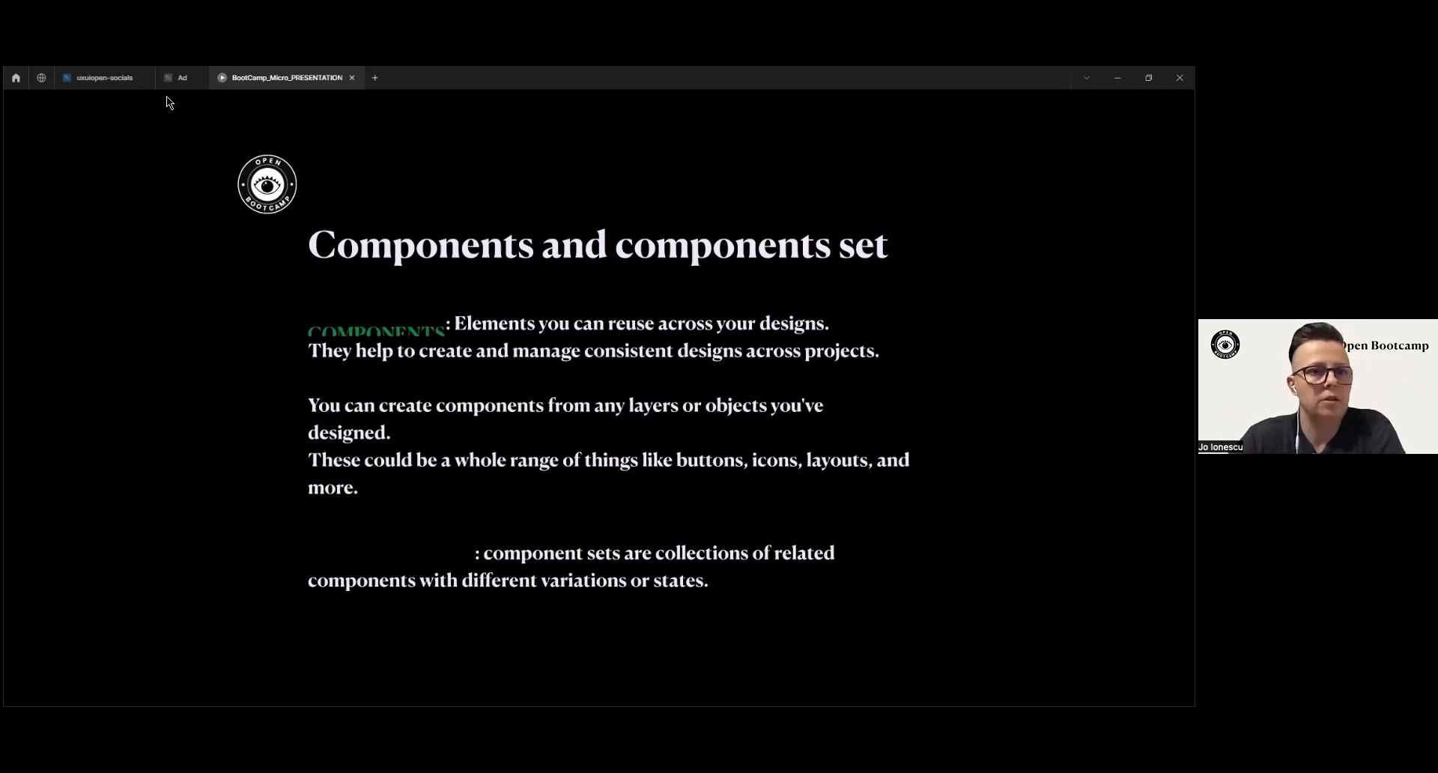
Step: Switch to the Ad design file and look over the micro-interaction examples, from buttons and menus down to the splash screens
click(179, 78)
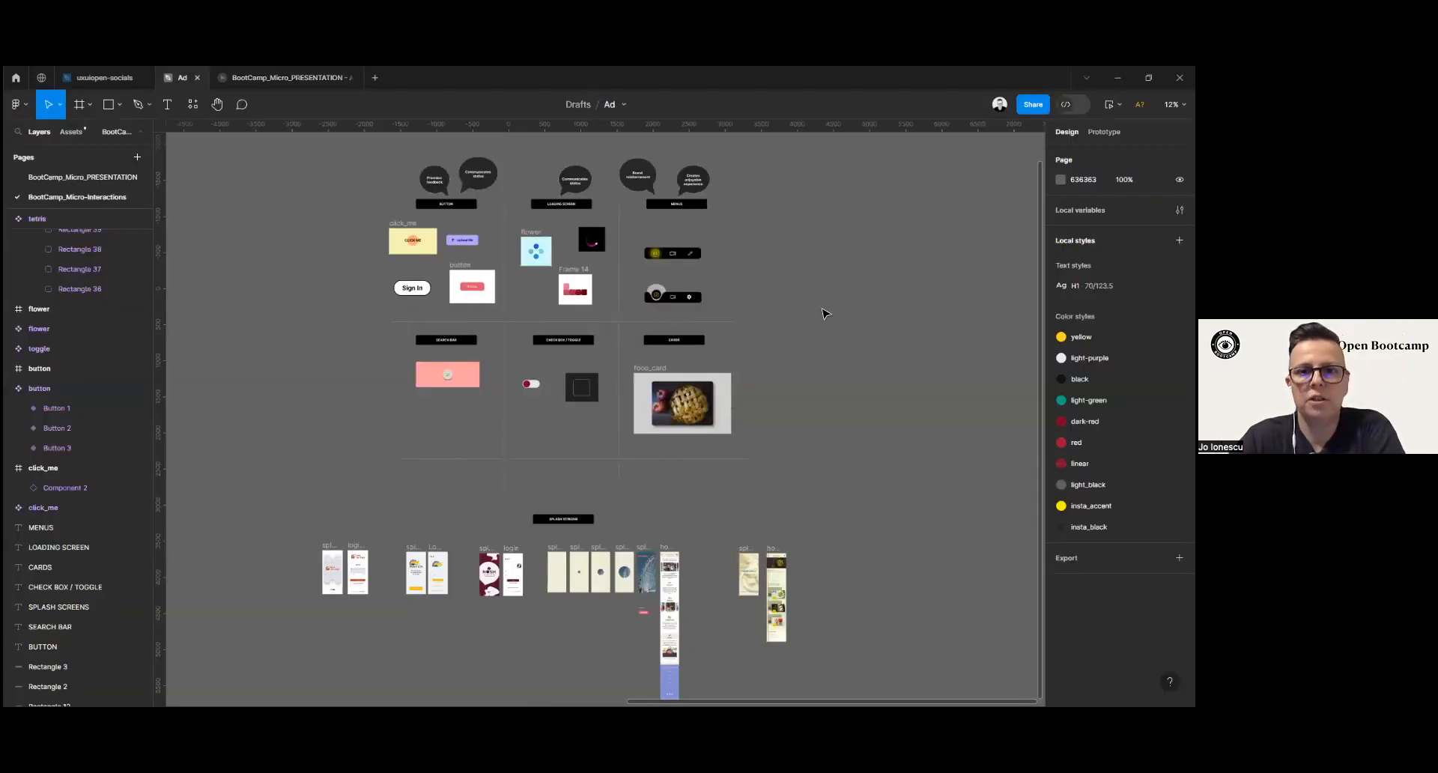
scroll(824, 314, up, 1)
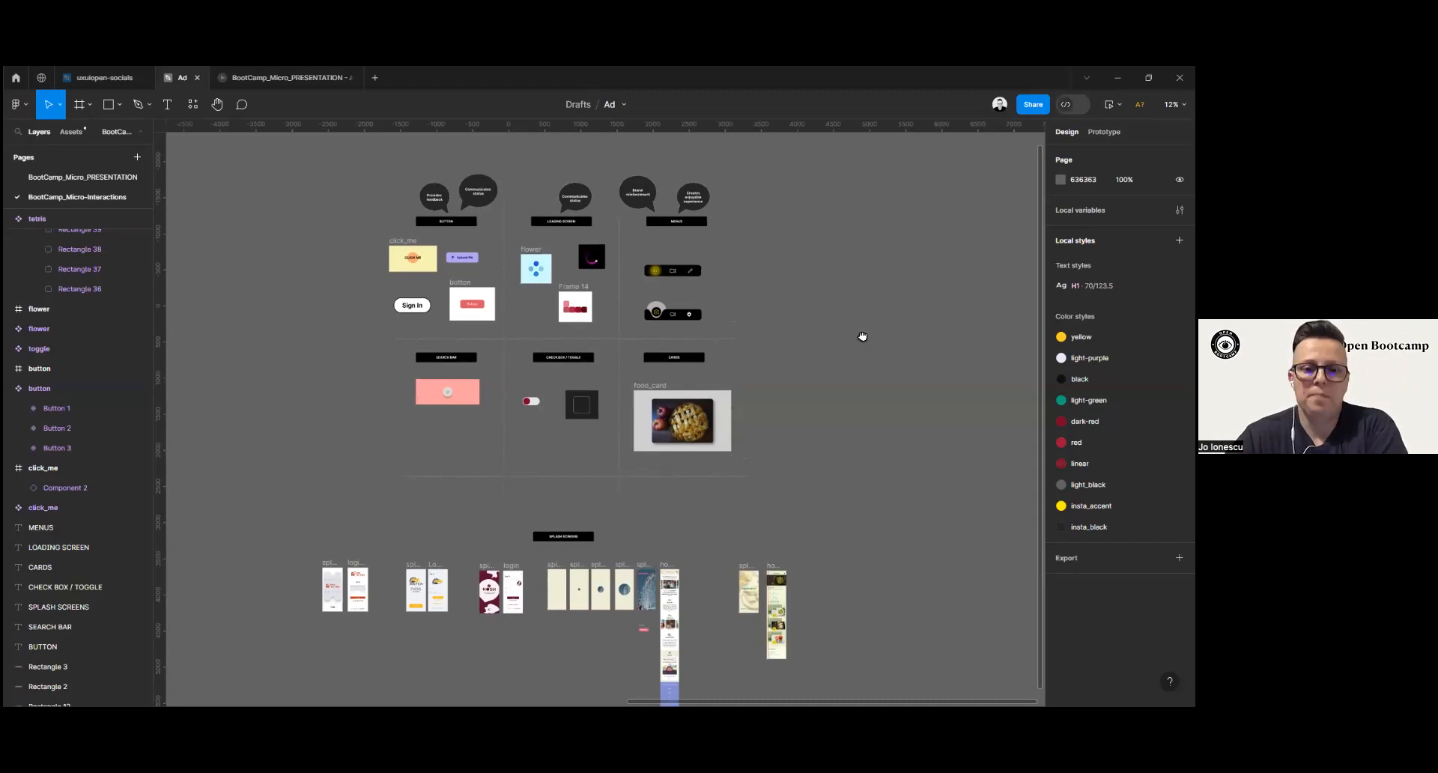
scroll(891, 367, up, 1)
scroll(892, 367, left, 1)
scroll(923, 400, up, 2)
scroll(923, 401, left, 2)
scroll(923, 401, up, 5)
scroll(922, 400, left, 3)
scroll(923, 401, down, 1)
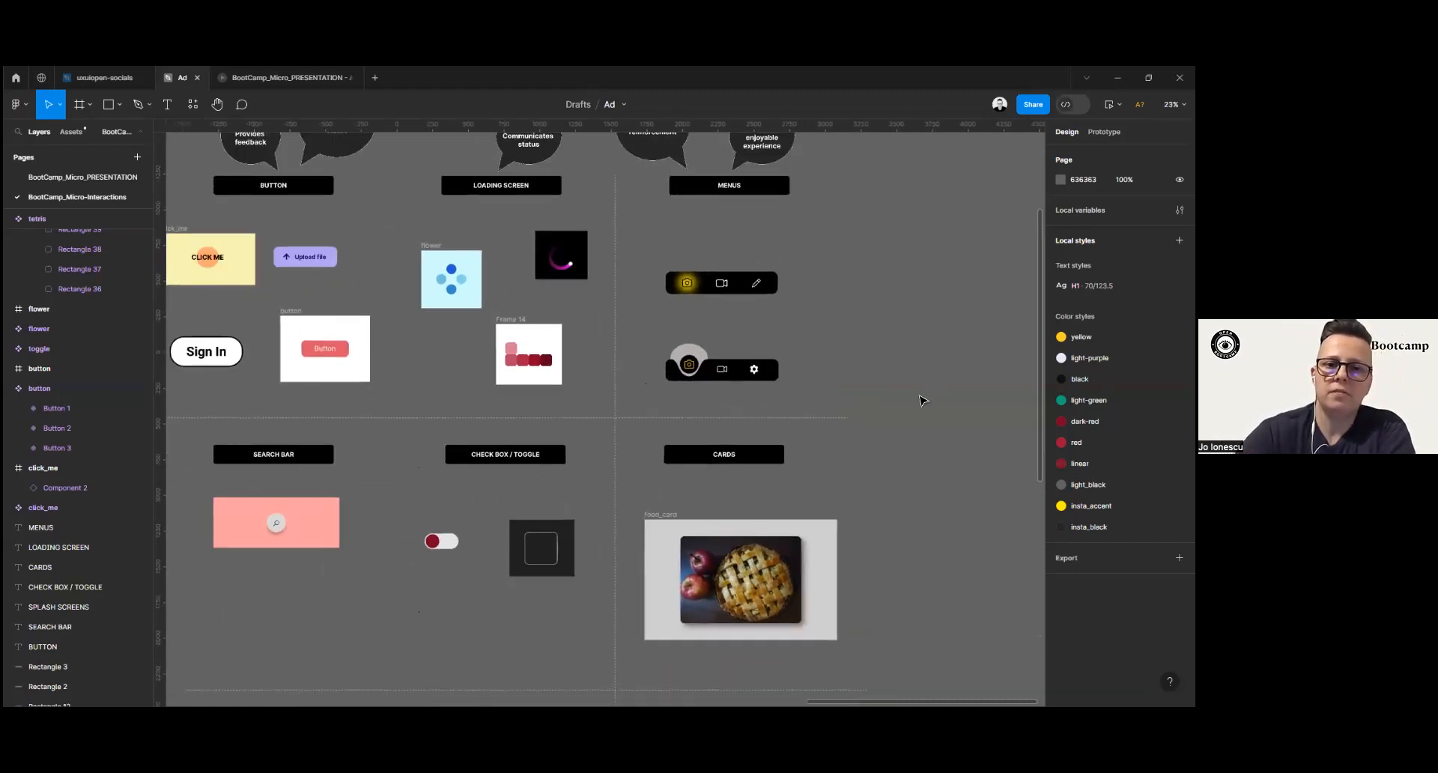
scroll(923, 401, up, 2)
scroll(923, 400, left, 2)
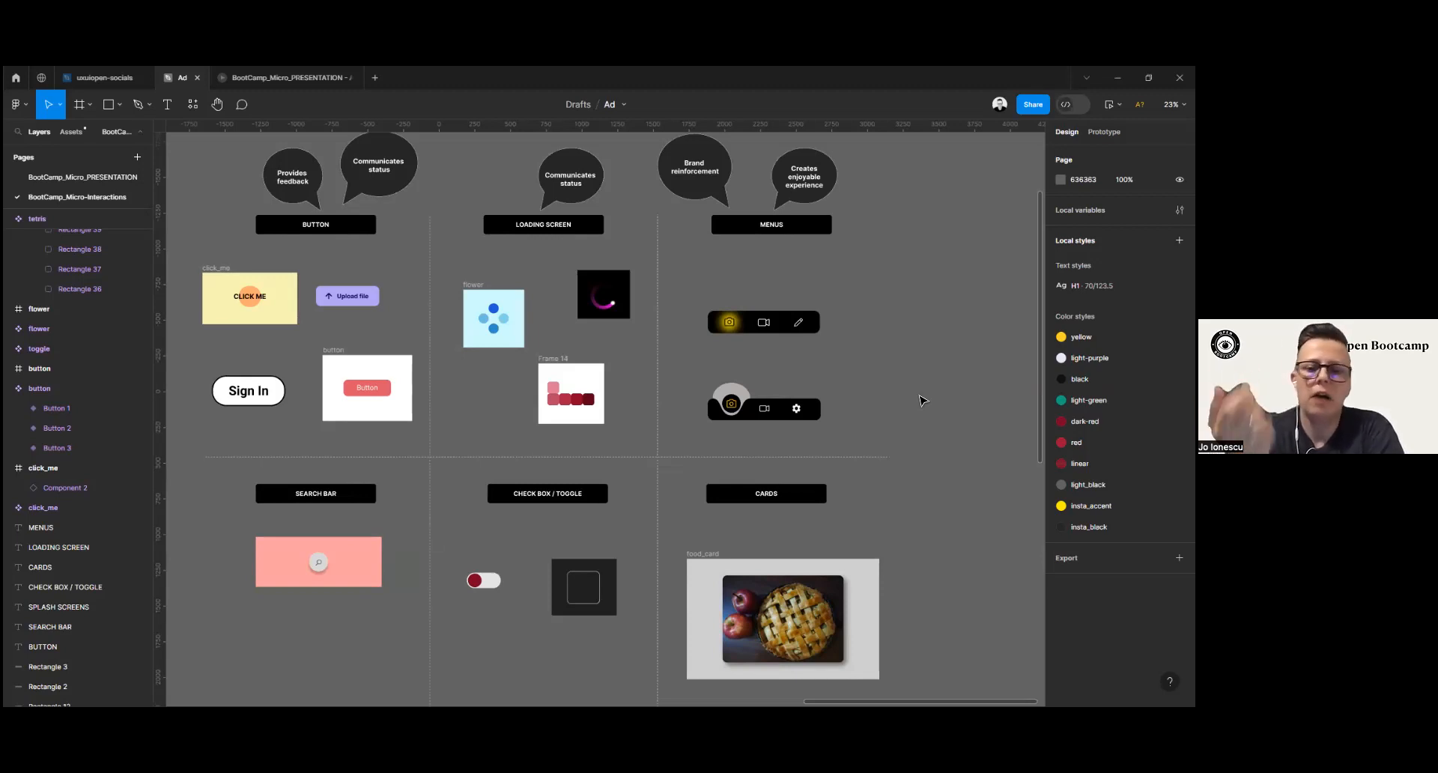
scroll(945, 445, down, 10)
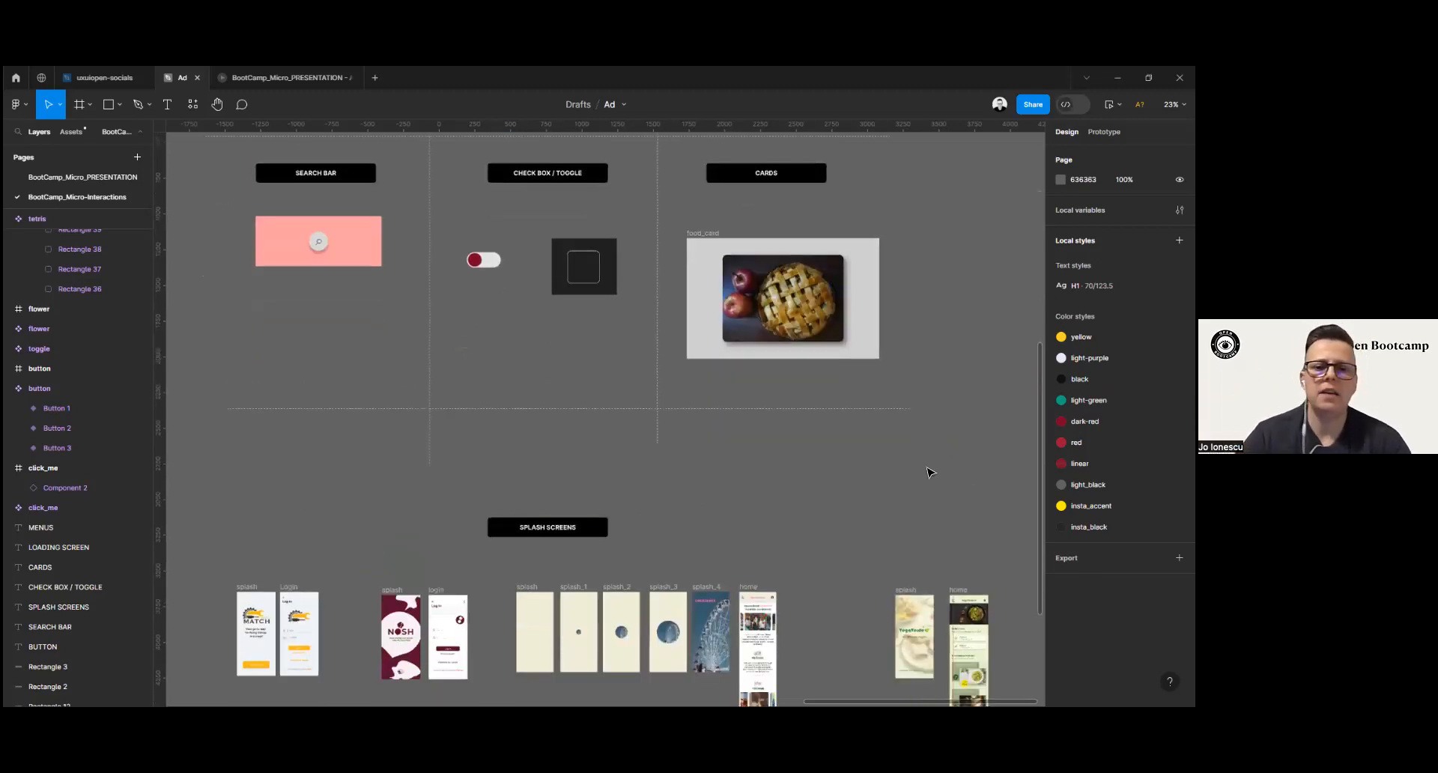
scroll(665, 438, down, 1)
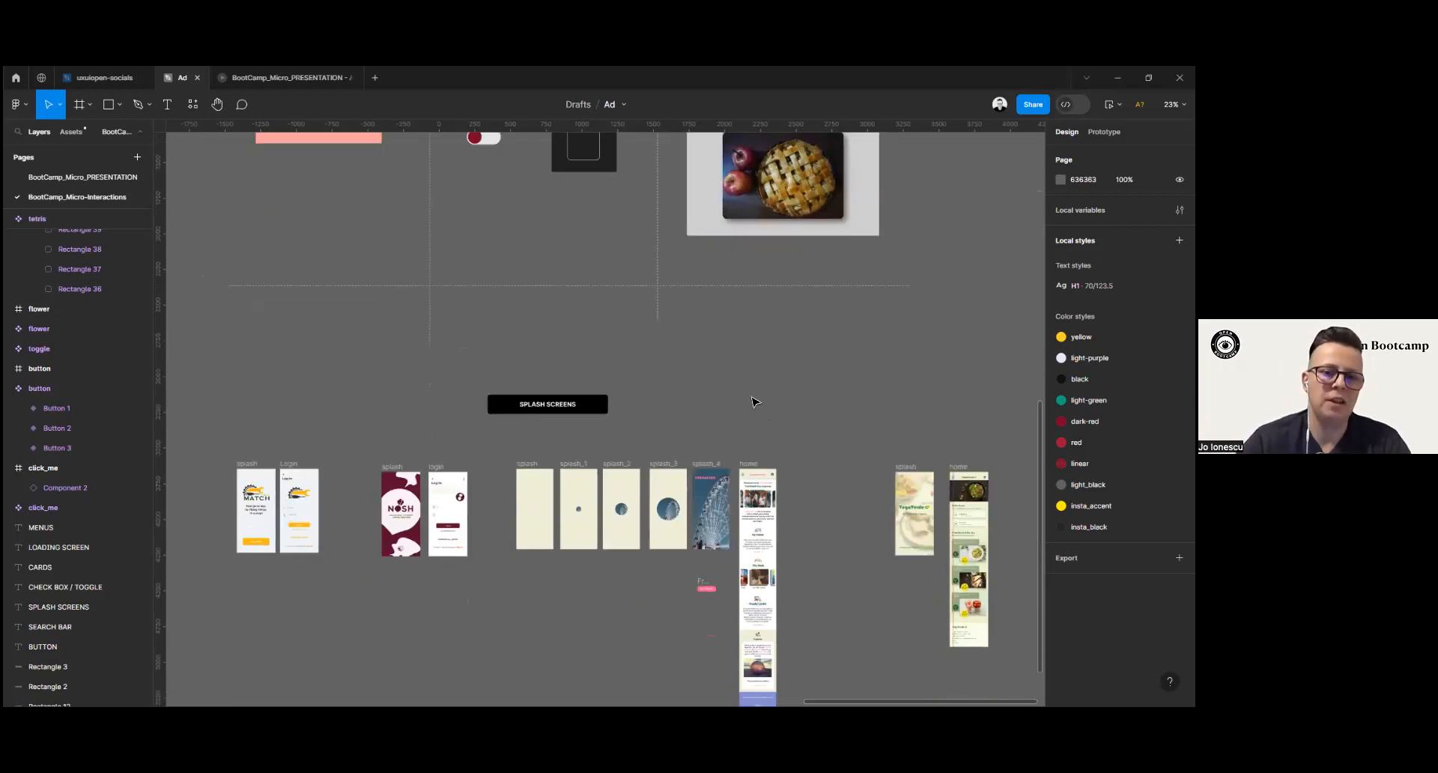
scroll(753, 402, up, 12)
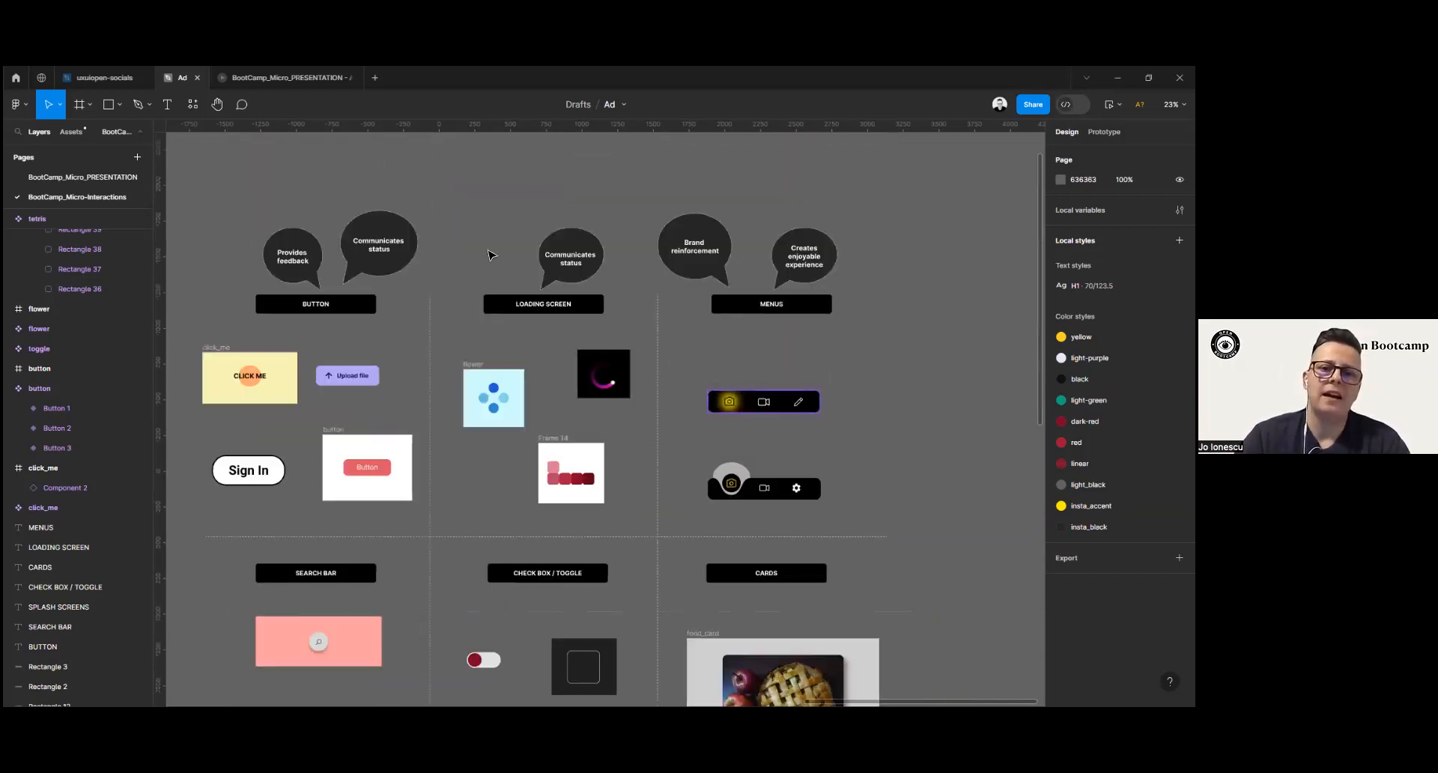
scroll(262, 159, left, 2)
scroll(239, 200, right, 1)
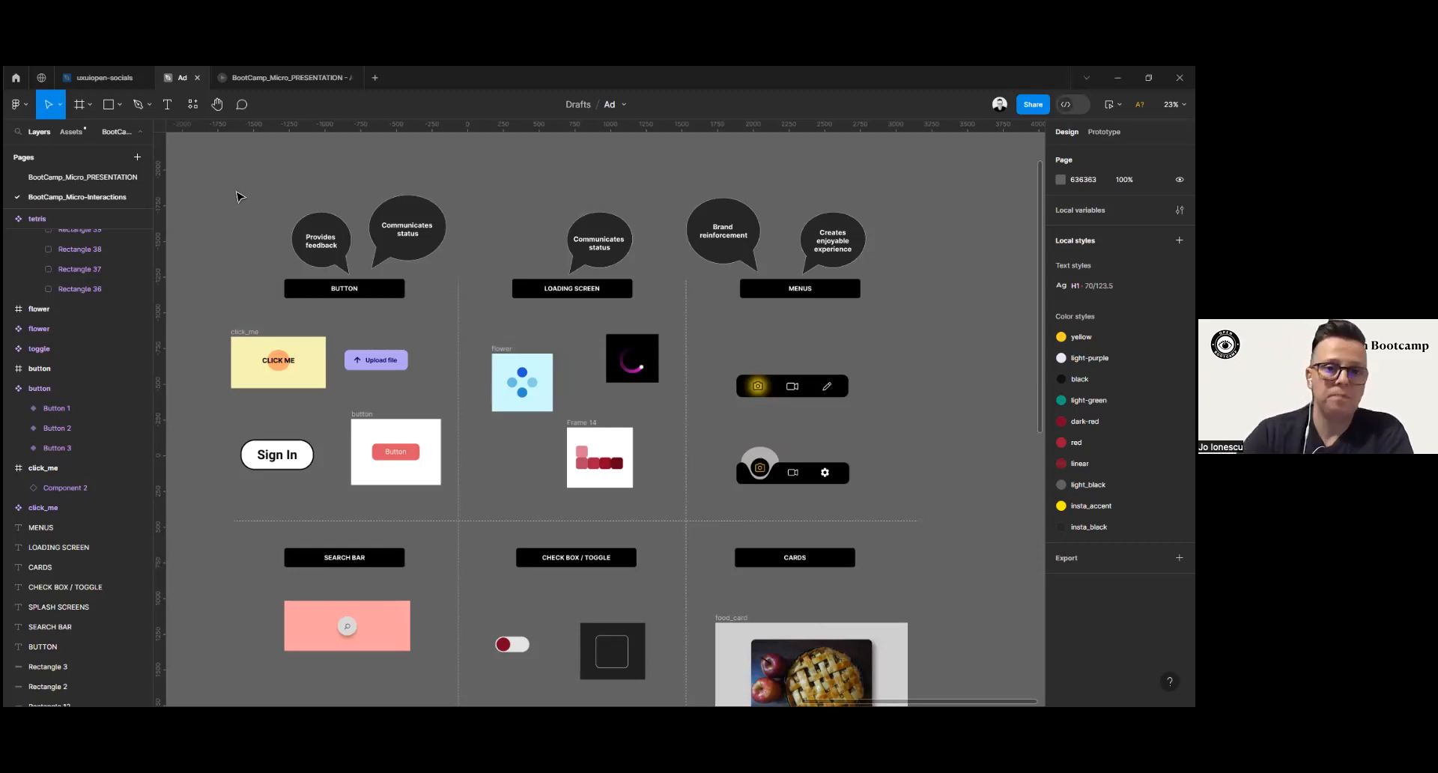
scroll(238, 213, left, 5)
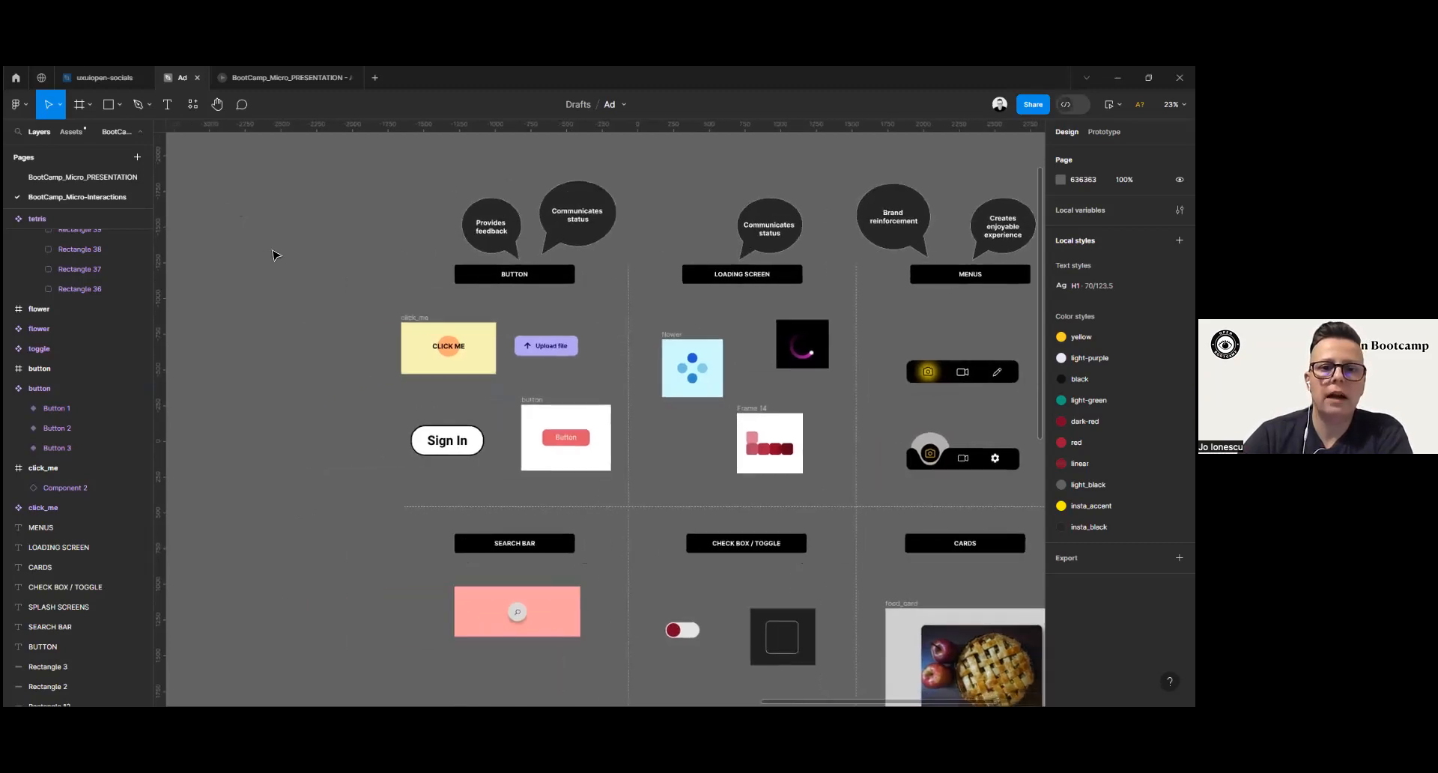
scroll(324, 245, left, 1)
scroll(311, 241, down, 1)
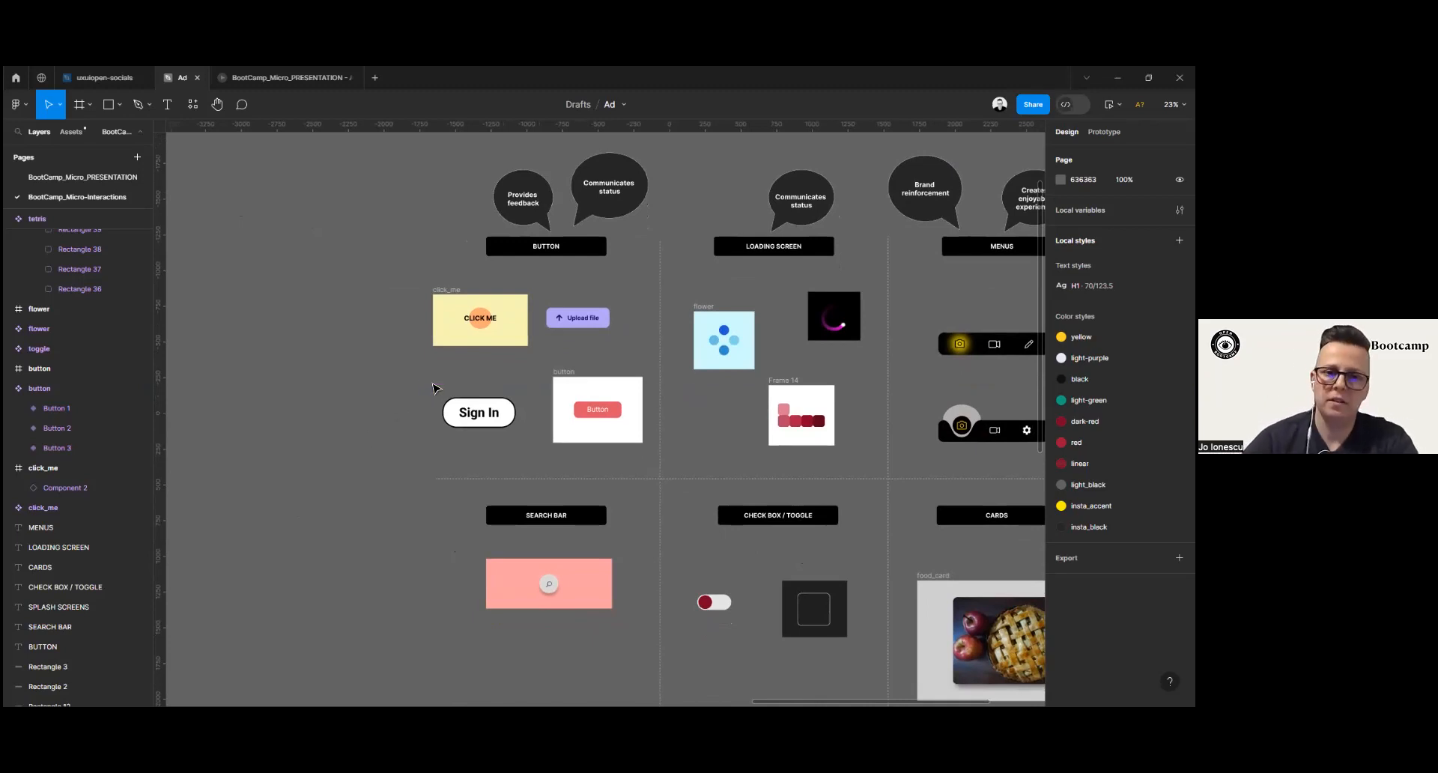
Step: Preview the Sign In button example as an inline prototype, and close the preview
click(435, 386)
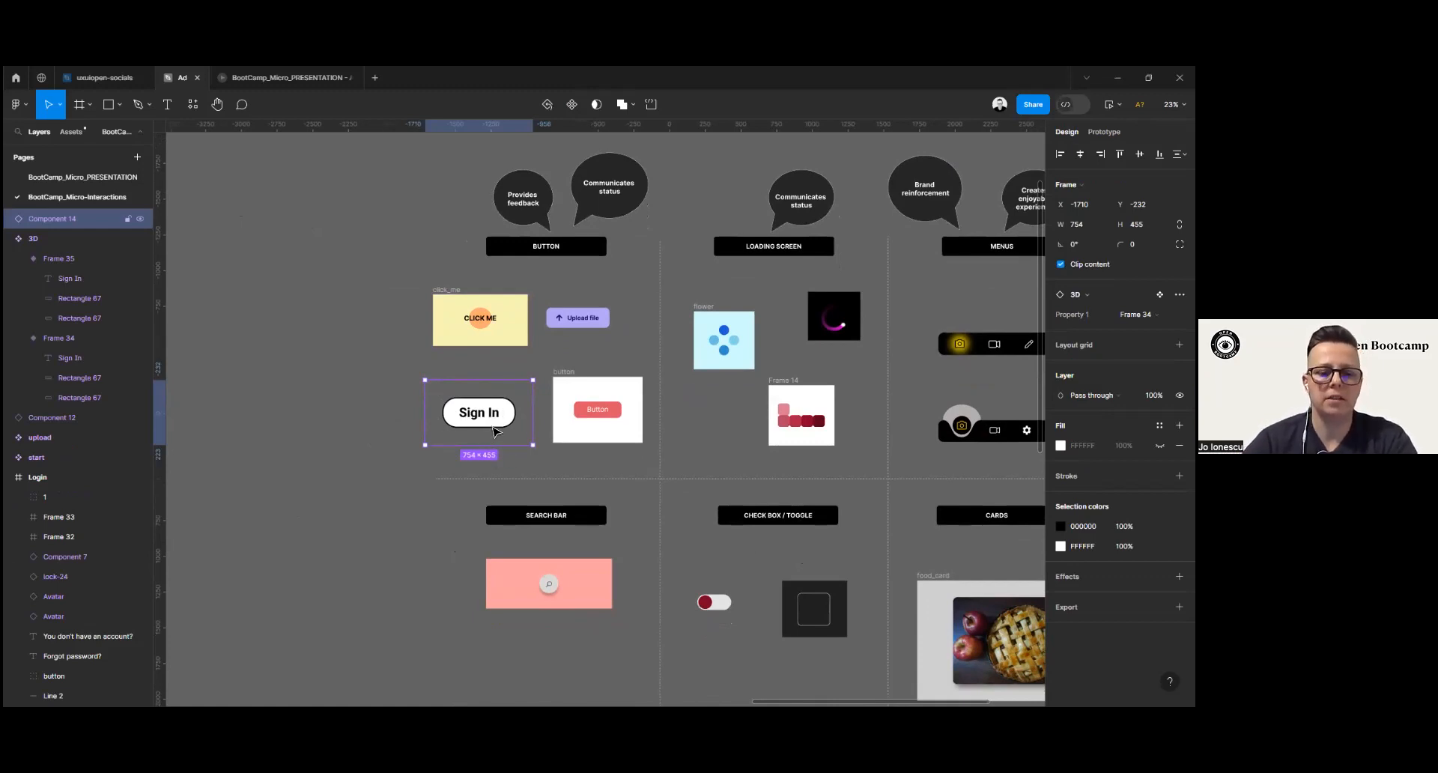
scroll(420, 465, left, 3)
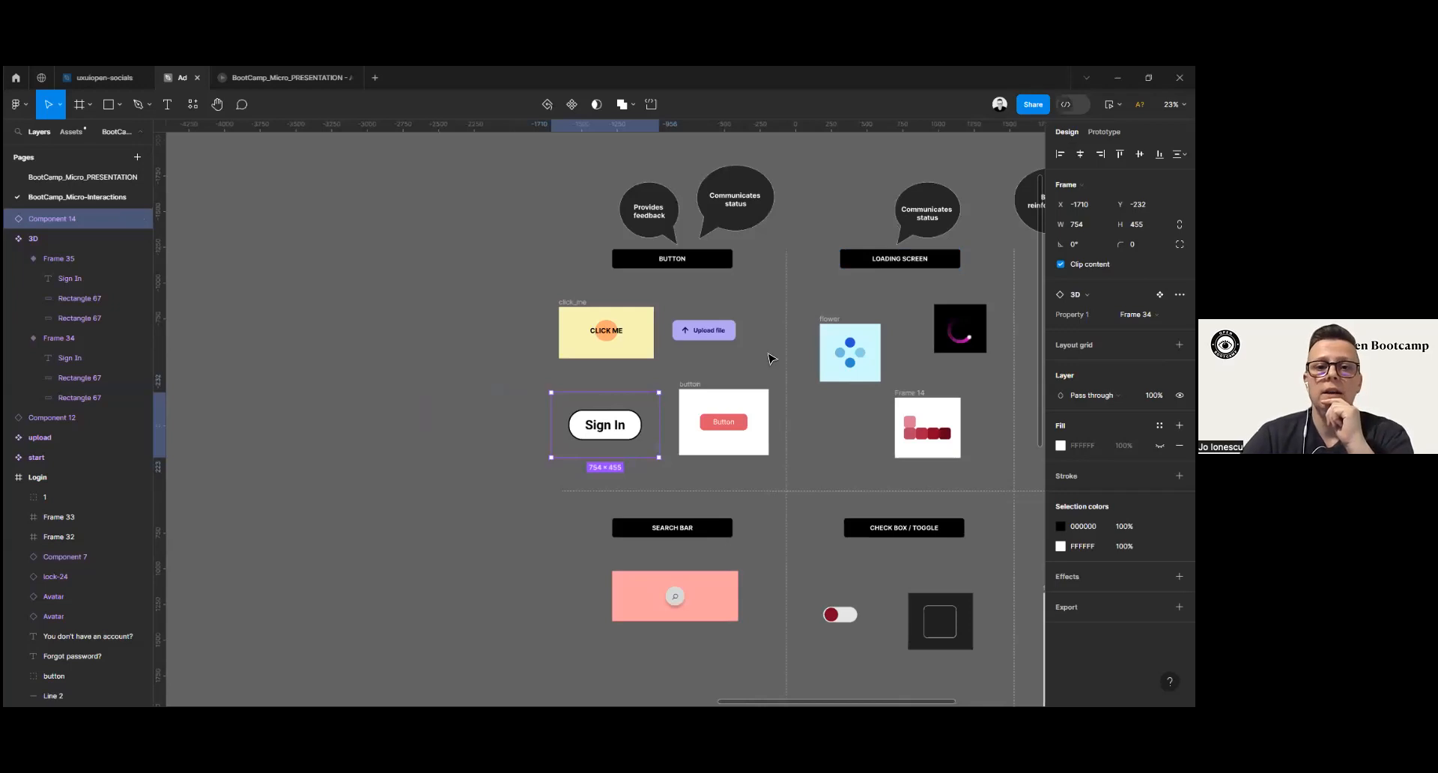
key(shift+space)
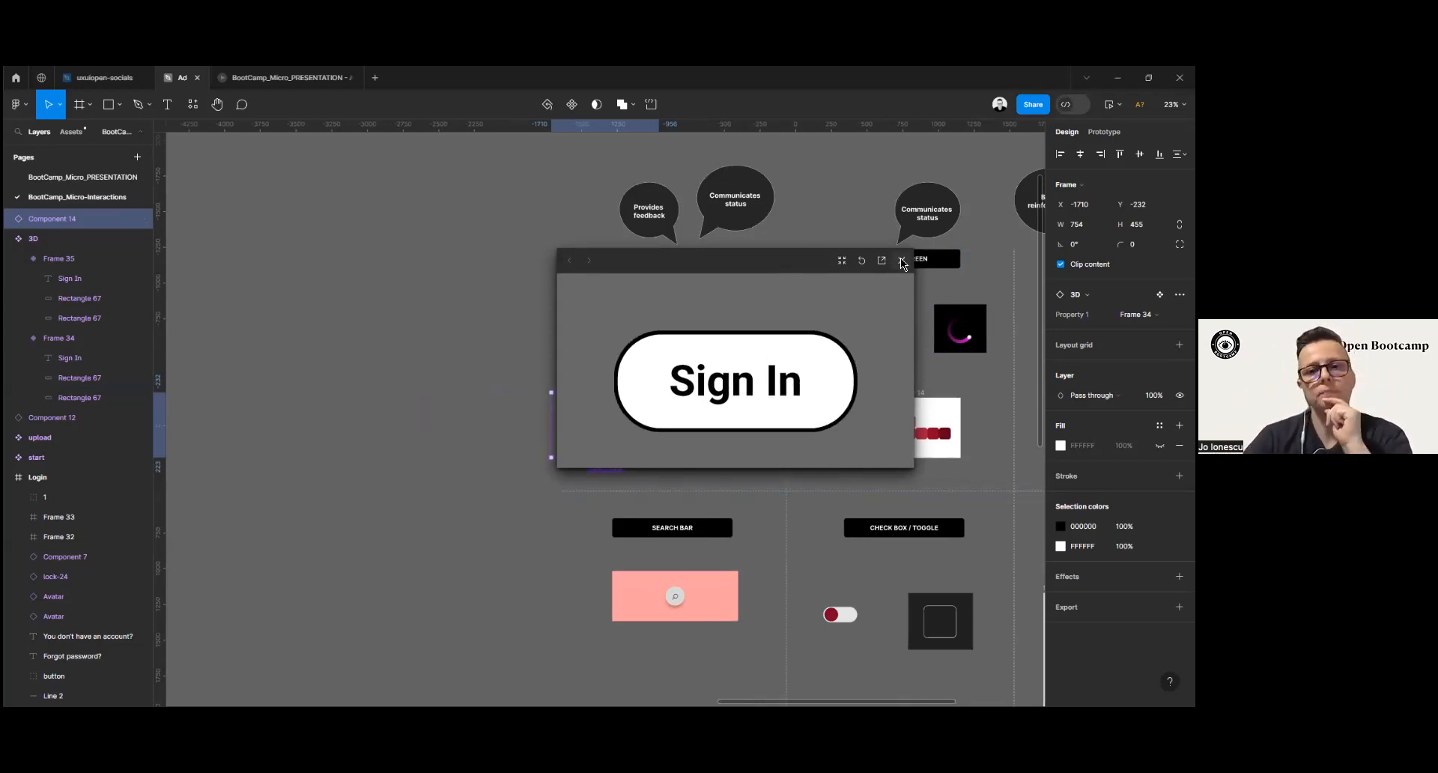
key(Escape)
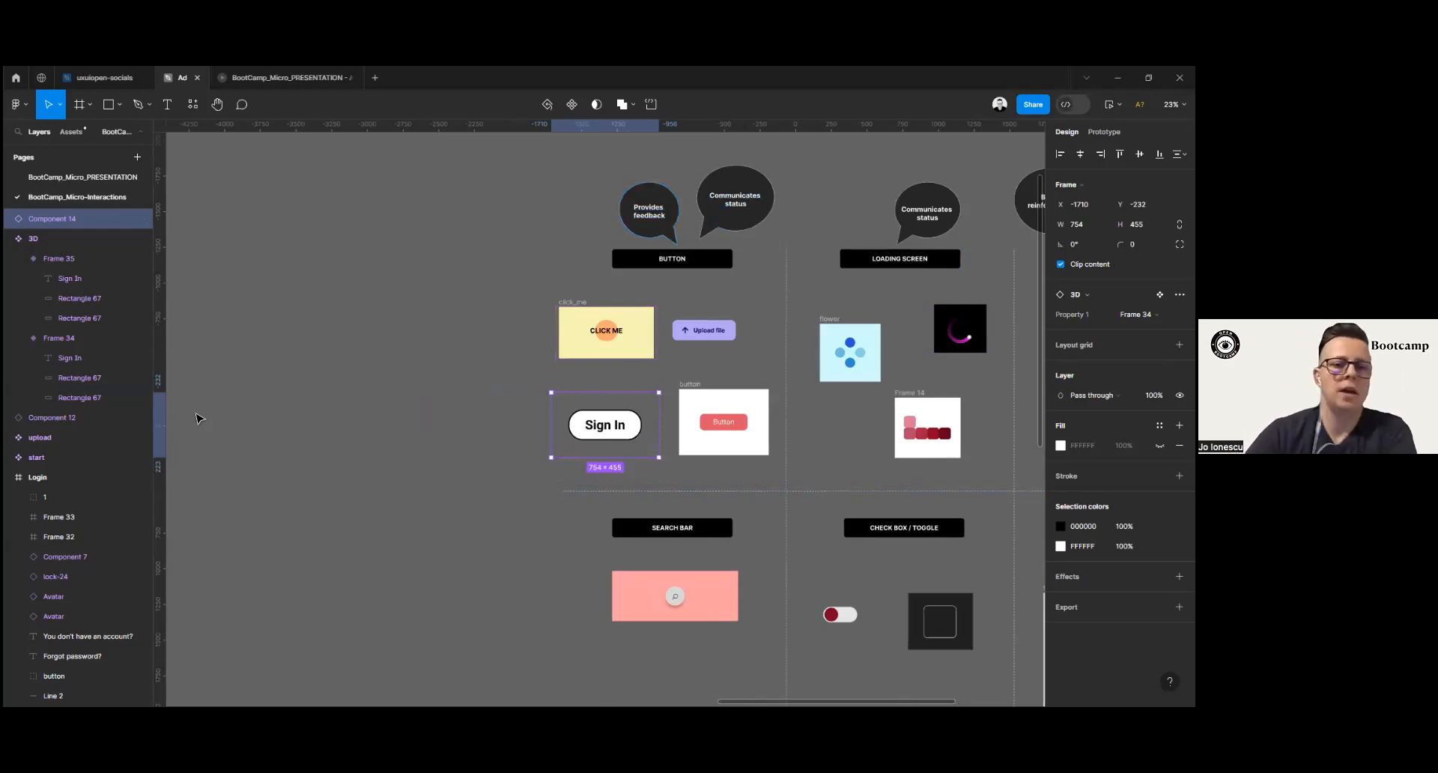
Step: Create a frame about 887 × 457 in the empty canvas area beside the button examples, and draw a rectangle about 548 × 171 inside it
click(235, 293)
click(79, 105)
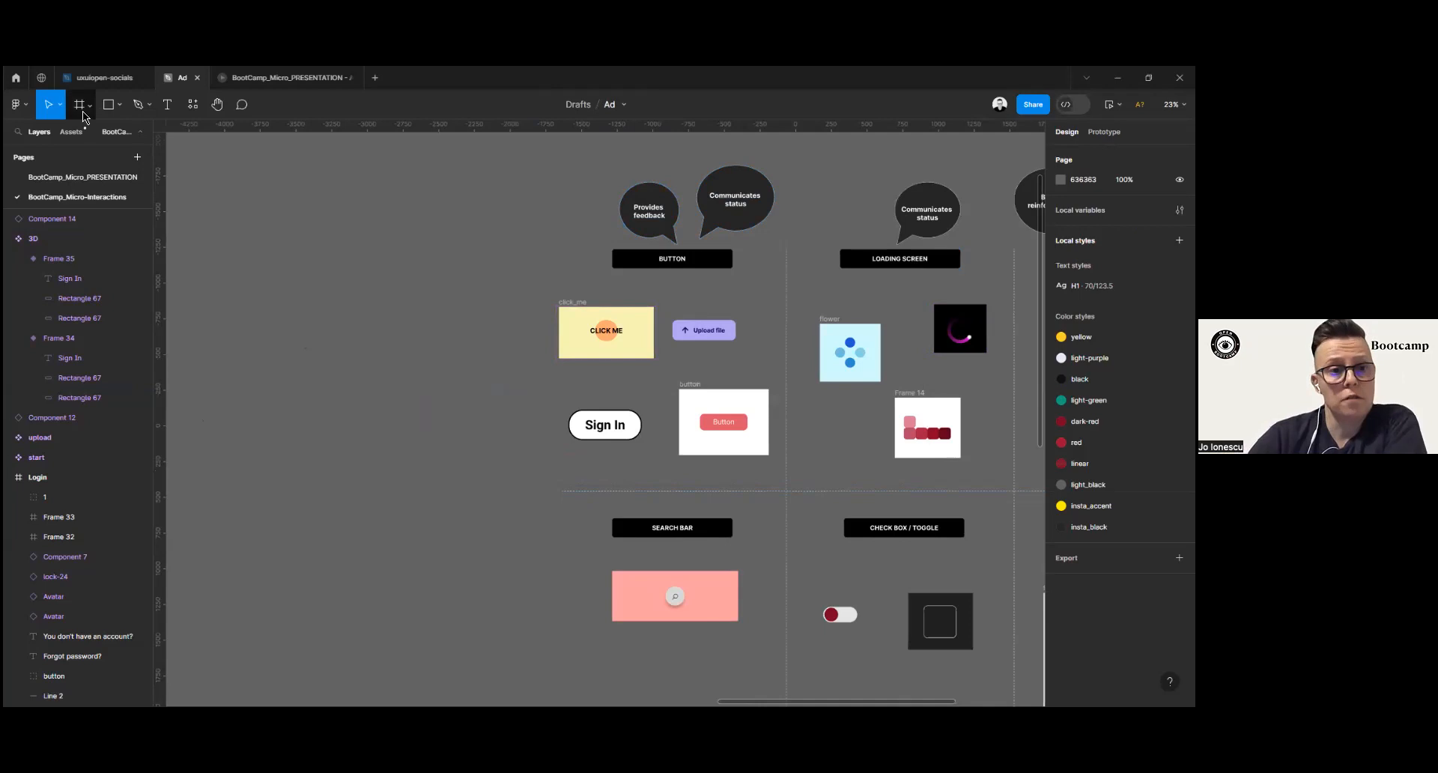
drag(268, 253, 393, 320)
drag(290, 249, 307, 242)
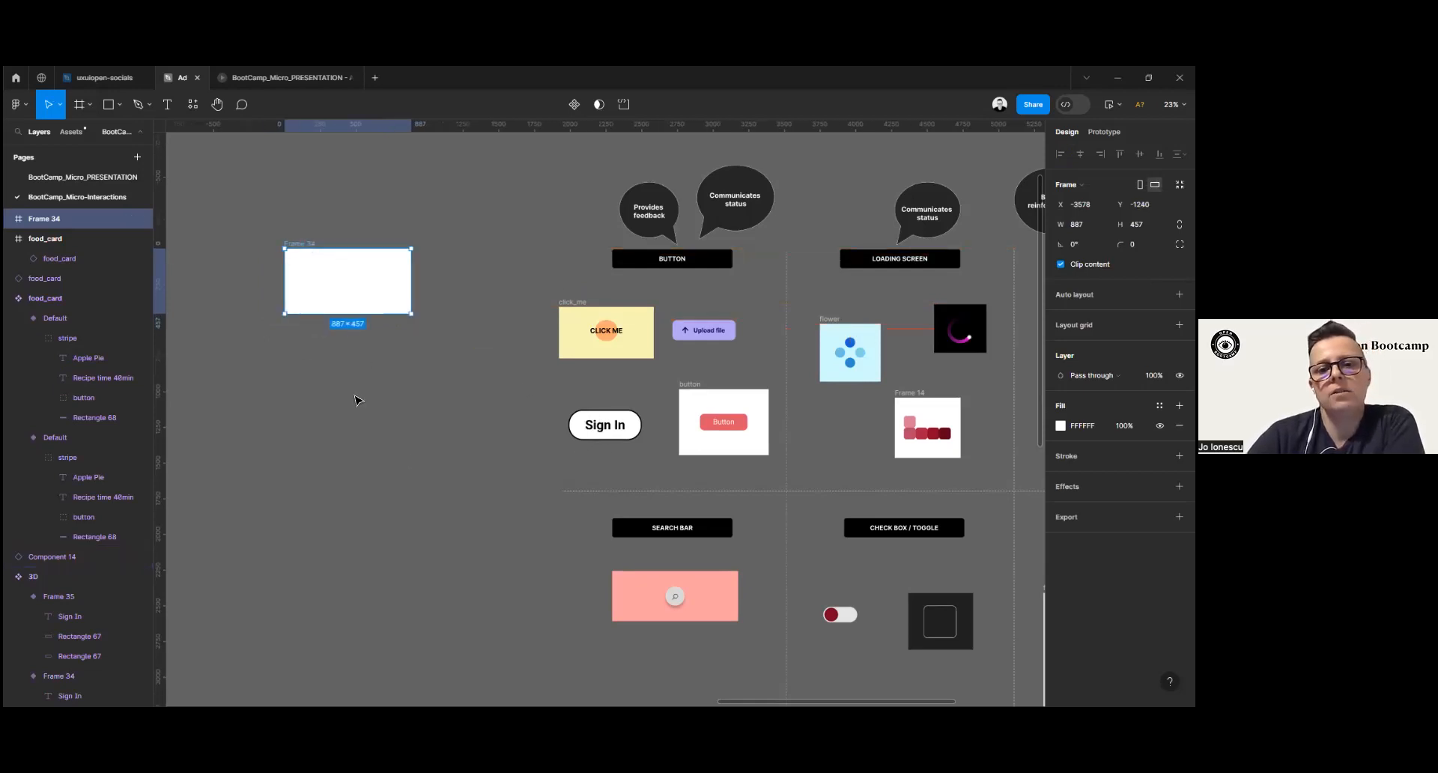
click(108, 105)
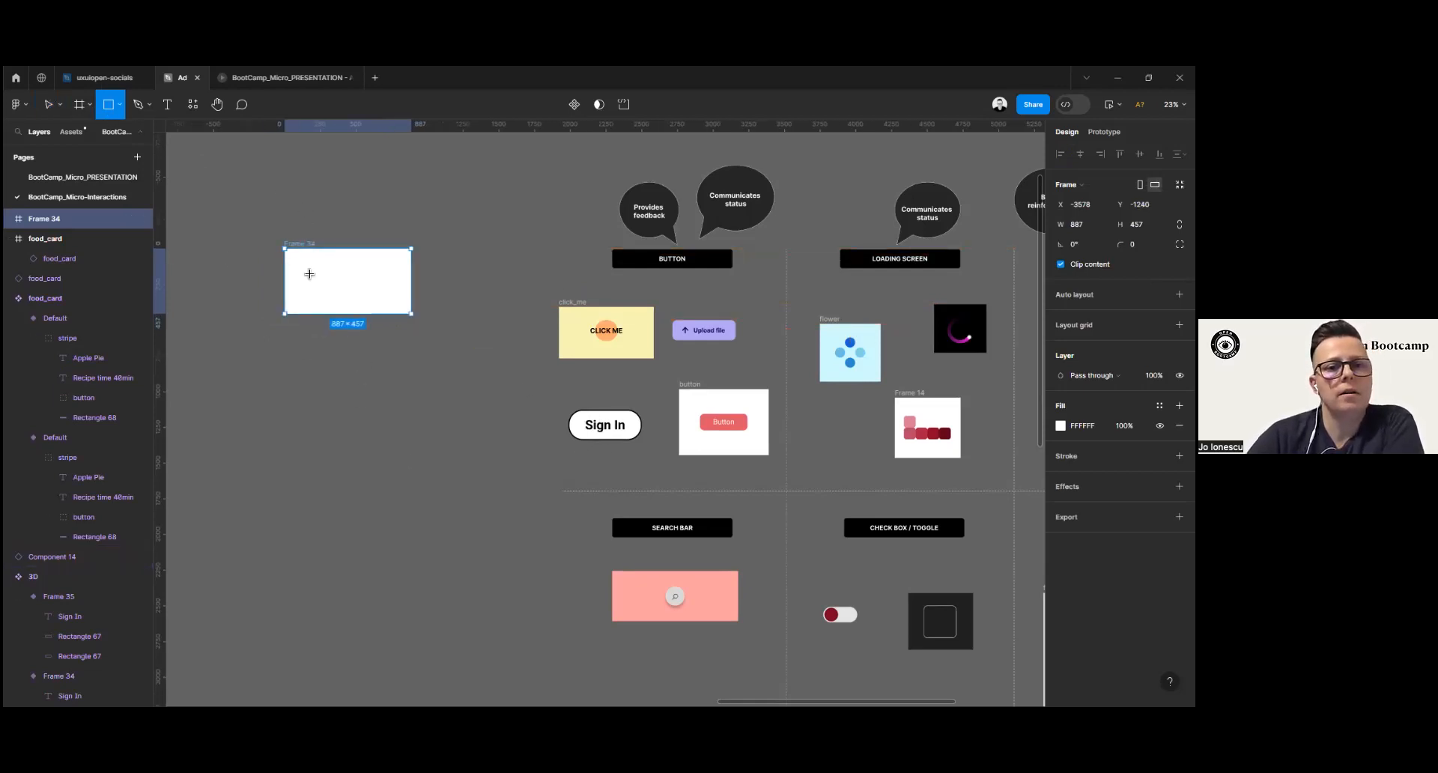
mouse_move(307, 267)
mouse_down()
mouse_move(311, 298)
mouse_move(386, 296)
mouse_up()
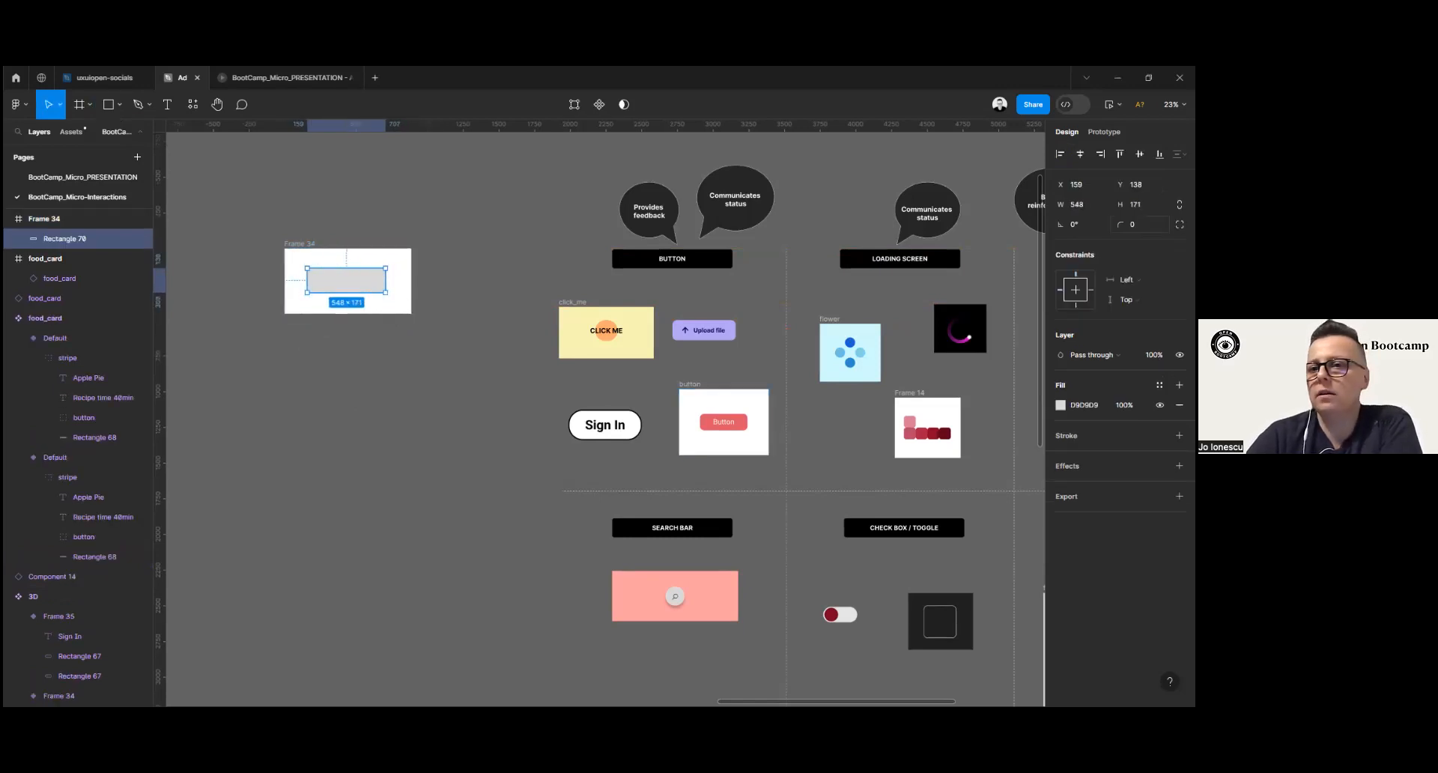
Step: Round the new rectangle's corners, trying a radius of 20 before setting it to 50
click(1134, 225)
text(20)
key(Return)
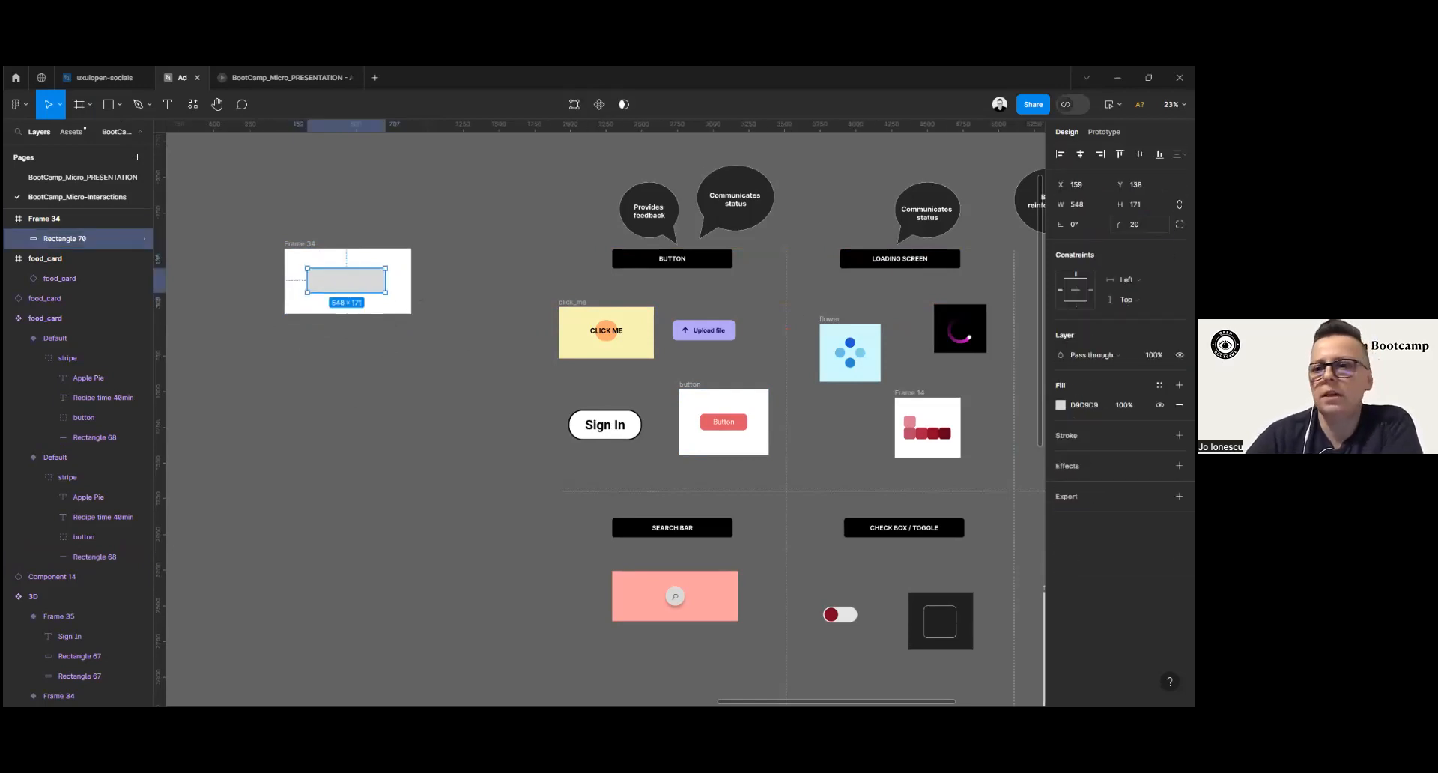
click(1139, 224)
text(50)
key(Return)
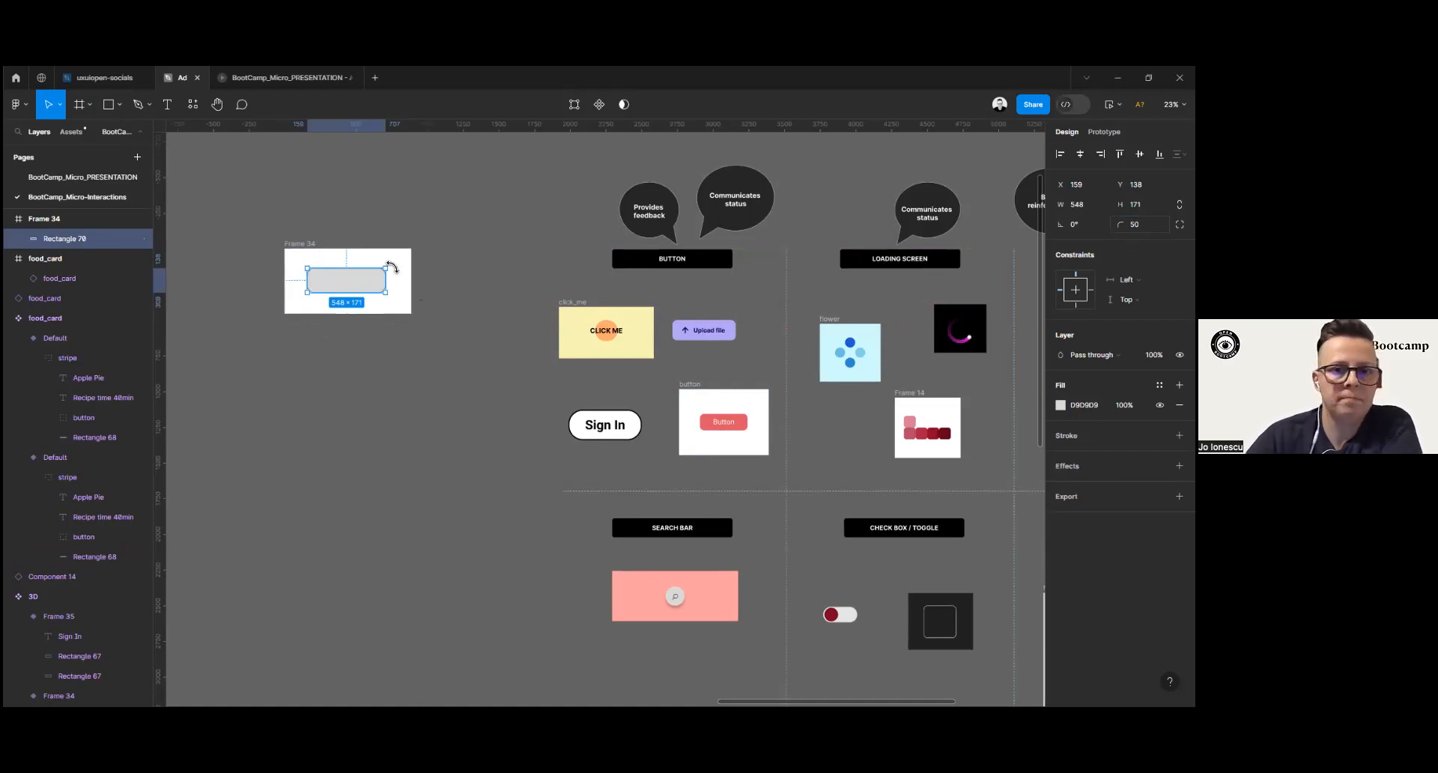
Step: Add a black inside stroke to the rounded rectangle and set its weight to 5
click(375, 452)
click(347, 302)
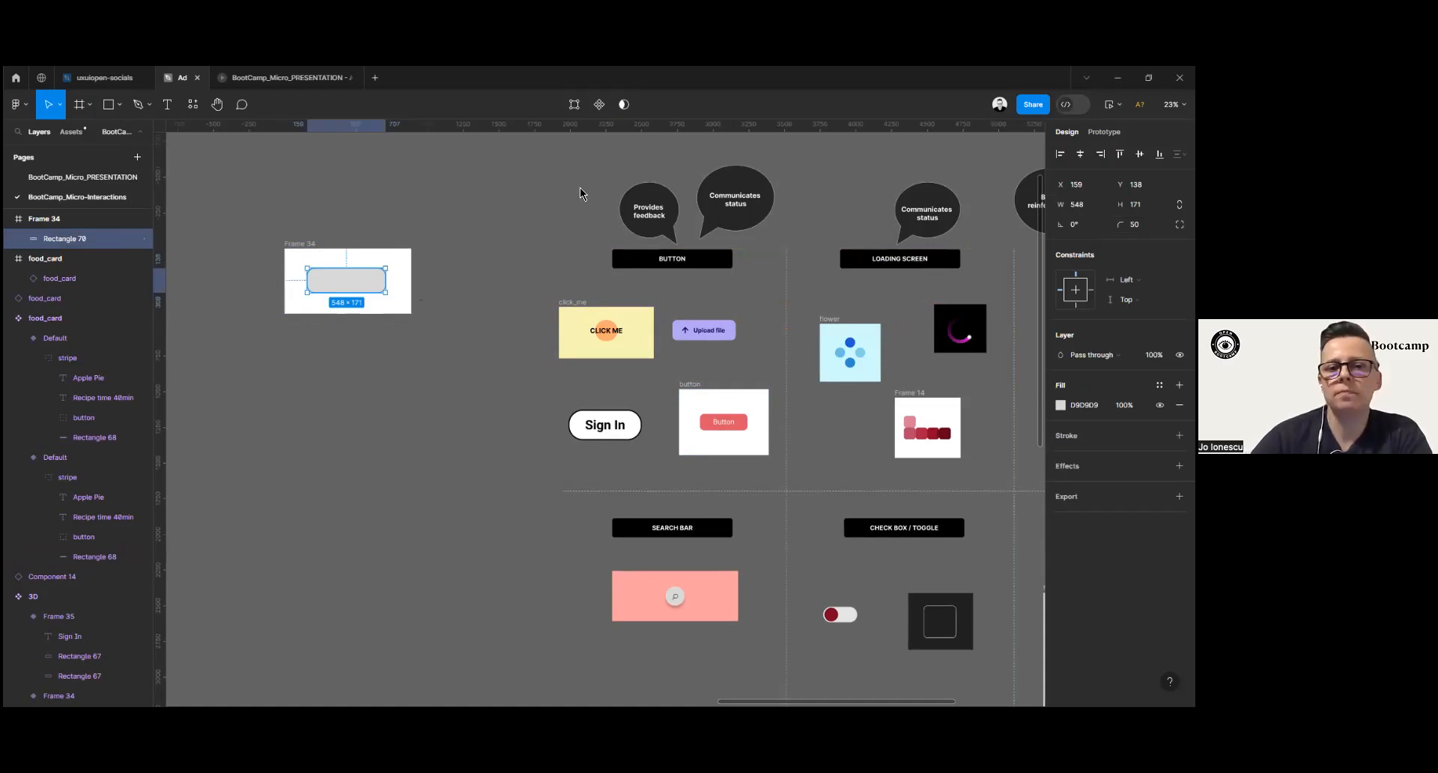
click(1179, 435)
click(1130, 475)
text(3)
key(Return)
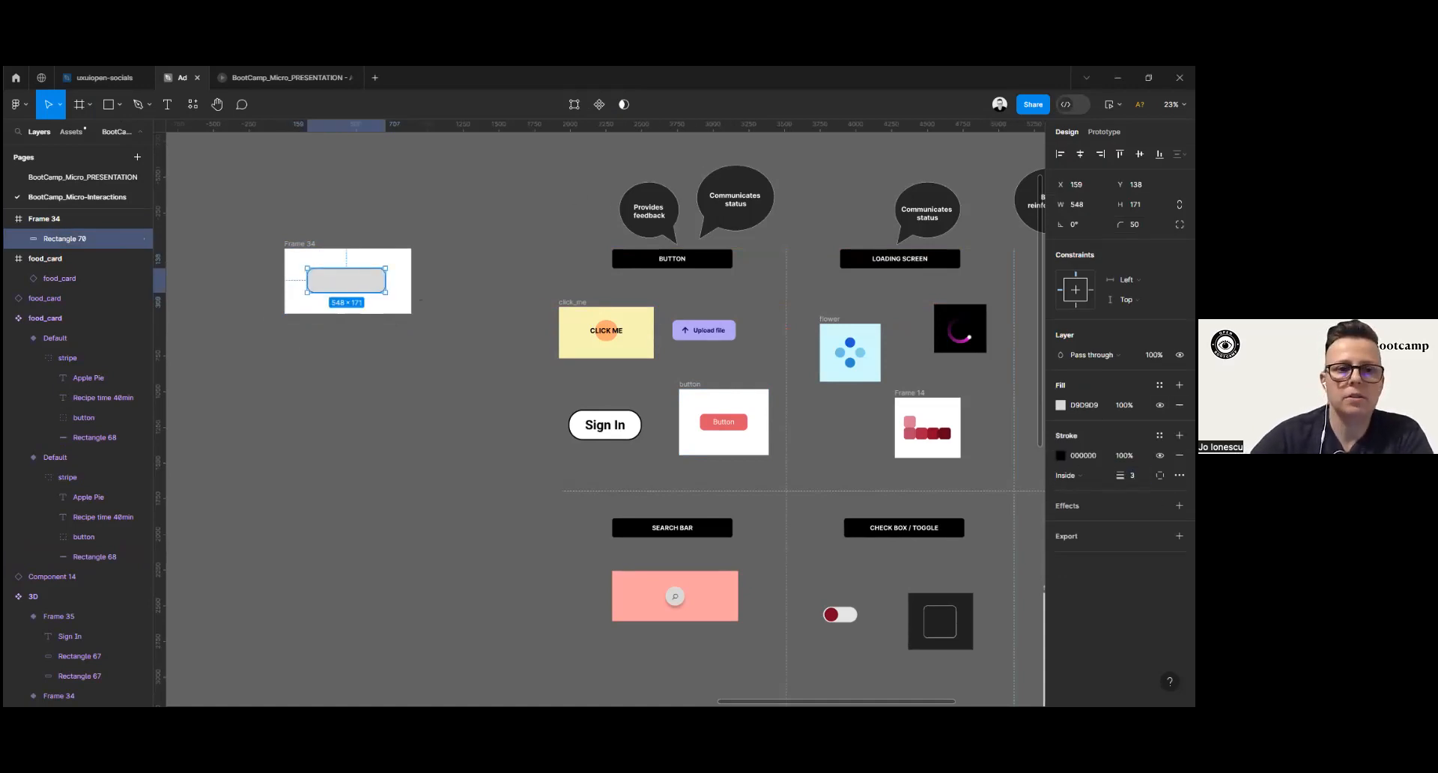
click(1131, 475)
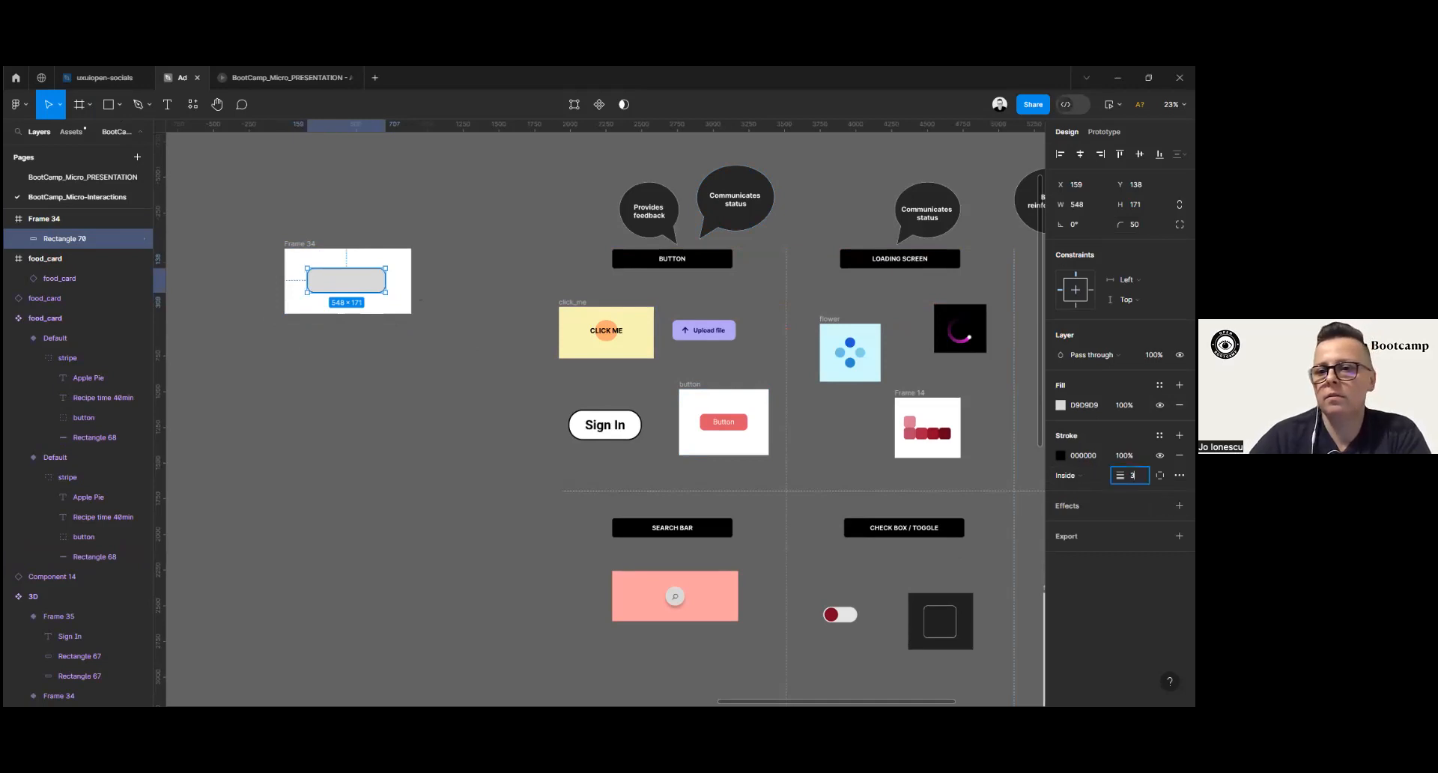
text(5)
key(Return)
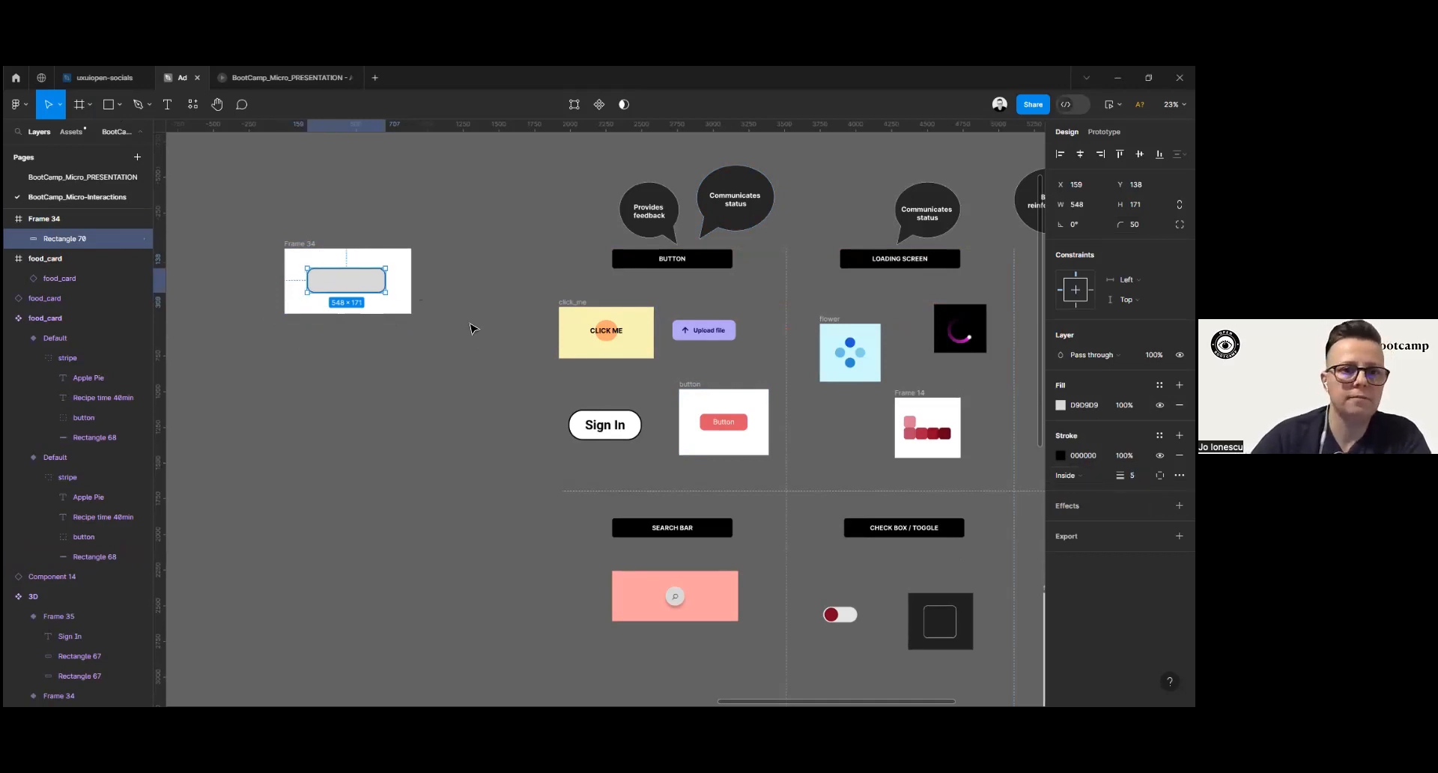
Step: Change the rounded rectangle's fill to white (FFFFFF)
click(360, 402)
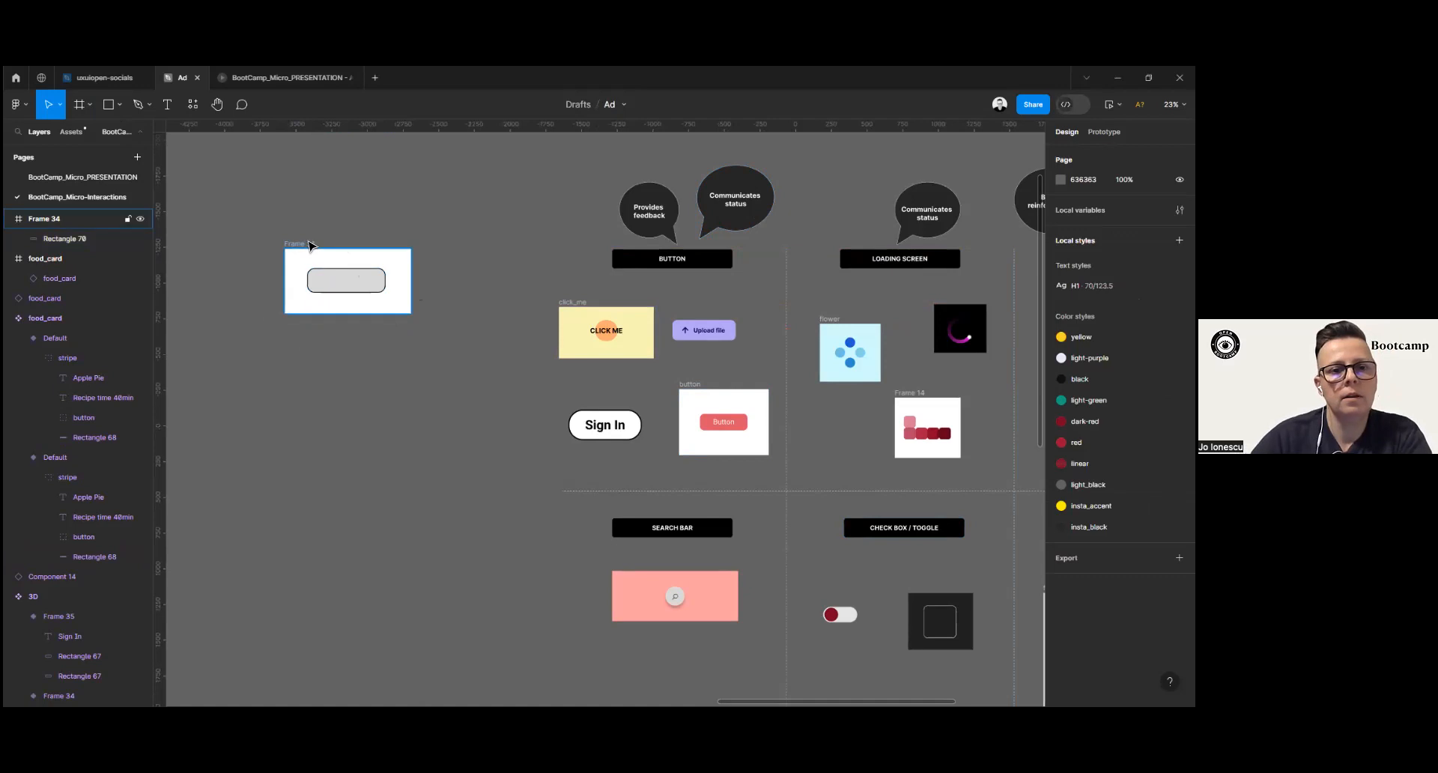
click(346, 286)
scroll(347, 287, up, 5)
scroll(472, 312, left, 4)
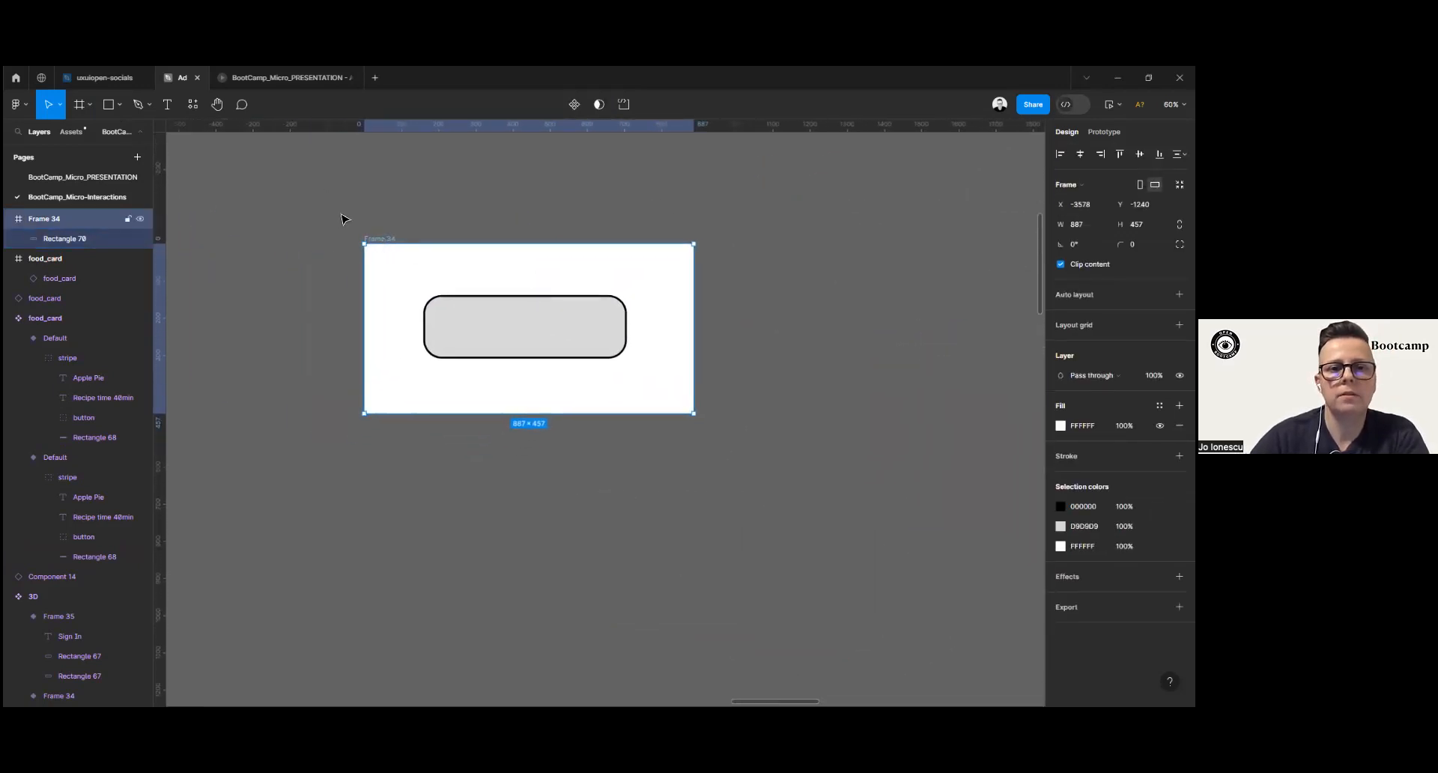
scroll(529, 347, right, 2)
scroll(529, 347, down, 1)
click(516, 325)
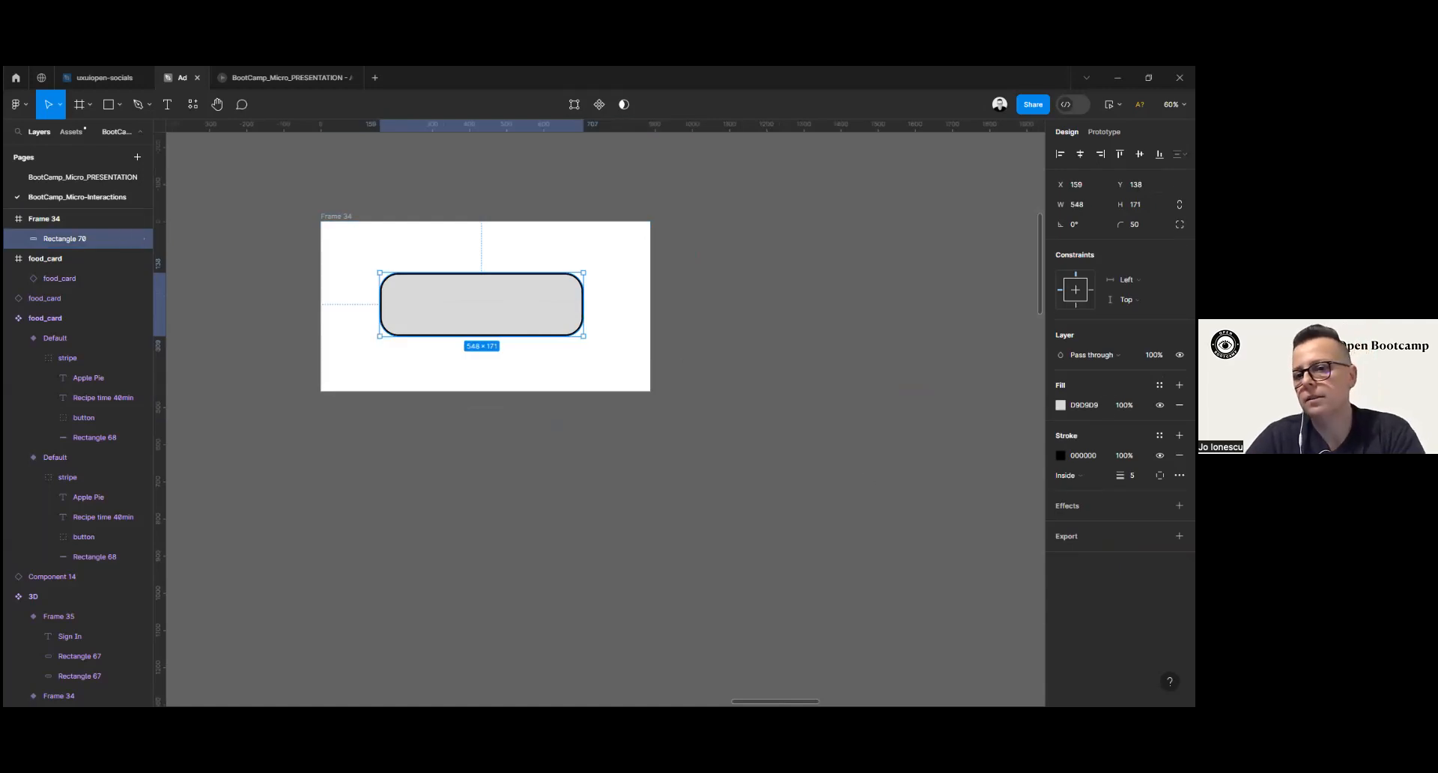
click(1060, 404)
drag(911, 408, 758, 344)
key(Escape)
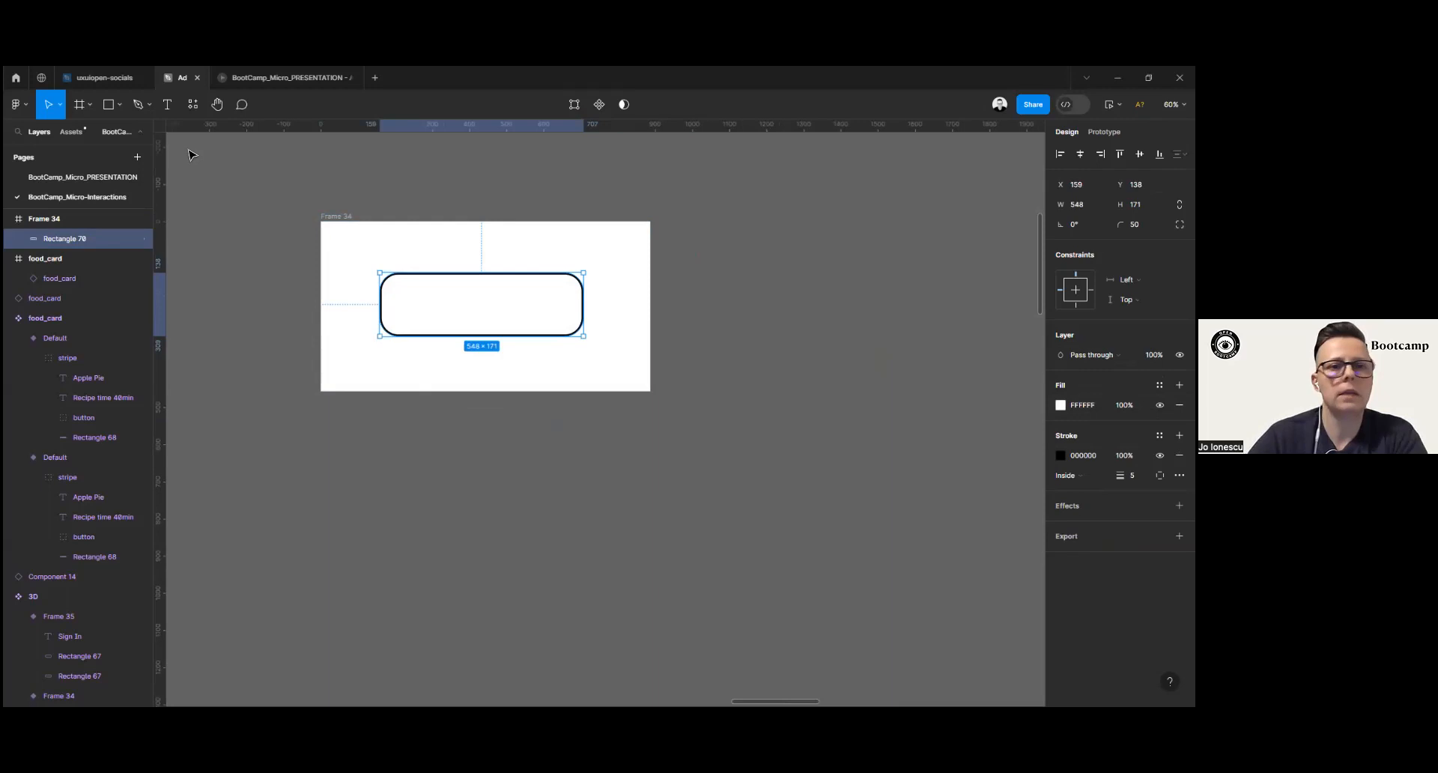
Step: Add a "Sign In" text label and place it inside the rounded rectangle
click(167, 105)
click(405, 298)
text(Sign In)
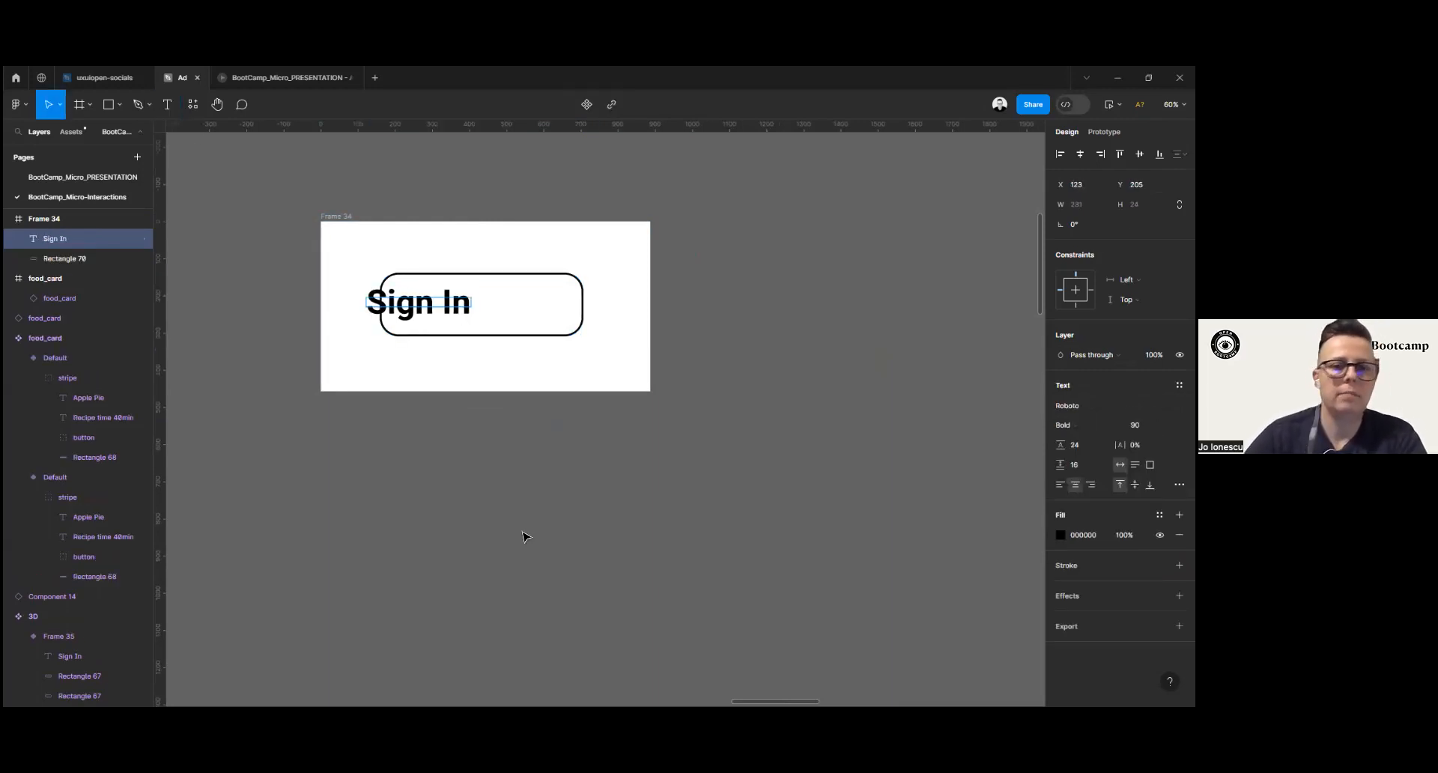
key(Escape)
drag(441, 305, 523, 331)
key(Return)
Step: Revisit the rectangle's stroke weight and nudge the Sign In text to X 303, Y 207
click(387, 296)
click(382, 312)
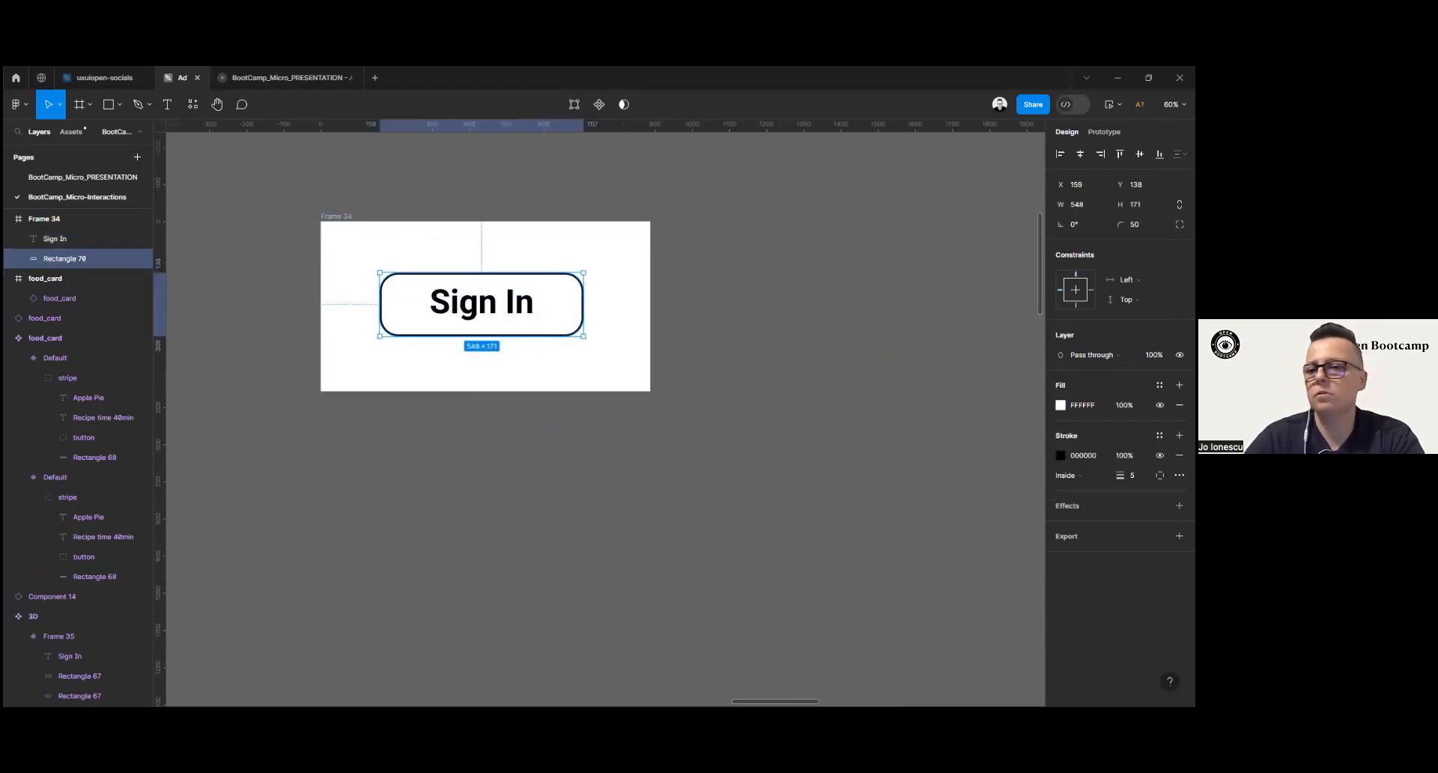
click(1133, 476)
key(Return)
click(681, 400)
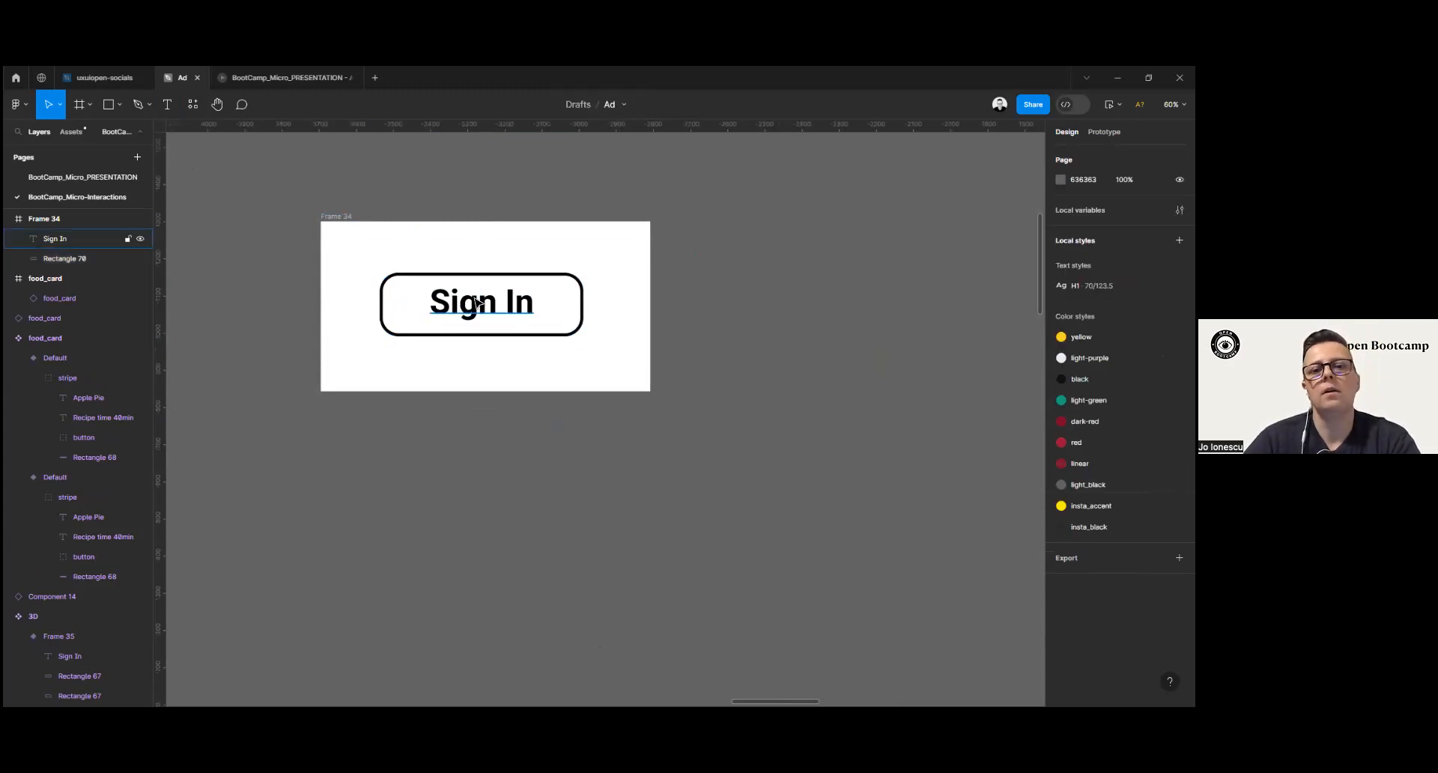
drag(478, 302, 482, 303)
key(Down)
key(Down)
key(Down)
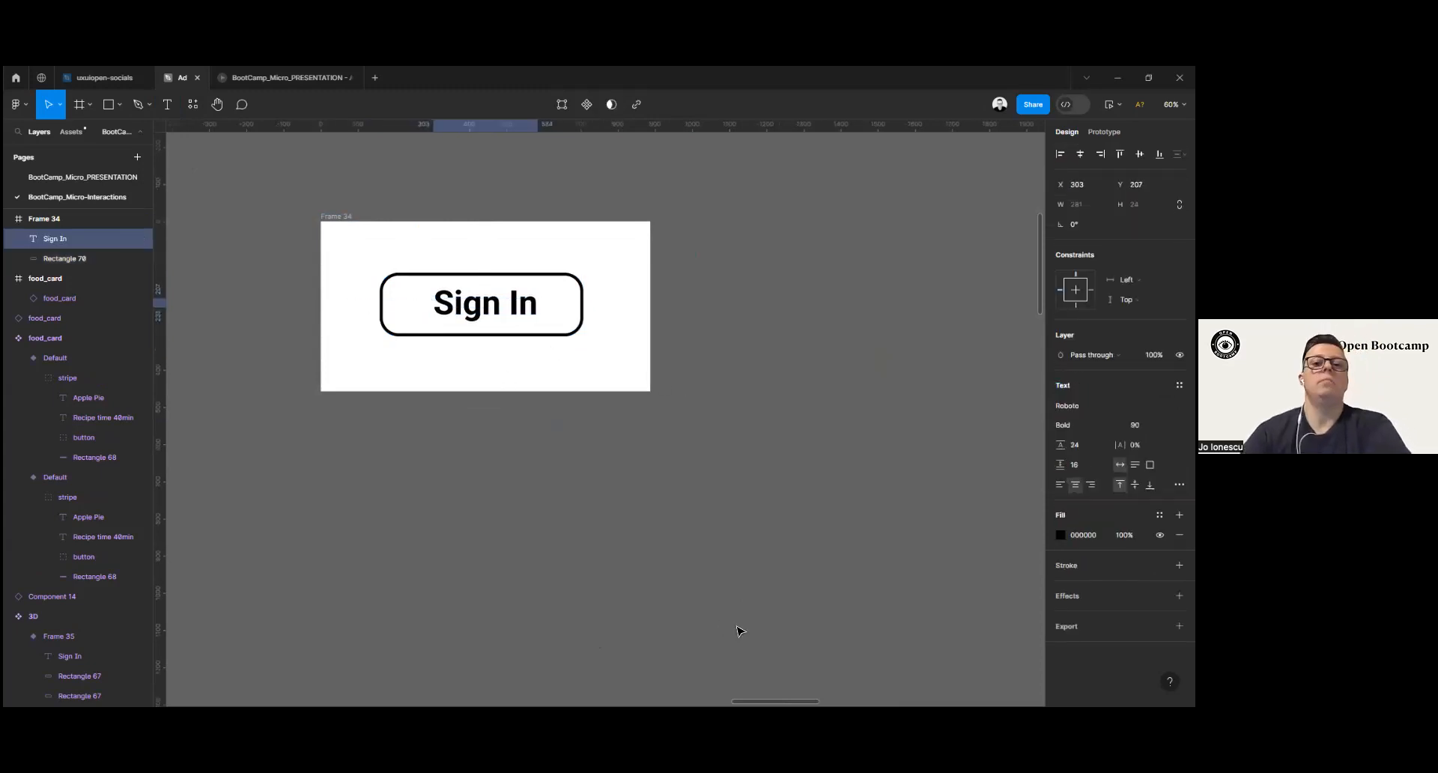
scroll(824, 666, down, 3)
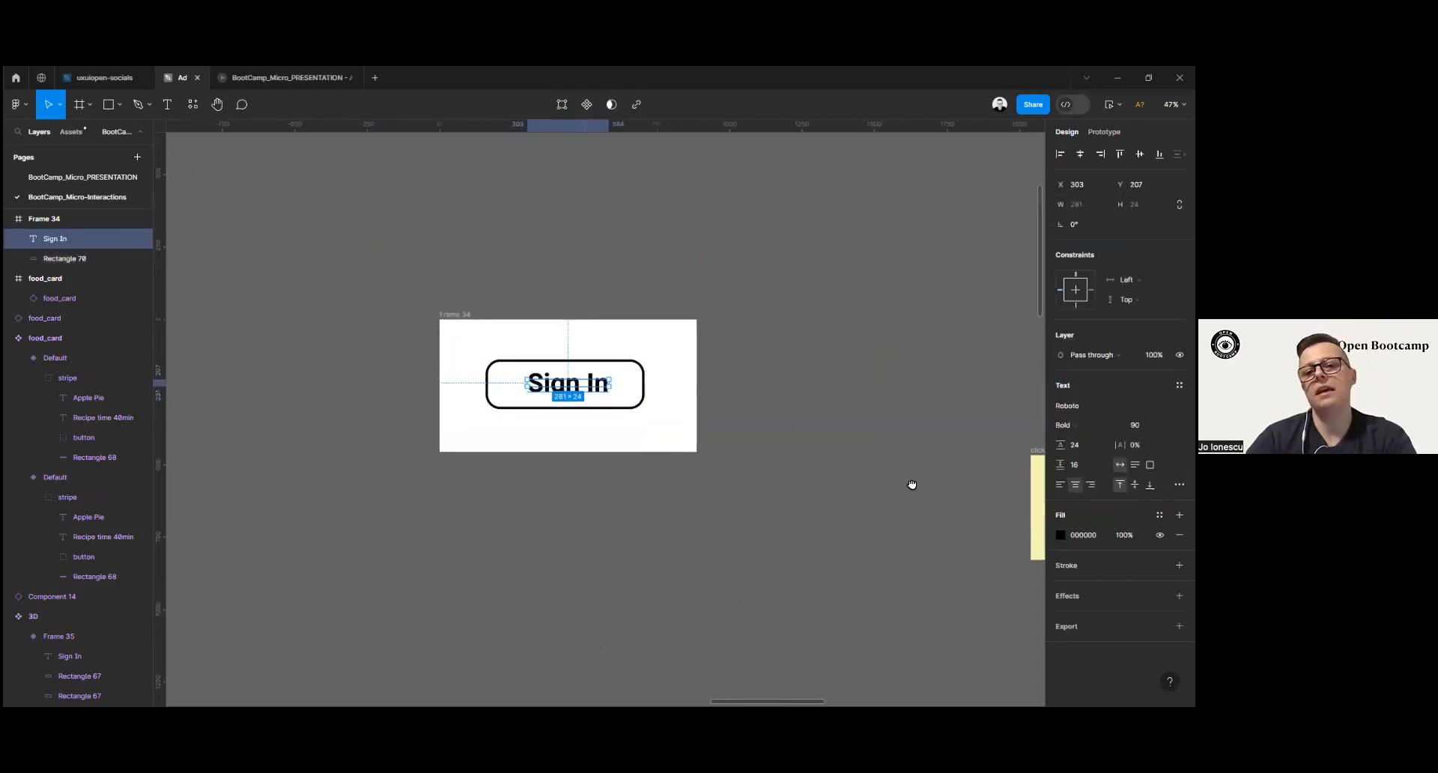
drag(913, 484, 639, 463)
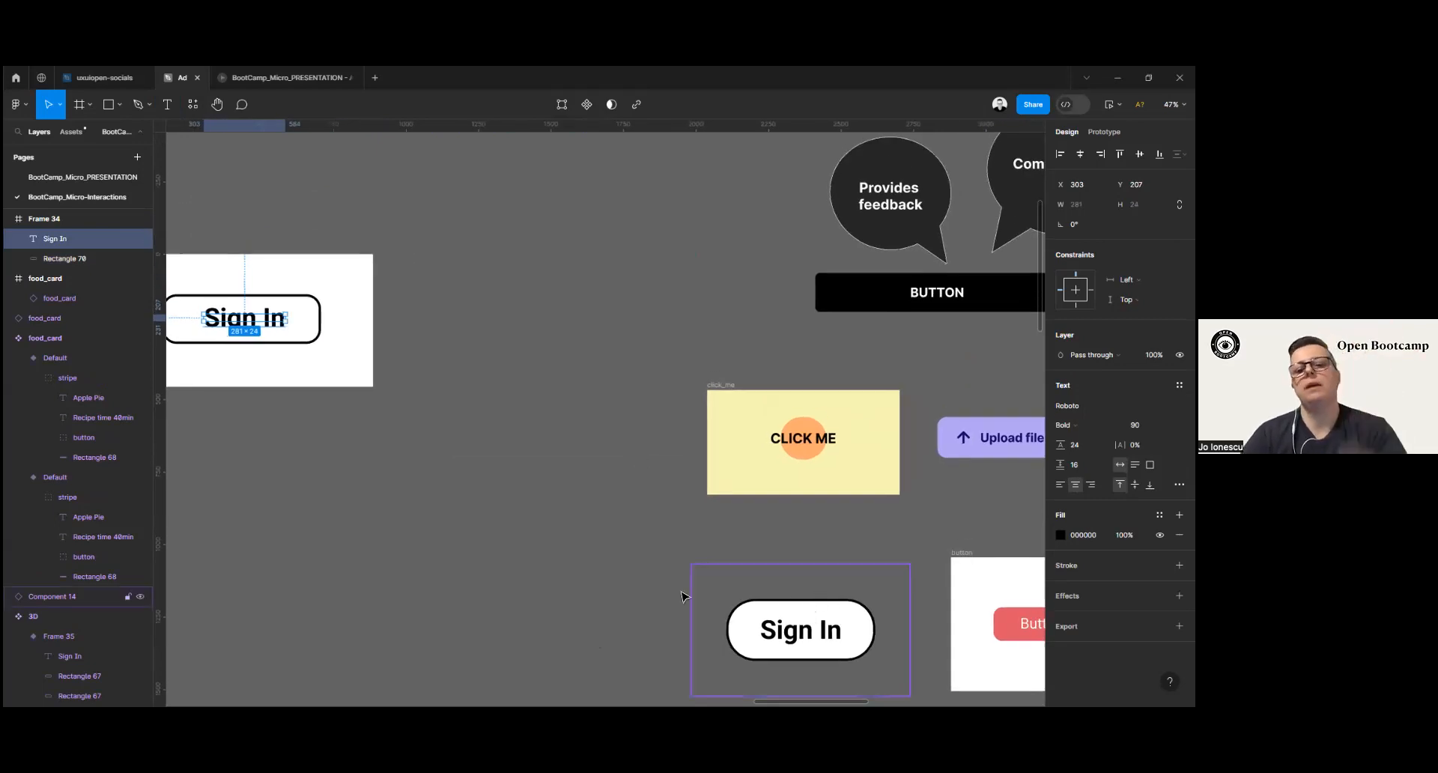
click(335, 454)
scroll(486, 423, left, 5)
scroll(487, 423, down, 1)
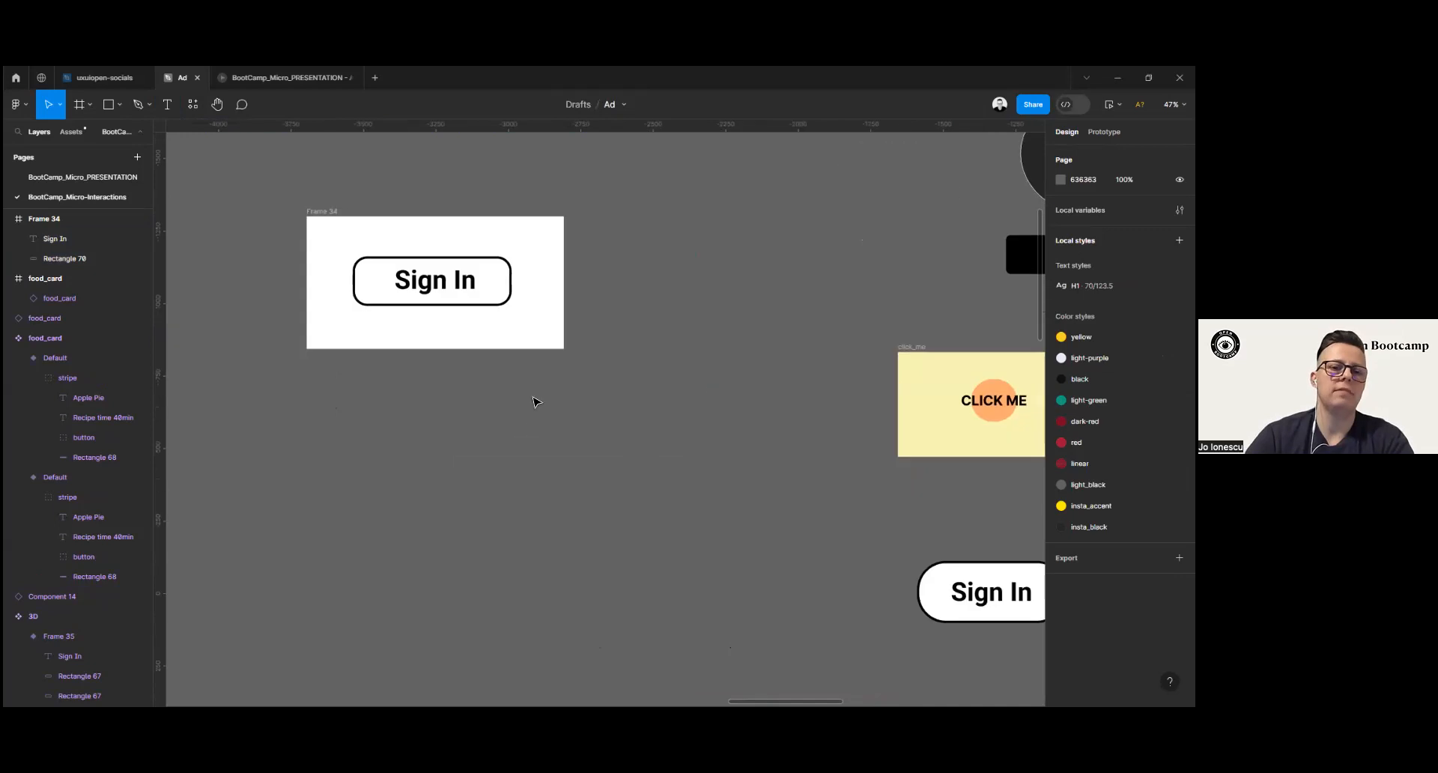
Step: Nudge the Sign In text in the frame to X 300
click(435, 281)
key(Left)
key(Left)
key(Left)
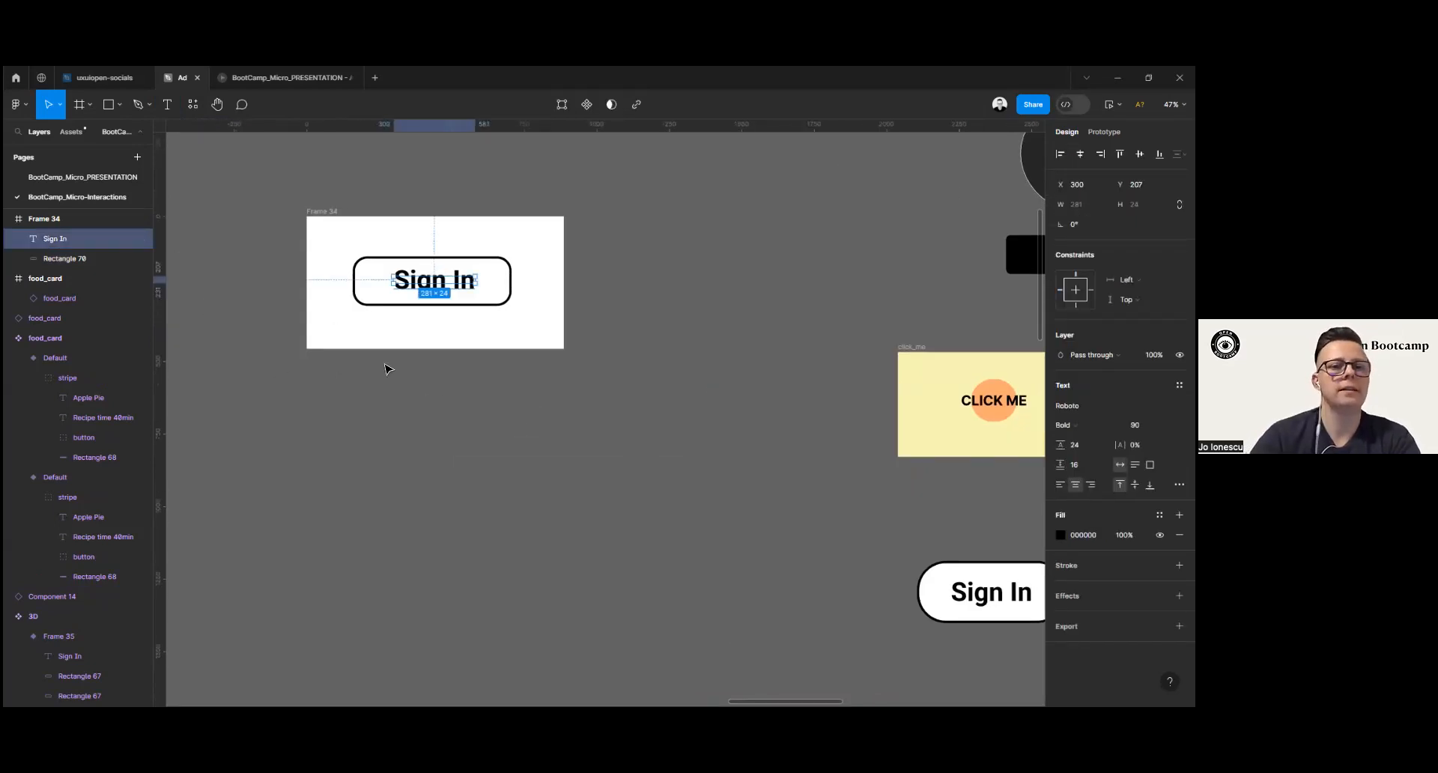
Step: Duplicate the rounded rectangle below the frame and fill the copy with black (000000)
click(358, 300)
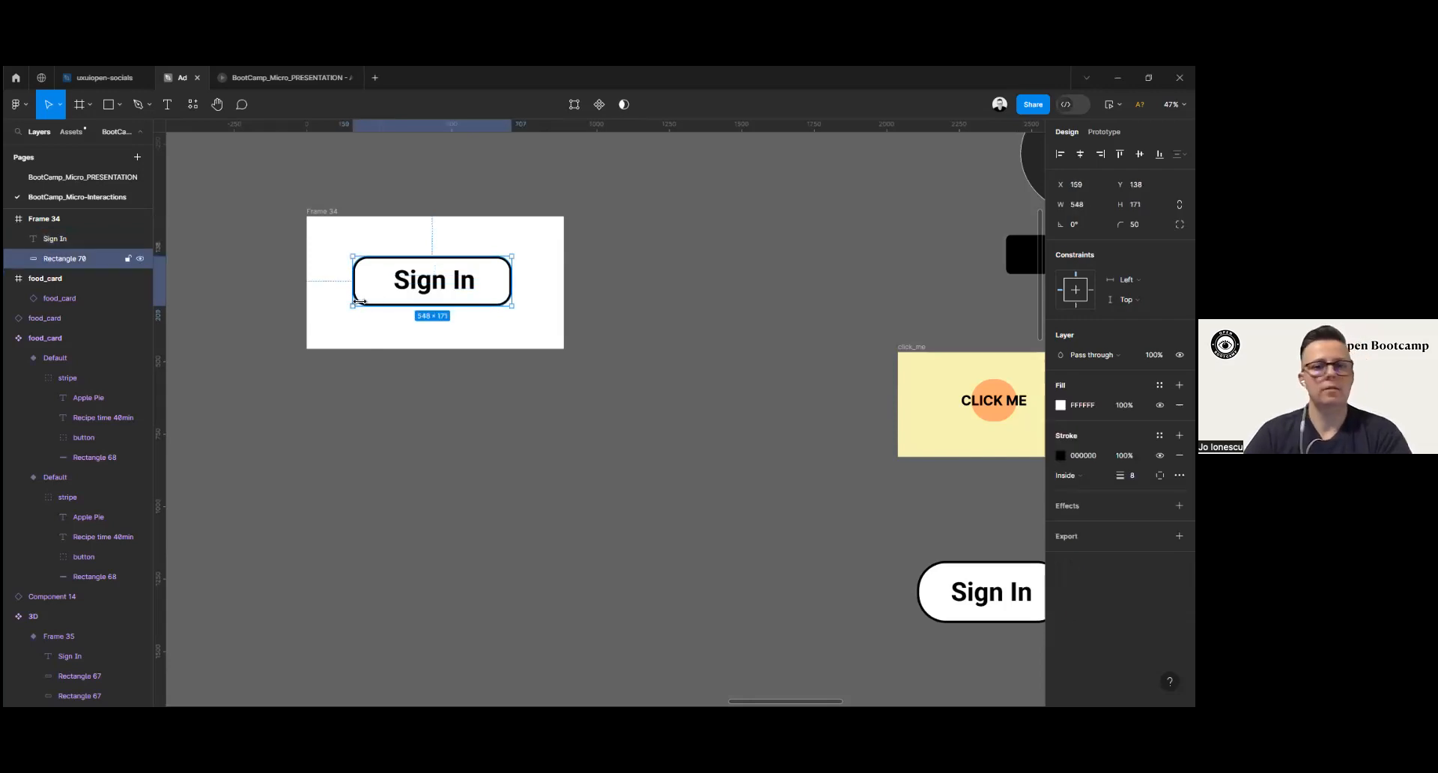
drag(364, 306, 378, 415)
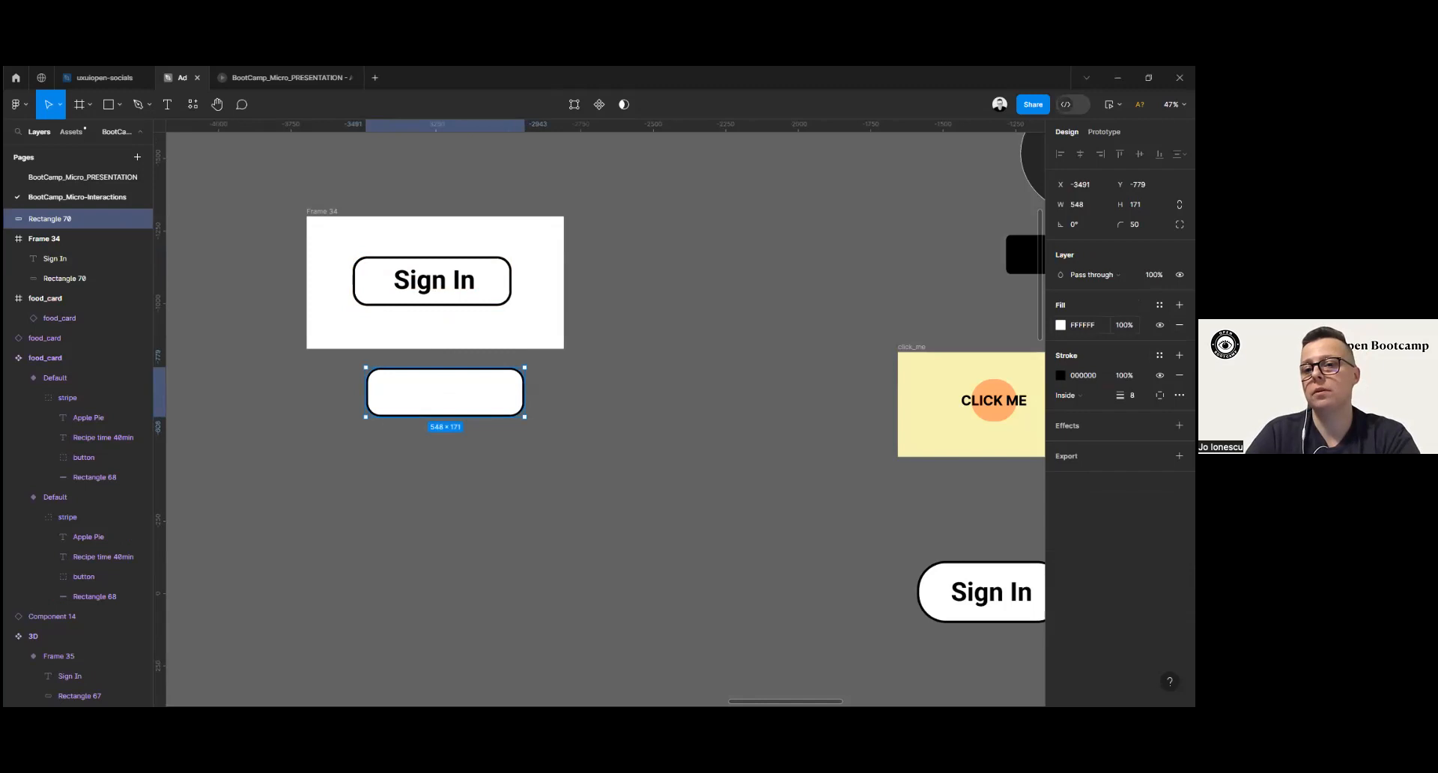
click(1060, 325)
drag(899, 367, 896, 515)
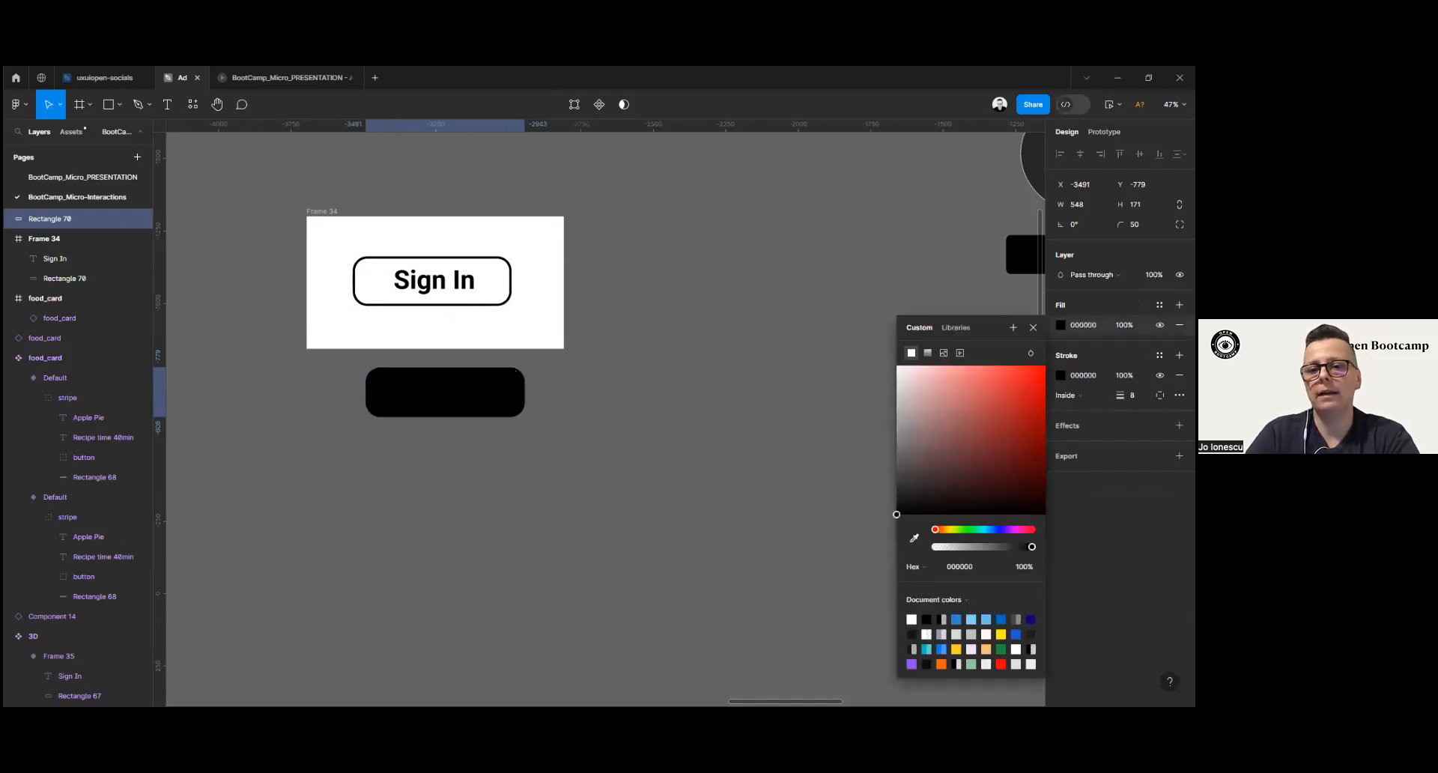
Step: Move the black rectangle into the frame behind the white one and the text, at X 159, Y 136
click(423, 418)
drag(432, 401, 418, 293)
key(ctrl+shift+[)
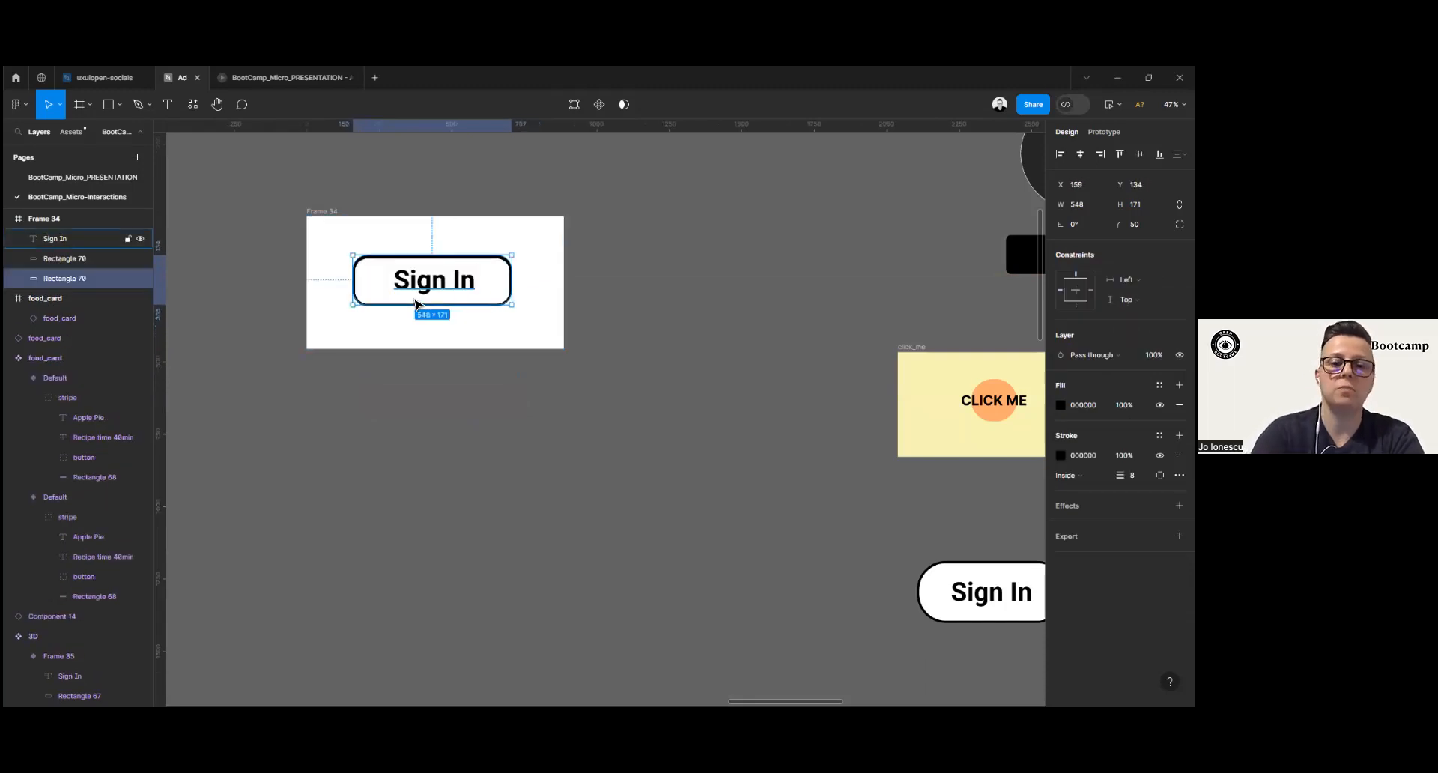
key(Down)
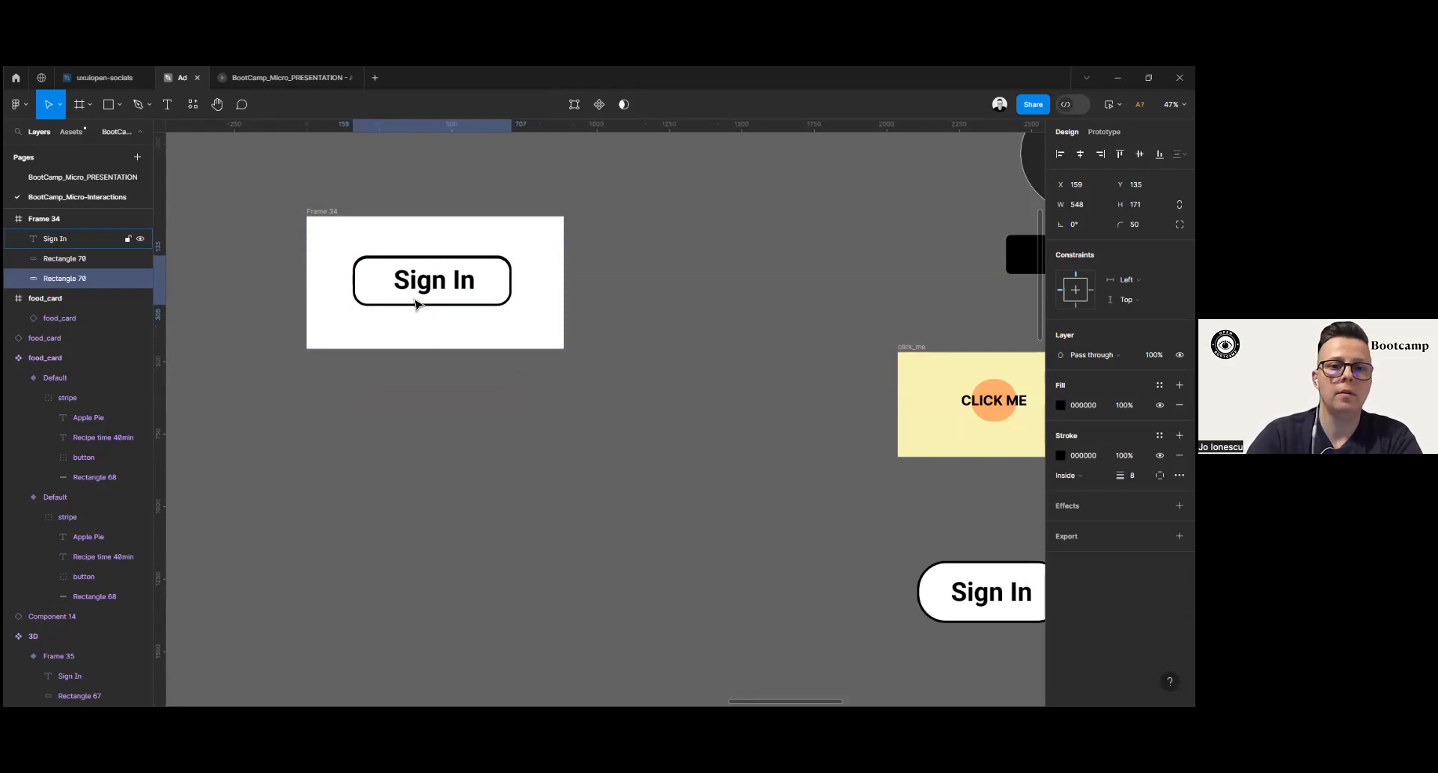
key(Down)
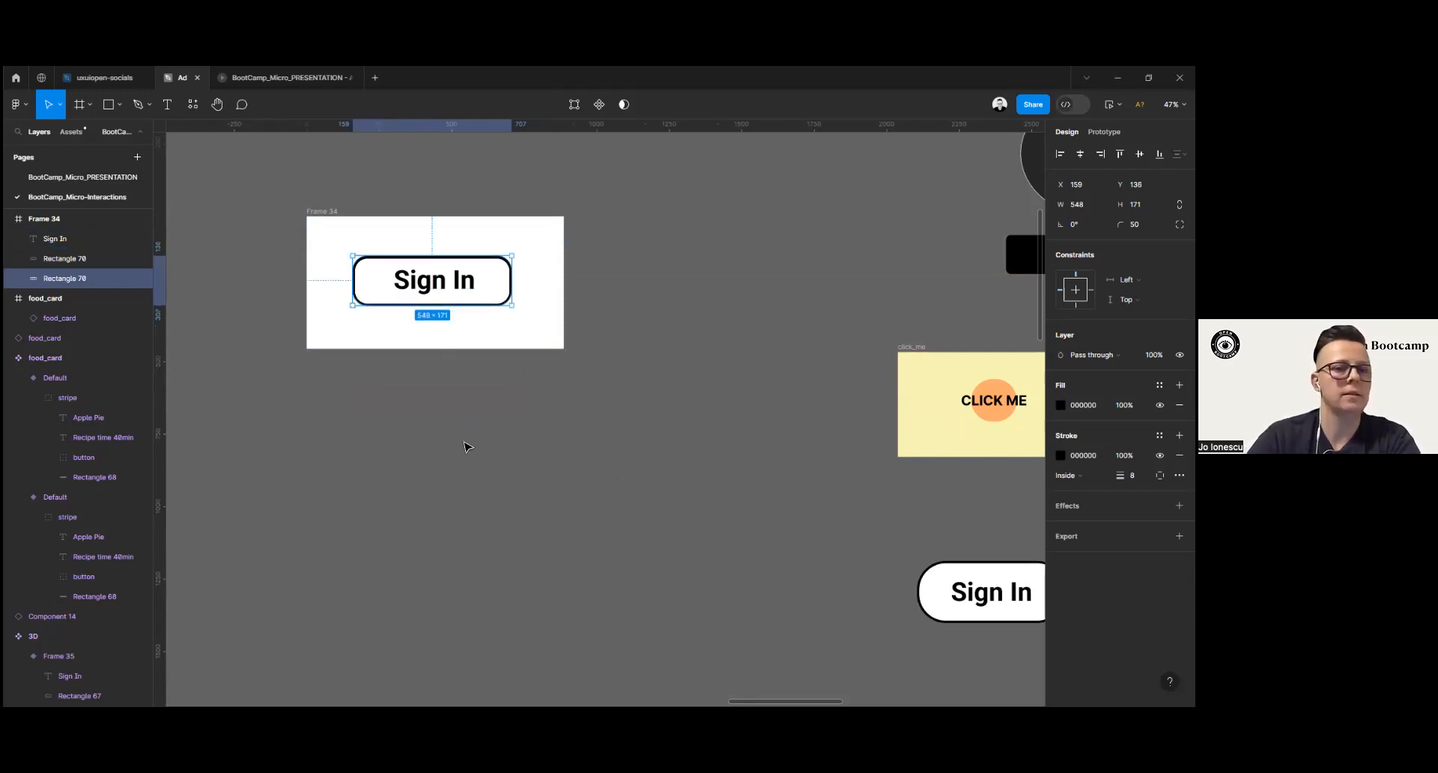
Step: Shift the rear black rectangle down to Y 189 so it extends below the white rectangle
click(597, 415)
scroll(597, 415, up, 3)
drag(596, 416, 806, 457)
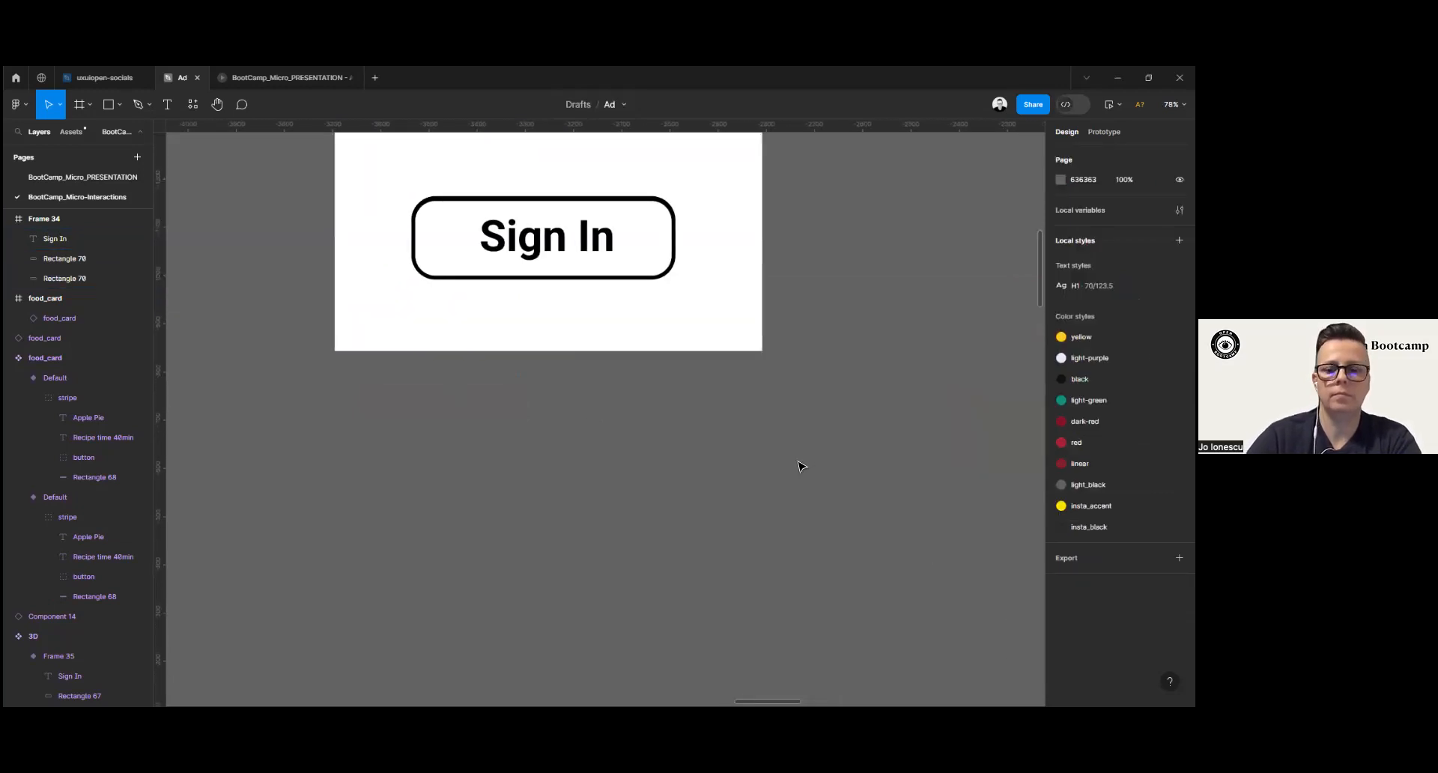
click(73, 278)
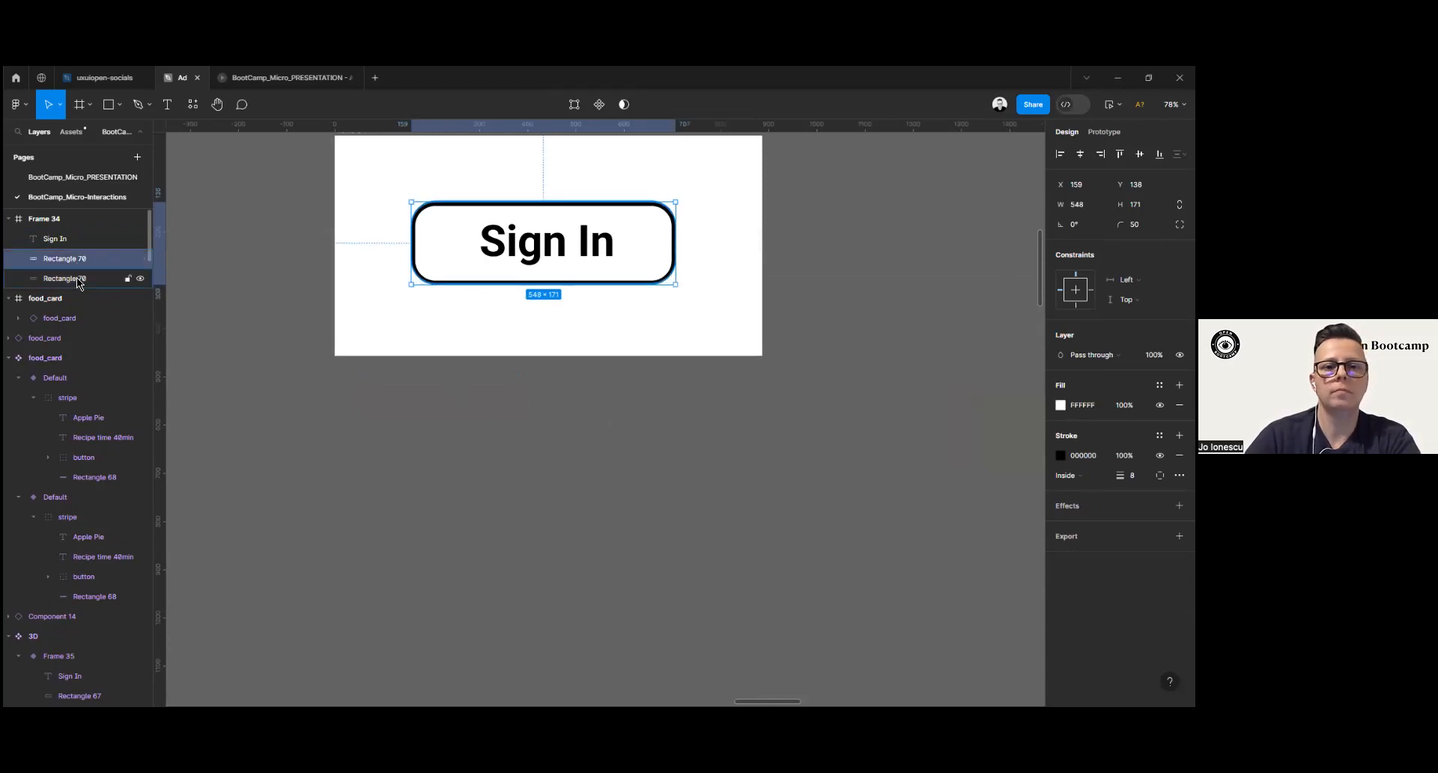
drag(440, 247, 440, 275)
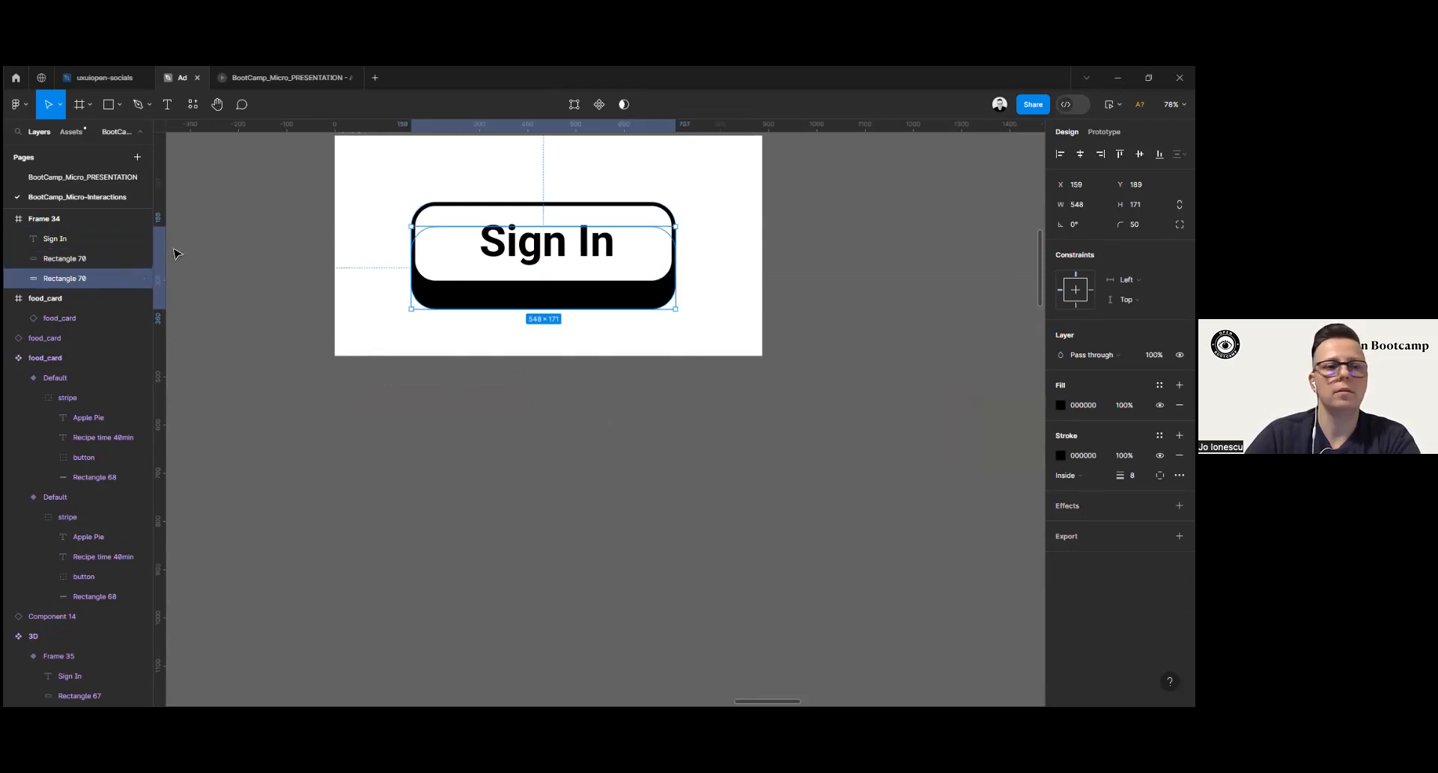
Step: Rename the rear rectangle's layer to "black"
right_click(72, 283)
click(57, 279)
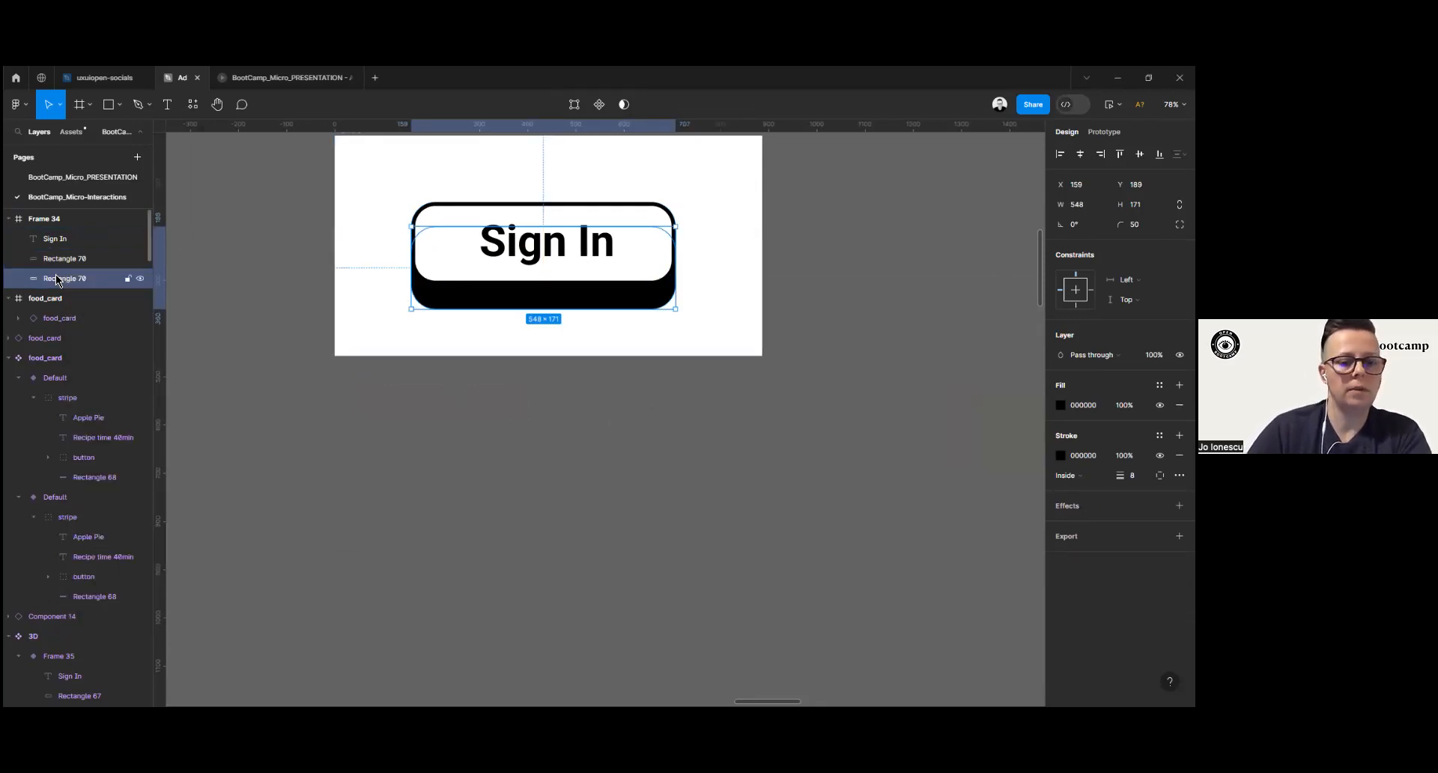
double_click(57, 279)
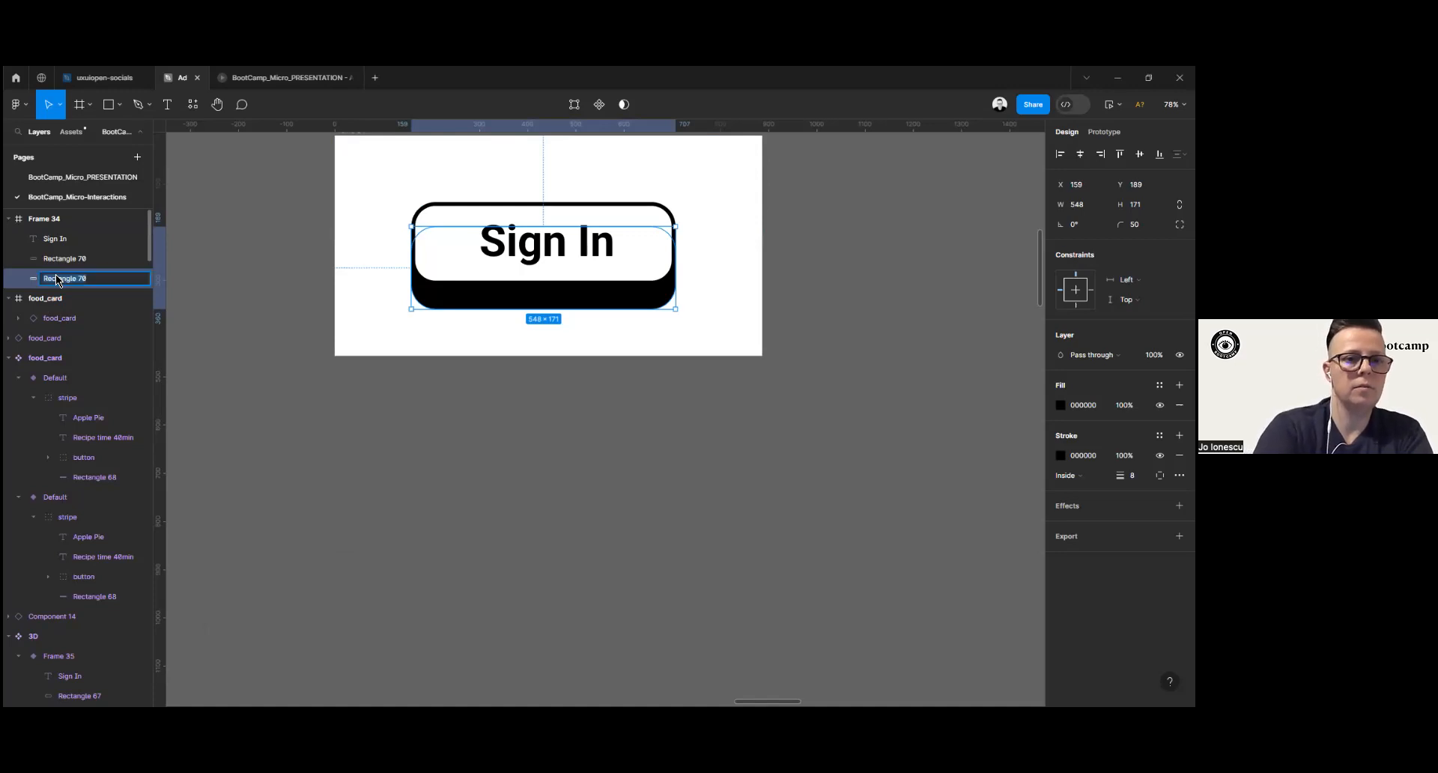
text(black)
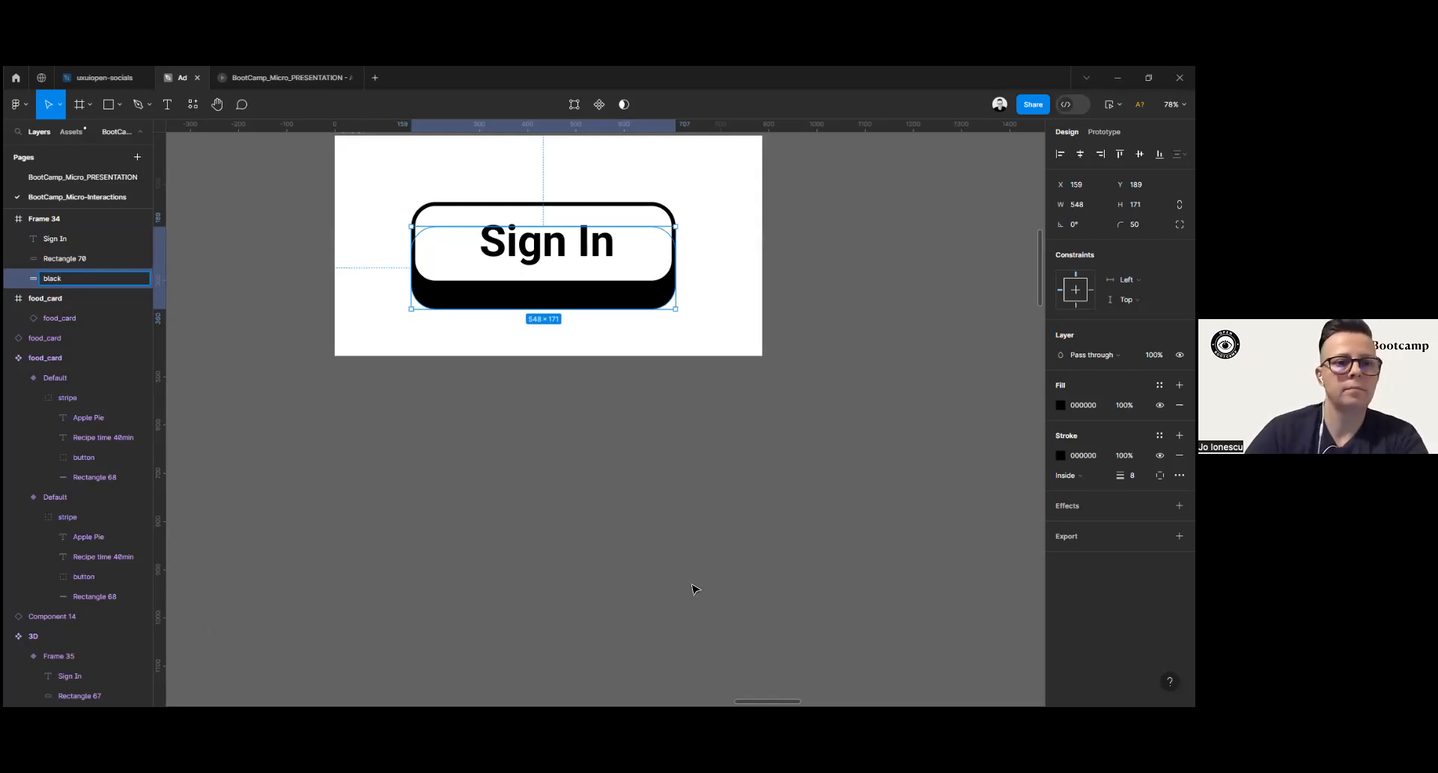
Step: Move the black rectangle back up so it sits directly behind the white rectangle
click(678, 308)
click(627, 301)
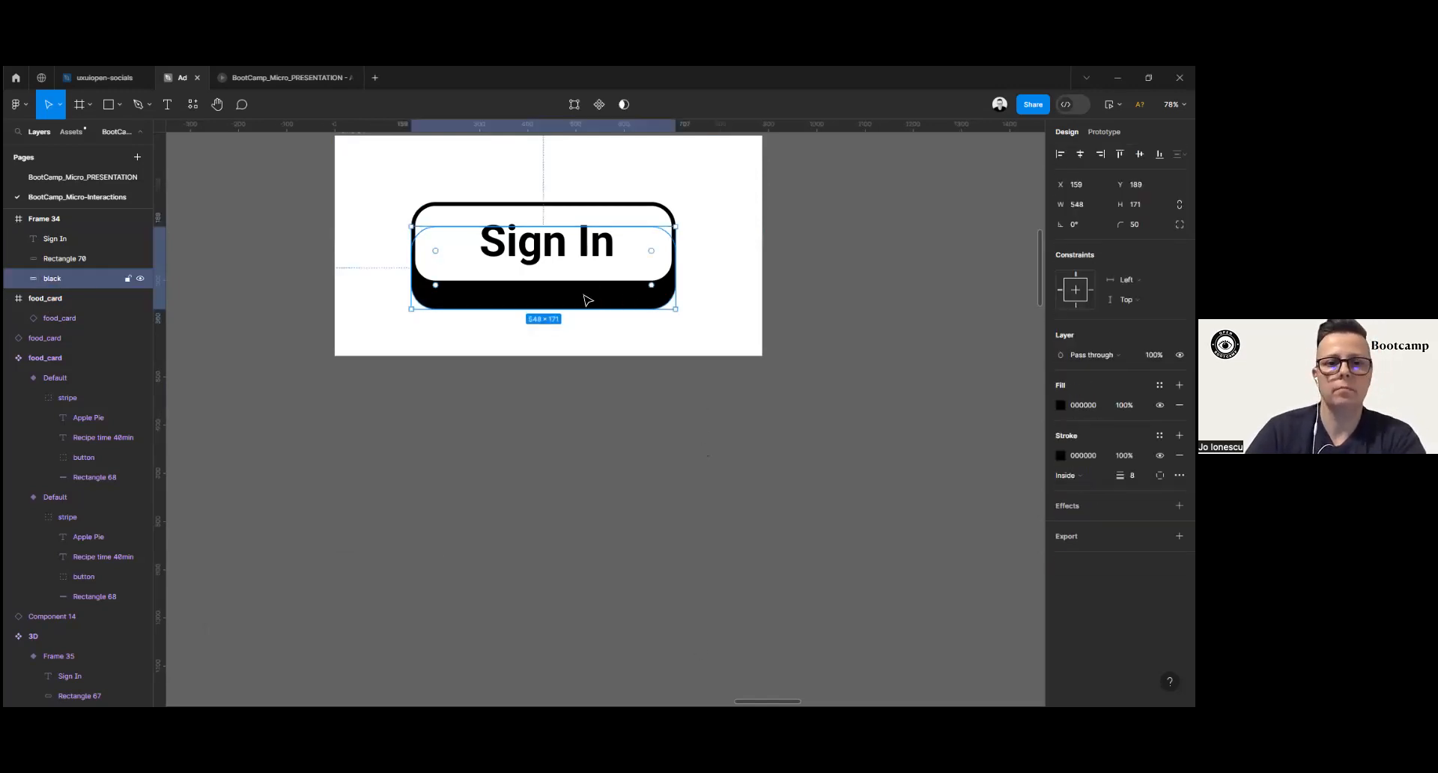
mouse_move(578, 301)
mouse_down()
mouse_move(583, 269)
mouse_move(561, 284)
mouse_up()
click(670, 407)
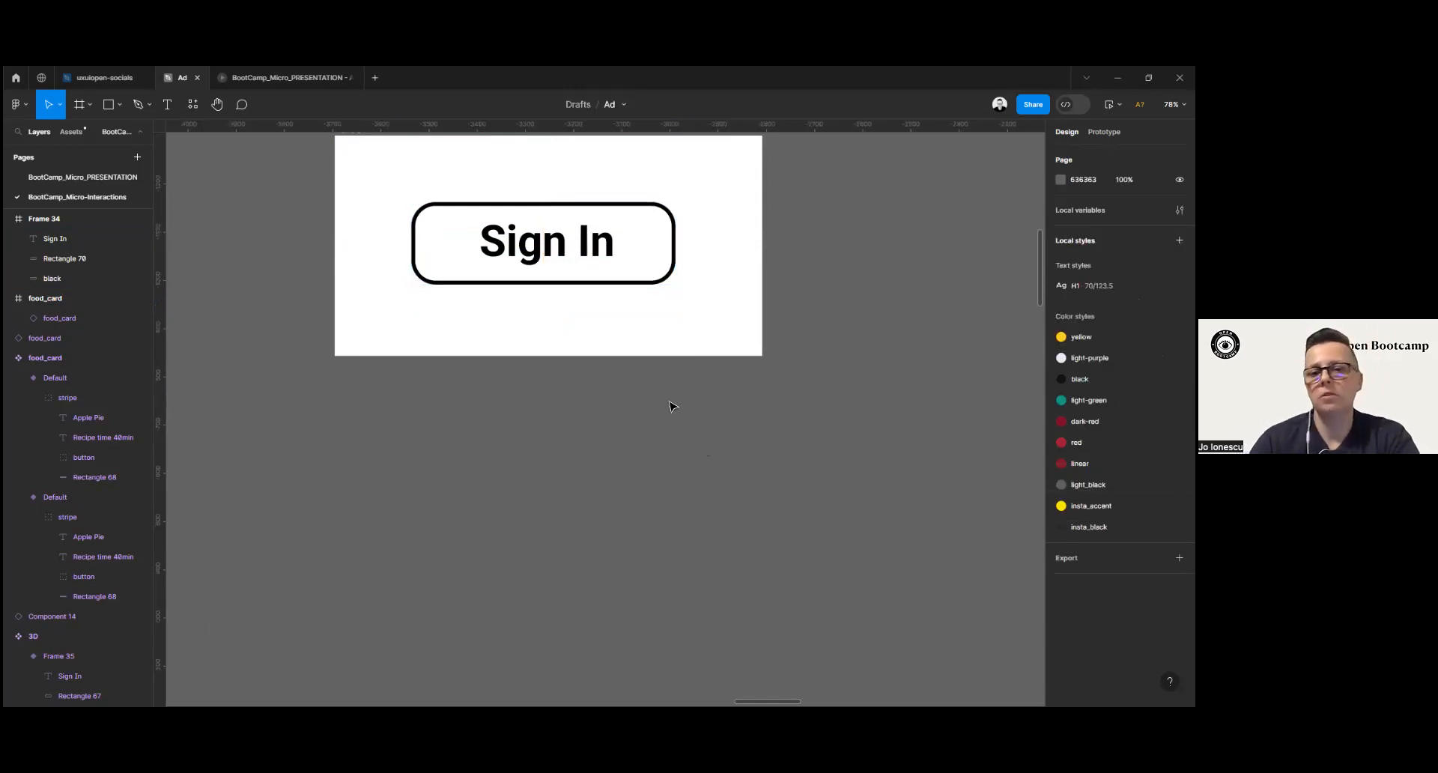
Step: Duplicate the Sign In frame directly below the original
scroll(670, 407, down, 5)
scroll(825, 299, right, 3)
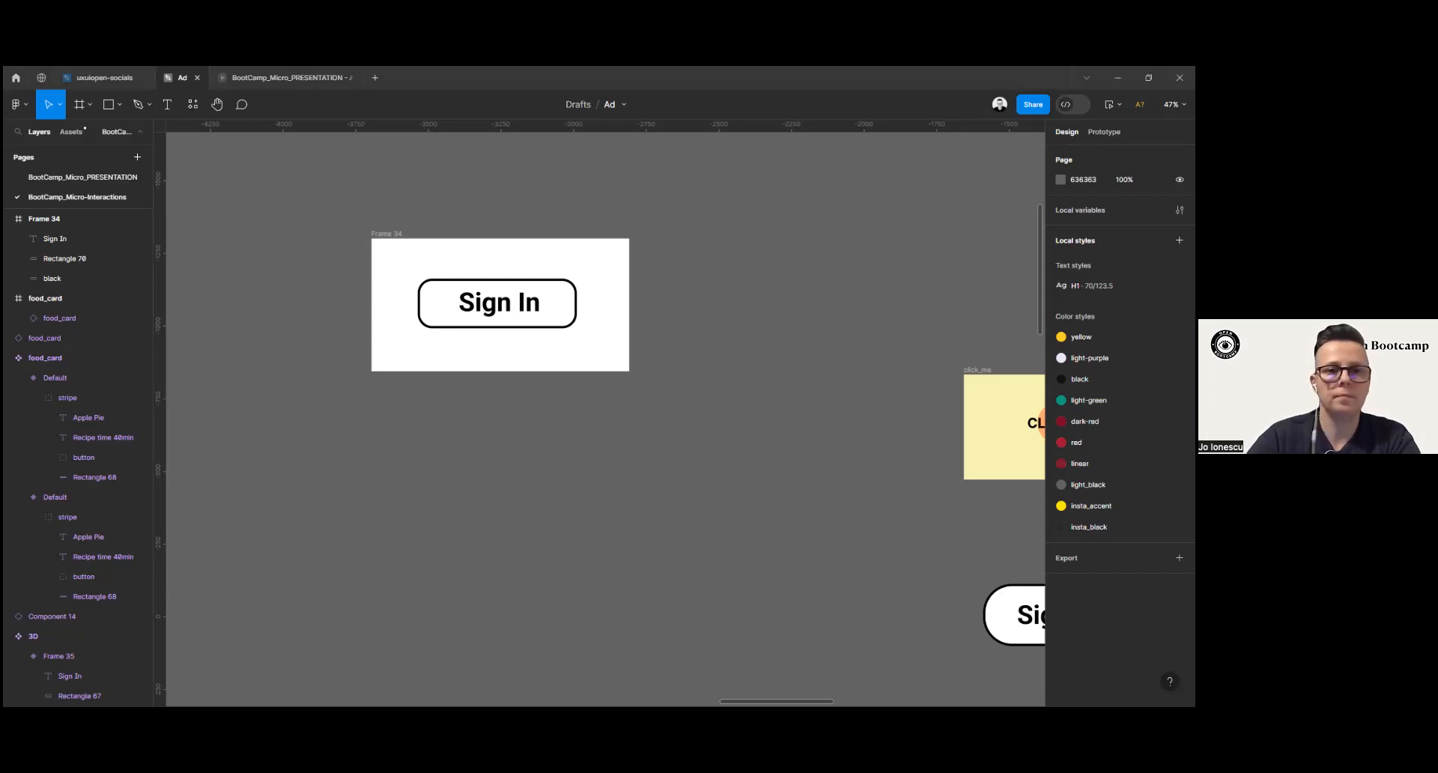
click(390, 235)
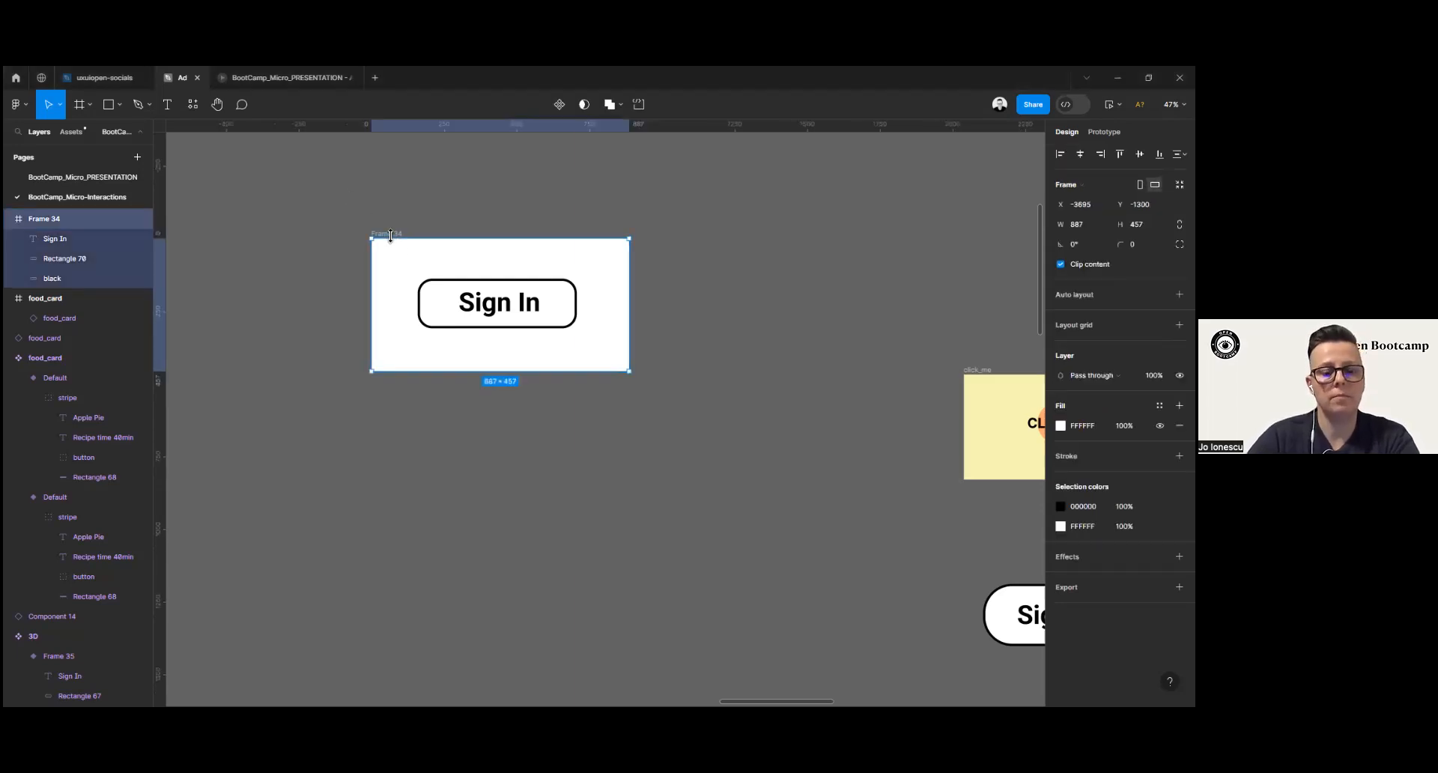
drag(390, 241, 388, 401)
Step: Select both Sign In frames and move them together to X -3526
drag(324, 212, 693, 580)
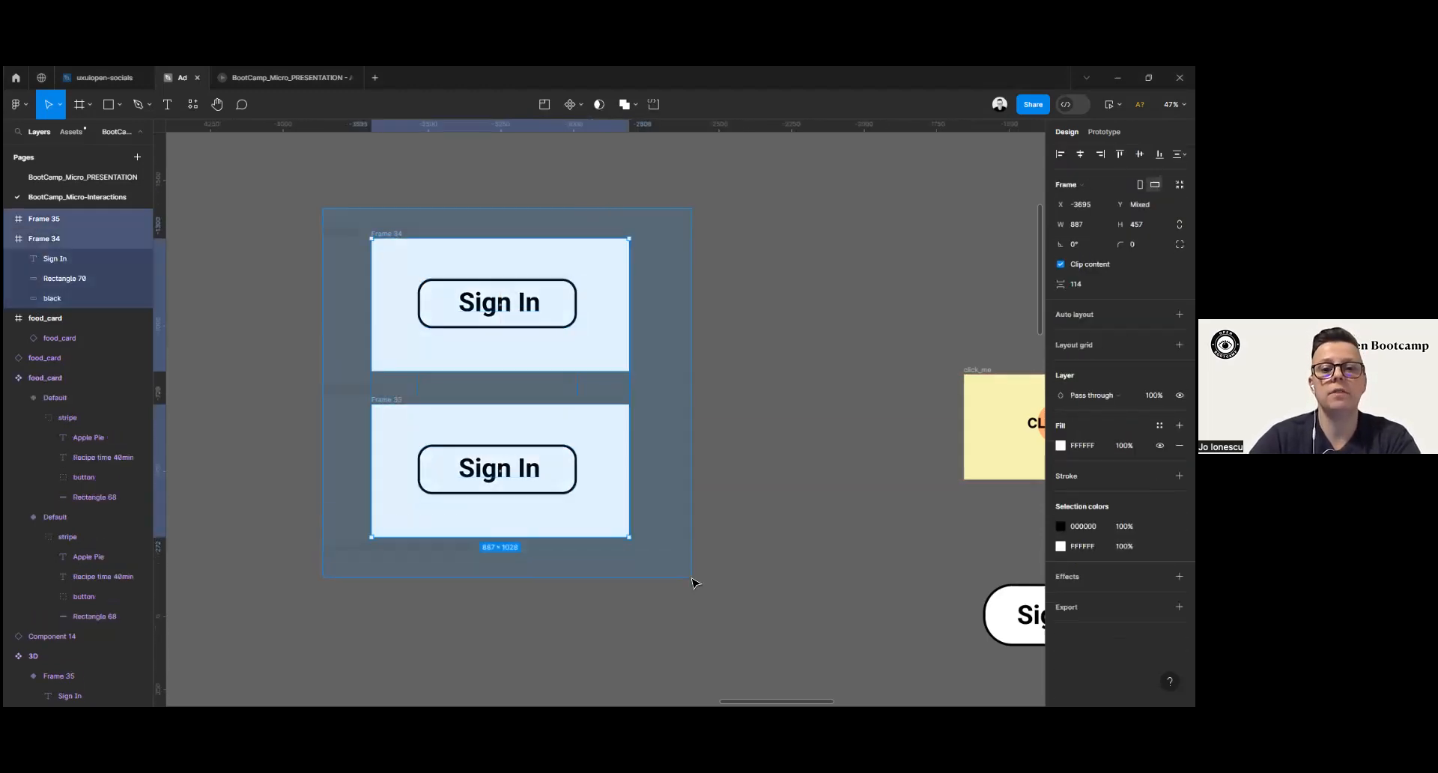
scroll(614, 492, down, 2)
scroll(613, 491, left, 1)
drag(661, 430, 665, 434)
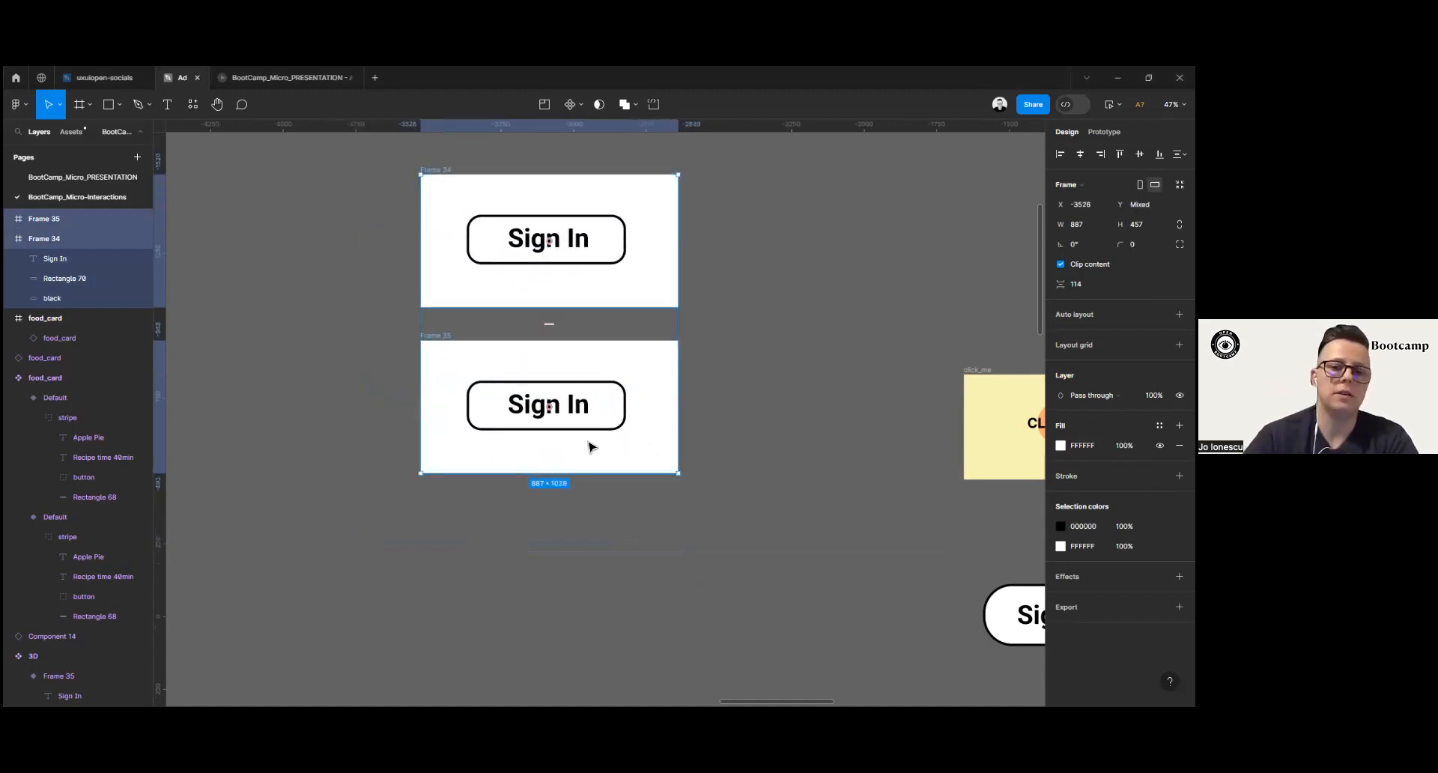
Step: Try nudging the black rectangle in the lower frame down to Y 178, and undo the move
click(593, 408)
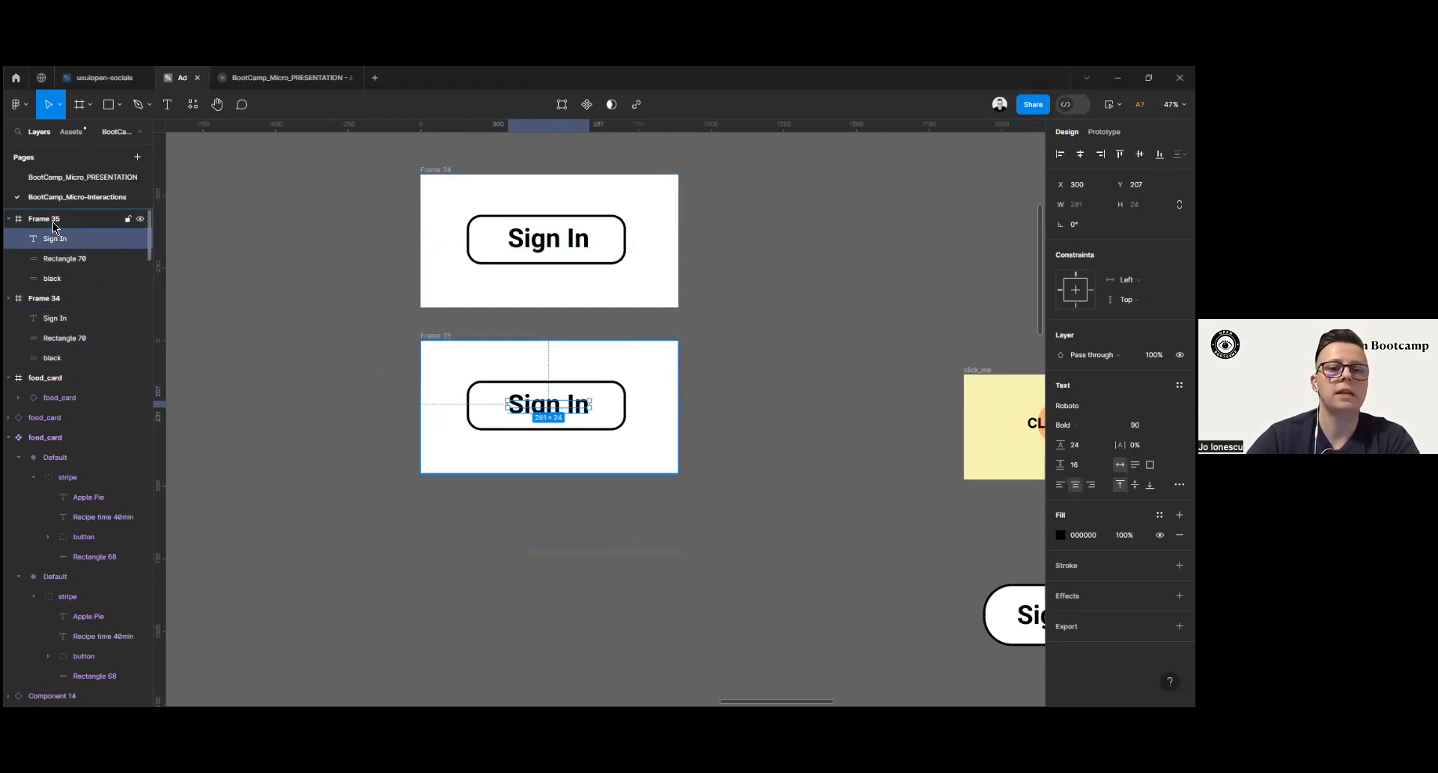
click(56, 279)
key(Down)
key(Down)
key(Down)
key(Down)
key(Down)
key(Down)
key(Down)
key(Down)
key(Down)
key(Down)
key(Down)
key(Down)
key(Down)
key(Down)
key(Down)
key(Down)
key(Down)
key(Down)
key(Down)
key(Down)
key(Down)
key(Down)
key(Down)
key(Down)
key(Down)
key(Down)
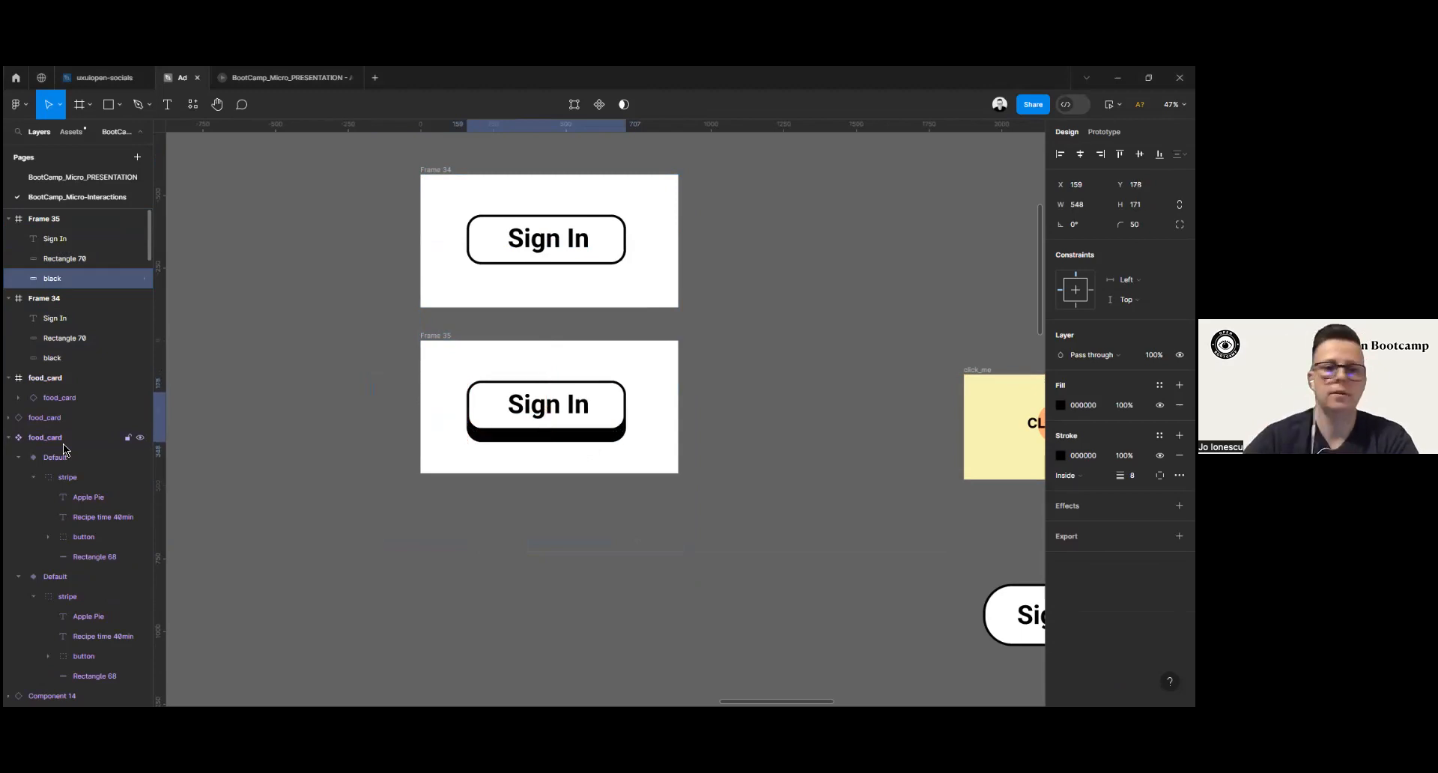
key(ctrl+z)
key(ctrl+z)
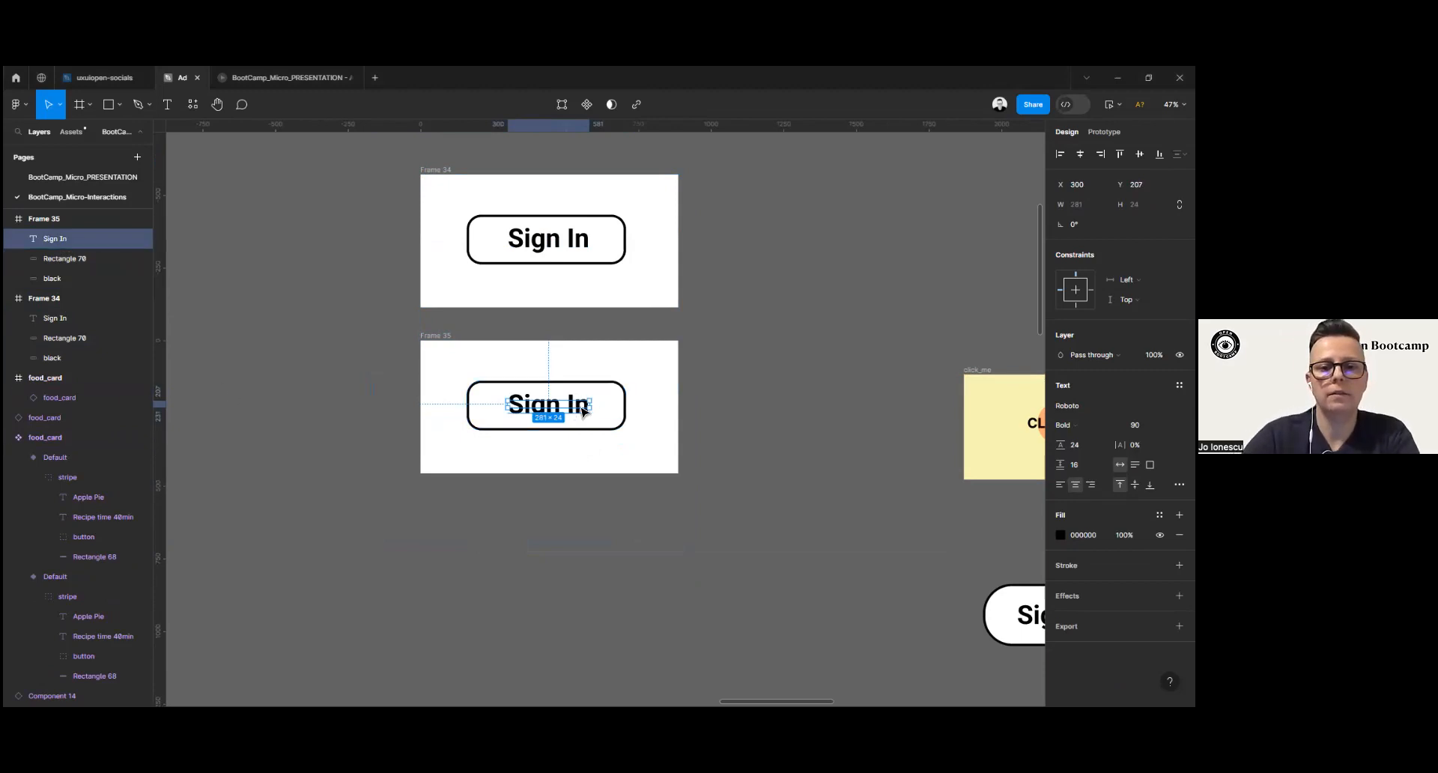
Step: Raise the Sign In text and white rectangle in the lower frame by about 40 px, leaving the black rectangle in place
shift+click(620, 391)
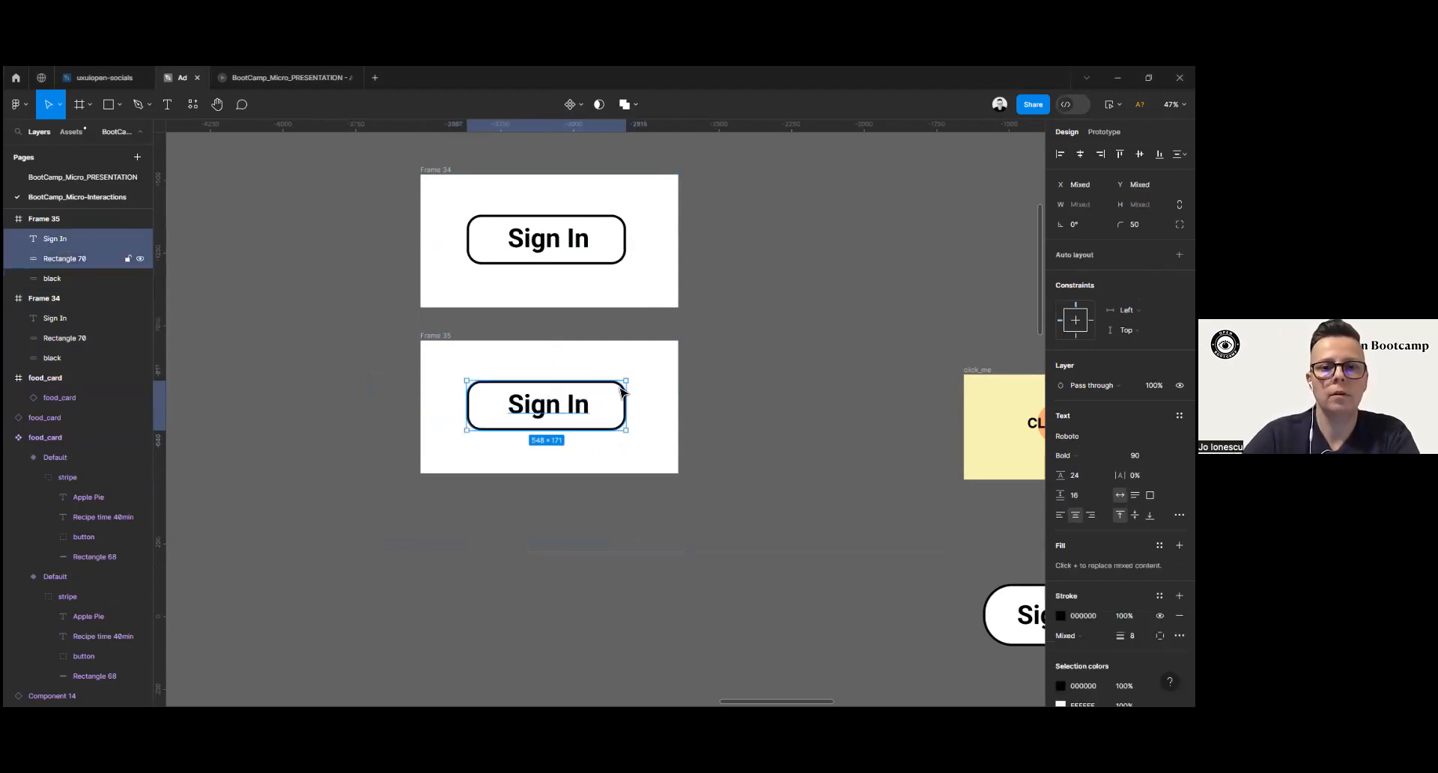
key(shift+Up)
key(shift+Up)
key(shift+Up)
key(shift+Up)
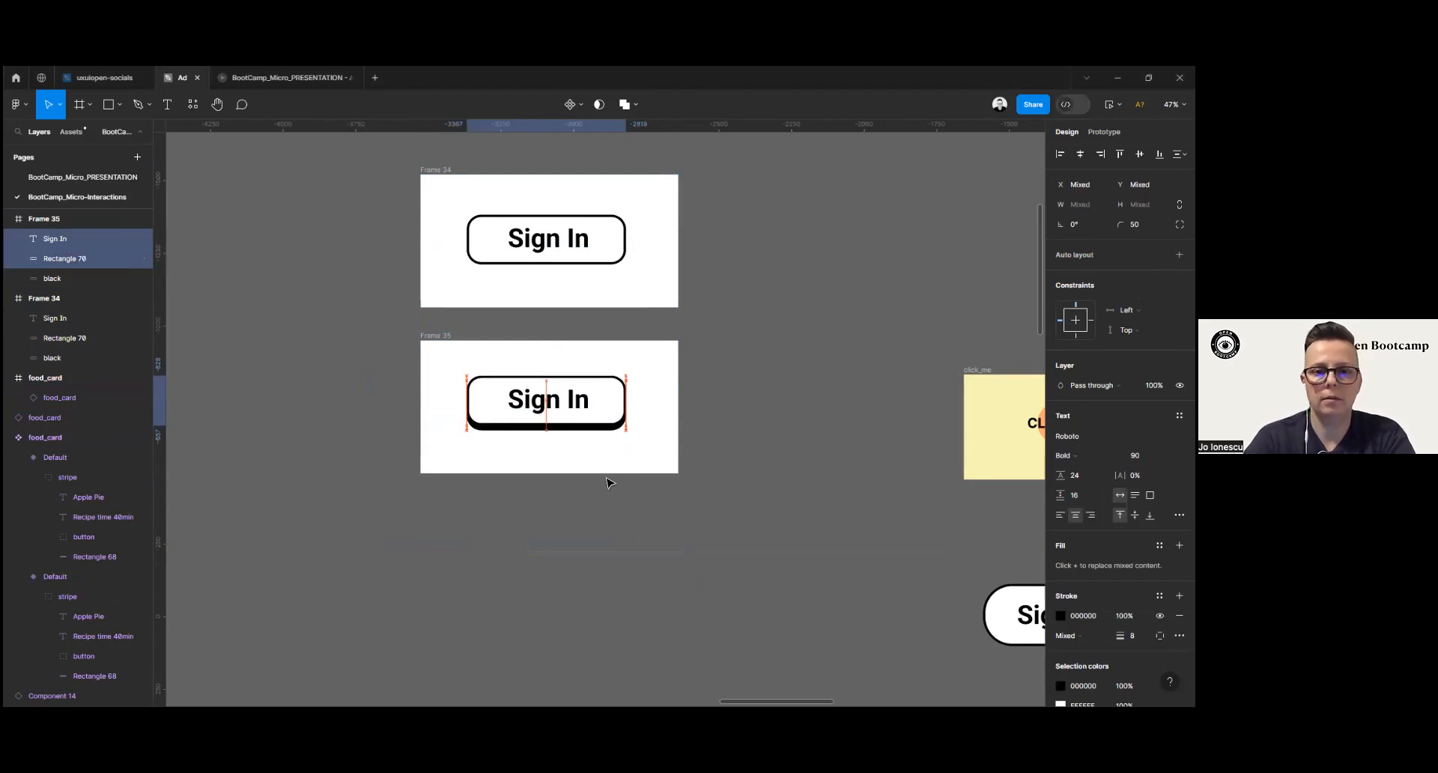
key(Down)
key(Down)
key(Down)
key(Down)
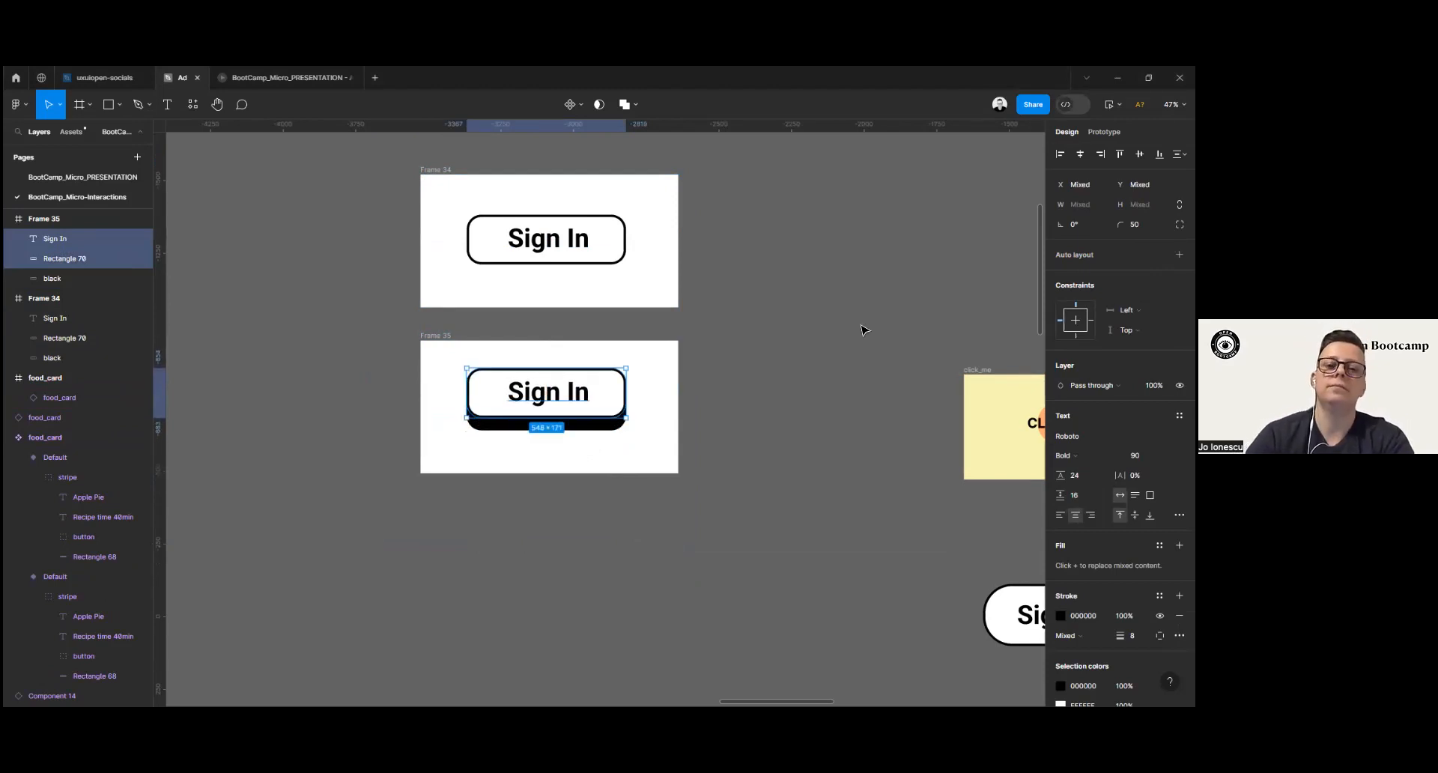
click(816, 320)
scroll(818, 328, up, 1)
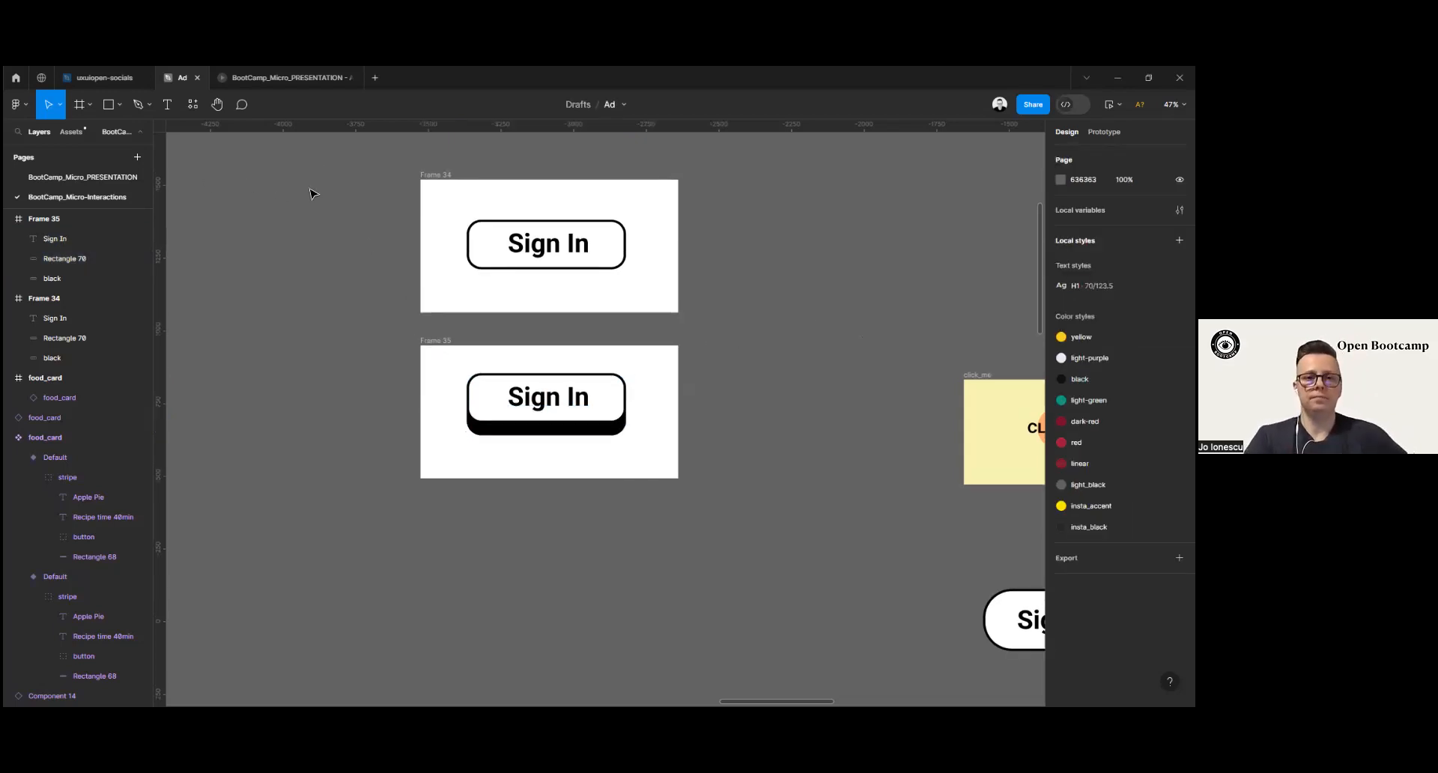
Step: Combine the two Sign In frames into a component set
drag(386, 164, 779, 541)
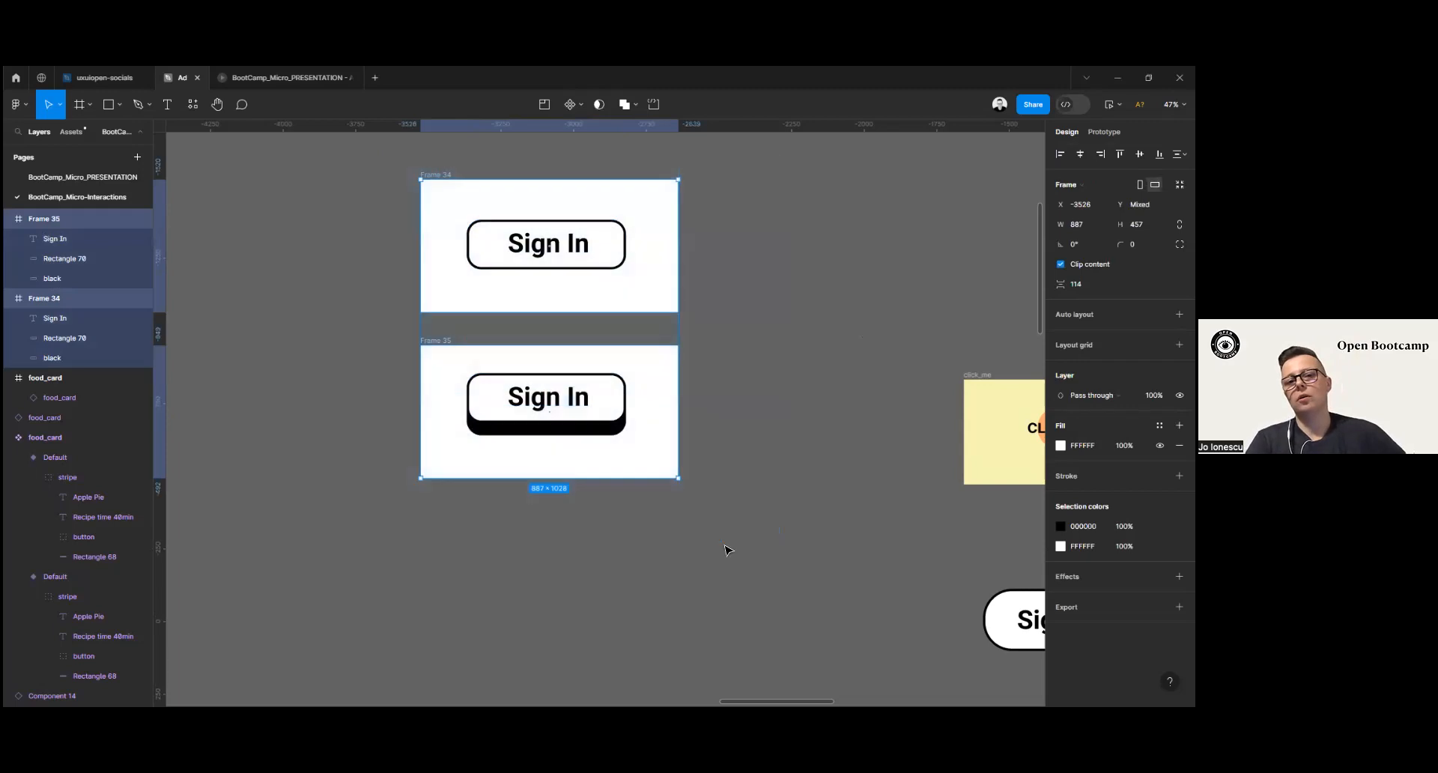
click(584, 108)
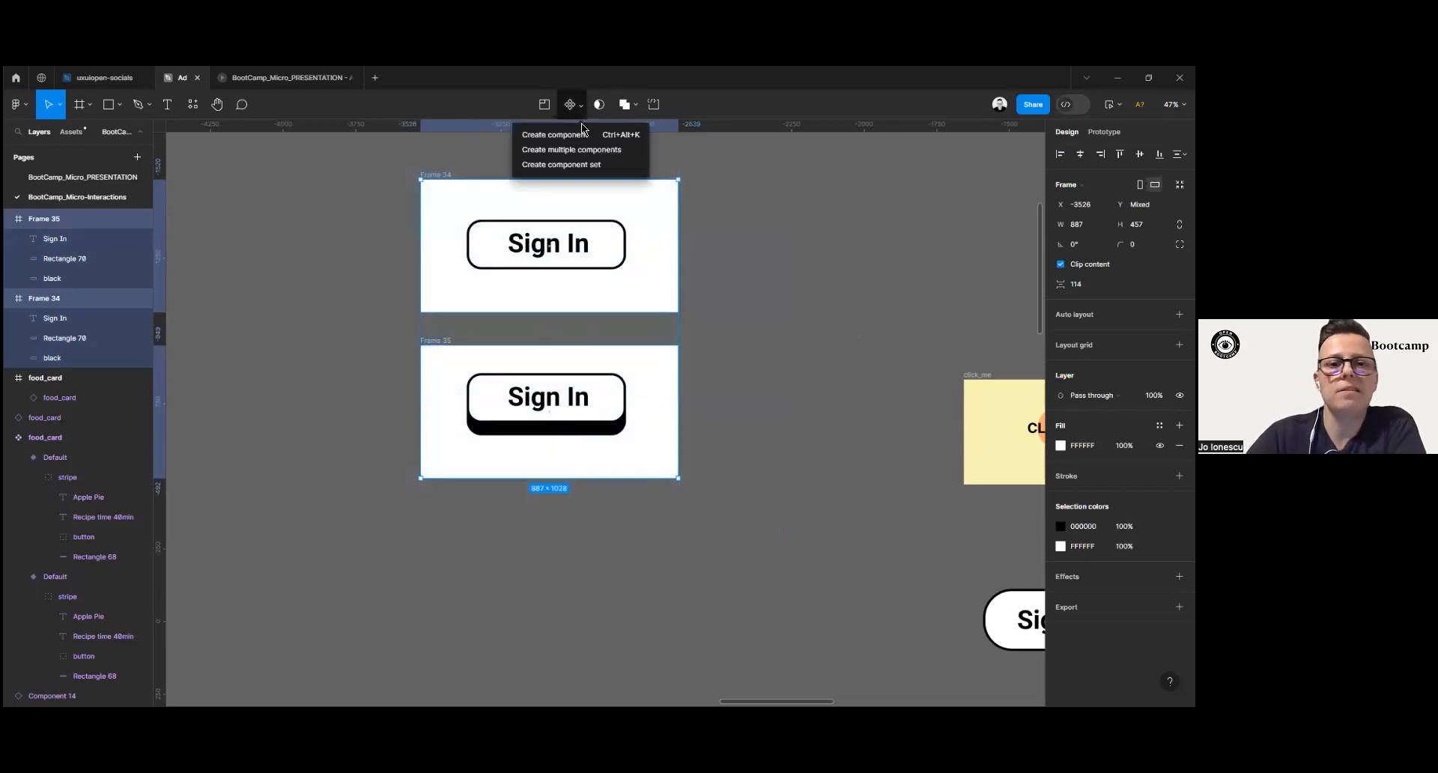
click(600, 169)
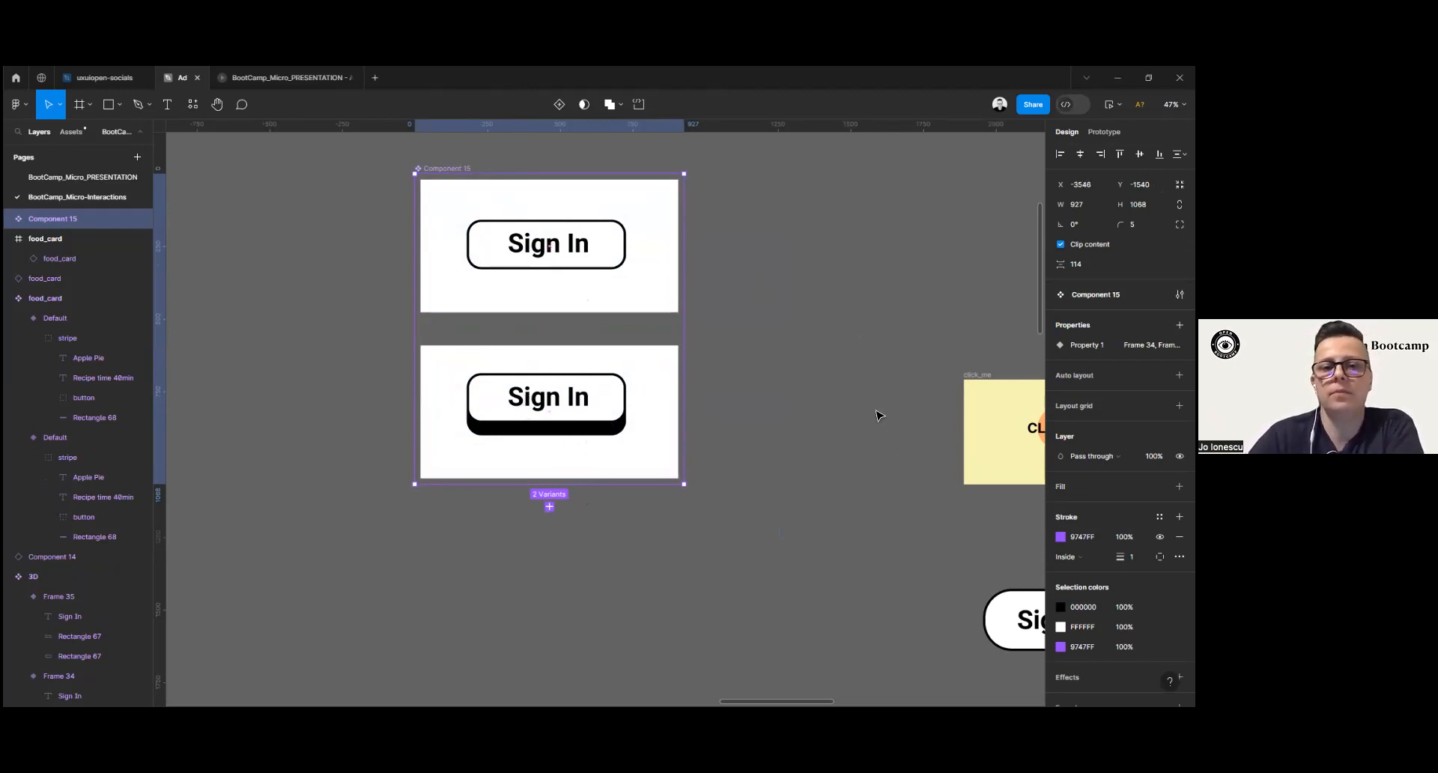
Step: Move the Sign In component set to X -3903, Y -1559
click(627, 167)
click(450, 173)
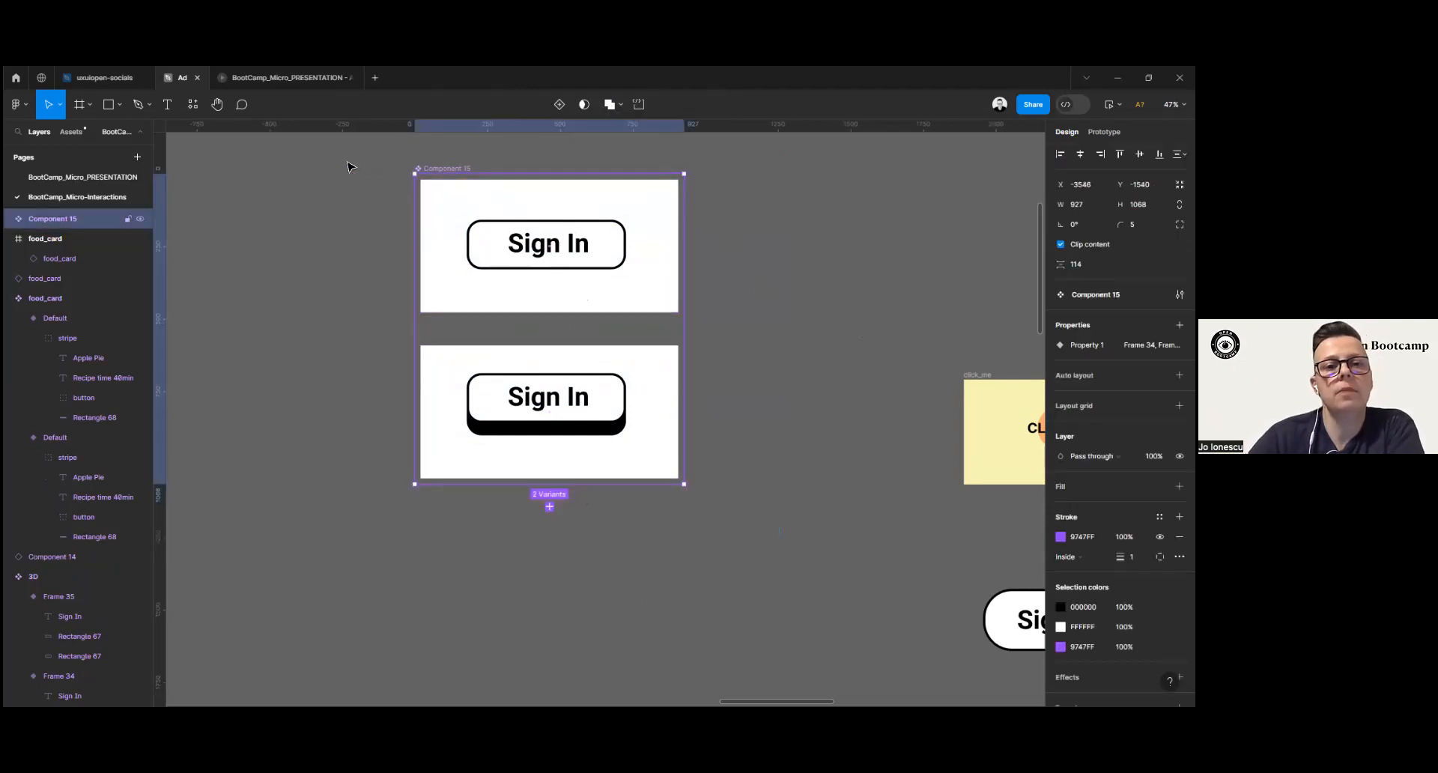
drag(449, 172, 346, 167)
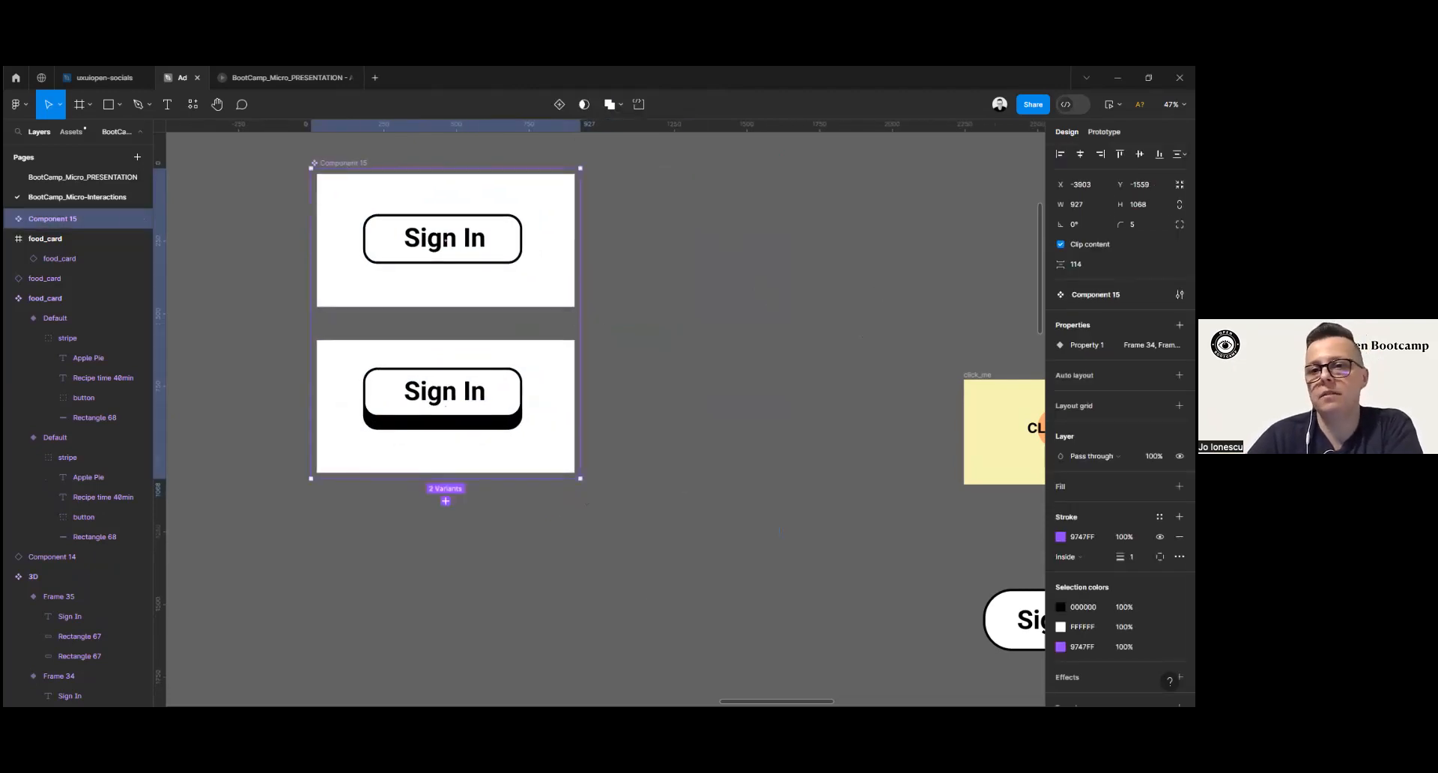
Step: Add a prototype interaction from the upper Sign In variant that changes to the raised variant, Frame 35
click(1104, 131)
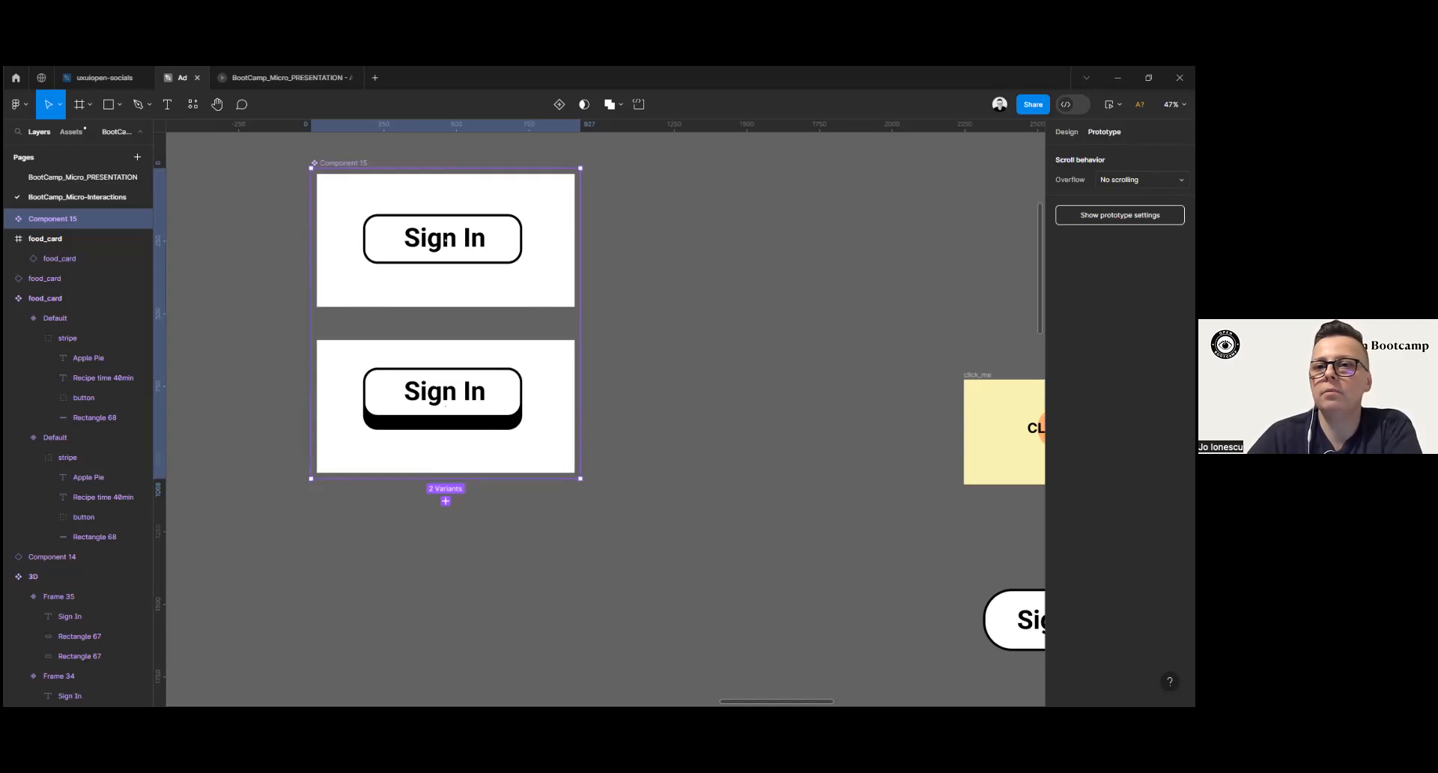
click(491, 292)
drag(445, 307, 649, 261)
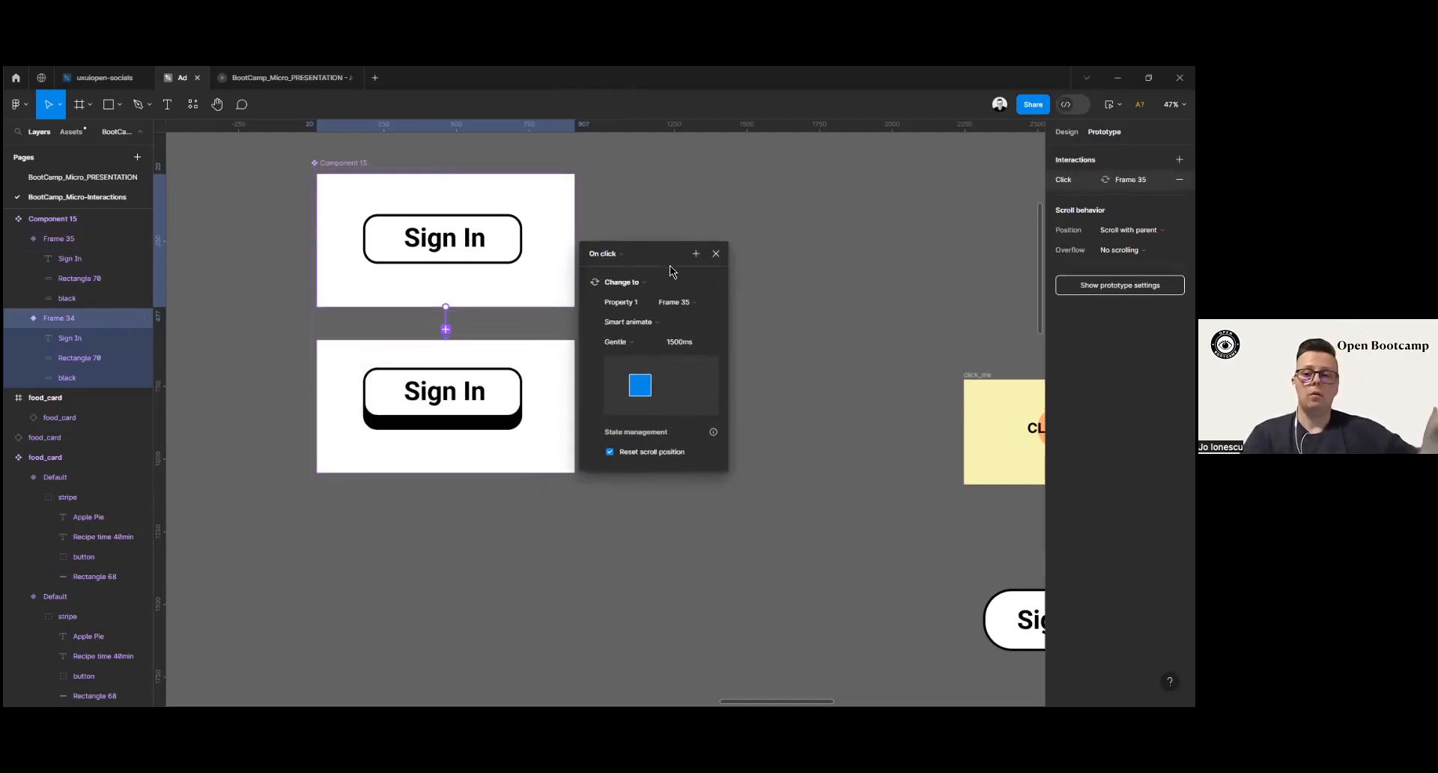
Step: Set the interaction's trigger to While hovering and its Smart animate easing to Bouncy
click(617, 255)
click(628, 282)
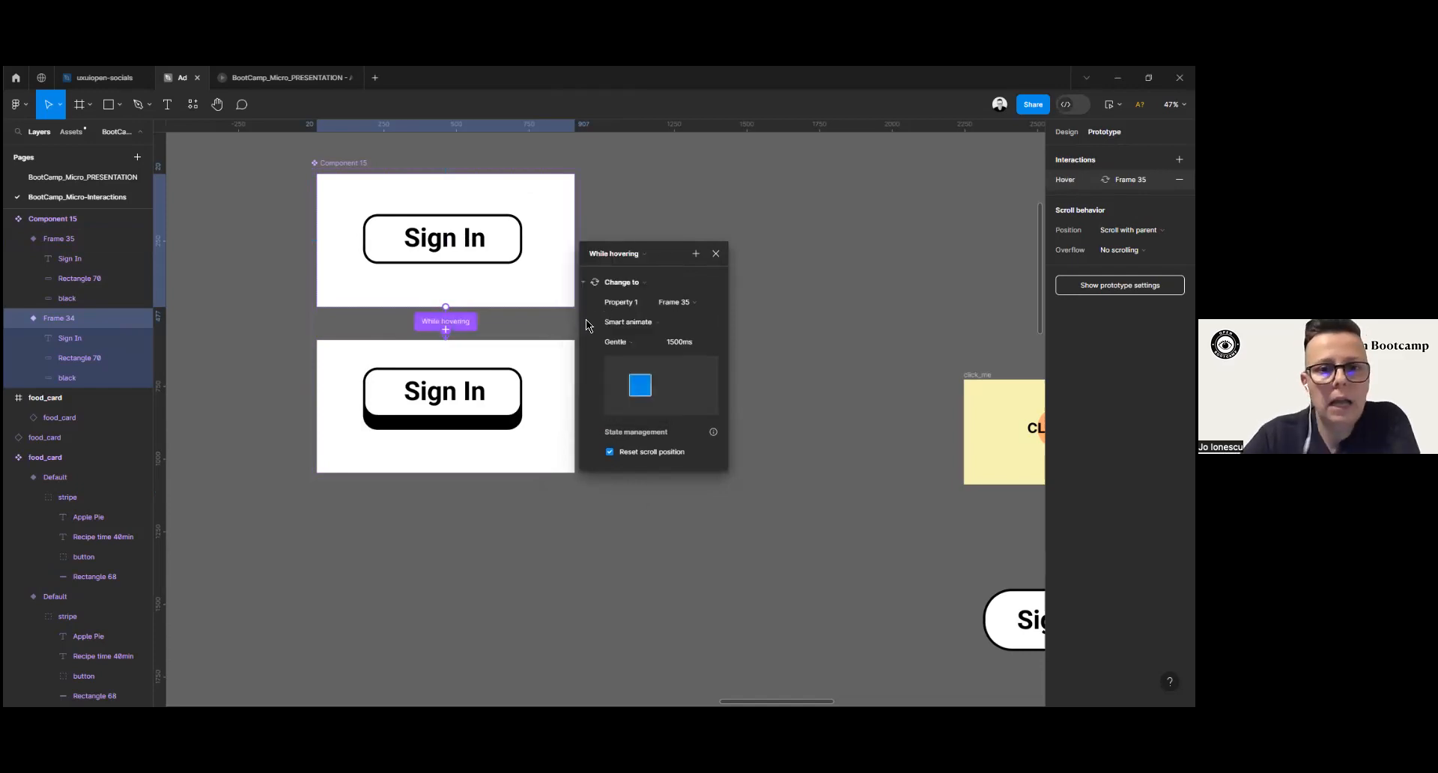
click(620, 343)
click(650, 372)
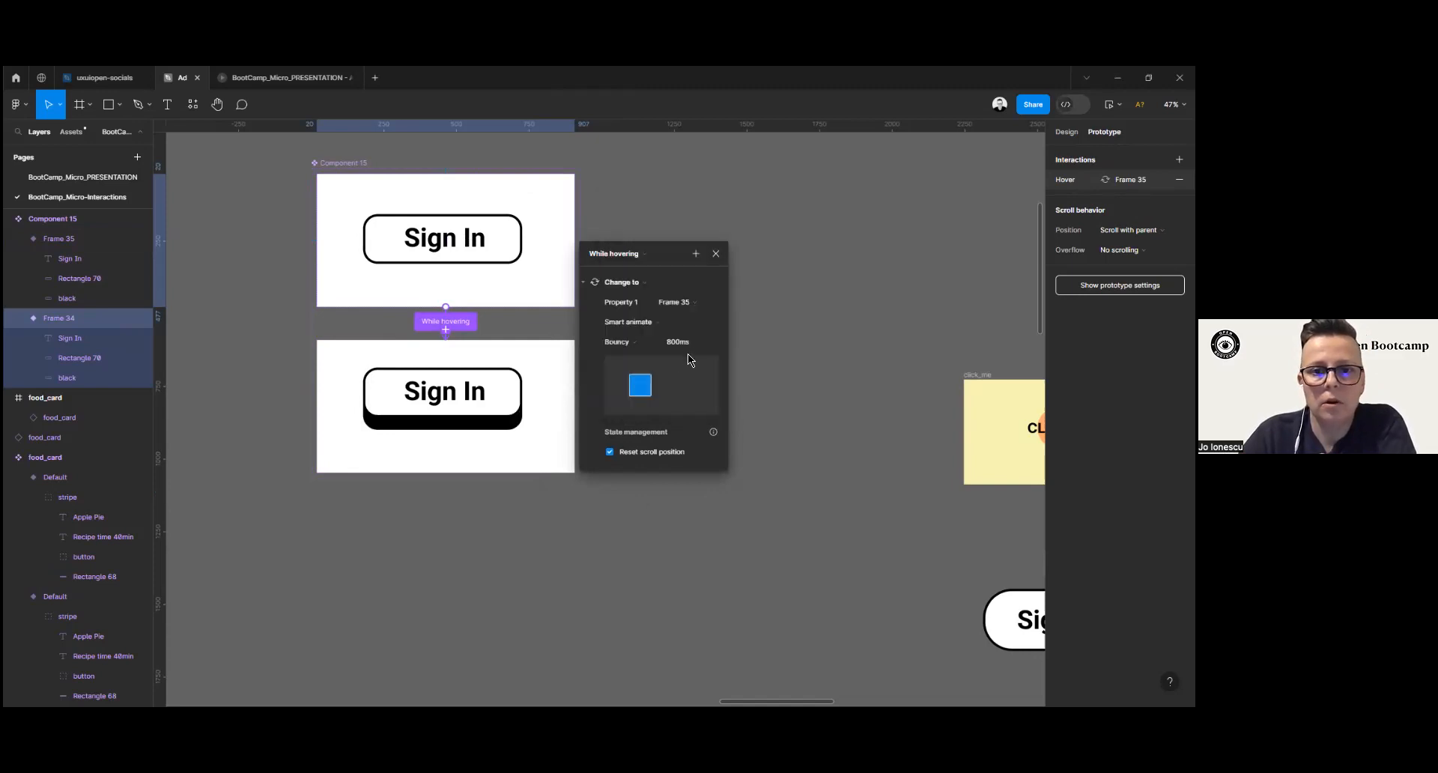
Step: Set the duration of the hover interaction's Bouncy animation to 300 ms
text(300)
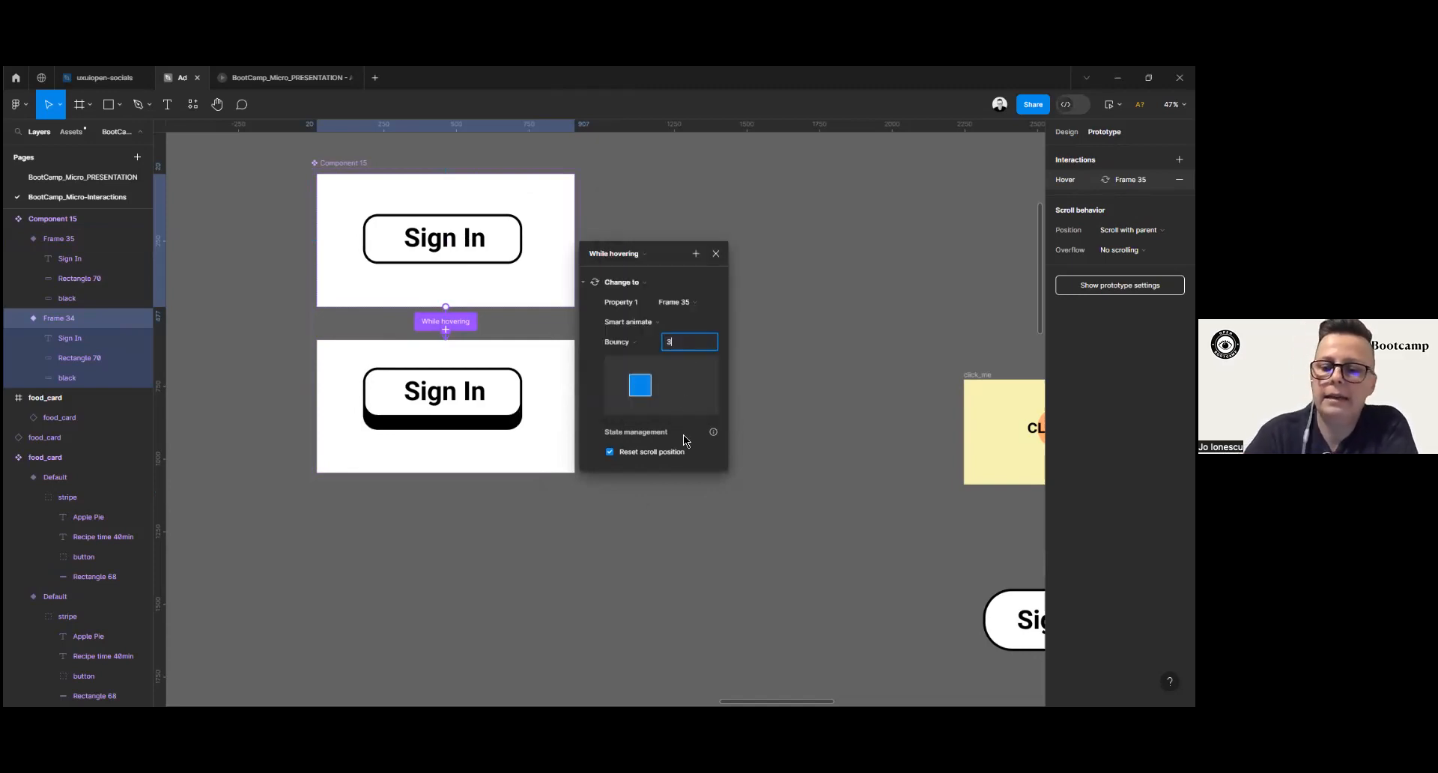
key(Return)
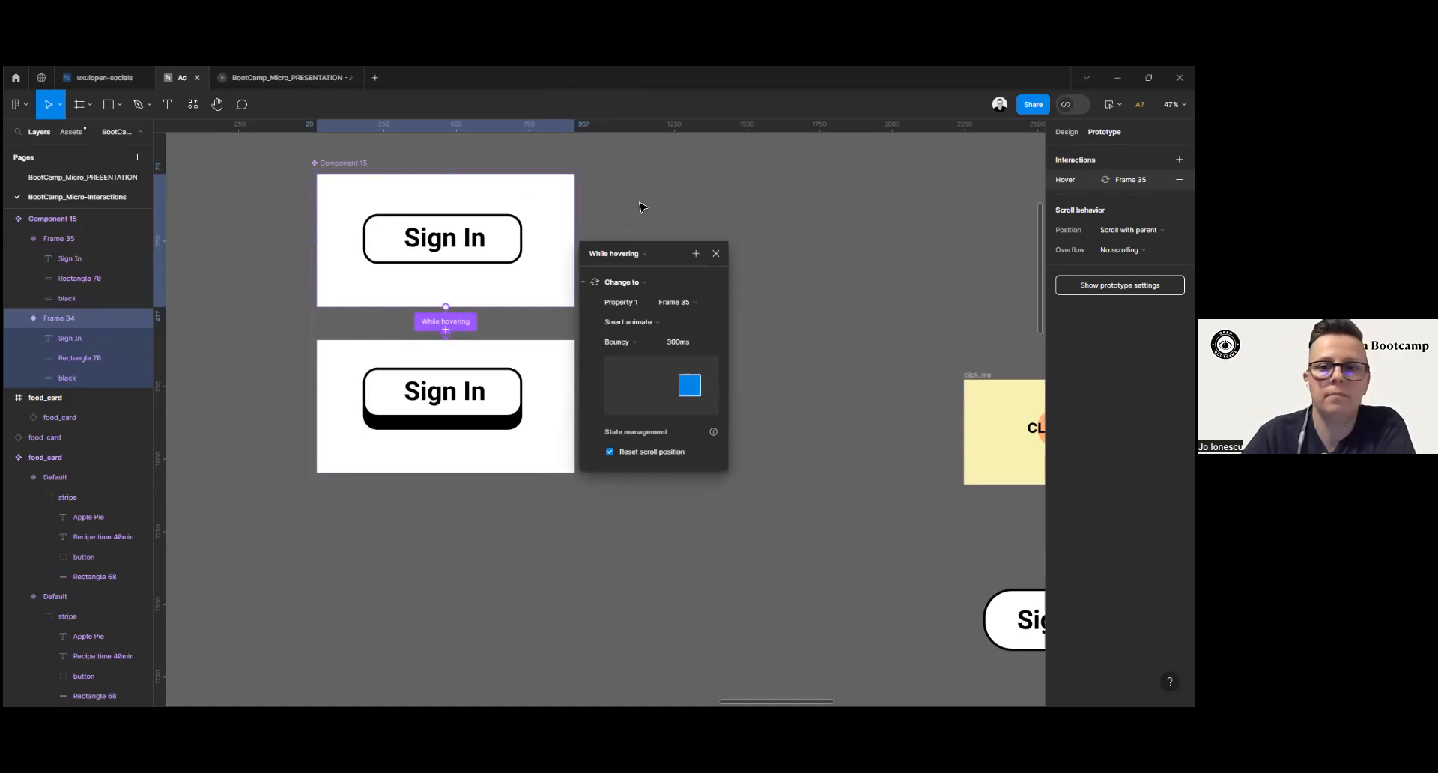
click(815, 288)
Step: Place a separate copy of the flat Sign In variant on the canvas beside the component set
click(350, 203)
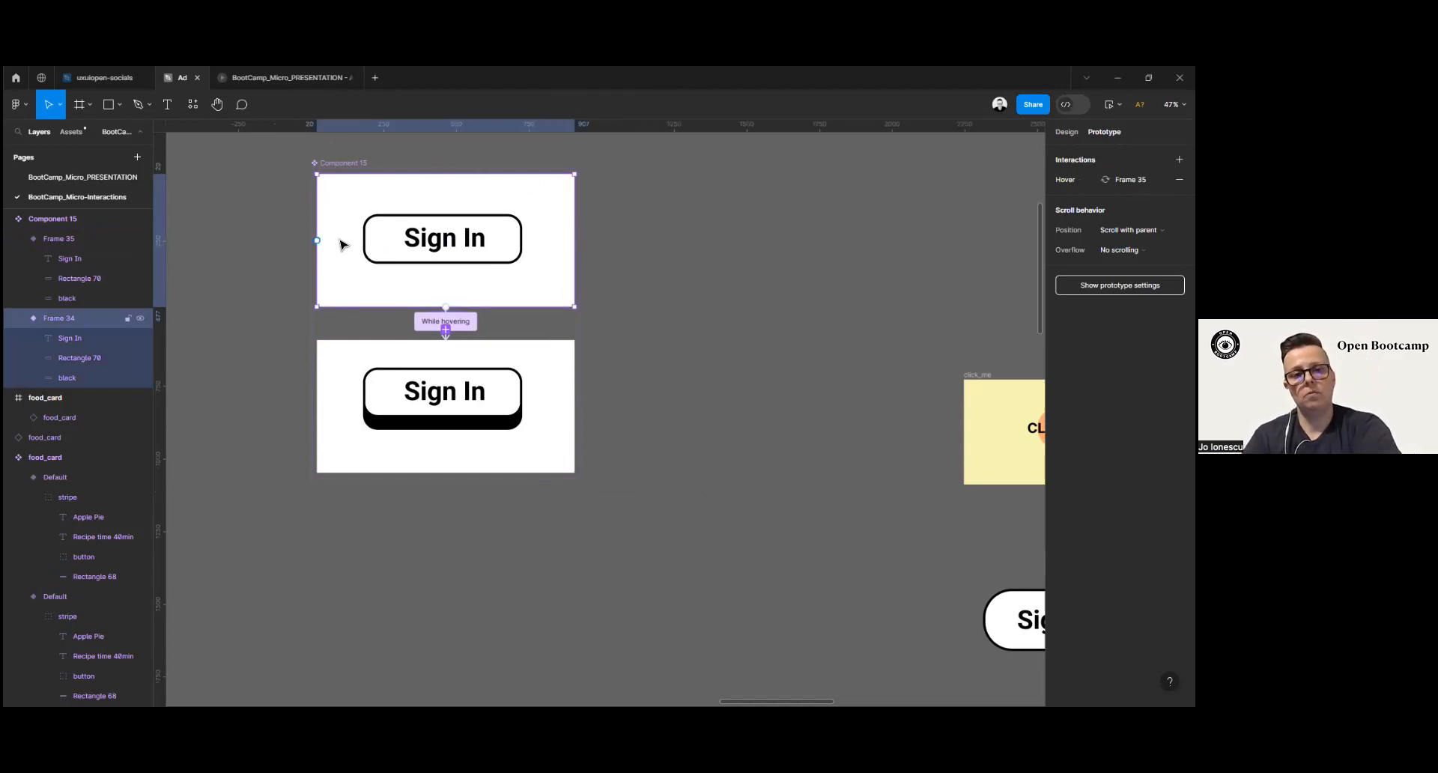
drag(345, 244, 703, 250)
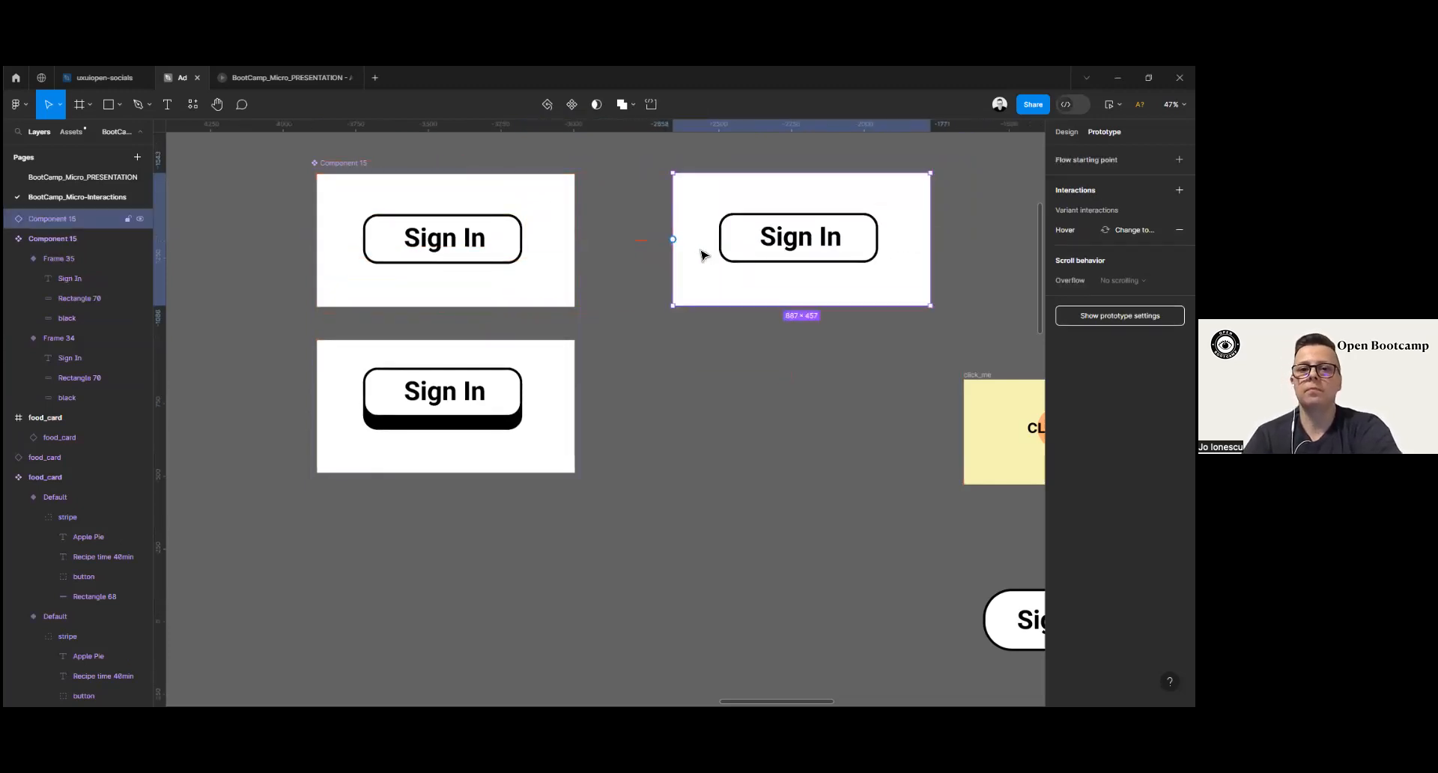
click(809, 387)
Step: Preview the Sign In copy's hover animation in the prototype preview, and close the preview
click(719, 254)
click(1113, 104)
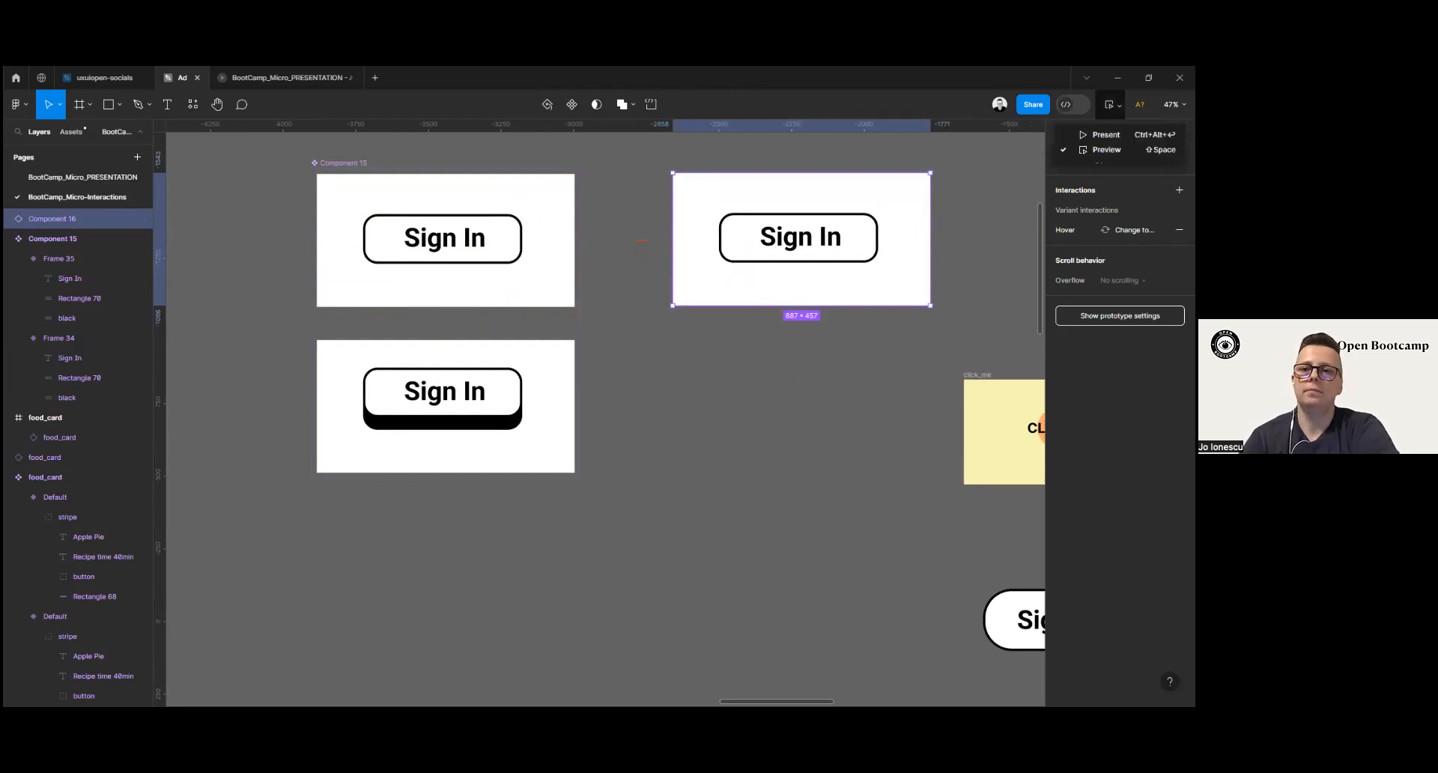
click(1106, 149)
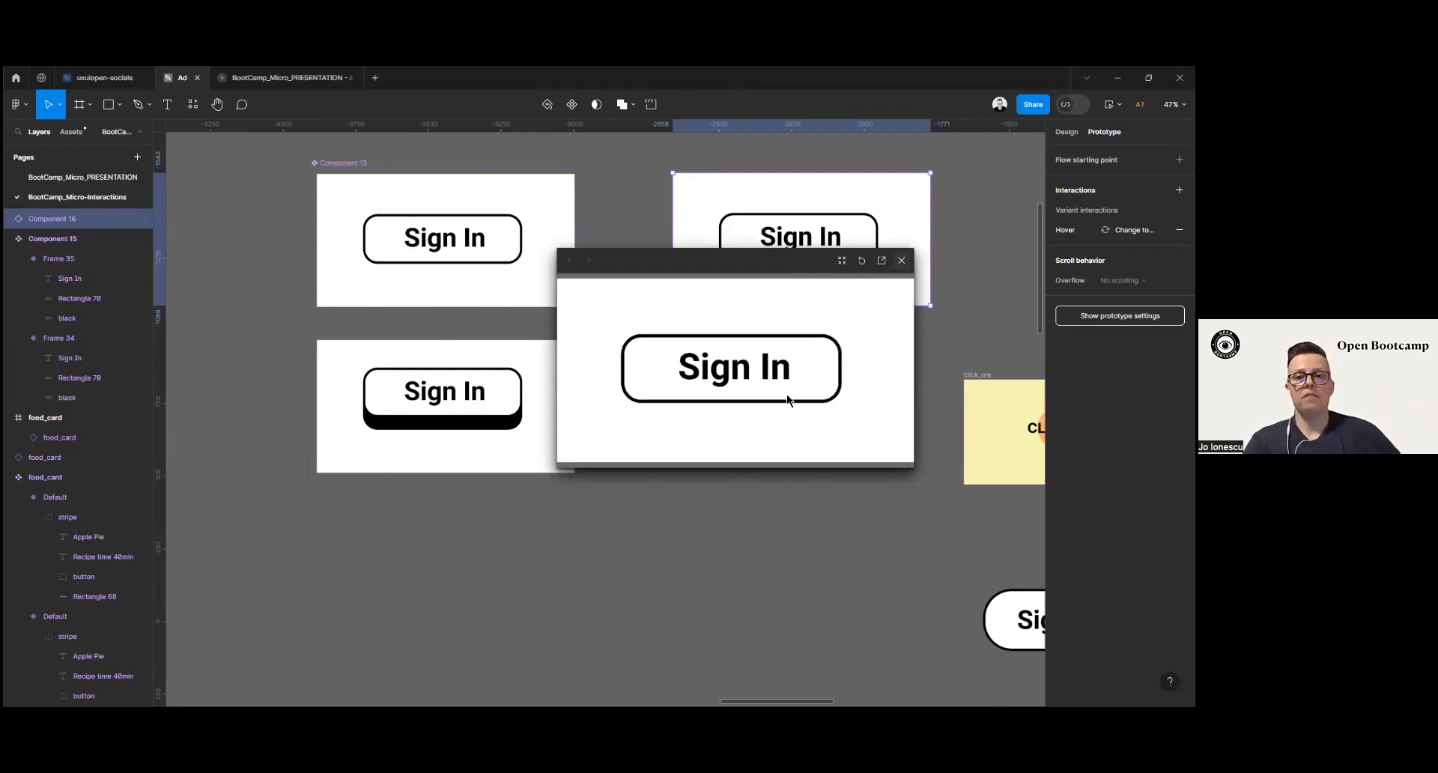
click(902, 260)
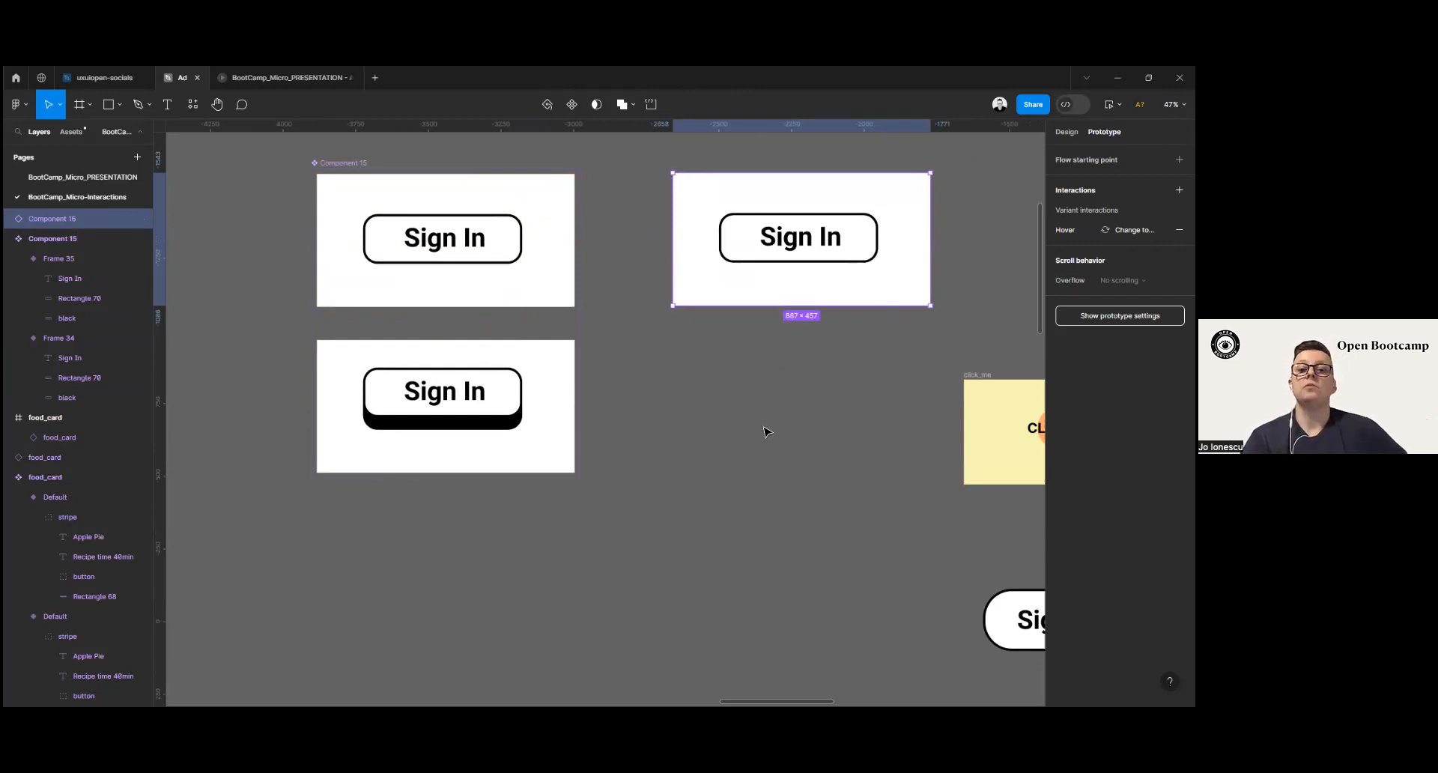
Step: Delete the Sign In component set together with the copy beside it
scroll(802, 431, down, 3)
drag(706, 301, 555, 223)
drag(352, 164, 506, 329)
drag(805, 433, 717, 445)
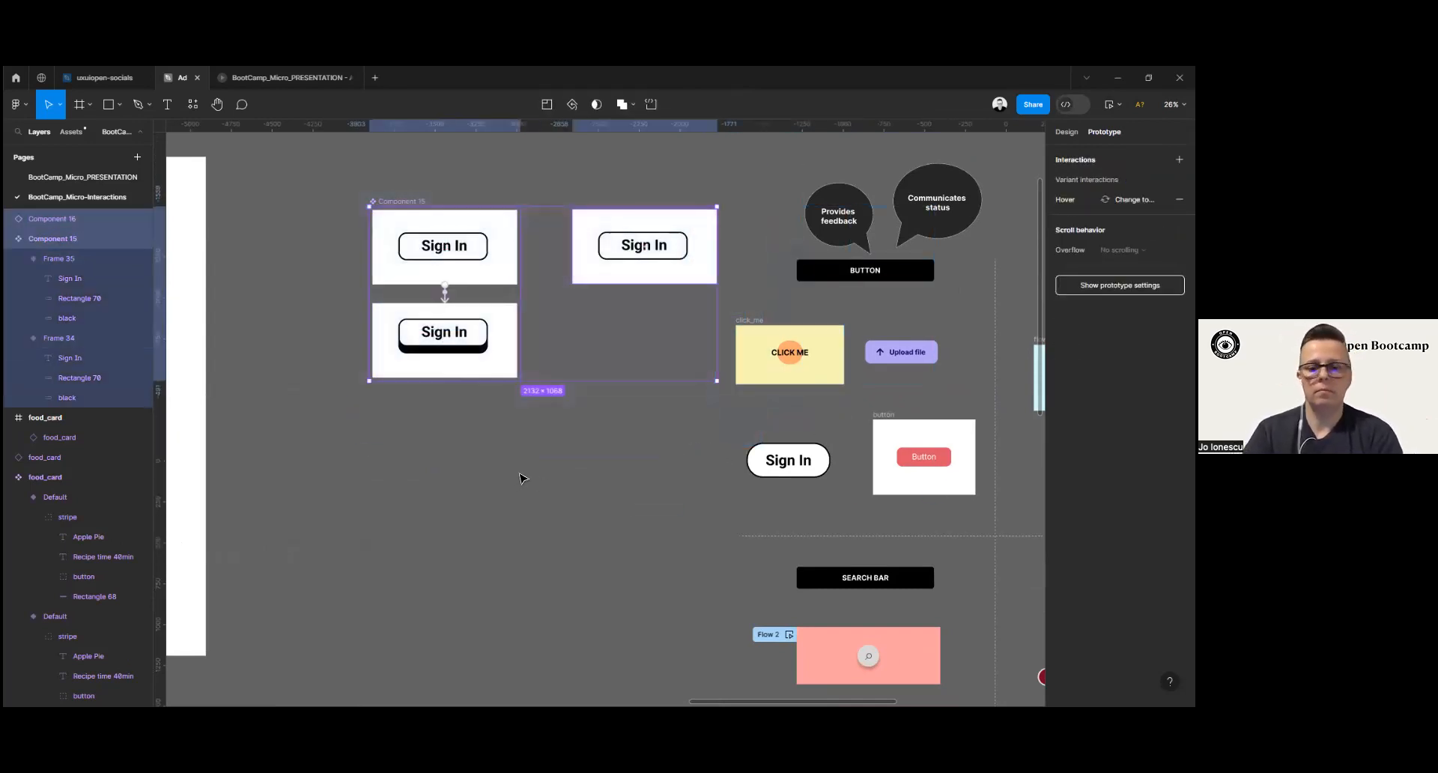
key(Delete)
Step: Preview the frame with the red Button, trigger its button interaction, and close the preview
scroll(530, 472, down, 3)
scroll(529, 472, right, 3)
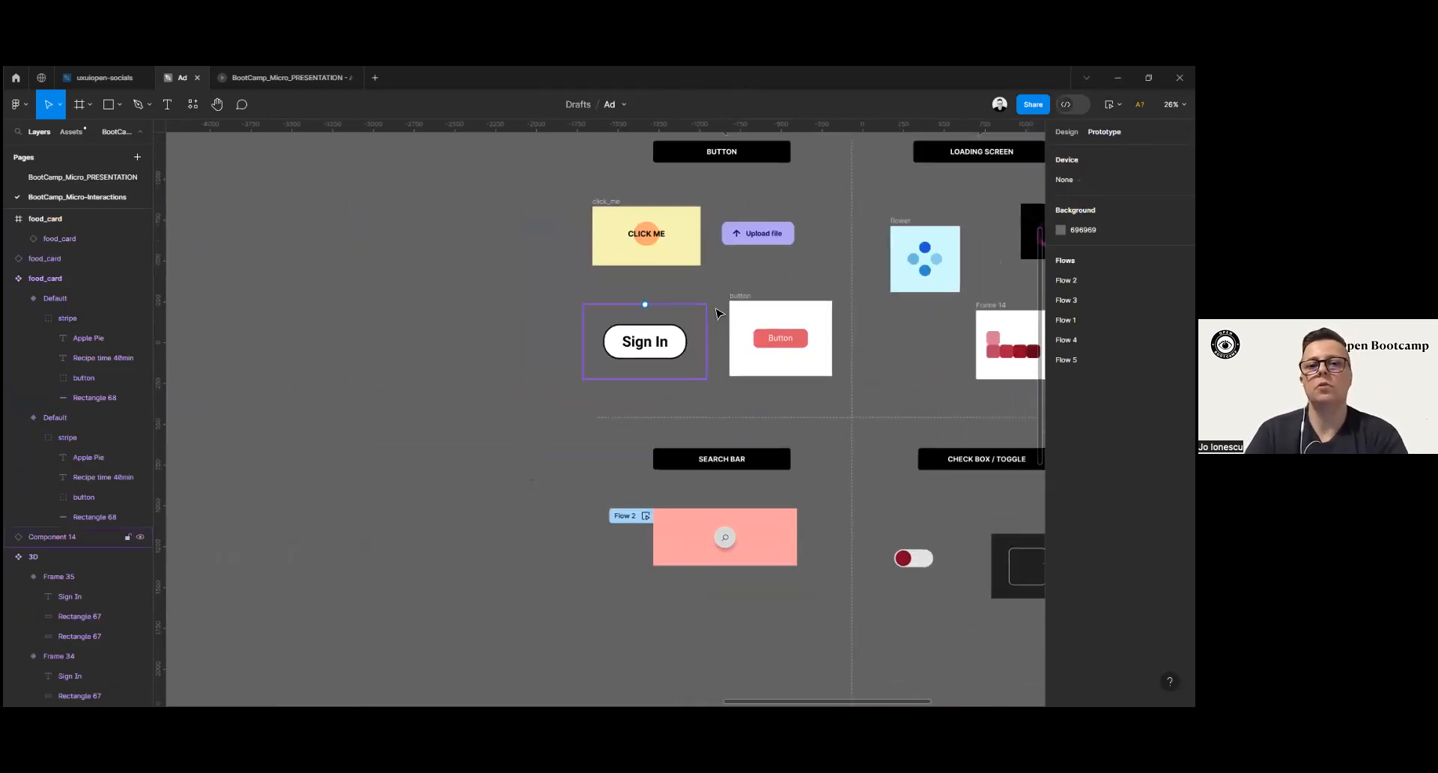
click(638, 248)
scroll(639, 248, up, 2)
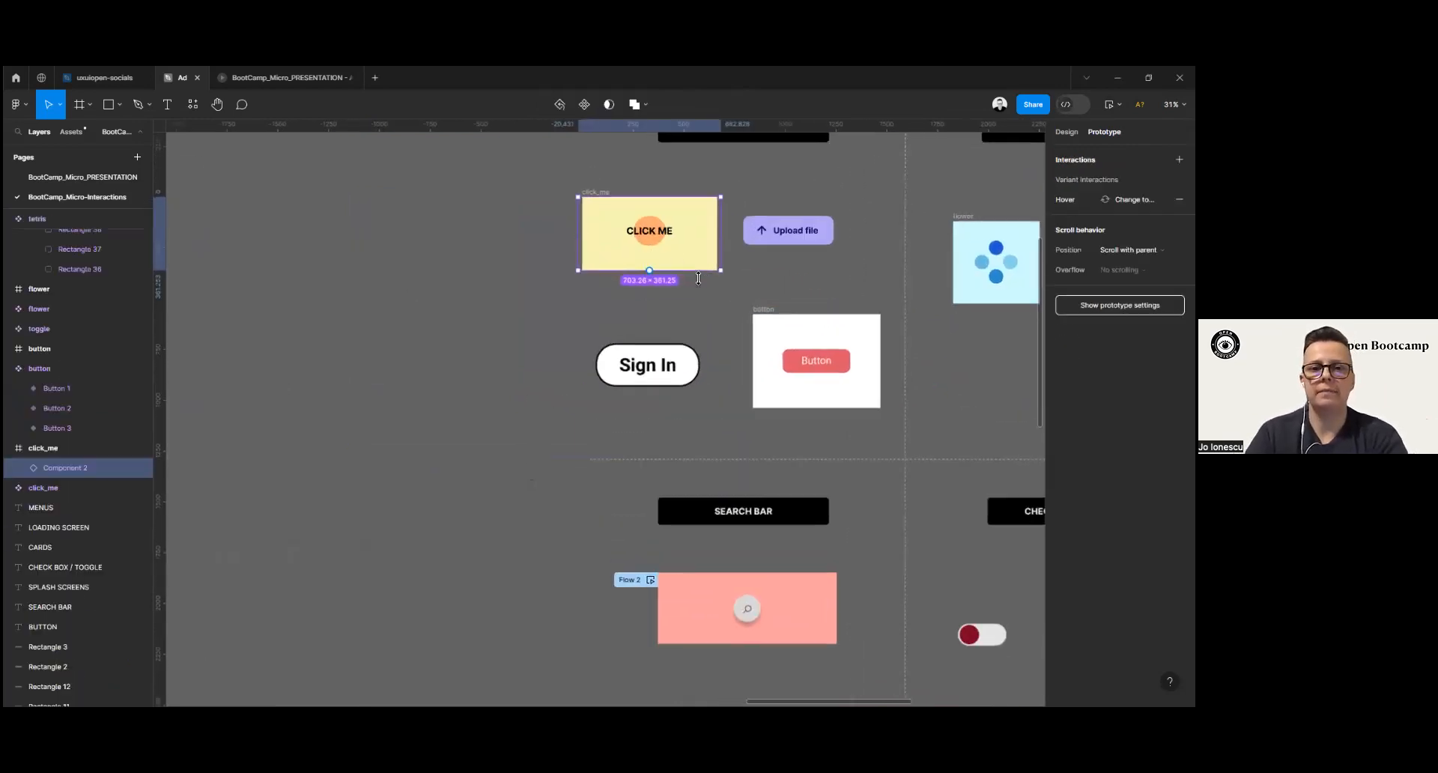
scroll(659, 247, up, 3)
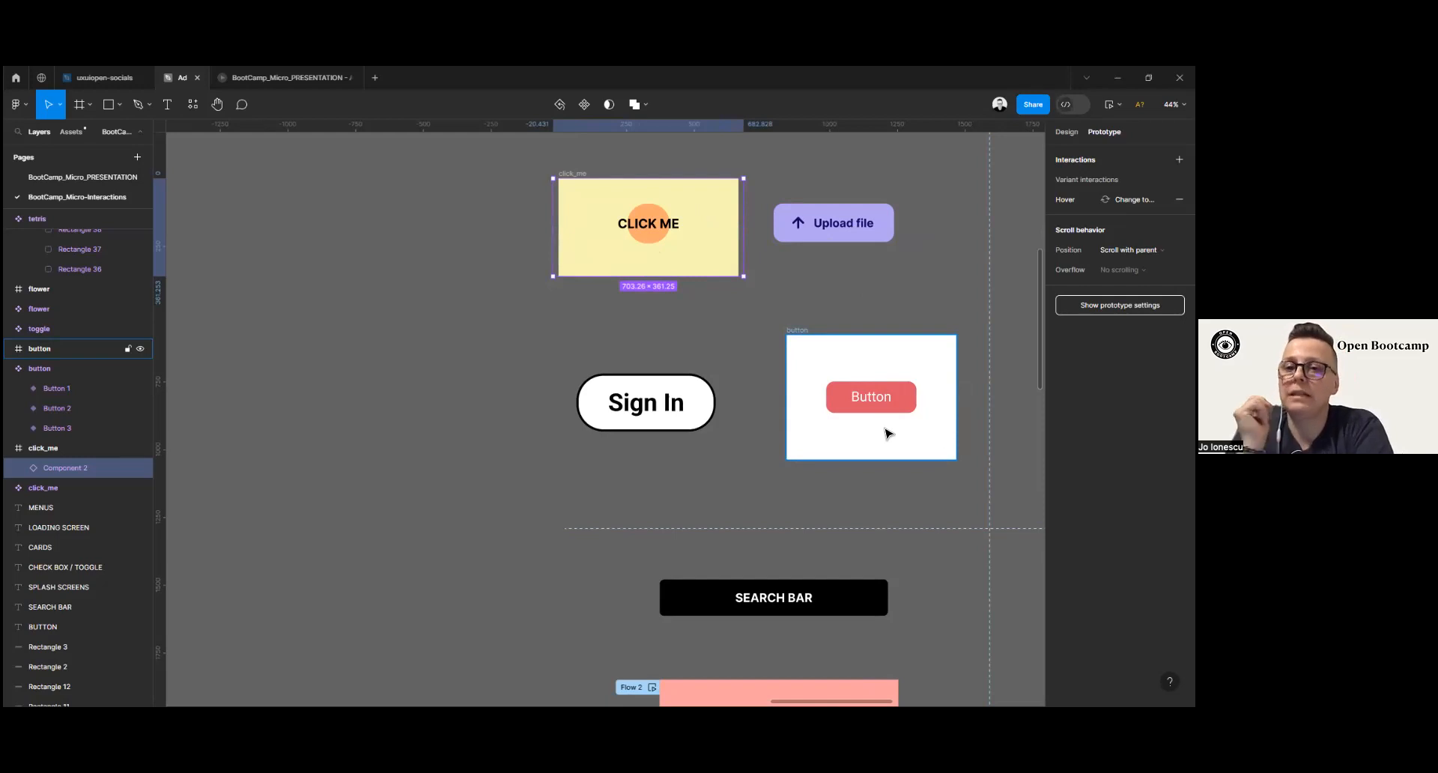
click(806, 331)
click(1110, 104)
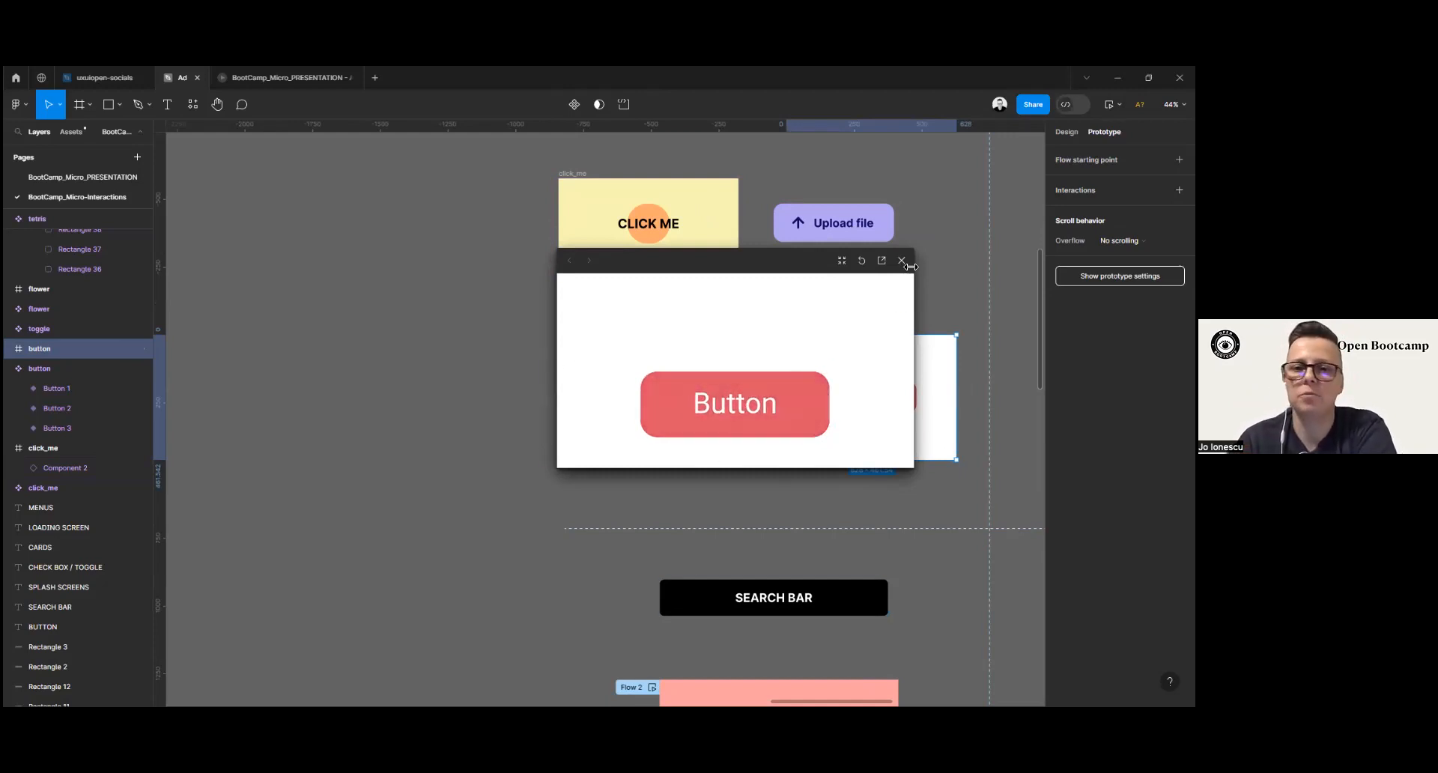
click(799, 424)
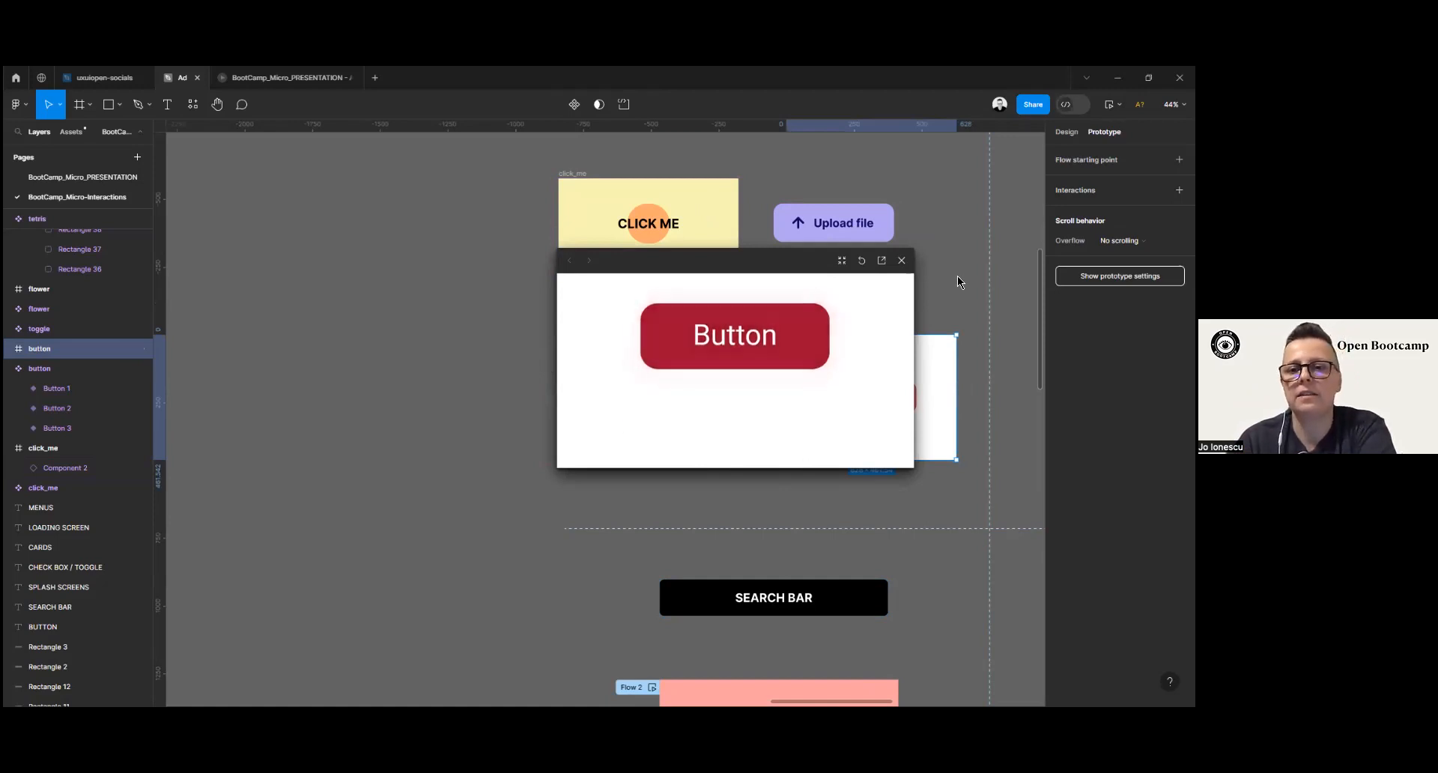
click(902, 260)
Step: Preview the click_me frame in an enlarged preview window, trigger its CLICK ME button, and close the preview
click(572, 174)
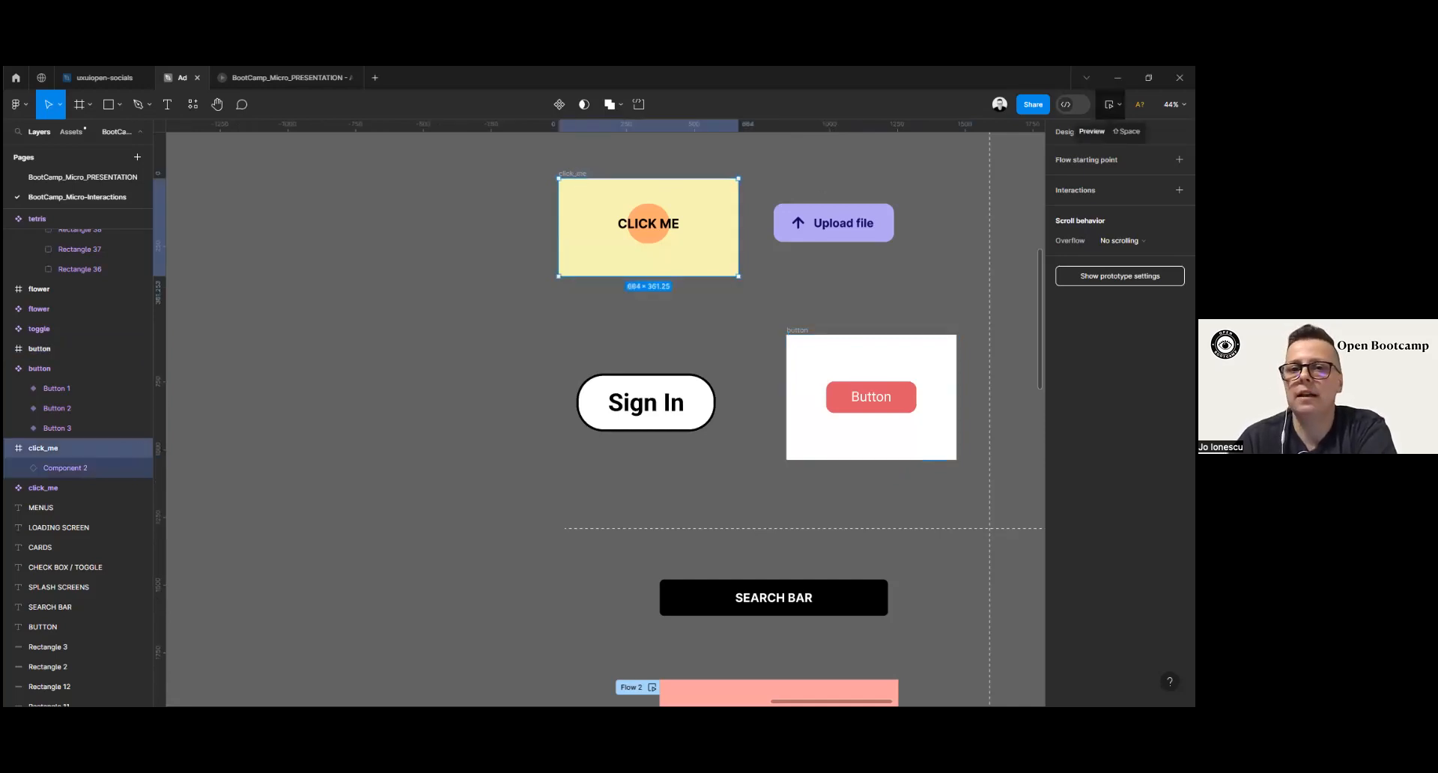
click(1109, 104)
drag(703, 266, 507, 220)
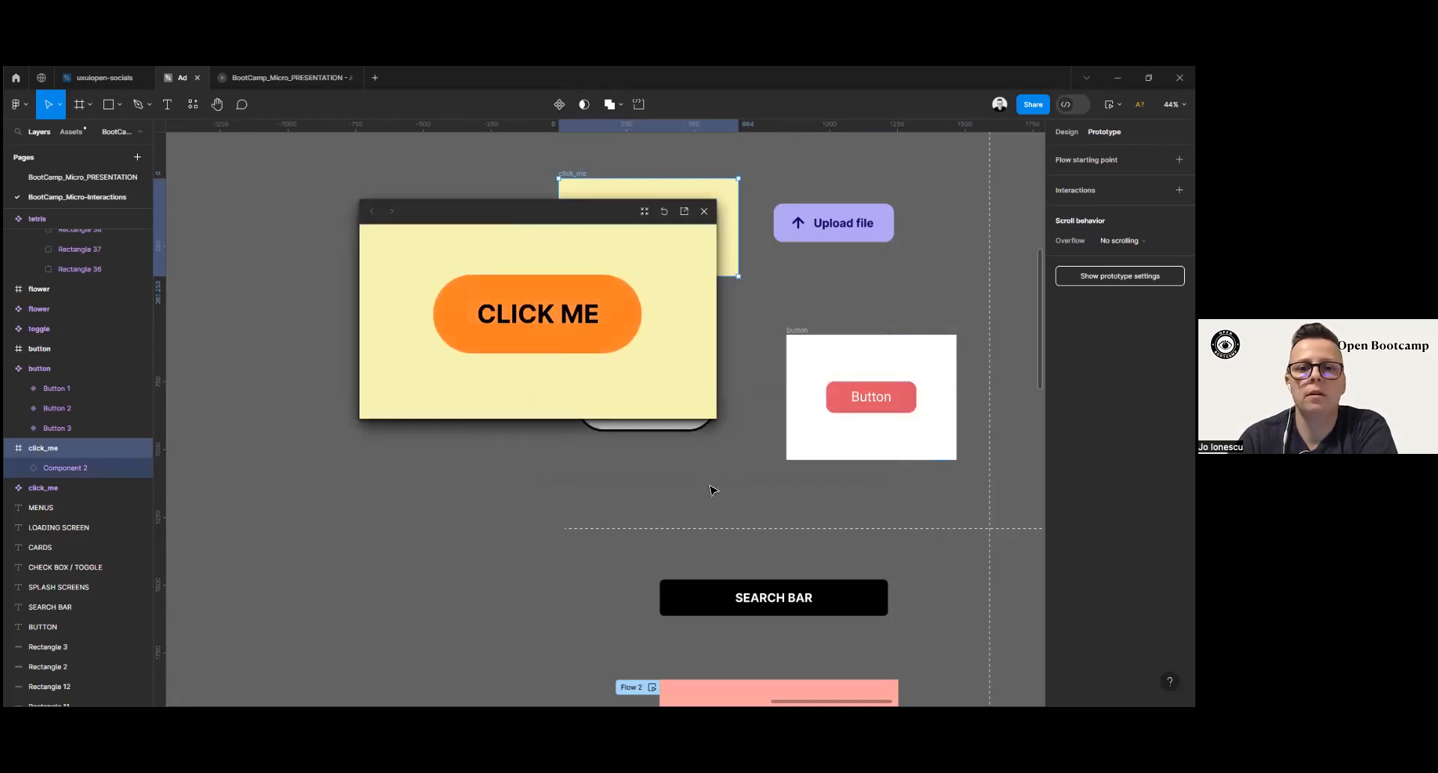
drag(717, 420, 789, 525)
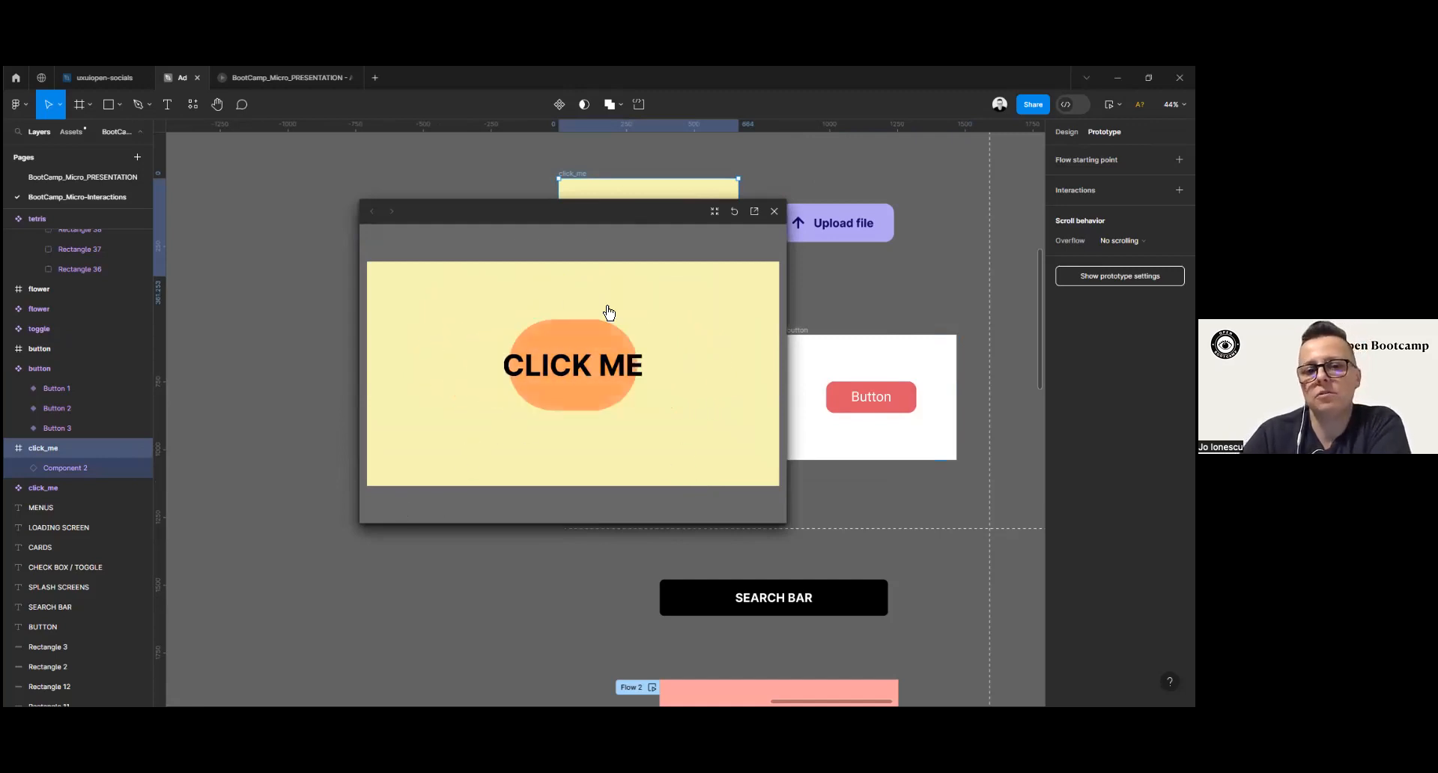
click(599, 352)
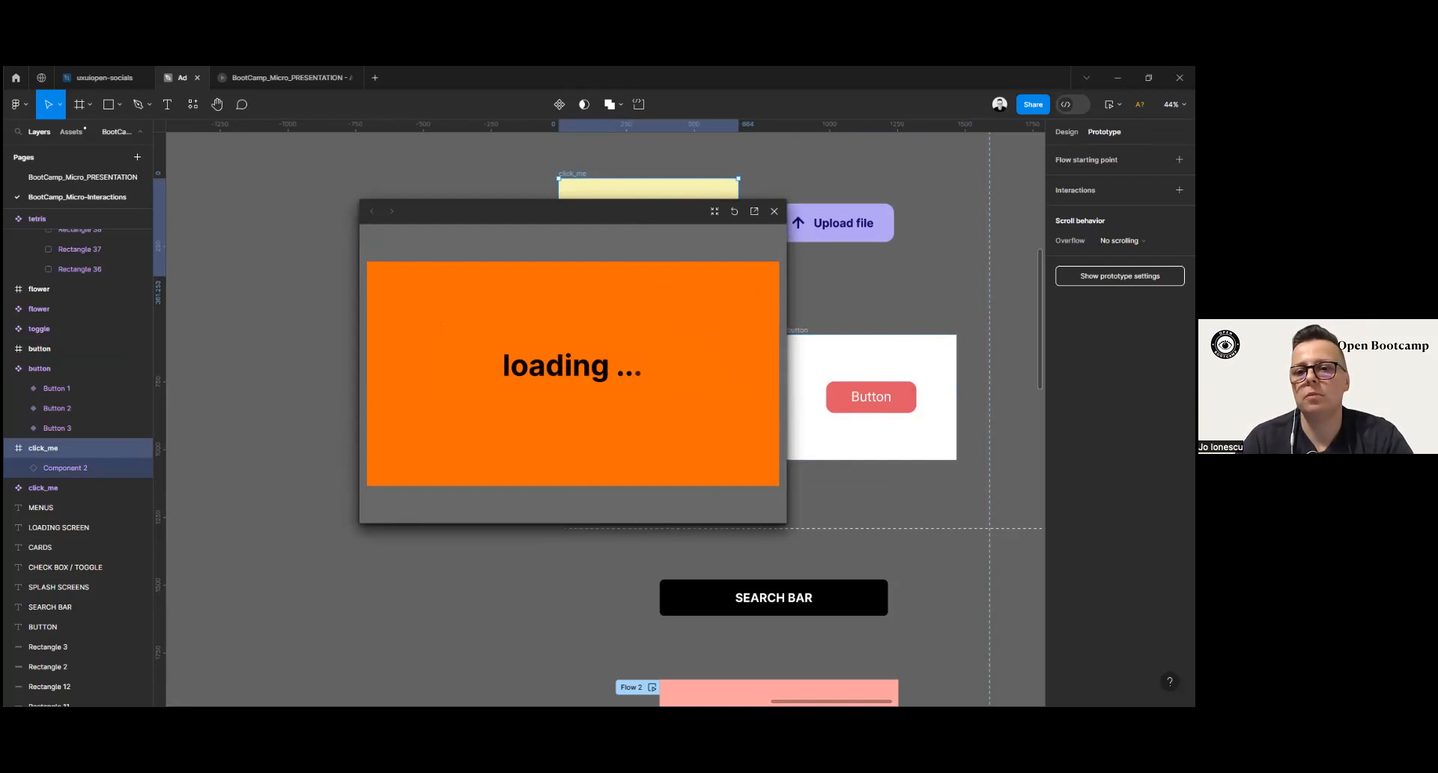
click(963, 298)
scroll(963, 298, down, 3)
drag(945, 325, 722, 552)
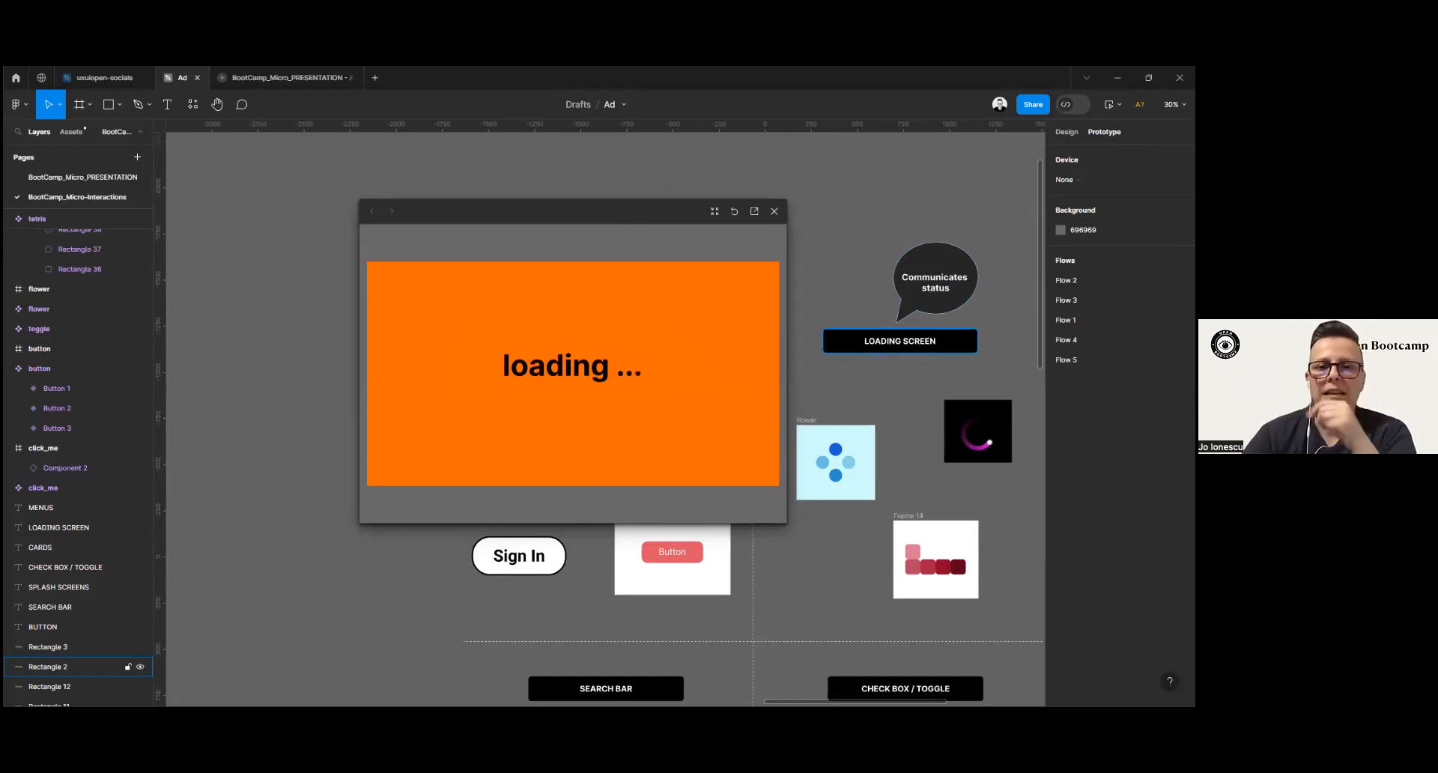
key(Escape)
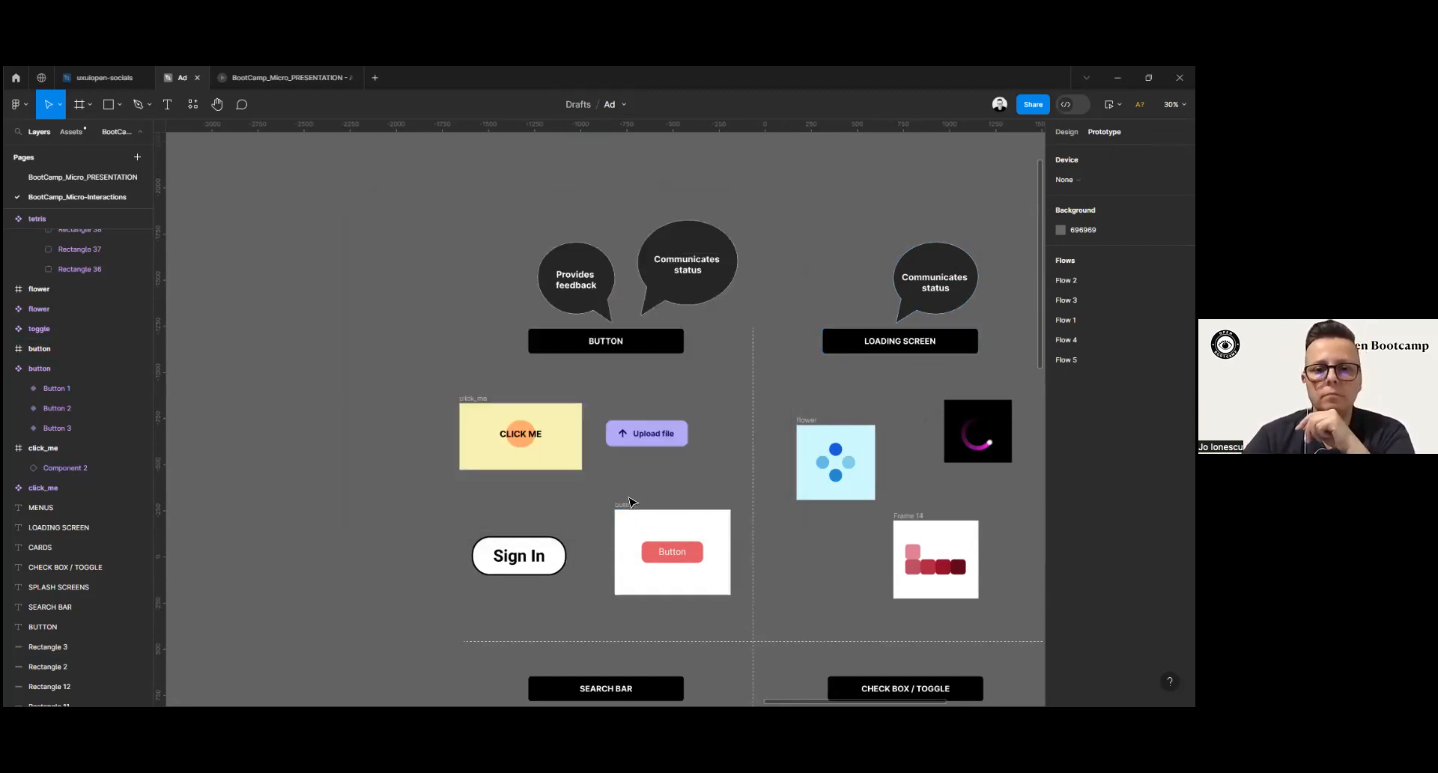
Step: Preview the Upload file button, trigger its interaction, and close the preview
click(633, 442)
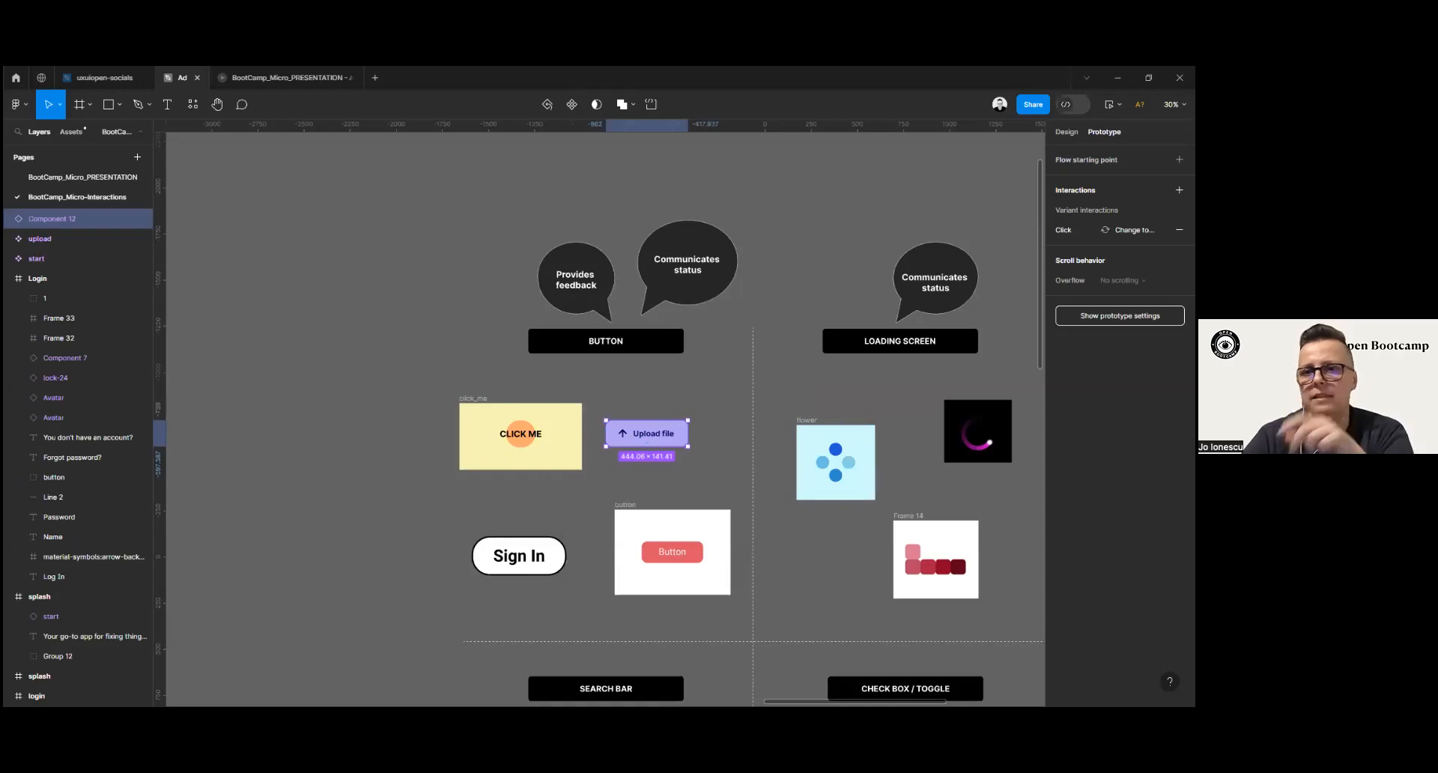
click(1109, 105)
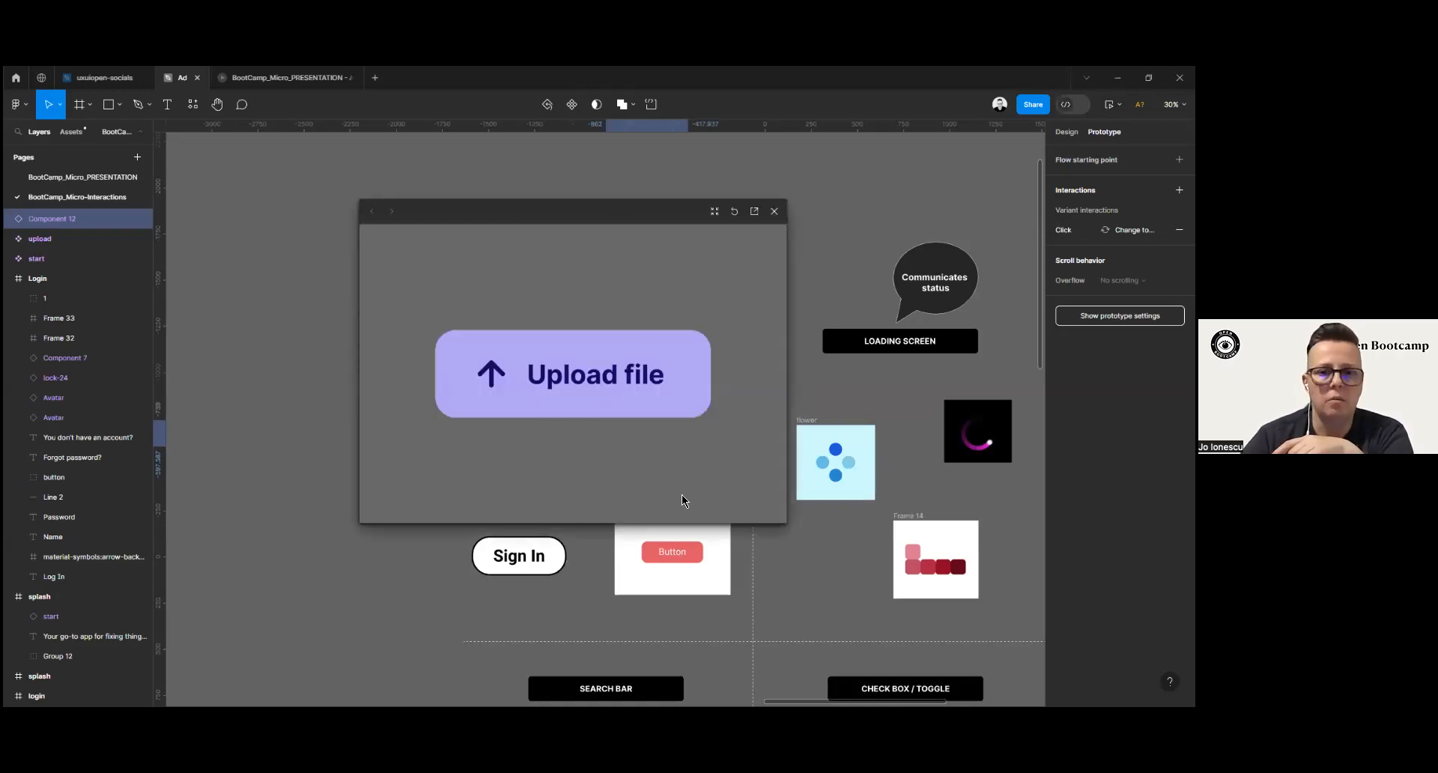
click(531, 395)
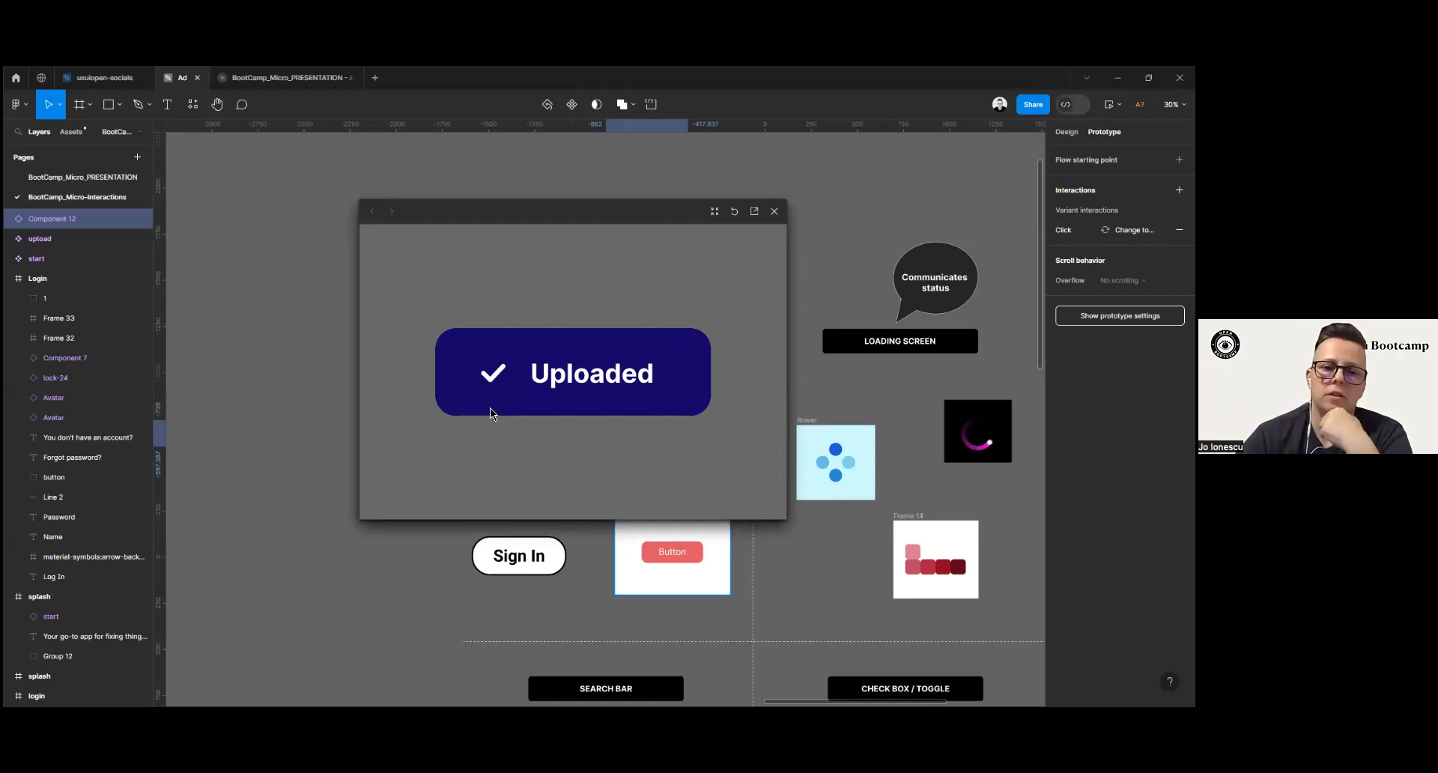
click(776, 211)
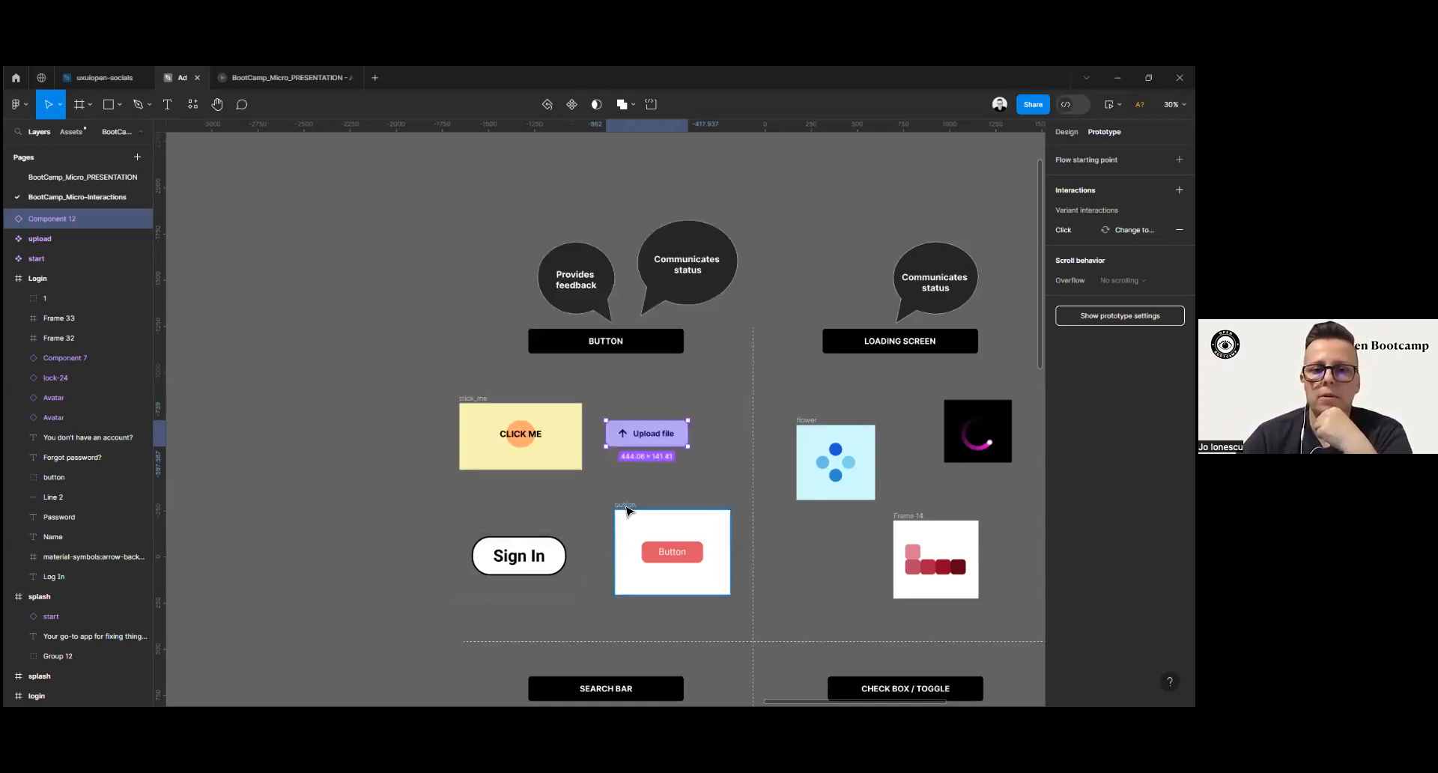
Step: Draw a new frame about 899 × 474 on the empty canvas area to the left of the button examples
click(617, 552)
drag(367, 428, 689, 363)
drag(527, 347, 525, 263)
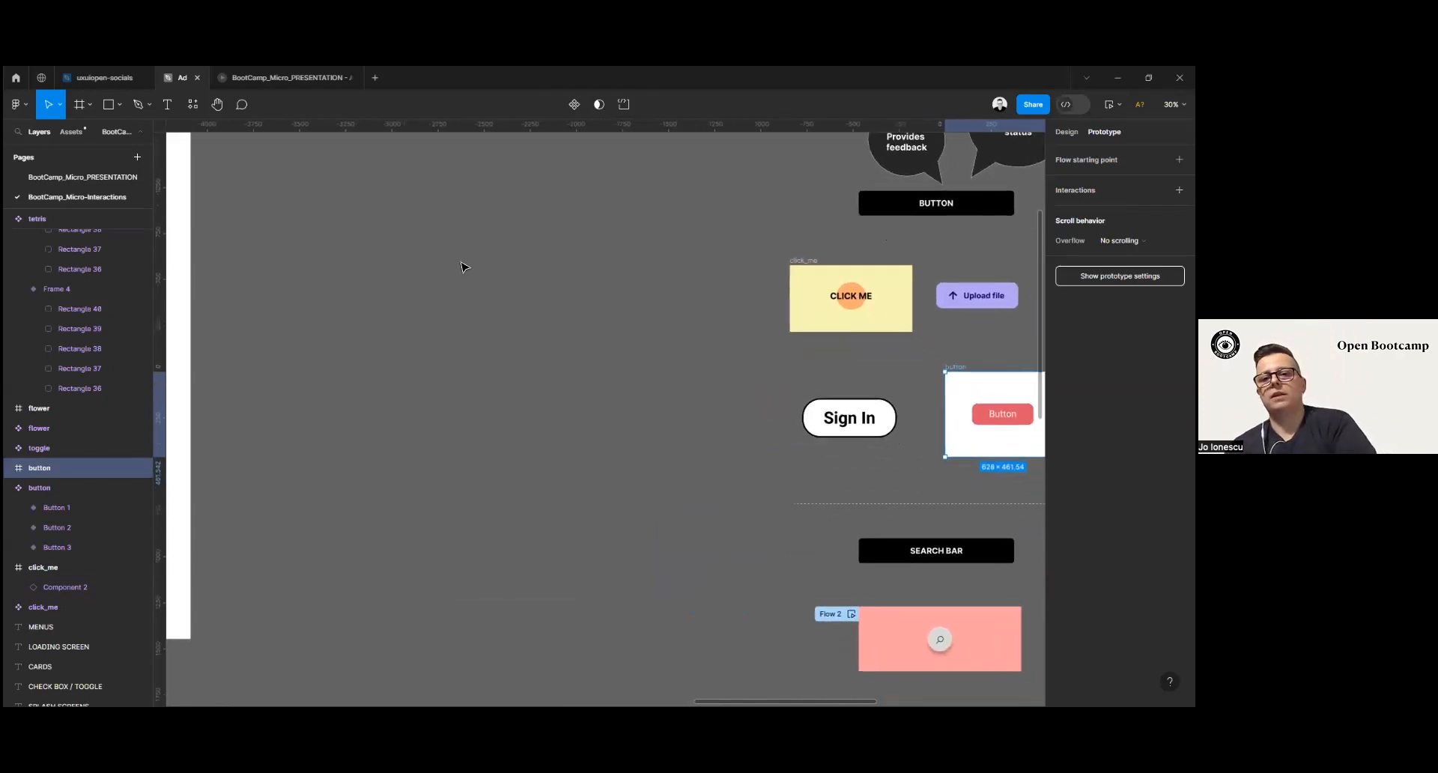
click(998, 421)
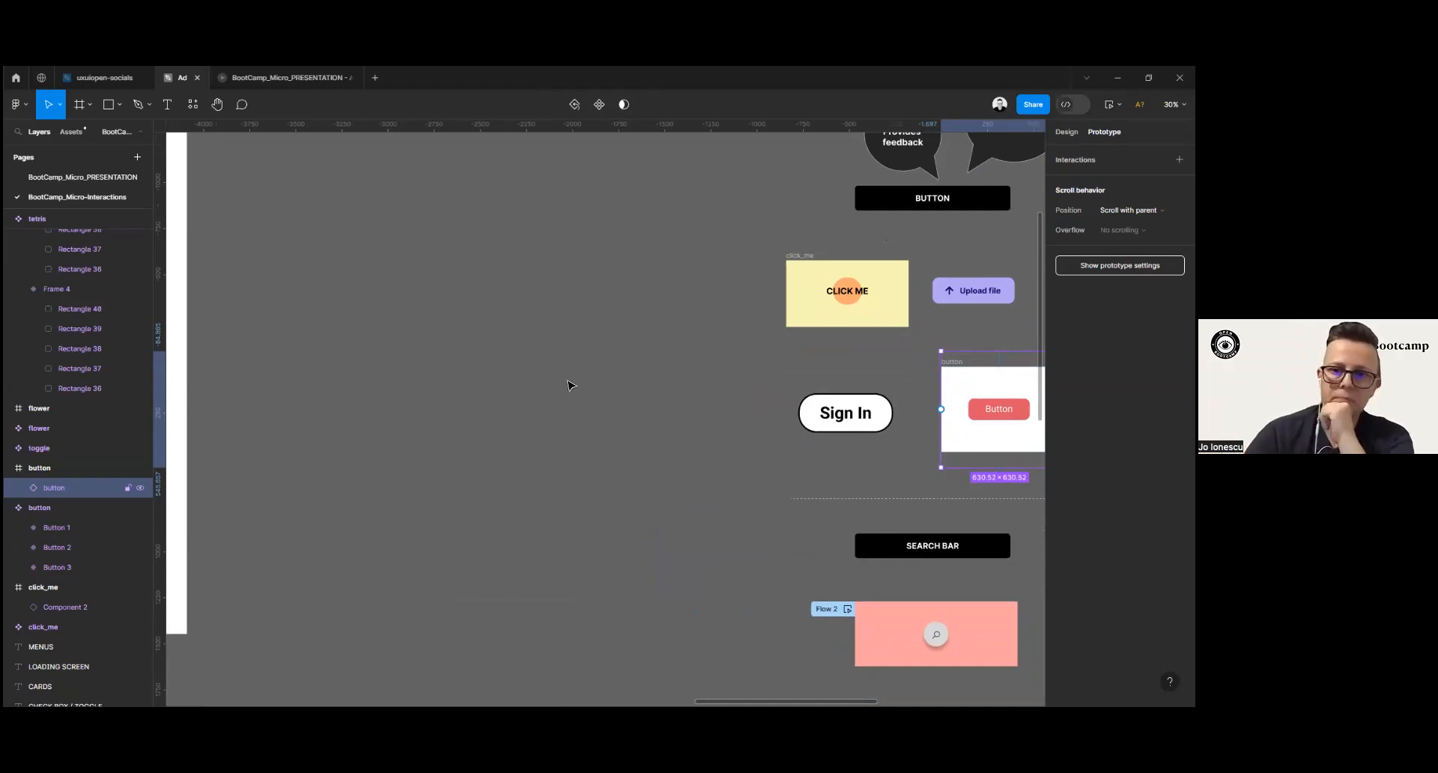
click(79, 104)
mouse_move(295, 173)
mouse_down()
mouse_move(343, 235)
mouse_move(460, 239)
mouse_up()
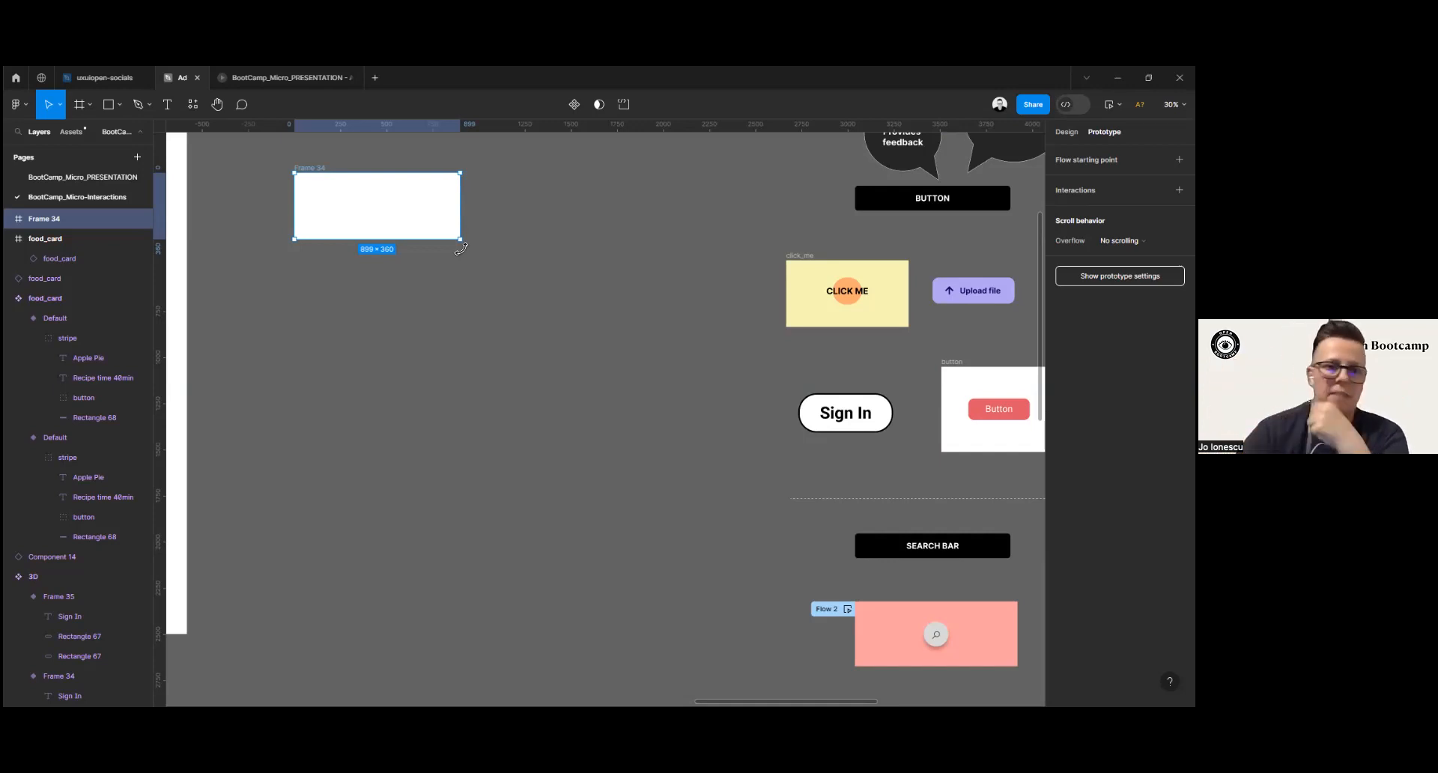
drag(426, 239, 427, 260)
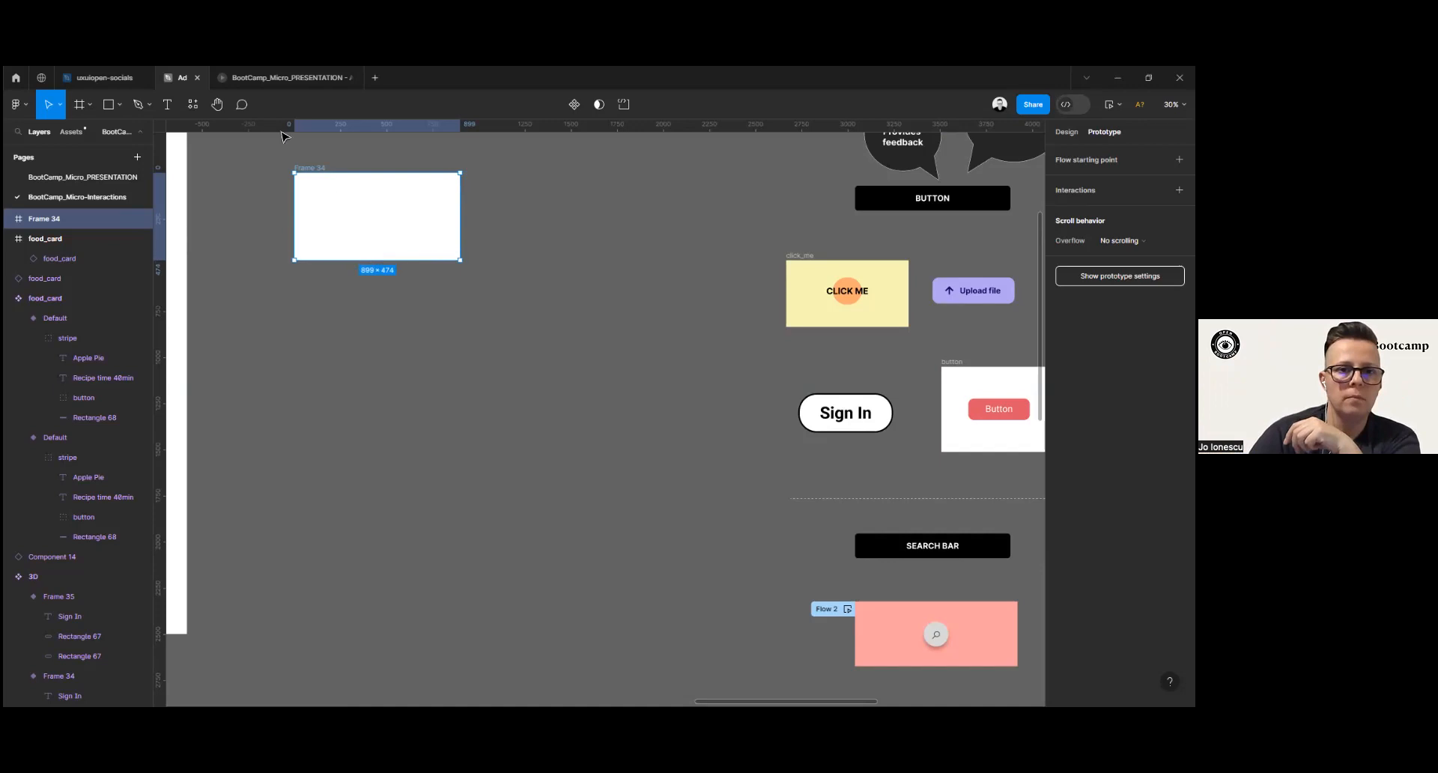
Step: Draw a rectangle about 519 × 213 inside the new frame and set its corner radius to 50
drag(320, 176, 453, 252)
click(111, 111)
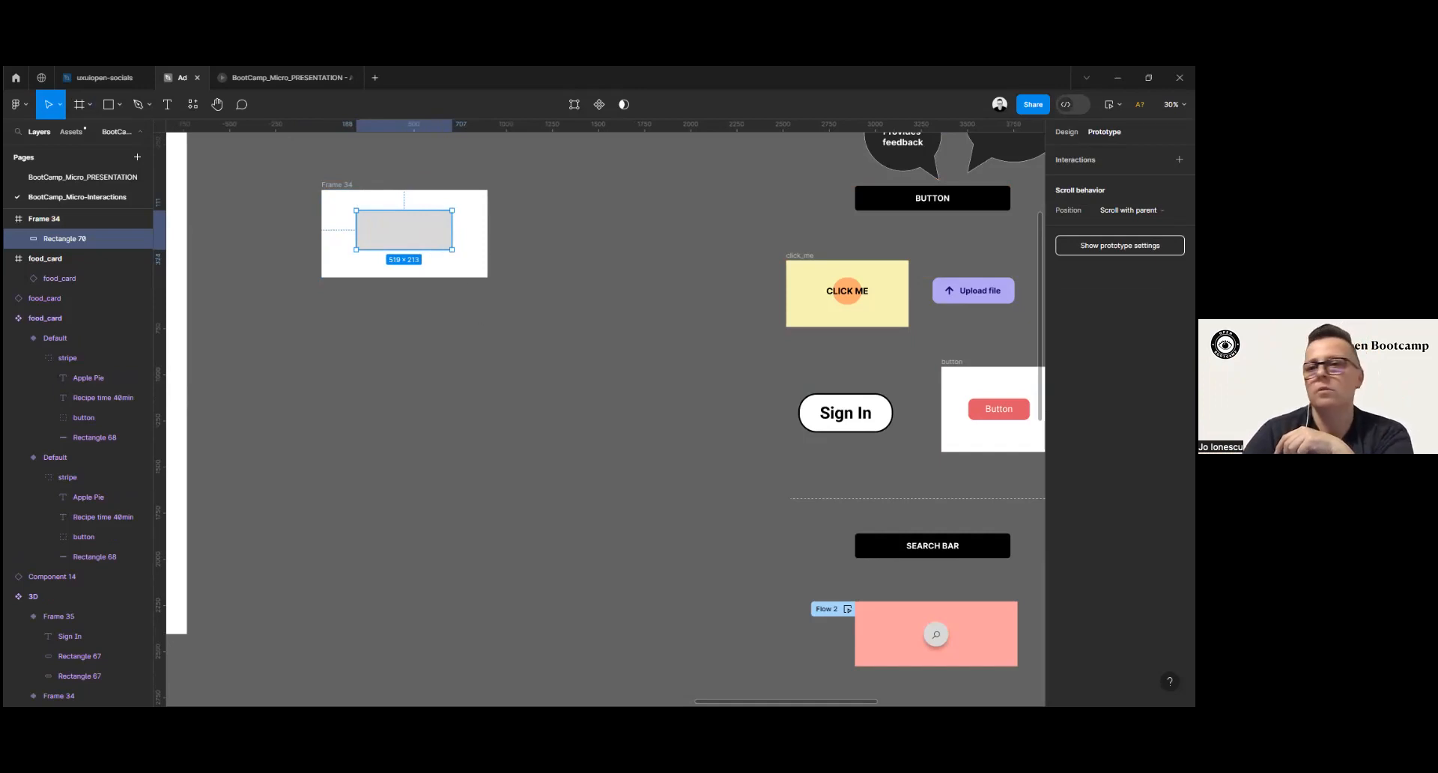
click(1067, 131)
click(1138, 224)
text(50)
key(Return)
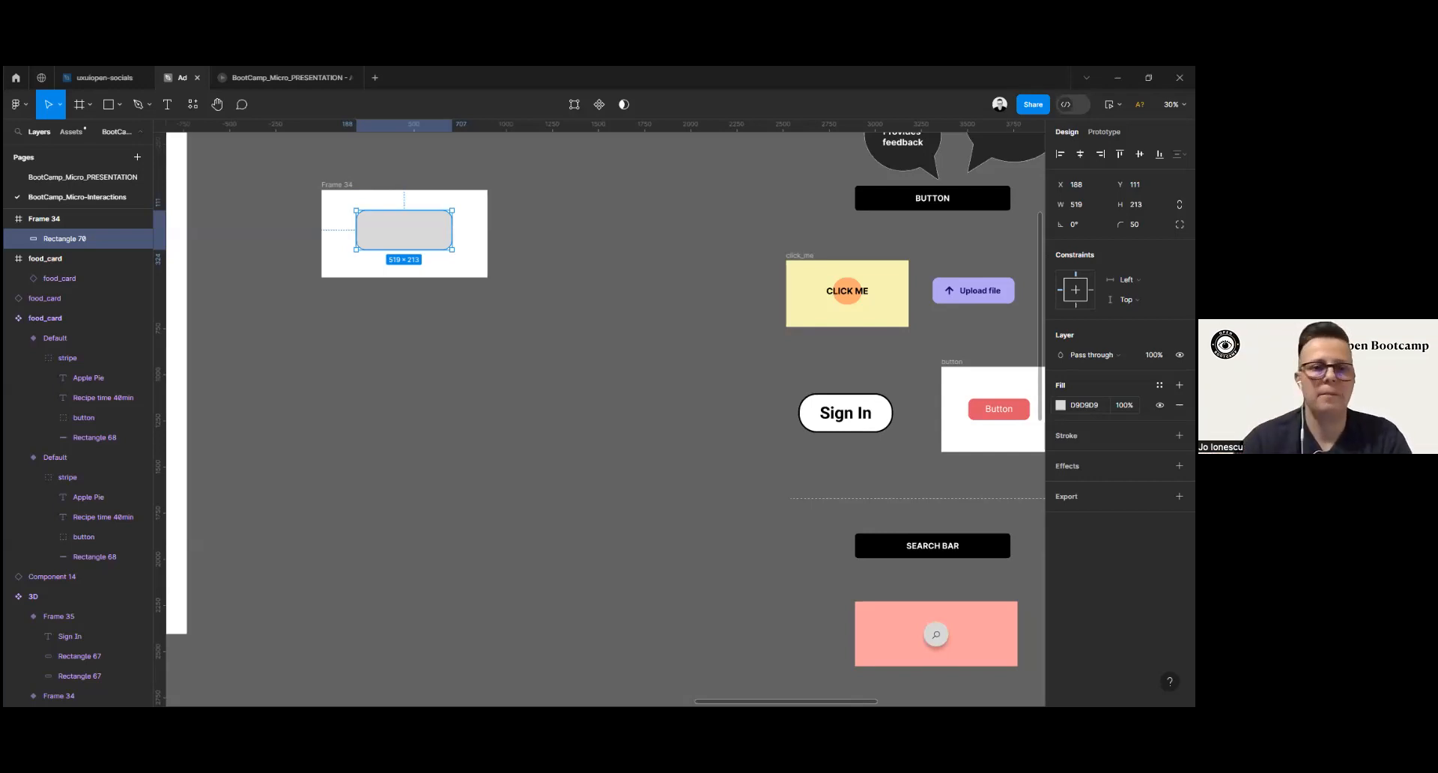
Step: Shift the new frame slightly to the right and fill its rounded rectangle with the light blue 949EF2
drag(346, 186, 380, 189)
click(429, 238)
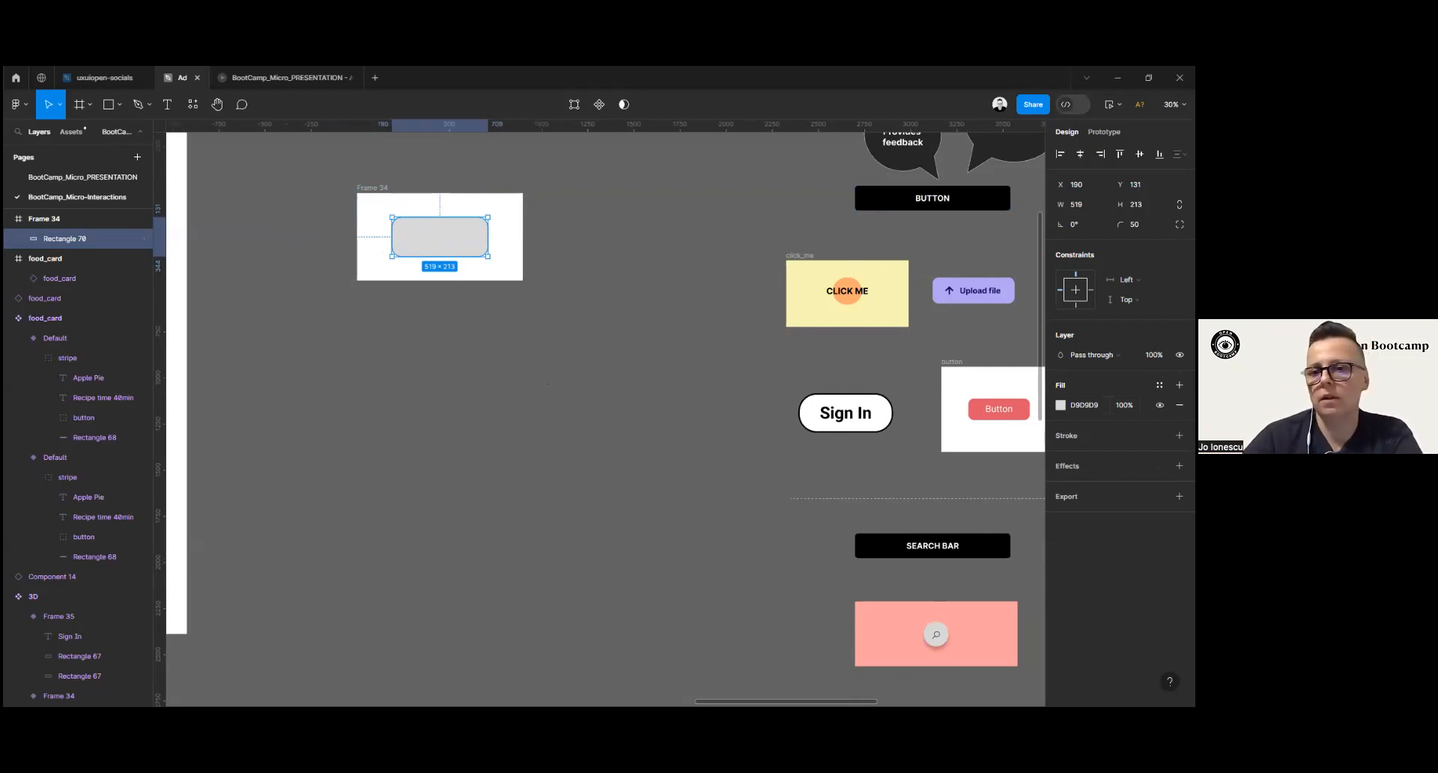
click(1059, 404)
click(998, 549)
drag(950, 394, 956, 395)
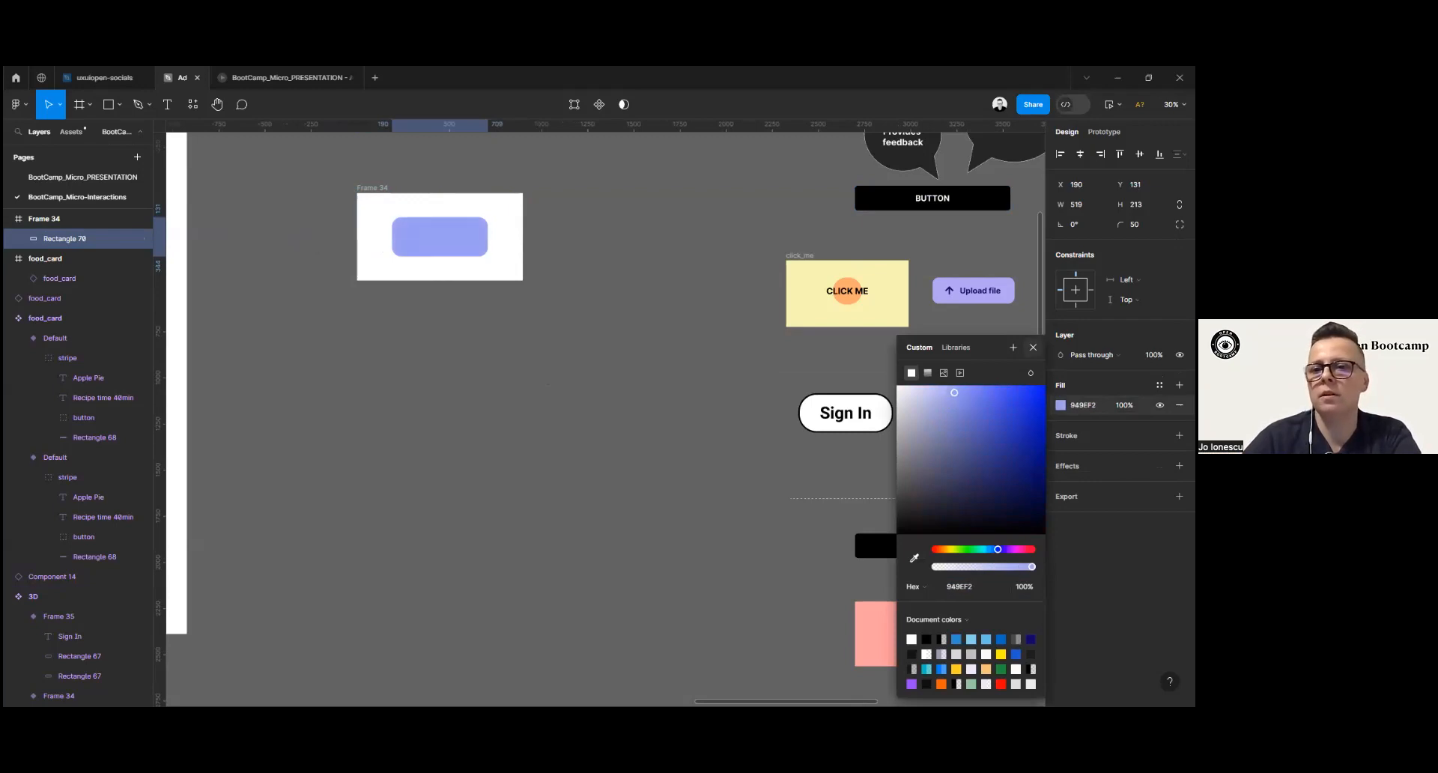
click(1033, 347)
Step: Add the text "Button" on the blue rounded rectangle and set its font weight to Bold
click(276, 207)
click(167, 105)
click(431, 255)
key(Escape)
text(Button)
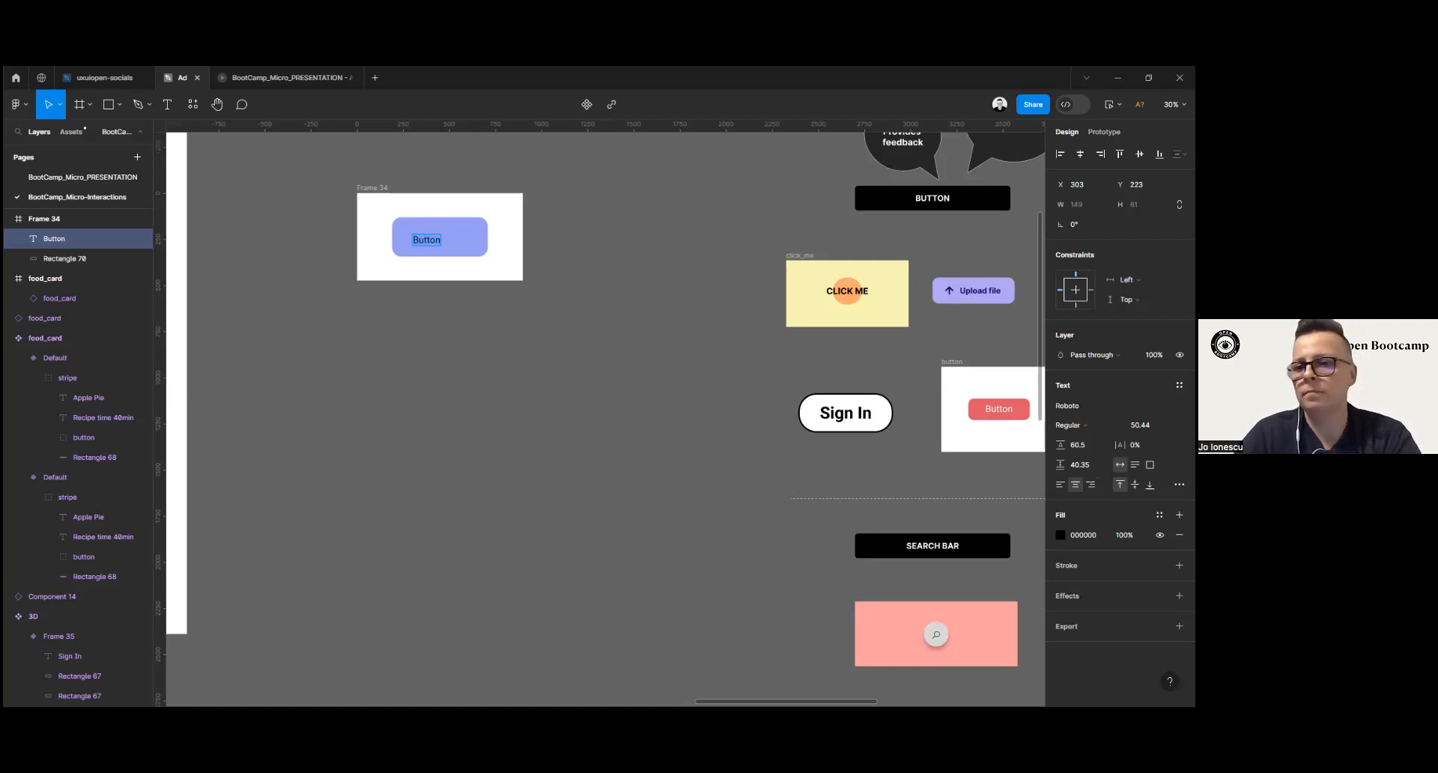
click(1086, 424)
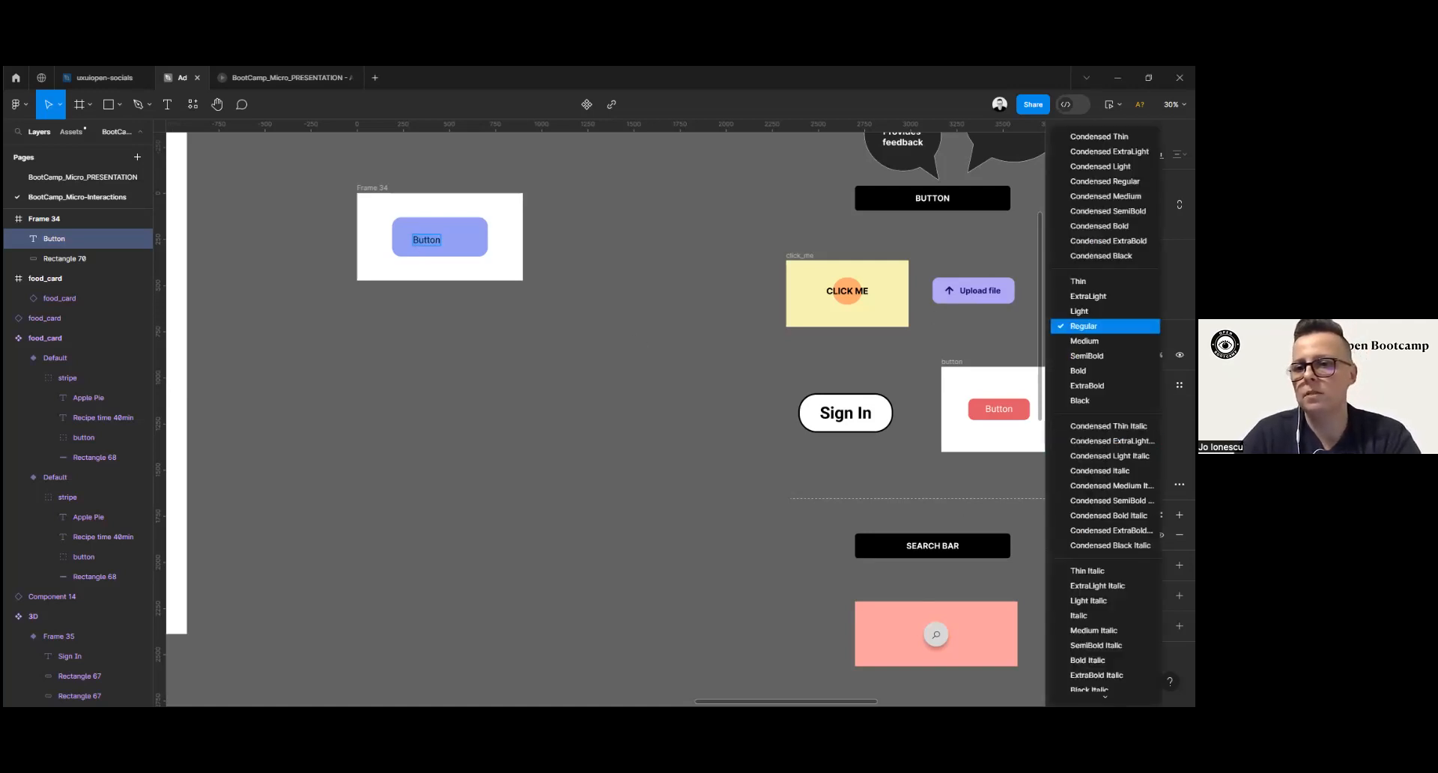
click(1078, 370)
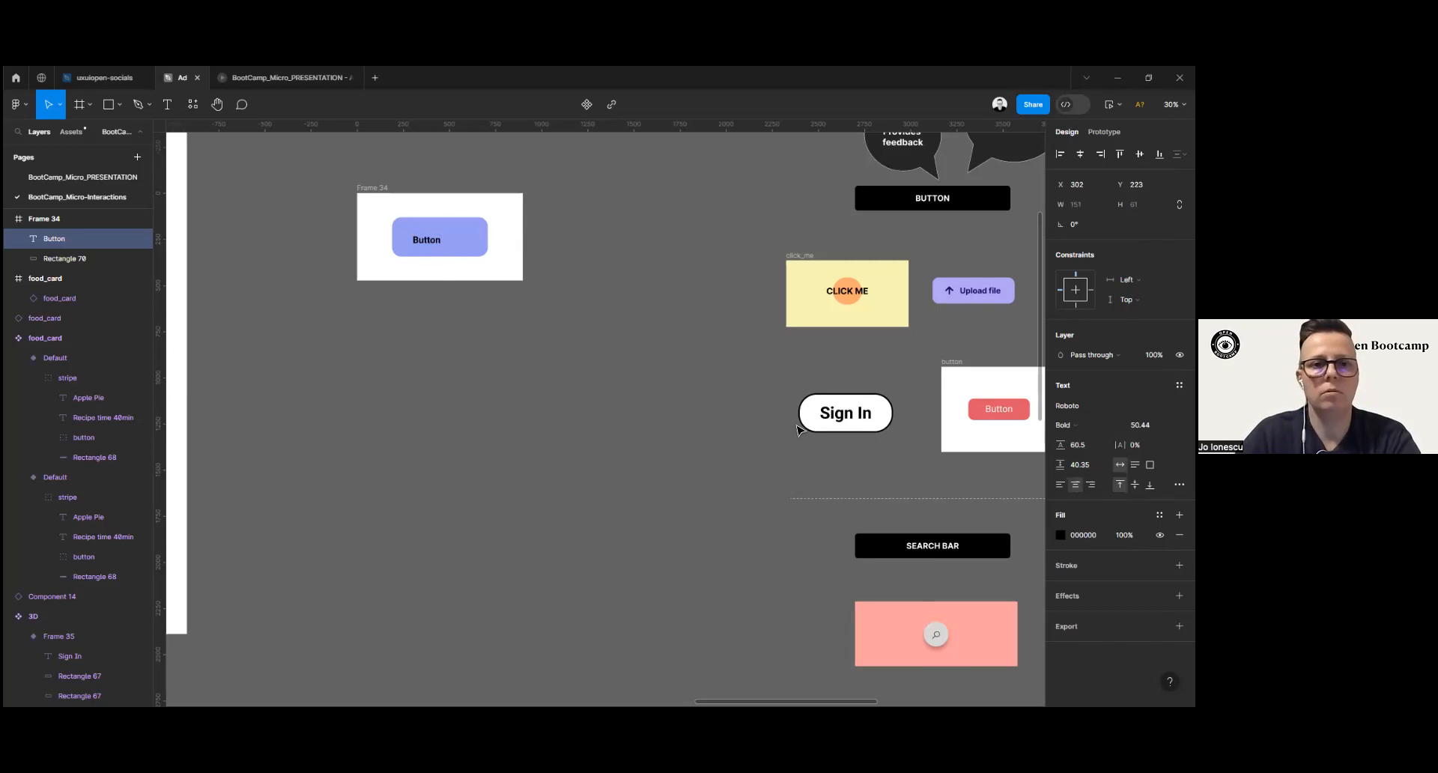
Step: Set the "Button" label's font size to 60 and center the label on the blue rounded rectangle
click(1141, 424)
text(6)
key(Return)
click(1141, 426)
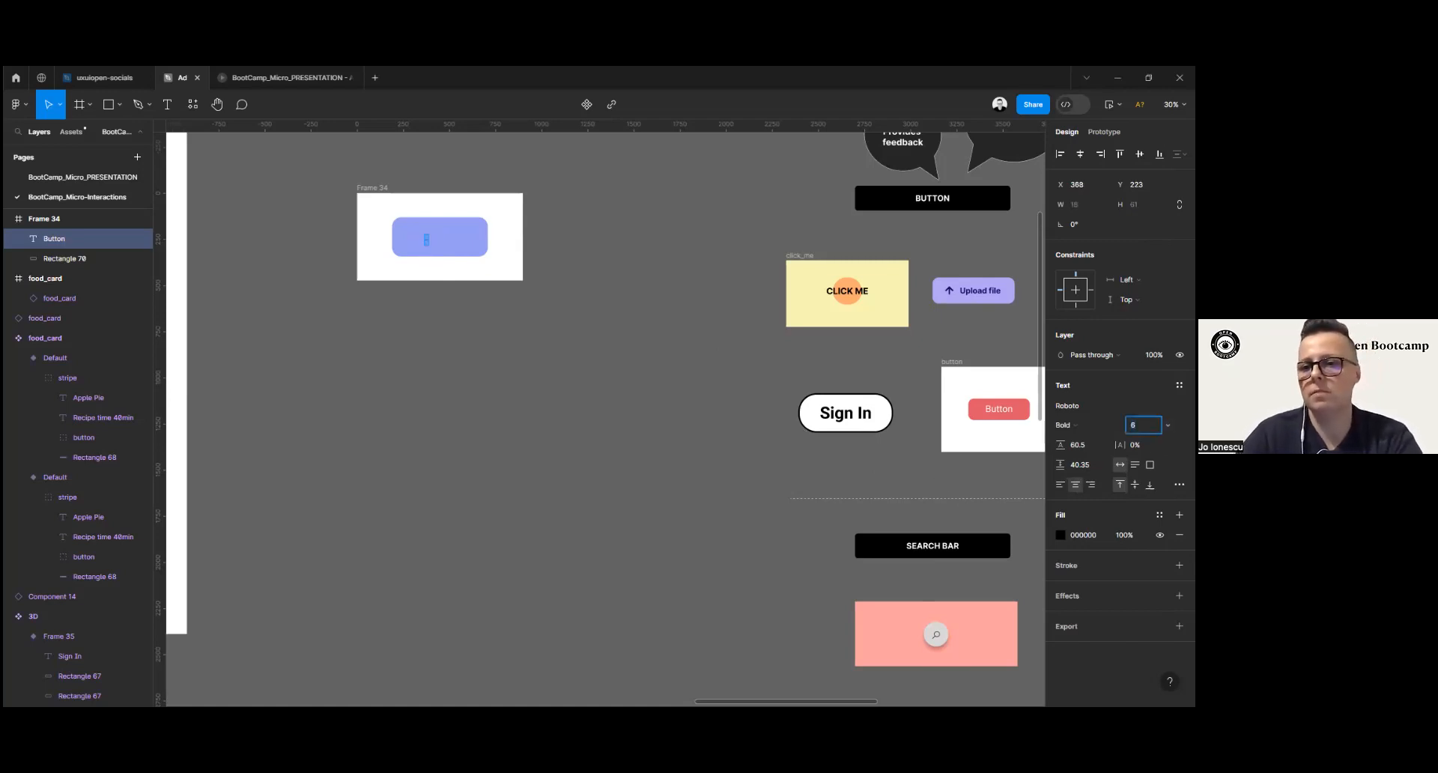
text(60)
key(Return)
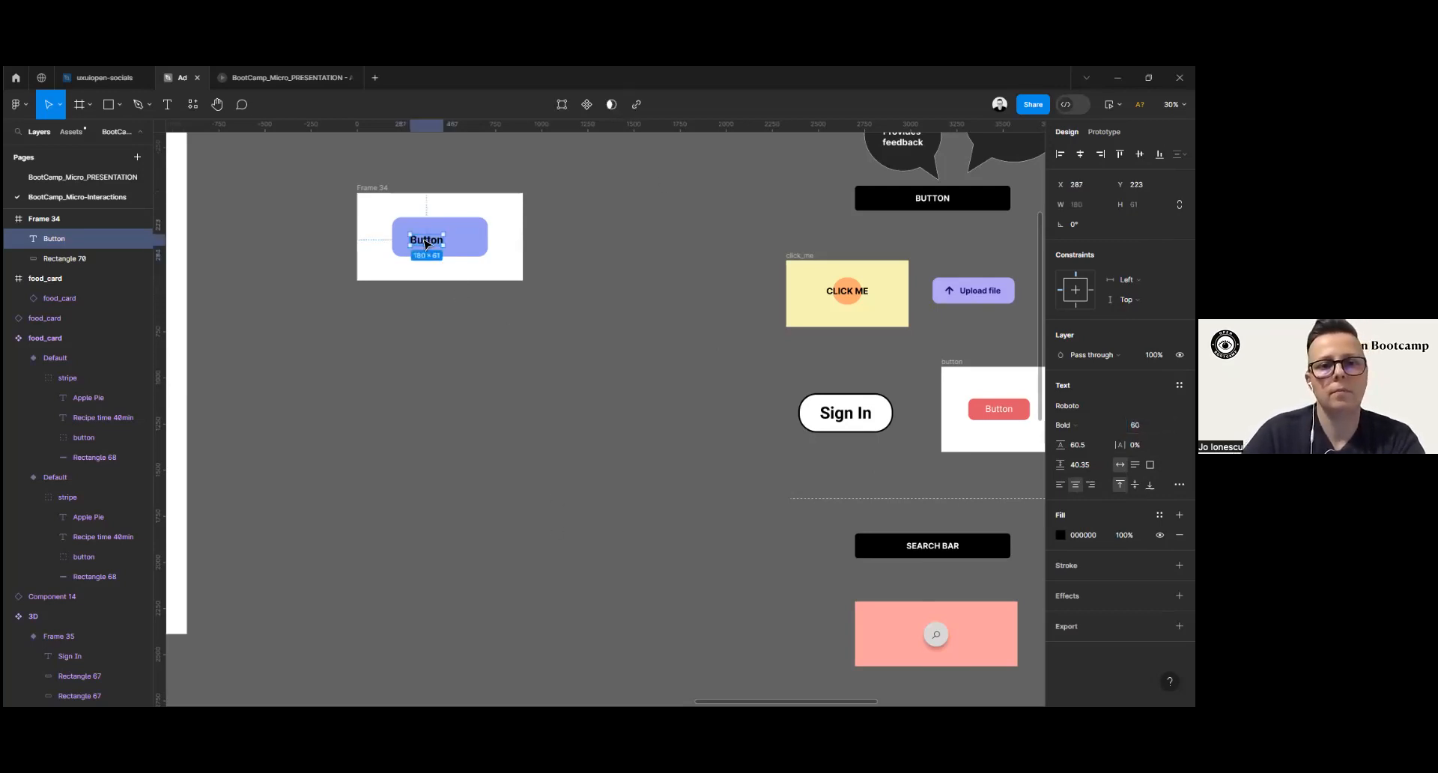
drag(426, 243, 438, 239)
Step: Increase the "Button" label's font size to 70
click(467, 387)
click(446, 239)
click(1140, 426)
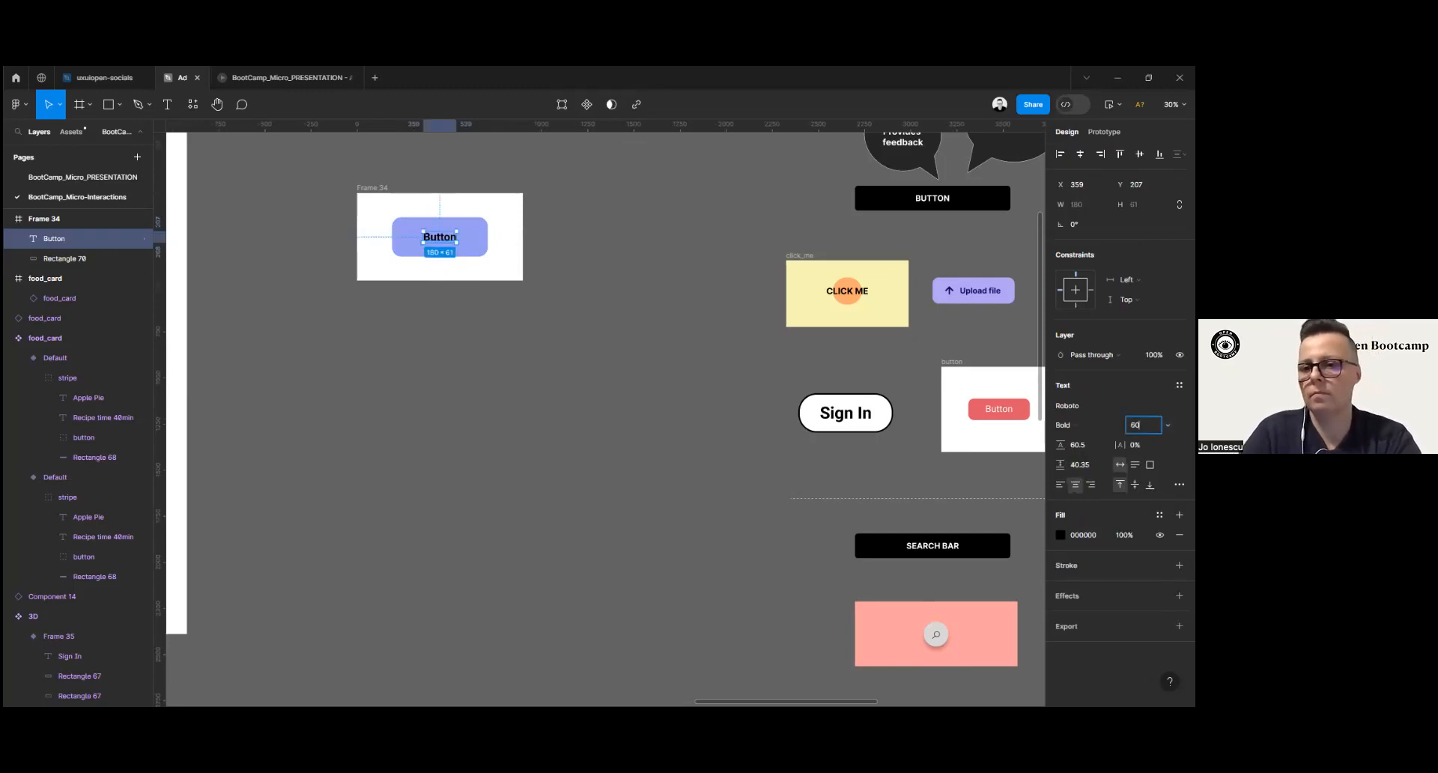
click(434, 451)
click(441, 244)
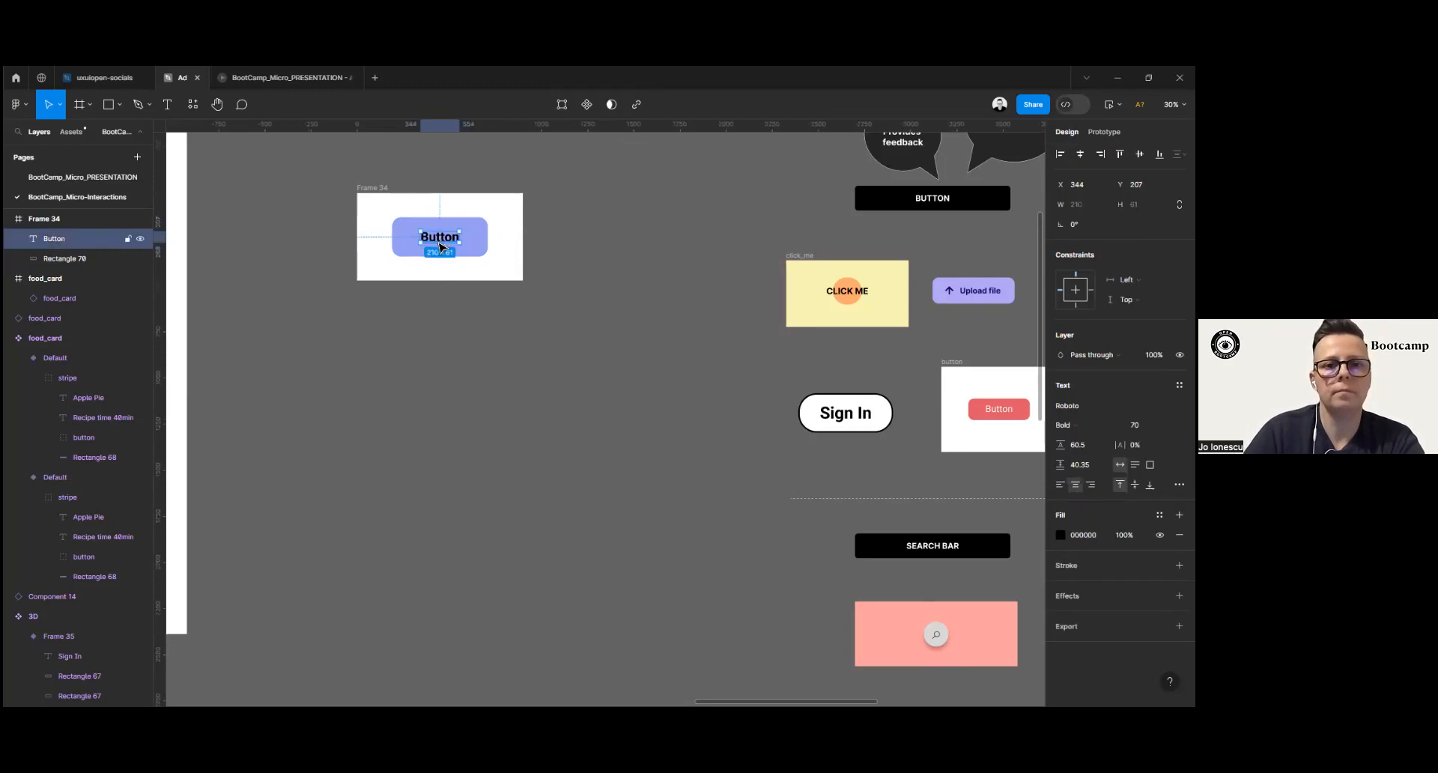
click(460, 303)
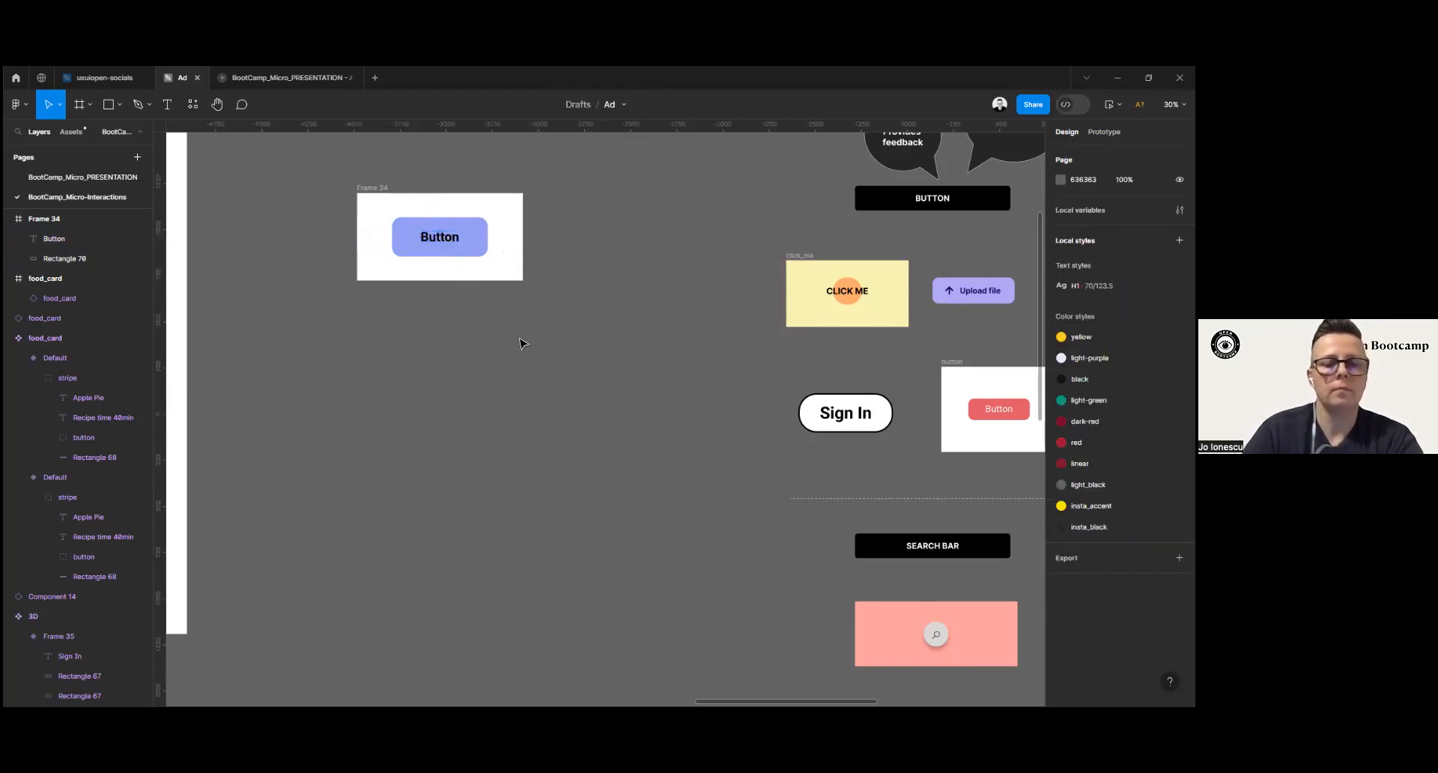
Step: Lighten the rounded rectangle behind the "Button" label to the fill color ACB4FB
click(466, 262)
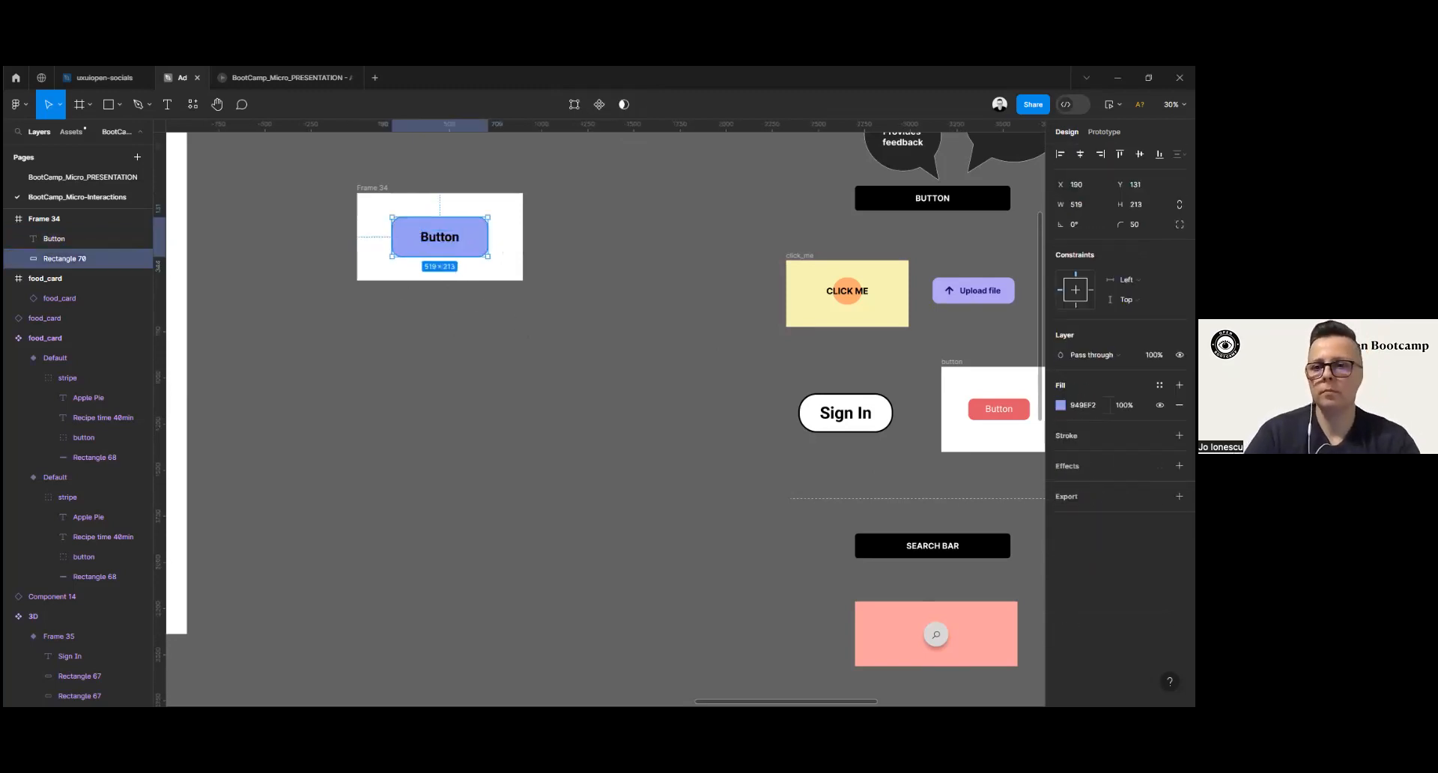
click(1061, 405)
click(944, 389)
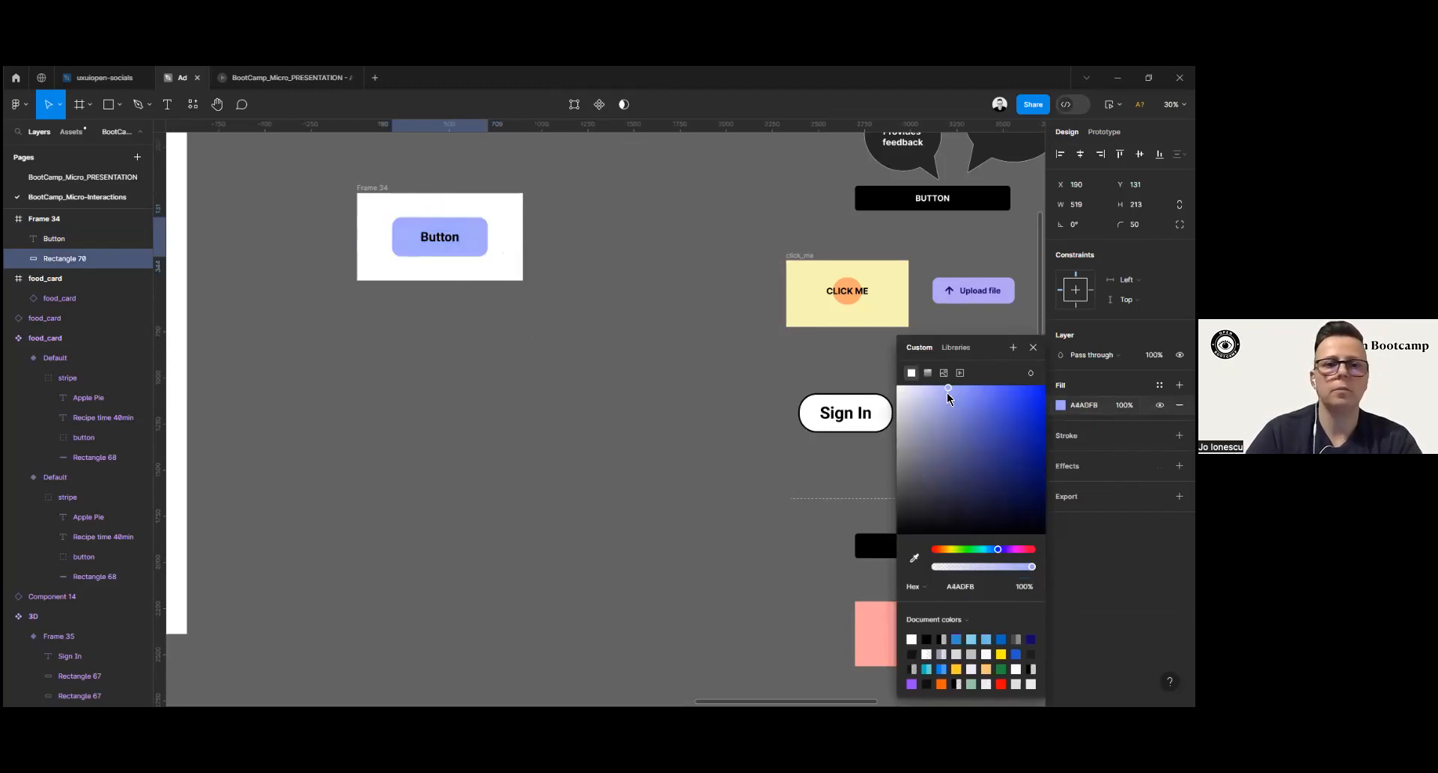
click(1033, 347)
click(644, 434)
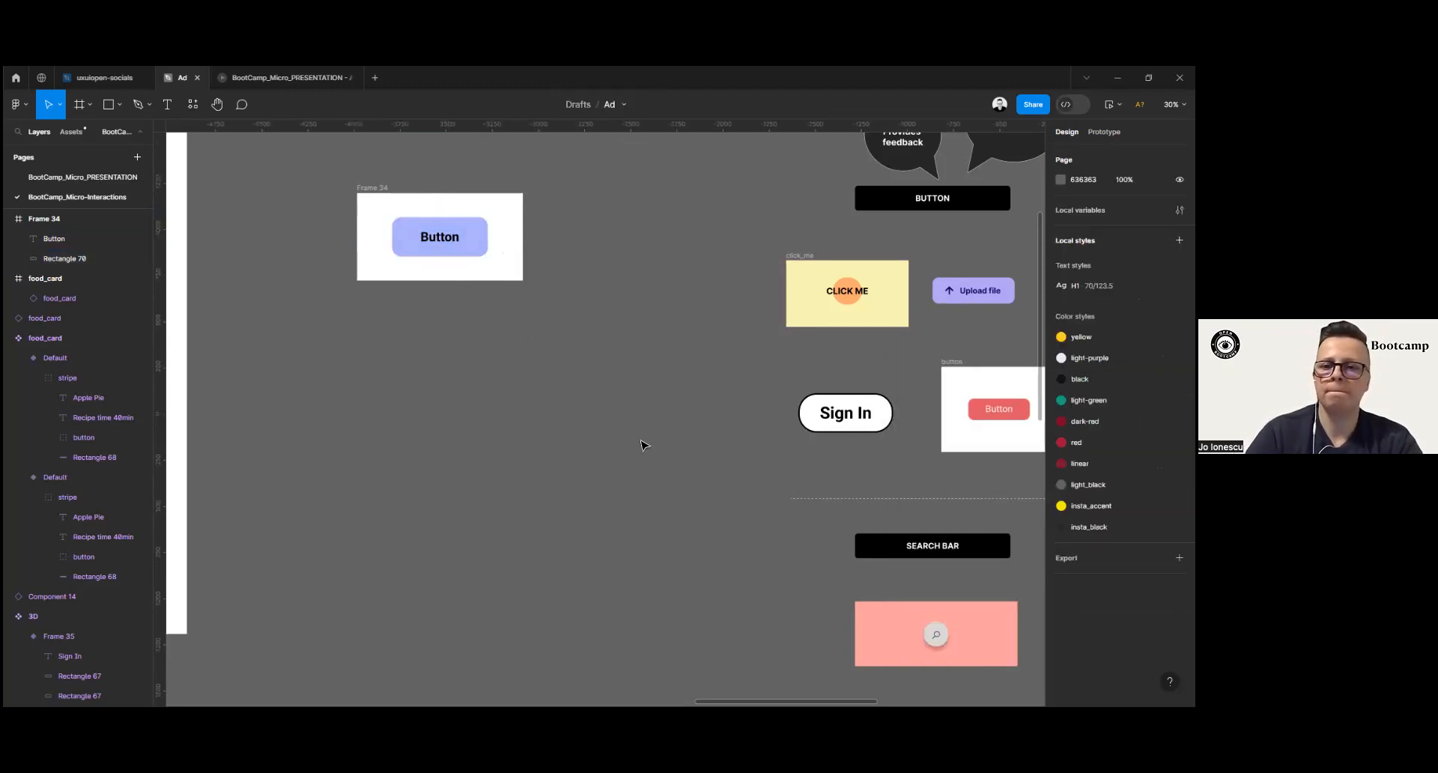
Step: Duplicate the blue button's frame directly below the original
click(376, 191)
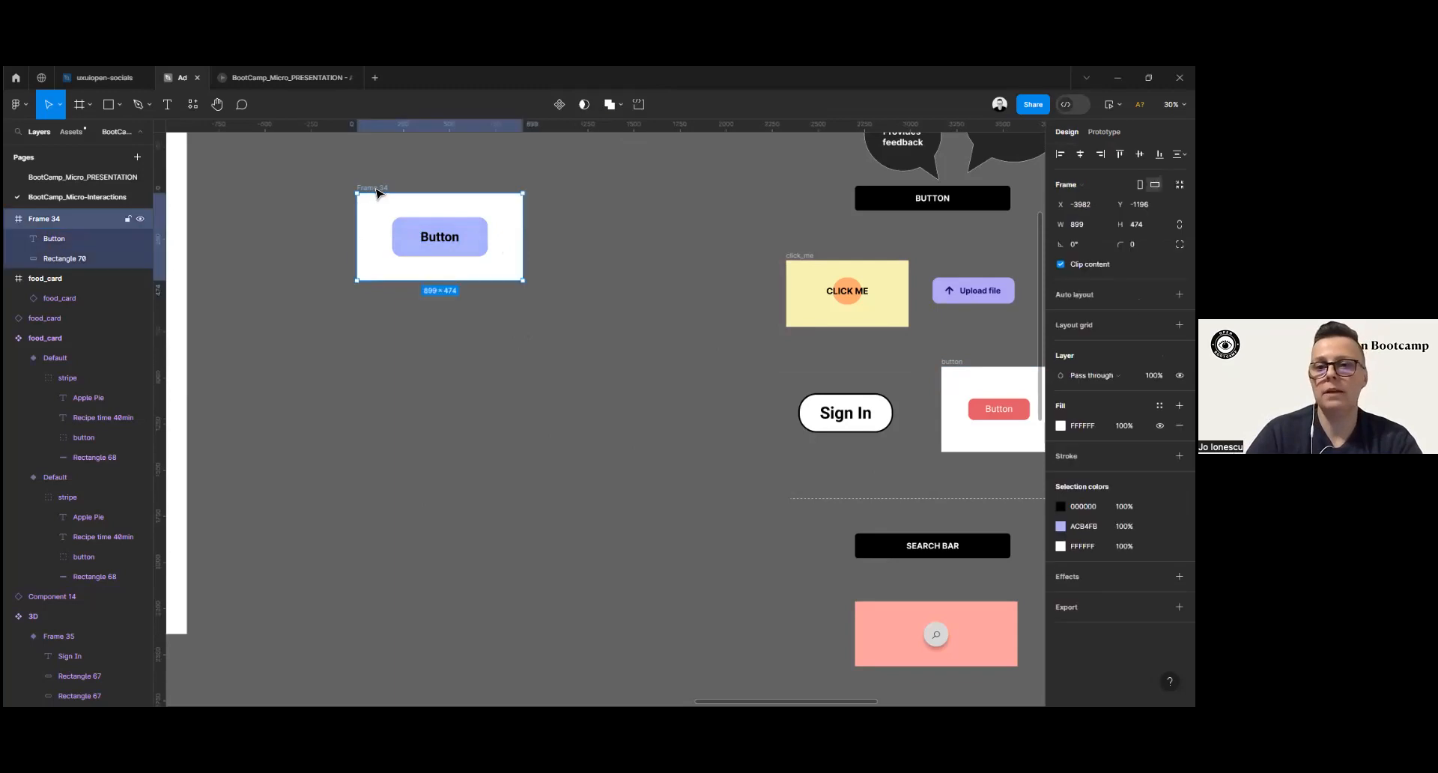
drag(379, 193, 376, 306)
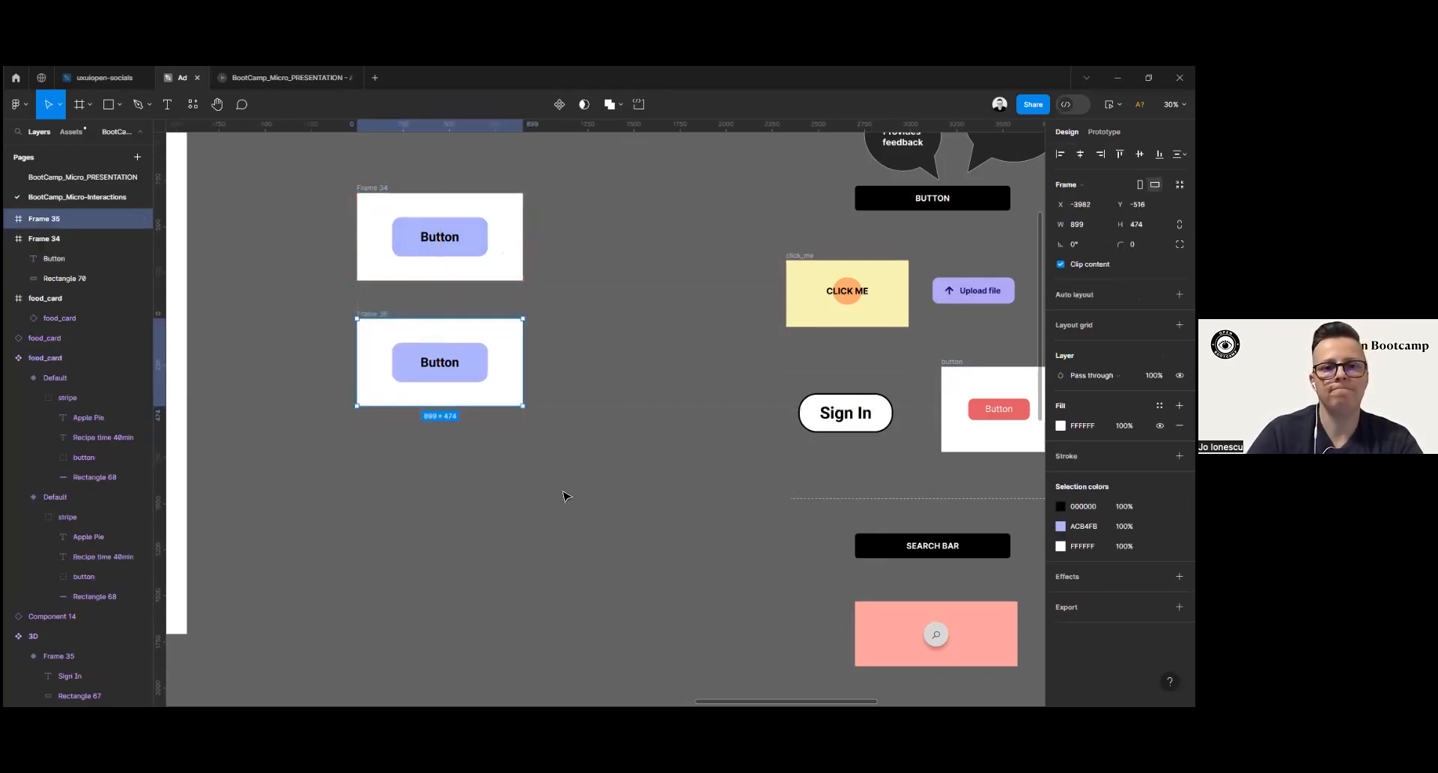
click(486, 371)
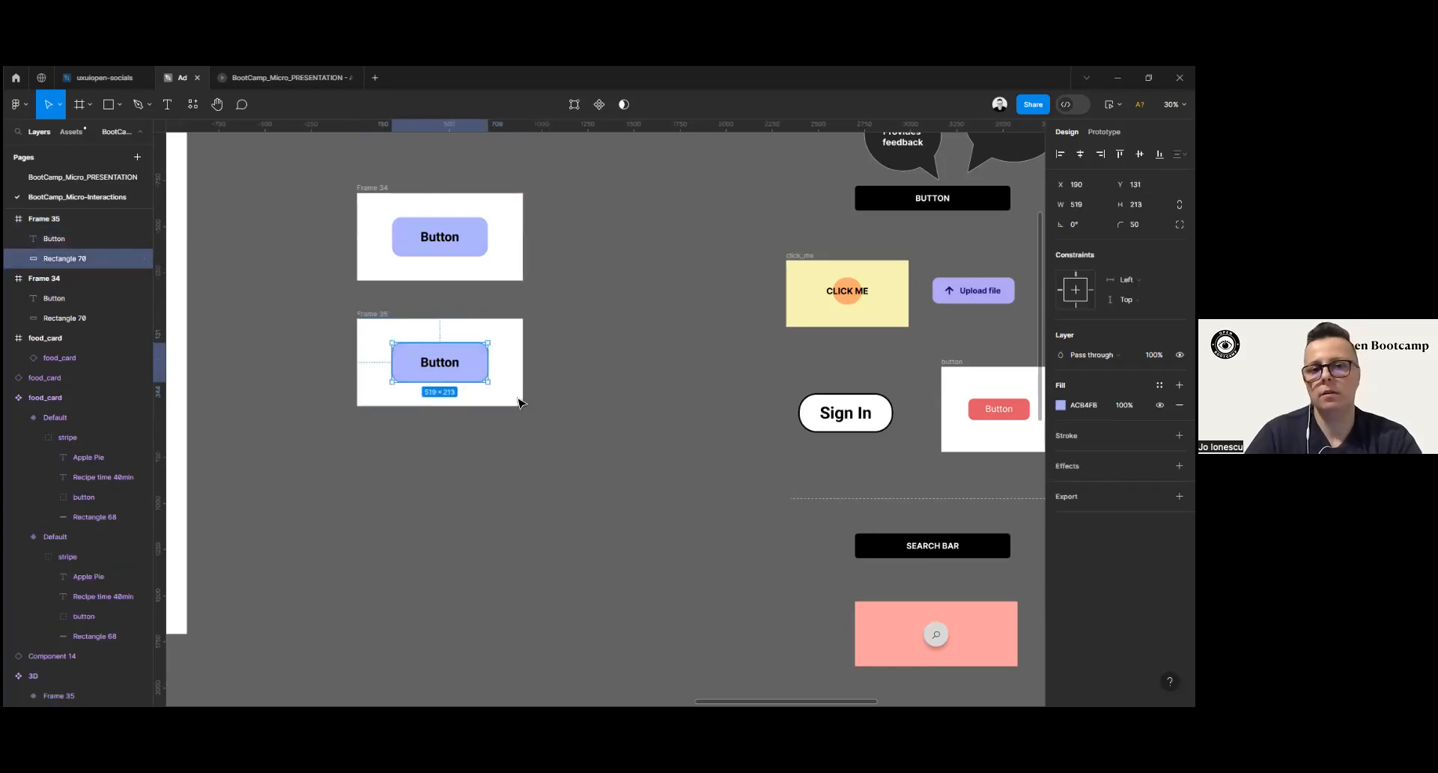
Step: Preview the existing red button frame's prototype as a reference and close the preview
click(959, 368)
key(shift+space)
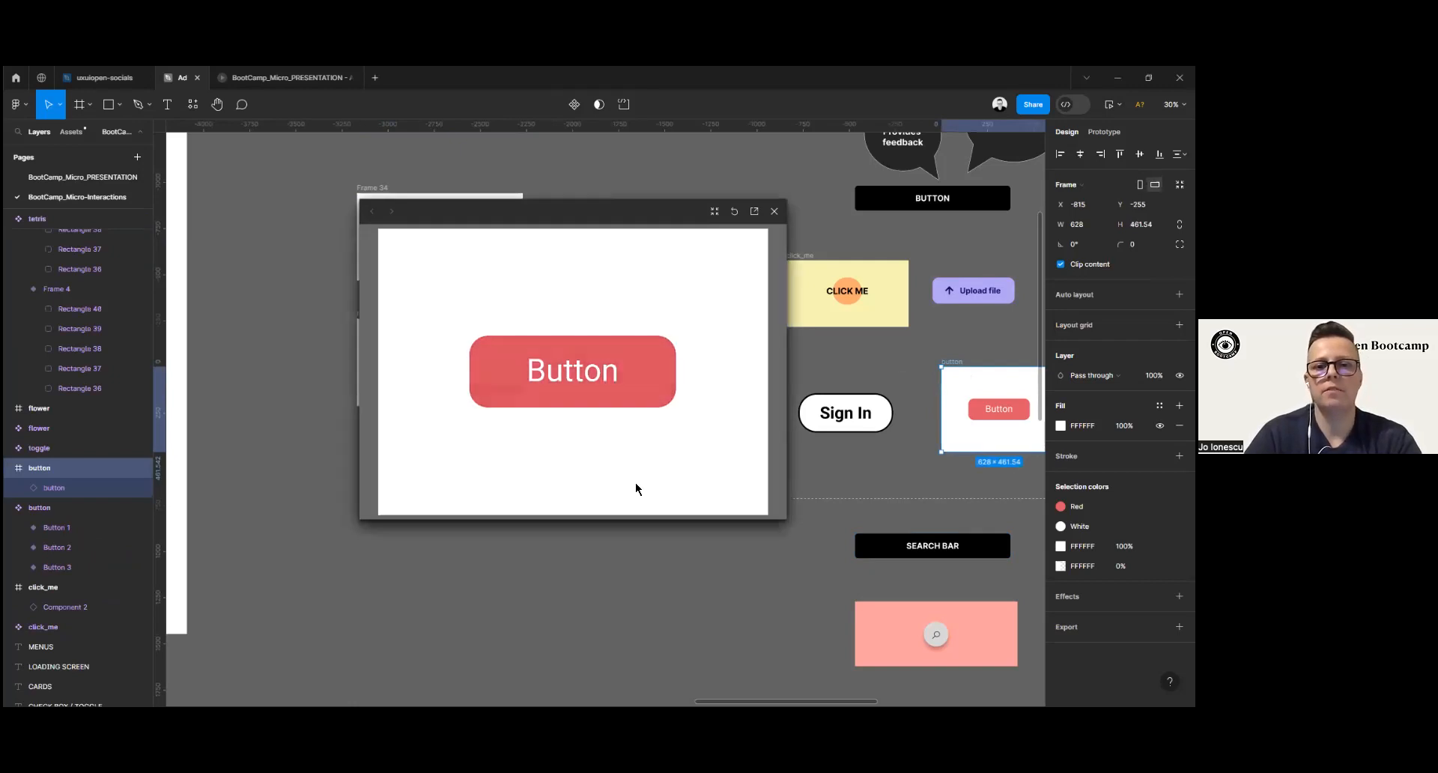
click(775, 211)
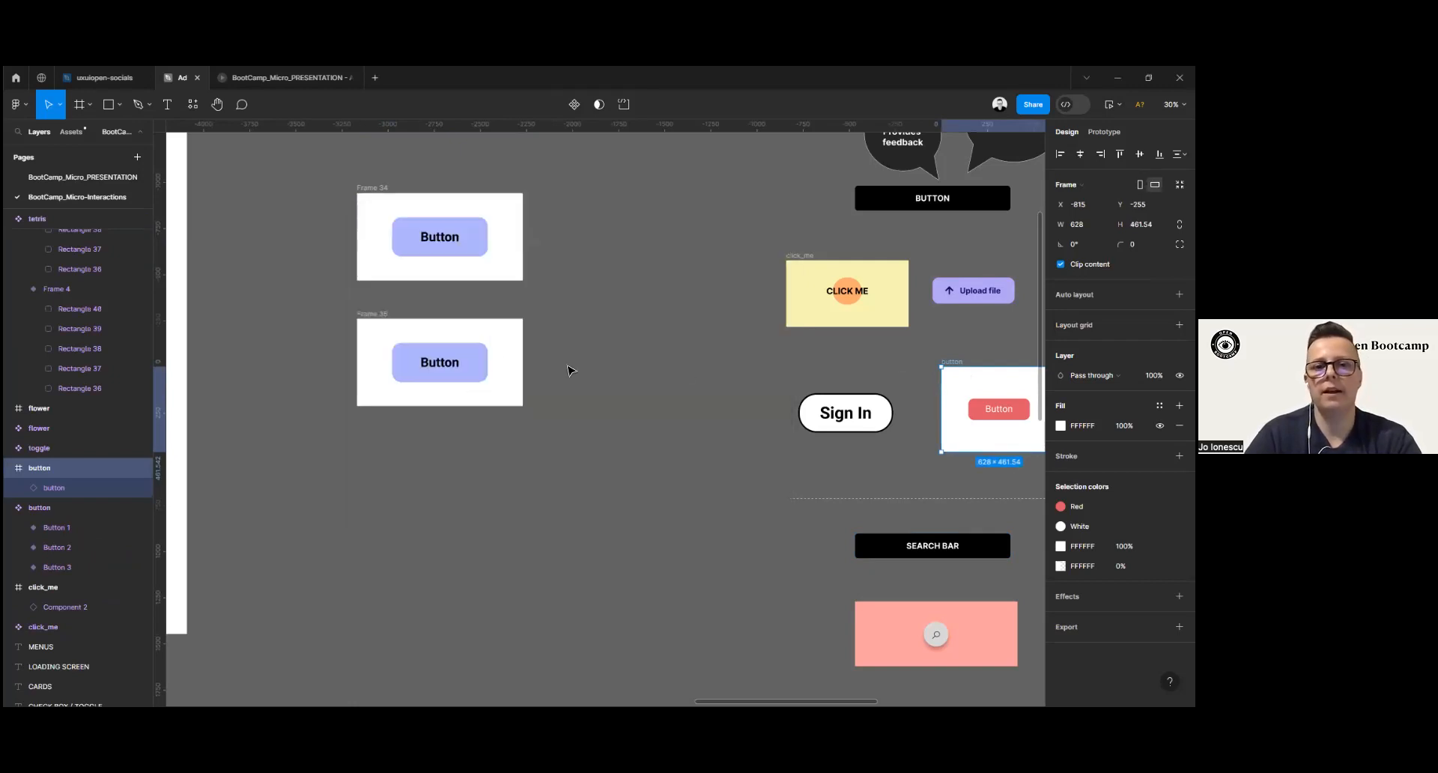
Step: Fill the rounded rectangle in the duplicated frame with the darker blue 6A78F5
click(466, 361)
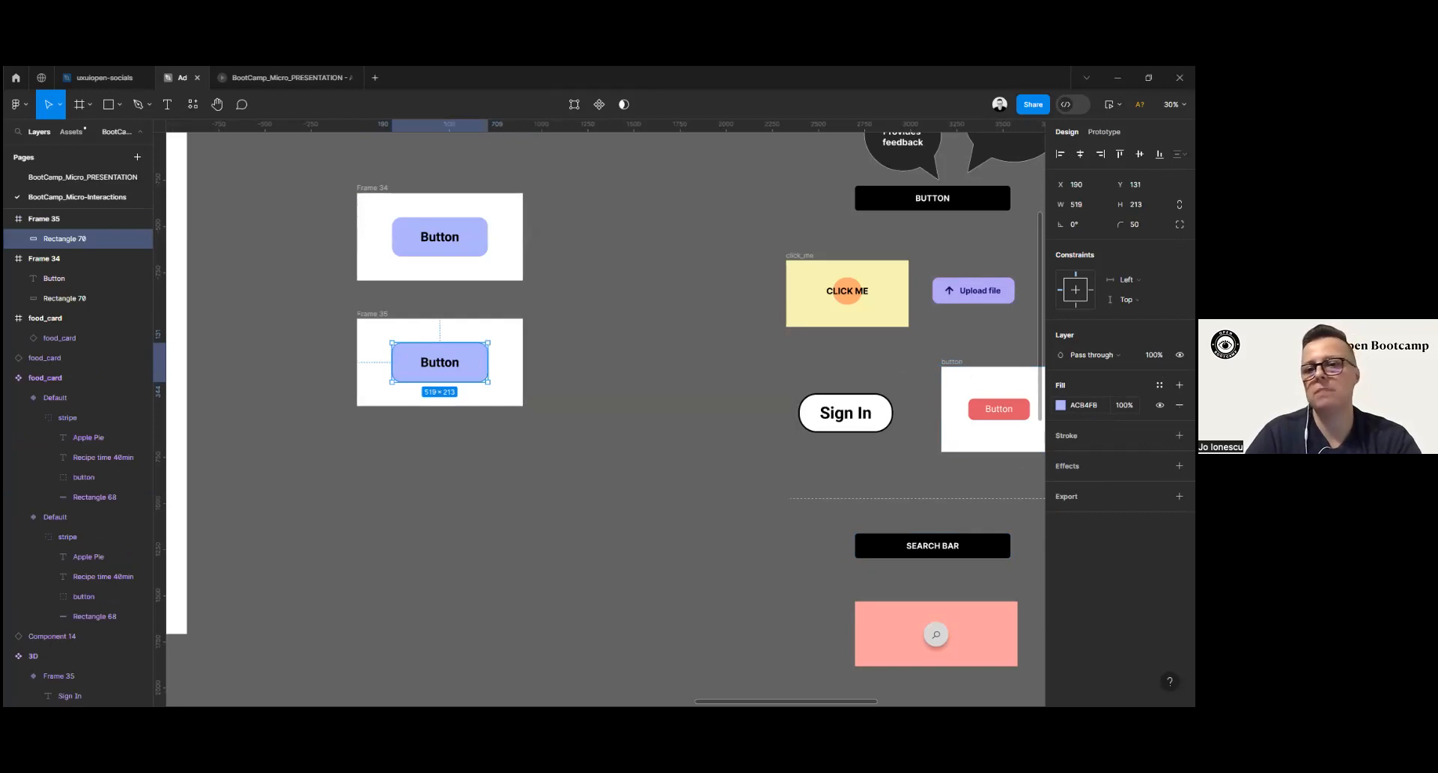
click(1061, 404)
drag(965, 390, 981, 391)
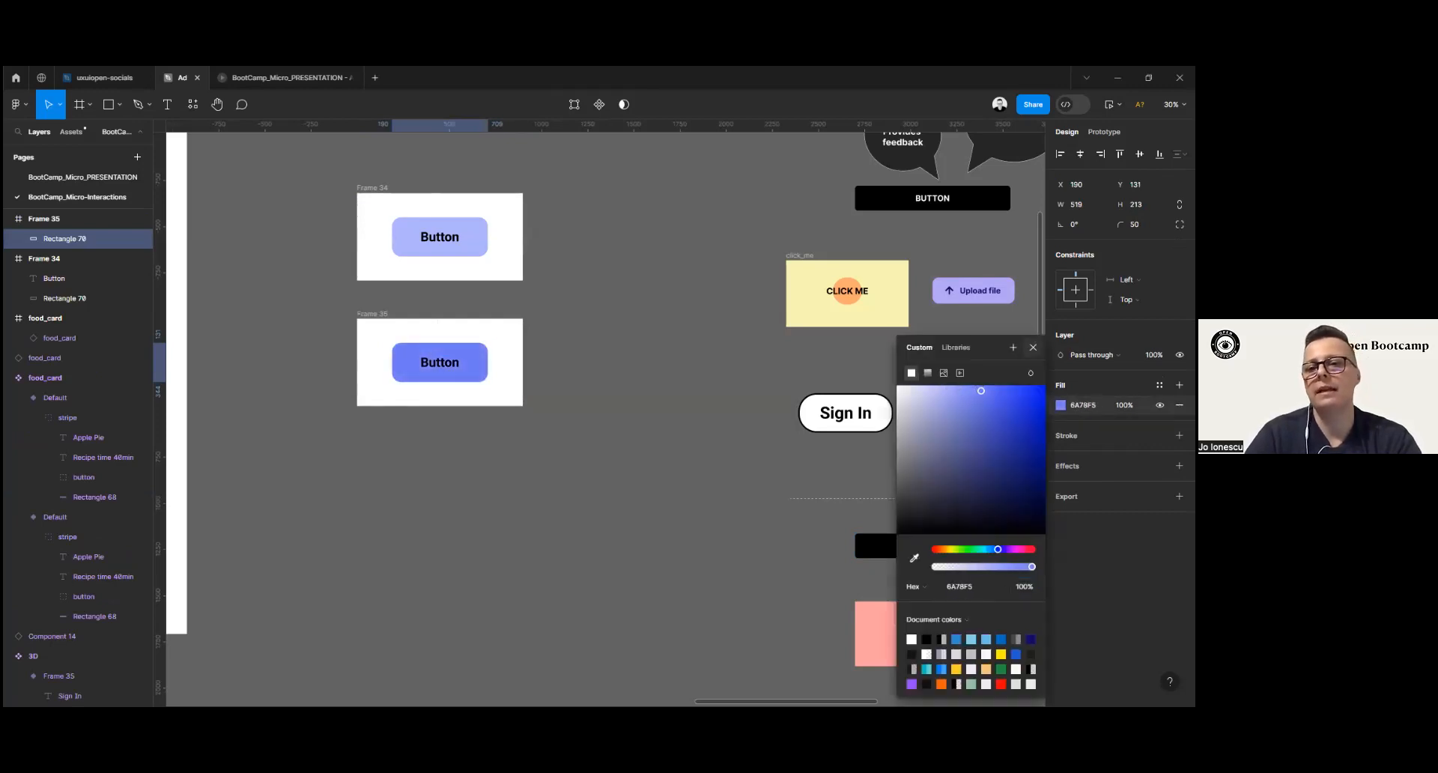
click(1033, 347)
click(578, 456)
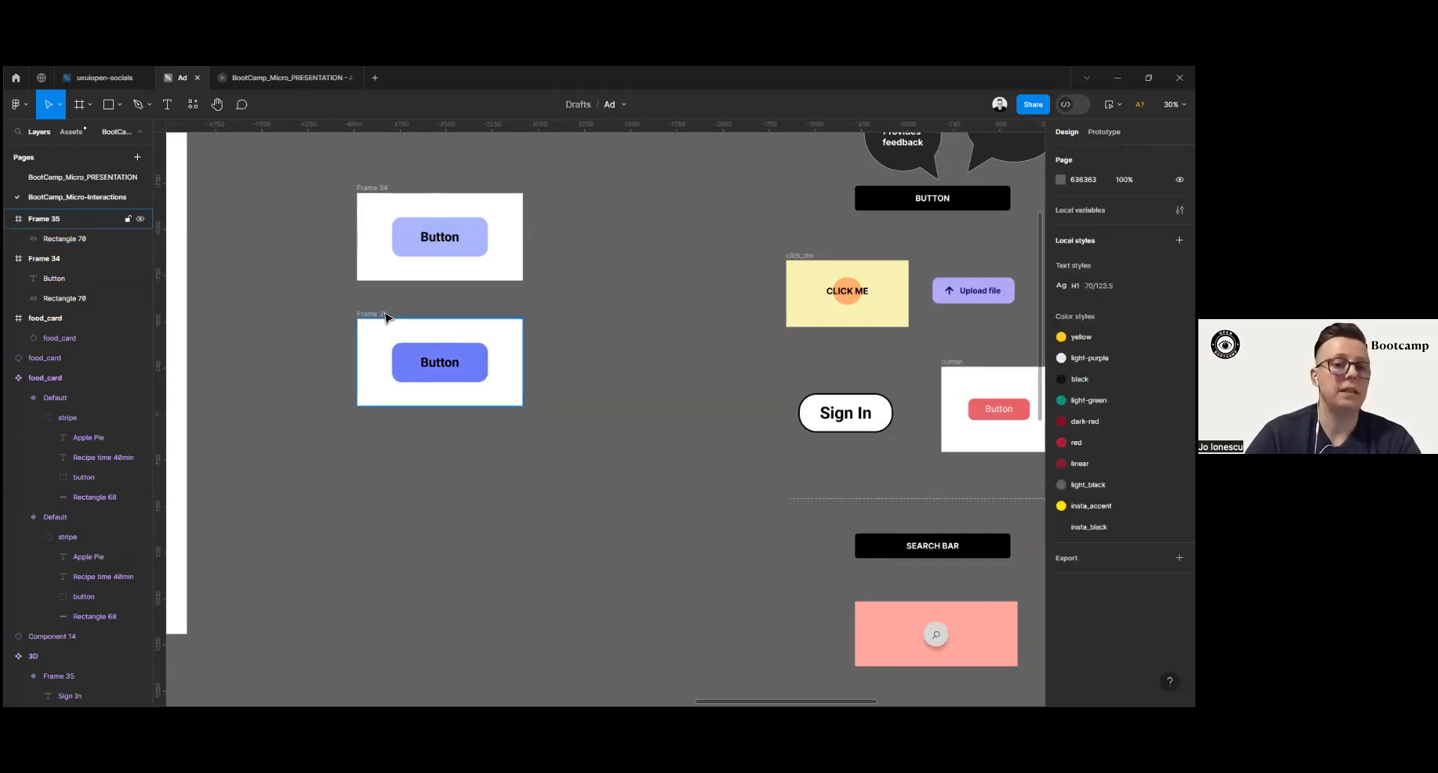
Step: Duplicate the second button frame below itself and fill the new copy's rounded rectangle with the stronger blue 5364FF
drag(386, 317, 386, 450)
click(480, 492)
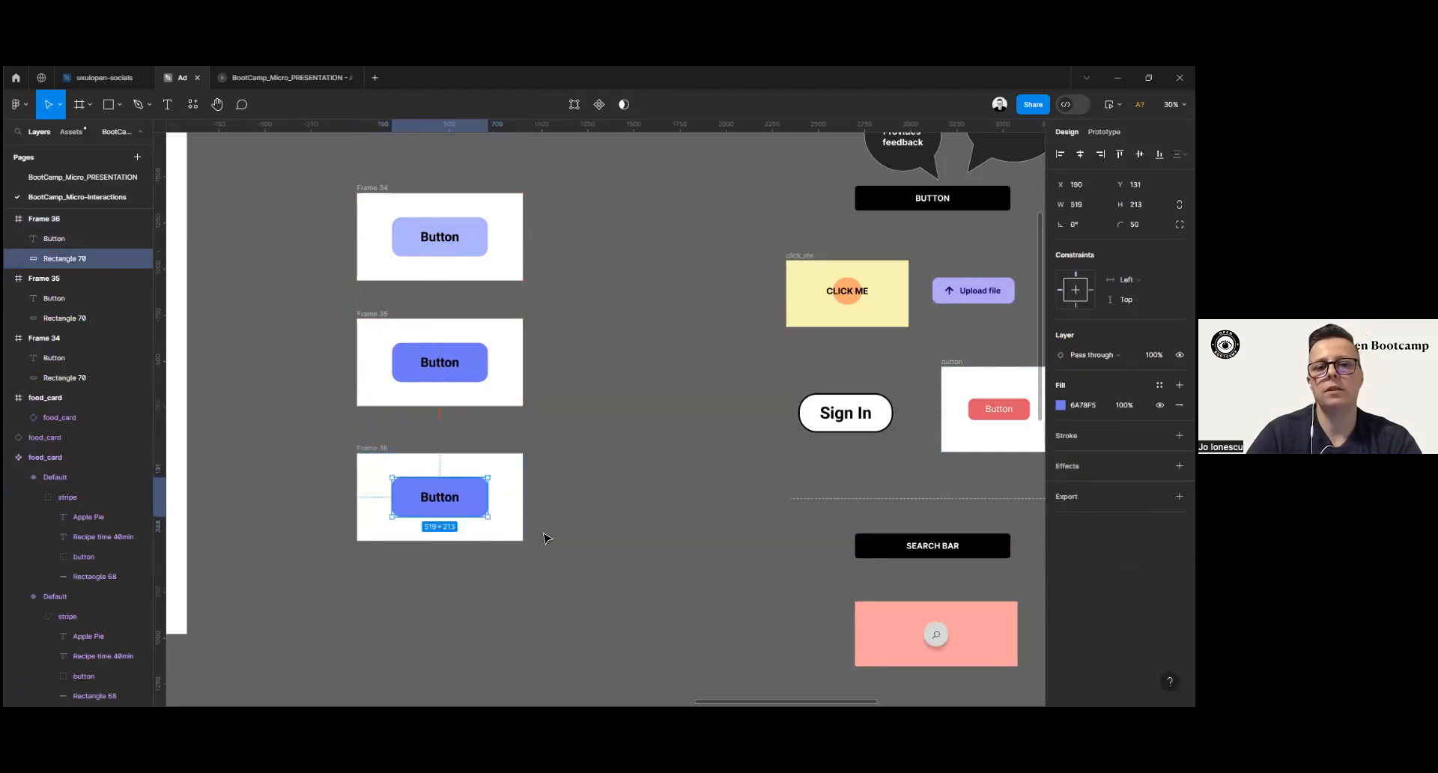
click(1060, 405)
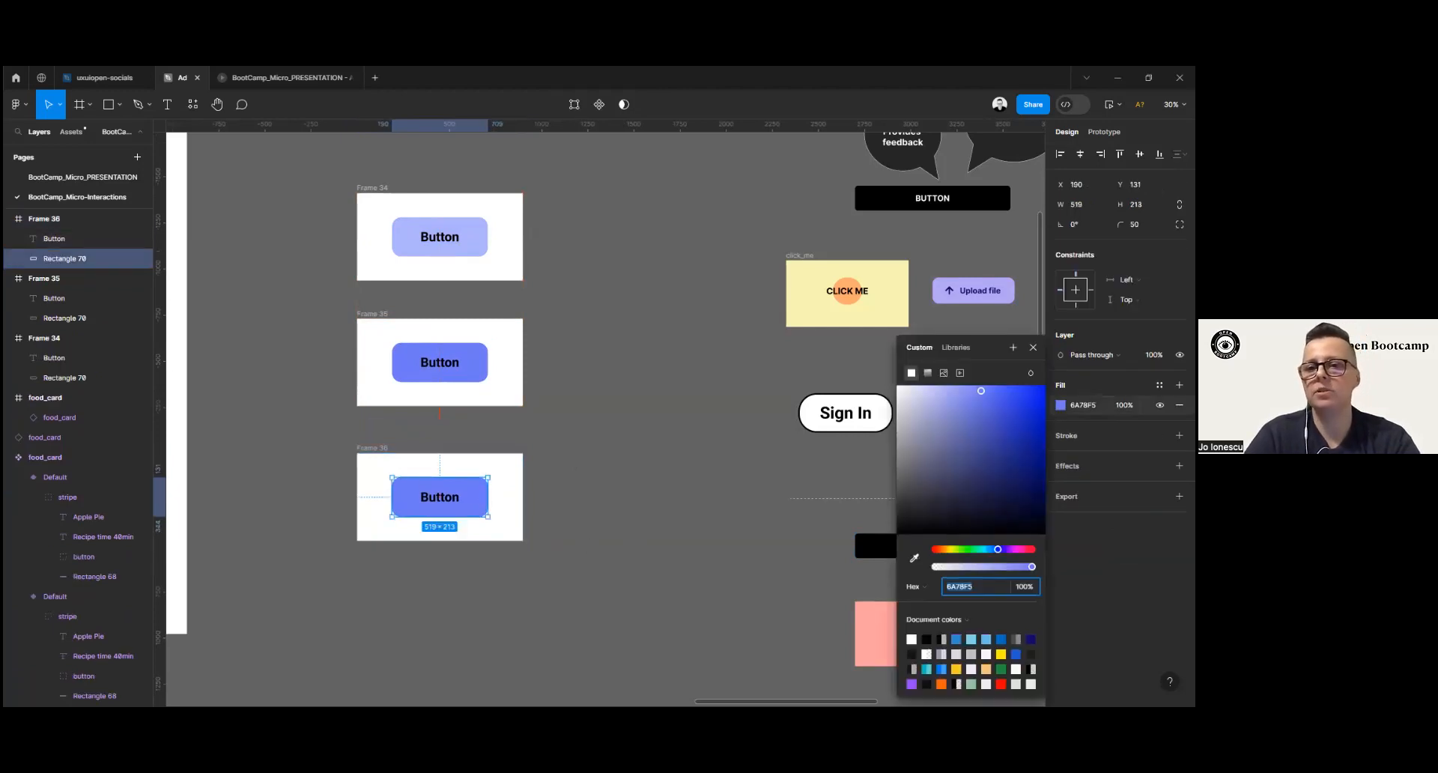
text(3C4FF8)
key(Return)
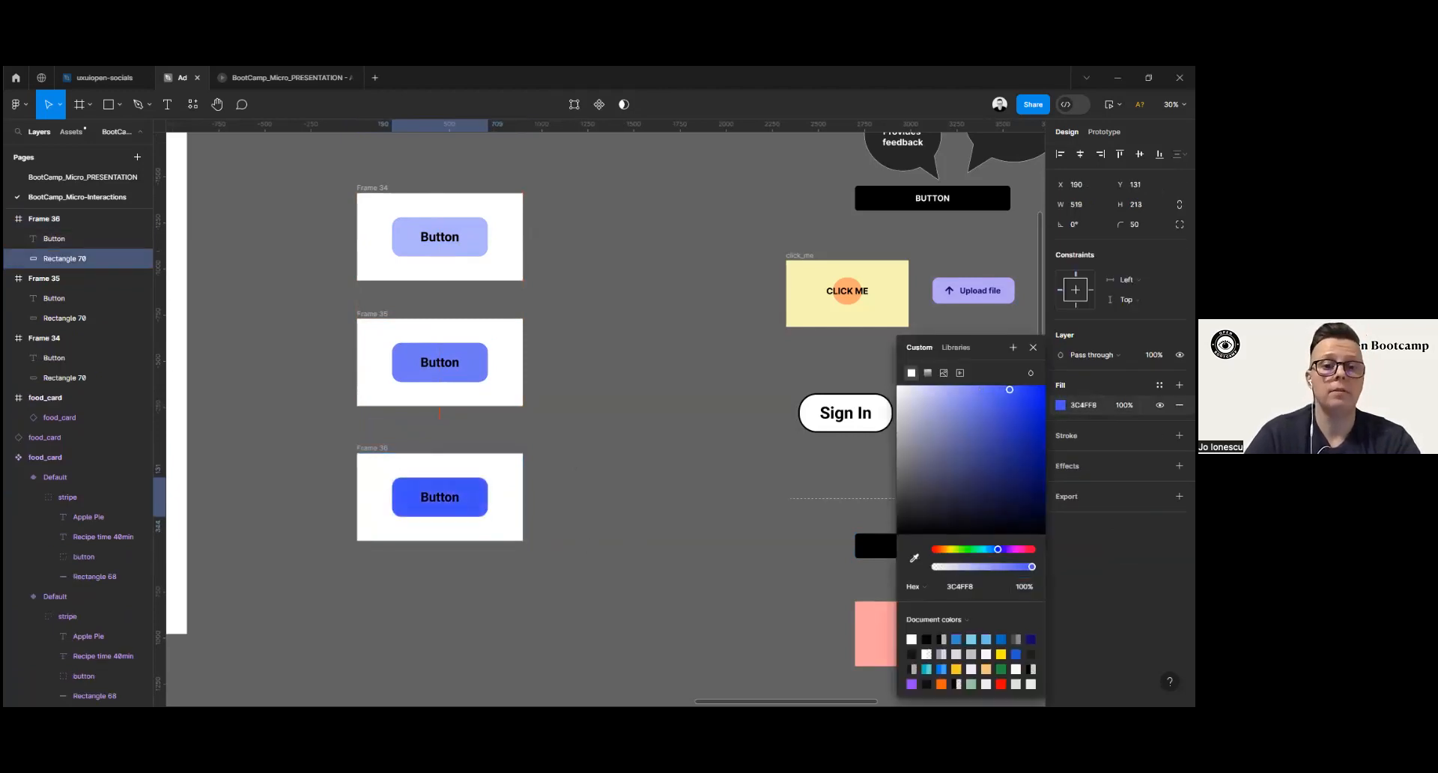
drag(1010, 390, 1008, 387)
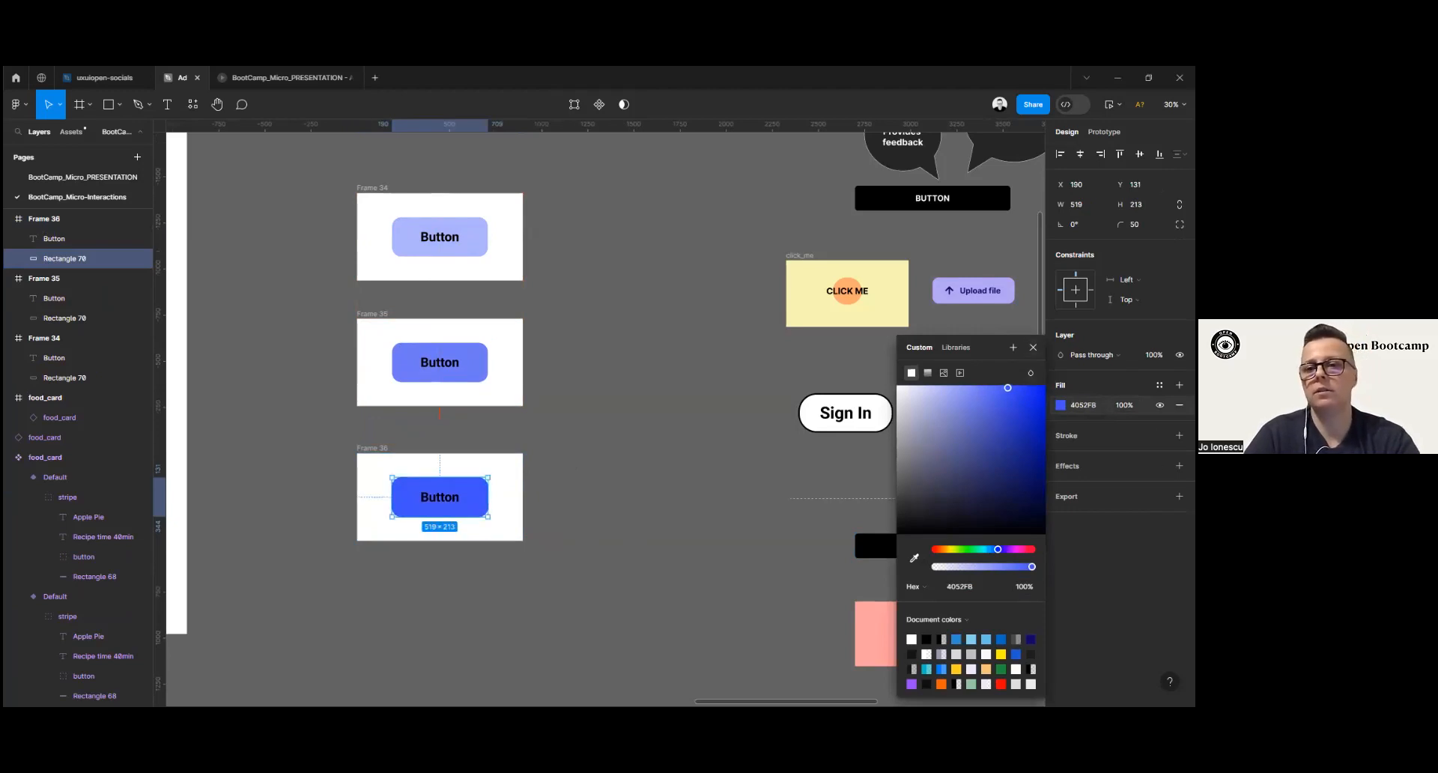
drag(1007, 388, 996, 385)
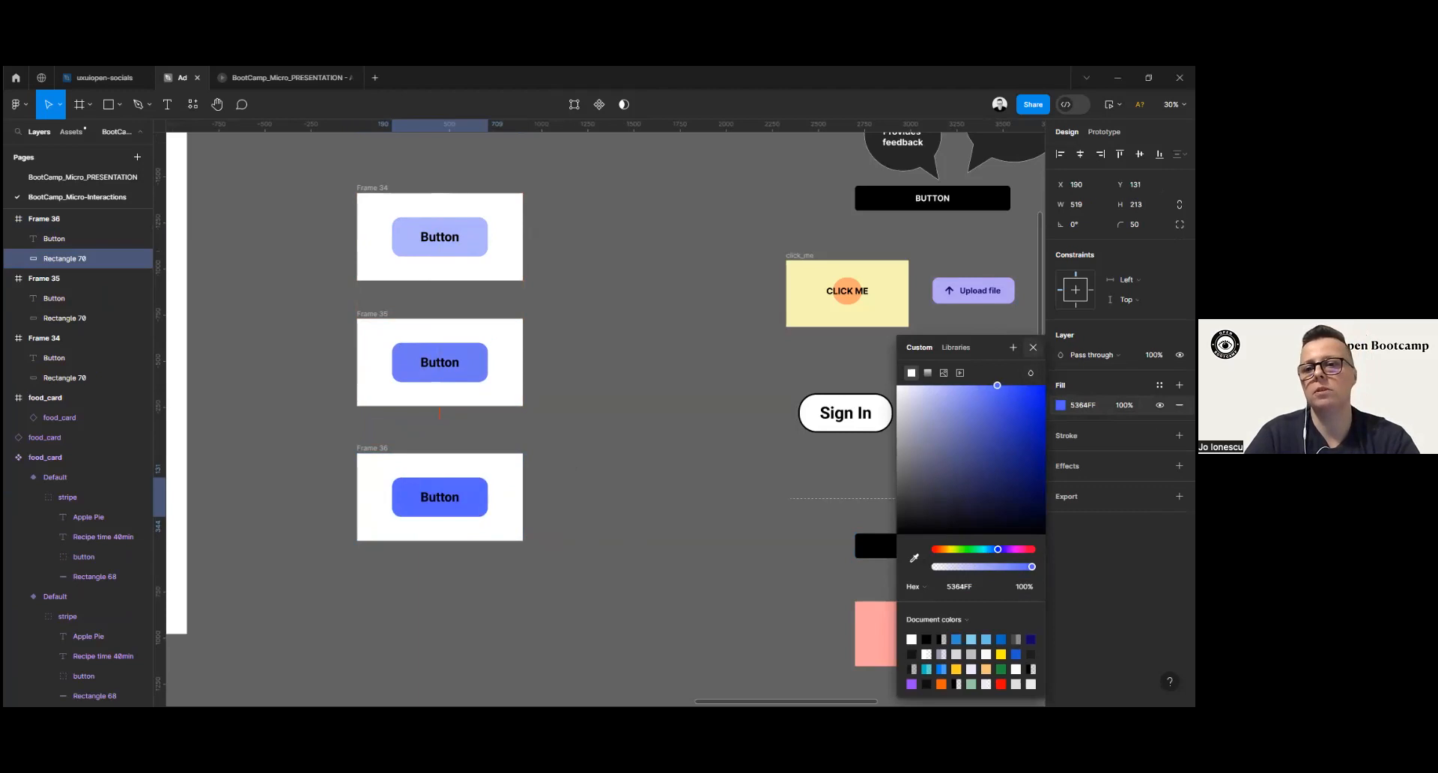
click(1033, 346)
Step: Add a drop shadow to the third button's rectangle with X and Y offsets of 10
click(1179, 465)
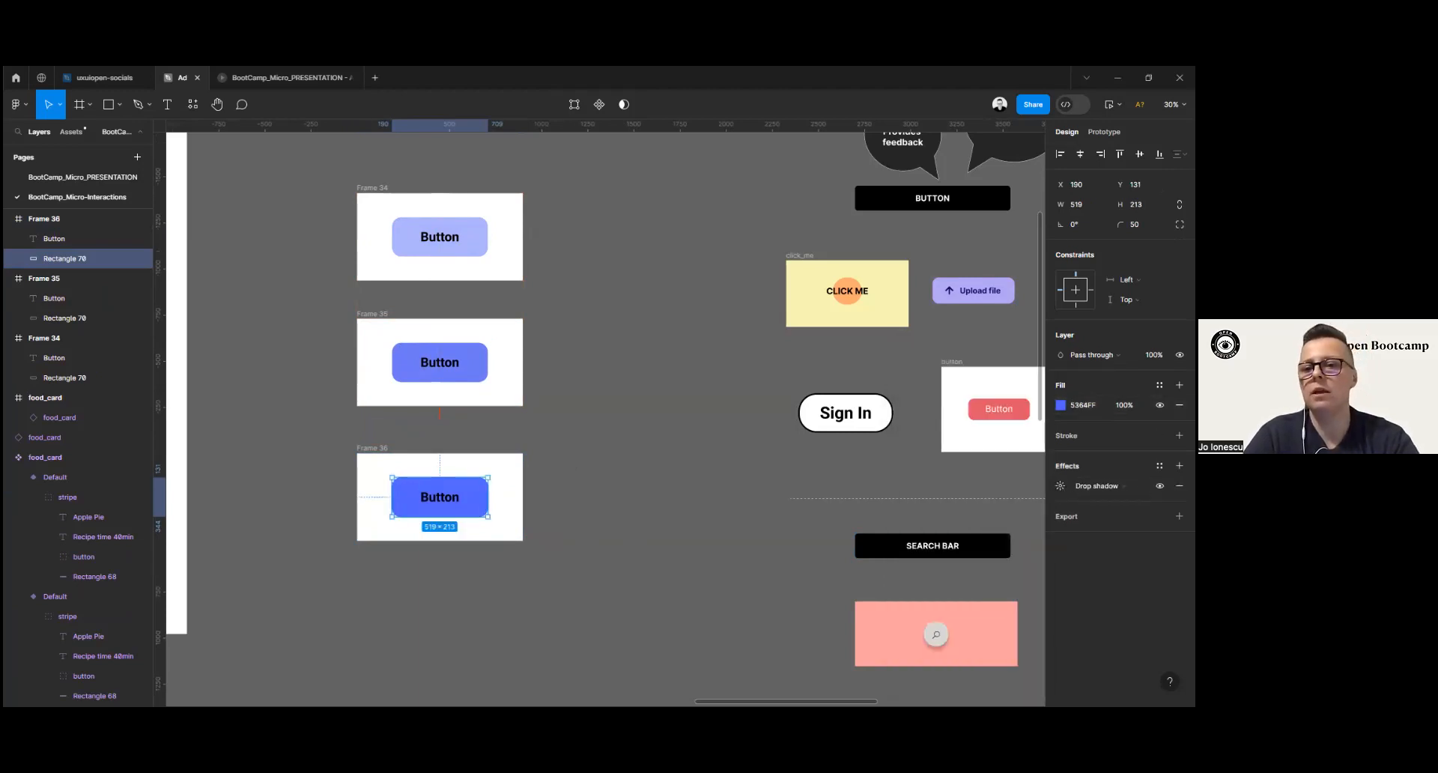
click(1098, 486)
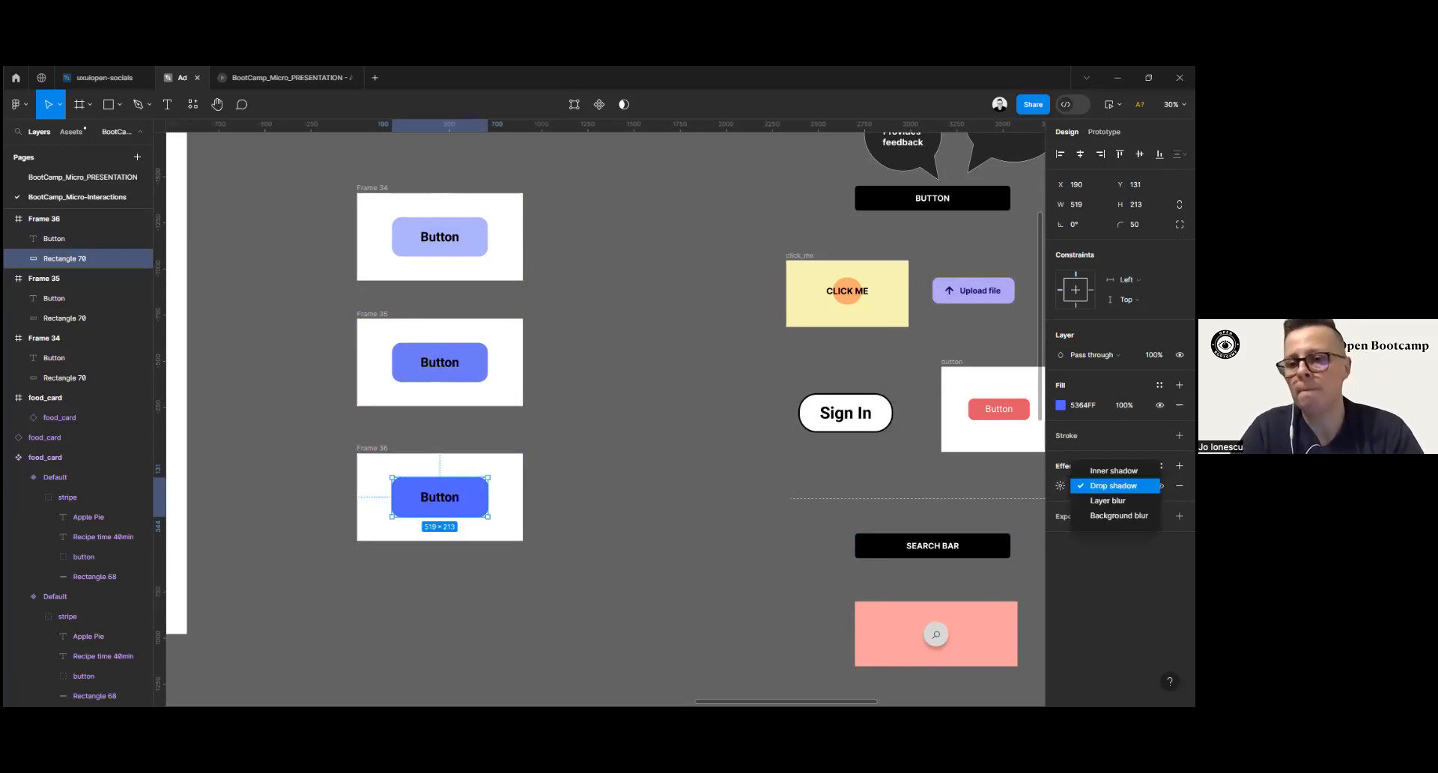
click(1114, 485)
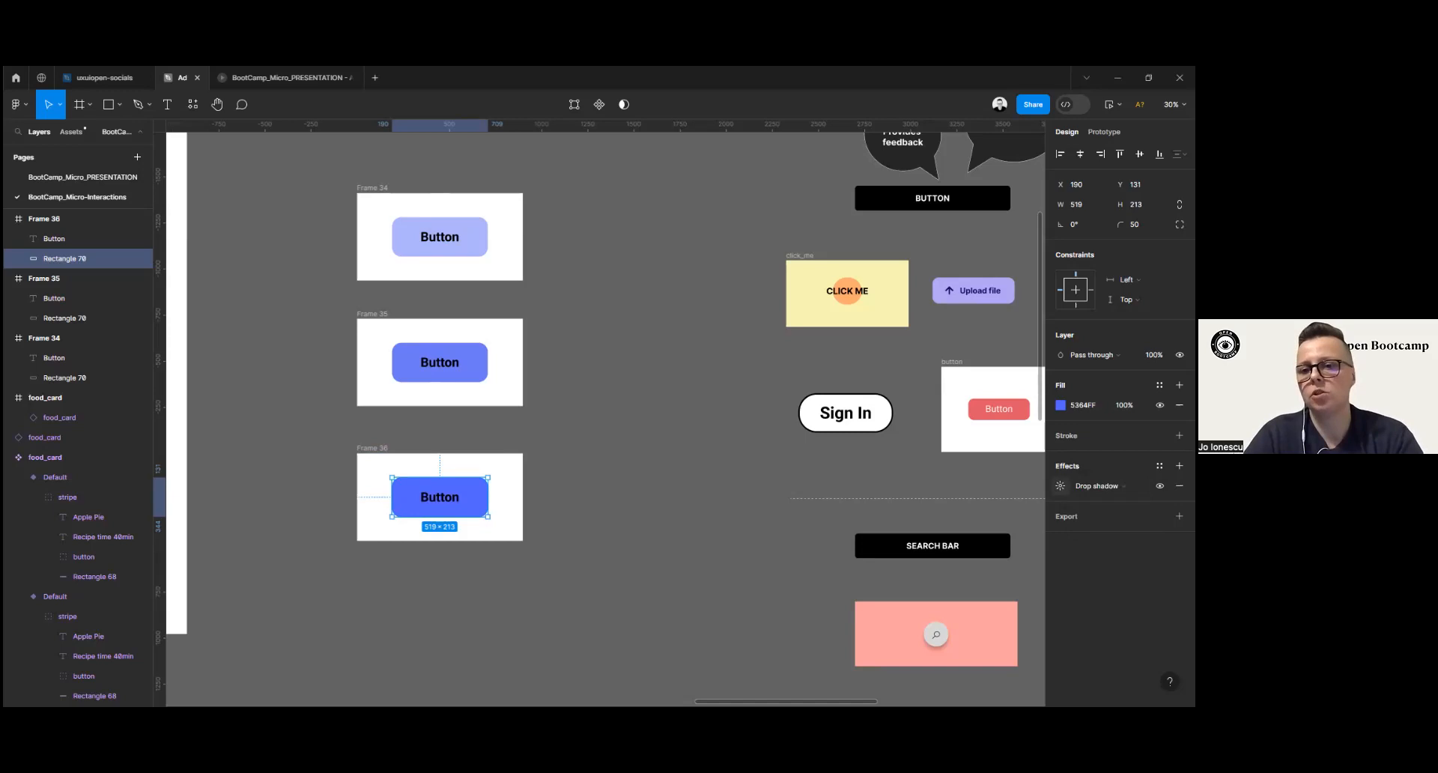
click(1061, 486)
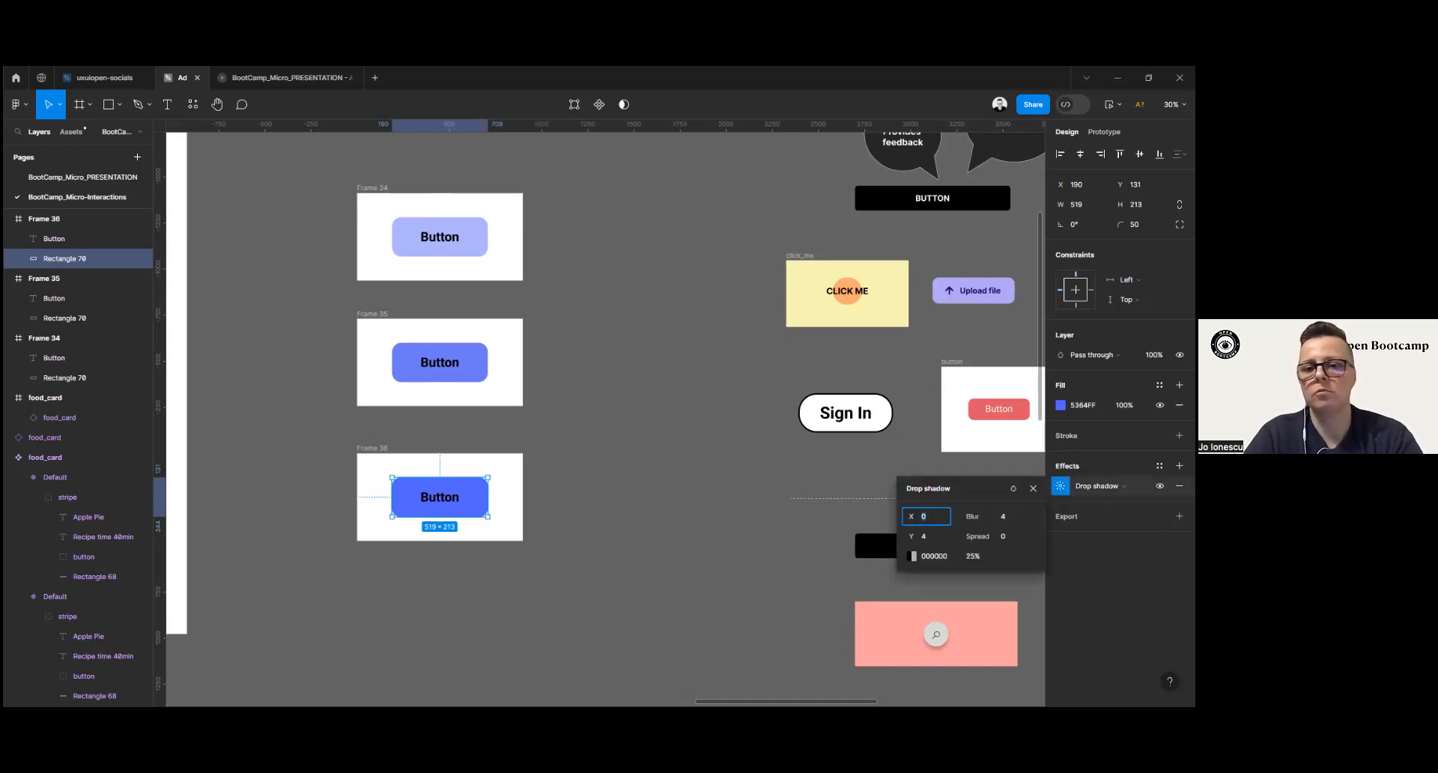
click(937, 540)
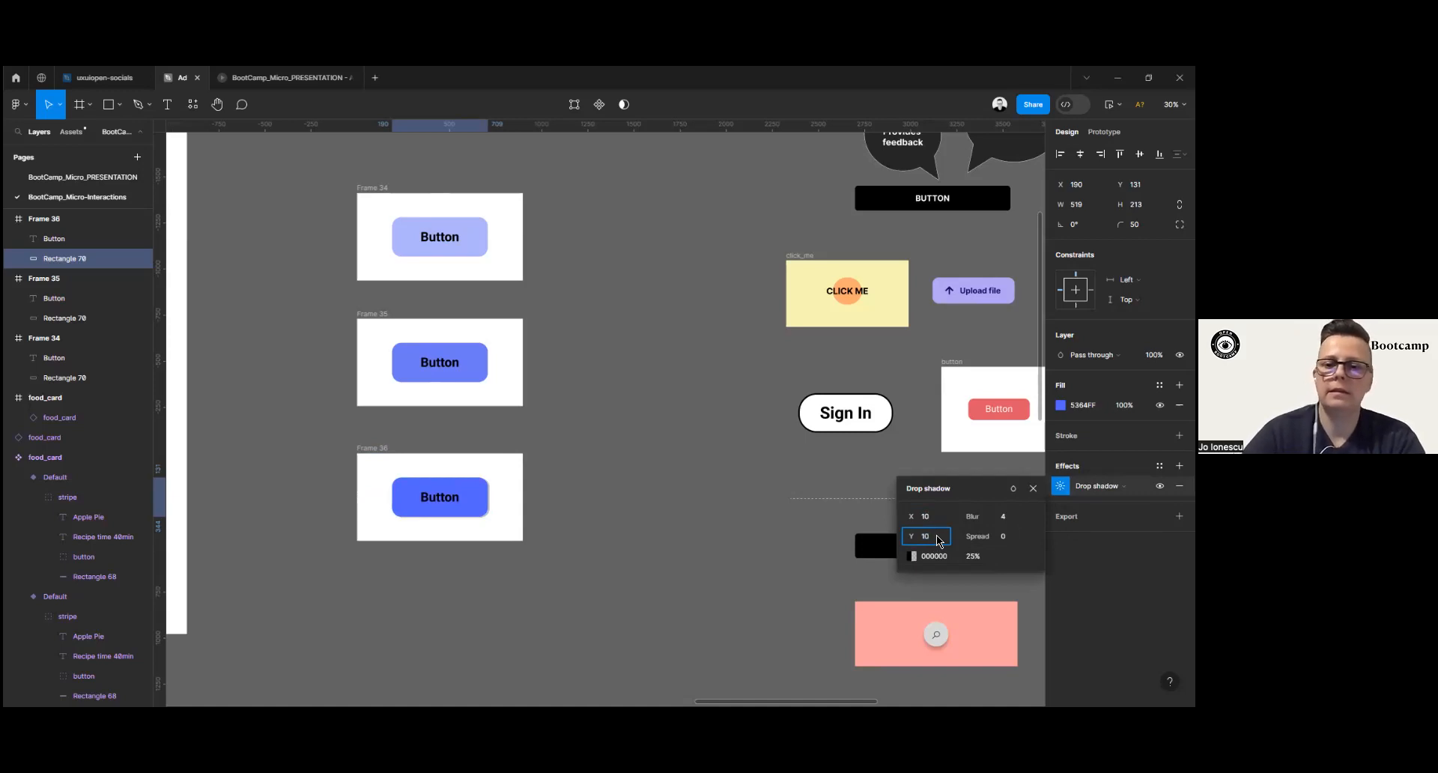
key(Return)
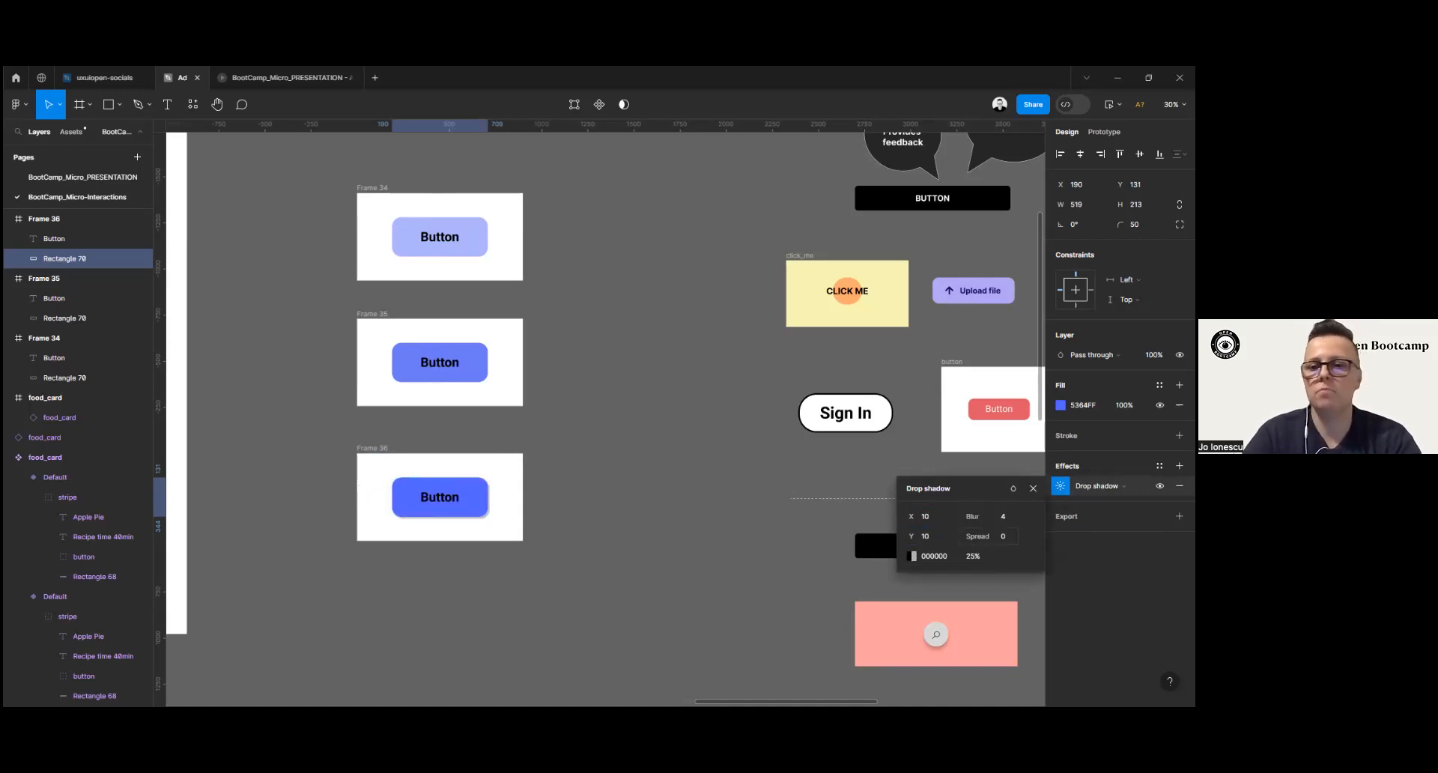
Step: Set the third button's drop shadow to X and Y offsets of 20 and a blur of 29
drag(974, 518, 987, 518)
click(910, 513)
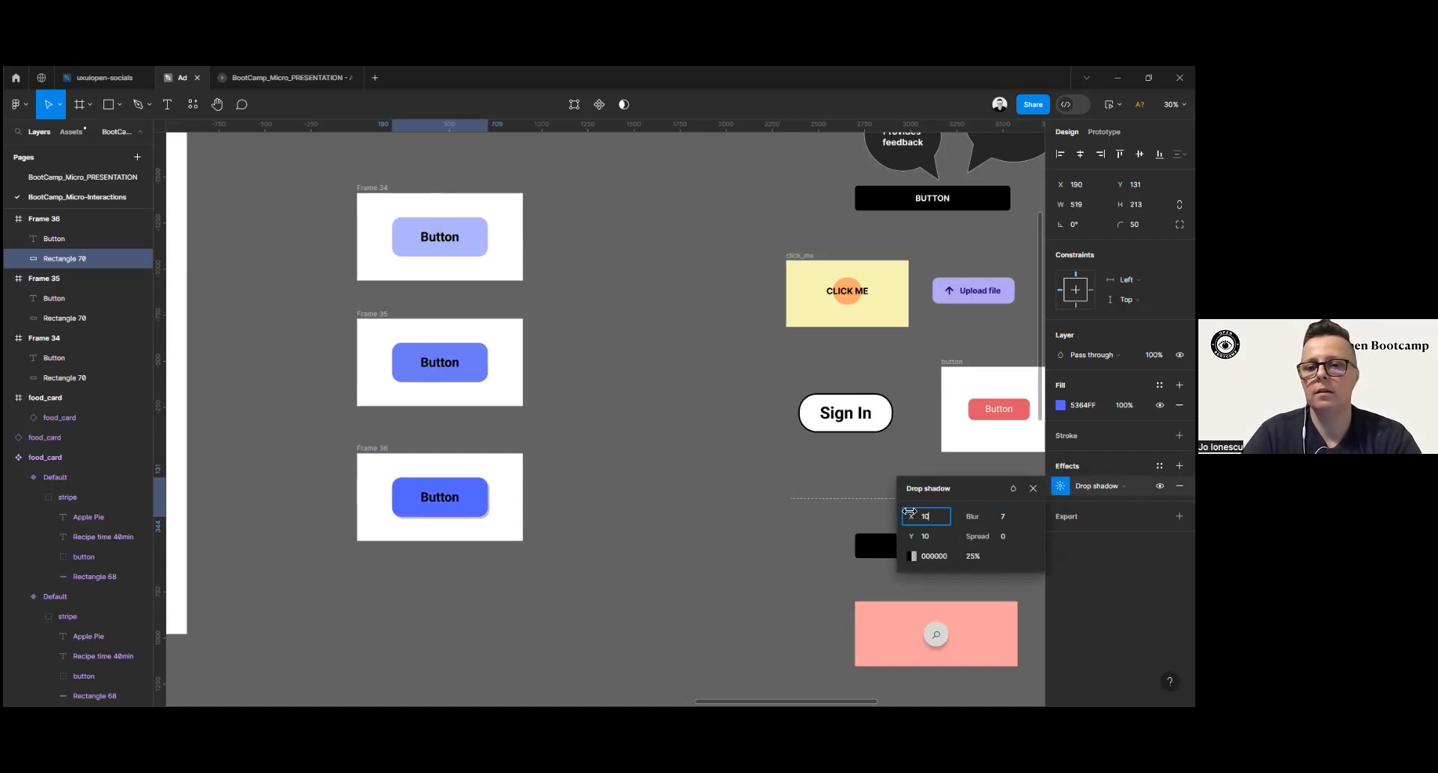
key(Tab)
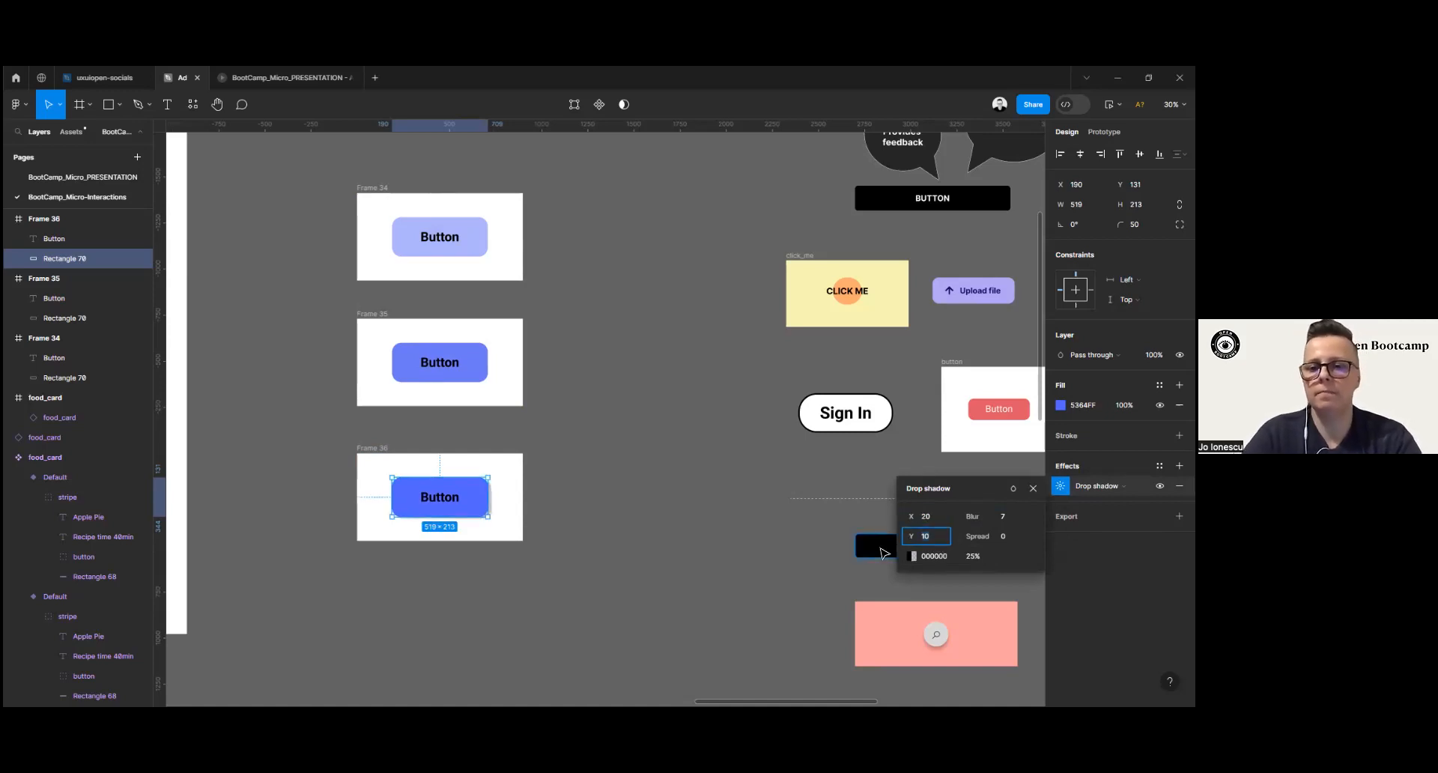
text(20)
key(Return)
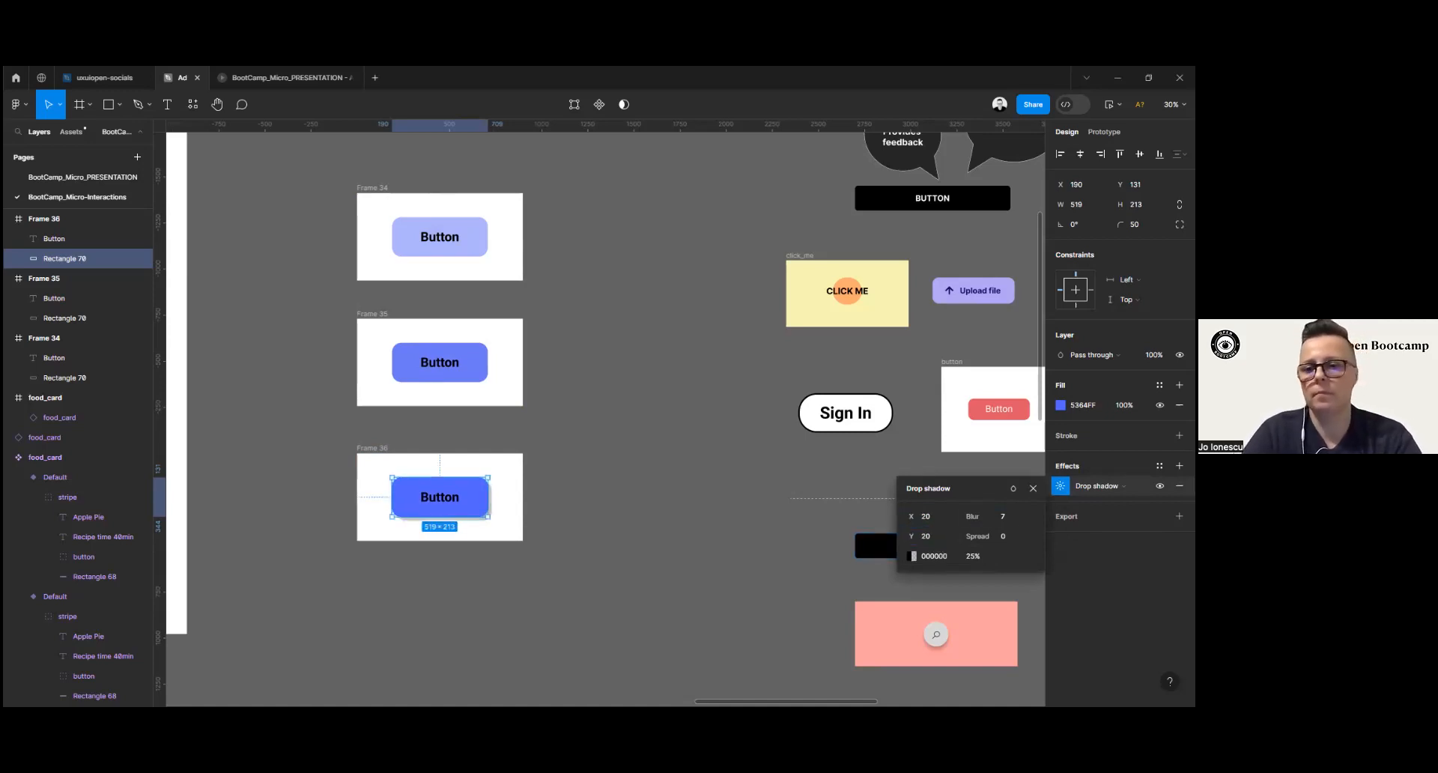
drag(974, 517, 48, 525)
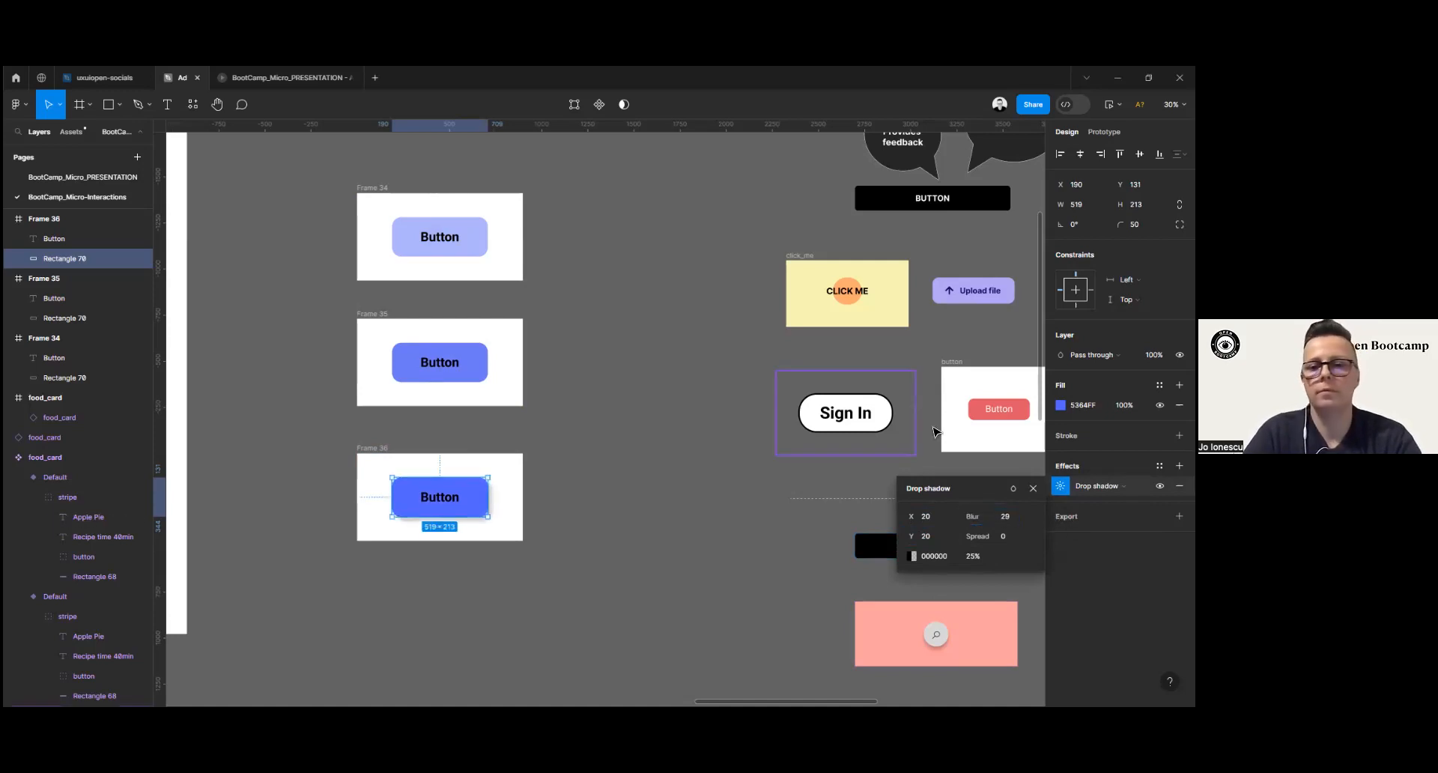
Step: Set the opacity of the third button's drop shadow to 40%
click(973, 555)
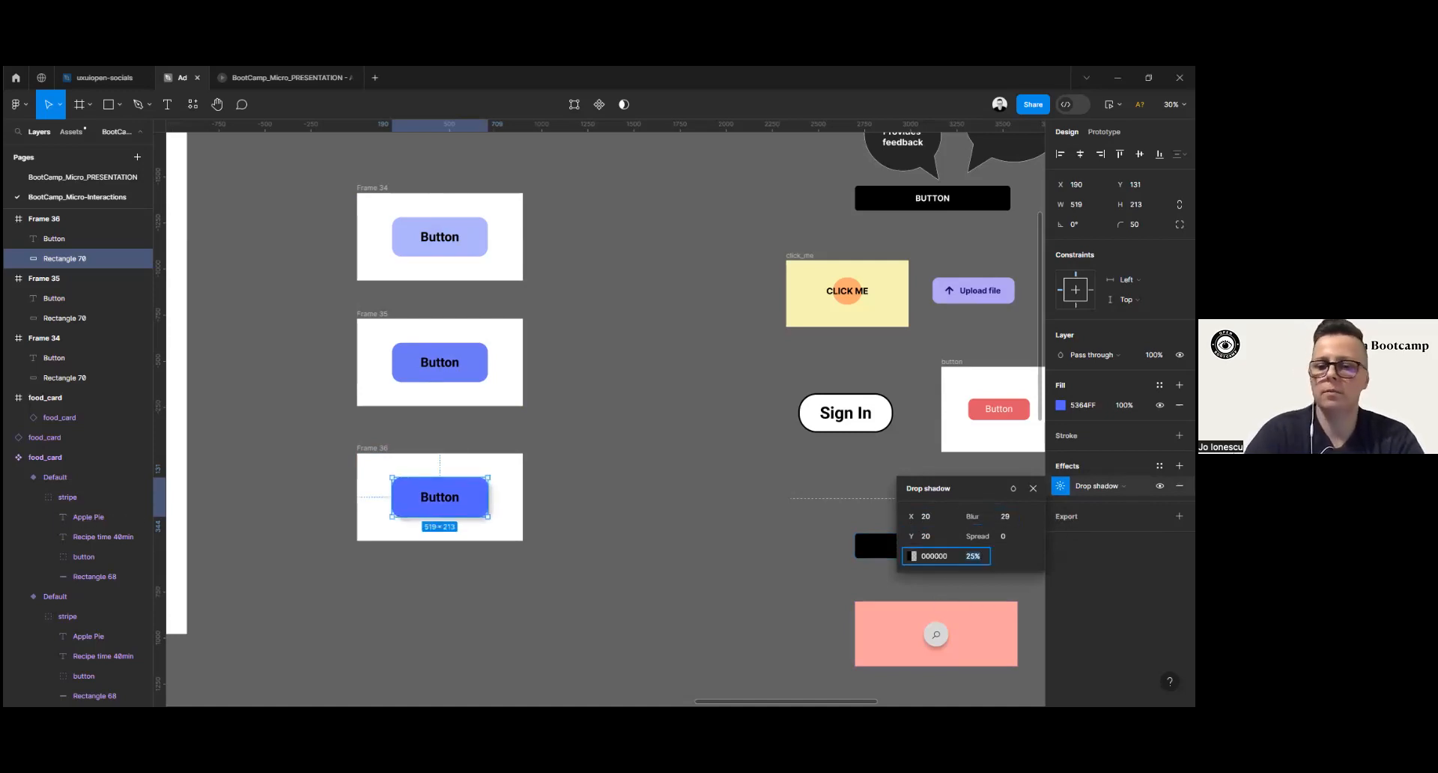
text(40)
key(Return)
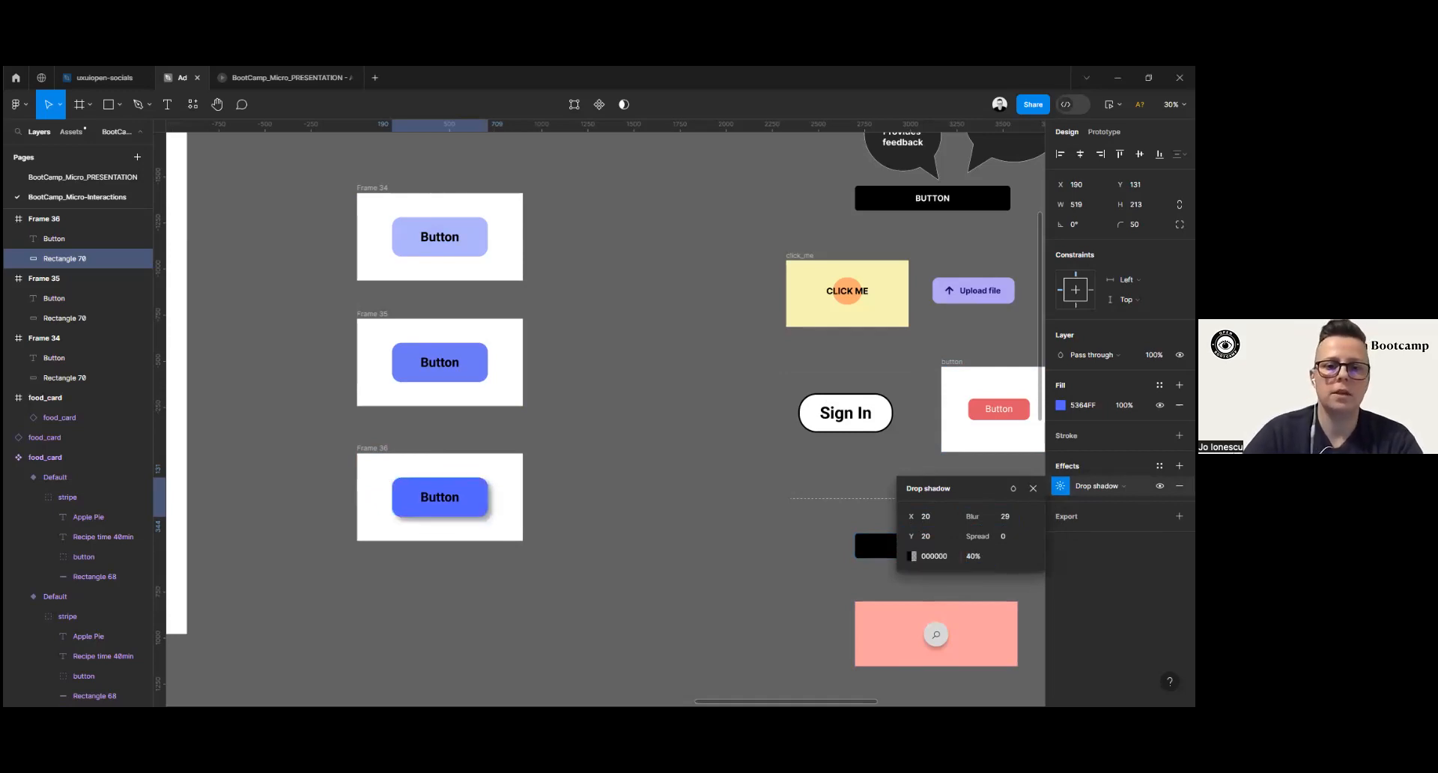
click(715, 319)
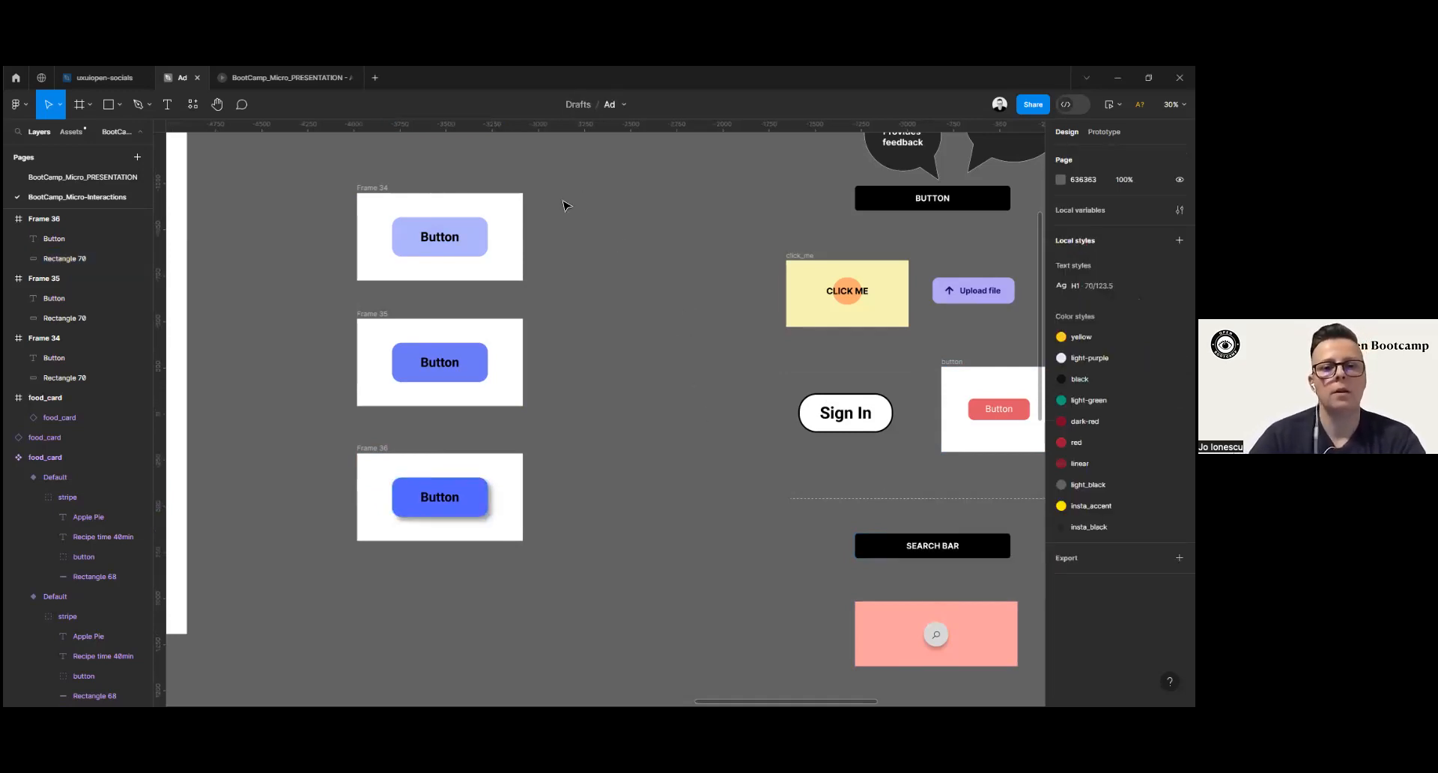
Step: Combine the three button frames into a single component set with three variants
drag(330, 160, 517, 530)
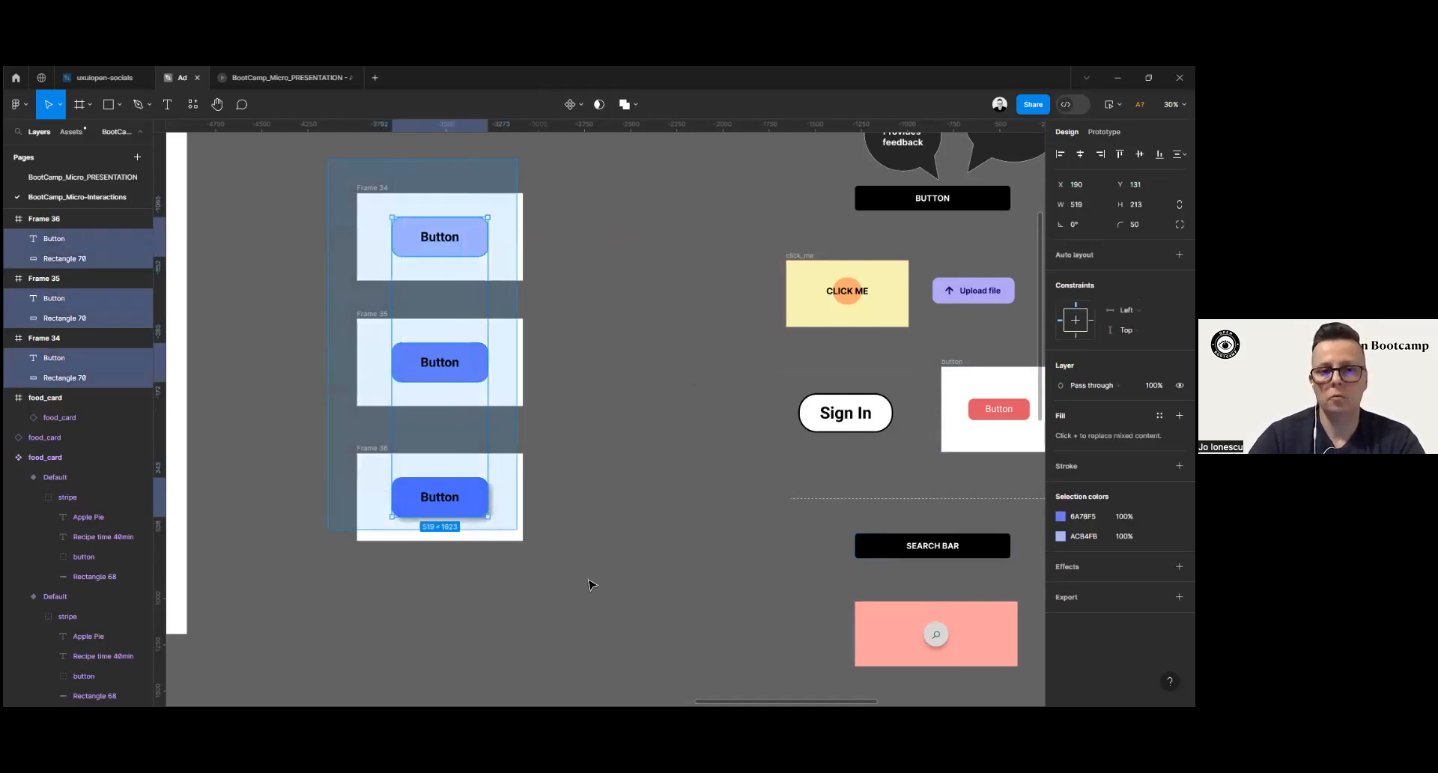
key(shift+Return)
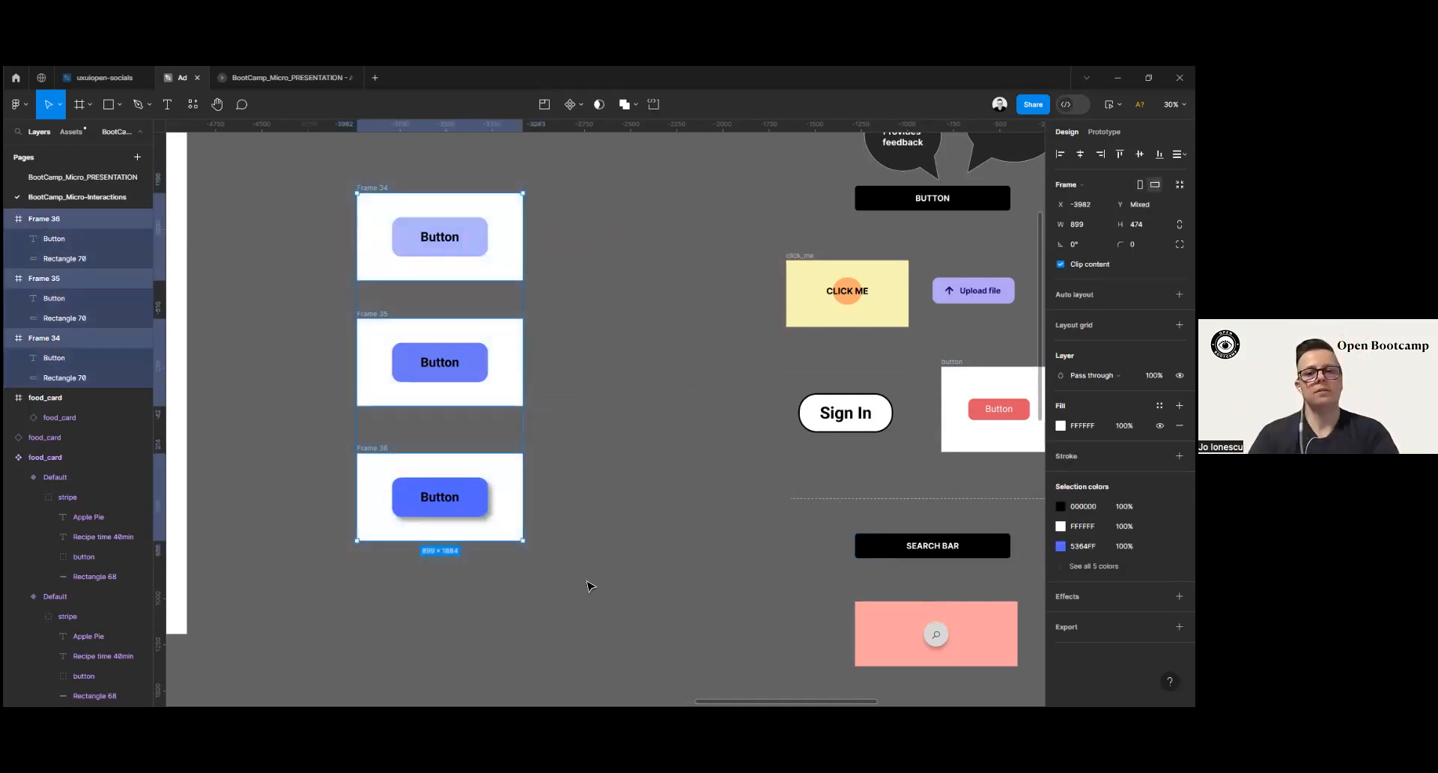
click(572, 104)
click(586, 165)
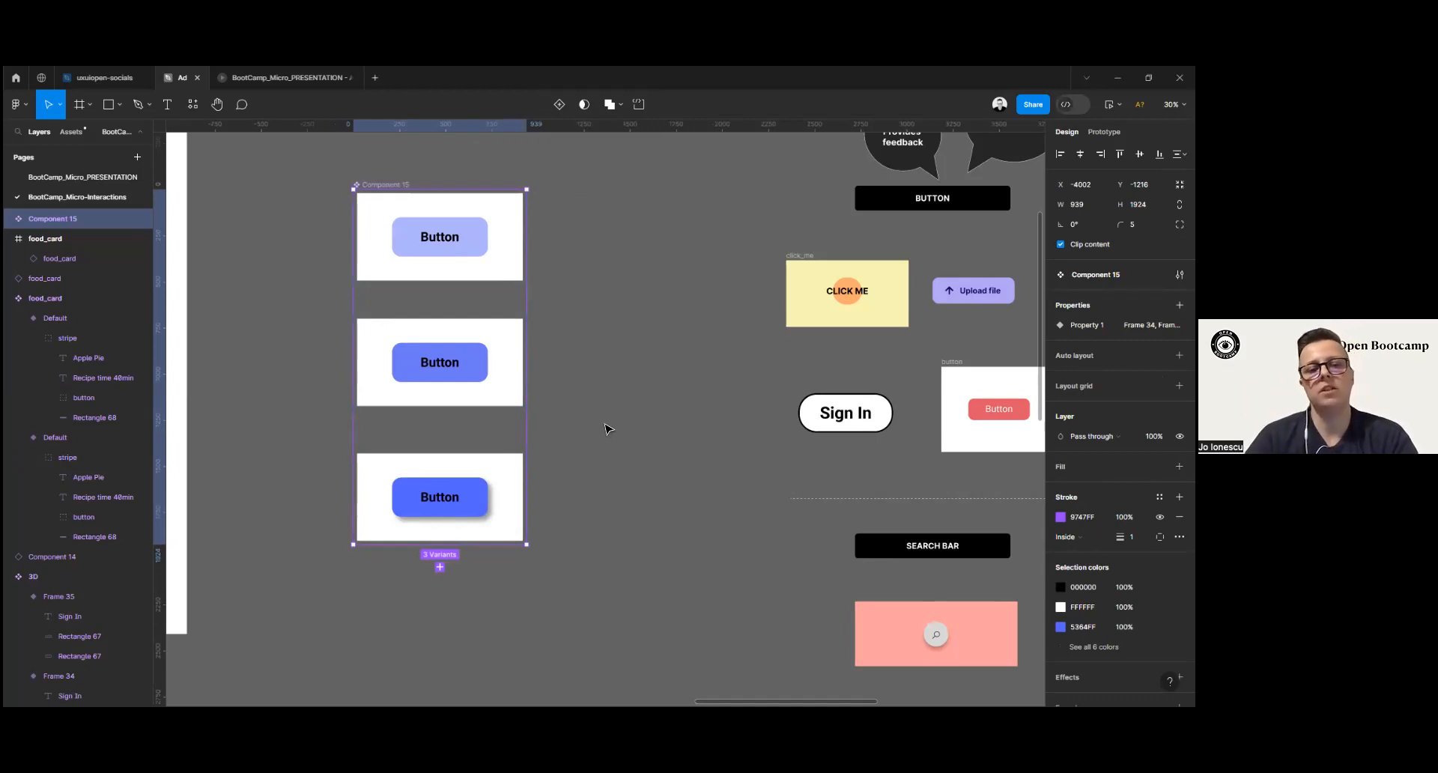
Step: Add a prototype interaction from the first button variant to the second, triggered while hovering
click(484, 272)
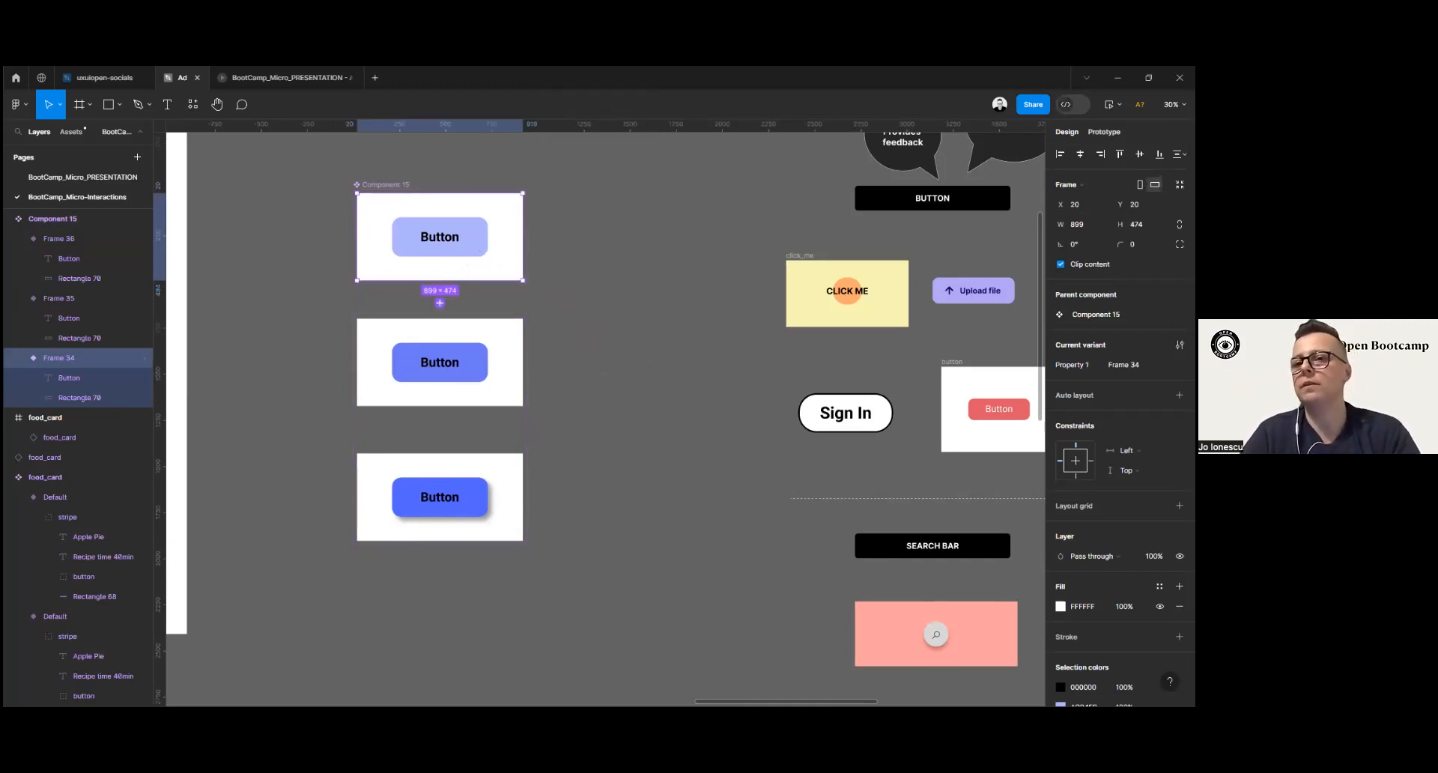
click(1104, 131)
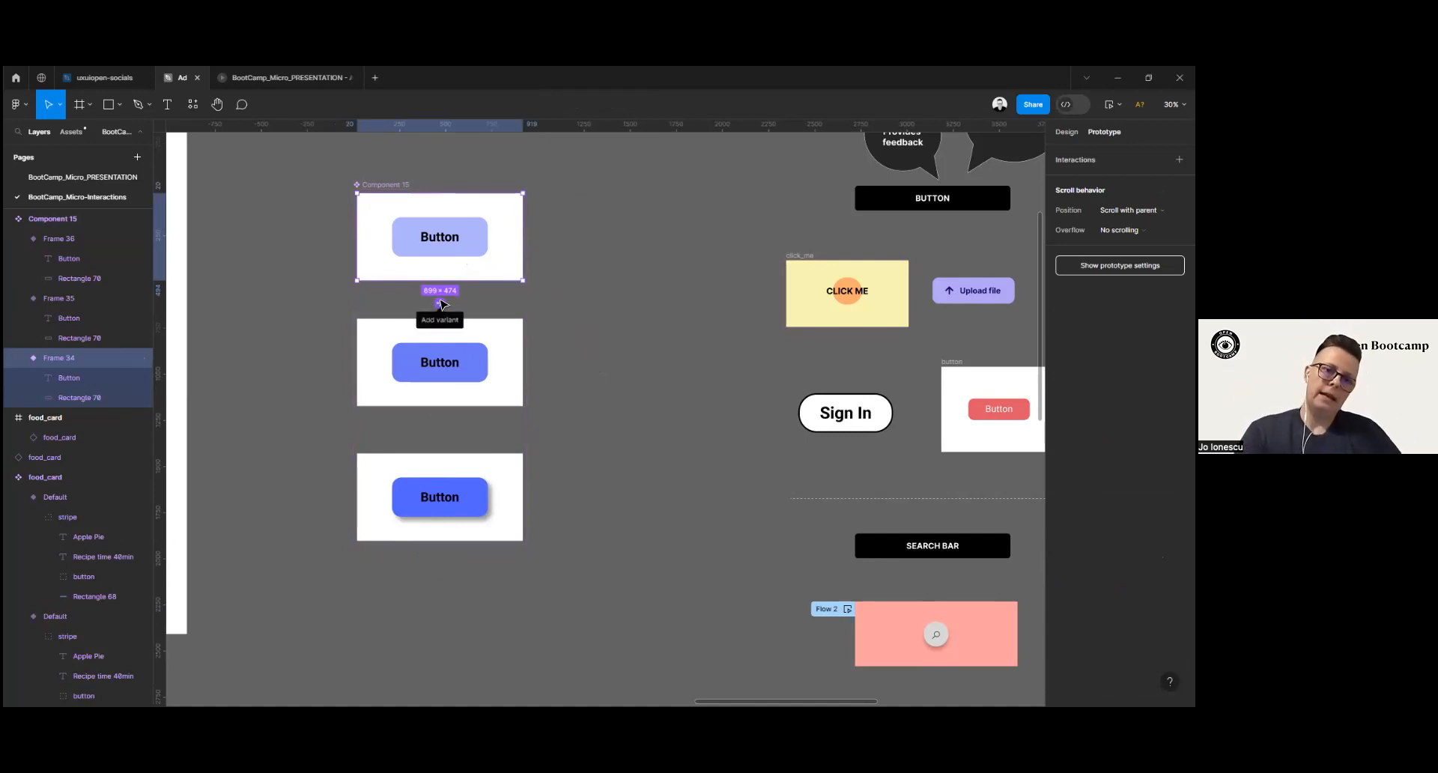
drag(441, 282, 445, 352)
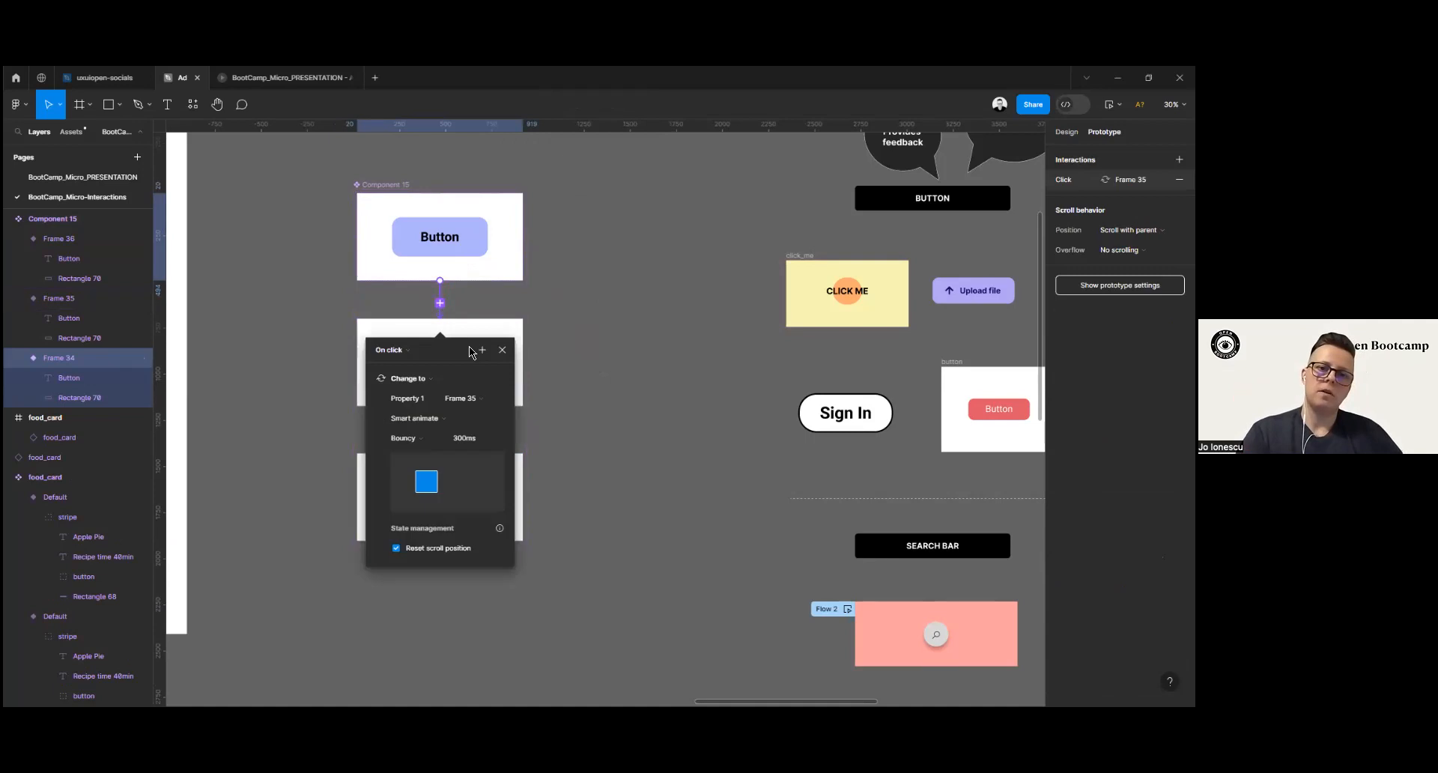
click(408, 349)
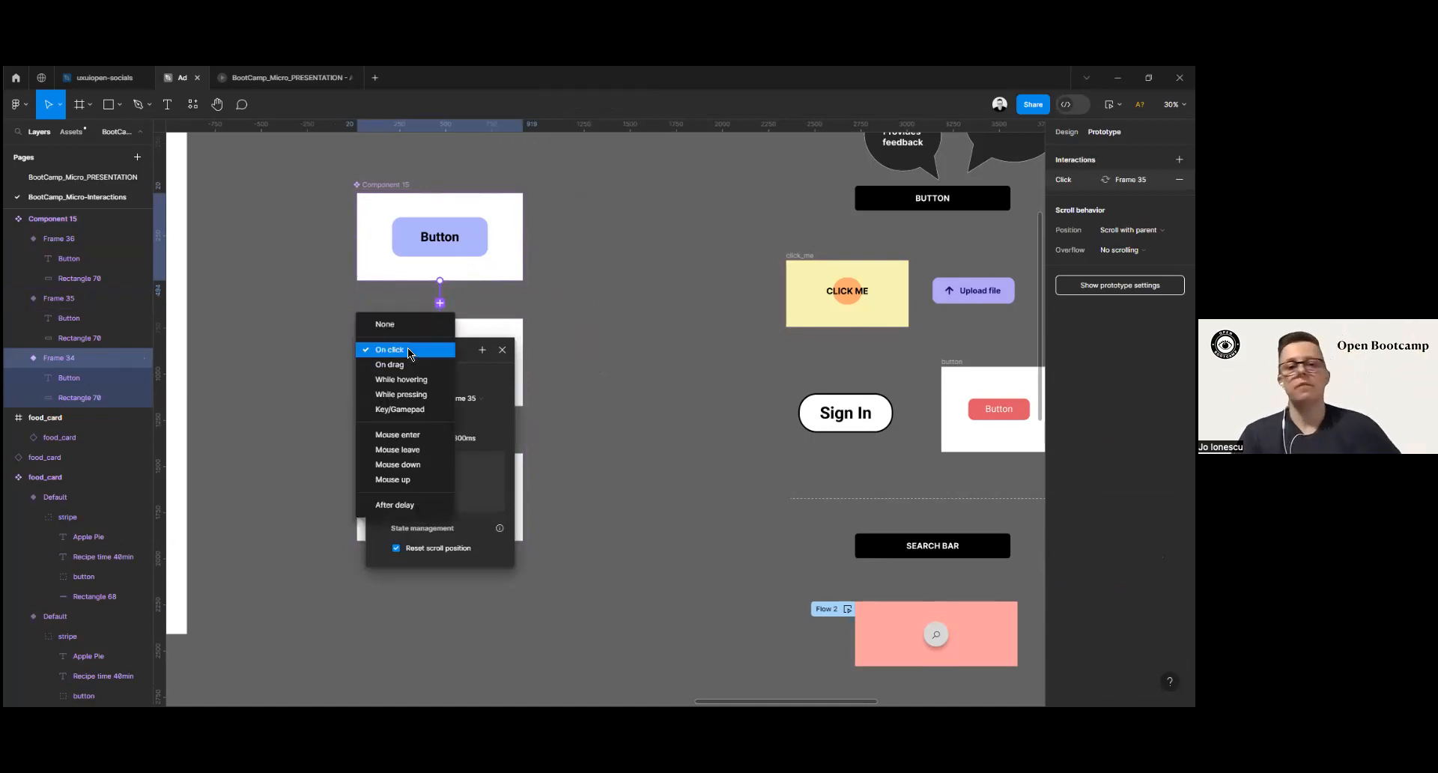
click(402, 379)
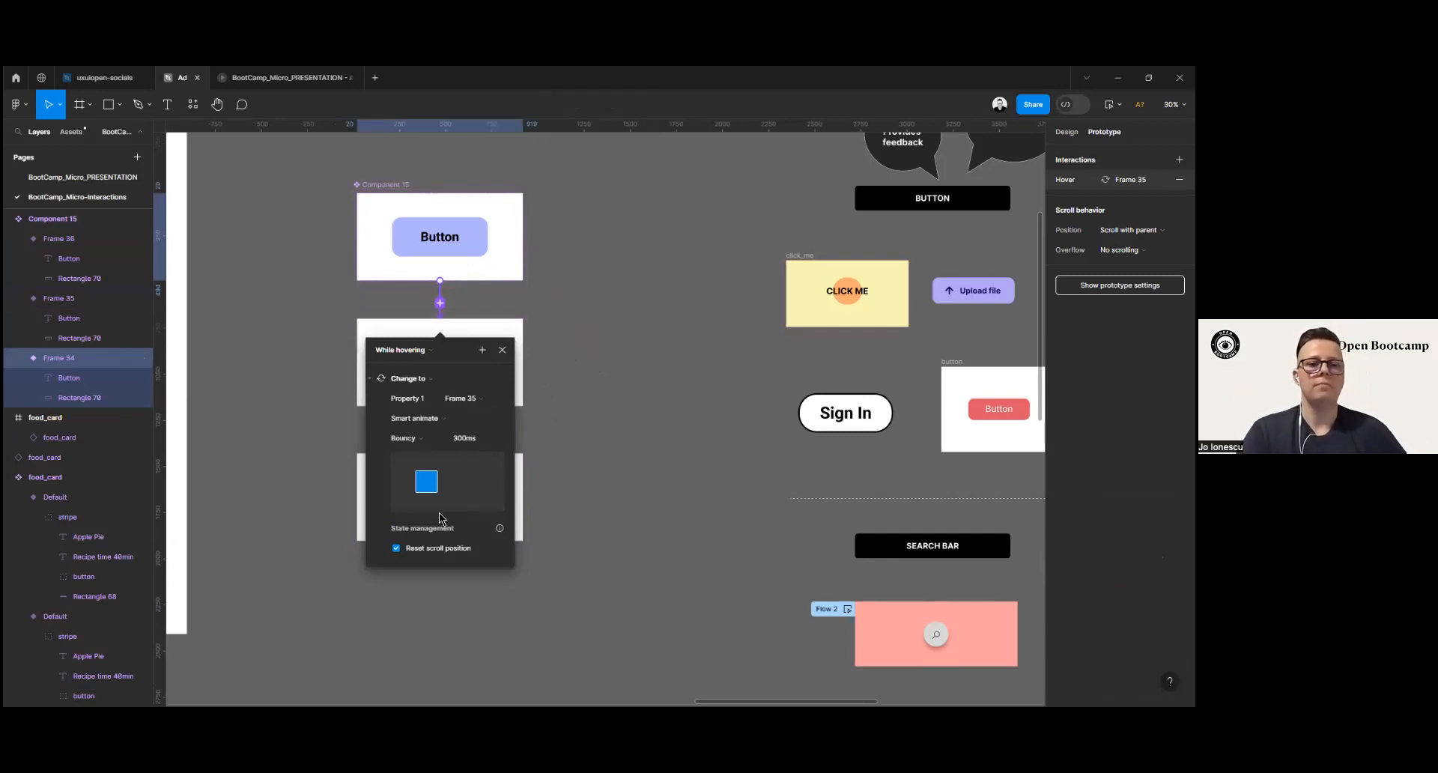
Step: Set the hover interaction's animation to Ease out with a duration of 800 ms
click(425, 445)
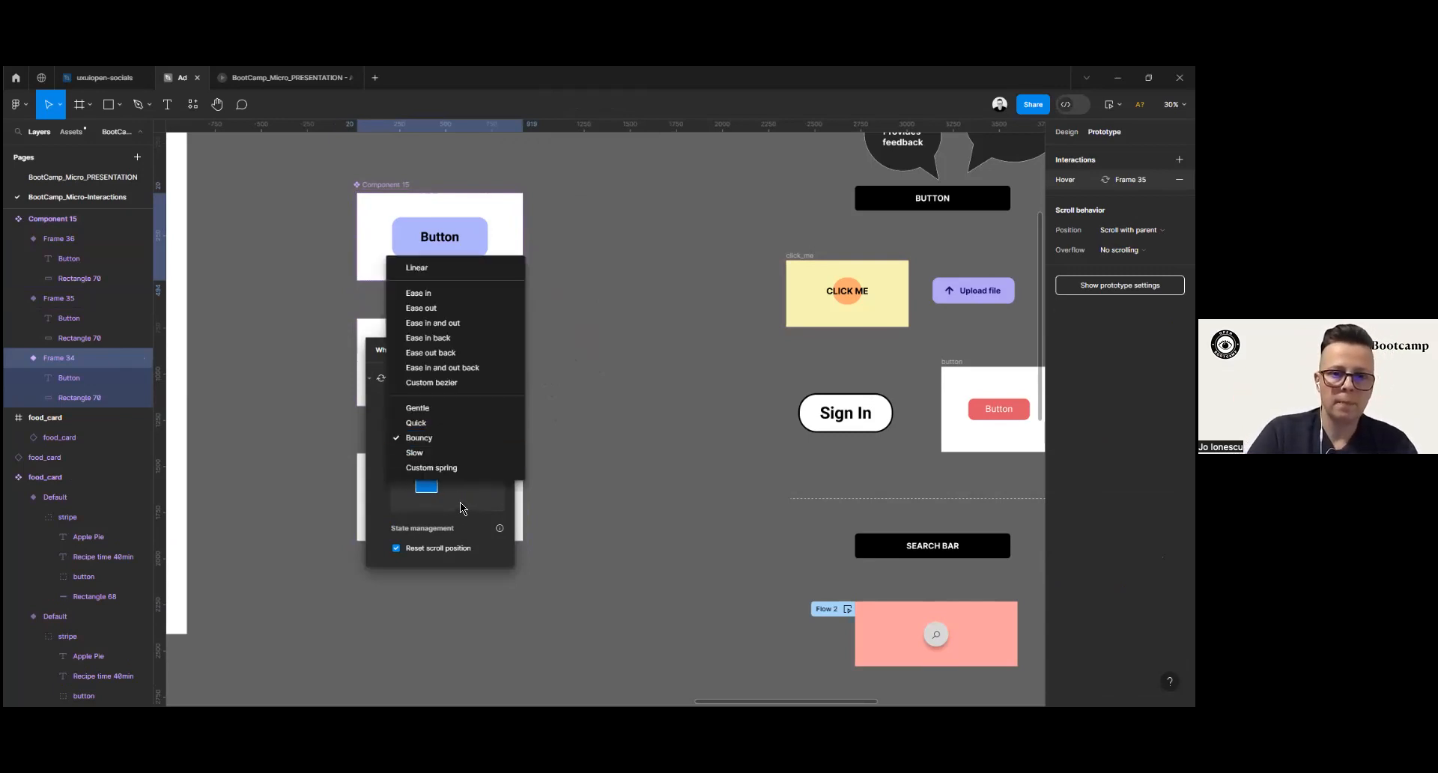
click(458, 307)
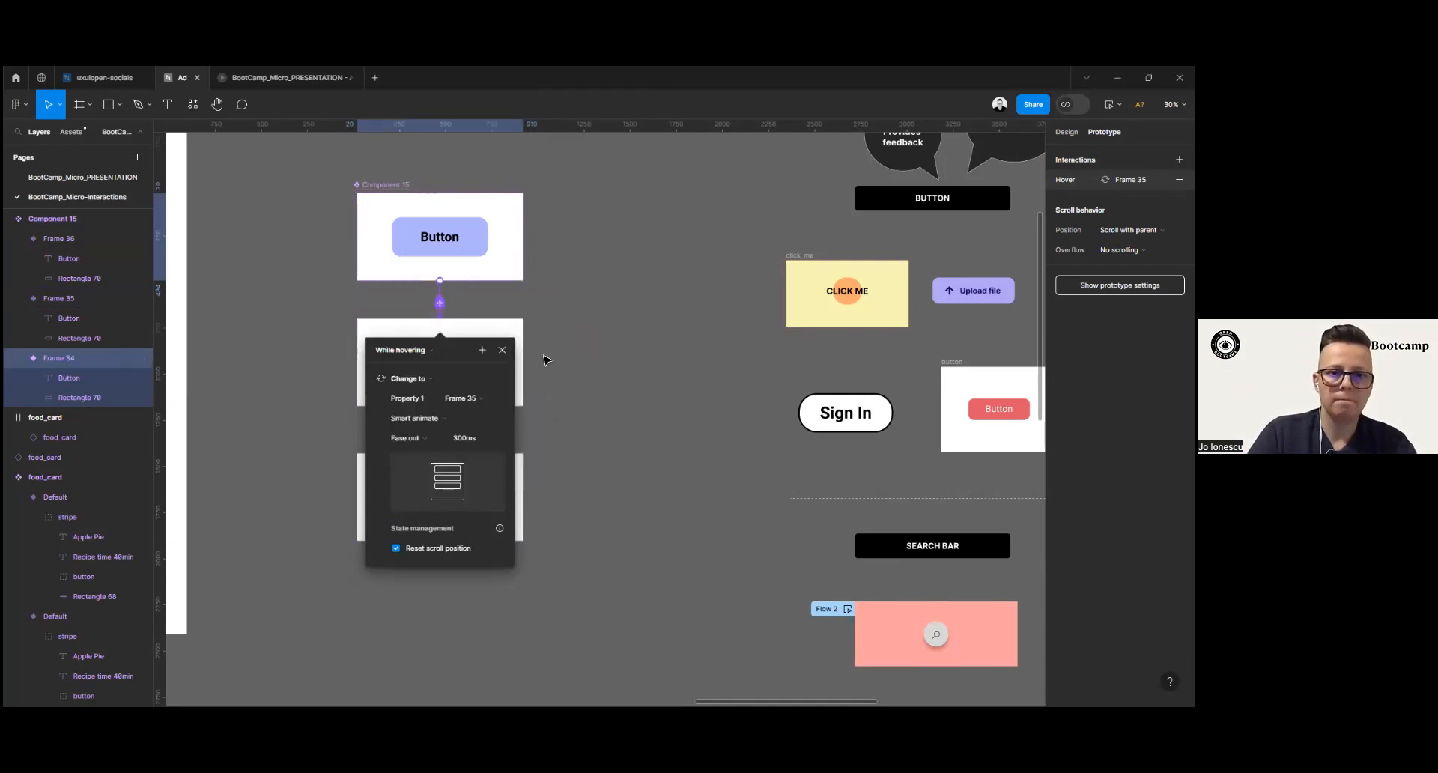
click(483, 443)
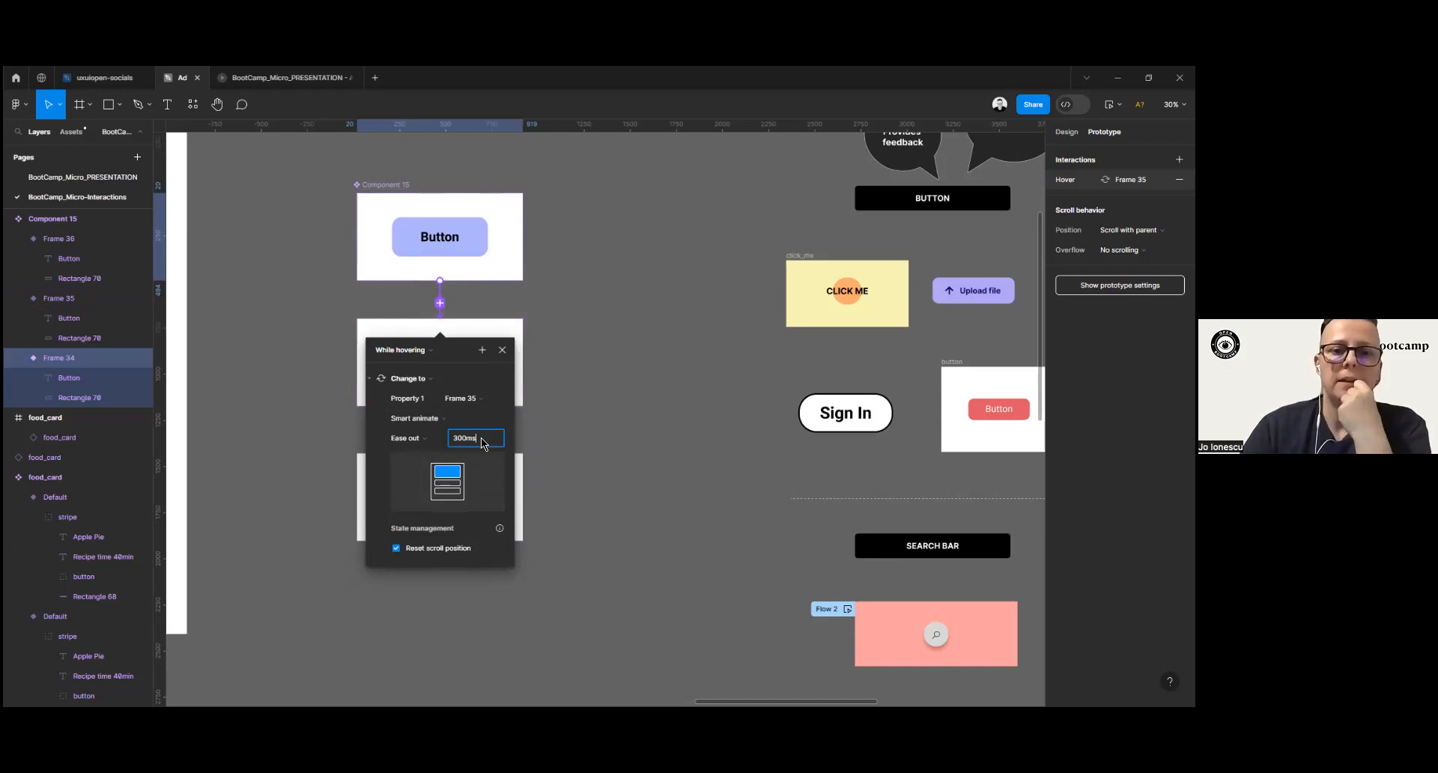
text(800)
key(Return)
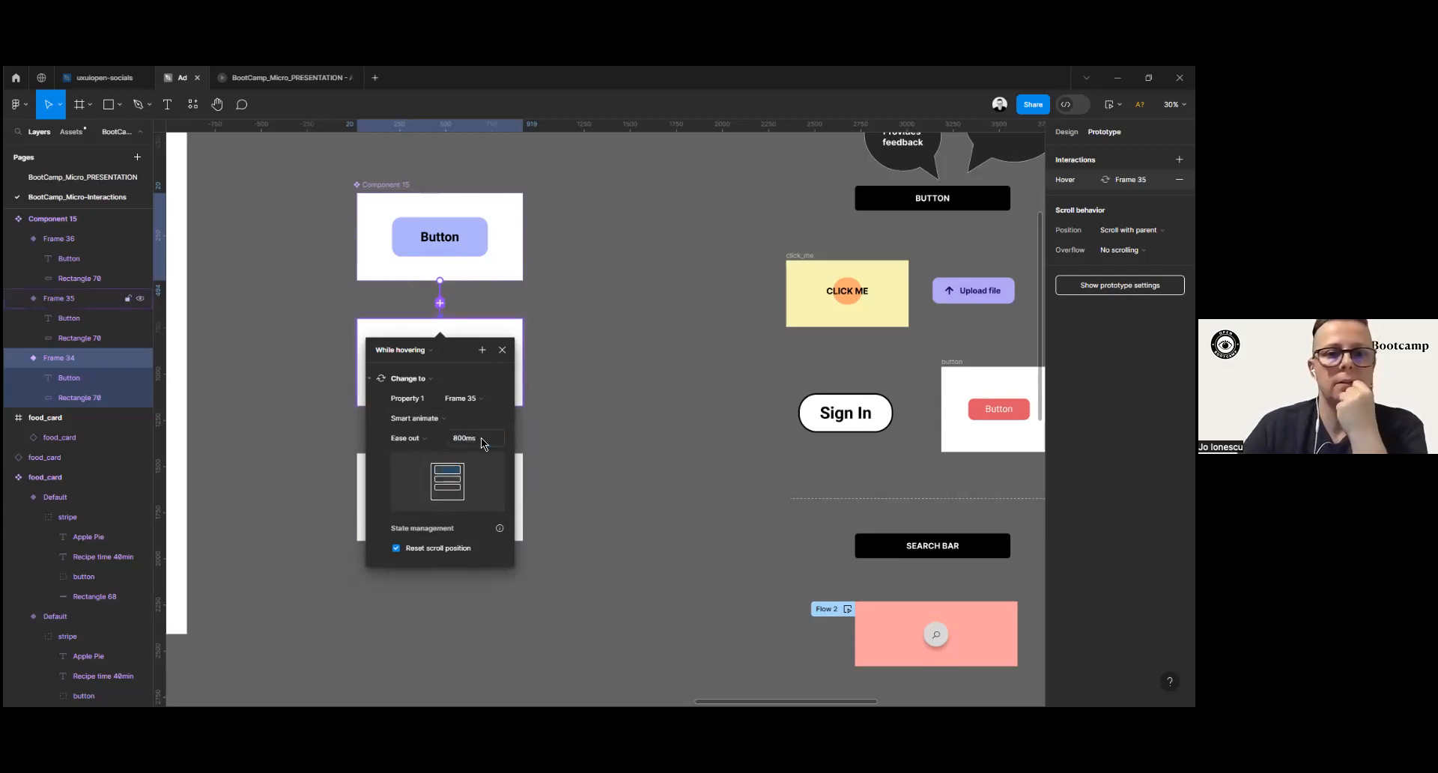
click(500, 349)
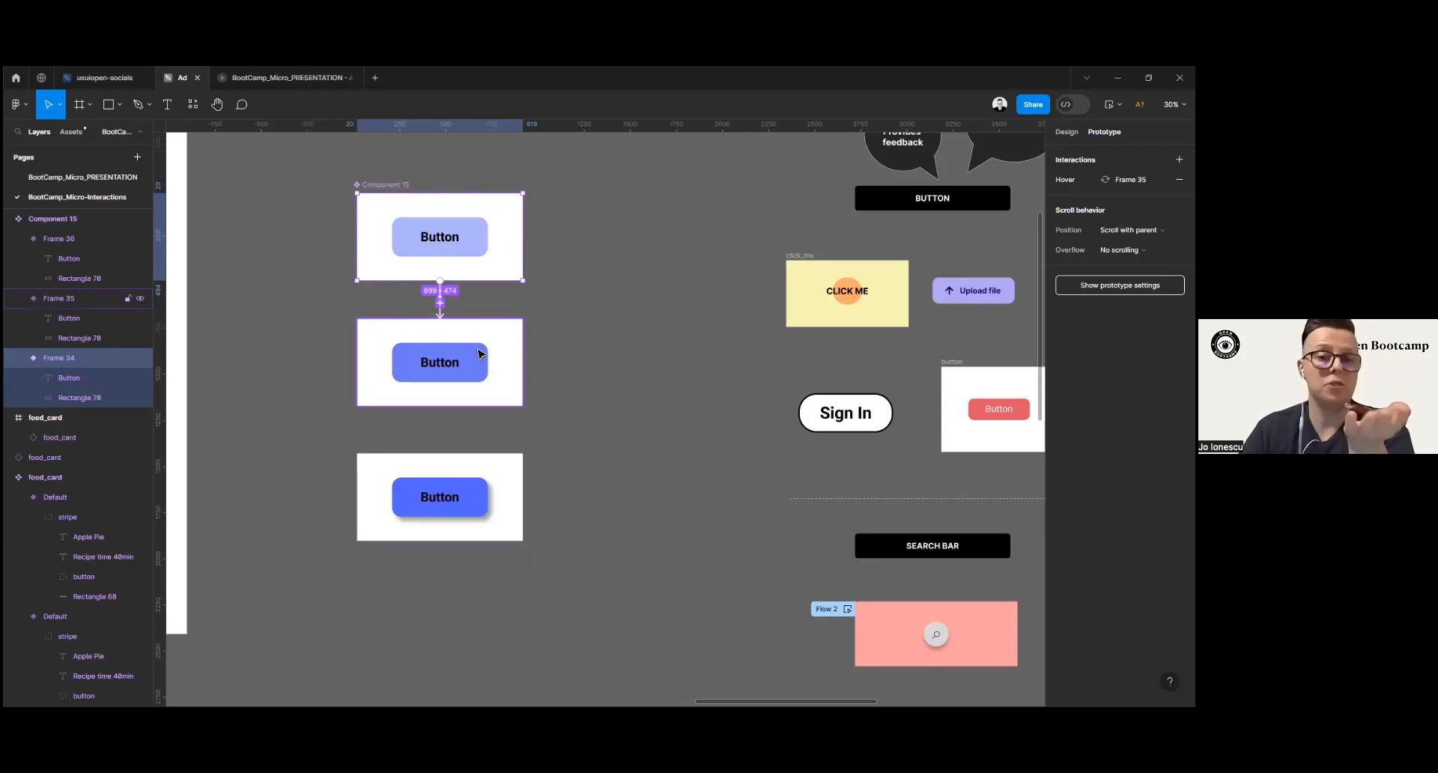
Step: Add an on-click interaction from the second button variant to the third, using Smart animate, Ease out and 800 ms
click(447, 400)
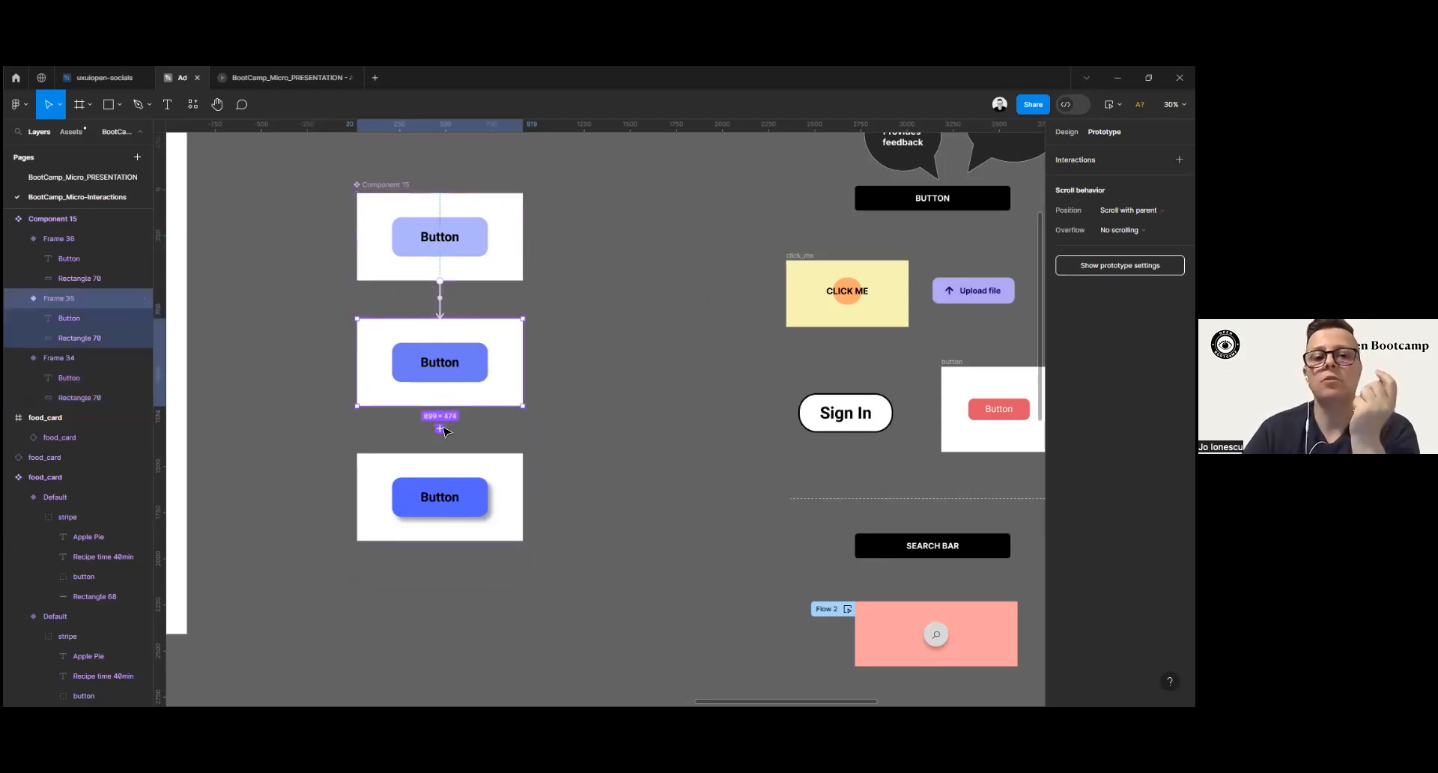
drag(444, 512, 445, 513)
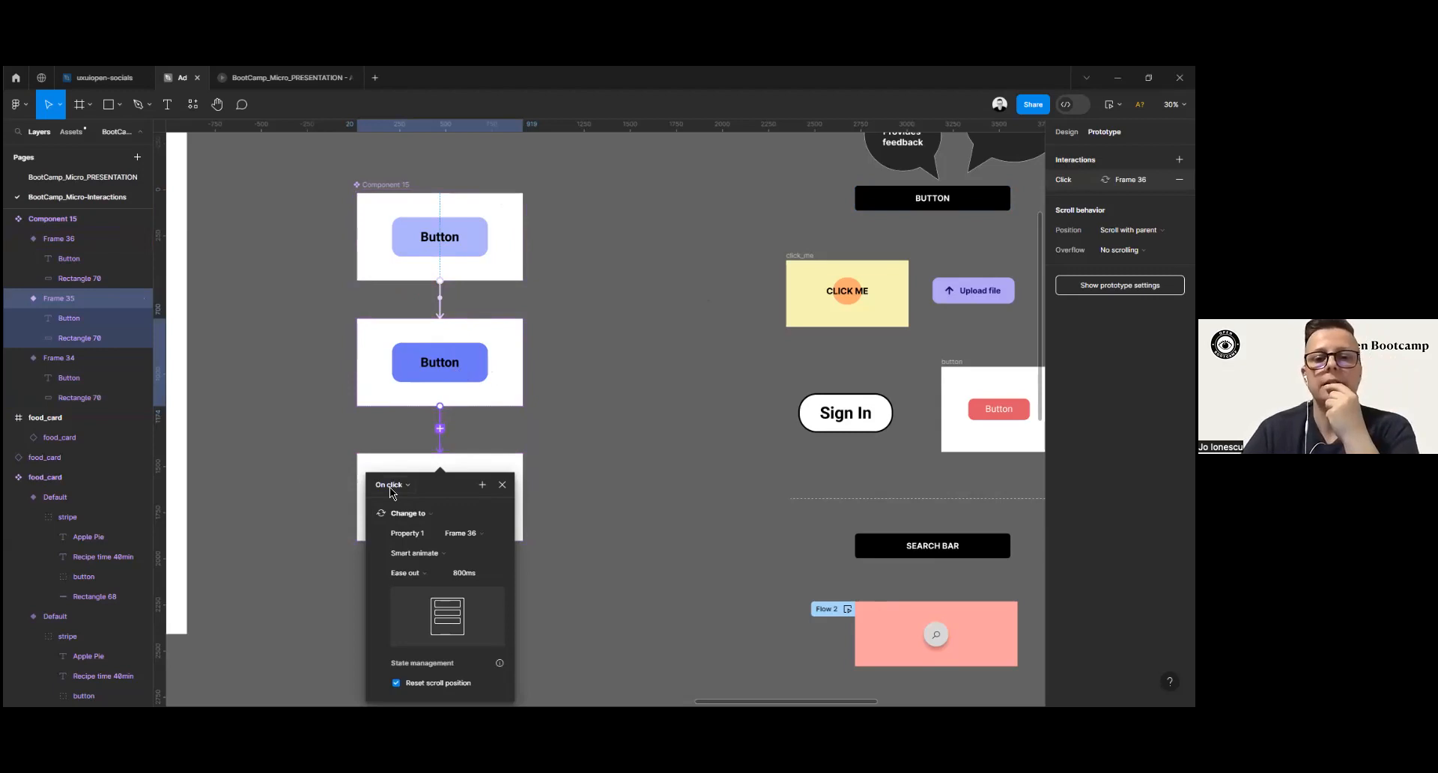
click(502, 485)
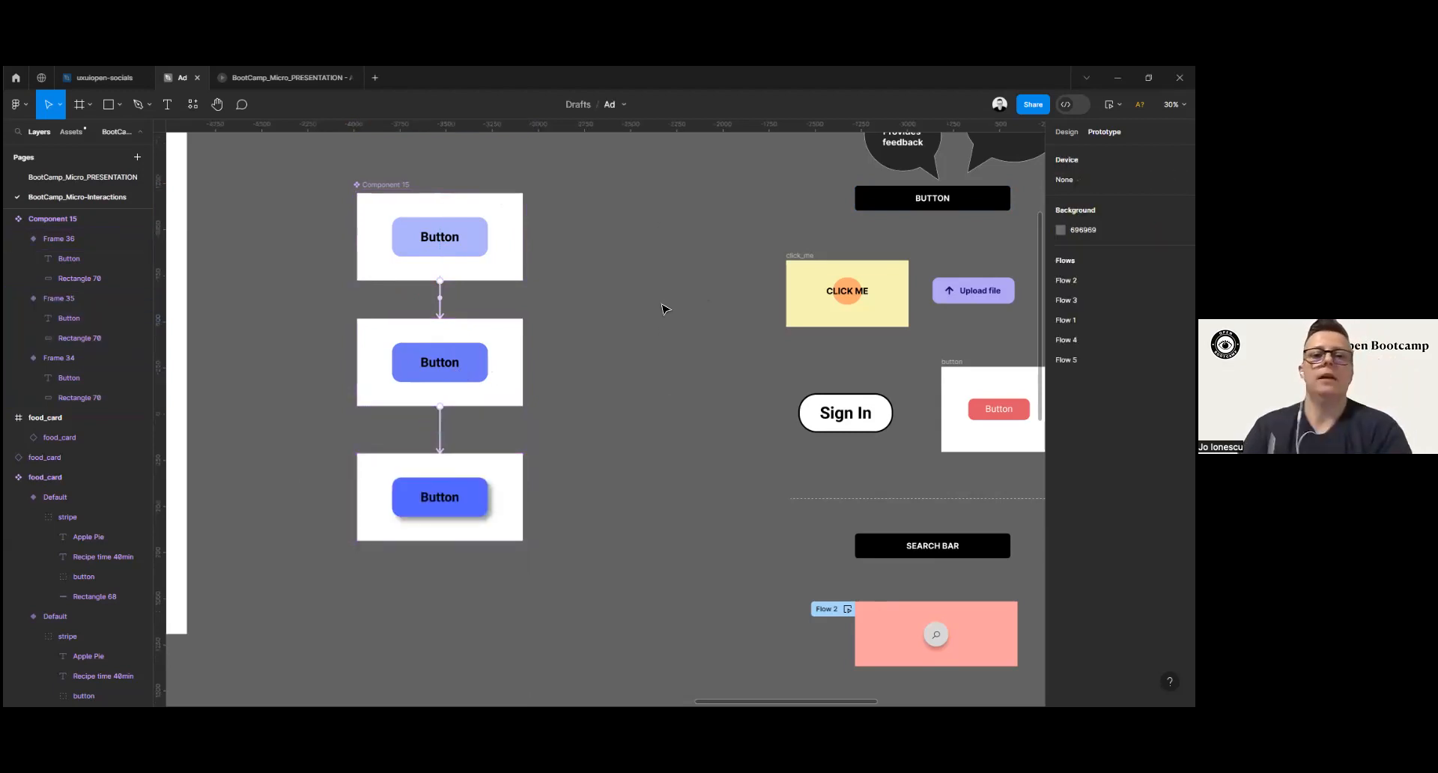
Step: Move the resources frame and the button component set farther left to free up canvas space
scroll(664, 309, down, 5)
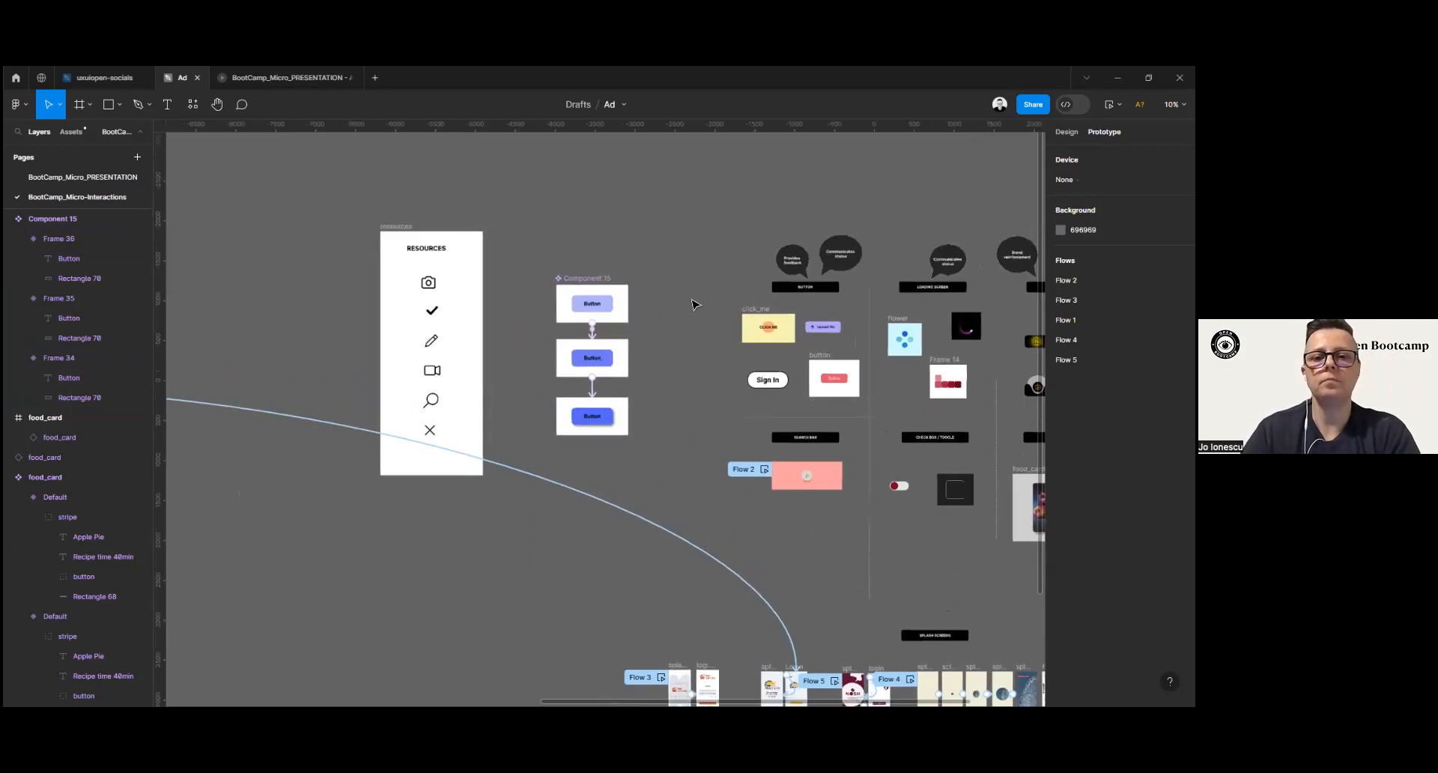
scroll(695, 304, up, 3)
drag(487, 313, 680, 603)
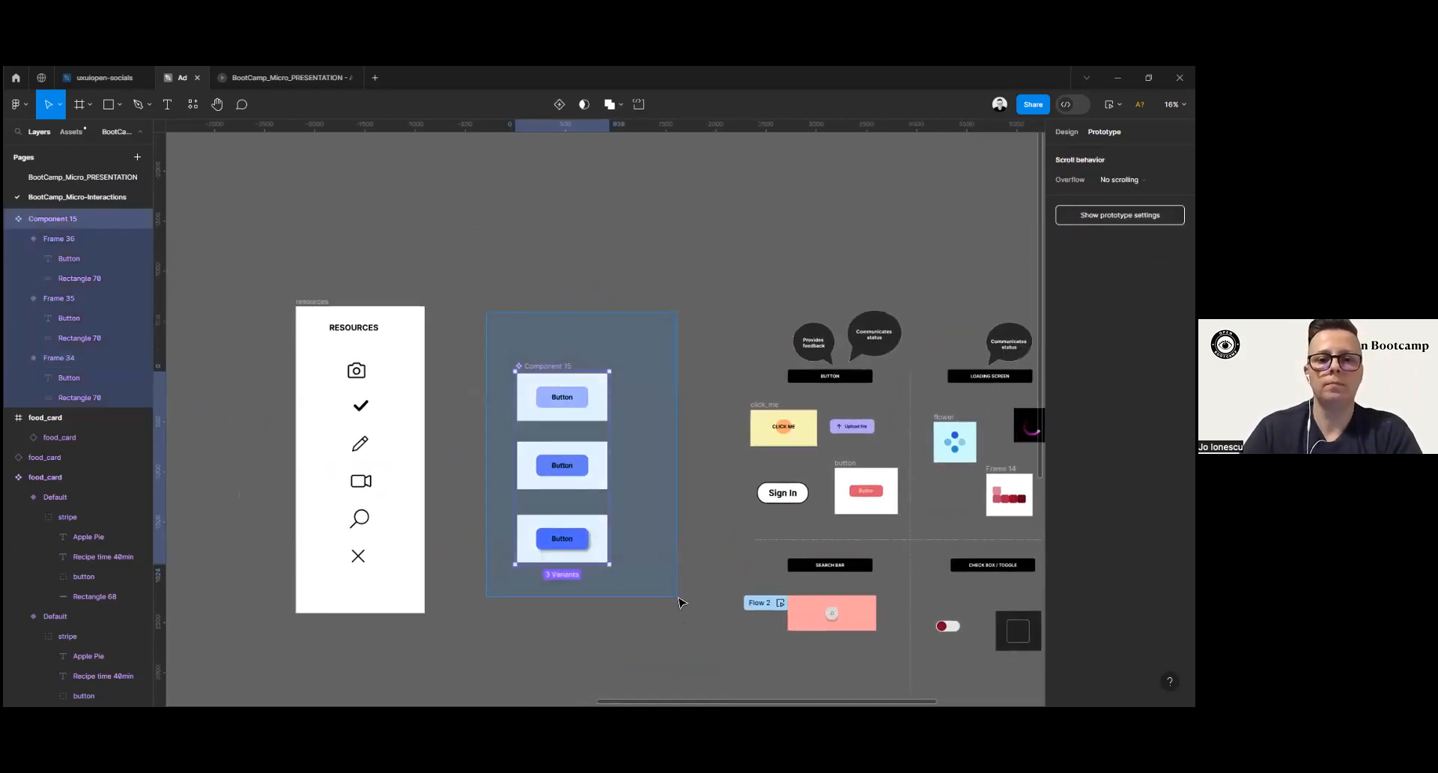
drag(309, 300, 193, 274)
drag(473, 292, 656, 600)
drag(561, 397, 409, 260)
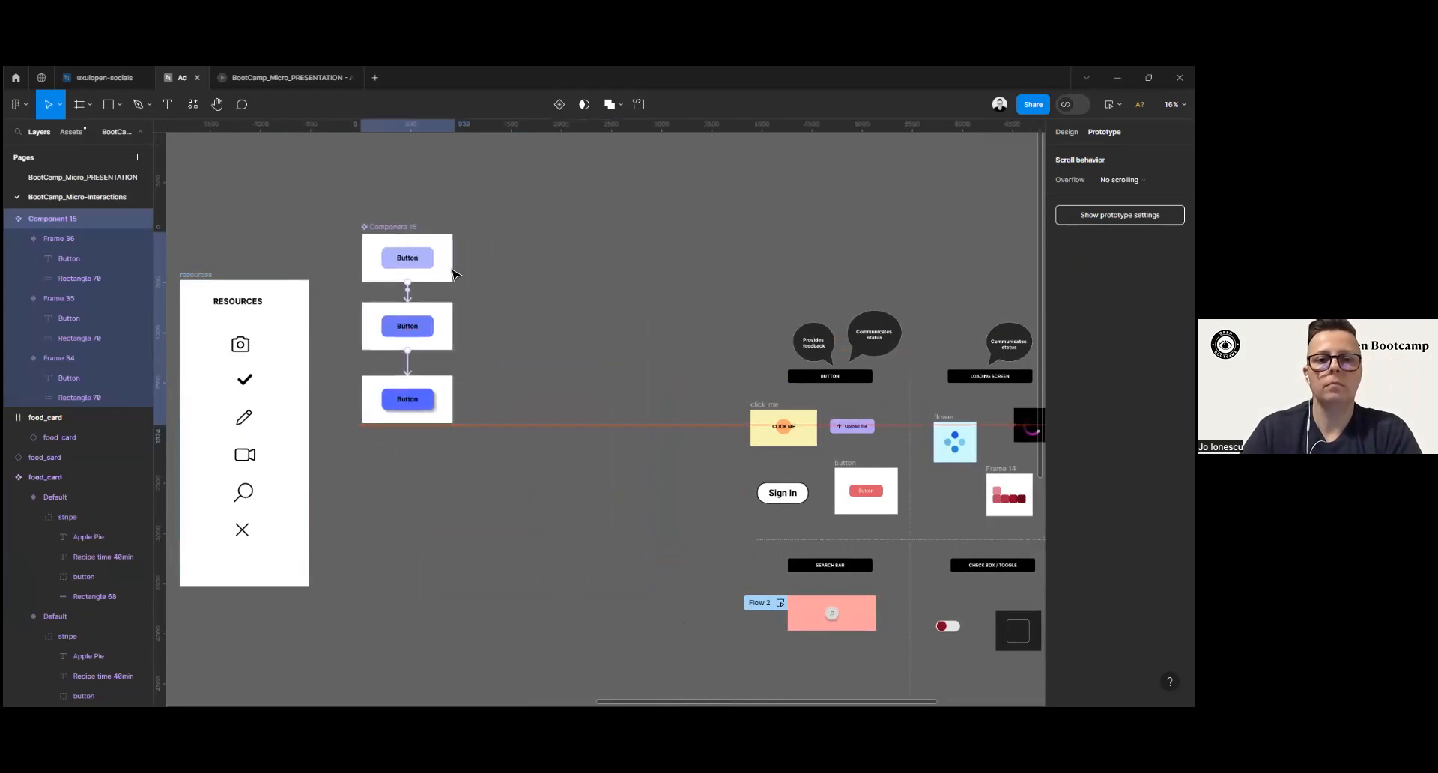
click(578, 458)
Step: Place a copy of the first button variant beside the component set and preview its hover and click interactions
click(434, 273)
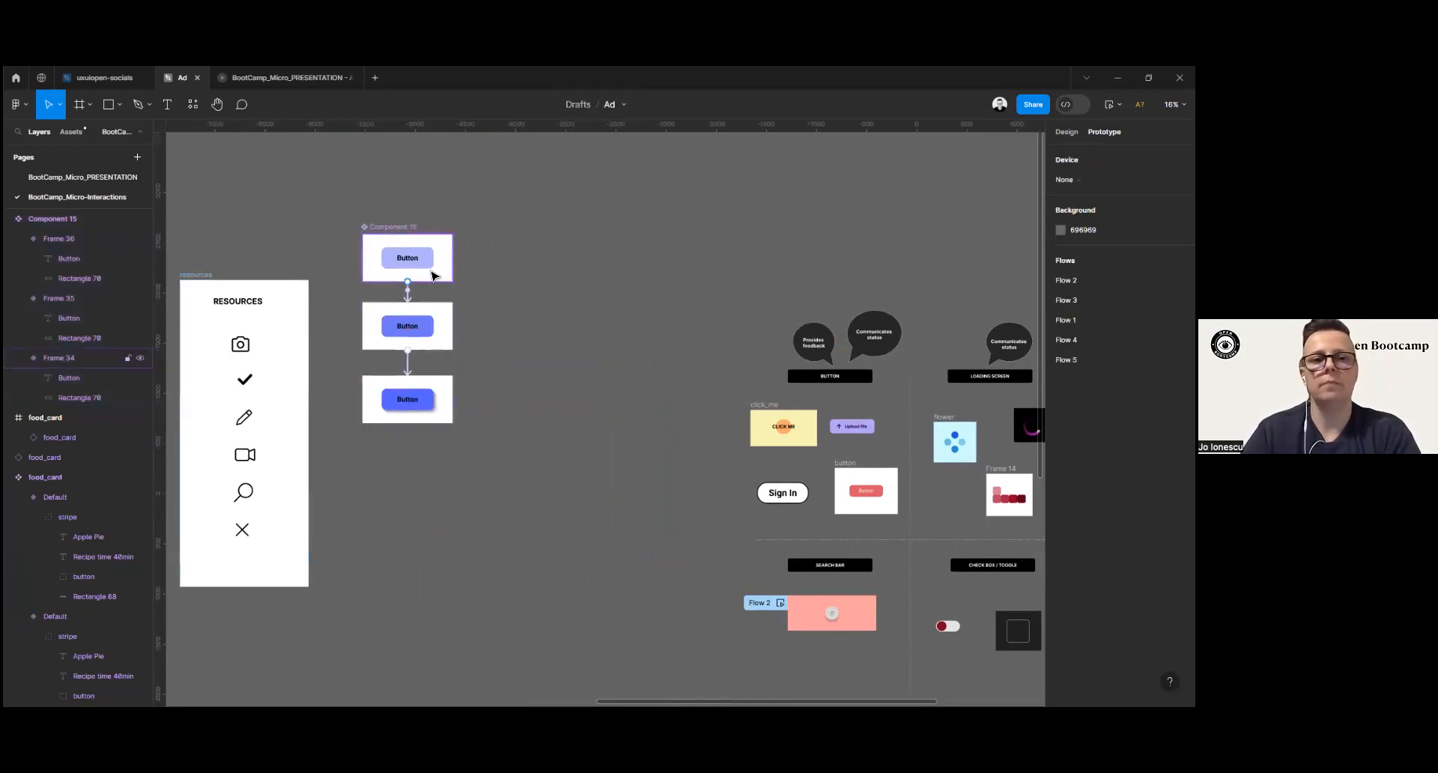
drag(434, 274, 590, 254)
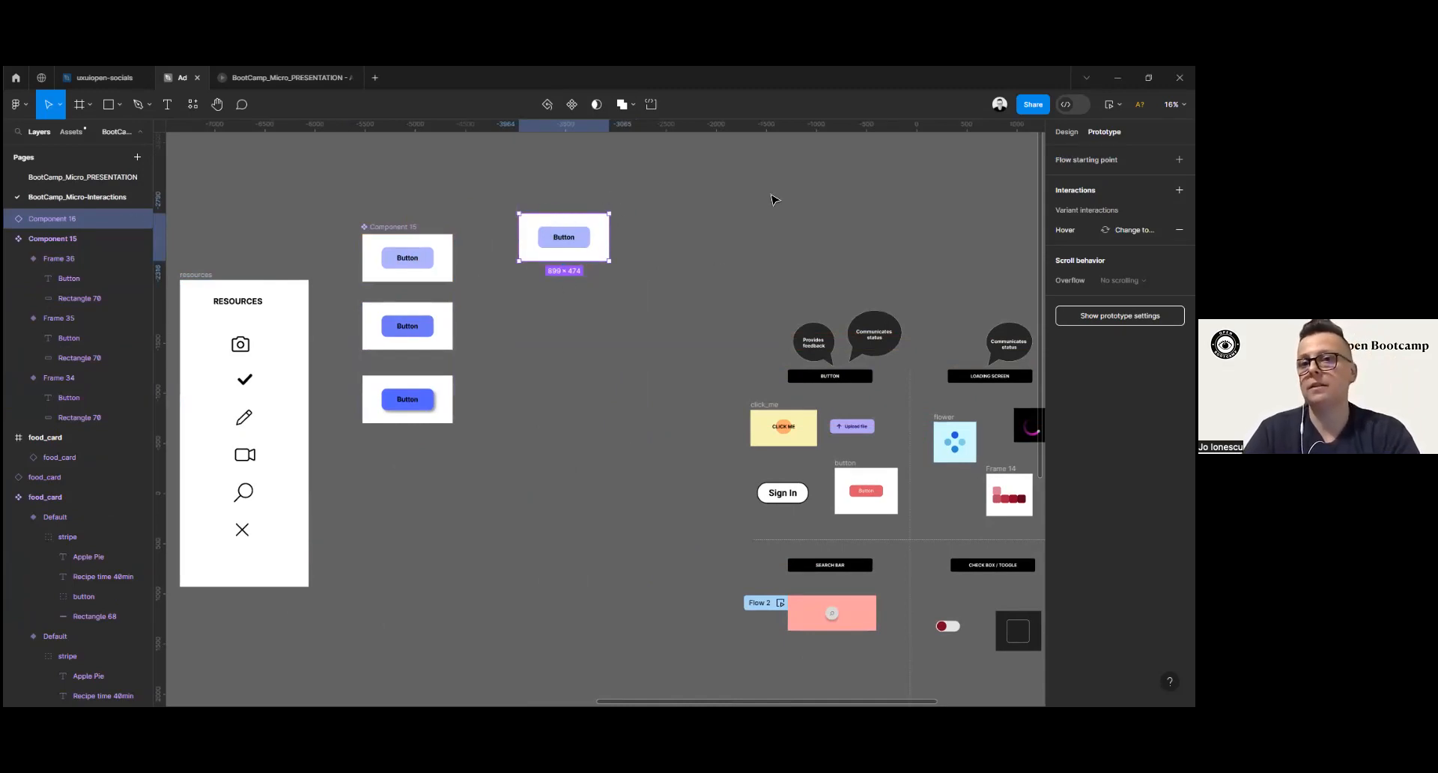
click(1109, 104)
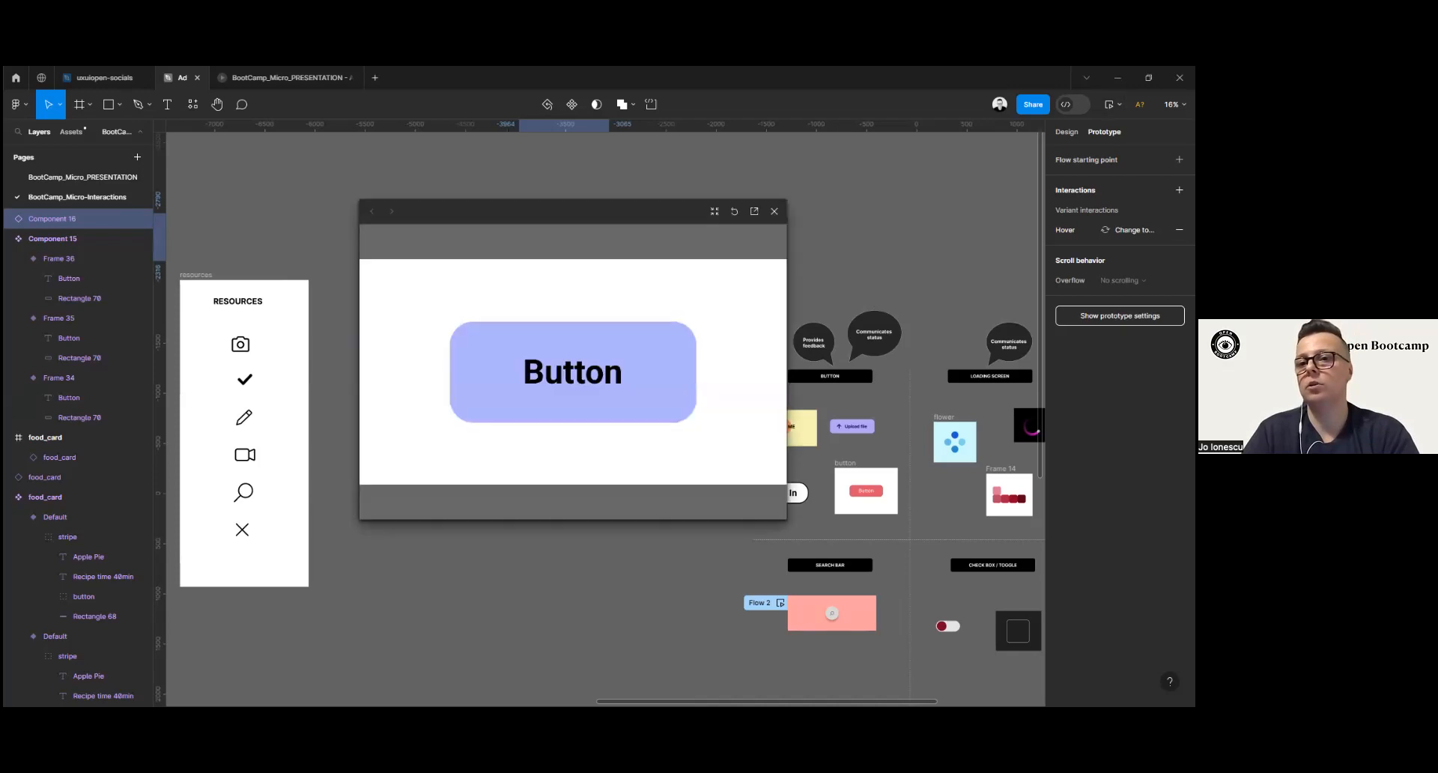
drag(638, 217, 709, 235)
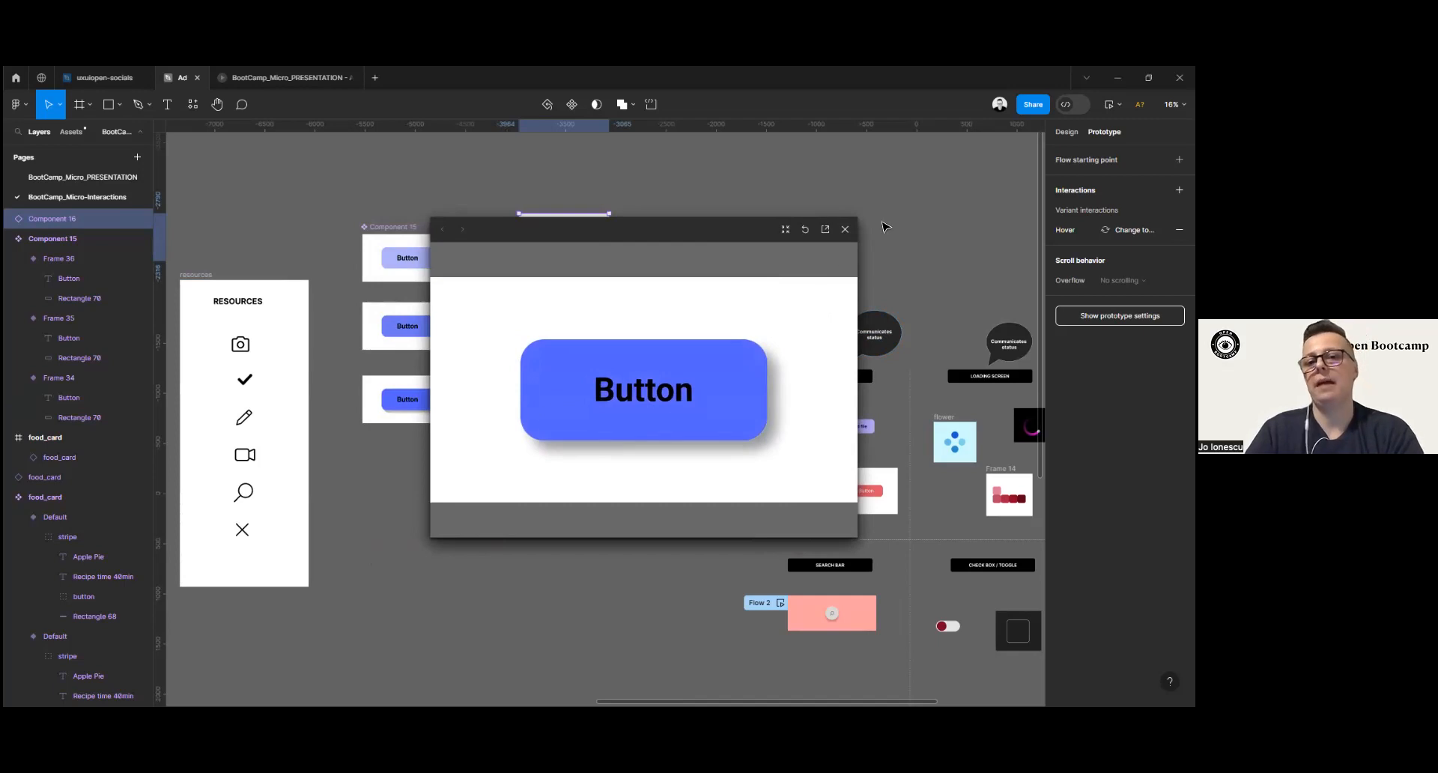
click(845, 229)
Step: Set the click interaction between the second and third variants to Bouncy with a duration of 400 ms
click(377, 202)
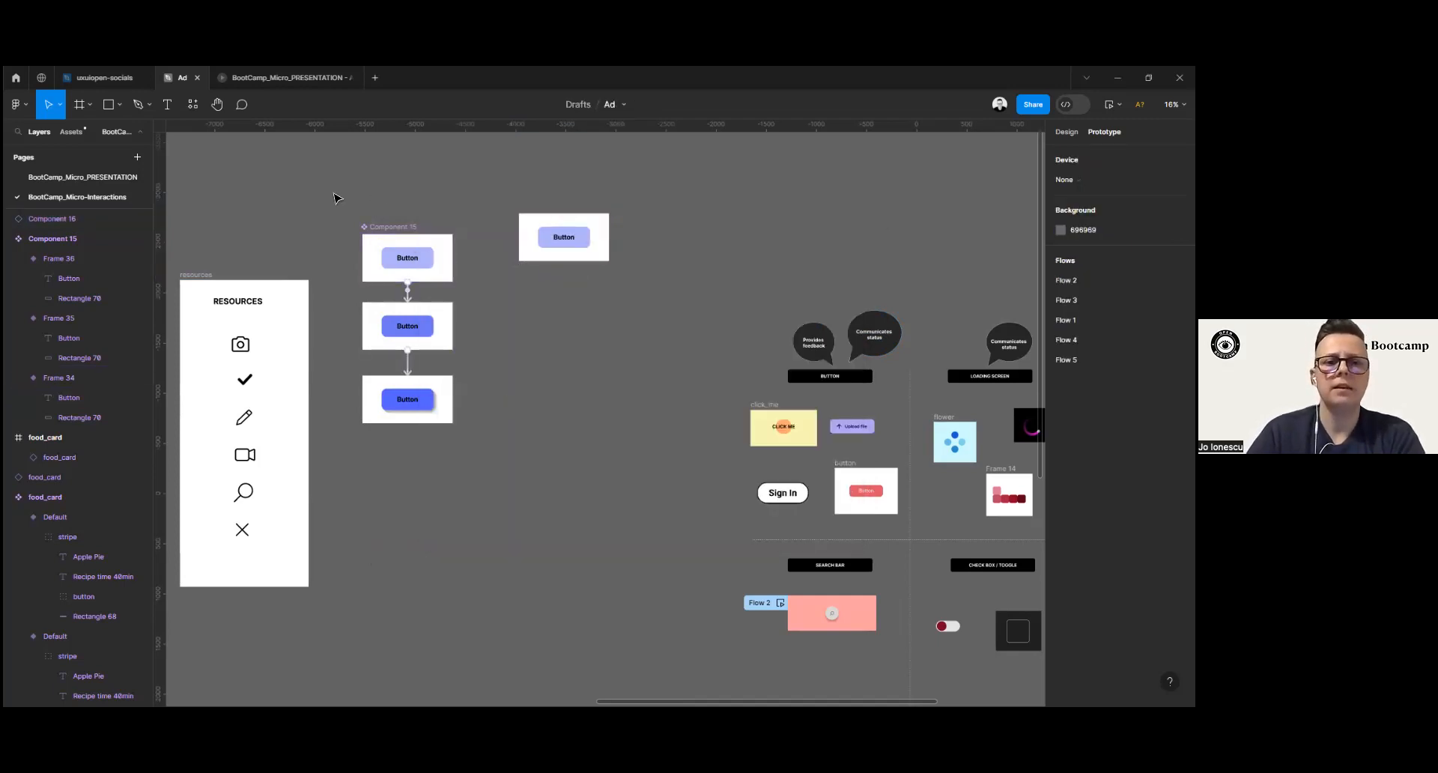
click(409, 368)
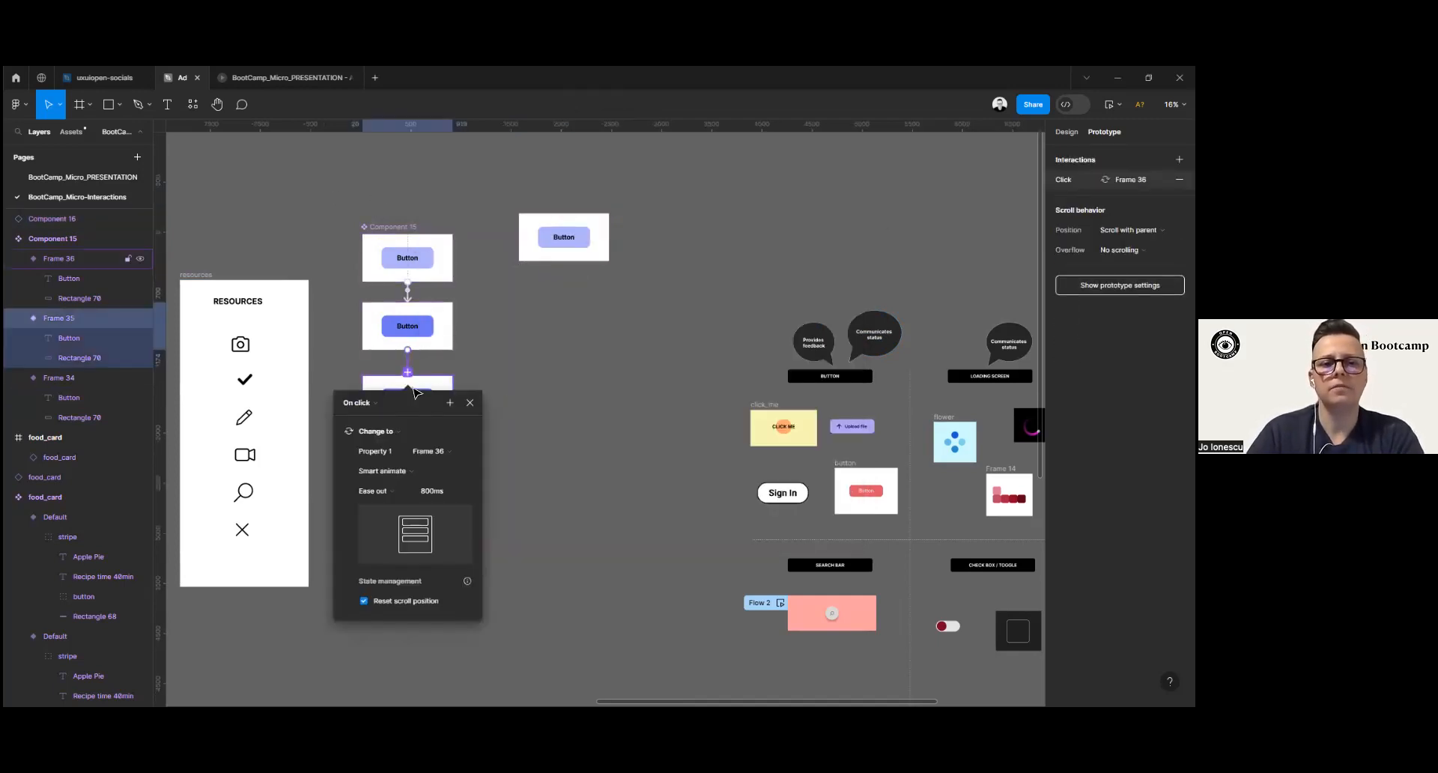
click(380, 493)
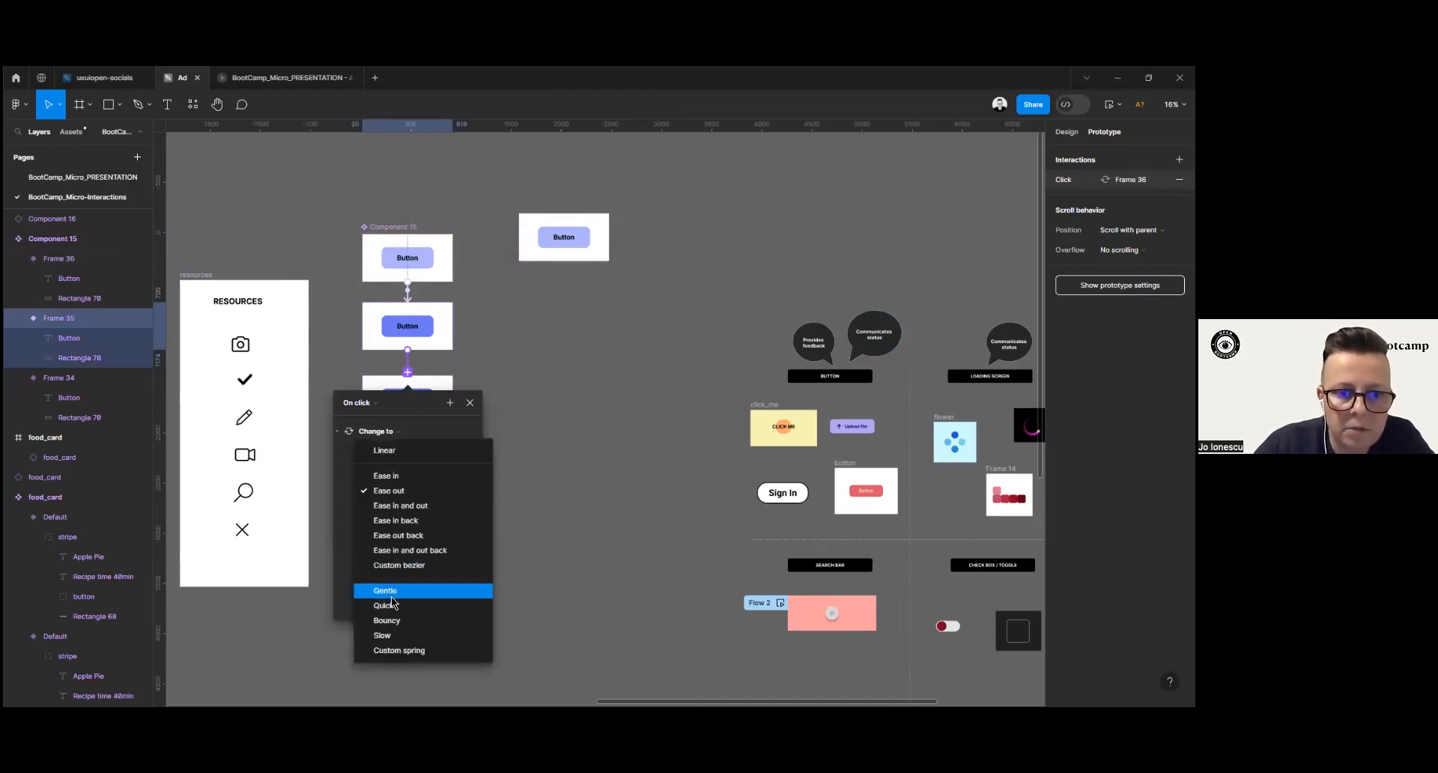
click(401, 622)
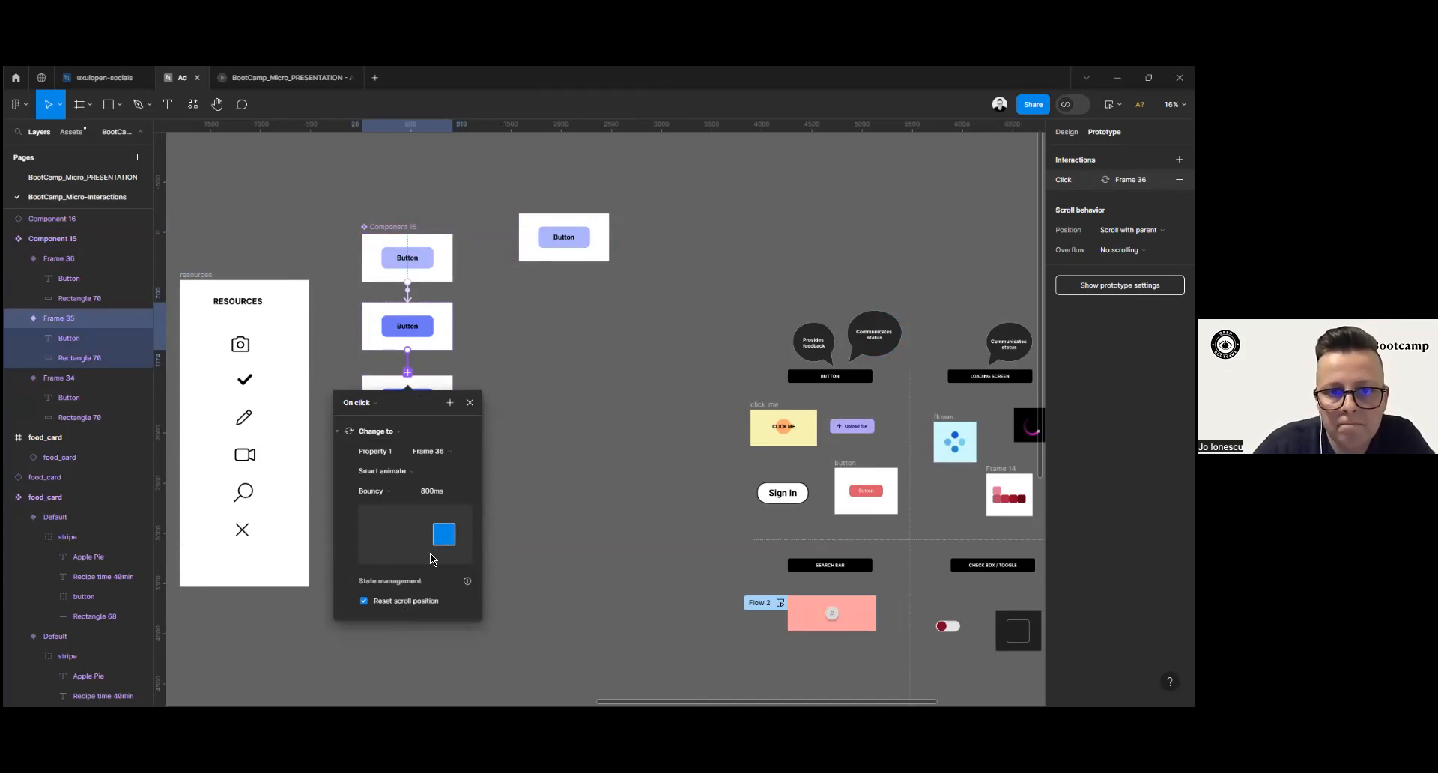
text(400)
key(Return)
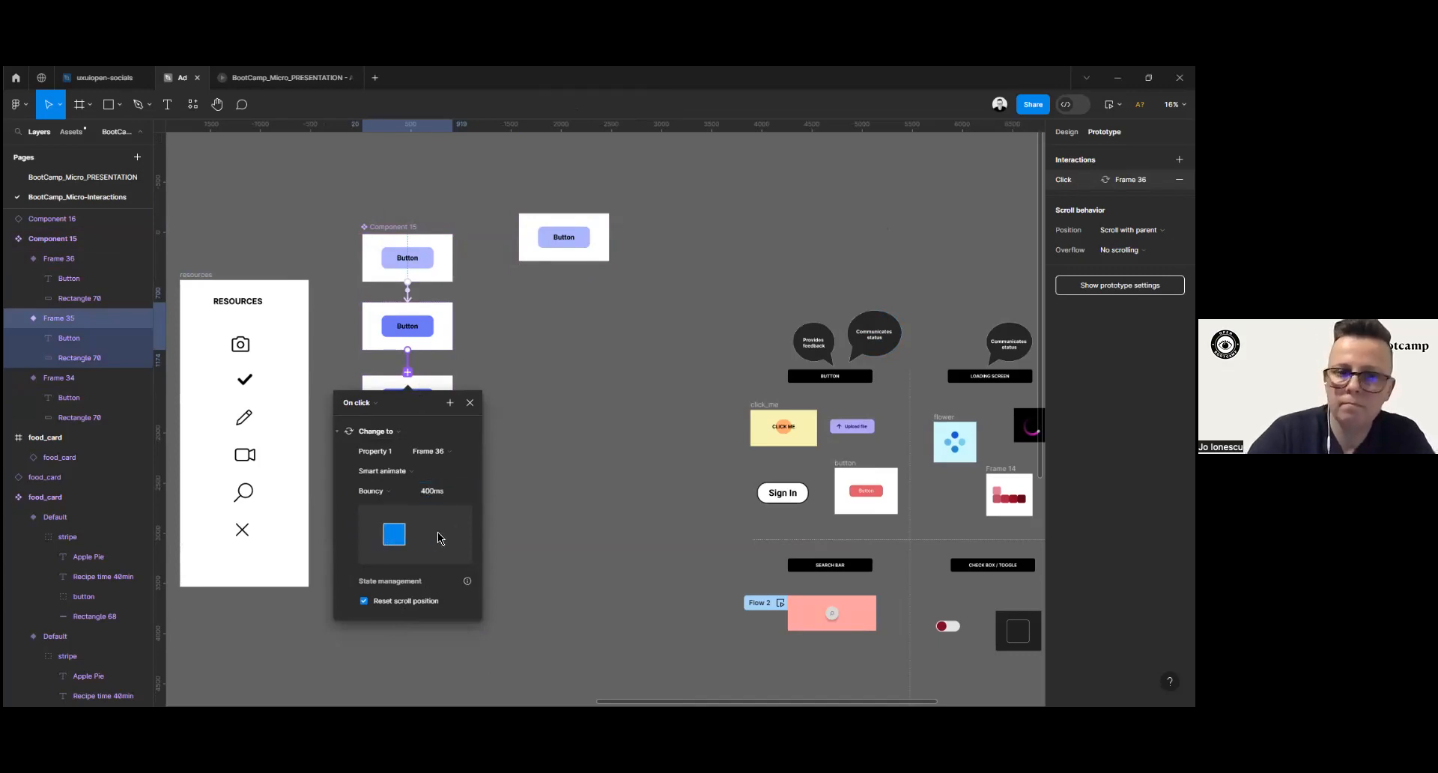
click(523, 311)
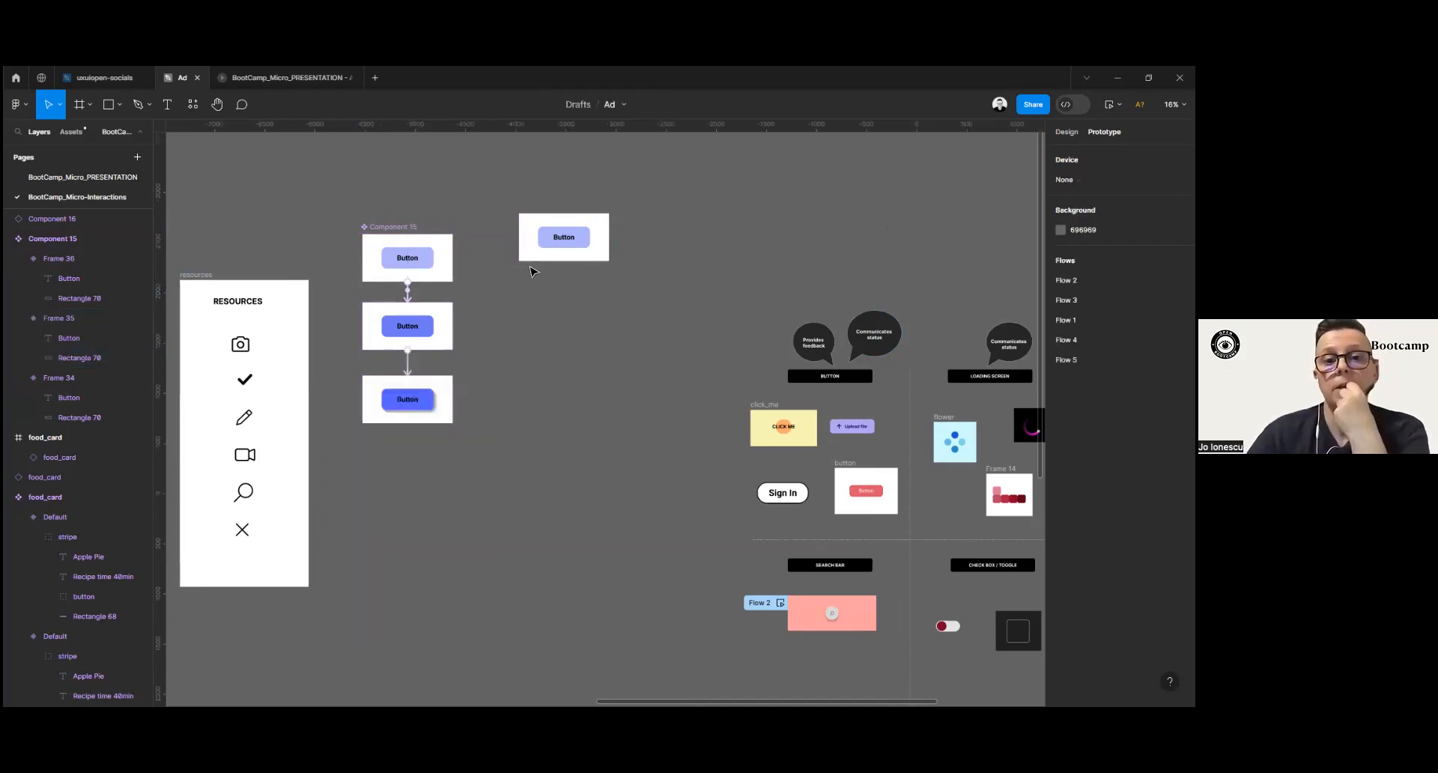
Step: Preview the button copy again to test the bouncy click animation
click(587, 241)
click(1109, 104)
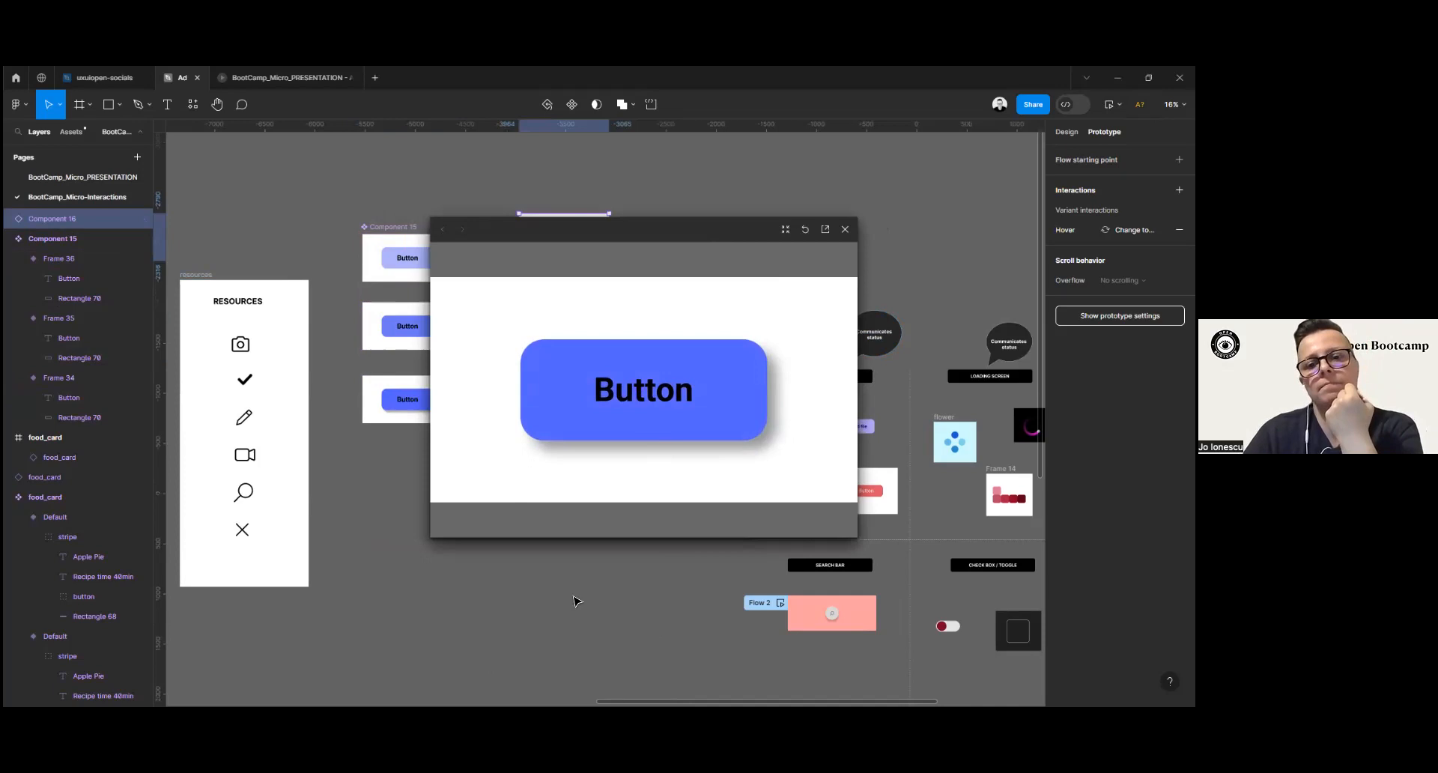
click(847, 230)
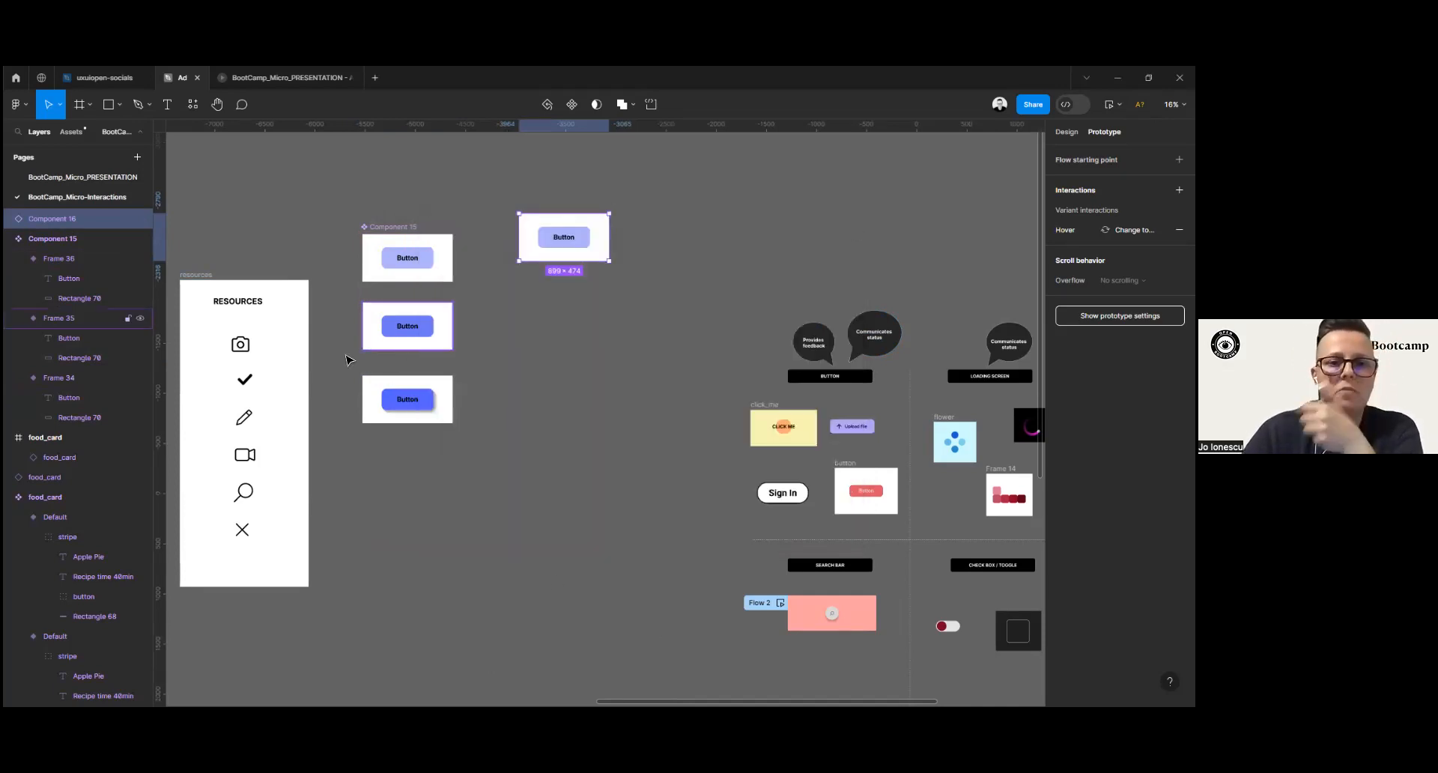
Step: Set the easing of the click interaction between the second and third variants to Ease out
drag(352, 224, 441, 463)
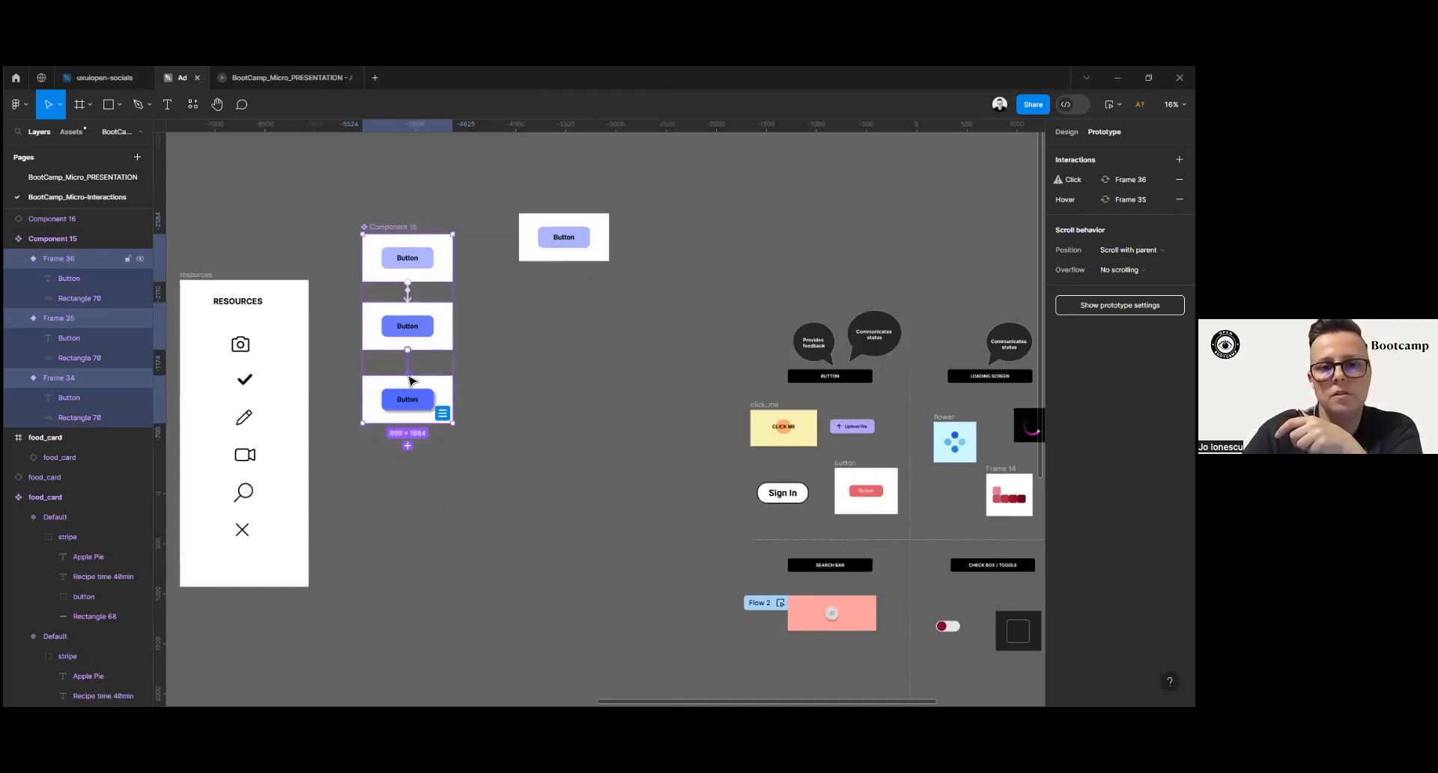
click(407, 374)
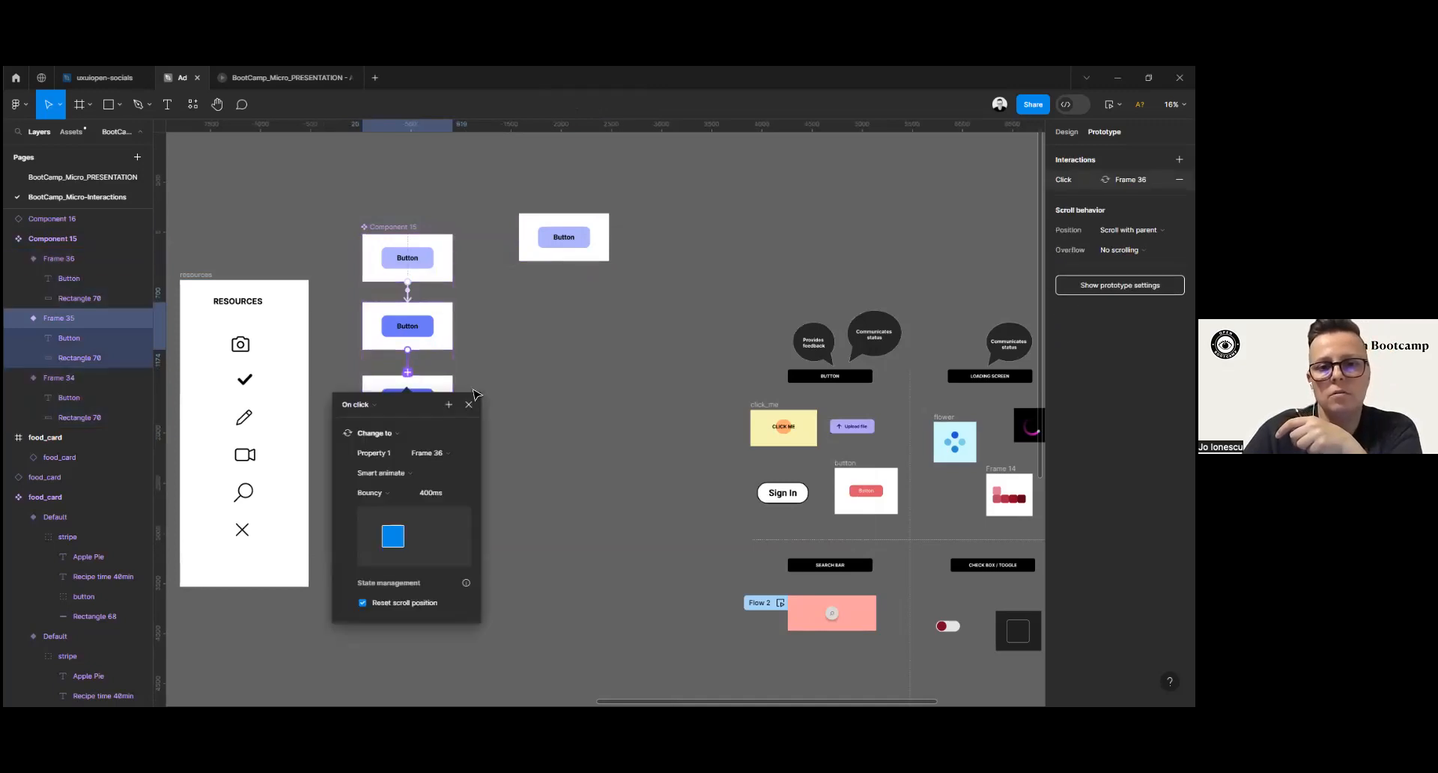
click(391, 496)
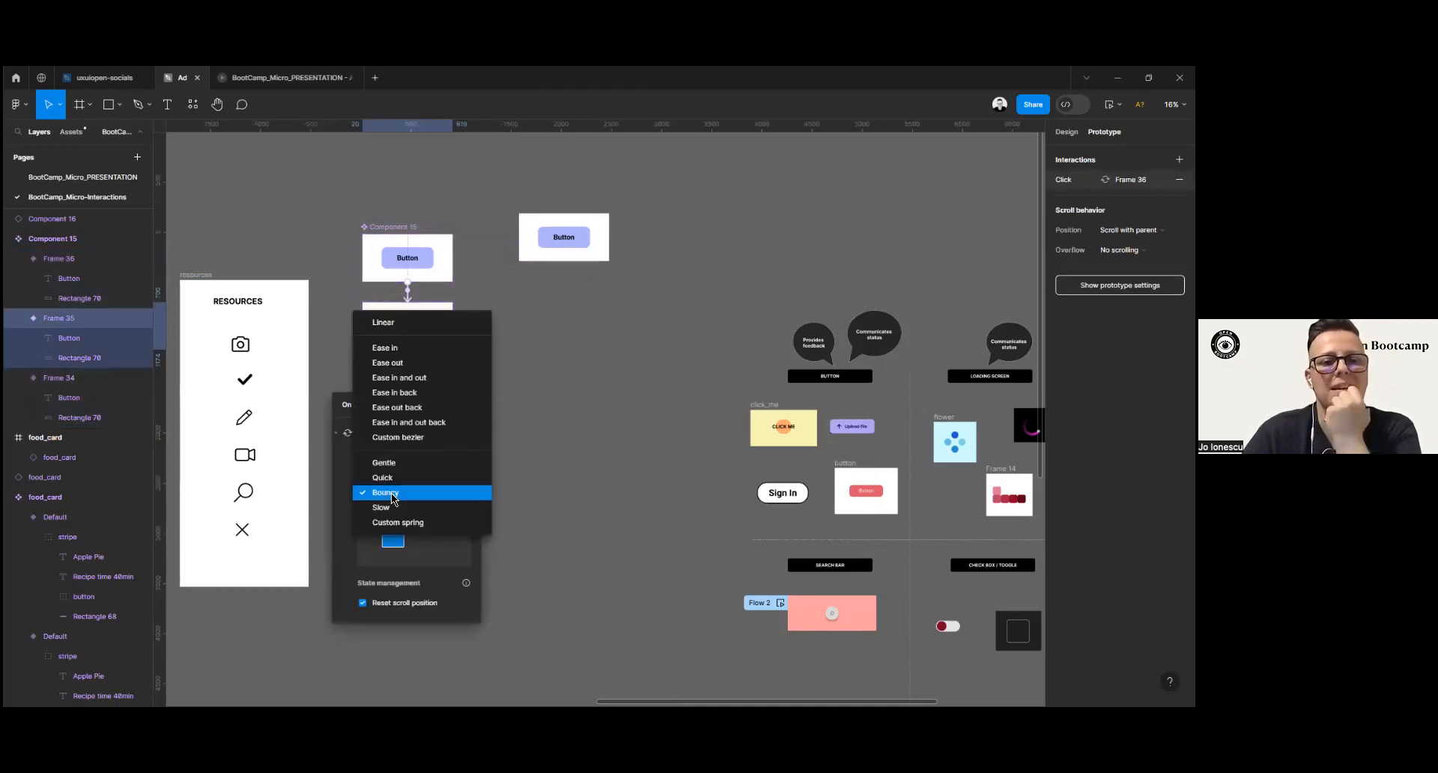
click(463, 362)
click(607, 406)
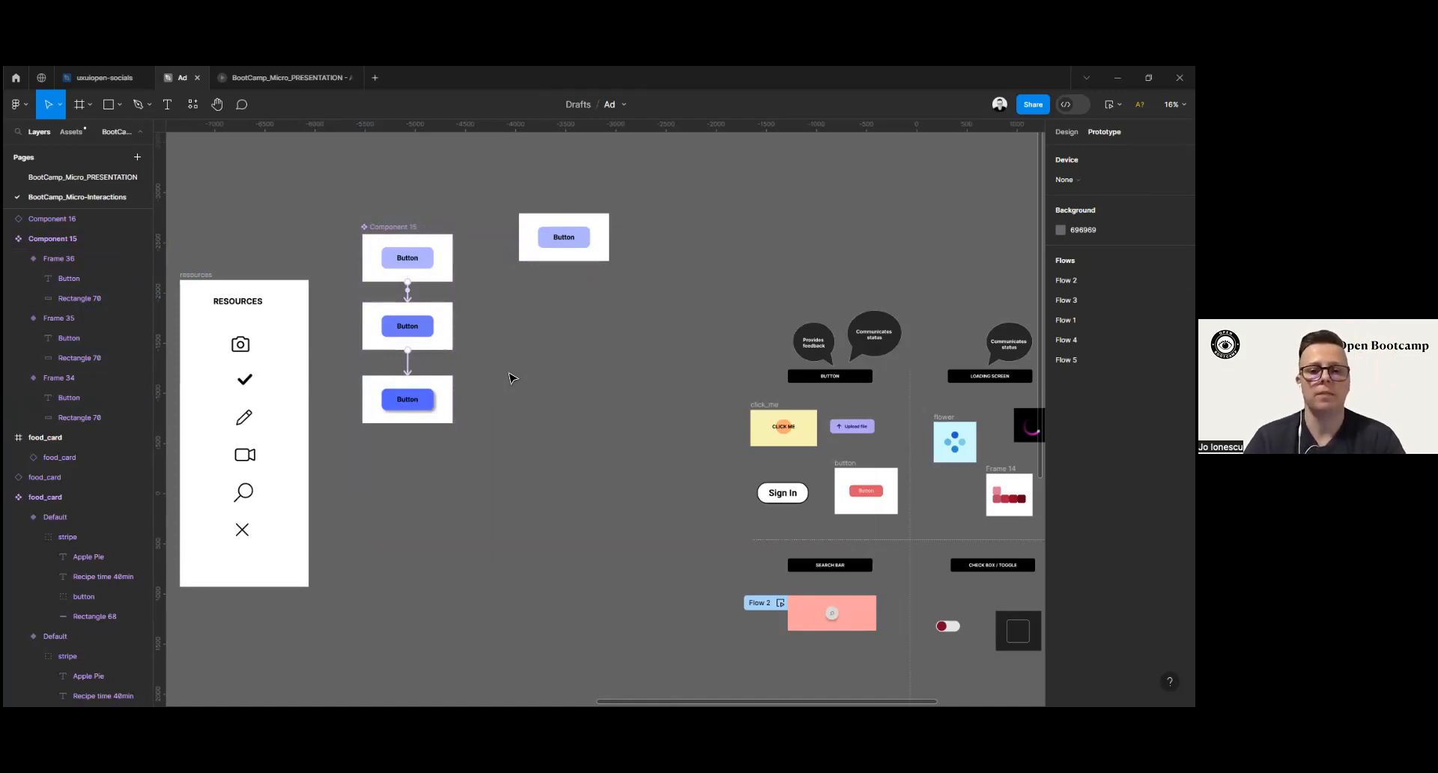
Step: Delete the blue button component set together with the button copy beside it
scroll(578, 346, right, 3)
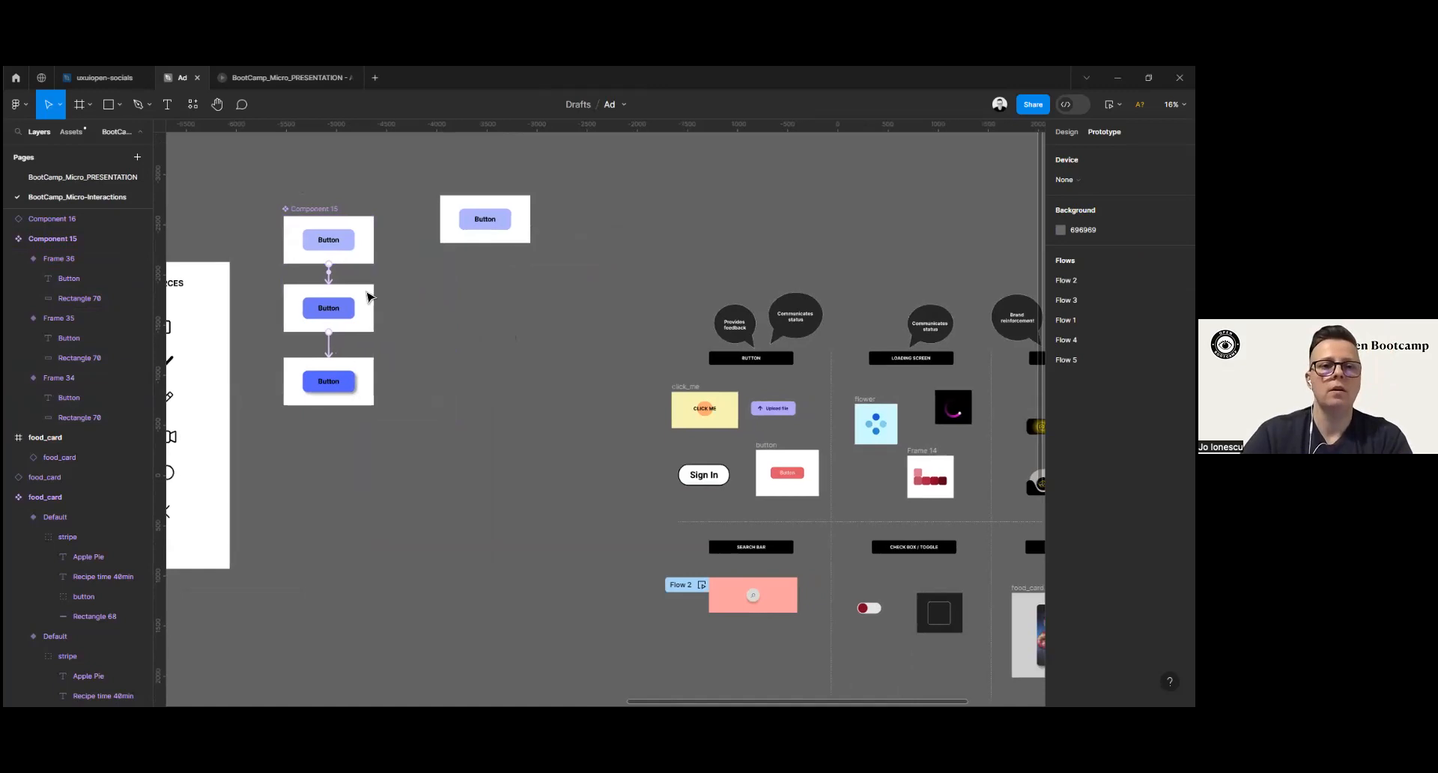
drag(273, 177, 540, 414)
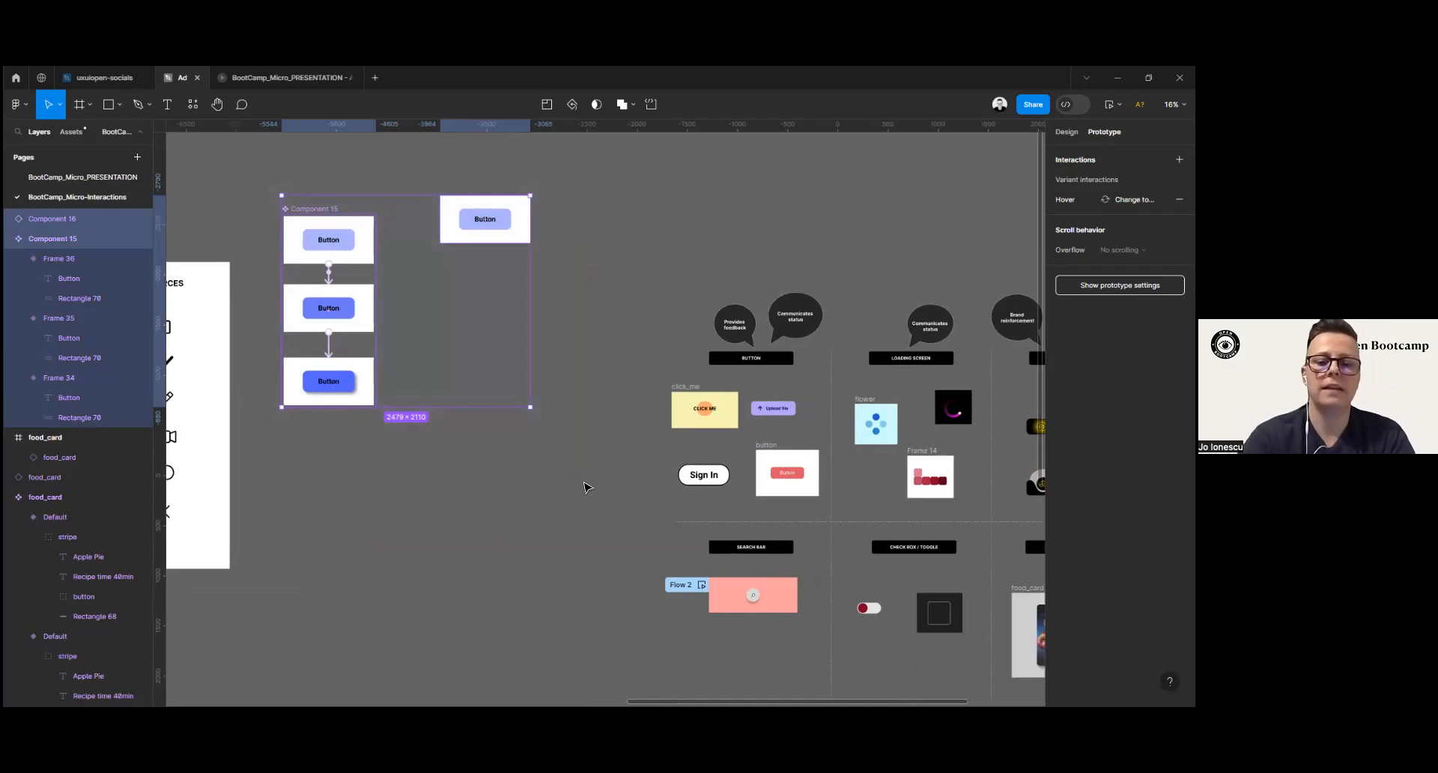
key(Delete)
Step: Preview the yellow click_me frame, trigger its CLICK ME button, and close the preview
scroll(590, 379, right, 8)
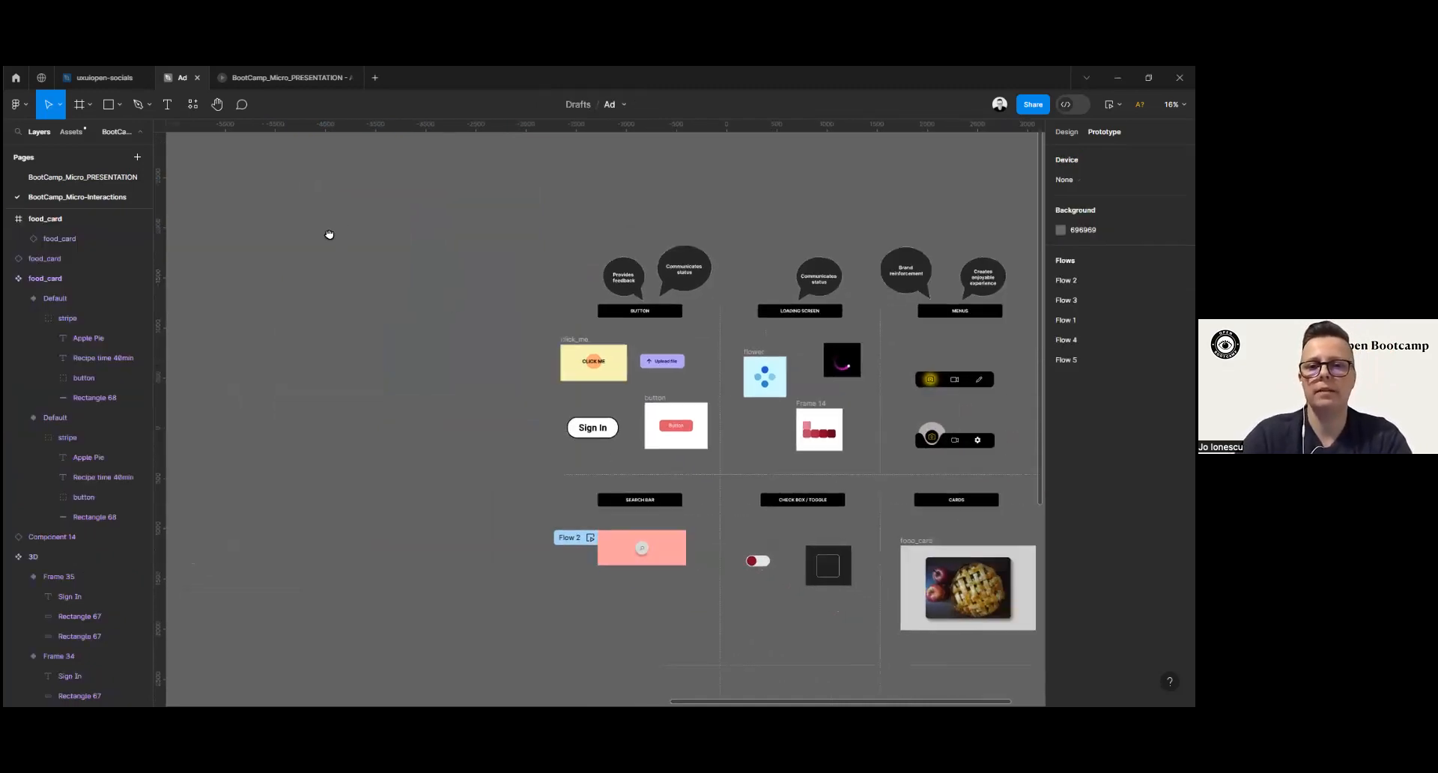
scroll(359, 311, right, 1)
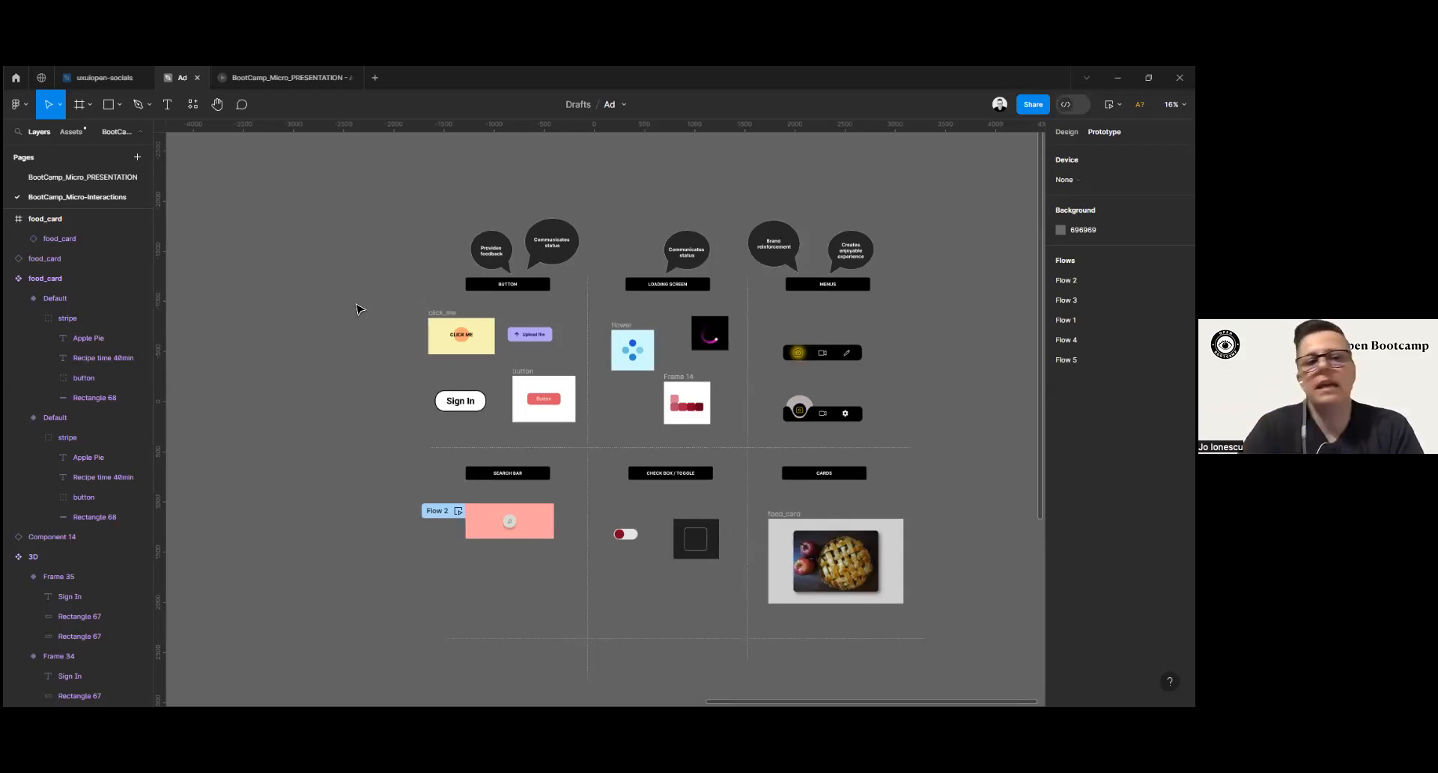
click(440, 313)
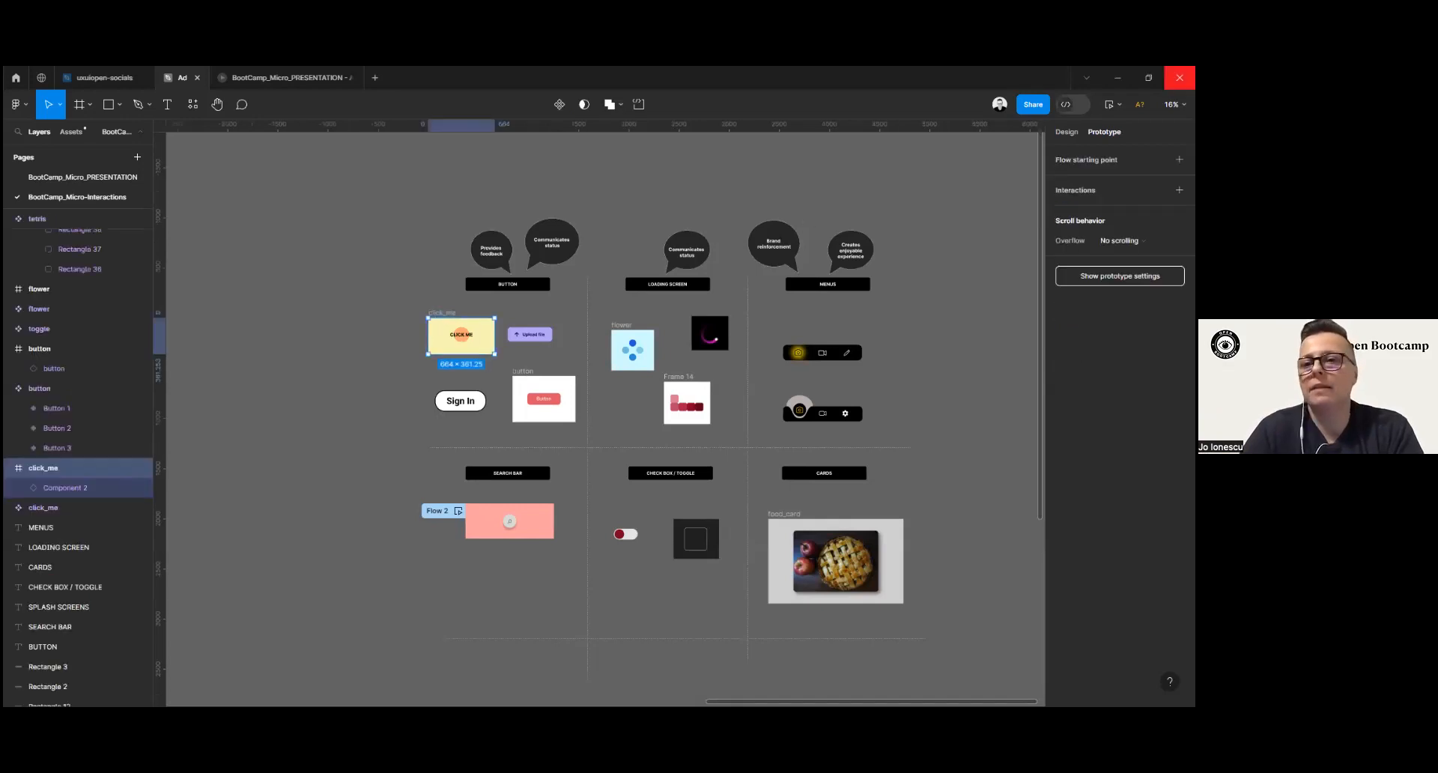
click(1110, 104)
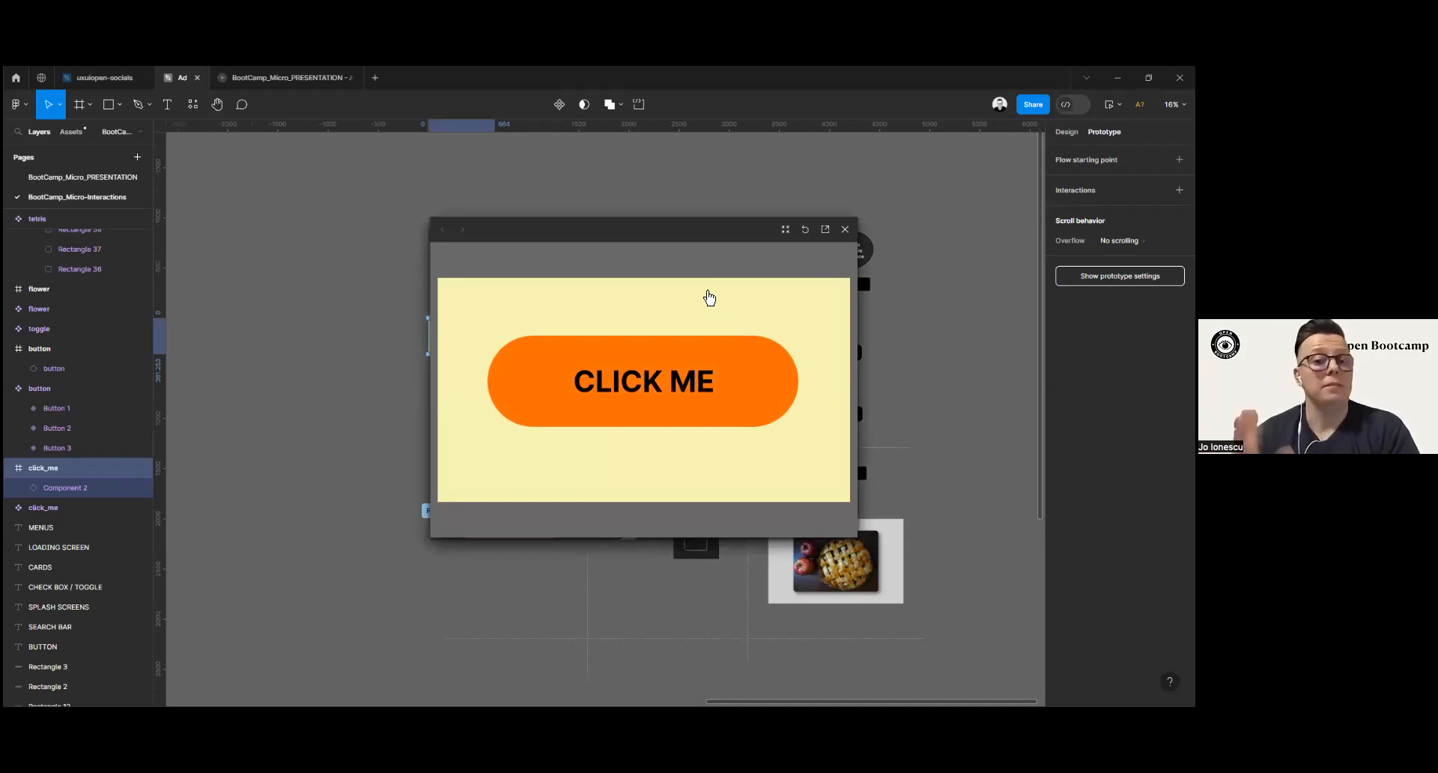
click(699, 384)
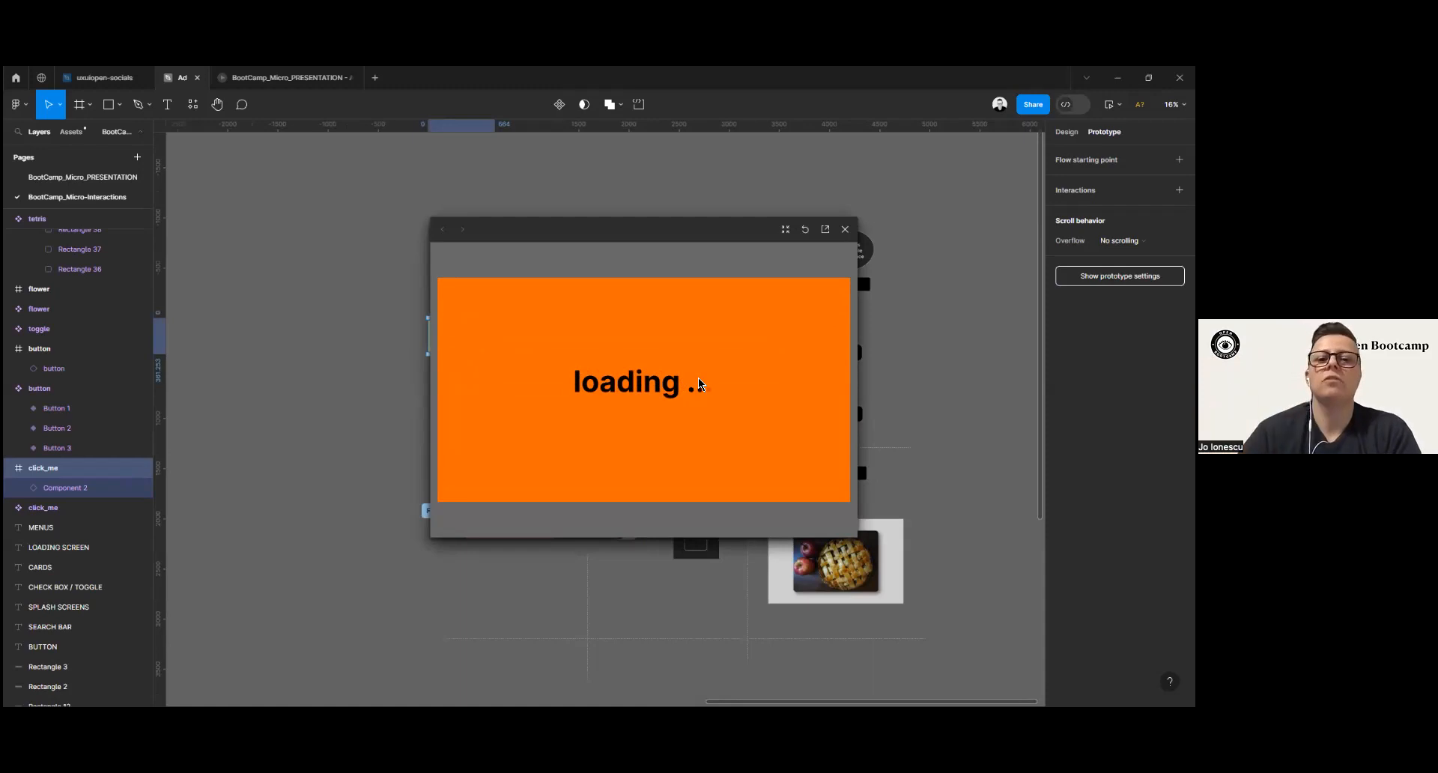
drag(677, 235, 423, 274)
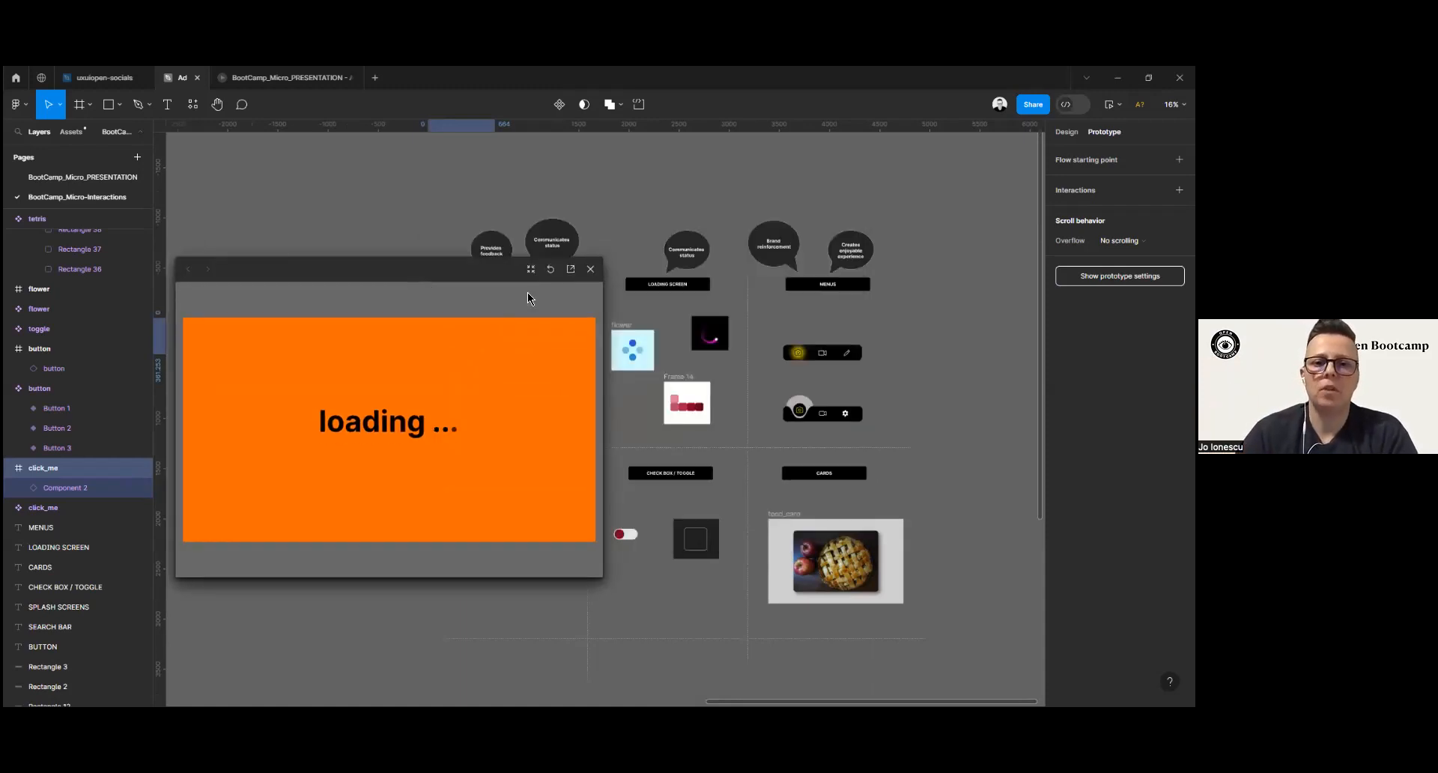
click(592, 268)
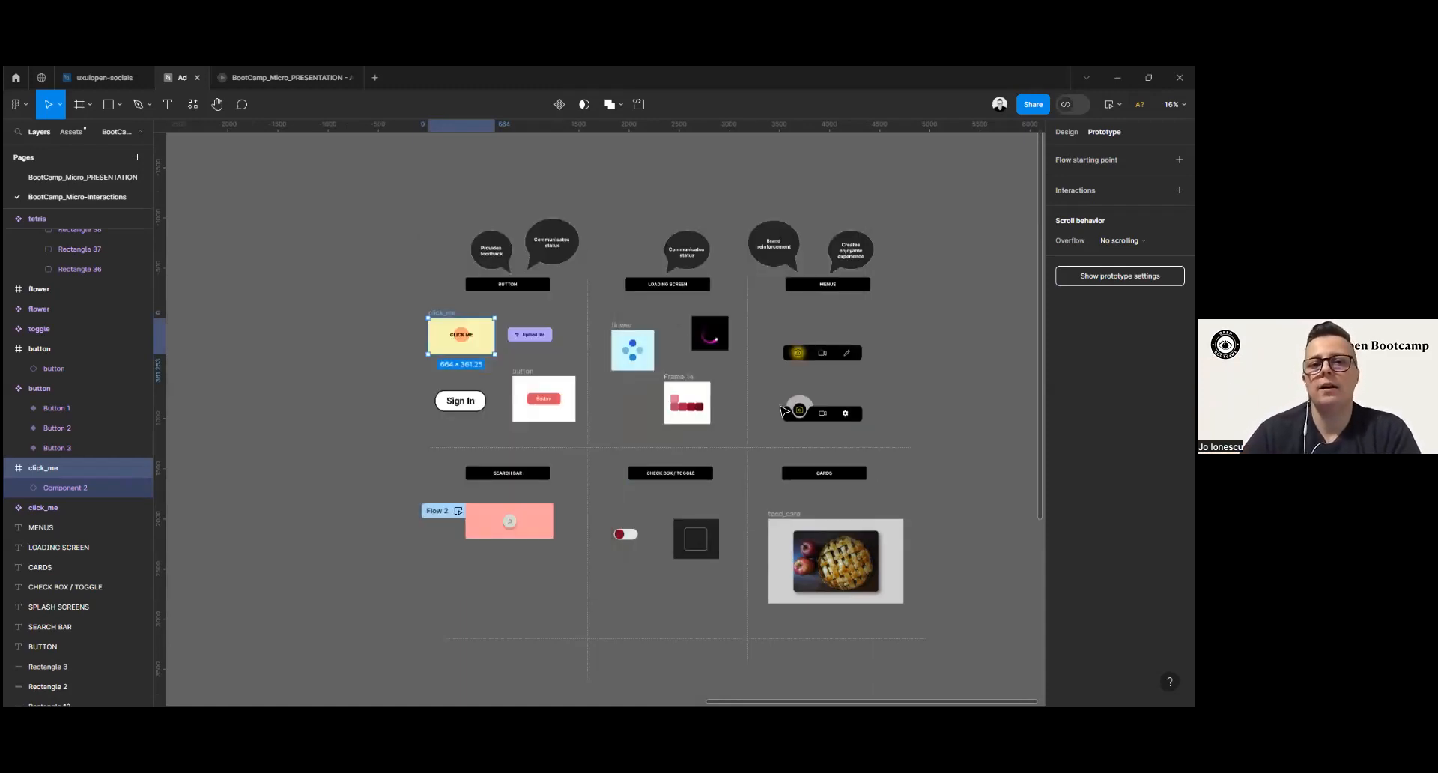
Step: Preview the tetris loading animation in Frame 14 and close the preview
click(622, 326)
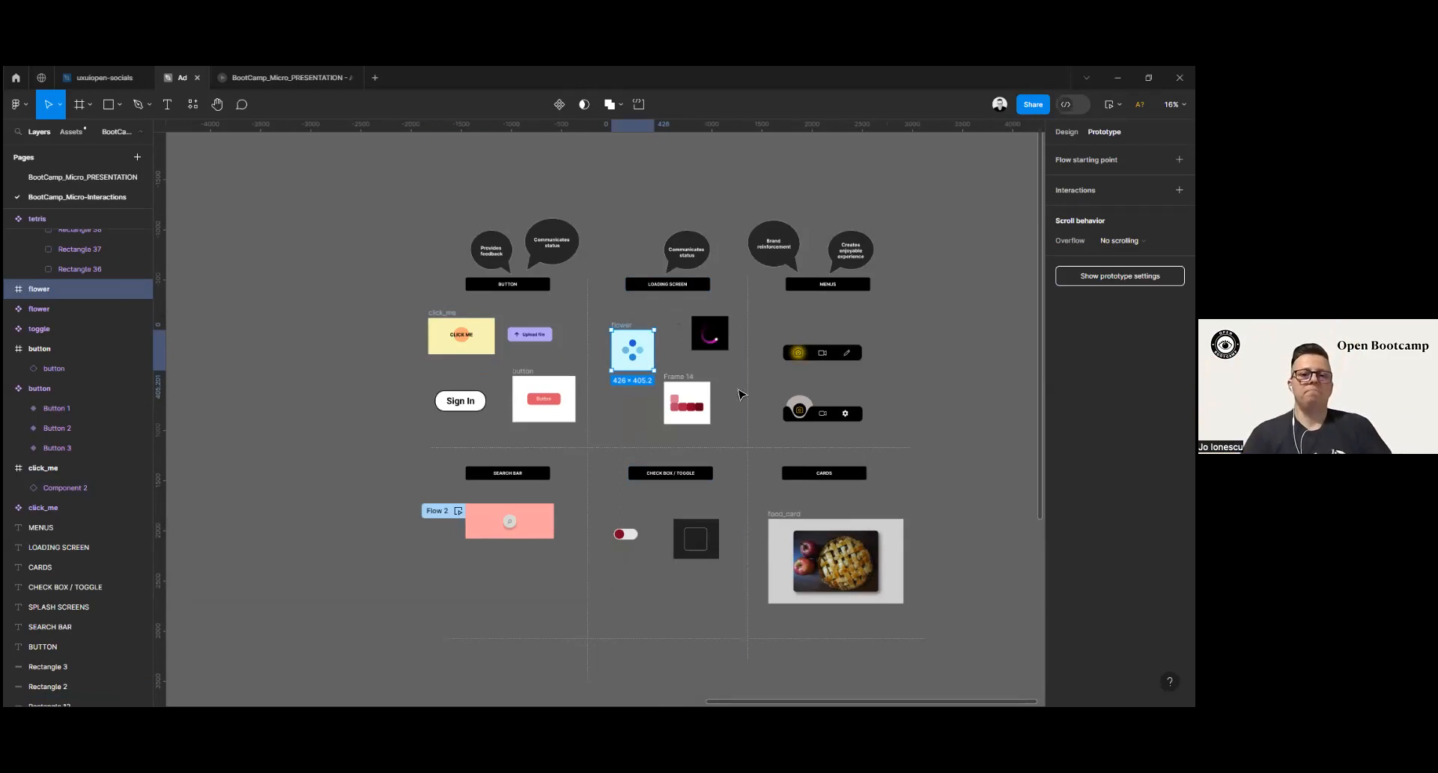
click(689, 389)
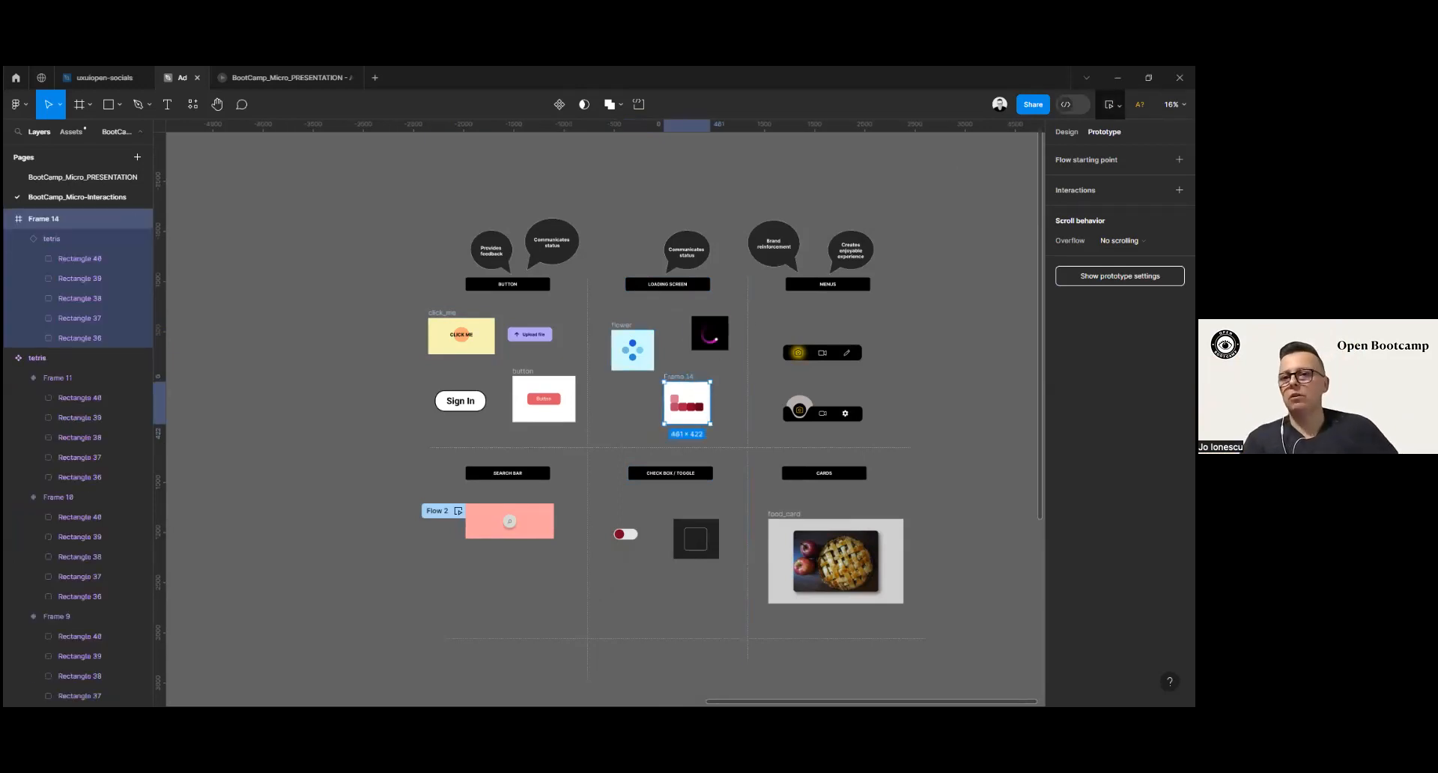
key(shift+space)
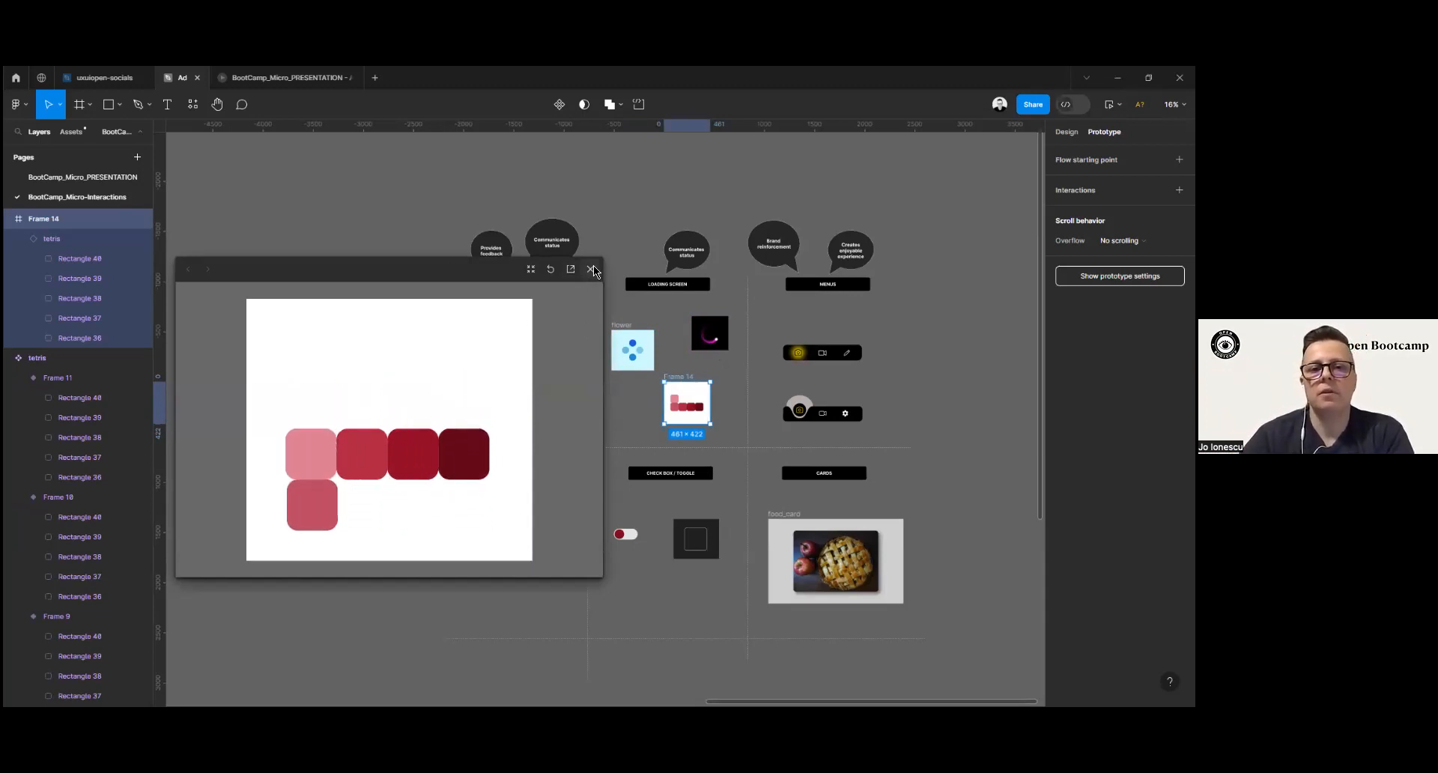
key(Escape)
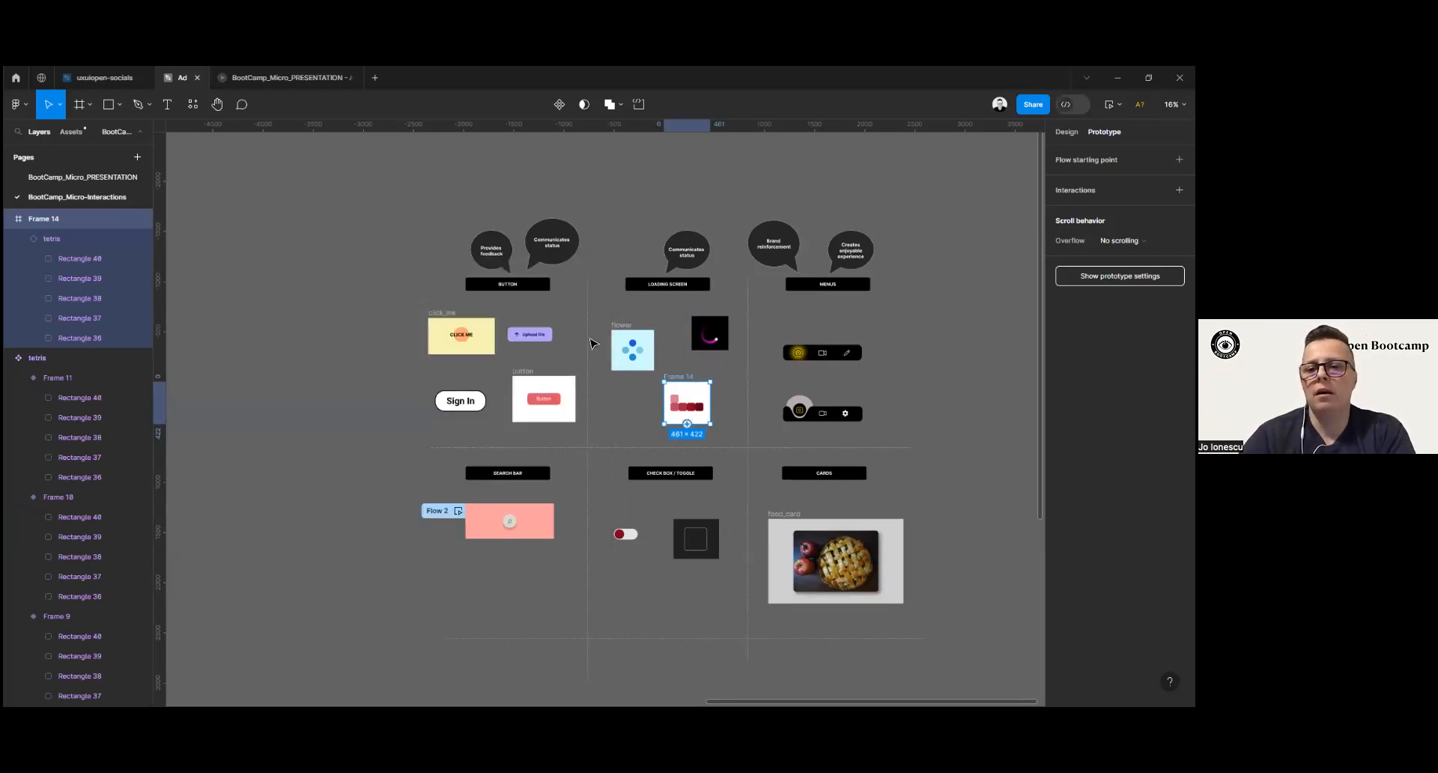
Step: Preview the black spinner example in the loading screen group and close the preview
click(625, 364)
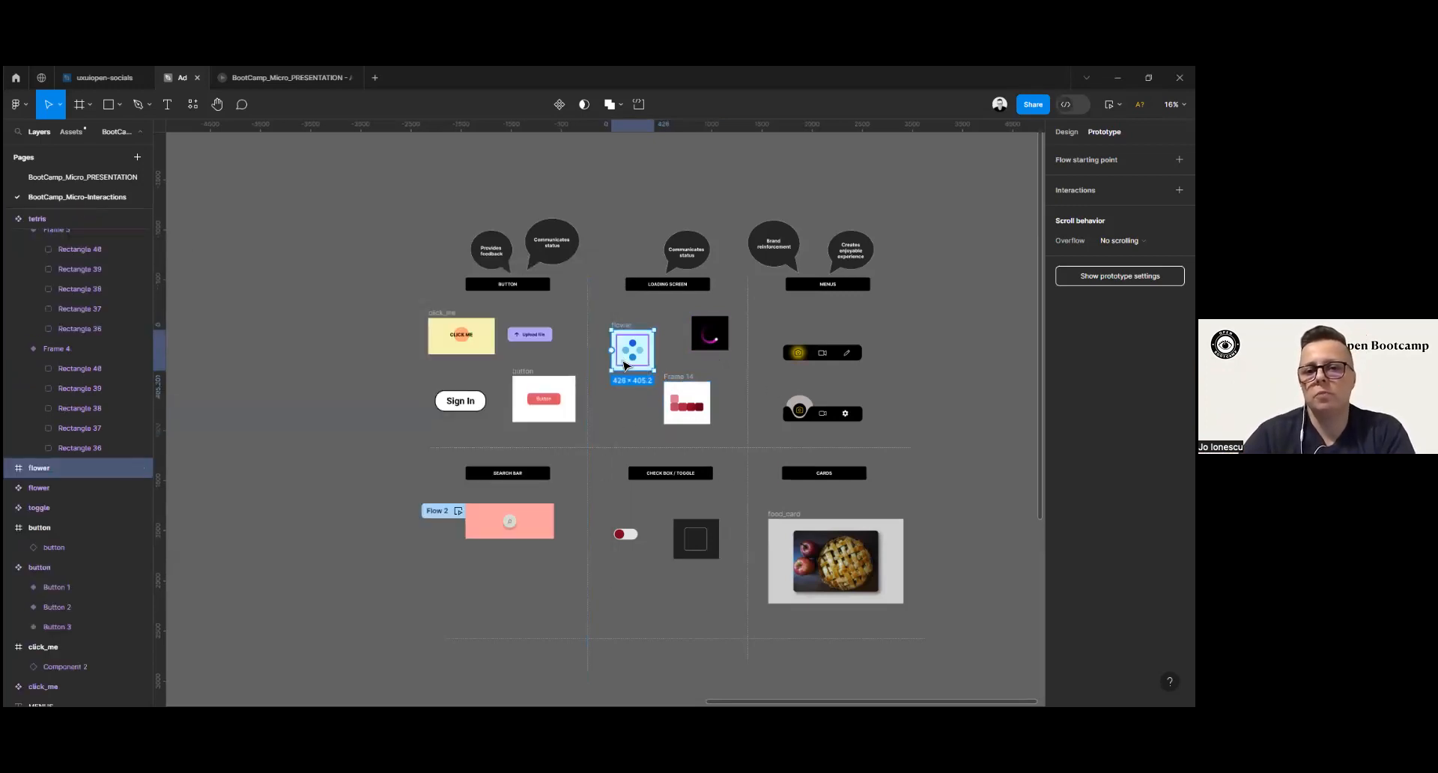
click(708, 333)
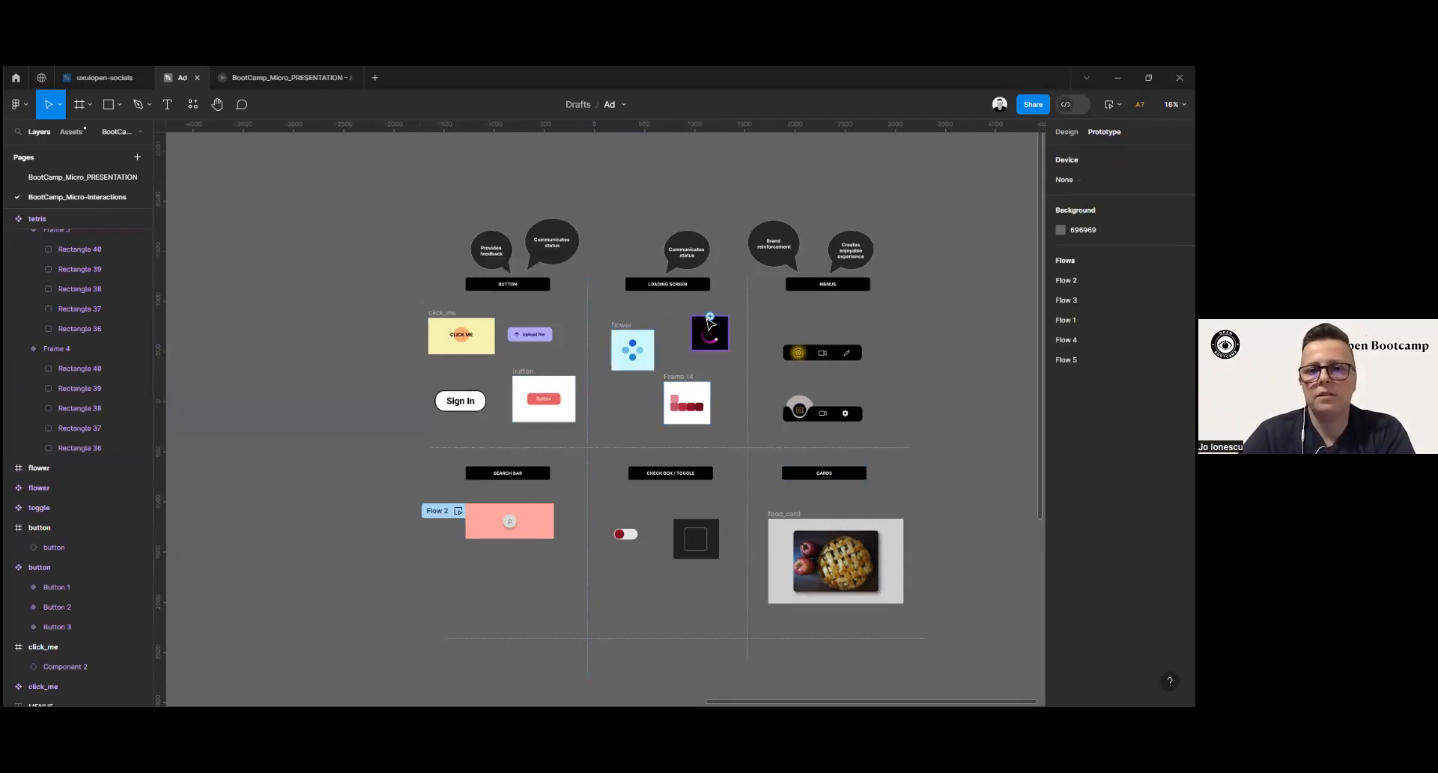
click(1109, 104)
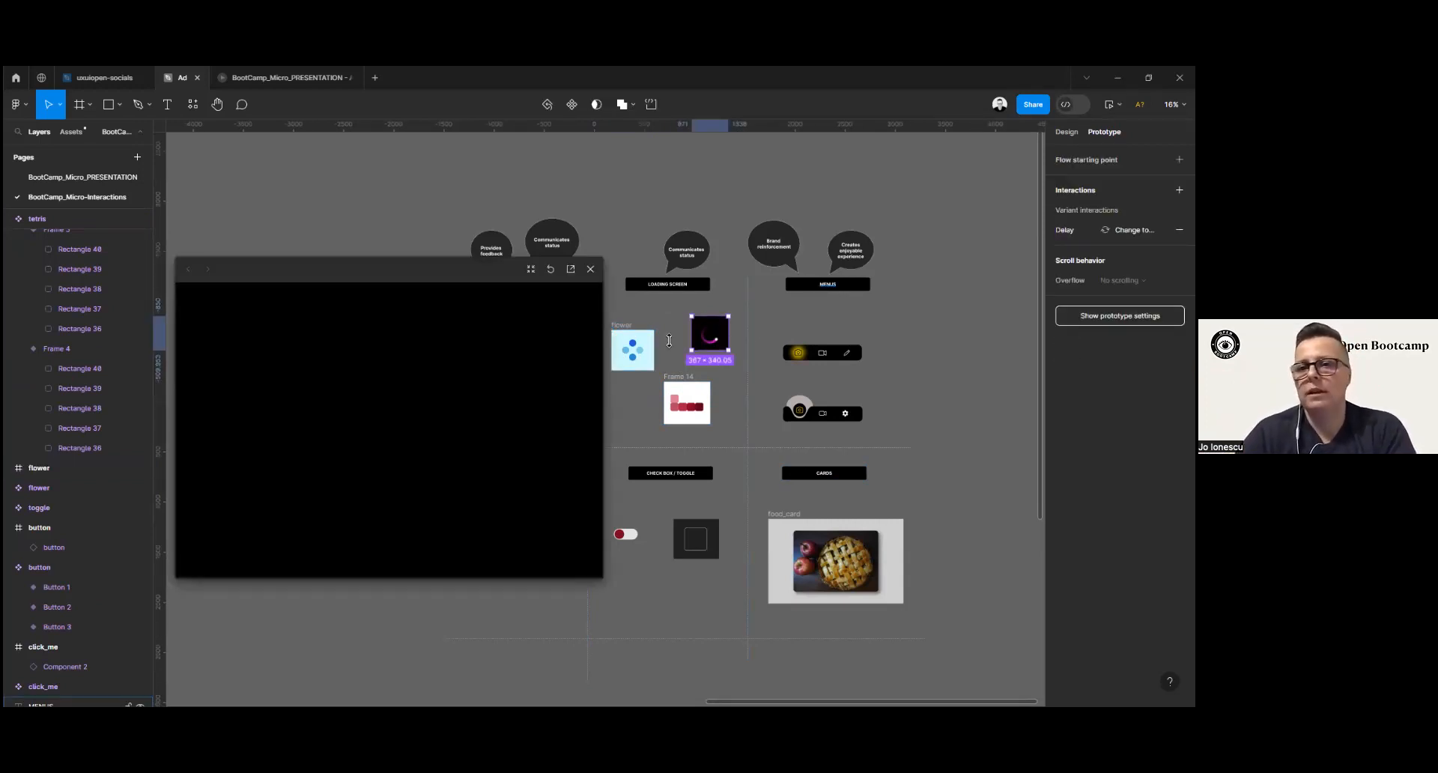
click(590, 268)
Step: Preview the light blue flower loading animation and close the preview
click(633, 358)
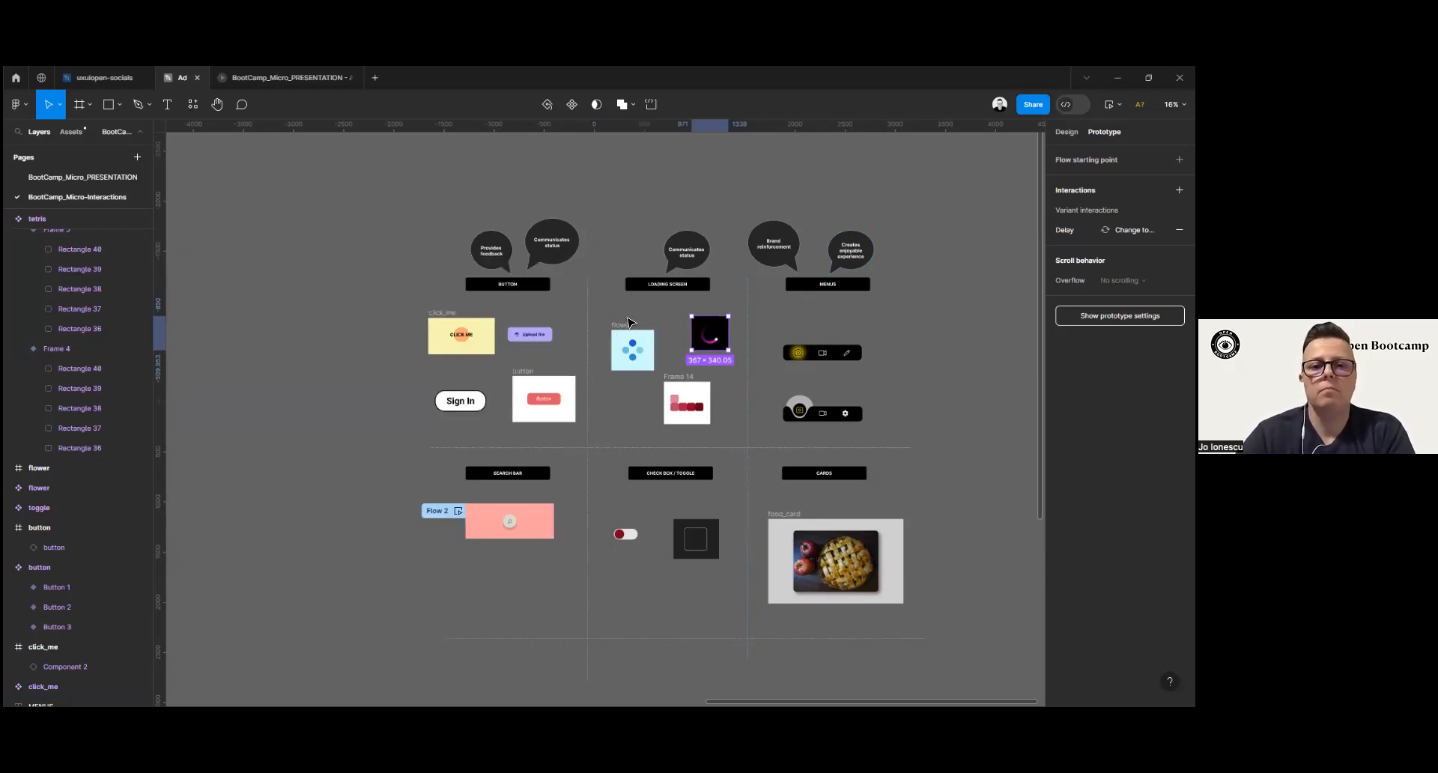
click(1109, 105)
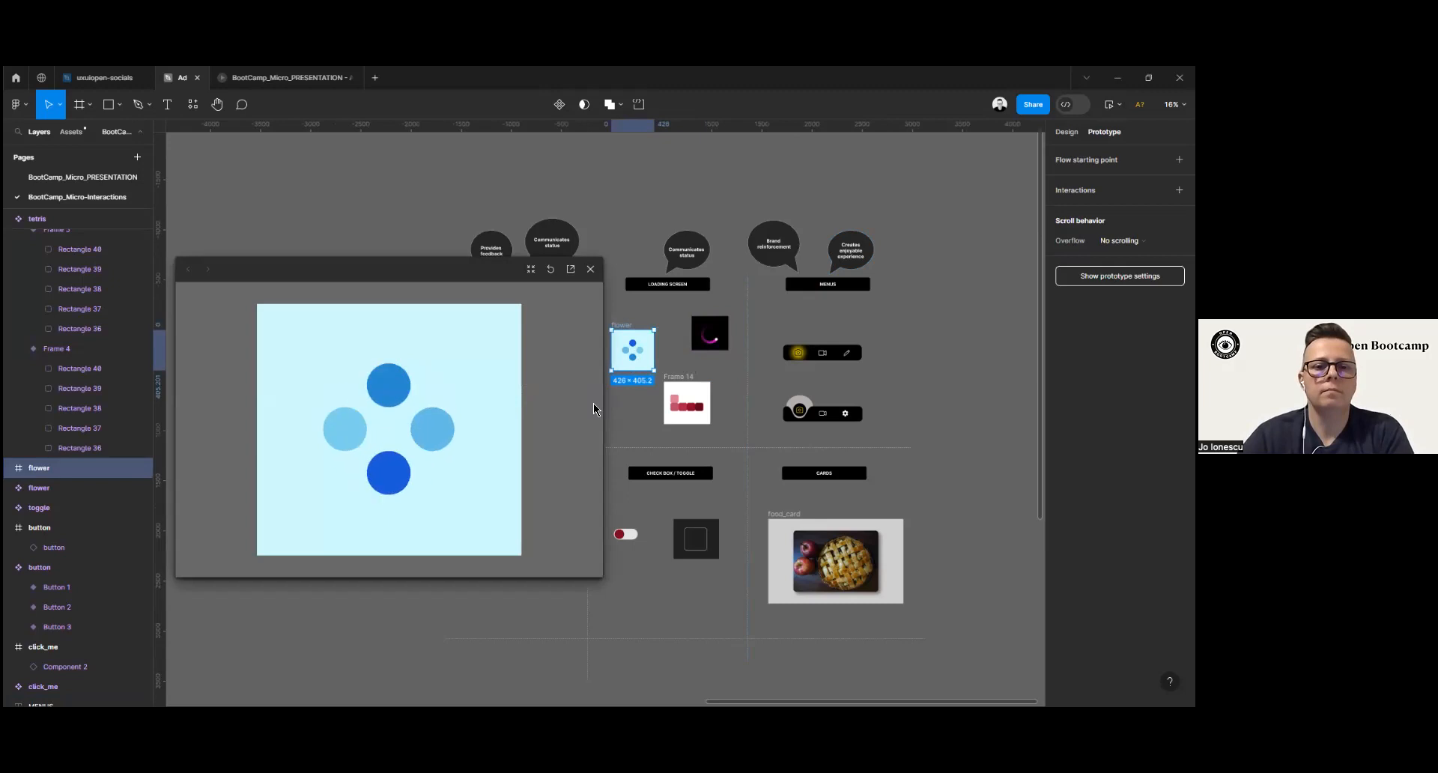
click(590, 269)
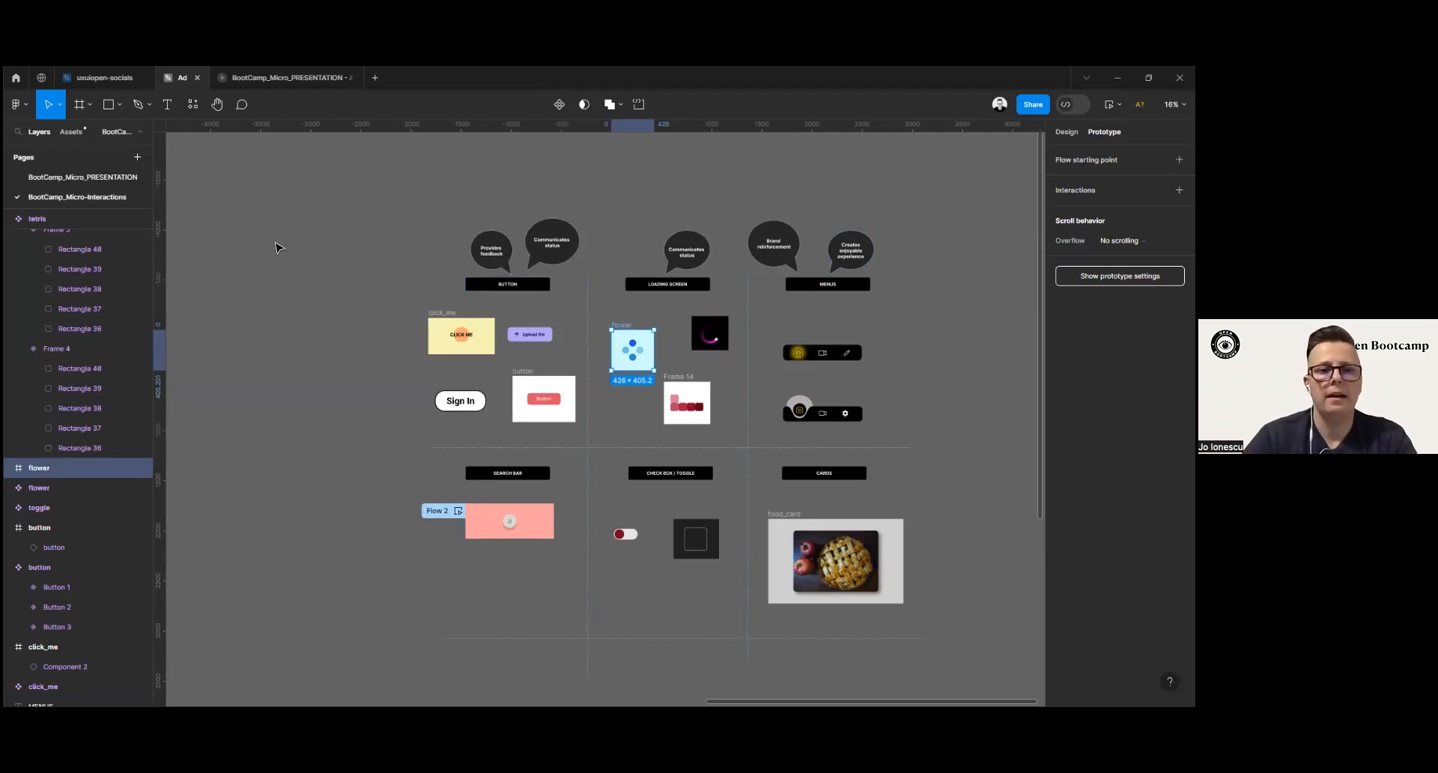
drag(263, 240, 401, 257)
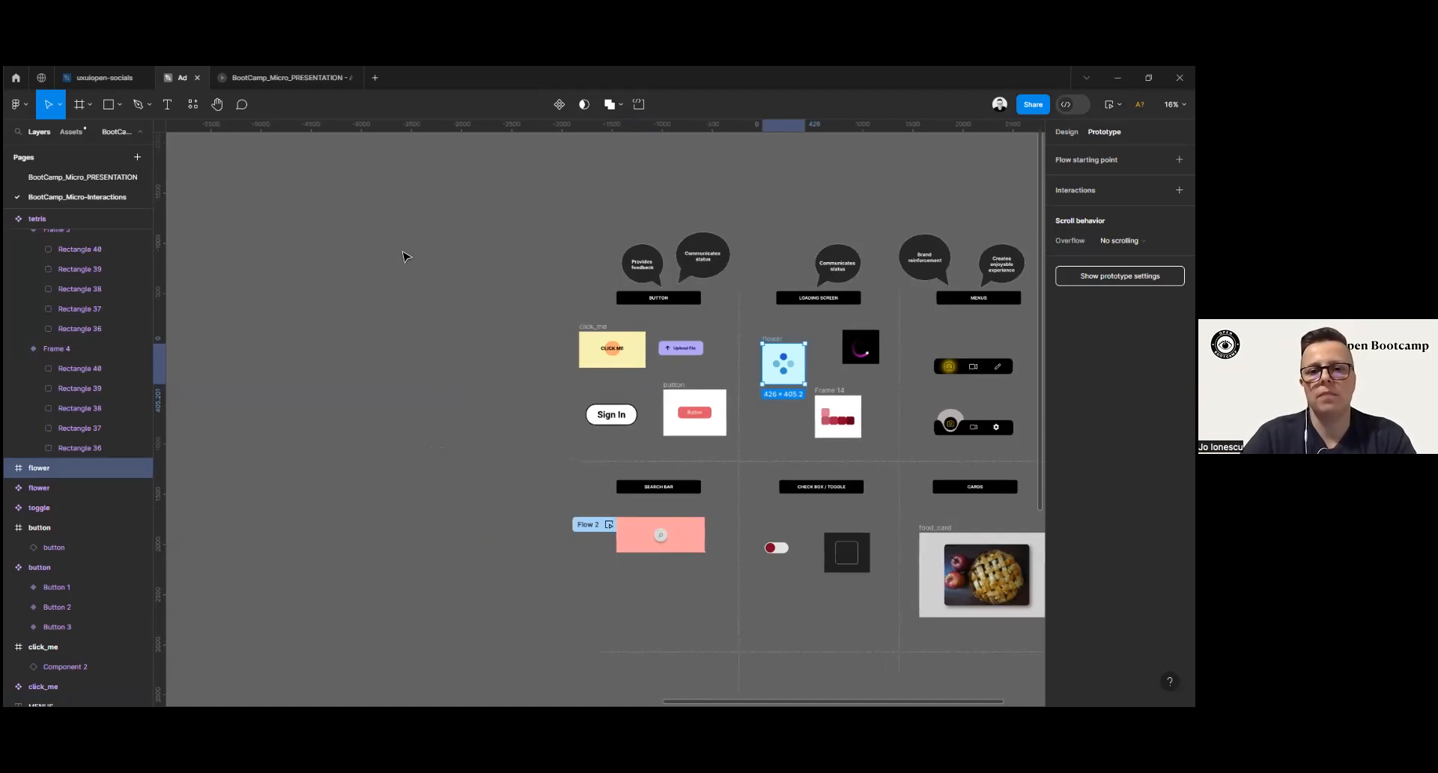
click(335, 269)
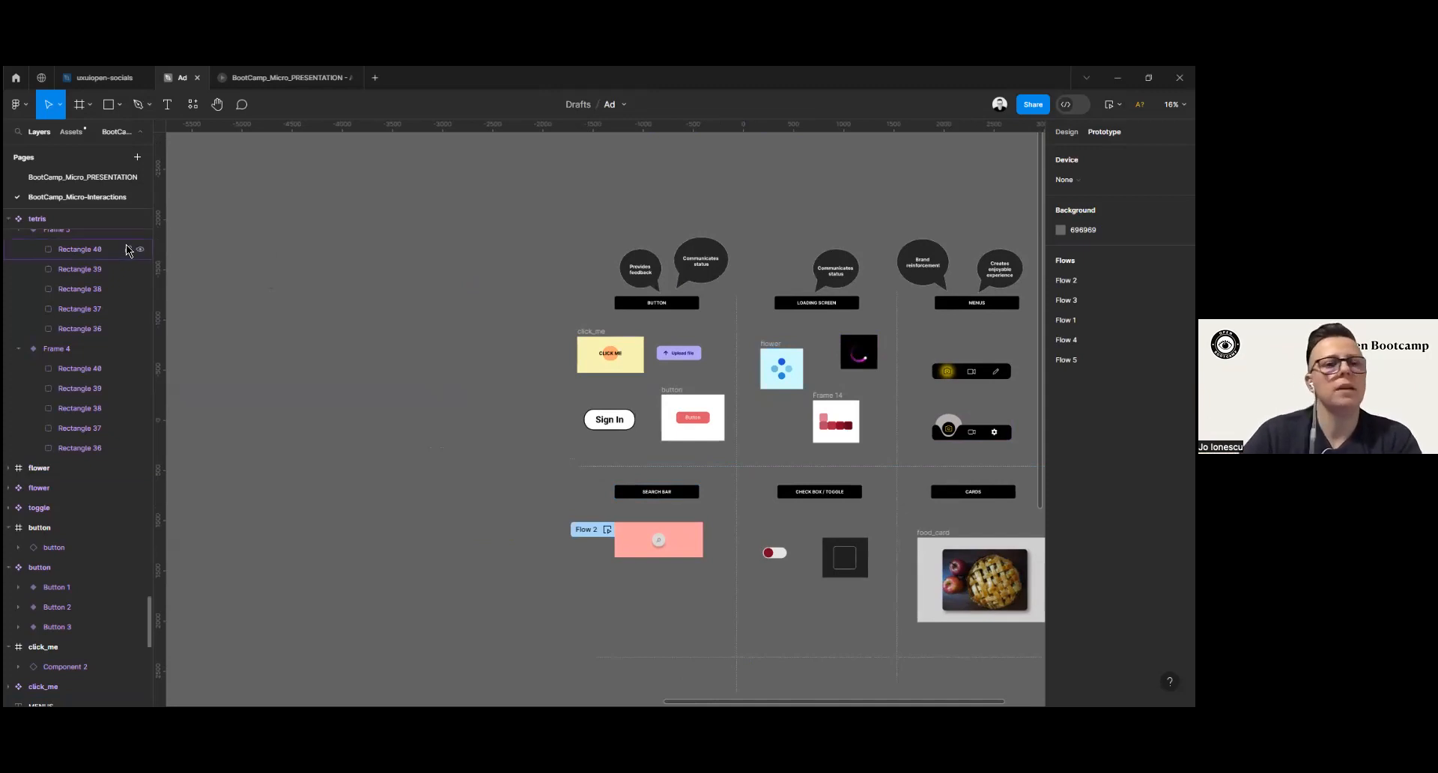
click(98, 111)
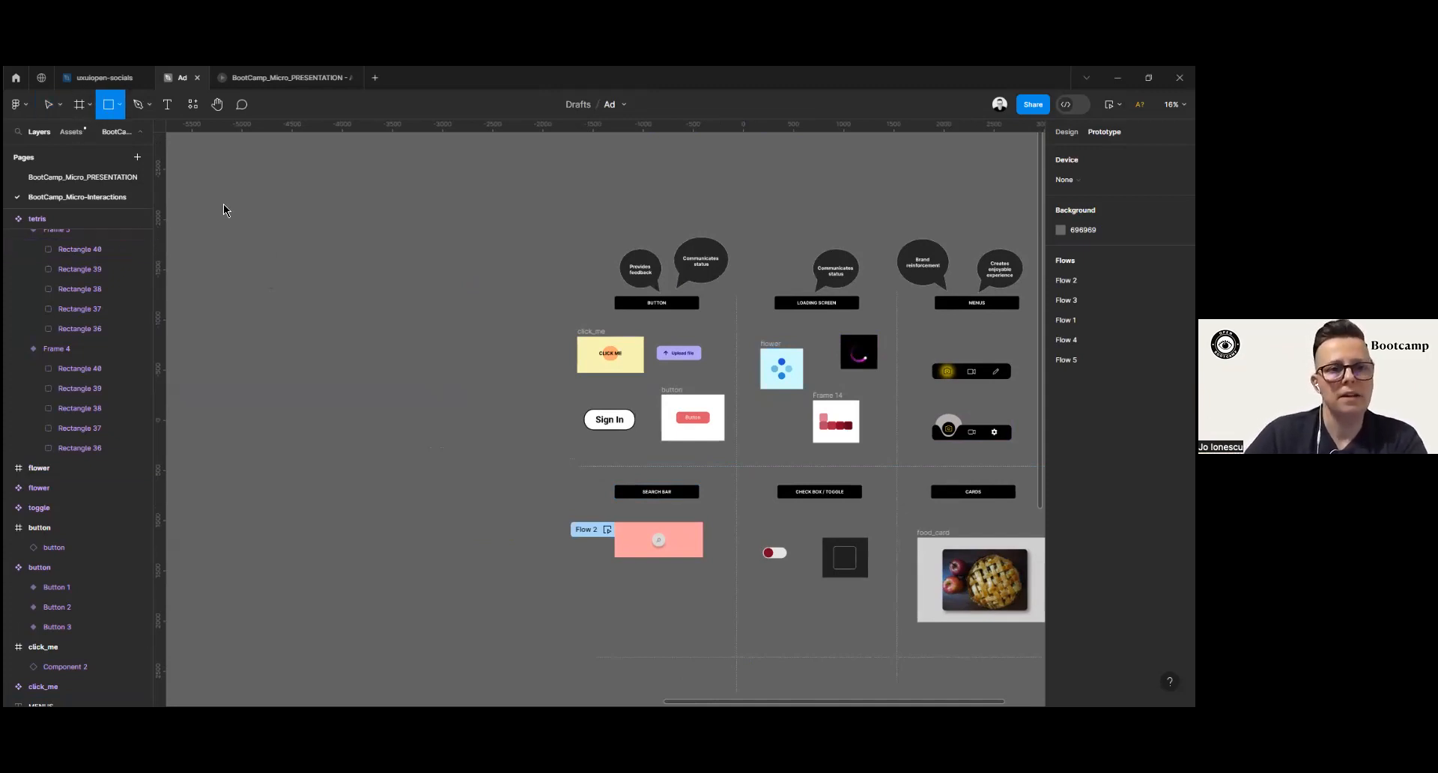
click(263, 218)
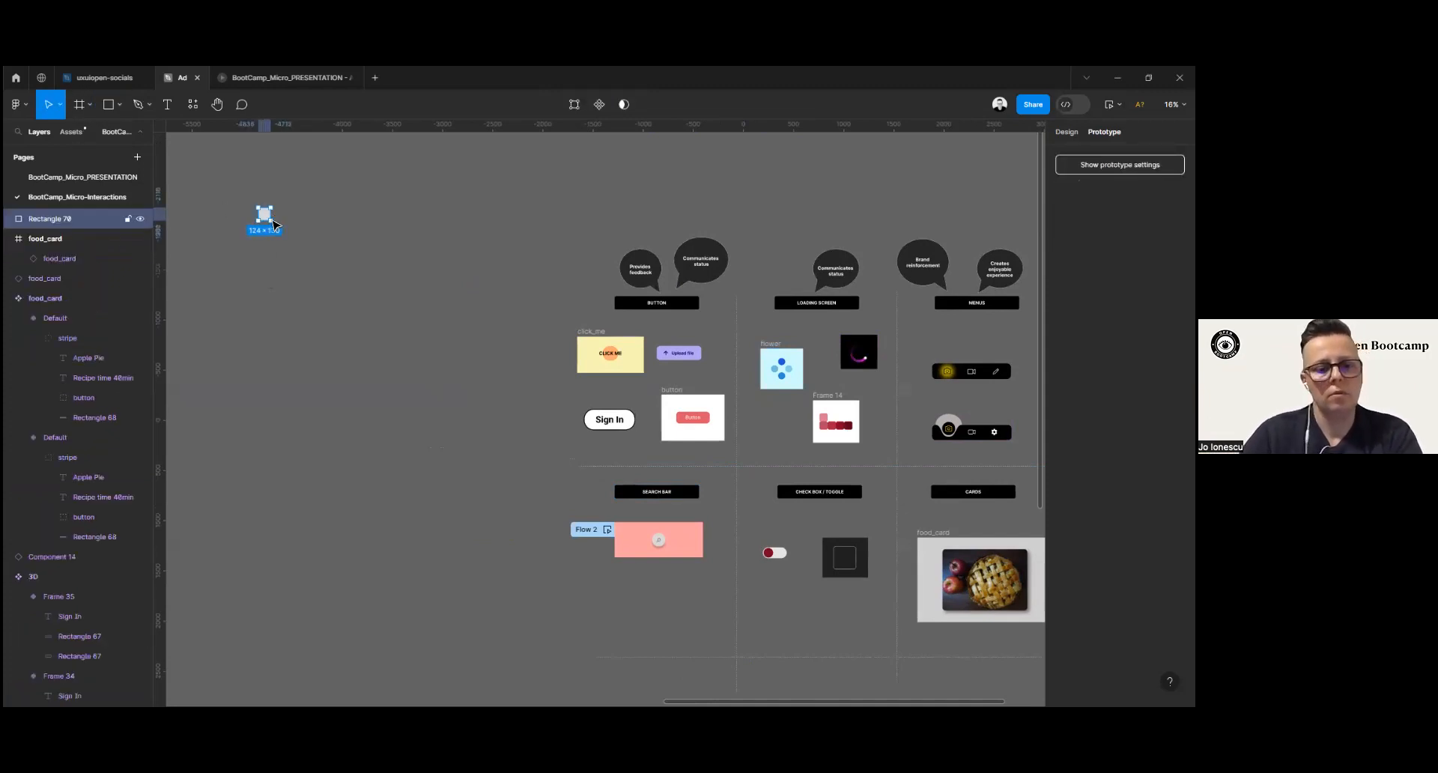
key(Delete)
Step: Draw a new frame about 972 × 501 in the empty canvas area between the resources frame and the button examples
click(88, 110)
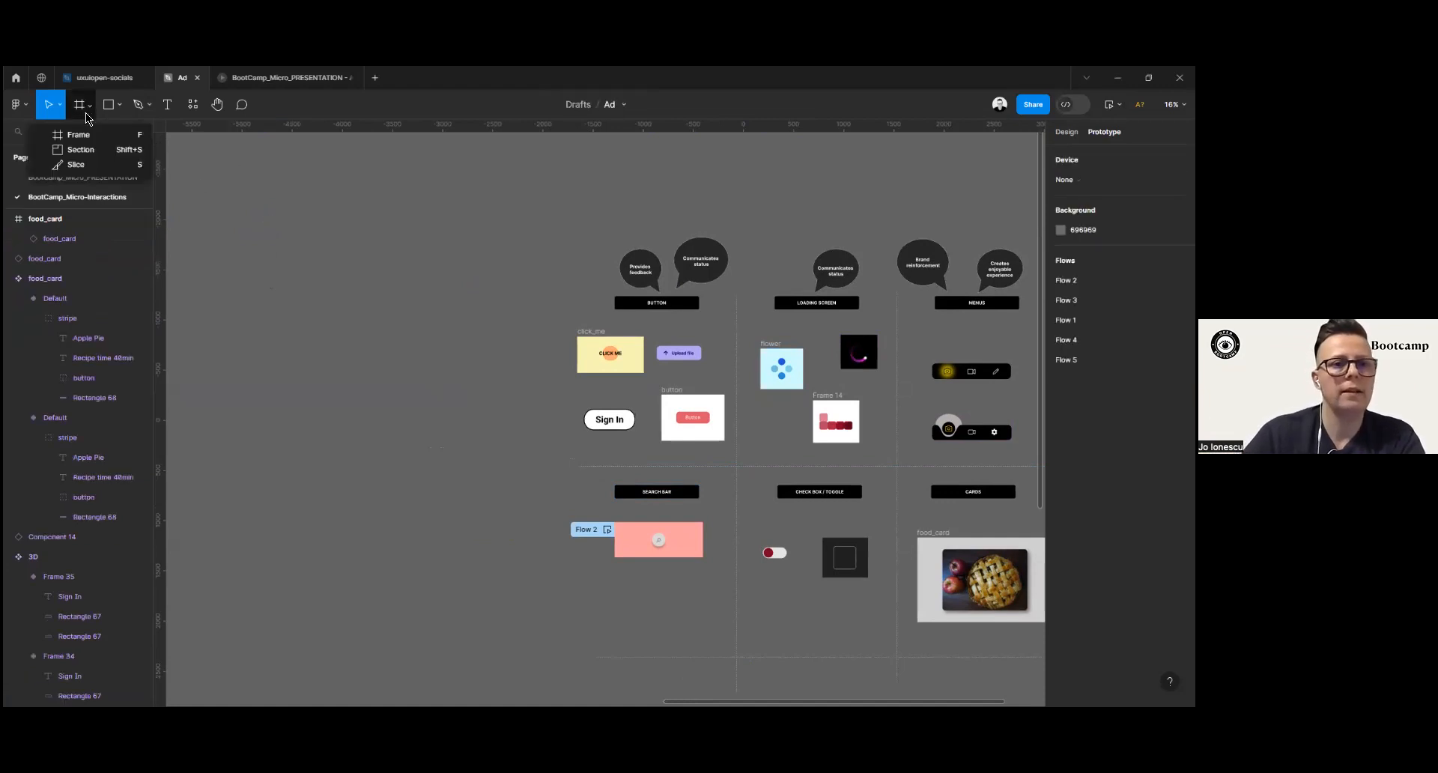
click(104, 108)
click(81, 103)
drag(235, 205, 332, 255)
mouse_move(544, 412)
mouse_down()
mouse_move(823, 512)
mouse_move(535, 394)
mouse_up()
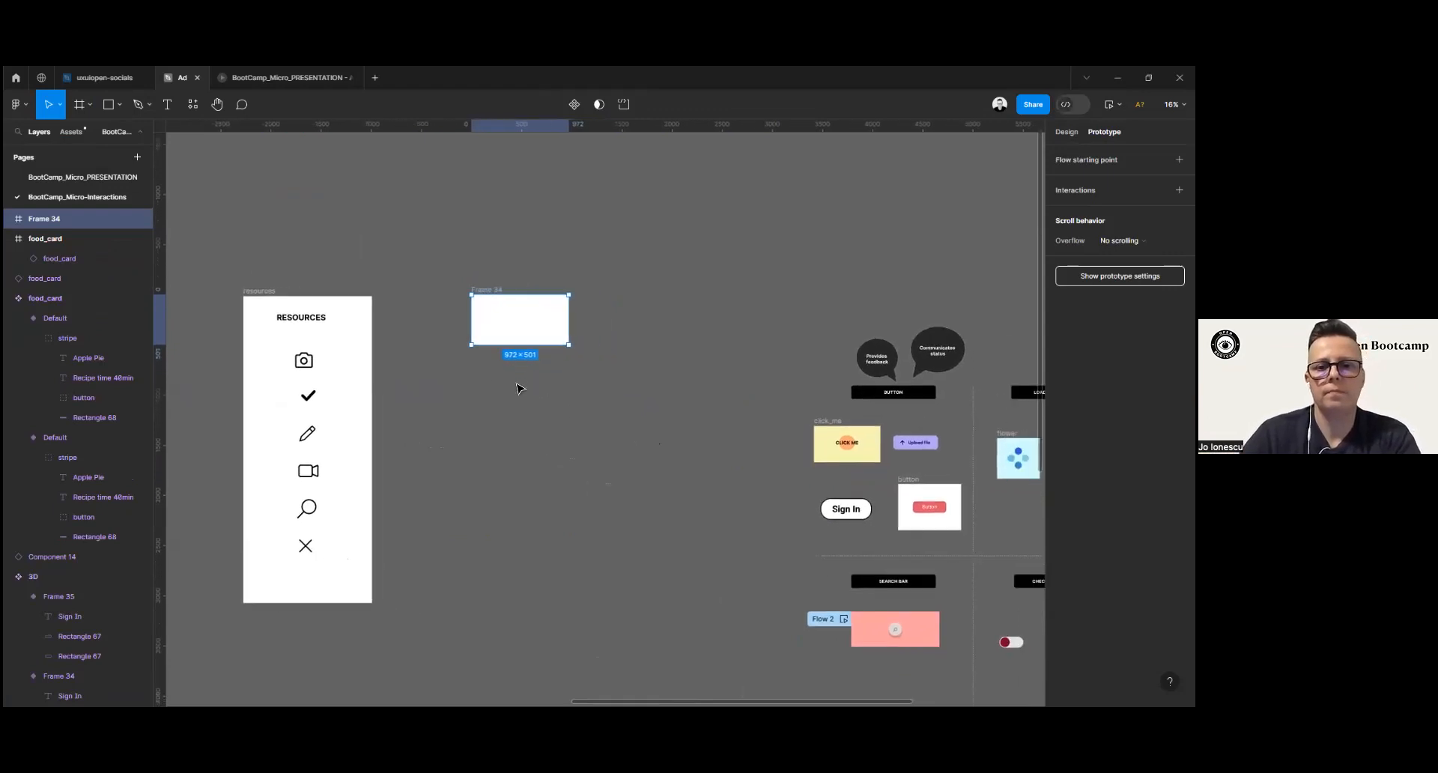
Step: Create a row of four adjoining squares, each about 82 × 82, inside the new frame and select them all
scroll(533, 382, up, 4)
drag(465, 256, 449, 287)
scroll(459, 244, down, 2)
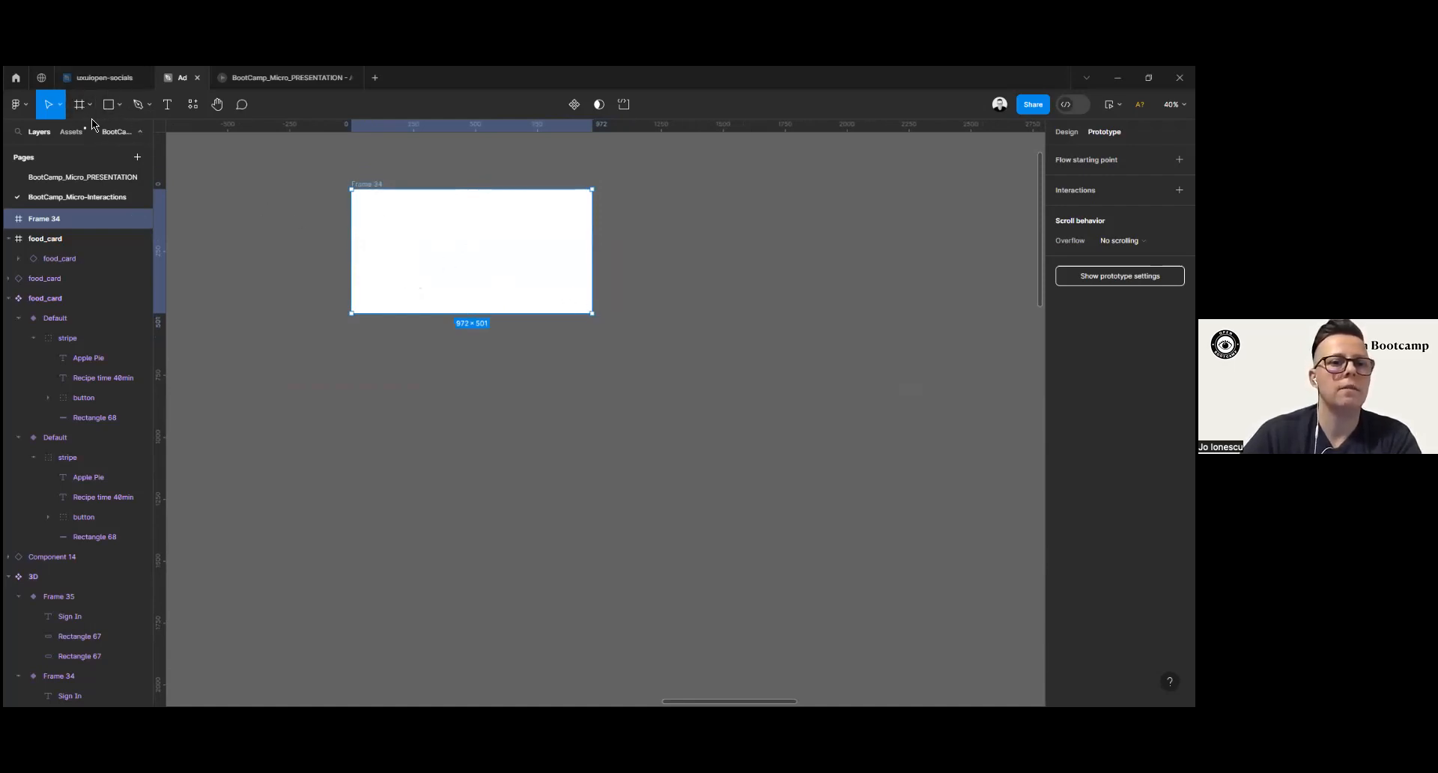
click(109, 104)
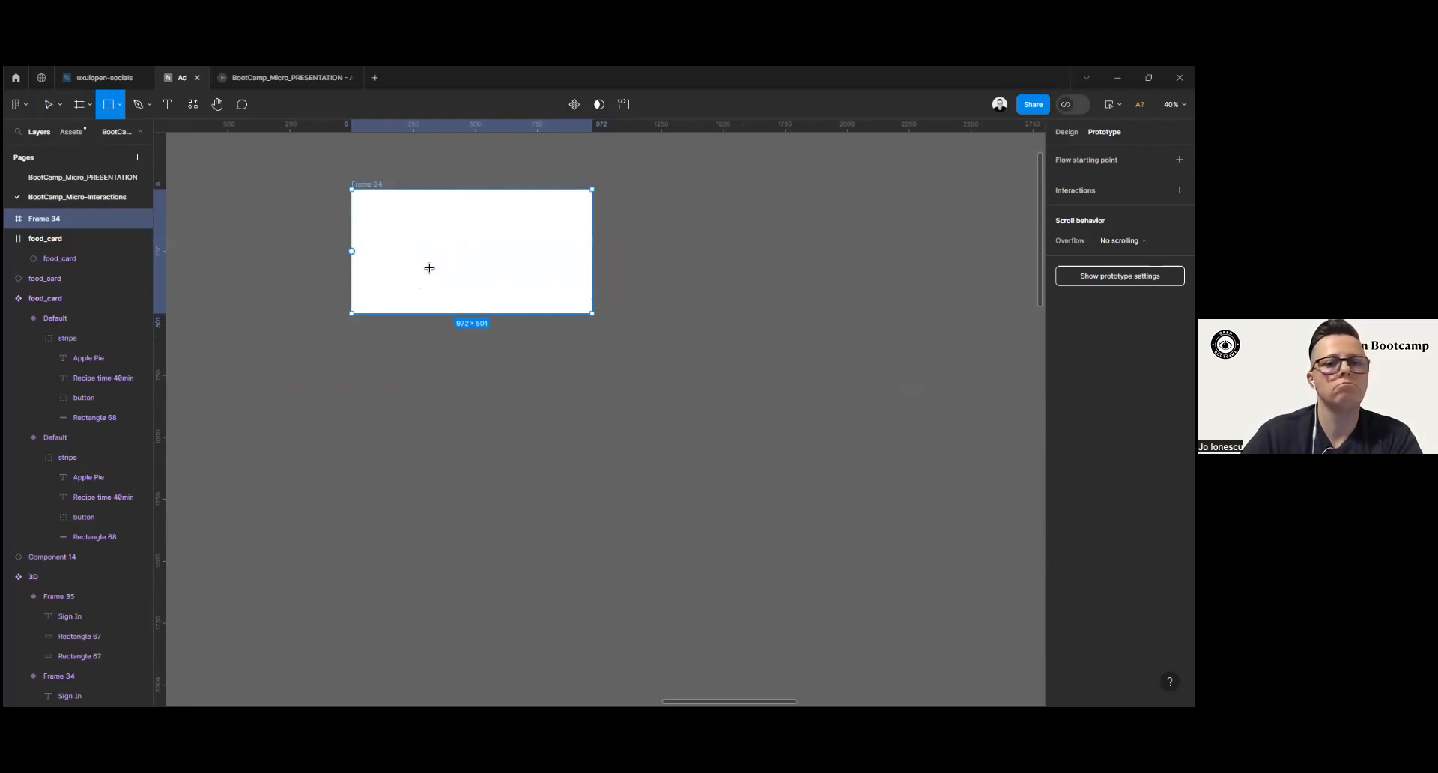
mouse_move(381, 245)
mouse_down()
mouse_move(396, 260)
mouse_move(391, 244)
mouse_move(467, 256)
mouse_move(373, 235)
mouse_up()
key(alt+8)
click(499, 292)
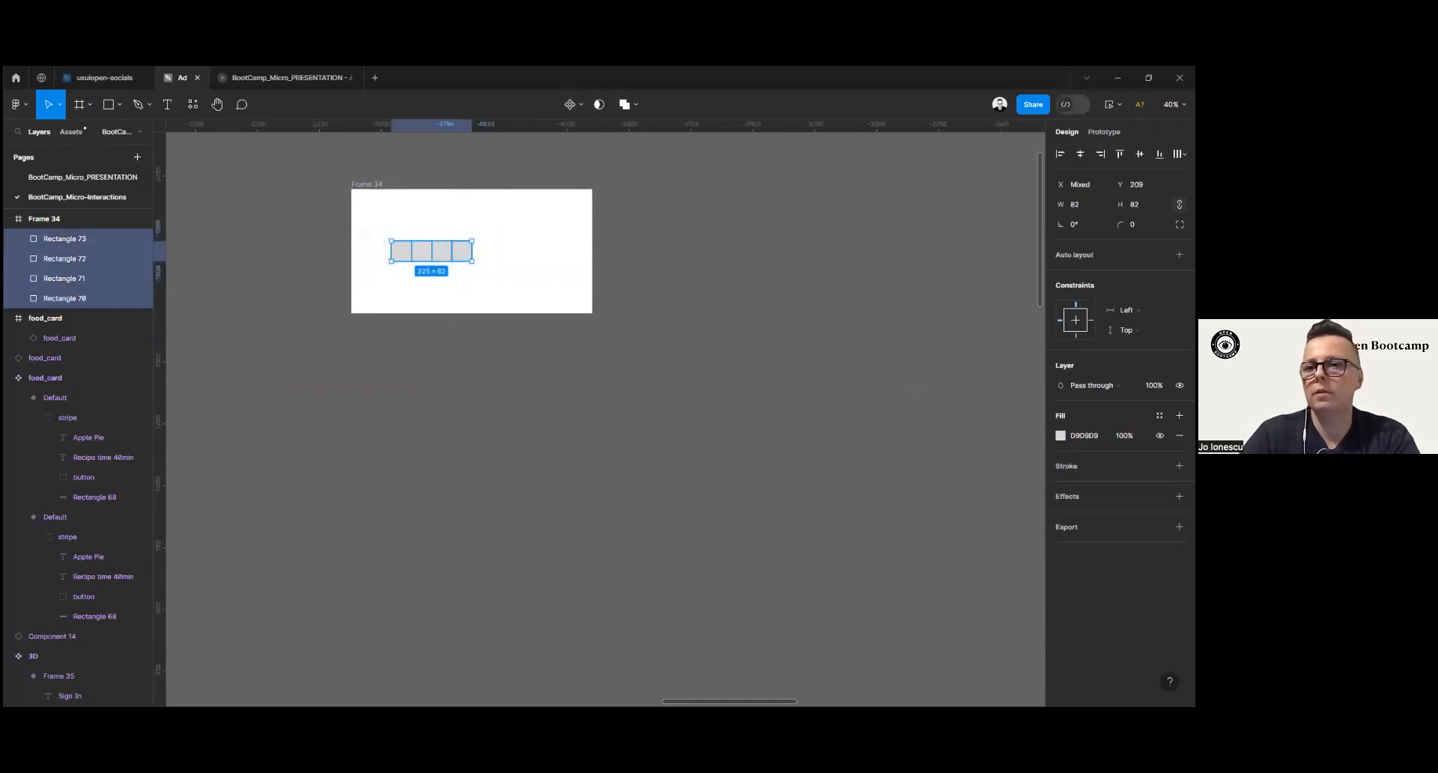
Step: Round the corners of all four squares, trying a radius of 30 before settling on 20
click(1139, 225)
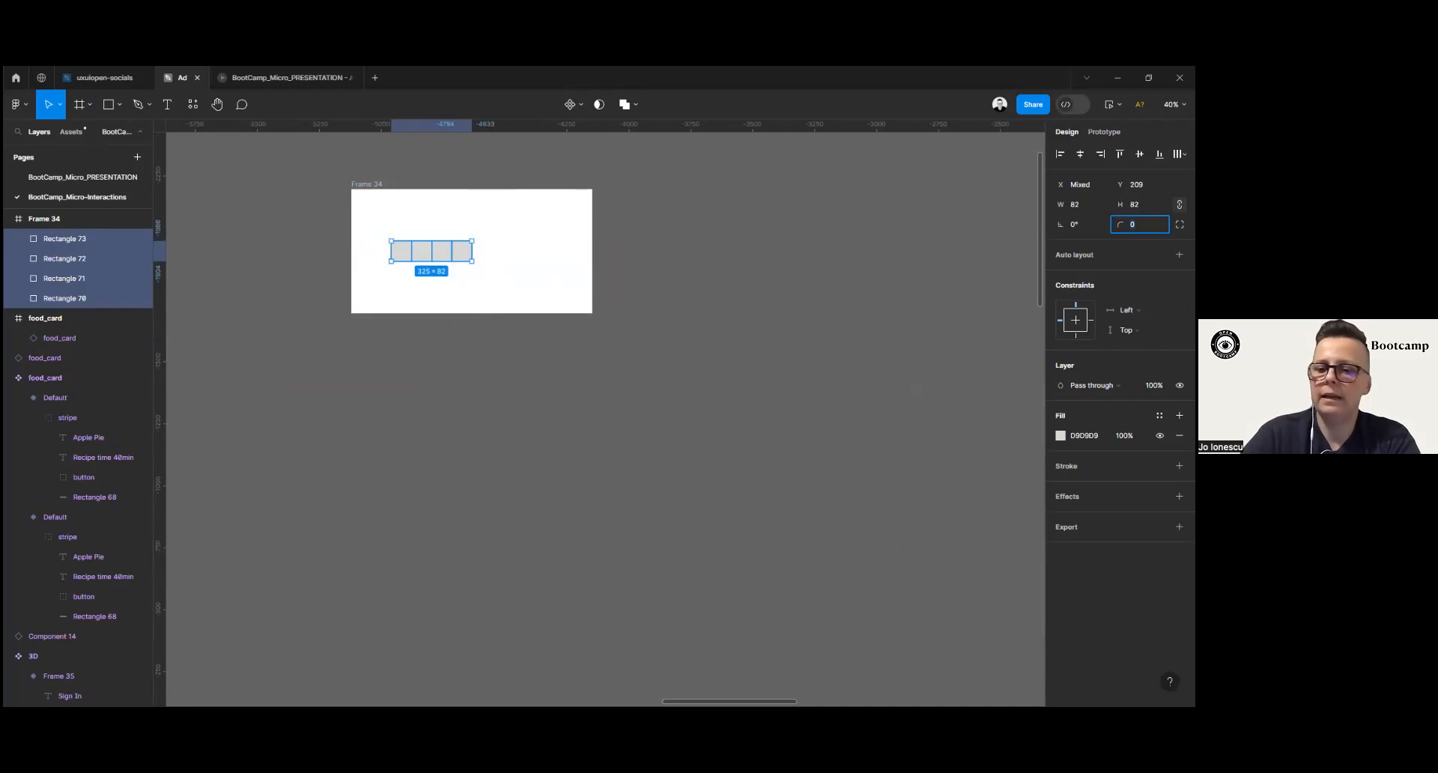
key(Return)
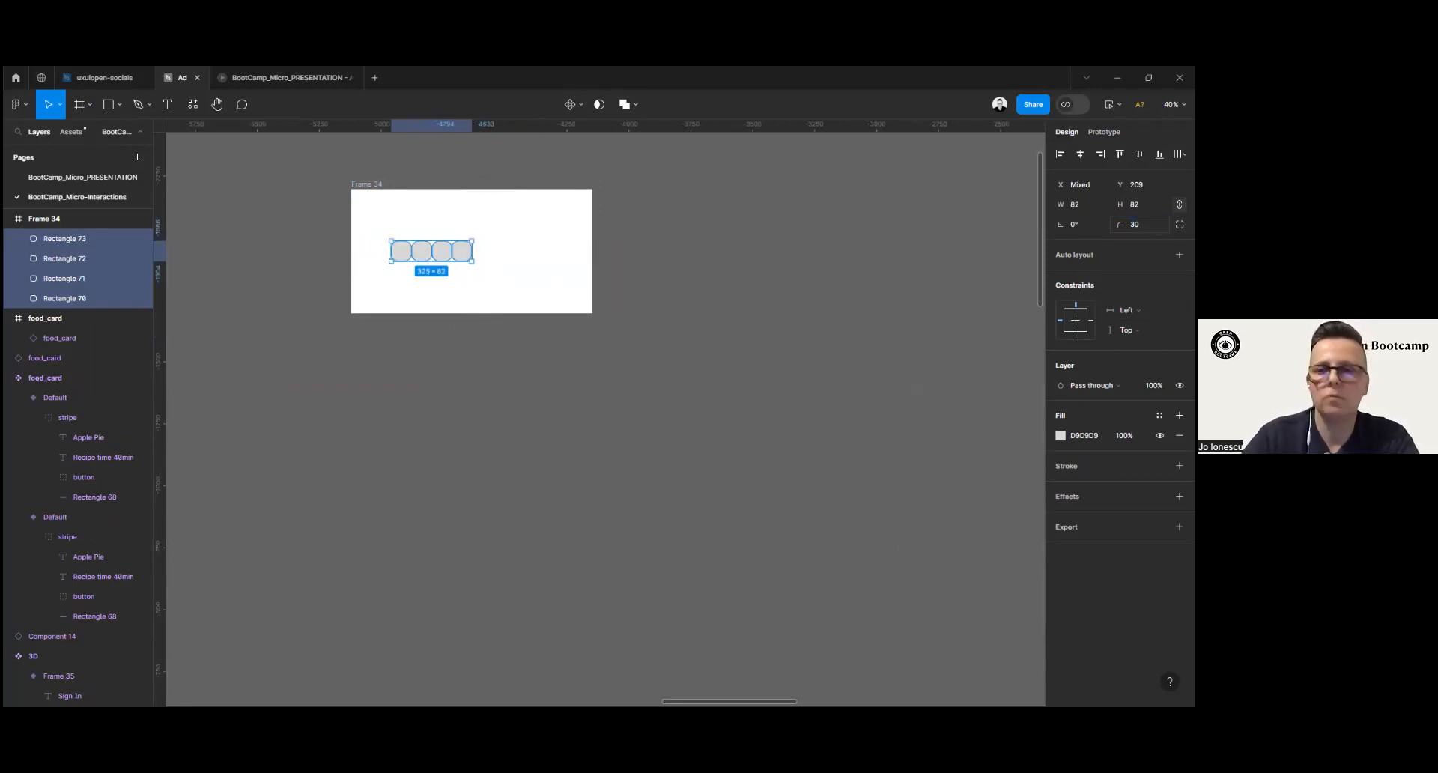
click(1139, 225)
text(20)
key(Return)
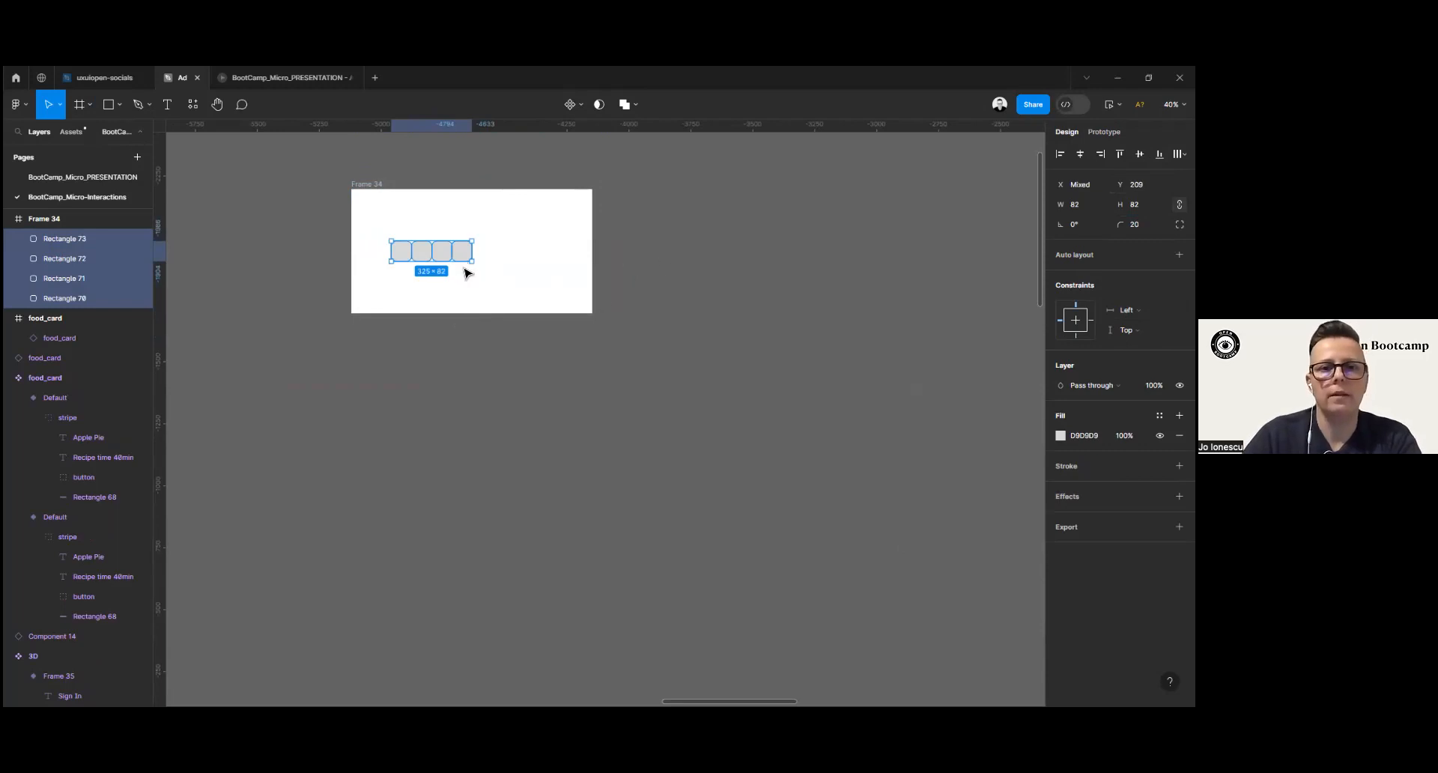
Step: Move the first square directly on top of the second one to form an L-shaped block
click(488, 292)
click(402, 253)
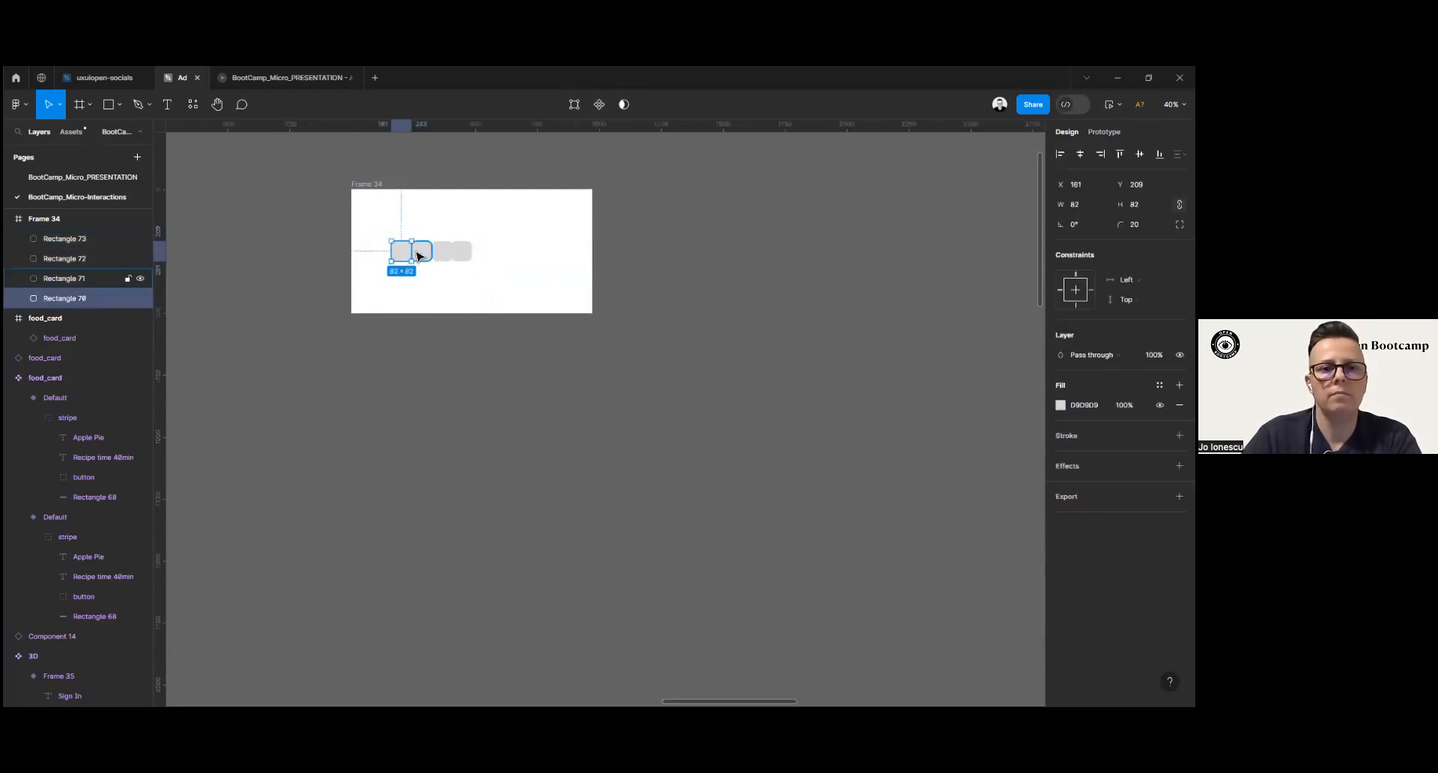
drag(401, 258, 424, 240)
scroll(431, 277, up, 5)
click(430, 295)
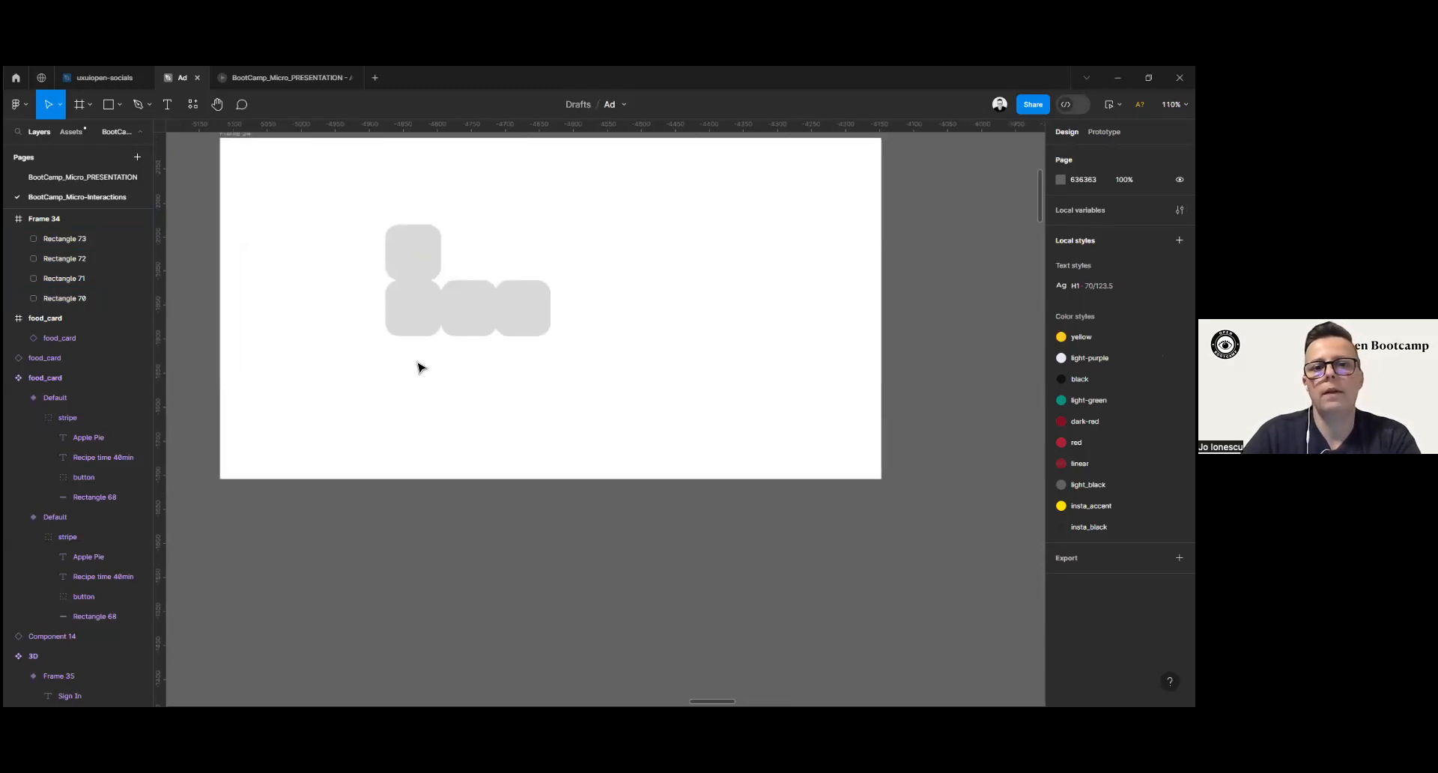
Step: Change the fill of the raised upper square to red E32121
scroll(418, 367, down, 2)
click(427, 285)
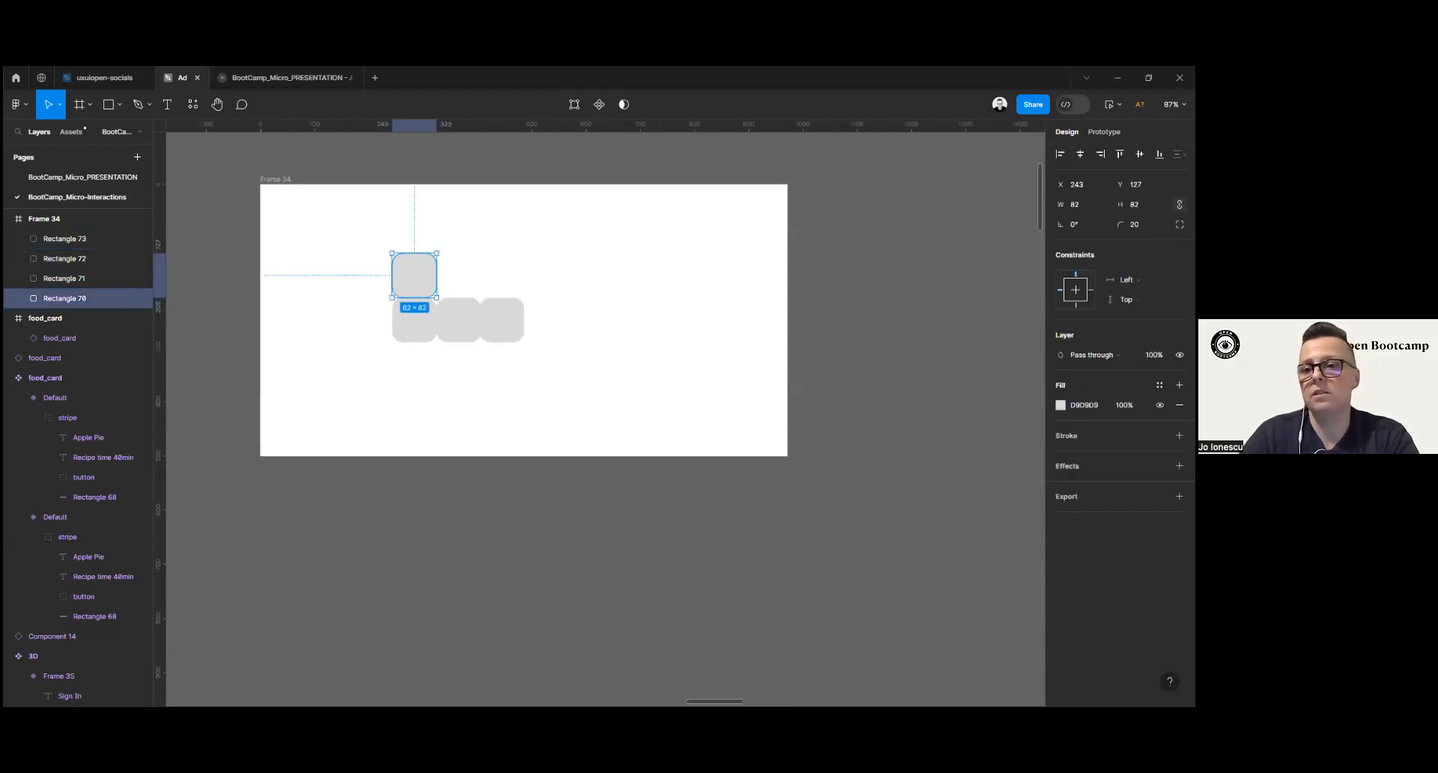
click(1061, 406)
click(1024, 401)
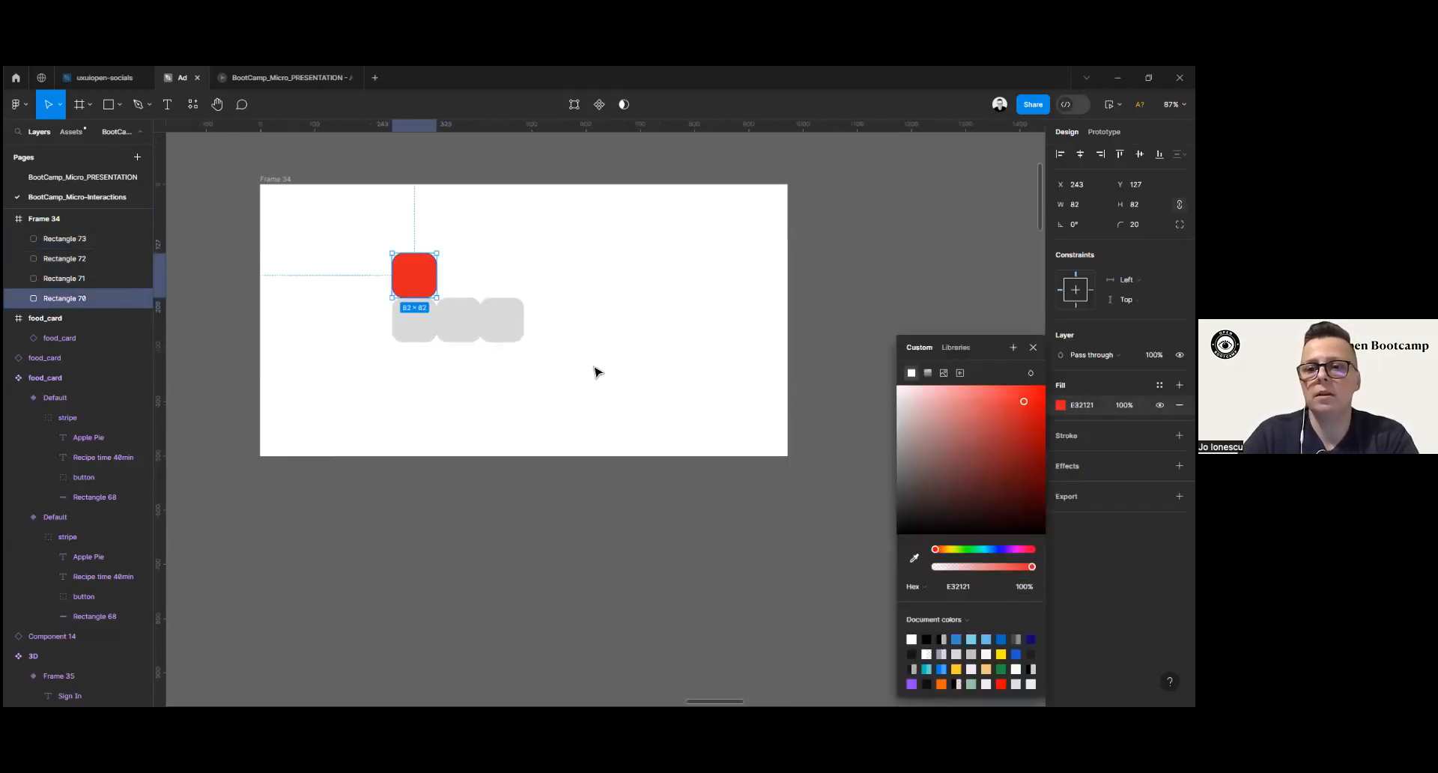
Step: Change the fill of the square directly below the red one to yellow-green
click(423, 334)
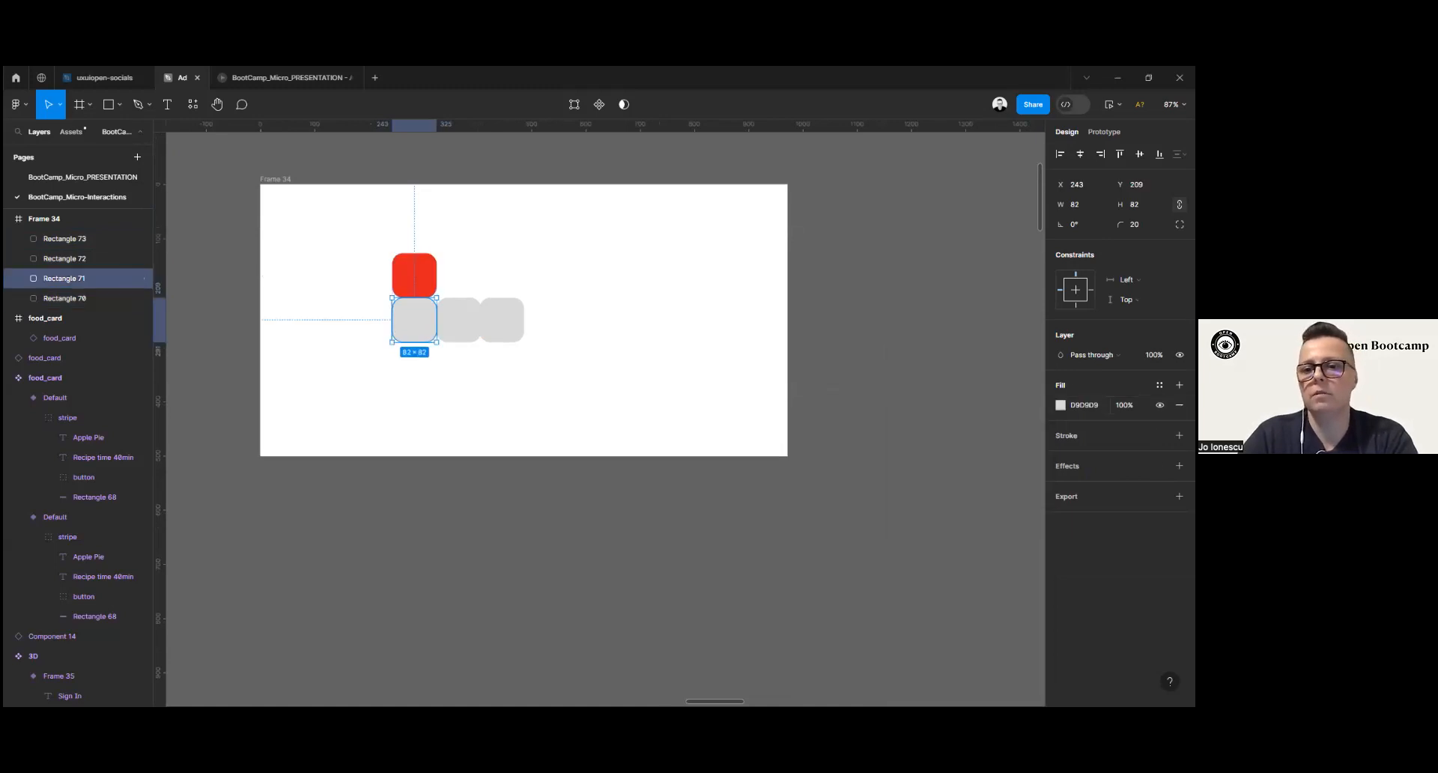
click(1060, 405)
click(954, 550)
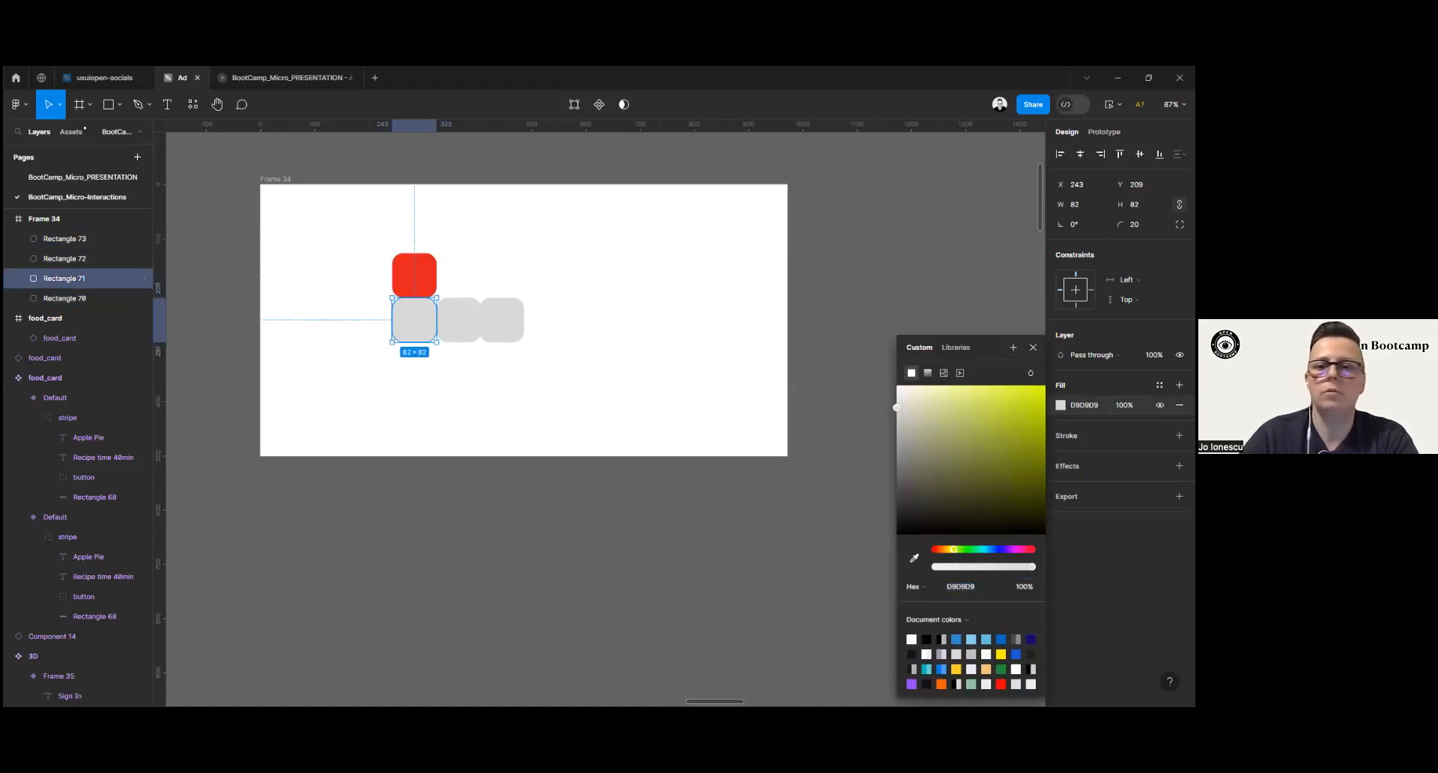
click(1018, 419)
Step: Change the fill of the middle square in the lower row to green 15DE35
click(460, 322)
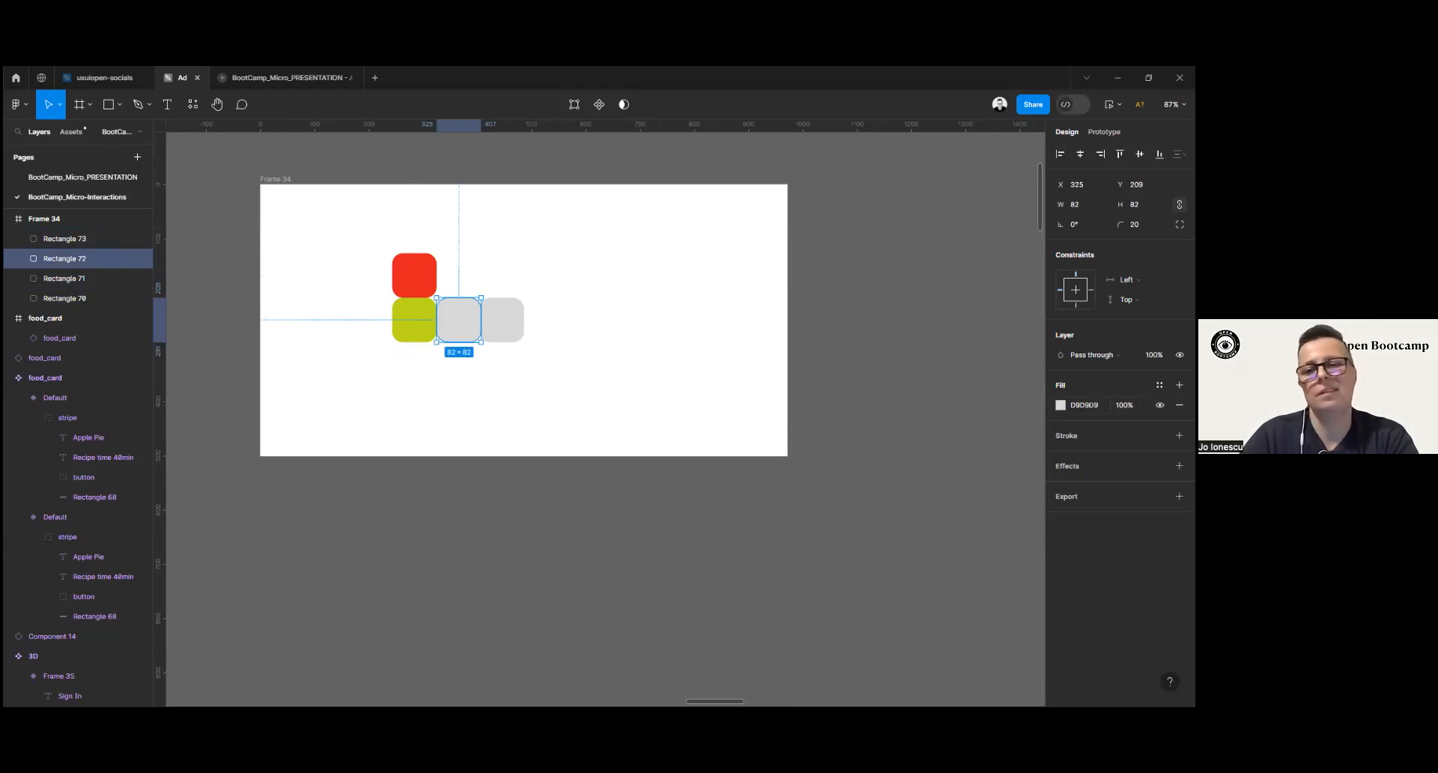
click(1061, 405)
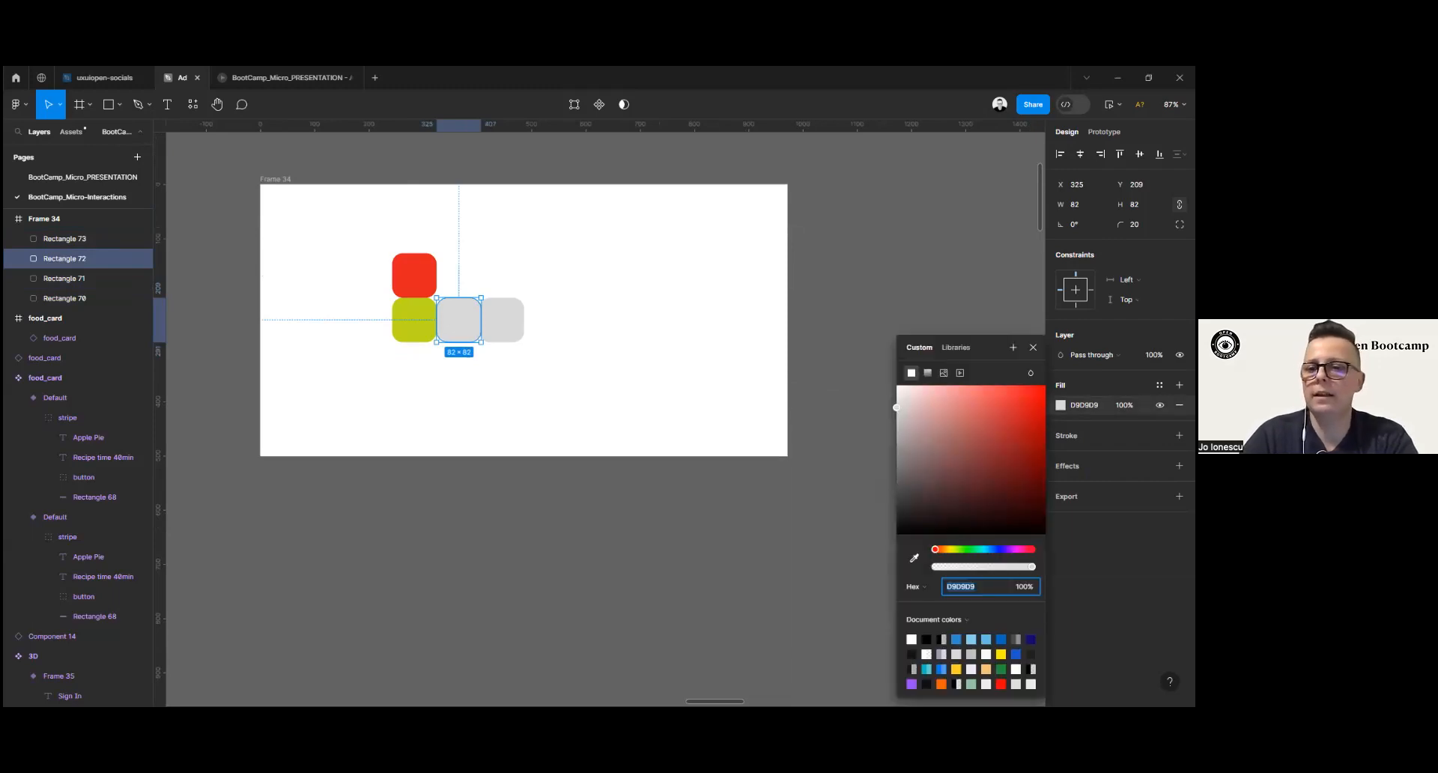
click(970, 549)
click(1036, 423)
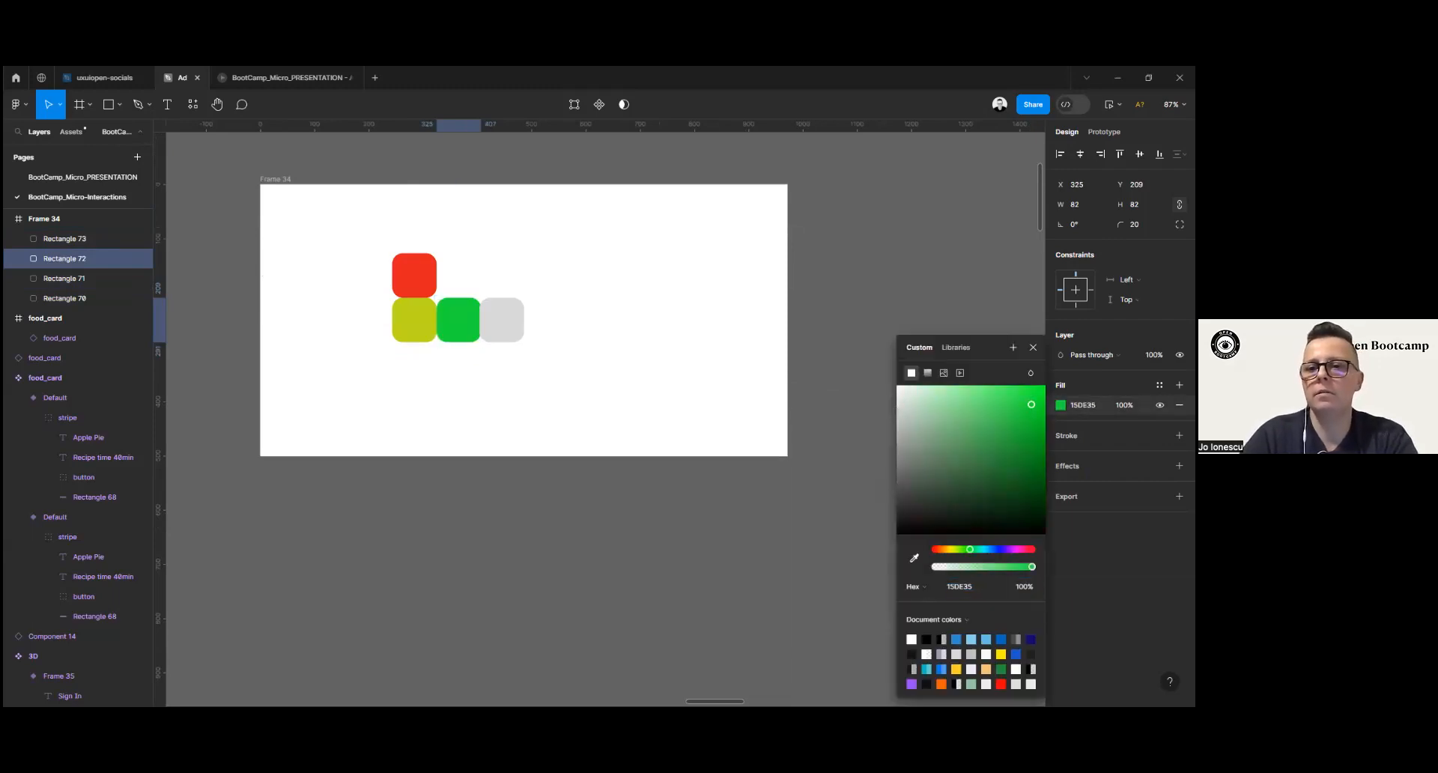
Step: Fill the last grey square with blue-violet 4615D2 and clear the selection
click(523, 341)
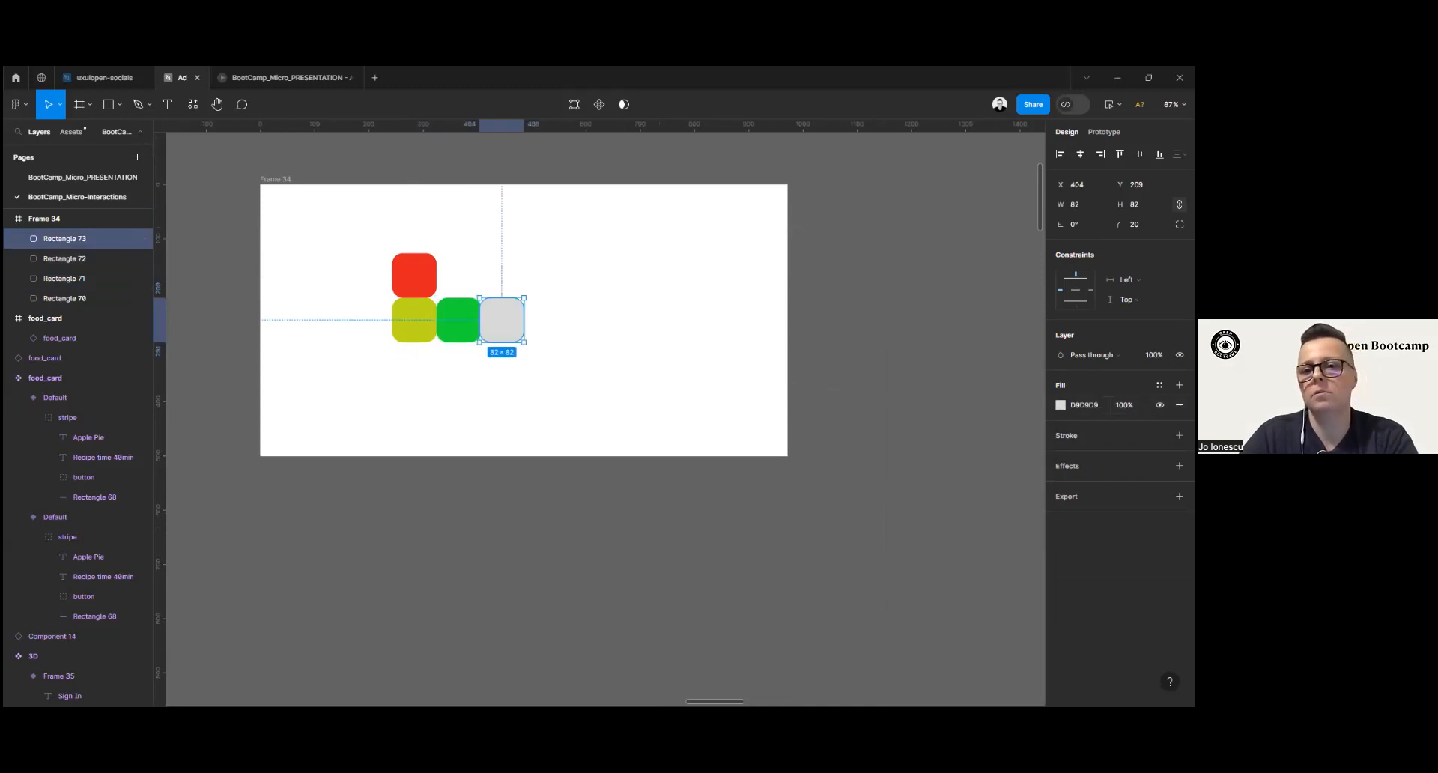
click(1061, 405)
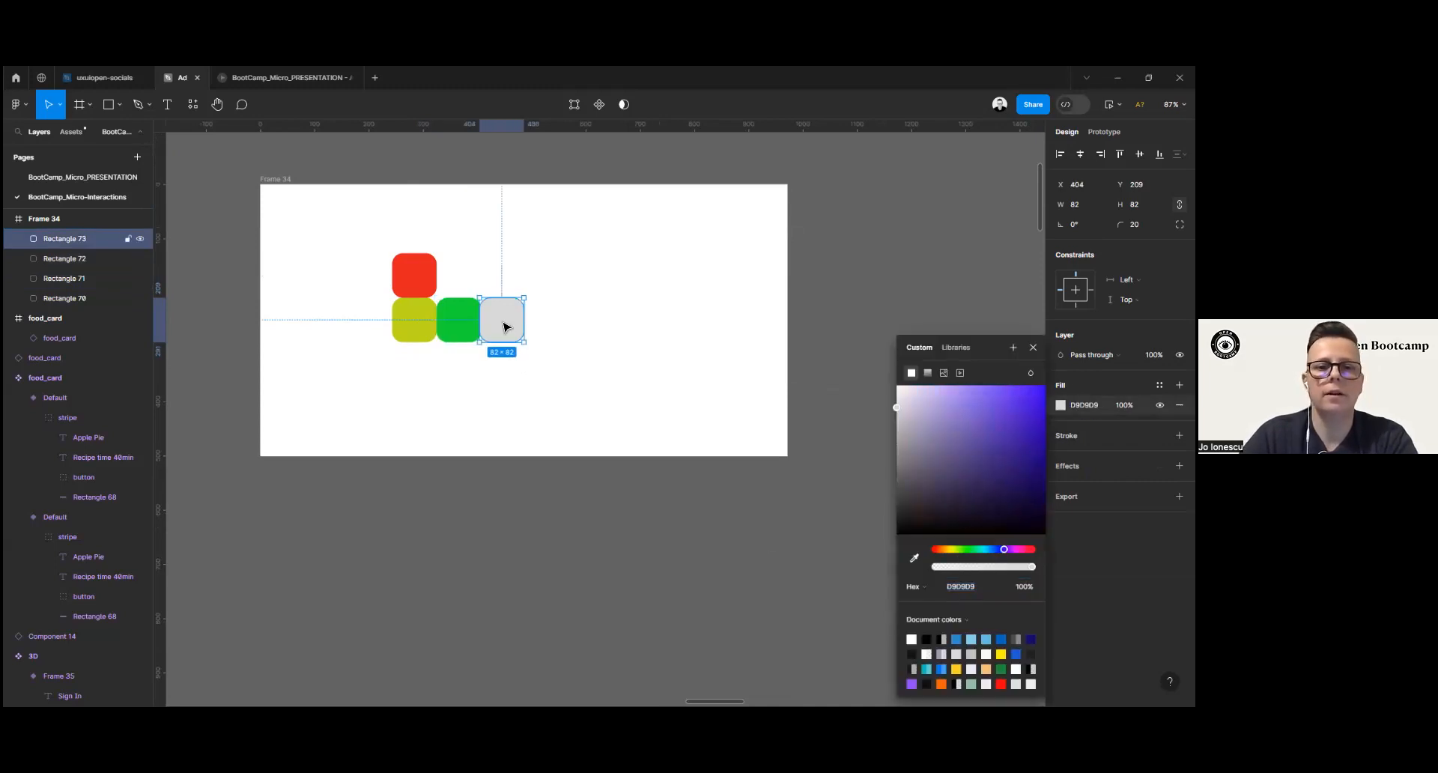
click(1031, 411)
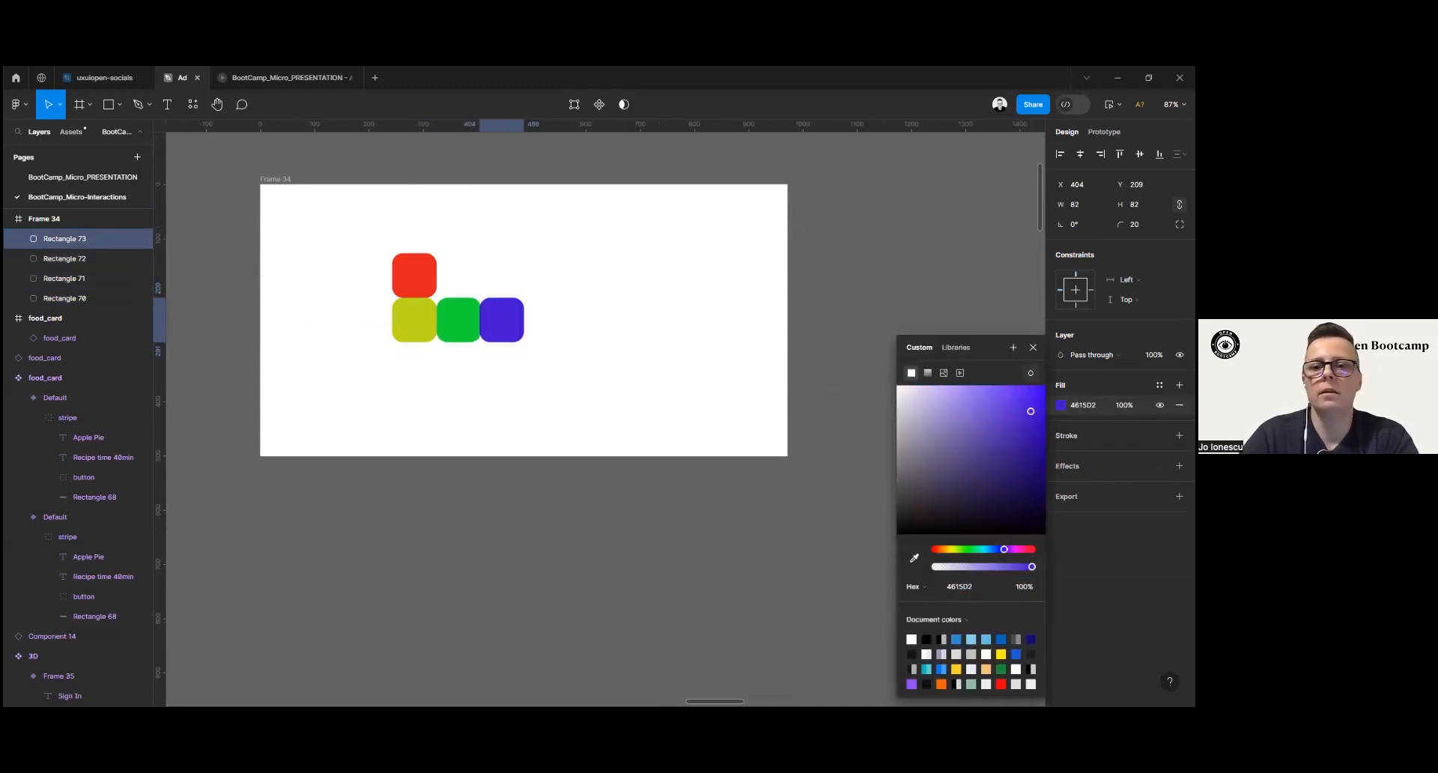
click(664, 397)
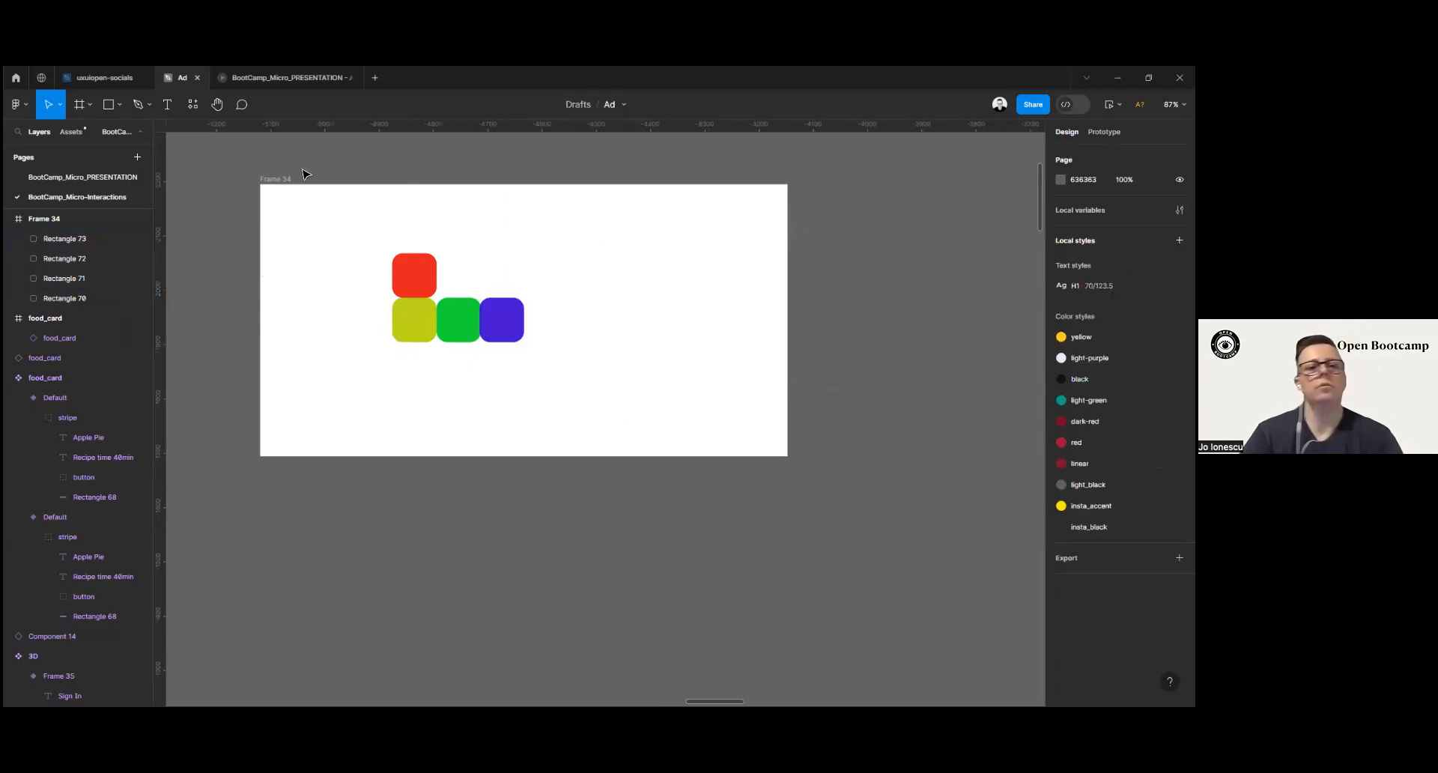
Step: Narrow the frame around the coloured squares from both sides to 656 × 501
click(268, 180)
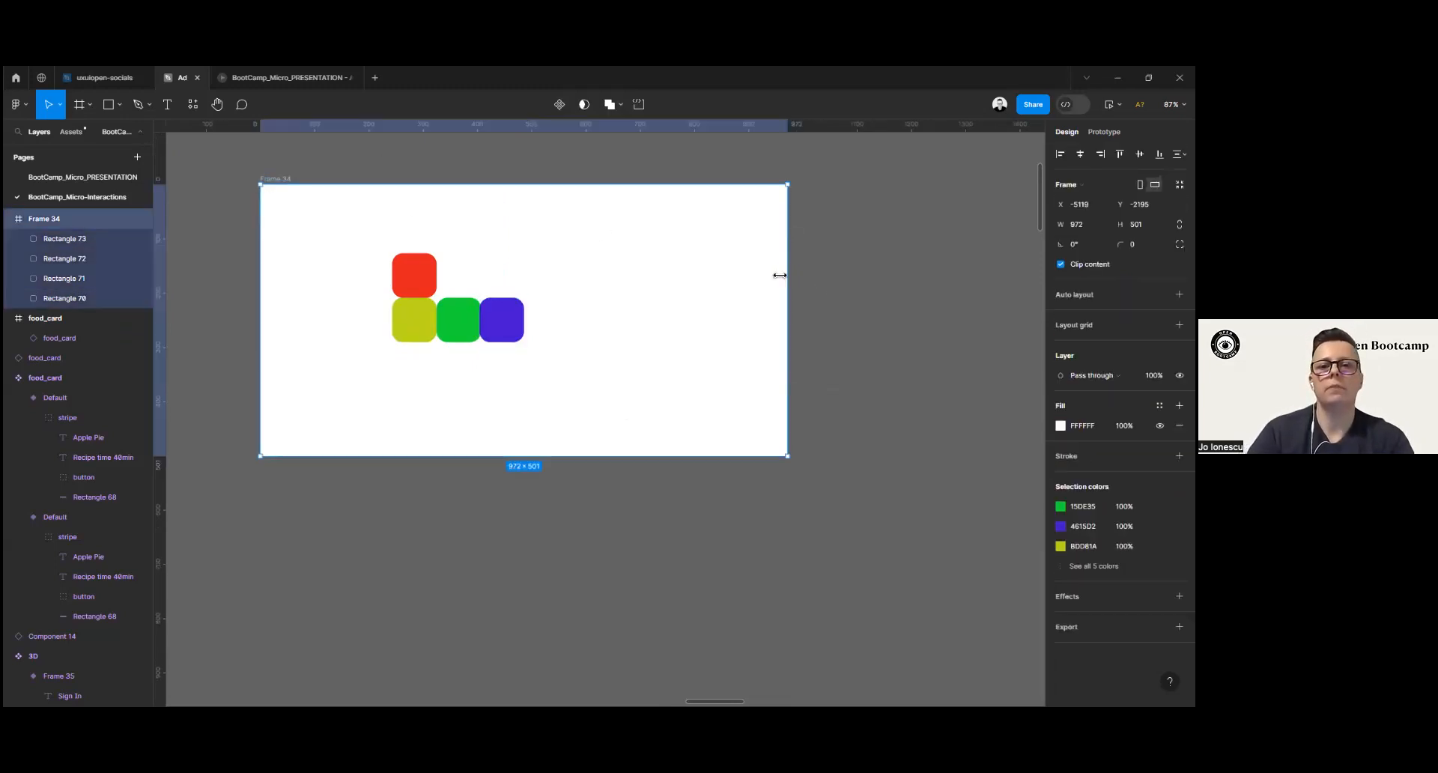
drag(779, 275, 640, 264)
drag(279, 250, 284, 250)
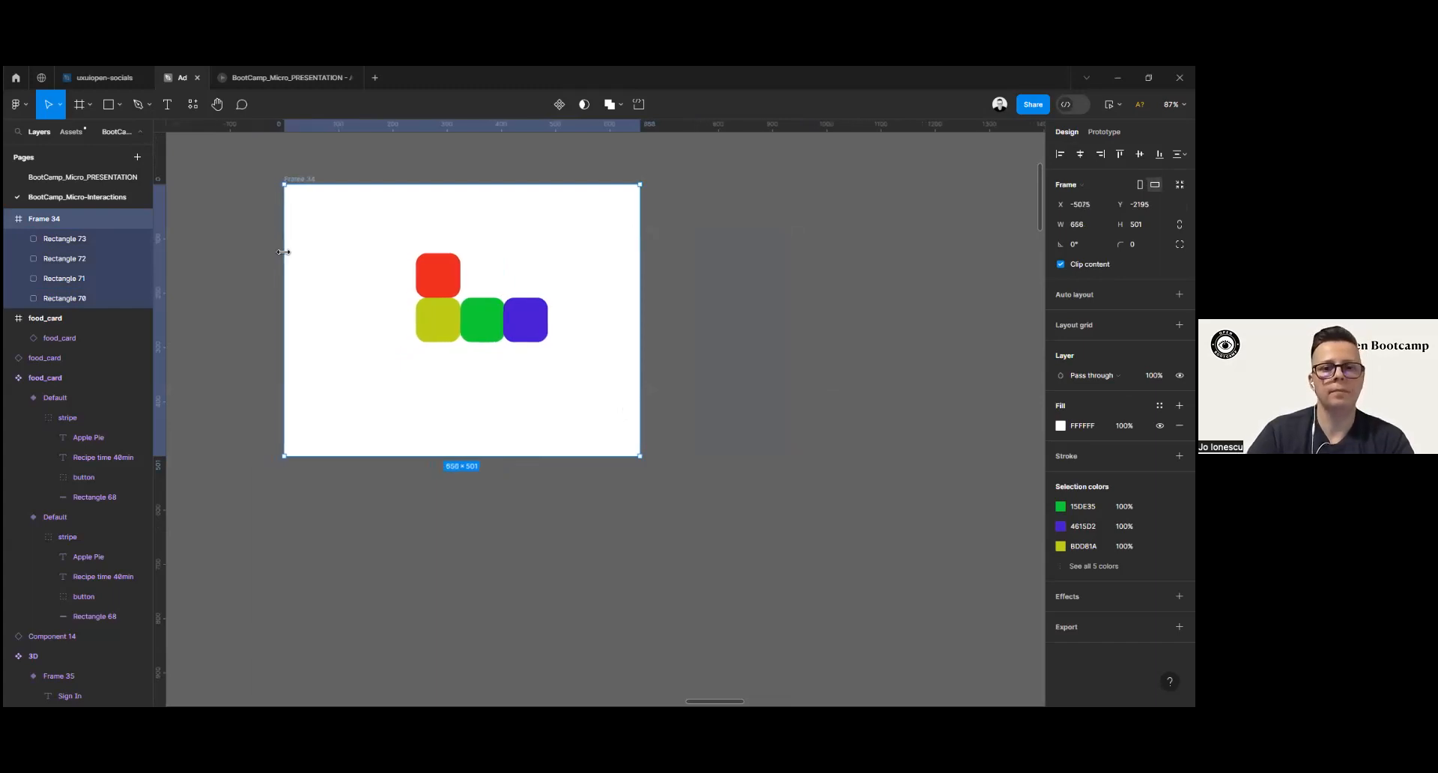
Step: Duplicate the frame with the coloured squares and place the copy directly below the original
scroll(555, 419, down, 5)
drag(683, 357, 660, 319)
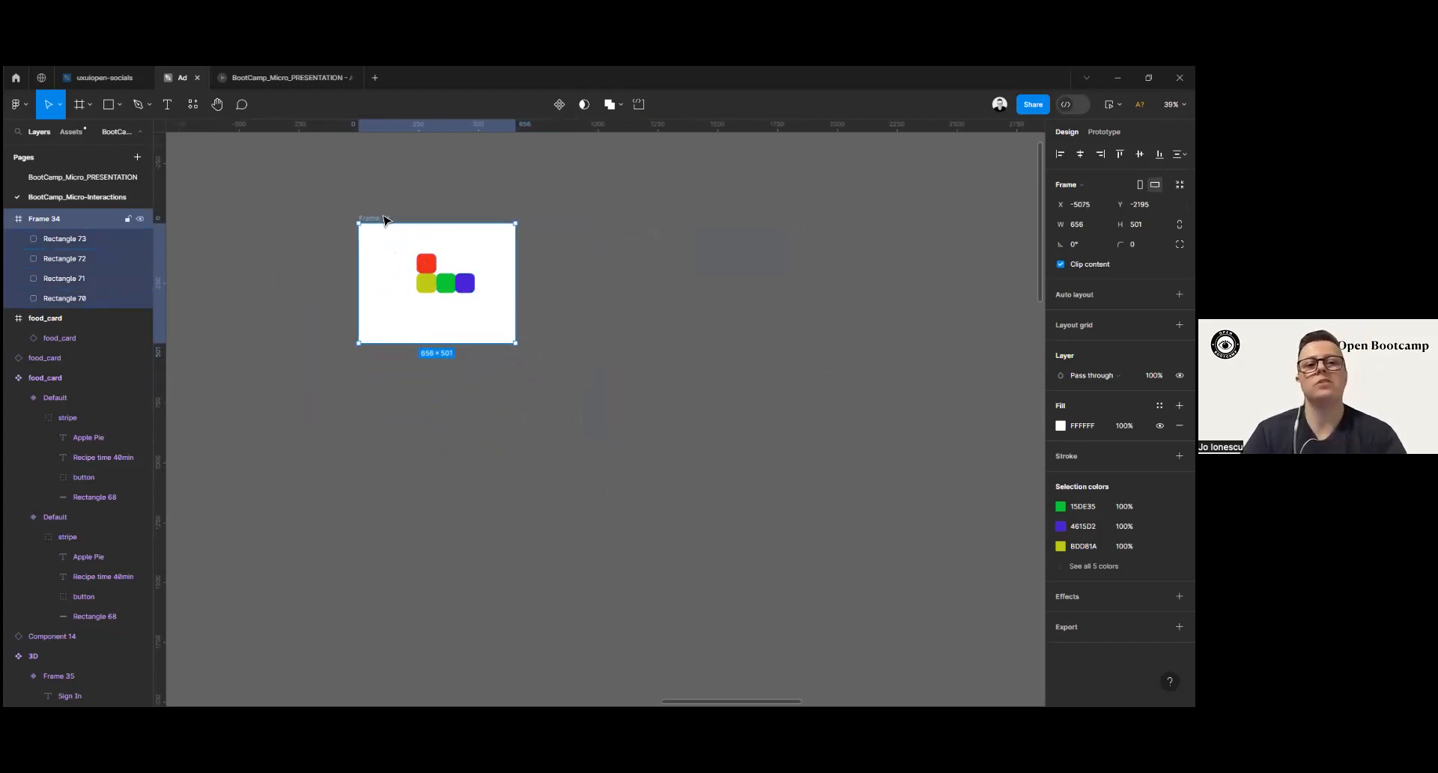
drag(380, 219, 359, 346)
Step: In the second frame, move the red and yellow-green squares down together until the red one lines up with the green and blue-violet squares
click(400, 388)
shift+click(400, 406)
key(shift+Down)
key(shift+Down)
key(shift+Down)
key(shift+Down)
key(shift+Down)
key(shift+Down)
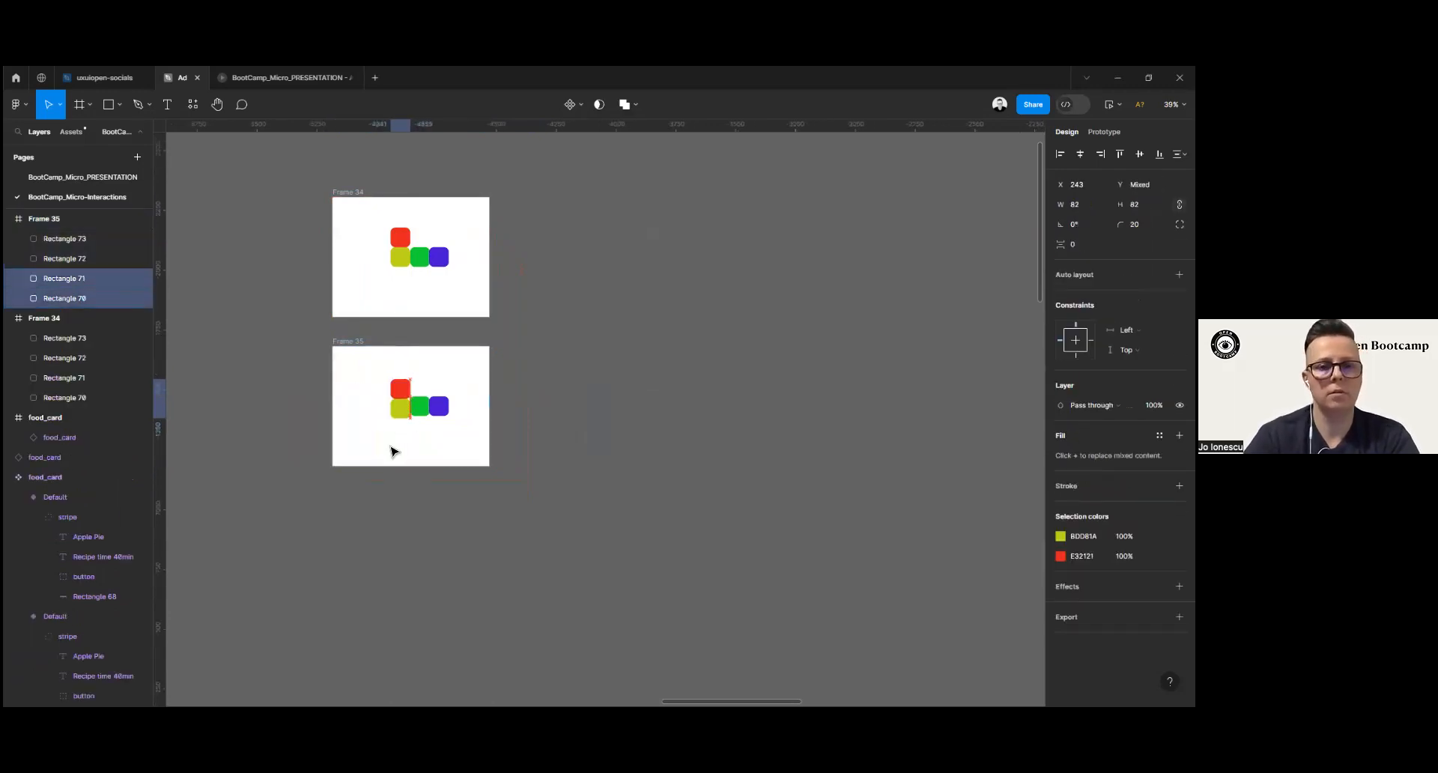
key(shift+Down)
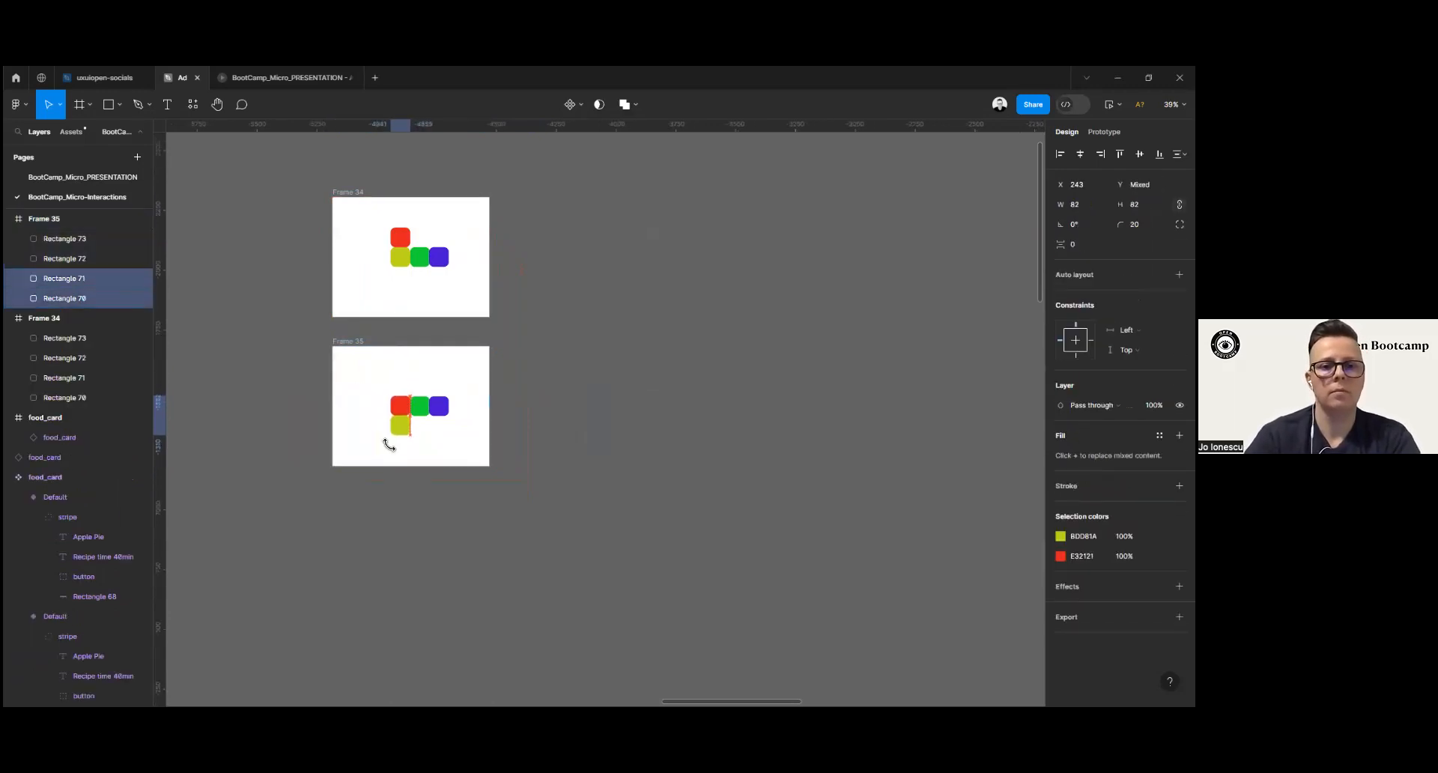
drag(388, 444, 347, 349)
key(ctrl+z)
click(497, 379)
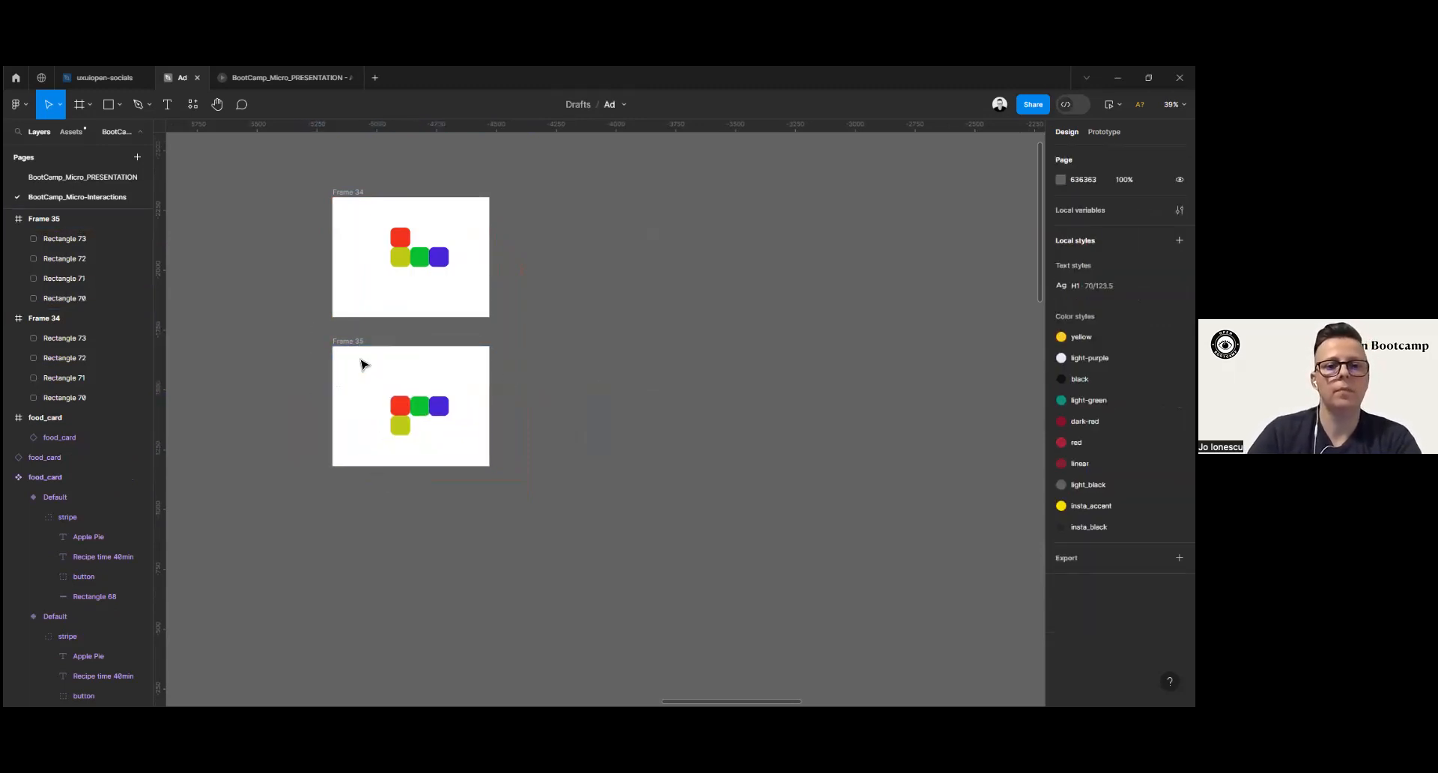
Step: Duplicate the second frame below itself and move the copy's yellow-green square 80 px right, beneath the green square
alt+drag(359, 338, 360, 488)
click(405, 572)
key(shift+Right)
key(shift+Right)
key(shift+Right)
key(shift+Right)
key(shift+Right)
key(shift+Right)
key(shift+Right)
key(shift+Right)
key(shift+Right)
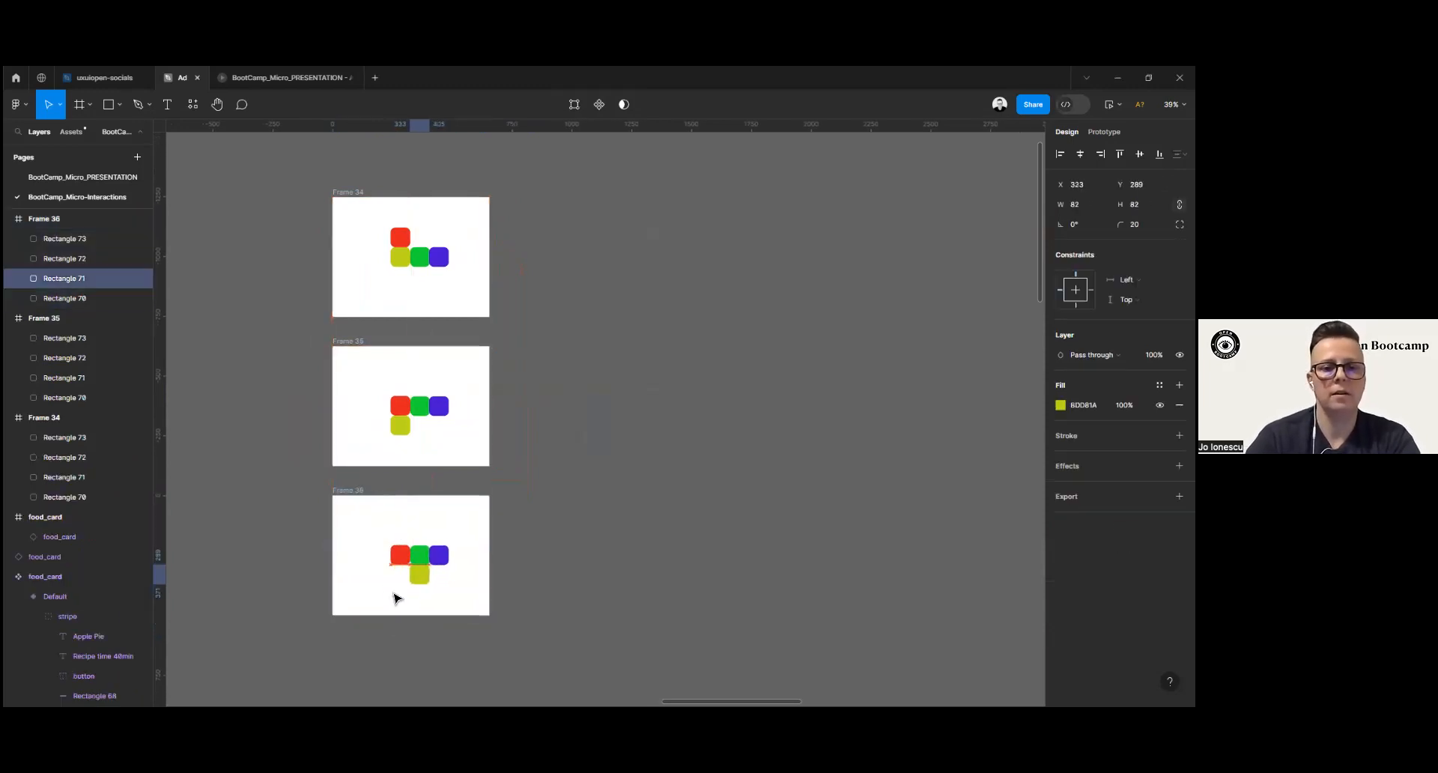
Step: Duplicate the third frame and place the copy below it in the column
scroll(396, 597, down, 1)
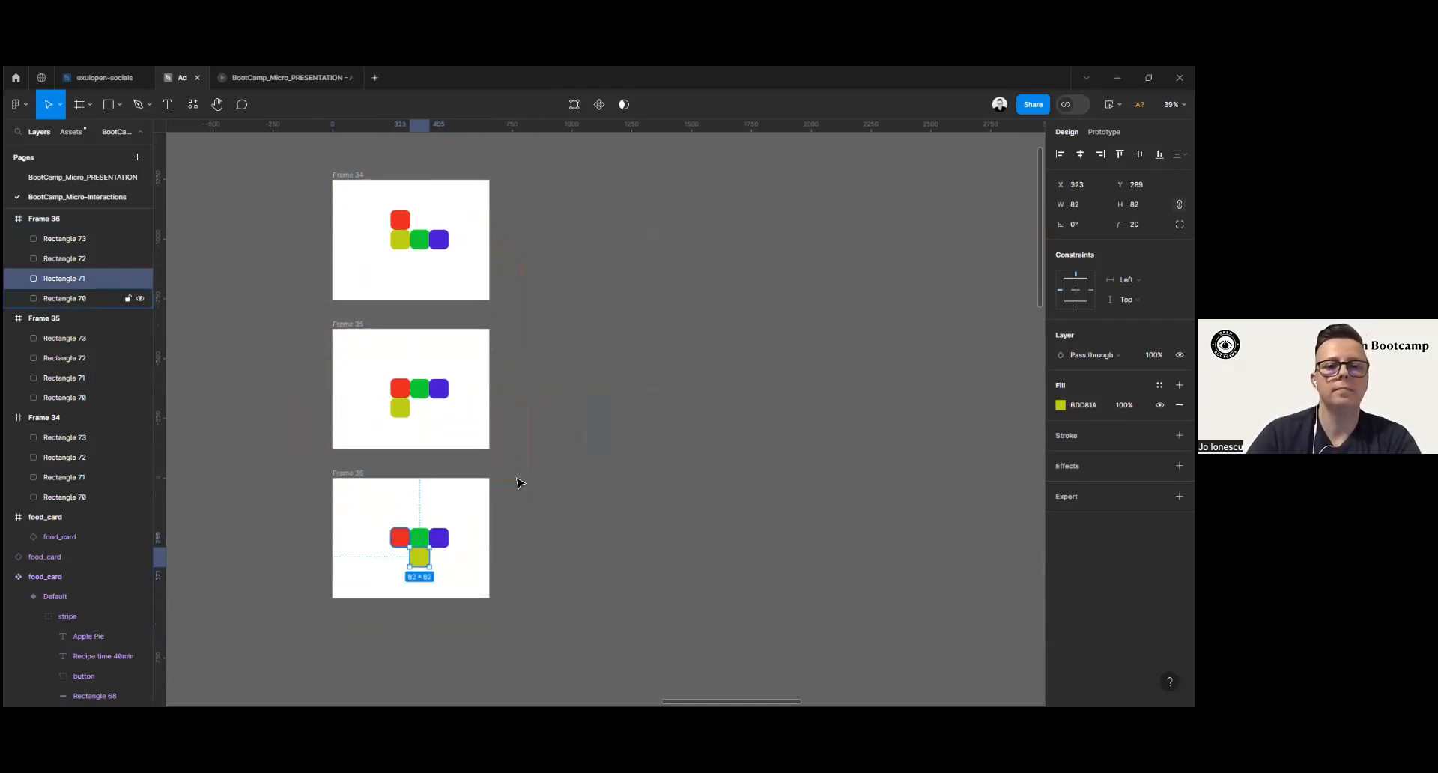
ctrl+scroll(514, 481, down, 2)
scroll(659, 359, down, 3)
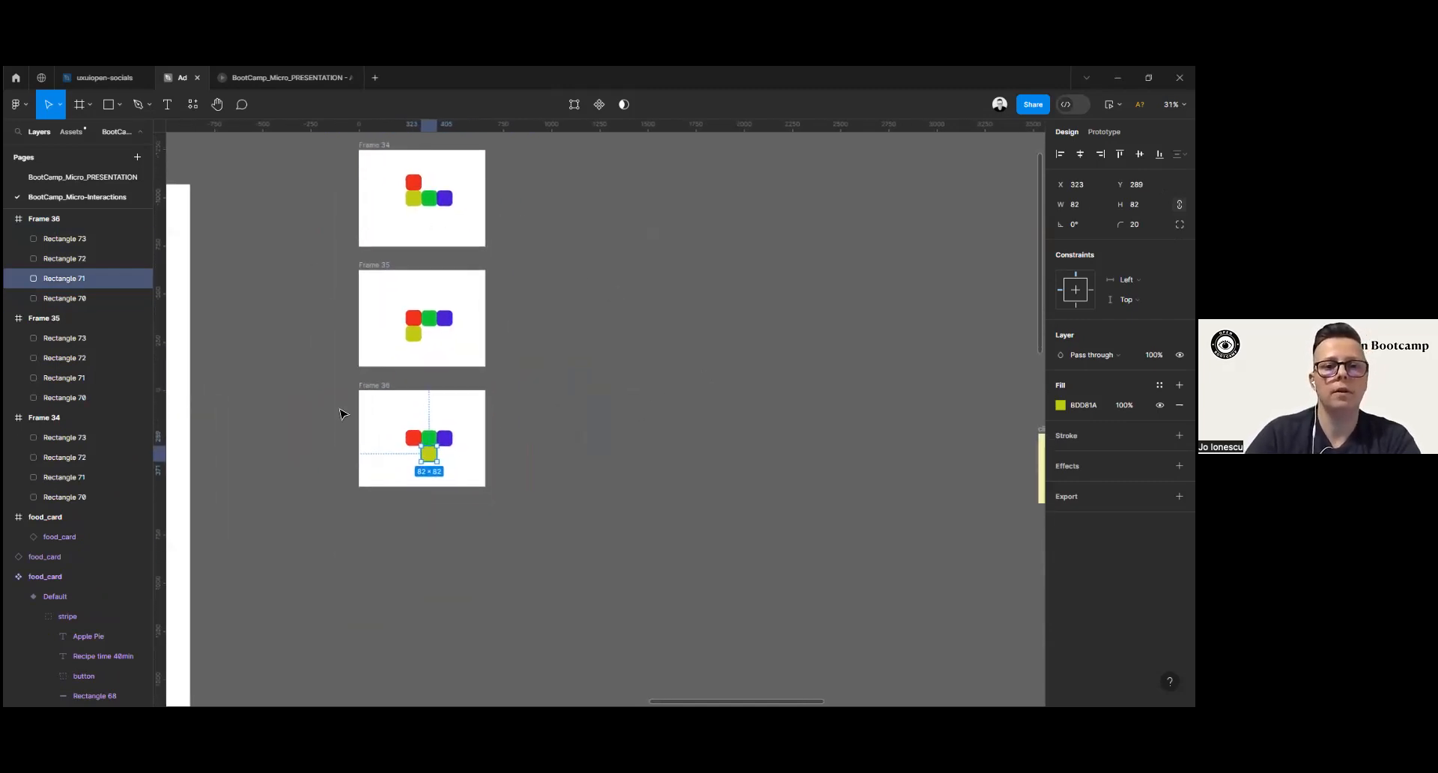
drag(349, 384, 518, 503)
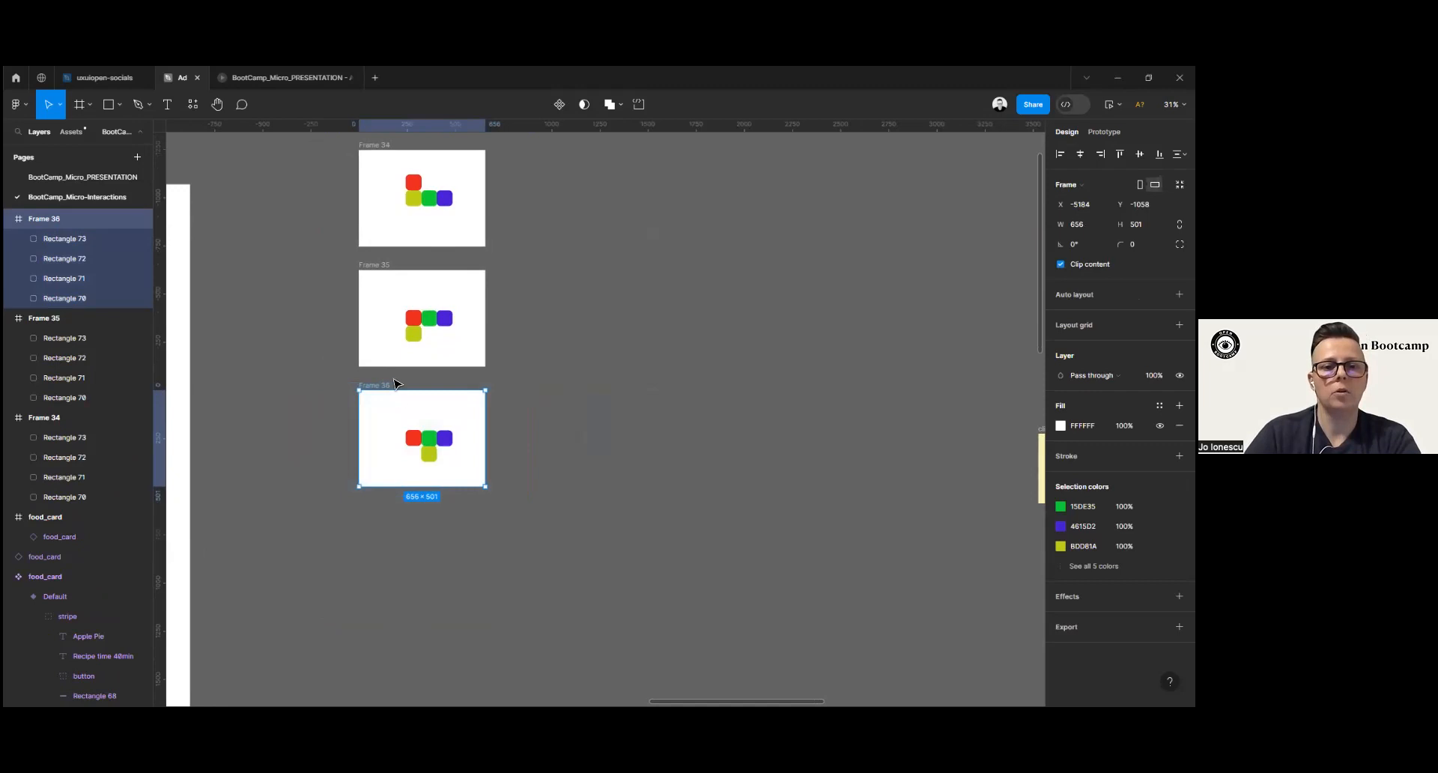
alt+drag(384, 389, 388, 511)
Step: In the fourth frame, move the green and yellow-green squares up together so the yellow-green one sits between the red and blue-violet squares
click(428, 573)
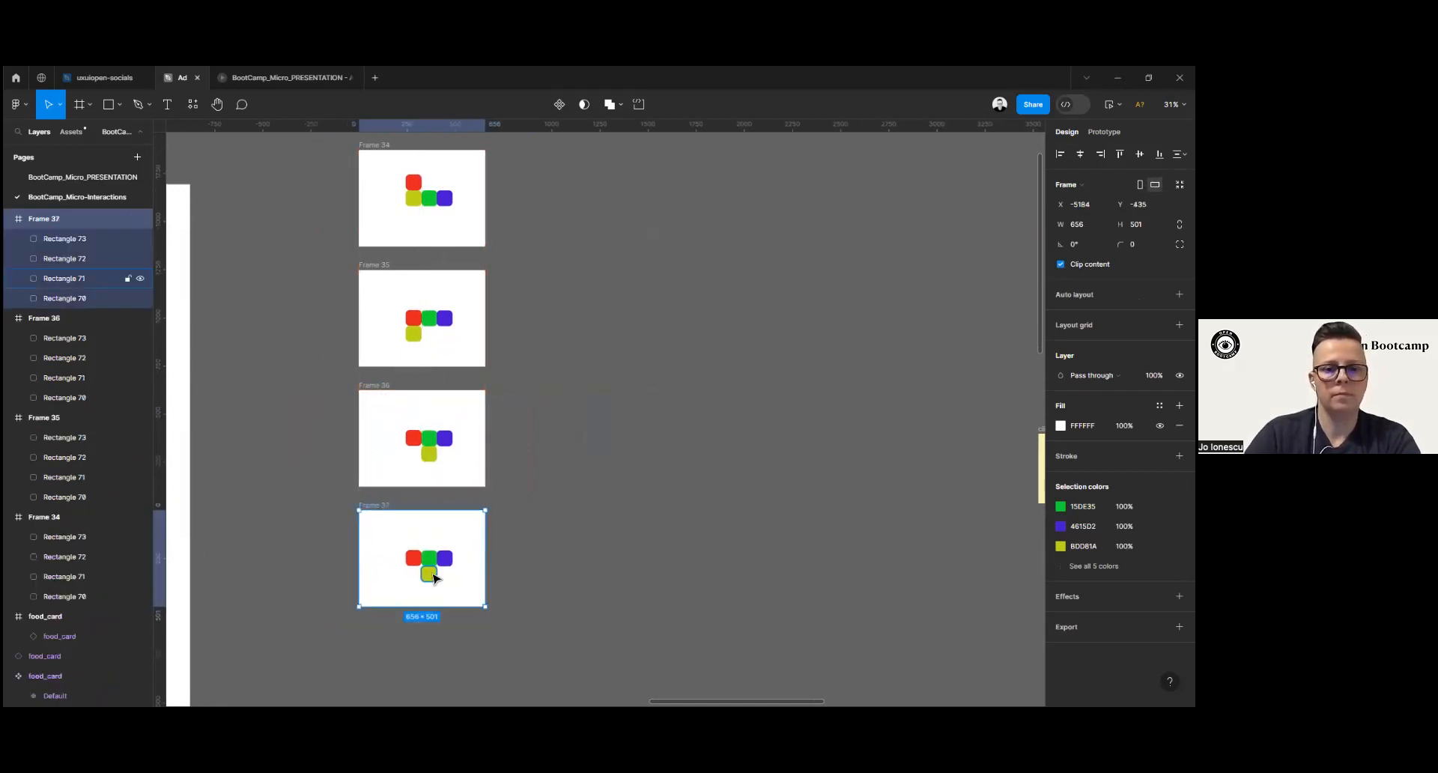
shift+click(433, 559)
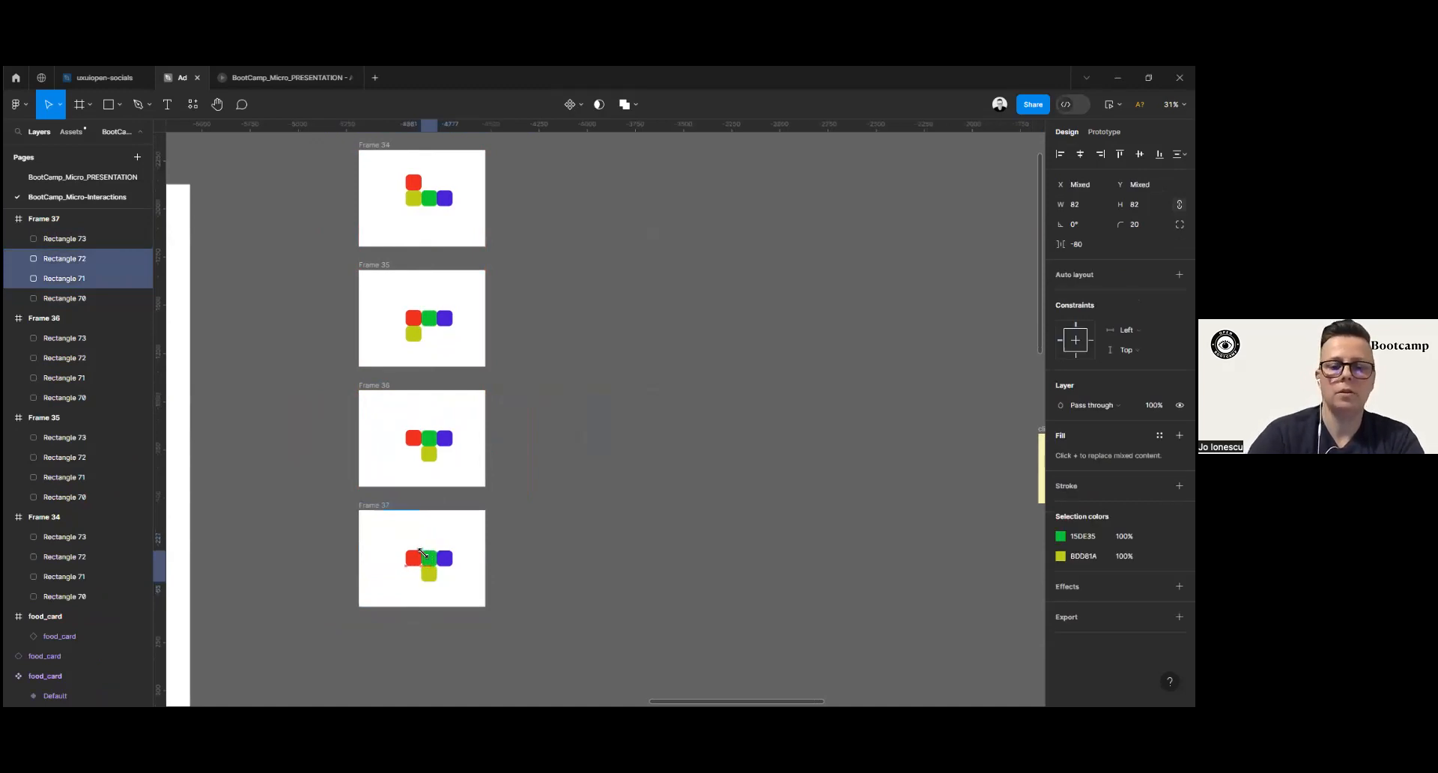
key(shift+Up)
key(shift+Up)
key(shift+Up)
key(shift+Up)
key(shift+Up)
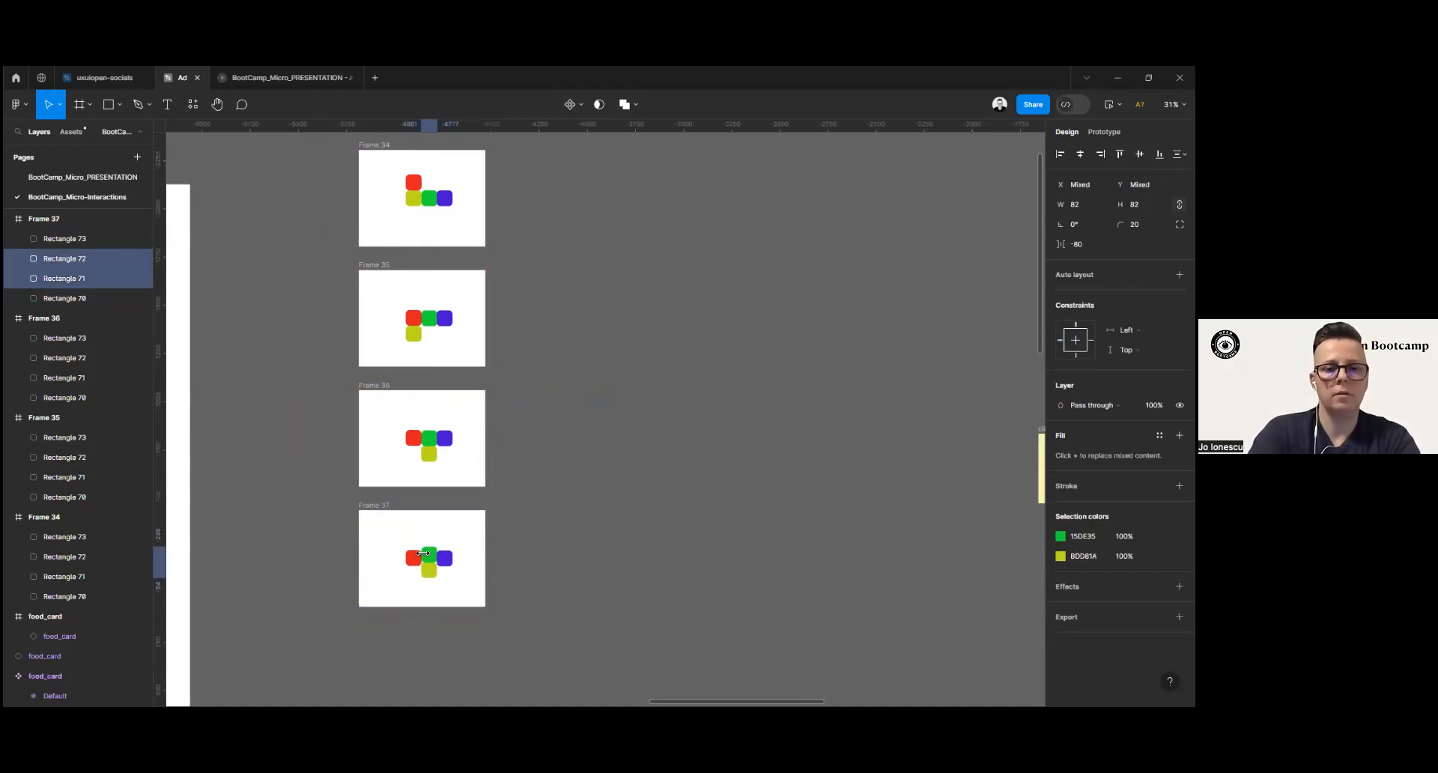
key(shift+Up)
key(shift+Up)
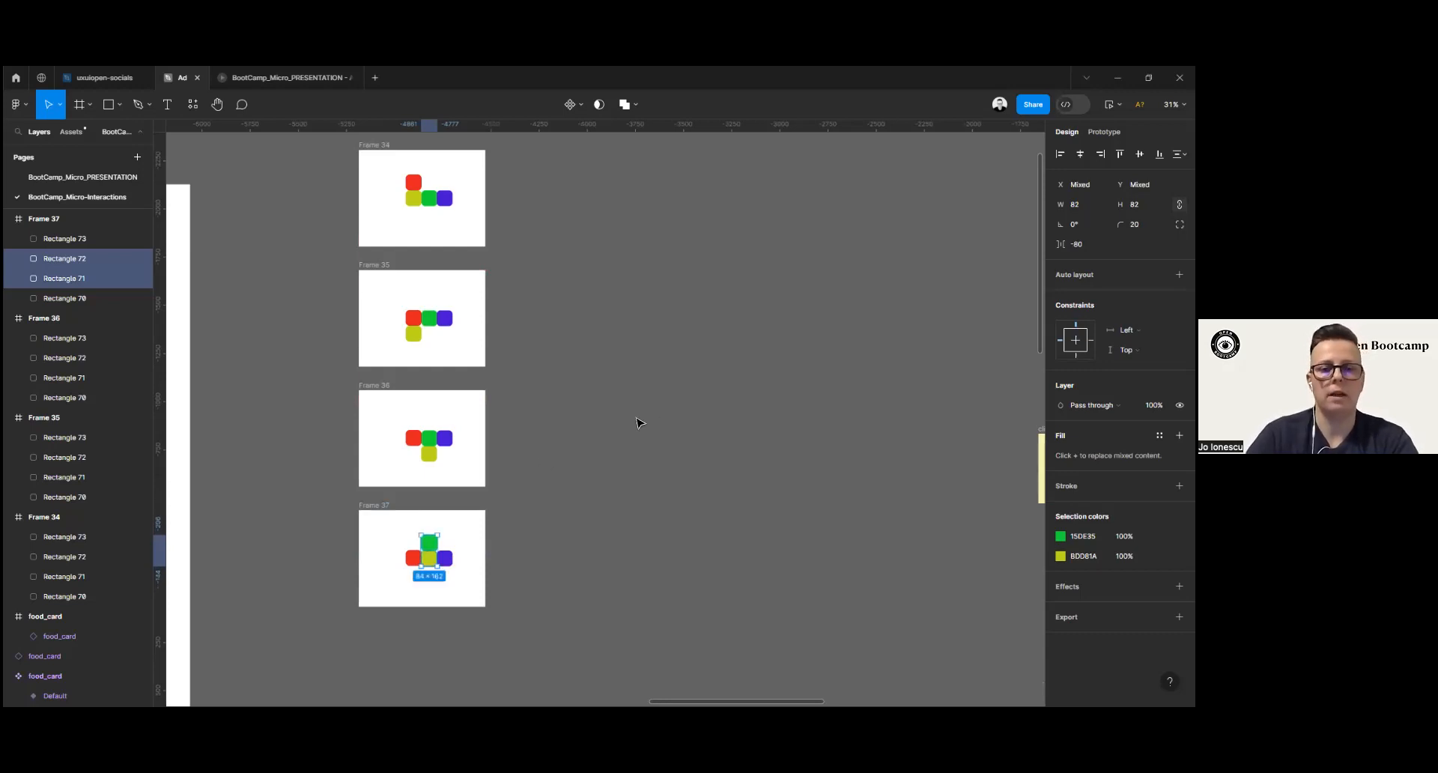
Step: Duplicate the fourth frame below itself and move the copy's green square right to X 405, above the blue-violet square
scroll(635, 417, down, 4)
drag(405, 444, 562, 546)
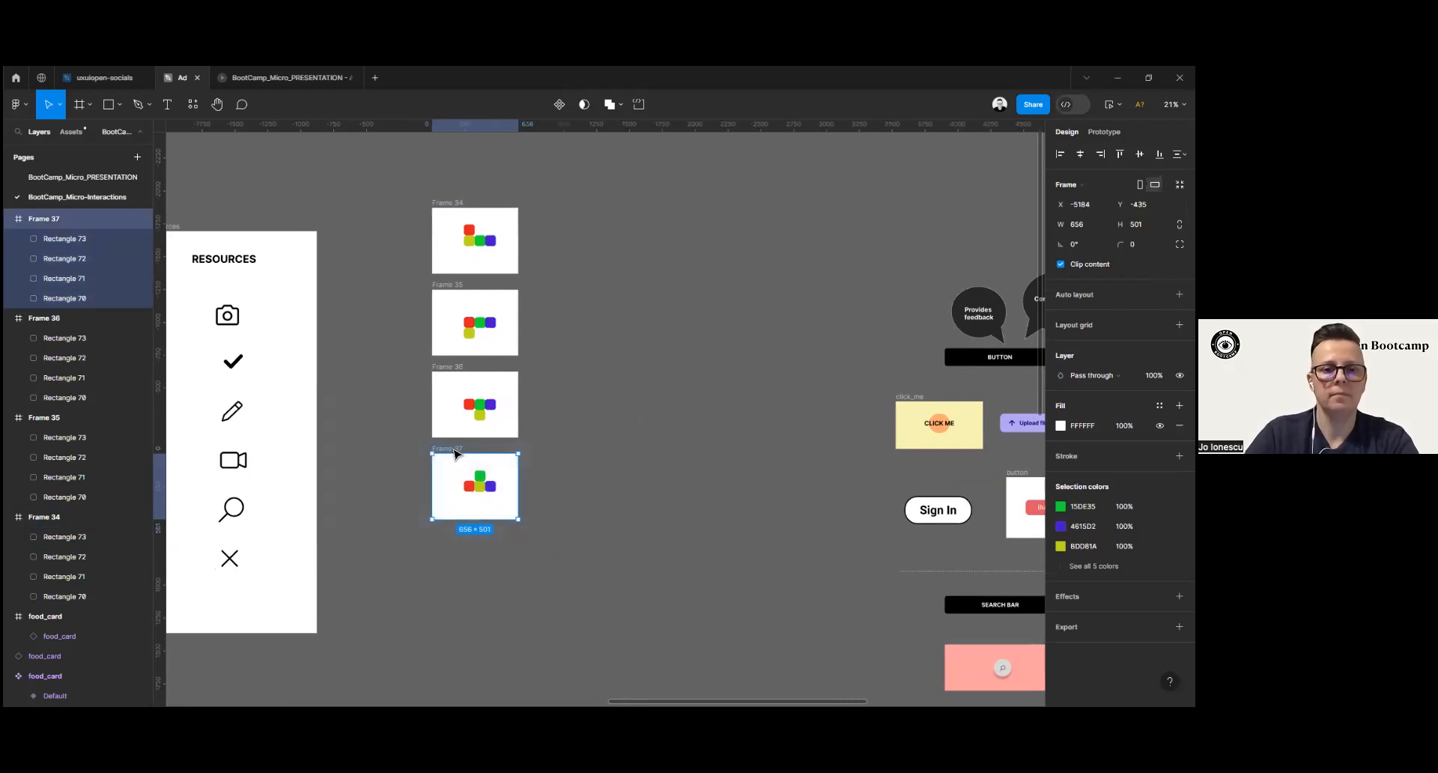
drag(457, 450, 453, 538)
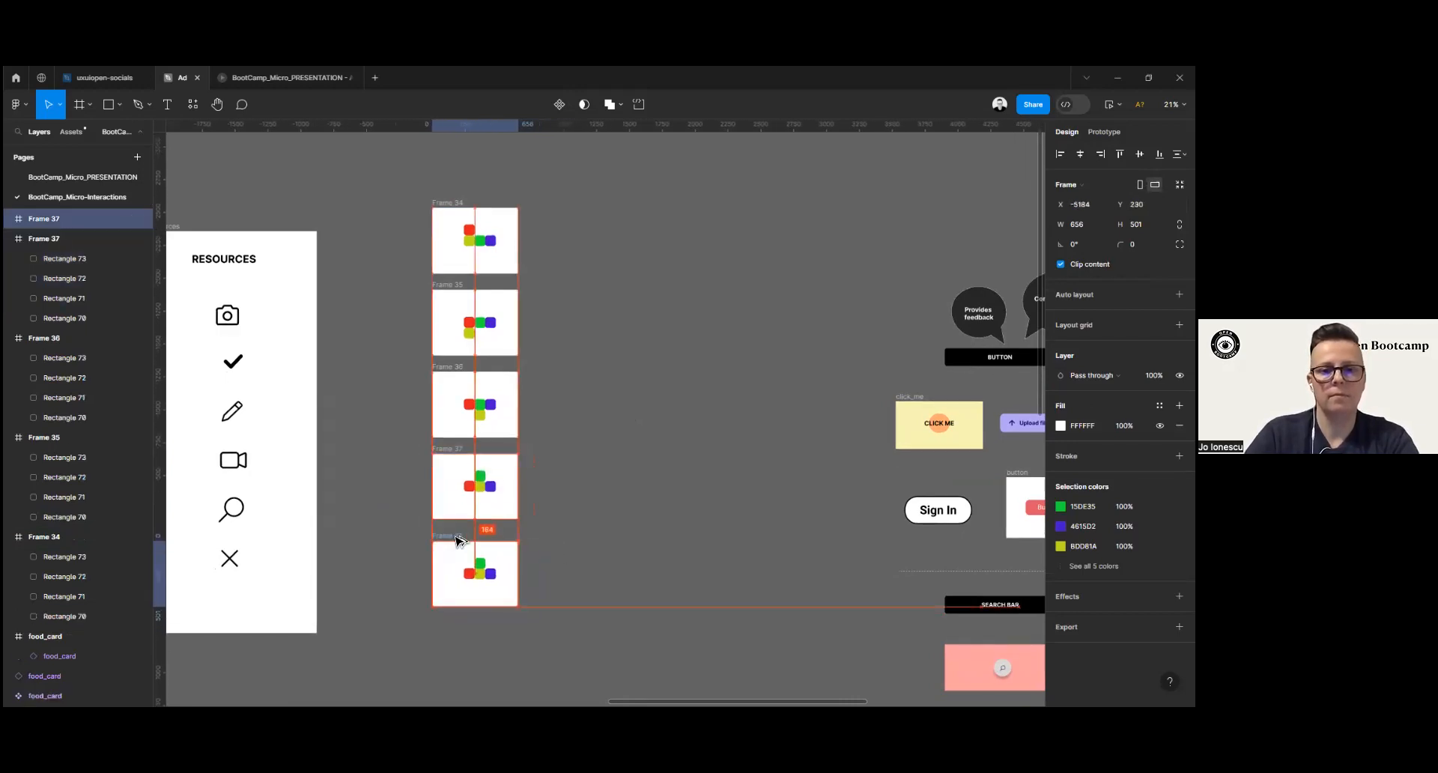
click(483, 565)
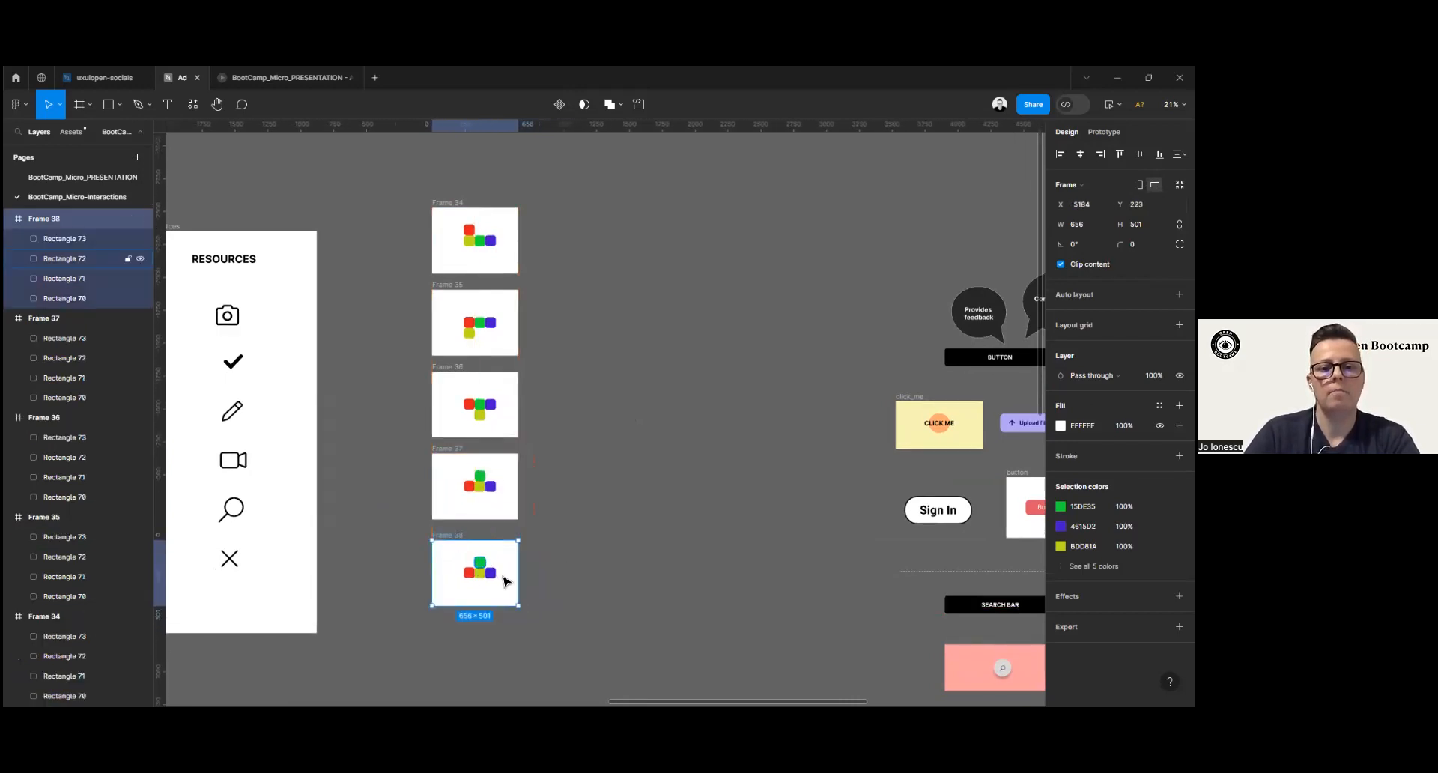
key(shift+Right)
key(shift+Right)
key(shift+Right)
key(shift+Right)
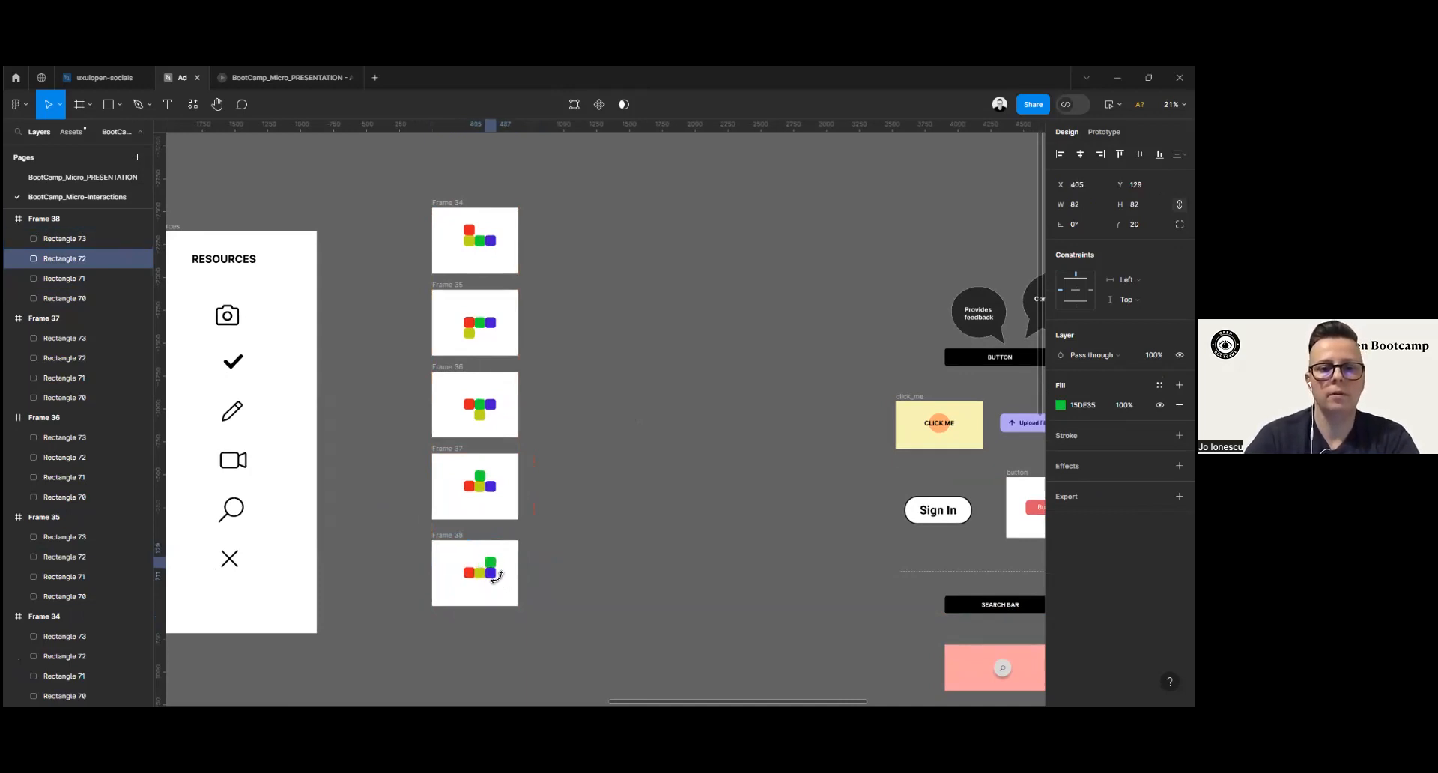
Step: Duplicate the fifth frame and place the copy below it as the sixth frame
scroll(496, 575, down, 3)
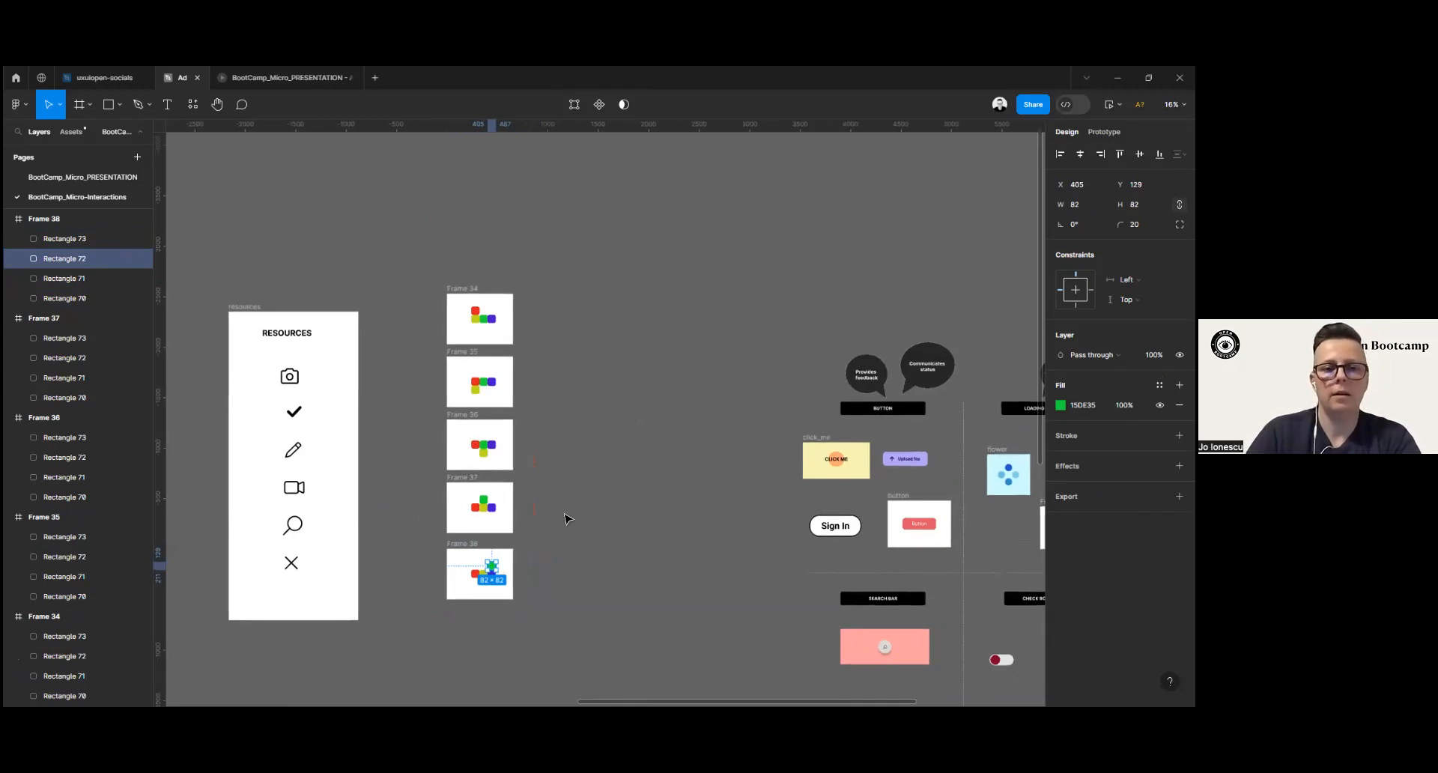
scroll(567, 517, down, 3)
click(546, 475)
drag(425, 375, 540, 463)
drag(463, 382, 464, 453)
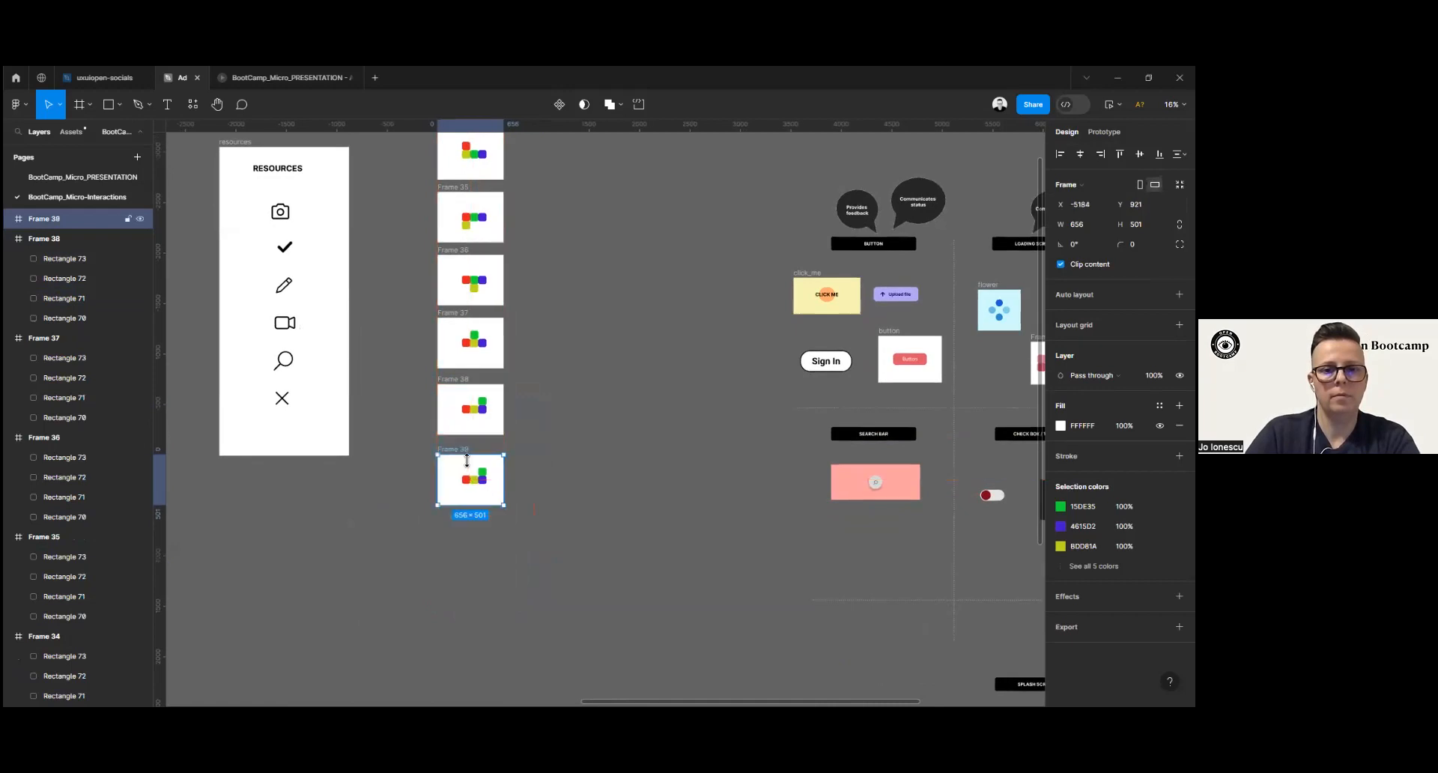
Step: In the sixth frame, move the green and blue-violet squares down together until the green one lines up with the red and yellow-green squares
click(484, 474)
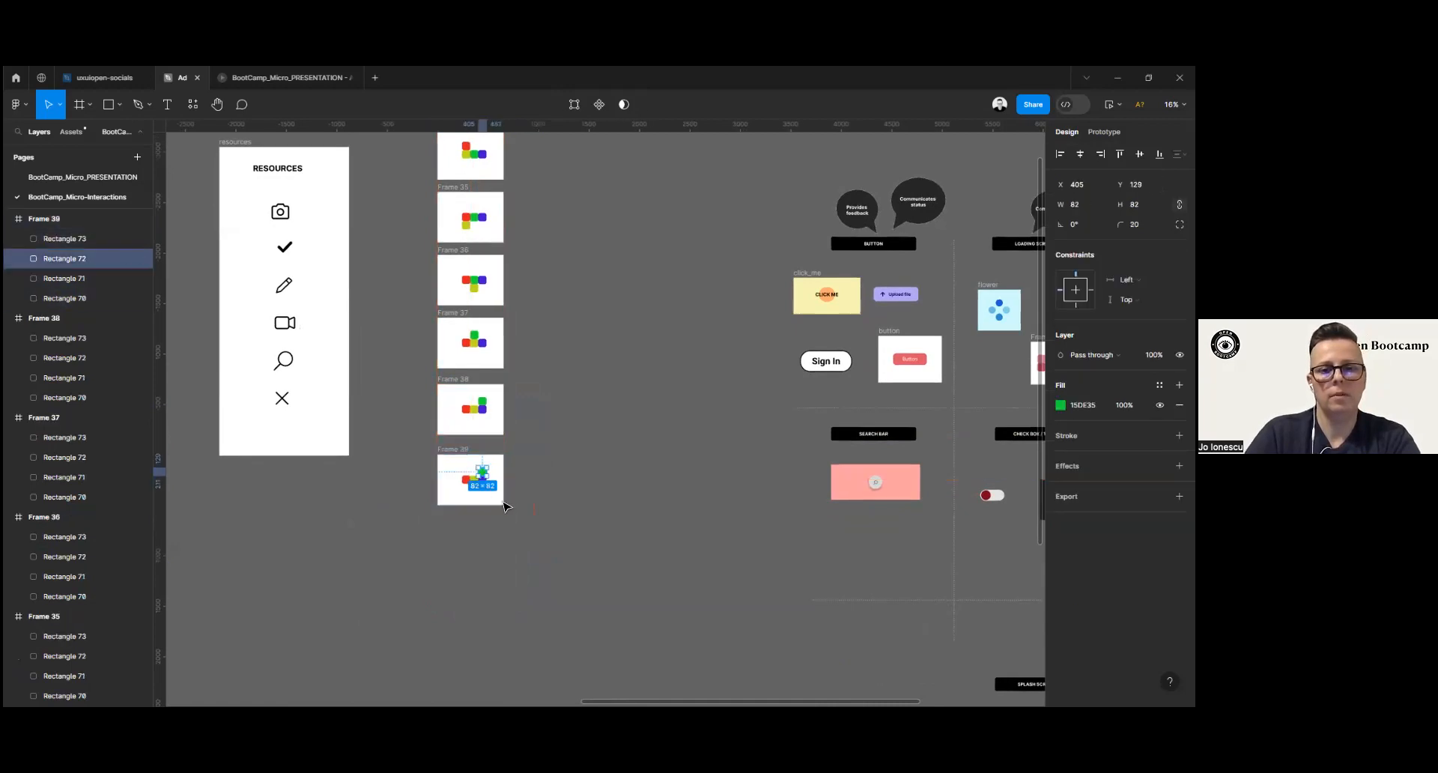
scroll(482, 491, up, 3)
click(476, 497)
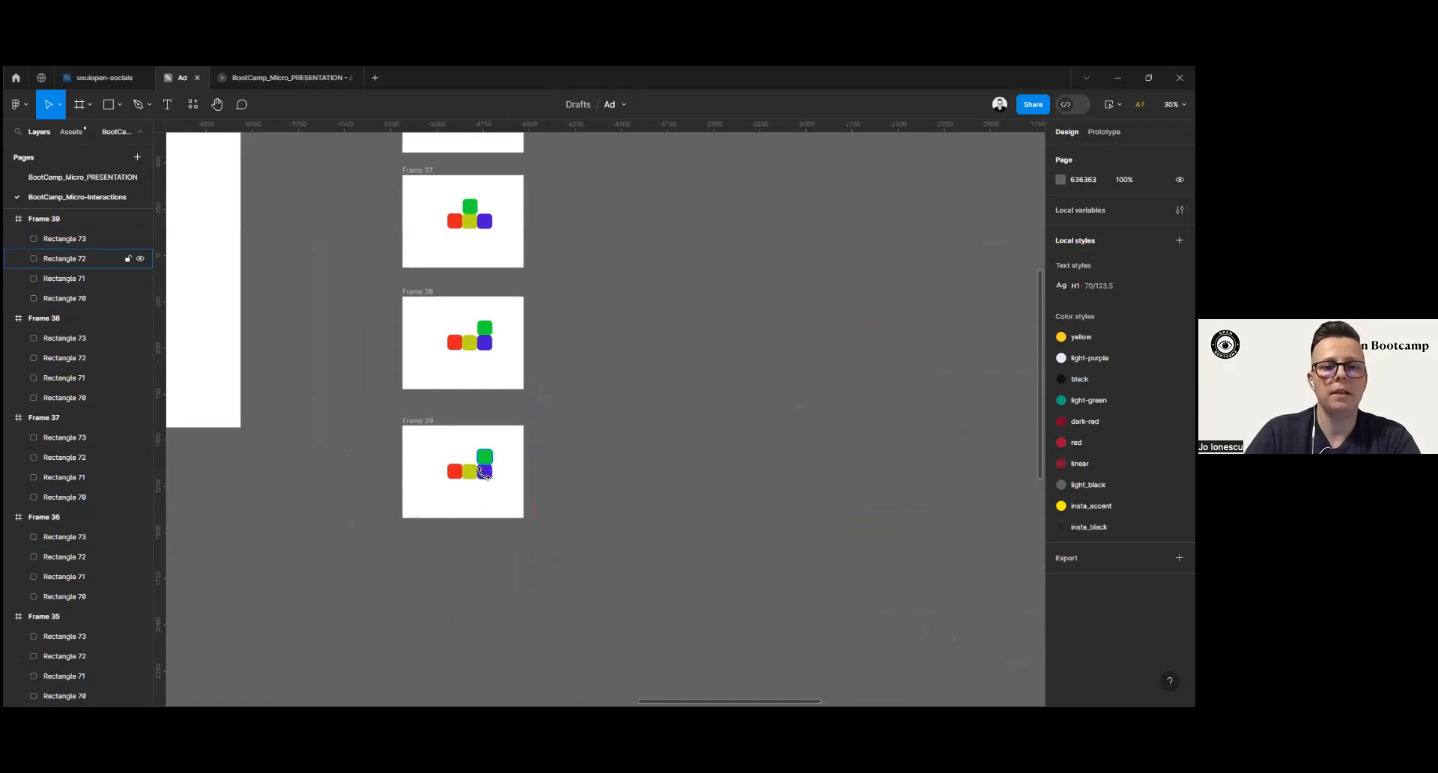
click(485, 460)
click(489, 492)
click(486, 474)
shift+click(489, 459)
key(shift+Down)
key(shift+Down)
key(shift+Down)
key(shift+Down)
key(shift+Down)
key(shift+Down)
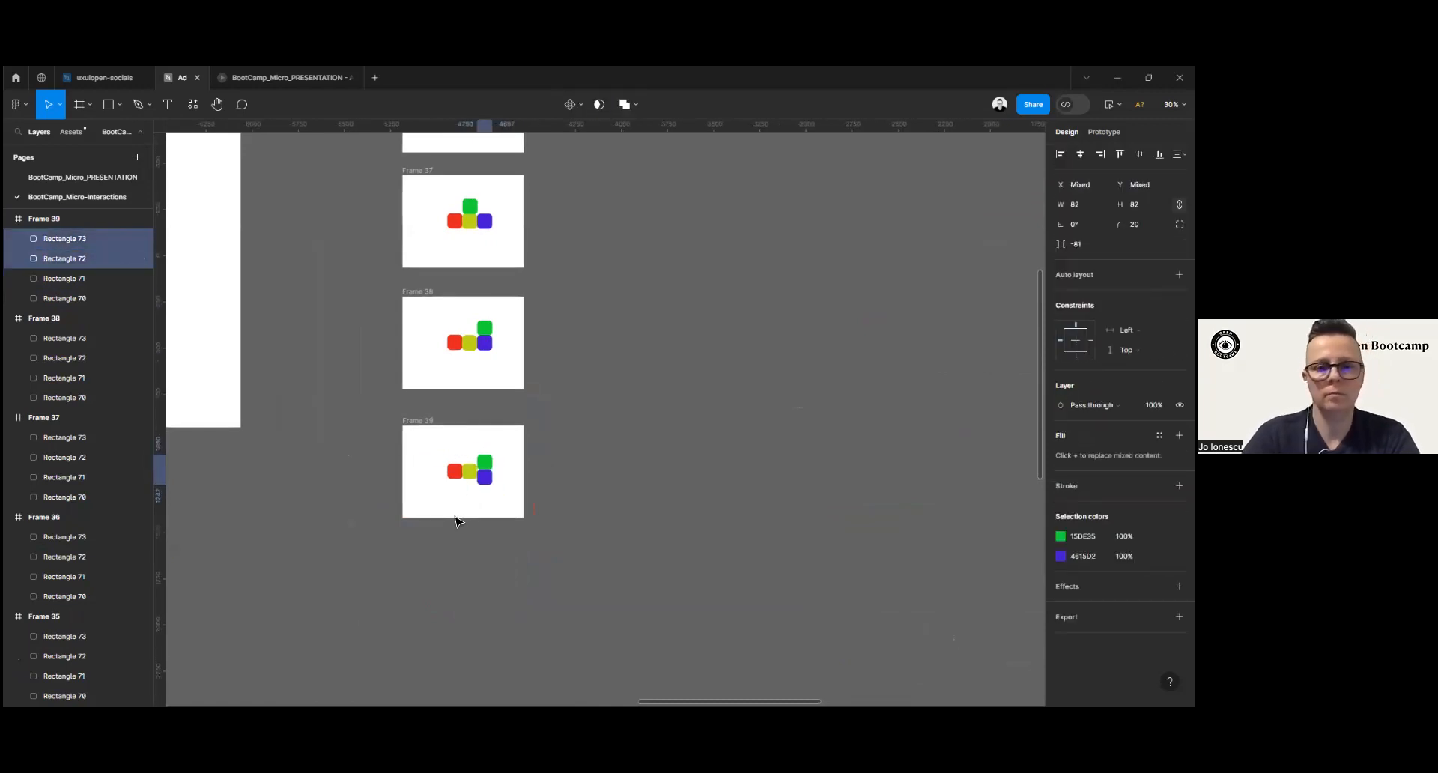
key(shift+Down)
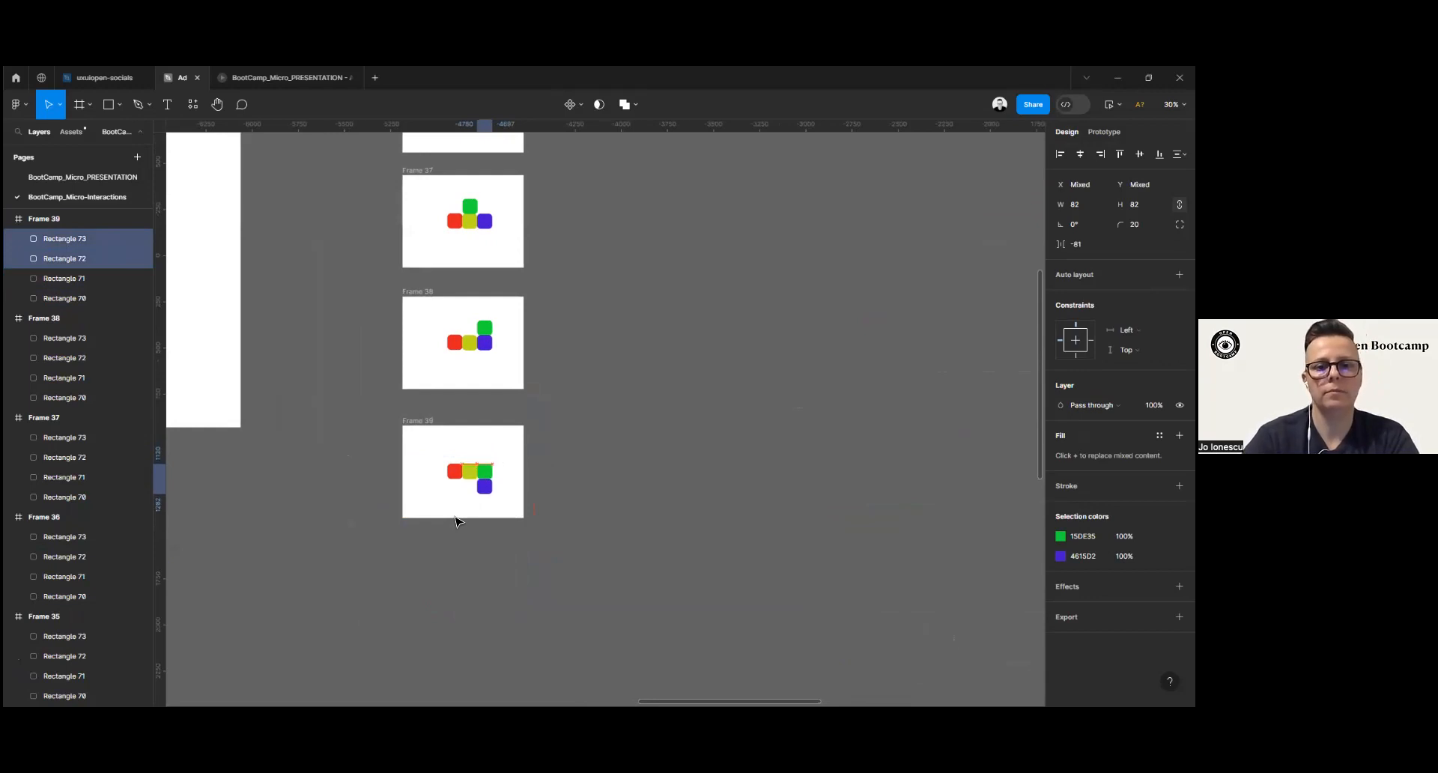
ctrl+scroll(456, 521, down, 2)
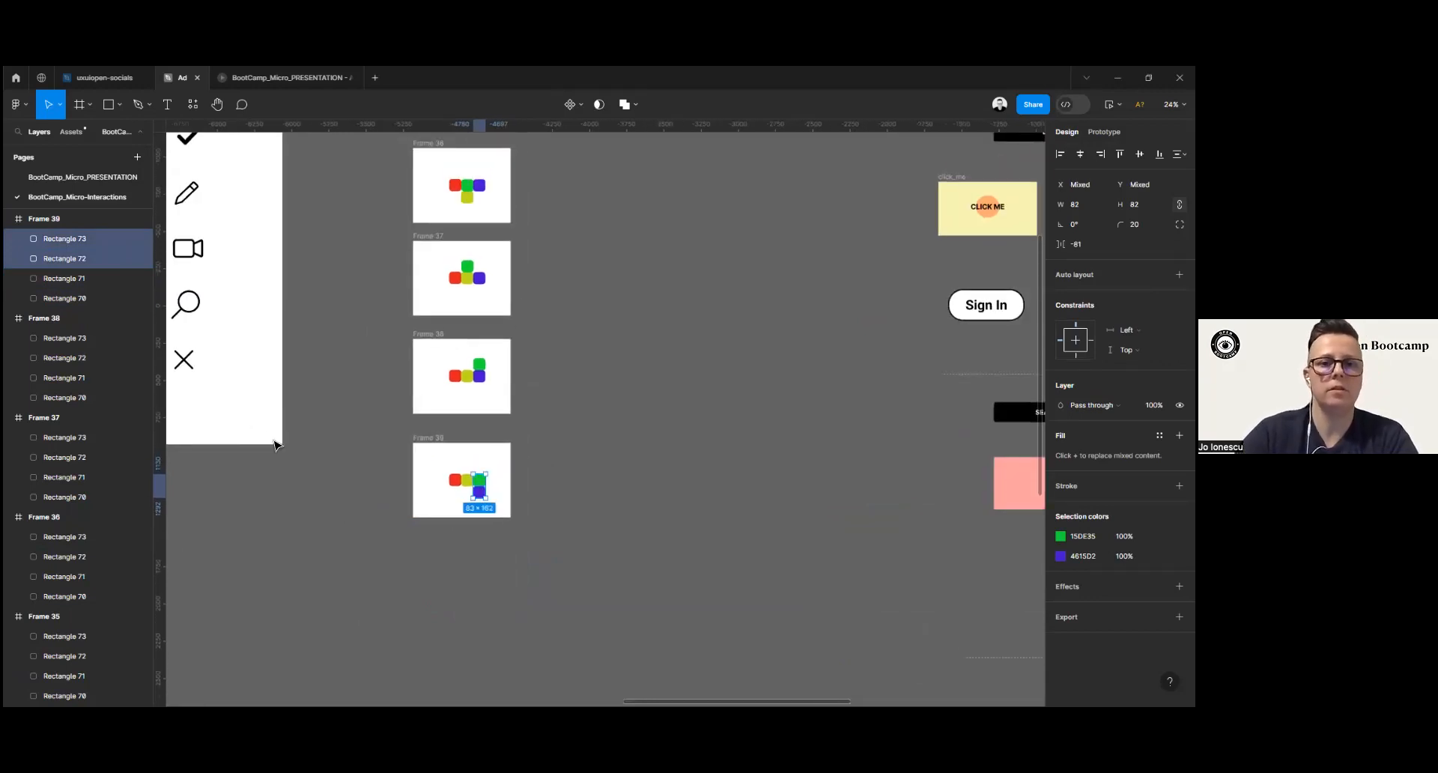
click(627, 445)
scroll(629, 446, up, 2)
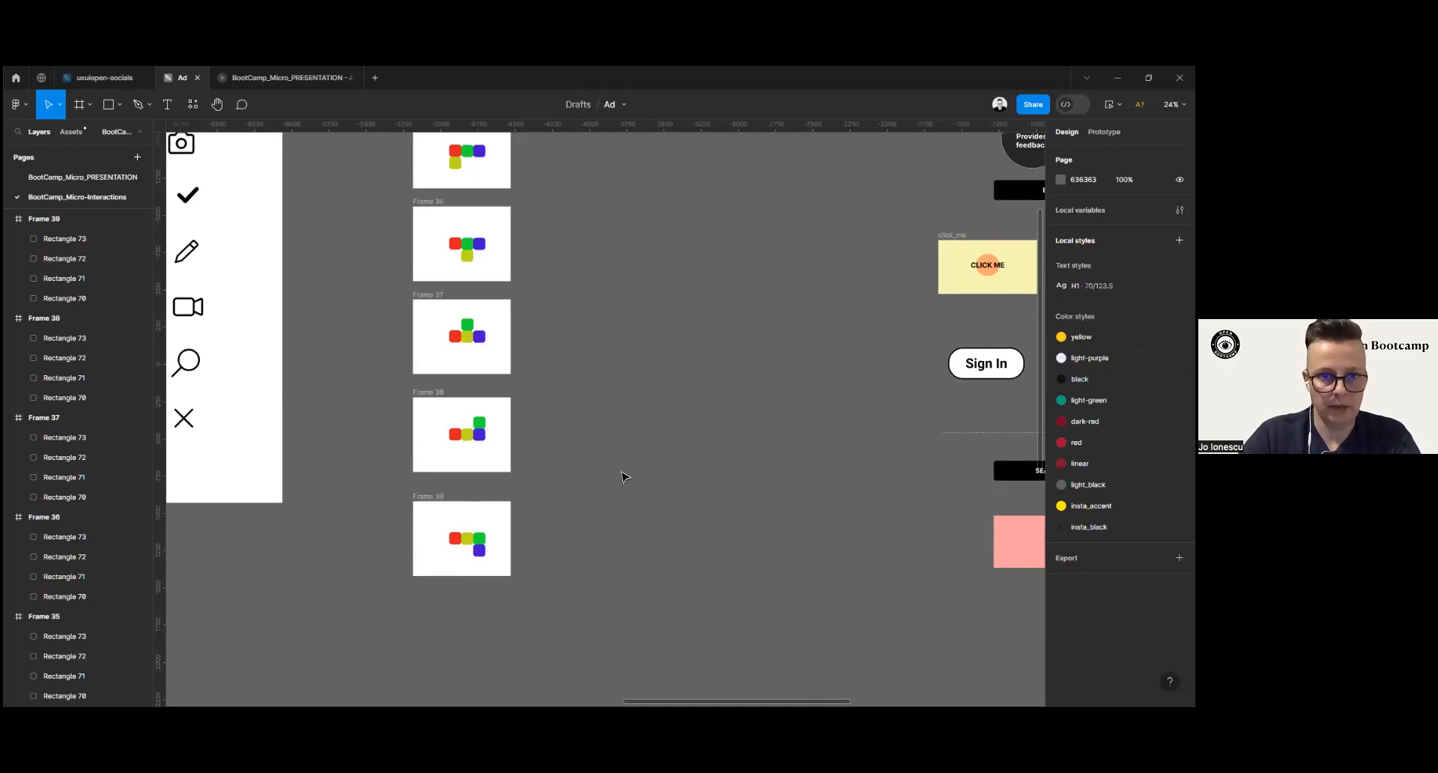
Step: Combine the six frames of coloured squares into a single component set
ctrl+scroll(621, 453, down, 2)
ctrl+scroll(605, 459, down, 2)
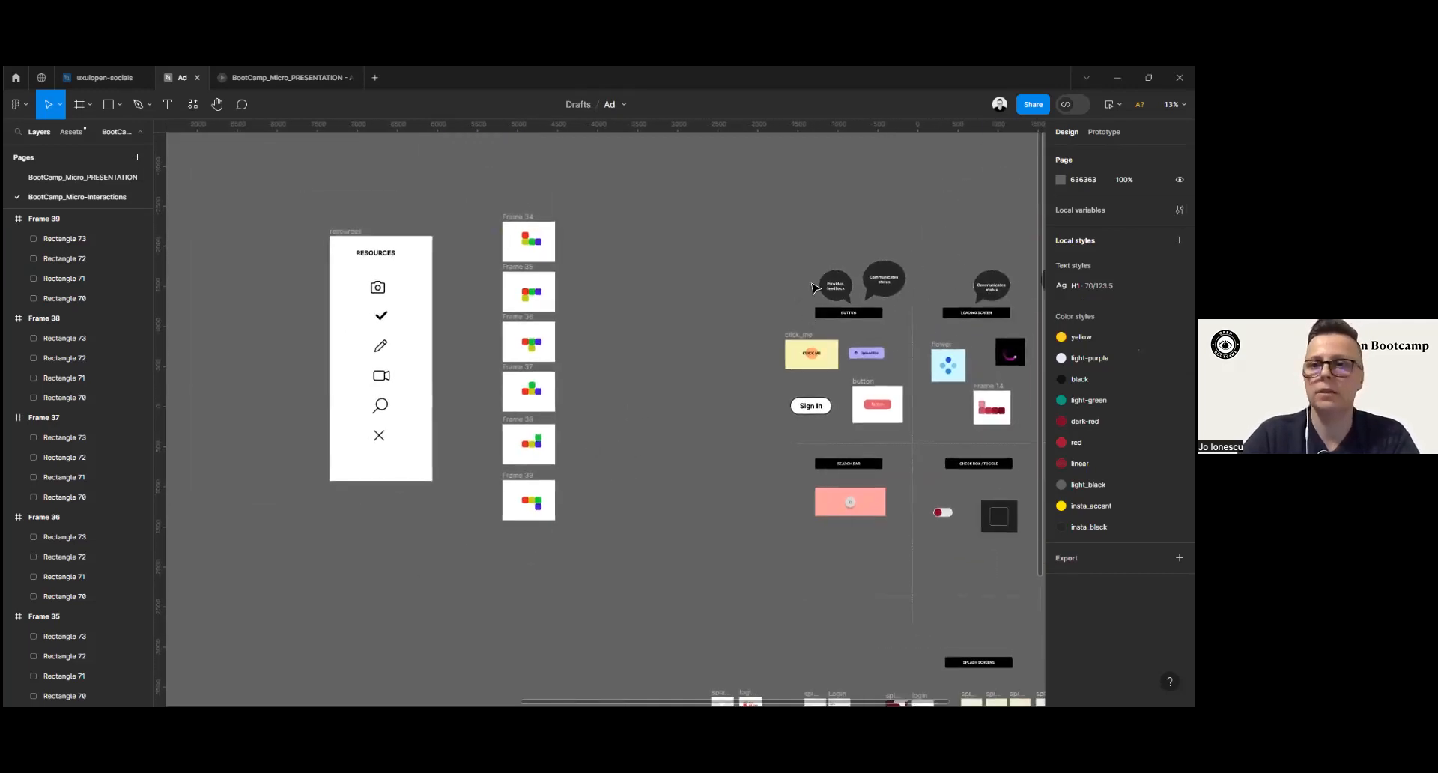
ctrl+scroll(818, 289, up, 1)
ctrl+scroll(554, 165, down, 1)
drag(403, 174, 575, 582)
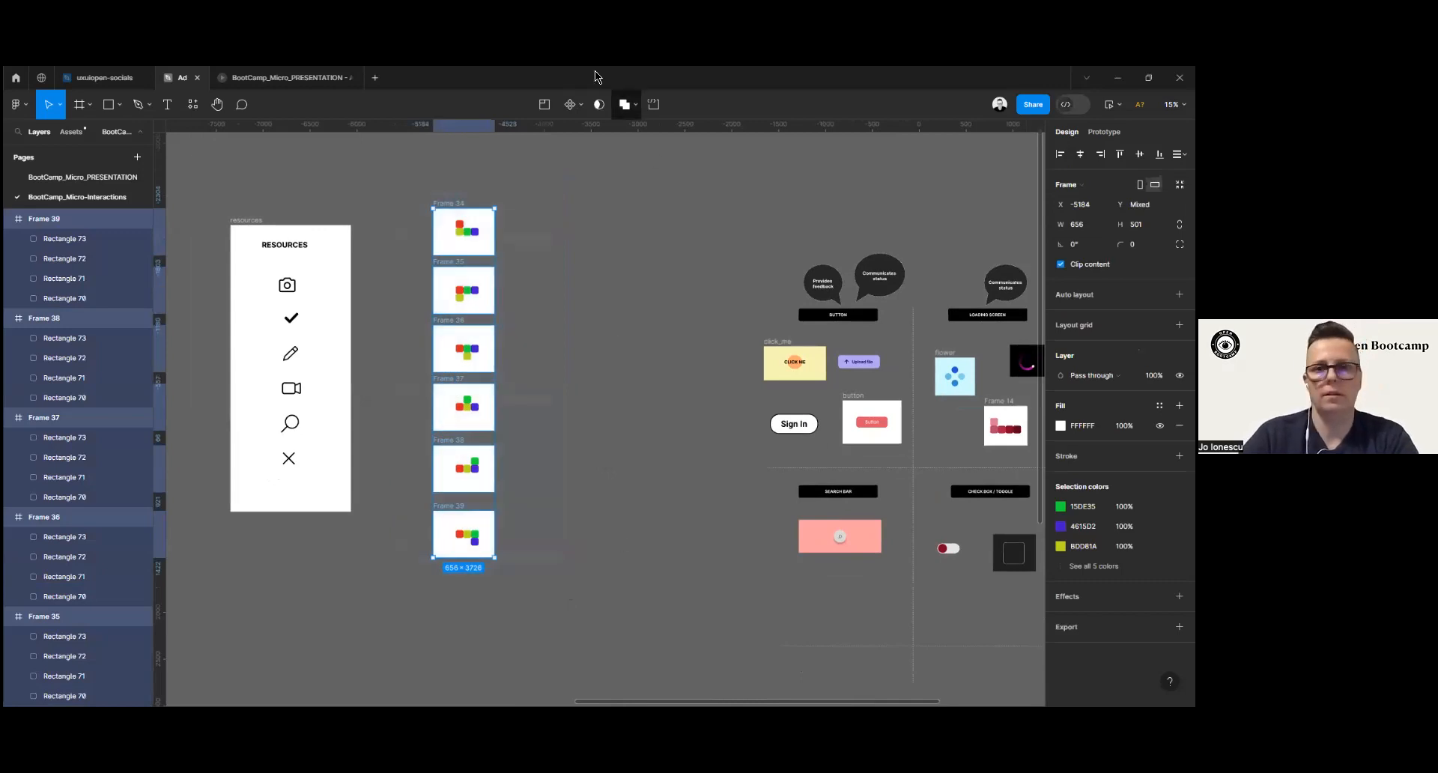
click(579, 109)
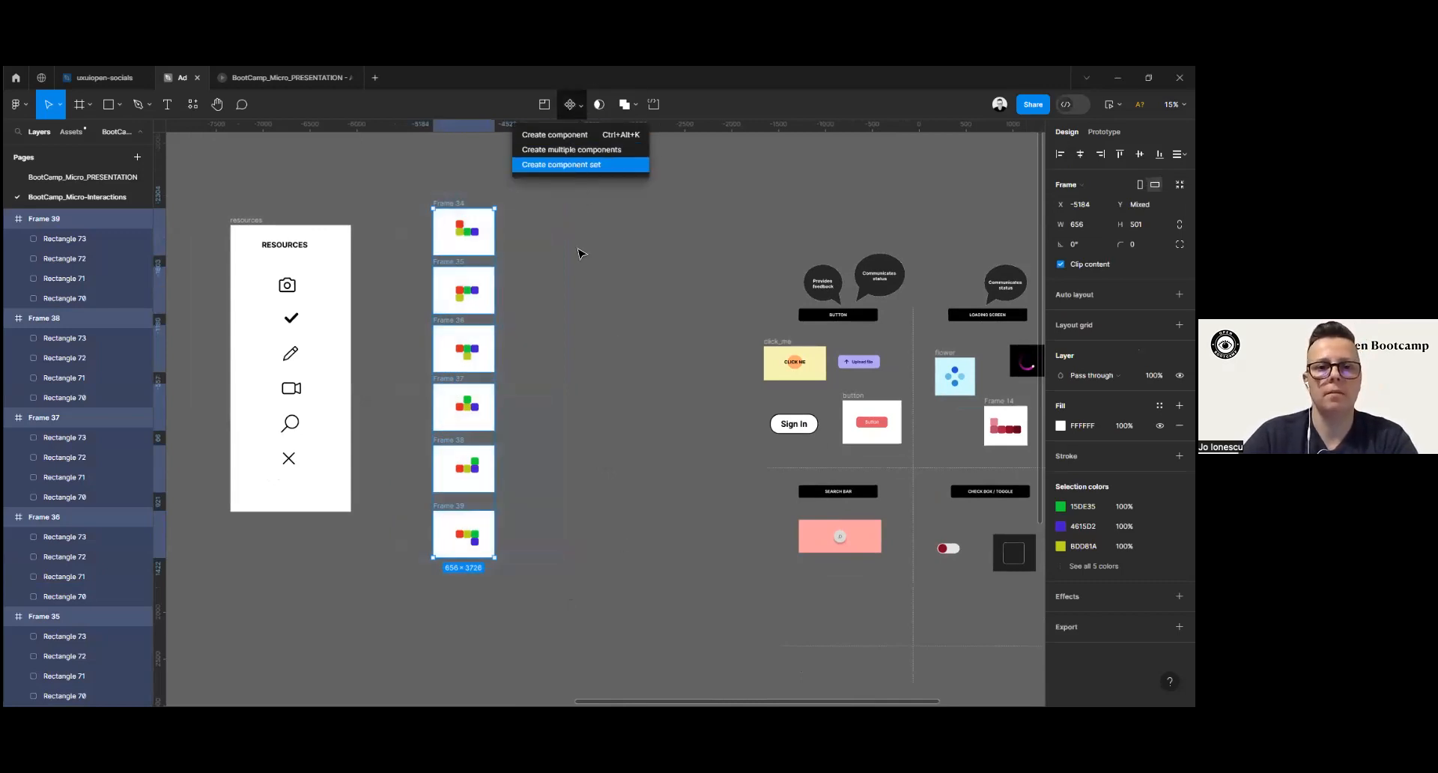
key(Return)
scroll(573, 253, left, 2)
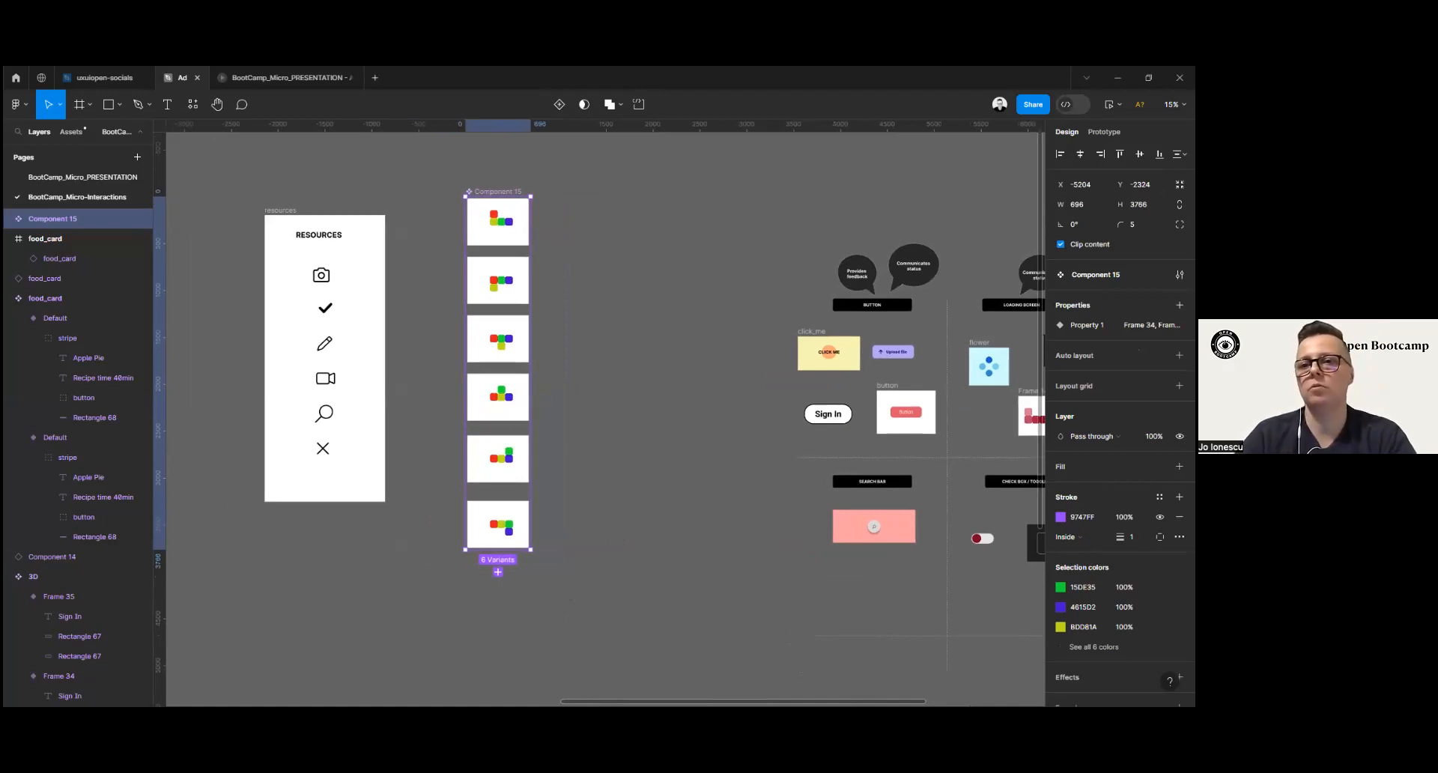
Step: Connect the first variant to the second with an After delay trigger of 1 ms
click(1104, 132)
click(498, 234)
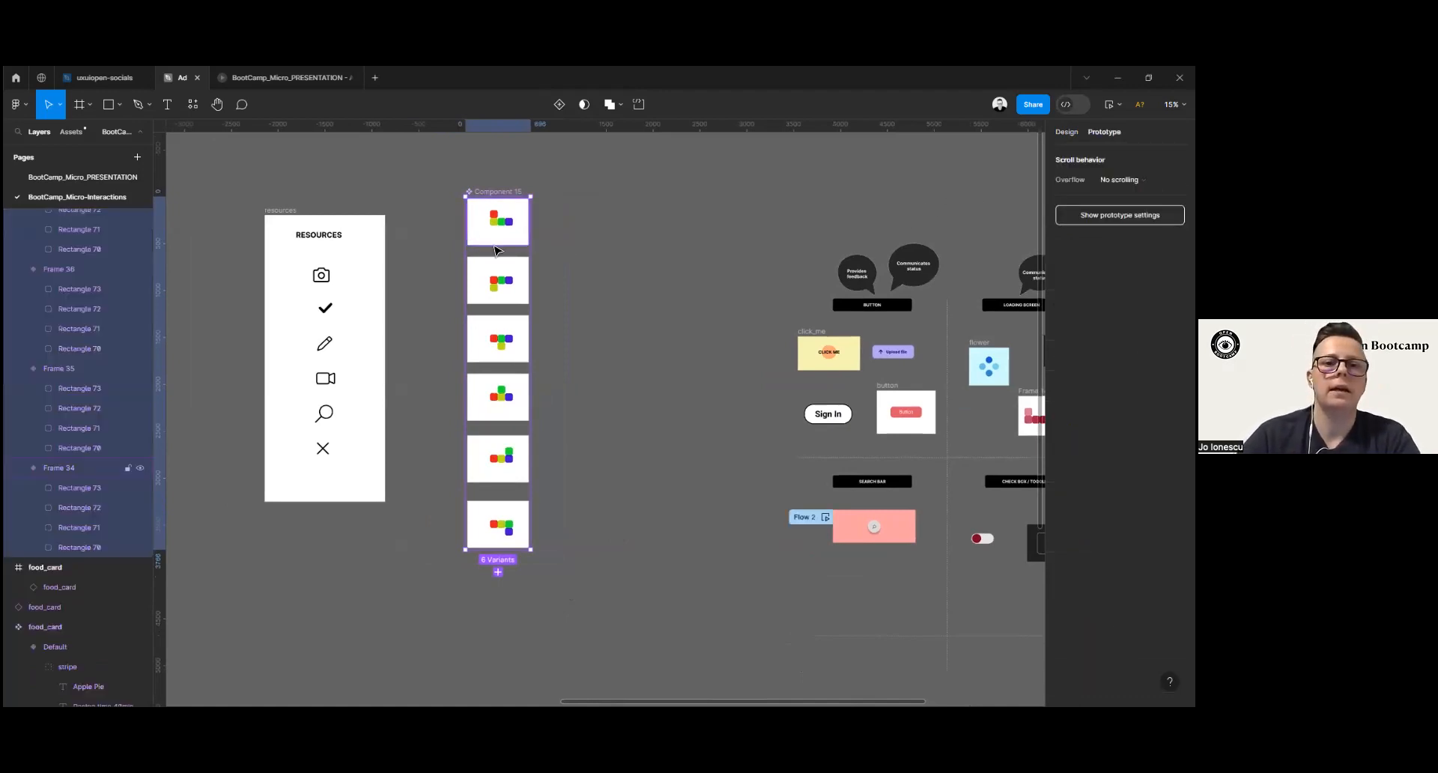
drag(498, 245, 500, 283)
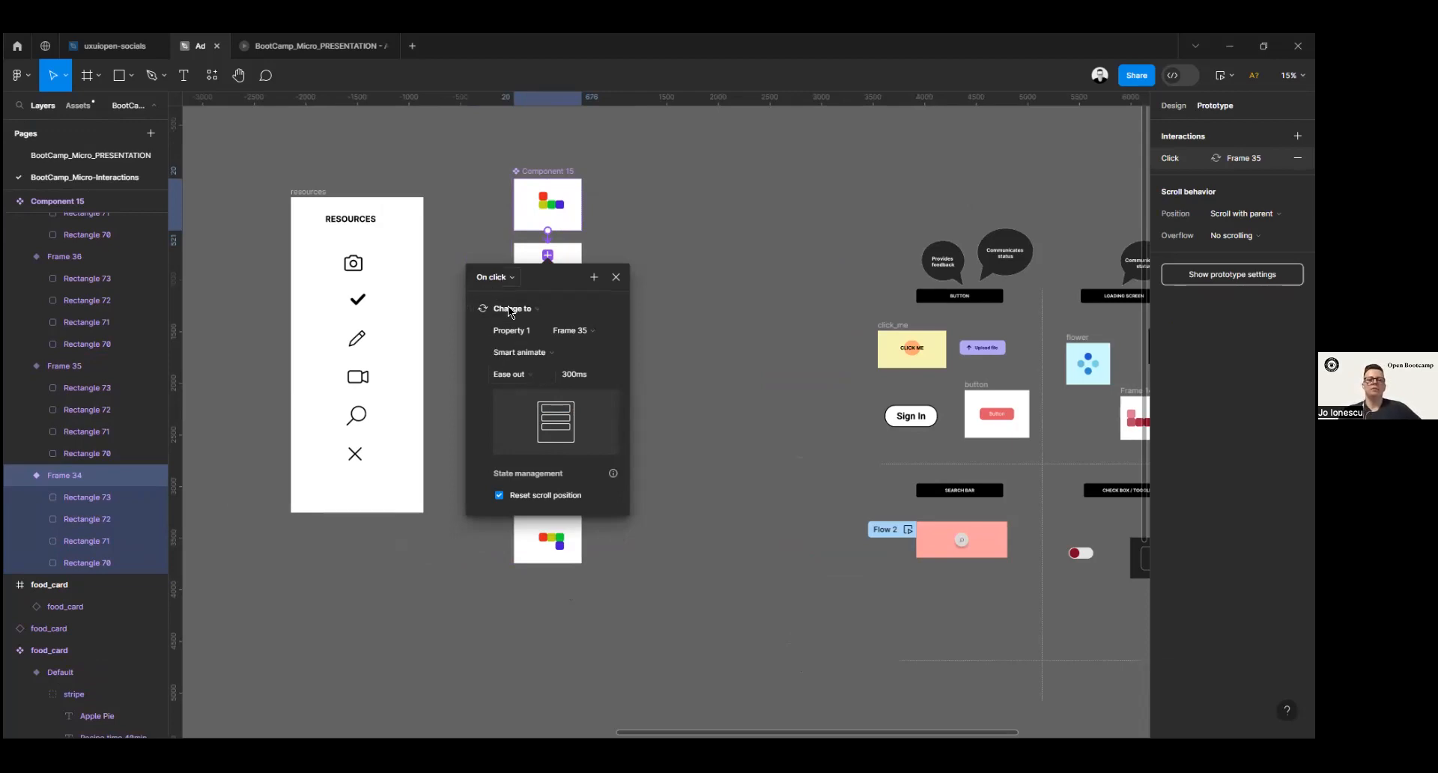
click(501, 277)
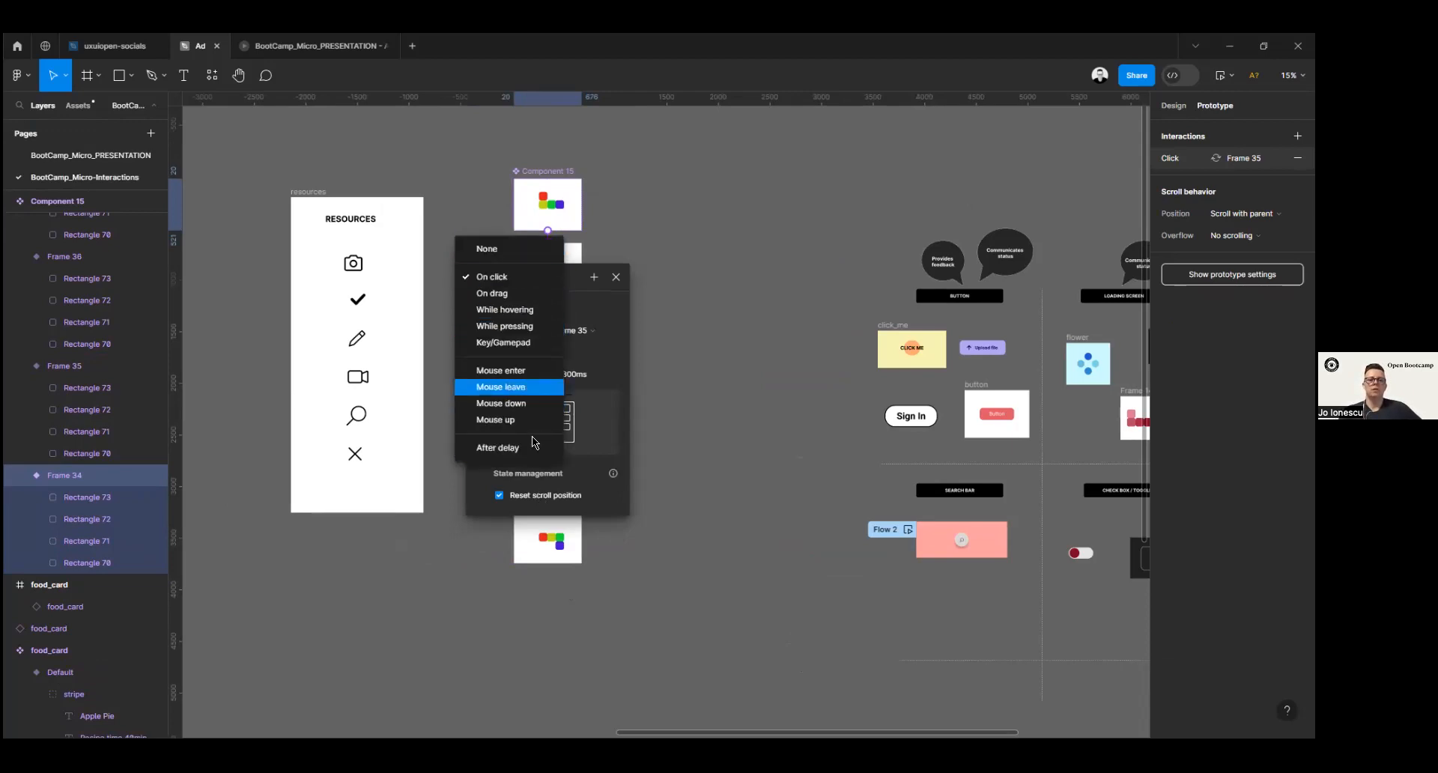
click(498, 447)
click(504, 302)
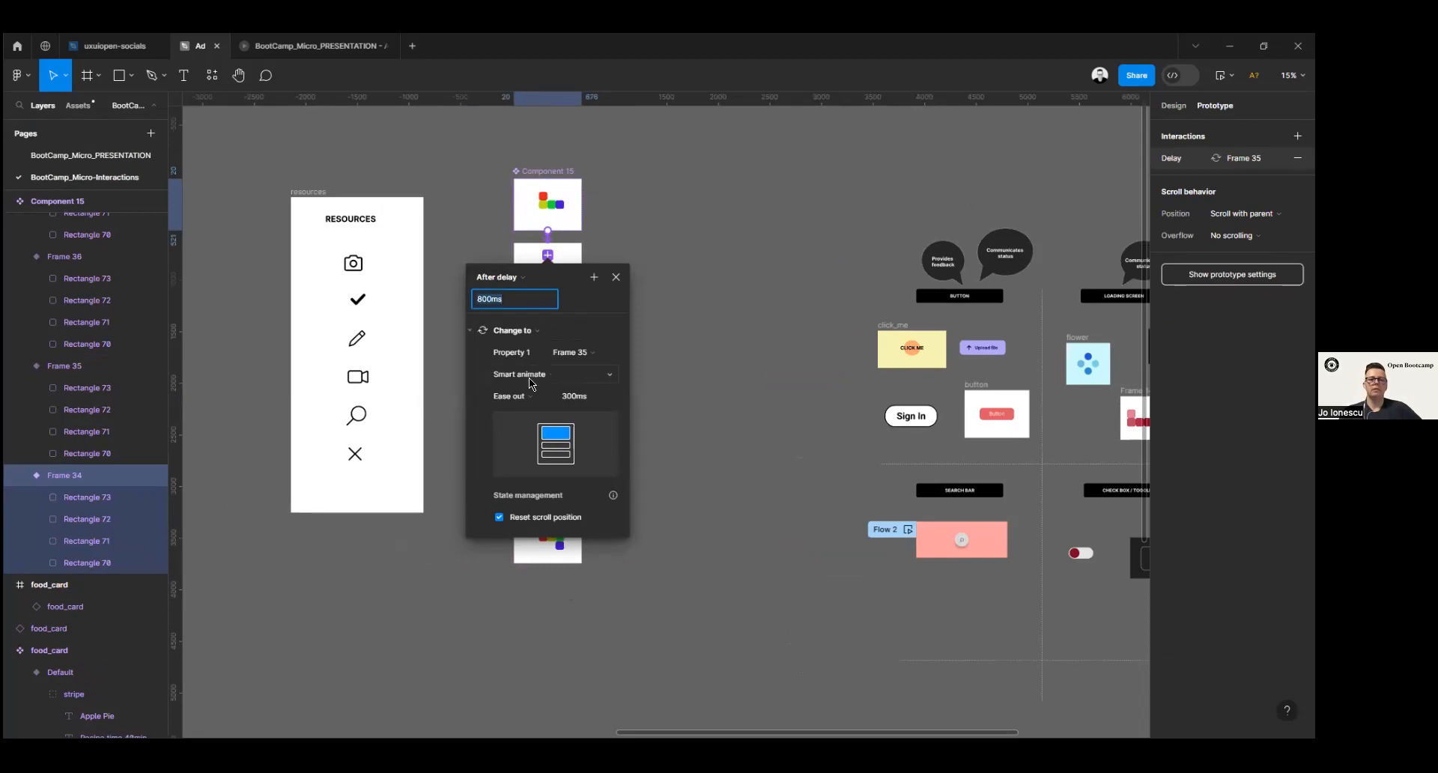
text(1)
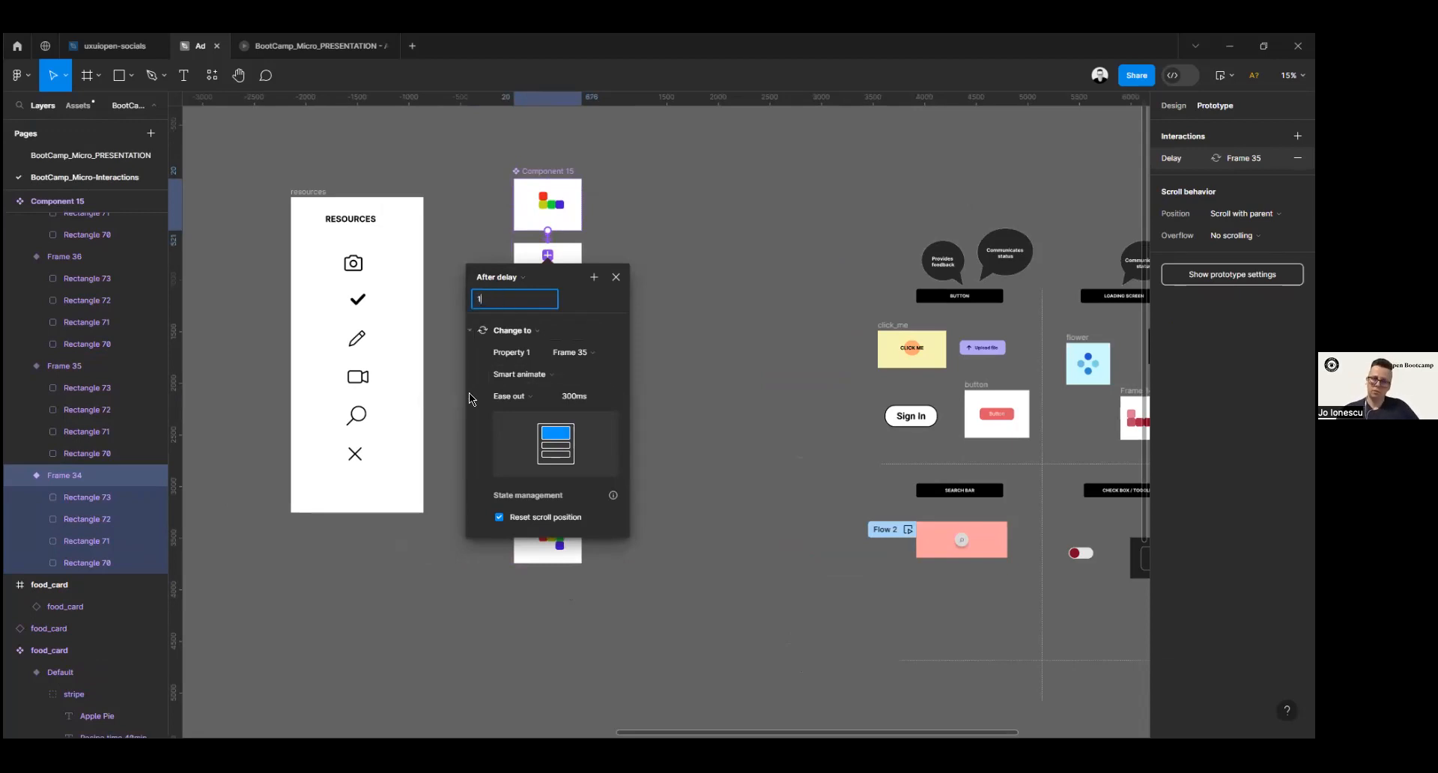
click(555, 283)
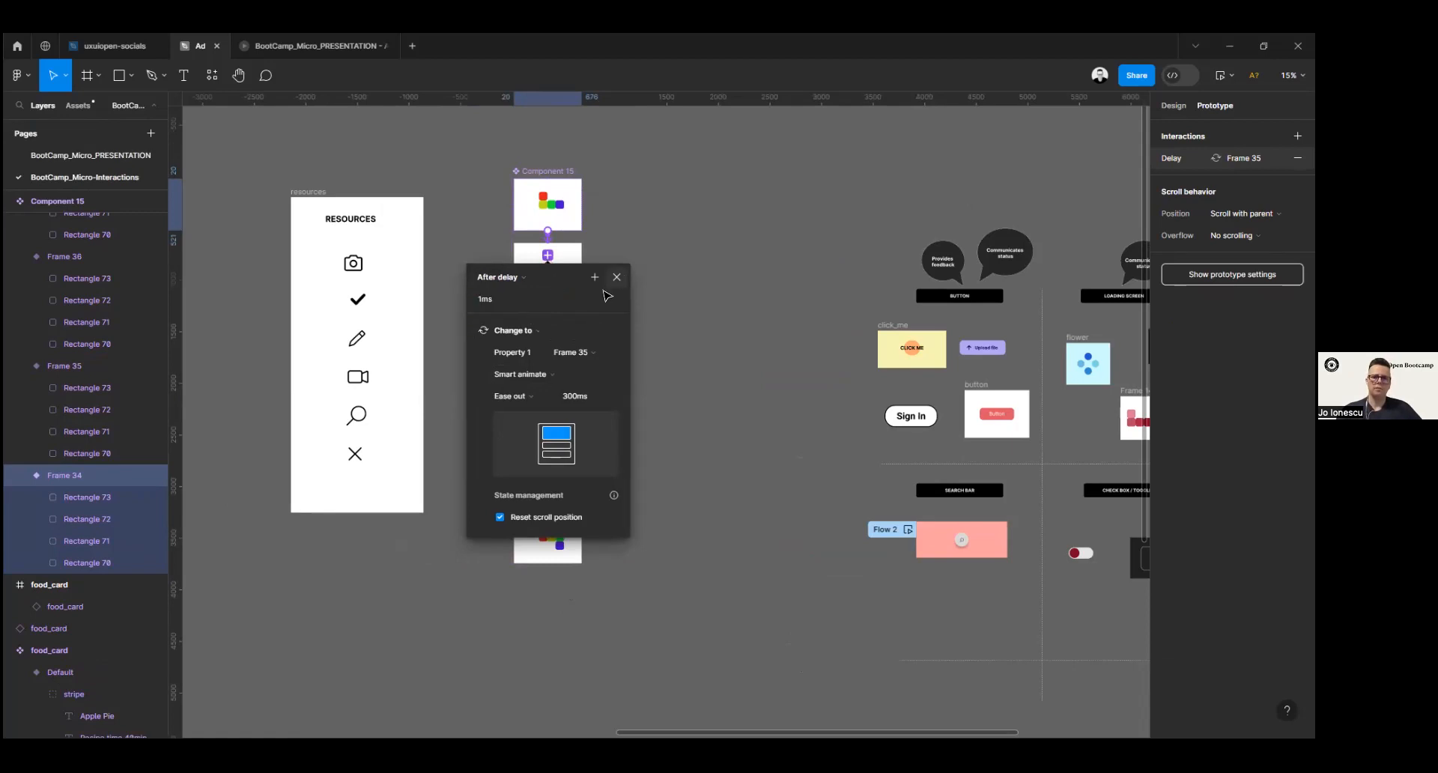
click(615, 277)
Step: Connect the second variant to the third with an After delay trigger of 1 ms
click(564, 277)
drag(548, 296, 550, 327)
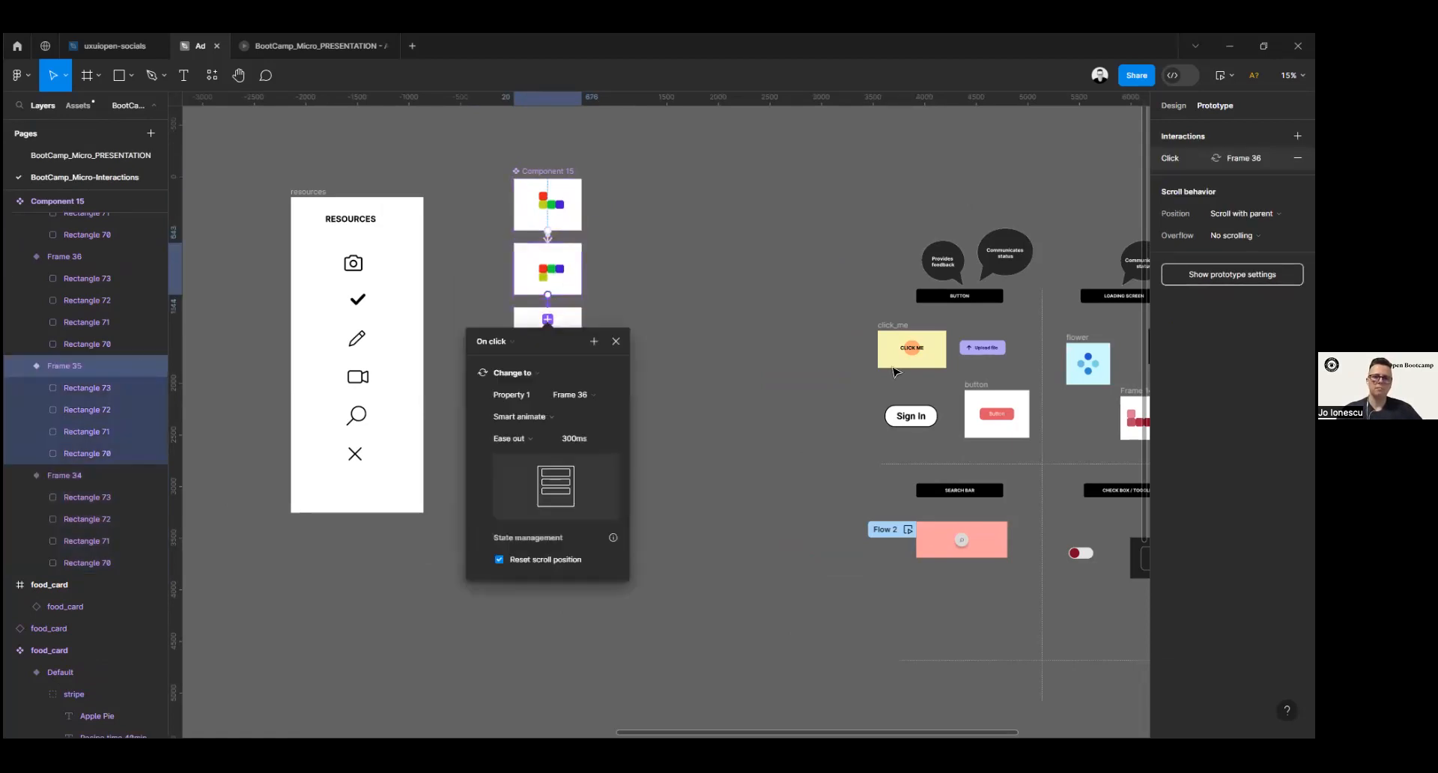
click(493, 341)
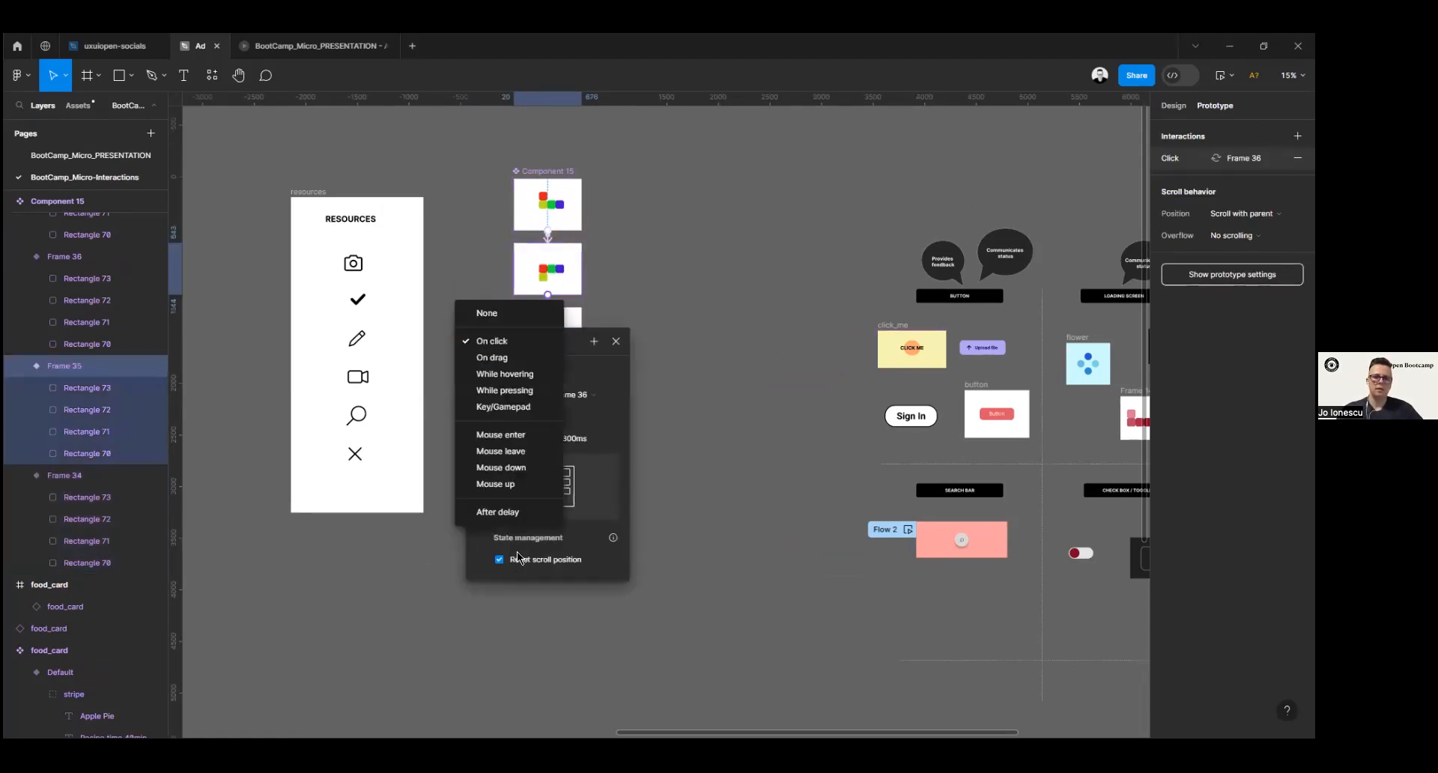
click(522, 514)
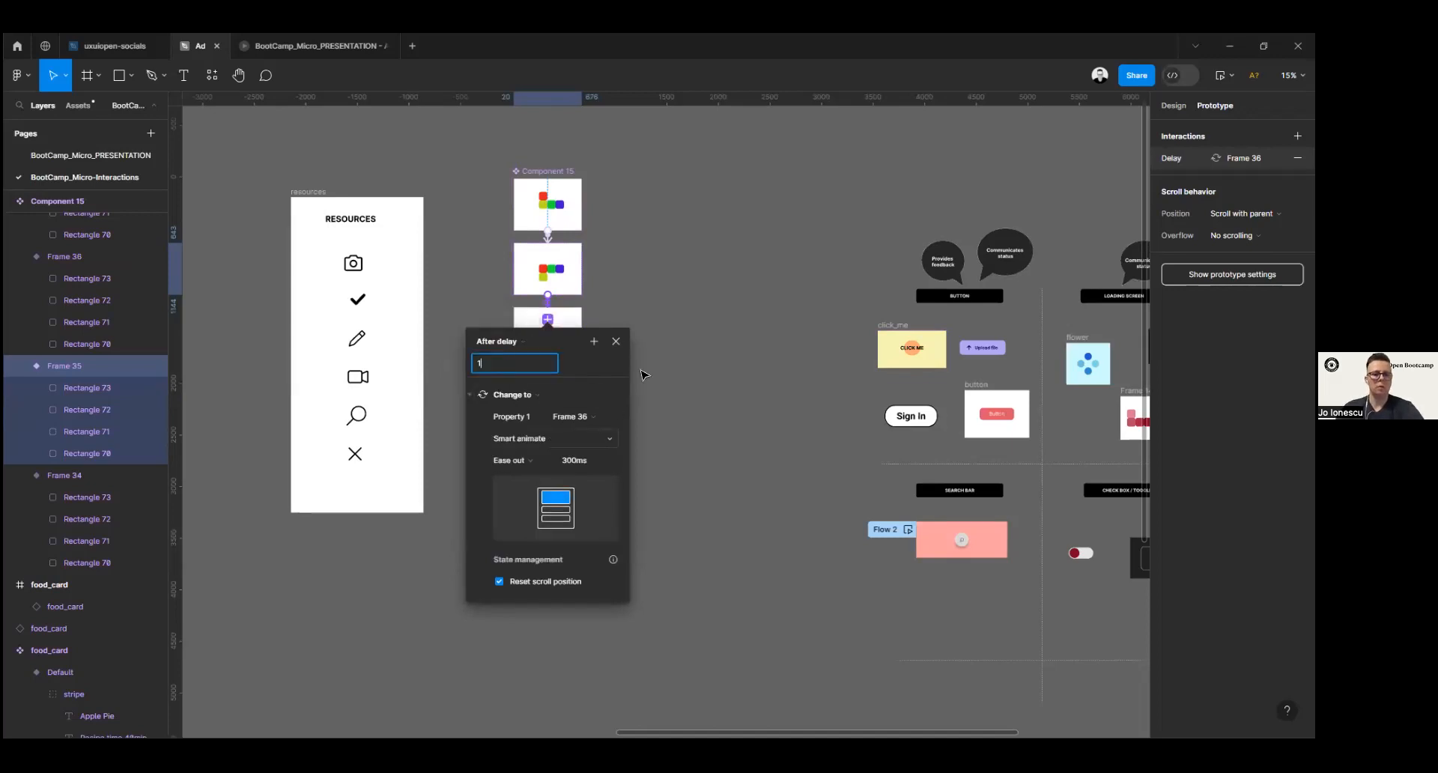
click(659, 449)
Step: Connect the third variant to the fourth with an After delay trigger of 1 ms
click(566, 355)
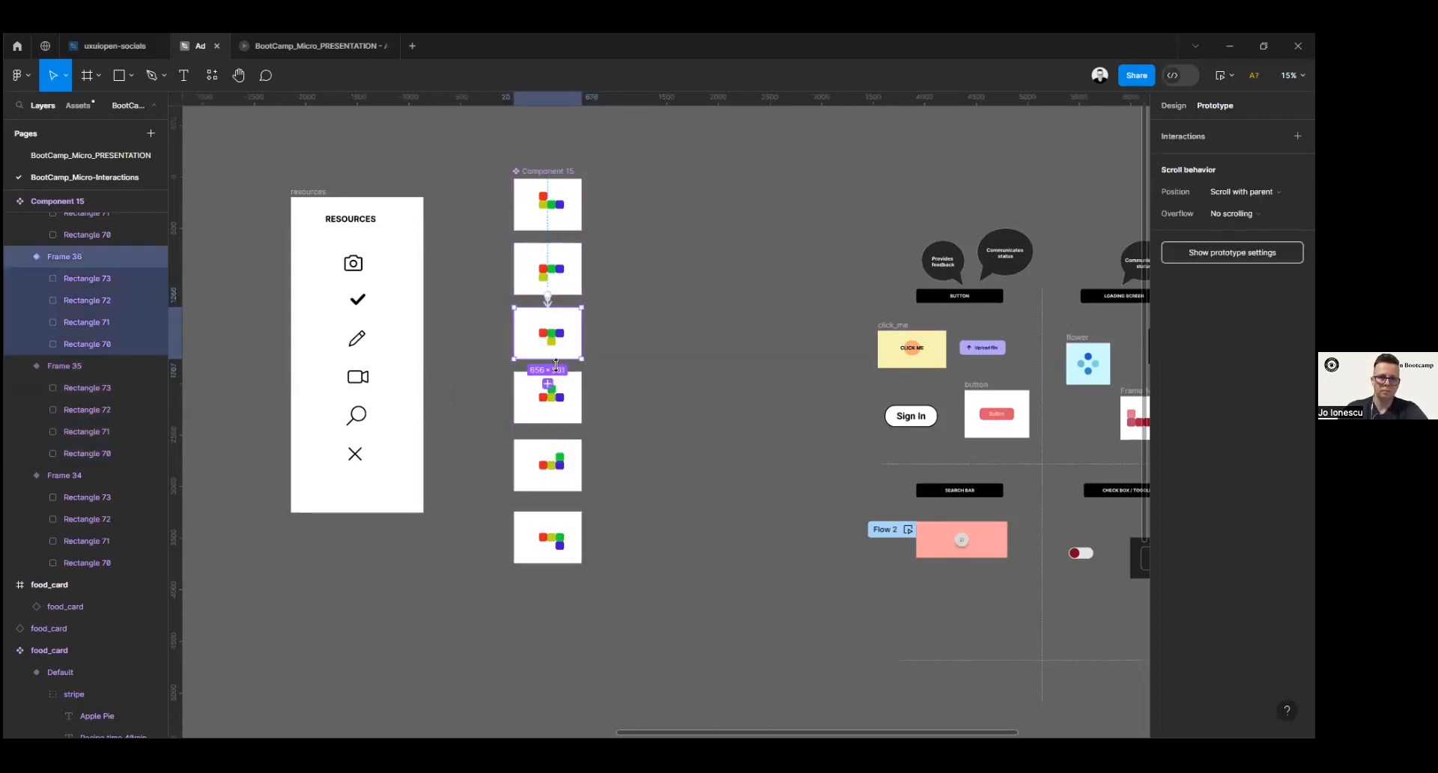
drag(548, 364, 550, 390)
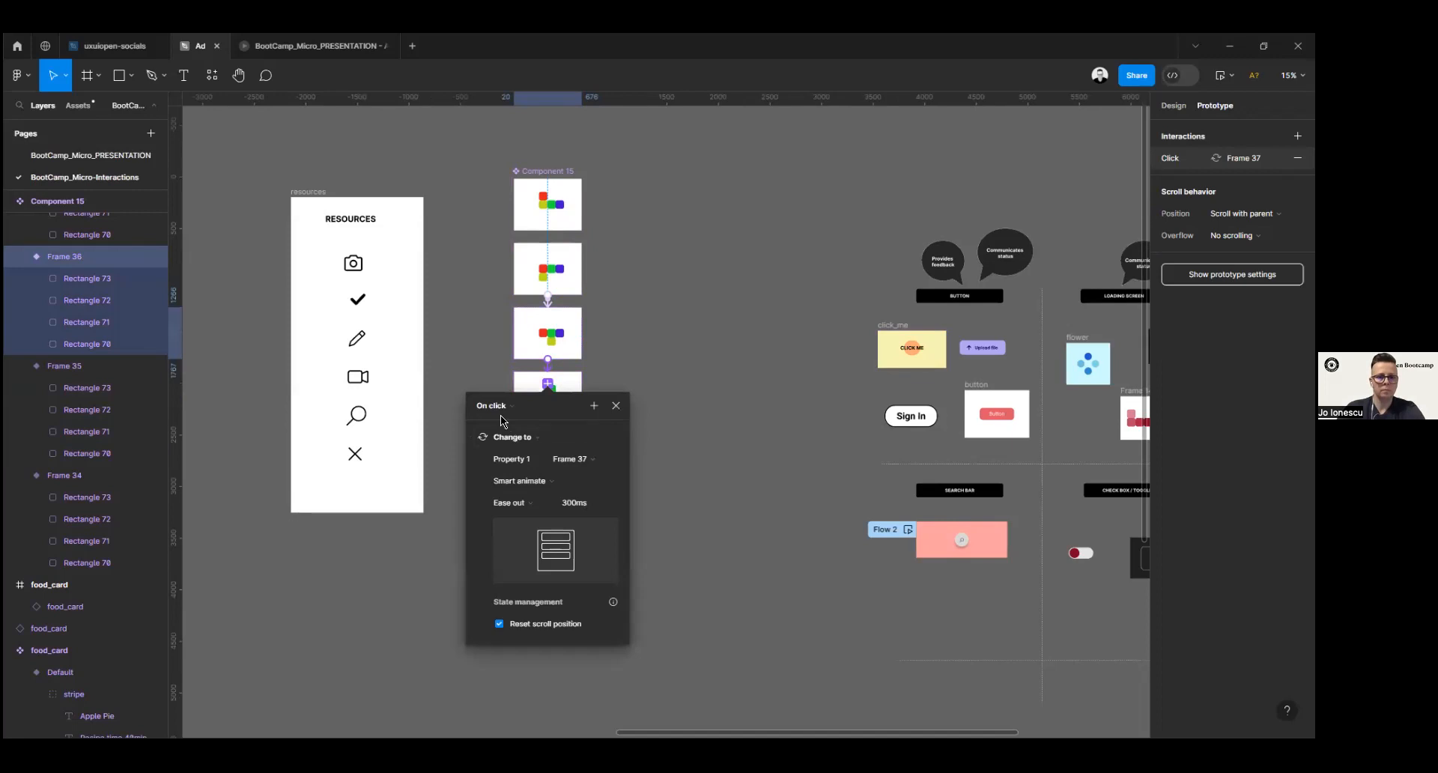
click(498, 406)
click(517, 583)
click(502, 428)
text(1)
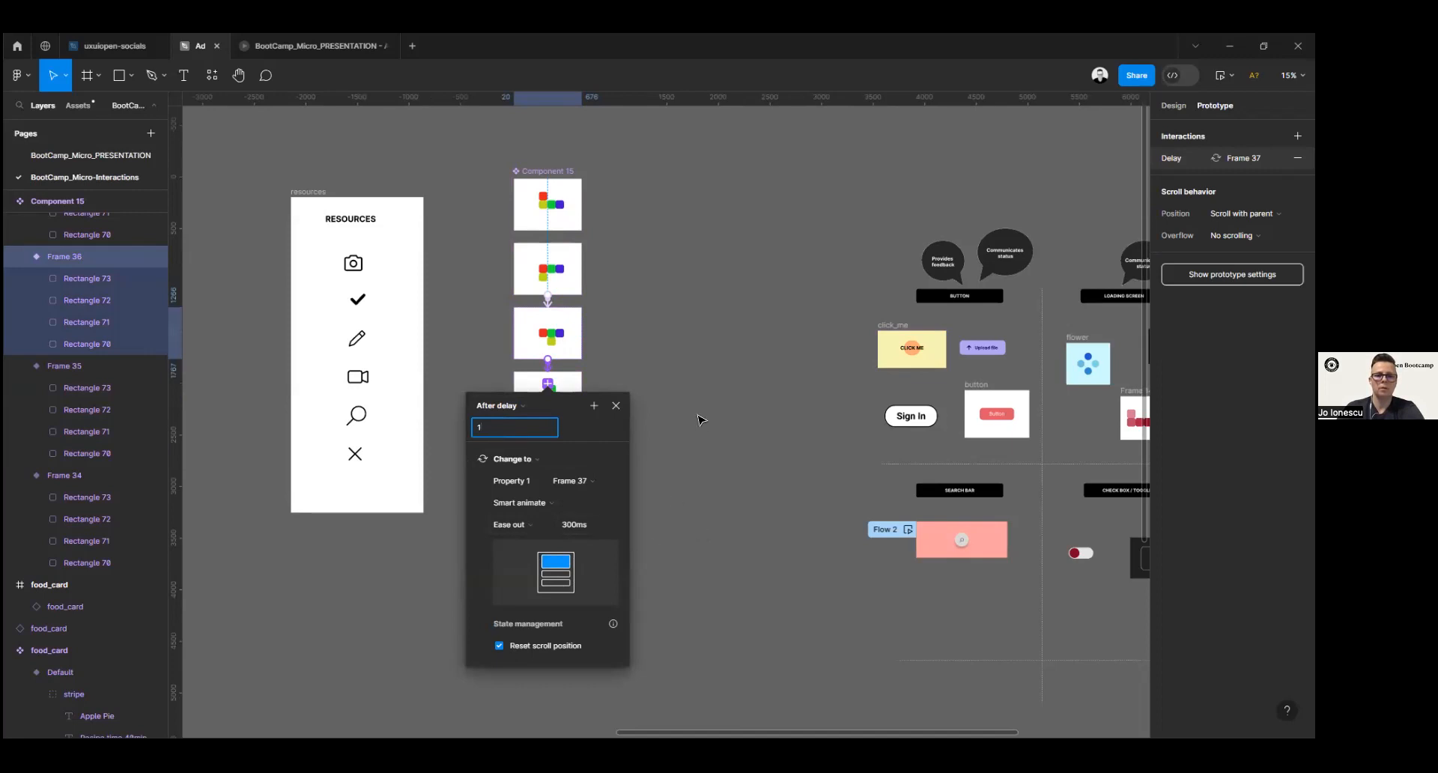
Step: Connect the fourth variant to the fifth with an After delay trigger of 1 ms
click(549, 397)
drag(552, 466, 552, 467)
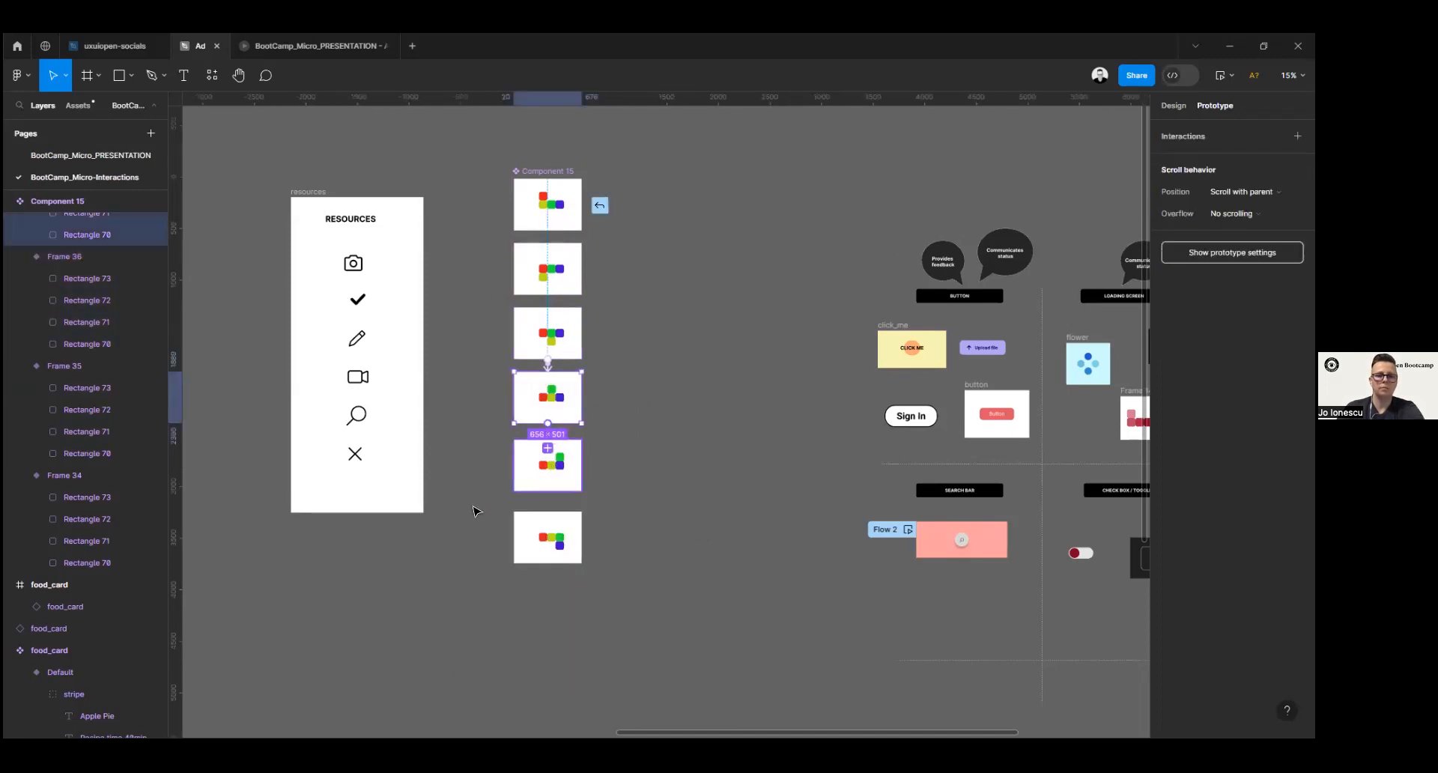
click(492, 491)
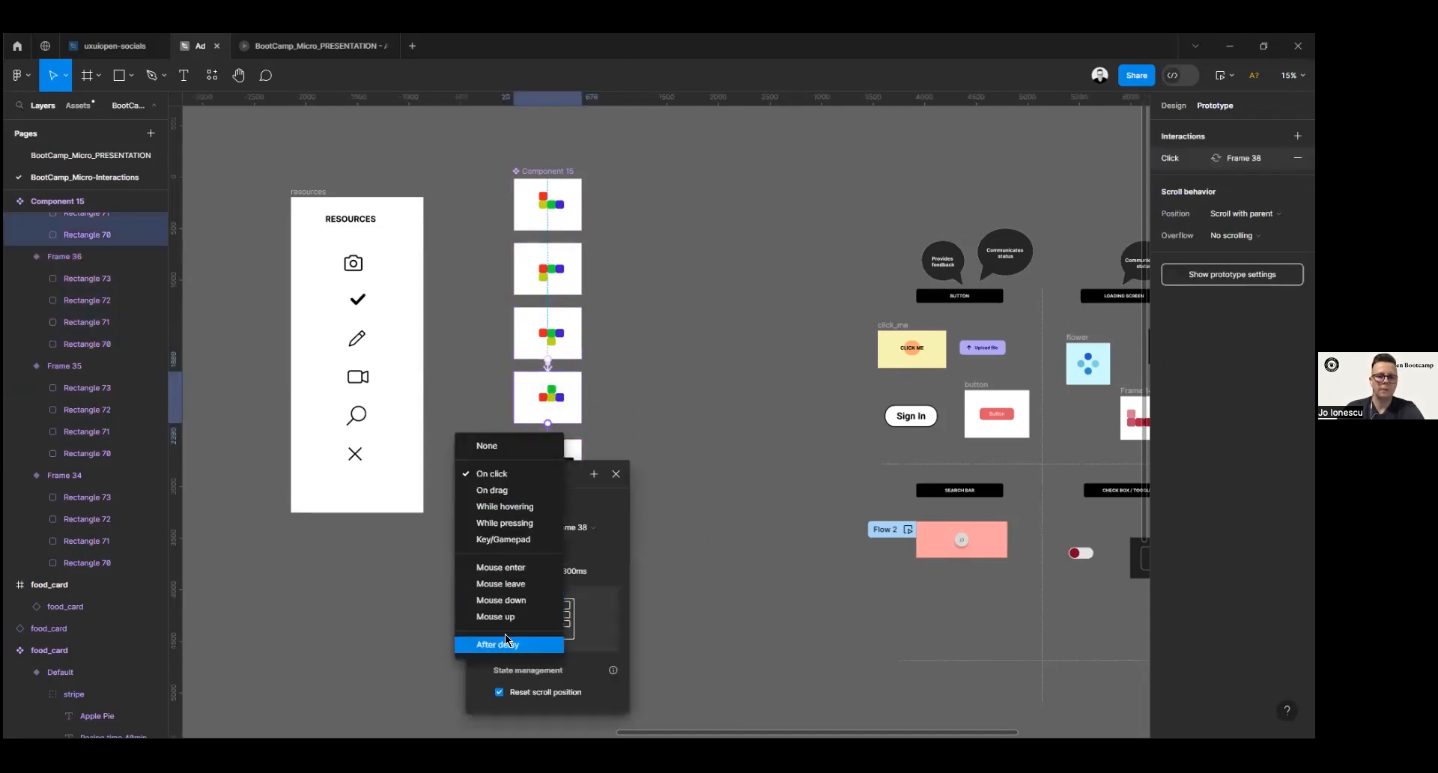
click(512, 645)
click(515, 496)
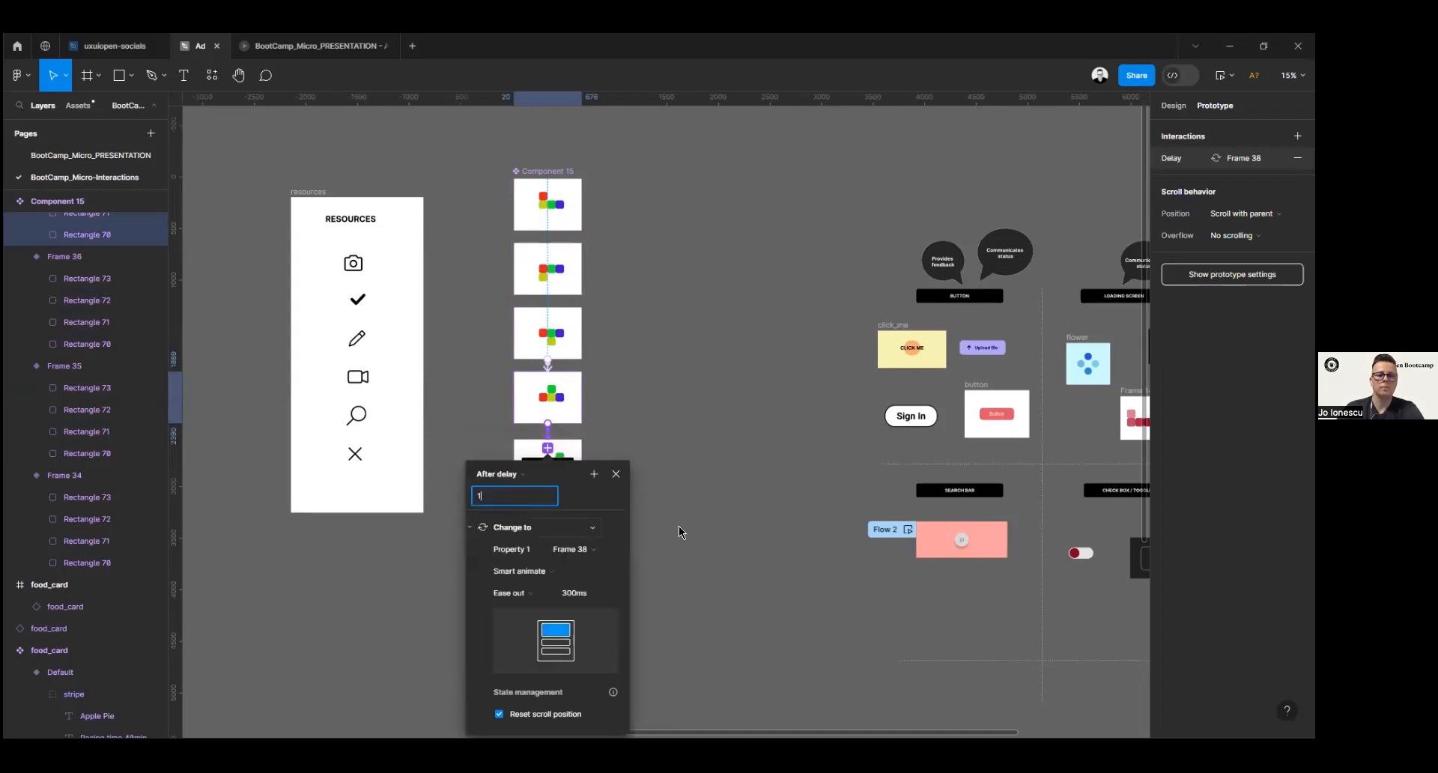
click(615, 576)
Step: Connect the fifth variant to the sixth with an After delay trigger
click(553, 479)
drag(547, 491, 549, 536)
click(498, 545)
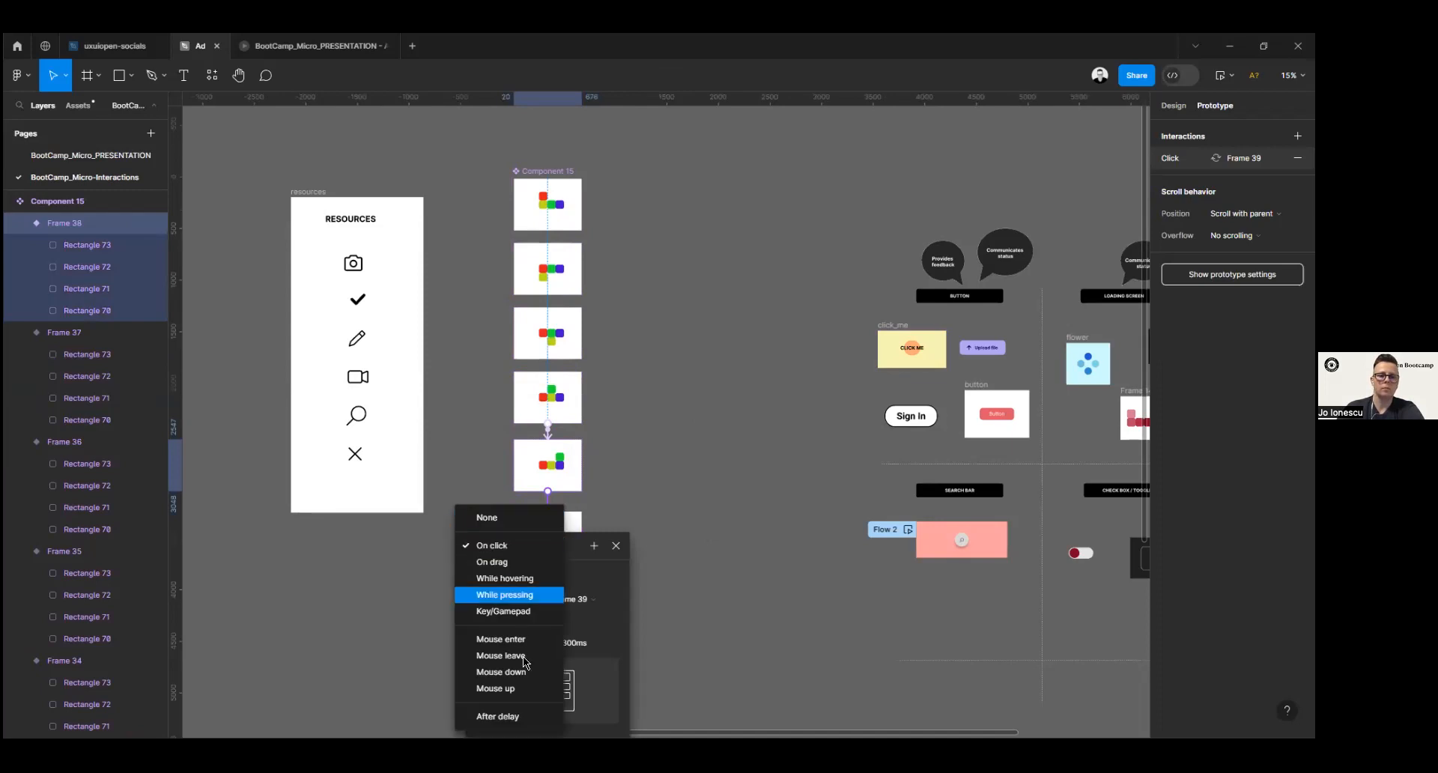
click(515, 716)
click(551, 574)
click(634, 442)
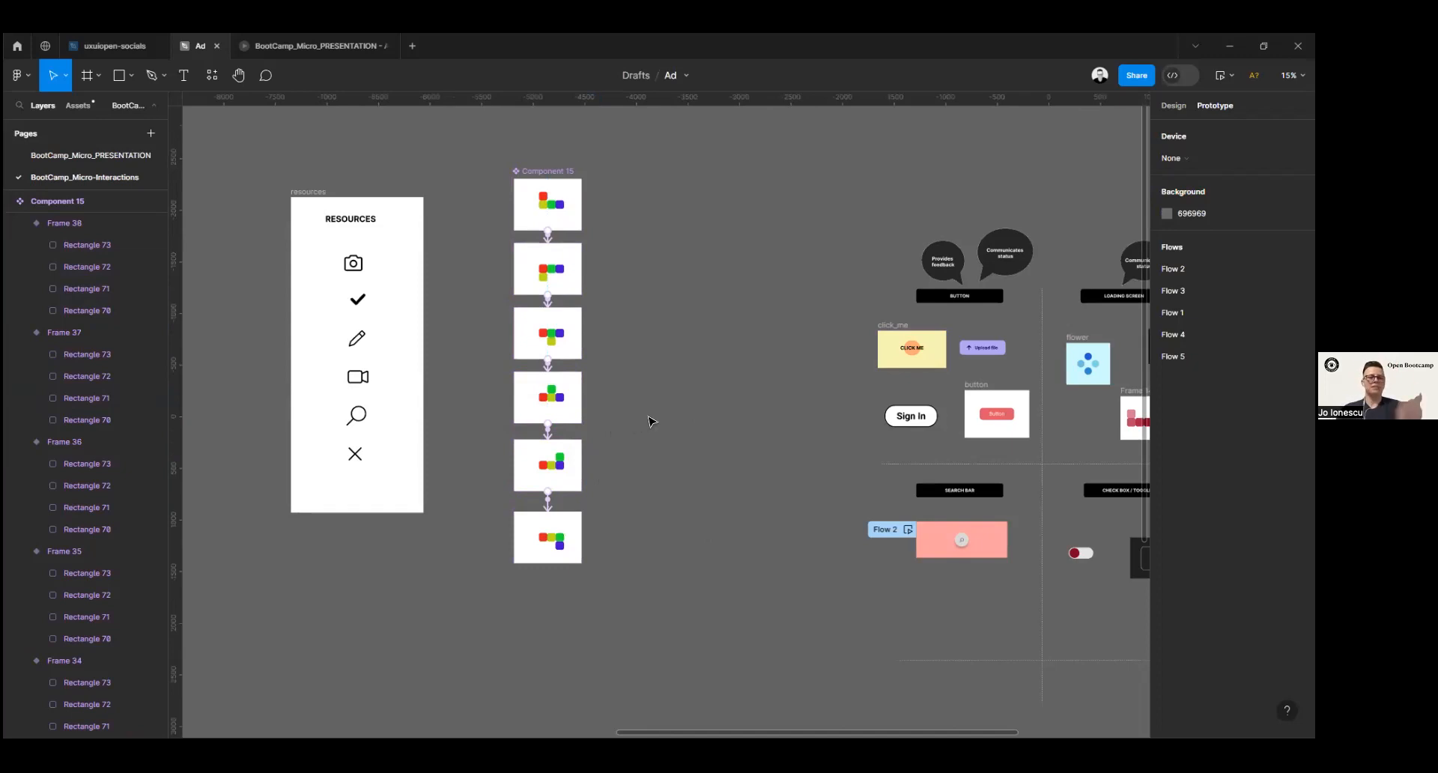
Step: Place a copy of the first variant on the canvas outside the component set, to its upper right
click(522, 198)
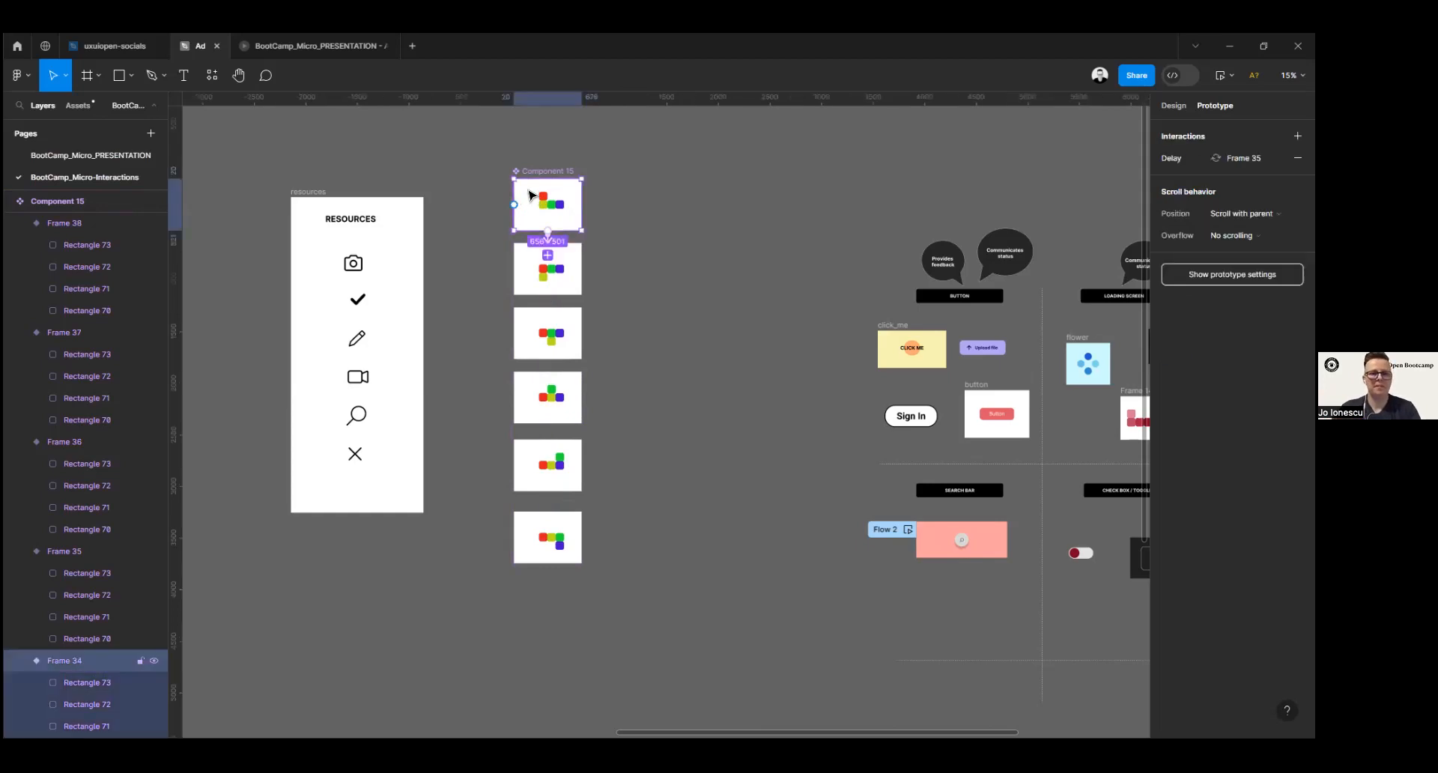
drag(536, 213, 710, 189)
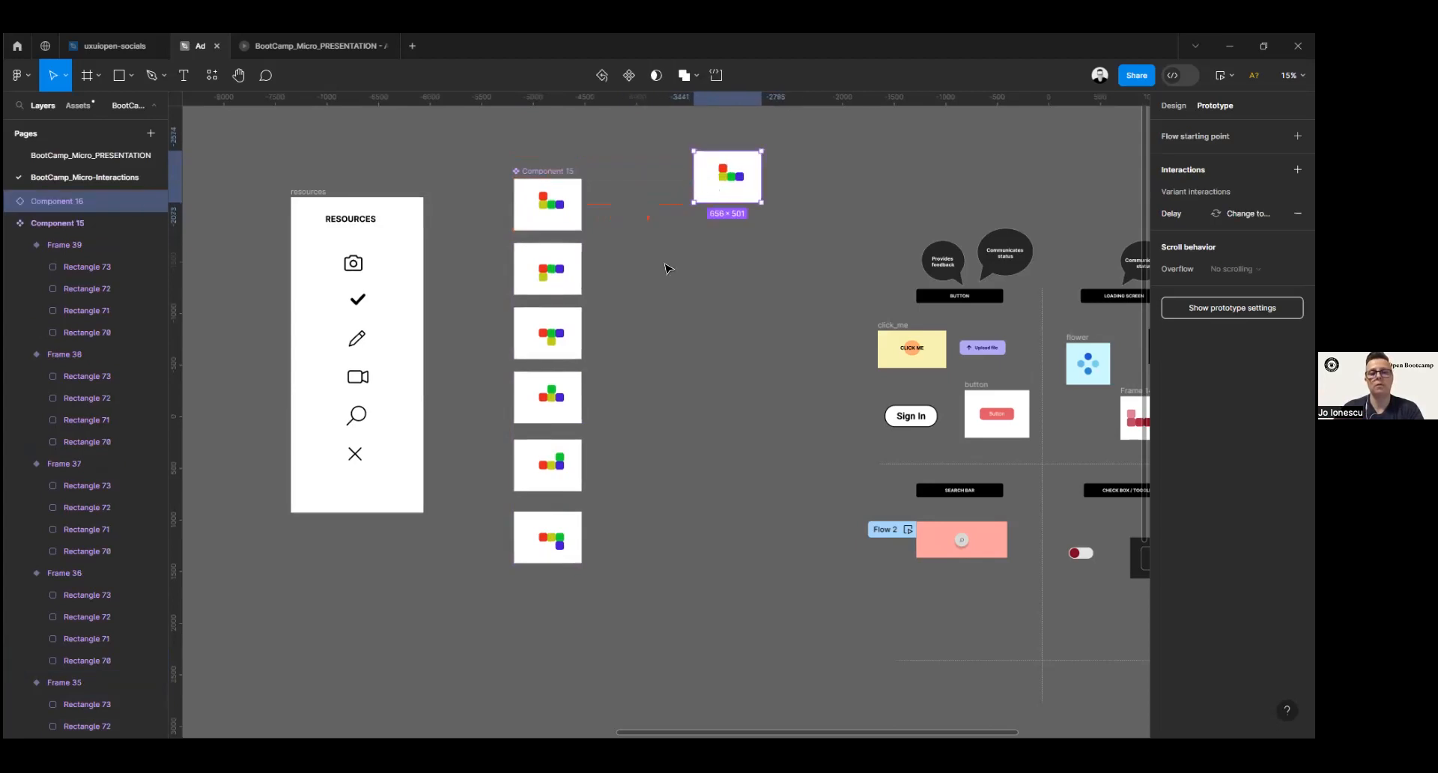
click(666, 325)
Step: Preview the animation of the separate copy, and close the preview
click(730, 191)
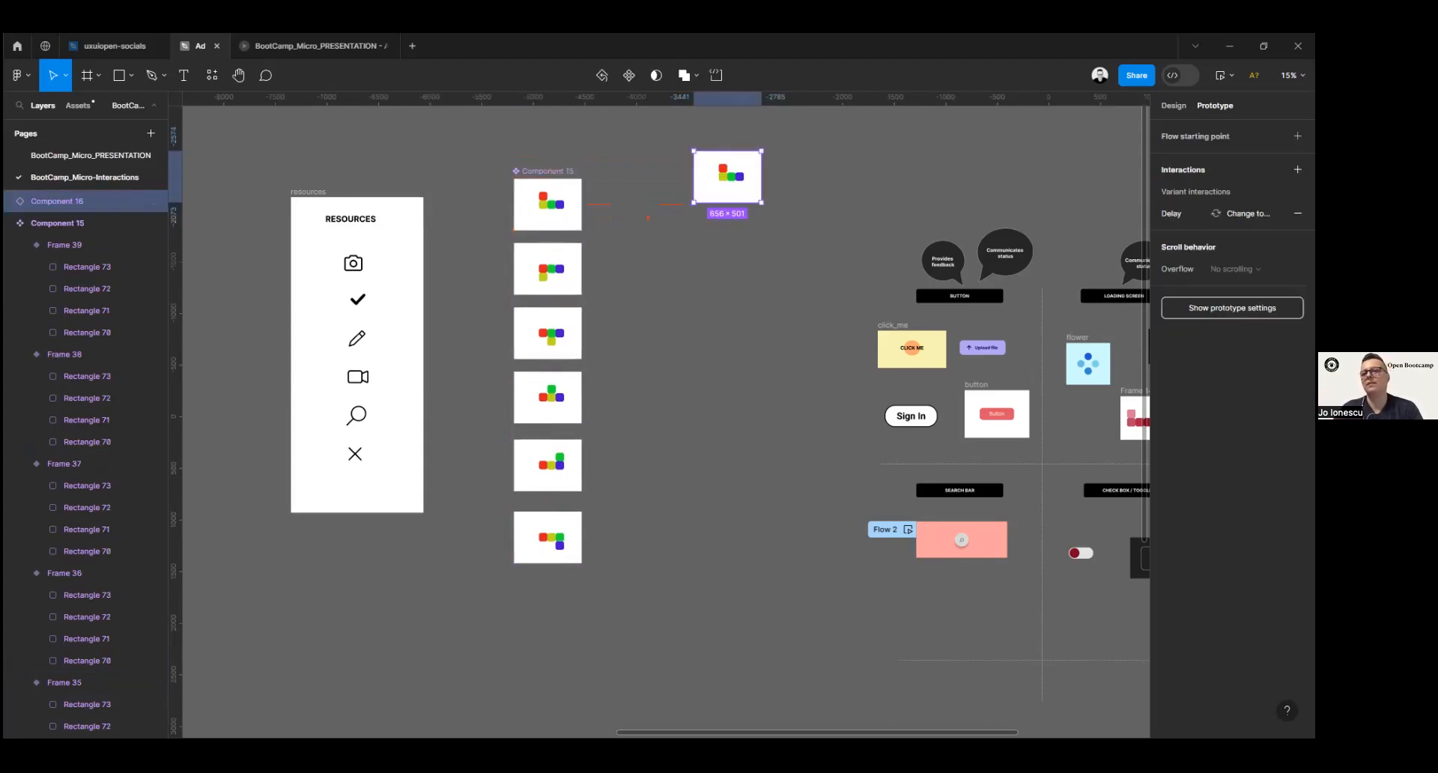
click(1221, 75)
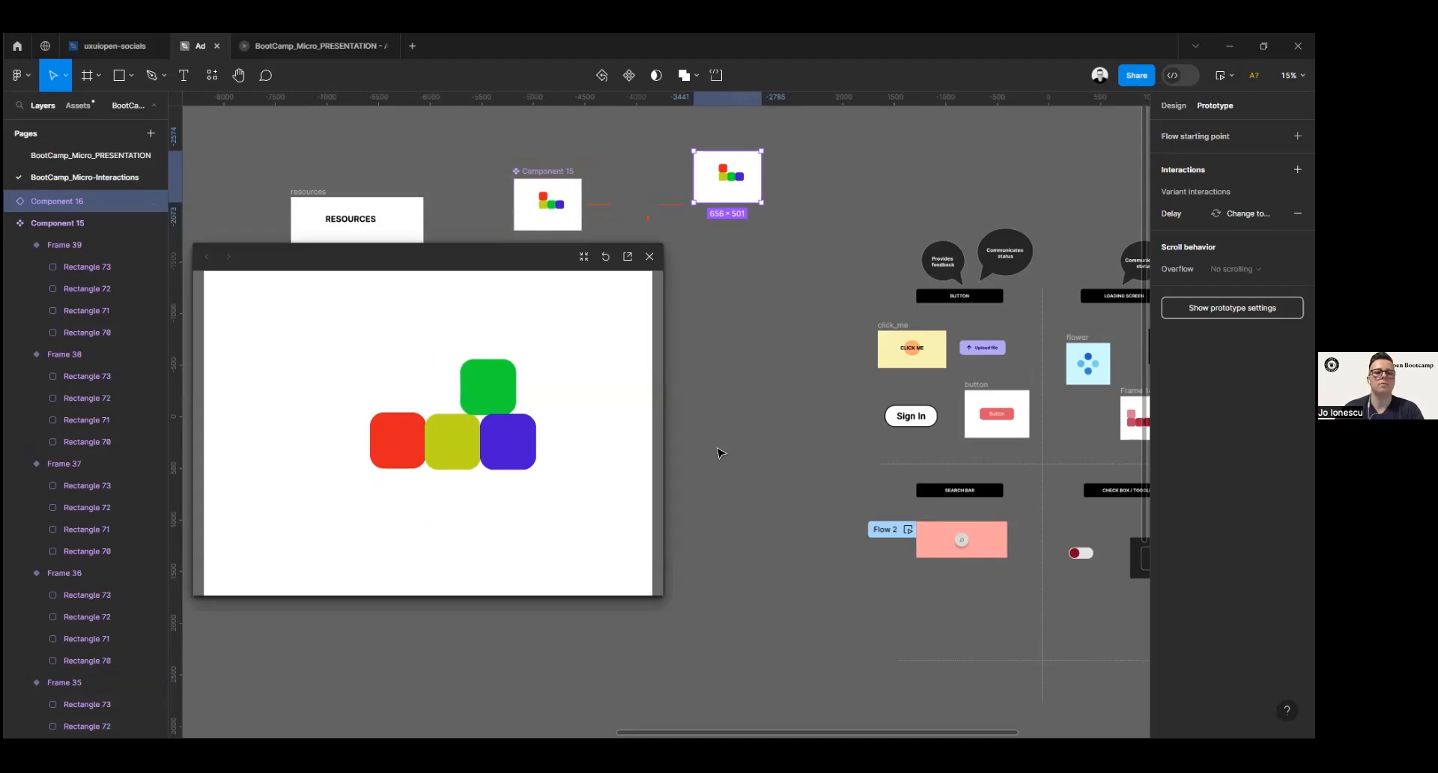
click(649, 256)
click(710, 446)
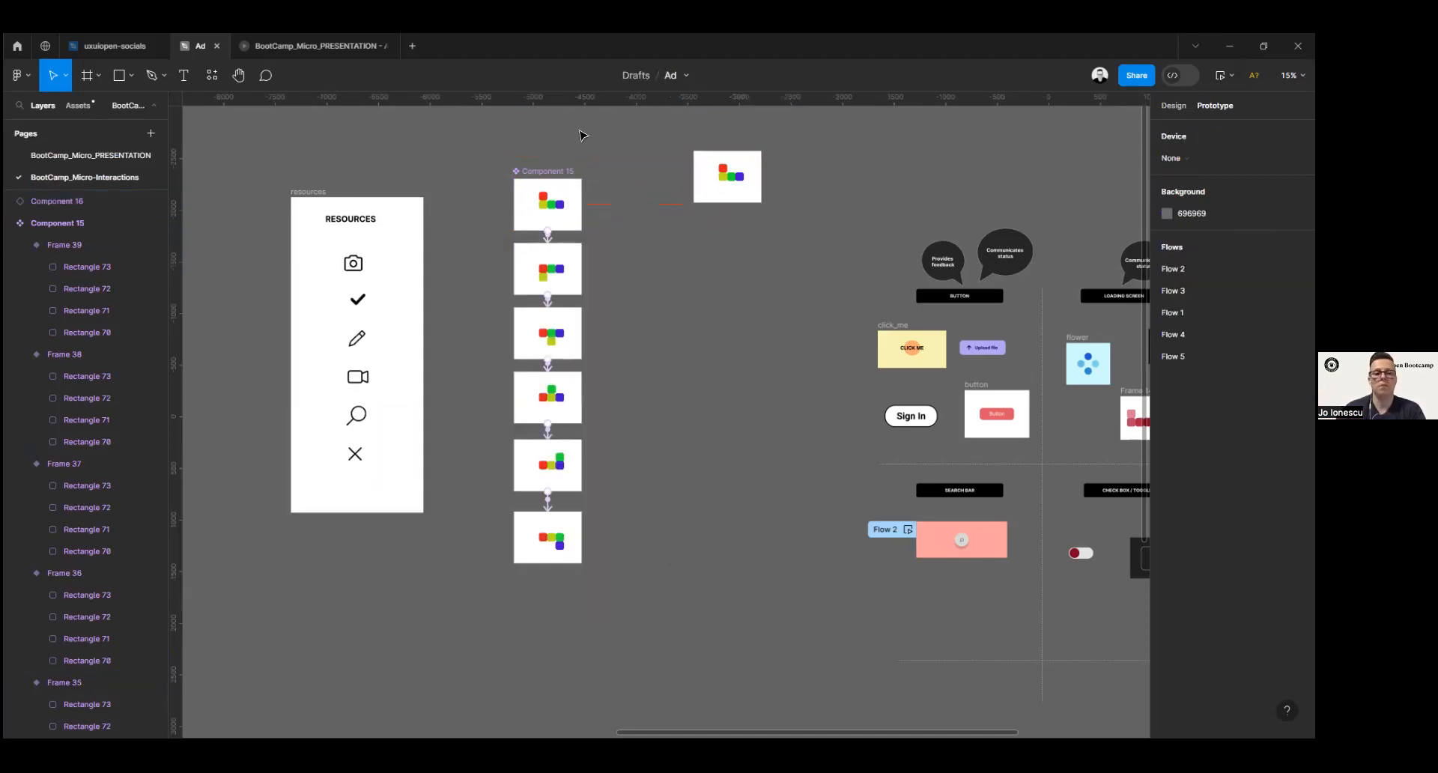
Step: Connect the sixth variant back to the first with an After delay trigger of 1 ms to loop the animation
click(529, 551)
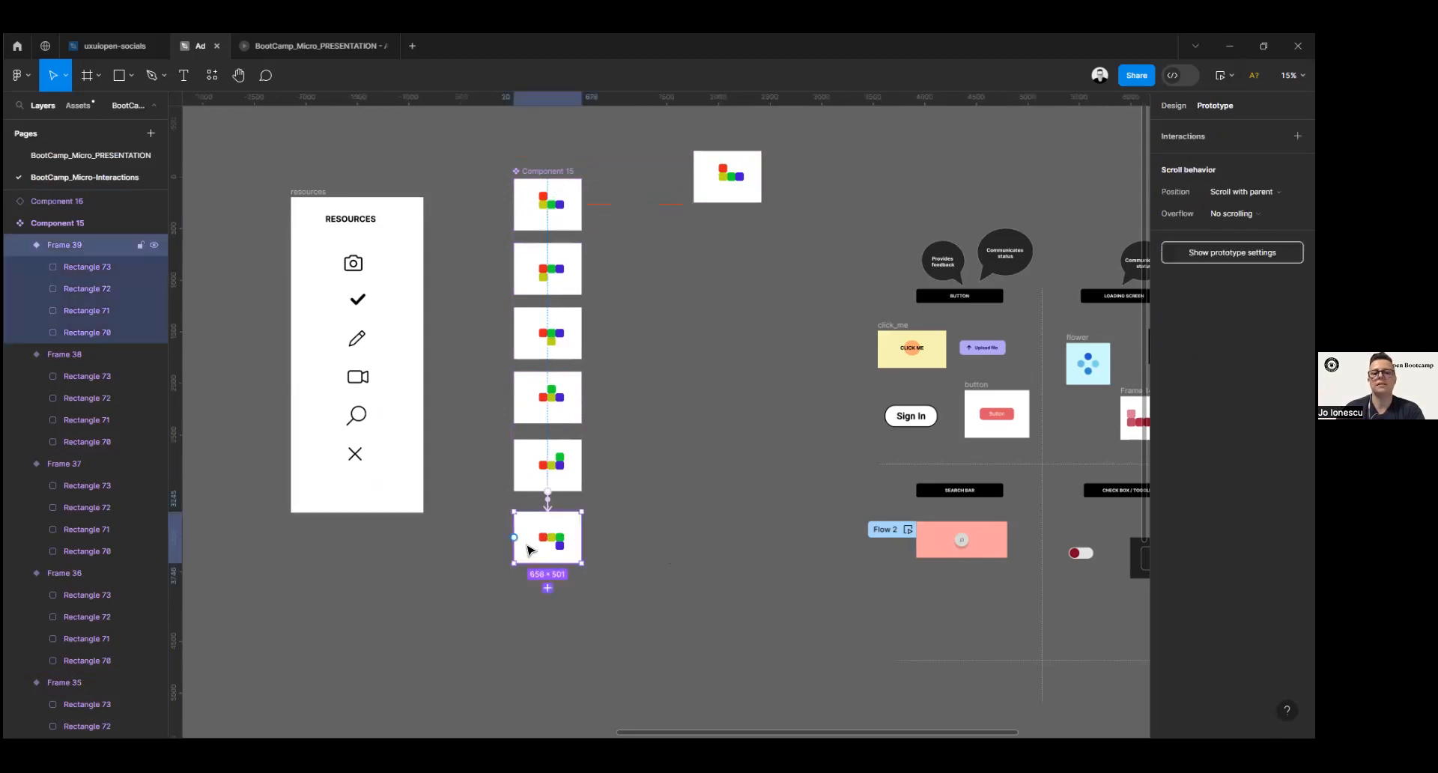
drag(558, 512, 552, 227)
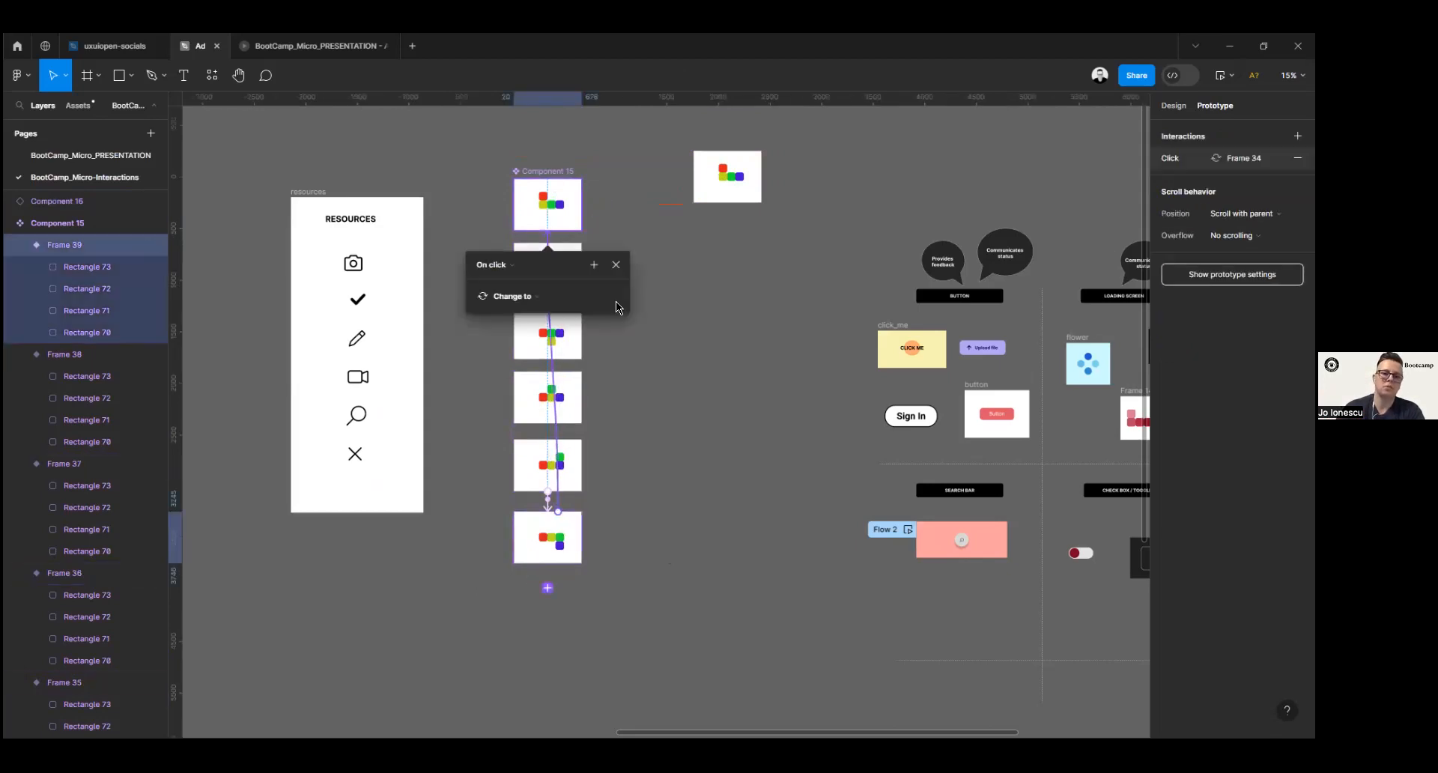
click(503, 266)
click(513, 432)
click(518, 290)
text(1)
click(763, 332)
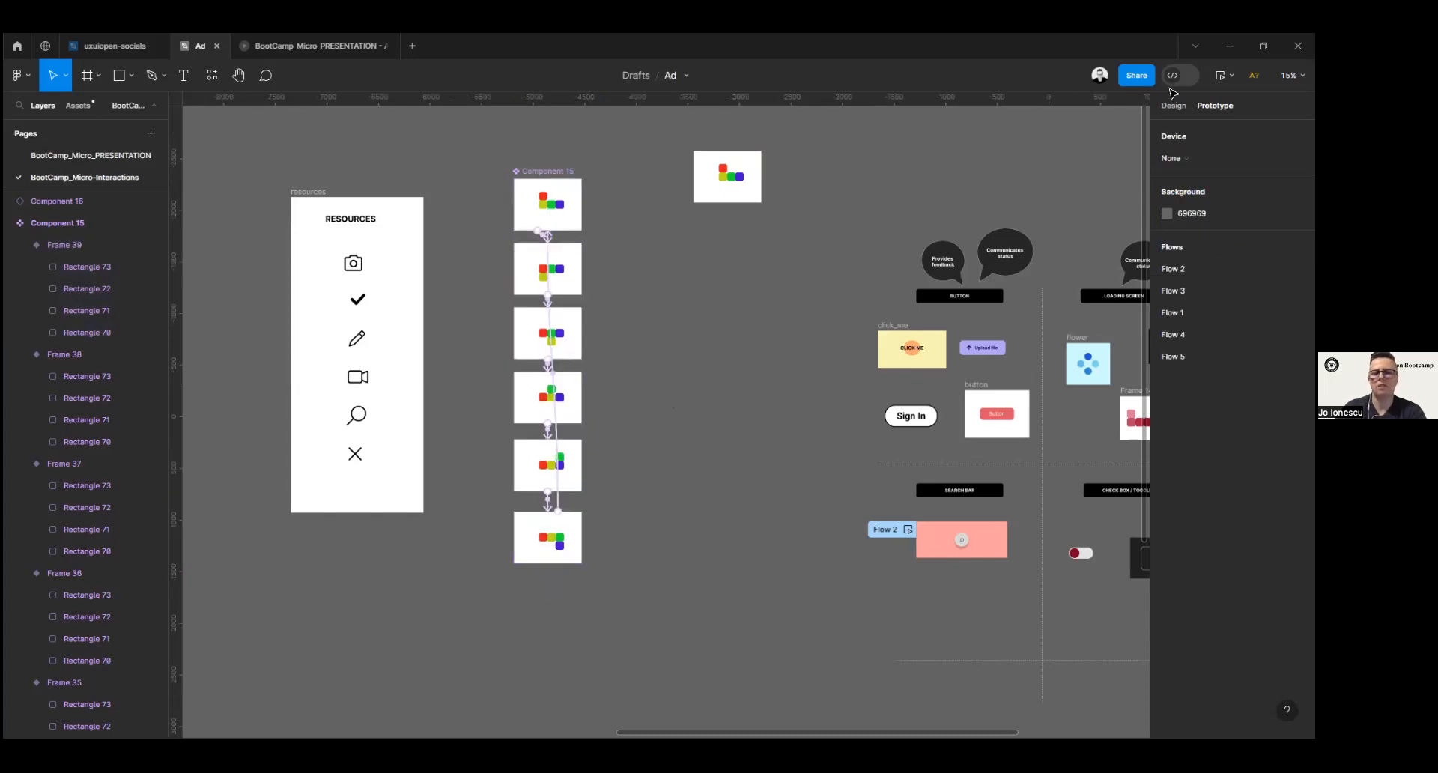
Step: Preview the looping animation on the separate copy, and close the preview again
click(749, 158)
key(shift+space)
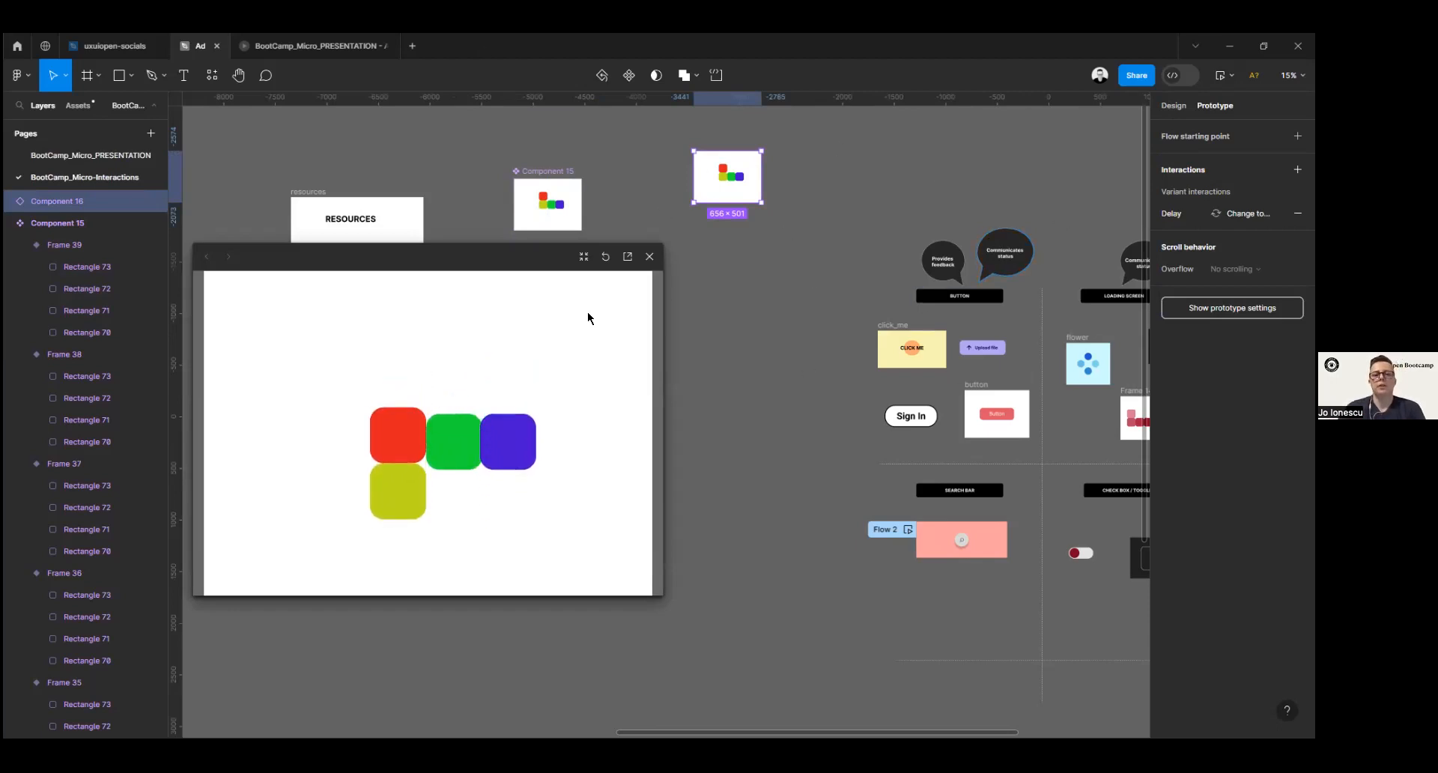
click(650, 257)
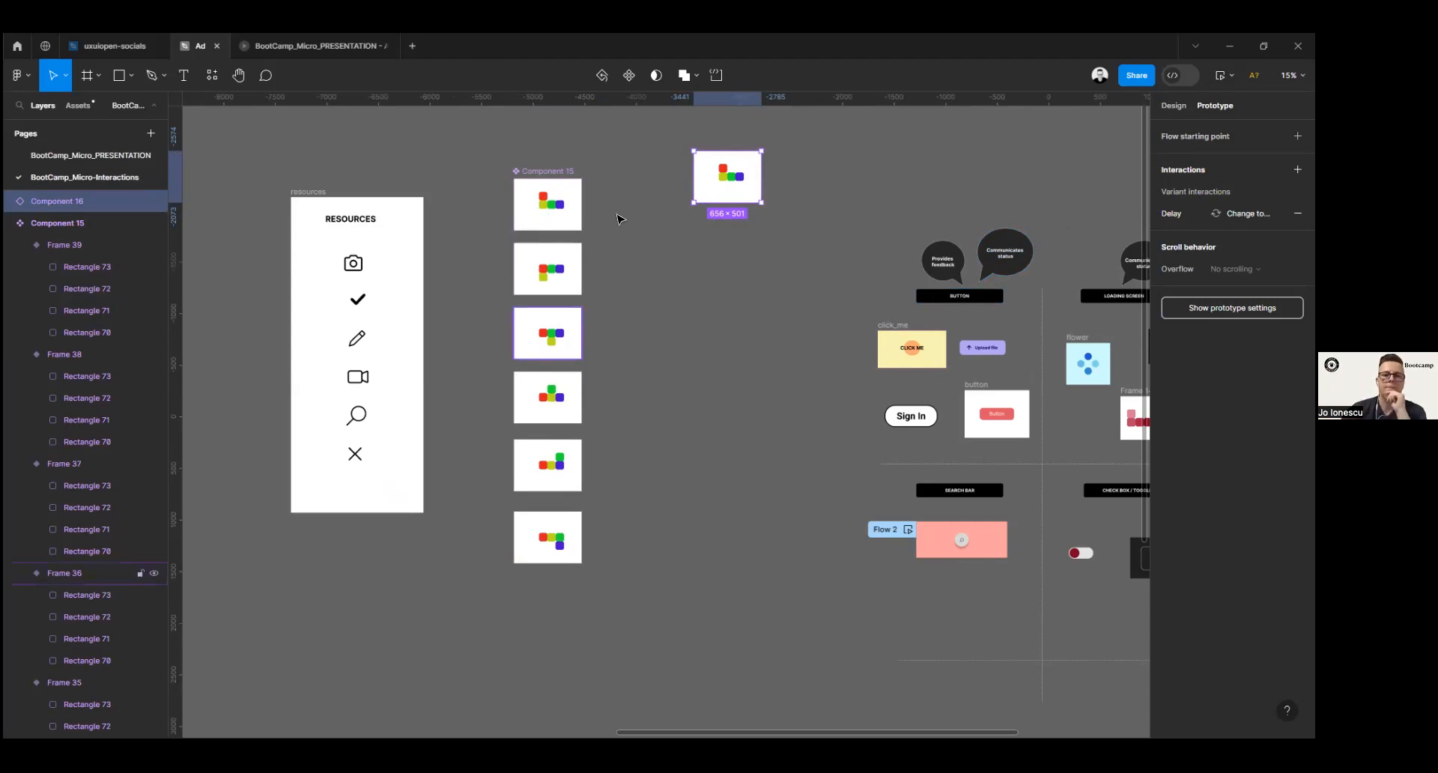
Step: Delete the coloured-squares component set together with its separate copy
drag(501, 125, 753, 574)
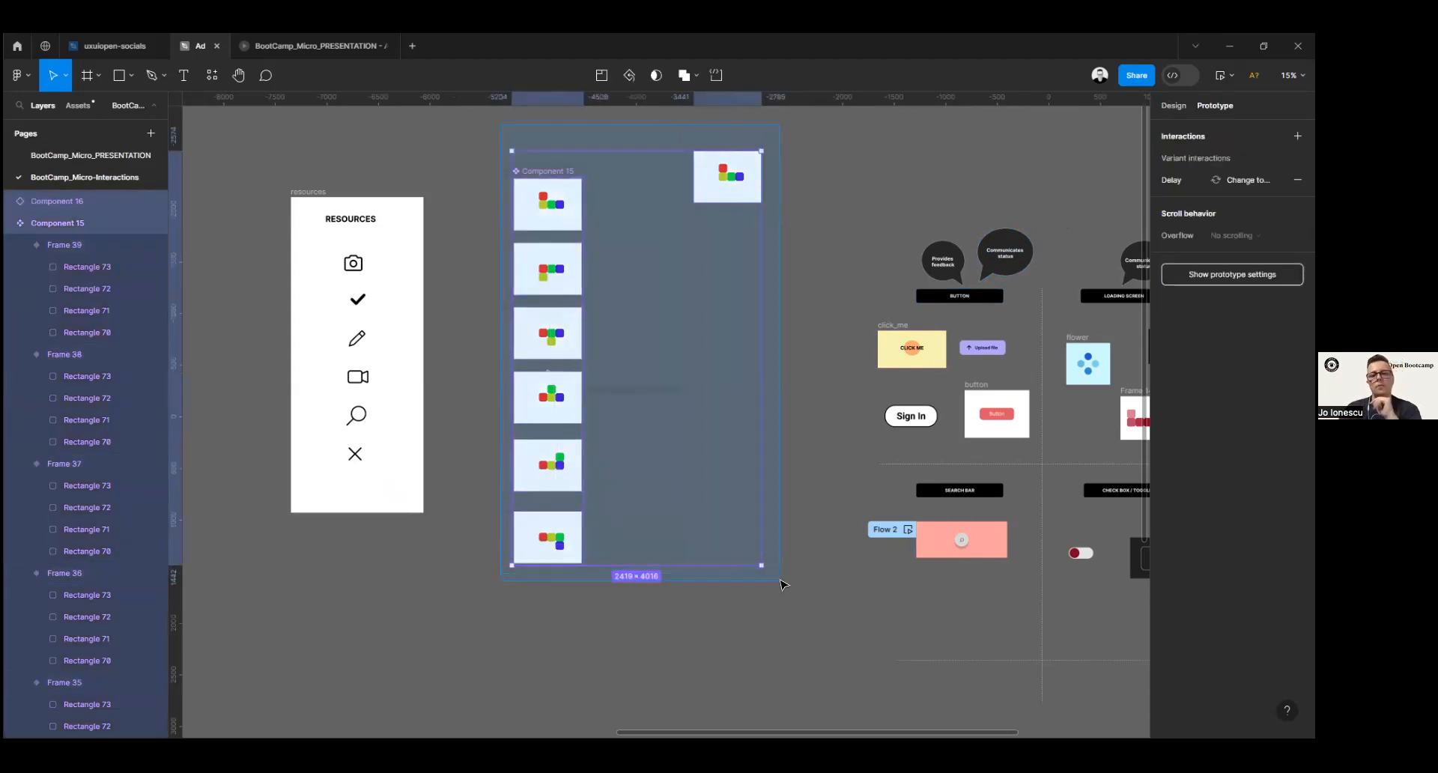
key(Delete)
drag(536, 356, 212, 242)
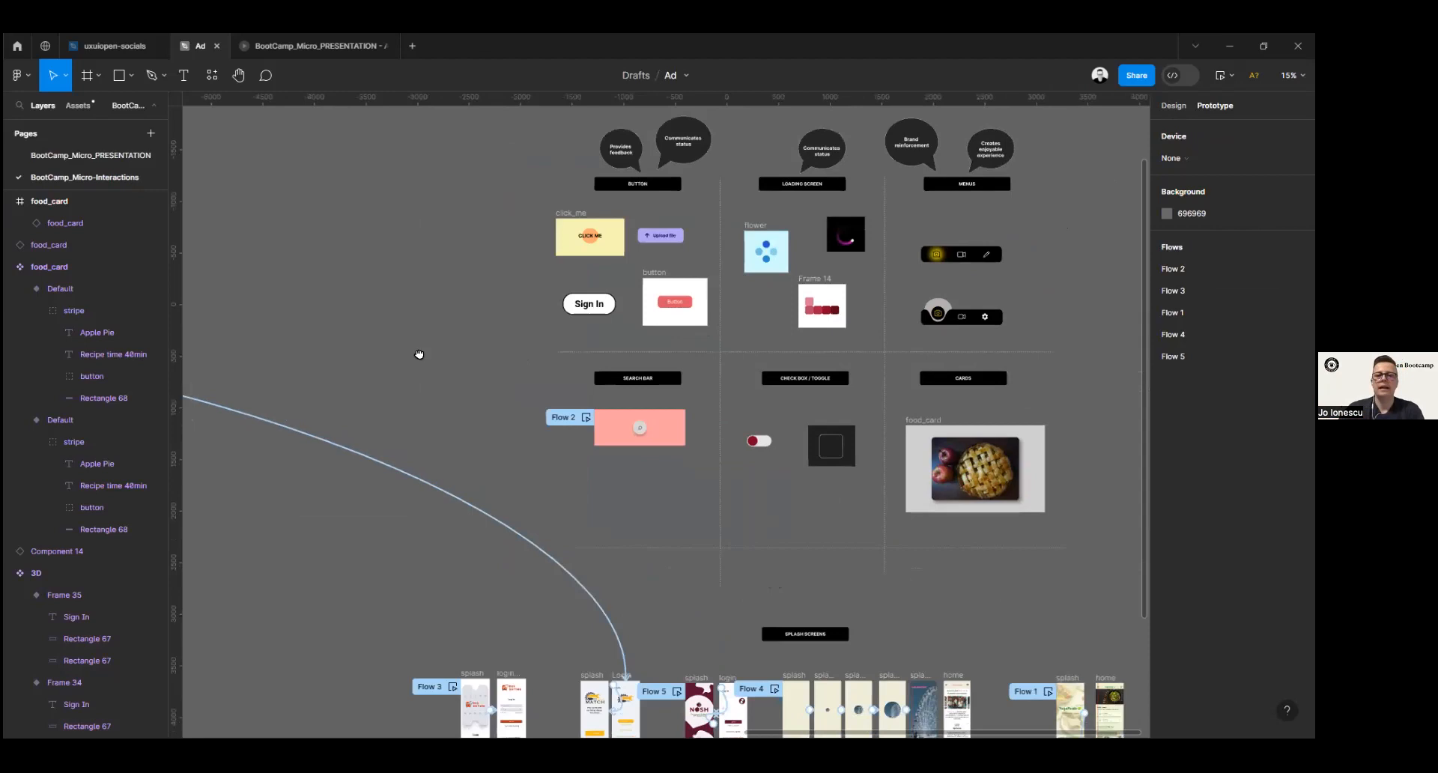
drag(417, 353, 413, 398)
drag(1021, 338, 987, 339)
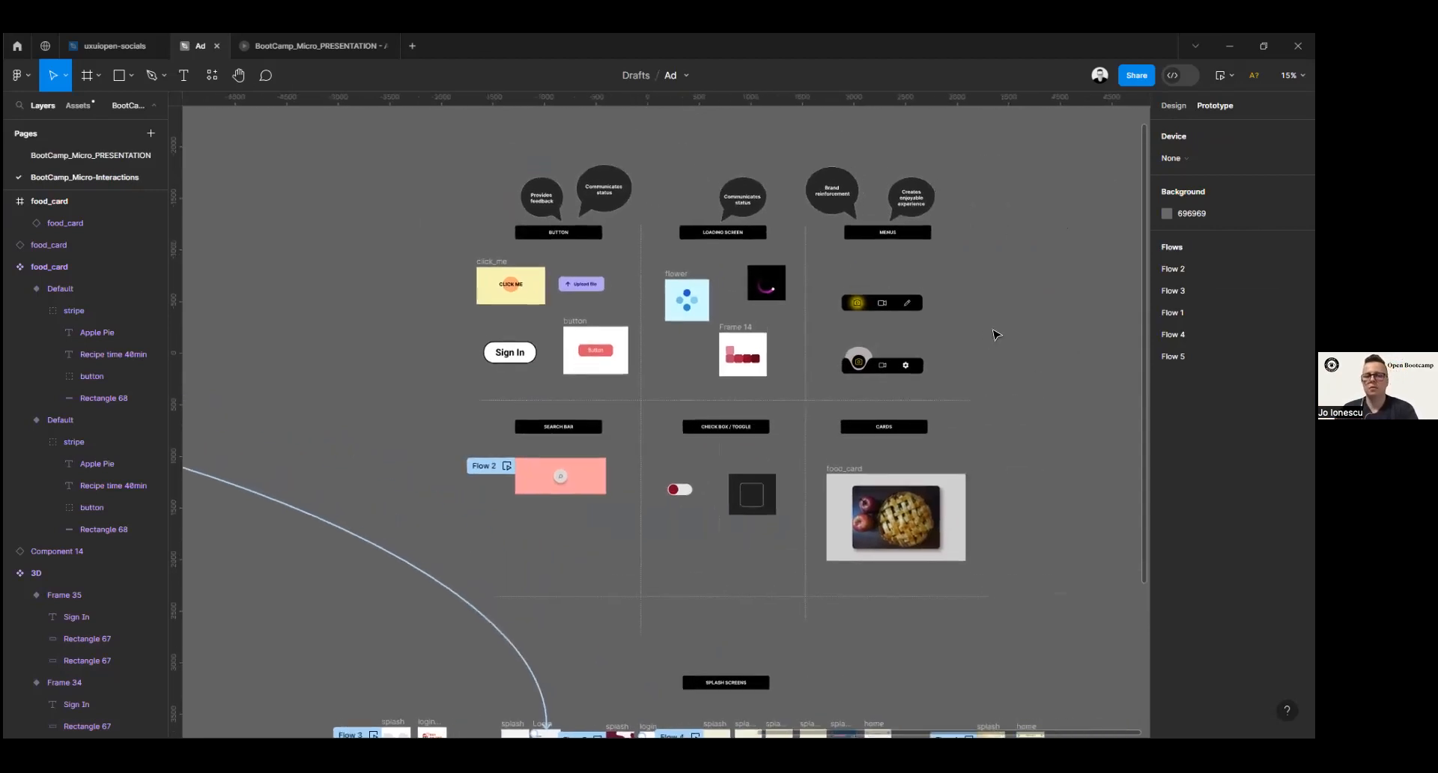
scroll(996, 335, up, 5)
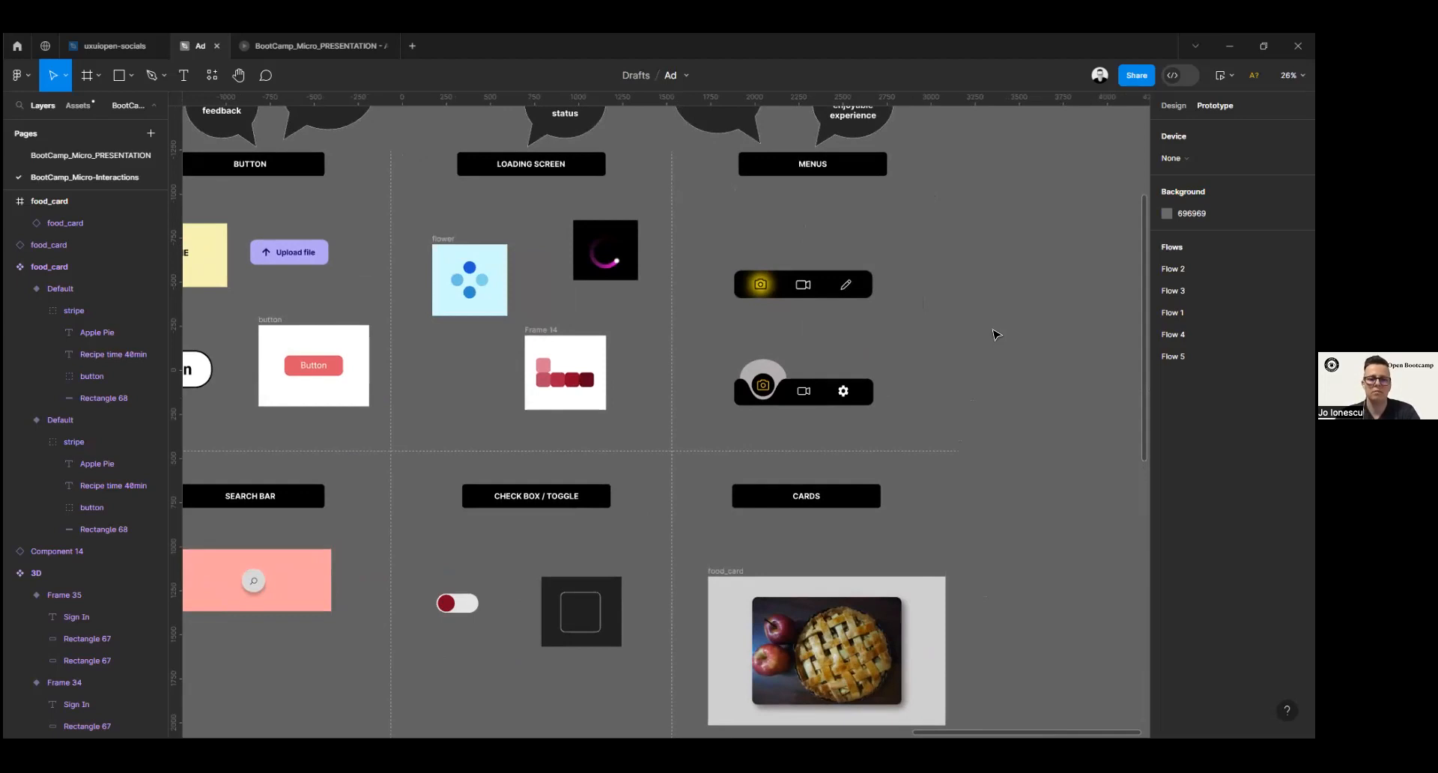
Step: Preview the glowing menu bar under MENUS, switch between its camera, video and pencil icons, and close the preview
scroll(996, 335, down, 1)
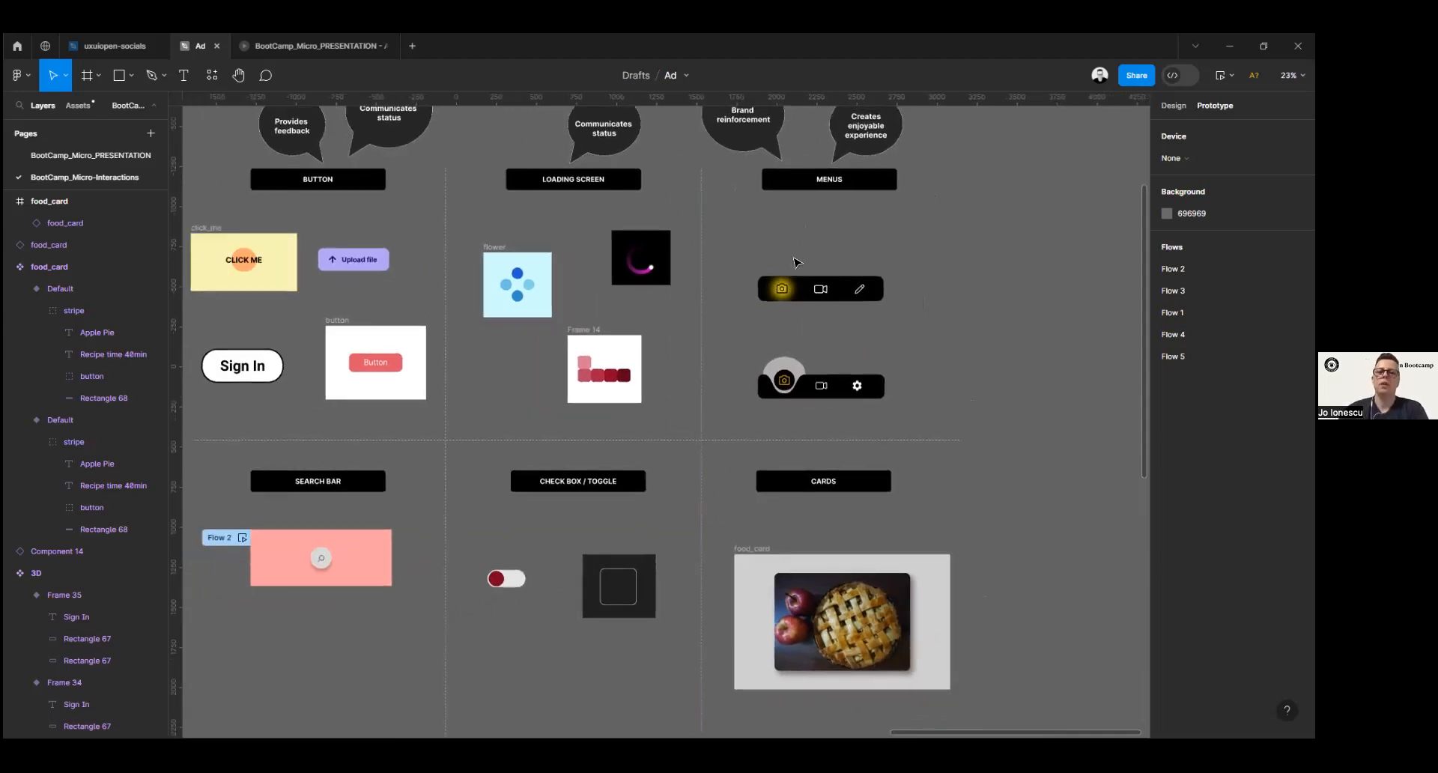
click(776, 292)
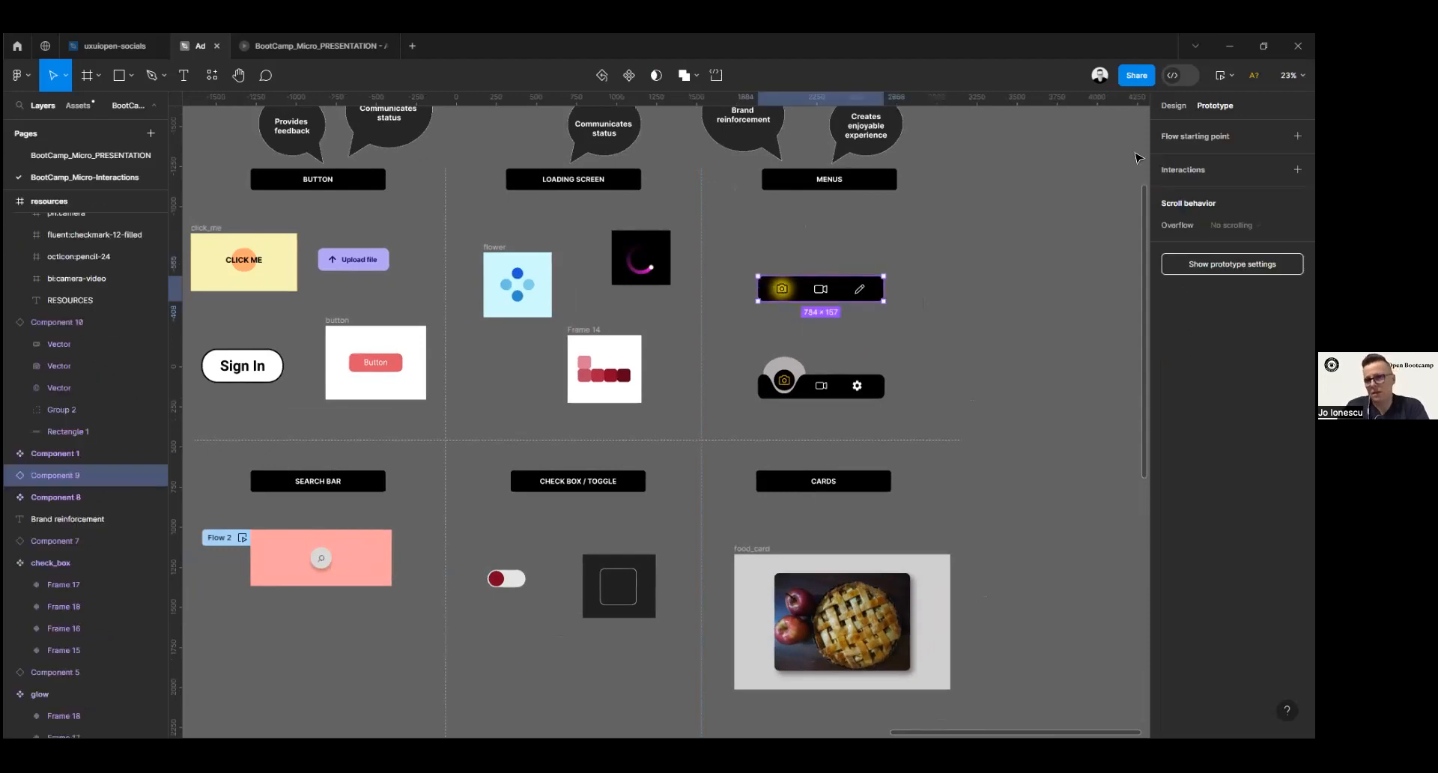
click(1220, 75)
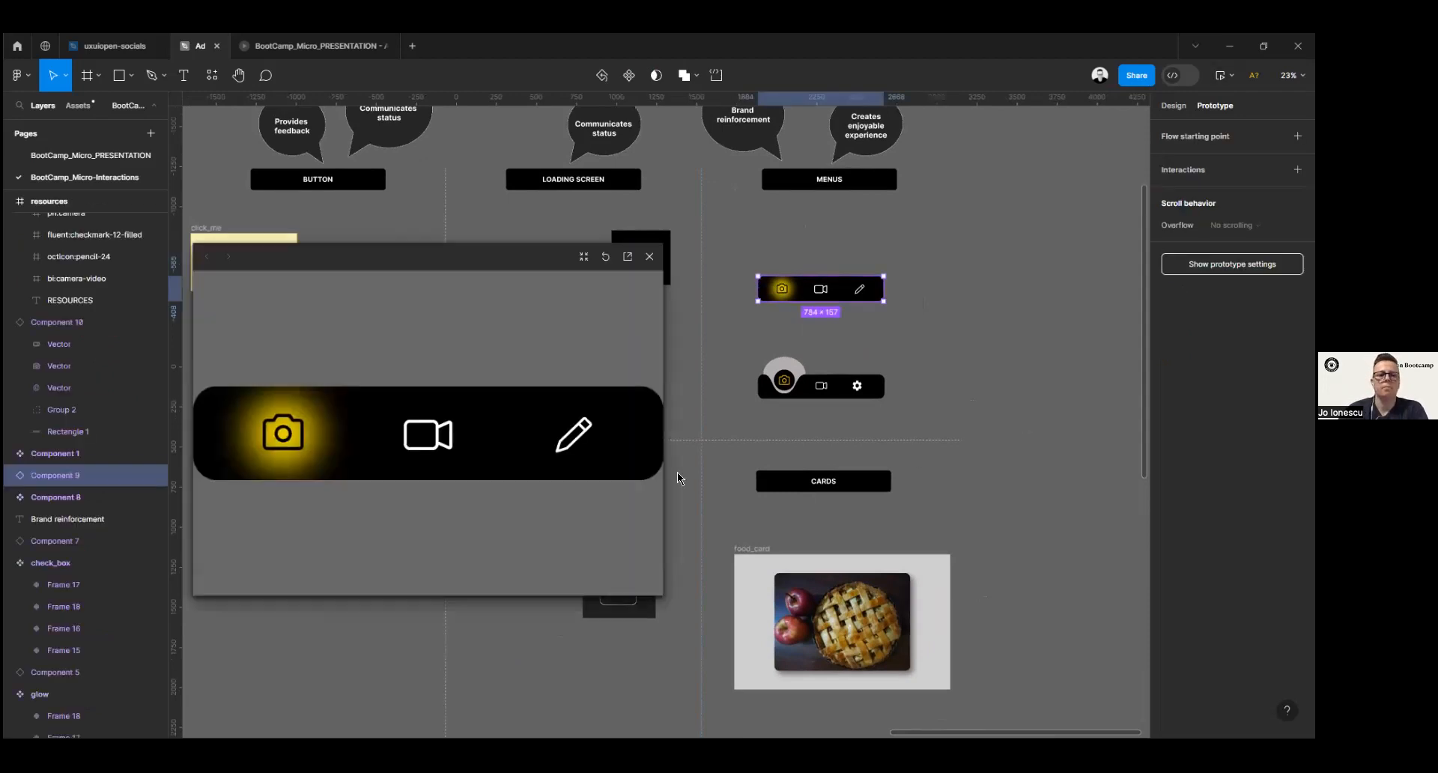
click(446, 437)
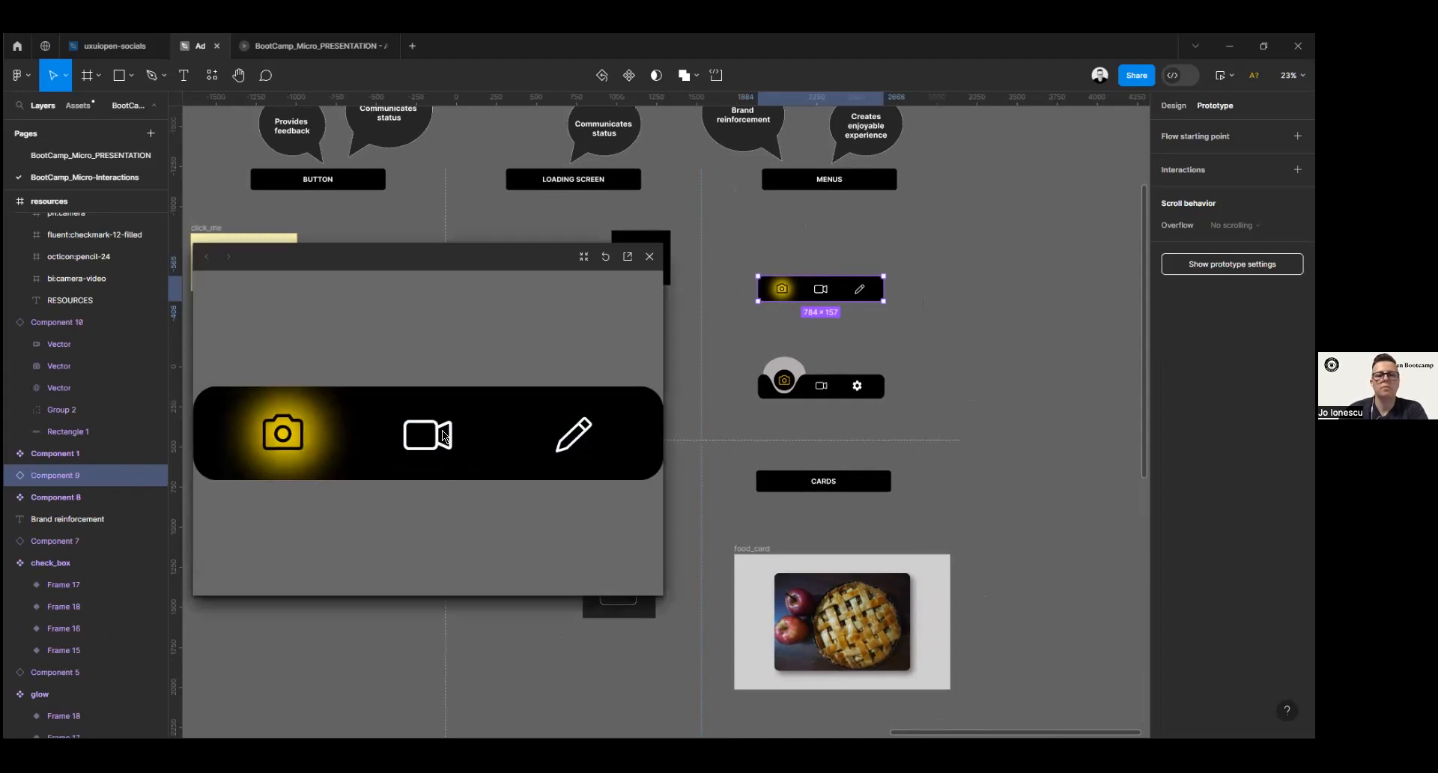
click(579, 443)
click(420, 454)
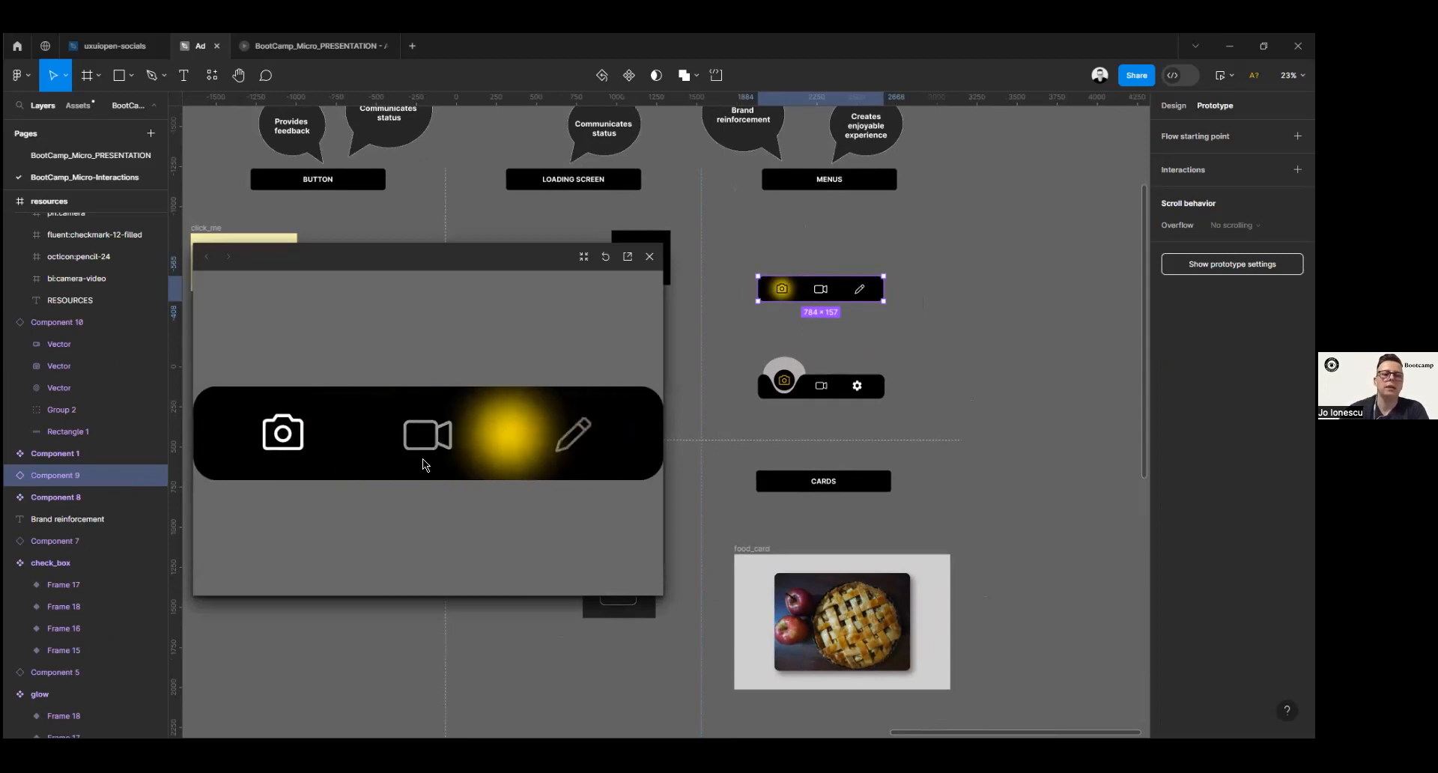
click(275, 434)
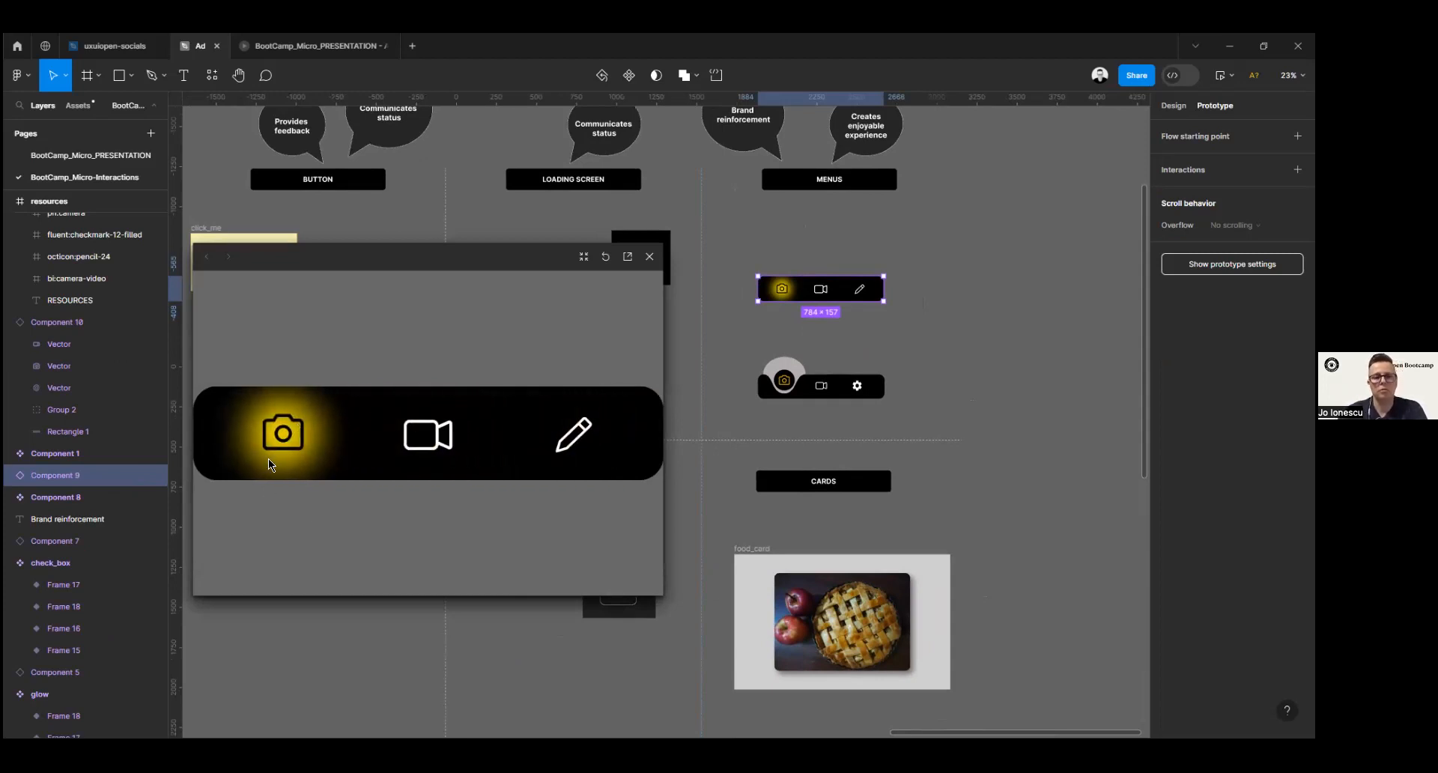
click(413, 436)
click(571, 449)
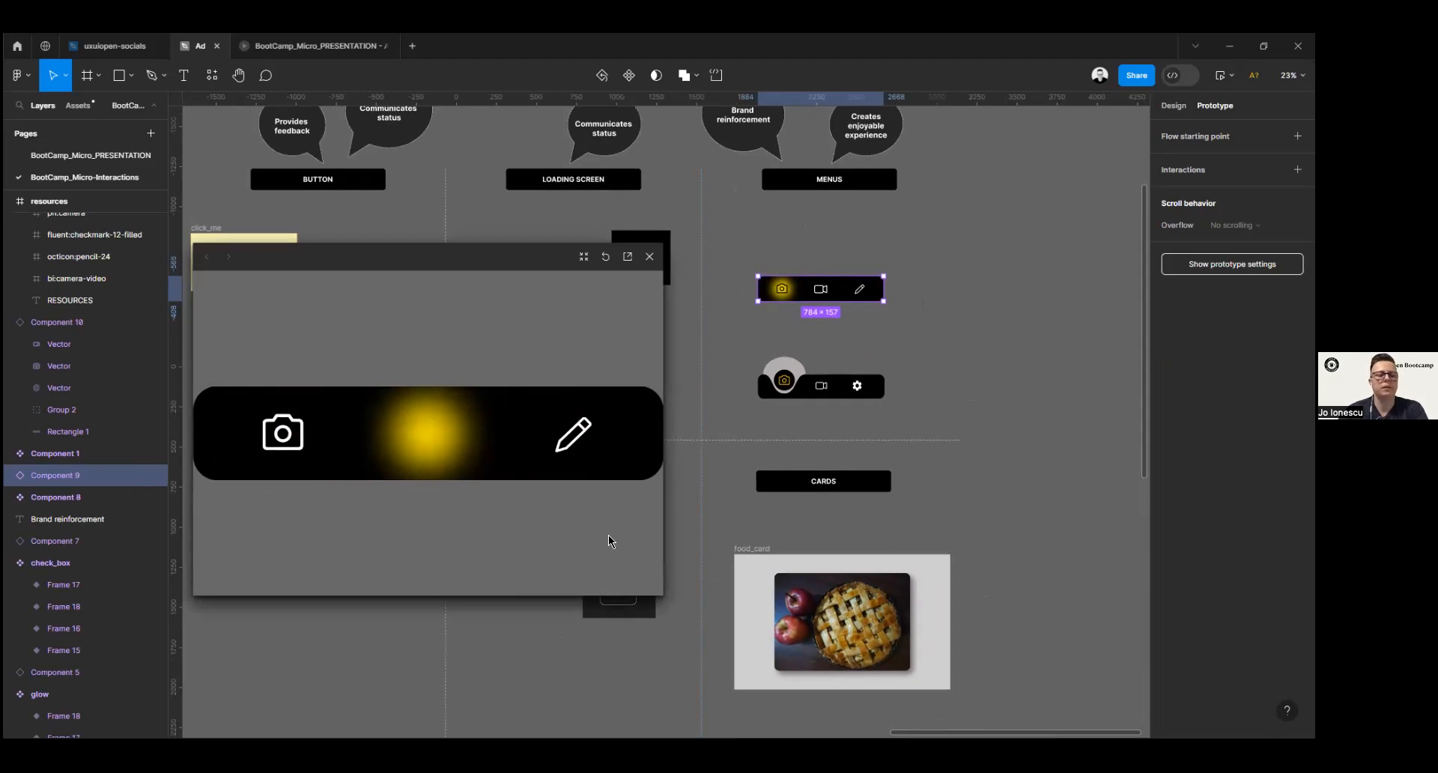
click(648, 256)
Step: Preview the second menu bar with the raised circular icon, switch between camera, video and settings, and close the preview
click(880, 402)
click(878, 396)
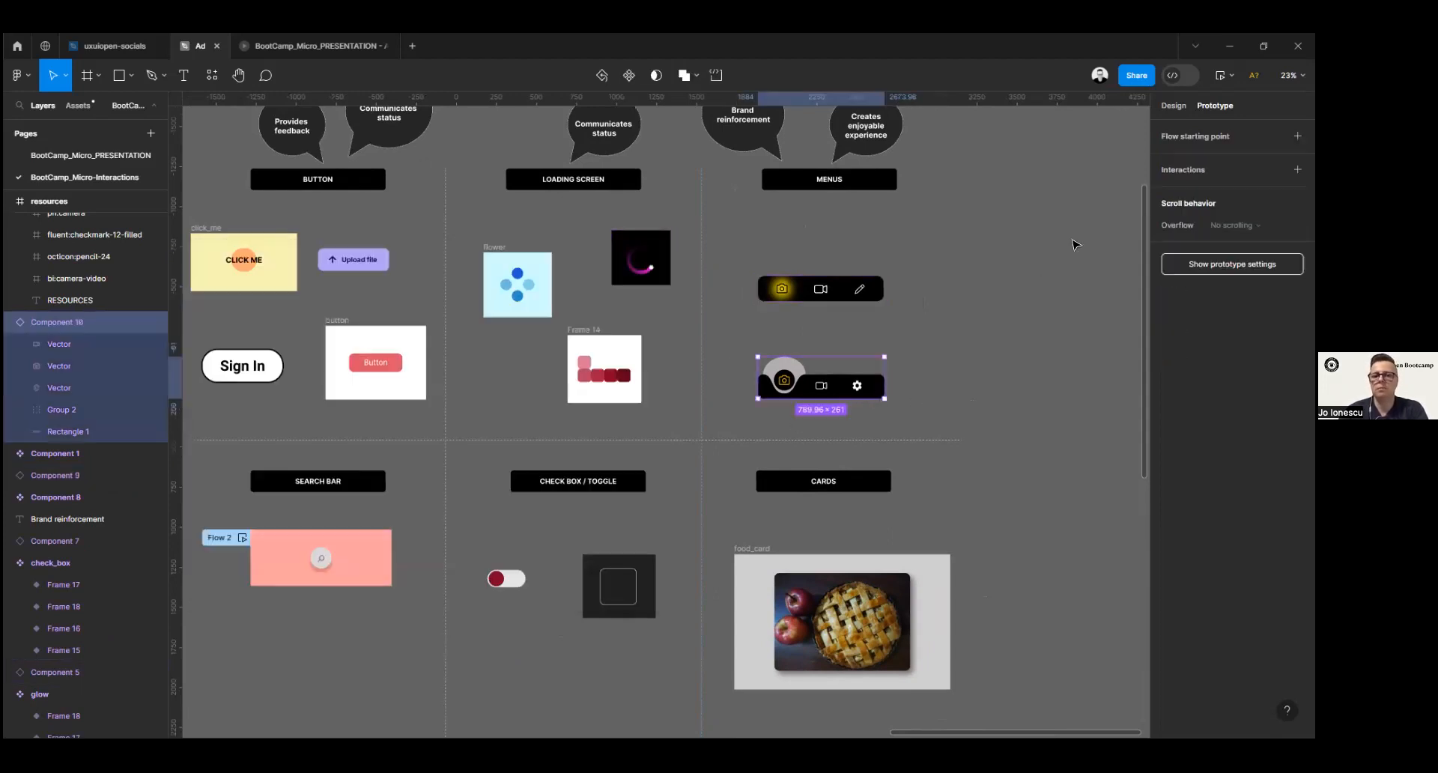
click(165, 80)
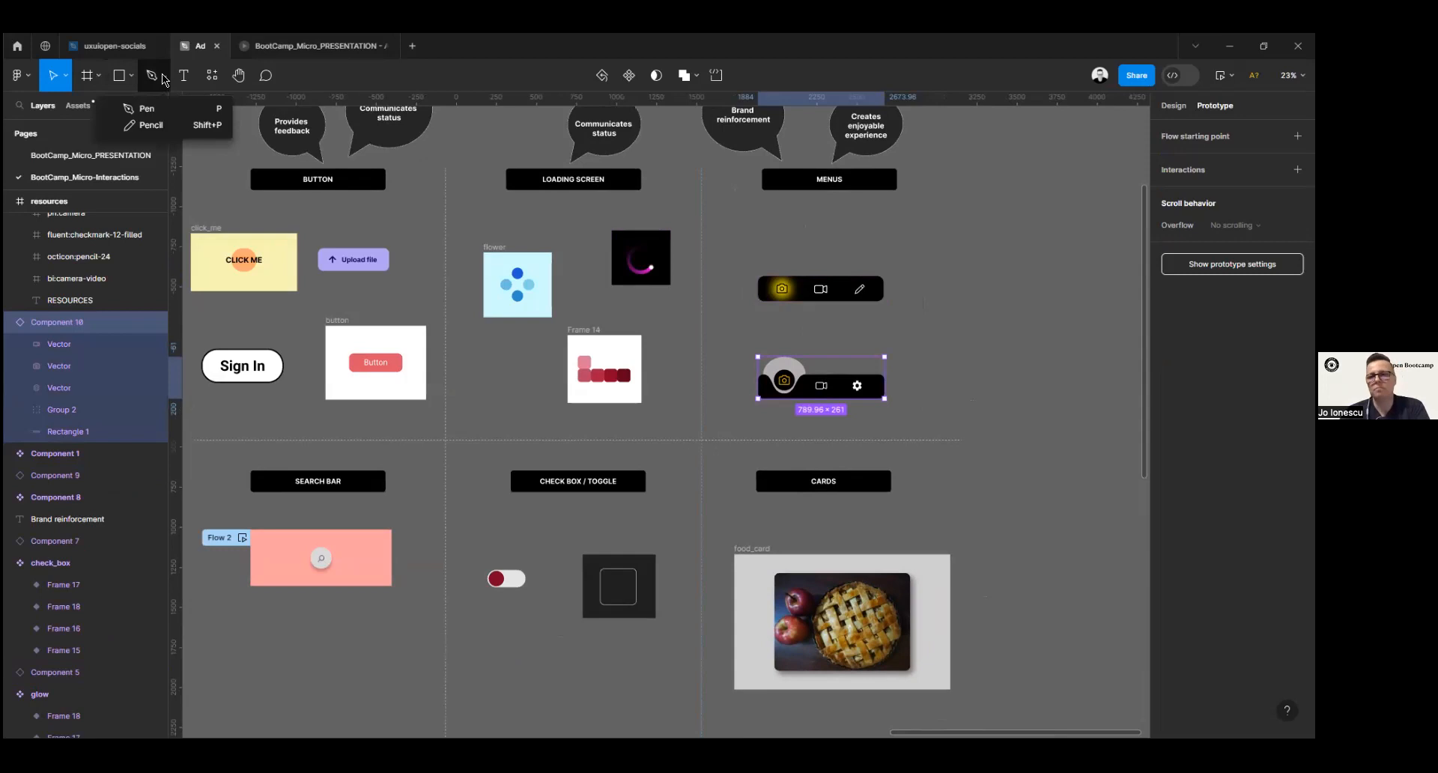
click(164, 79)
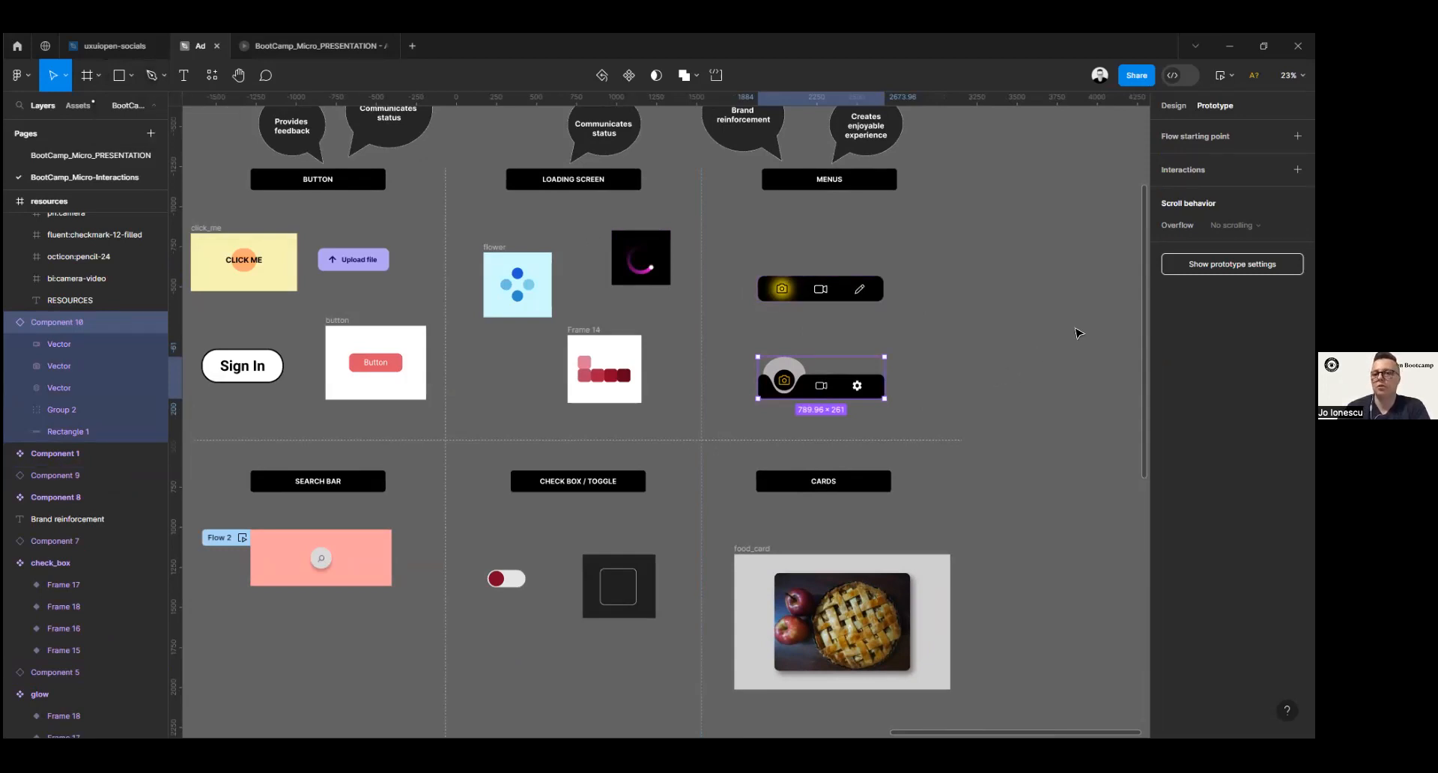
click(1228, 76)
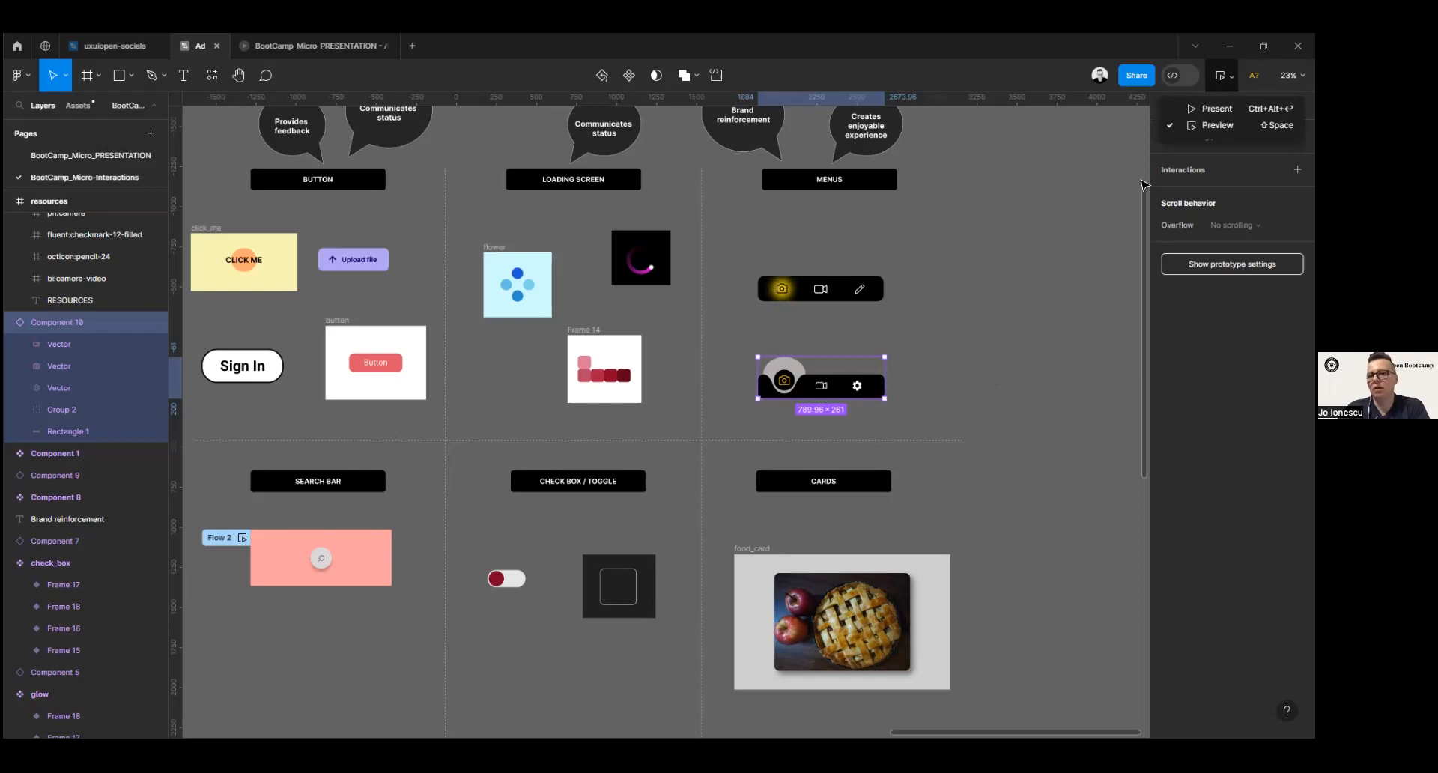
click(1215, 125)
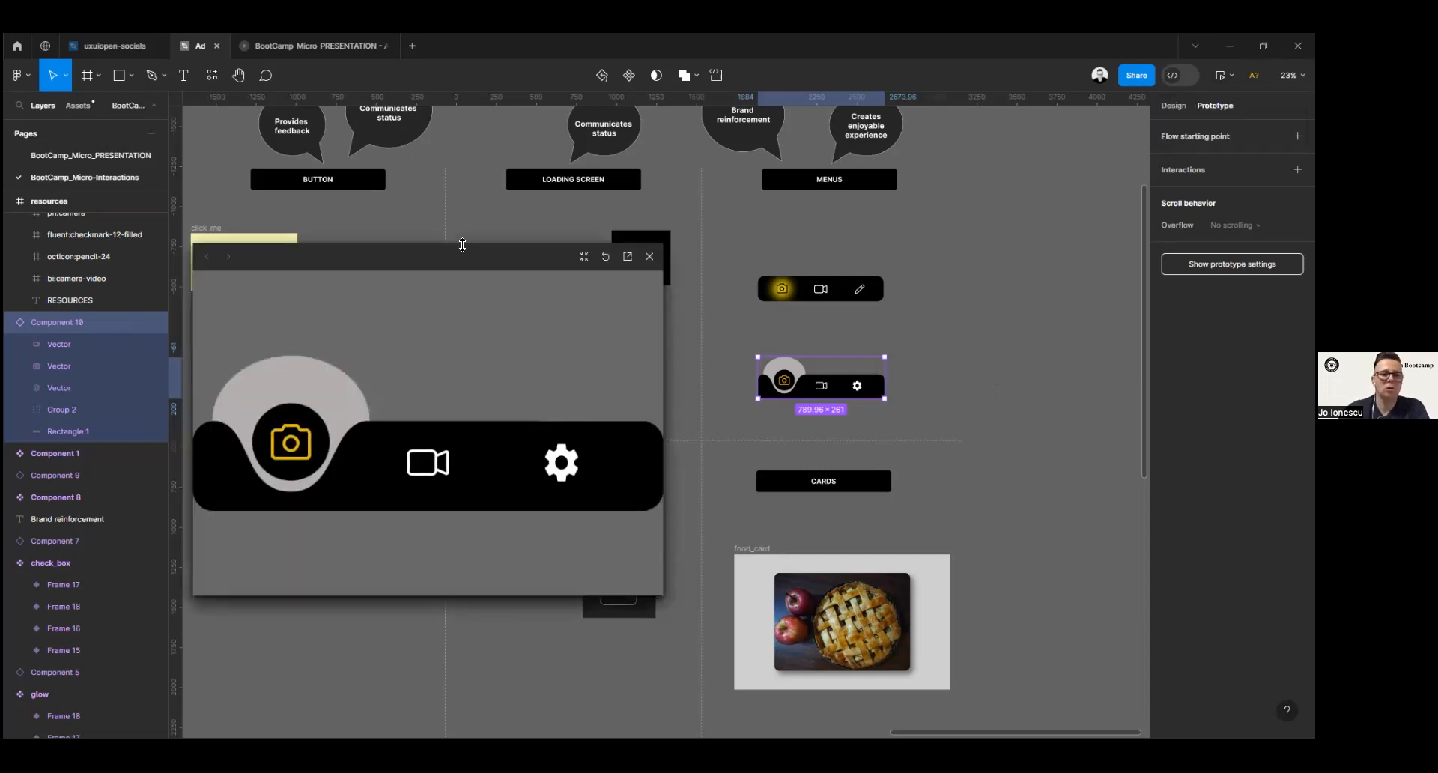
click(433, 459)
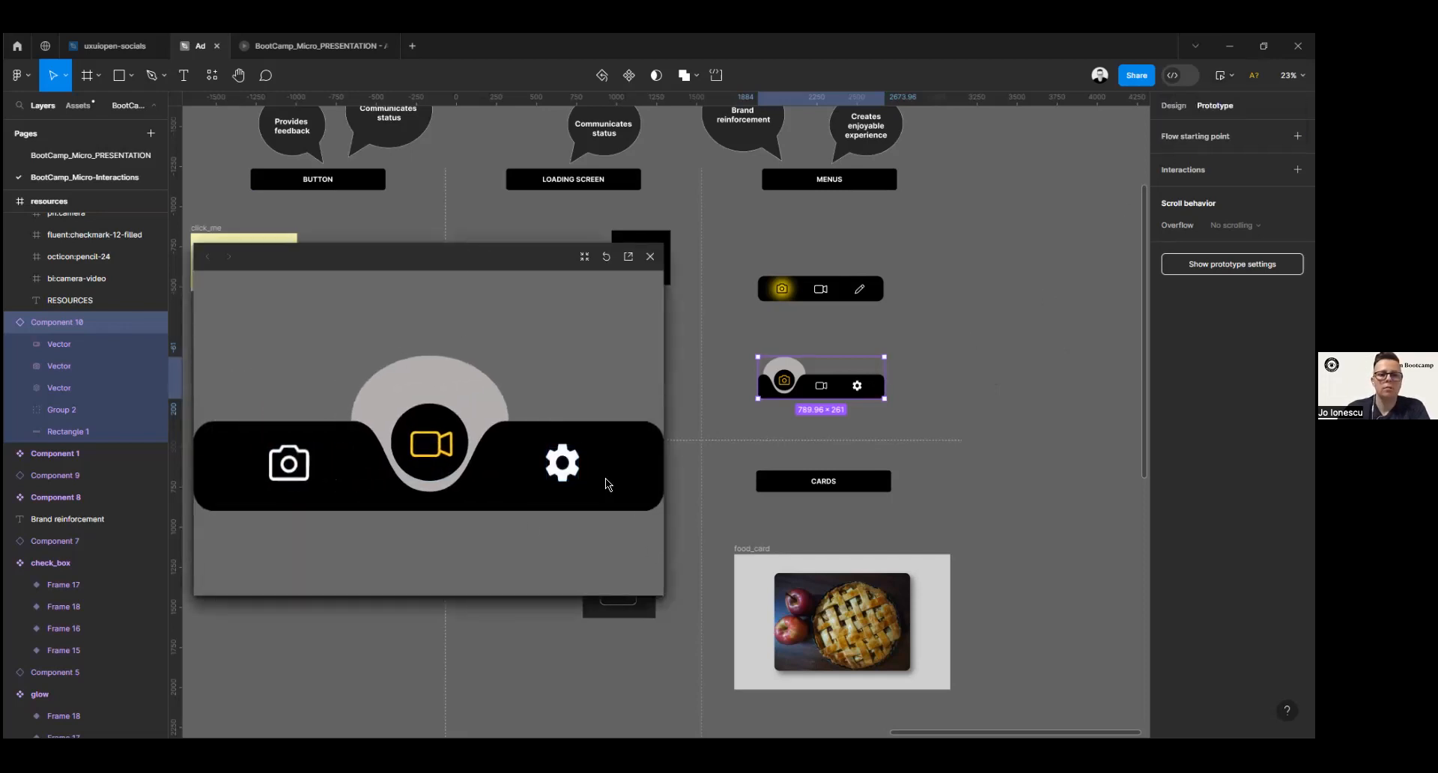
click(562, 467)
click(439, 485)
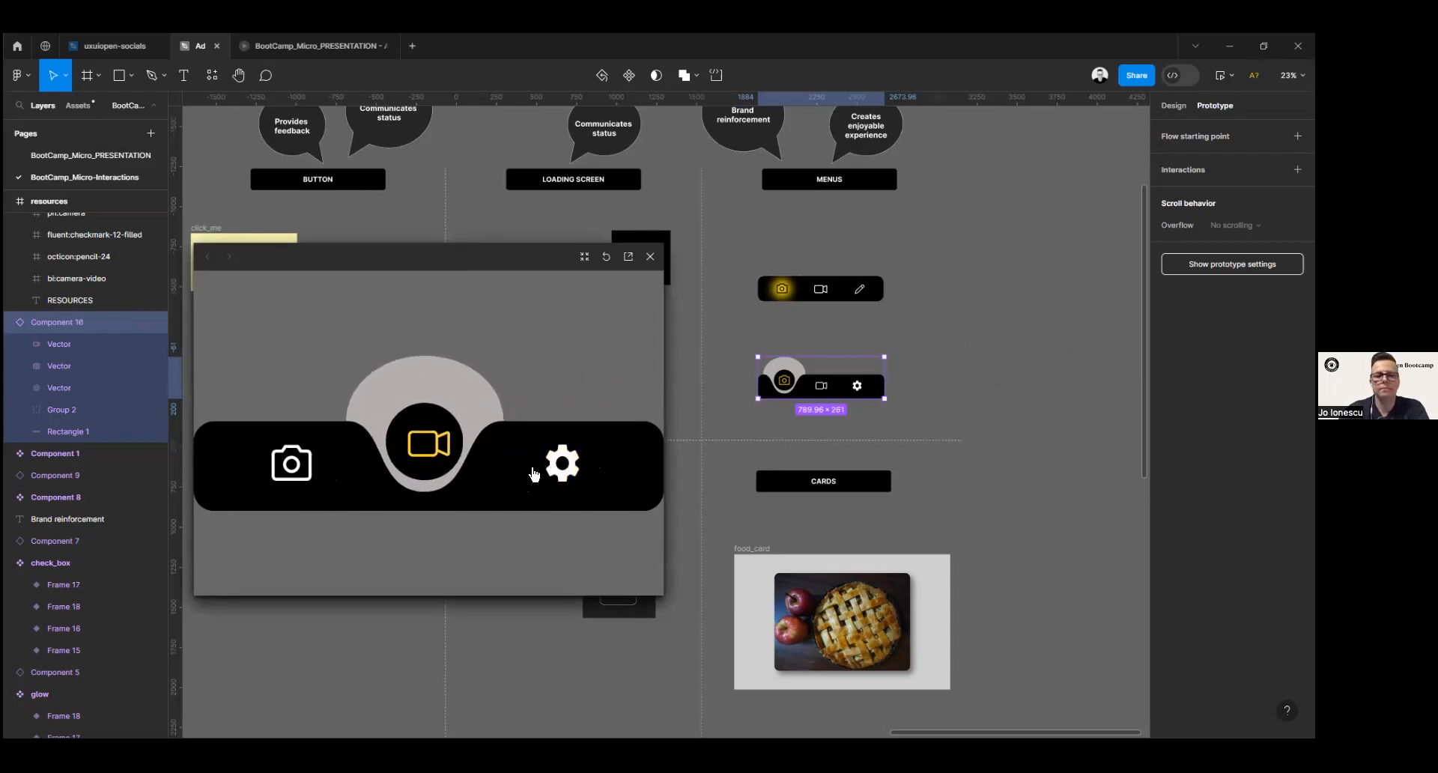
click(256, 470)
click(291, 463)
click(562, 477)
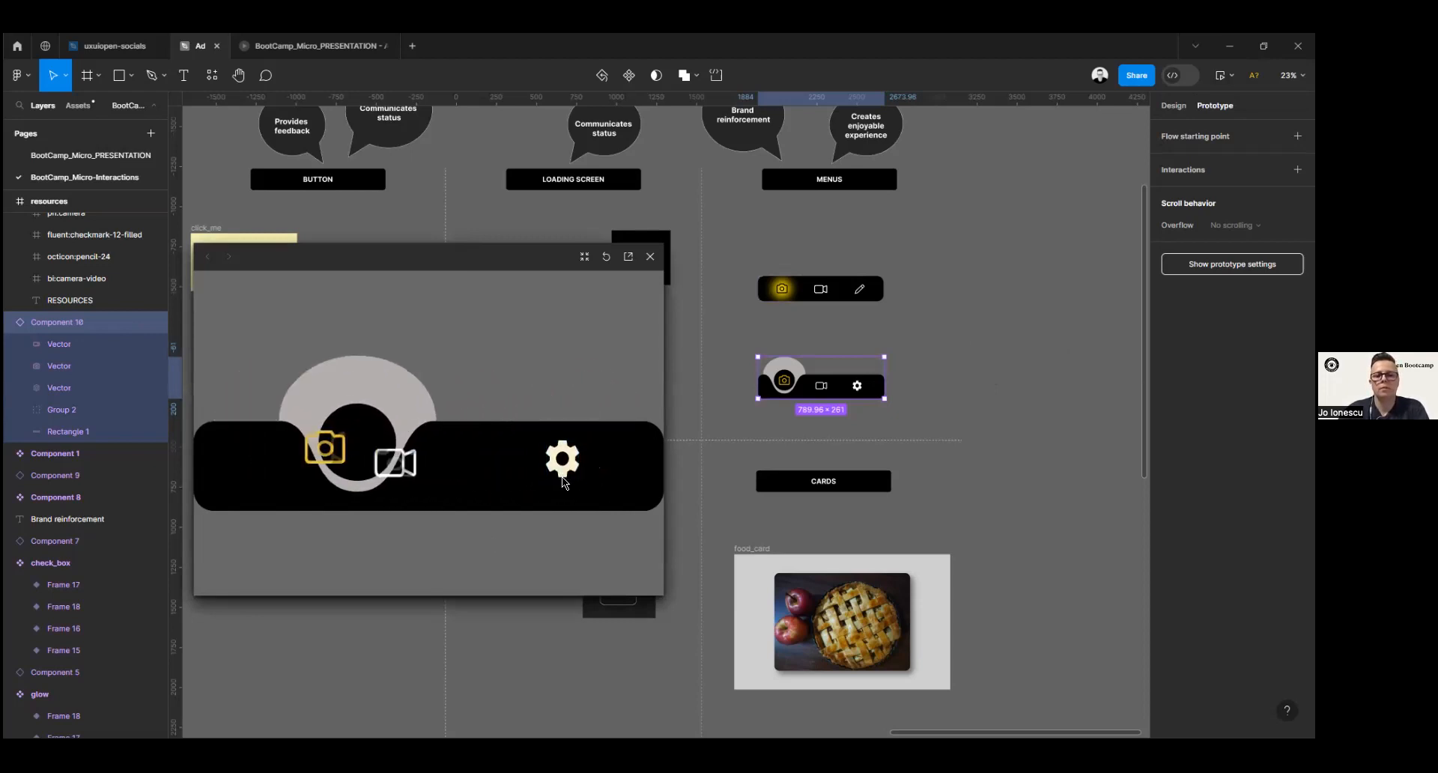
click(653, 256)
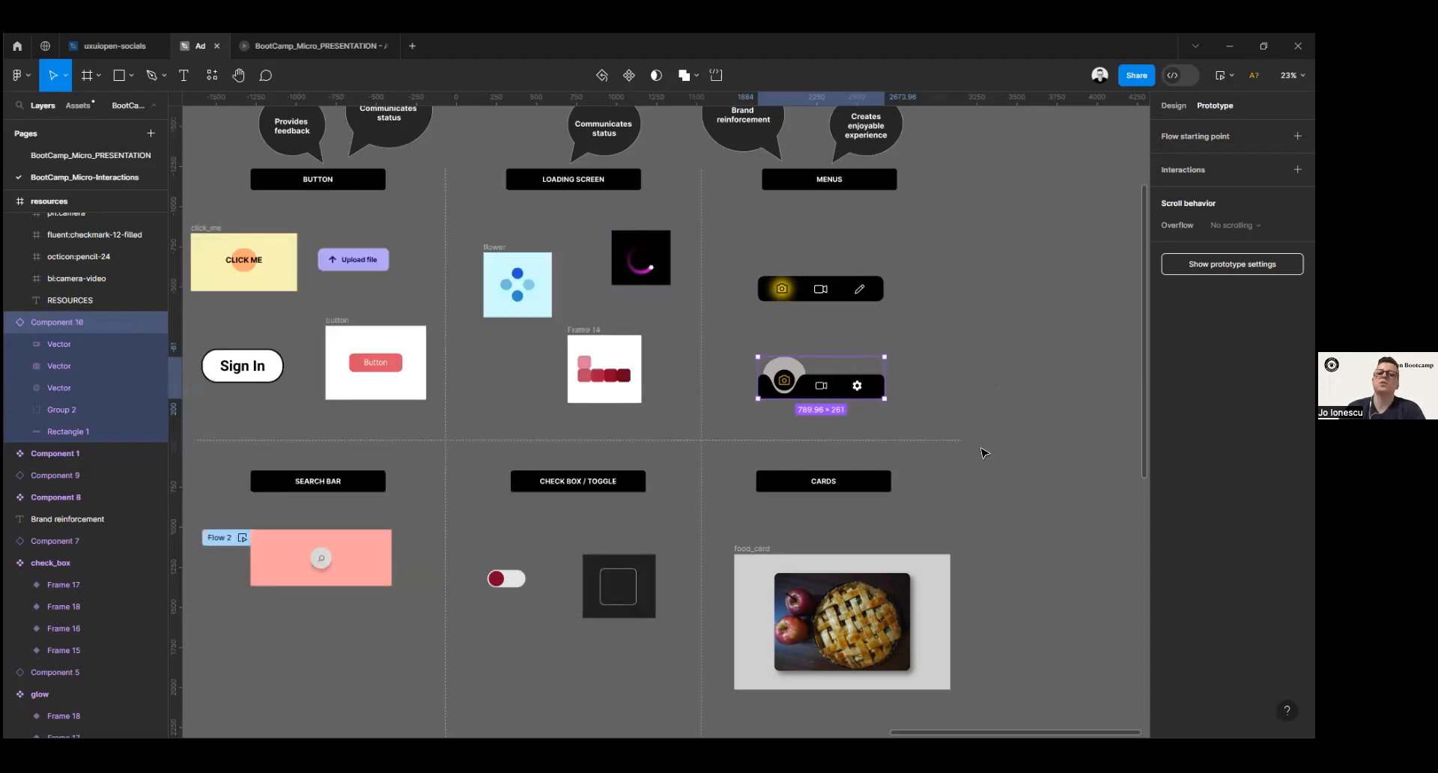
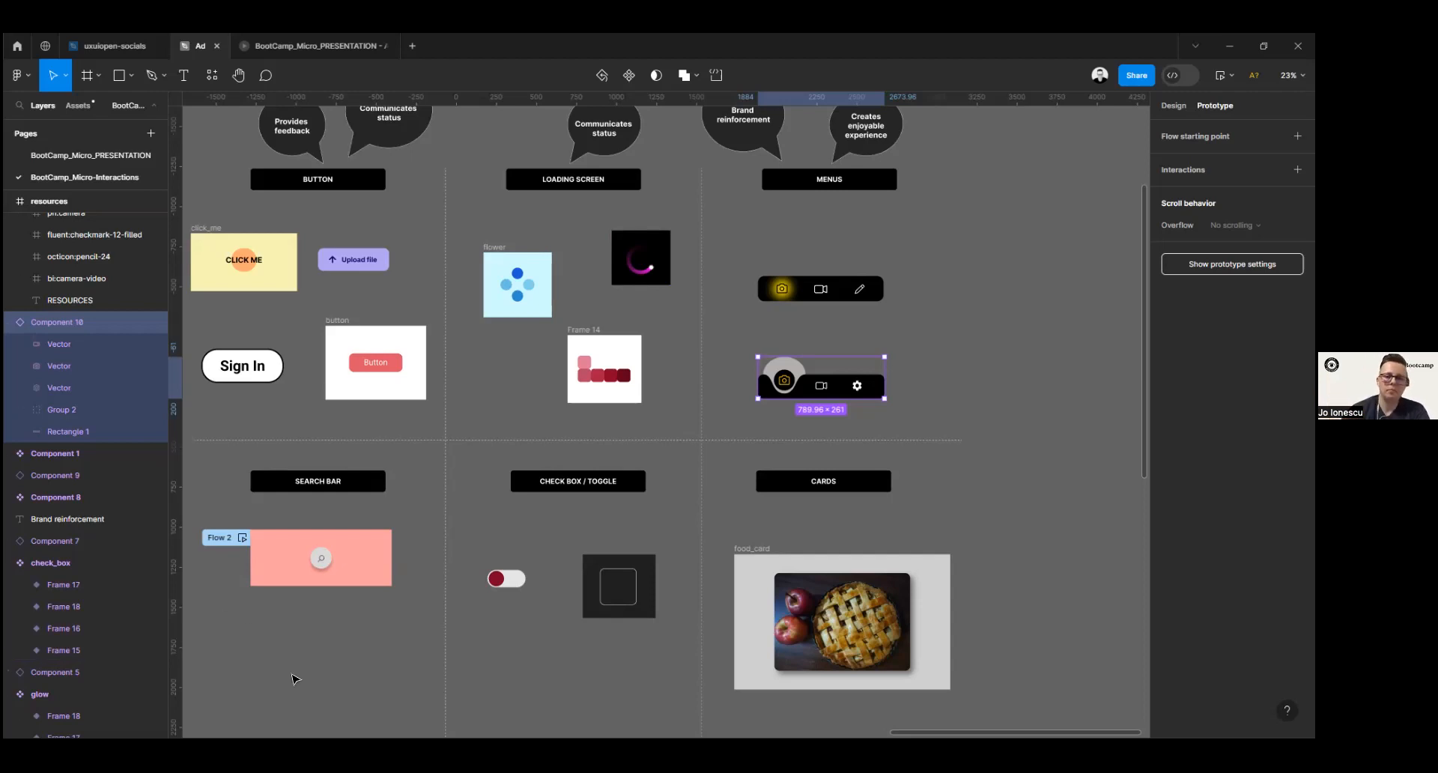
Step: Preview the search bar example, expand it from its magnifier icon, and close the preview
drag(397, 583, 475, 504)
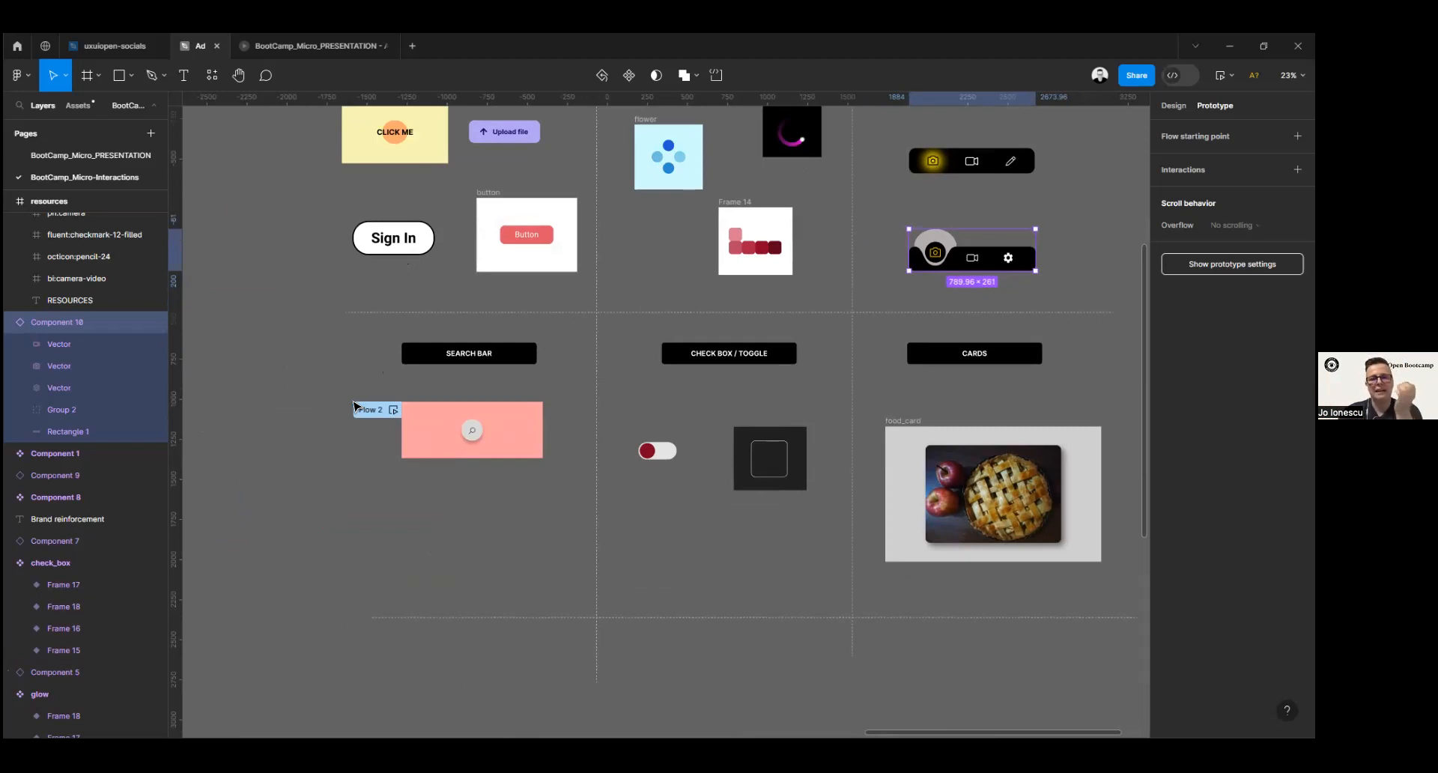
click(434, 452)
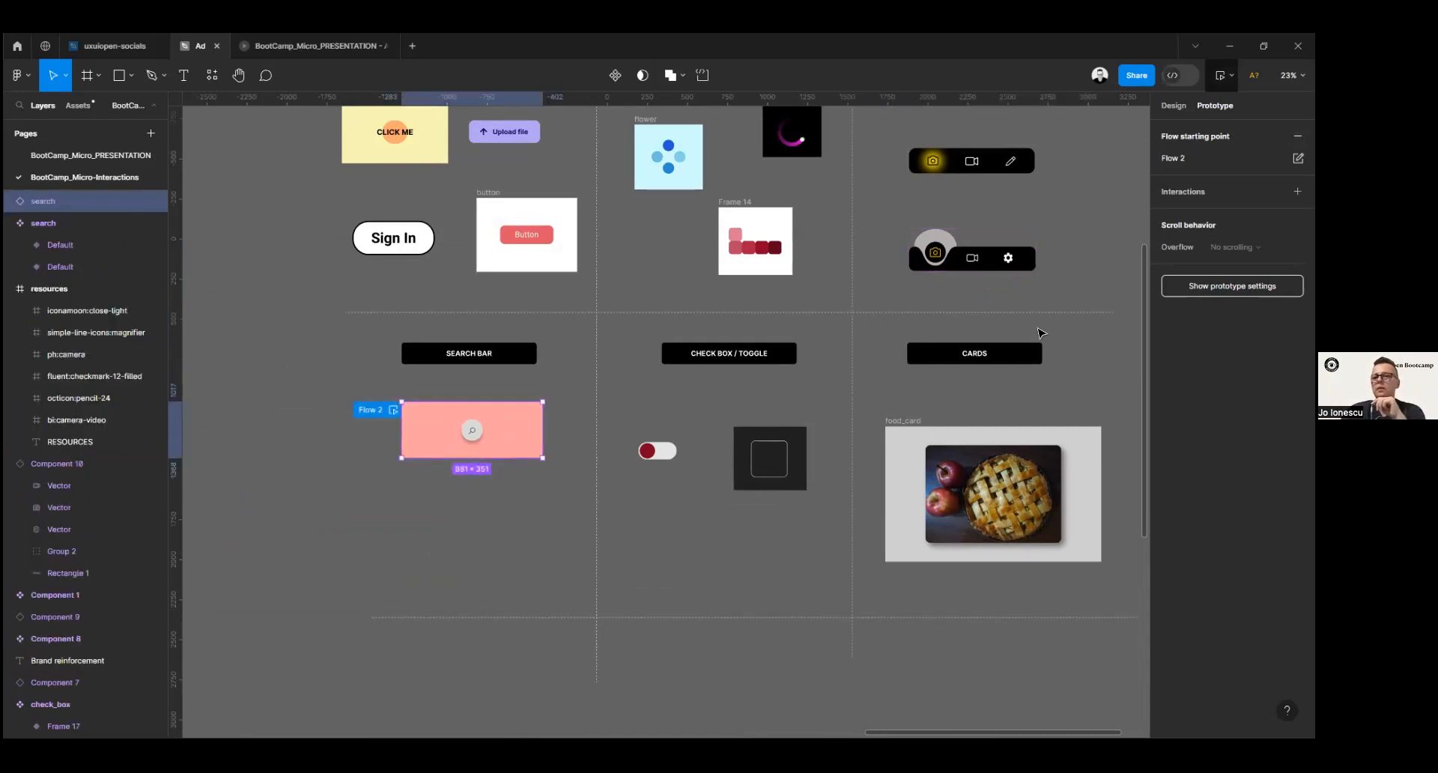
drag(520, 262, 599, 265)
click(680, 437)
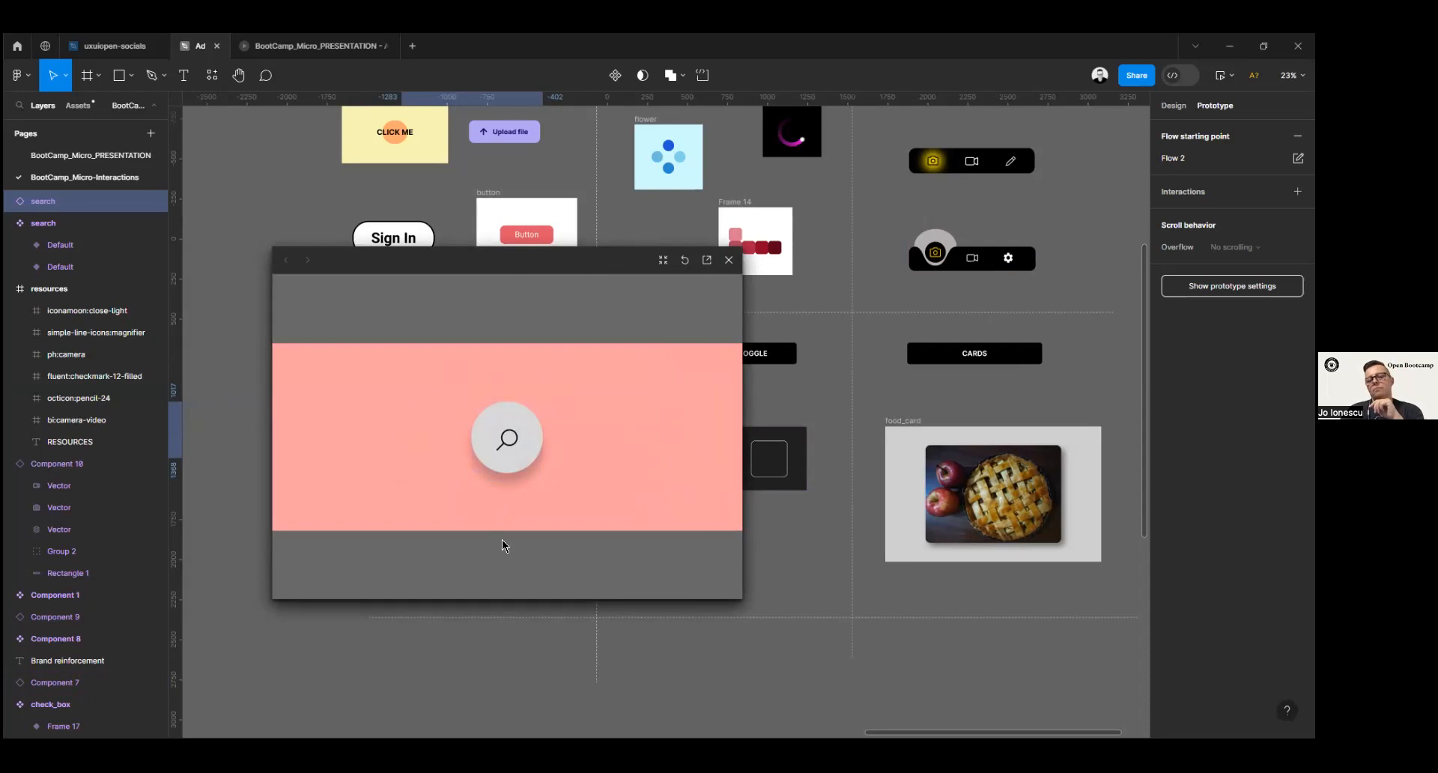
click(511, 446)
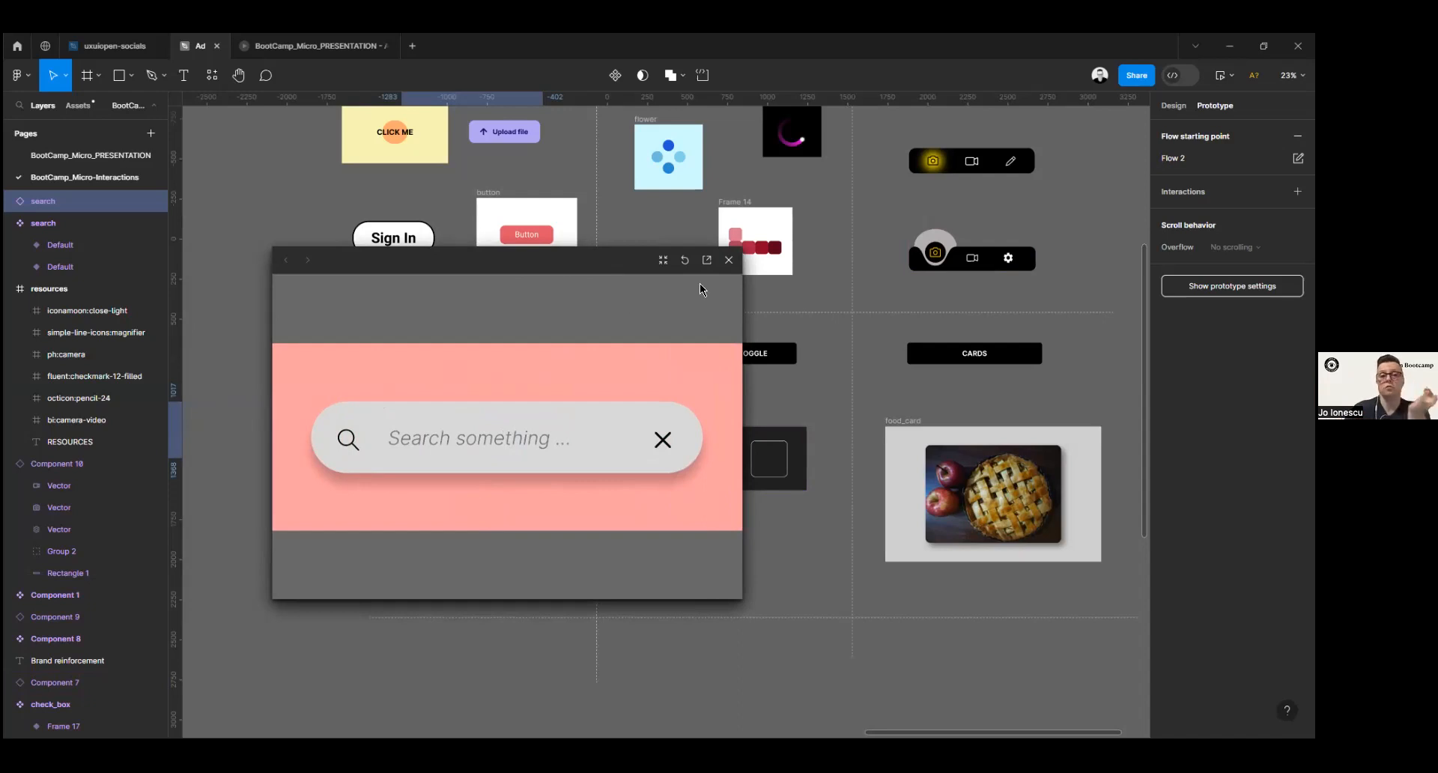
click(727, 262)
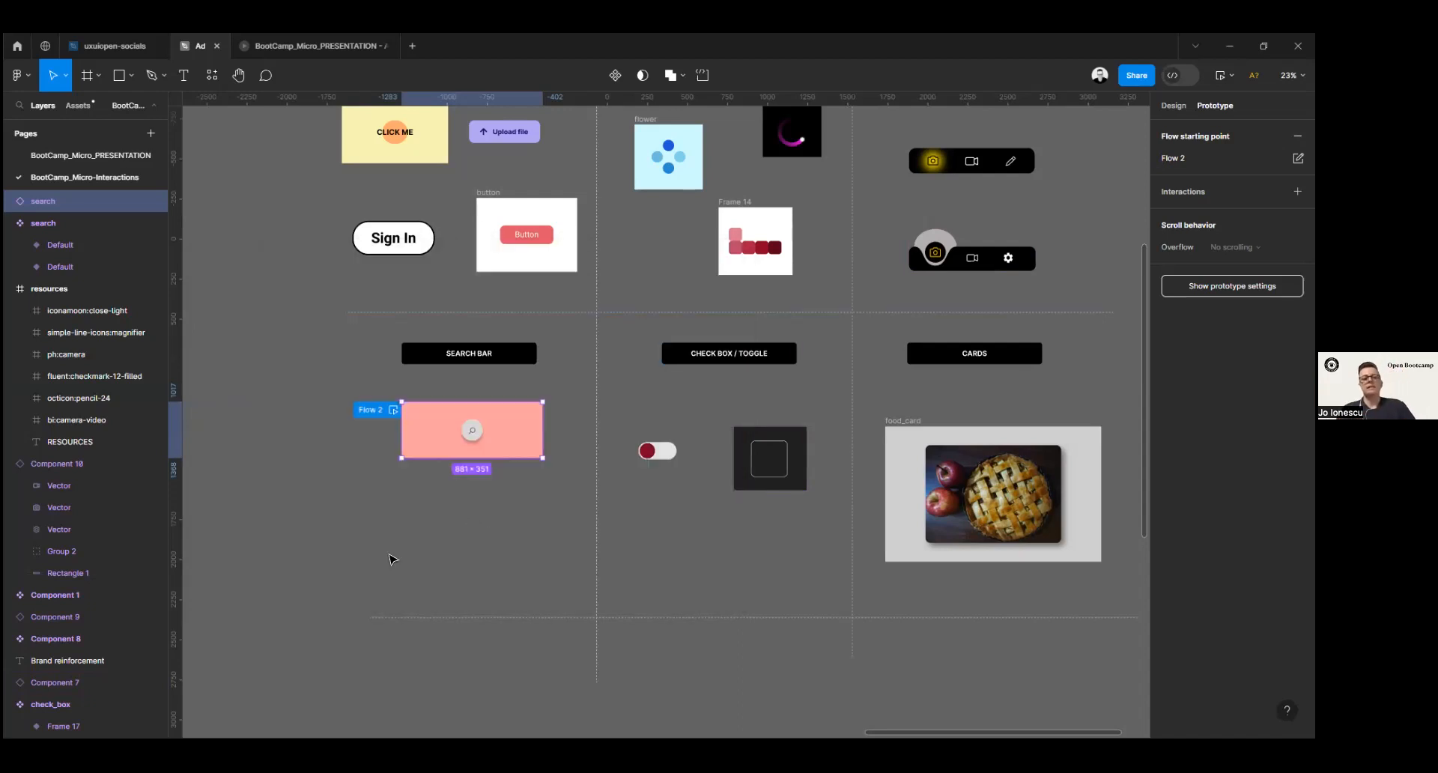
Step: Draw a frame about 1318 × 473 on the empty canvas beside the button examples and move it slightly lower
scroll(786, 558, left, 5)
scroll(427, 453, up, 2)
scroll(427, 452, left, 2)
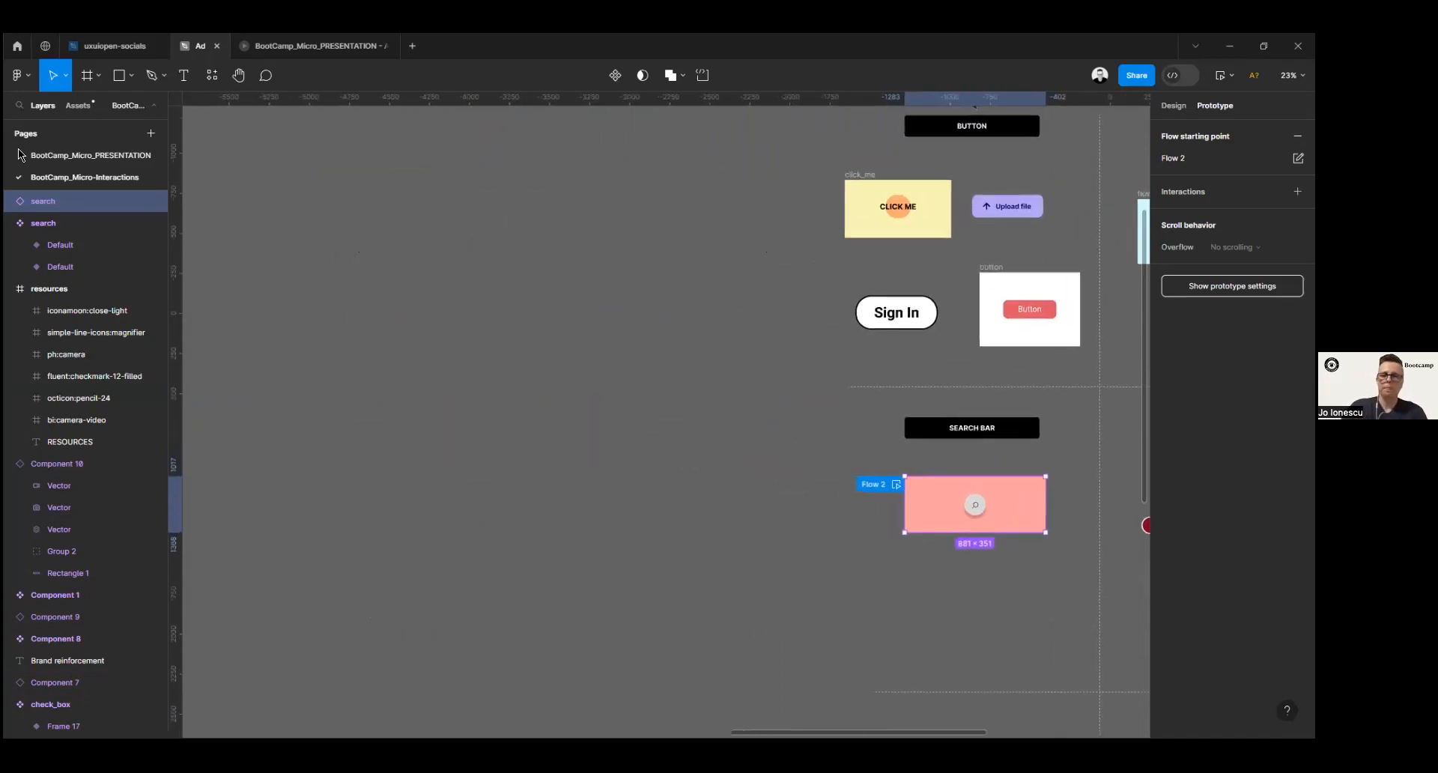
click(87, 74)
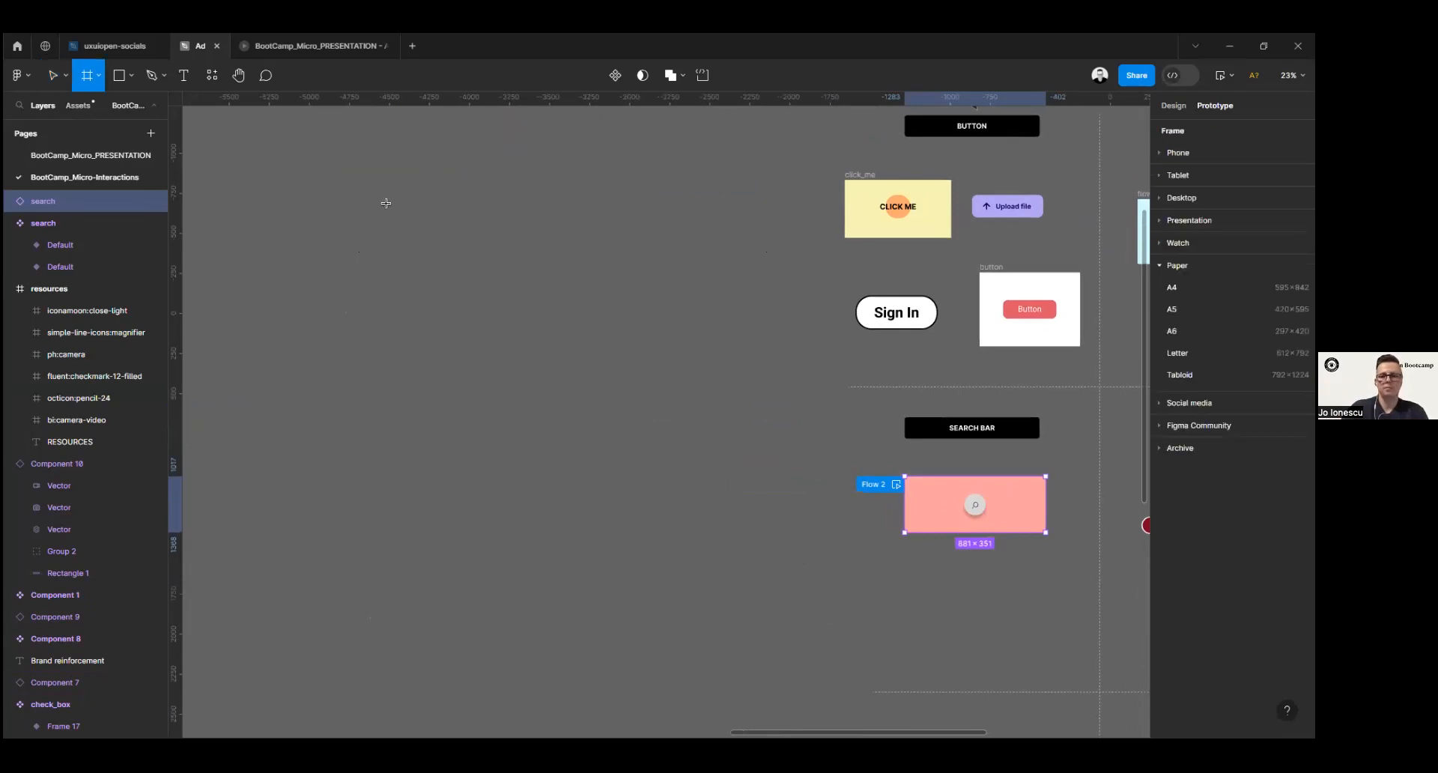
drag(338, 166, 537, 261)
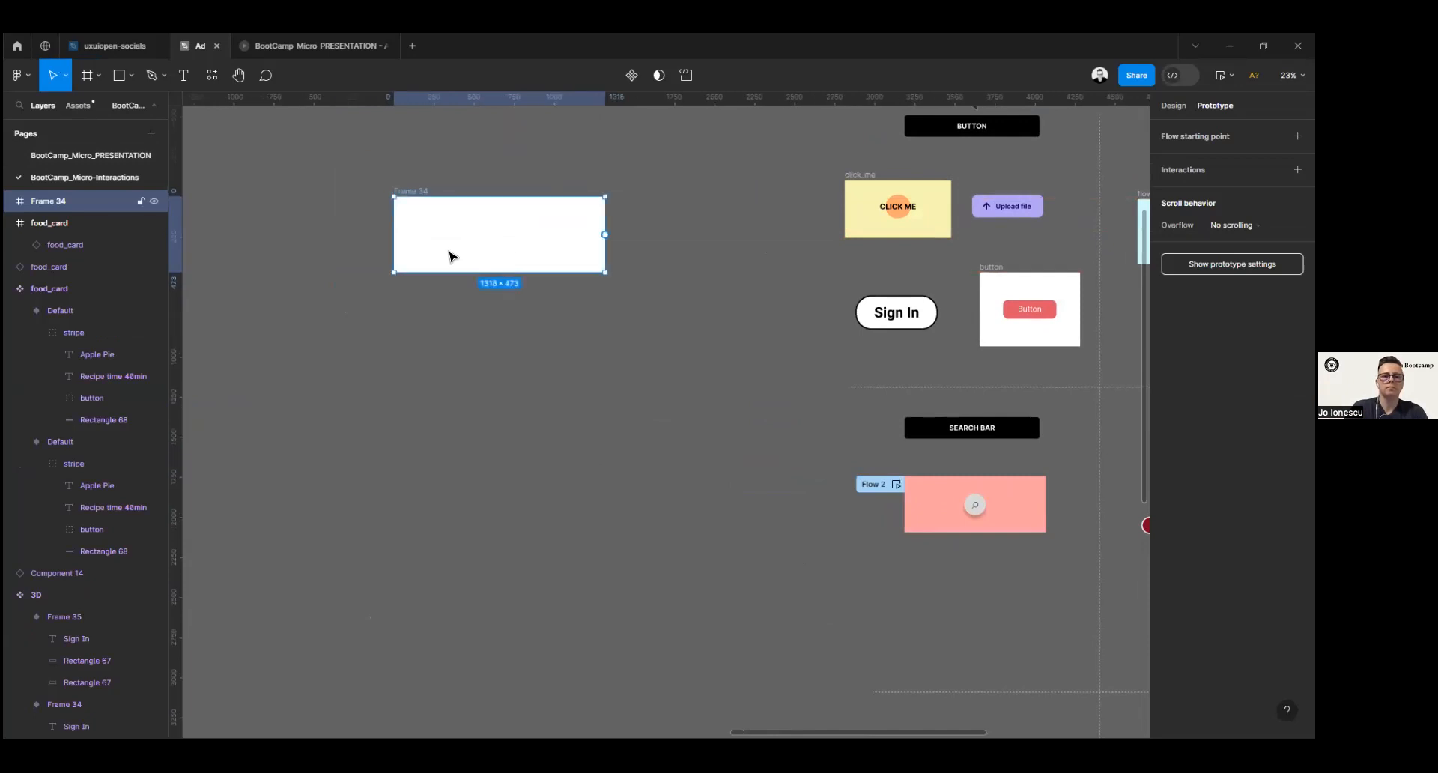
key(alt+8)
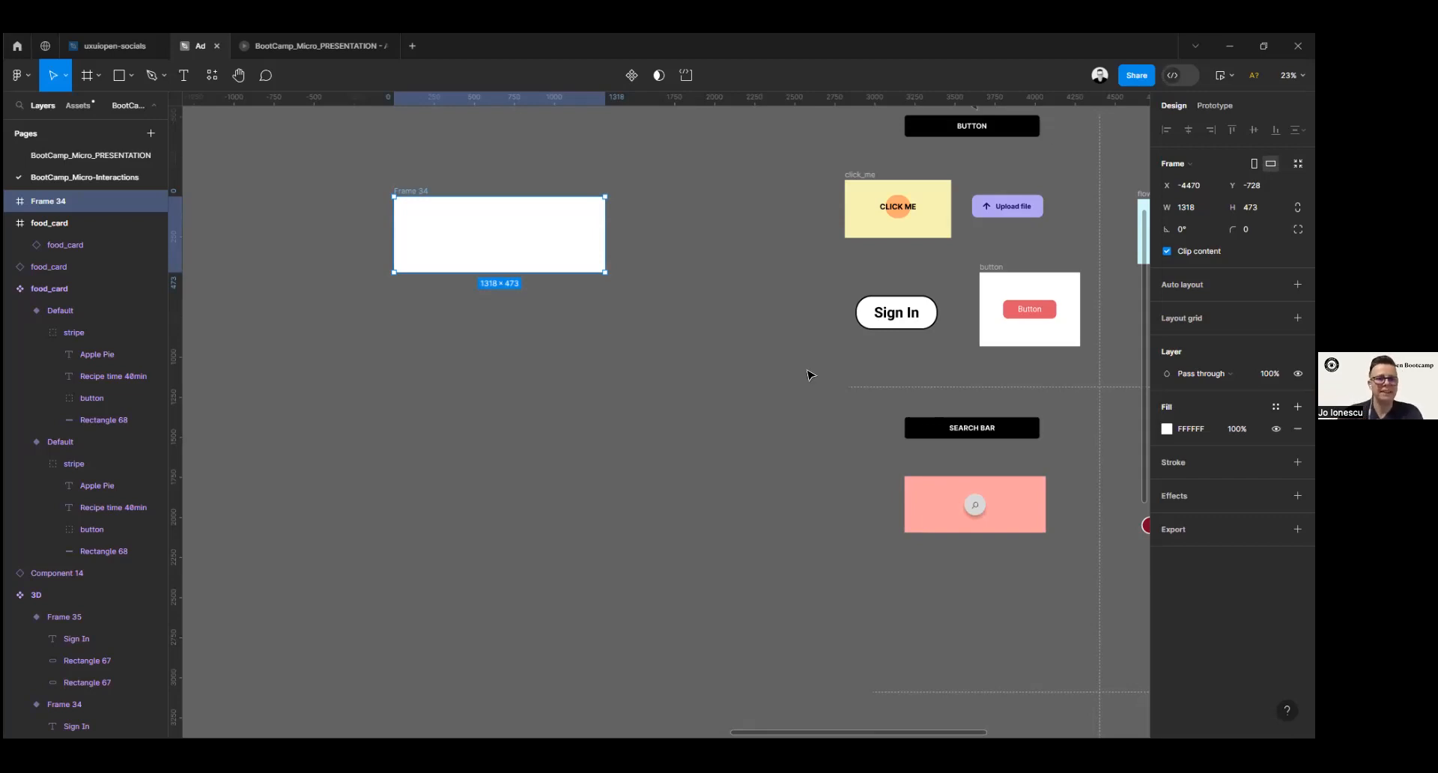
drag(554, 253, 597, 259)
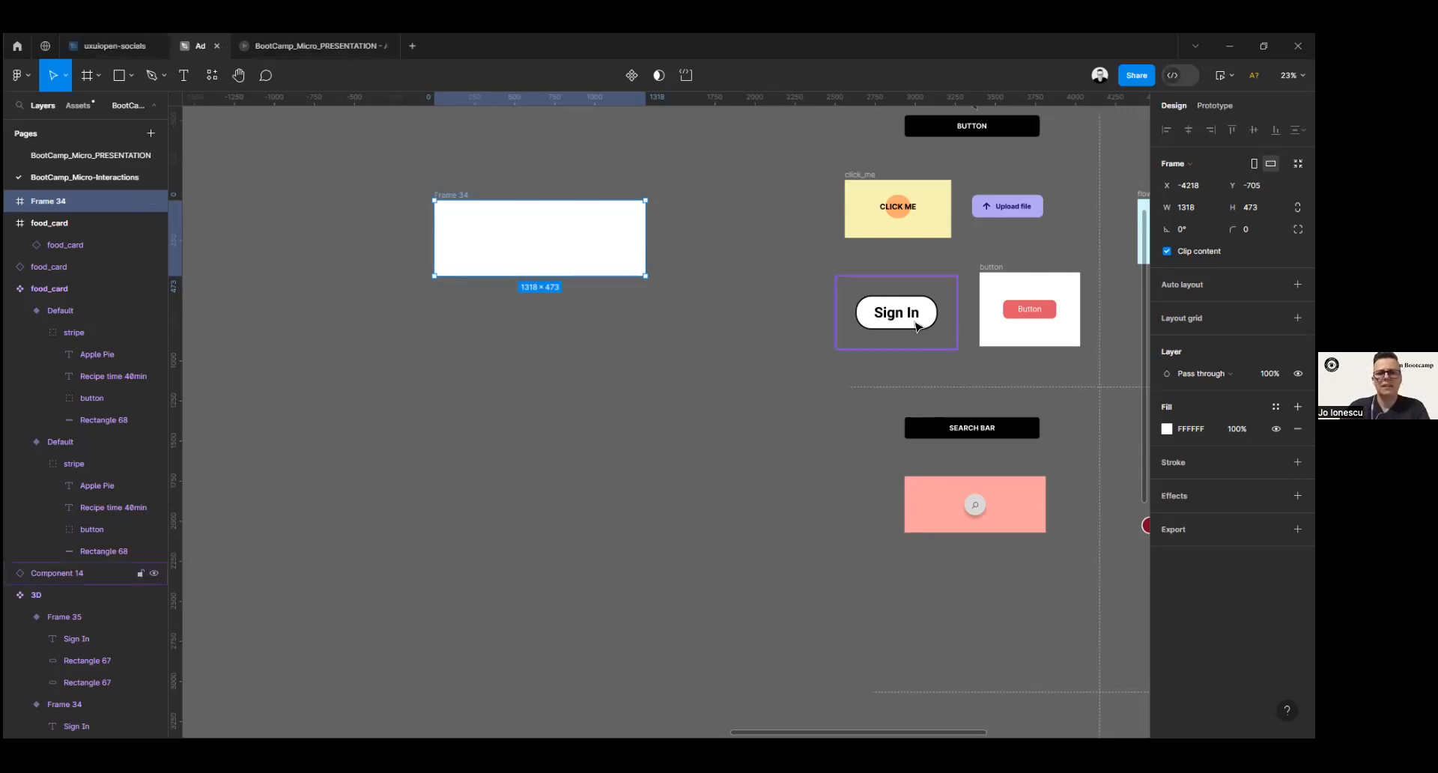
drag(530, 240, 586, 313)
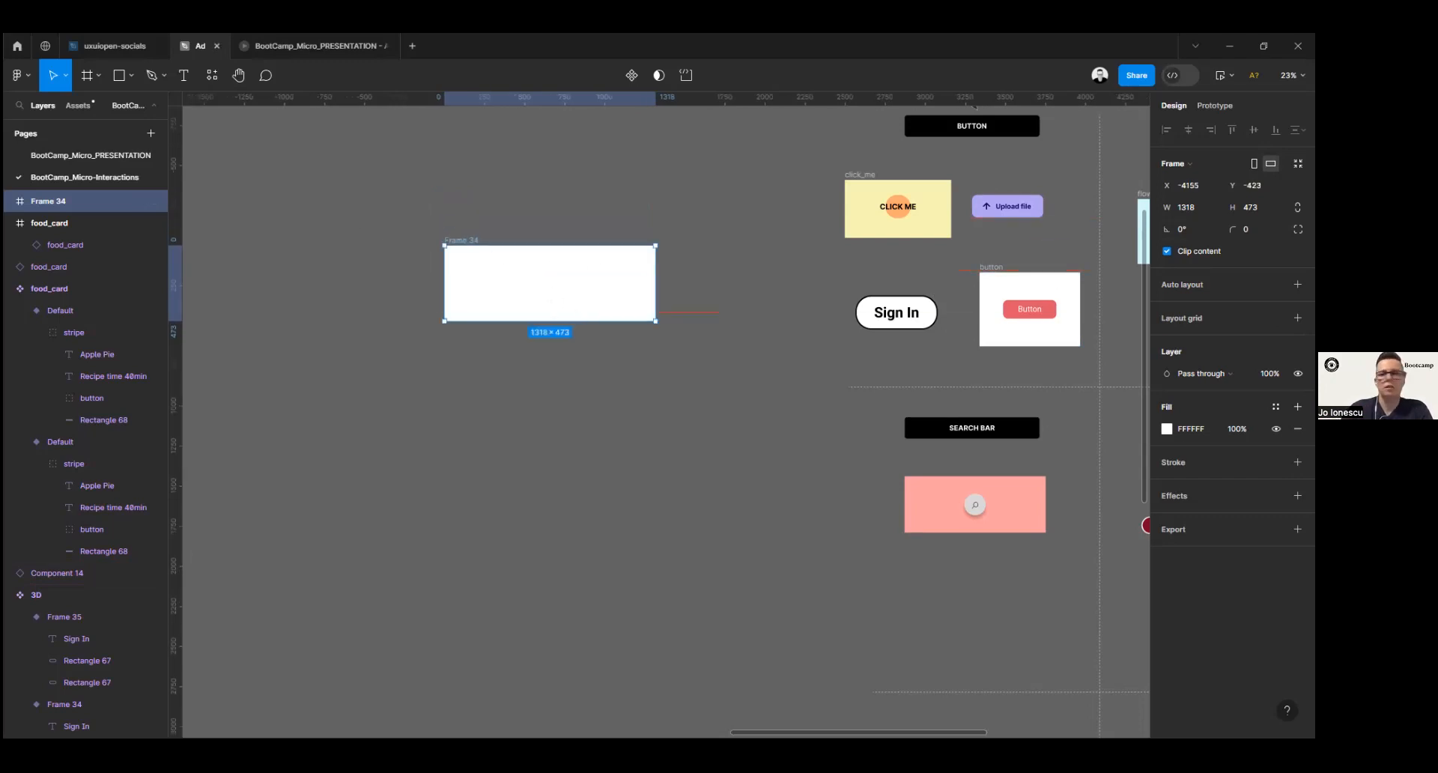
Step: Change the new frame's fill to light blue B6F6FF
click(1165, 430)
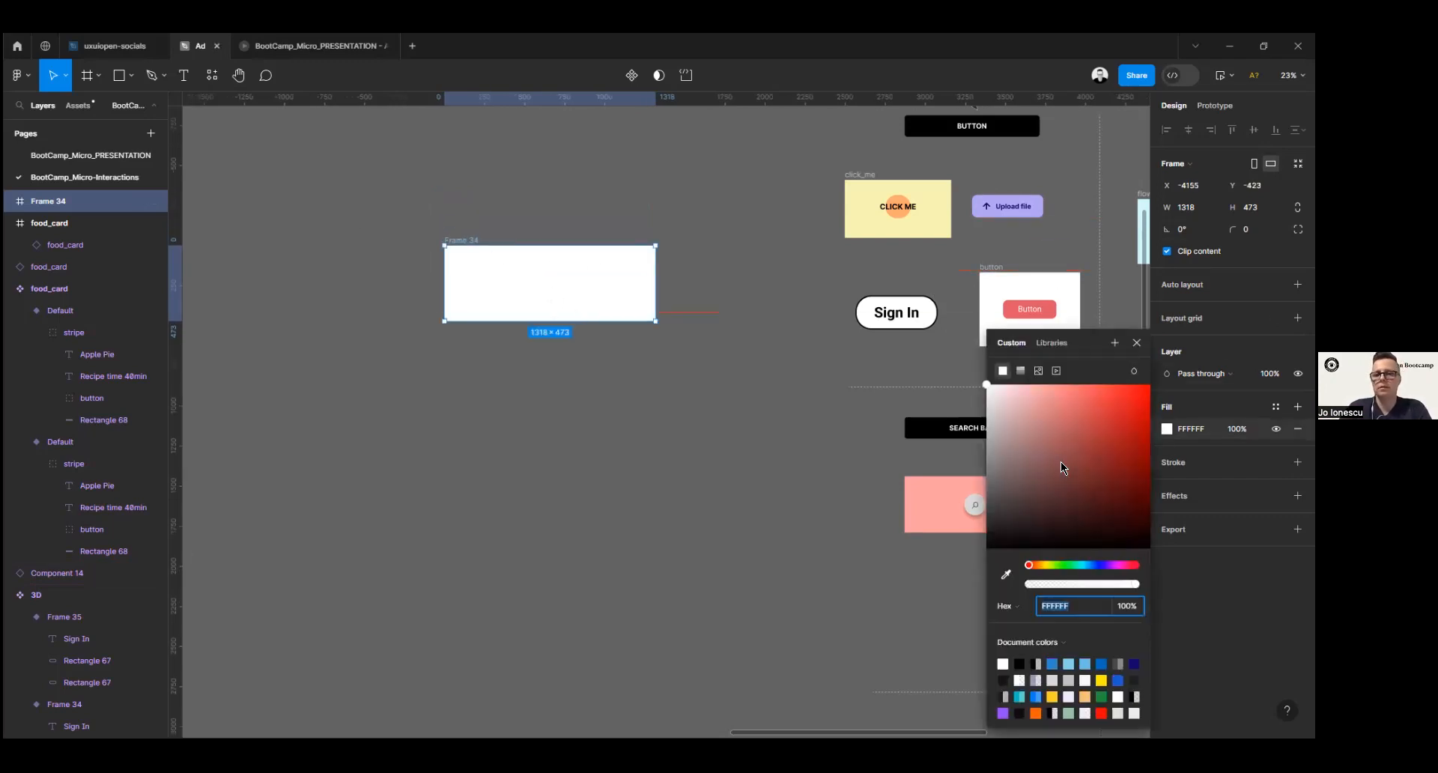
click(1062, 566)
click(1083, 567)
click(1051, 390)
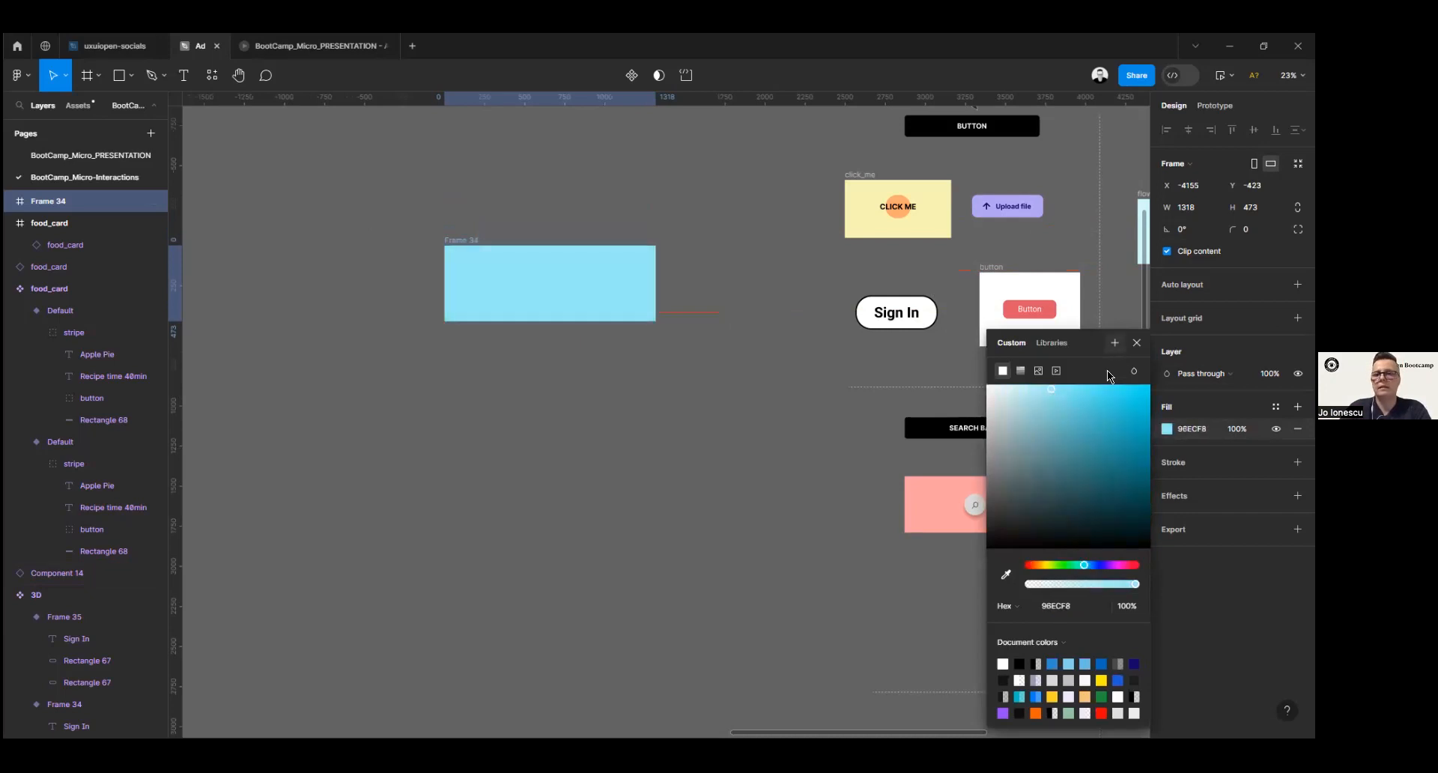
click(1034, 385)
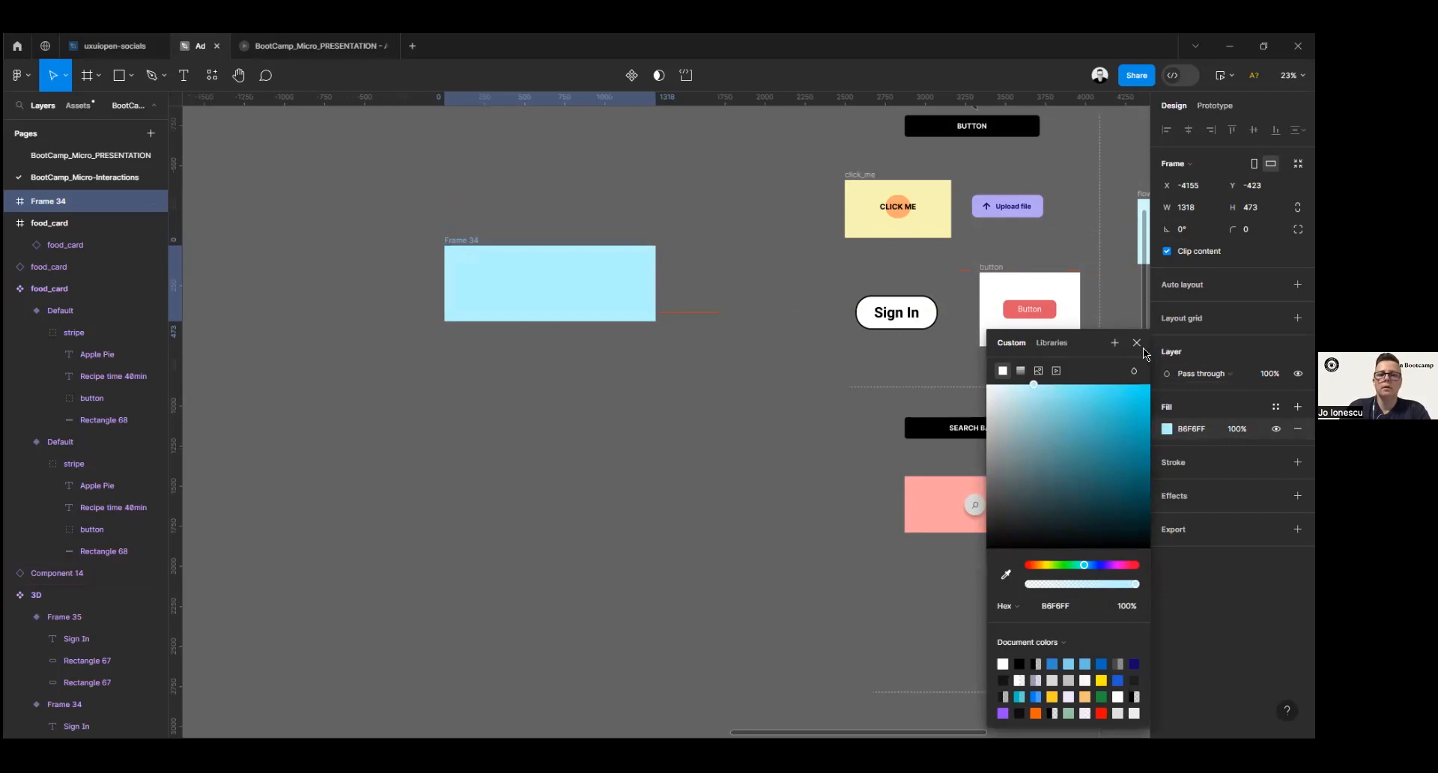
key(Escape)
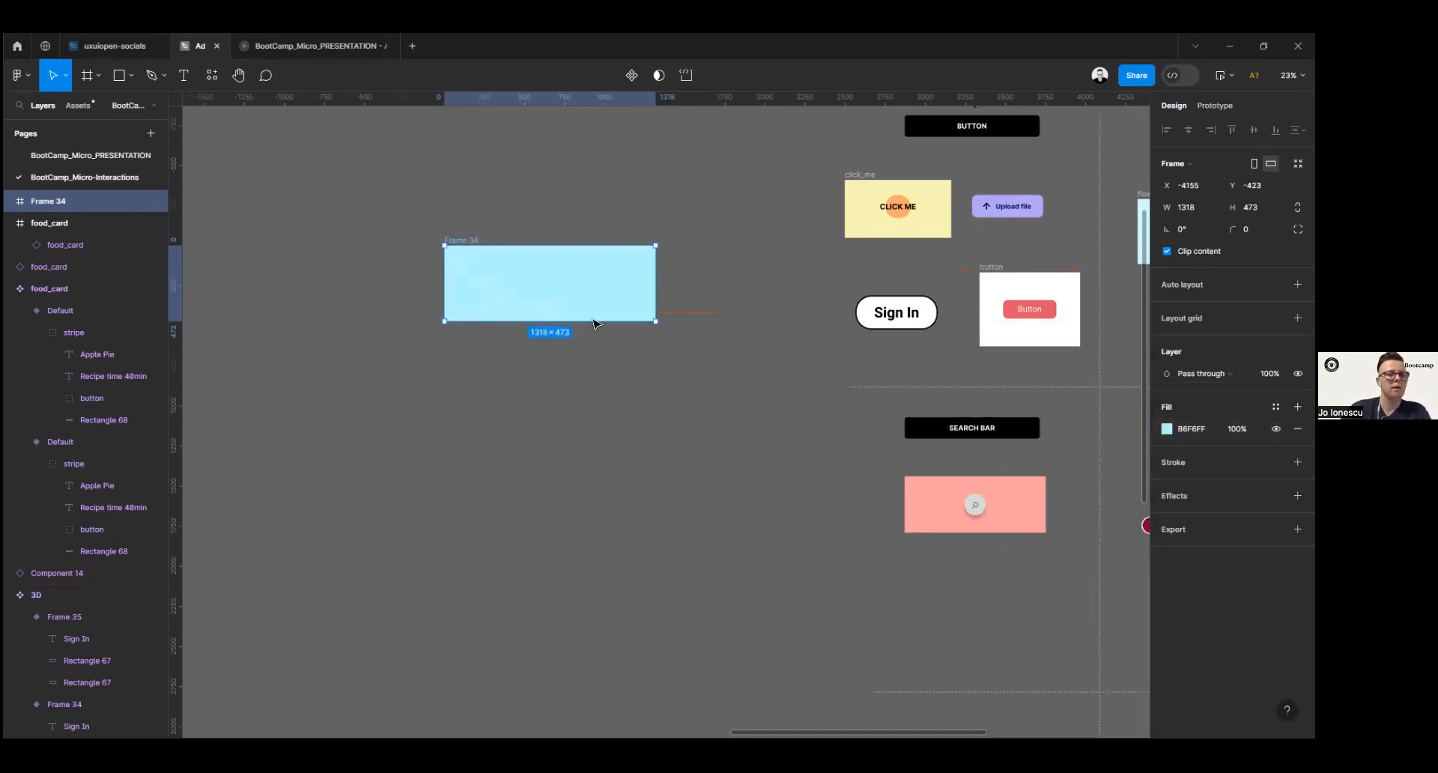
Step: Draw a rectangle about 1101 × 161 inside the light blue frame and move it to about X 125, Y 156
click(118, 77)
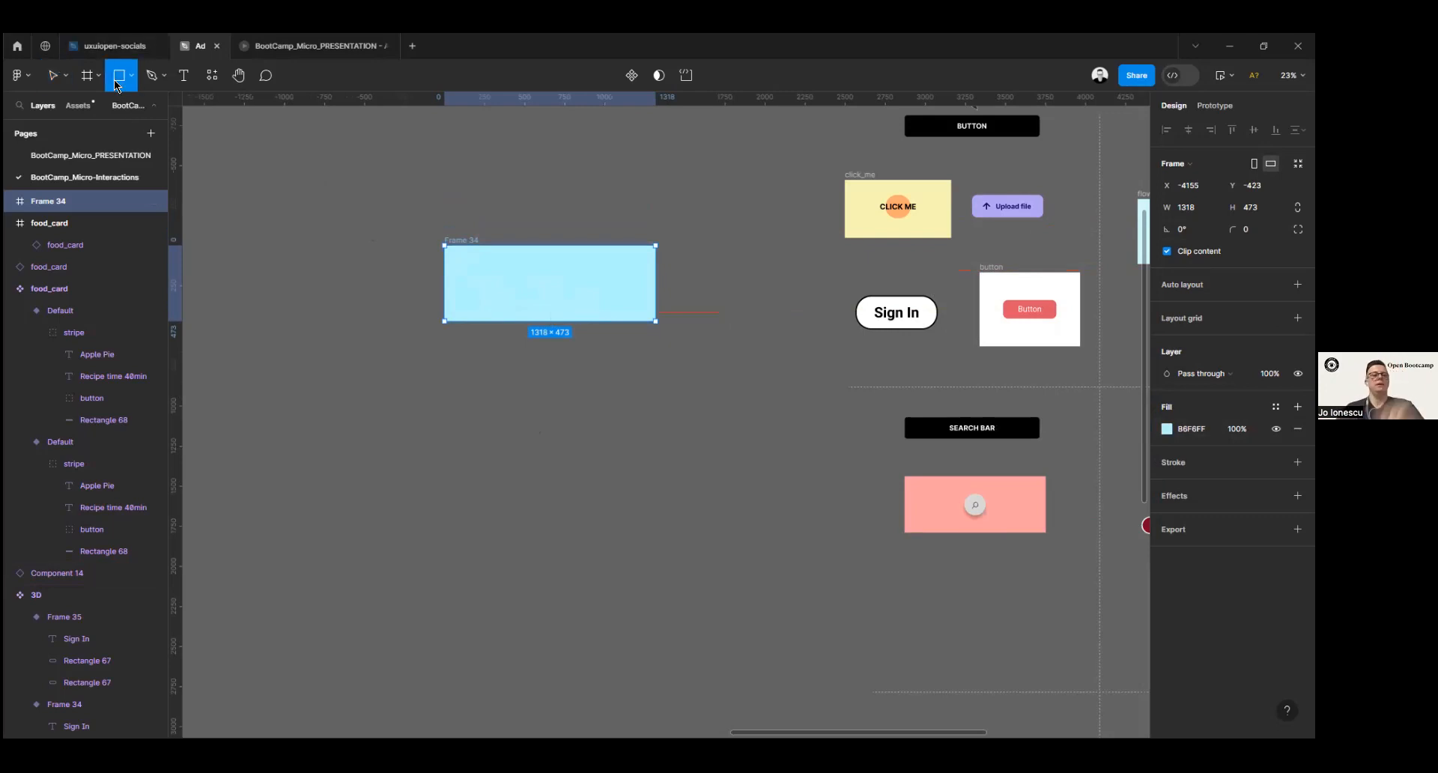
mouse_move(472, 273)
mouse_down()
mouse_move(485, 293)
mouse_move(645, 299)
mouse_up()
ctrl+scroll(645, 300, up, 5)
drag(559, 353, 745, 473)
drag(665, 347, 650, 340)
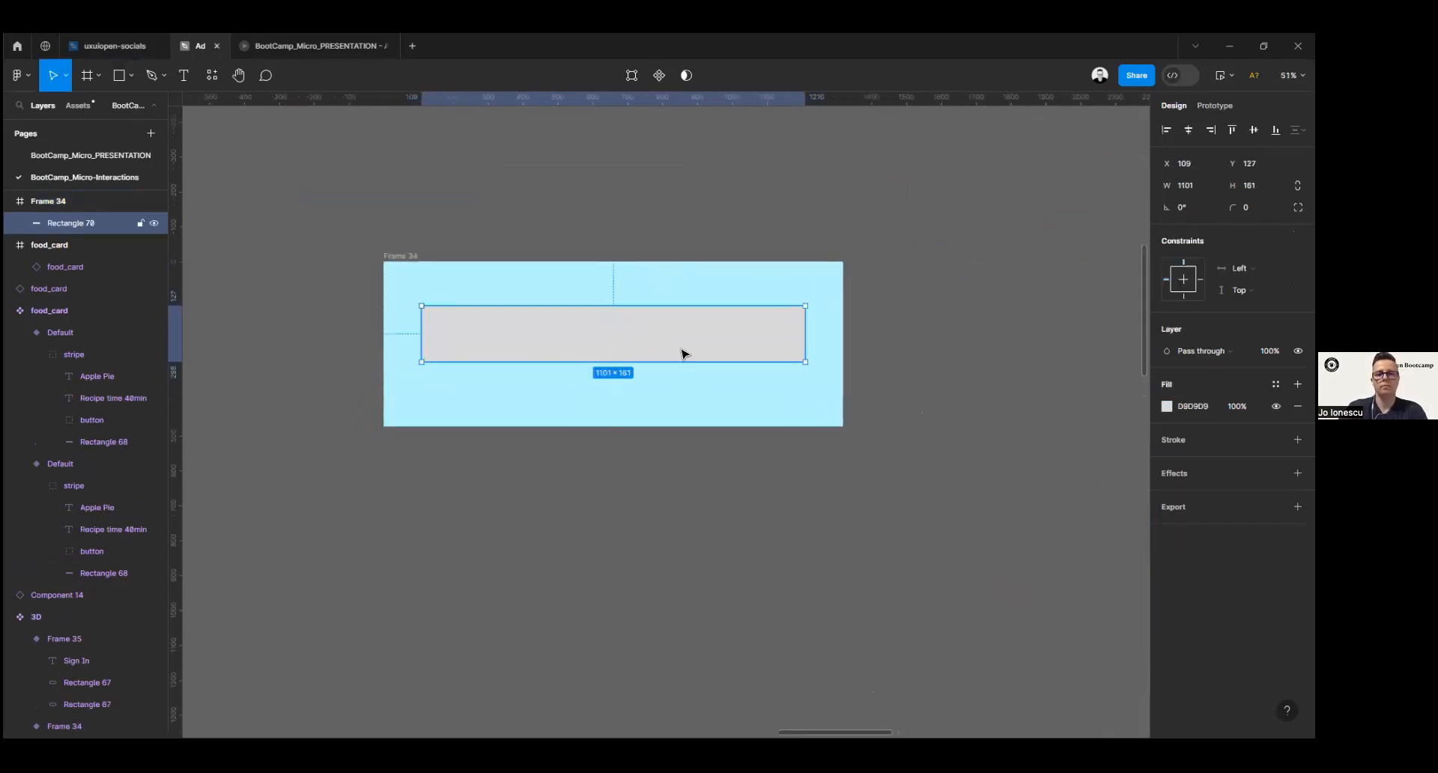
drag(743, 350, 744, 356)
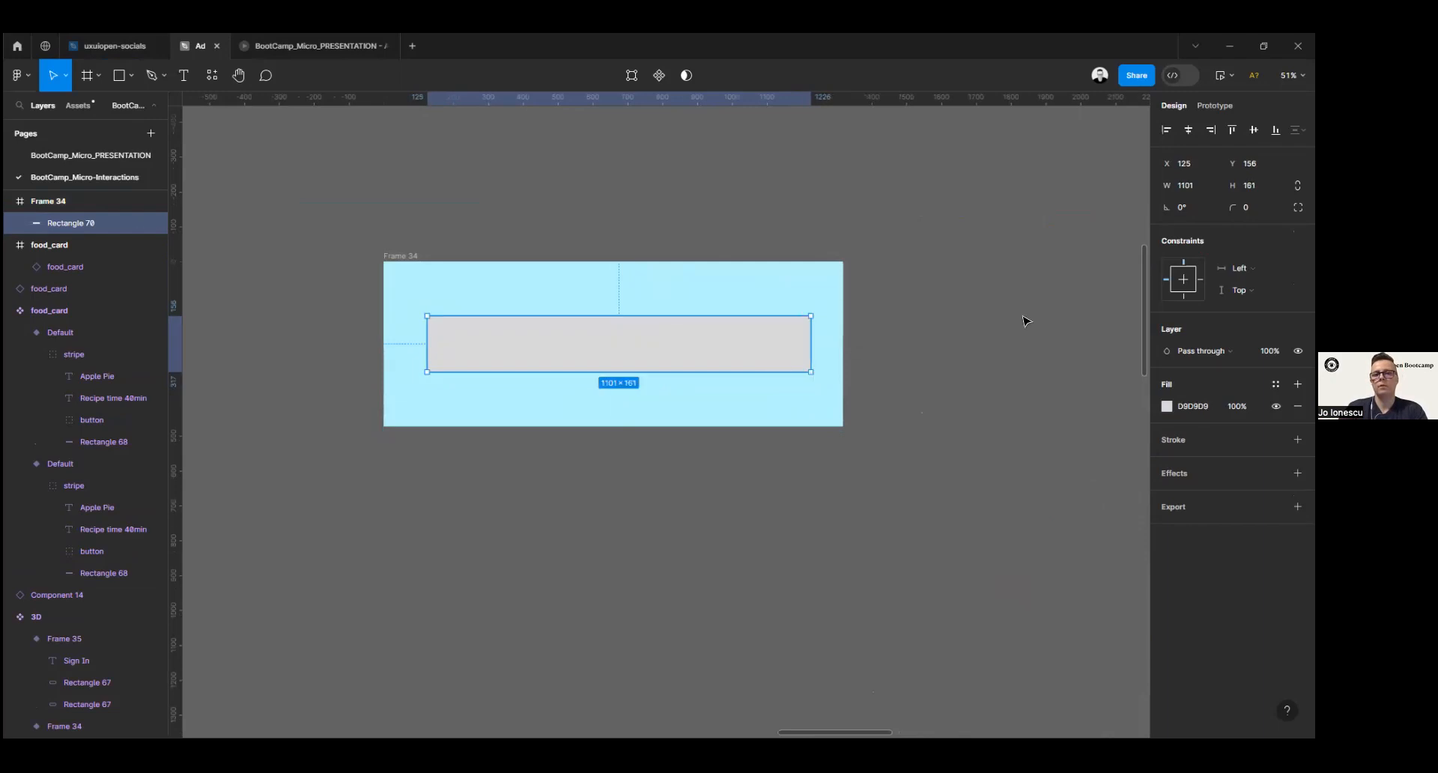
Step: Set the corner radius of the grey rectangle in the light blue frame to 300
drag(1234, 208, 864, 277)
drag(1001, 279, 799, 266)
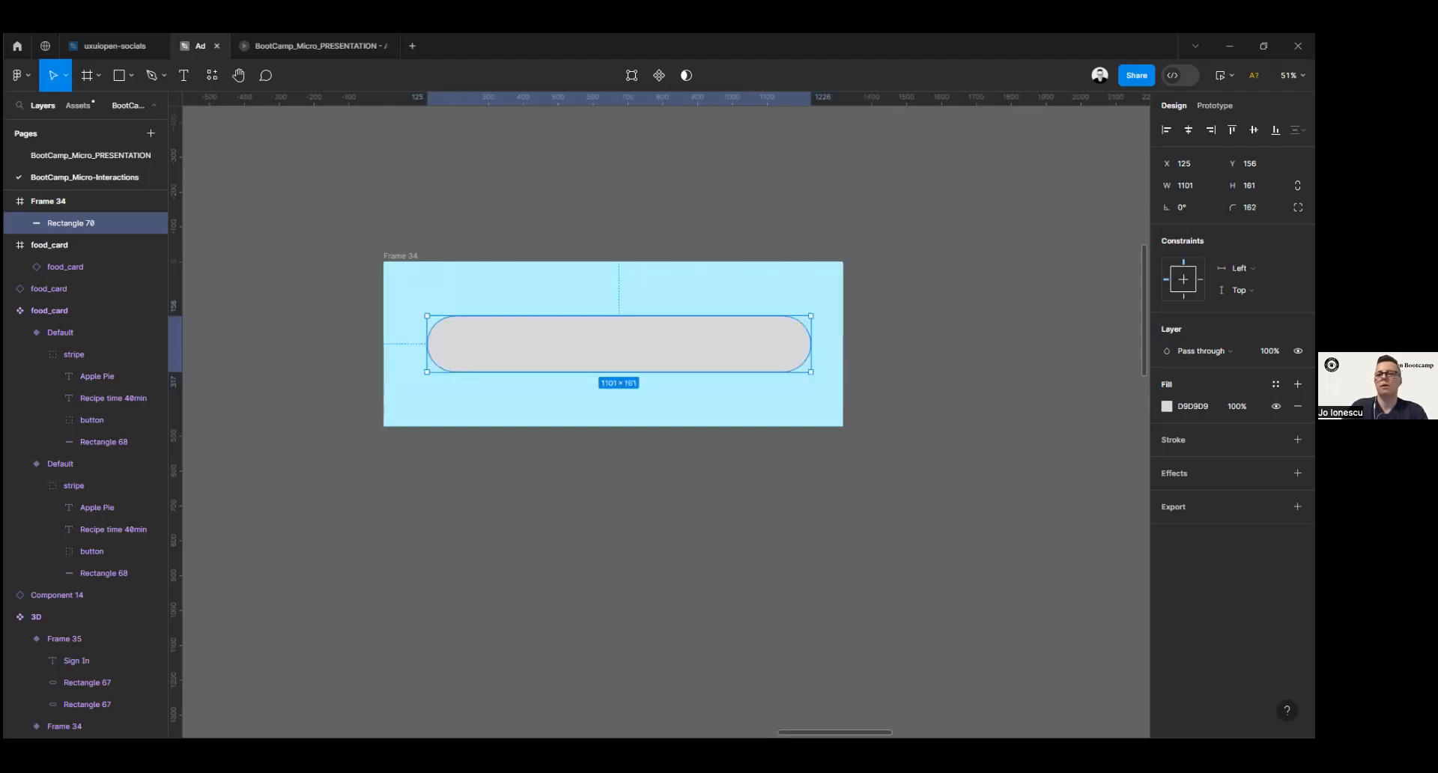
click(1256, 207)
text(300)
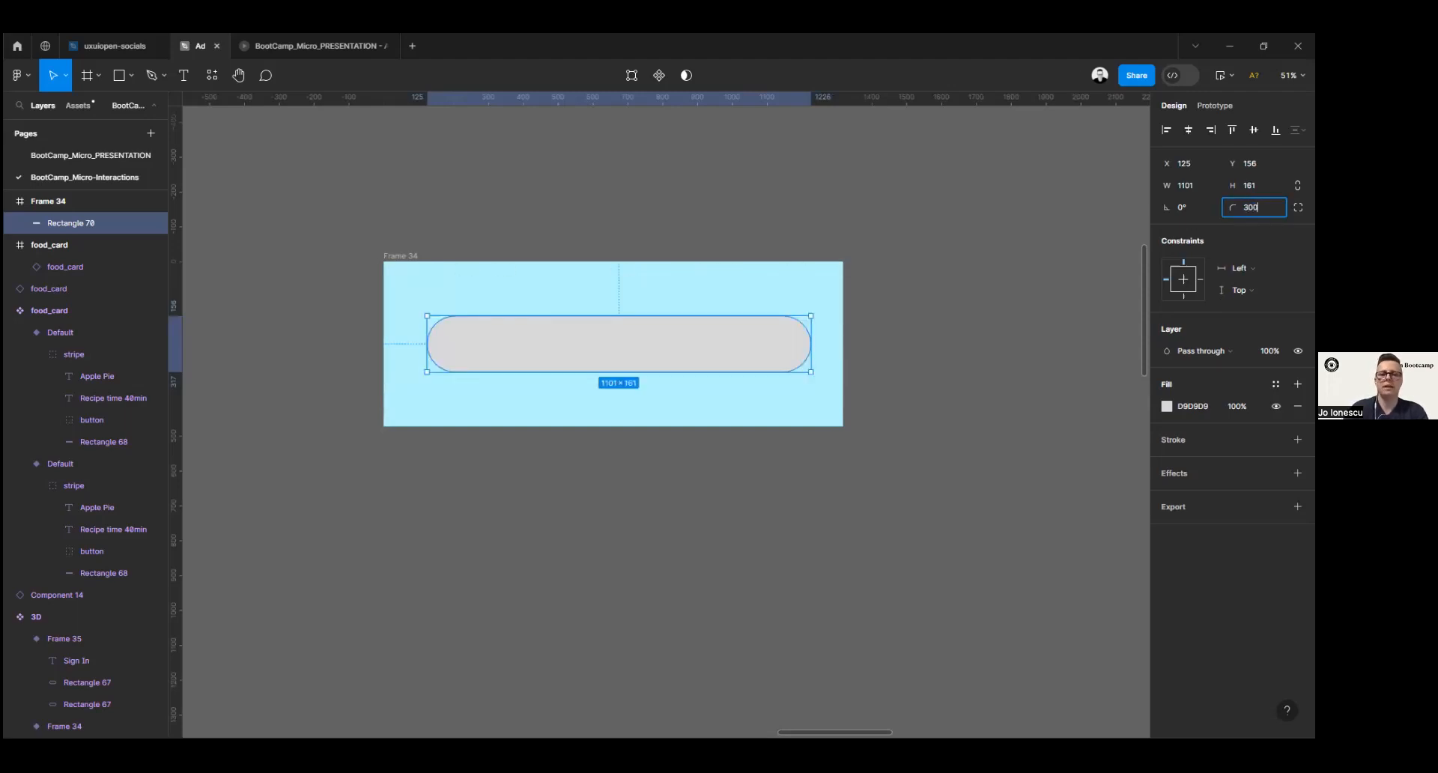
key(Return)
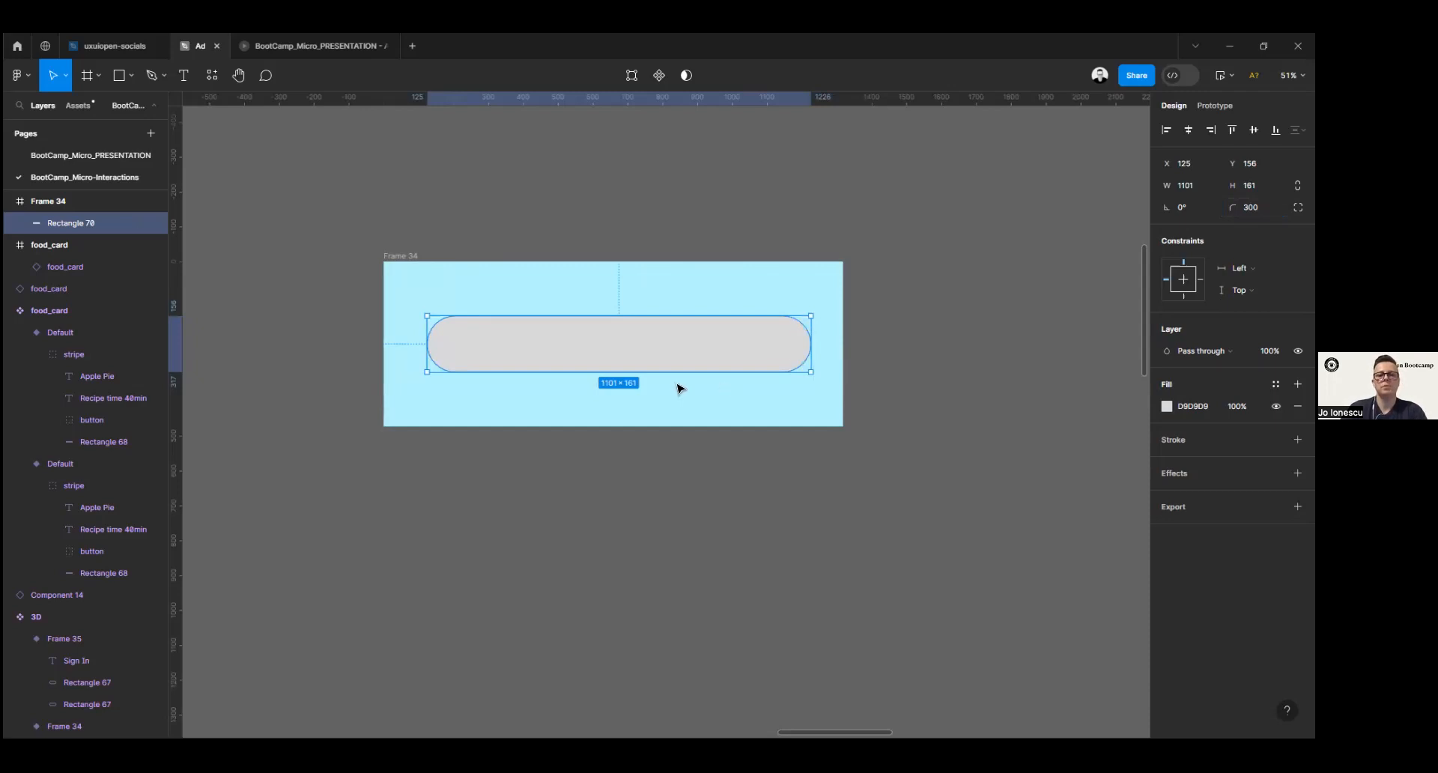
Step: Reduce the rounded rectangle's height to about 132 and centre it in the light blue frame
drag(672, 371, 675, 351)
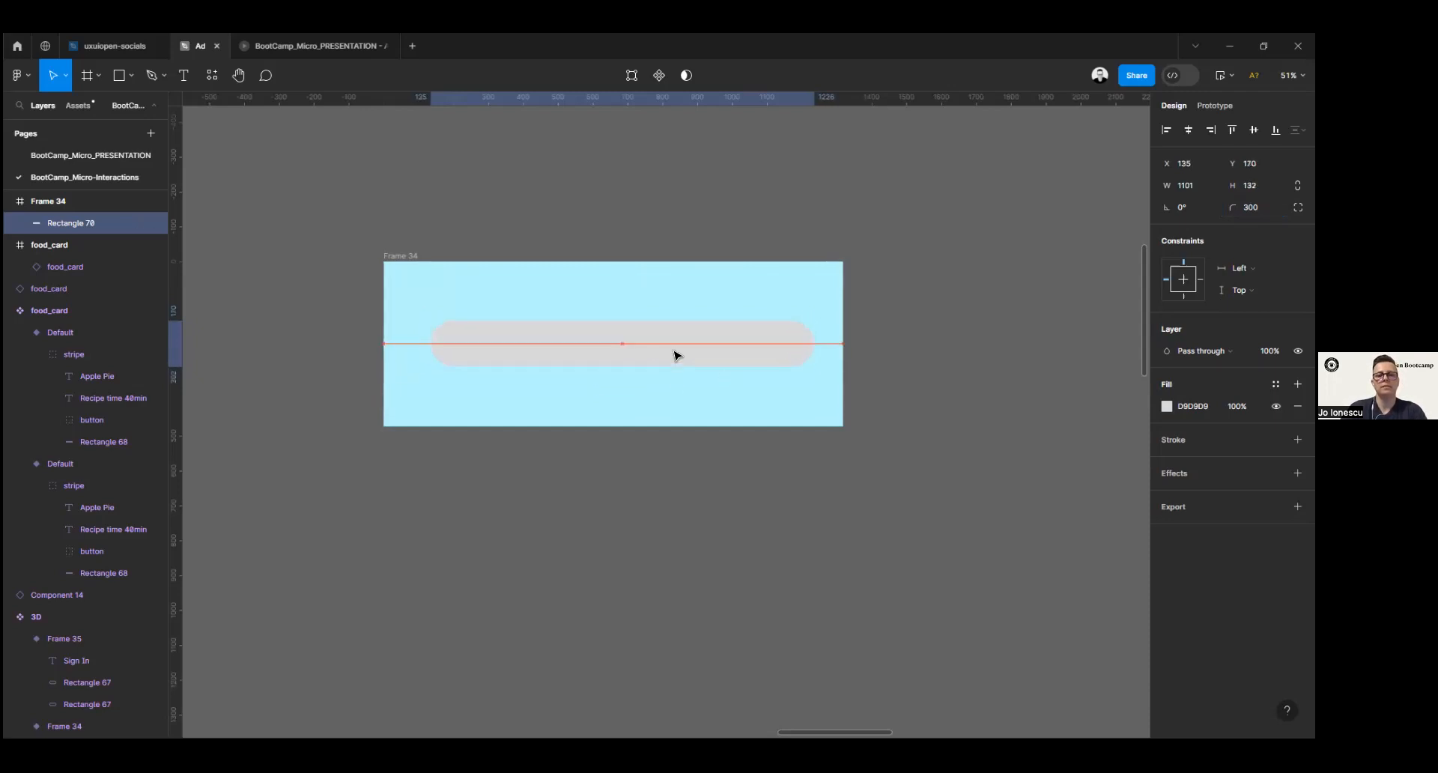
click(629, 420)
Step: Move the resources frame closer to the light blue frame
scroll(625, 454, down, 5)
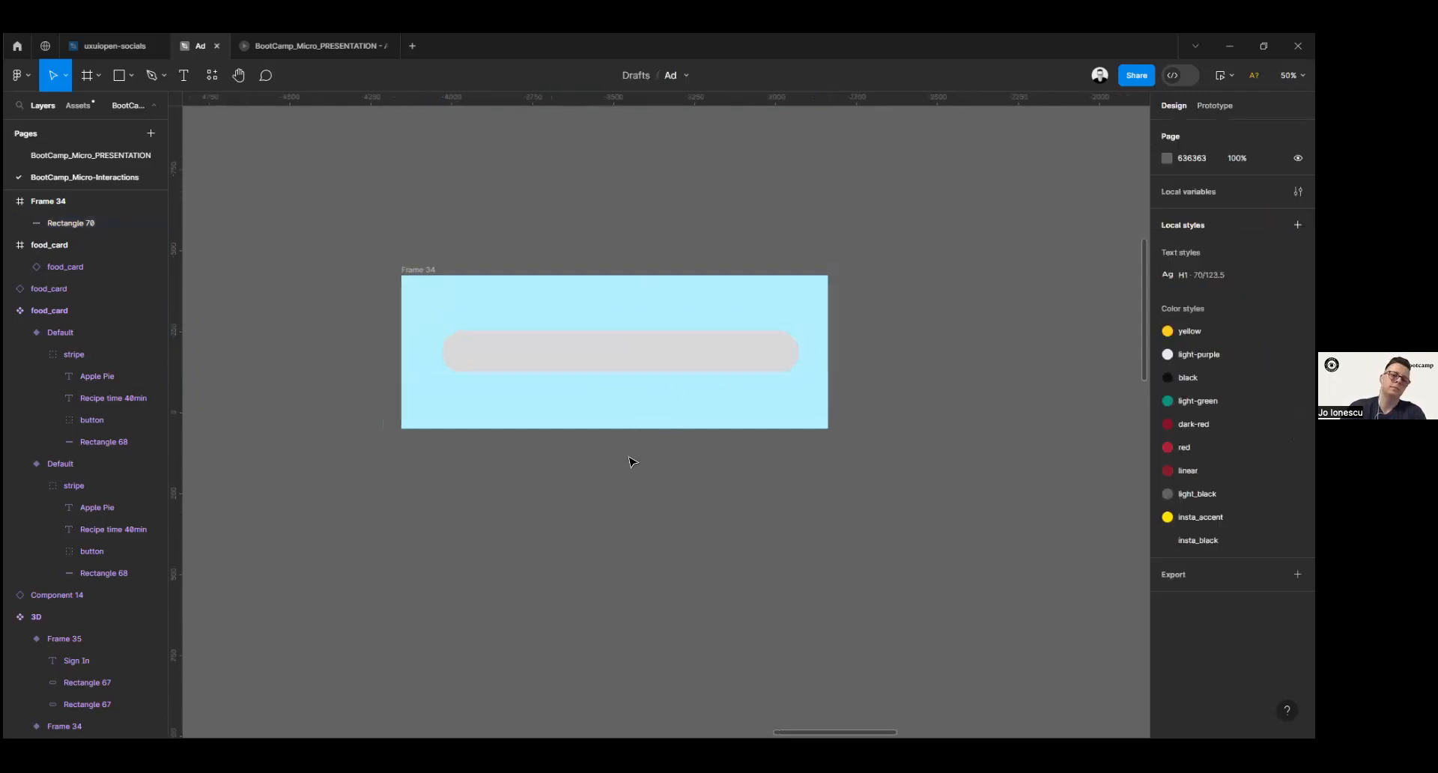
scroll(464, 399, left, 3)
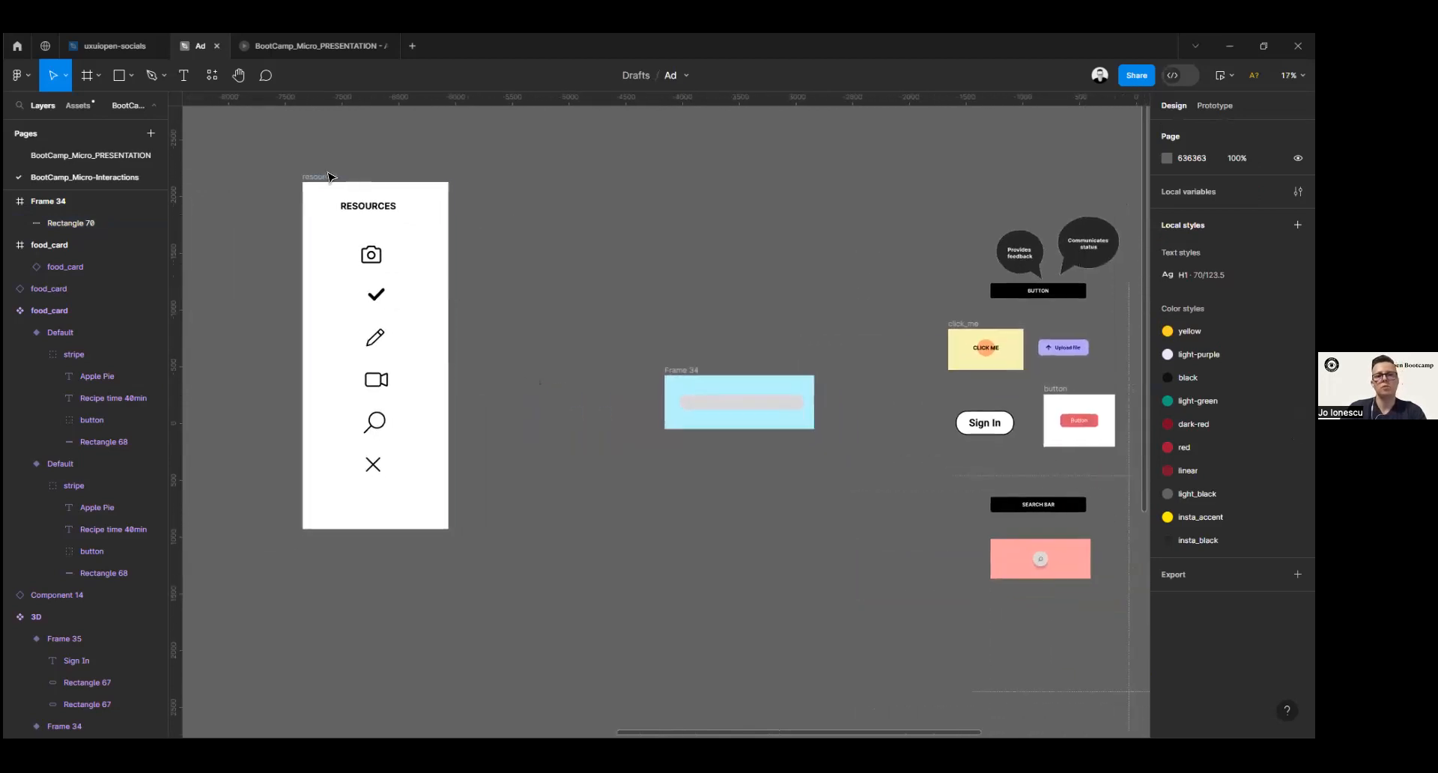
drag(378, 176, 498, 168)
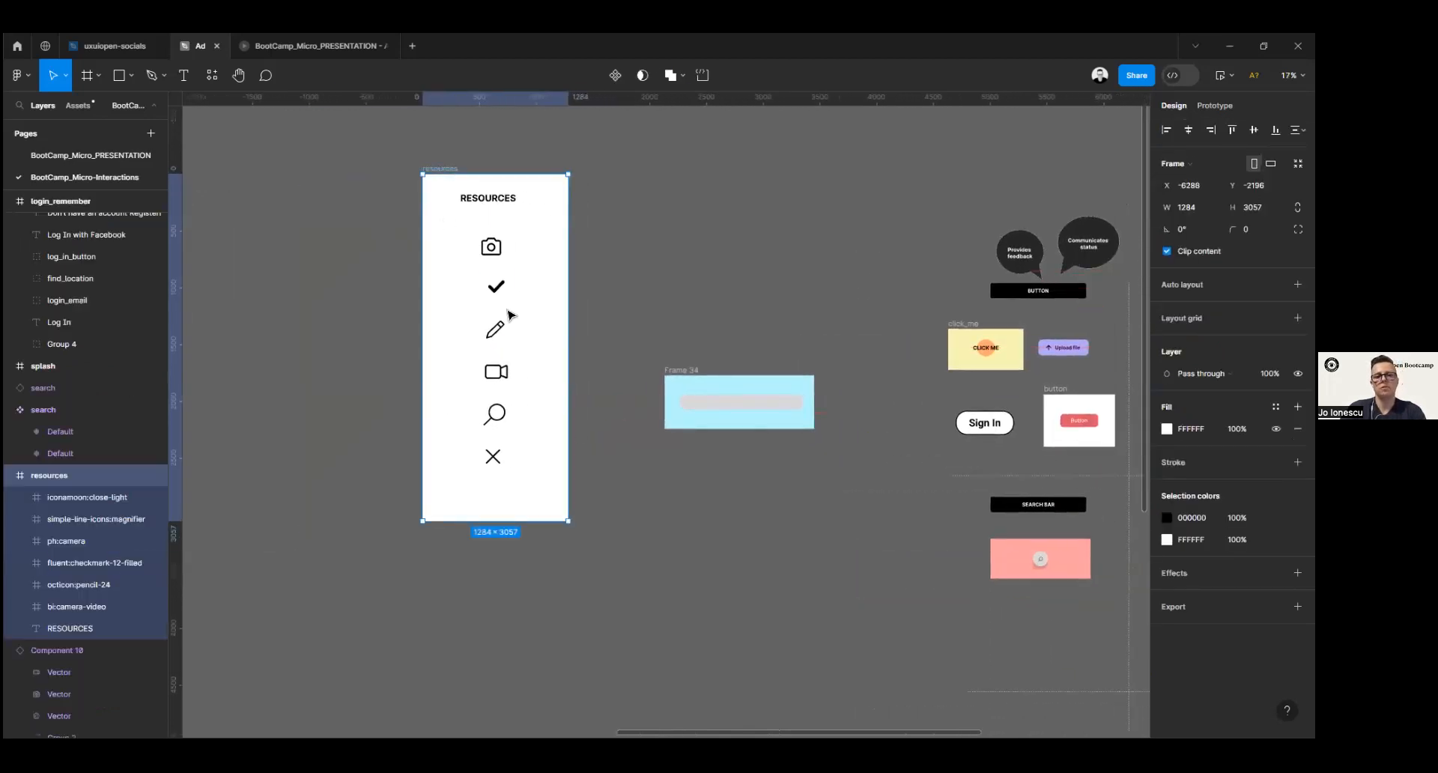
Step: Copy the magnifier and close icons out of the resources frame onto the canvas just above the light blue frame
drag(503, 417, 351, 434)
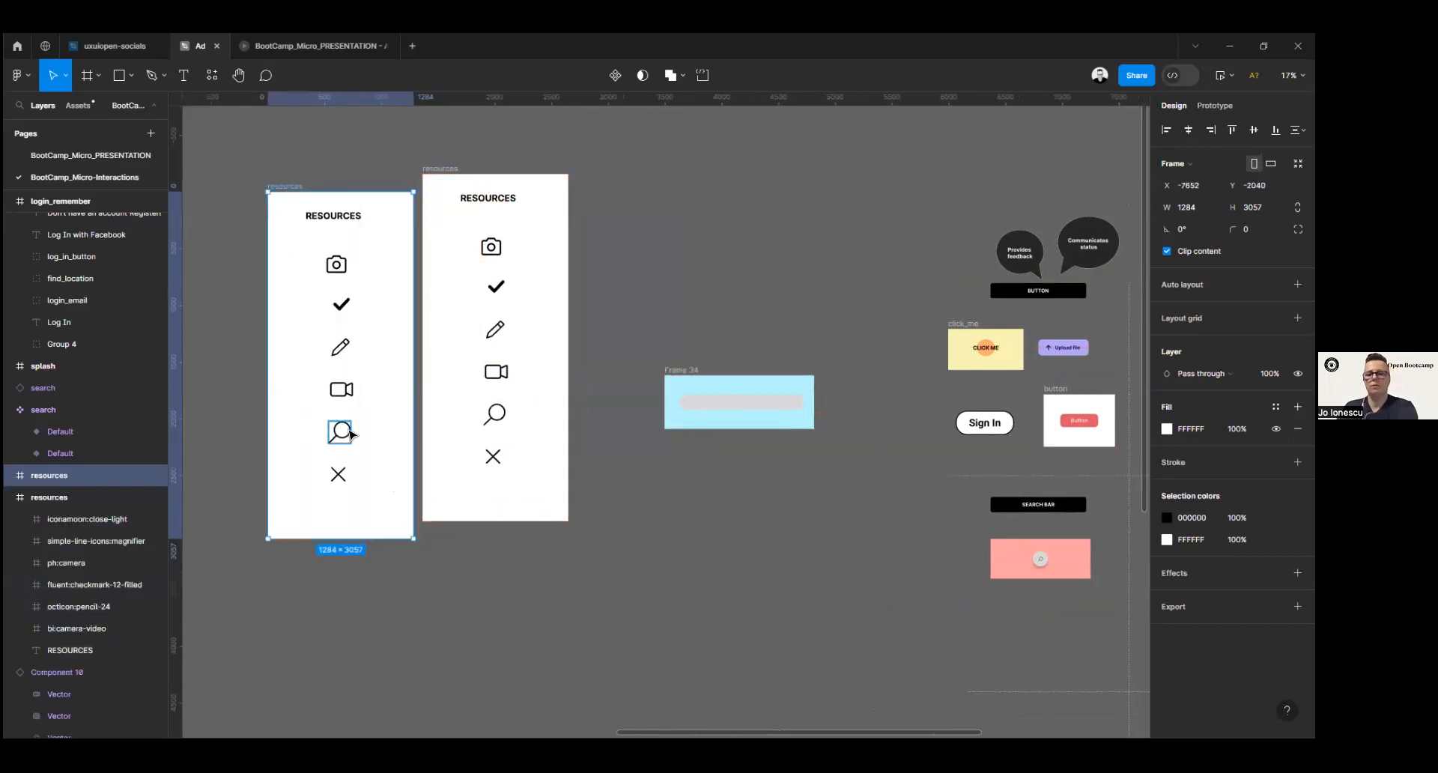
key(ctrl+z)
click(495, 416)
drag(496, 417, 635, 343)
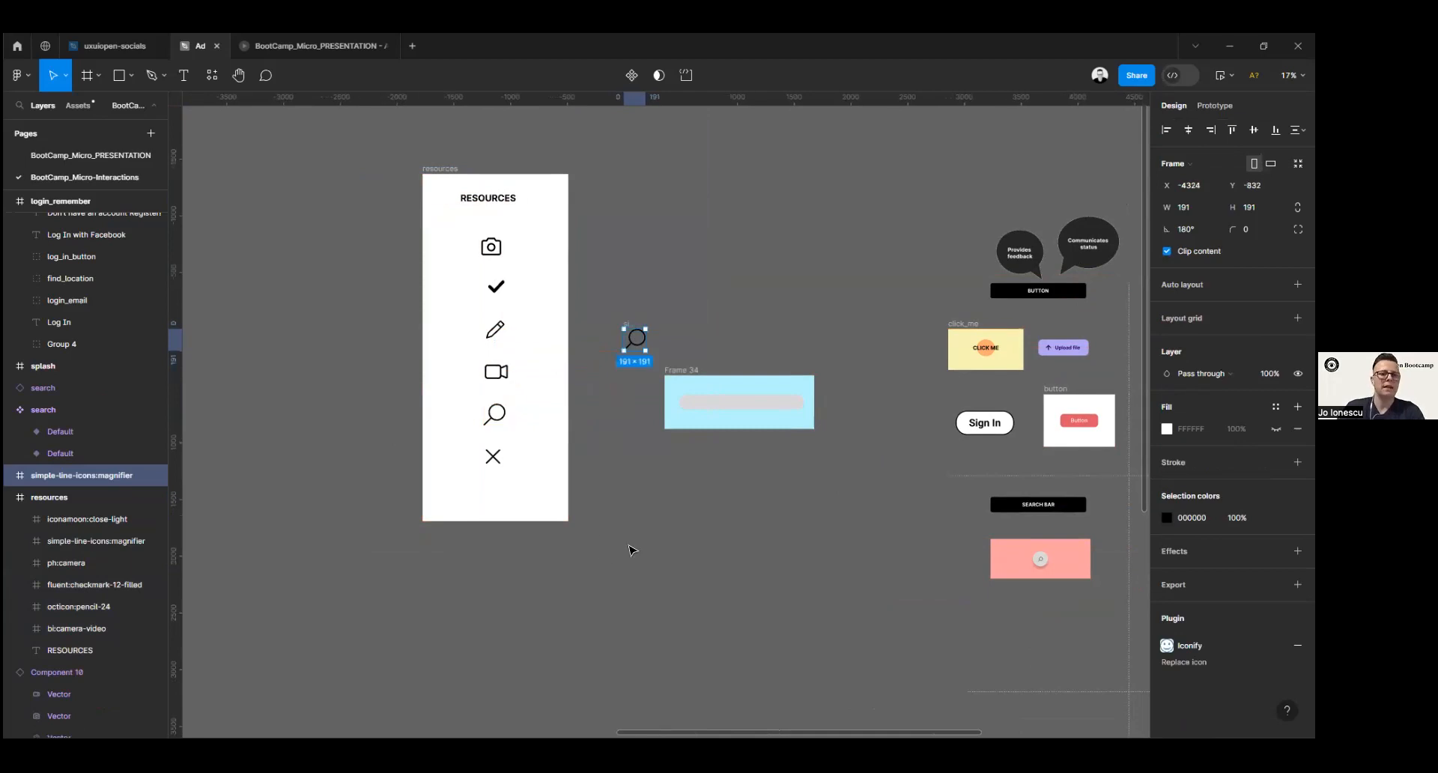
click(493, 456)
drag(493, 456, 803, 357)
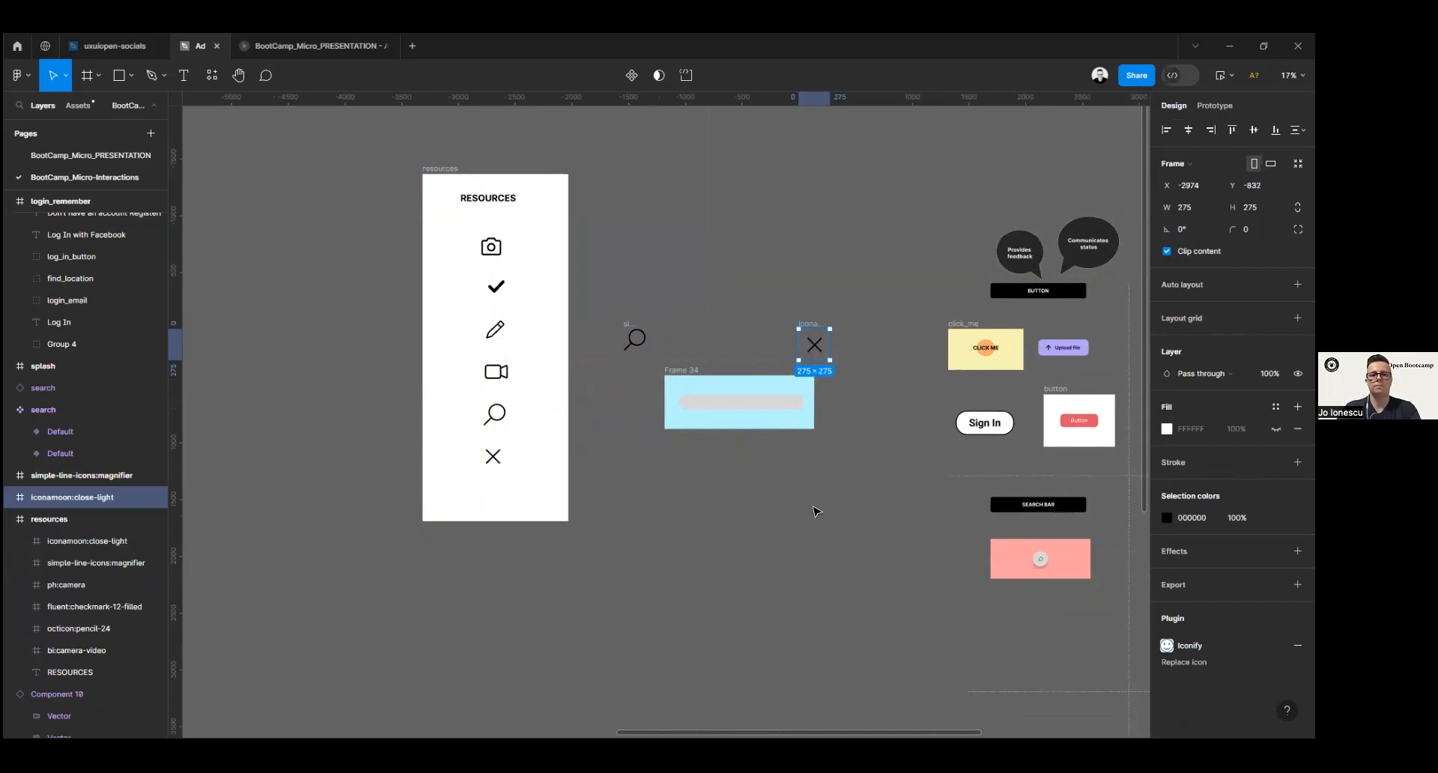
Step: Select the light blue frame with both icon copies and move them together higher up to empty canvas
scroll(793, 500, up, 5)
drag(703, 564, 694, 647)
drag(376, 184, 871, 516)
scroll(850, 500, up, 3)
drag(706, 603, 717, 137)
scroll(713, 425, up, 2)
scroll(713, 425, up, 4)
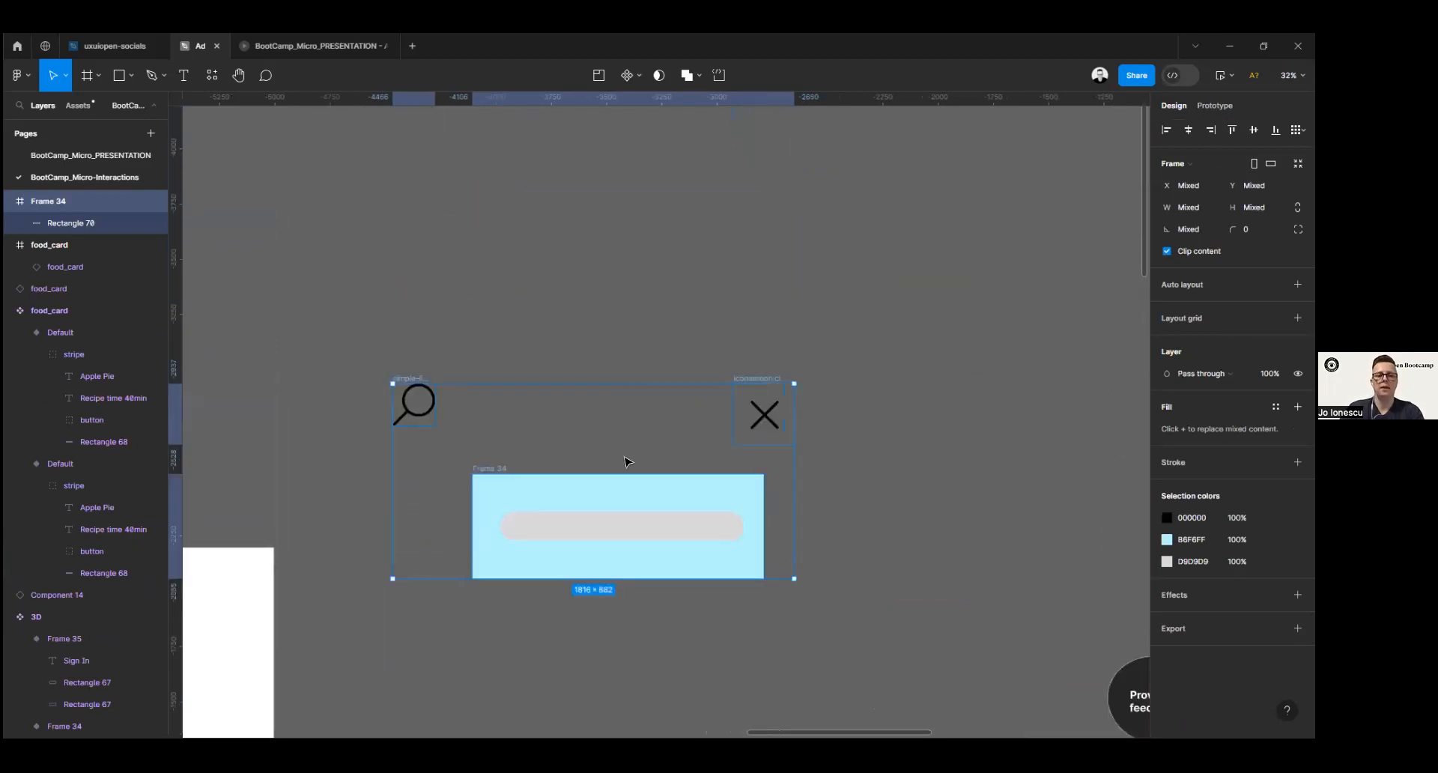
drag(649, 489, 658, 370)
Step: Change the fill of the rounded rectangle inside the light blue frame to white
click(594, 406)
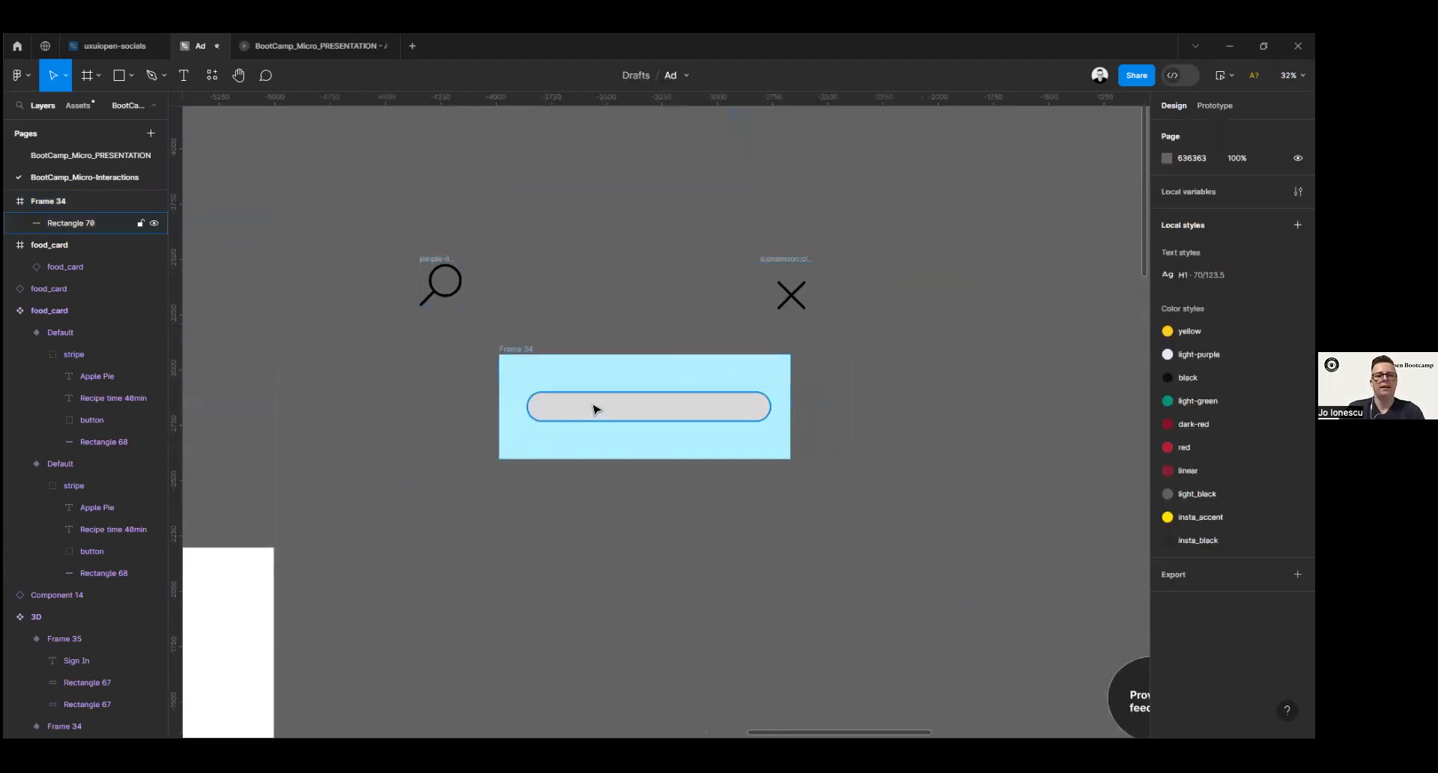
click(529, 348)
click(632, 402)
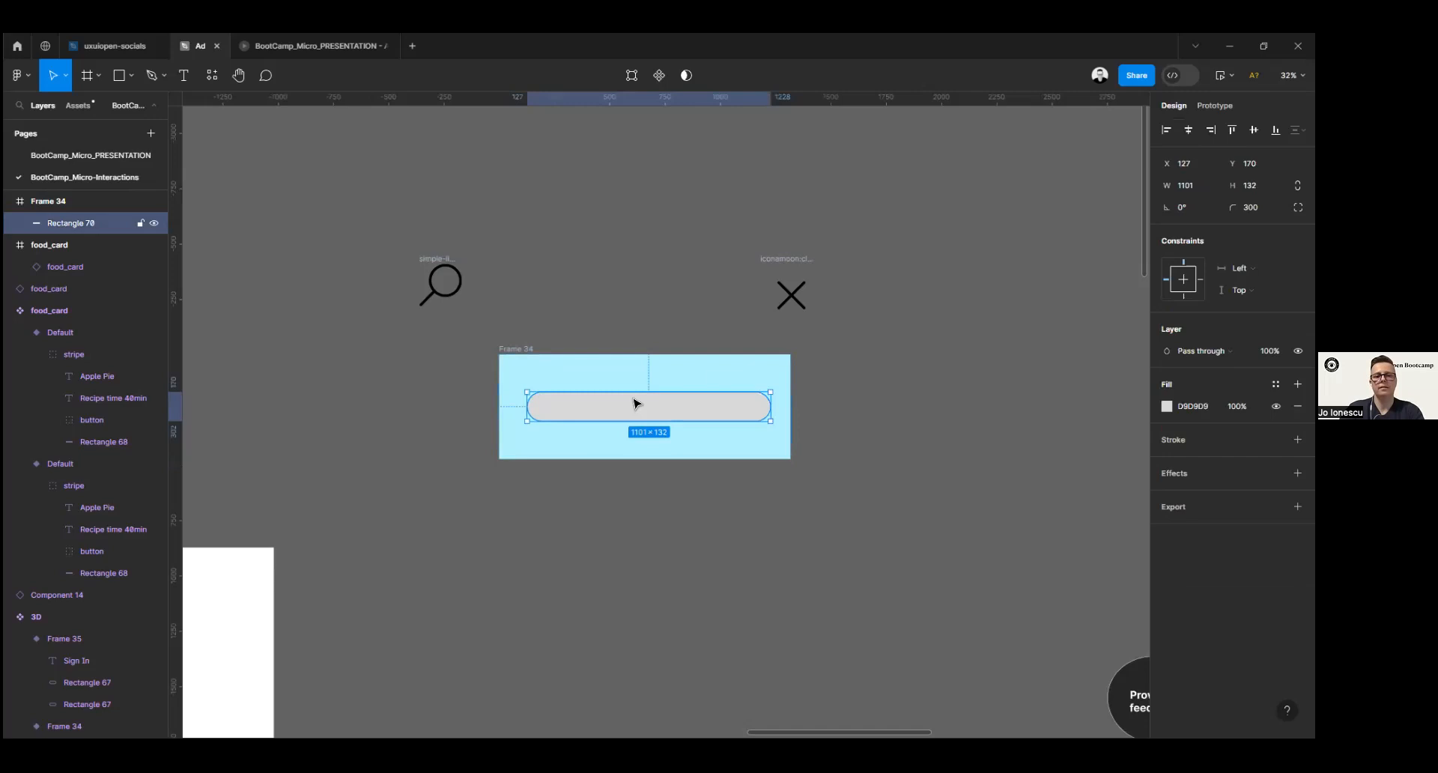
click(1167, 407)
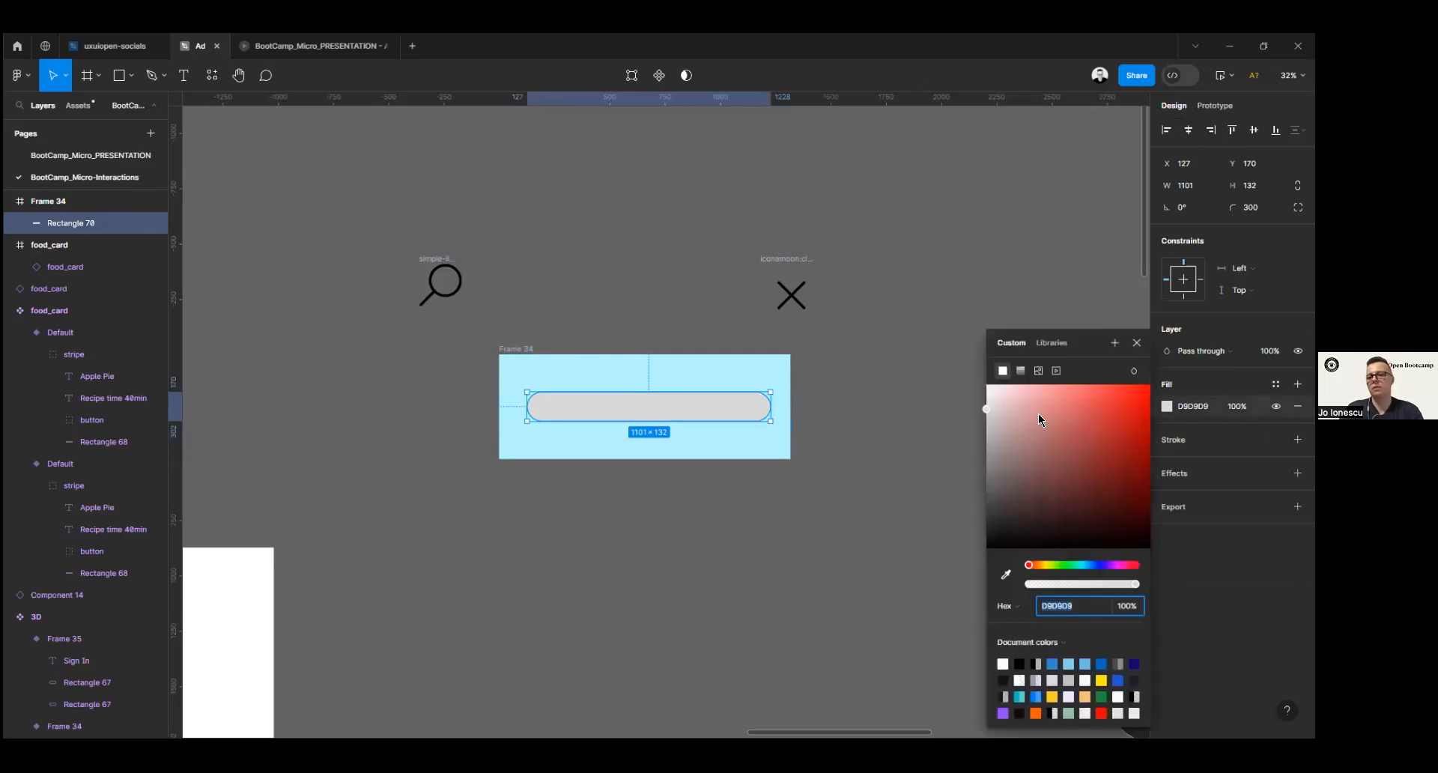
drag(1036, 421, 847, 372)
click(1137, 343)
click(940, 495)
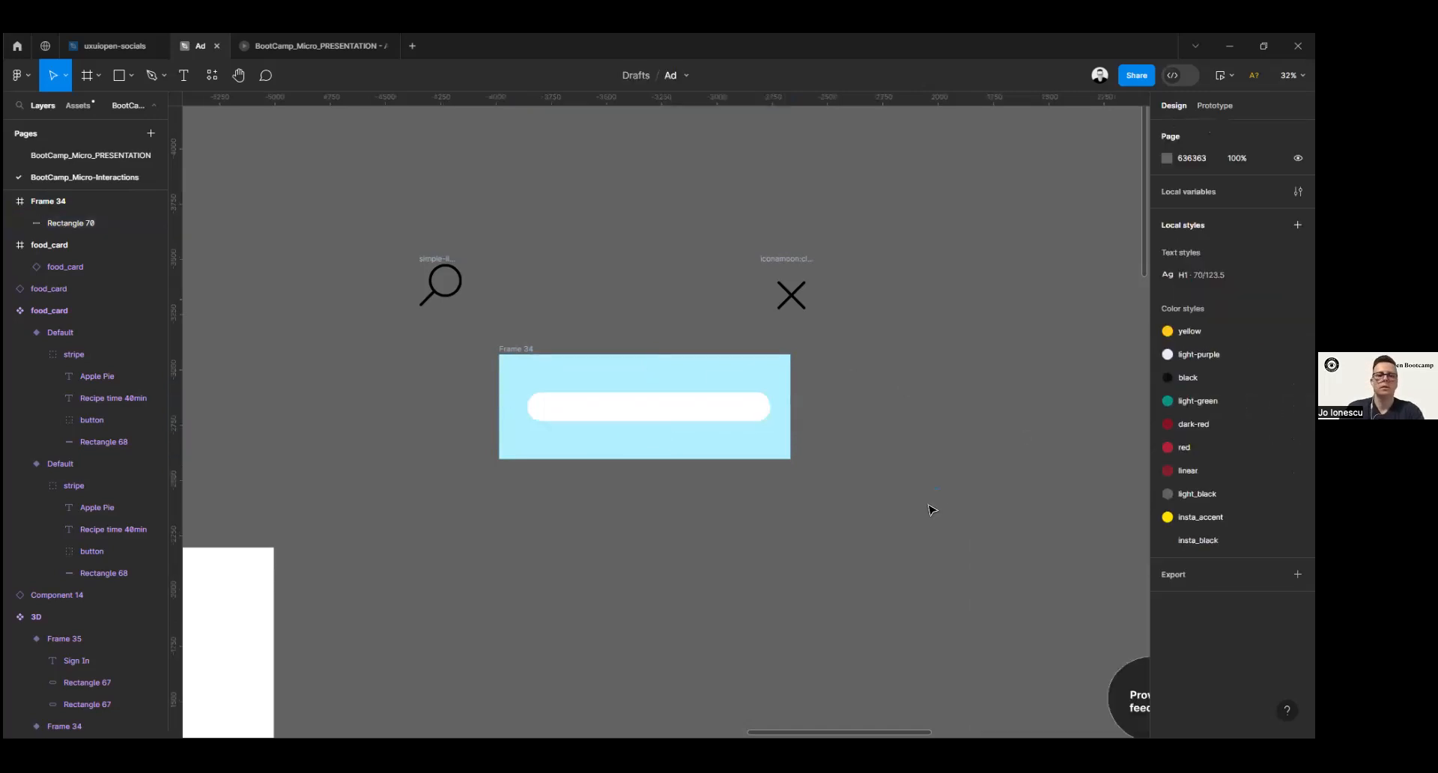
Step: Shrink the copied magnifier icon to about 48 × 48 and place it inside the white bar's left end at about X 235, Y 212
click(452, 293)
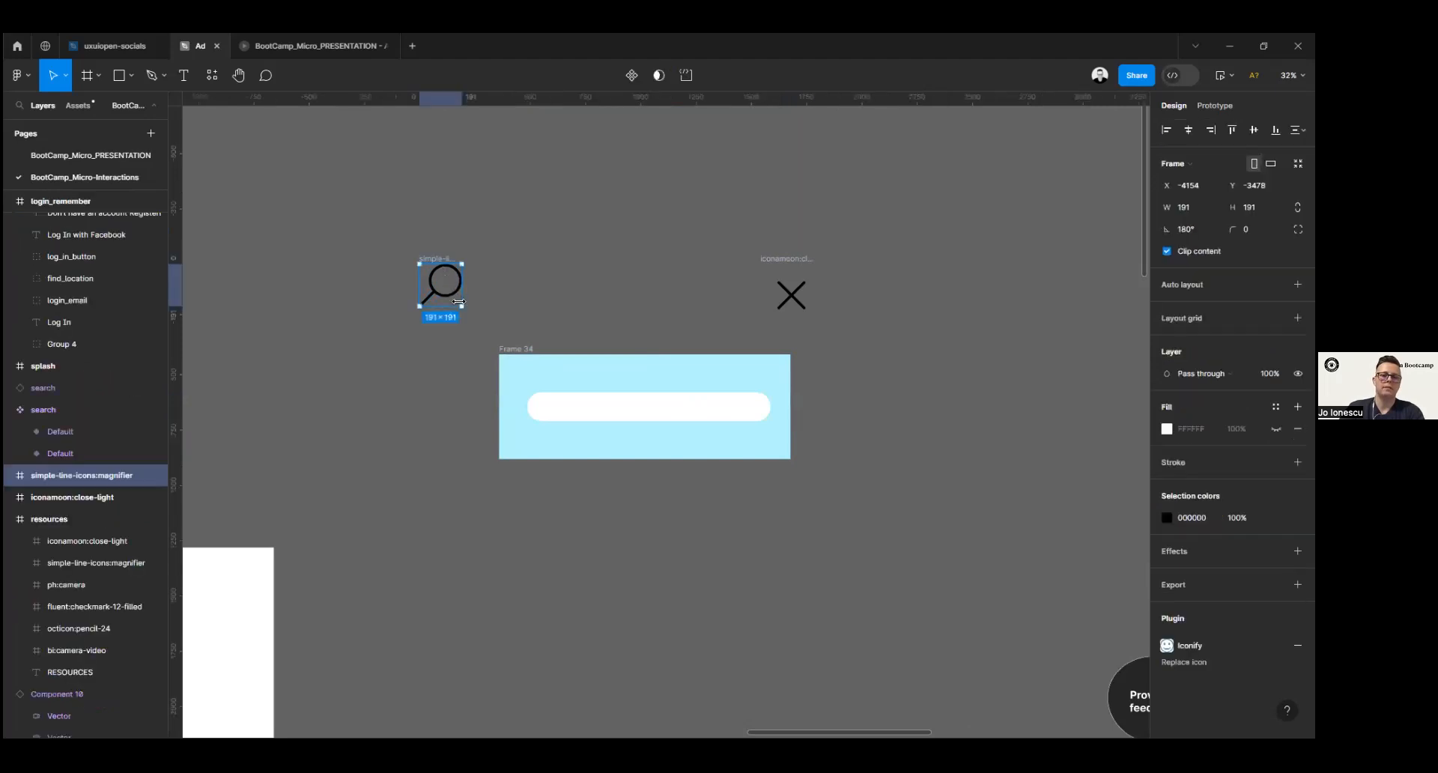
drag(458, 303, 452, 295)
key(ctrl+z)
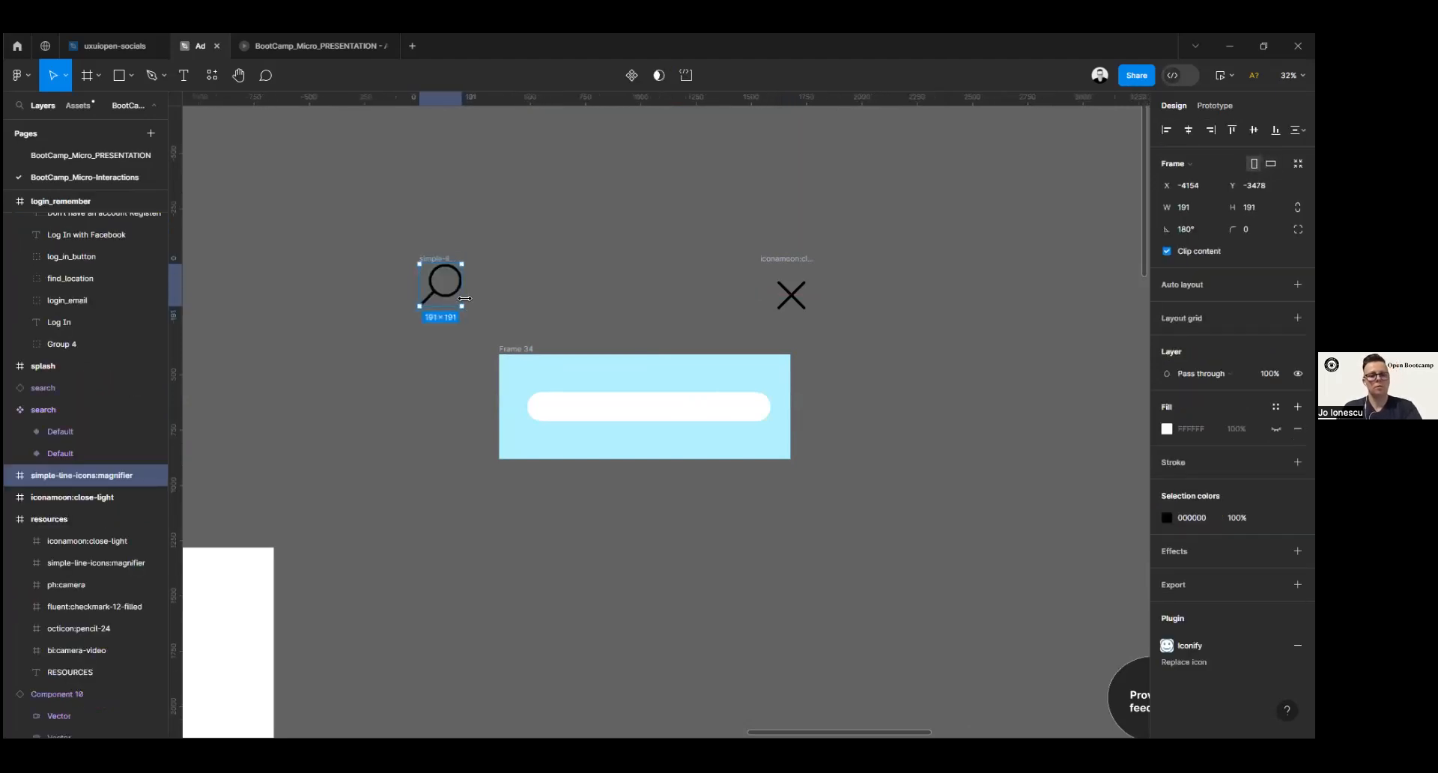
drag(462, 311, 545, 410)
scroll(533, 388, up, 5)
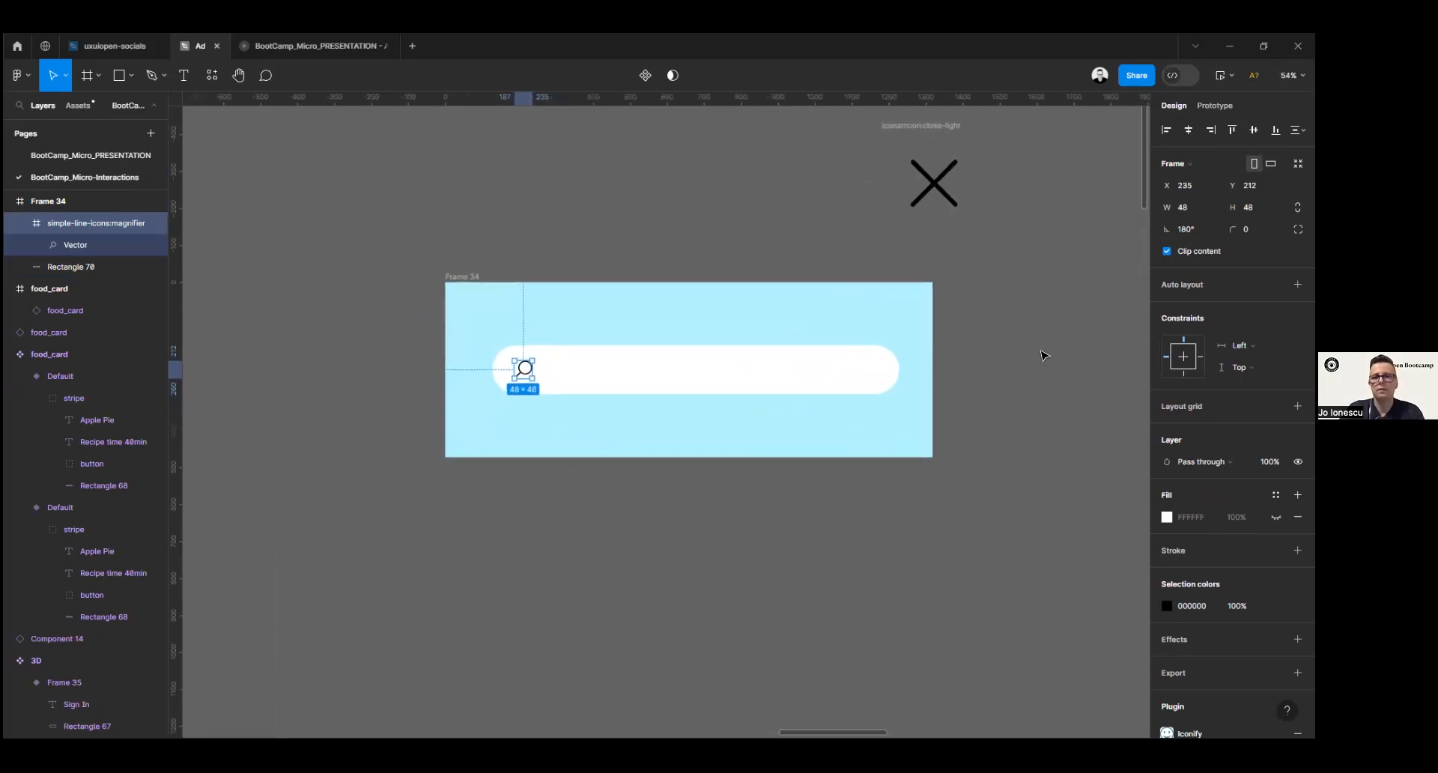
Step: Scale the copied close icon down to about 112 × 112
click(945, 146)
click(944, 125)
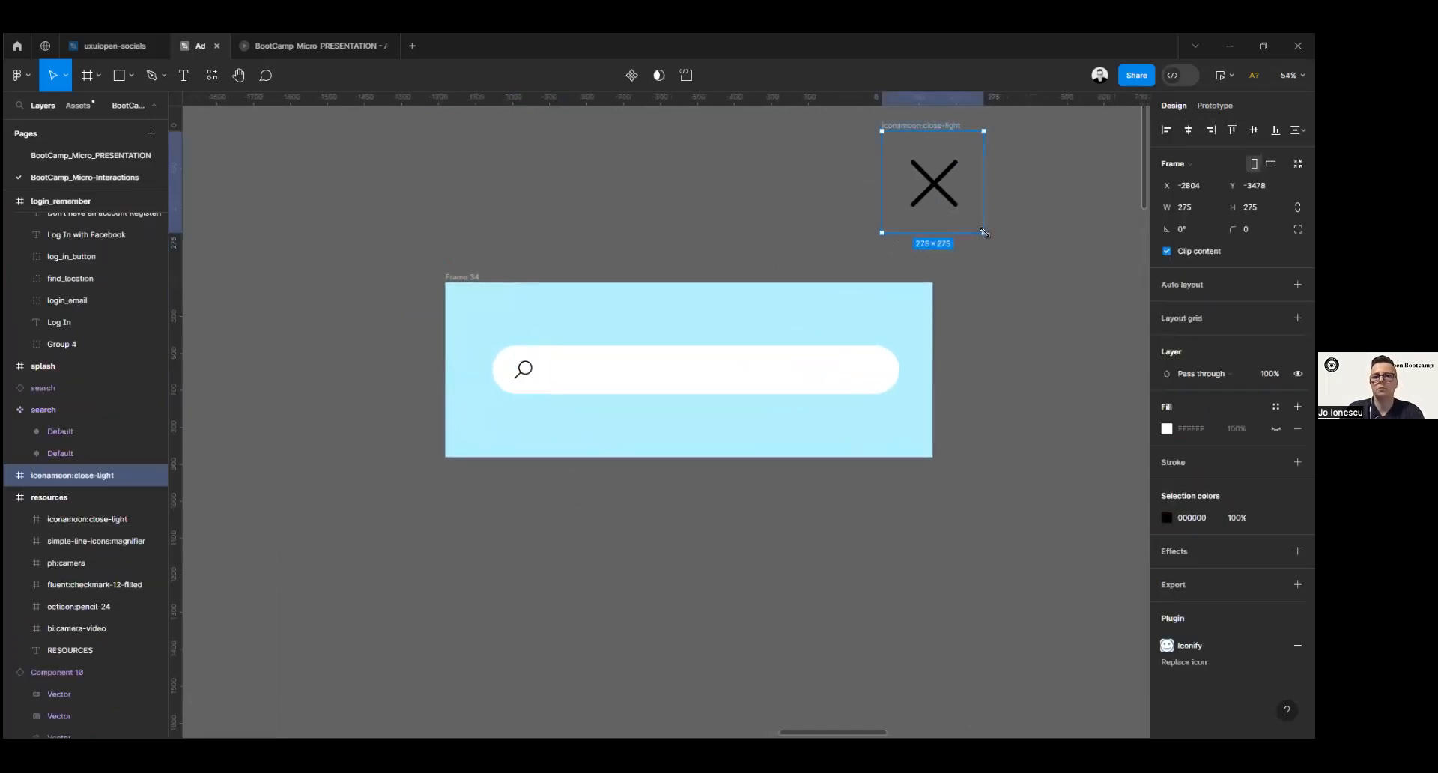
drag(961, 218, 910, 173)
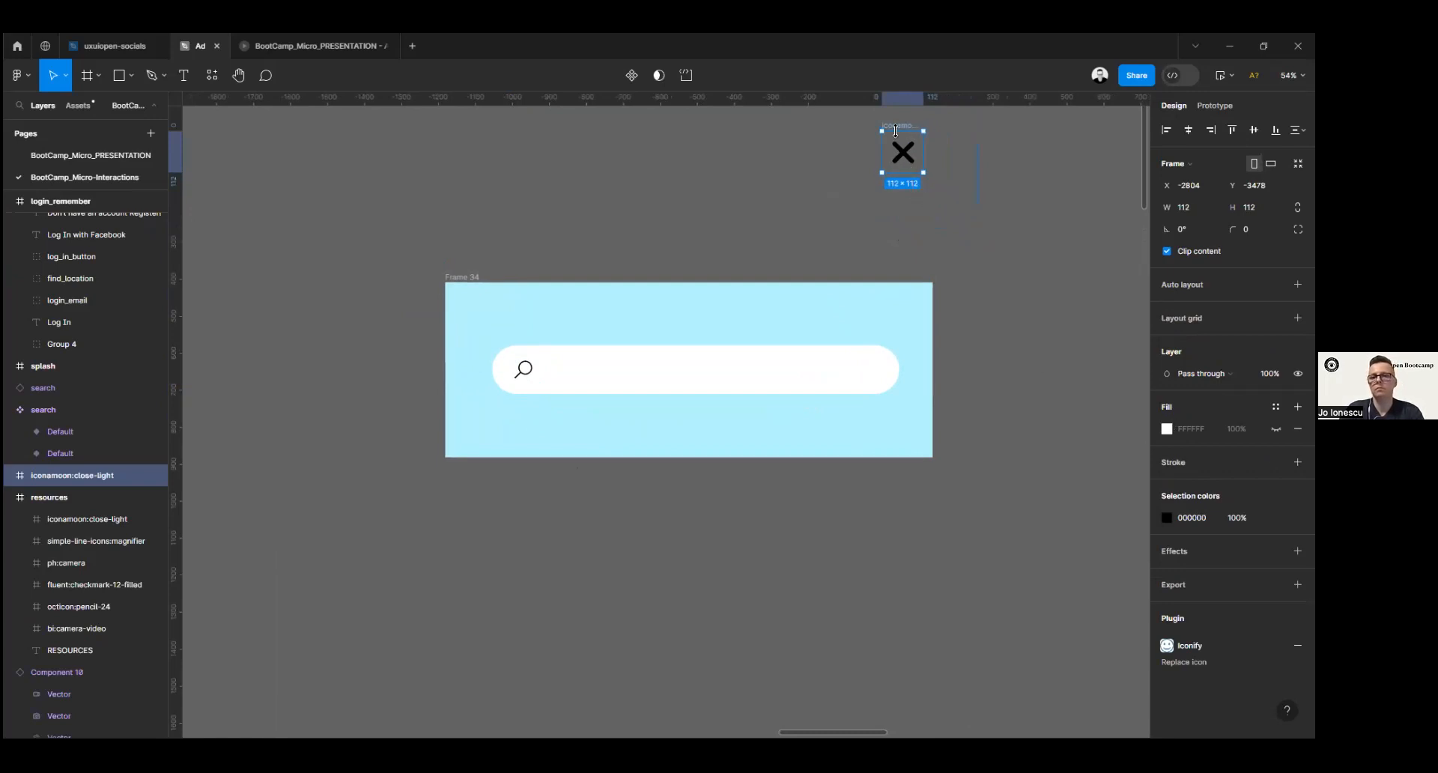
Step: Set the stroke weight of the close icon's vector to 6
double_click(905, 154)
click(1248, 462)
key(Return)
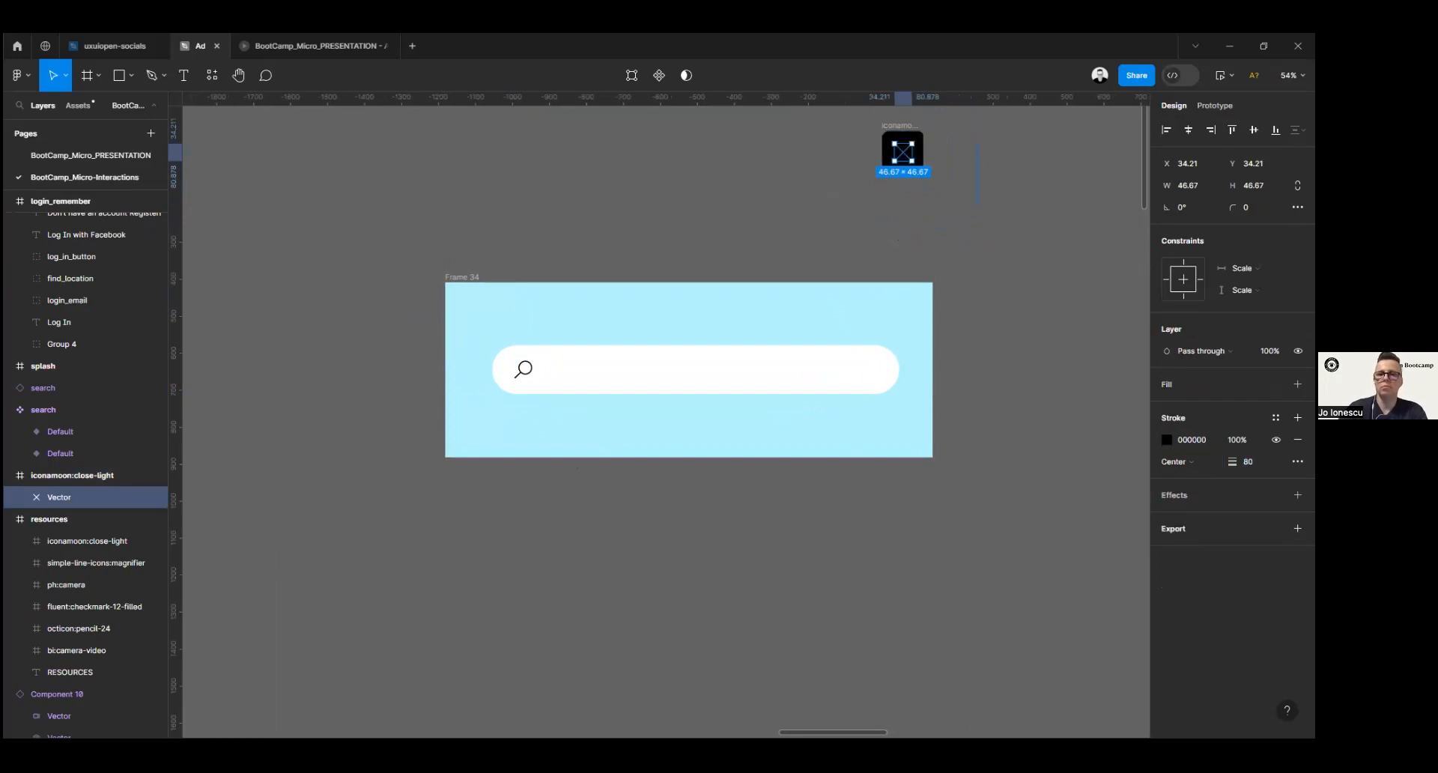
key(ctrl+z)
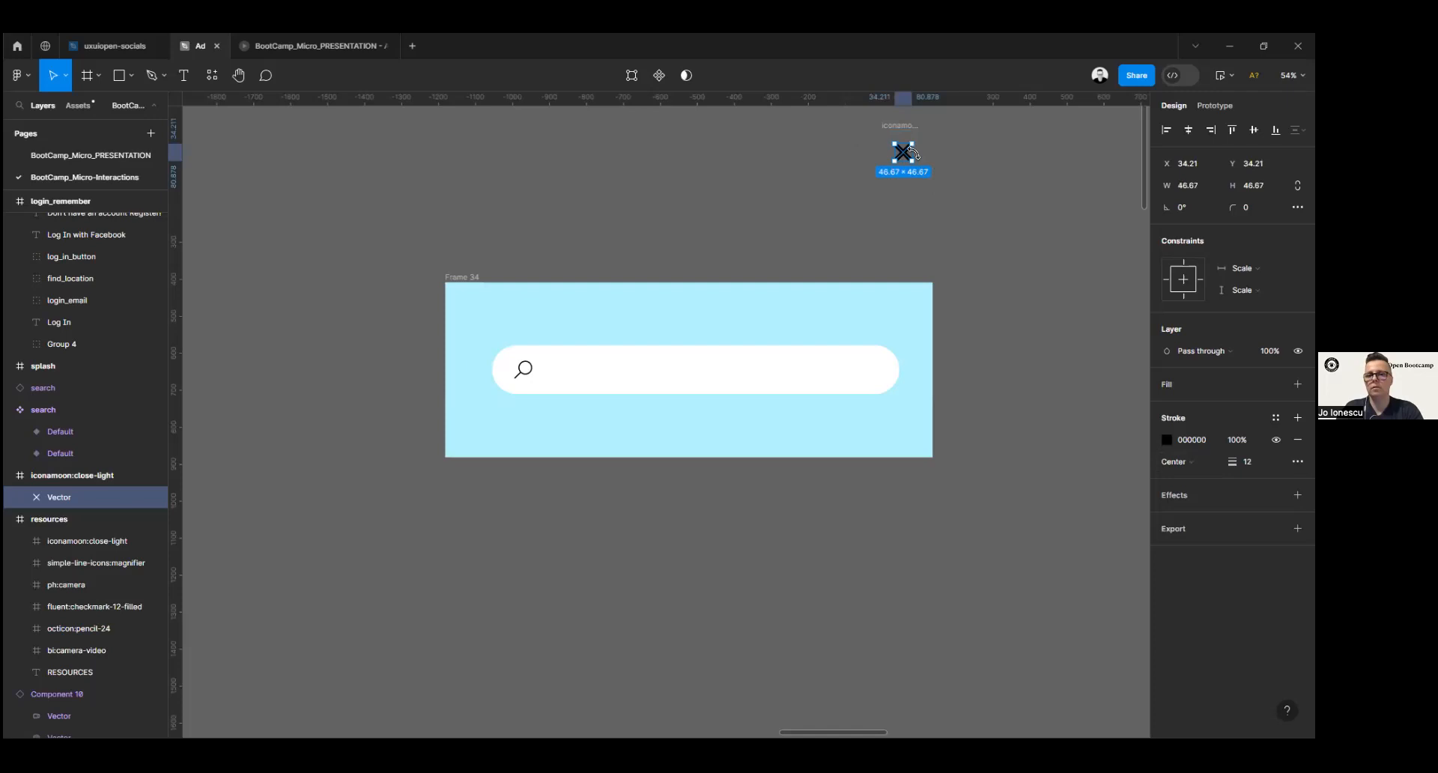
click(1247, 461)
key(Return)
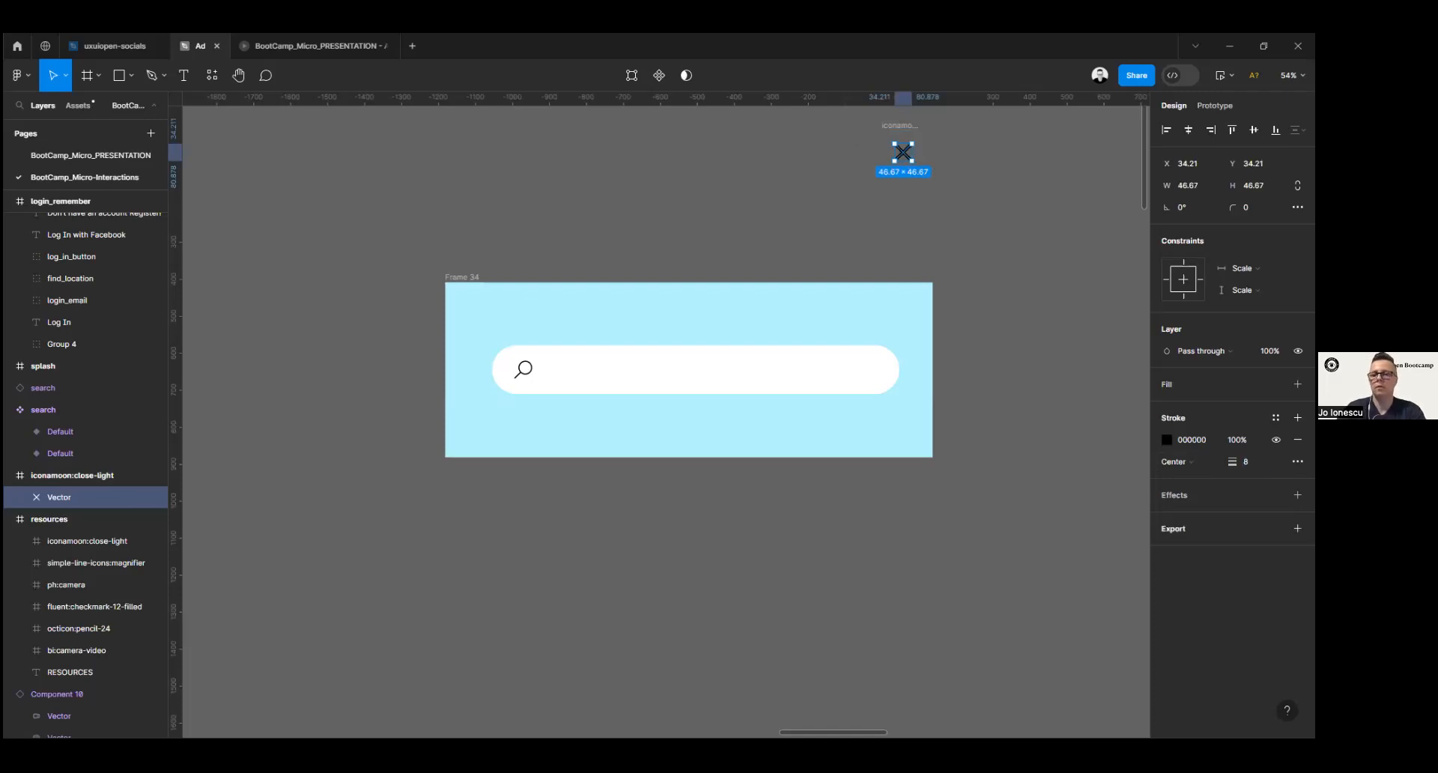
click(1247, 462)
text(6)
key(Return)
Step: Shrink the close icon to about 58 × 58 beside the light blue frame and set its vector's stroke weight to 3
drag(891, 137, 991, 307)
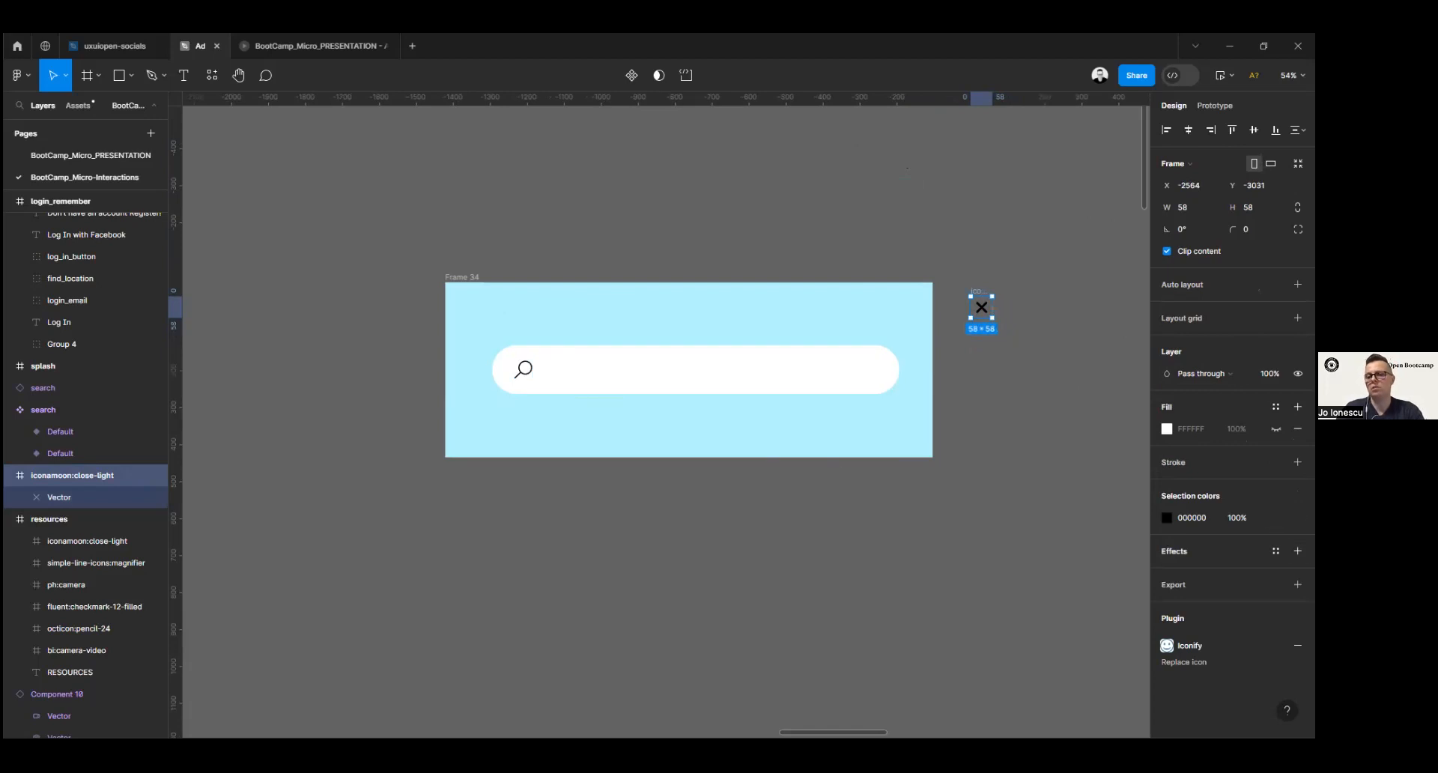
double_click(981, 307)
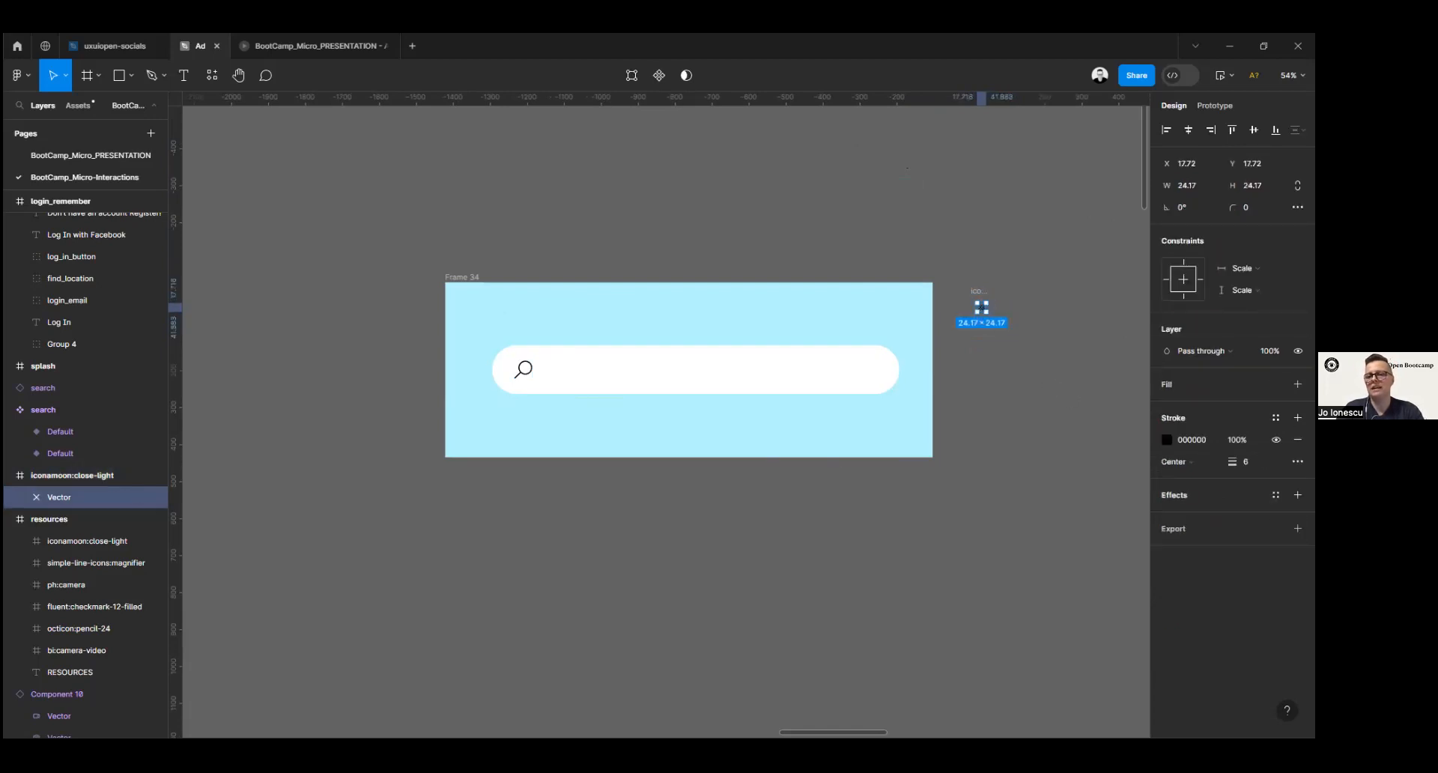
click(1243, 462)
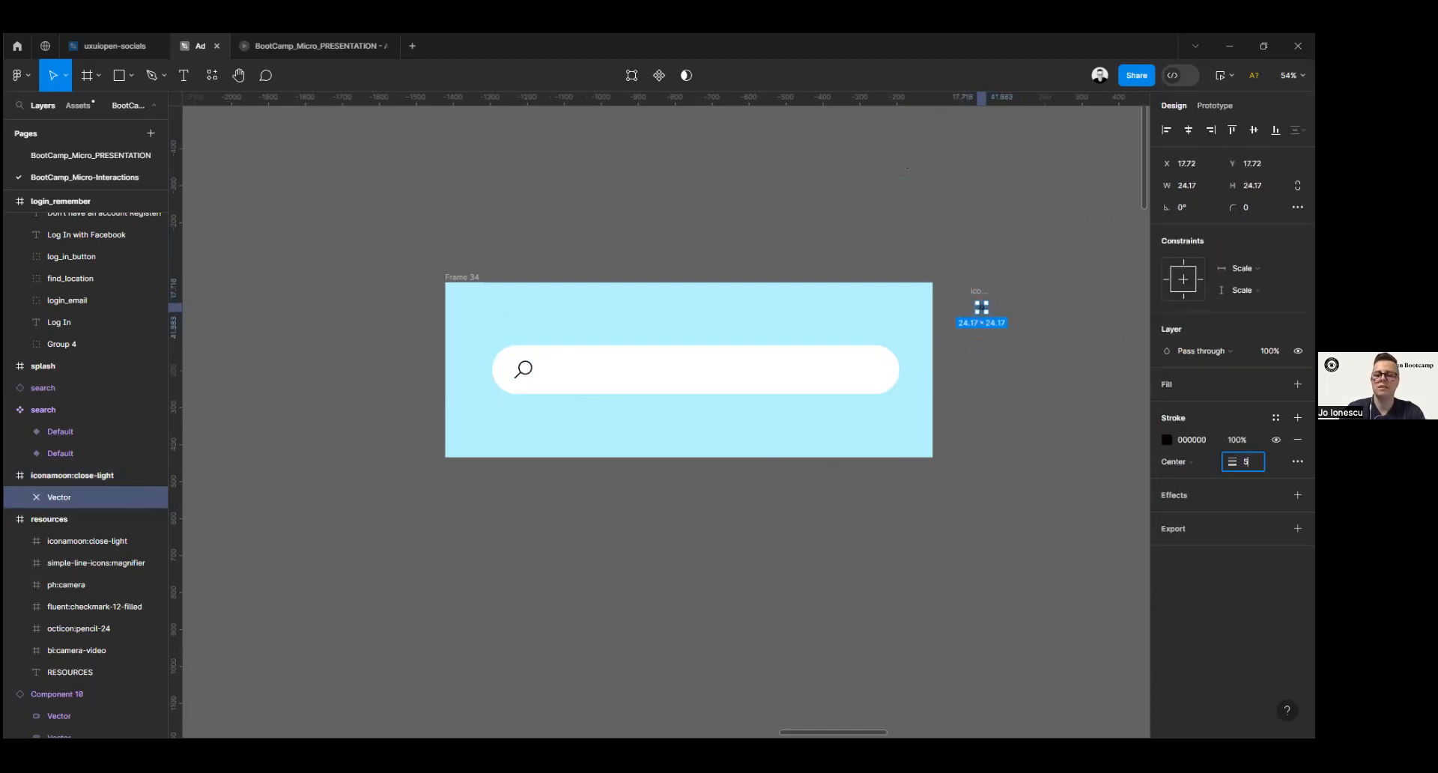
text(3)
key(Return)
click(1067, 456)
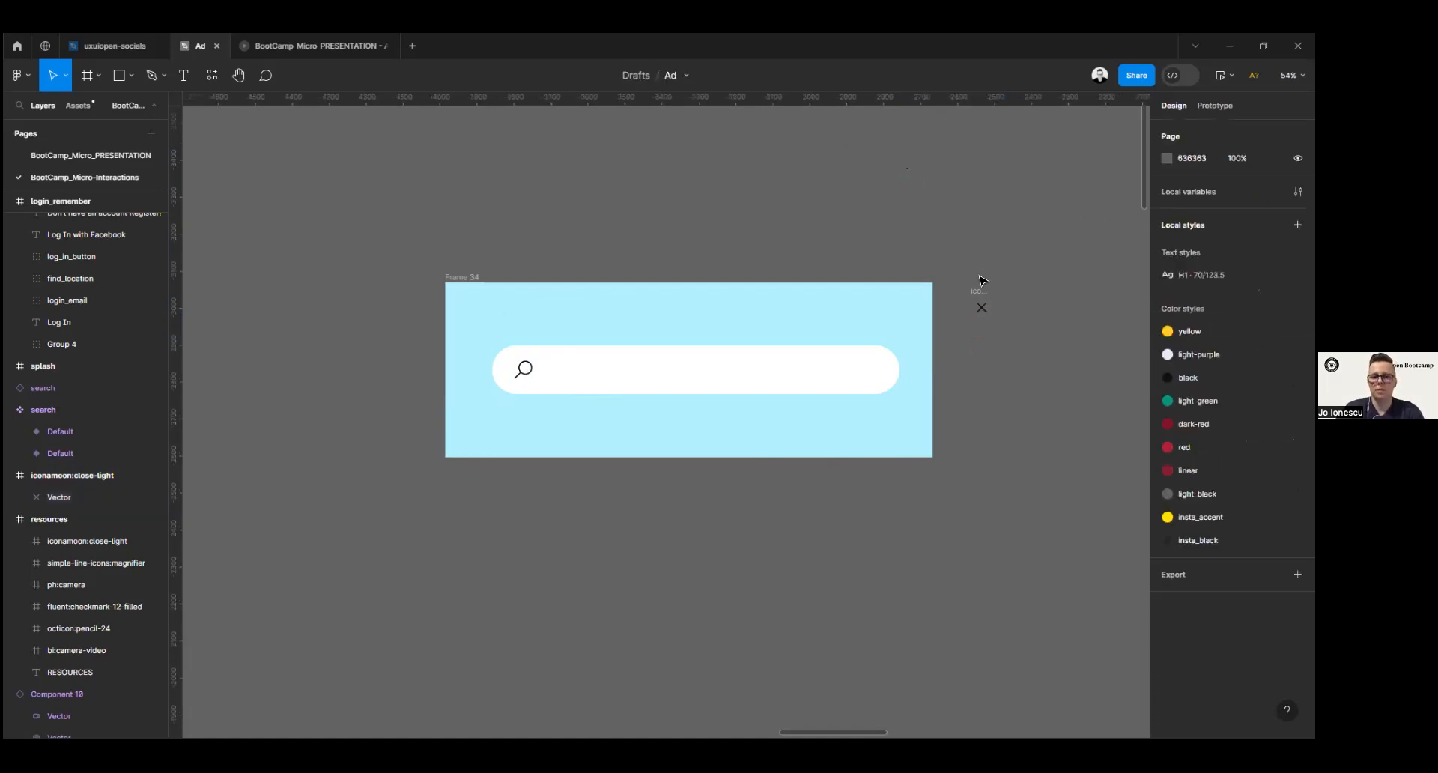
Step: Place the close icon inside the right end of the white search bar, vertically centred
click(979, 300)
drag(894, 328, 875, 373)
click(890, 551)
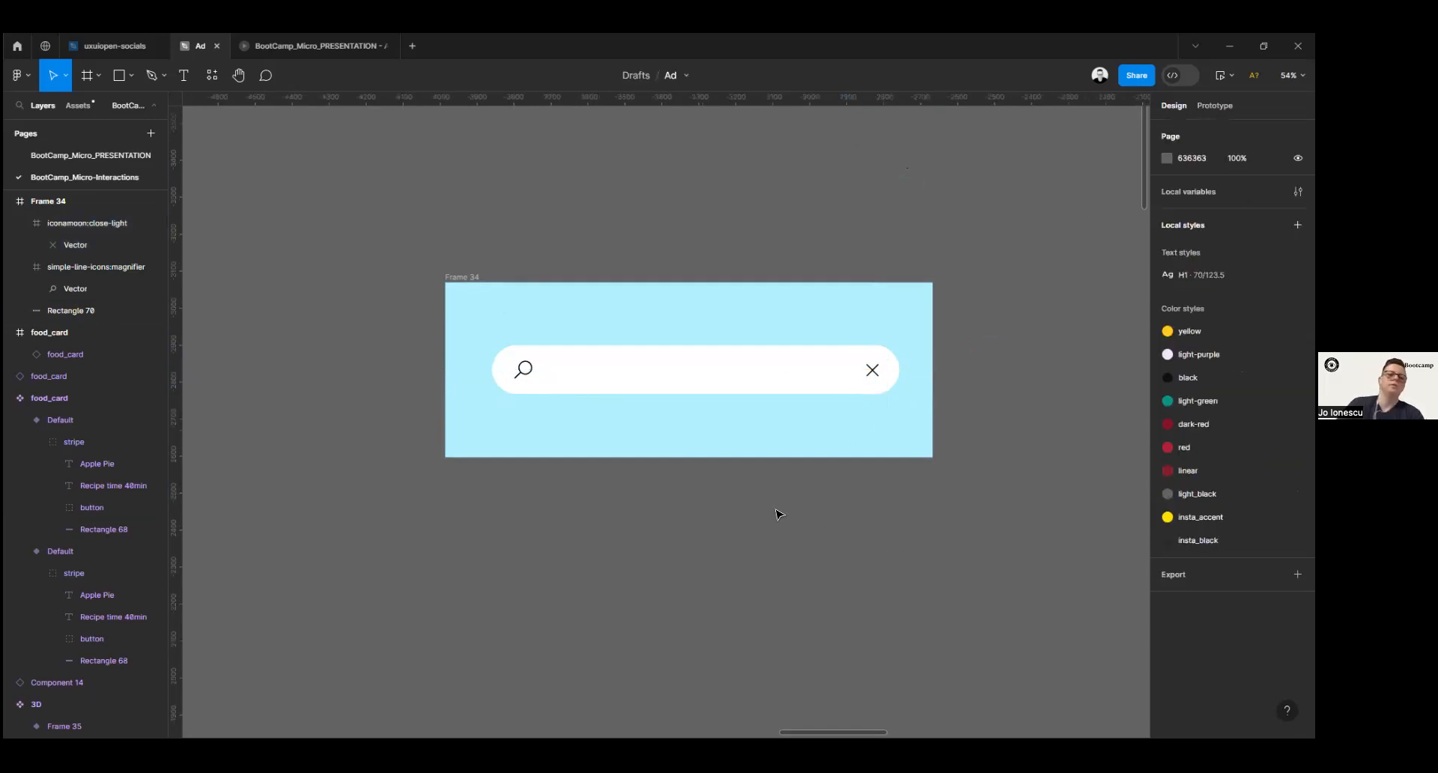
Step: Add the placeholder text "Search ..." on the white search bar
click(183, 75)
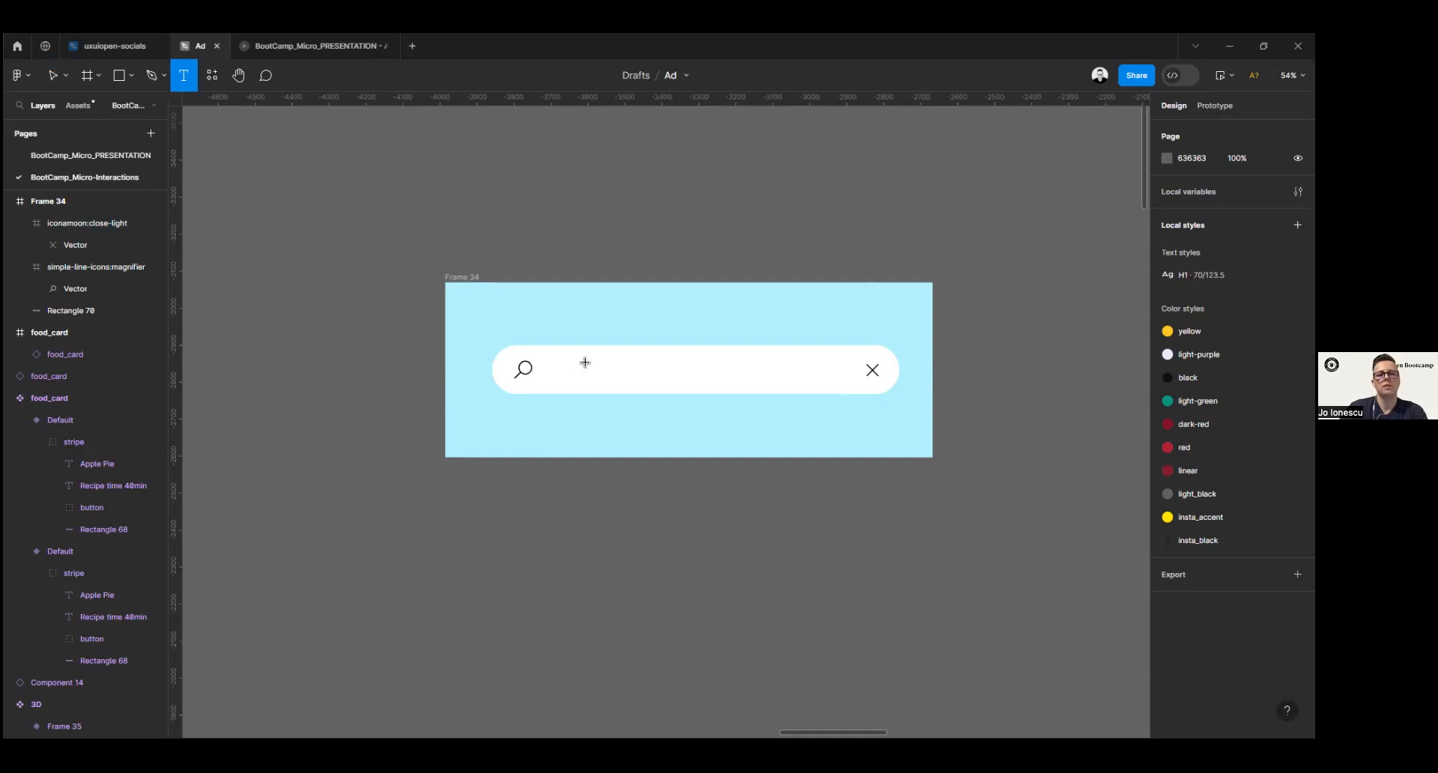
click(599, 376)
text(Se)
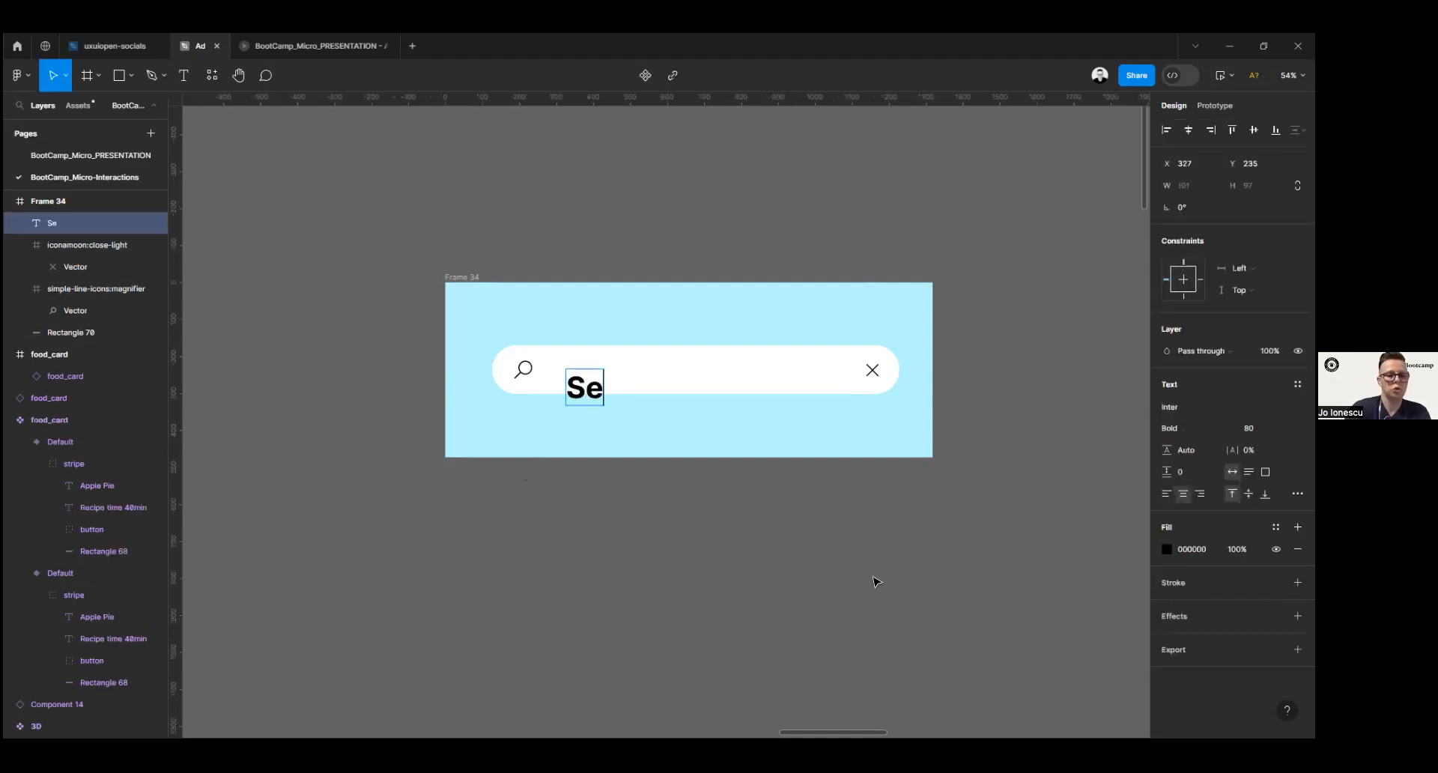
text(arch ...)
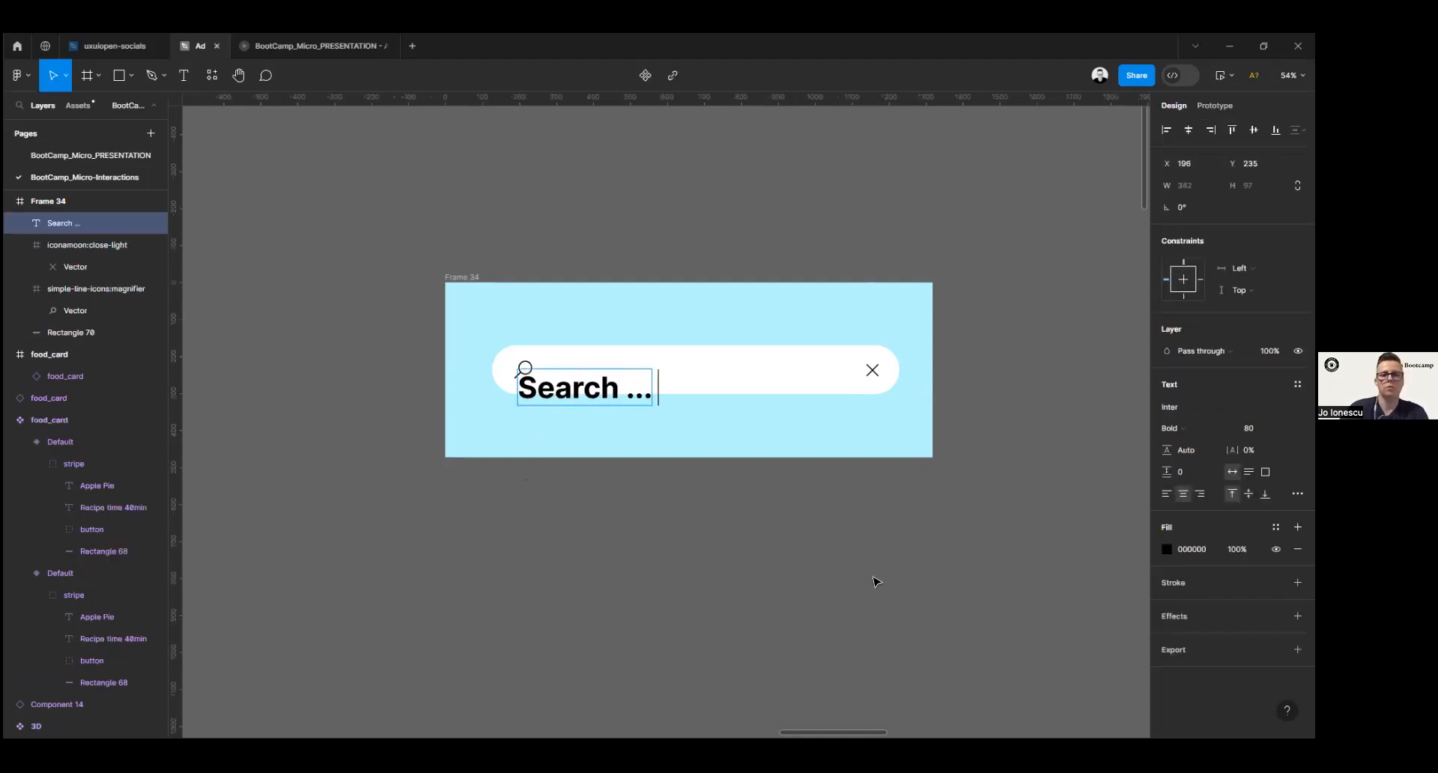
Step: Set the "Search ..." text to Regular weight and font size 30
triple_click(605, 391)
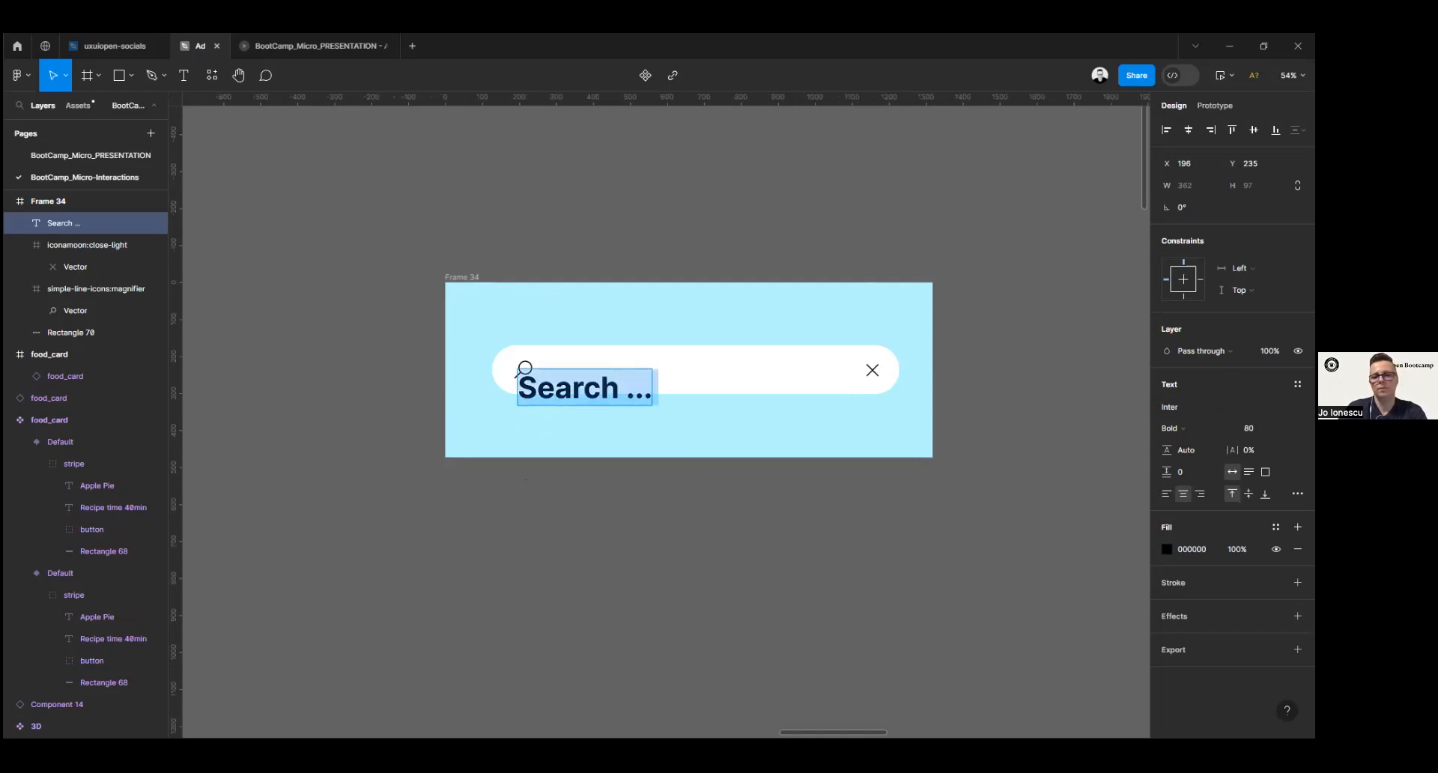
click(1170, 428)
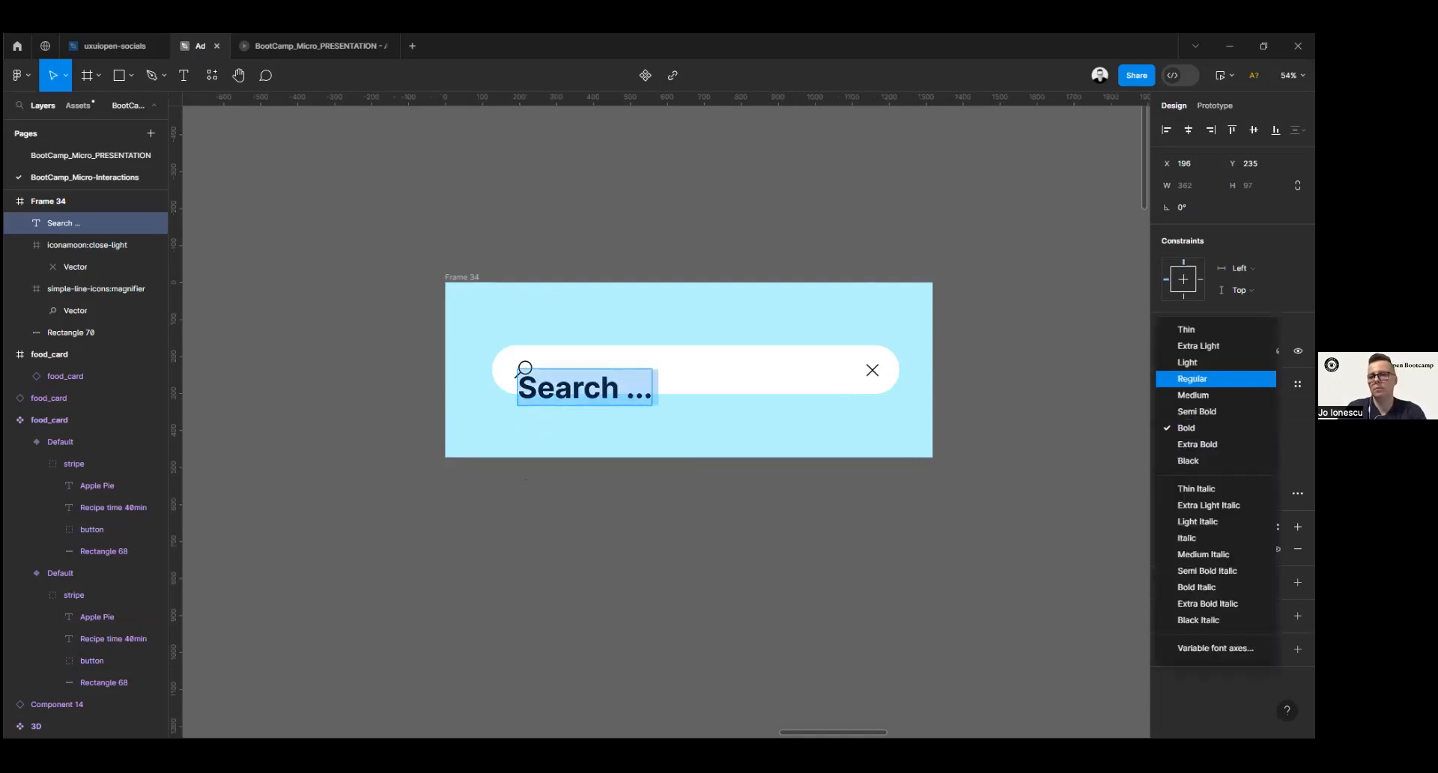
key(Return)
click(1258, 429)
text(30)
key(Return)
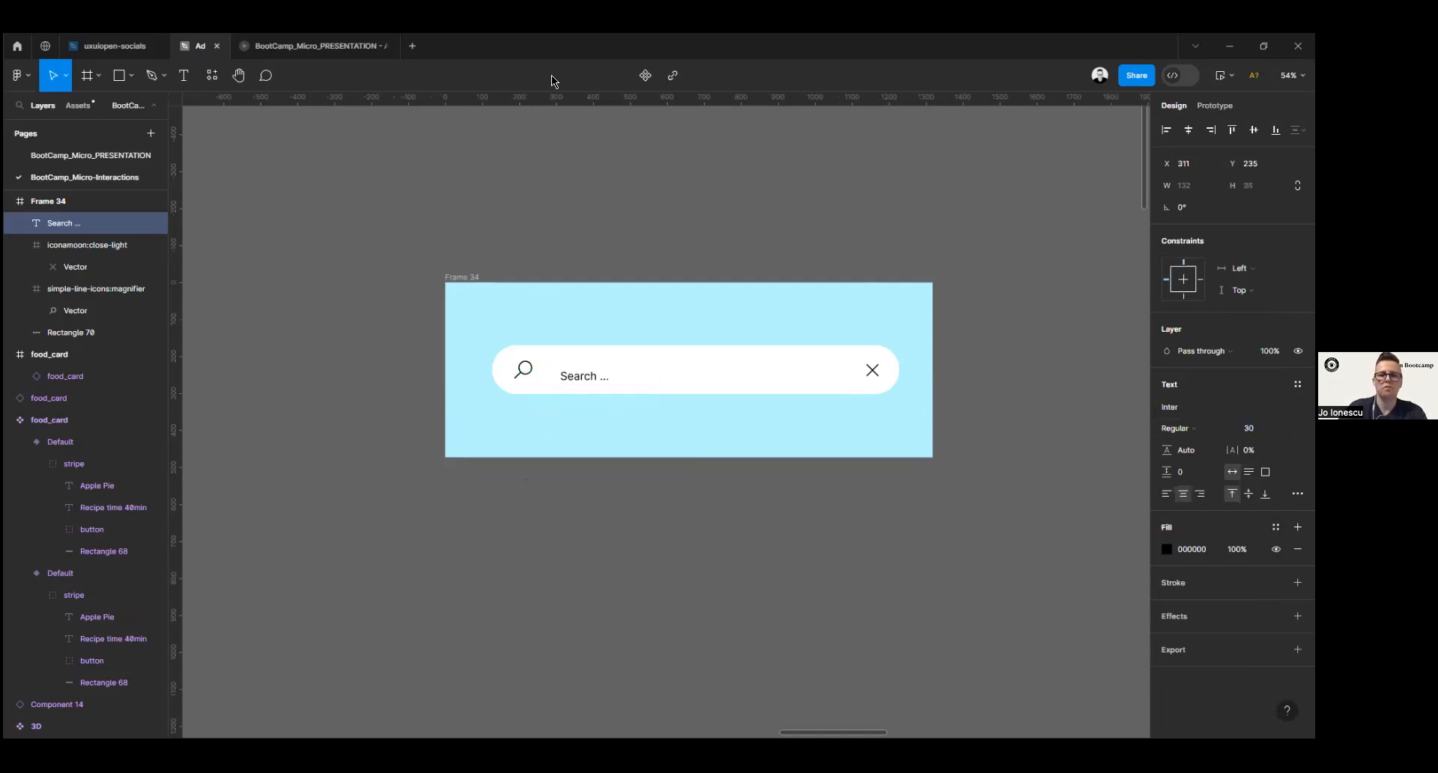
Step: Move the "Search ..." text to about X 304, Y 218, beside the magnifier and vertically centred in the bar
double_click(591, 374)
key(Escape)
drag(587, 379, 585, 372)
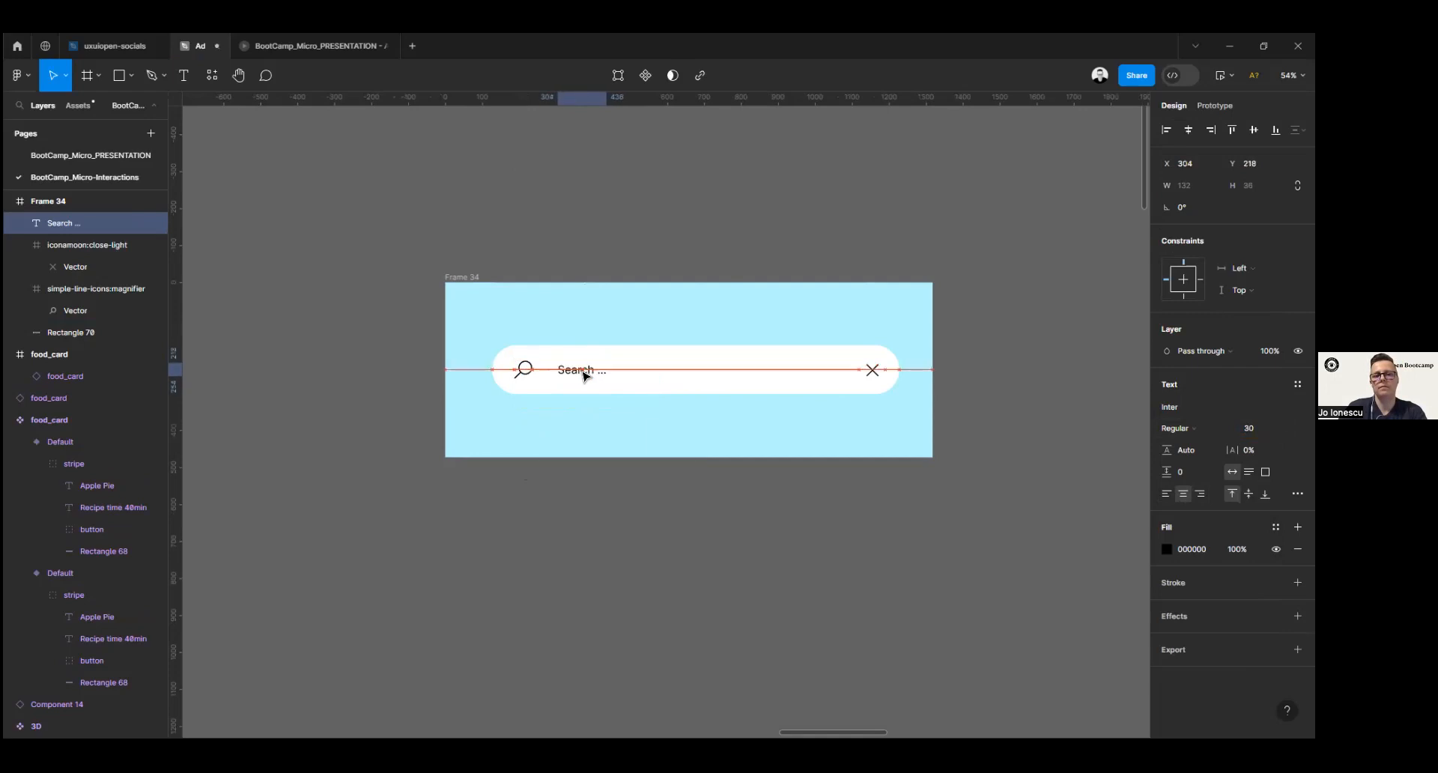
Step: Set the "Search ..." text's font size to 36 and move it to about X 309, Y 217 beside the magnifier
click(1255, 429)
text(36)
key(Return)
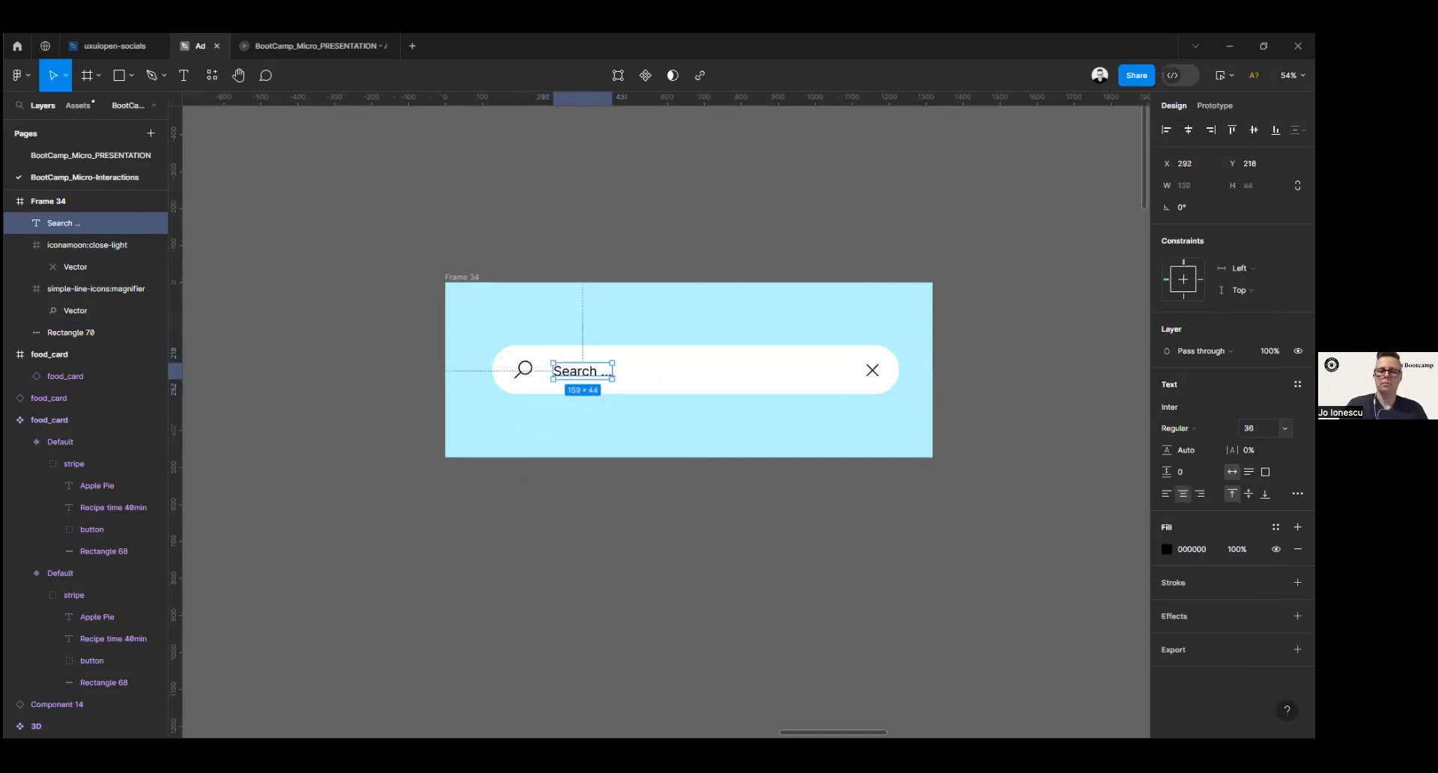
drag(579, 370, 586, 375)
click(620, 508)
Step: Duplicate the search bar frame above the original and shrink the copy's white bar about its centre to a 132 × 132 circle
drag(467, 279, 467, 232)
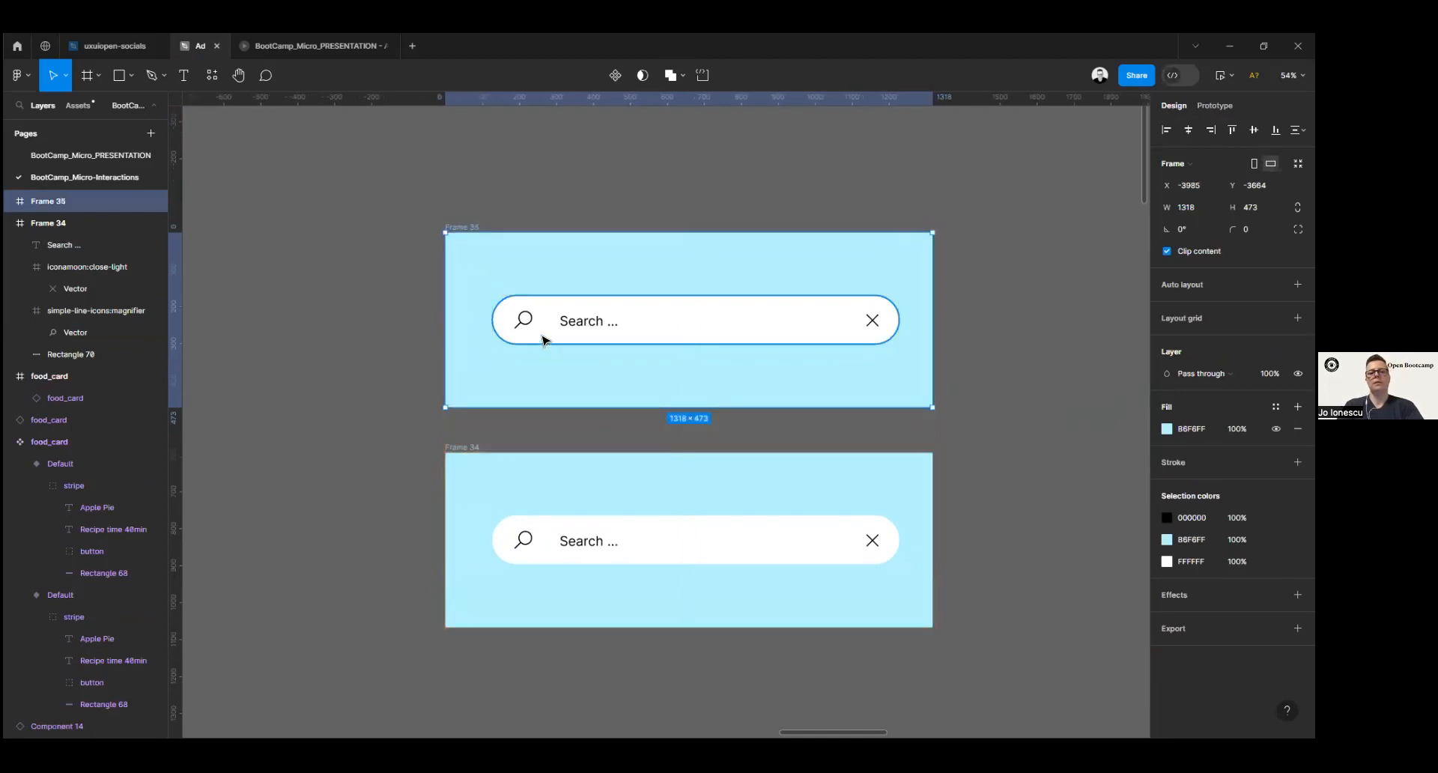
click(719, 321)
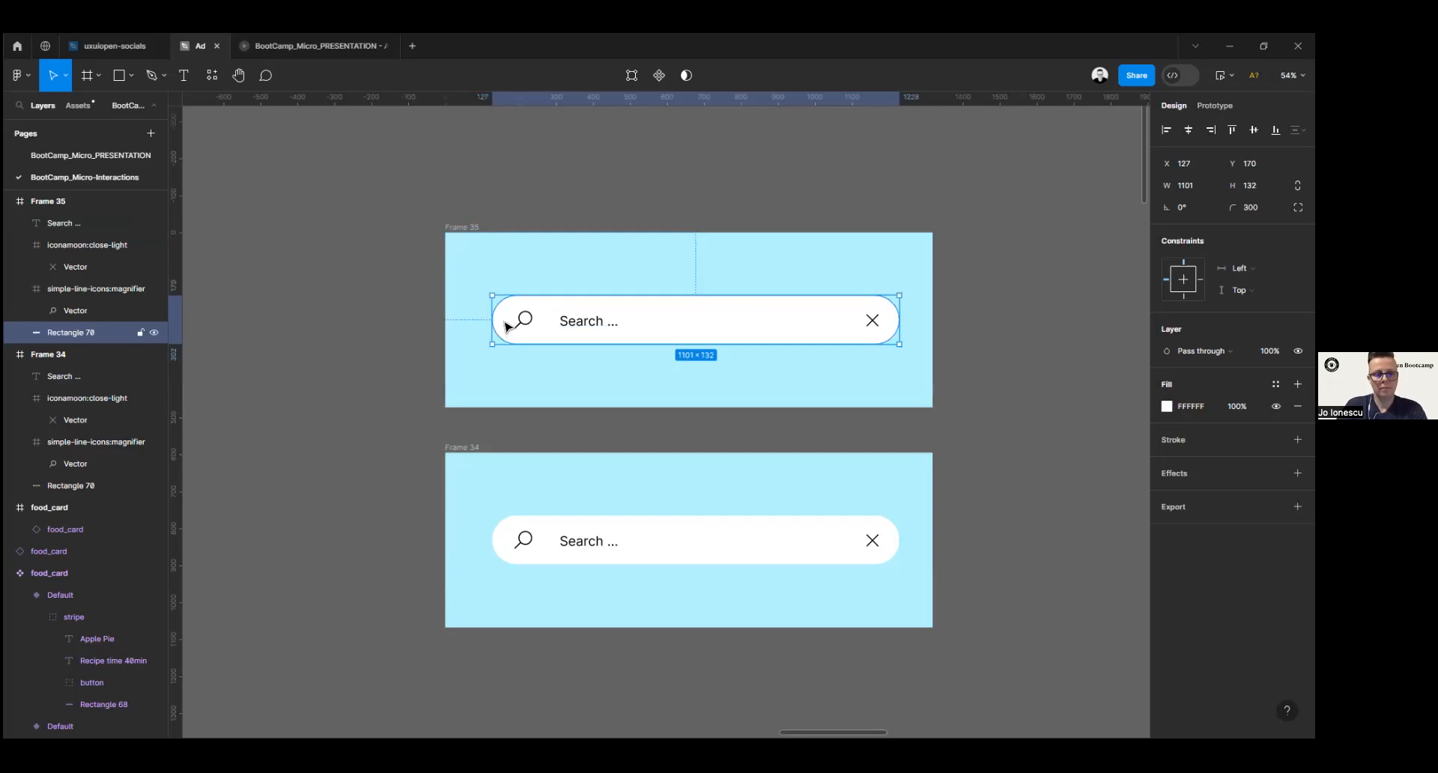
drag(492, 320, 512, 322)
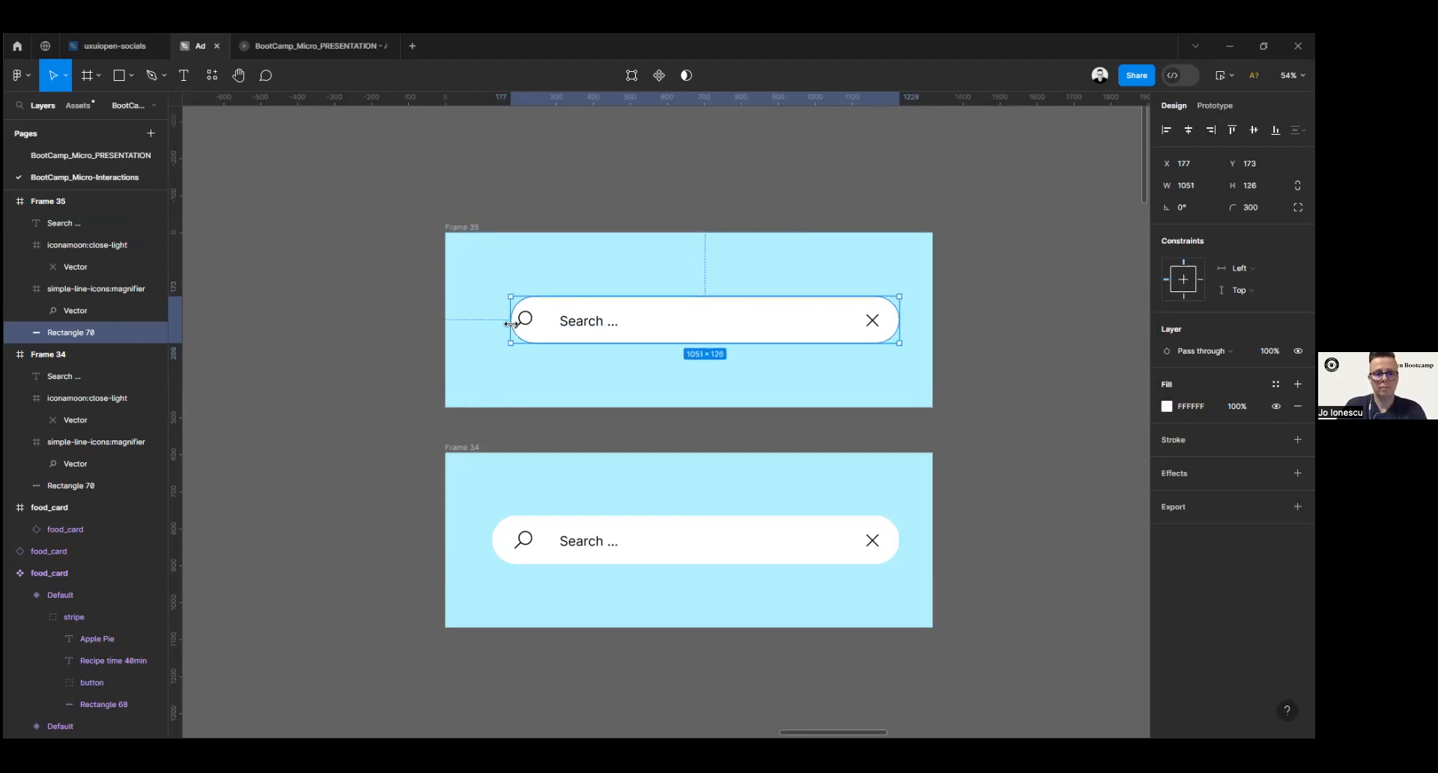
key(ctrl+z)
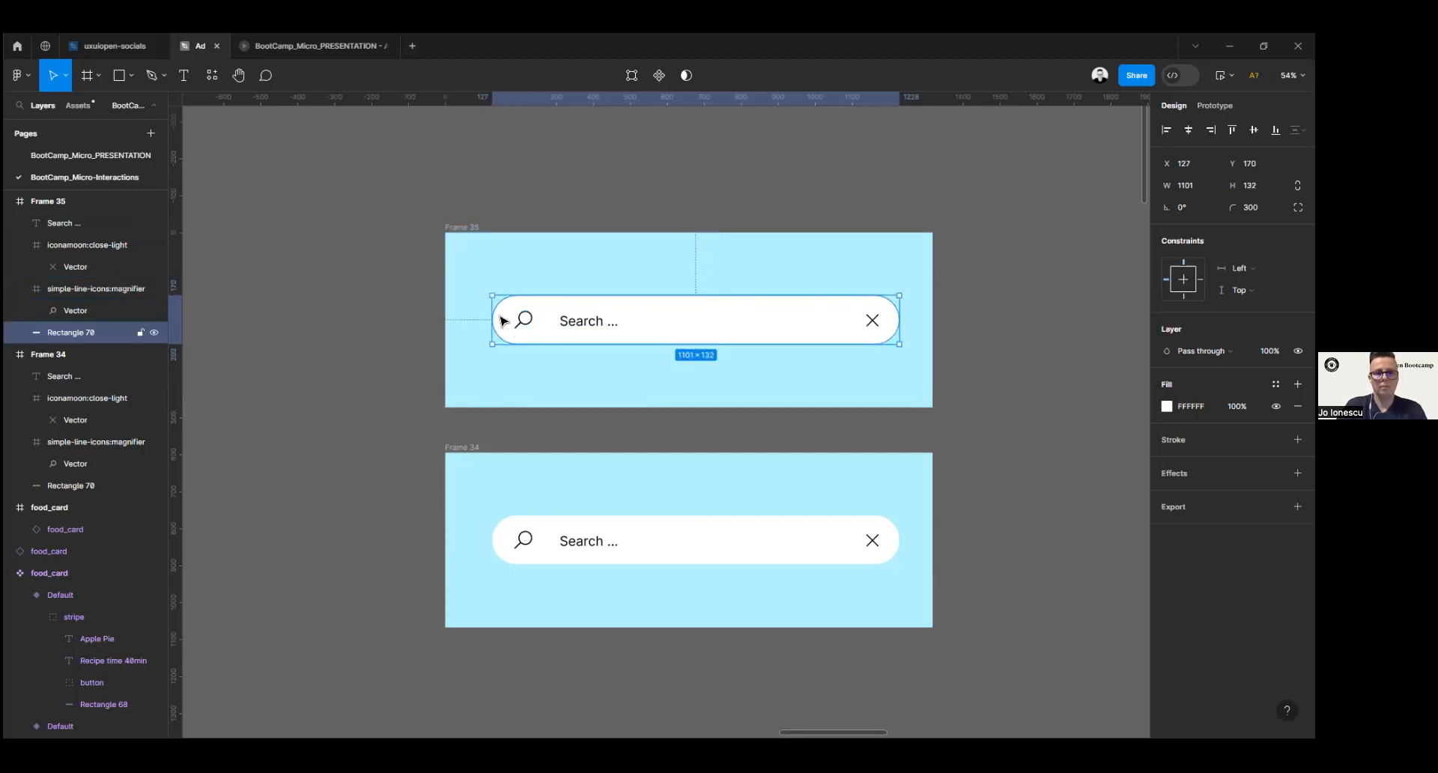
drag(492, 322, 669, 328)
key(ctrl+z)
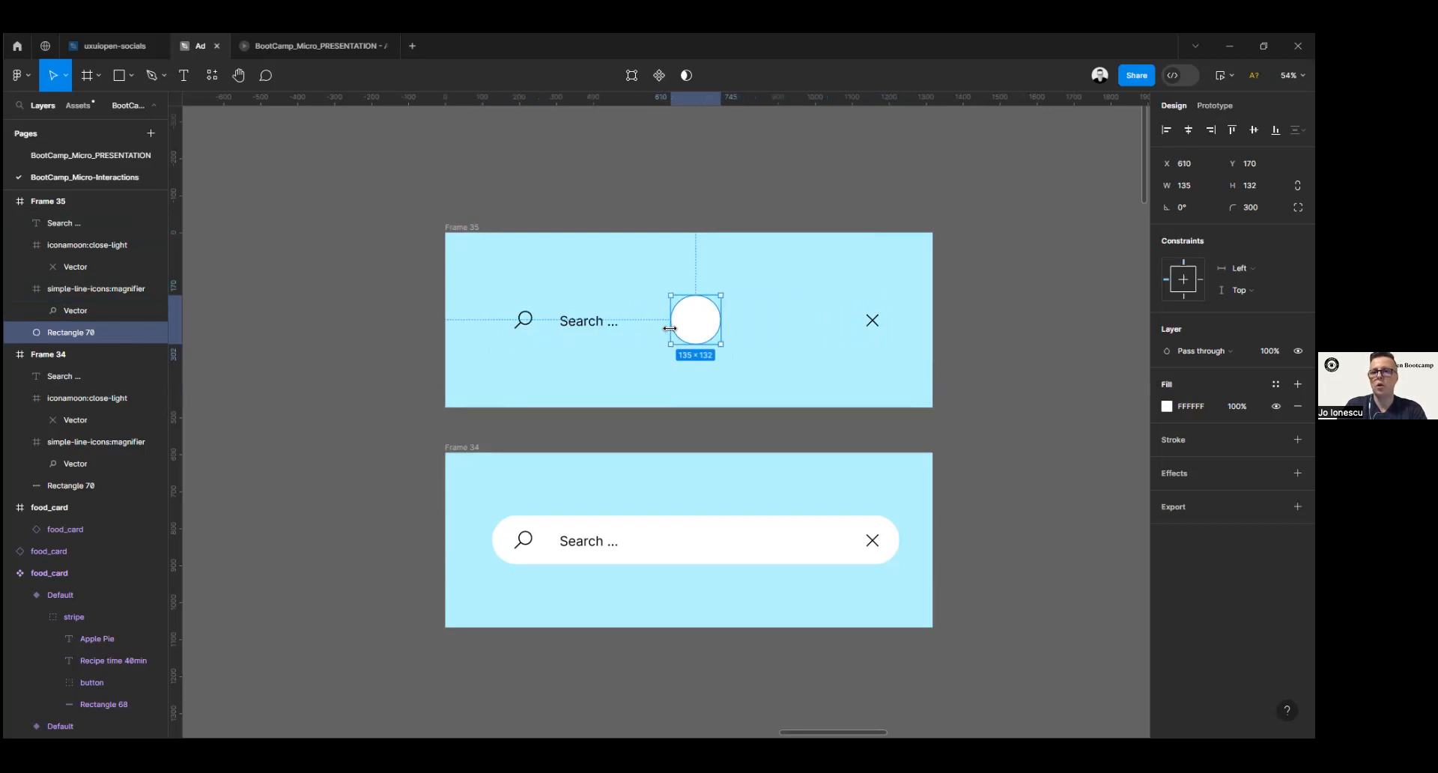
drag(671, 328, 670, 328)
click(1185, 185)
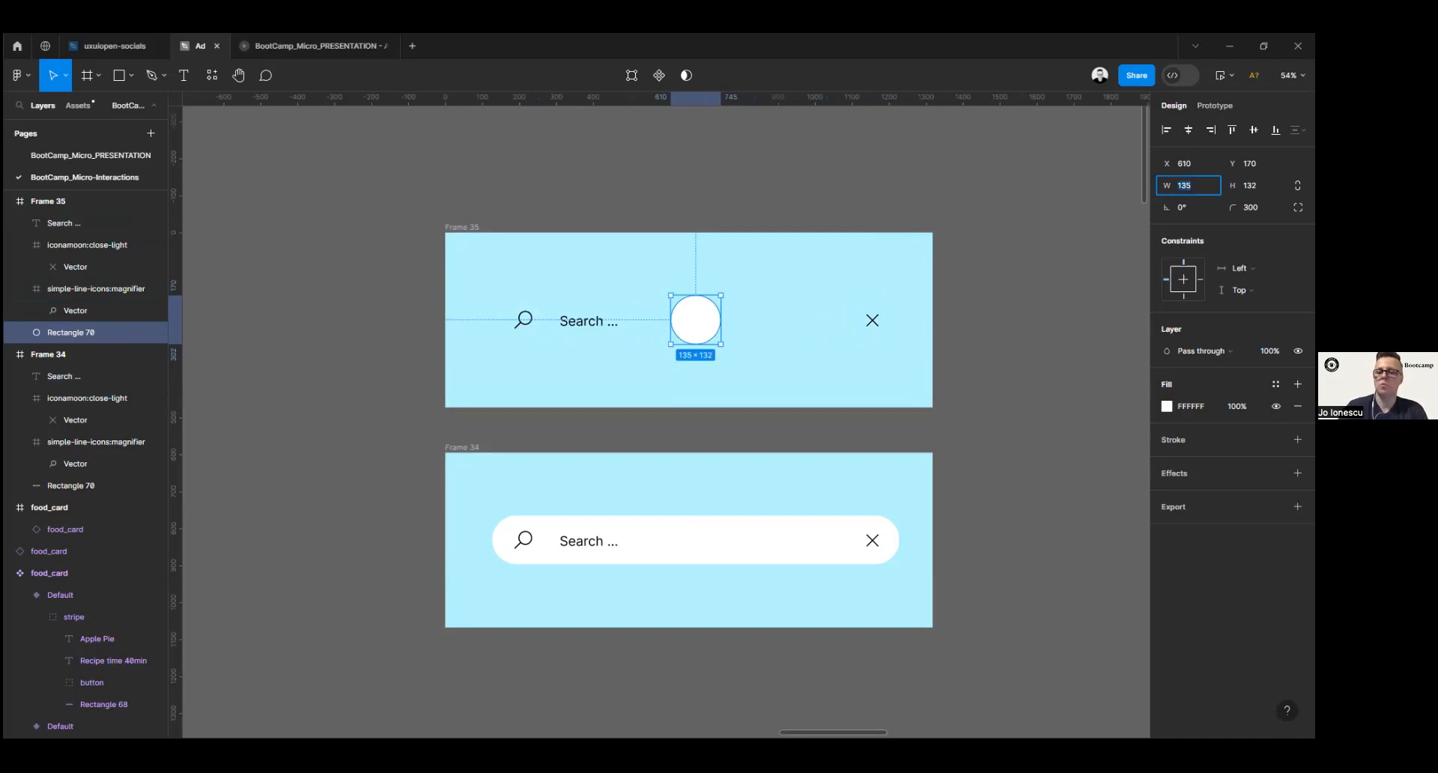
key(Return)
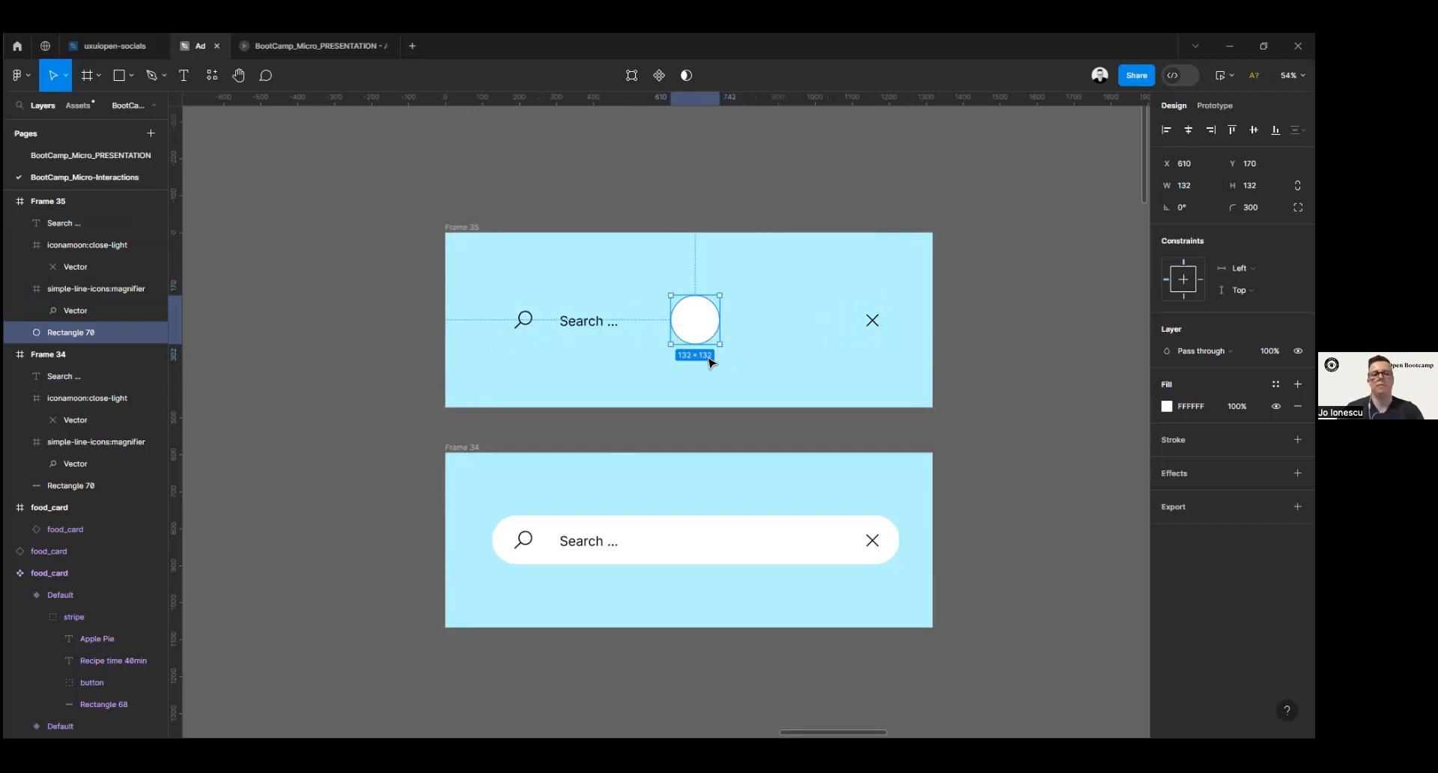
Step: Move the upper frame's magnifier icon onto the centre of the white circle
shift+click(525, 324)
drag(525, 325, 694, 327)
key(ctrl+z)
key(ctrl+z)
click(526, 324)
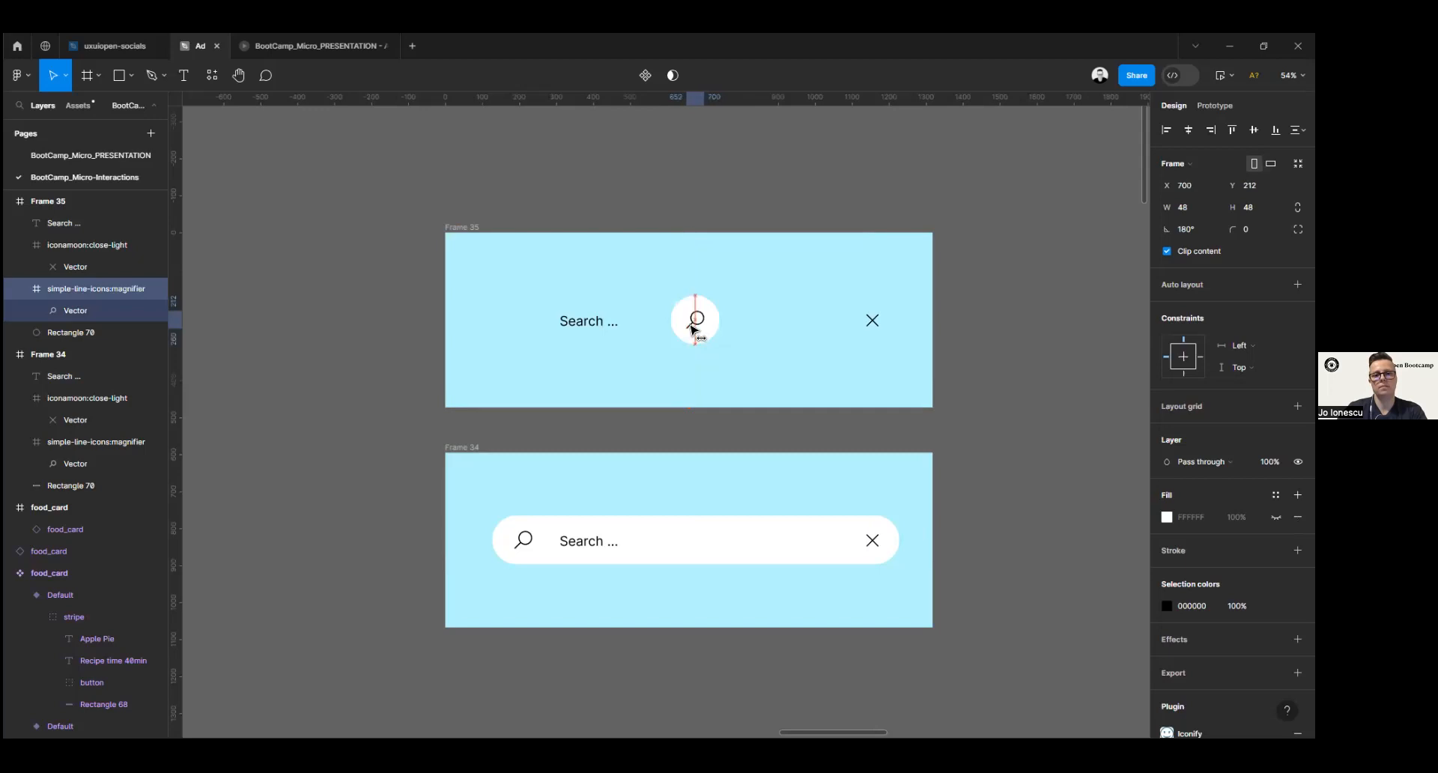
Step: Move the upper frame's "Search ..." text onto the white circle and scale it down to about 55 × 15
click(577, 324)
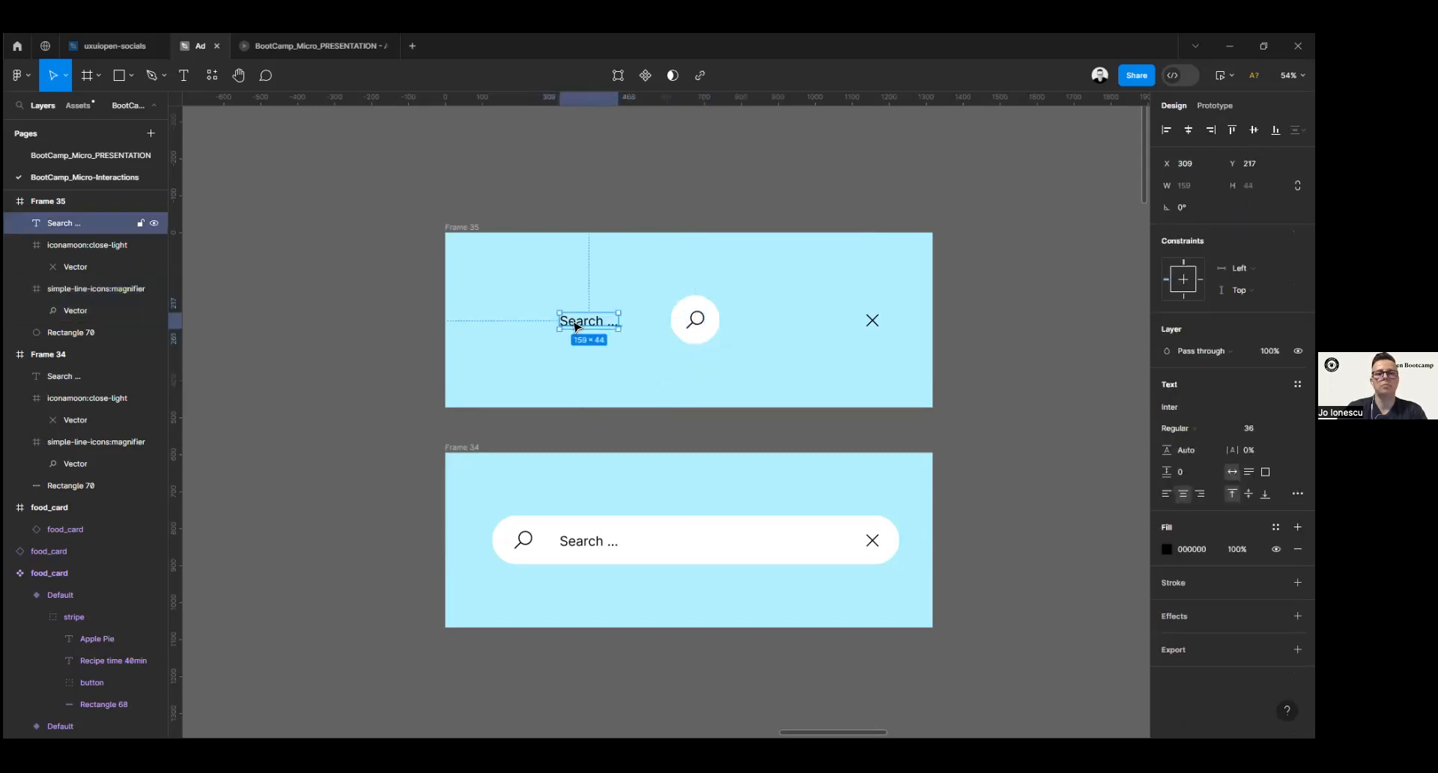
drag(577, 324, 686, 327)
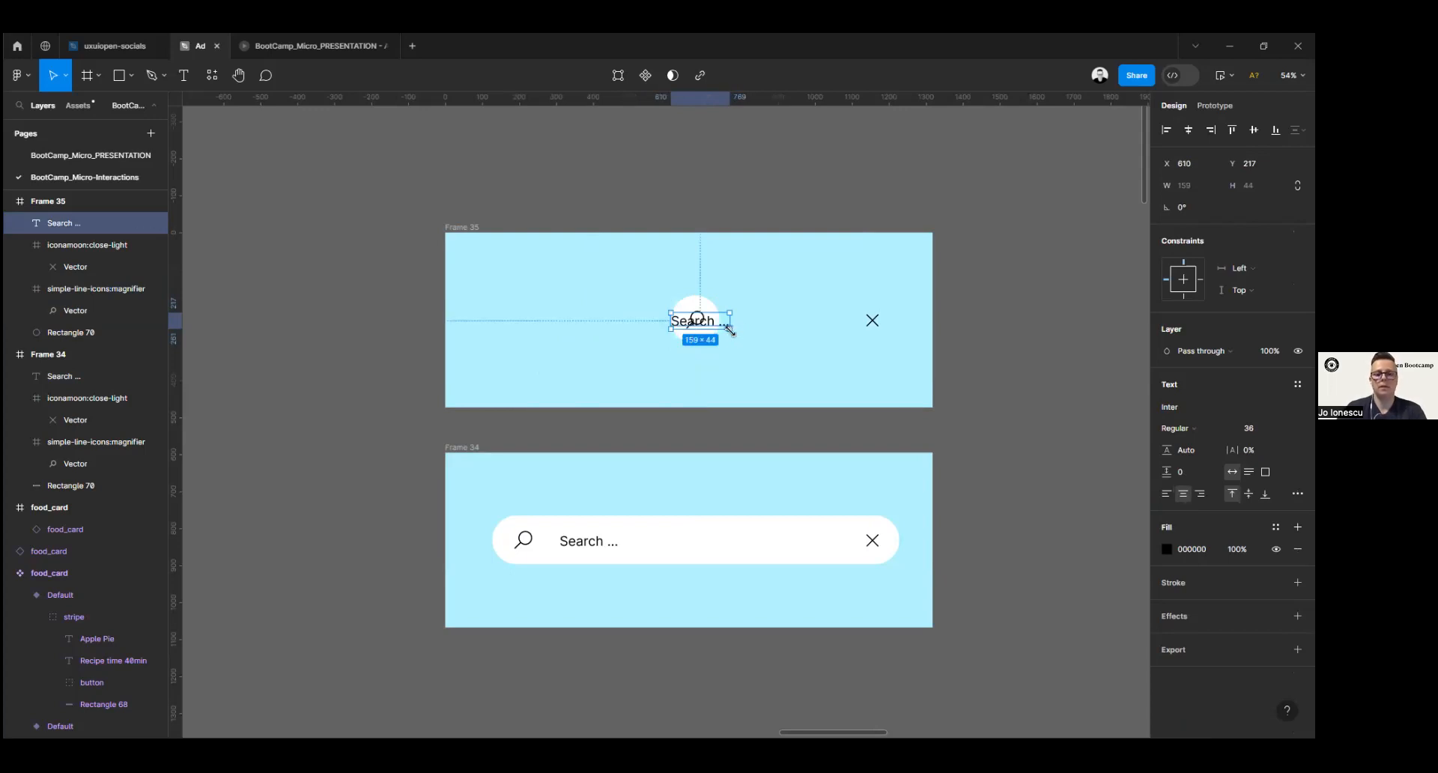
key(k)
drag(733, 329, 696, 321)
key(v)
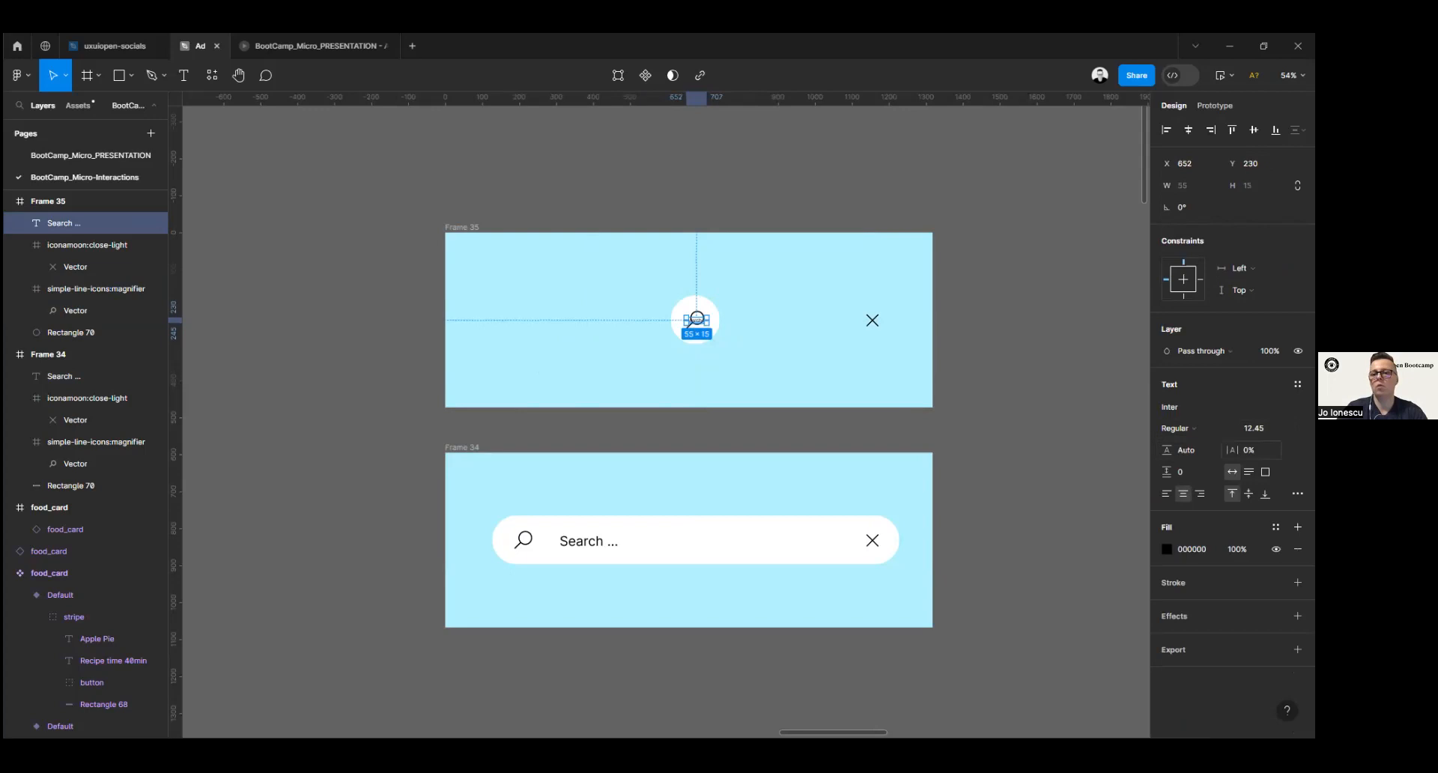
Step: Set the scaled-down "Search ..." text's layer opacity to 0%
click(1269, 351)
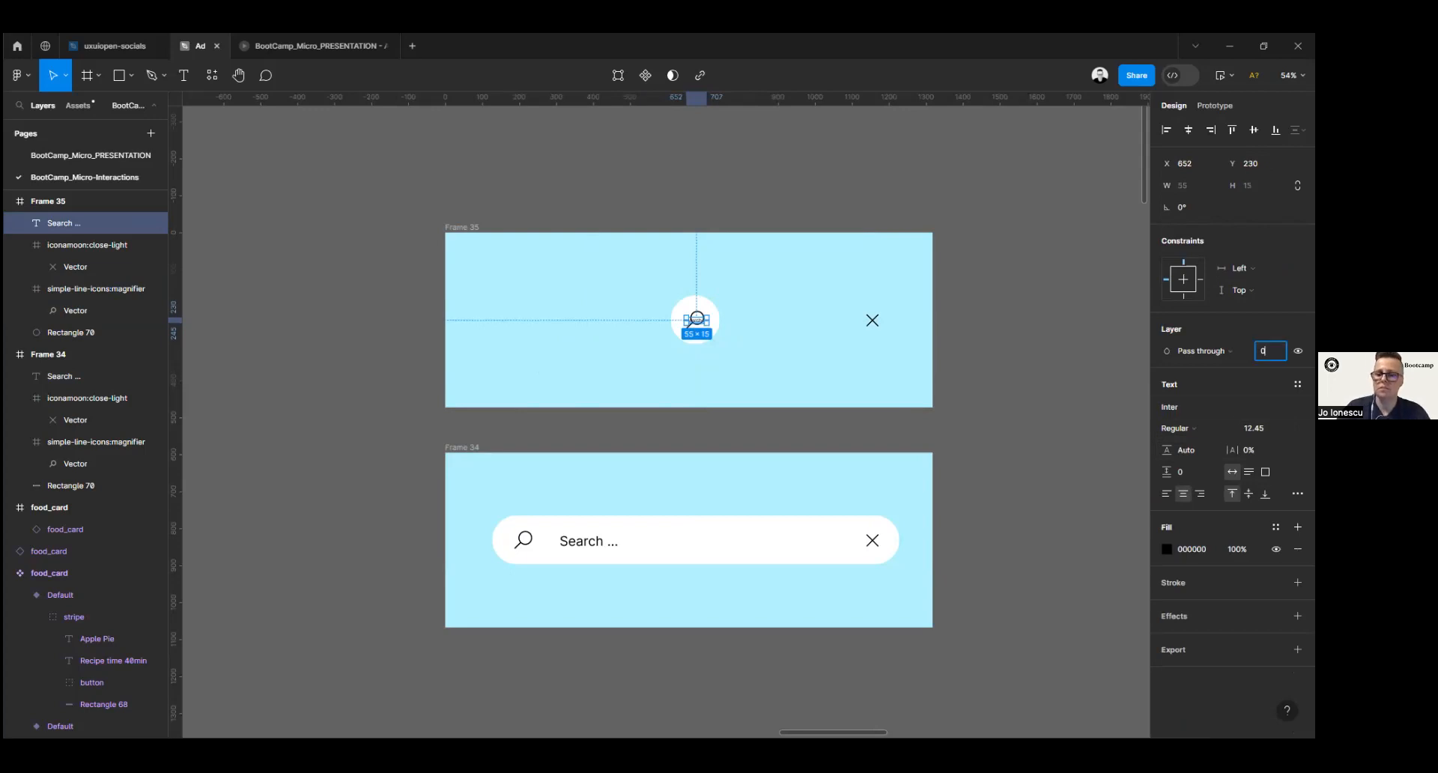
text(0)
key(Return)
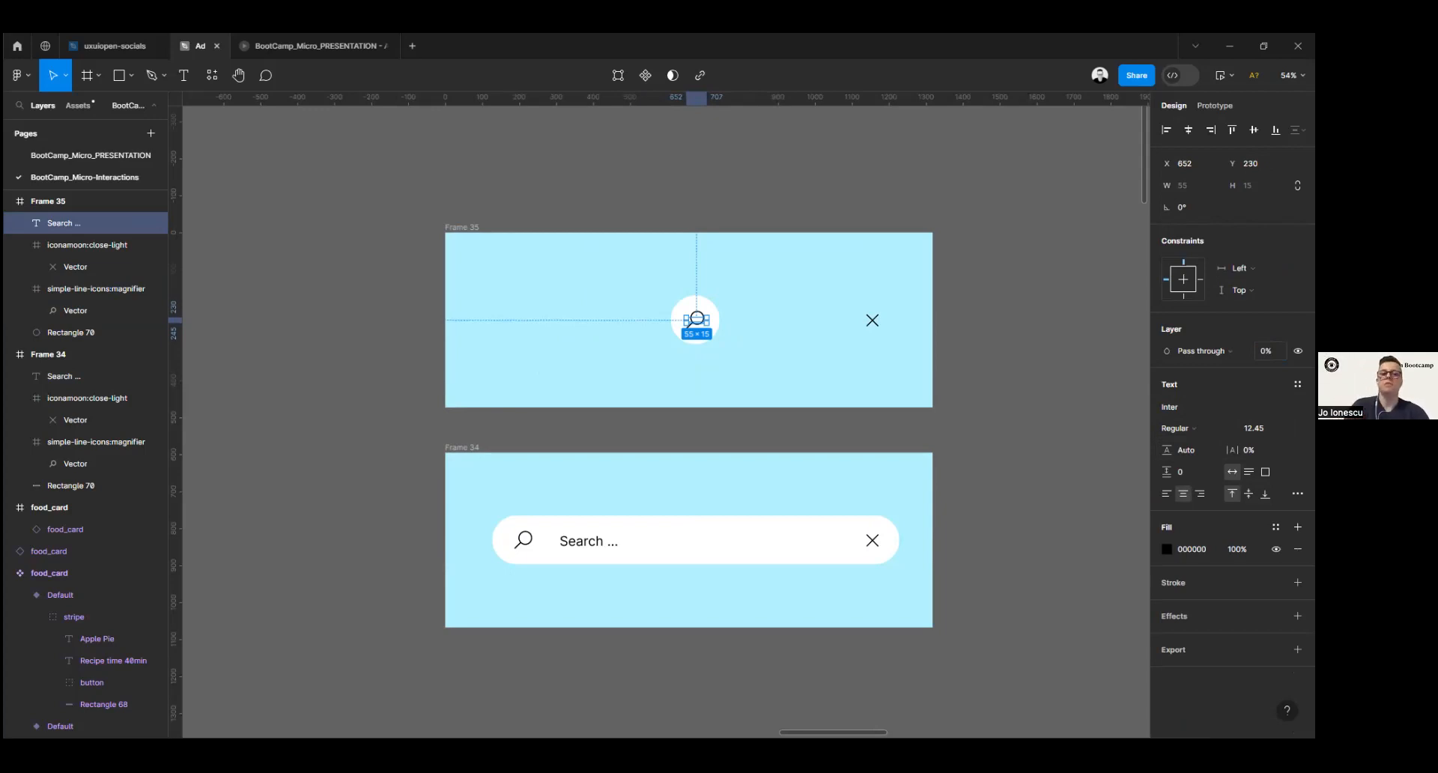
Step: Move the upper frame's close icon onto the white circle and scale it down to about 32 × 32 over the magnifier
click(873, 322)
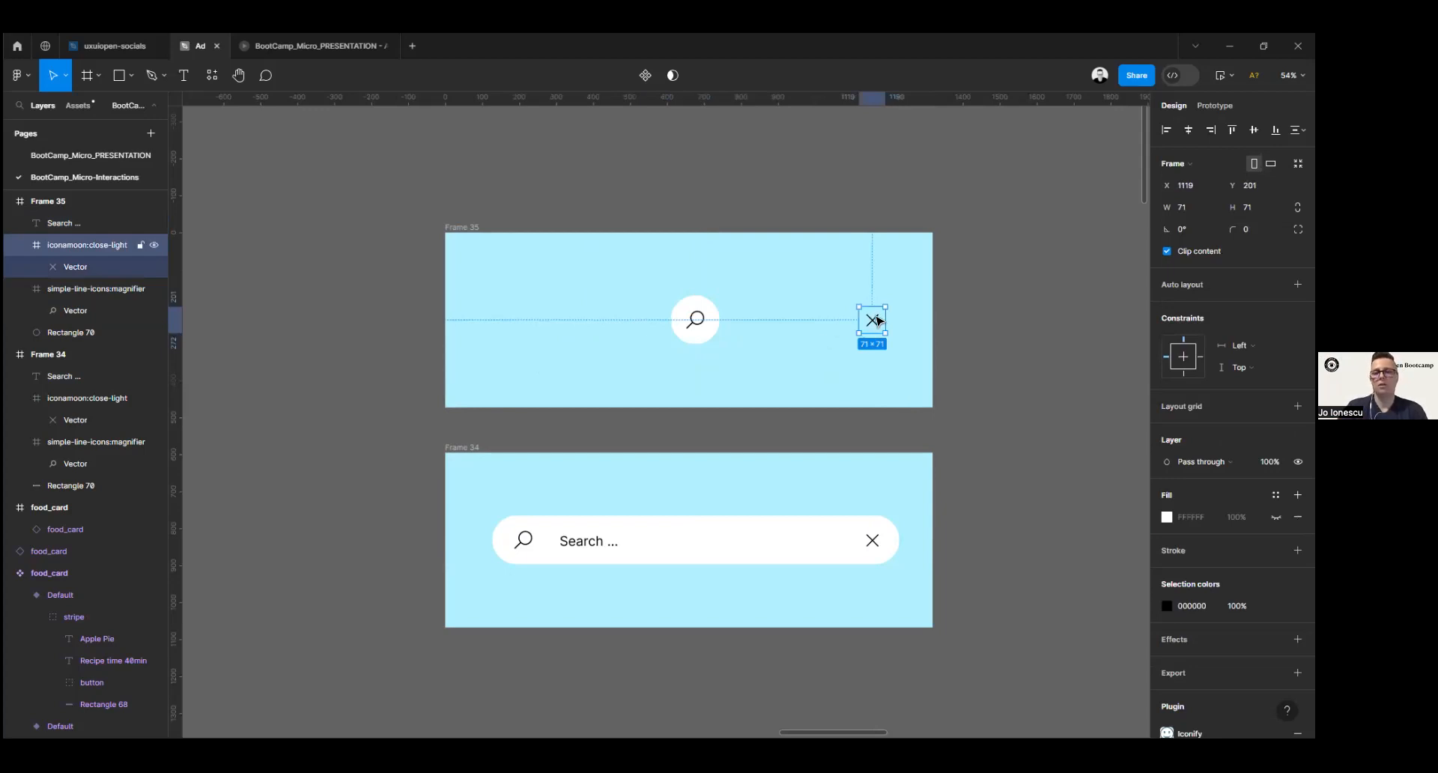
drag(875, 324, 696, 329)
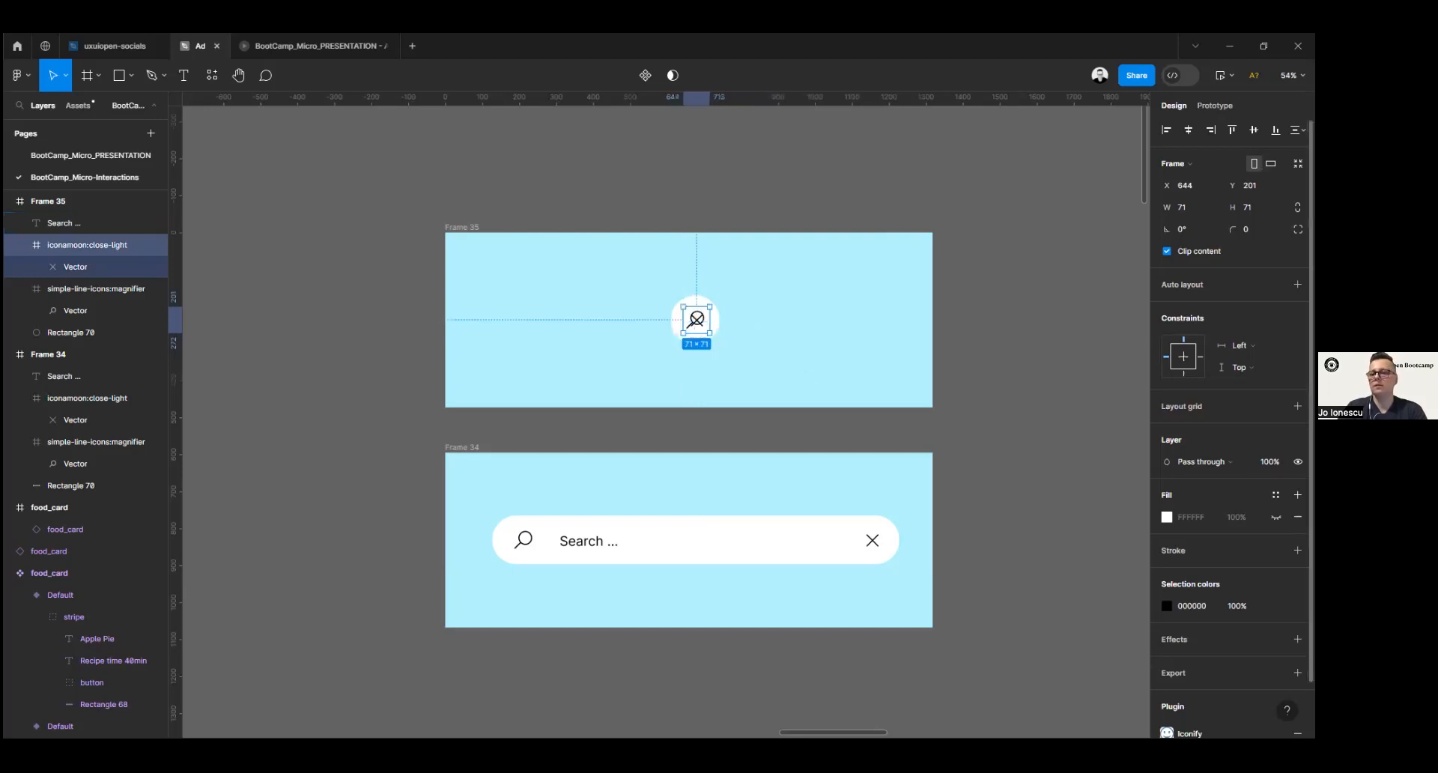
key(k)
drag(711, 330, 695, 320)
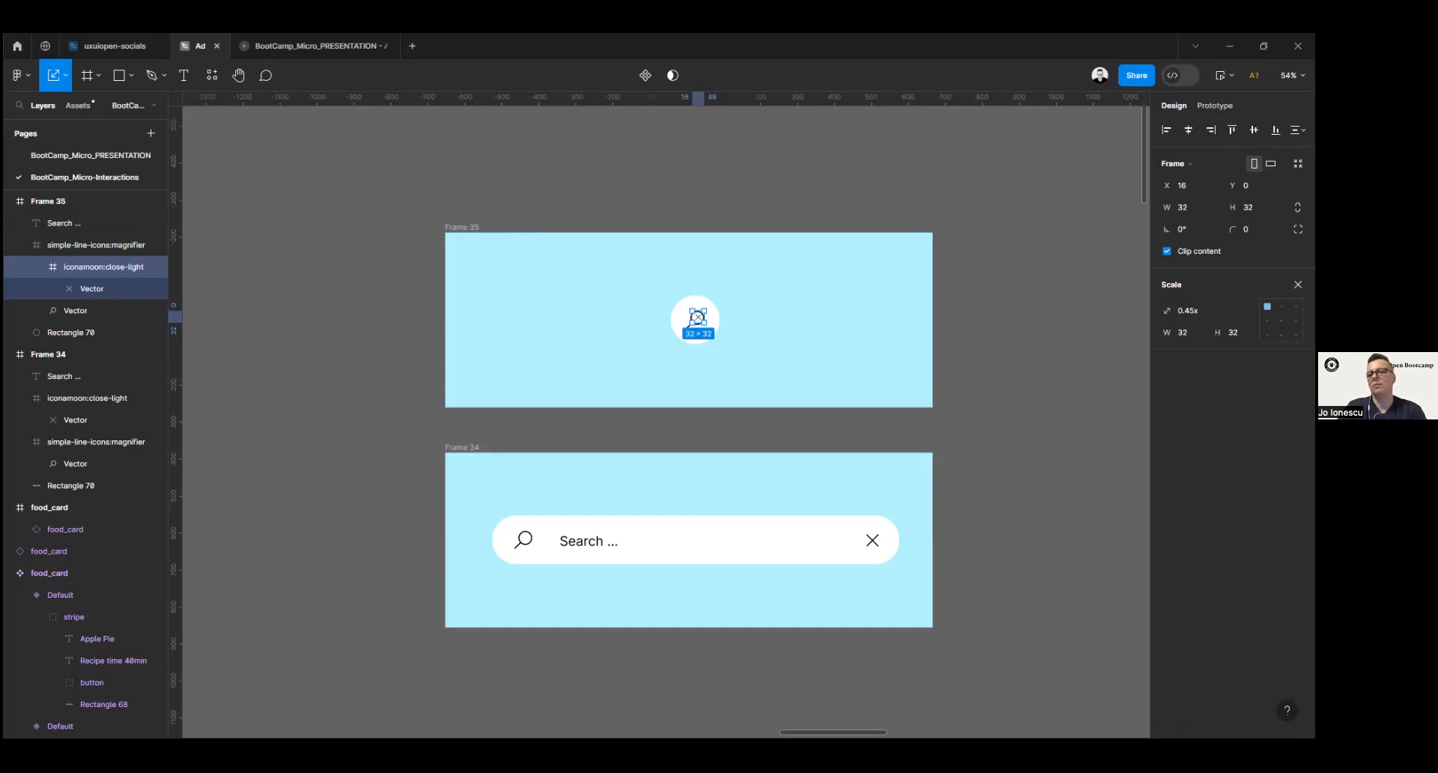
Step: Set the scaled-down close icon's layer opacity to 0%
click(1298, 285)
click(1270, 462)
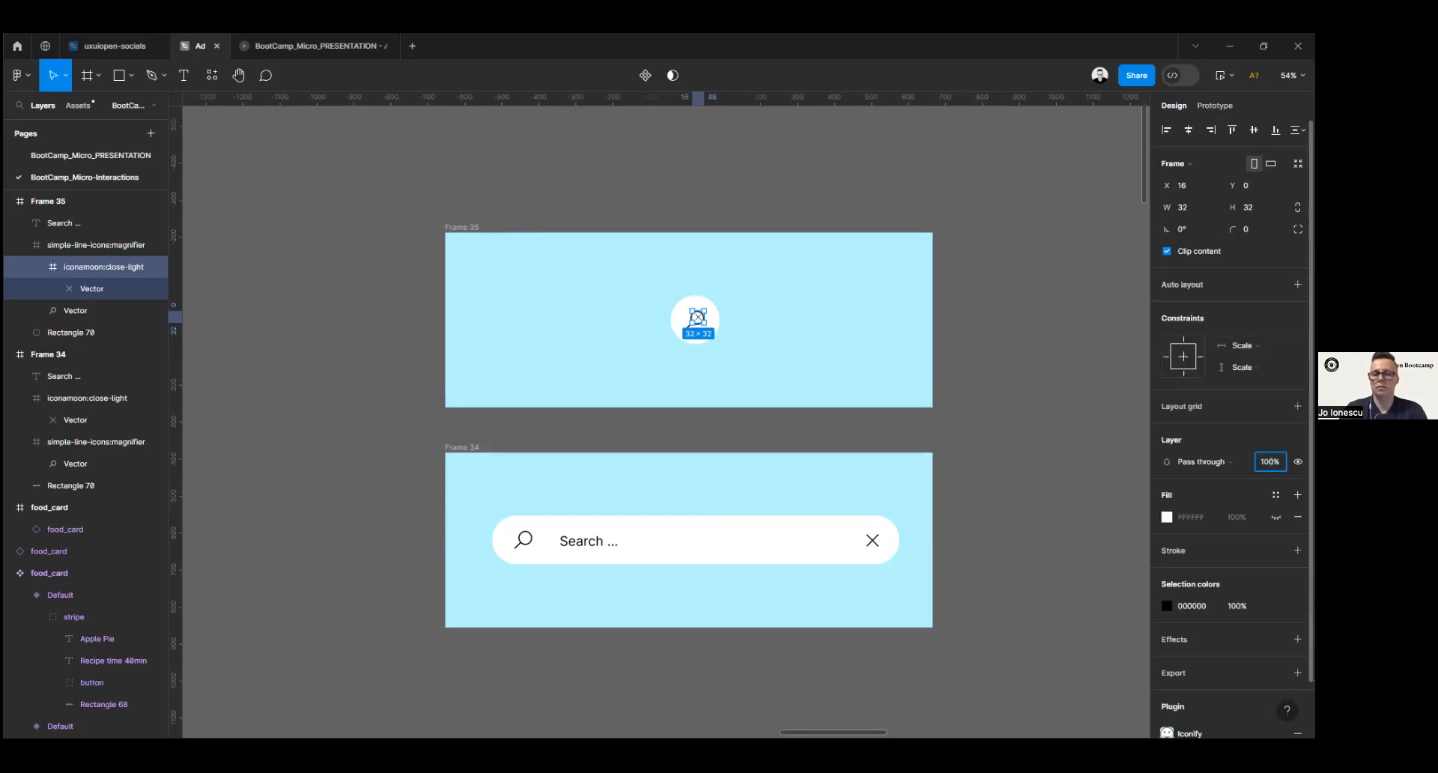
key(Return)
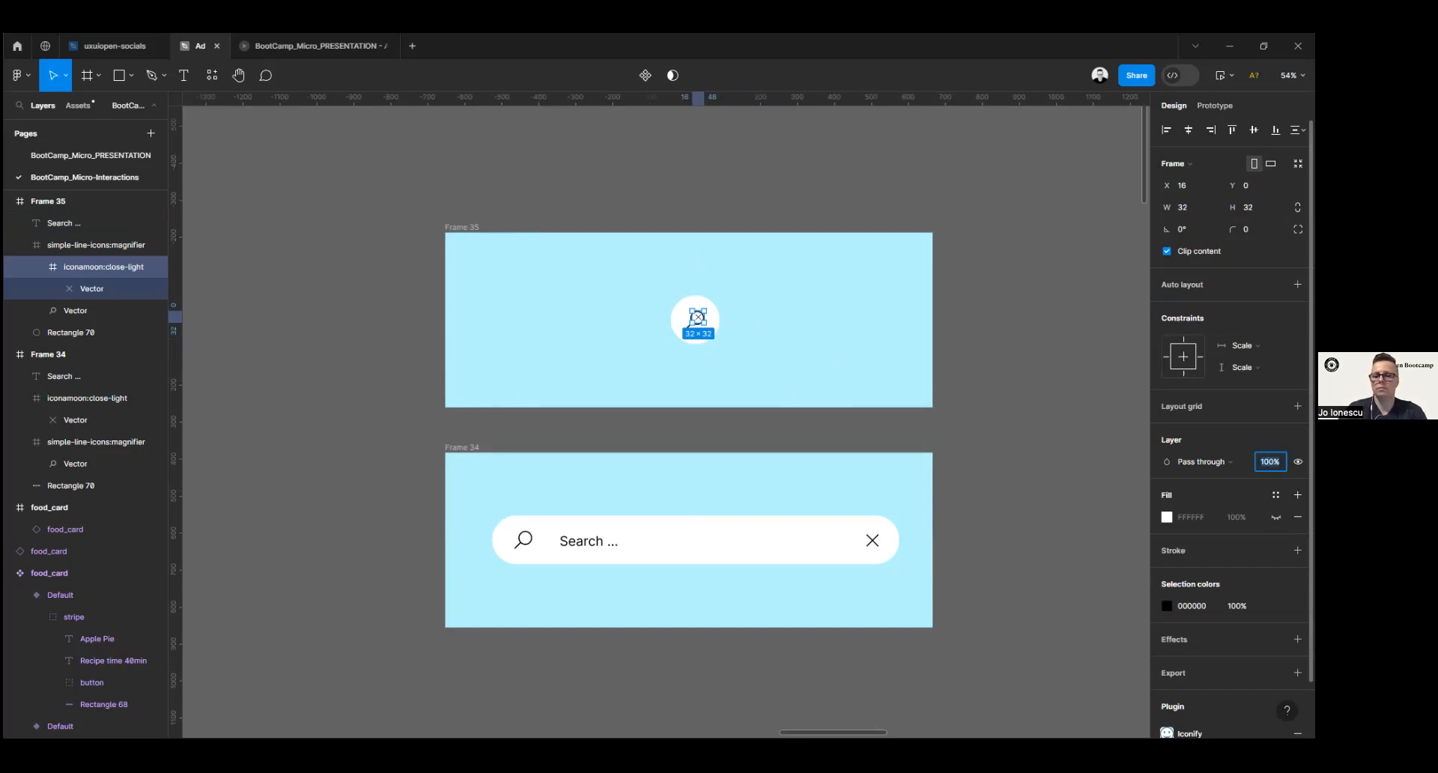
text(0)
key(Return)
click(1084, 413)
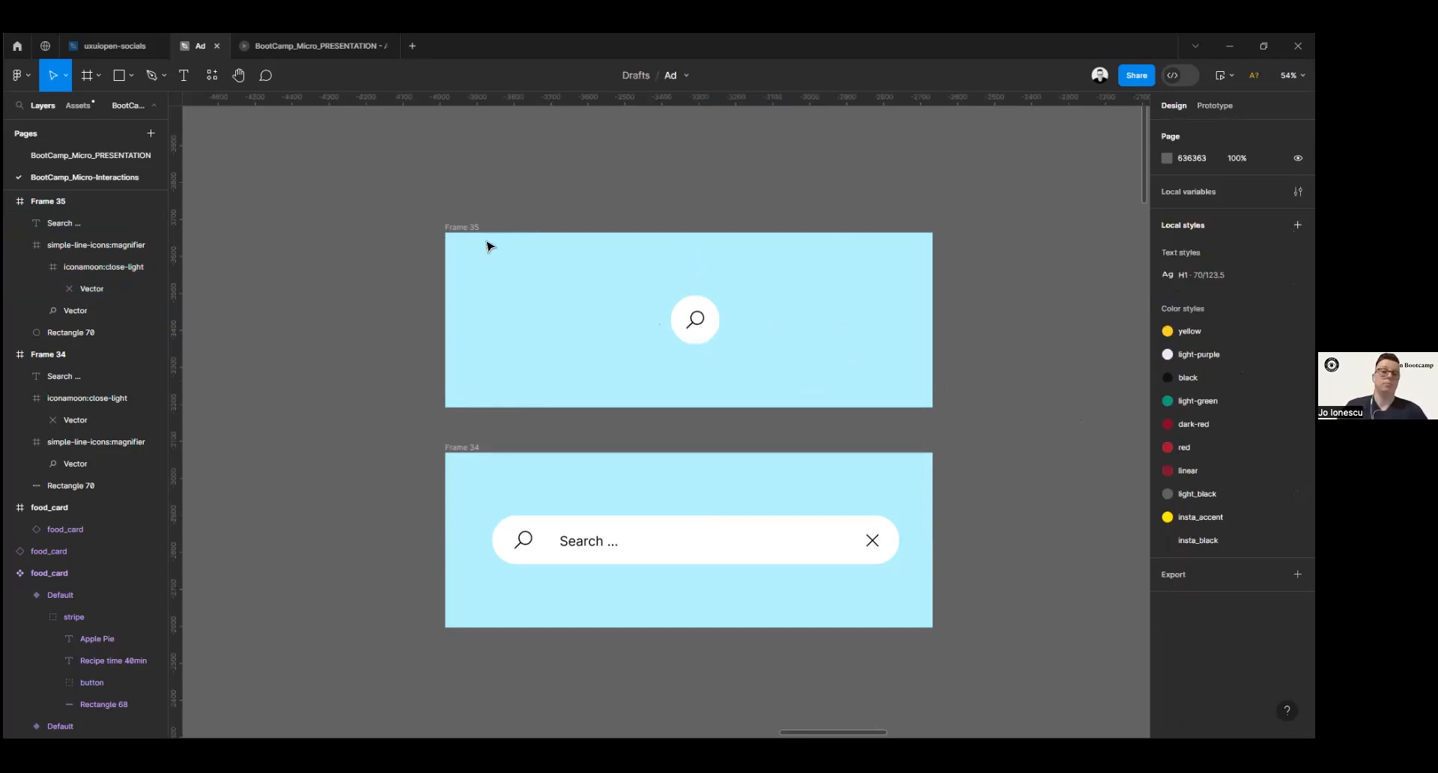
Step: Combine Frame 35 and Frame 34 into one component set with two variants
drag(487, 245, 471, 216)
drag(382, 170, 1025, 657)
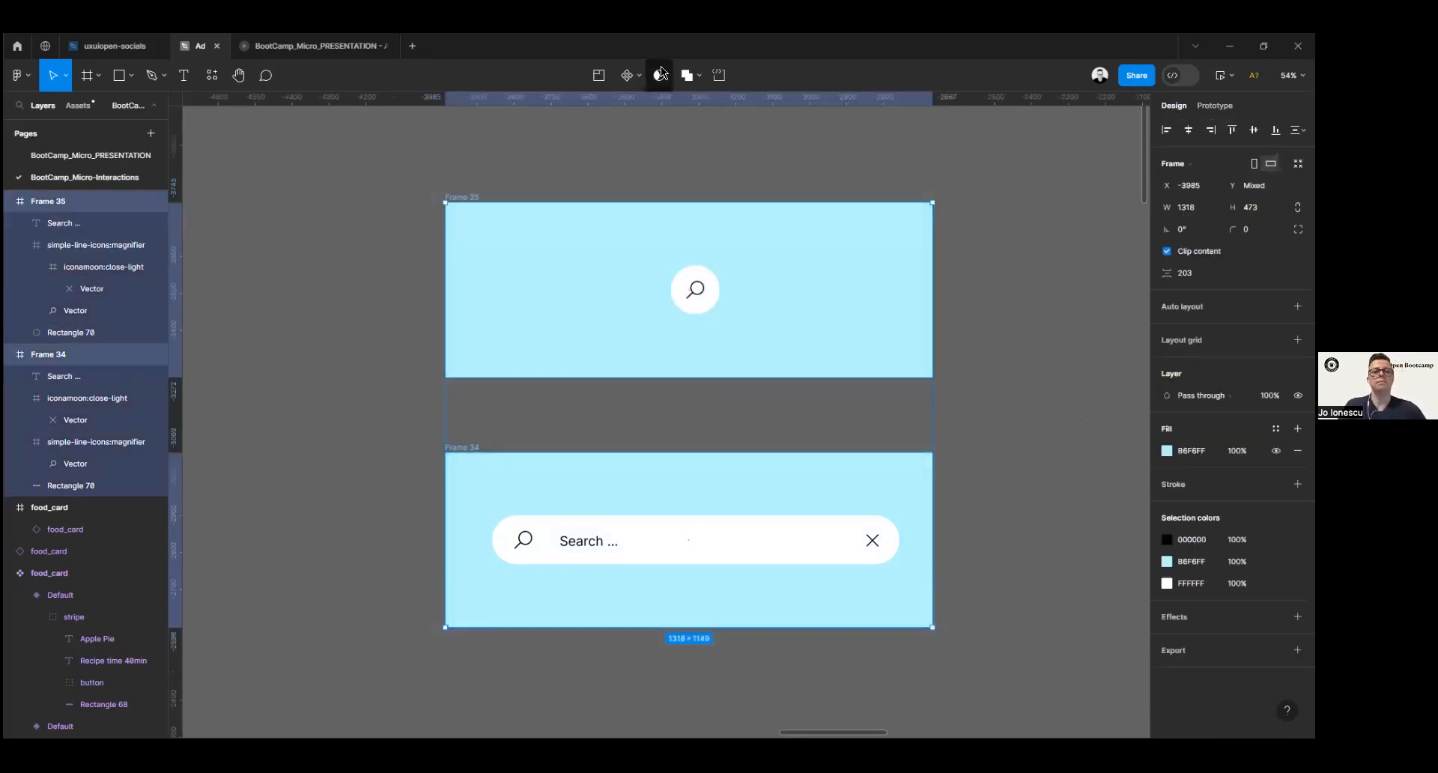
click(629, 75)
click(648, 142)
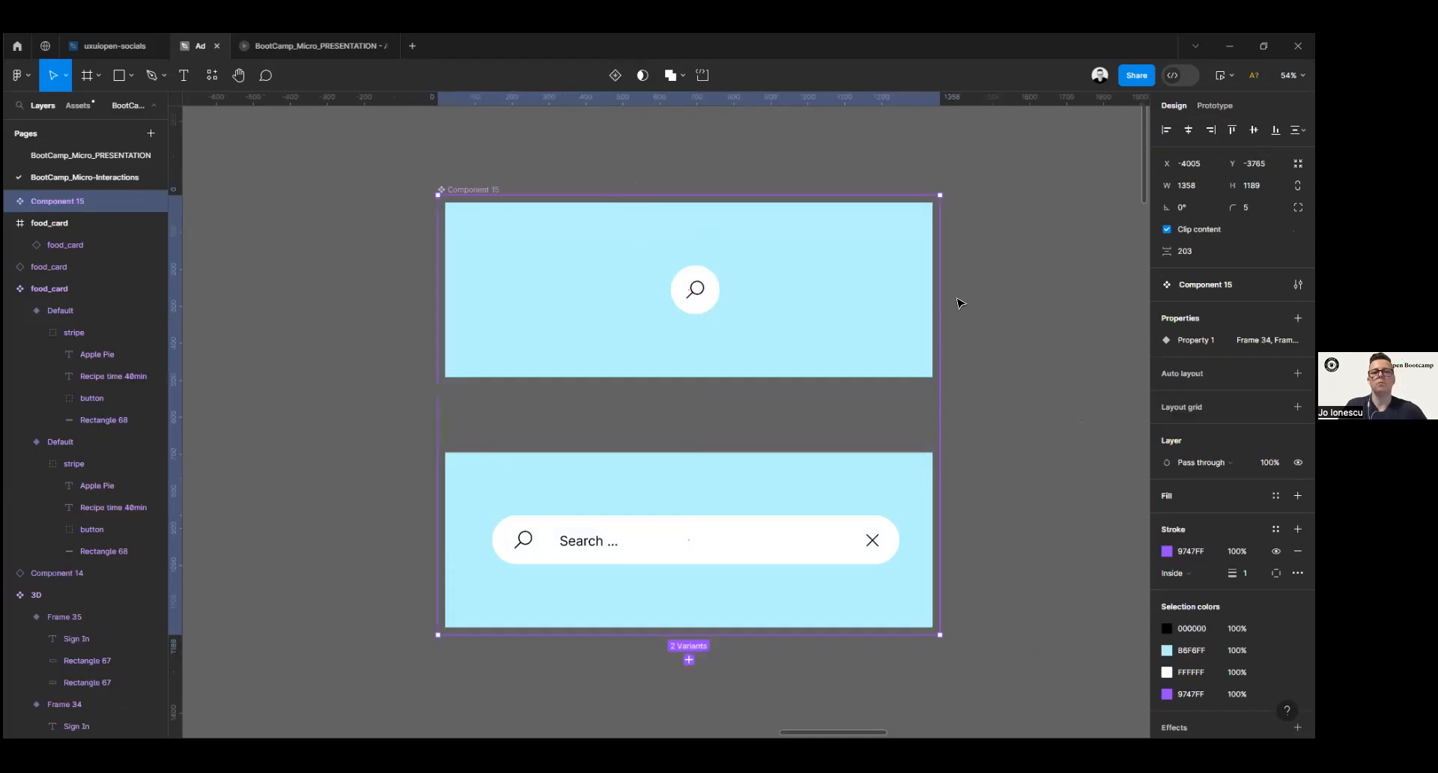
click(1020, 278)
Step: Add an on-click Smart animate interaction that changes the Frame 35 variant to Frame 34
click(796, 314)
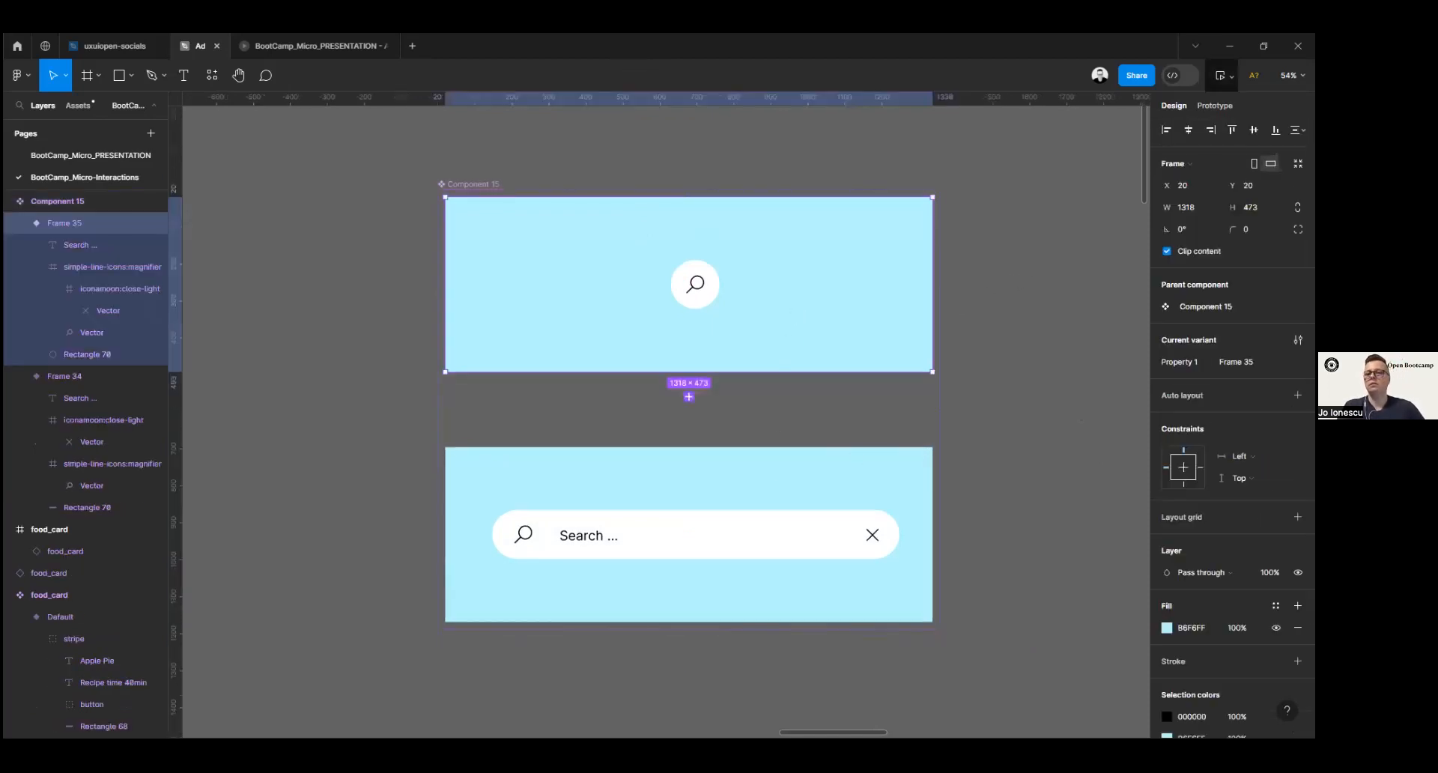
click(1215, 106)
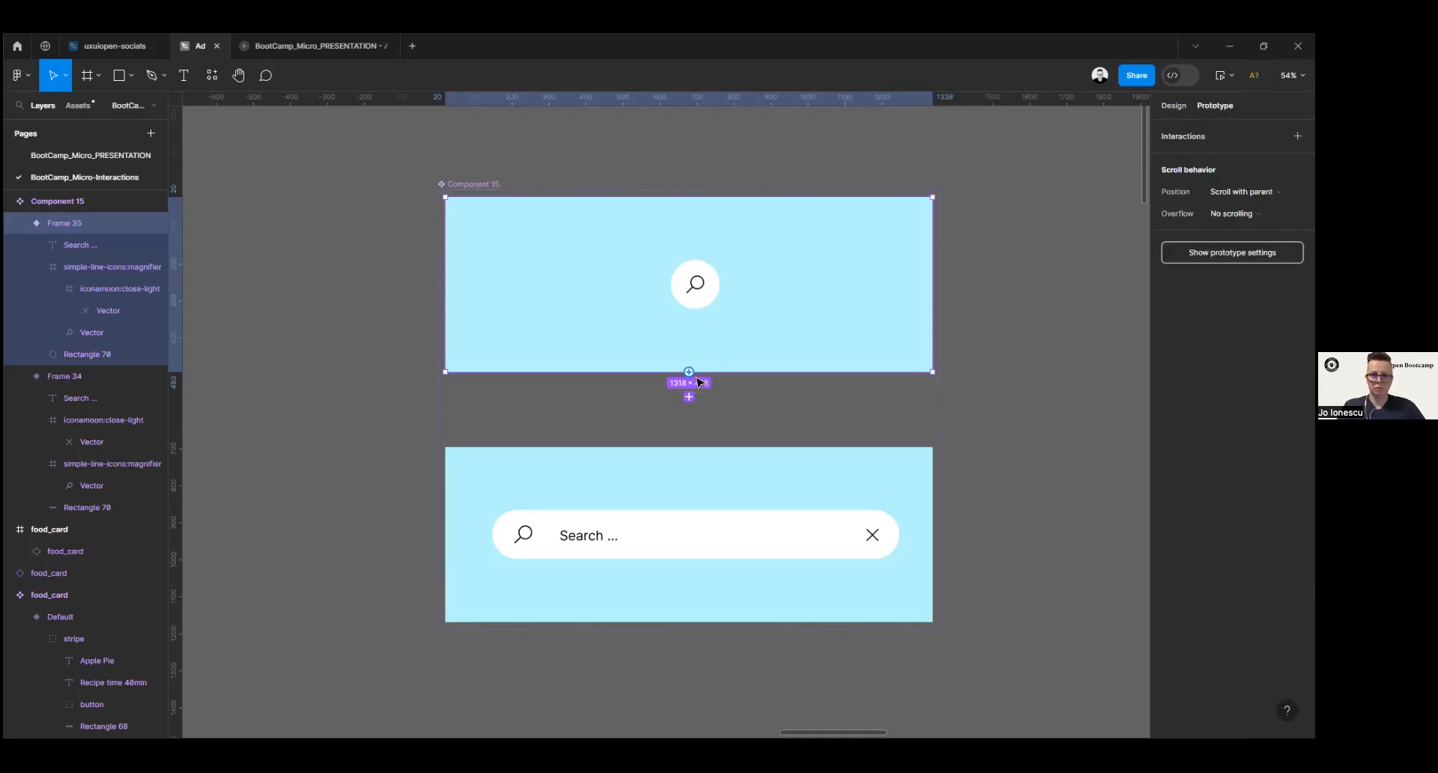
drag(689, 372, 695, 505)
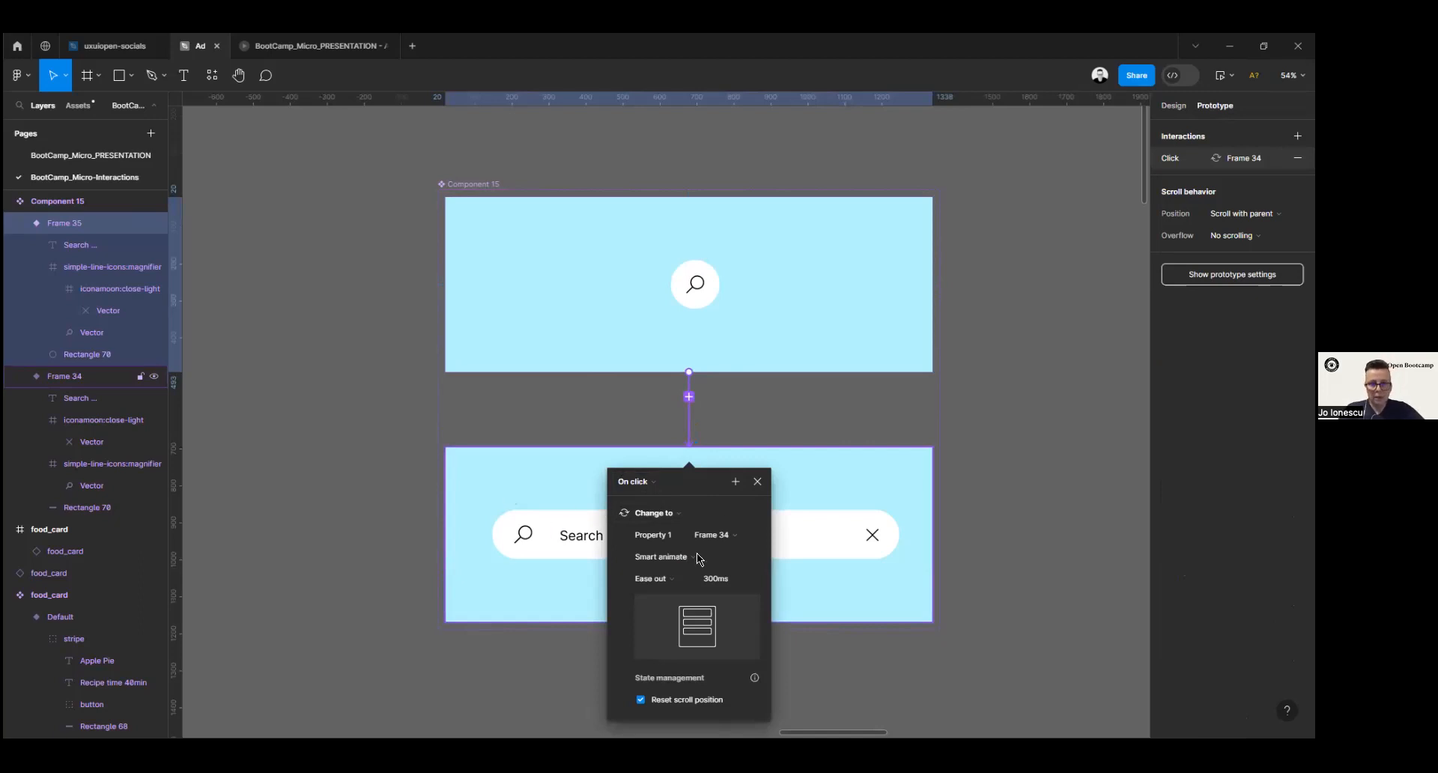
Step: Try the Custom spring easing on the transition from Frame 35 to Frame 34
click(666, 581)
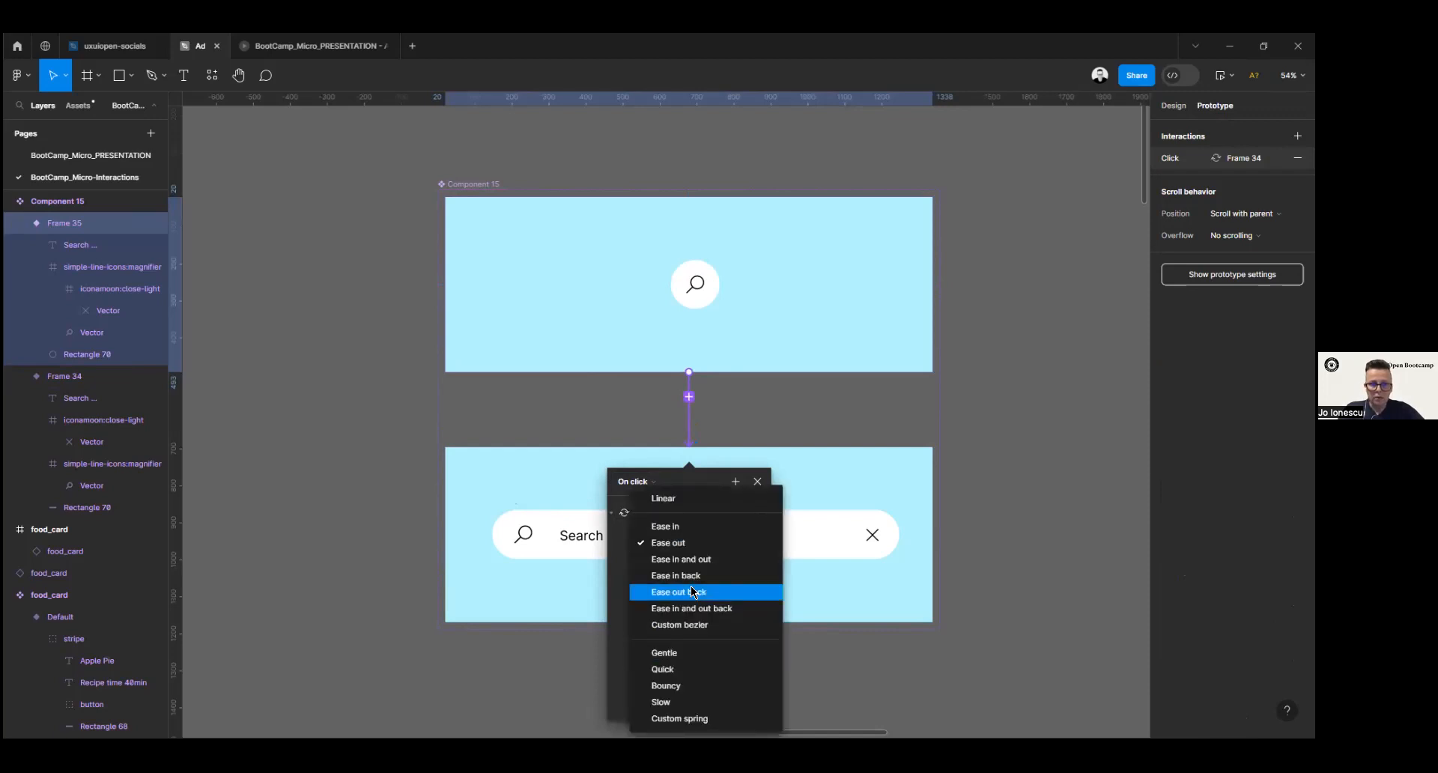
click(713, 472)
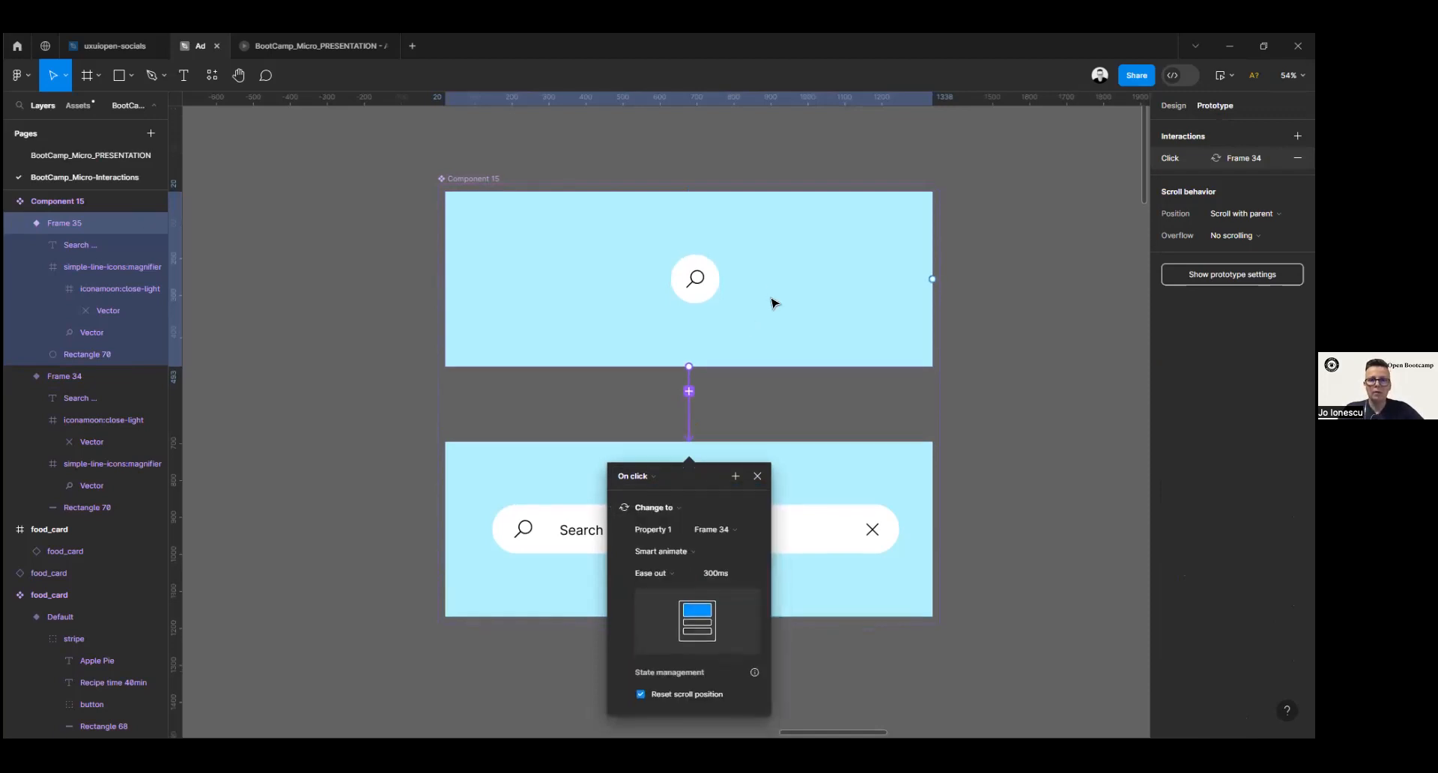
scroll(756, 323, down, 5)
click(671, 367)
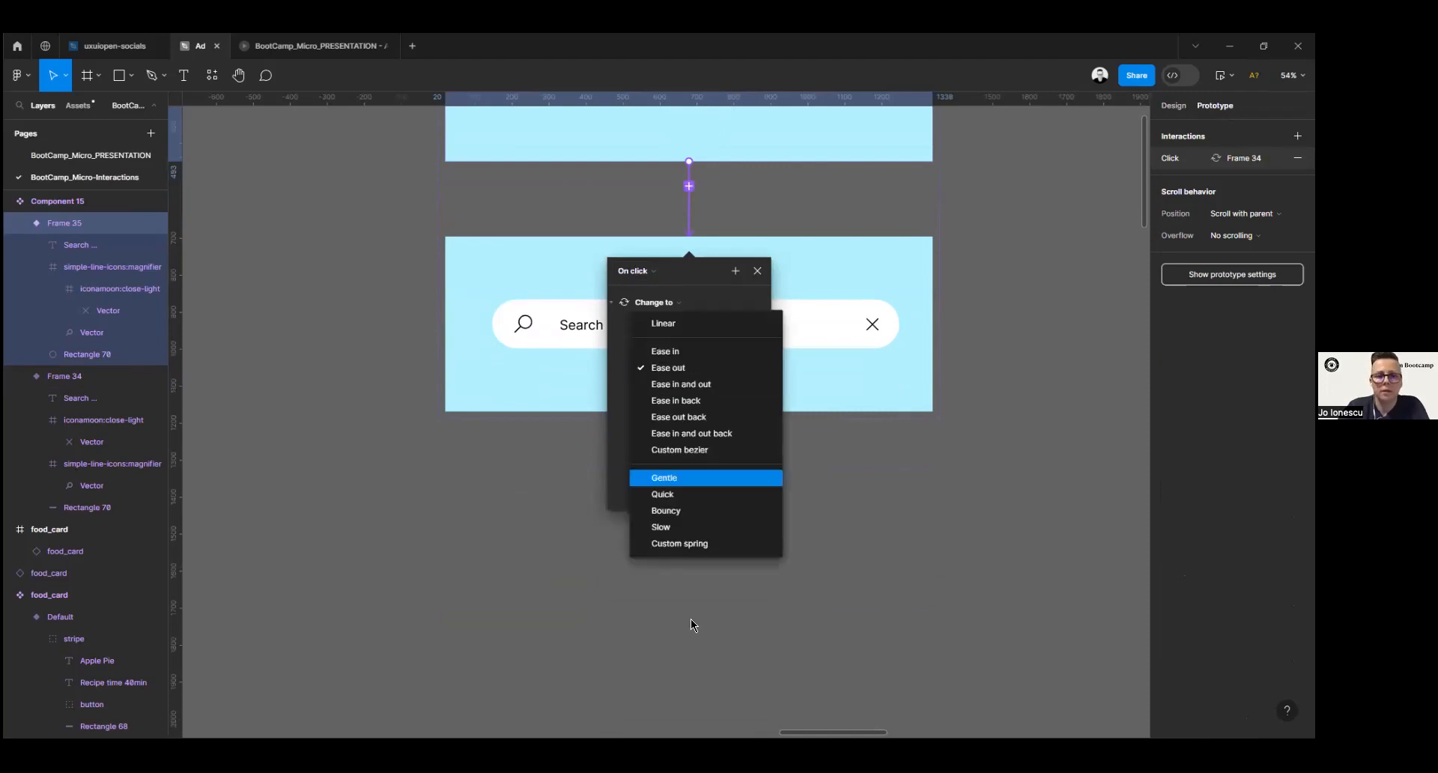
click(713, 544)
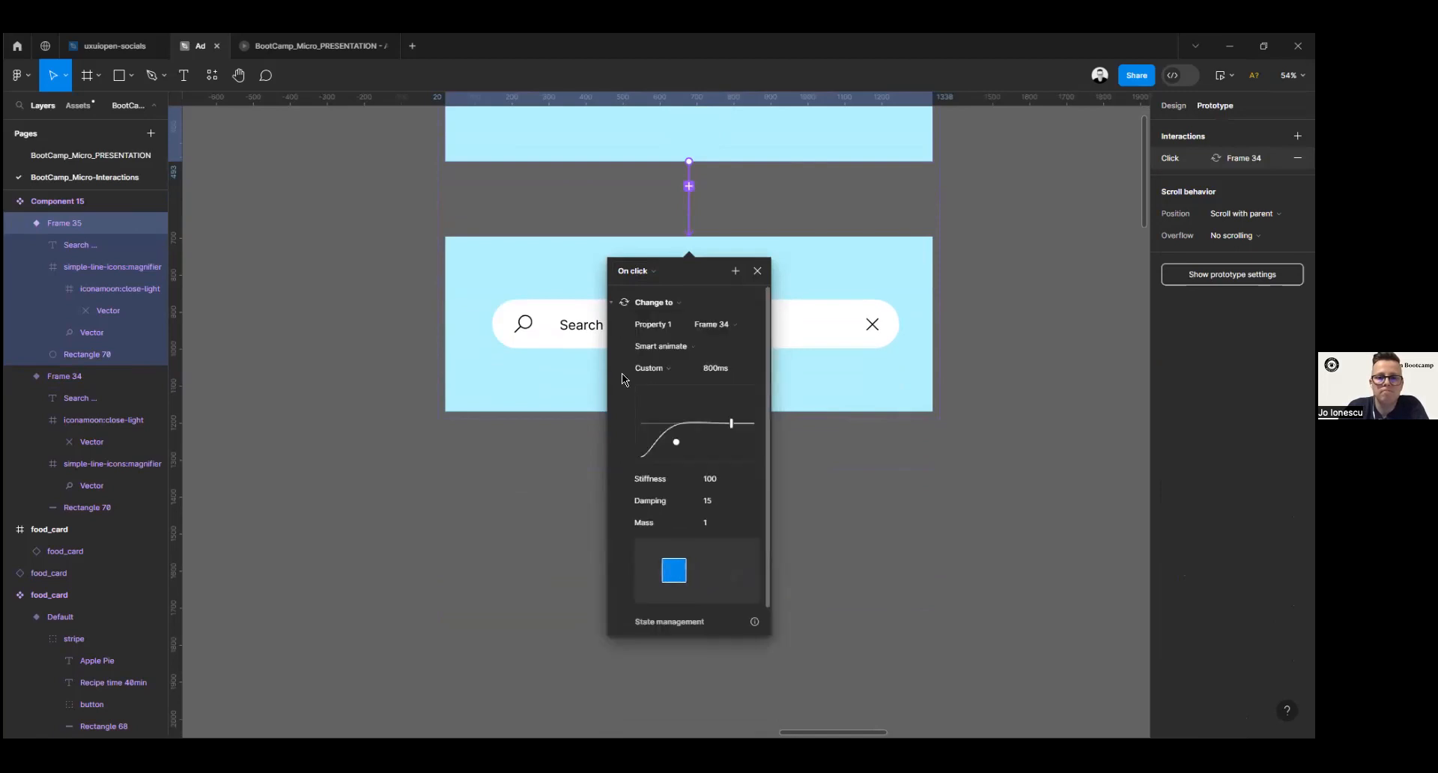
Step: Set the transition's easing to a custom bezier and shape its curve to 1, 0.02, 0, 0.97
click(662, 378)
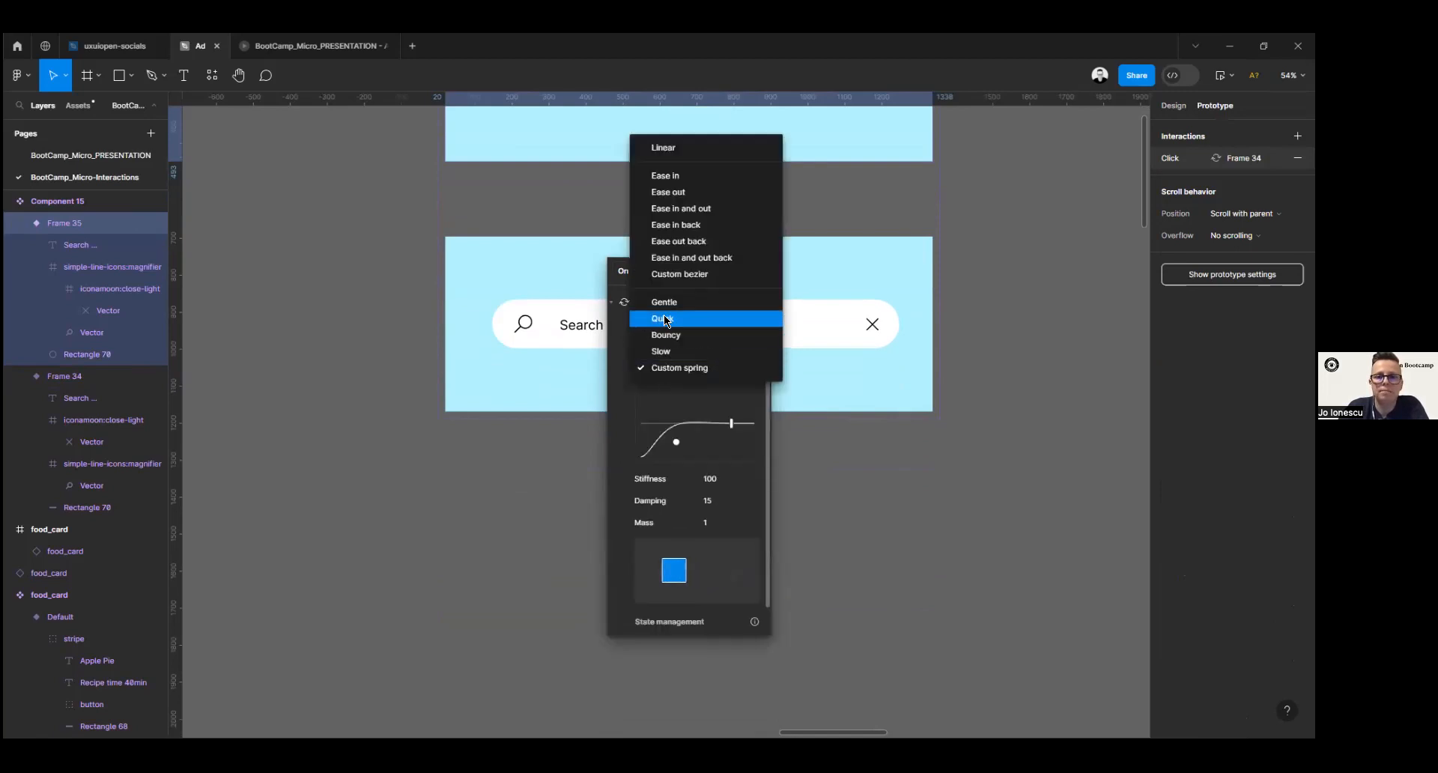
click(680, 274)
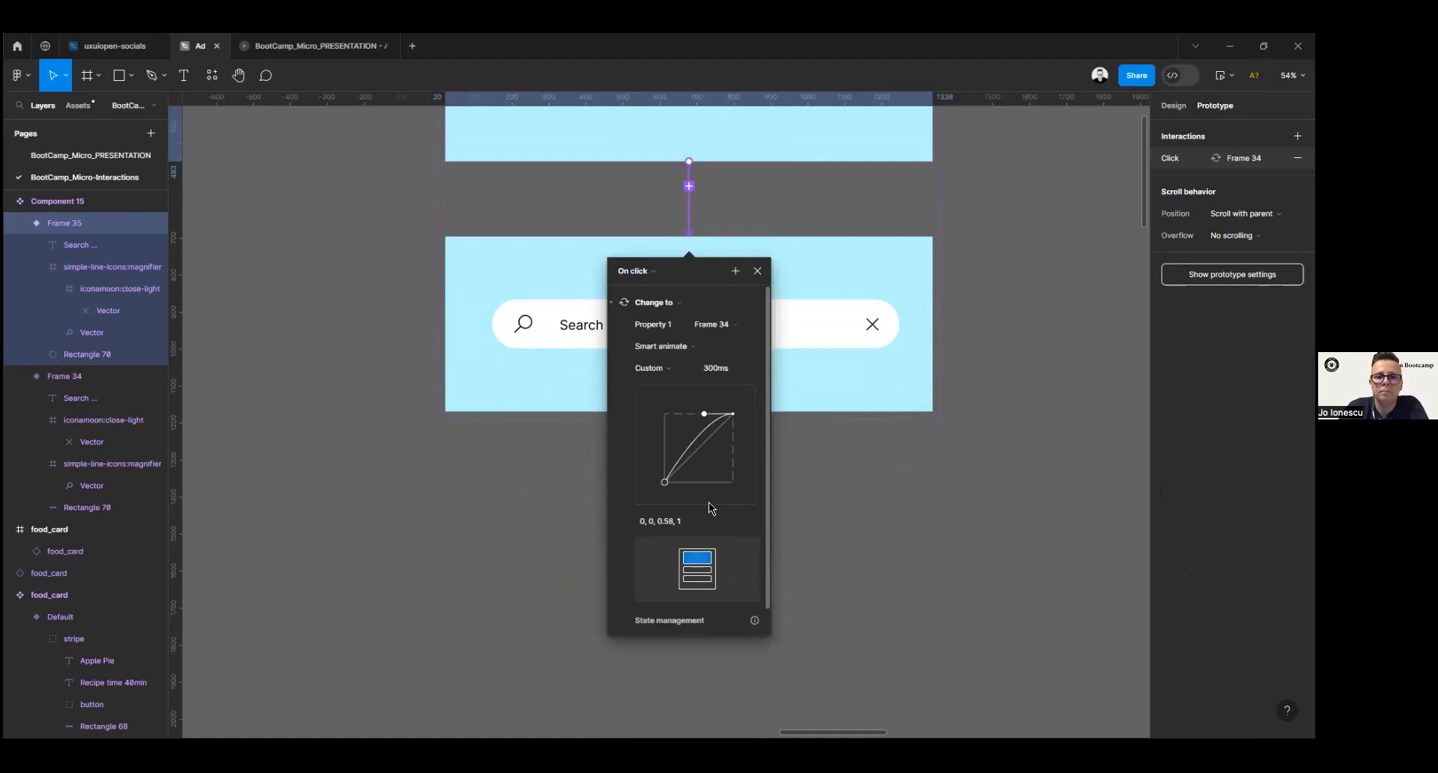
drag(704, 414, 664, 415)
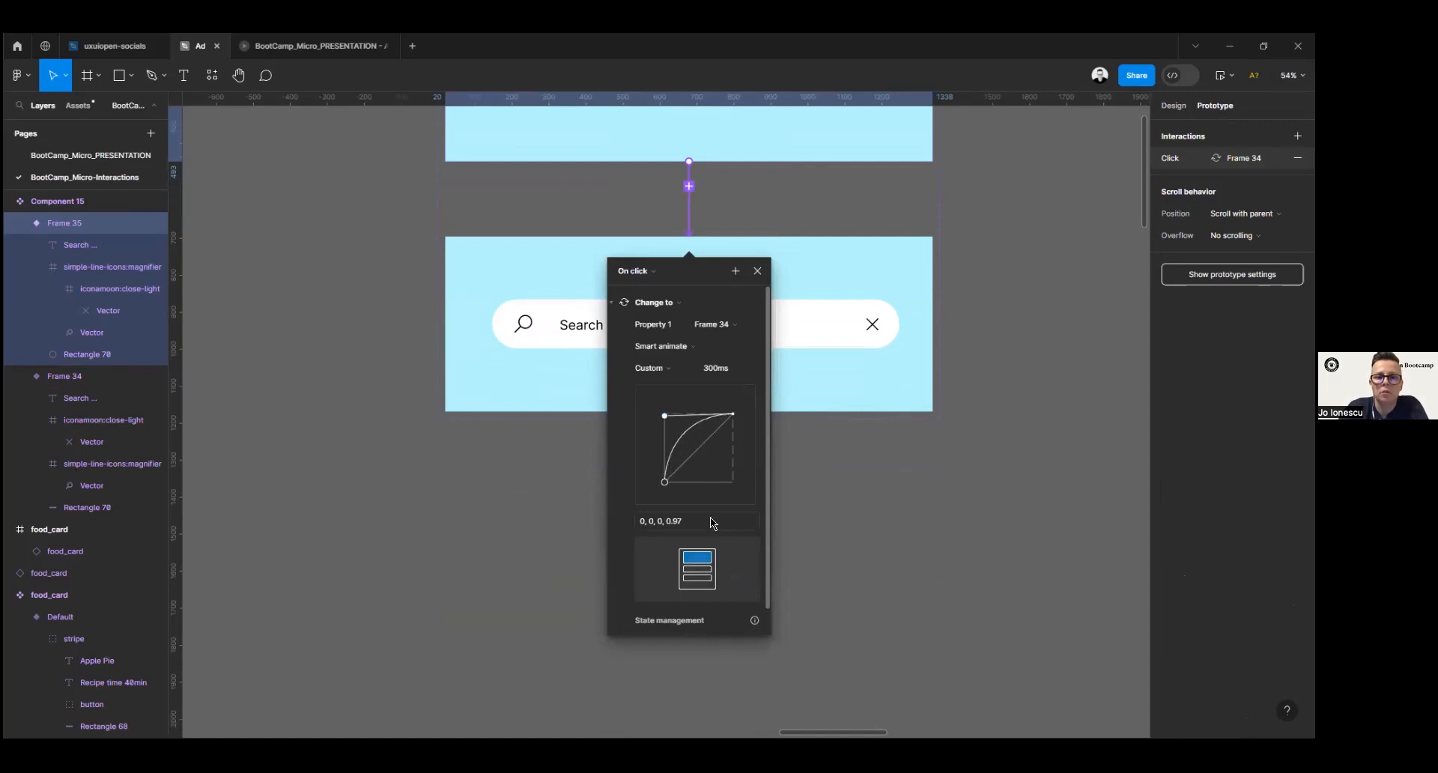
drag(664, 481, 735, 481)
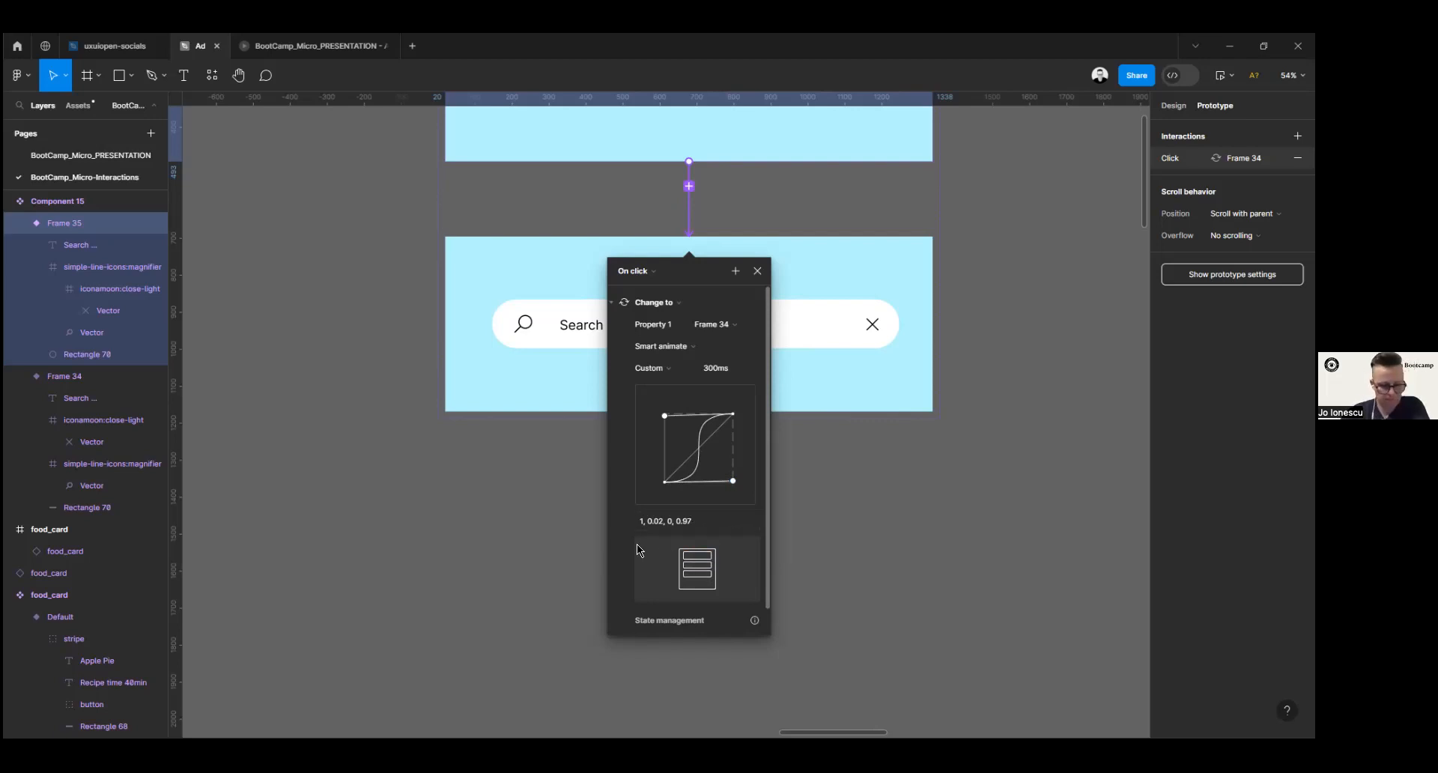
Step: Set the transition's duration to 1000 ms and close the interaction settings
click(713, 369)
text(1000)
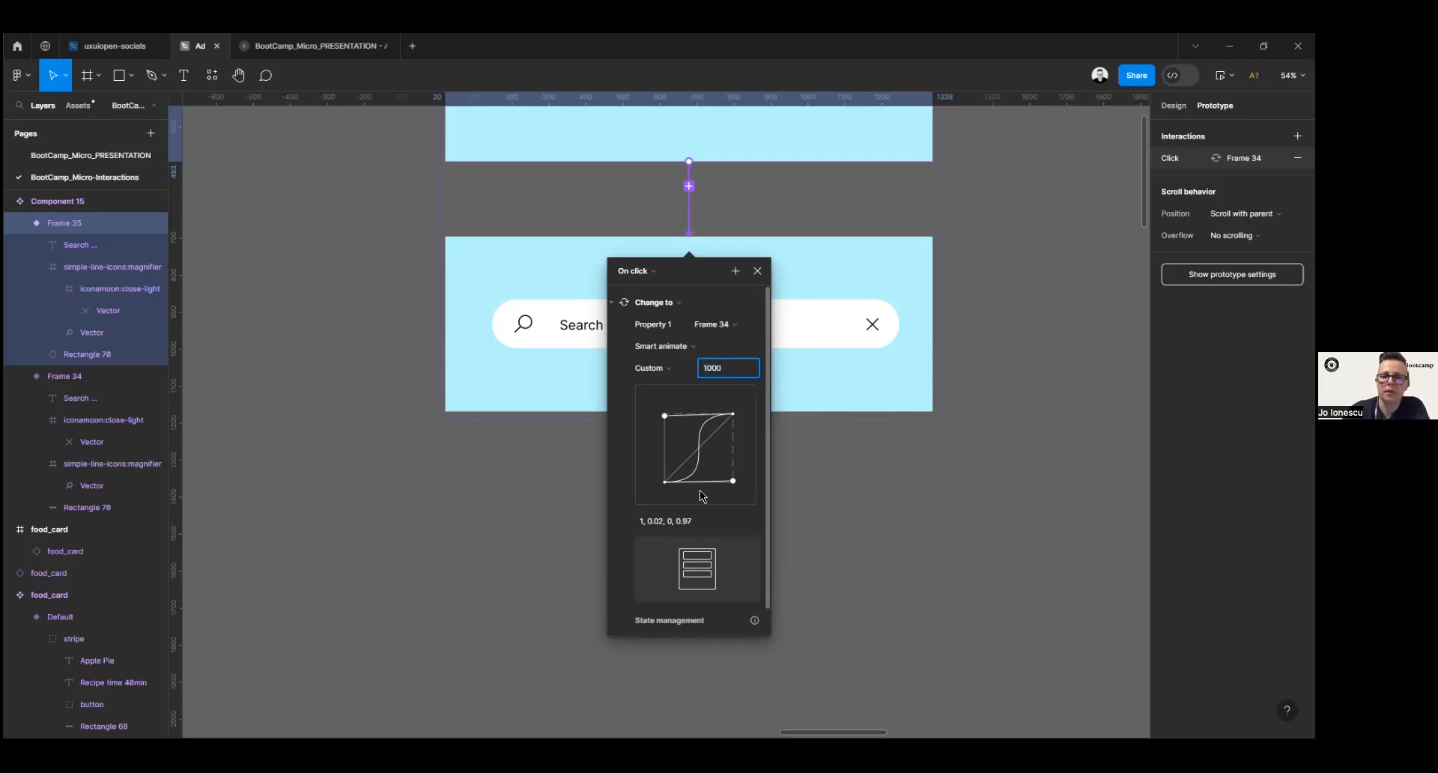
key(Return)
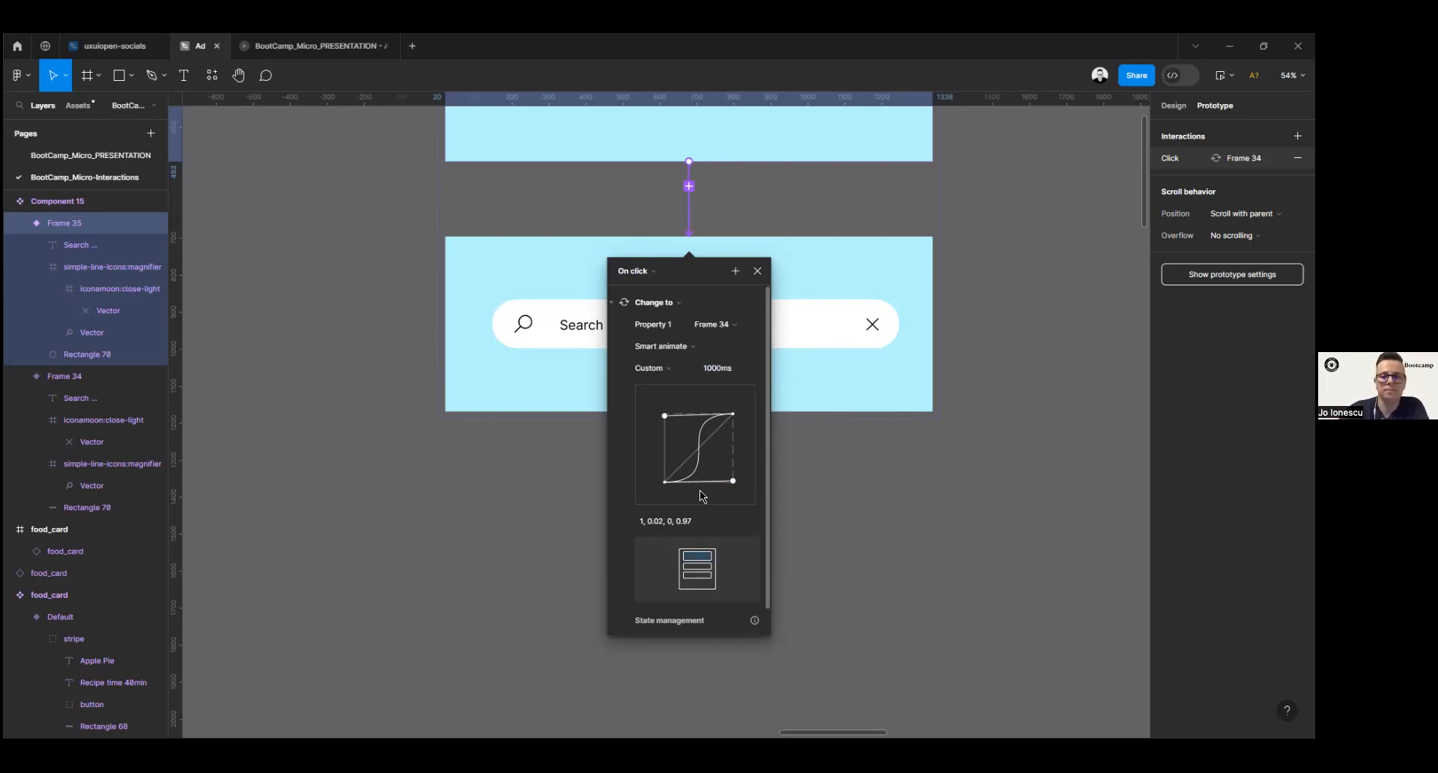
click(758, 272)
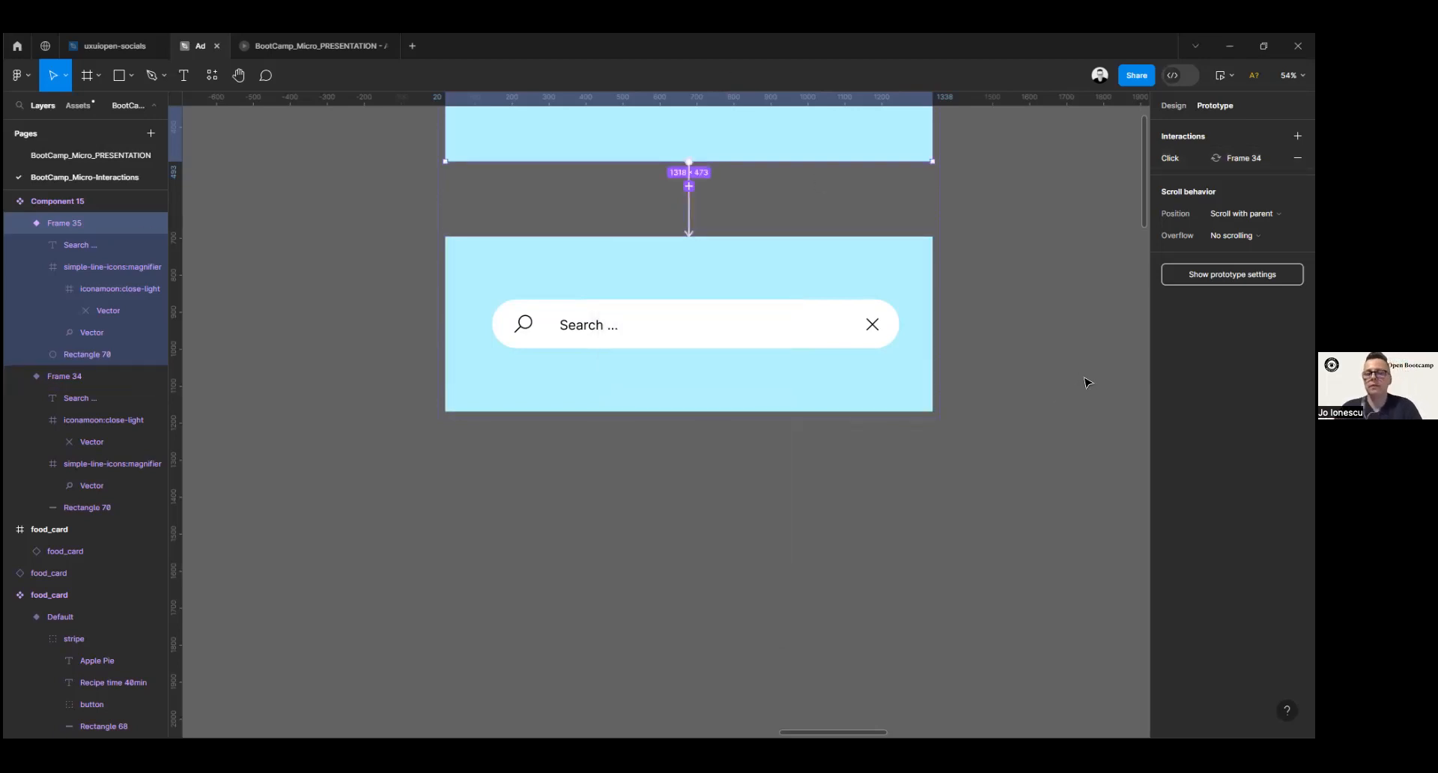
Step: Place an instance of the collapsed search variant, Frame 35, on the empty canvas to the upper left of the component set
click(1085, 384)
scroll(1086, 393, up, 3)
scroll(1088, 397, down, 5)
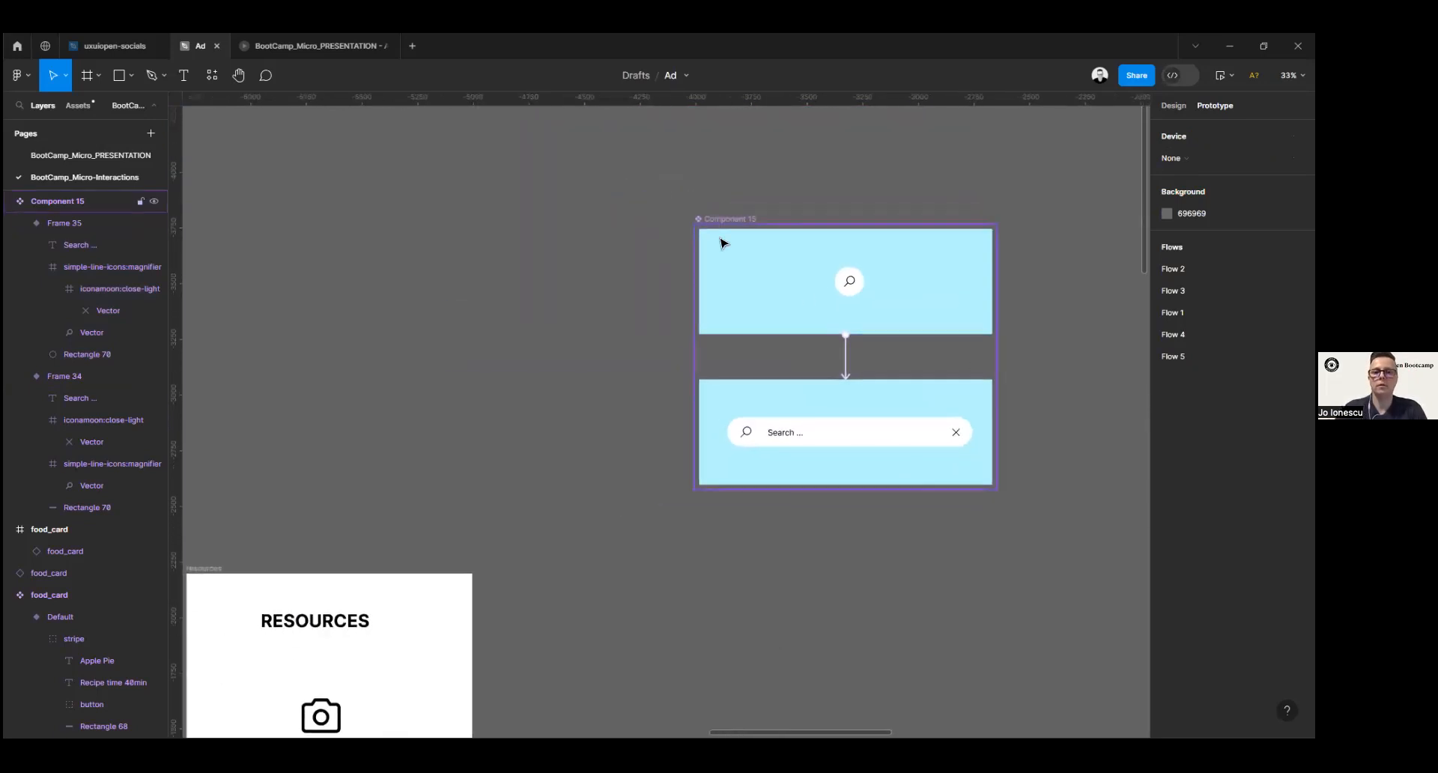
click(802, 297)
alt+drag(801, 298, 404, 220)
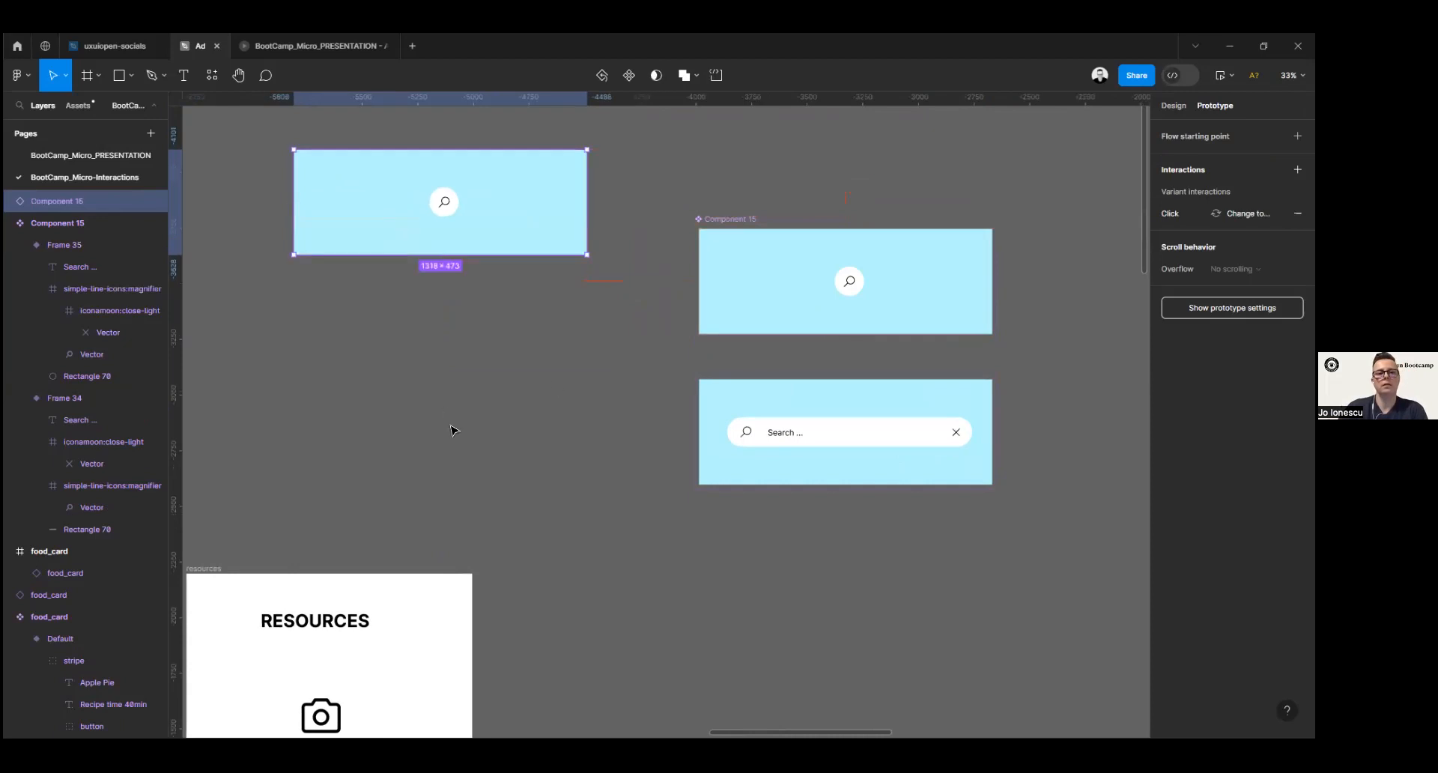
Step: Preview the search instance, trigger its magnifier to test the expanding animation, and close the preview
click(1221, 75)
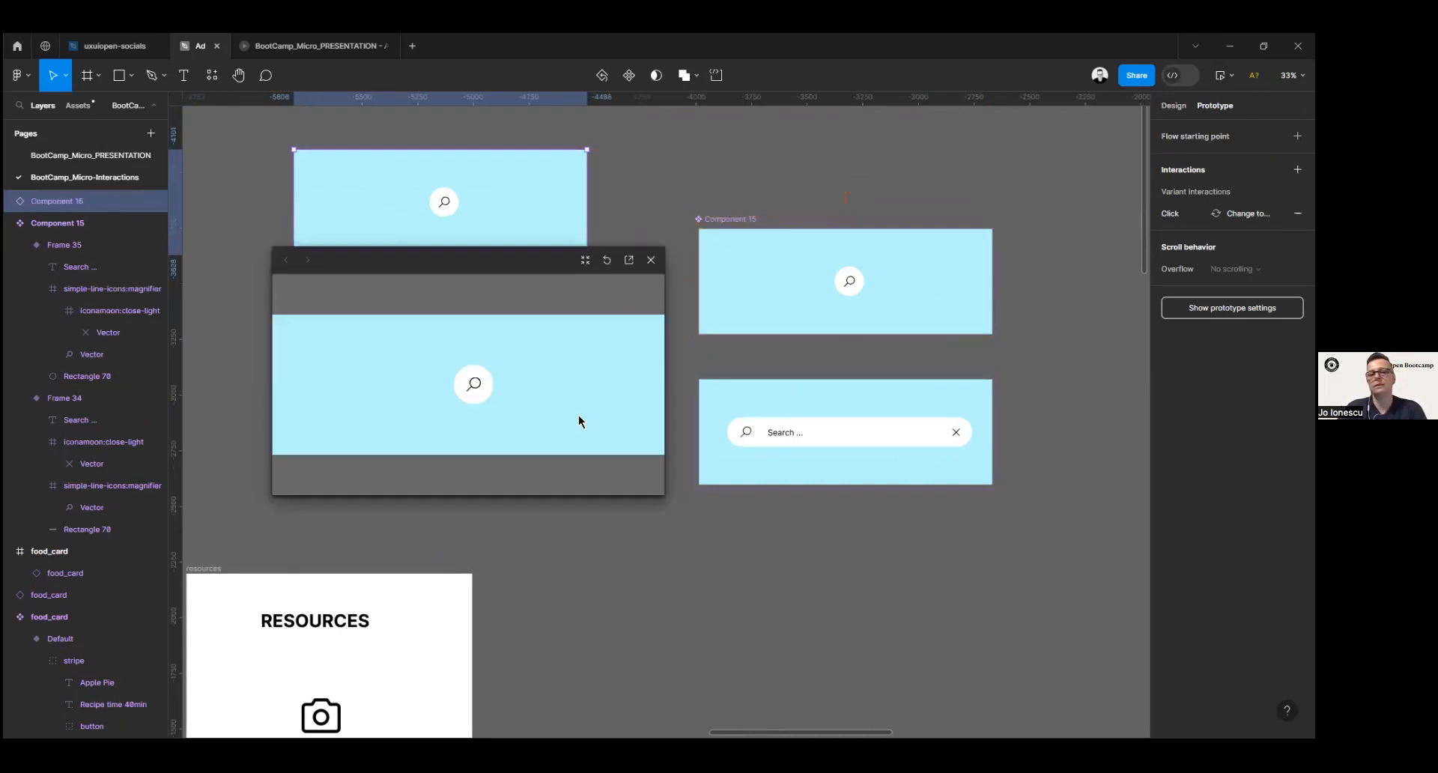
click(482, 387)
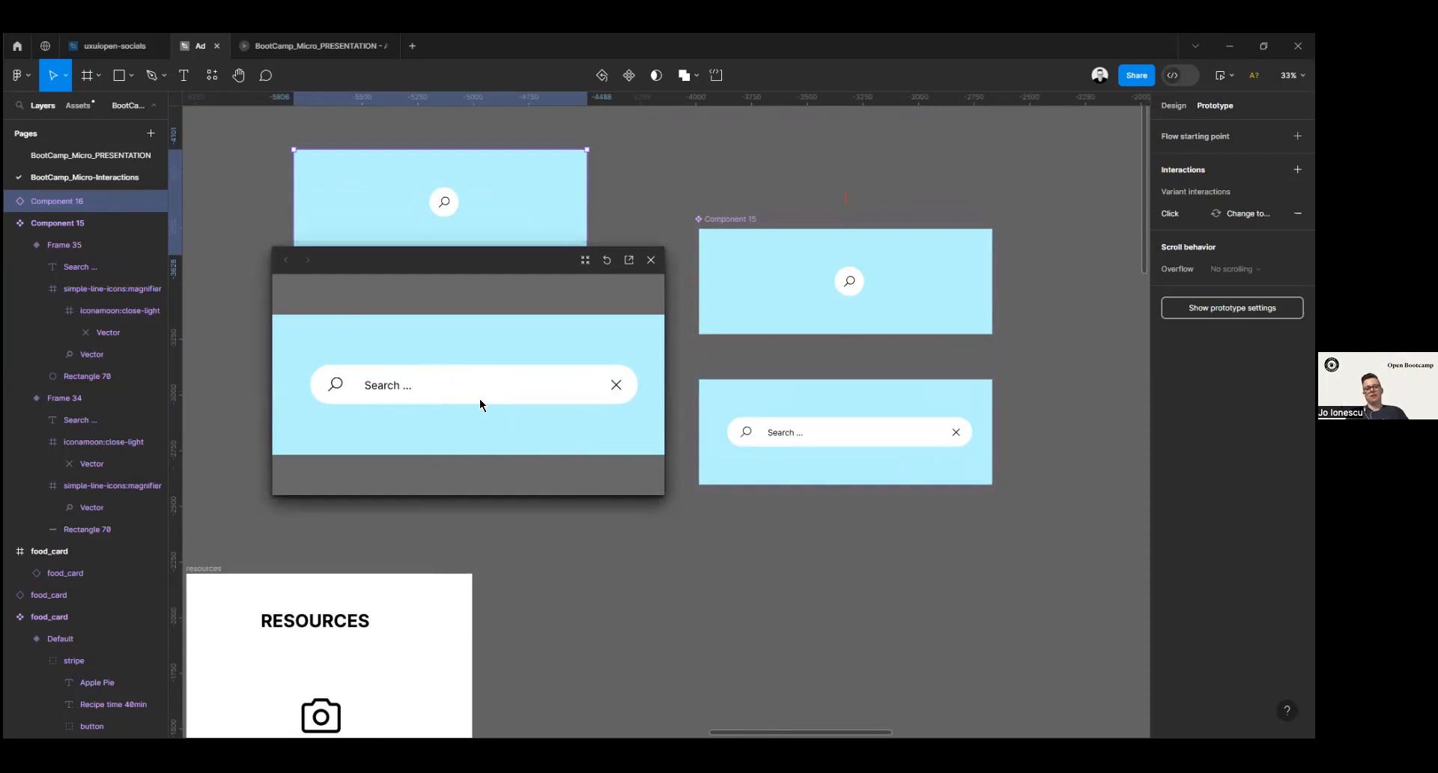
click(651, 262)
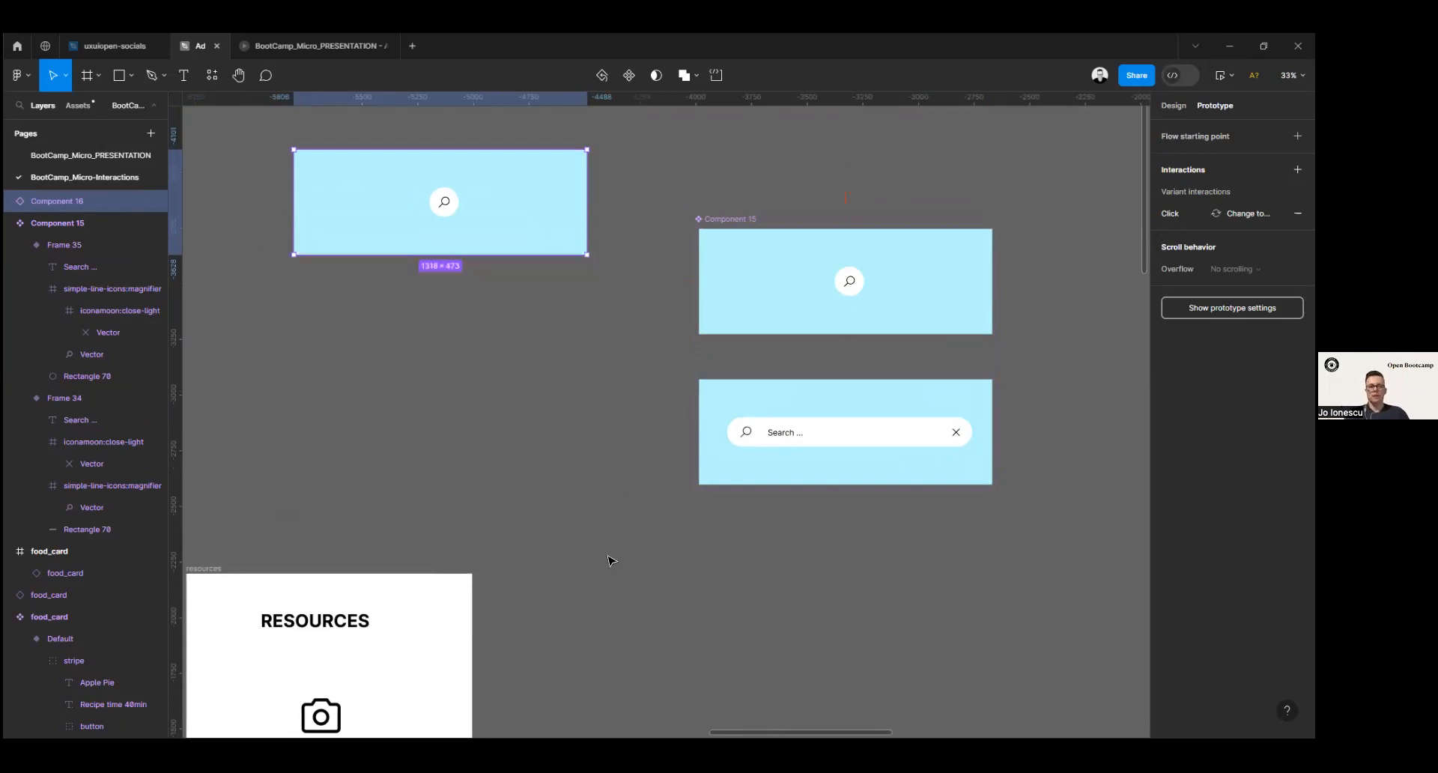
Step: Add a drop shadow to the white circle behind the magnifier in the Frame 35 variant
scroll(859, 286, up, 5)
double_click(865, 296)
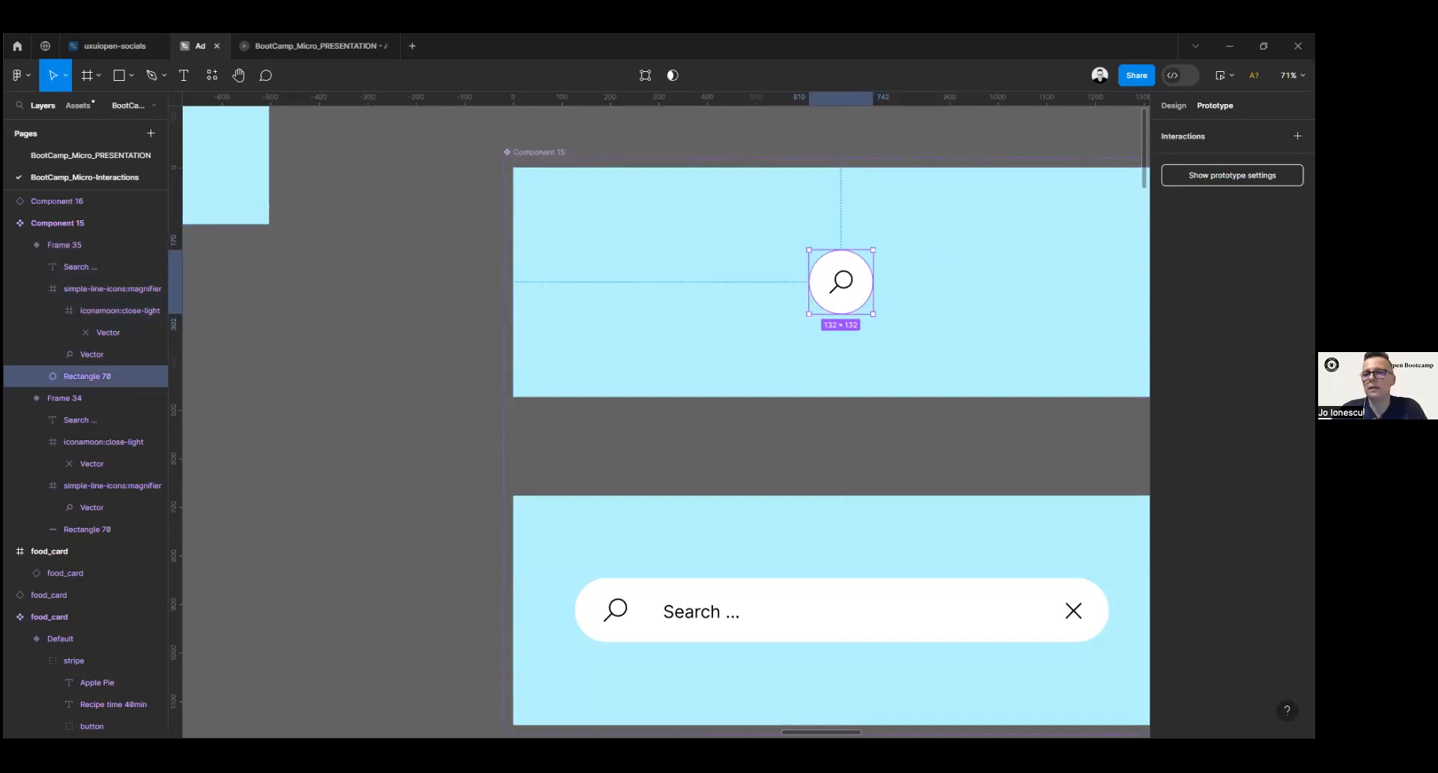
click(1173, 106)
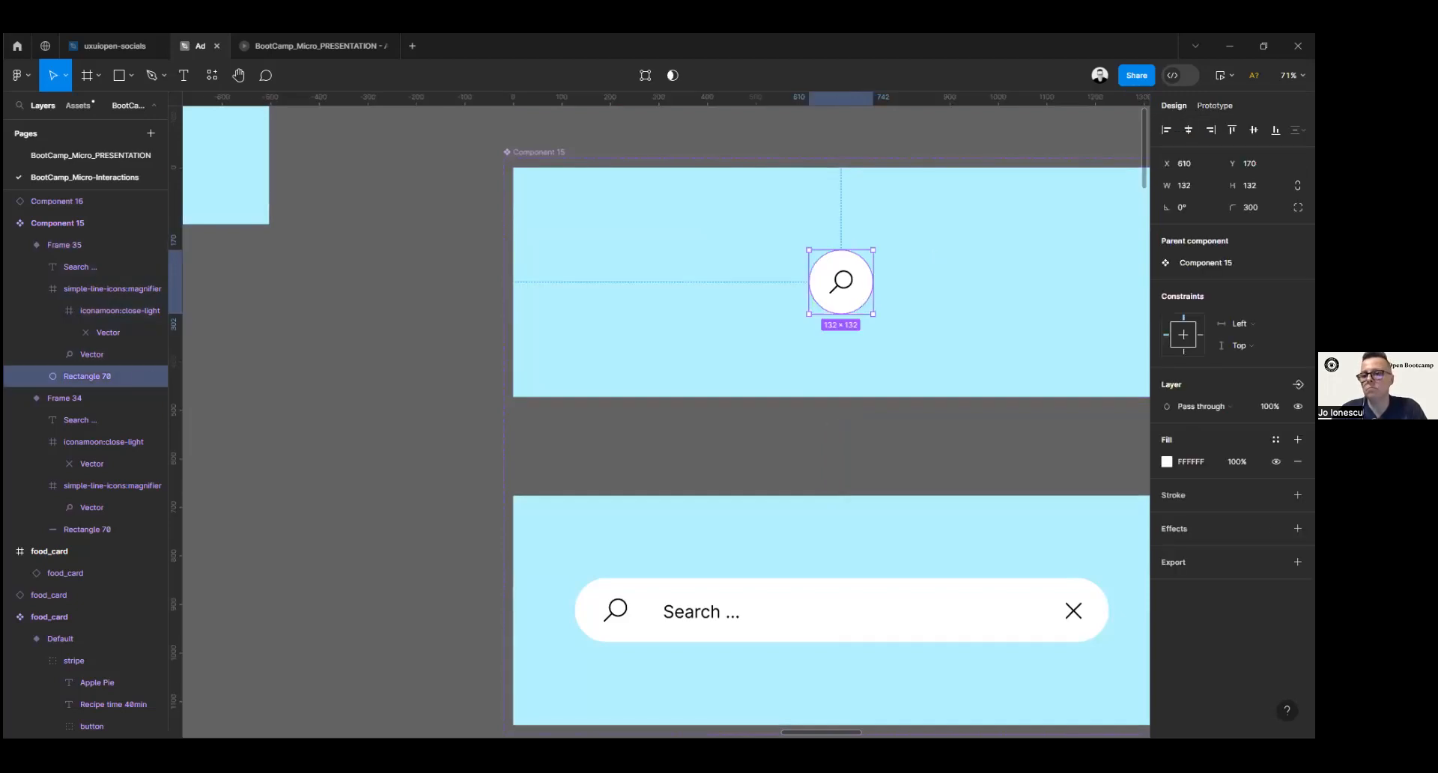
click(1298, 528)
Step: Set the circle's drop shadow to X 10, Y 10 and blur 20
click(1166, 551)
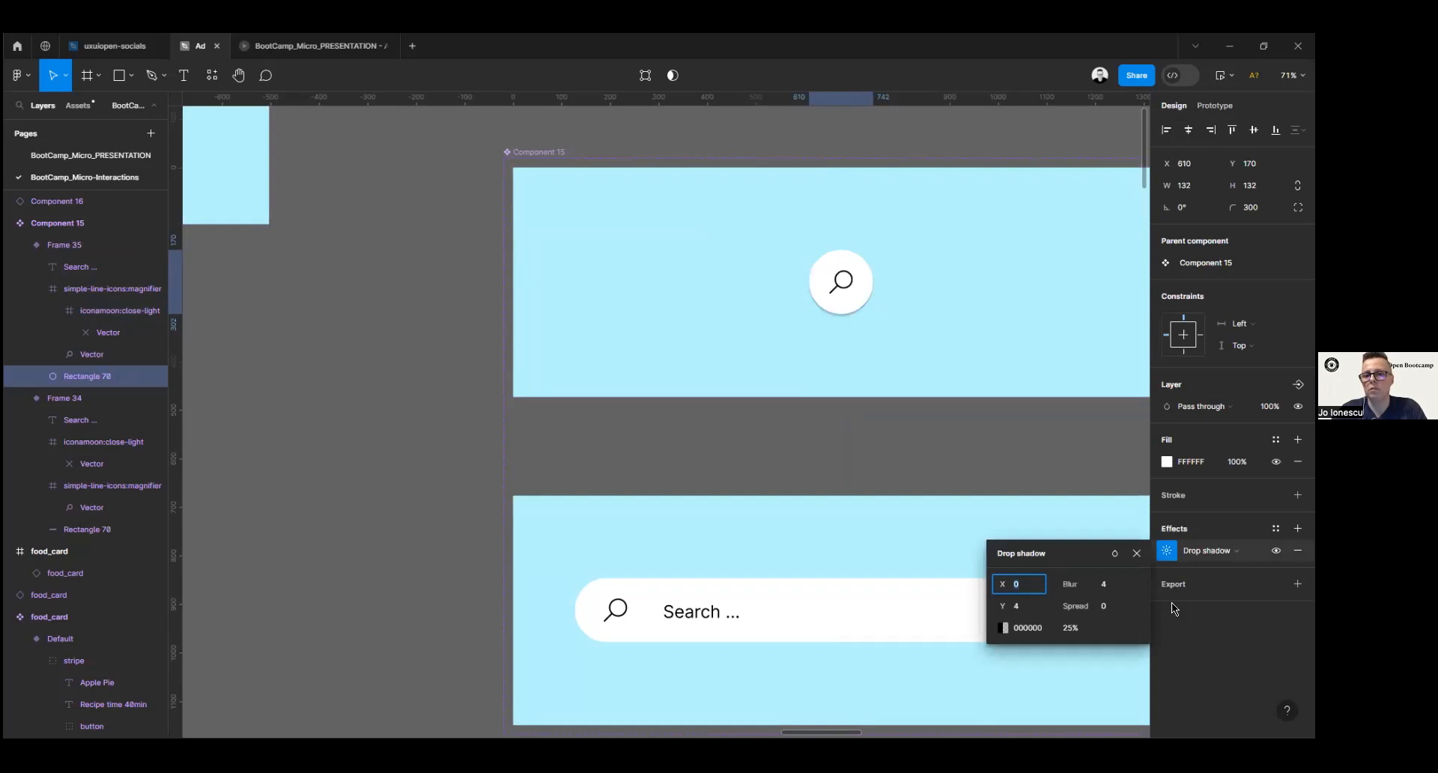
click(1020, 585)
text(1)
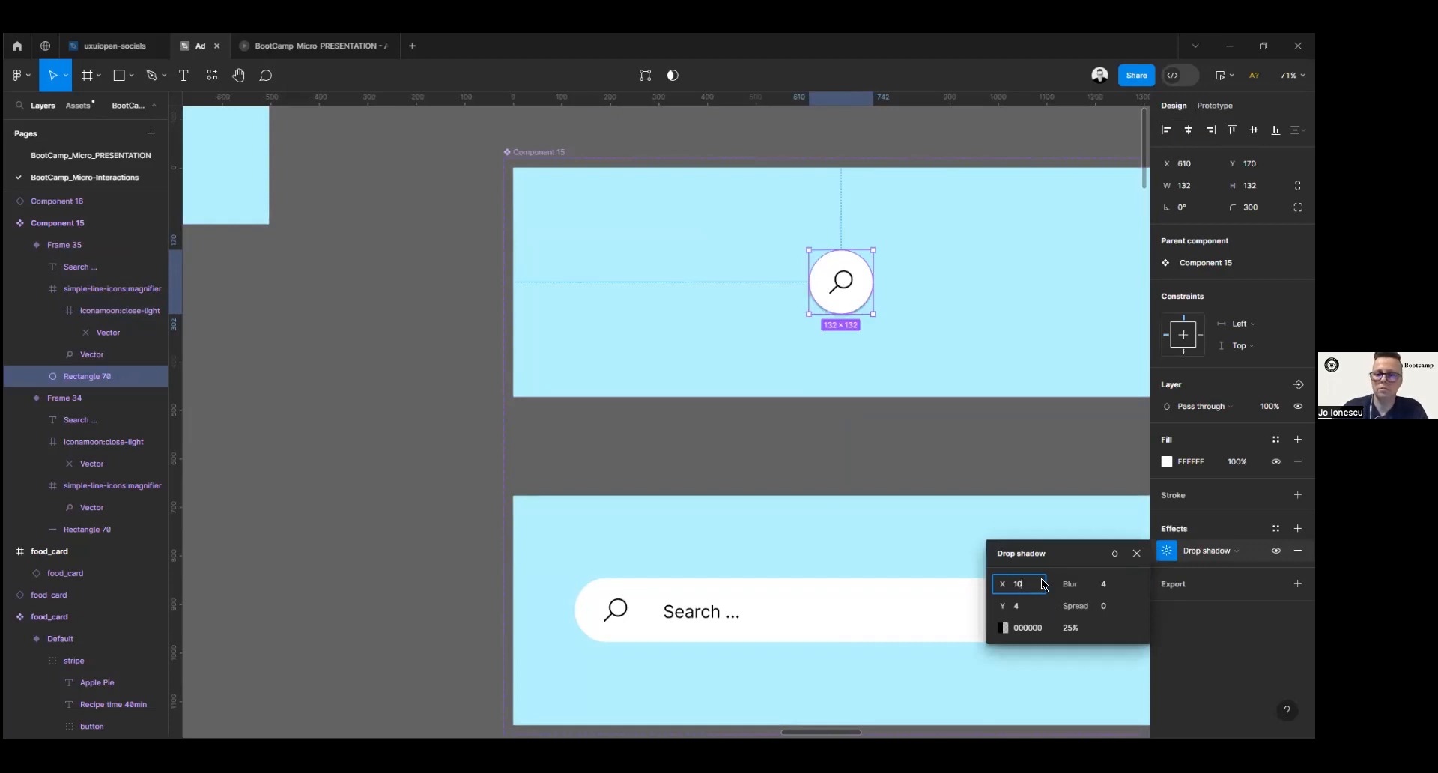
click(1034, 609)
text(10)
click(1095, 585)
drag(1069, 586, 1293, 591)
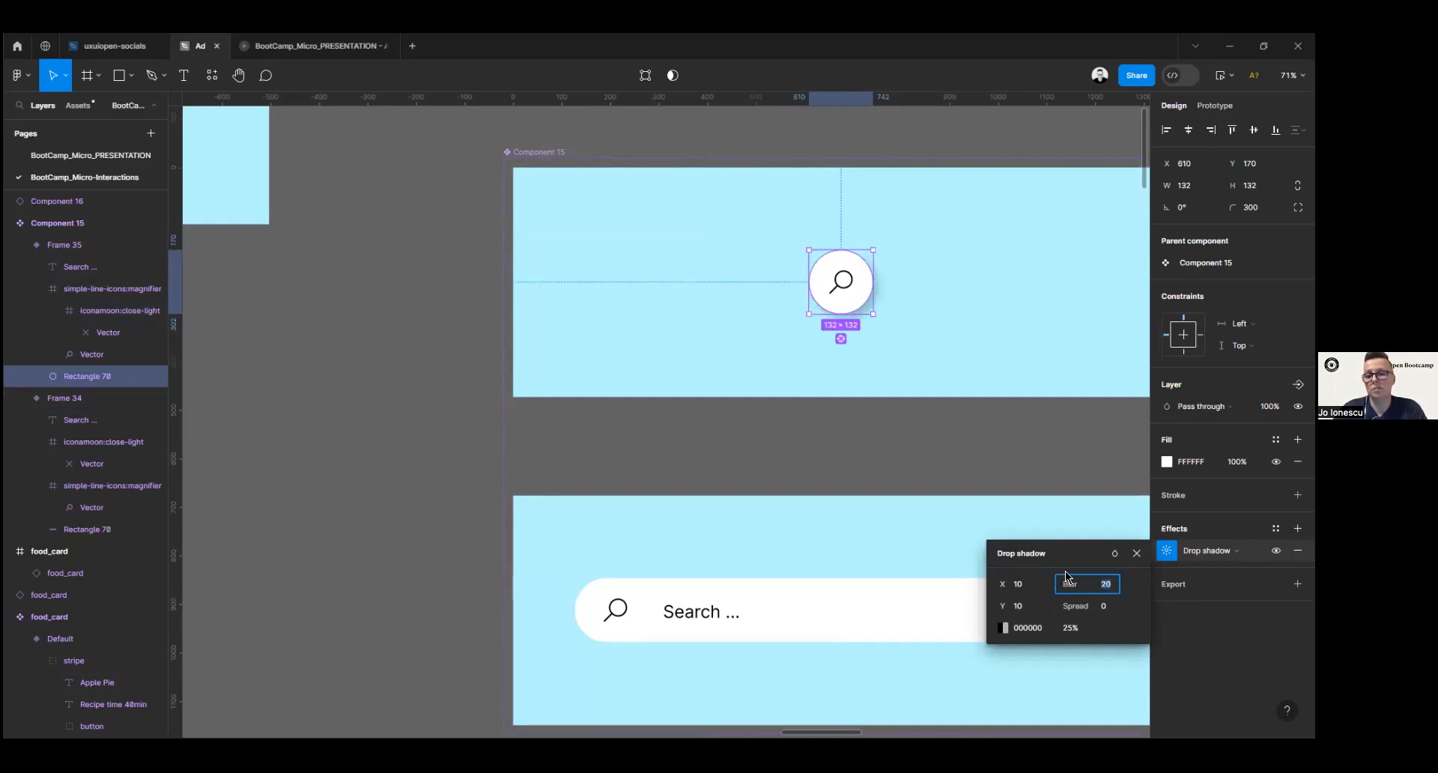
click(1137, 553)
Step: Add a drop shadow to the white search bar rectangle in the Frame 34 variant
scroll(970, 554, down, 1)
click(967, 576)
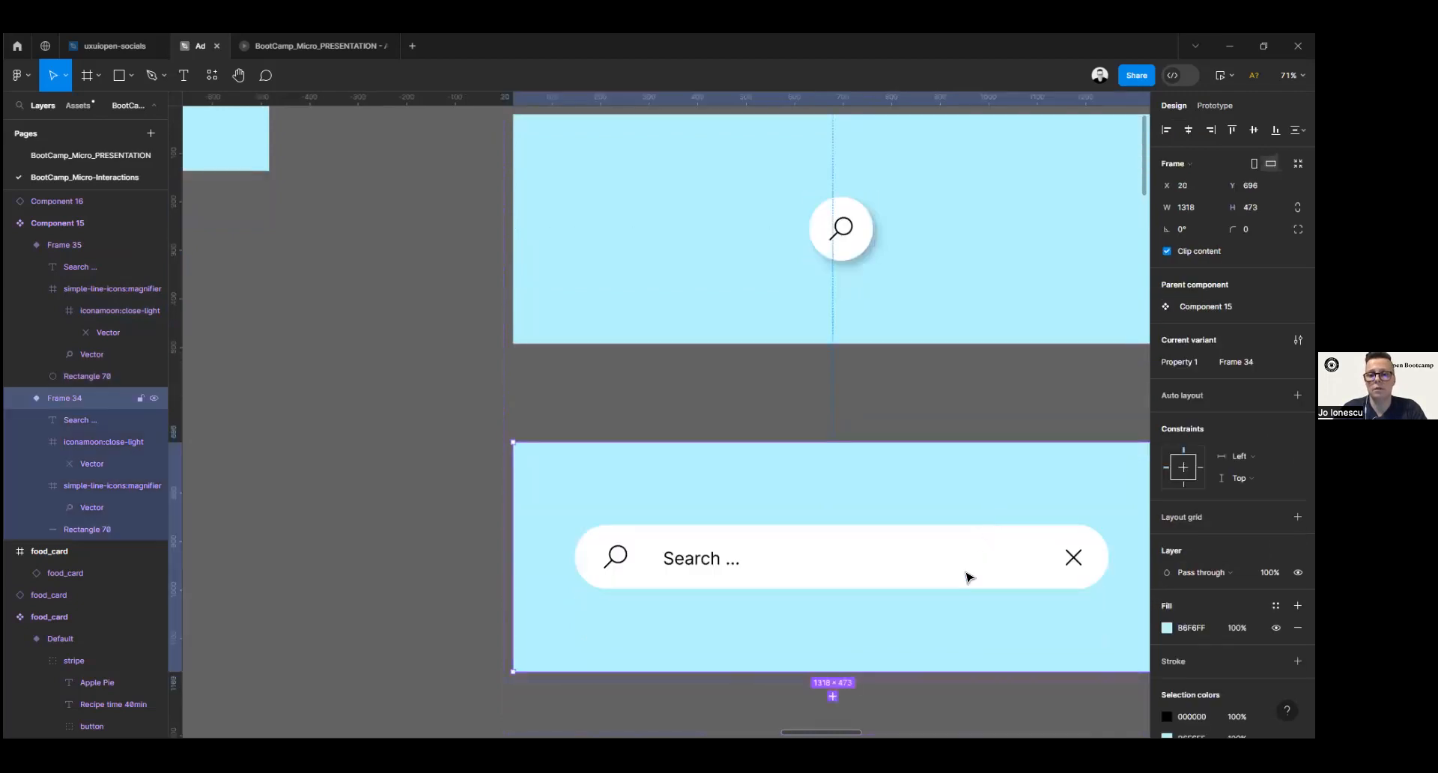
click(820, 563)
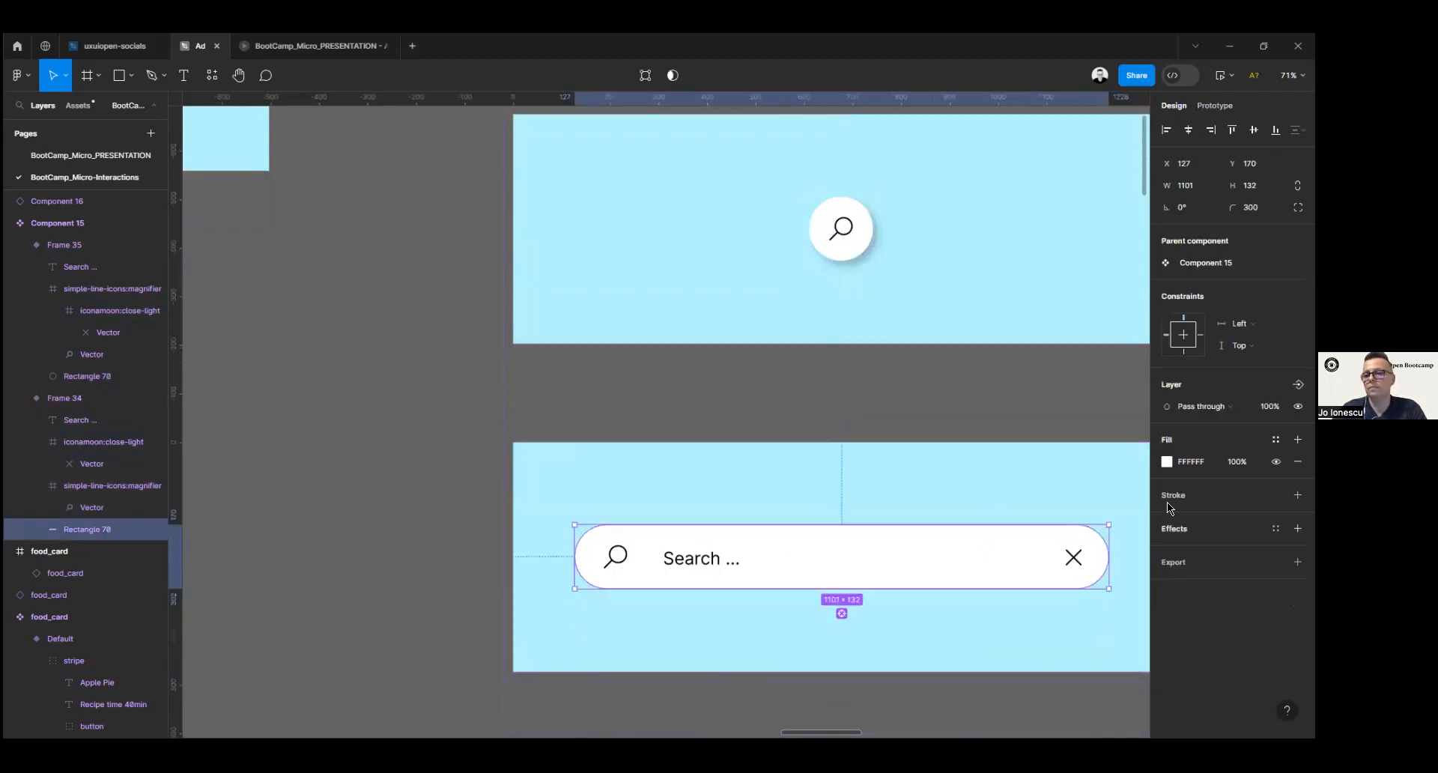
click(1297, 528)
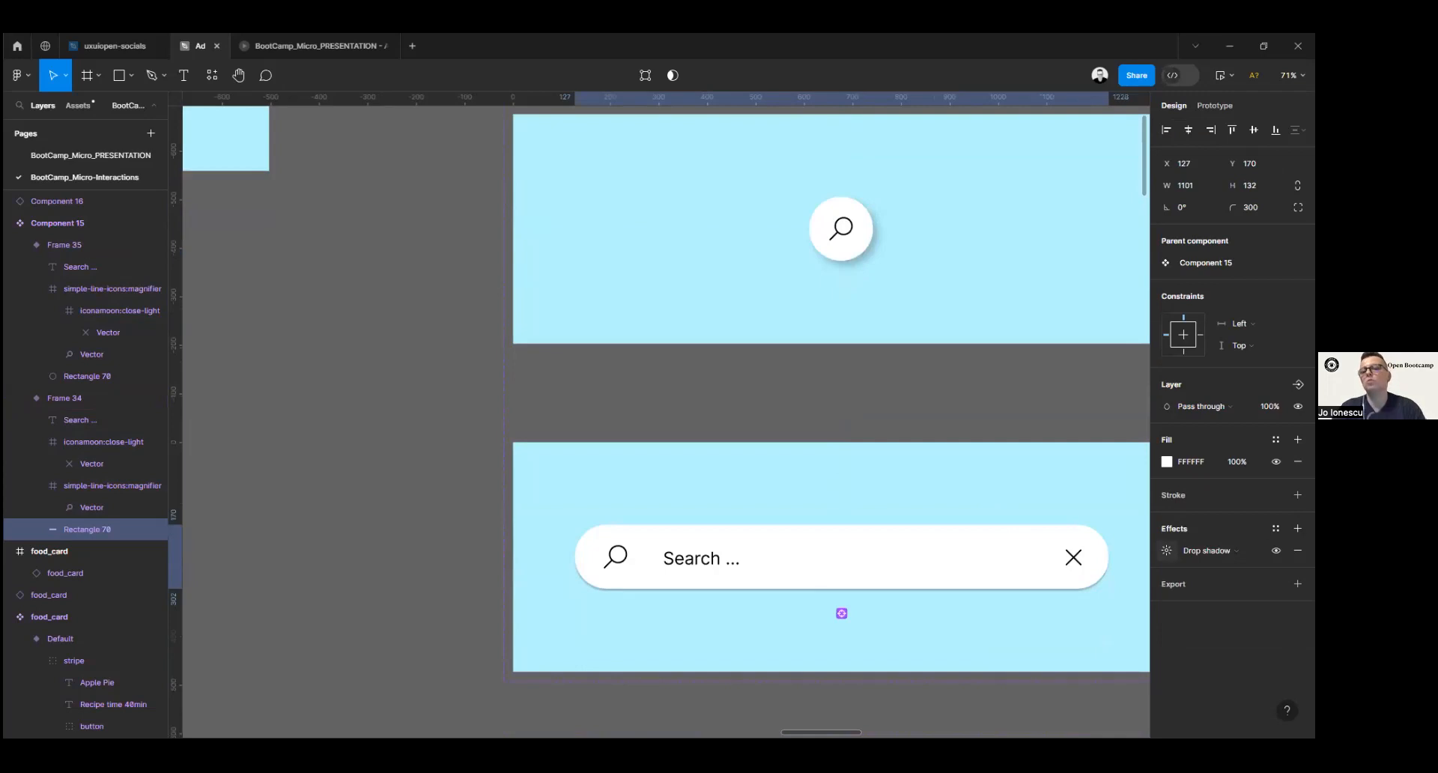
Step: Set the search bar's drop shadow to X 10, Y 10 and blur 20
click(1168, 552)
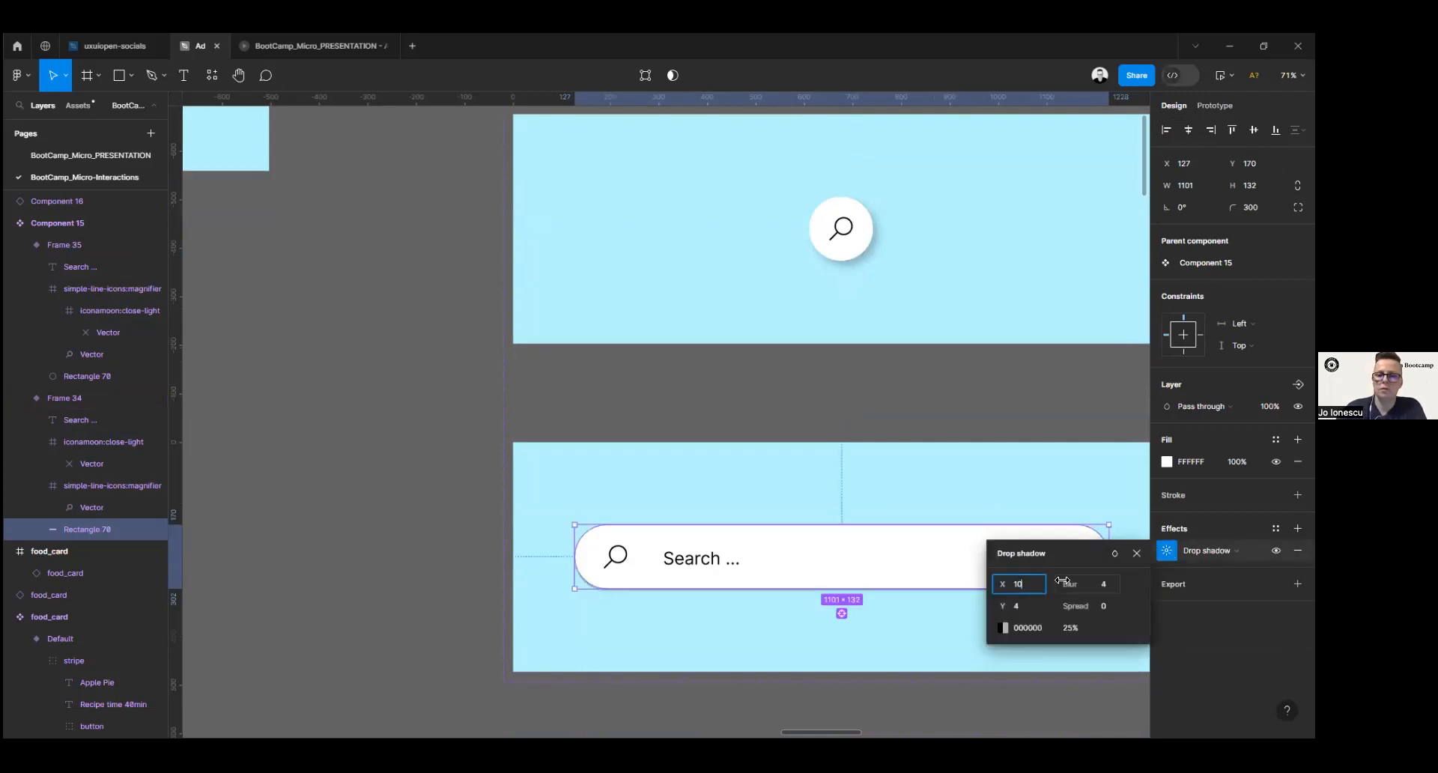
text(10)
click(1026, 608)
text(10)
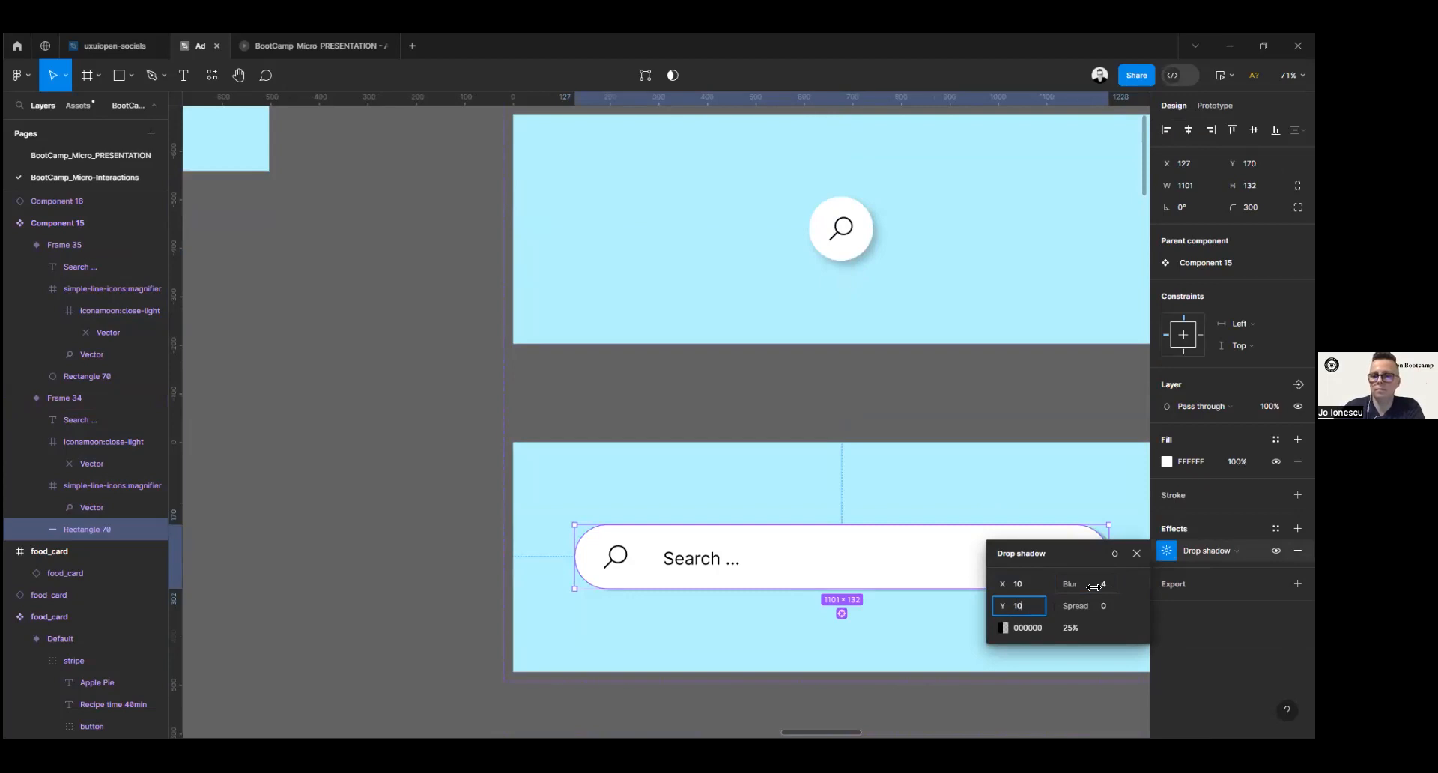
click(1106, 585)
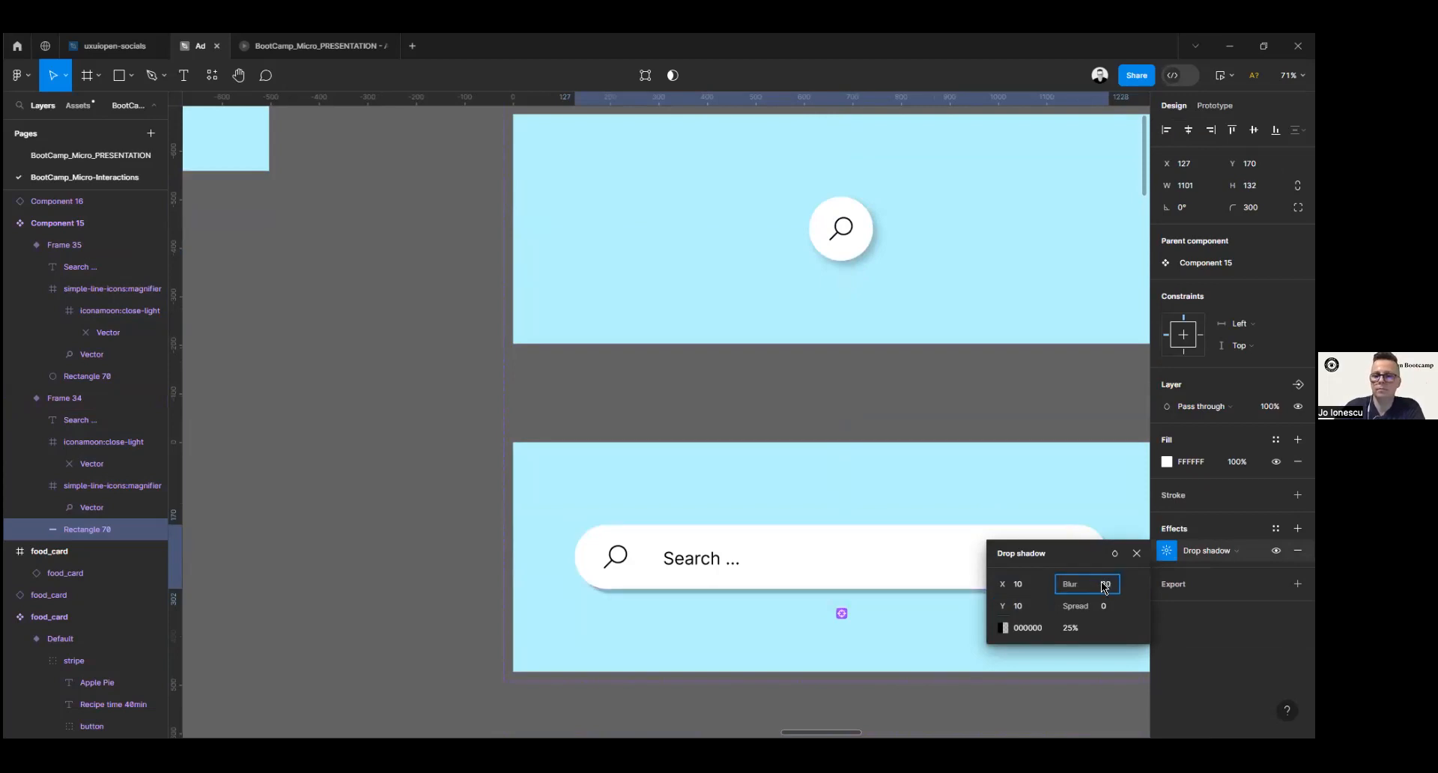
click(1138, 553)
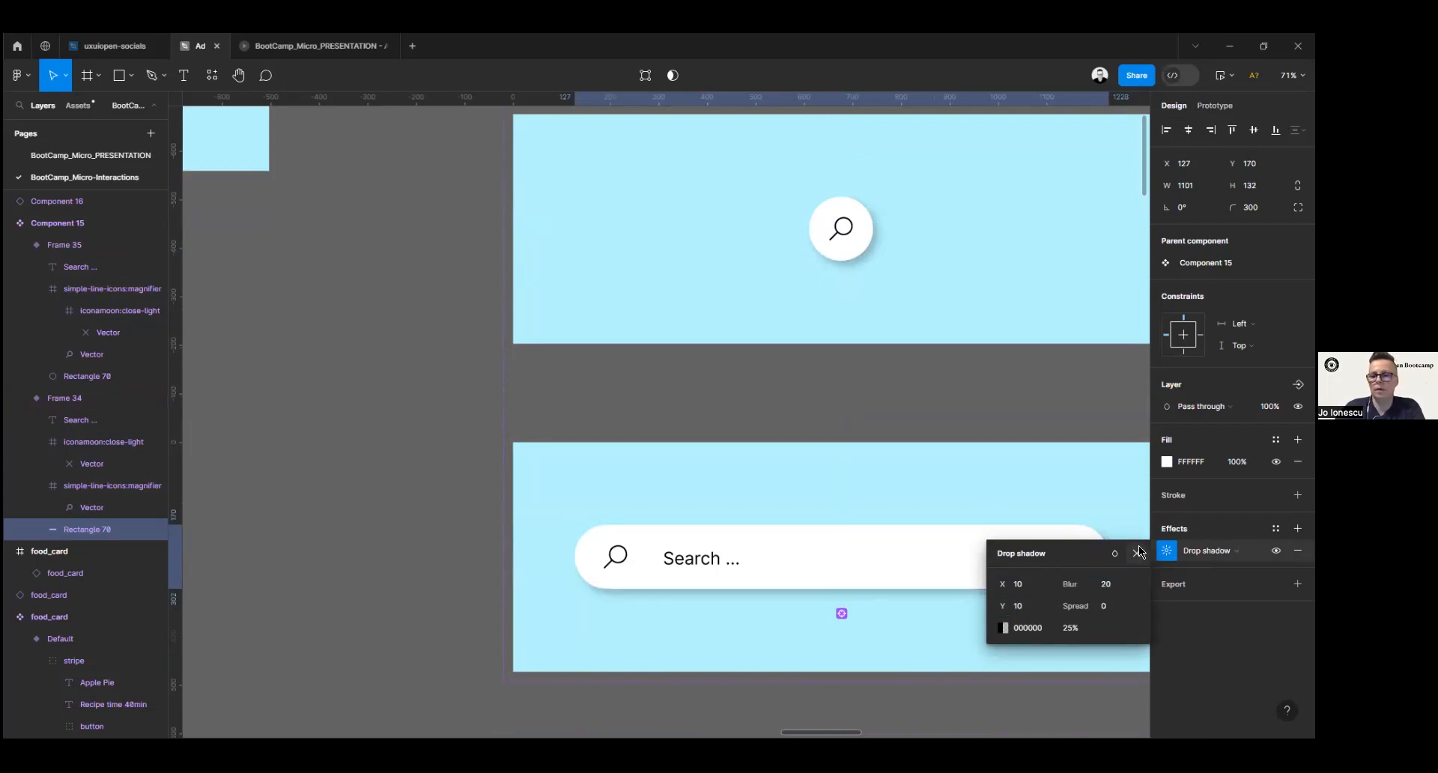
Step: Preview the collapsed search bar instance in an enlarged preview window and check its expansion with the drop shadow
click(373, 386)
drag(364, 388, 622, 507)
scroll(469, 481, down, 3)
drag(437, 480, 662, 541)
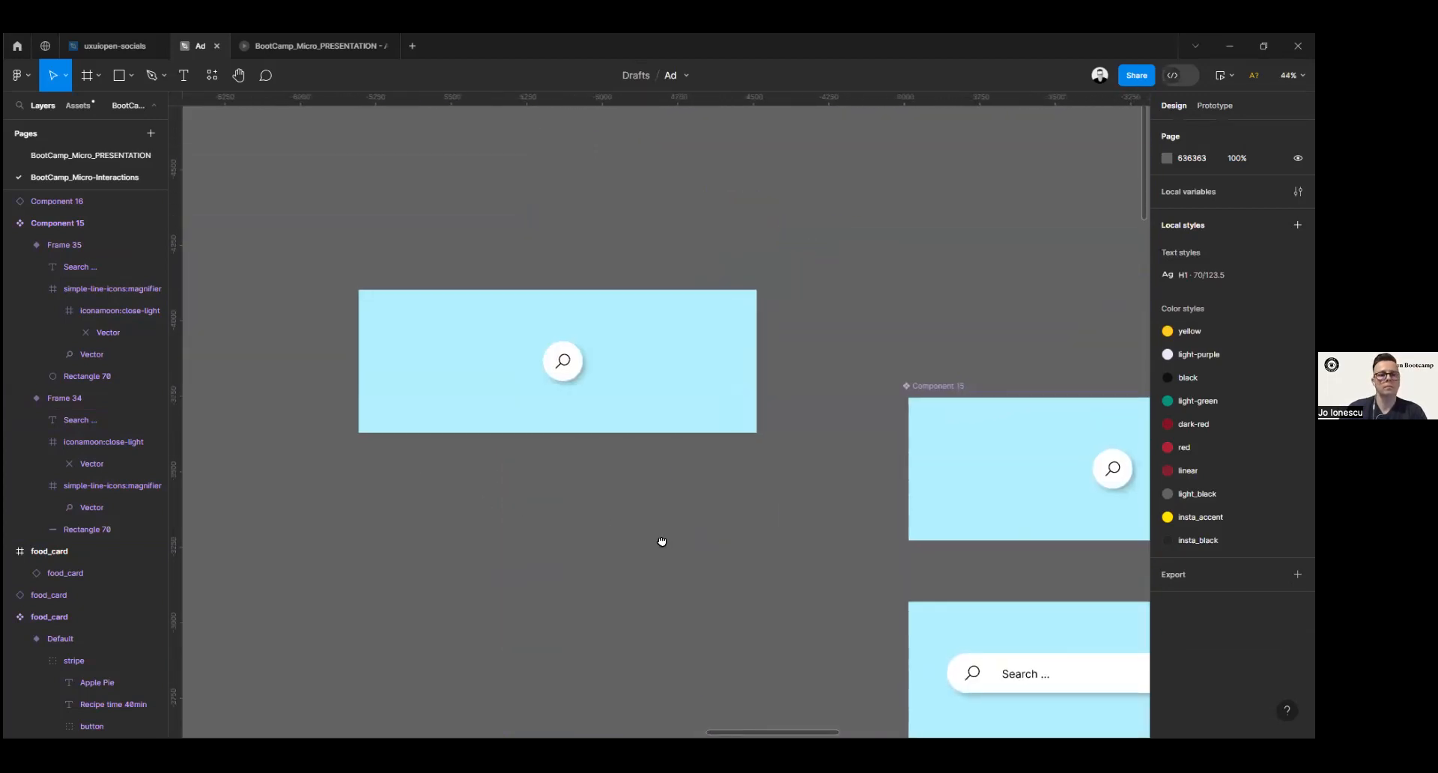
scroll(558, 358, up, 2)
click(684, 362)
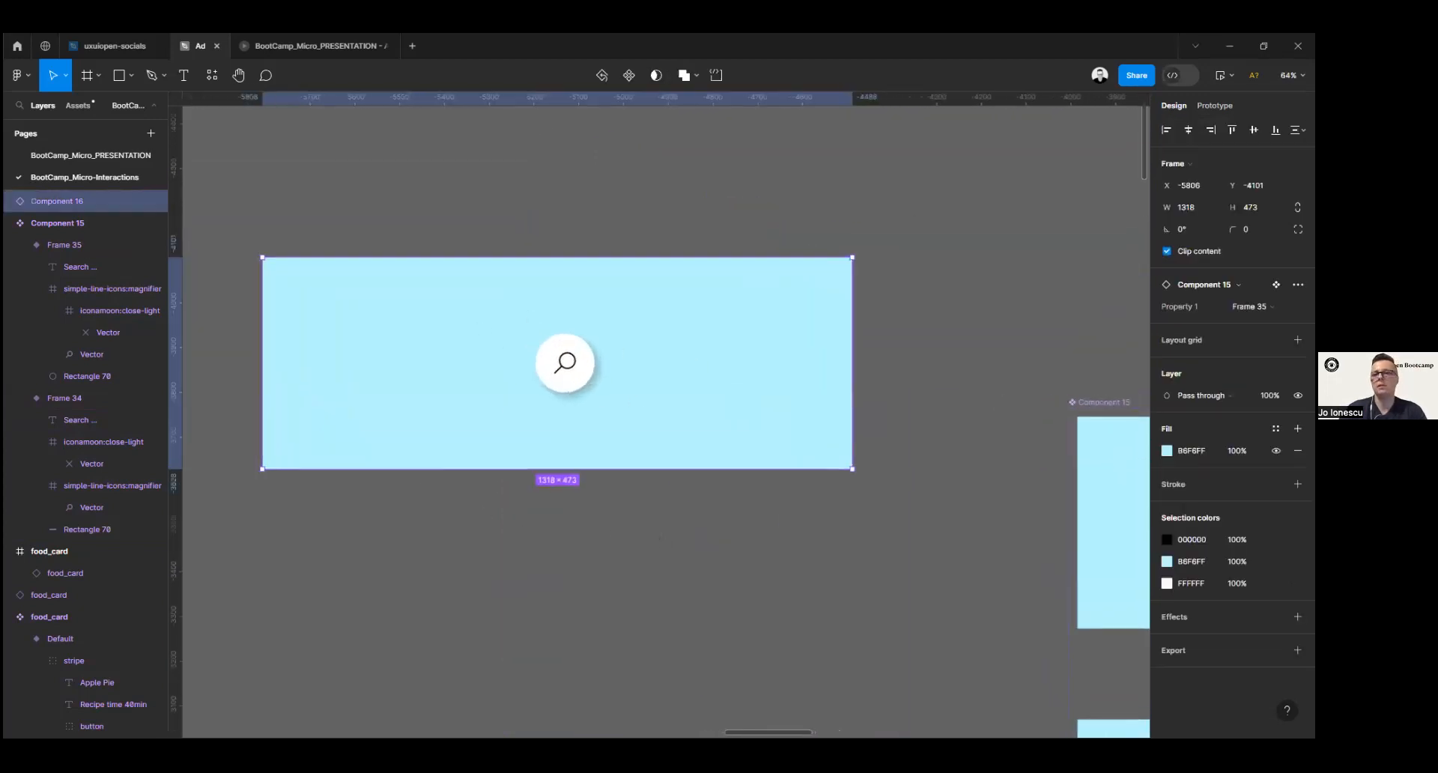
scroll(579, 315, up, 1)
click(1220, 75)
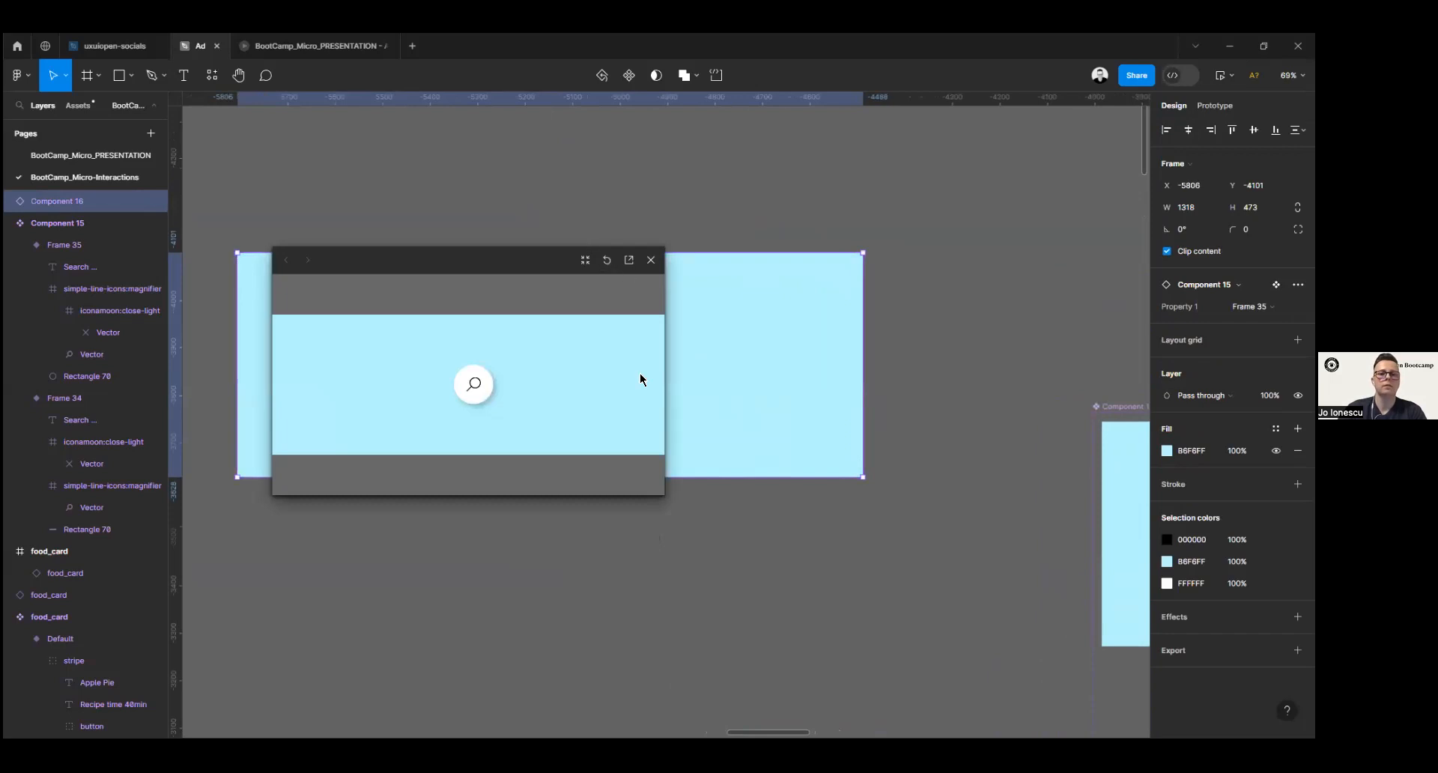
drag(665, 496, 1027, 625)
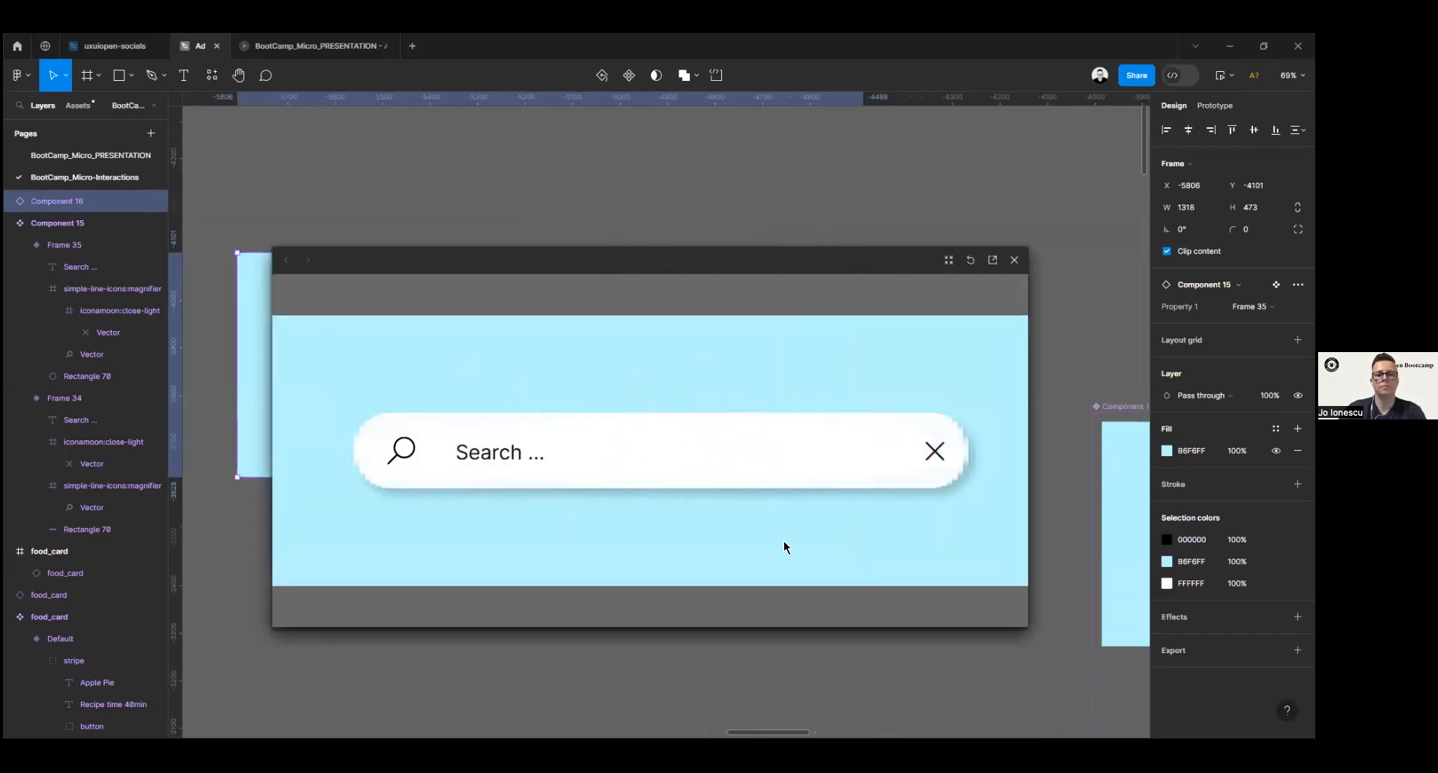
click(1015, 261)
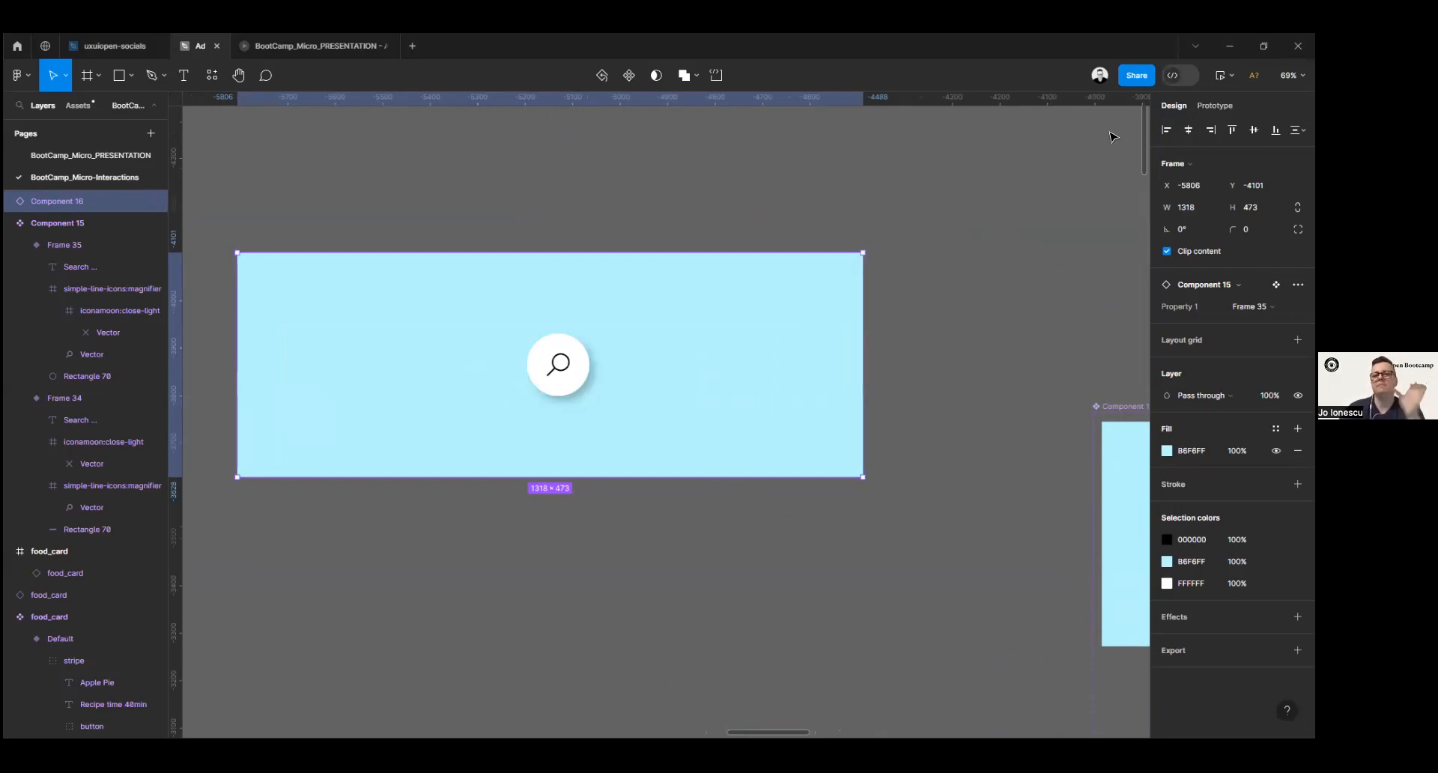
Step: Reopen the search bar instance's preview, expand it from the magnifier circle, and close the preview
click(1221, 75)
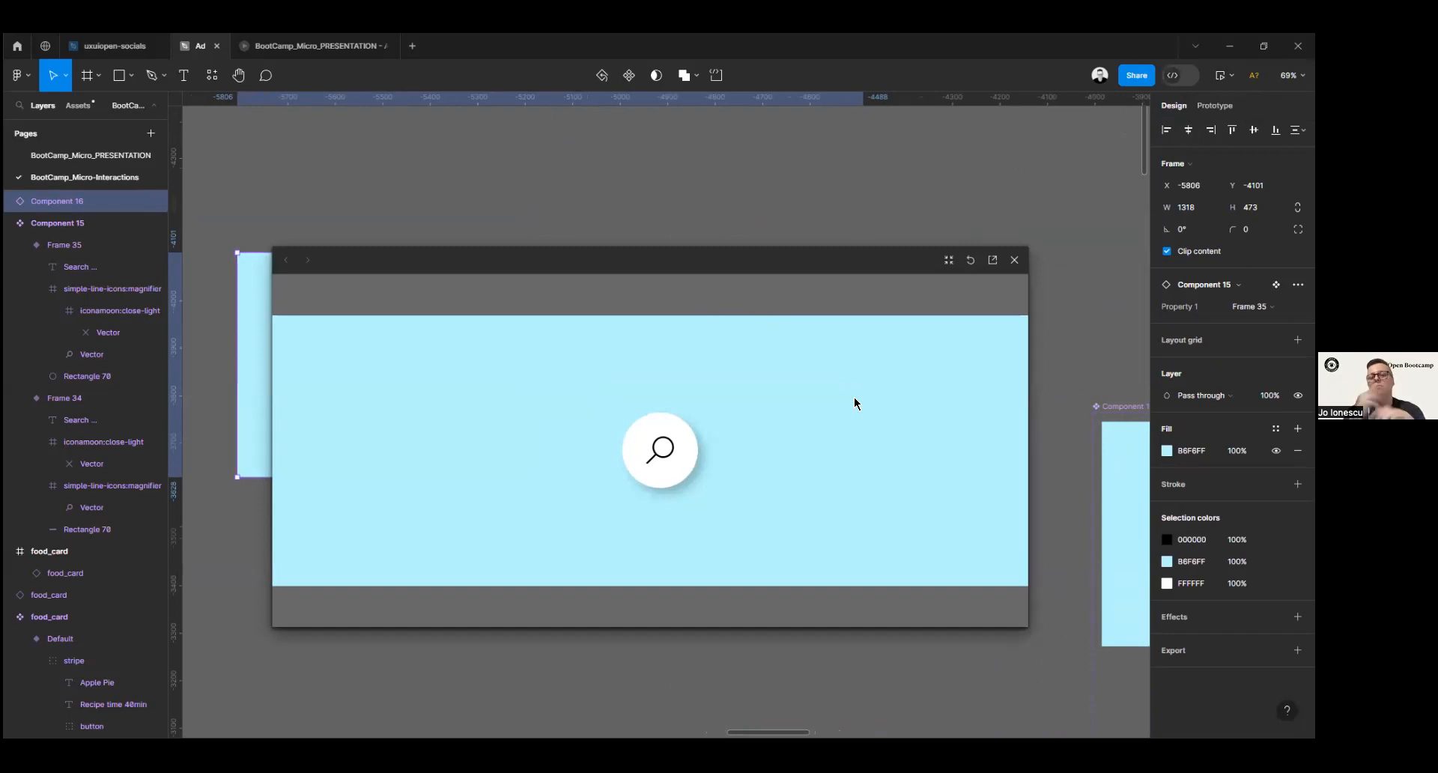
click(685, 472)
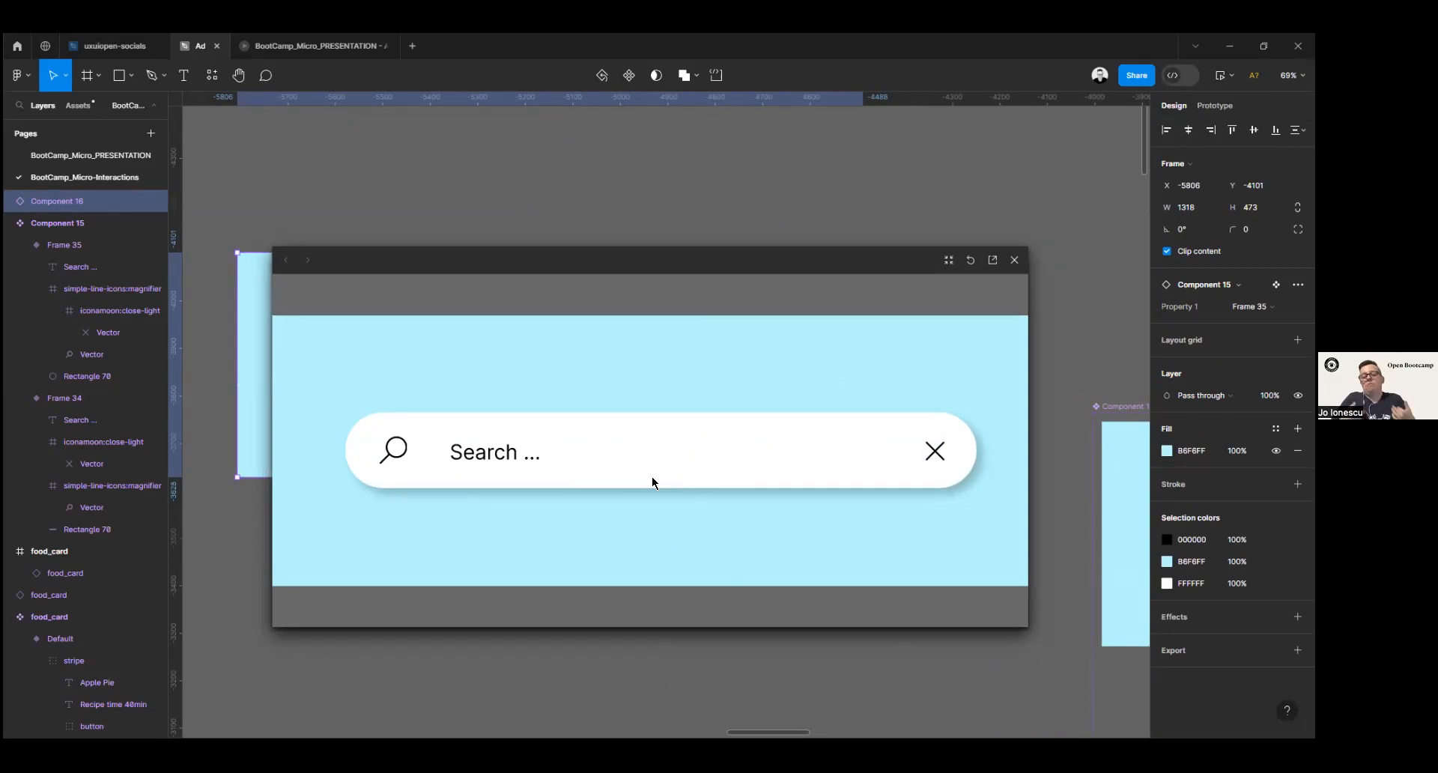
click(1014, 260)
click(883, 311)
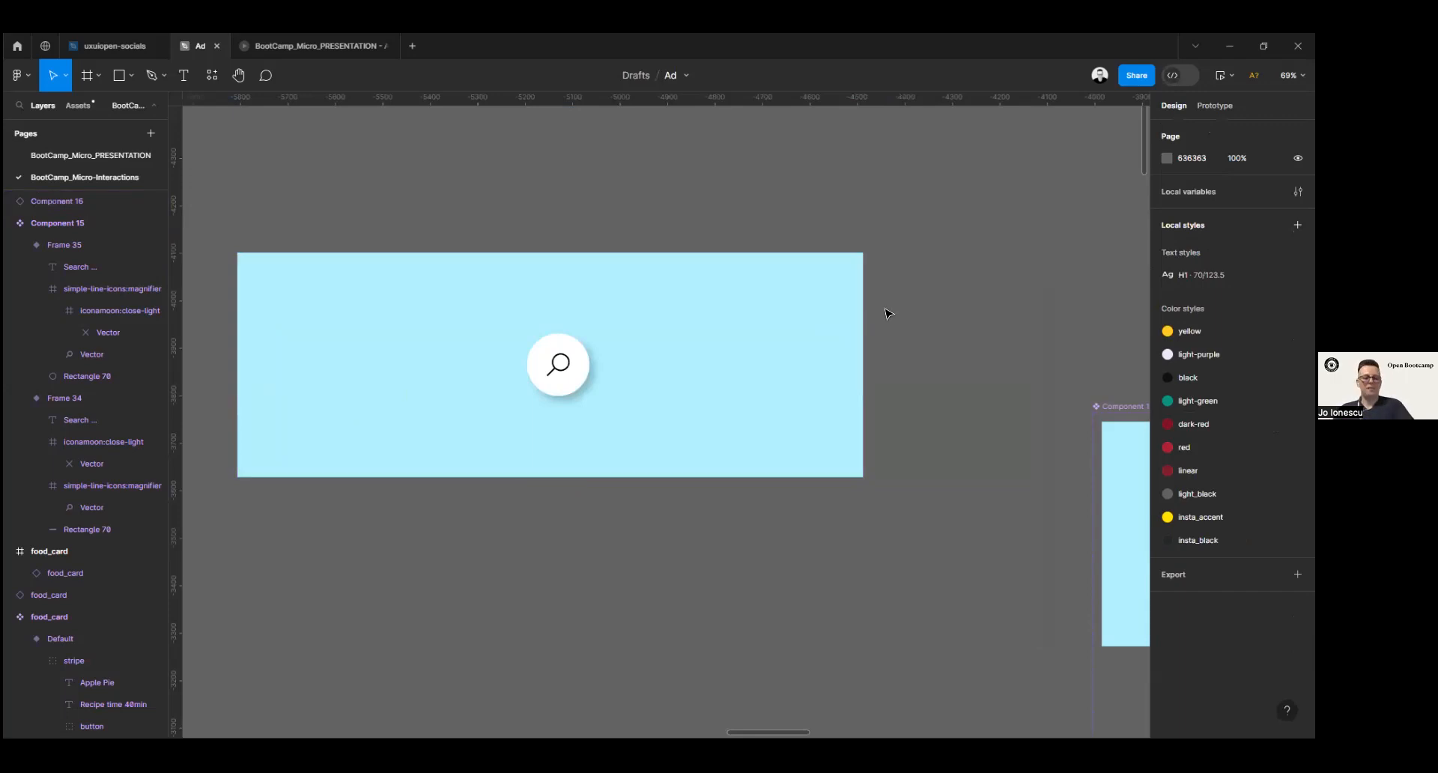
Step: Delete the Component 15 search bar variant set together with its separate instance
scroll(906, 295, down, 1)
scroll(908, 294, down, 3)
drag(908, 294, 616, 278)
drag(272, 200, 1079, 622)
scroll(1069, 522, down, 1)
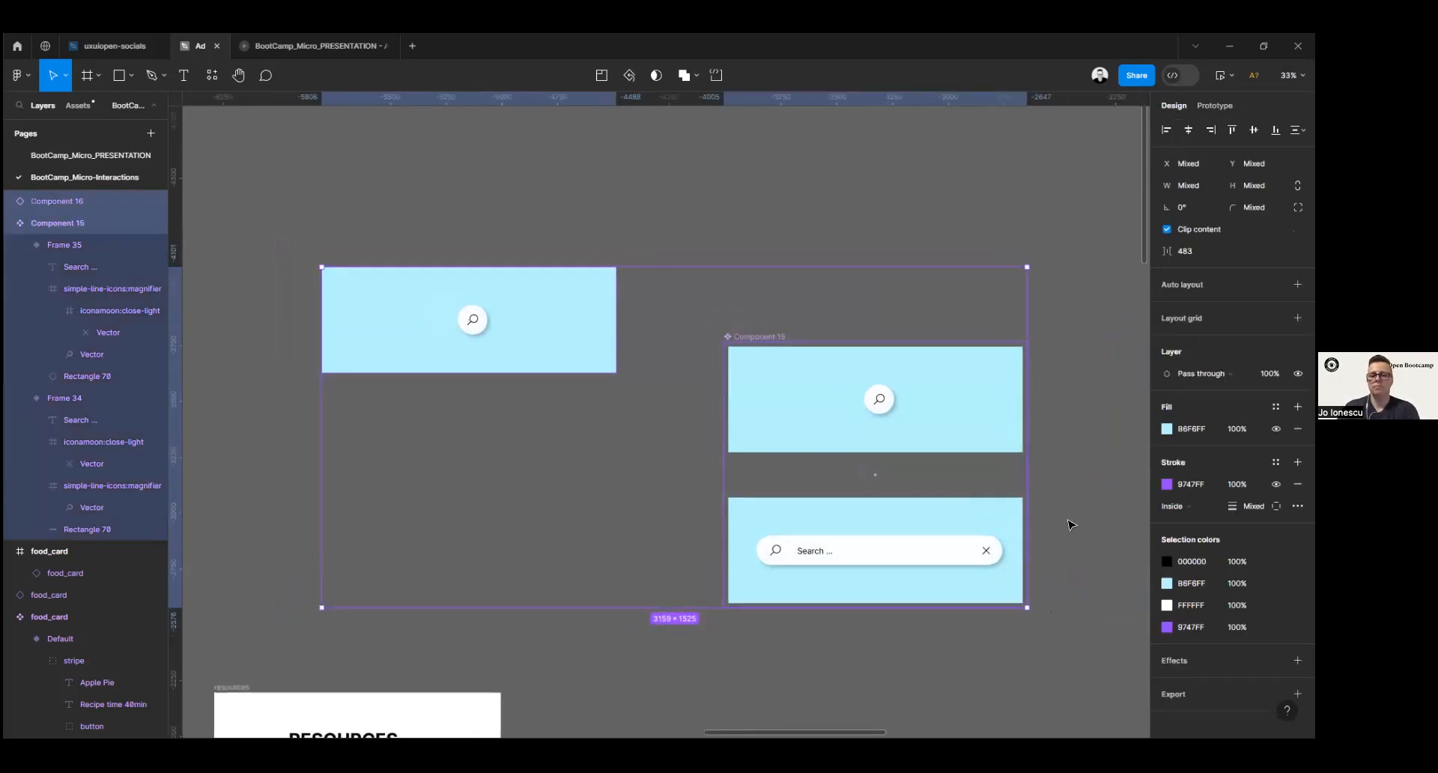
key(Delete)
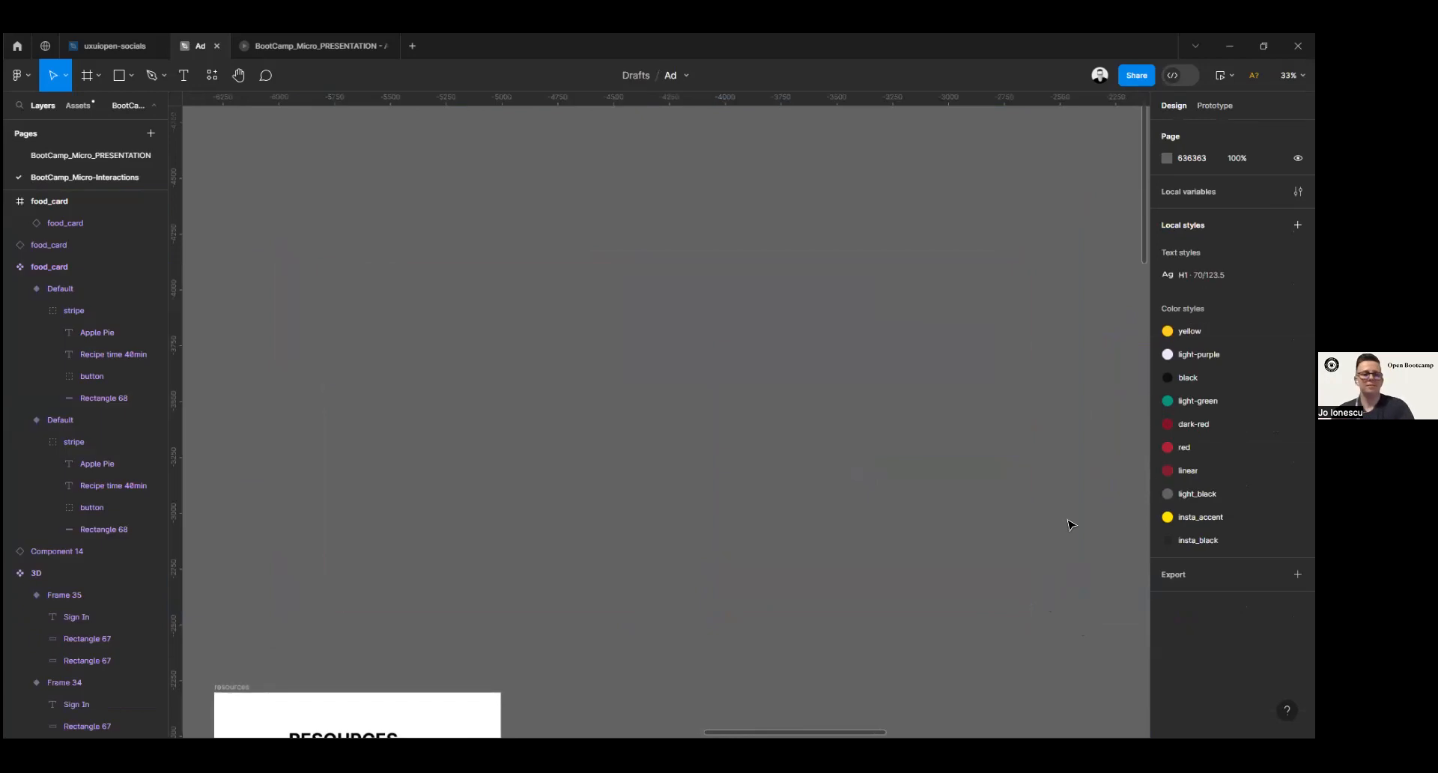
Step: Preview the dark check box example in the Check Box / Toggle section, test its ticking animation, and close the preview
drag(790, 393, 344, 263)
scroll(915, 472, down, 3)
drag(923, 487, 642, 218)
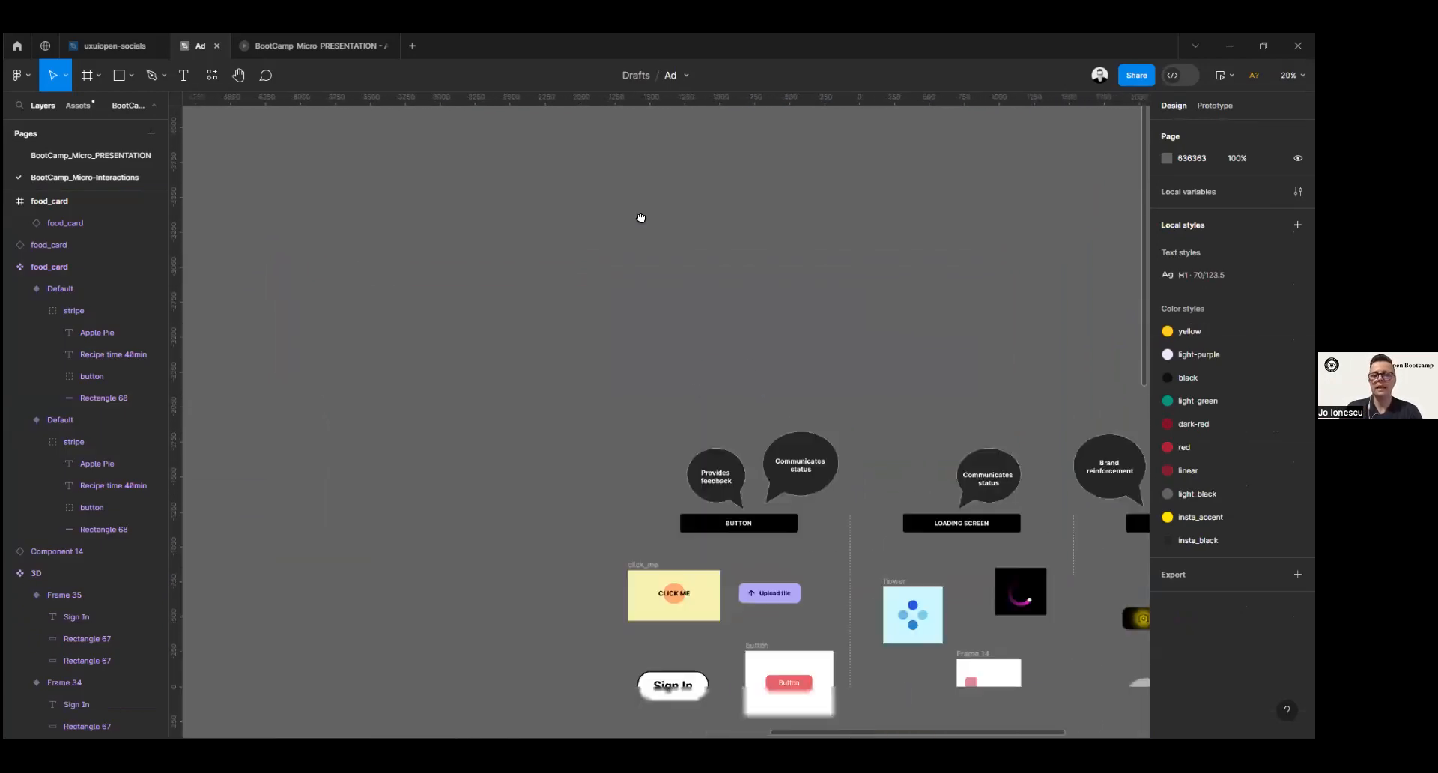
drag(972, 585, 818, 347)
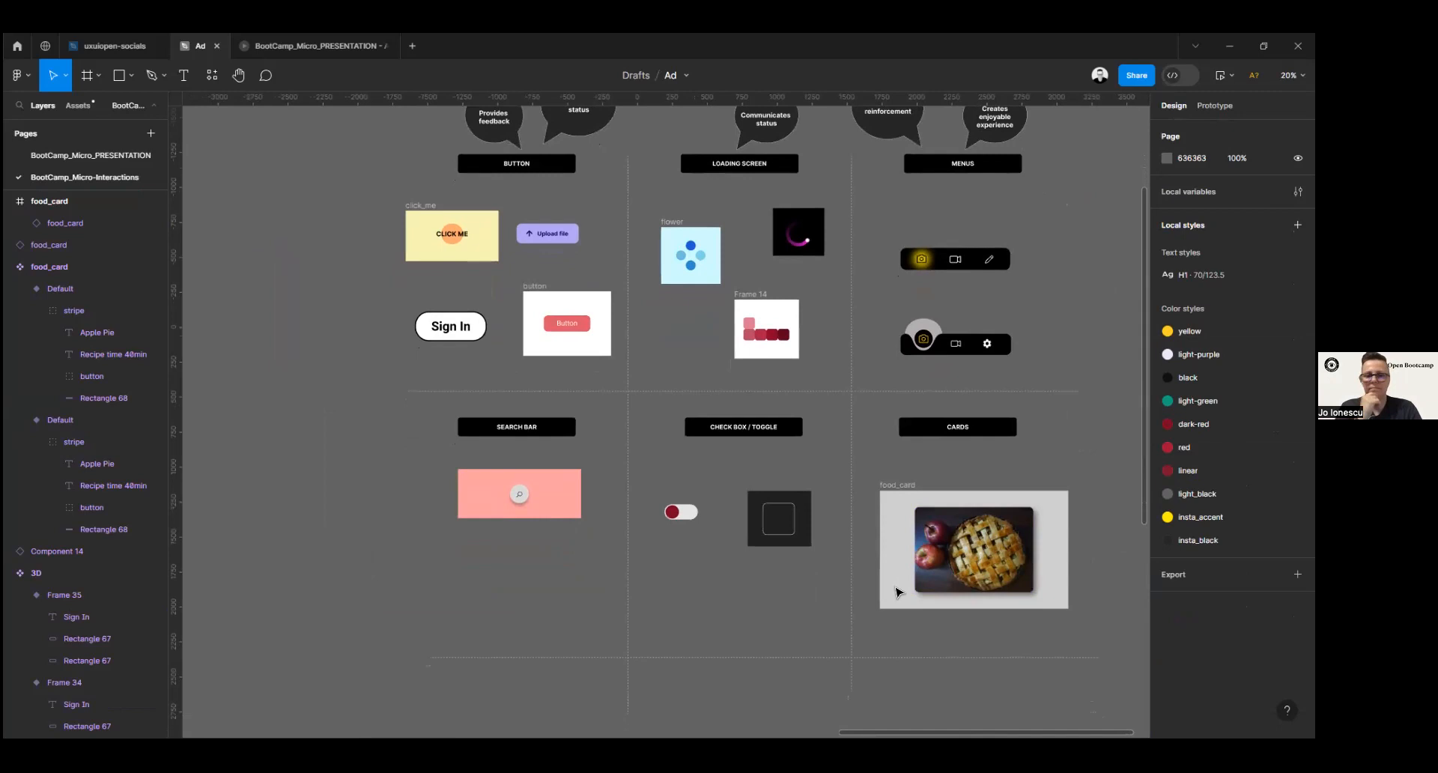
click(791, 514)
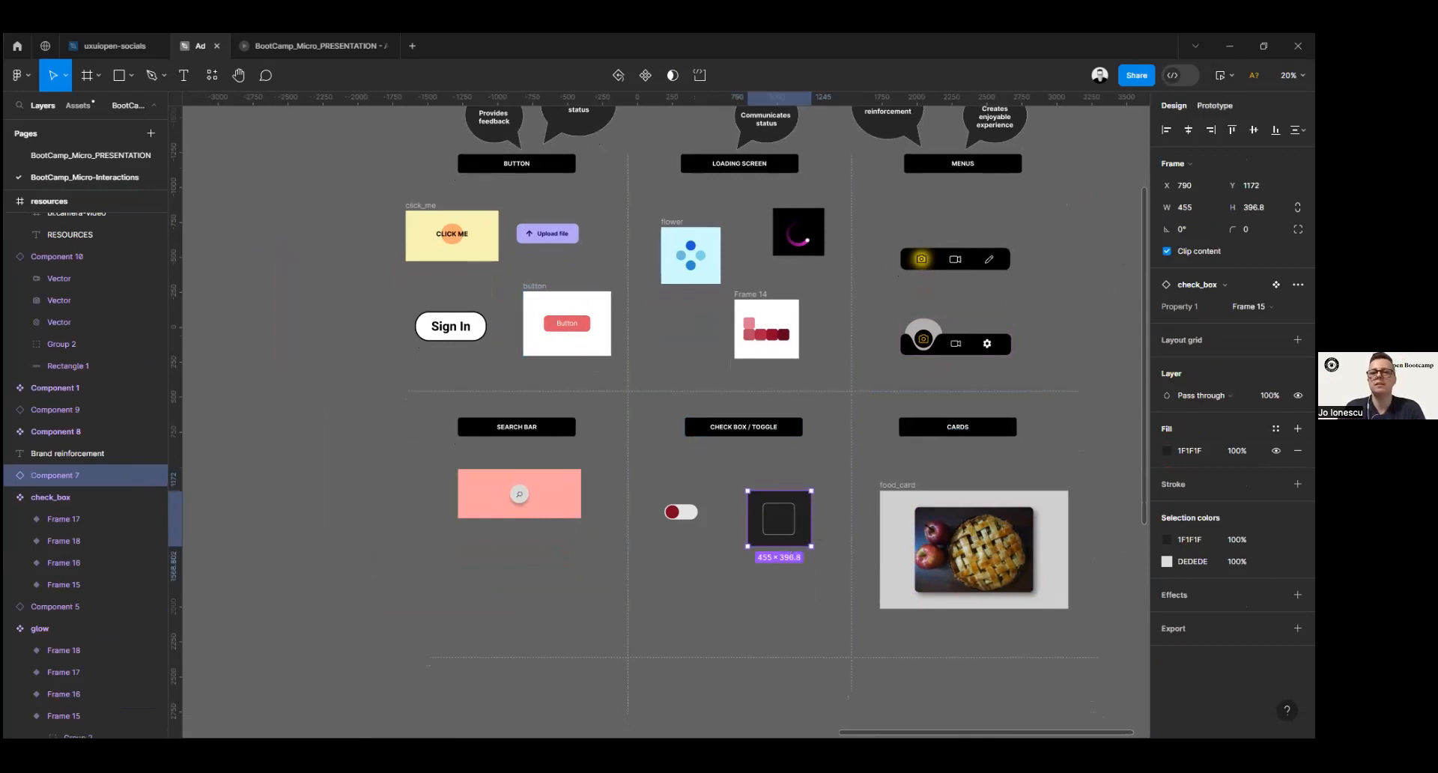
click(1221, 75)
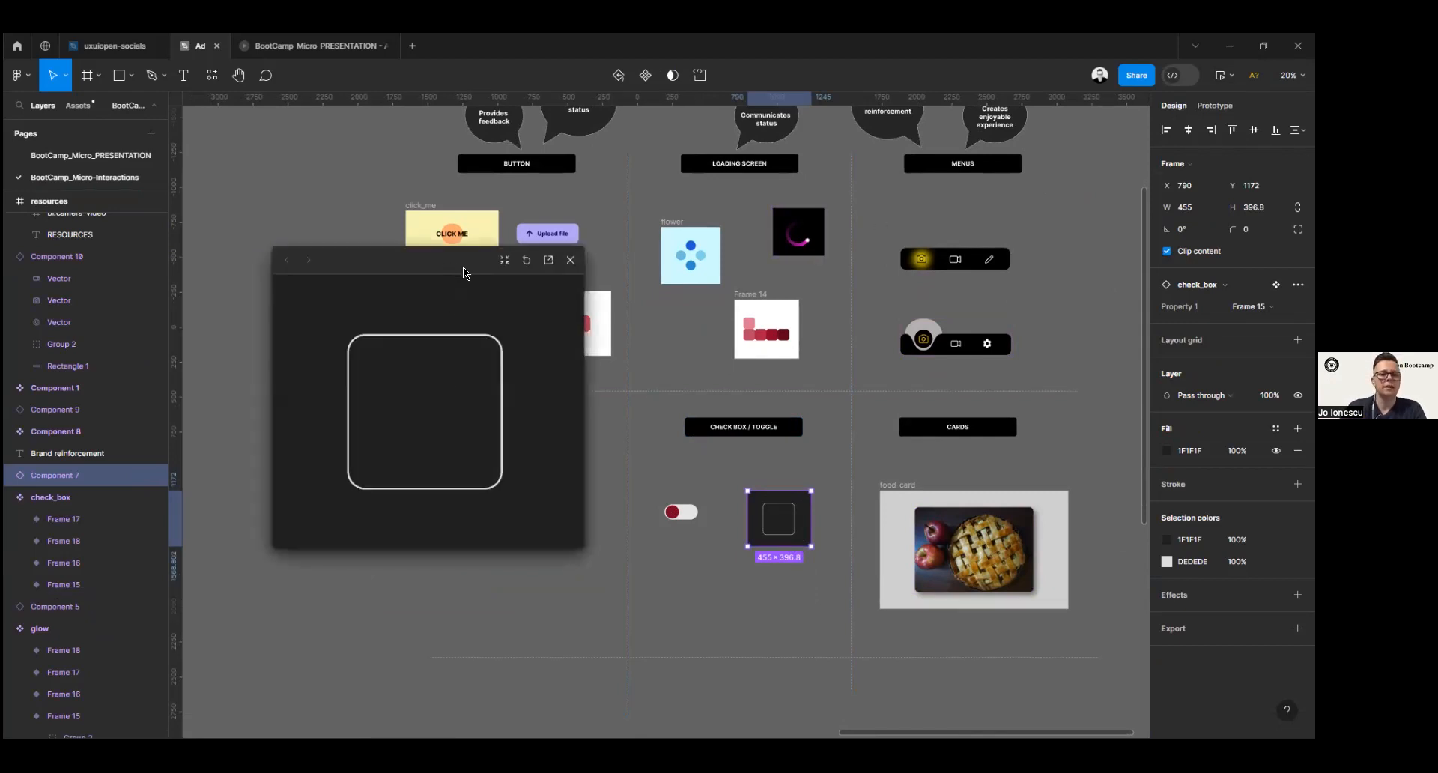
drag(462, 266, 518, 276)
click(491, 420)
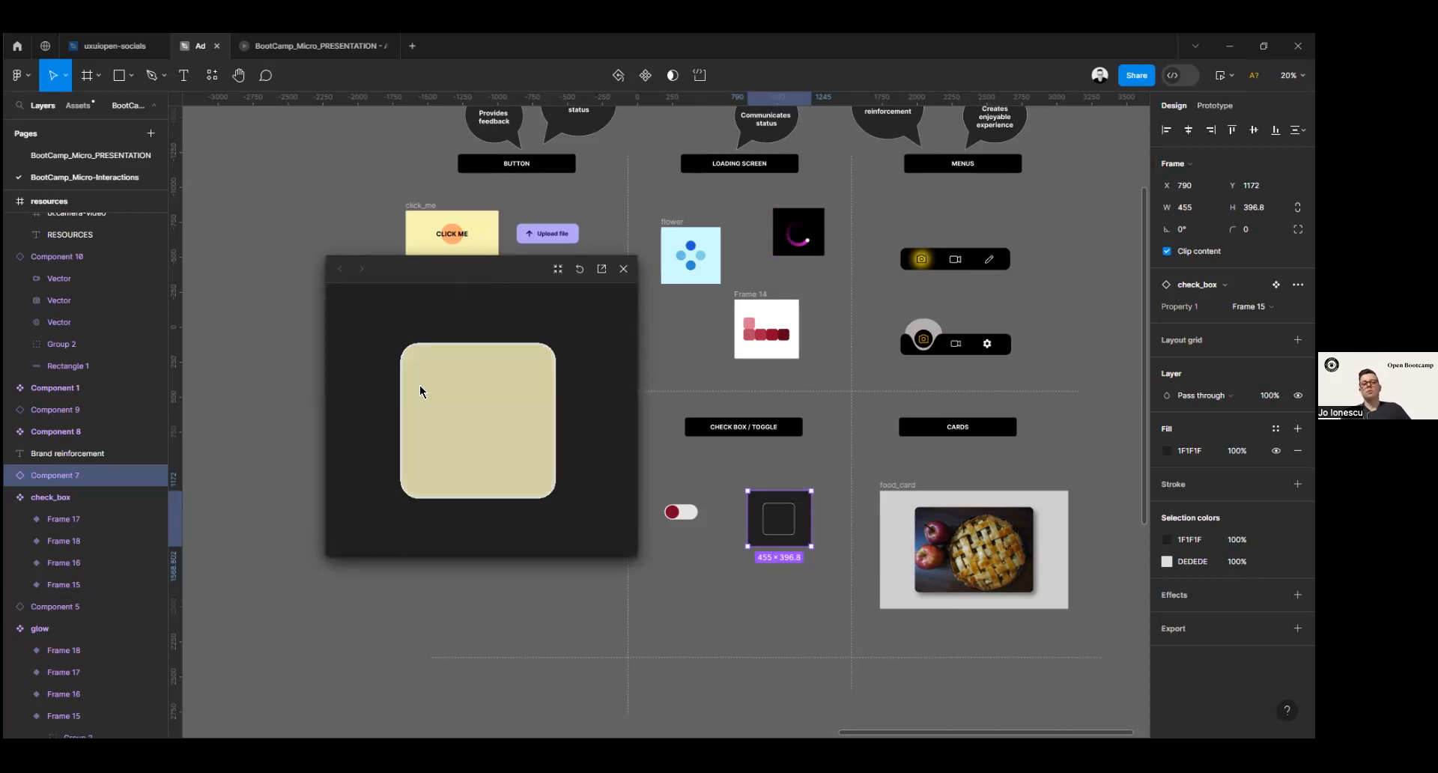
click(478, 421)
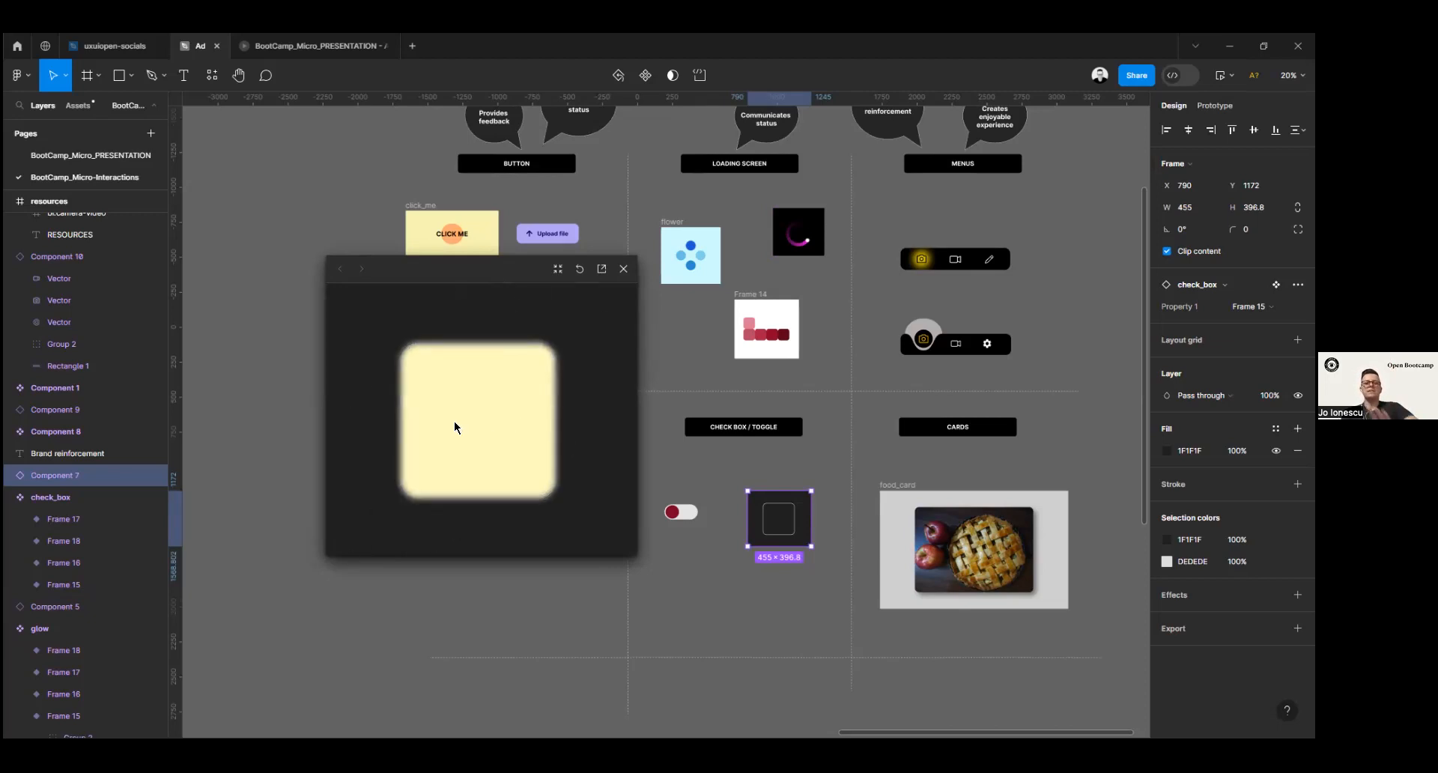
click(455, 424)
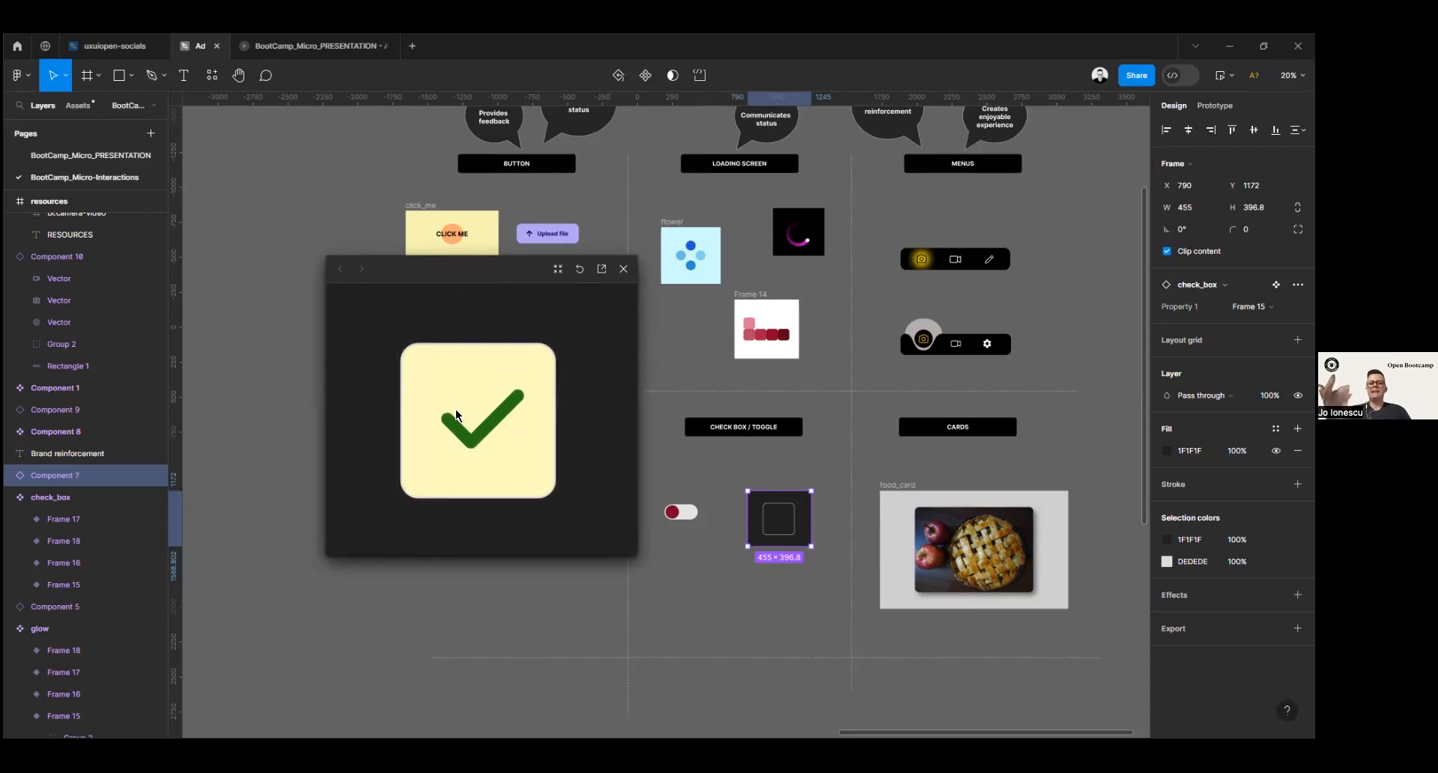
click(624, 268)
Step: Draw a new frame about 856 × 480 on the empty canvas above the example sections
scroll(514, 427, up, 1)
scroll(514, 426, up, 5)
scroll(514, 427, left, 5)
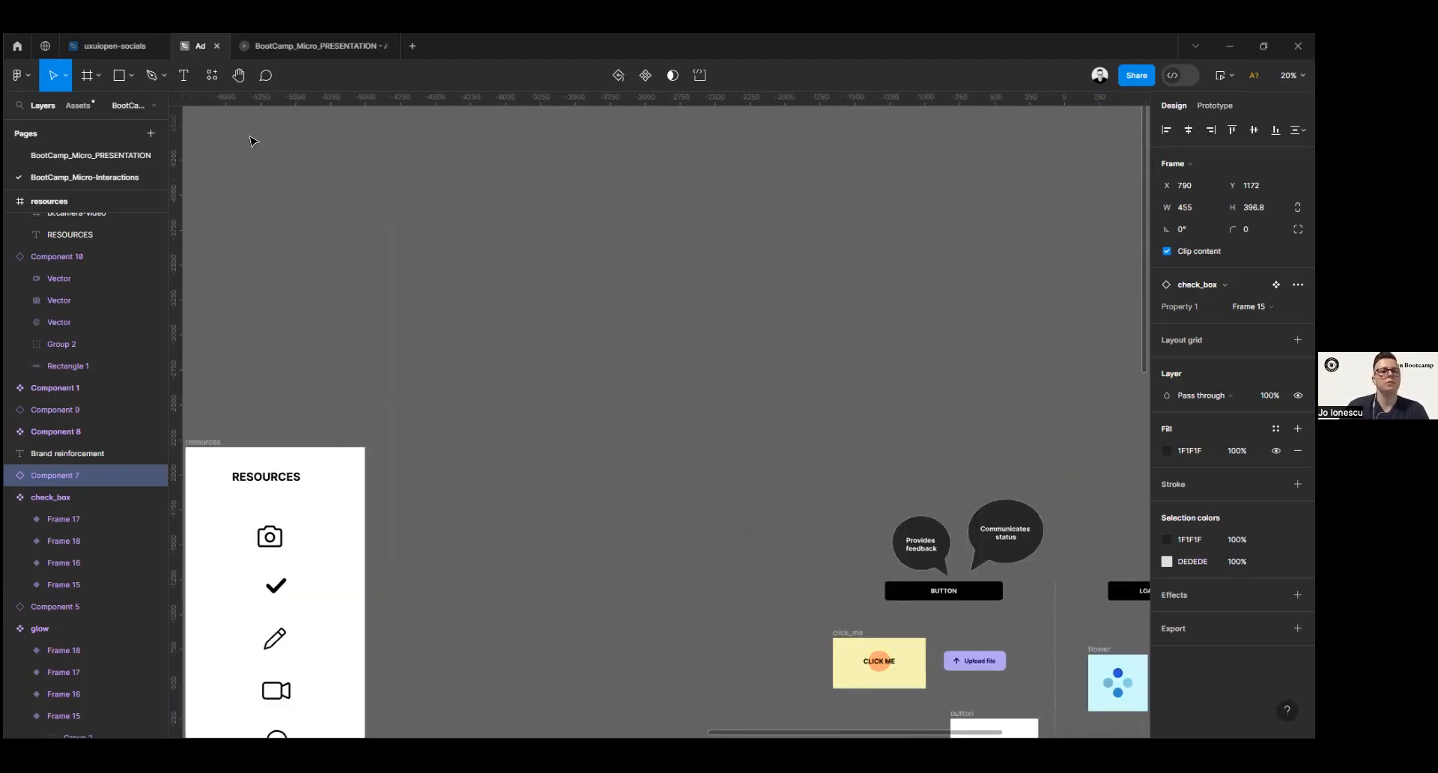
click(90, 76)
drag(572, 147, 691, 215)
Step: Draw a centred square about 210 × 210 in the new frame and replace its fill with an 8 px black stroke
ctrl+scroll(644, 201, up, 3)
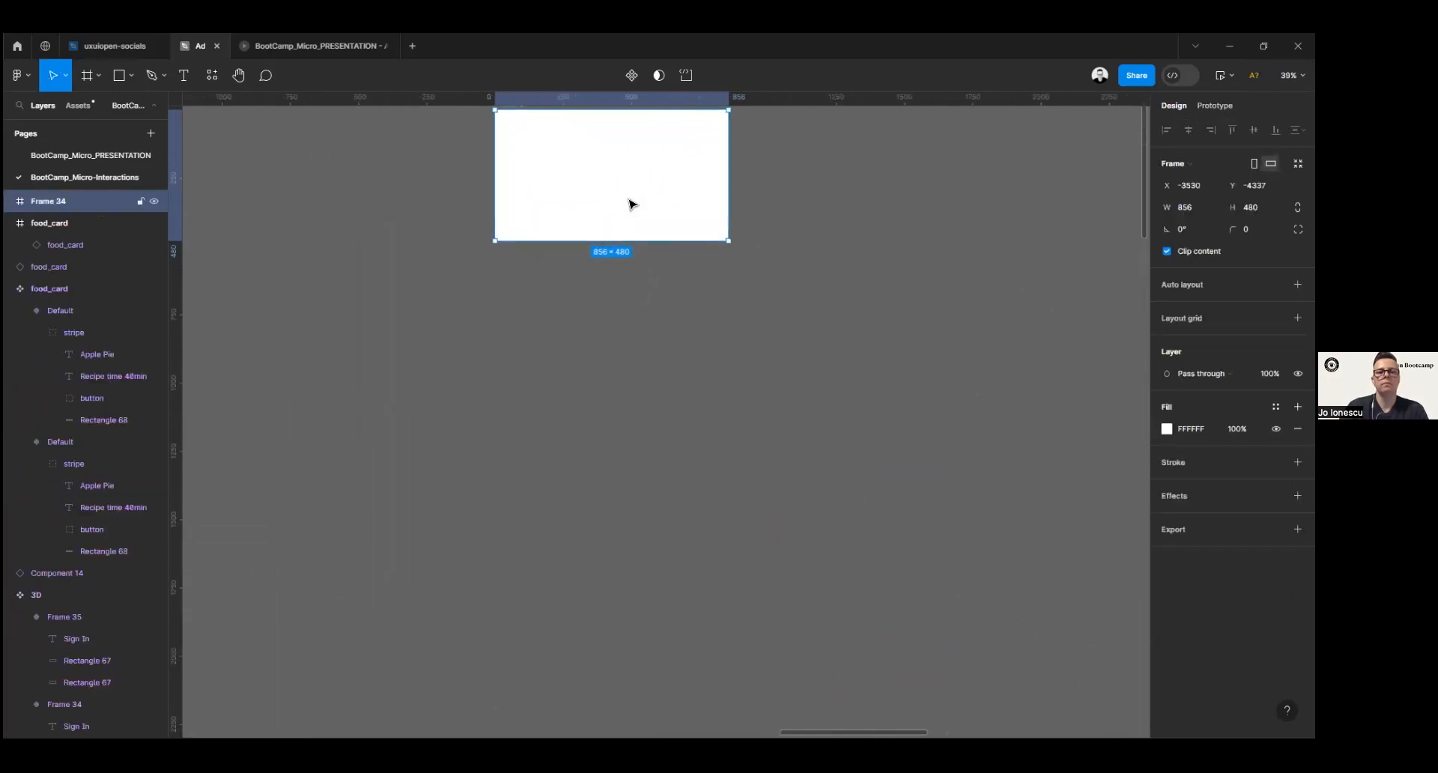
click(120, 78)
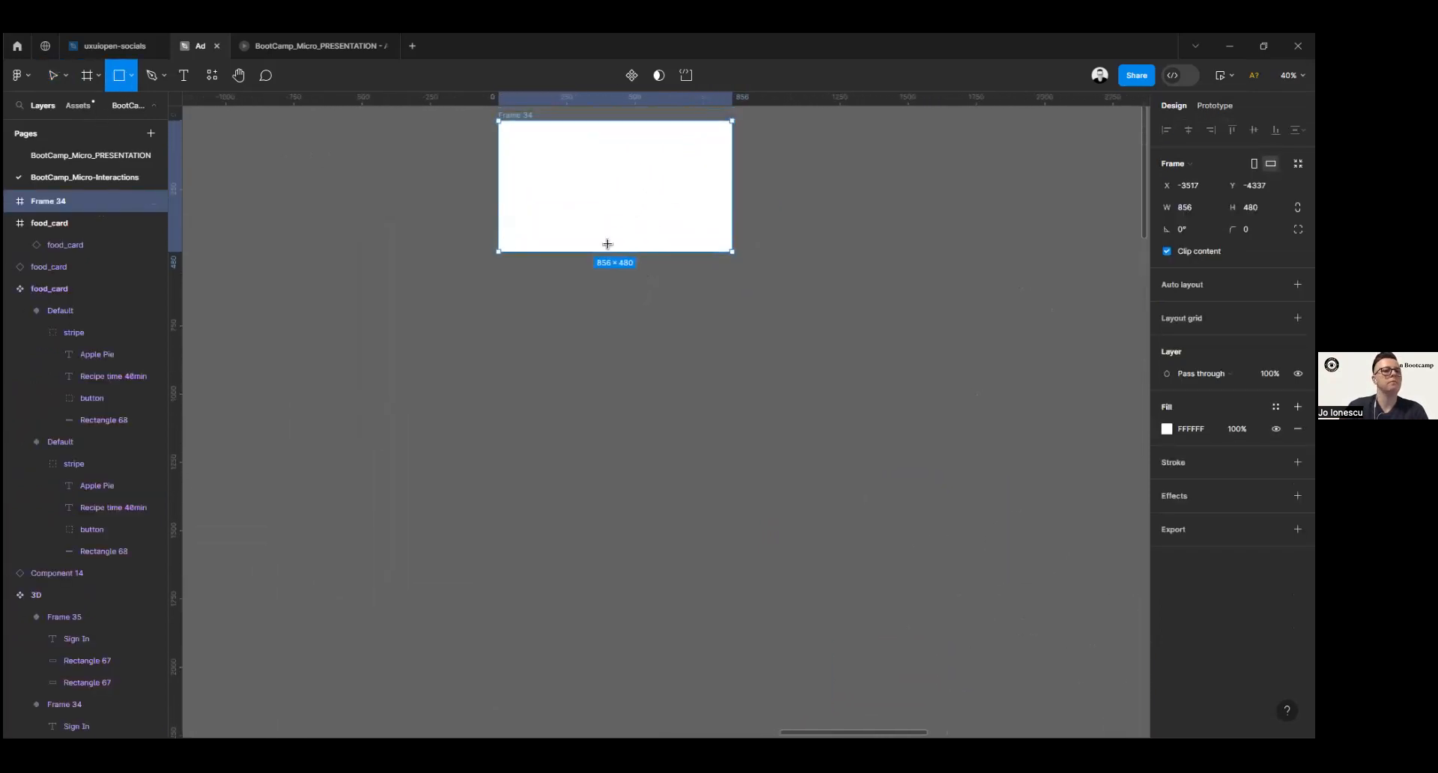
mouse_move(584, 154)
mouse_down()
mouse_move(638, 209)
mouse_move(620, 200)
mouse_up()
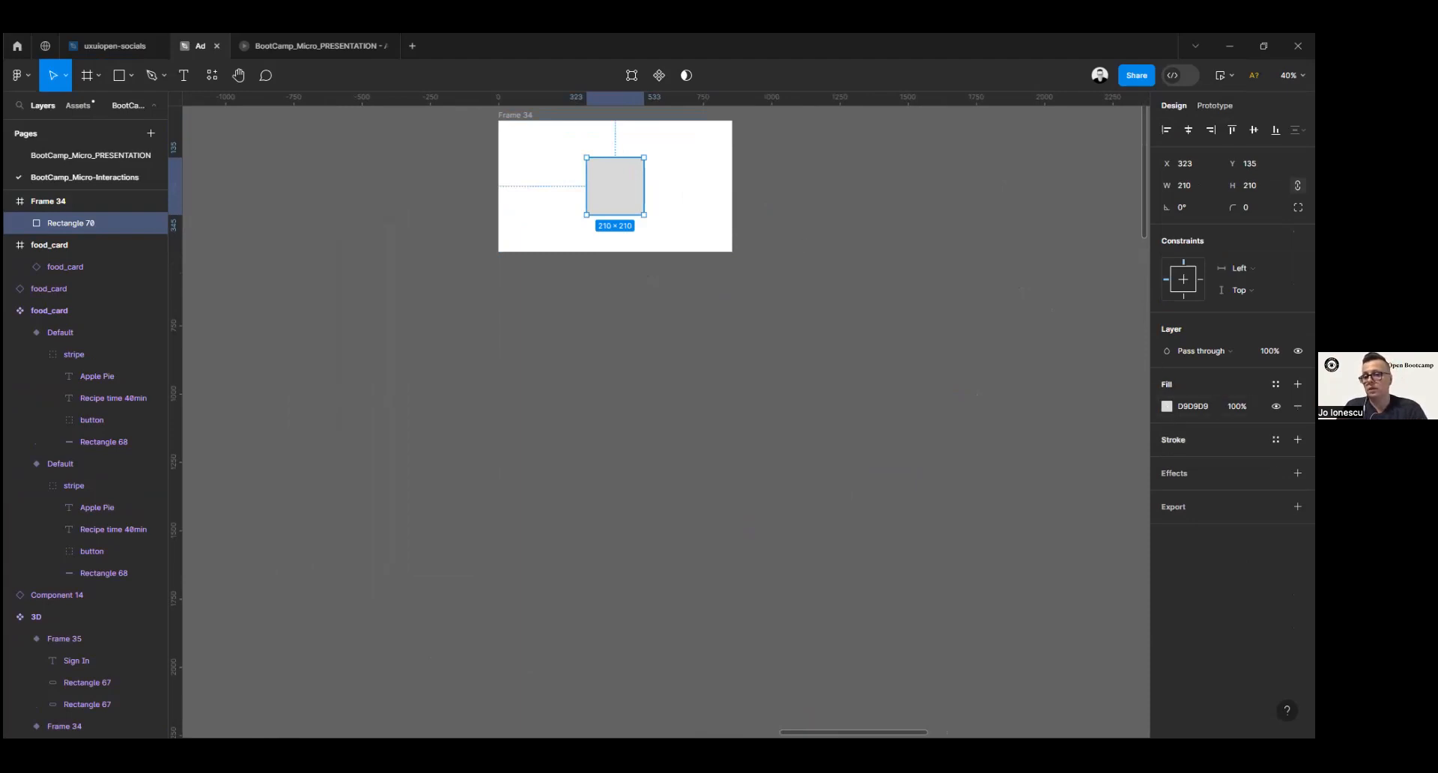
click(1298, 439)
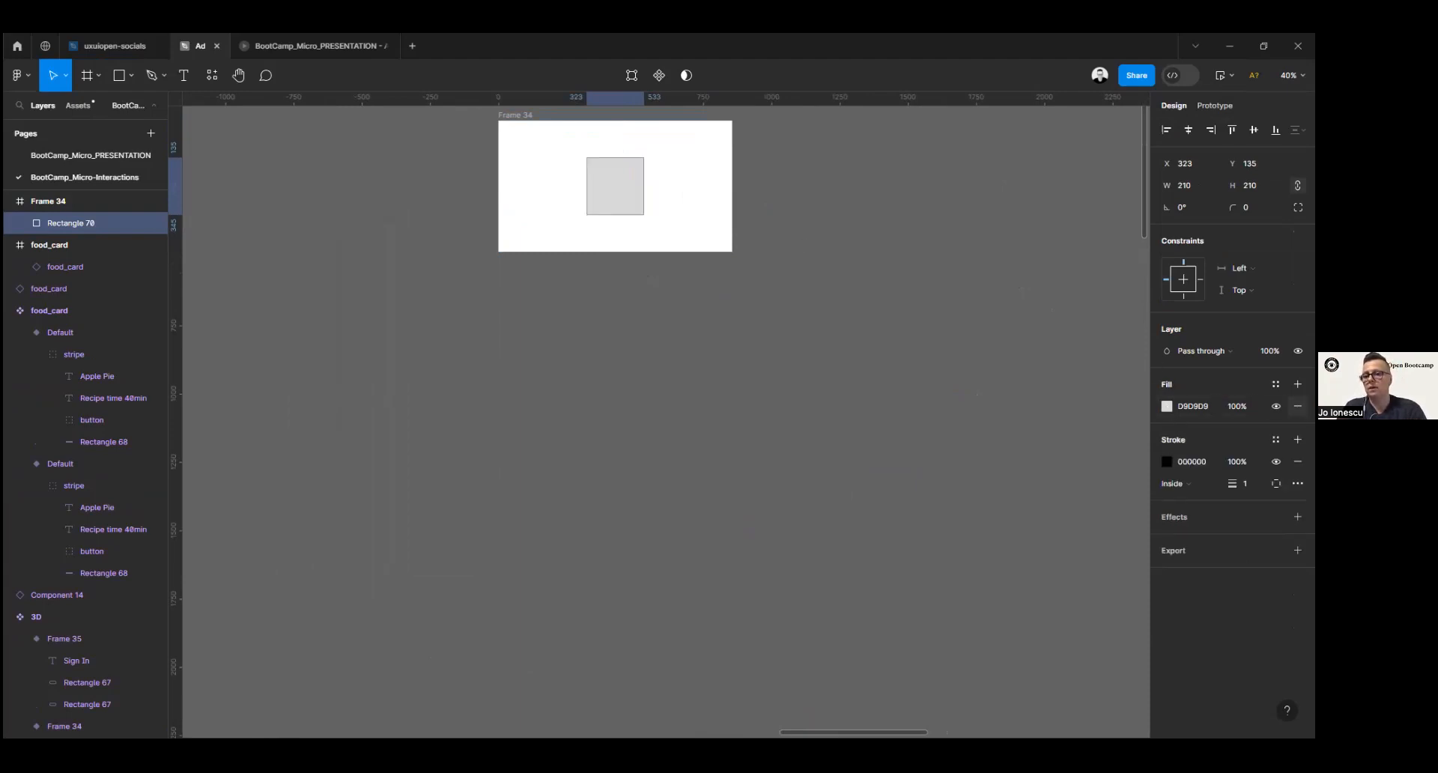
click(1298, 406)
drag(1232, 461, 1247, 464)
Step: Set the square's corner radius to 30, keeping its stroke colour black
click(1247, 207)
text(20)
key(Return)
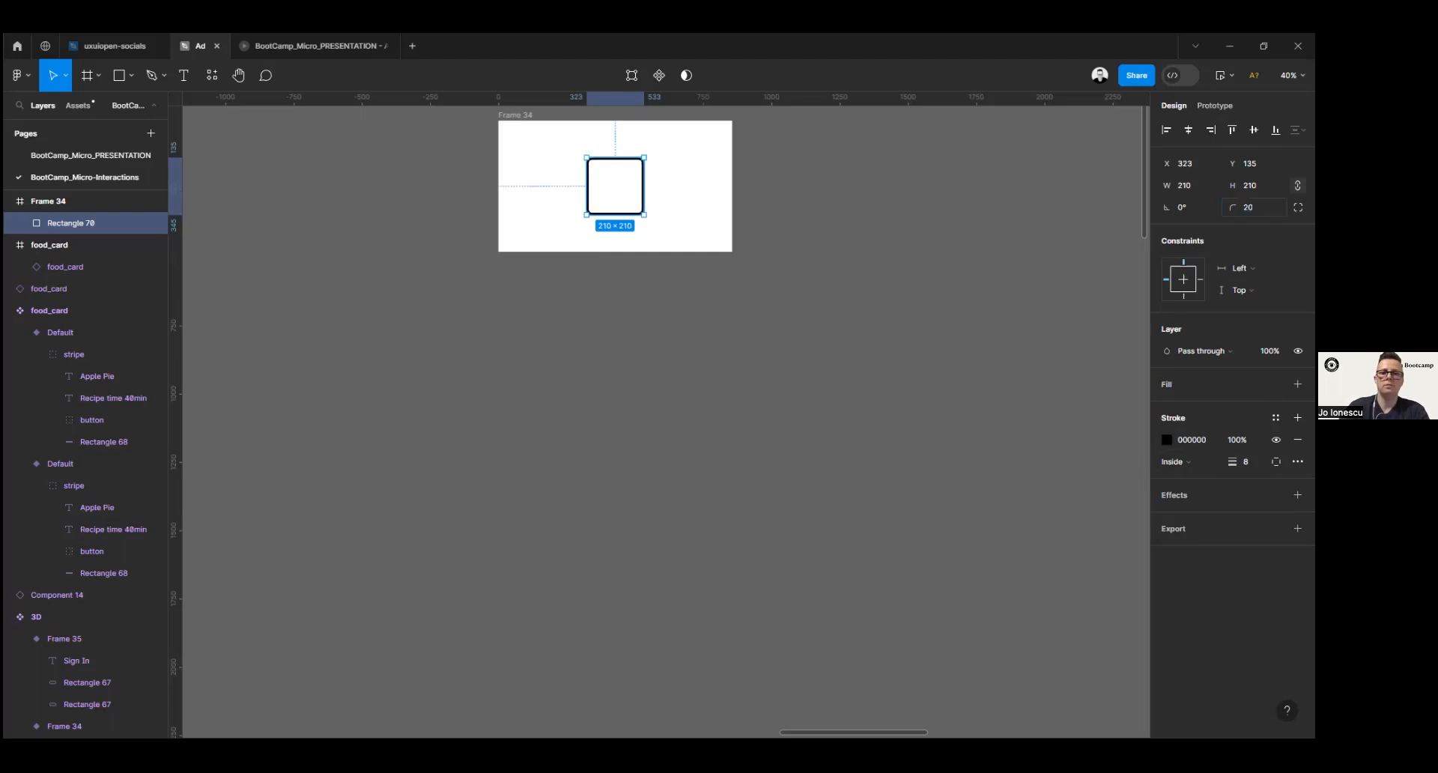
click(1254, 207)
text(30)
key(Return)
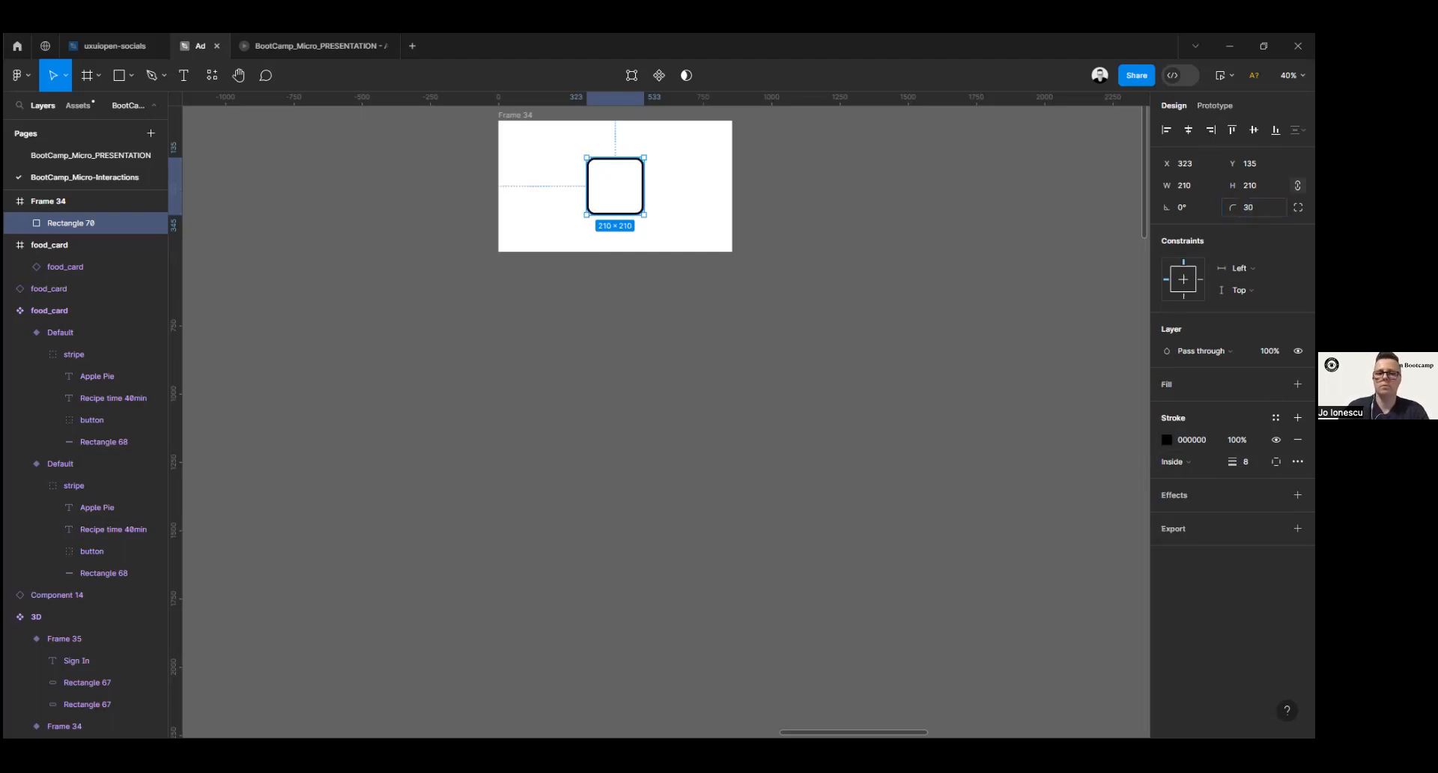
click(1167, 440)
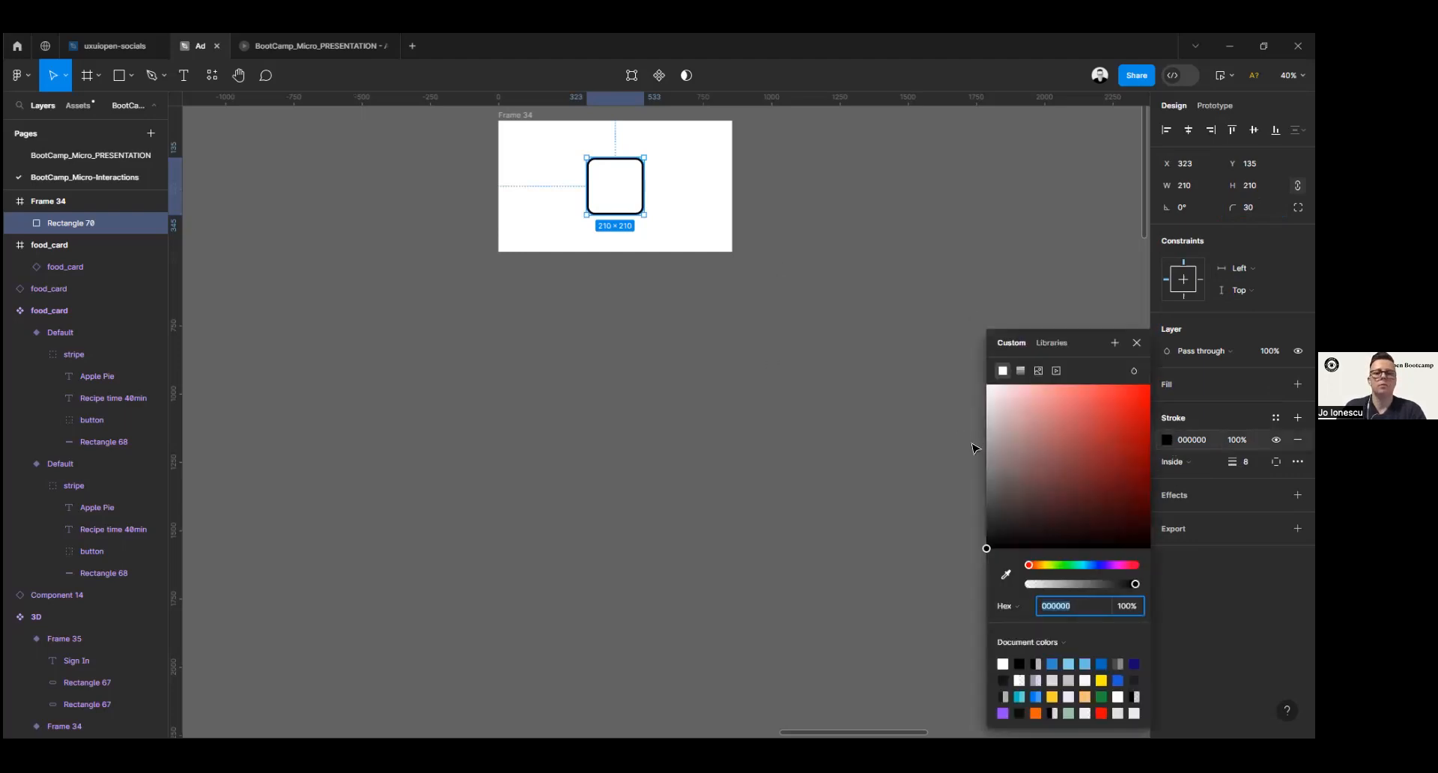
click(1136, 342)
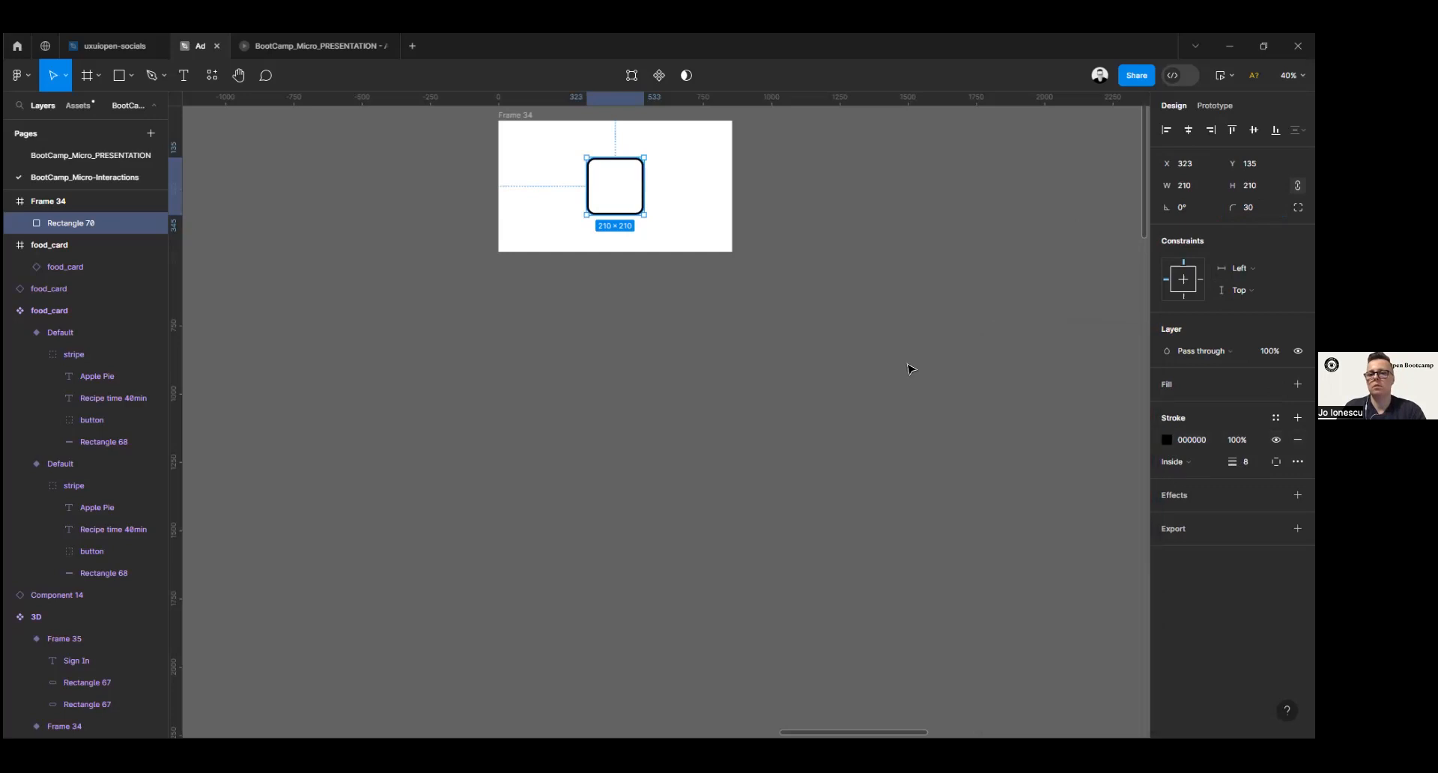
Step: Duplicate the check box frame directly below the original
click(696, 331)
ctrl+scroll(524, 258, down, 1)
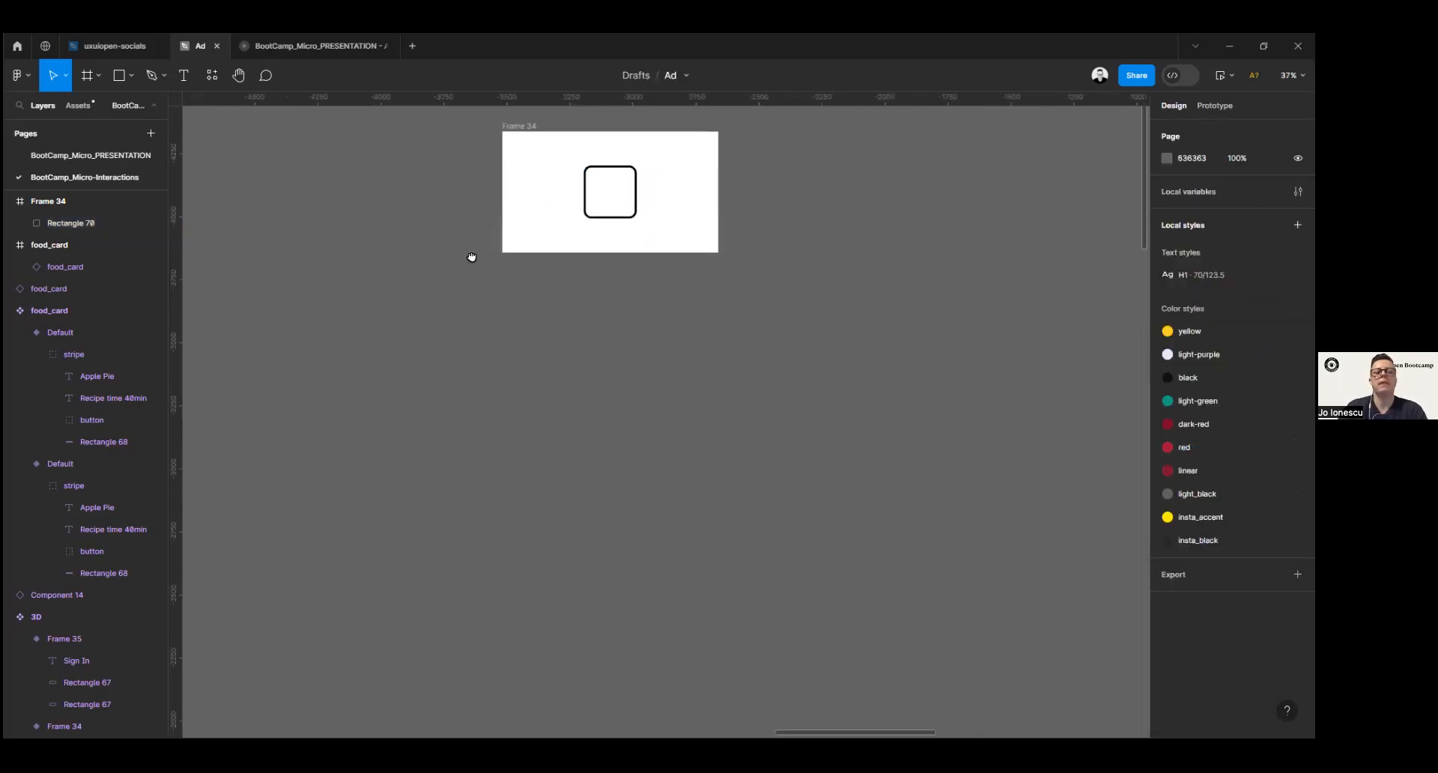
scroll(494, 240, up, 2)
click(555, 207)
drag(555, 206, 528, 330)
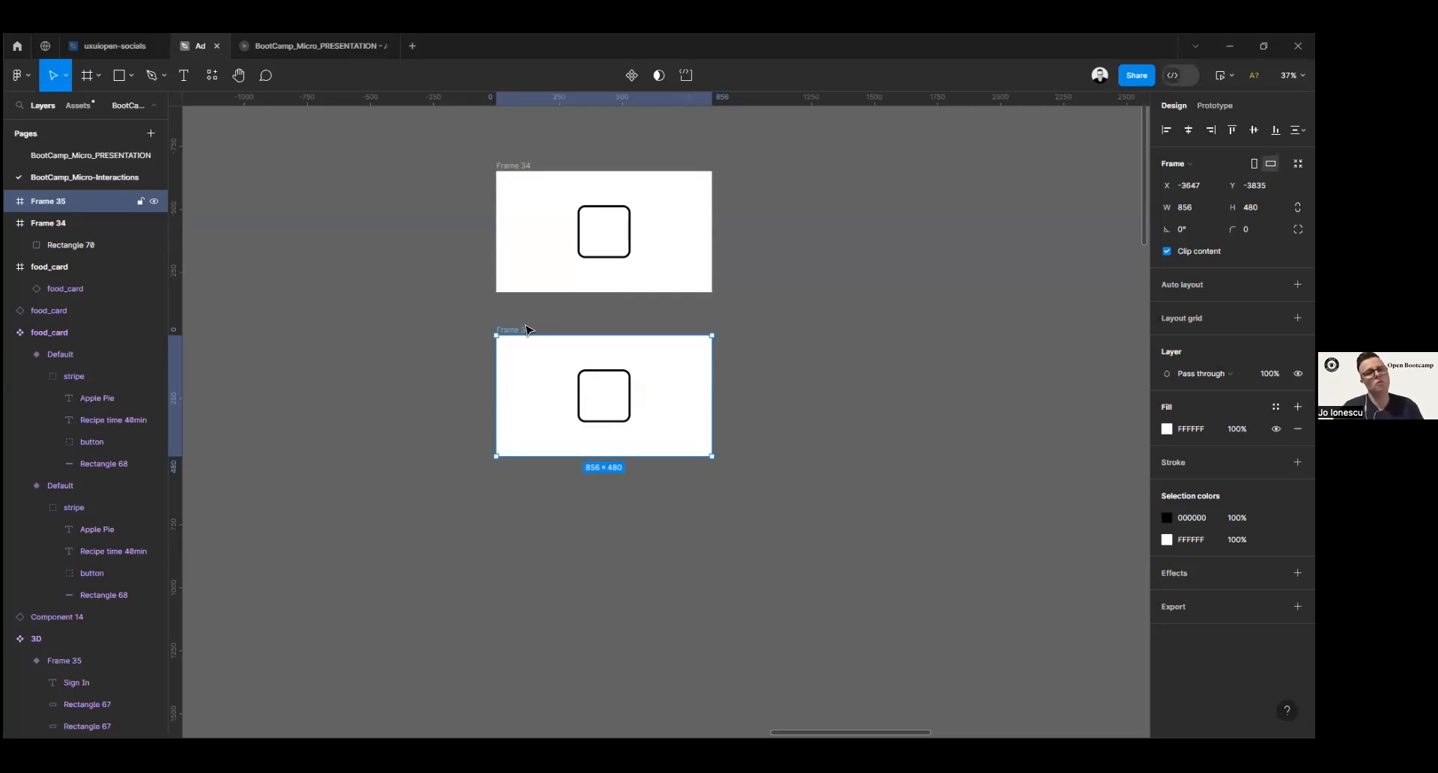
Step: Fill the square in the Frame 35 copy with light red F89292
click(590, 428)
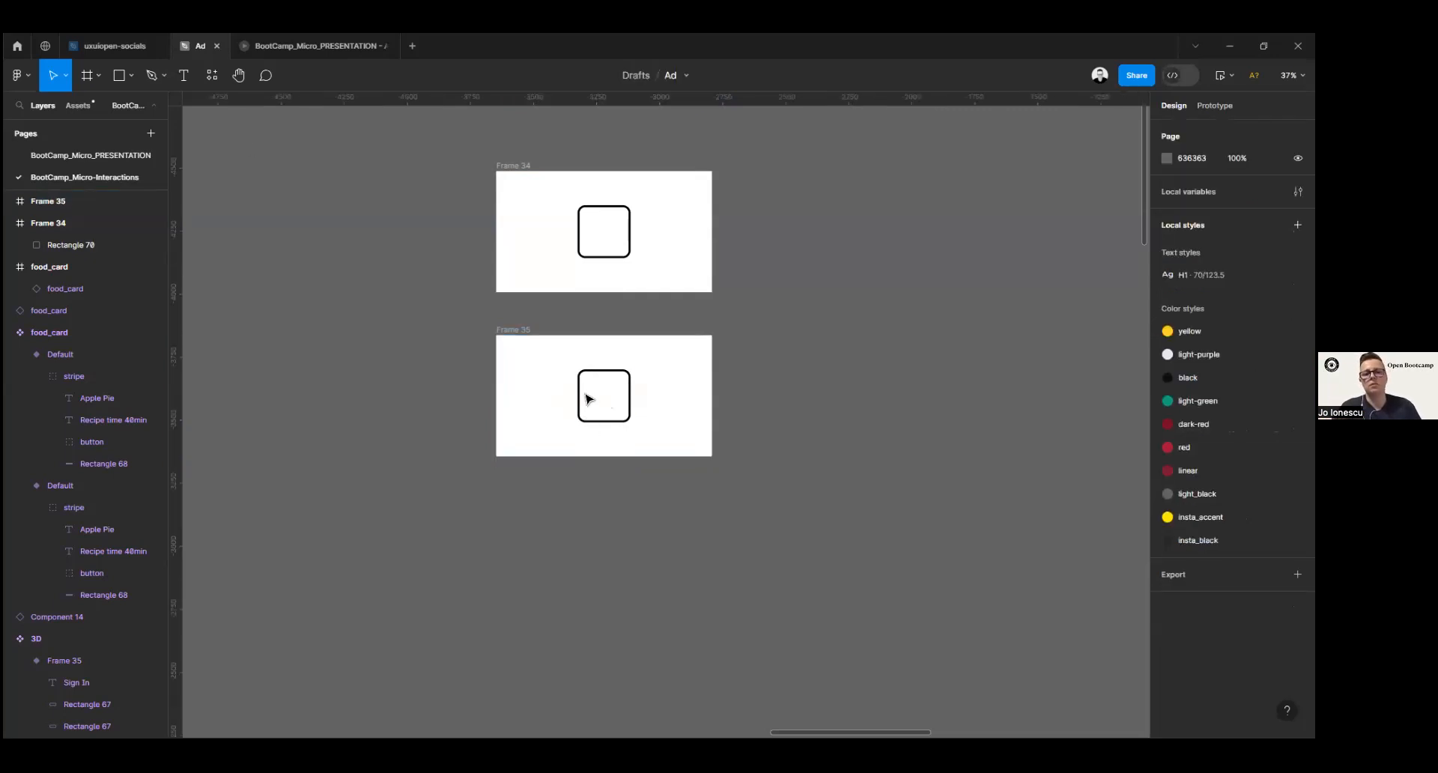
click(585, 401)
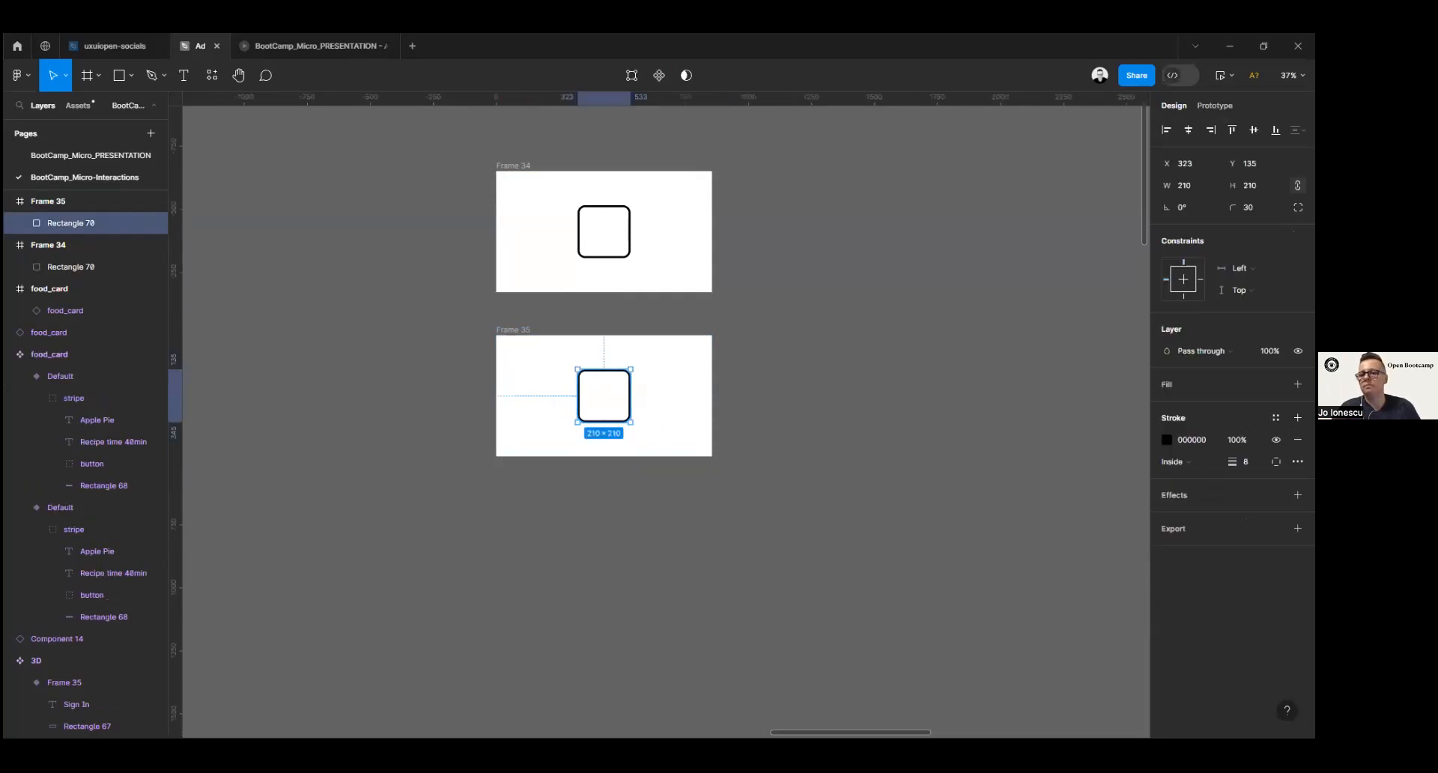
click(1173, 386)
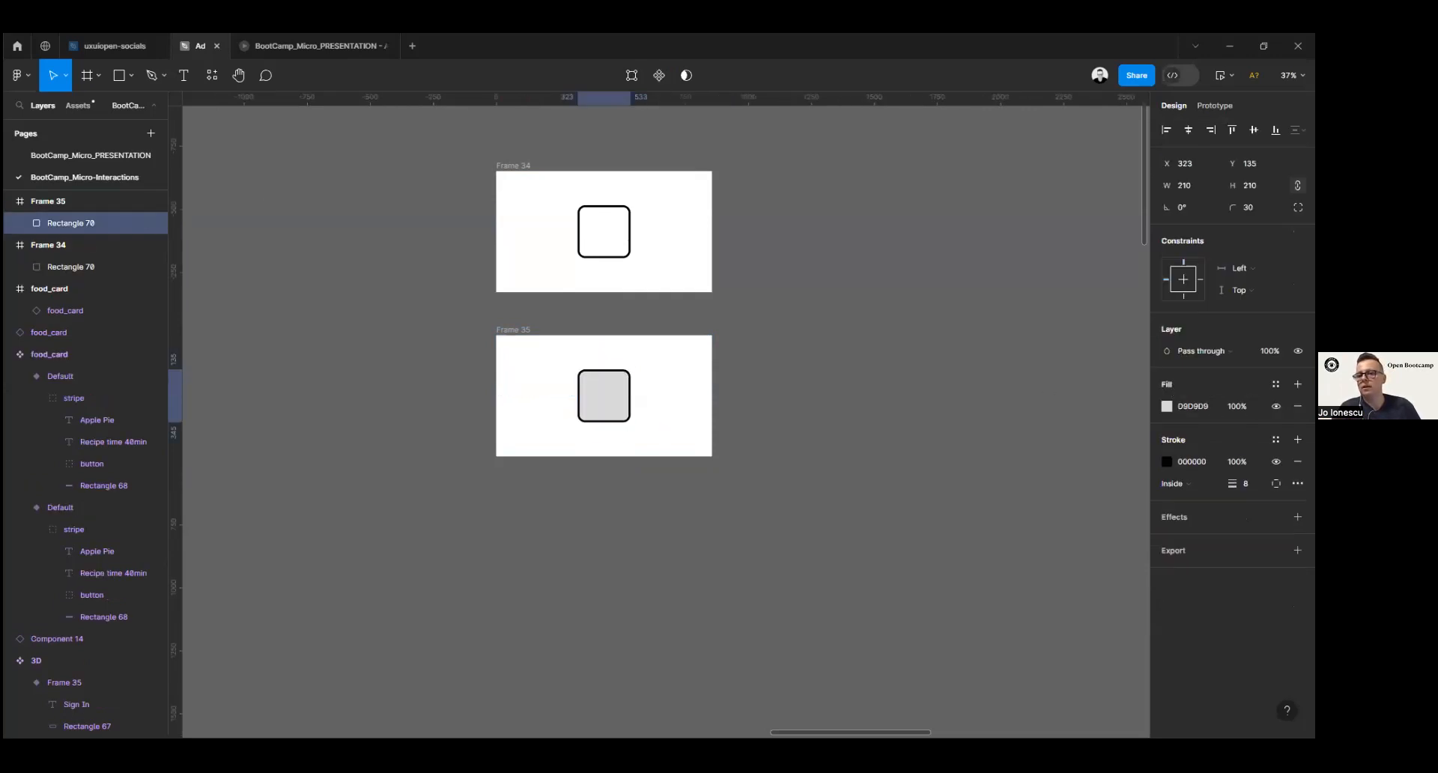
click(1166, 406)
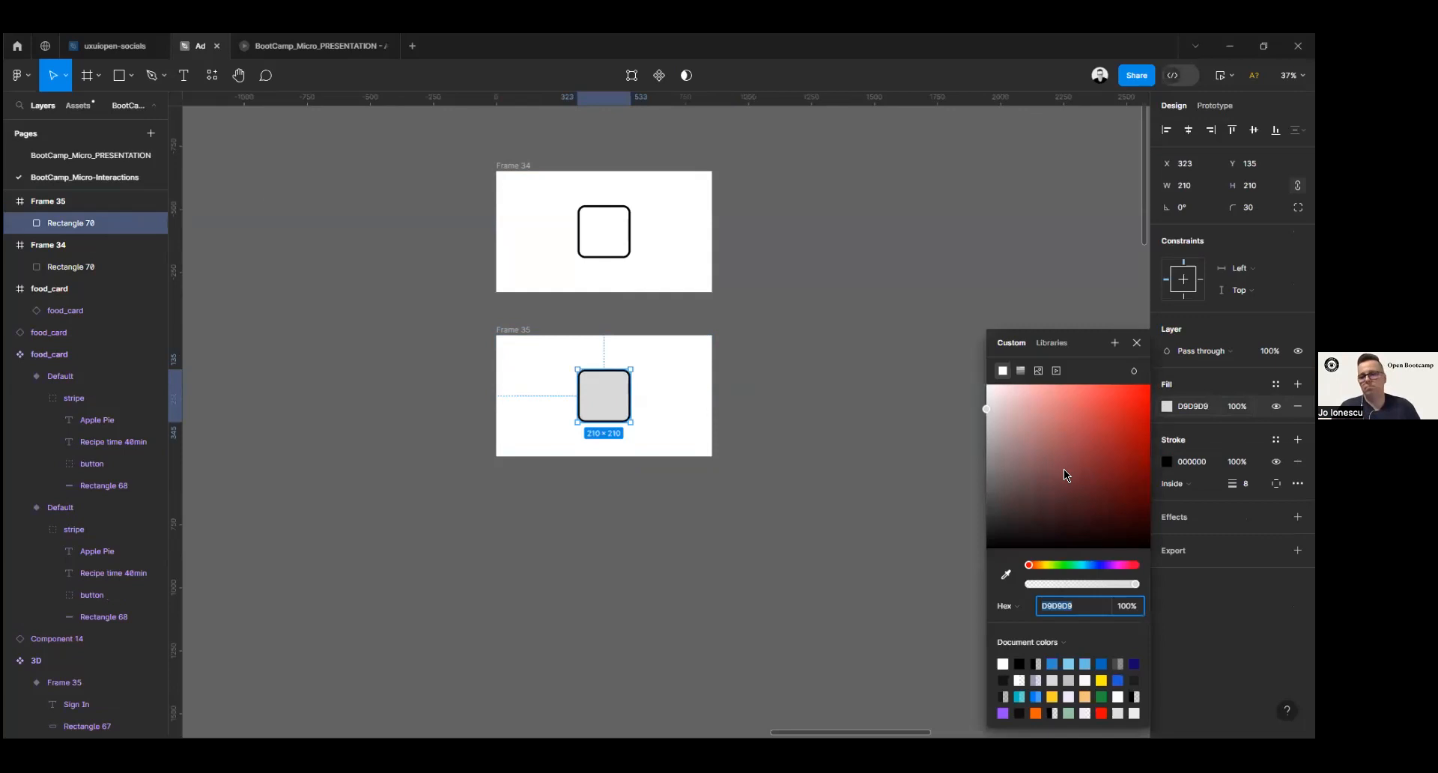
drag(1064, 415, 1051, 393)
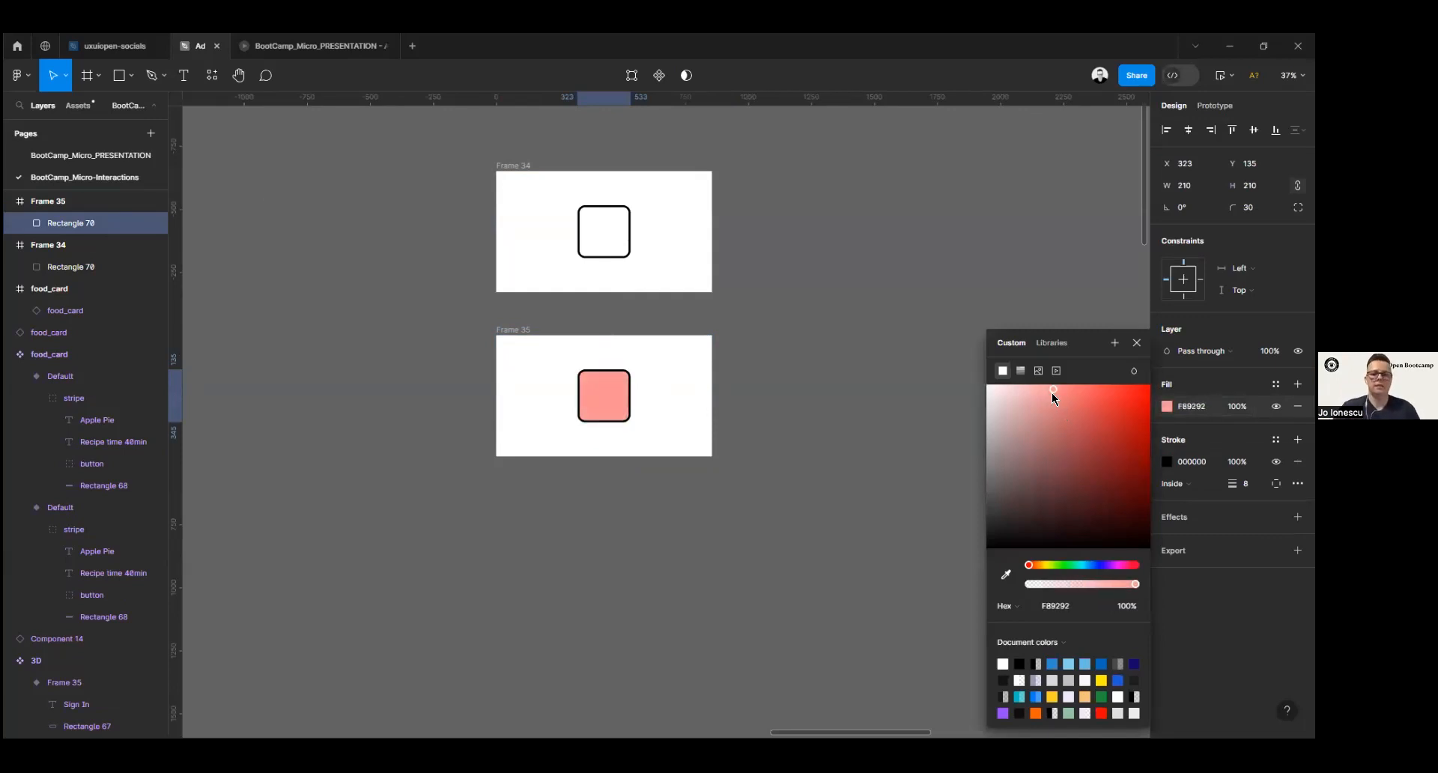
click(1137, 342)
Step: Set the stroke colour of the square in Frame 34 to FF0000
click(625, 248)
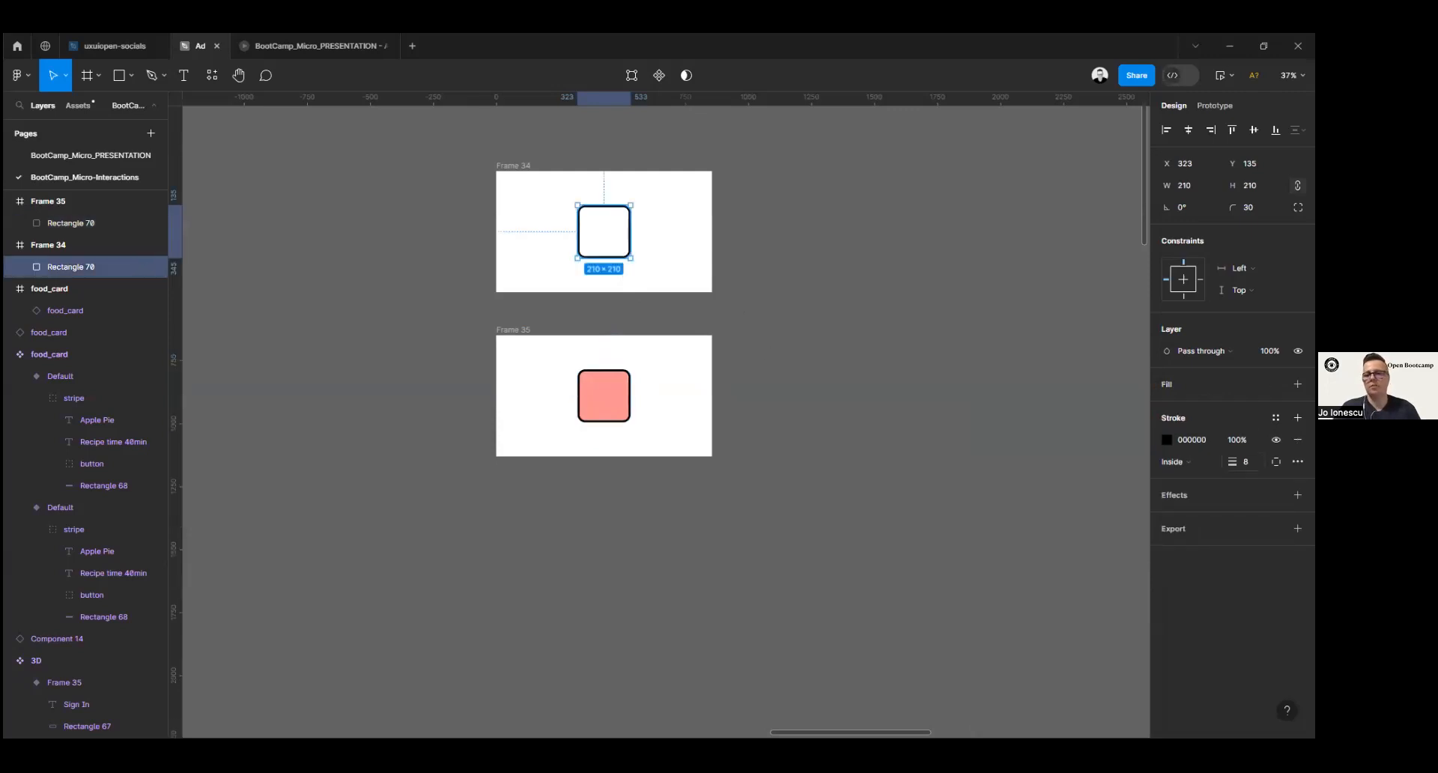
click(1166, 440)
text(FF0000)
key(Return)
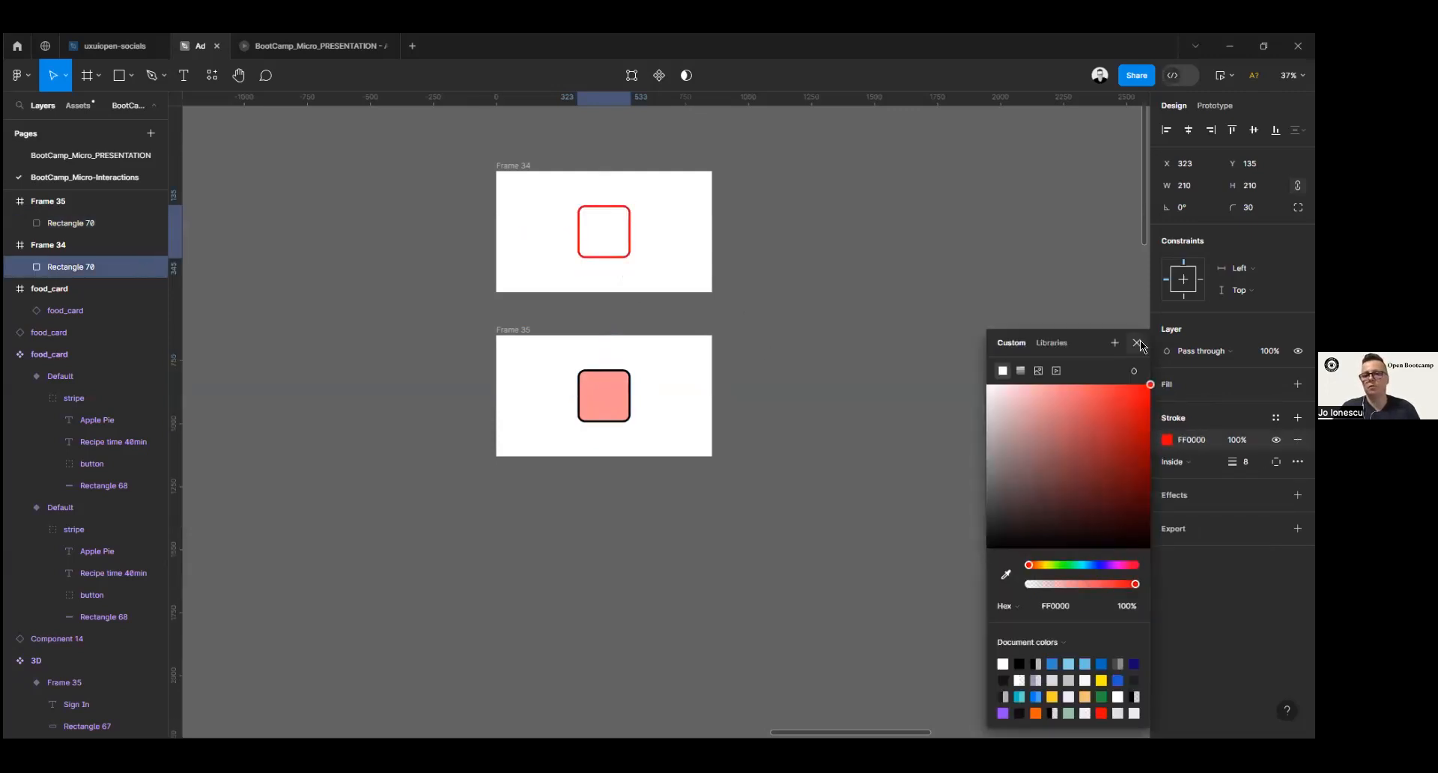
Step: Set the stroke colour of the square in Frame 35 to FF0000
click(1137, 342)
click(609, 403)
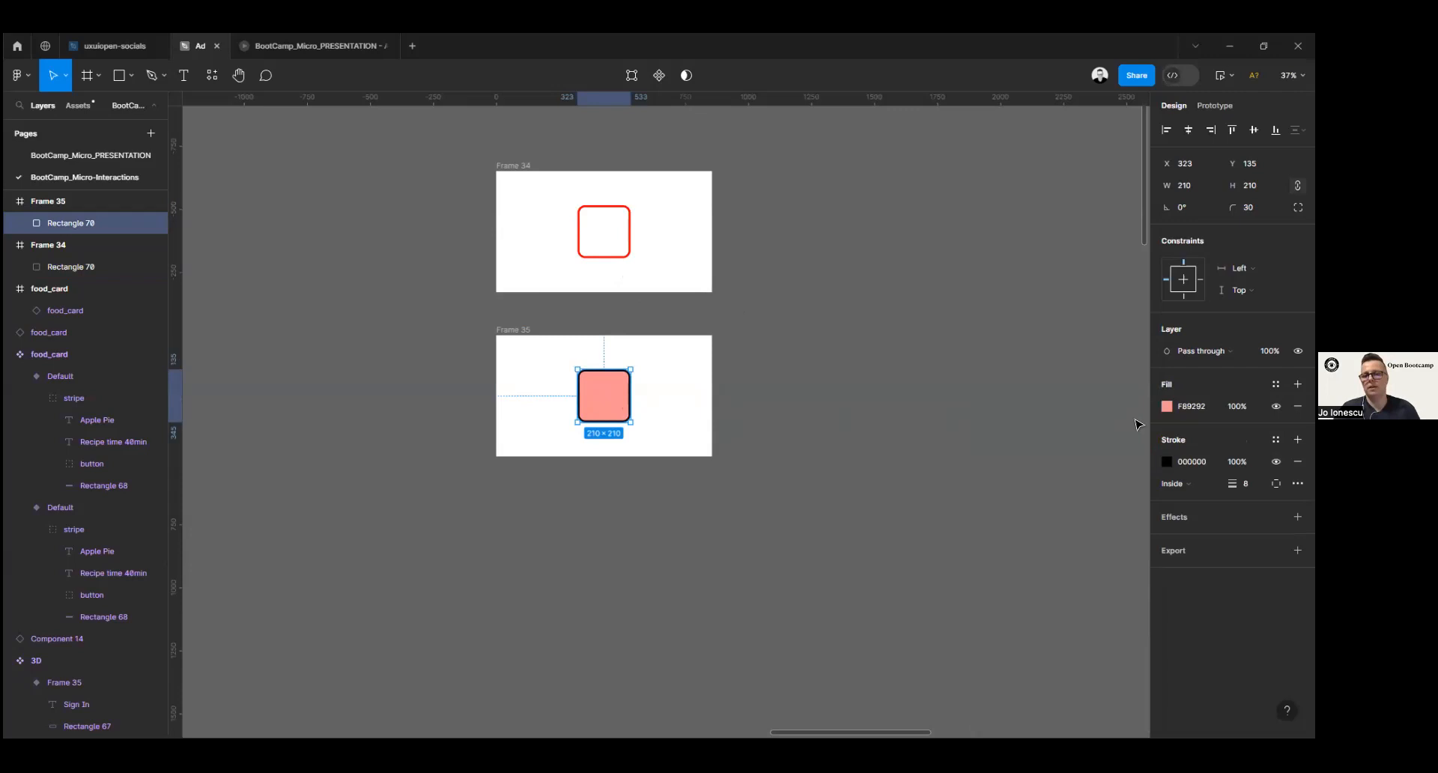
click(1171, 463)
text(FF0000)
key(Return)
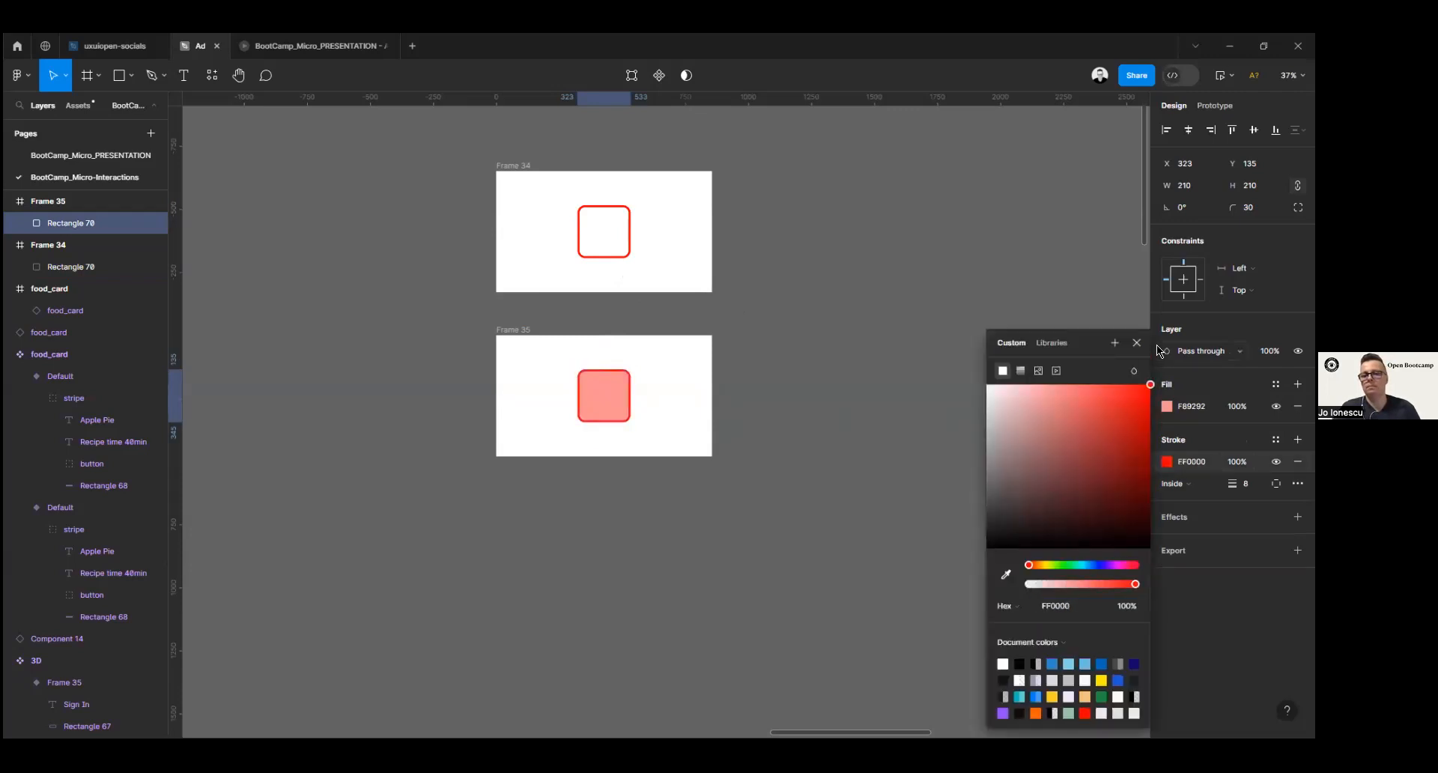
click(1131, 341)
click(904, 348)
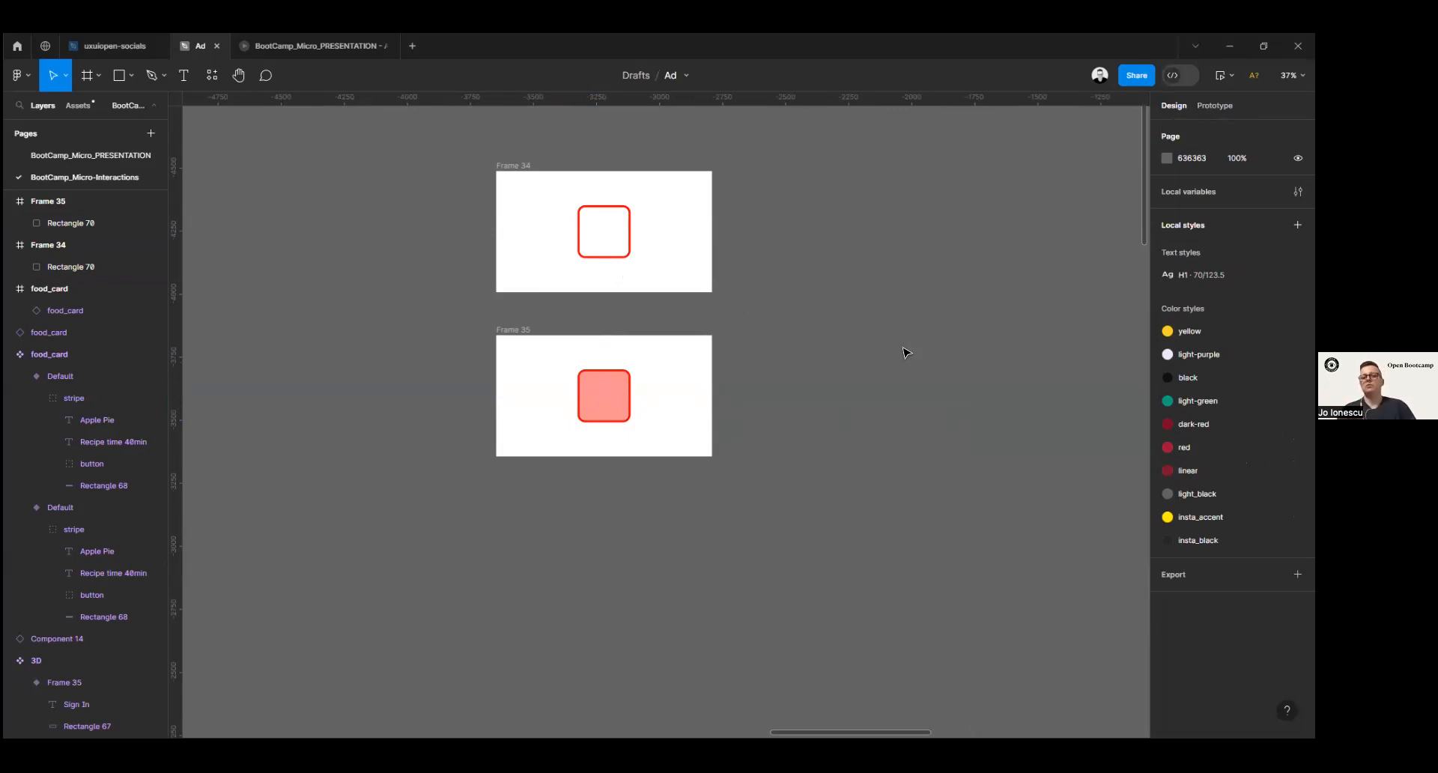
Step: Duplicate Frame 35 directly below the original
scroll(514, 389, down, 1)
click(515, 325)
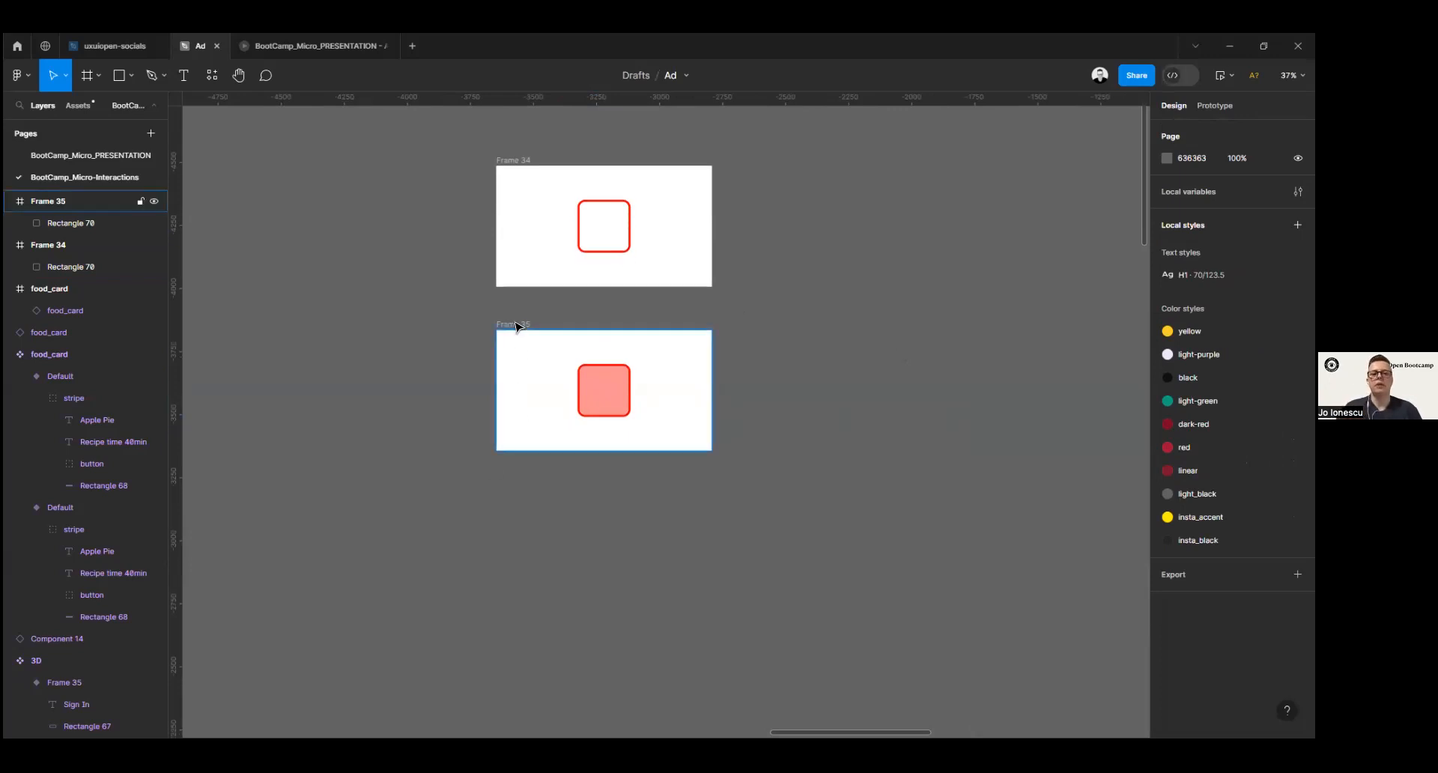
drag(516, 325, 516, 492)
scroll(518, 491, down, 2)
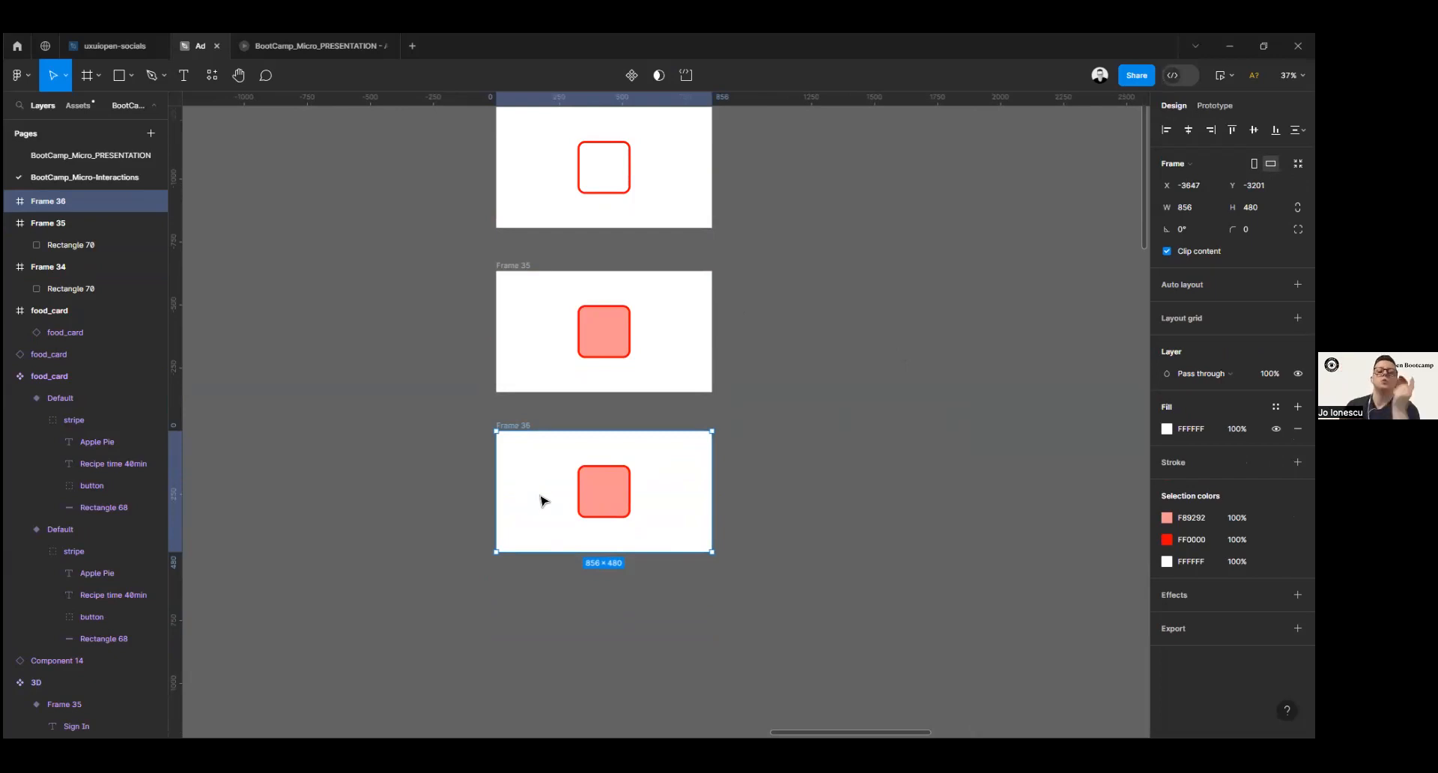
key(Escape)
Step: Add a layer blur of 10 to the square in the Frame 36 copy
click(578, 491)
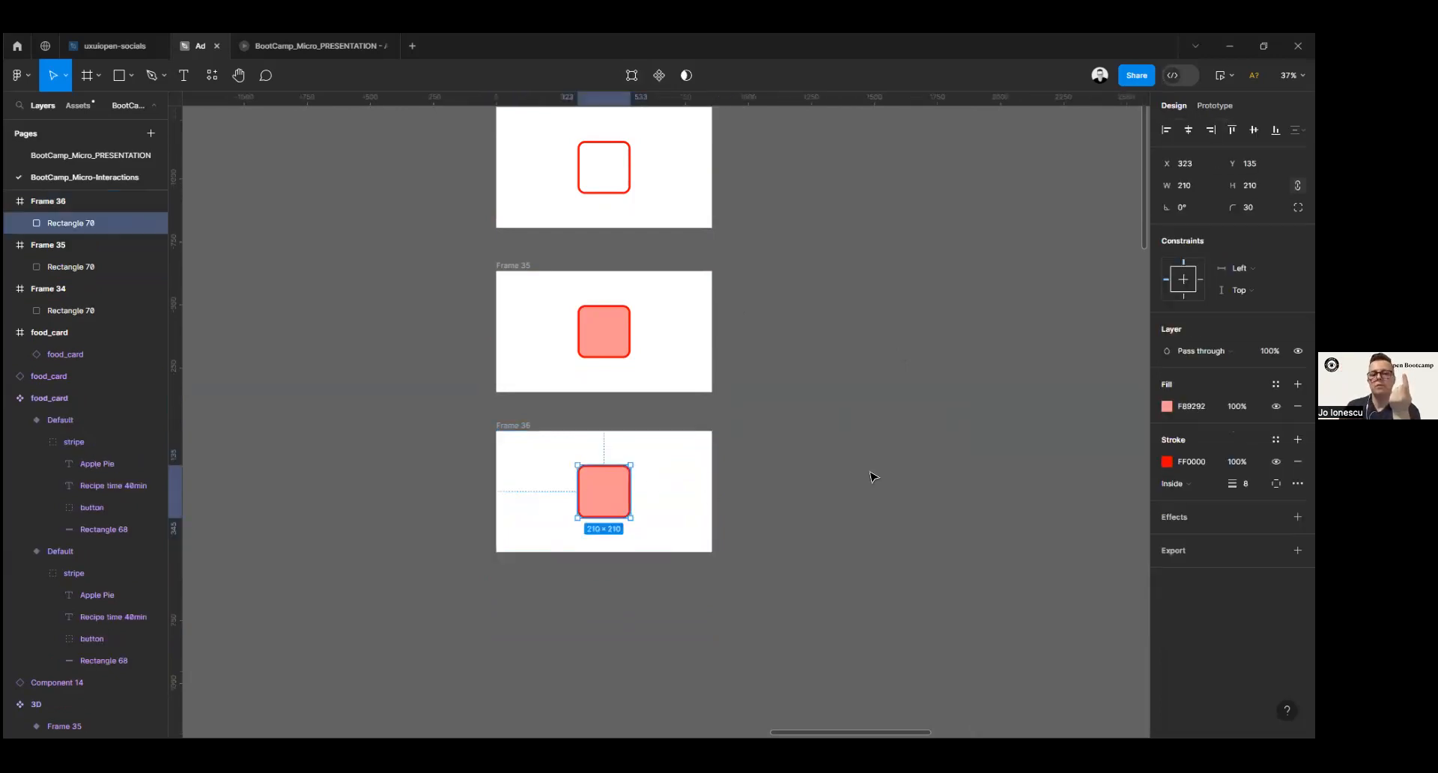
scroll(960, 478, down, 1)
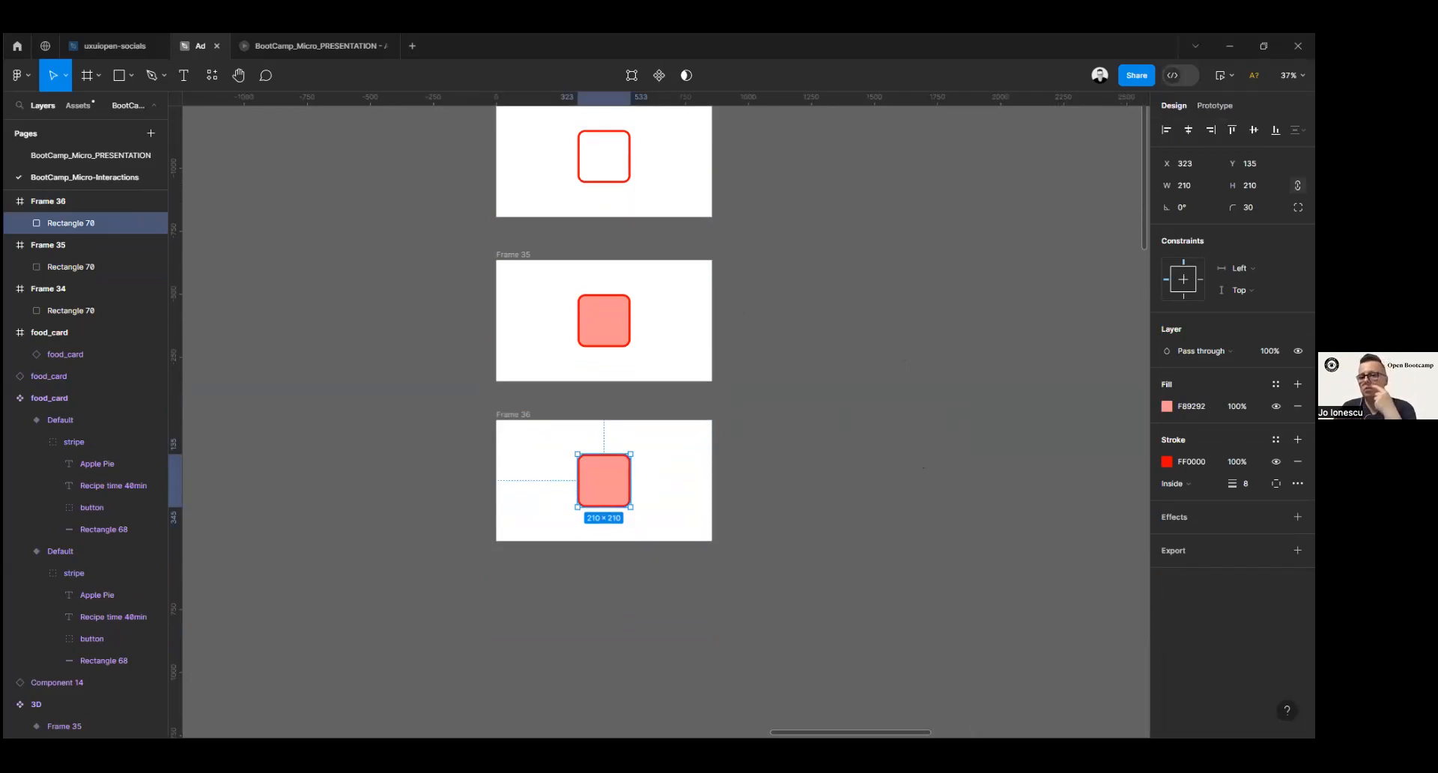
click(1298, 517)
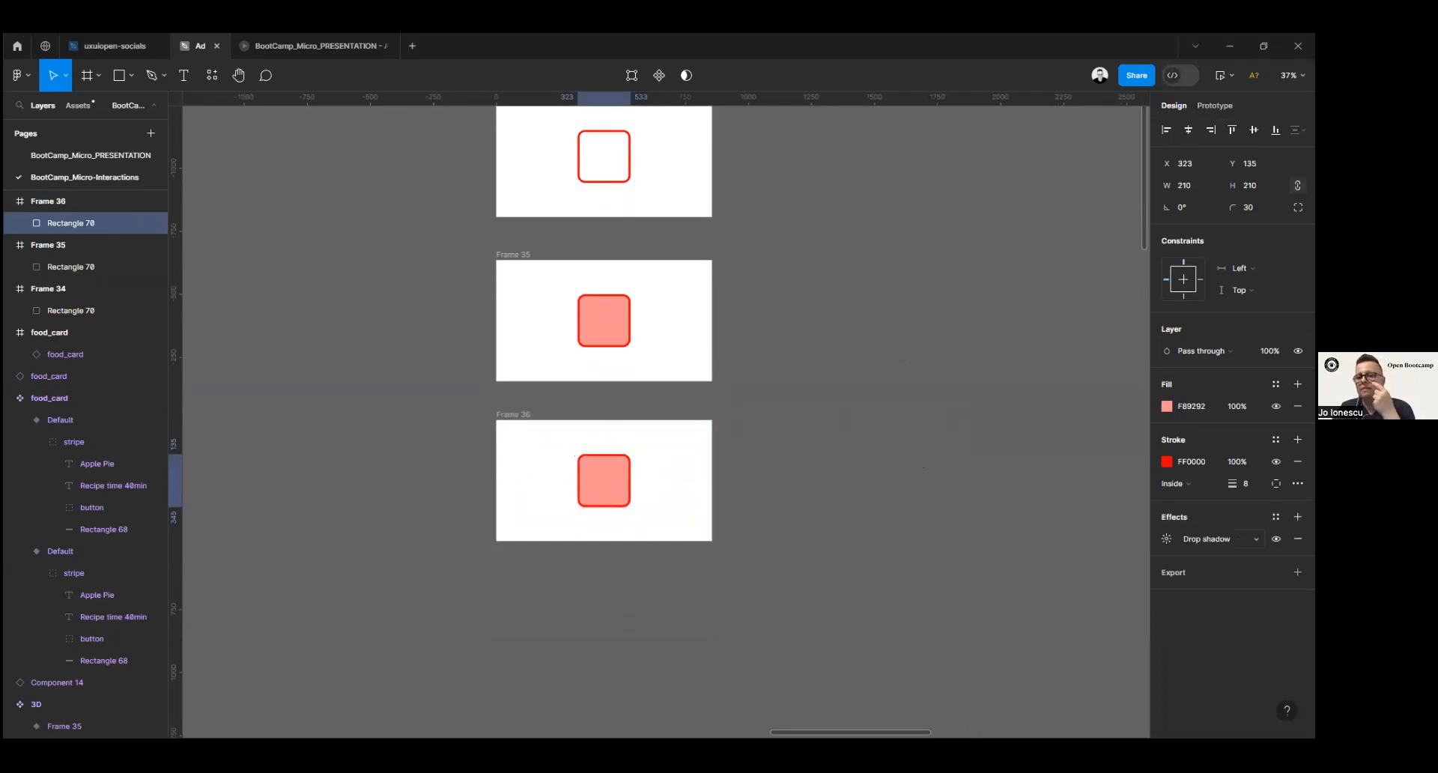
click(1220, 538)
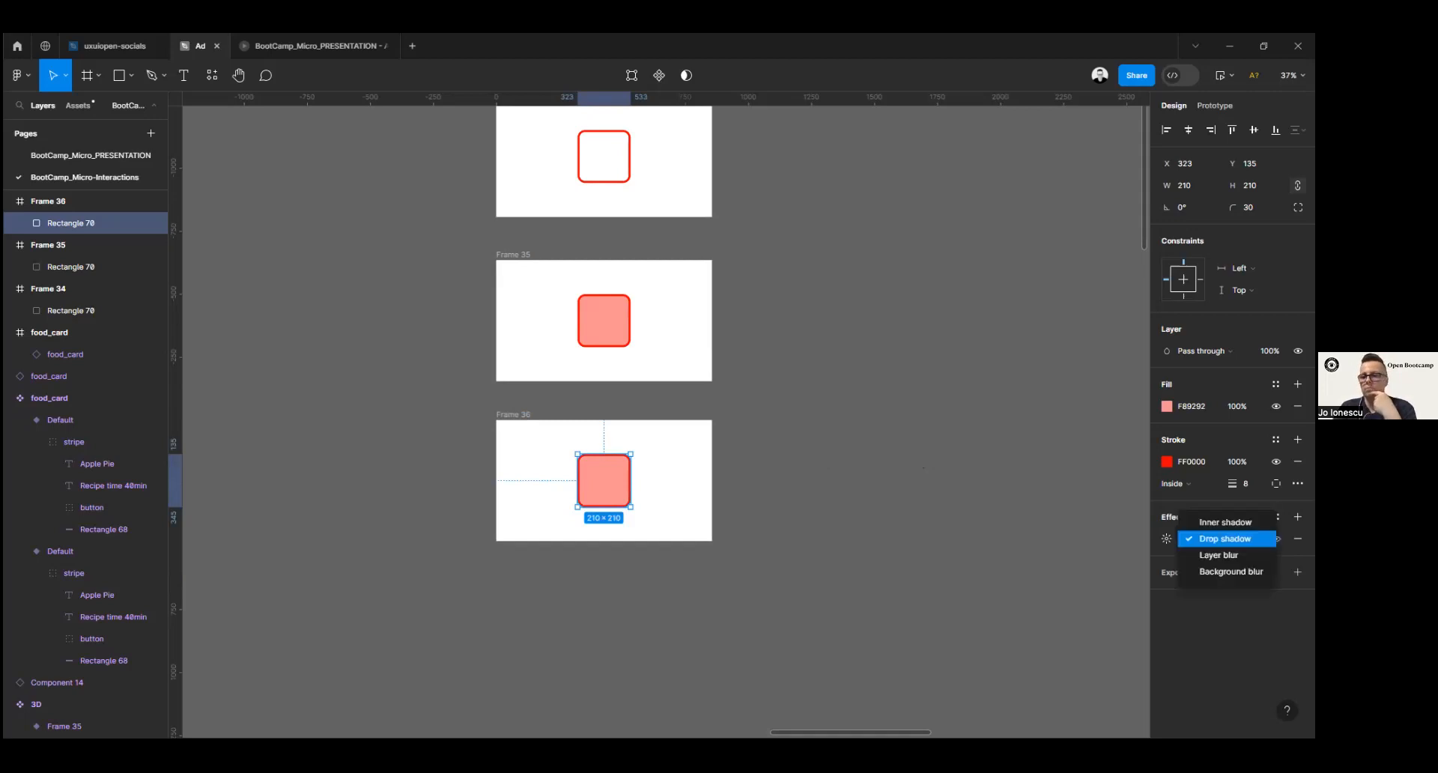
click(1198, 555)
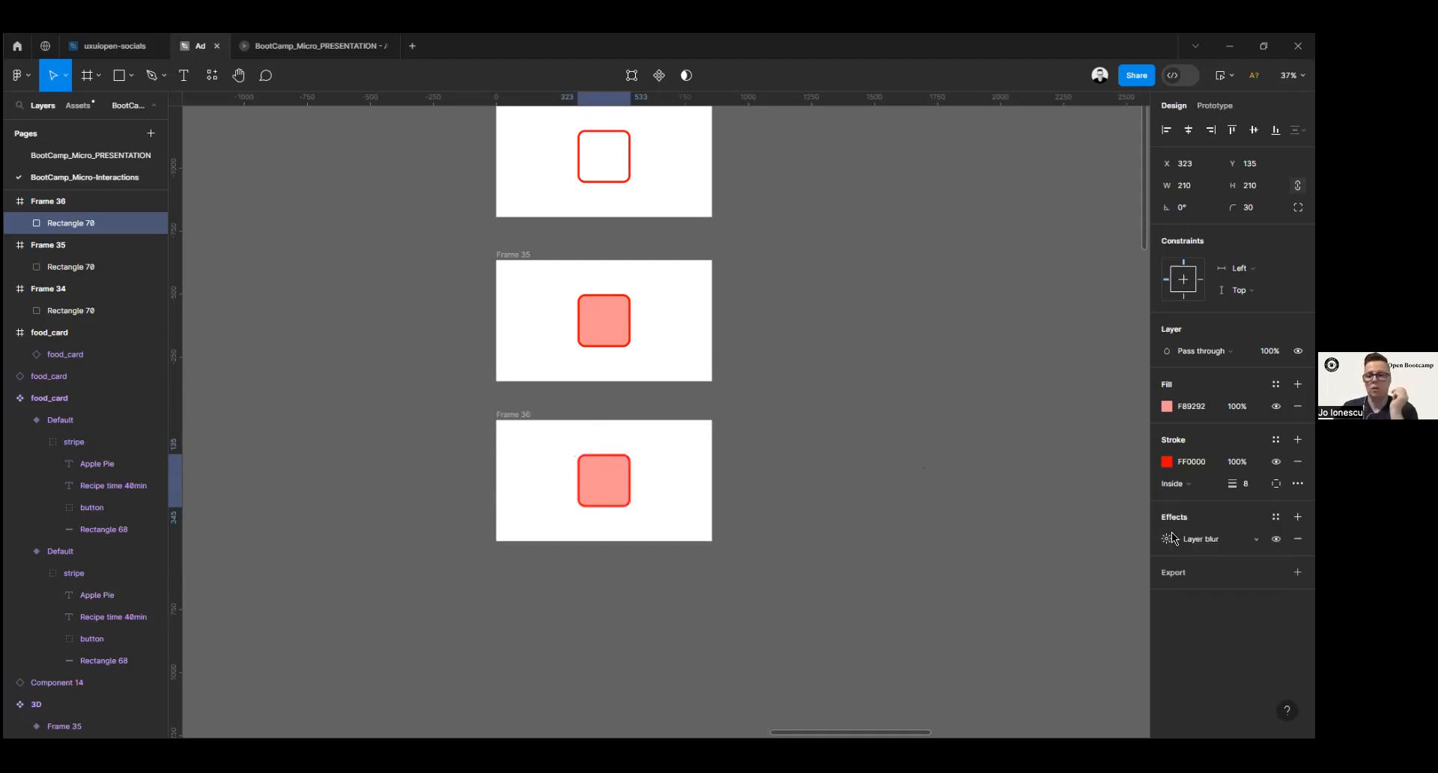
click(1167, 539)
mouse_move(1016, 571)
mouse_down()
mouse_move(1081, 577)
mouse_move(1006, 579)
mouse_up()
click(1136, 542)
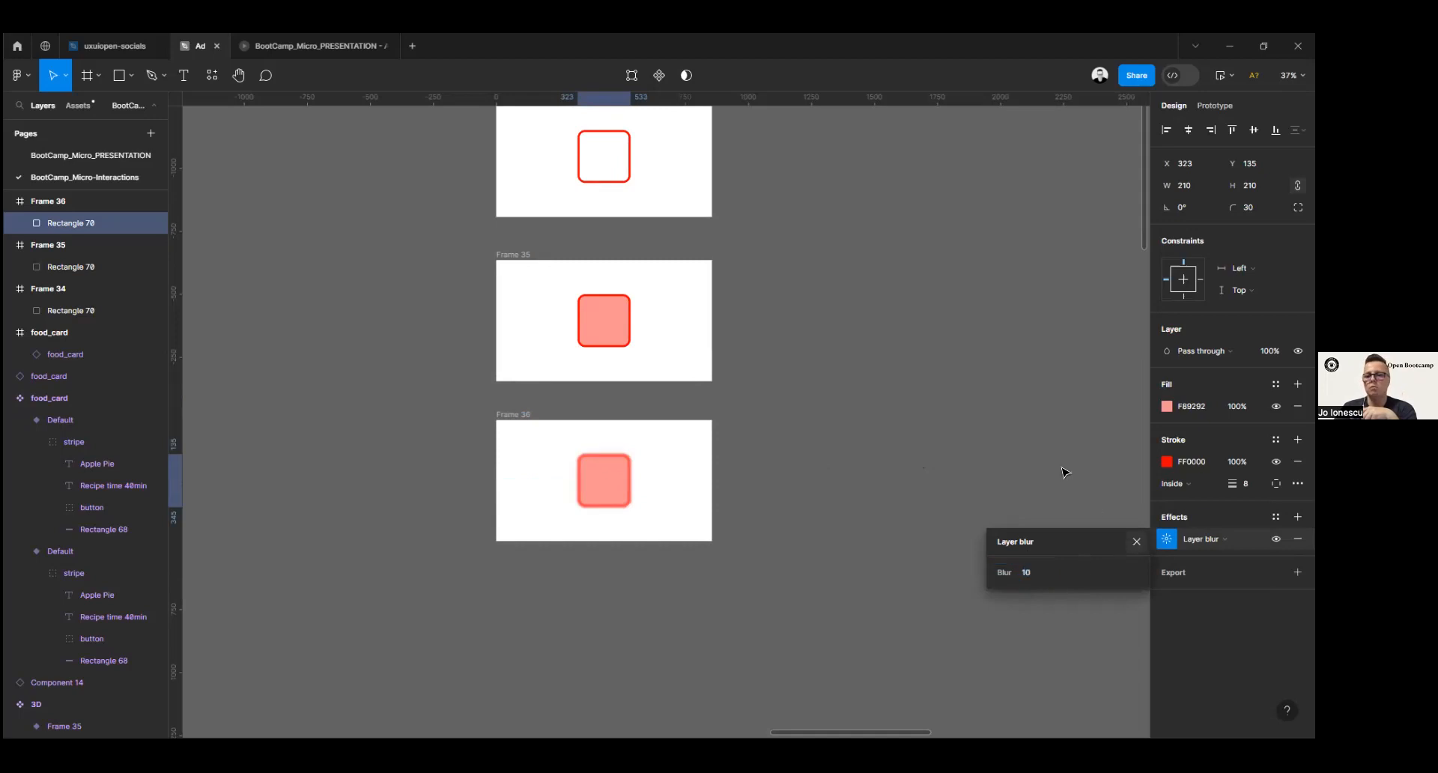
click(986, 395)
Step: Duplicate Frame 36 directly below itself and remove the layer blur from the copy's square
scroll(985, 397, down, 3)
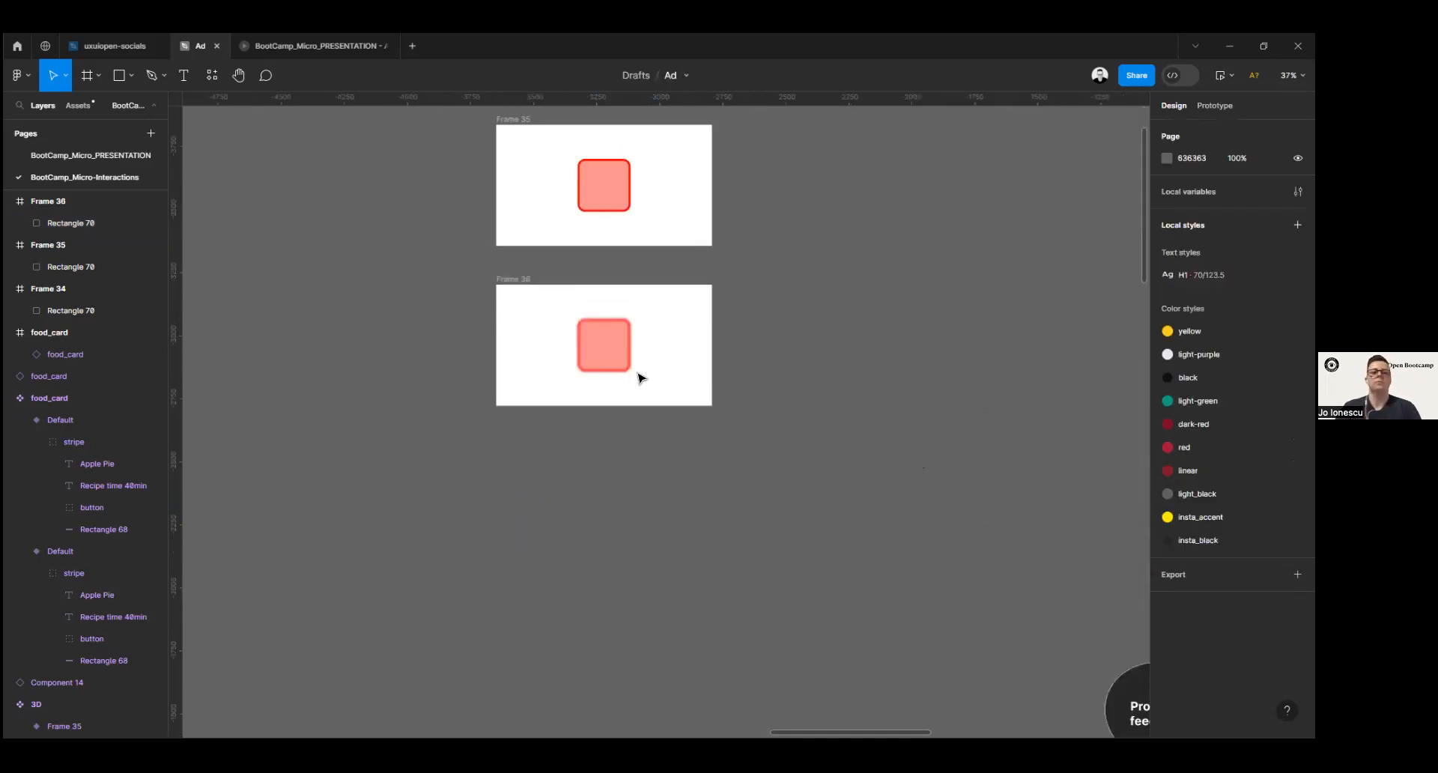
click(527, 282)
alt+drag(528, 281, 527, 447)
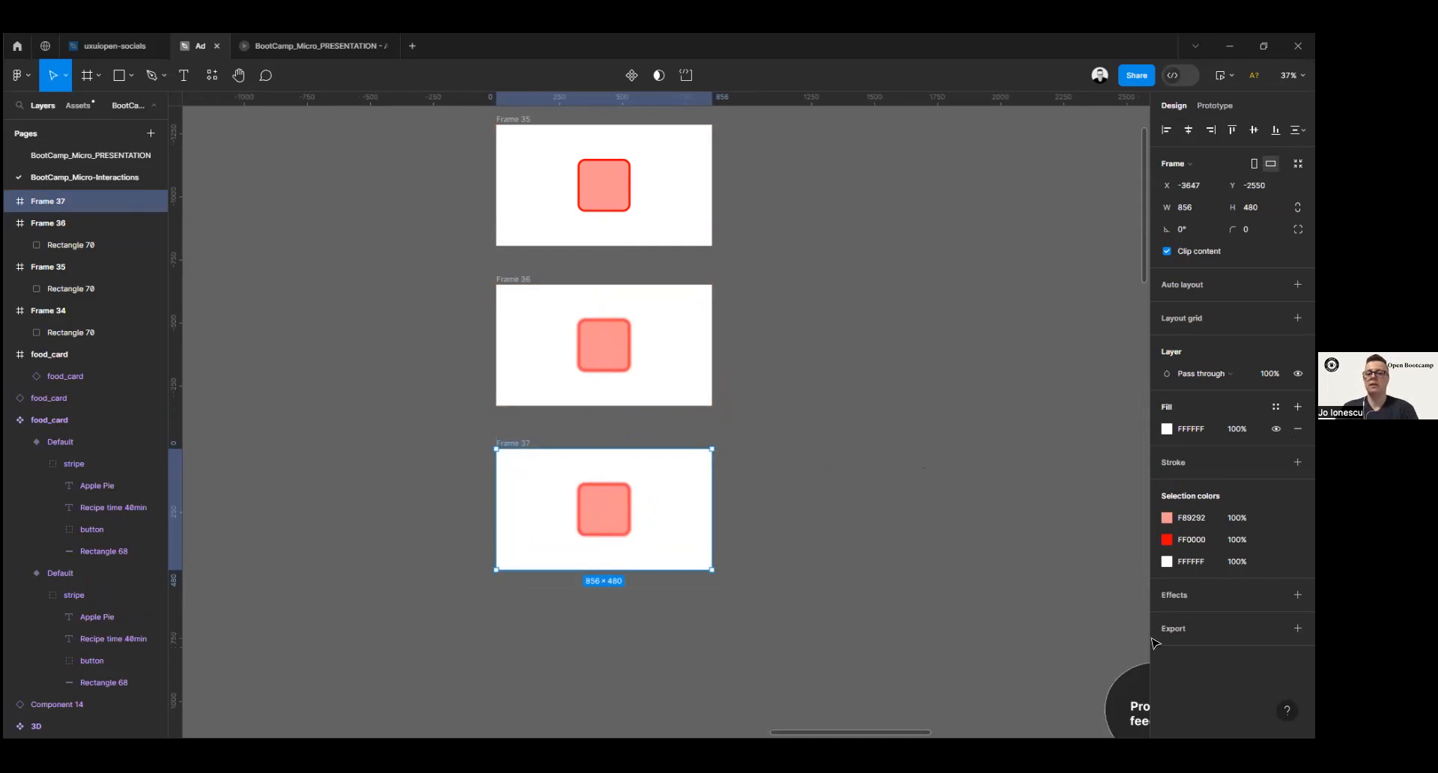
click(604, 509)
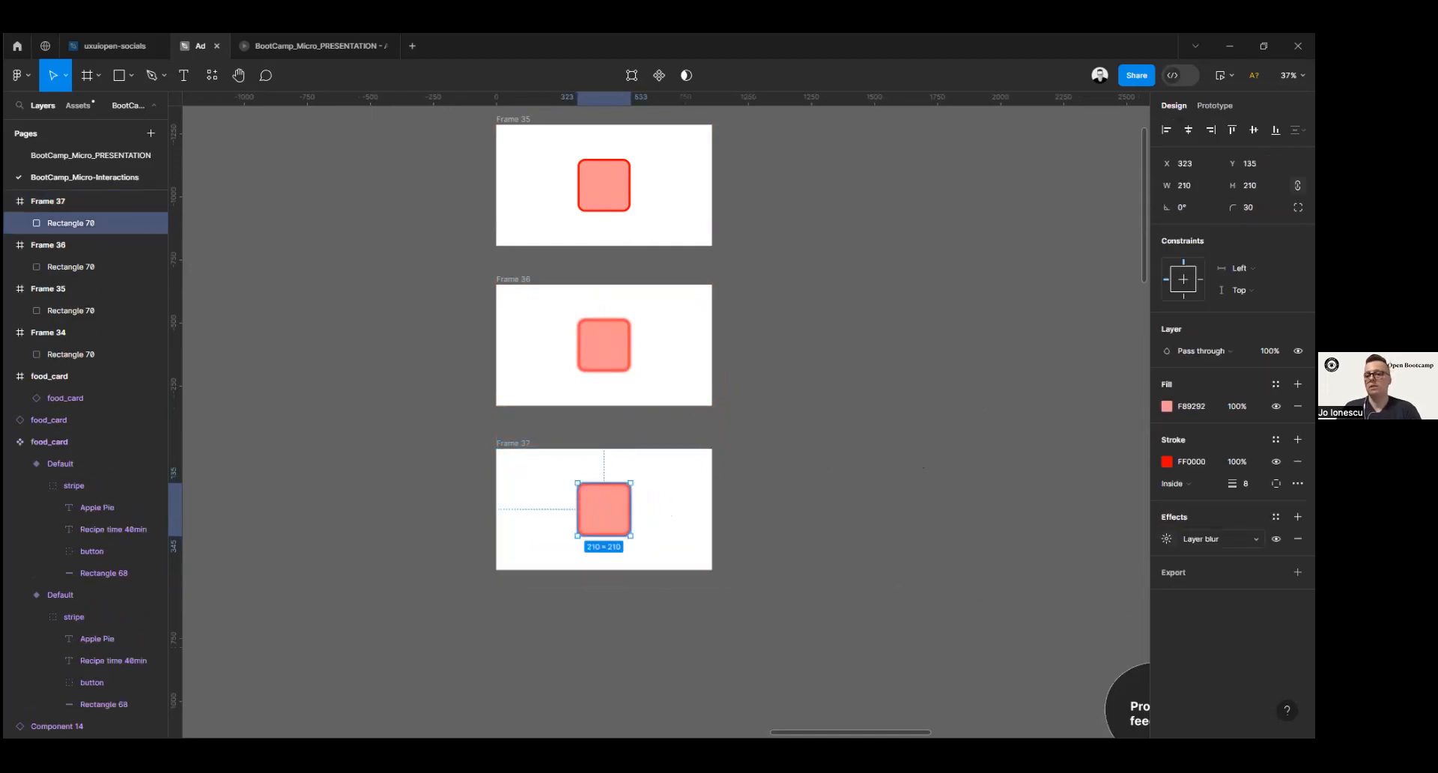
click(824, 512)
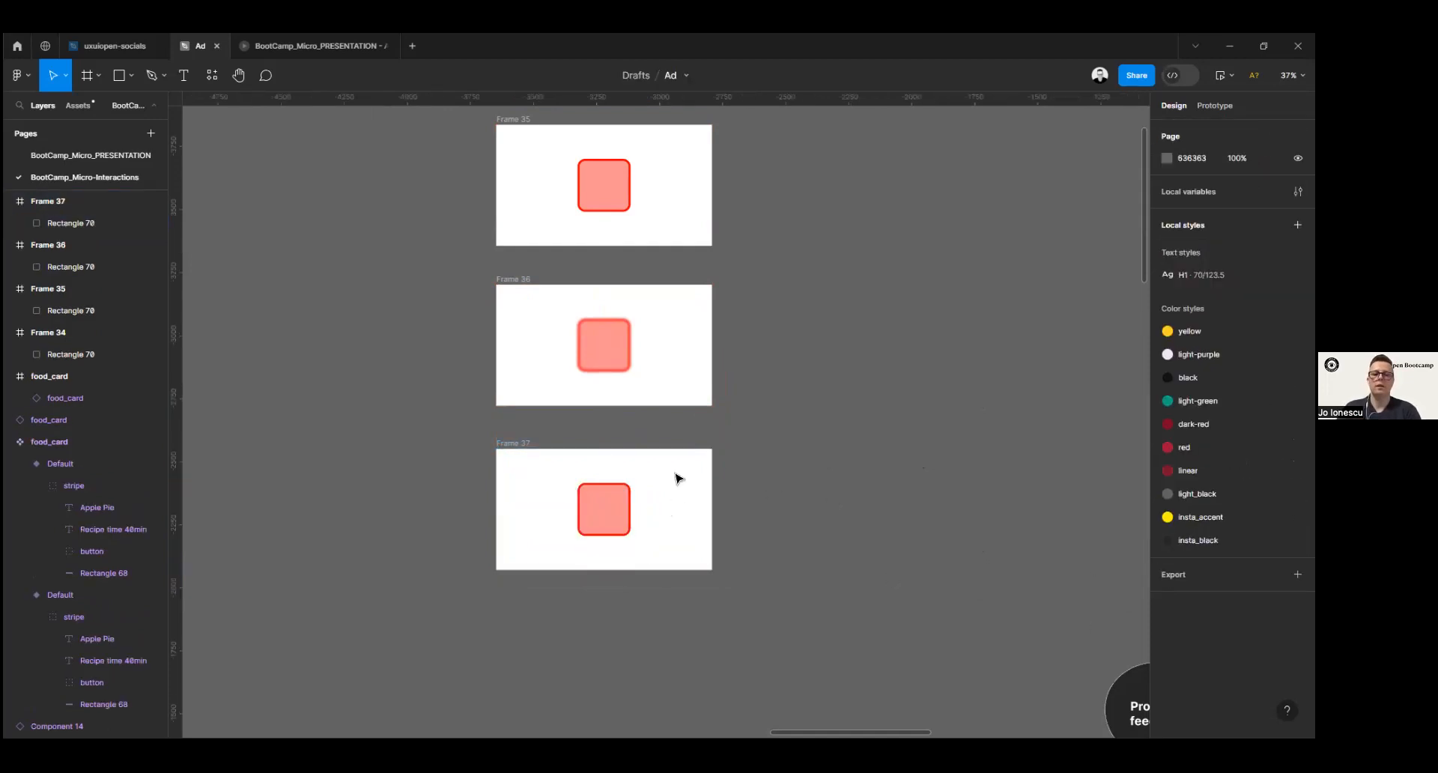
click(620, 514)
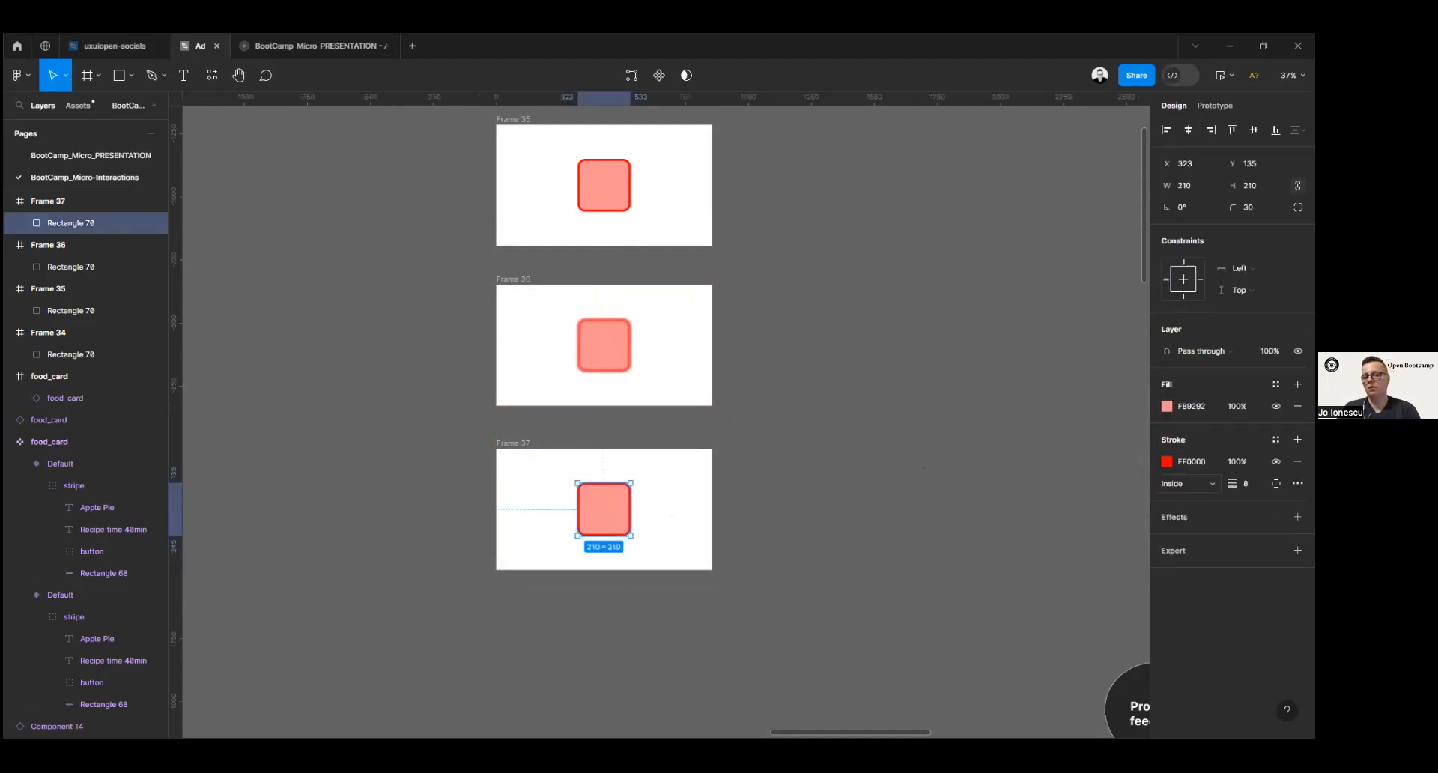
Step: Recolour the red strokes across all four check box frames to dark green 1D7100
scroll(658, 263, down, 5)
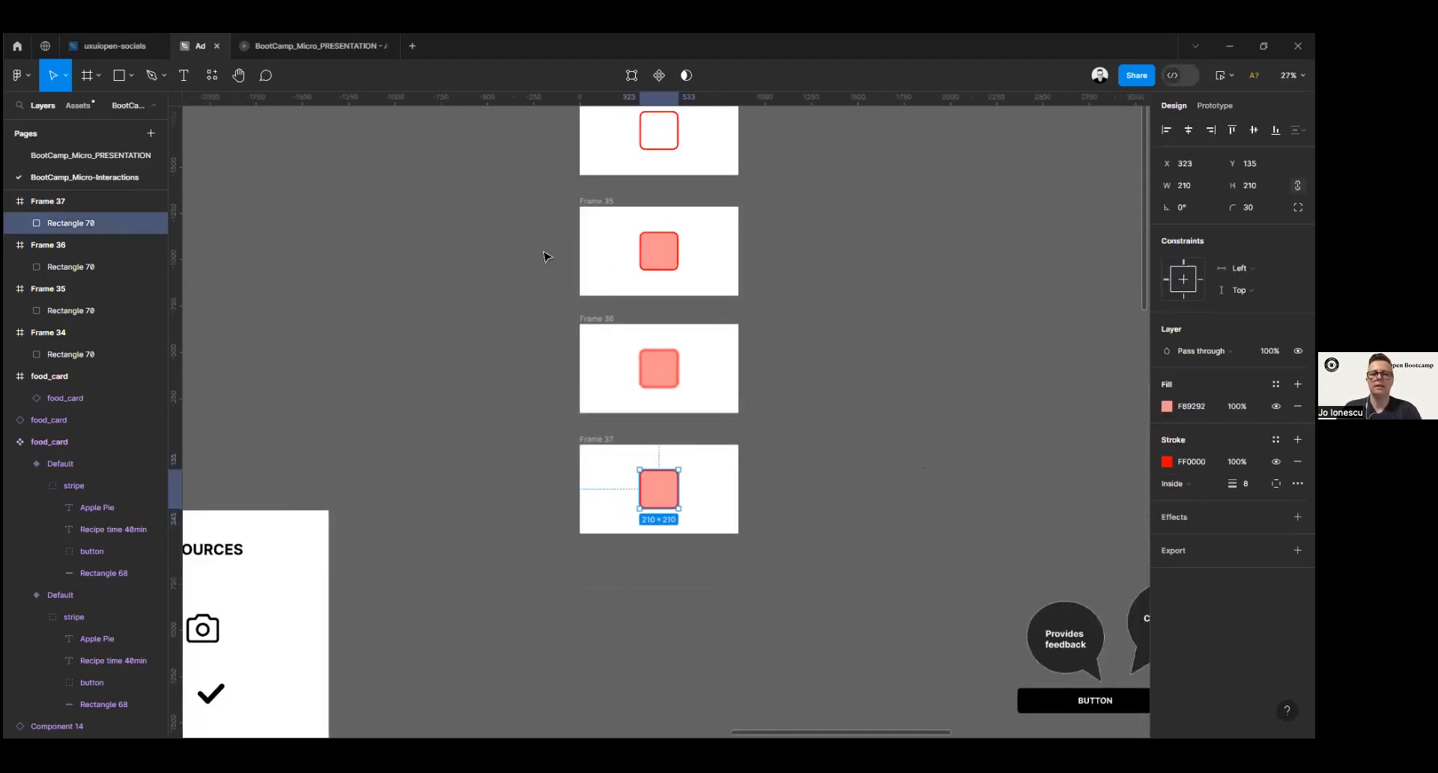
drag(555, 118, 772, 499)
click(1166, 518)
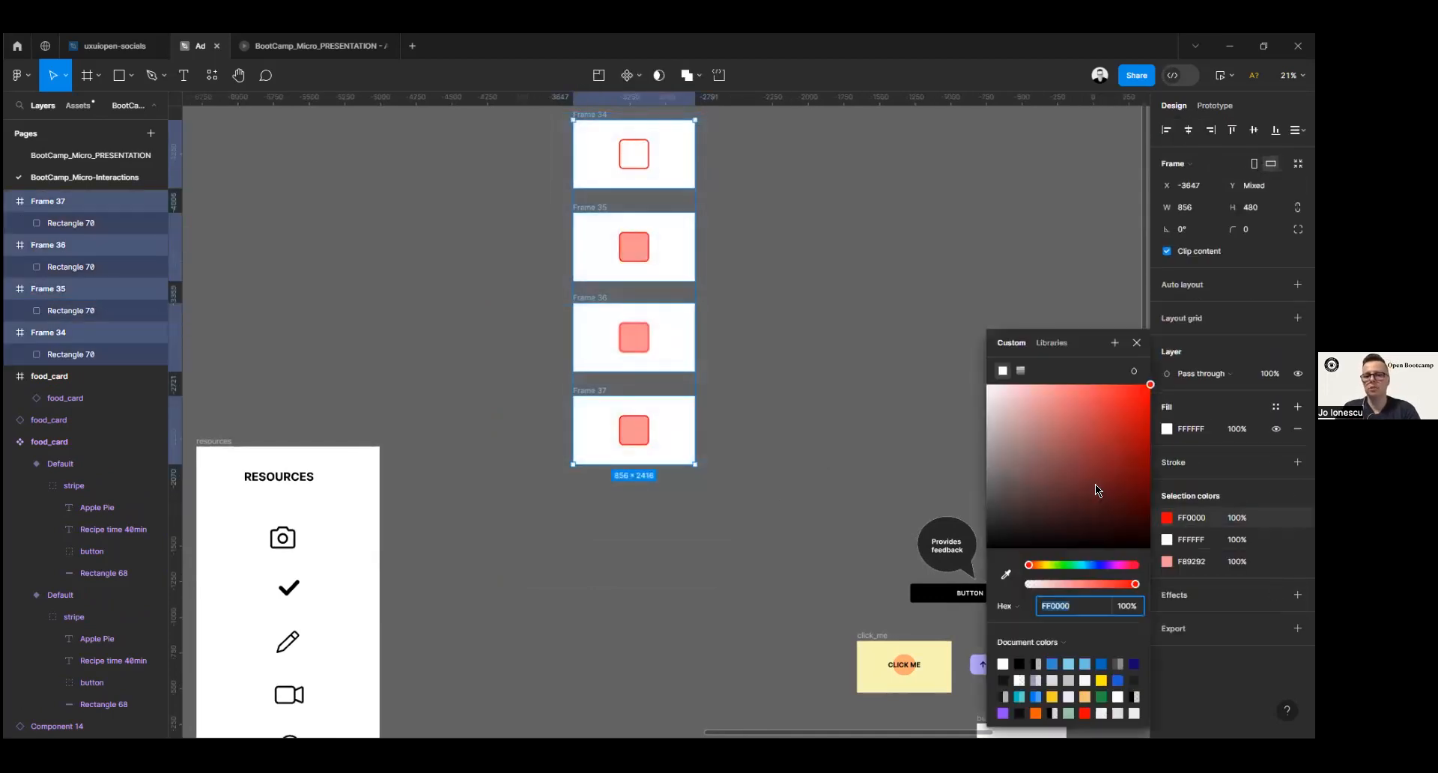
click(1058, 566)
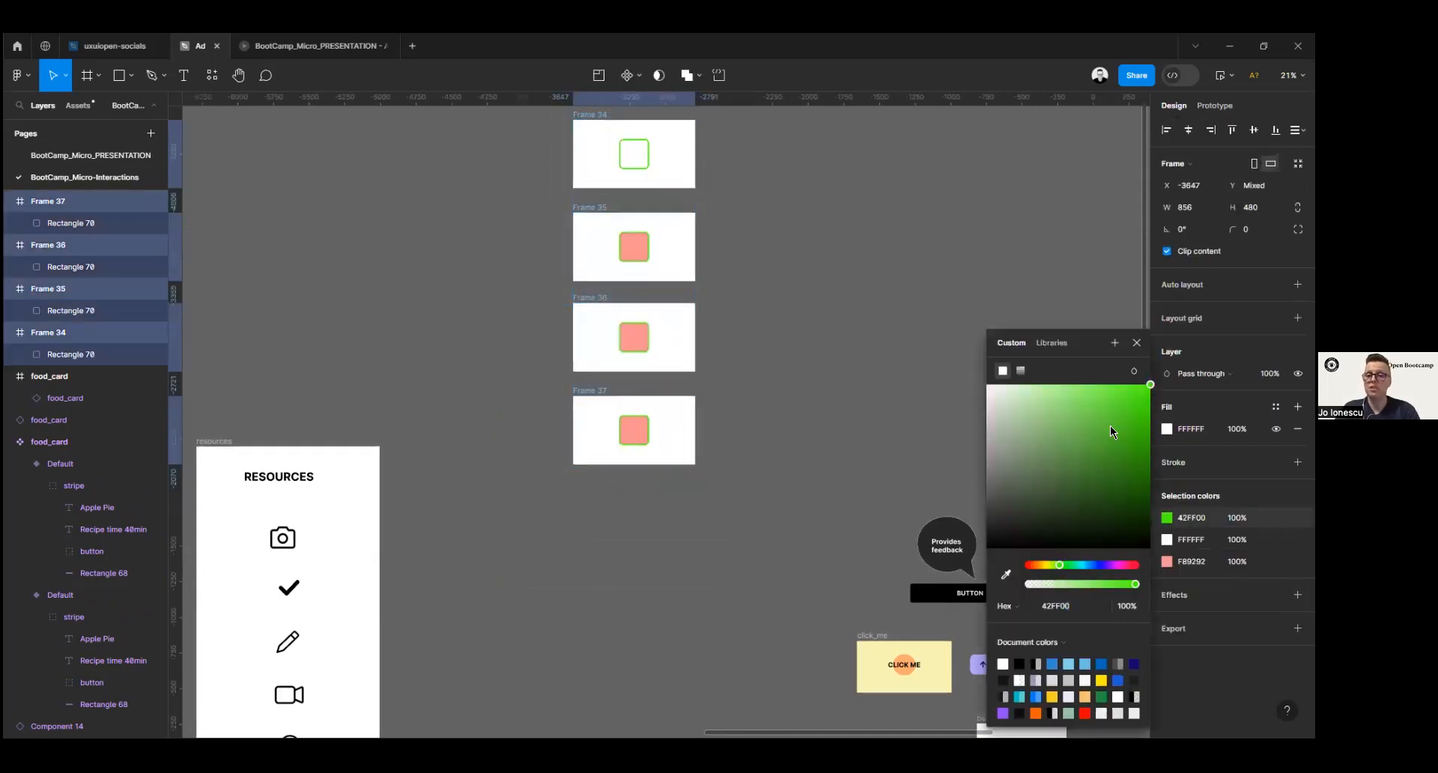
drag(1131, 409, 1153, 483)
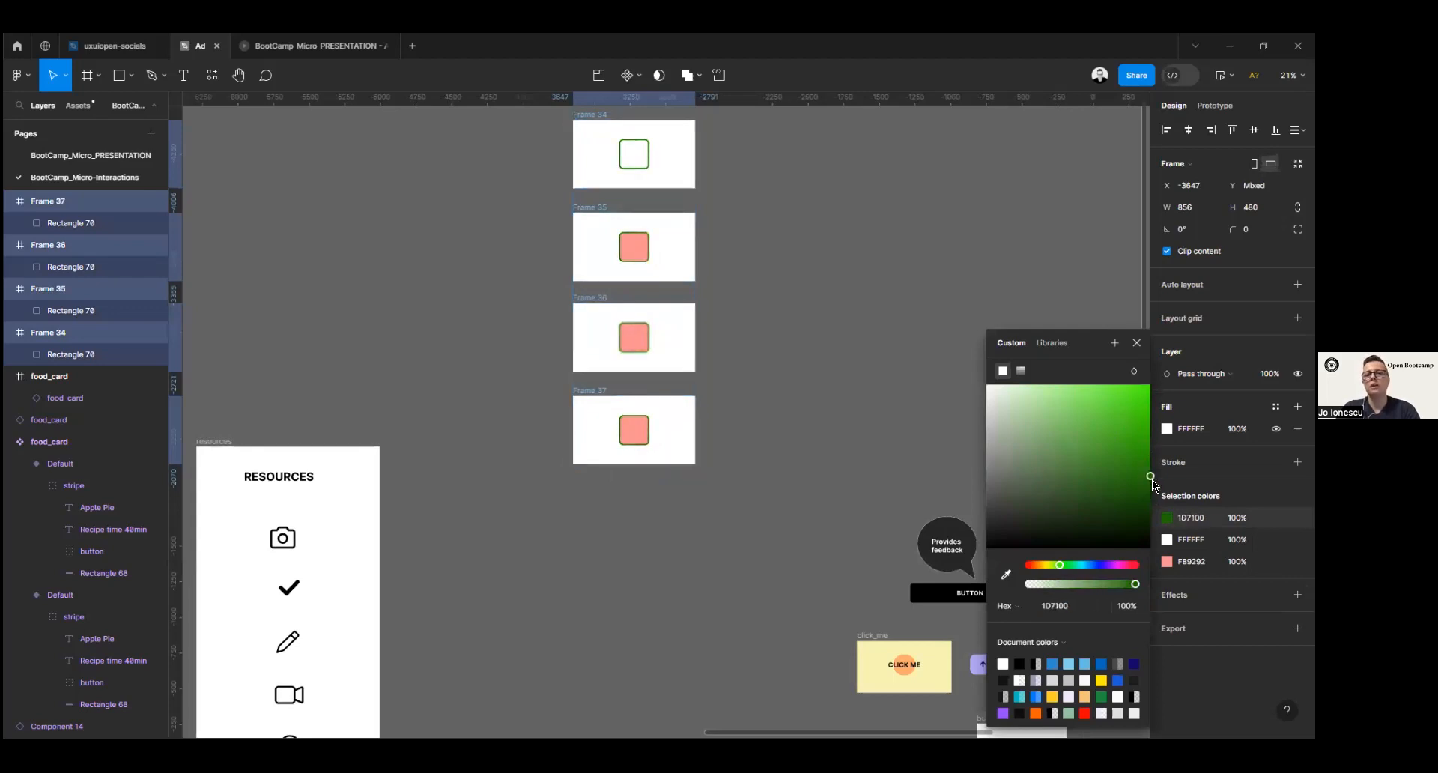
click(1135, 343)
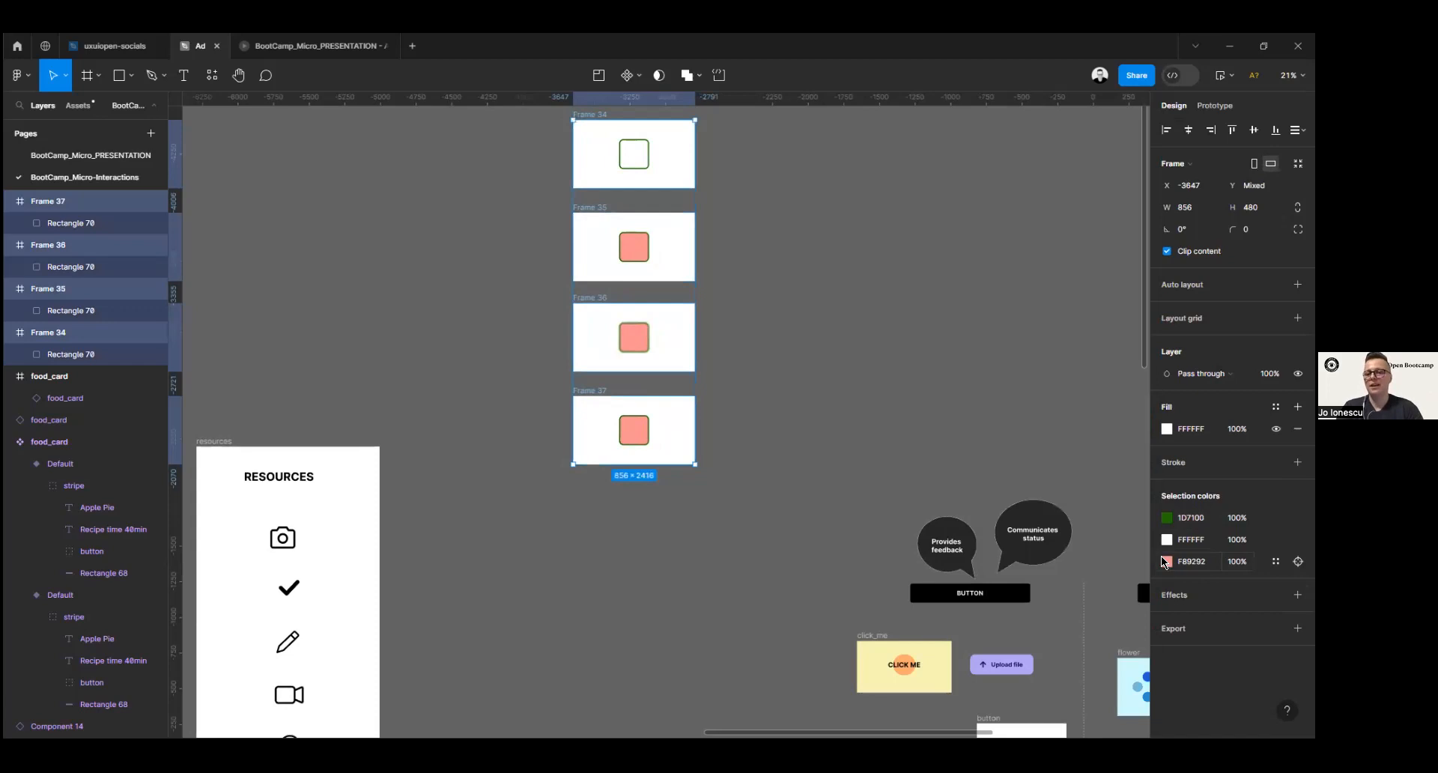
Step: Change the light red fill shared by the selected check box frames to light green A7F892
click(1166, 561)
drag(1065, 569, 1060, 570)
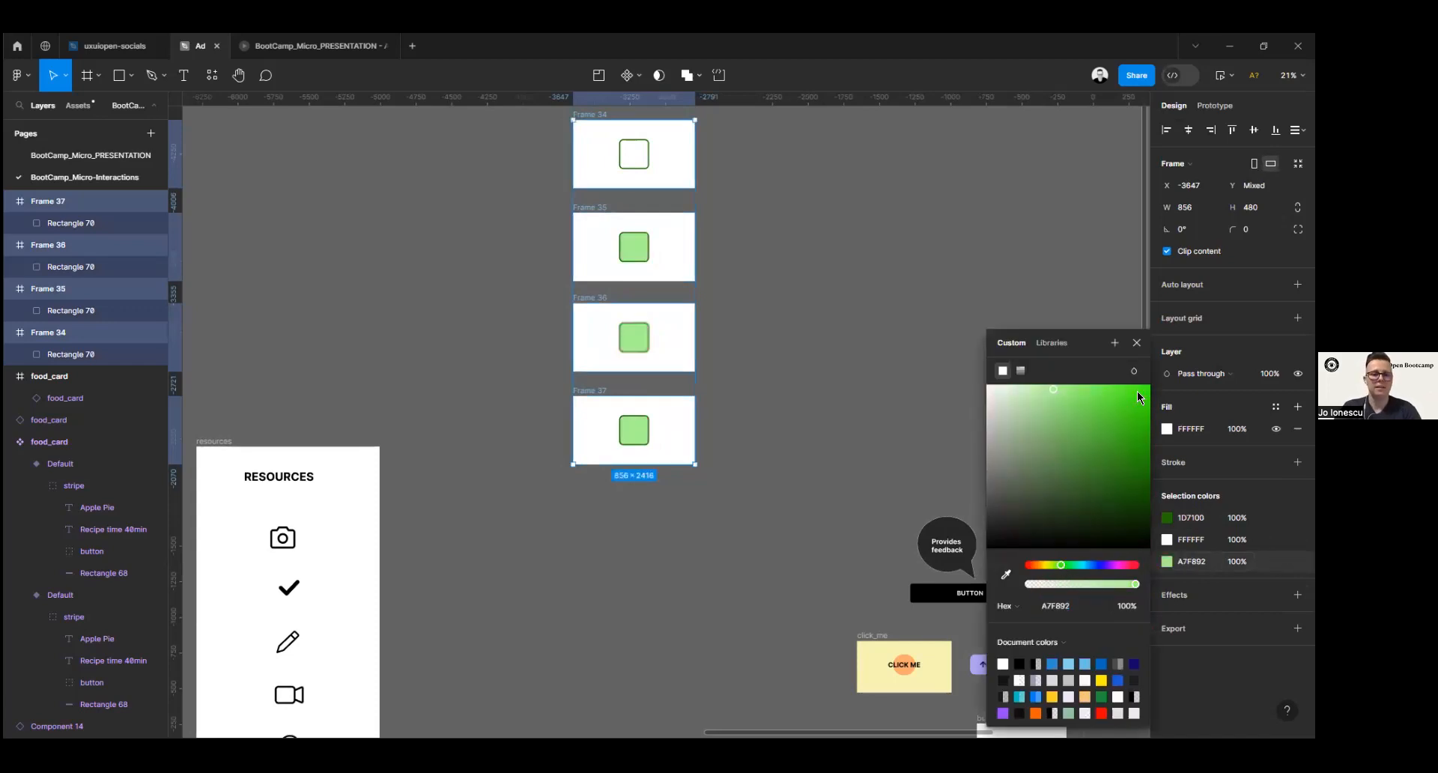
click(1137, 343)
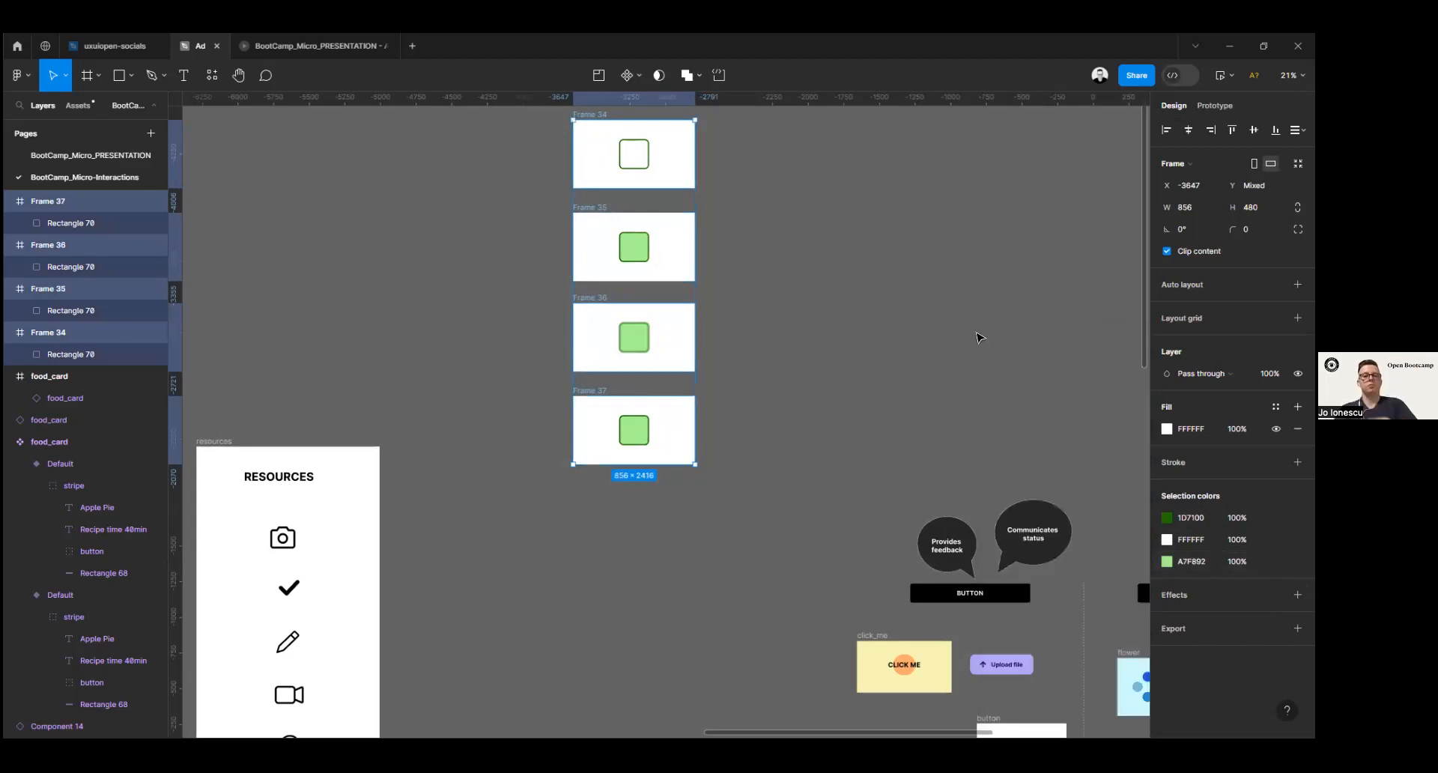
click(634, 430)
right_click(619, 429)
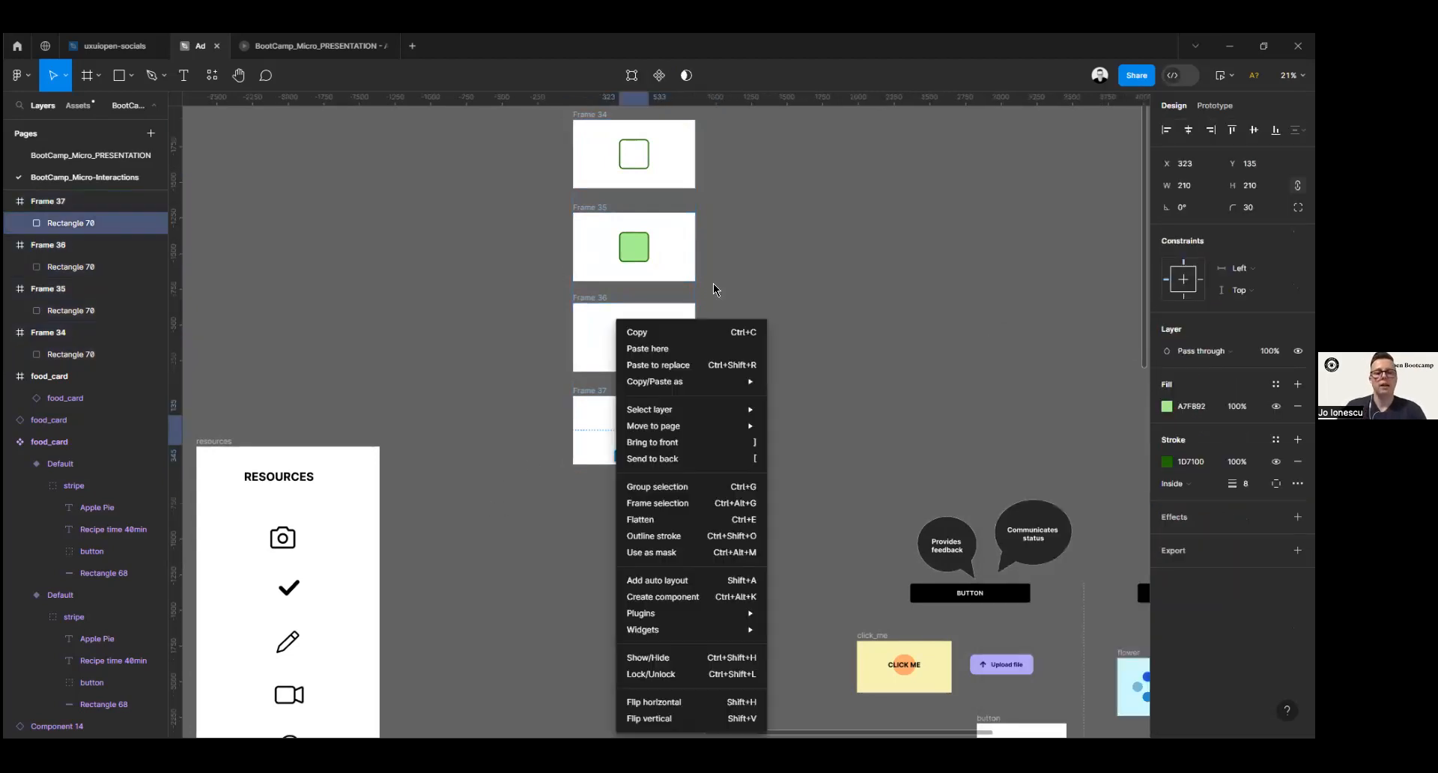
click(424, 407)
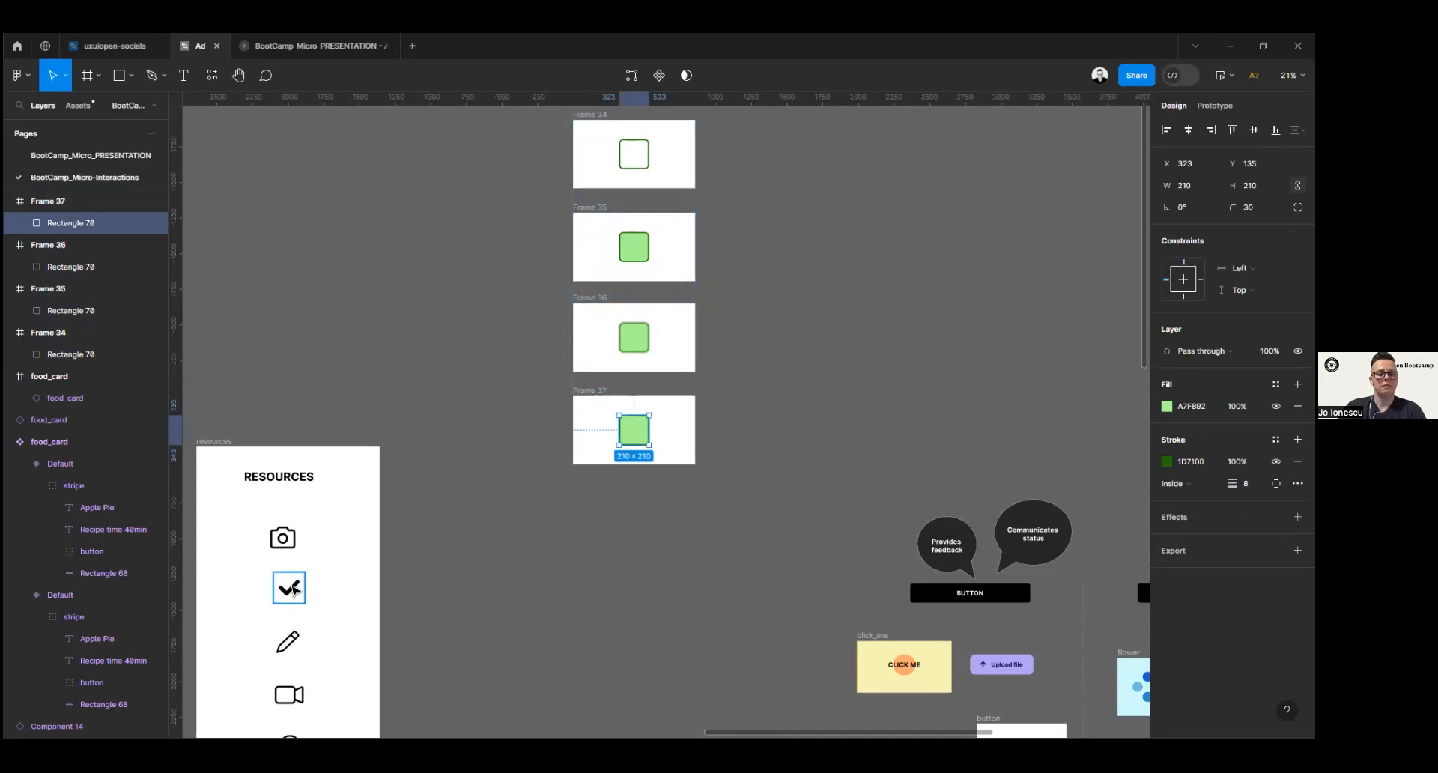
Step: Place a copy of the checkmark icon from the resources frame at the centre of Frame 37's square
drag(294, 590, 669, 449)
scroll(623, 422, up, 5)
scroll(651, 474, up, 1)
Step: Recolour the checkmark icon in Frame 37 to dark green 0D5F00
click(1166, 605)
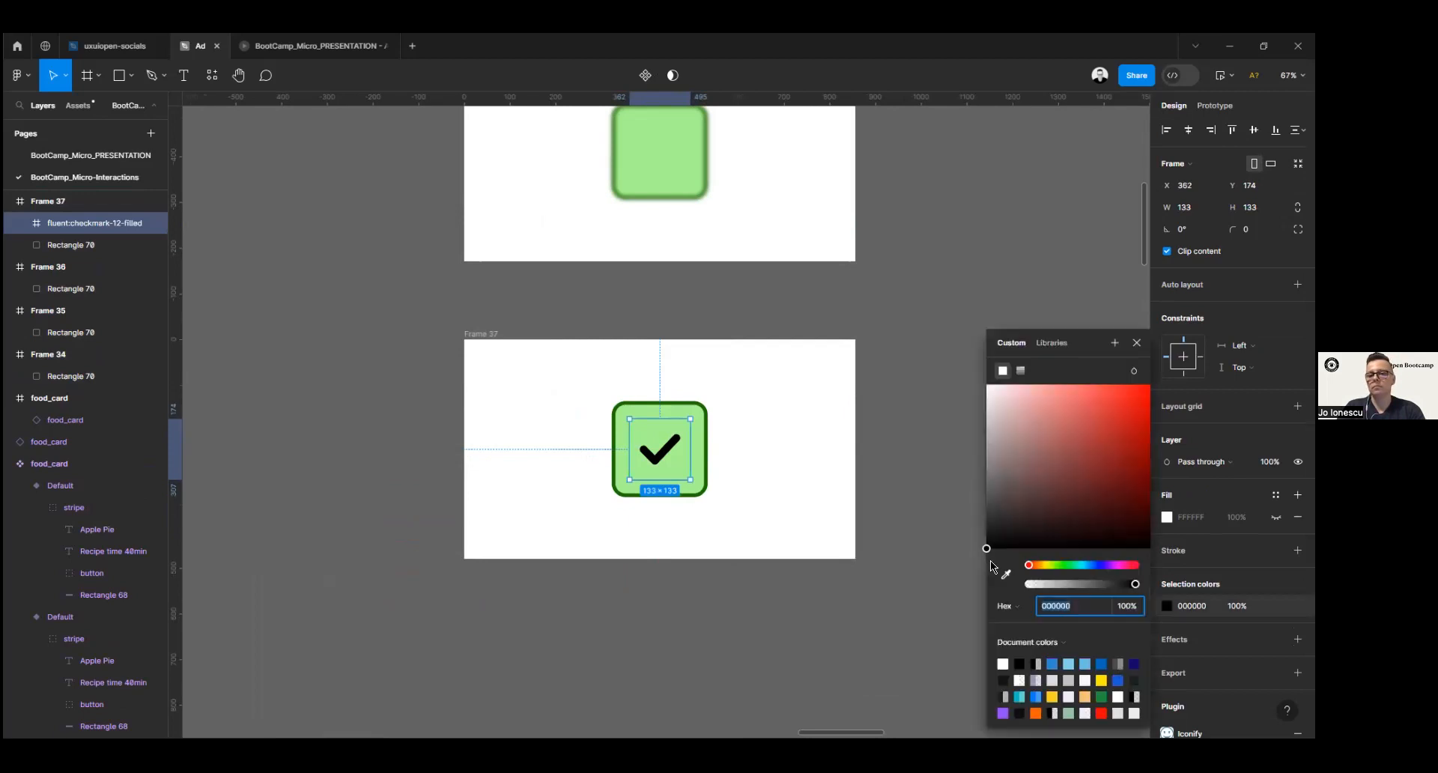
click(1061, 565)
drag(1080, 435, 1151, 516)
mouse_move(1163, 468)
mouse_down()
mouse_move(1166, 398)
mouse_move(1151, 487)
mouse_up()
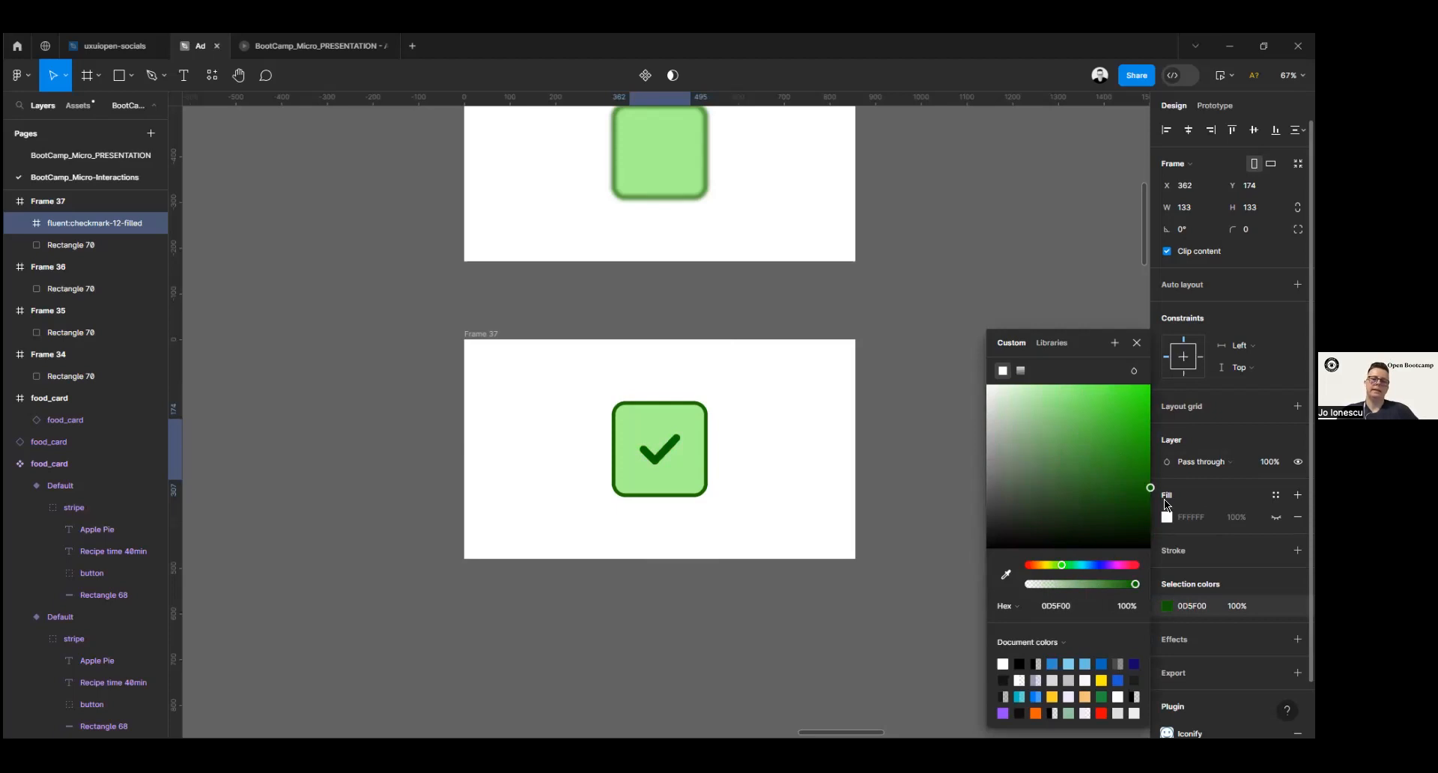
click(654, 462)
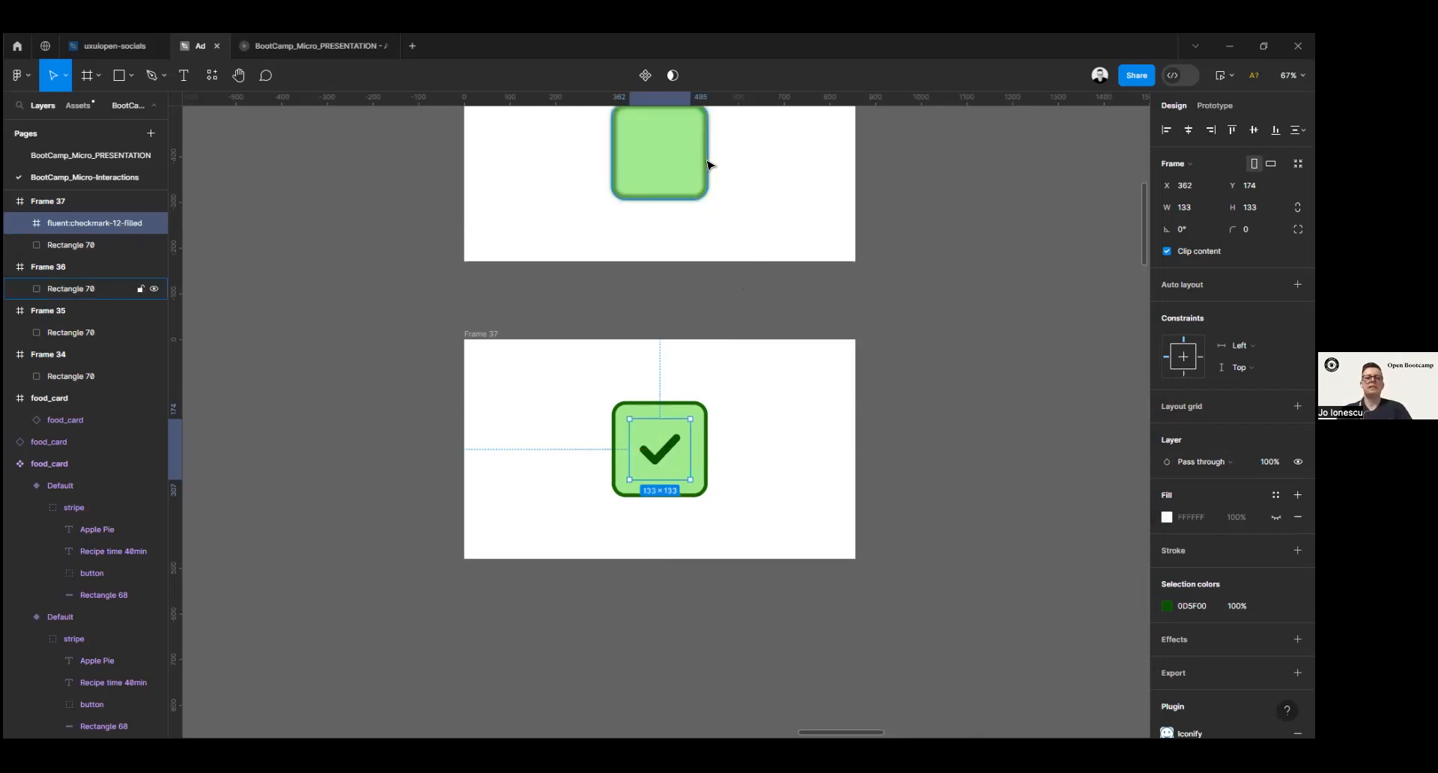
click(730, 466)
Step: Combine Frames 34, 35, 36 and 37 into one component set
scroll(687, 480, down, 4)
scroll(838, 403, up, 2)
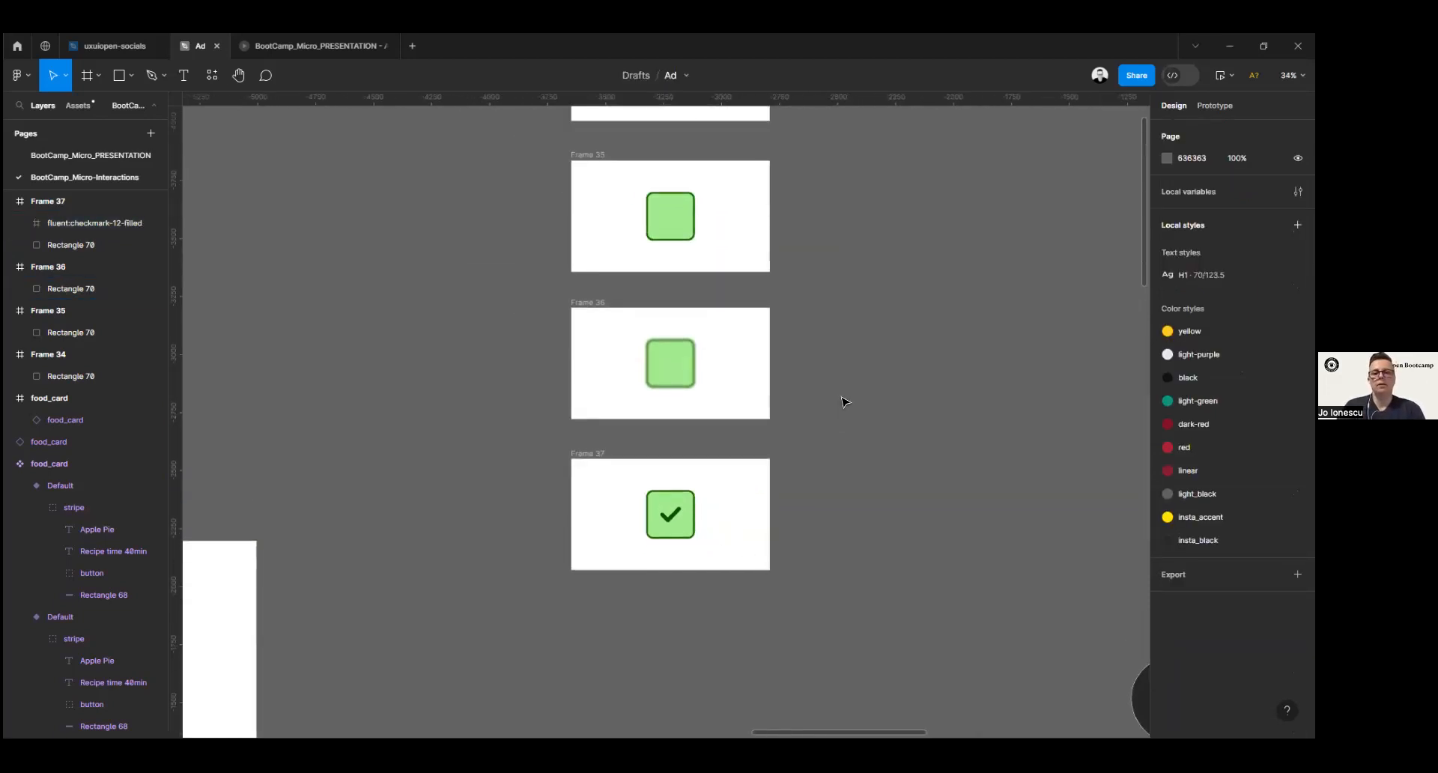
scroll(841, 406, down, 5)
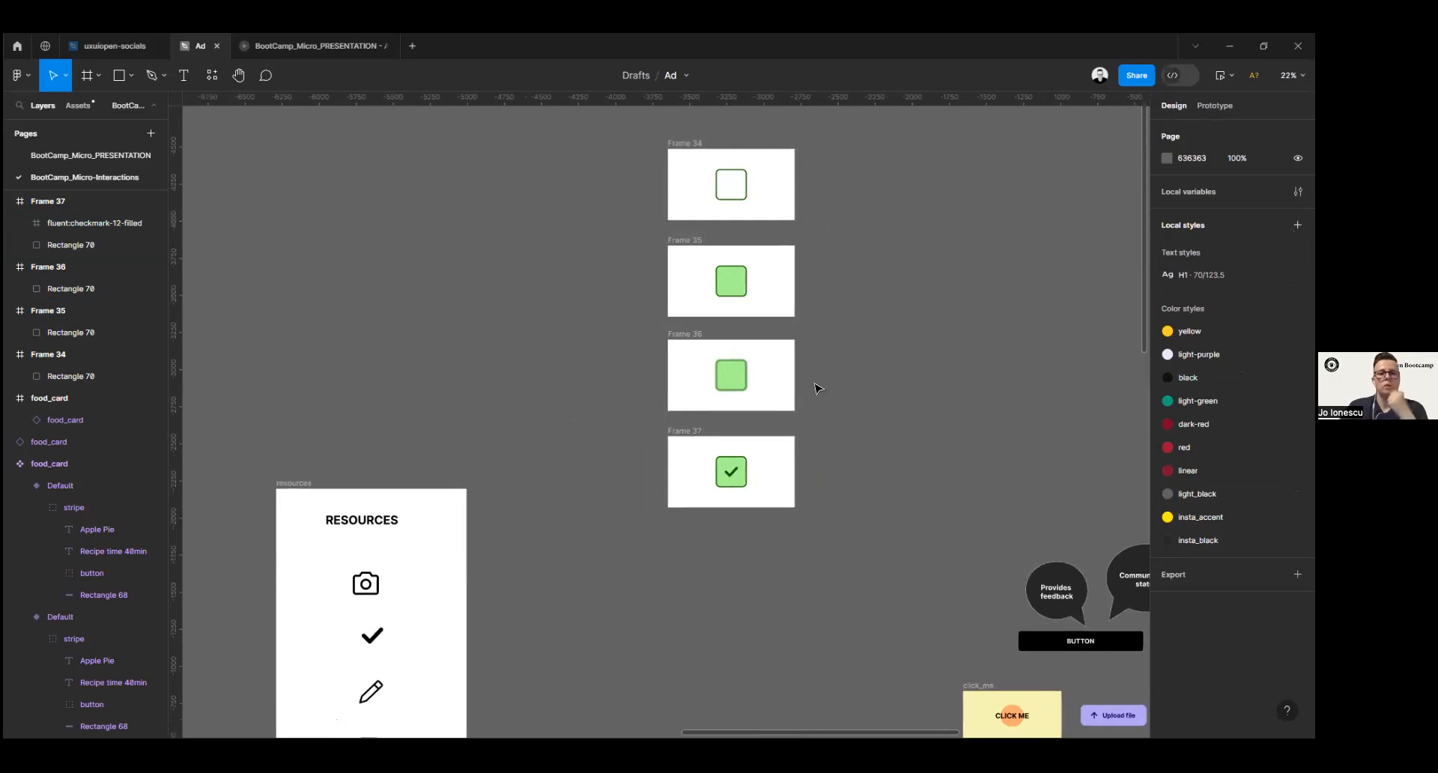
drag(604, 122, 893, 535)
click(629, 75)
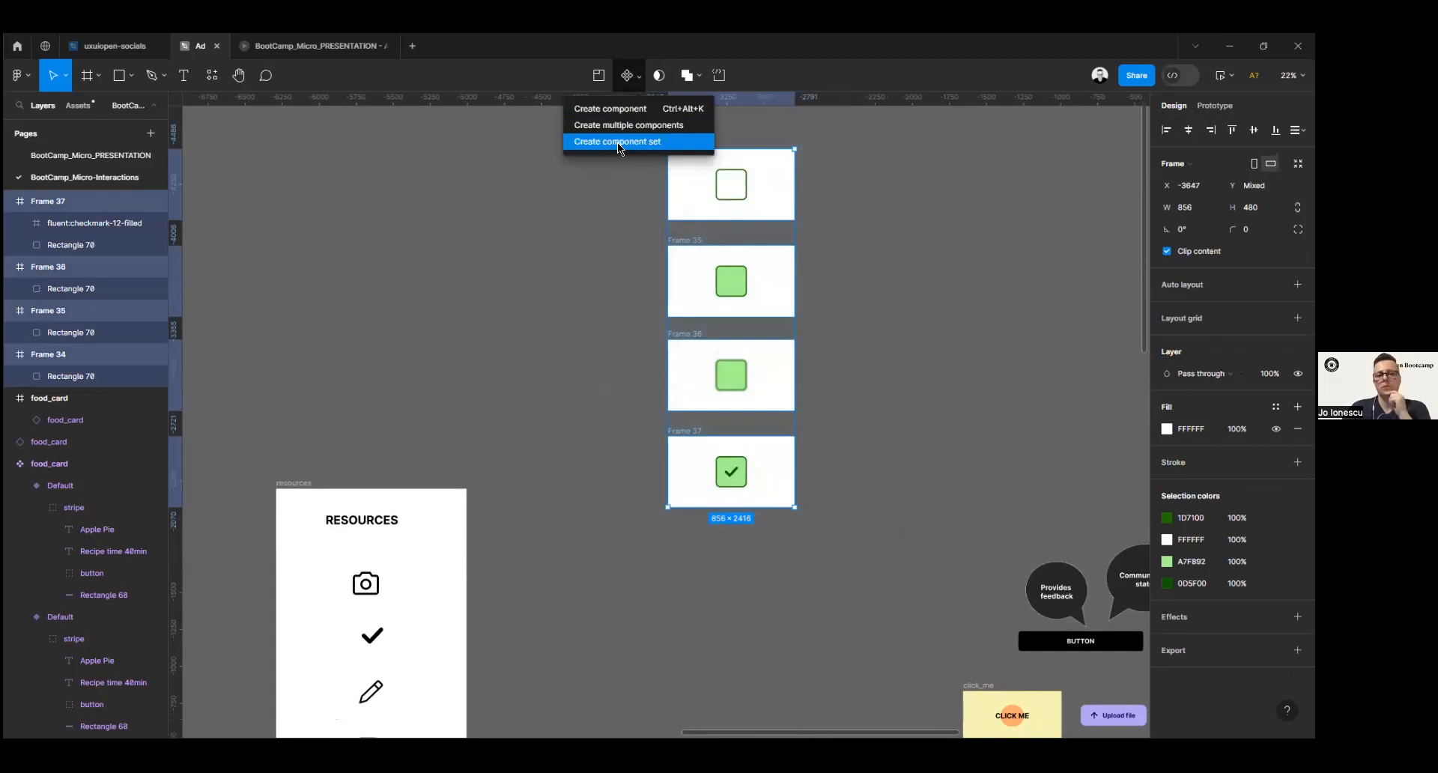
click(617, 142)
Step: Link the Frame 34 variant to Frame 35 with an on-click Change to interaction, using Smart animate with Ease out easing
click(779, 187)
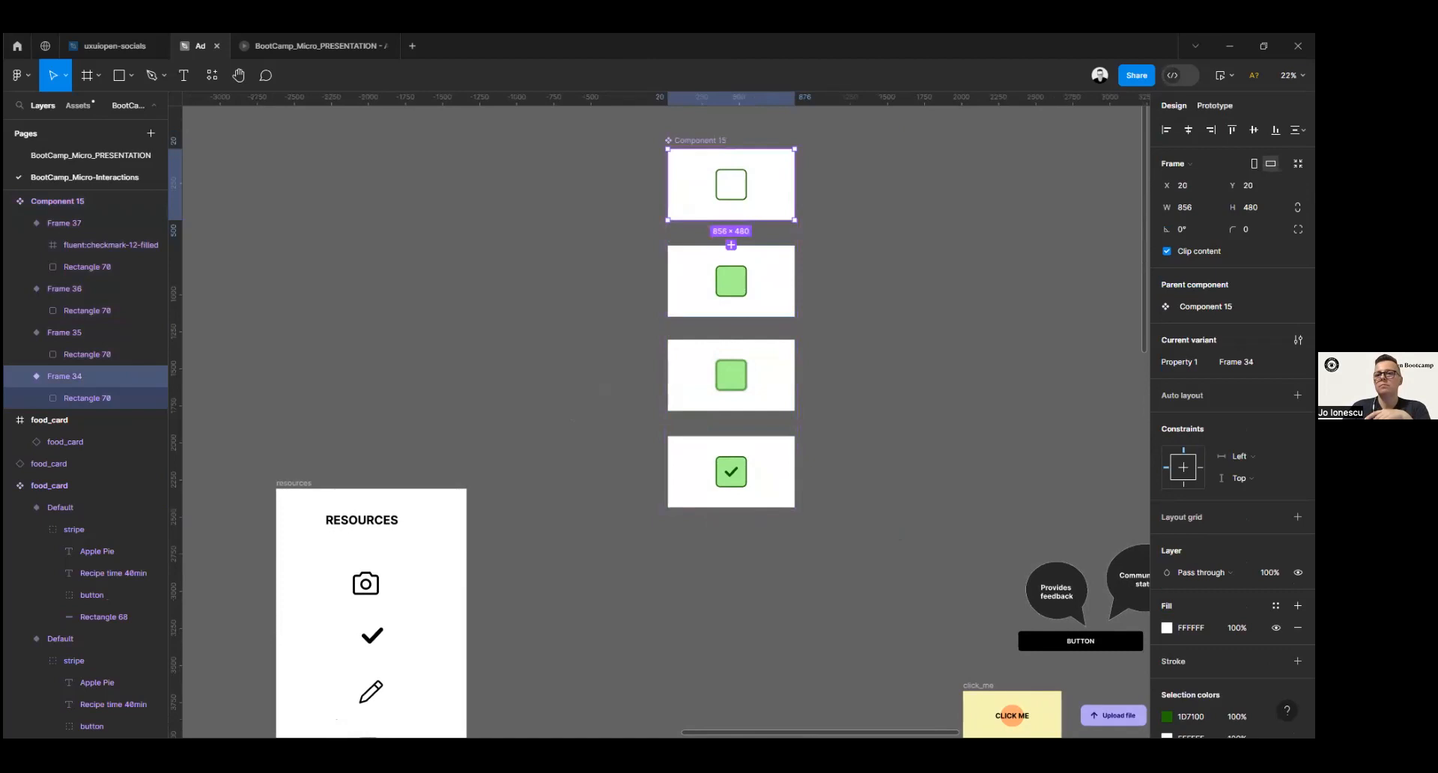
key(shift+e)
drag(732, 221, 735, 255)
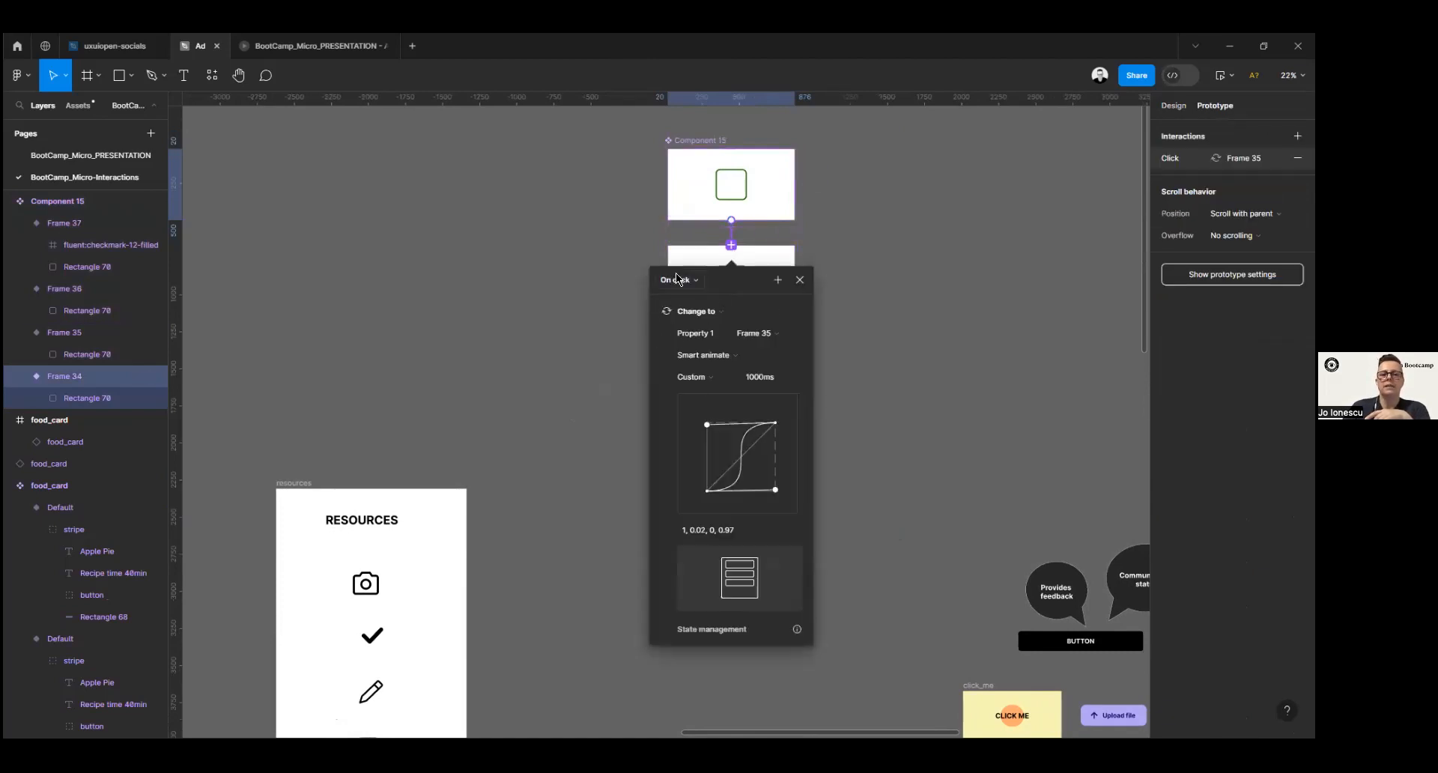
click(698, 380)
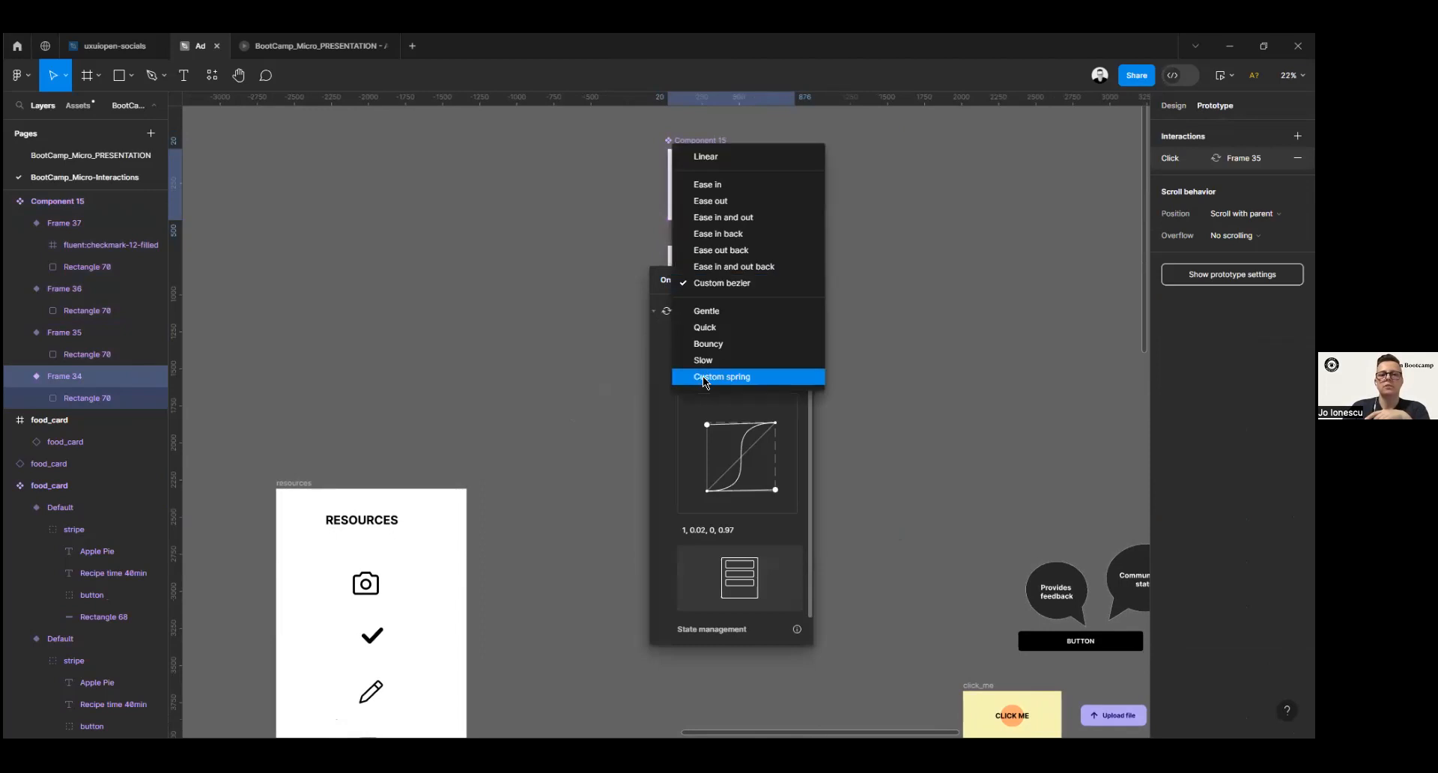
click(704, 202)
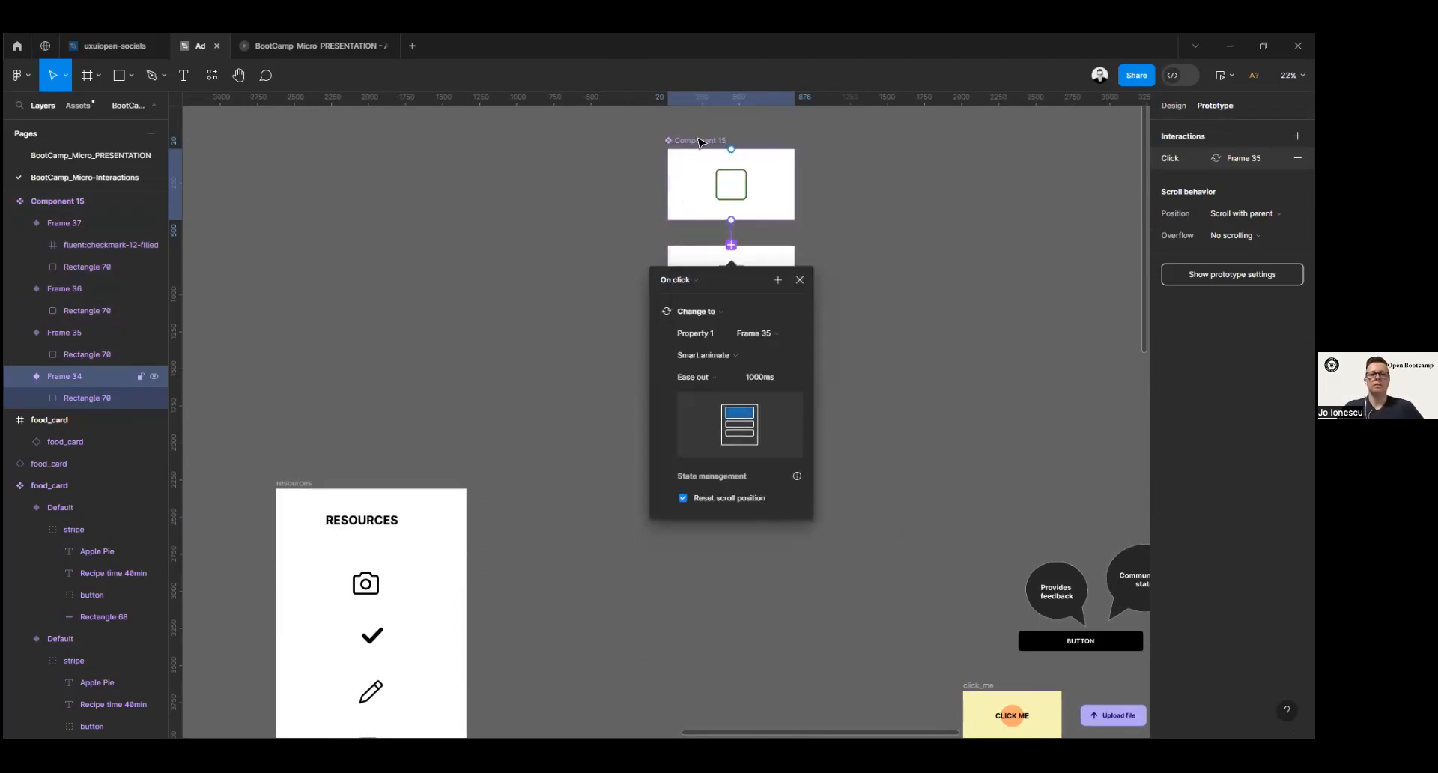
Step: Set the Frame 34 to Frame 35 interaction to trigger while hovering, with a 300 ms duration
click(688, 281)
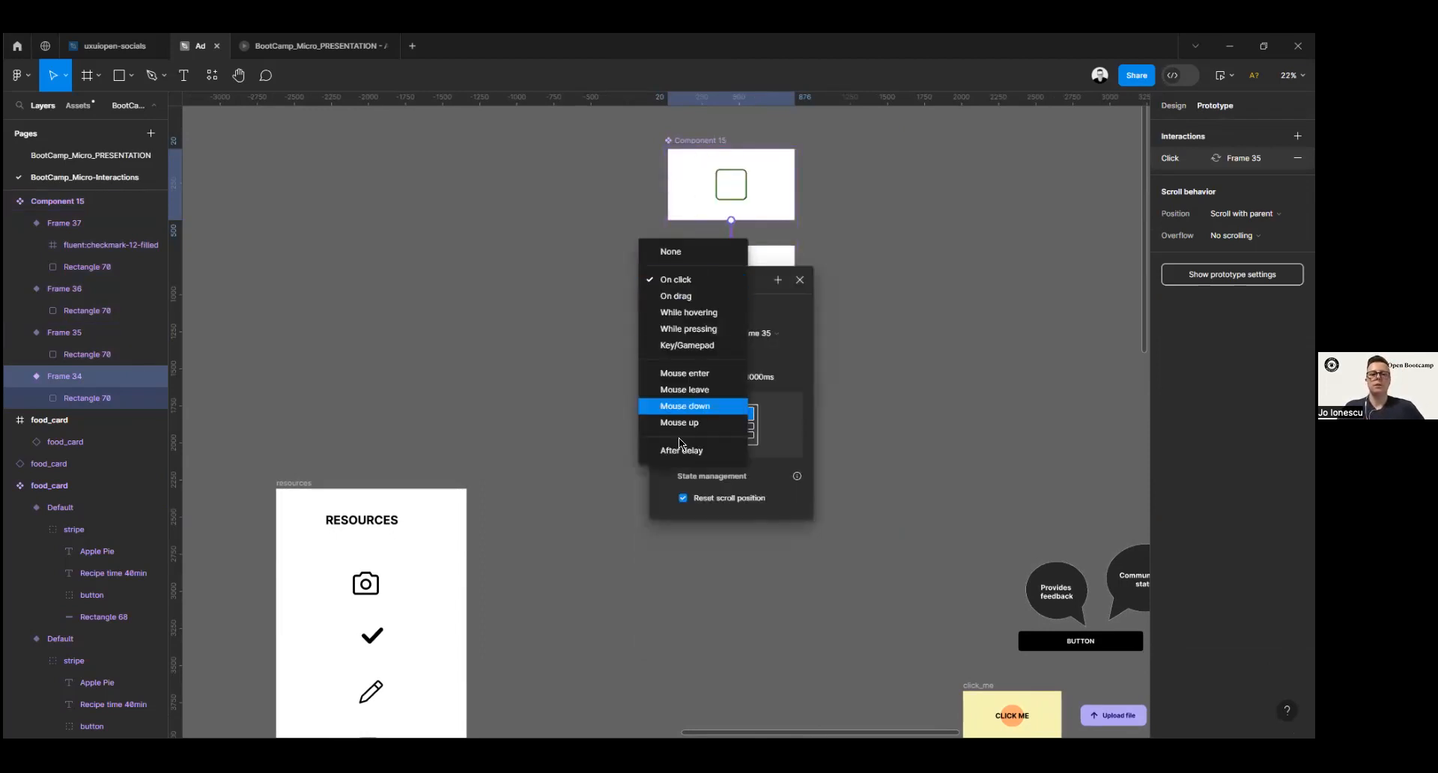
click(695, 313)
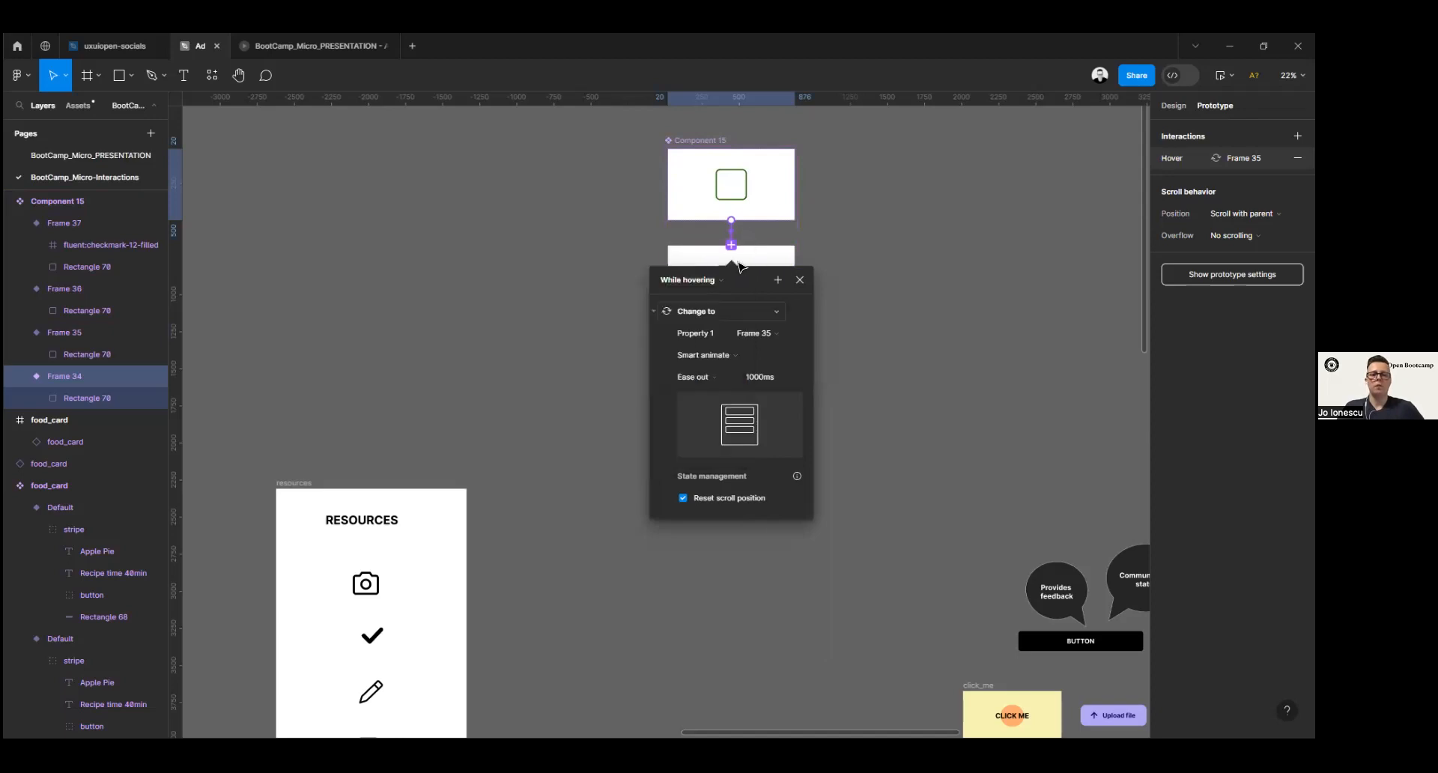
click(771, 376)
text(330)
key(BackSpace)
text(00)
key(Return)
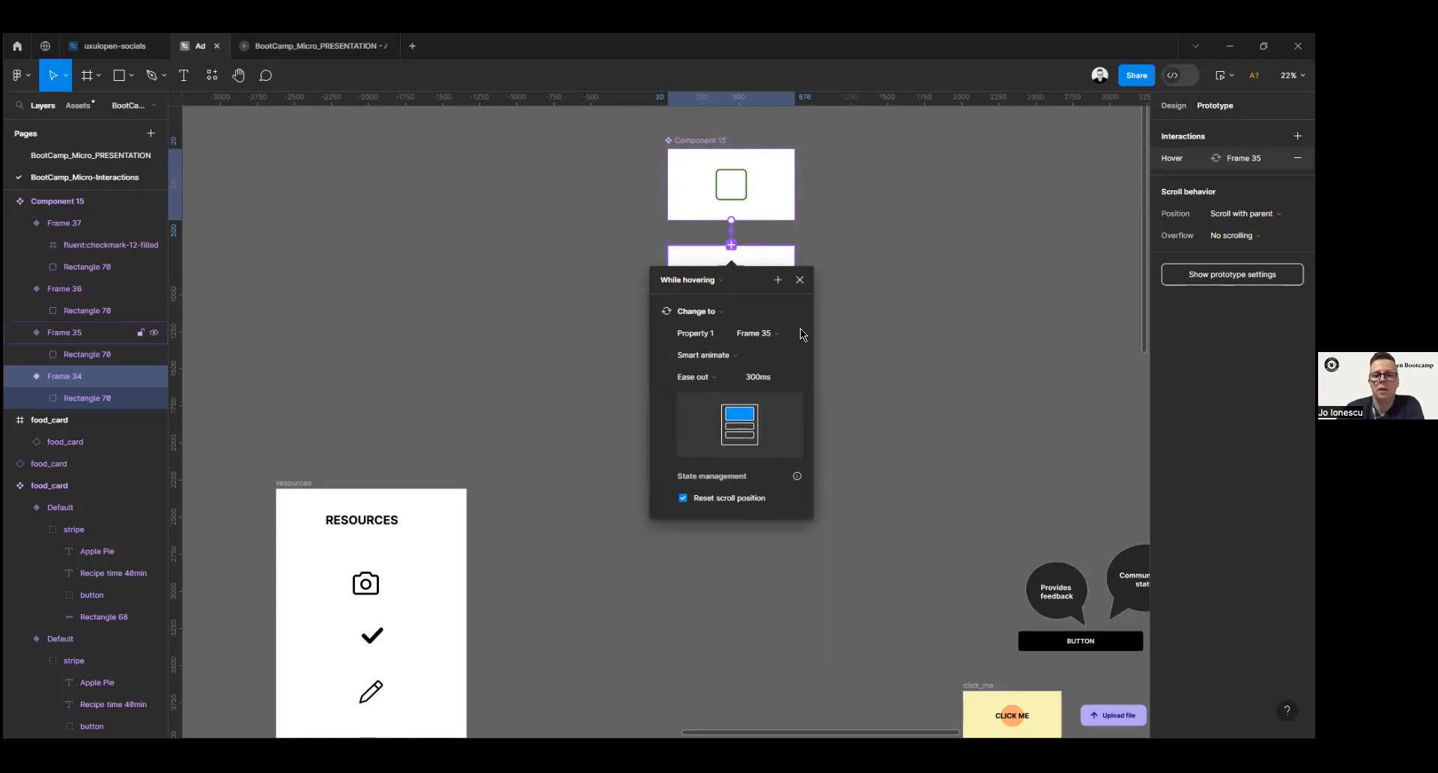
click(800, 279)
click(807, 283)
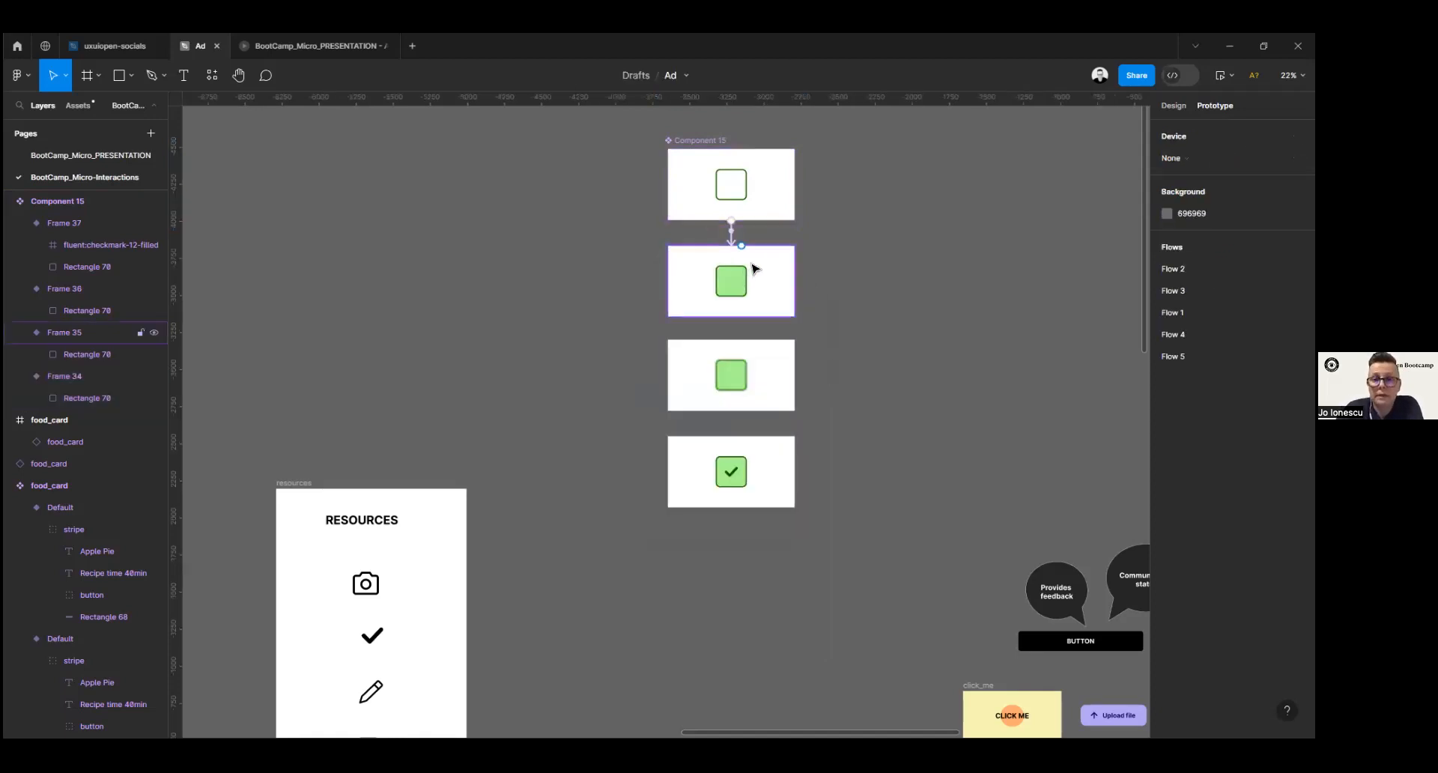
Step: Link the Frame 35 variant to Frame 36 with a while-pressing Change to interaction, using Smart animate and Ease out at 300 ms
click(757, 305)
drag(729, 322, 734, 378)
click(692, 385)
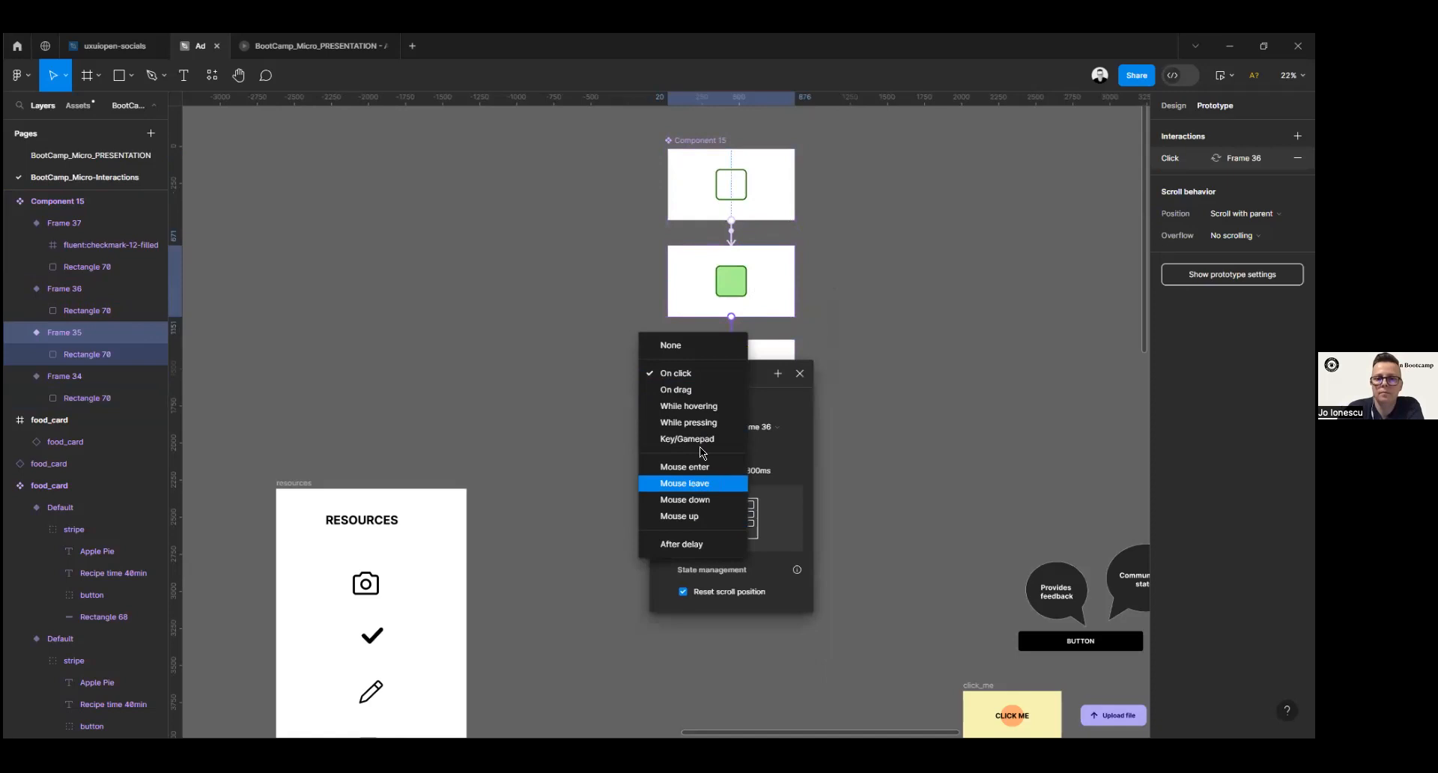
click(711, 424)
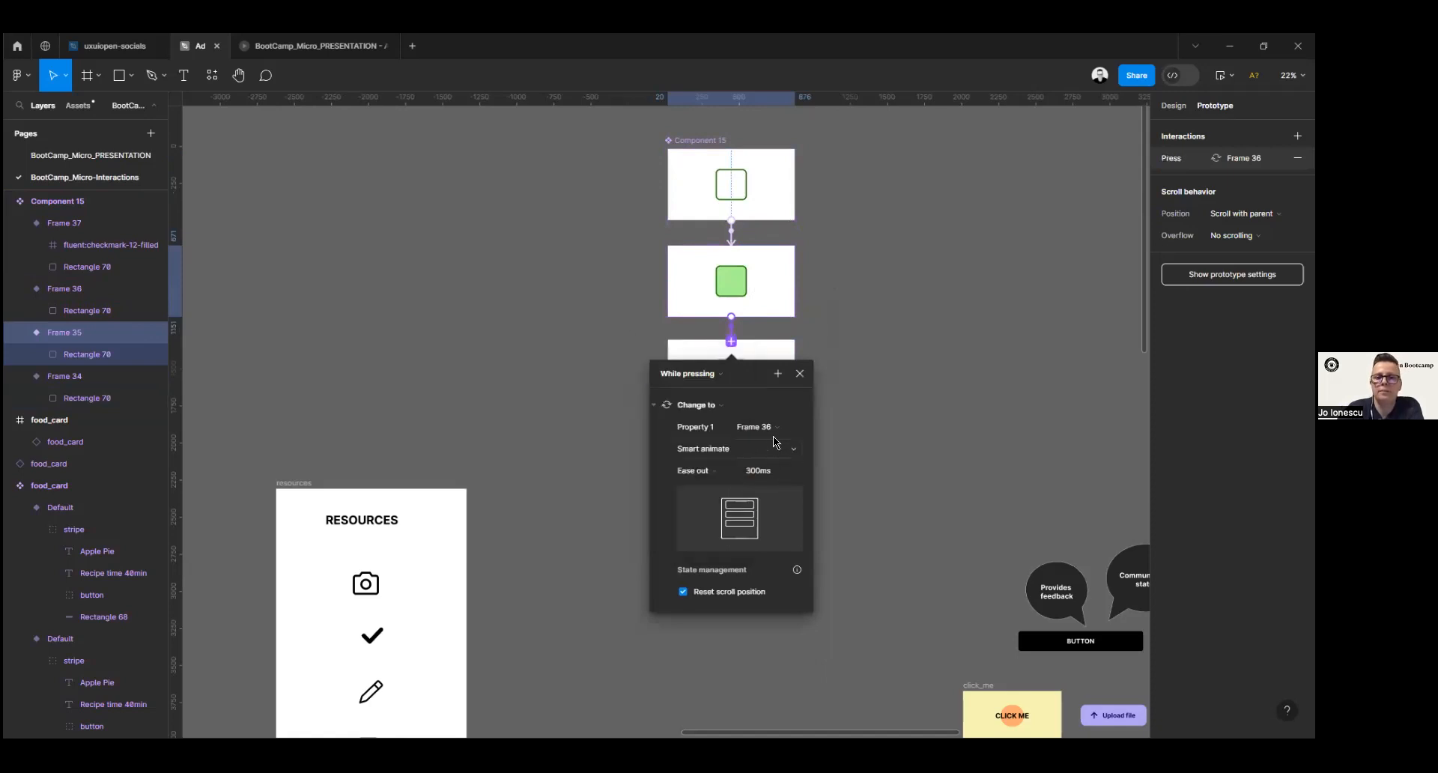
click(800, 374)
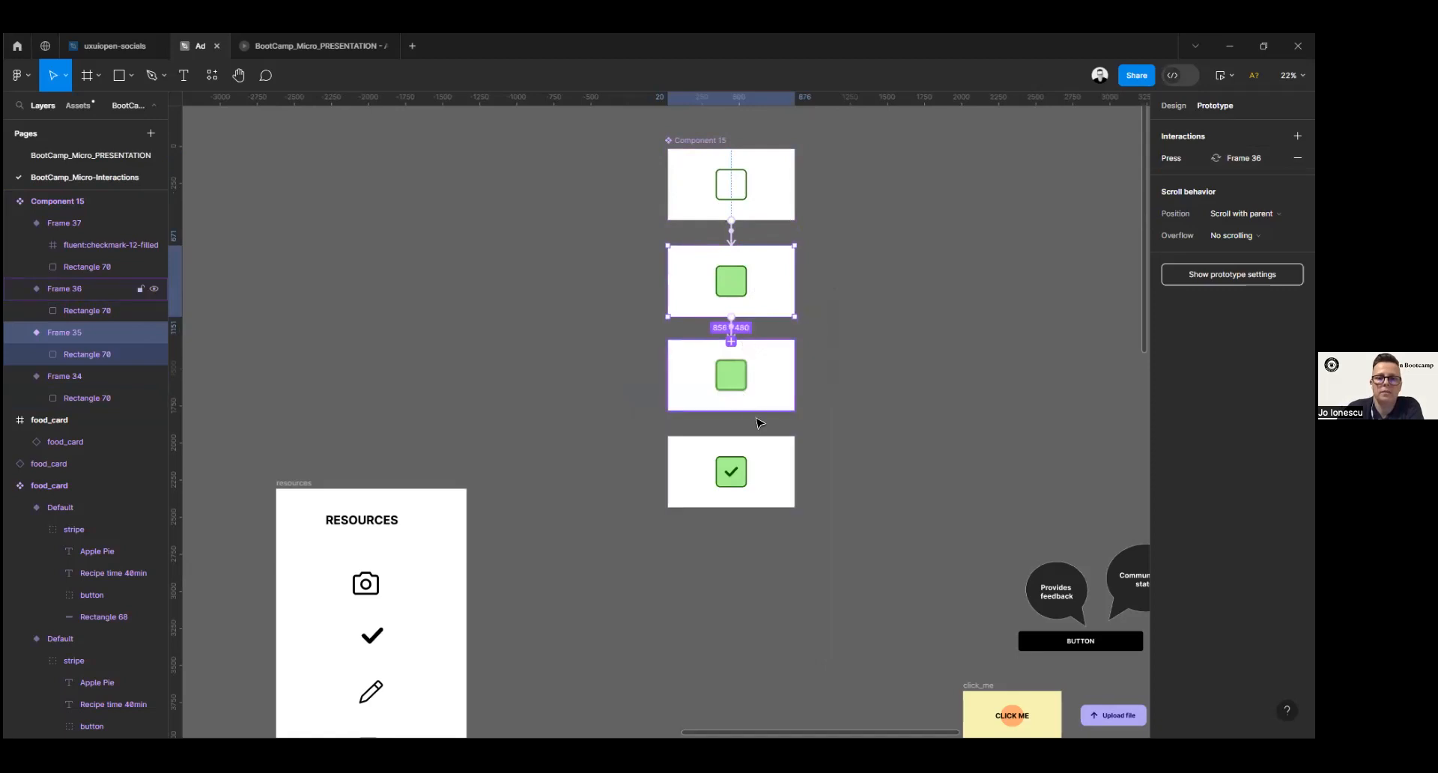
Step: Link the Frame 36 variant to Frame 37 with an on-click Change to interaction, using Smart animate and Ease out at 300 ms
click(752, 409)
drag(731, 410, 732, 466)
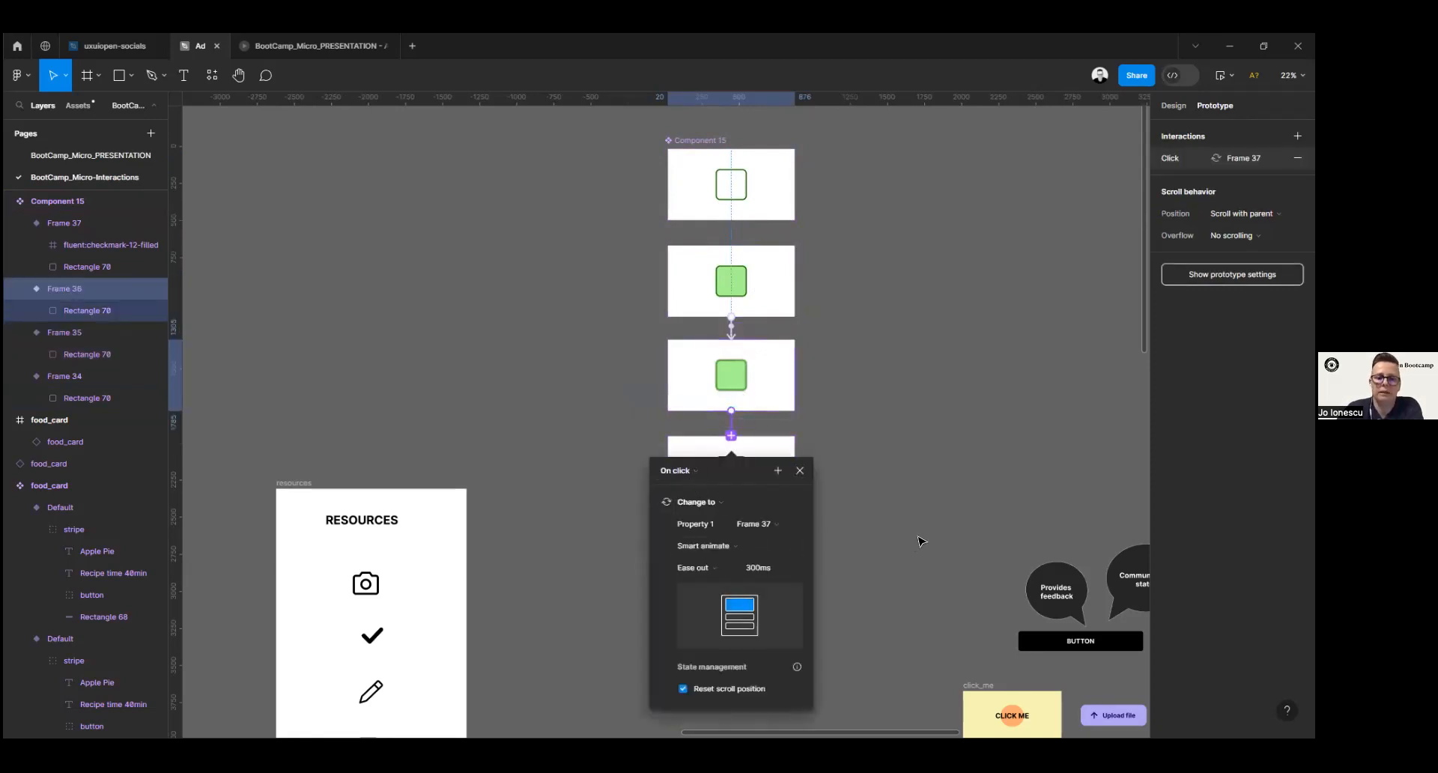
scroll(942, 408, down, 5)
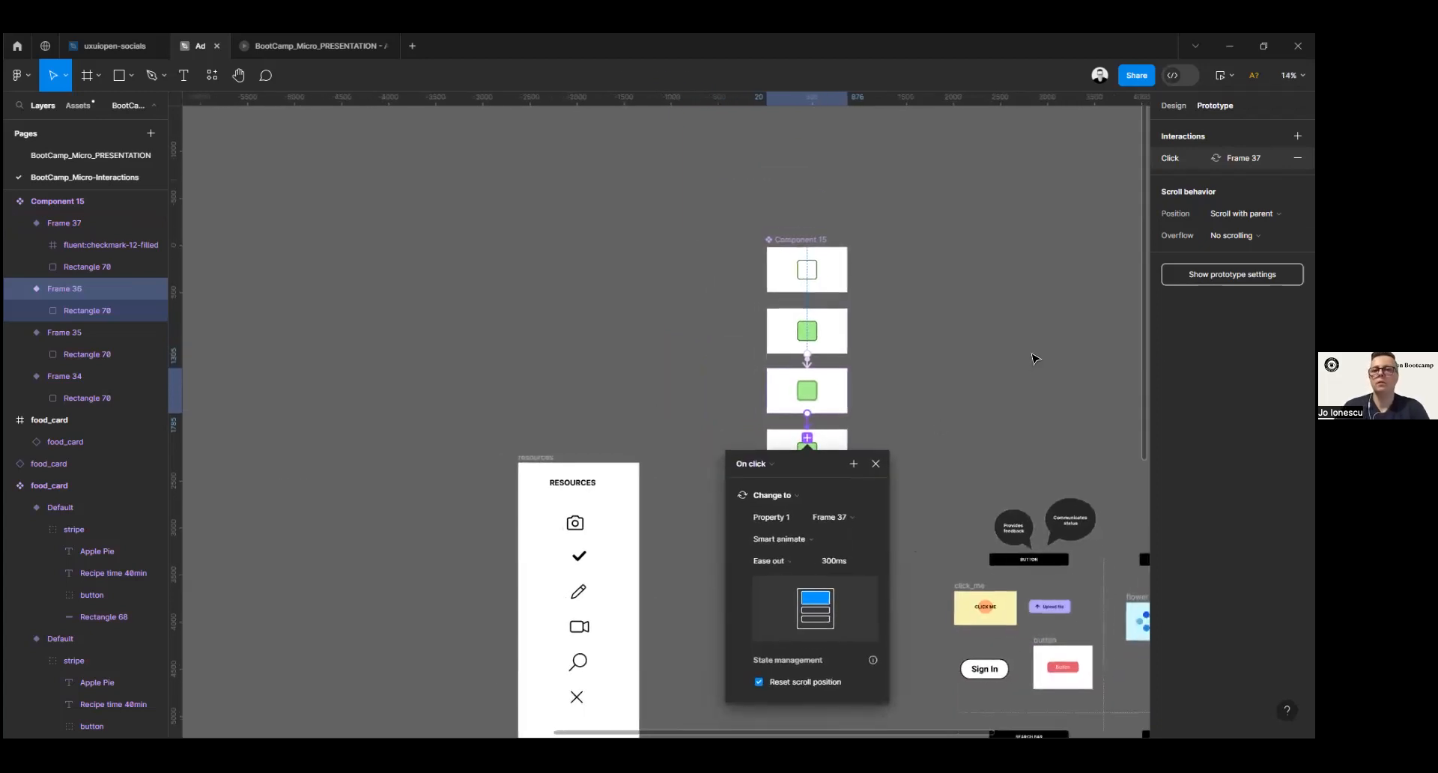
click(1009, 319)
Step: Place an instance of the Frame 34 variant beside the component set and test its check box animation in an enlarged preview
click(790, 270)
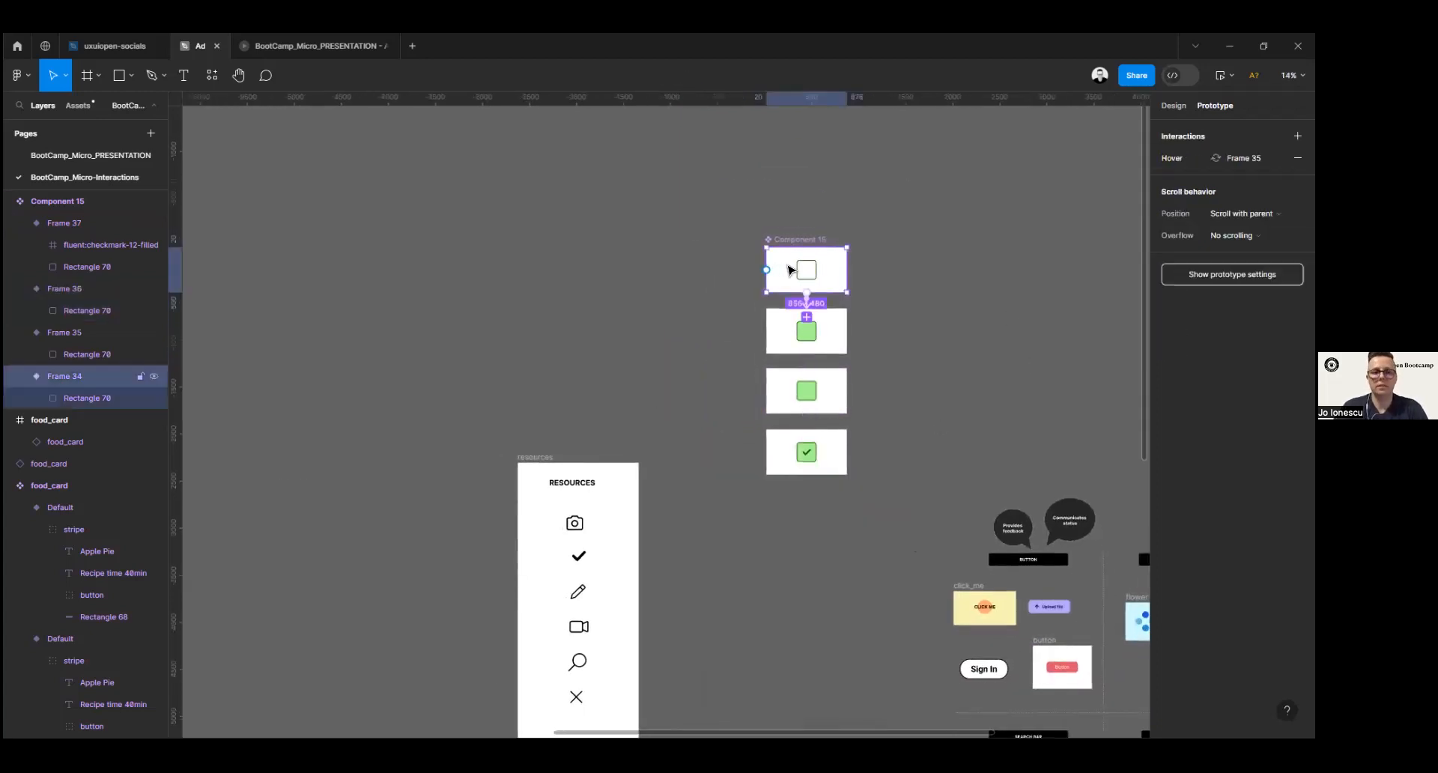
drag(789, 270, 575, 223)
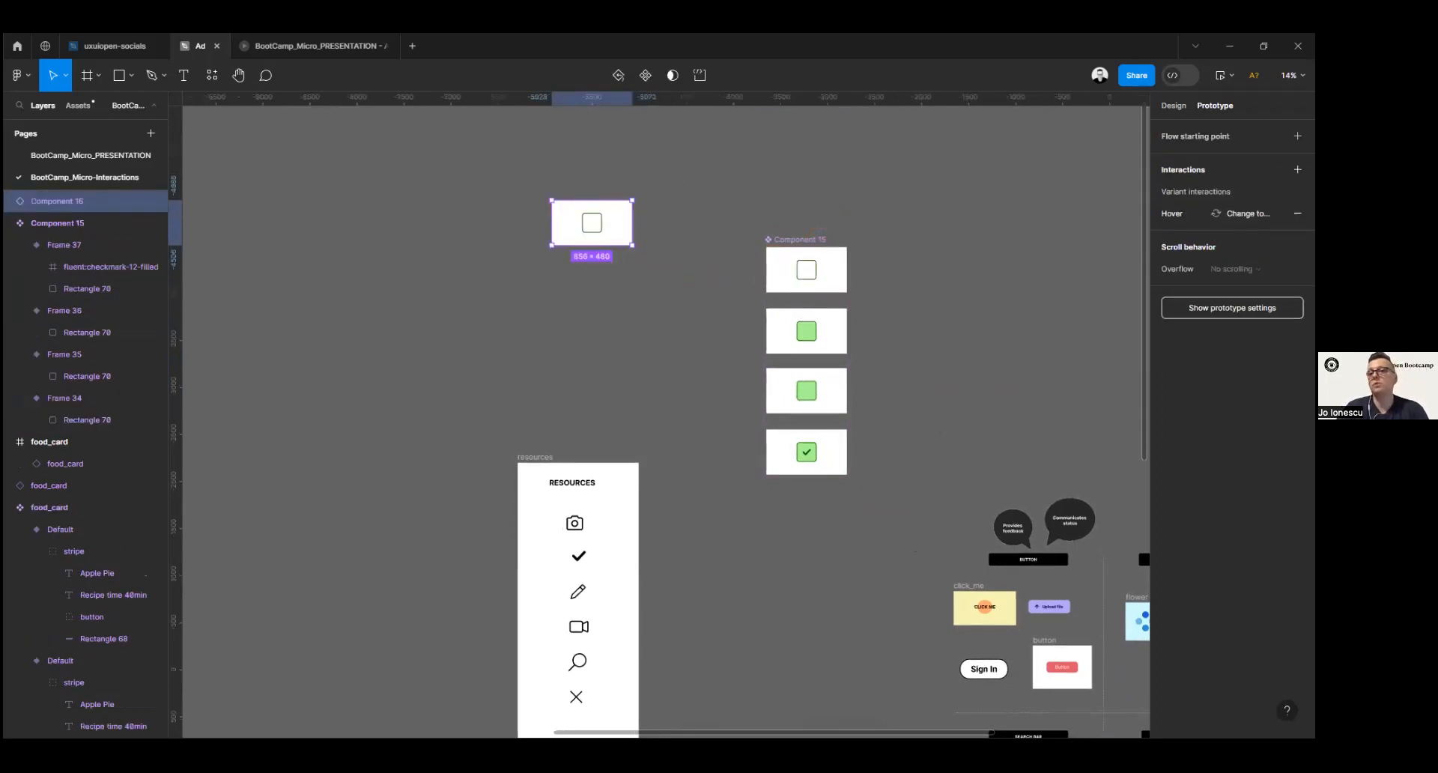
click(1220, 75)
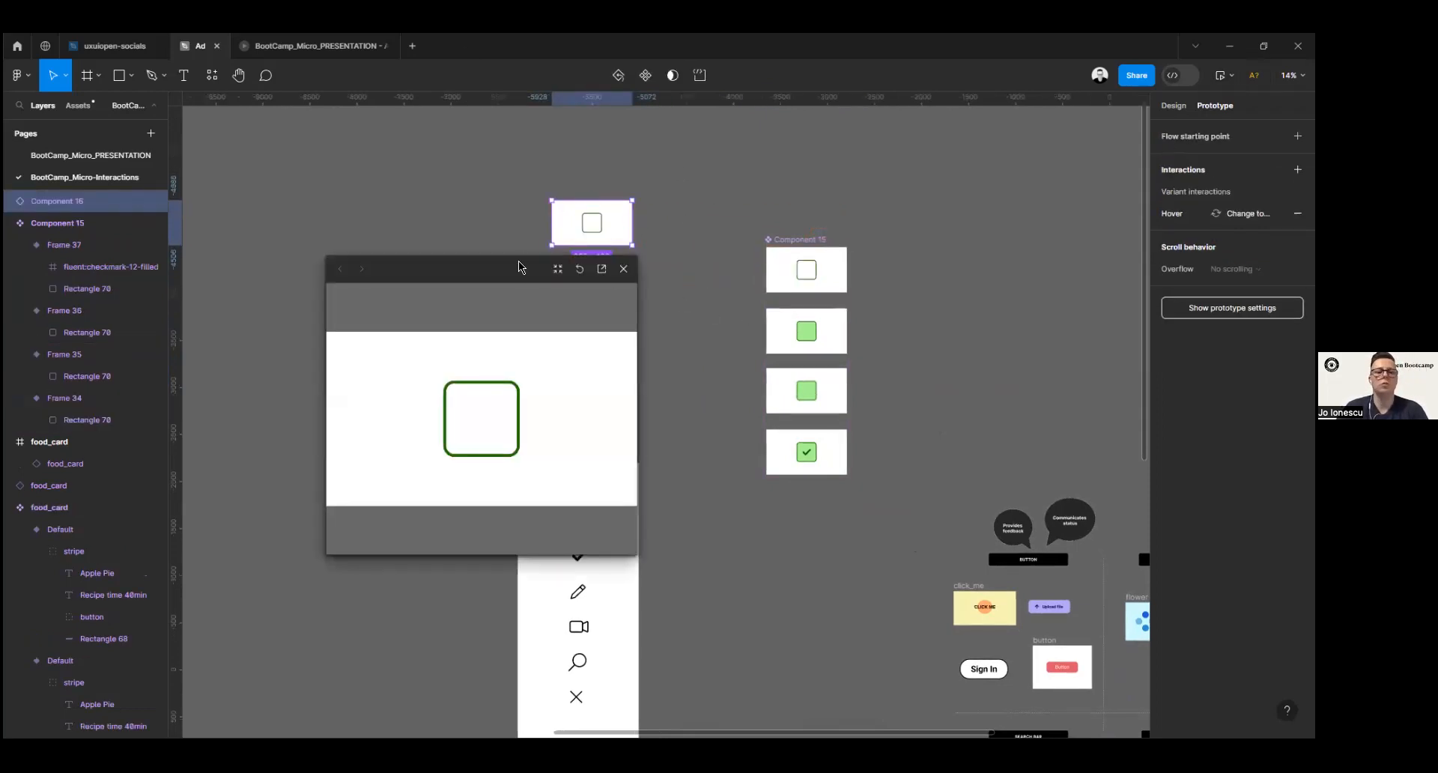
drag(524, 266, 644, 200)
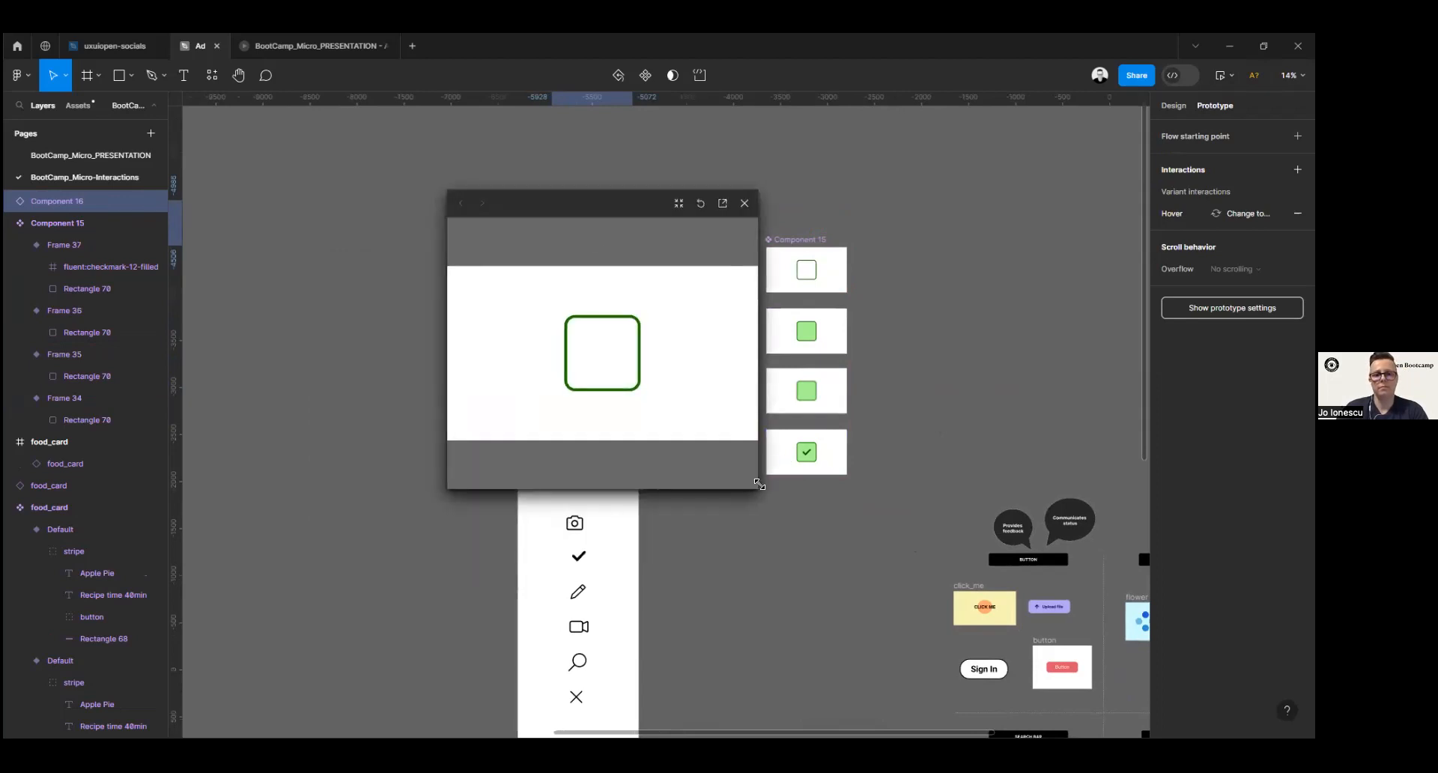
drag(808, 529, 870, 584)
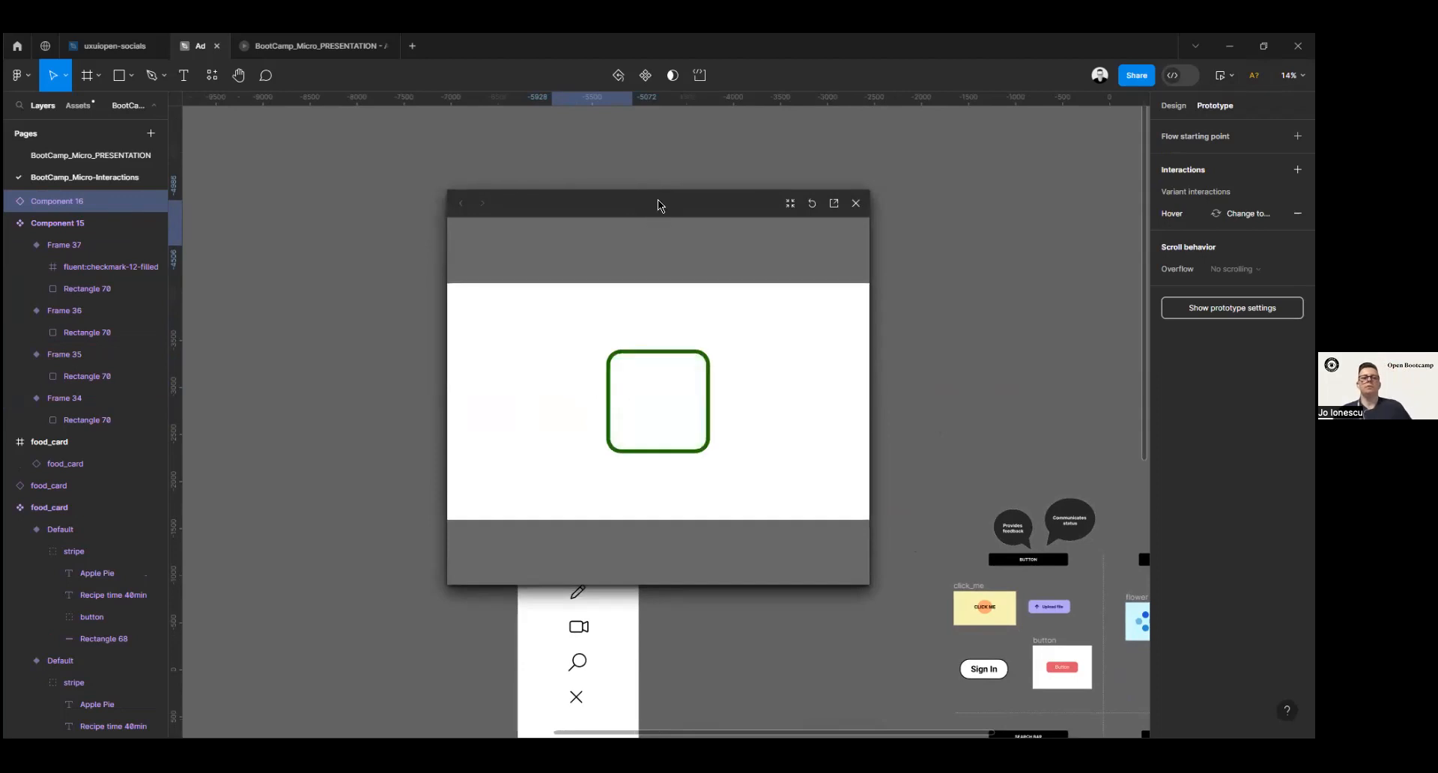
drag(658, 202, 1085, 201)
drag(657, 168, 475, 176)
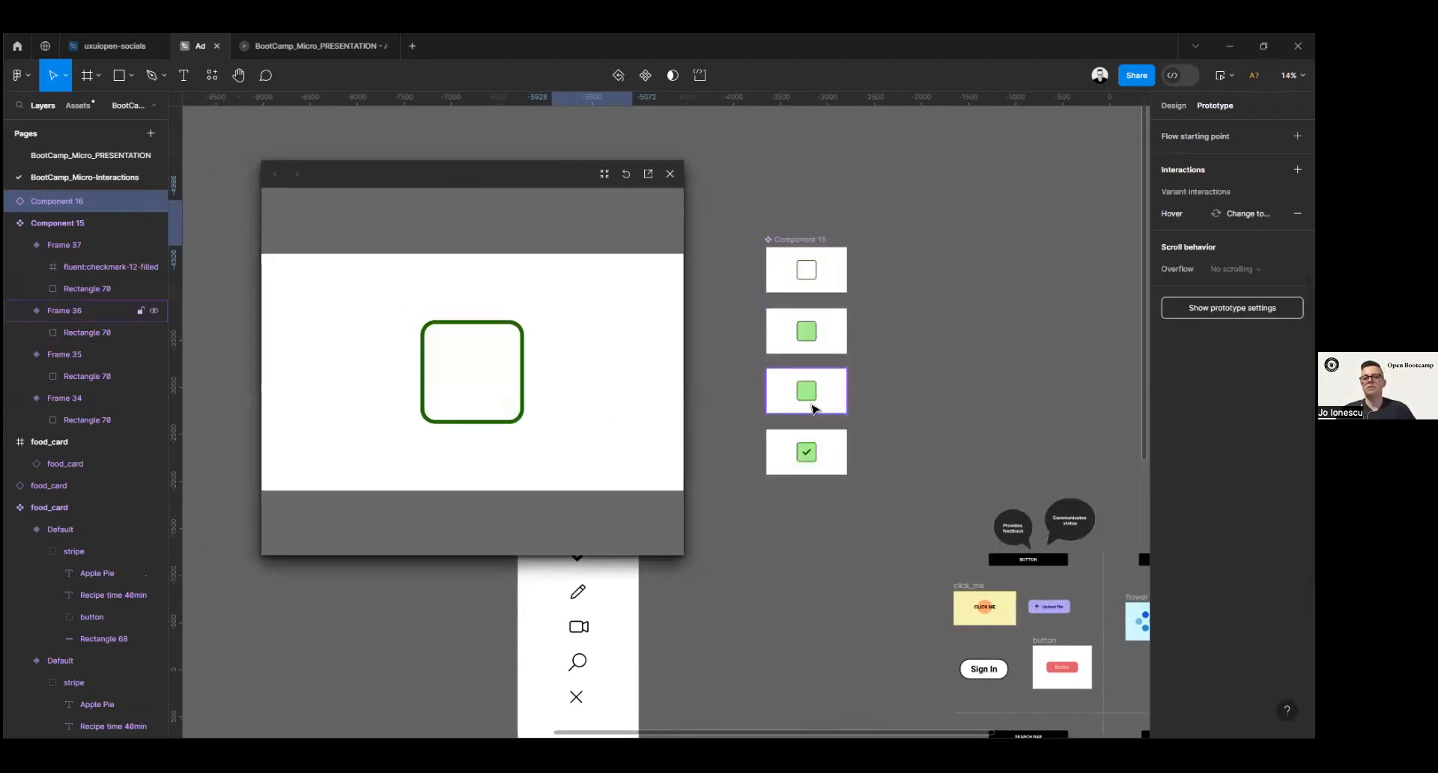
click(504, 369)
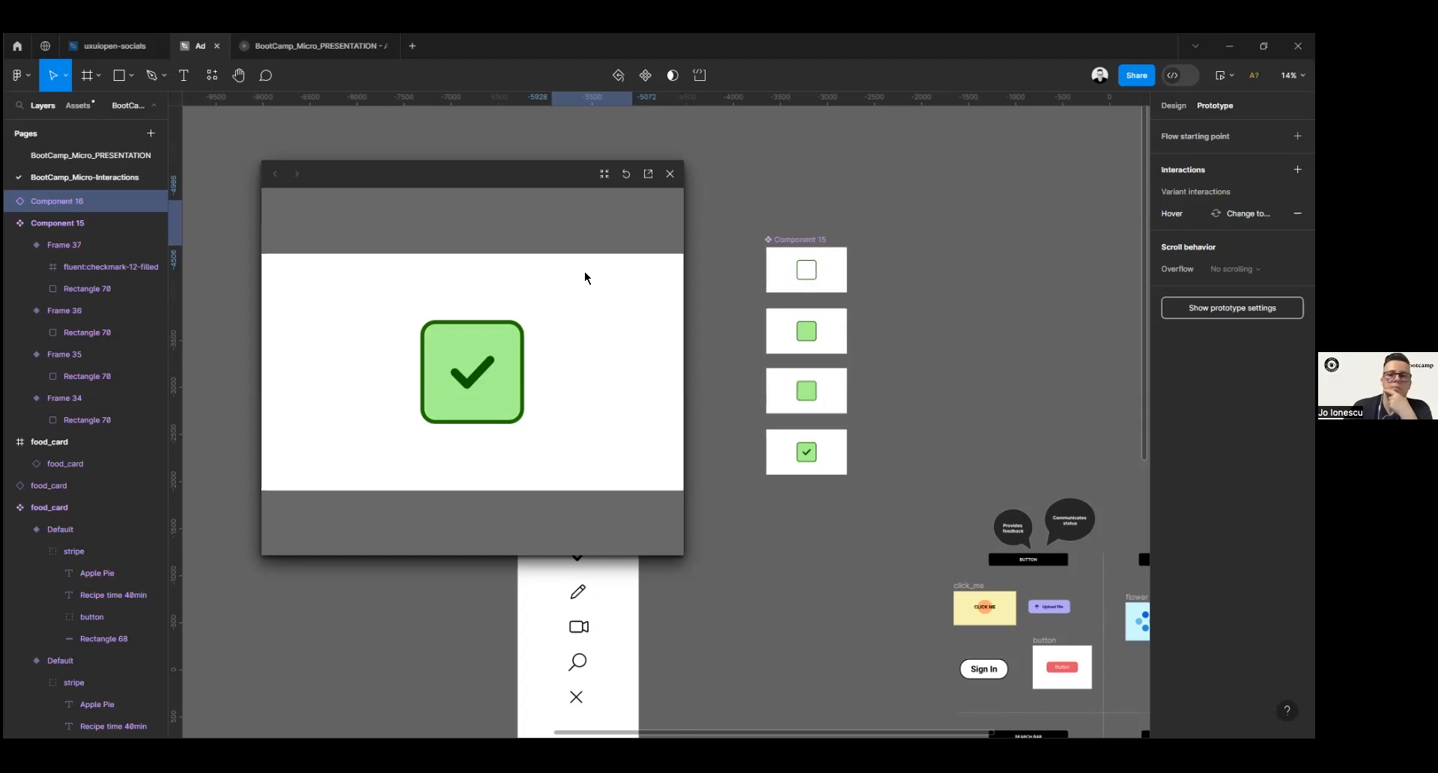
click(670, 173)
Step: Move the check box component set closer to its instance and show its design properties
drag(878, 321, 744, 267)
click(700, 212)
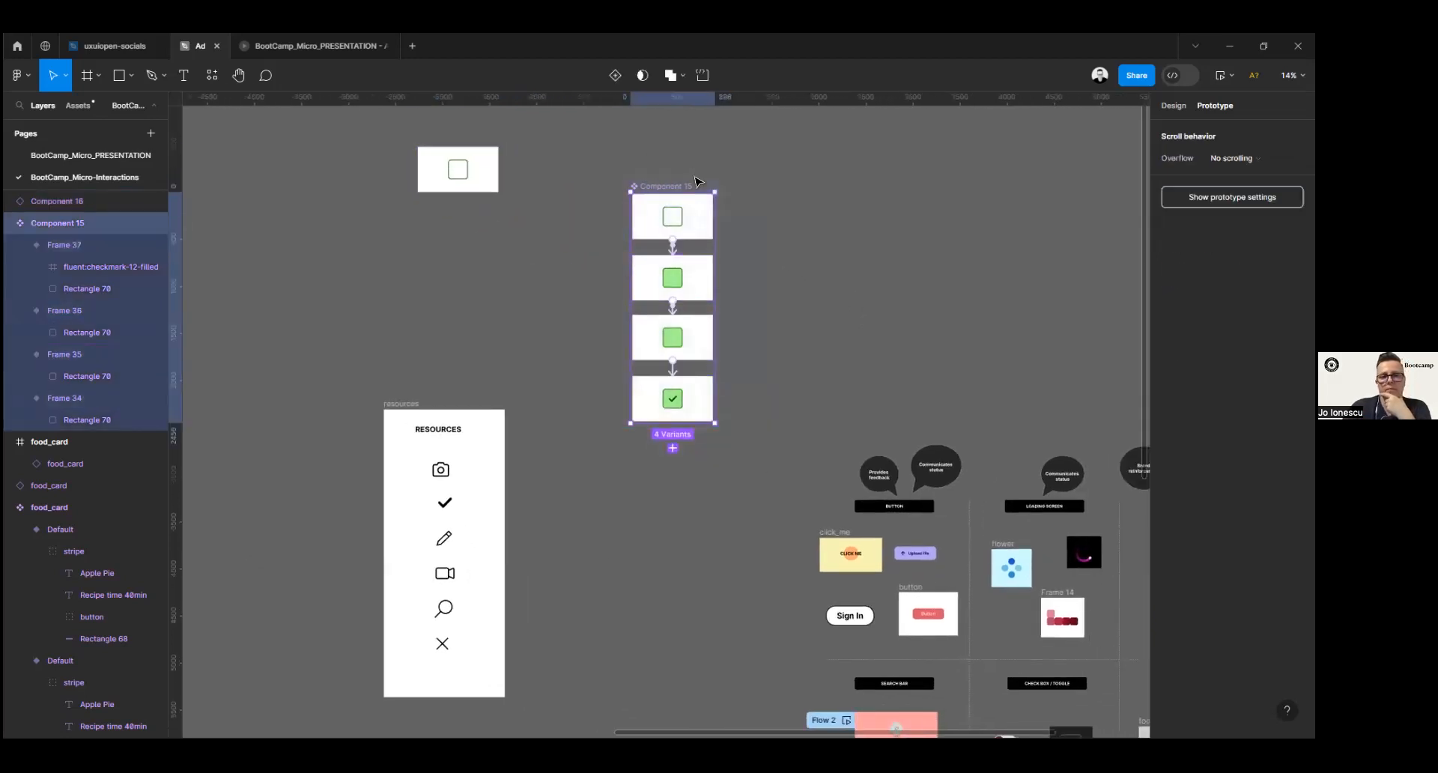
drag(637, 78, 591, 157)
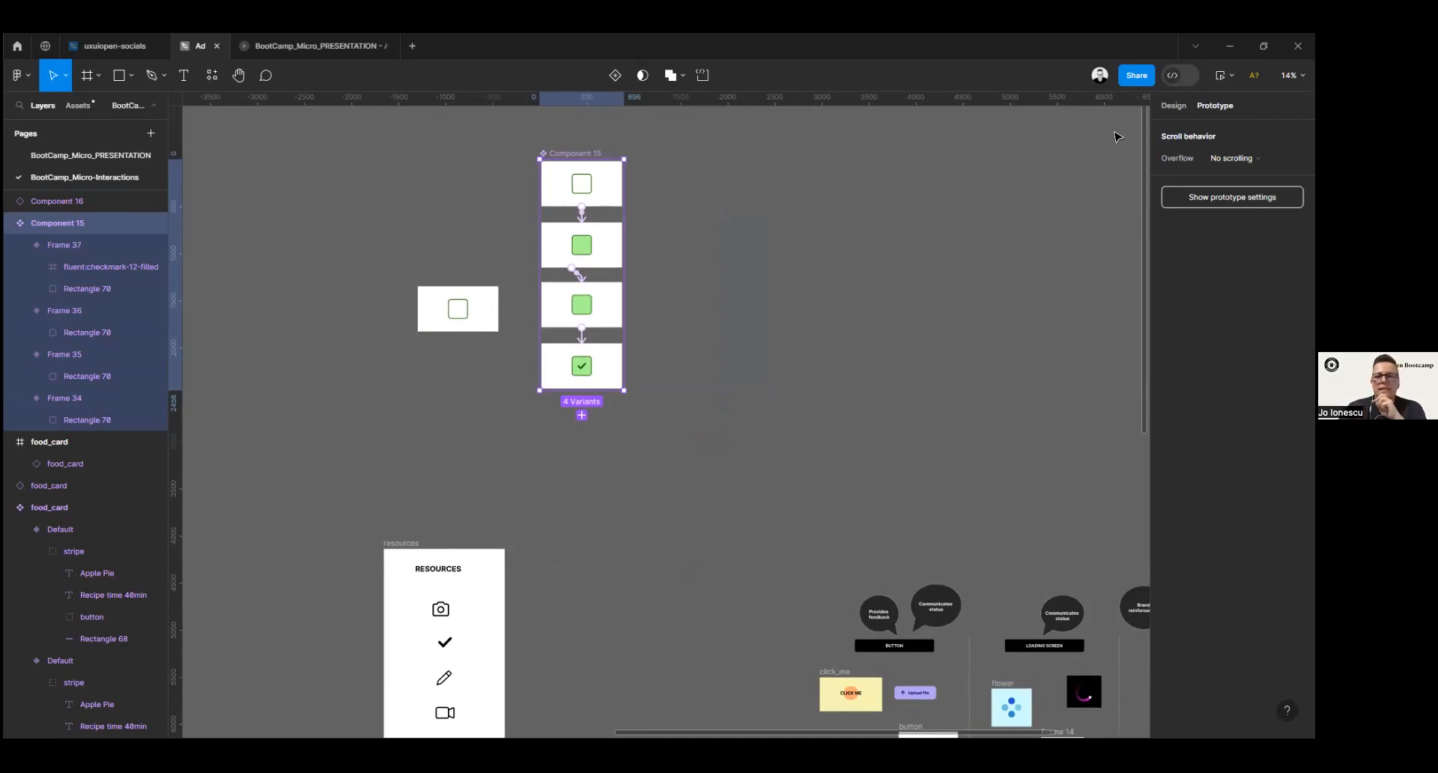
key(shift+e)
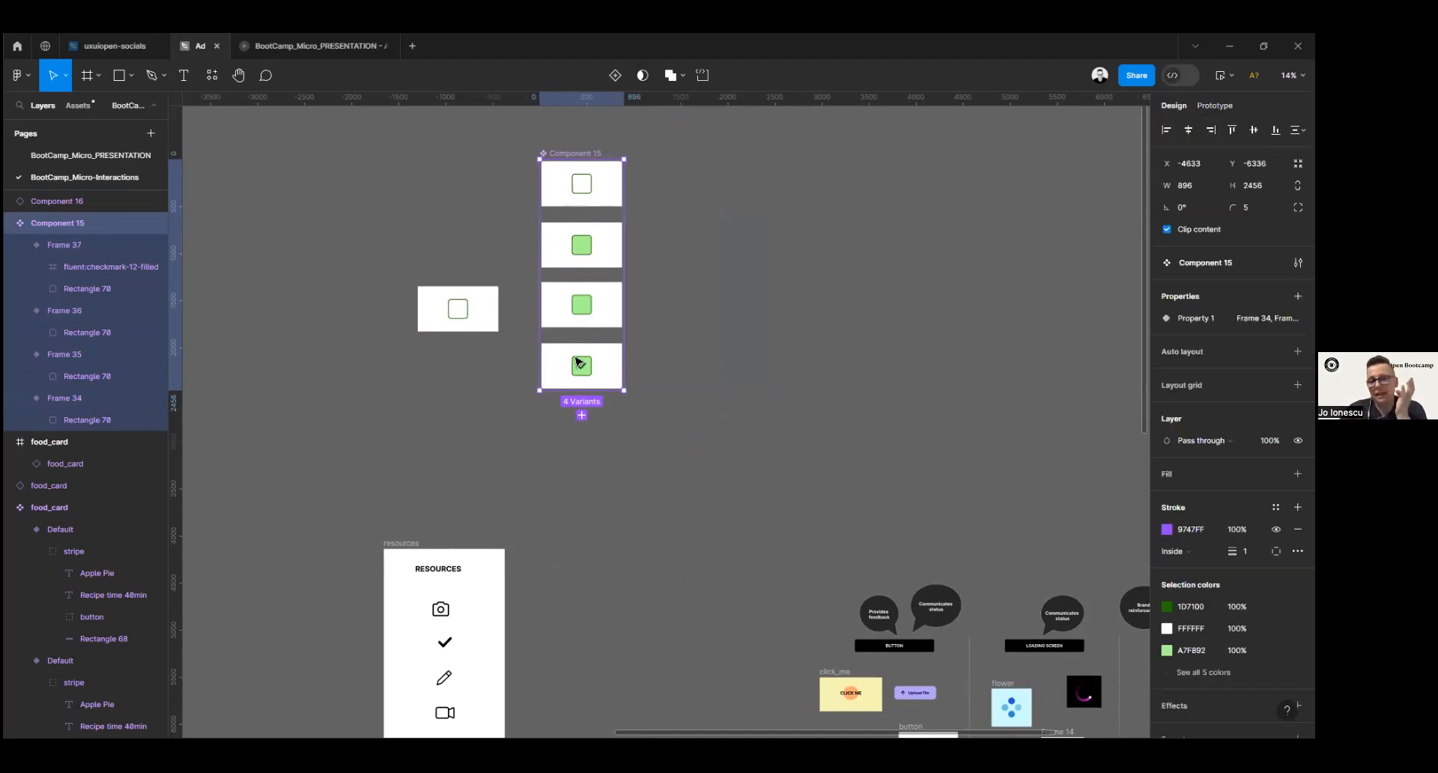
Step: Look over the board of micro-interaction examples below the check box component set
scroll(700, 369, down, 5)
scroll(700, 370, right, 5)
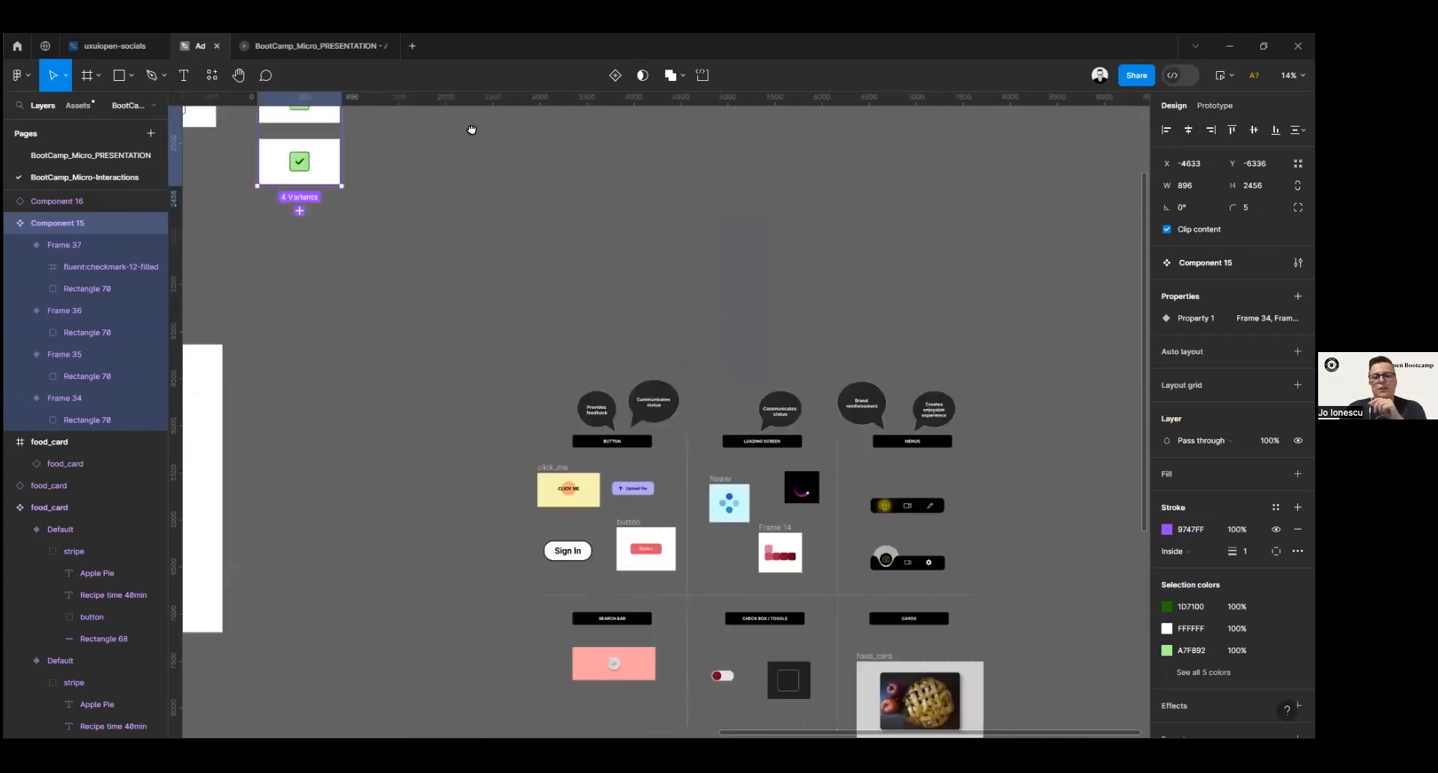
scroll(773, 626, up, 3)
scroll(774, 626, left, 6)
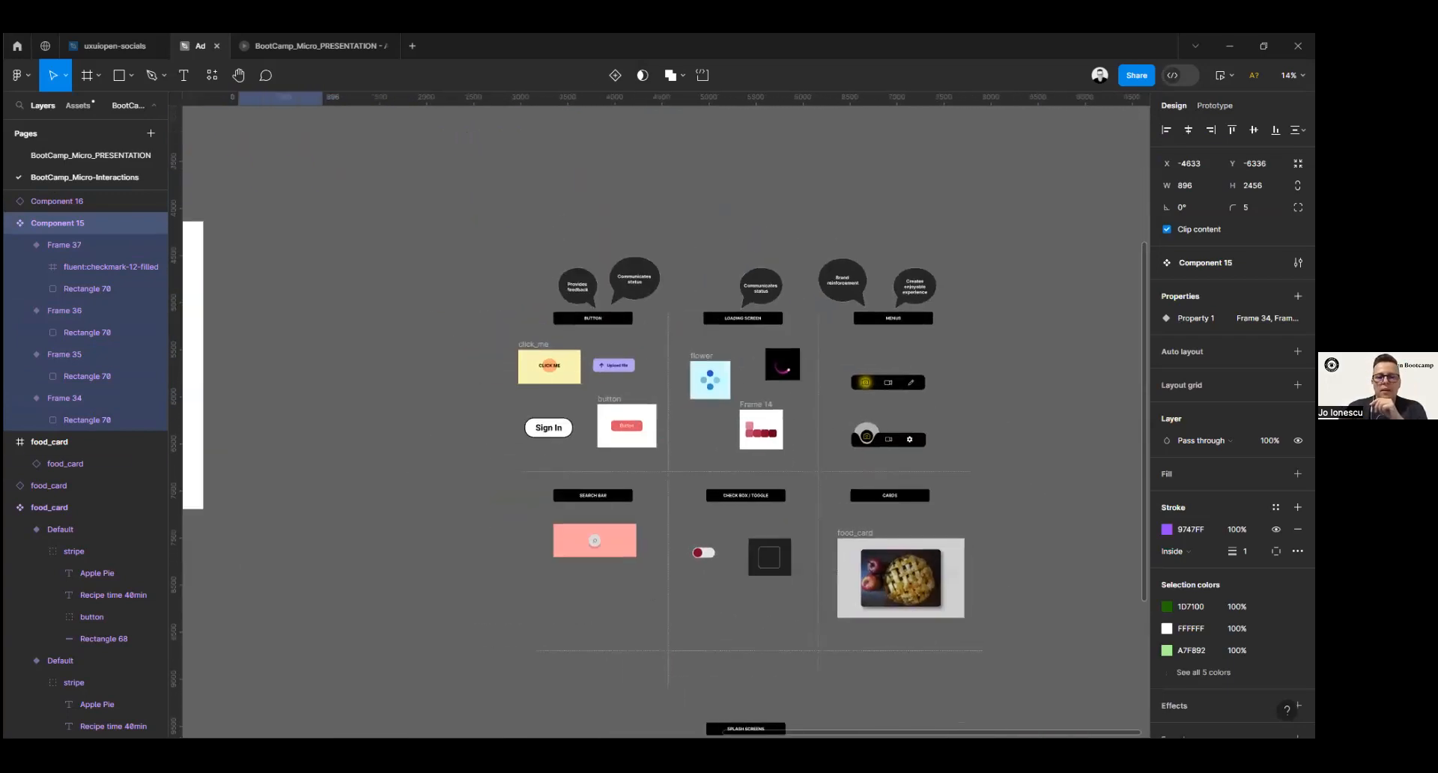
scroll(797, 417, up, 2)
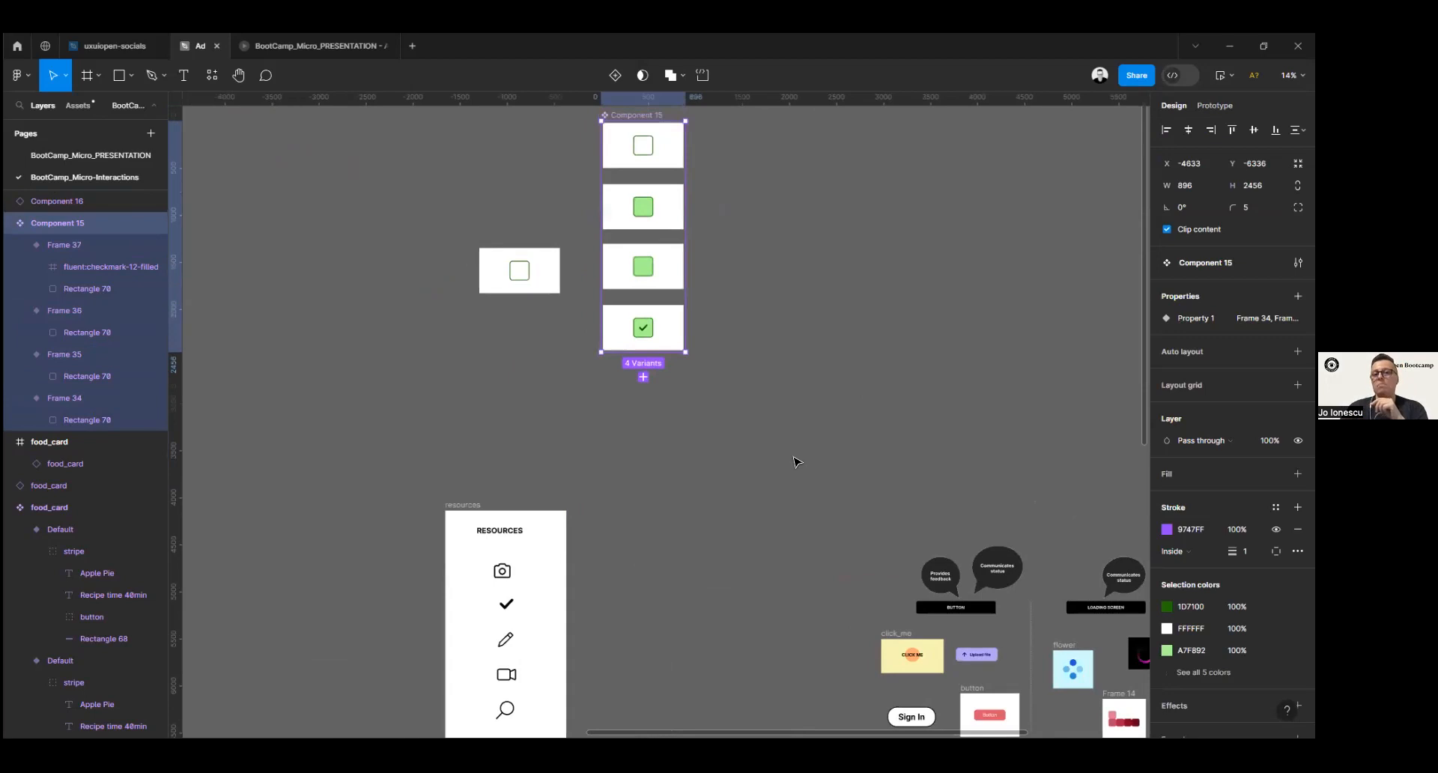
scroll(794, 419, up, 2)
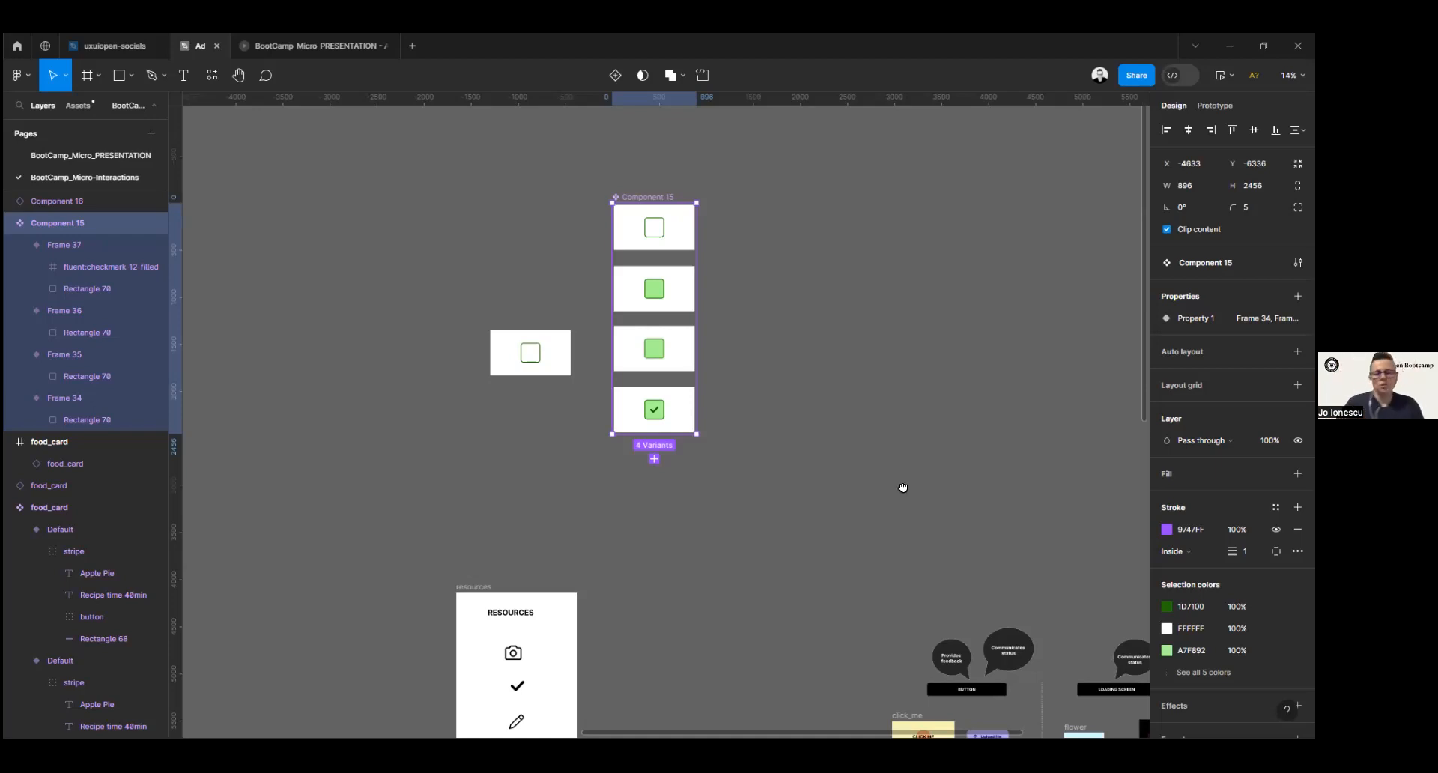
scroll(789, 296, down, 5)
scroll(790, 295, right, 3)
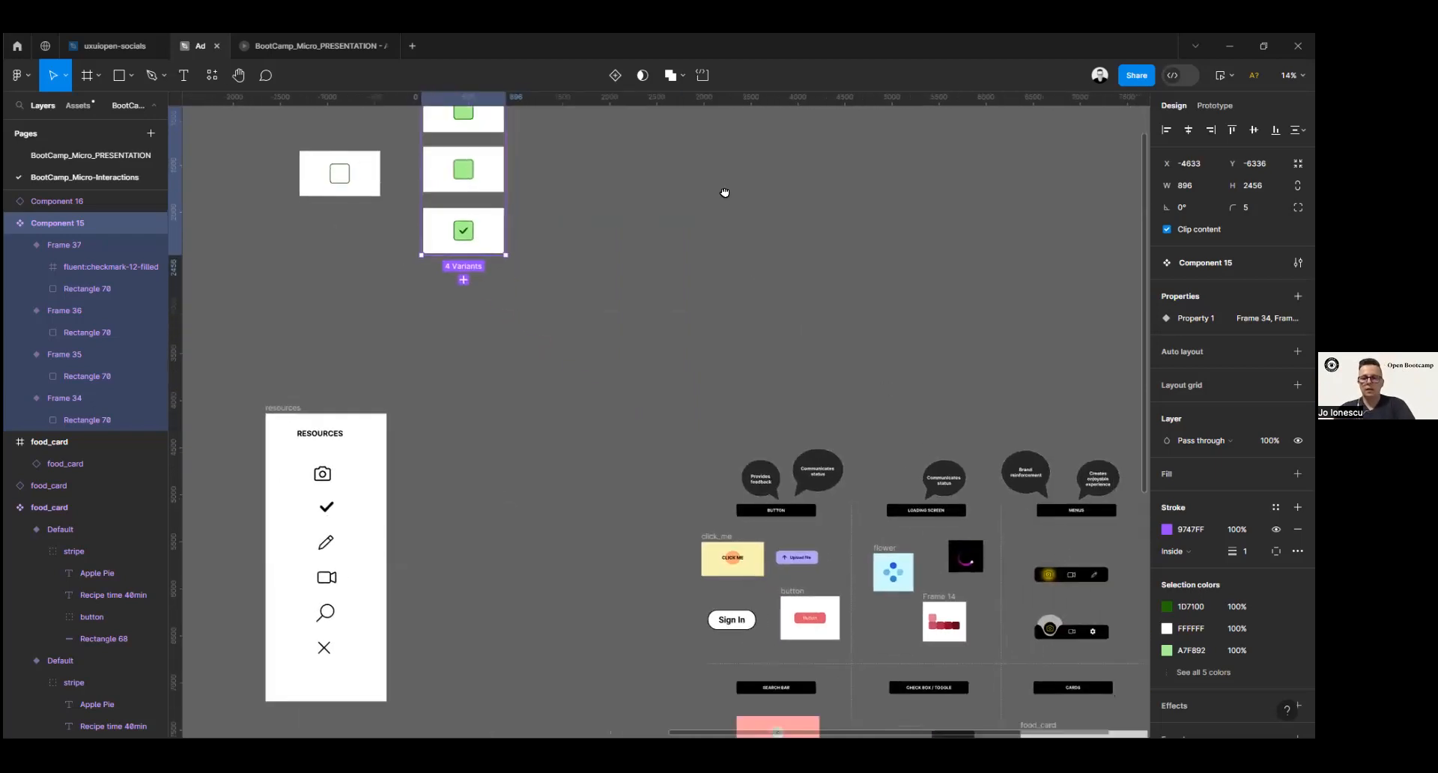
Step: Delete the check box component set together with its instance
scroll(838, 443, up, 5)
scroll(837, 442, left, 2)
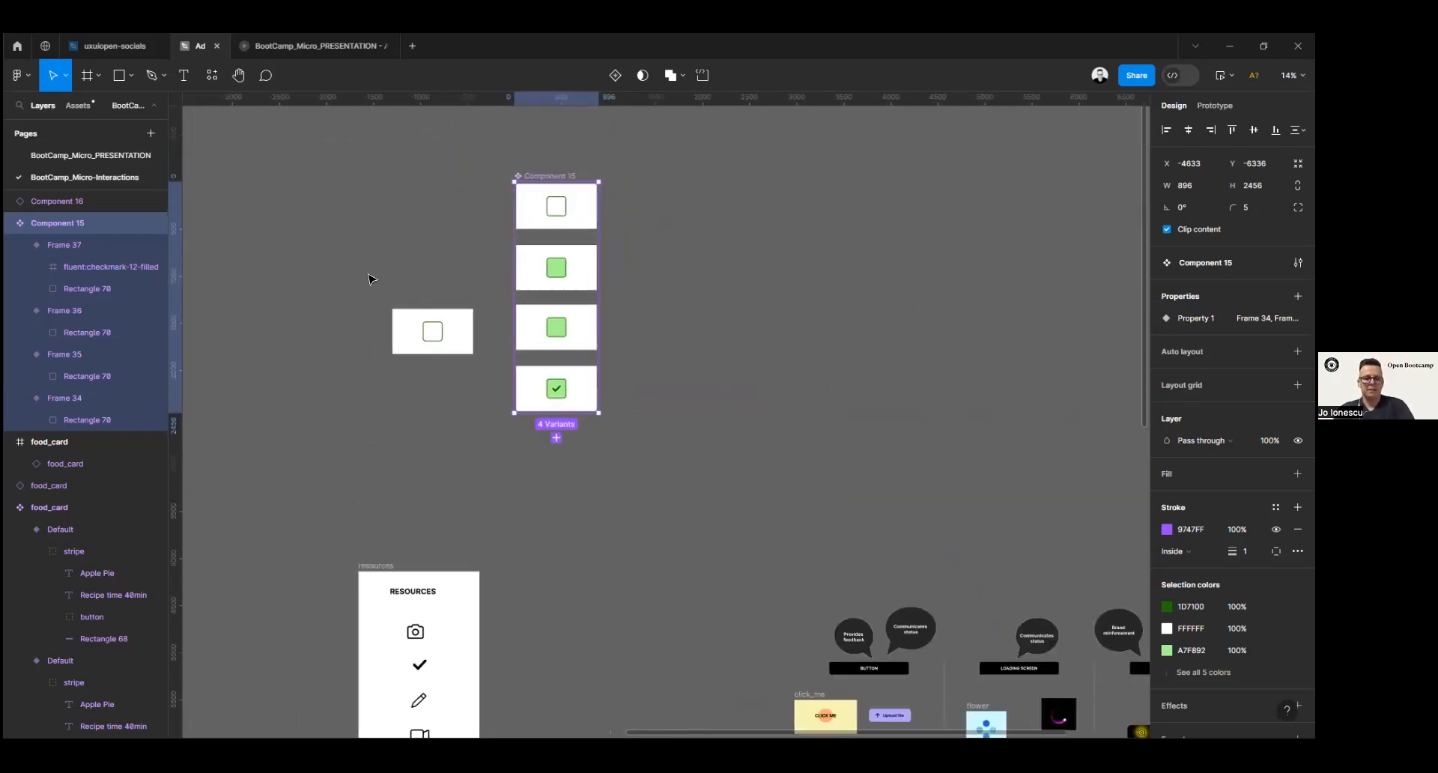
drag(332, 159, 758, 514)
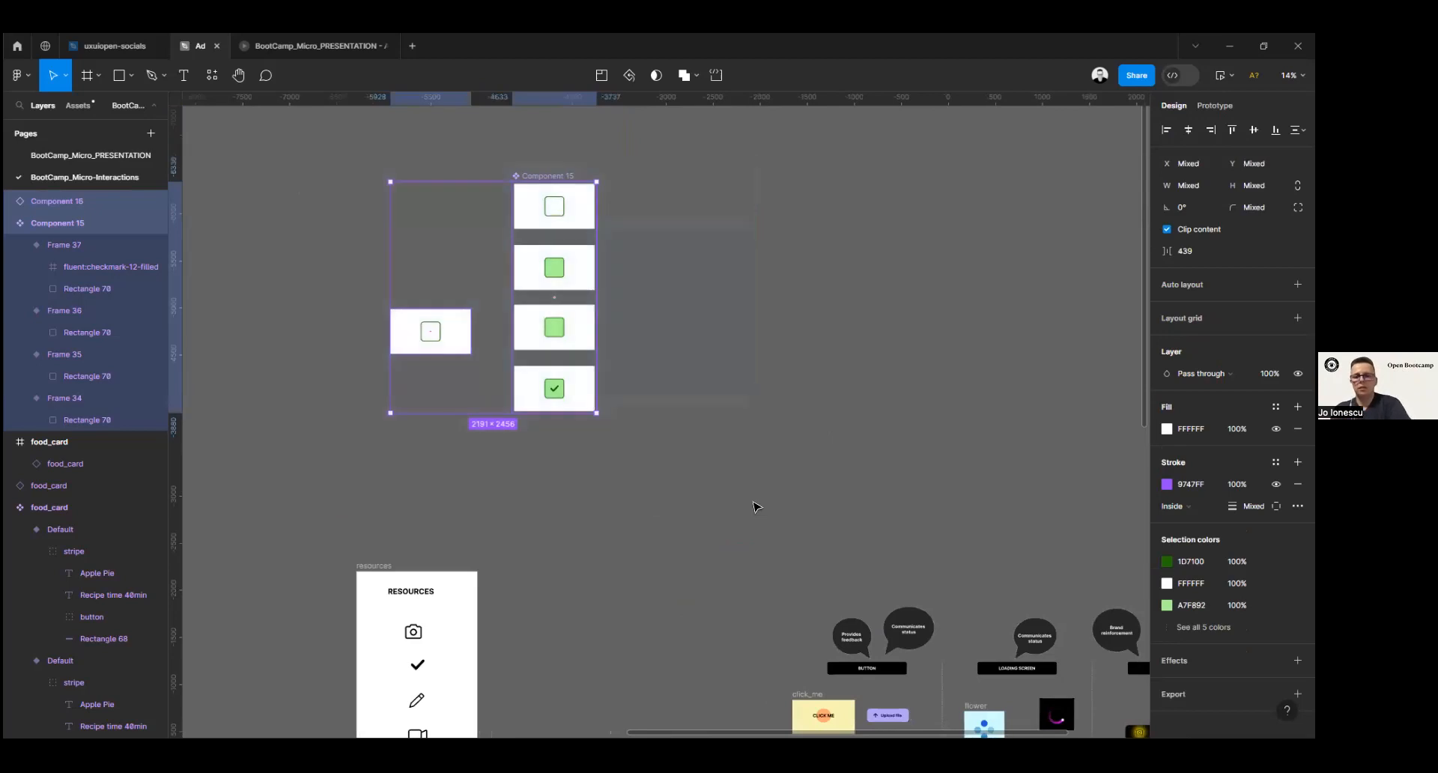
key(Delete)
Step: Open a preview of the toggle instance in the Check box / Toggle section
scroll(700, 183, down, 5)
scroll(940, 561, down, 1)
scroll(940, 561, right, 1)
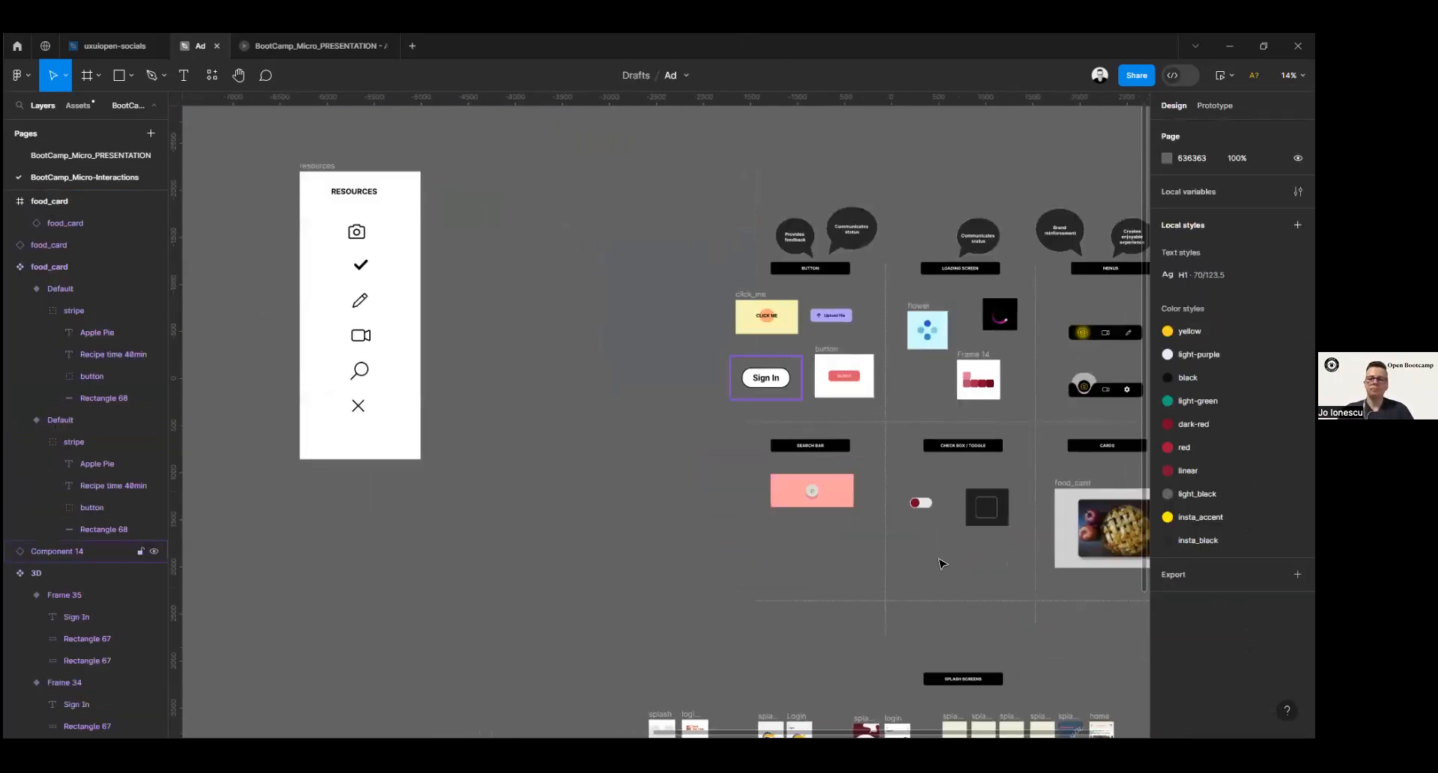
scroll(899, 570, down, 1)
scroll(899, 569, right, 1)
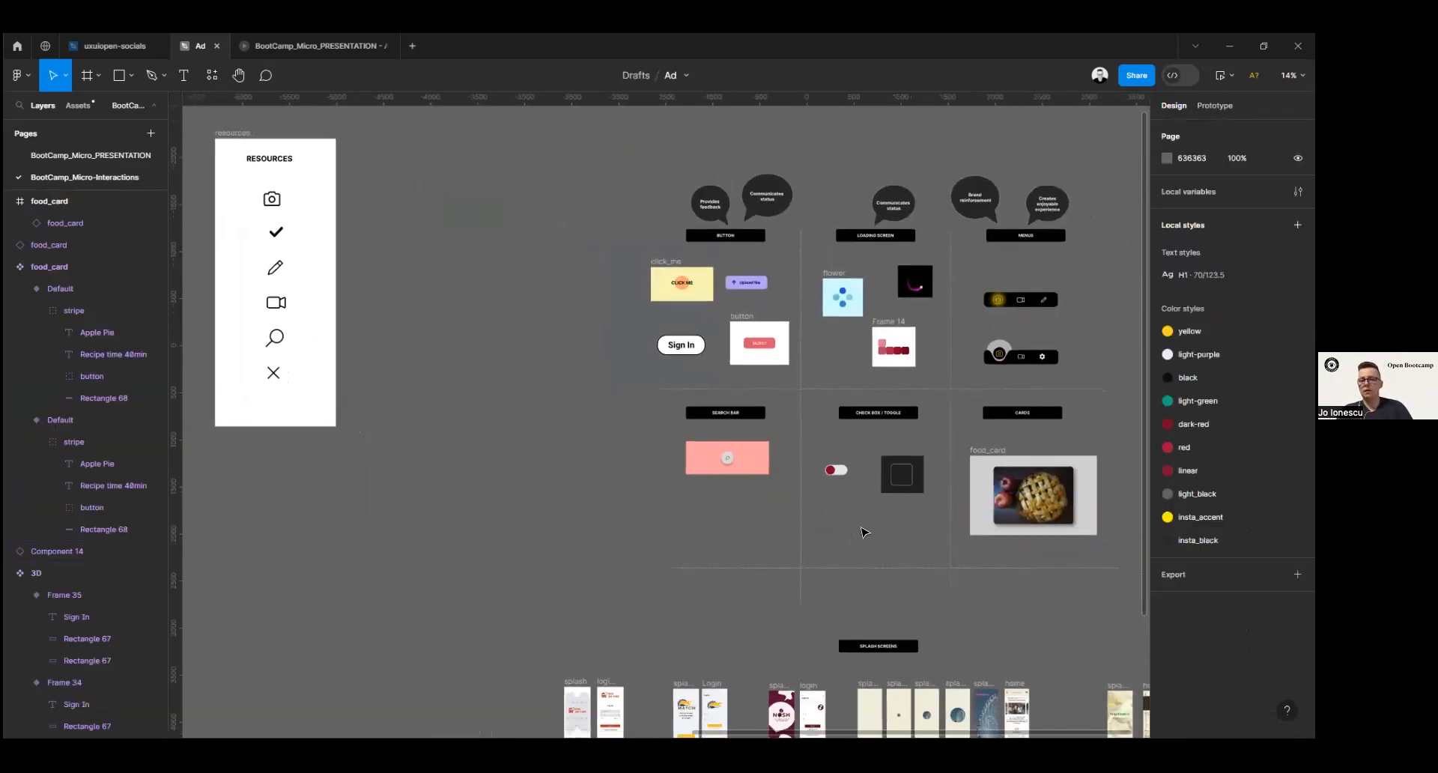
click(838, 477)
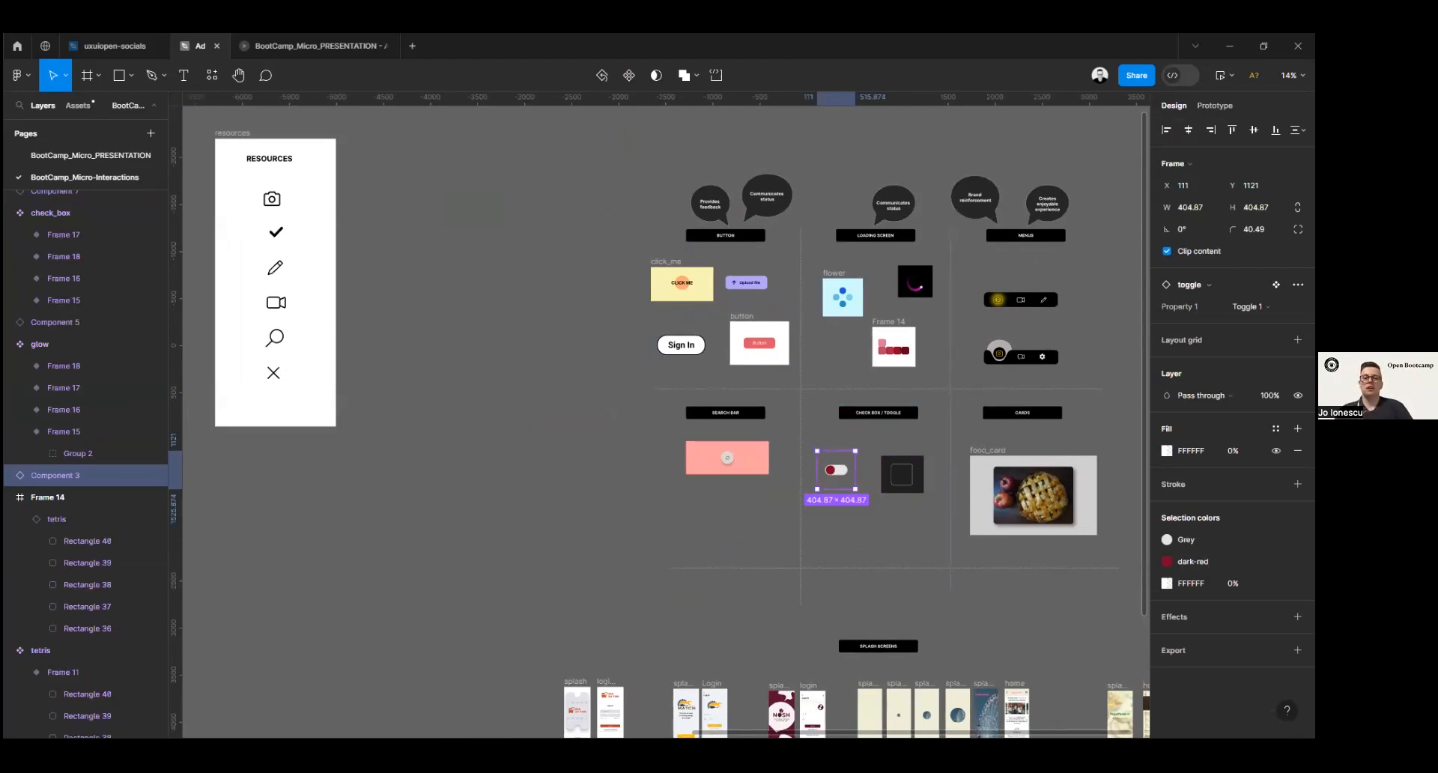
click(1220, 75)
drag(523, 174, 594, 193)
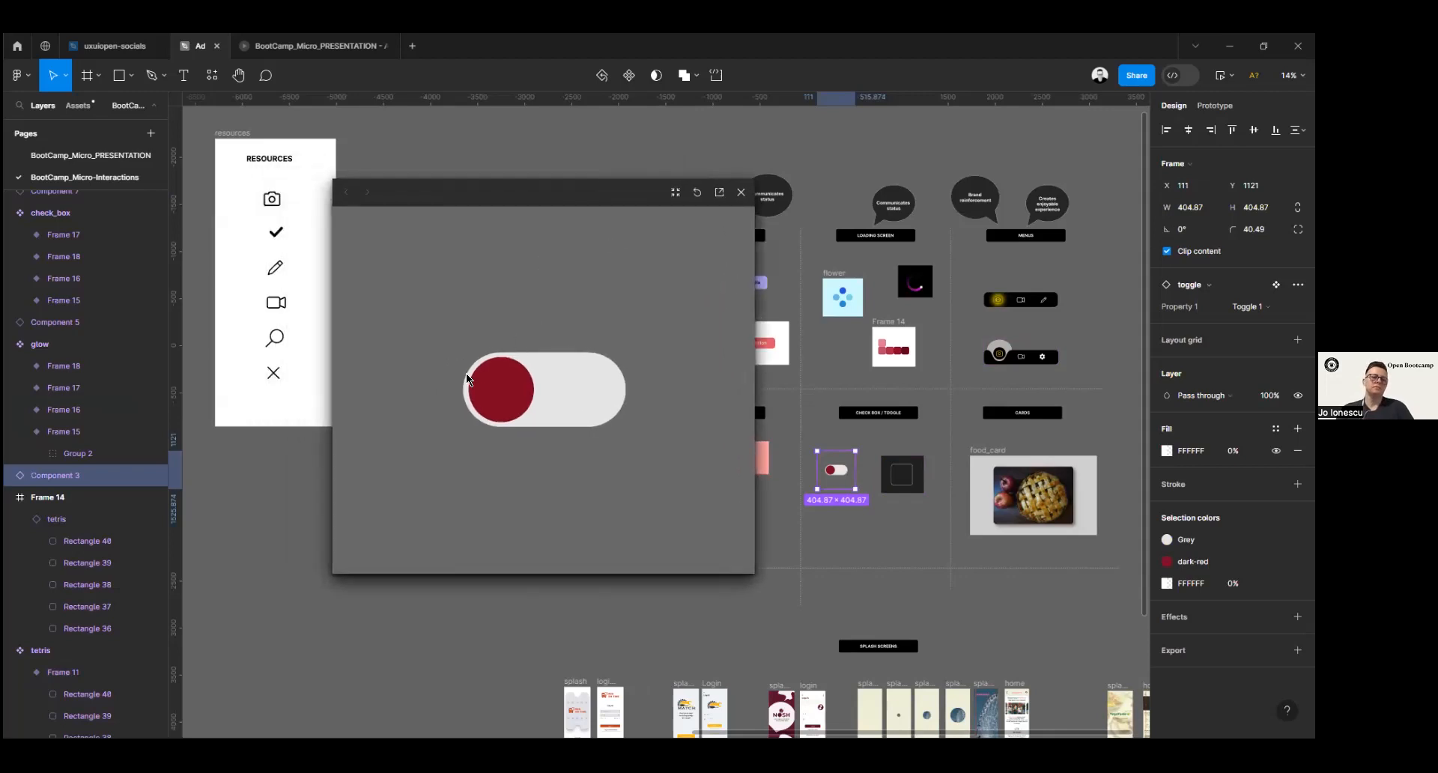
Step: Test the toggle's animation in the preview by switching it on and off several times
click(513, 392)
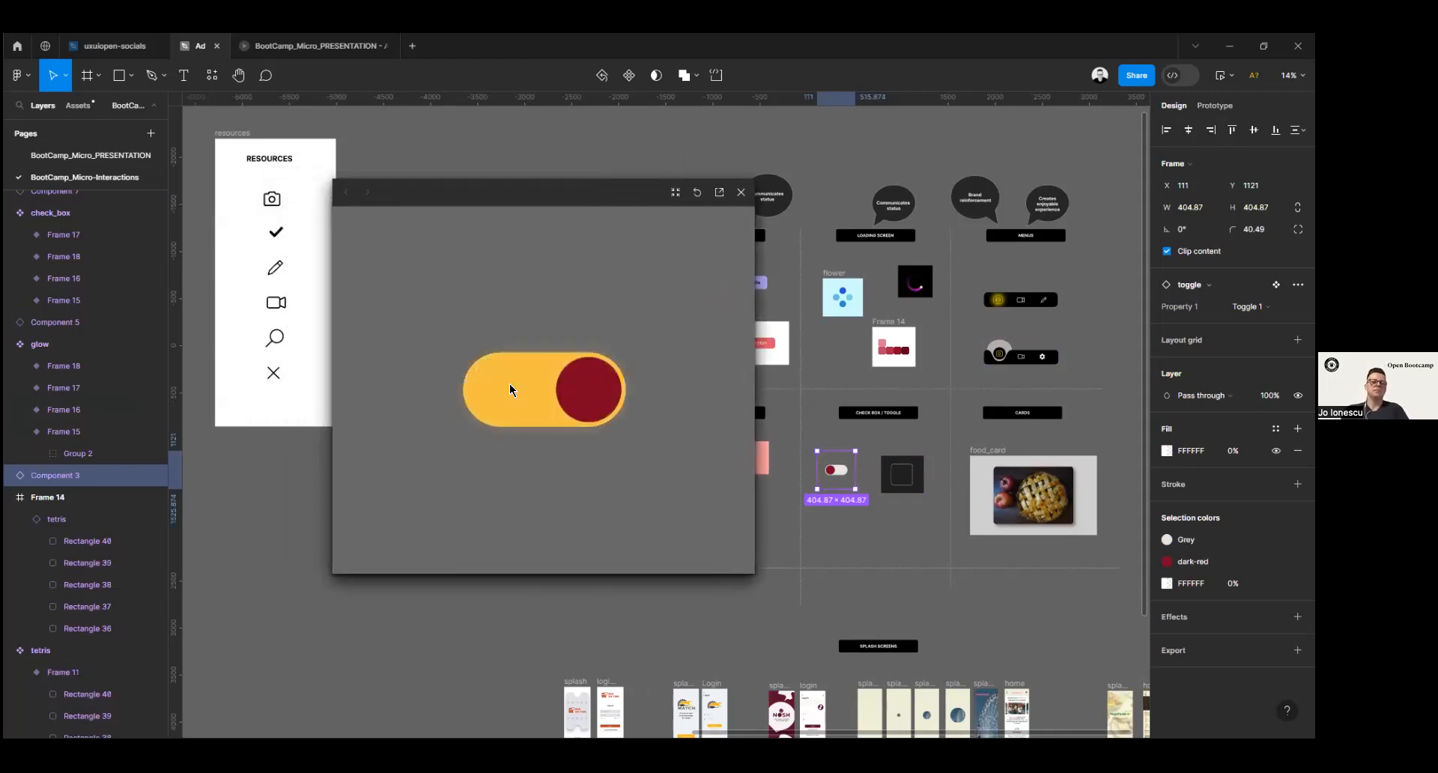
click(554, 392)
click(501, 391)
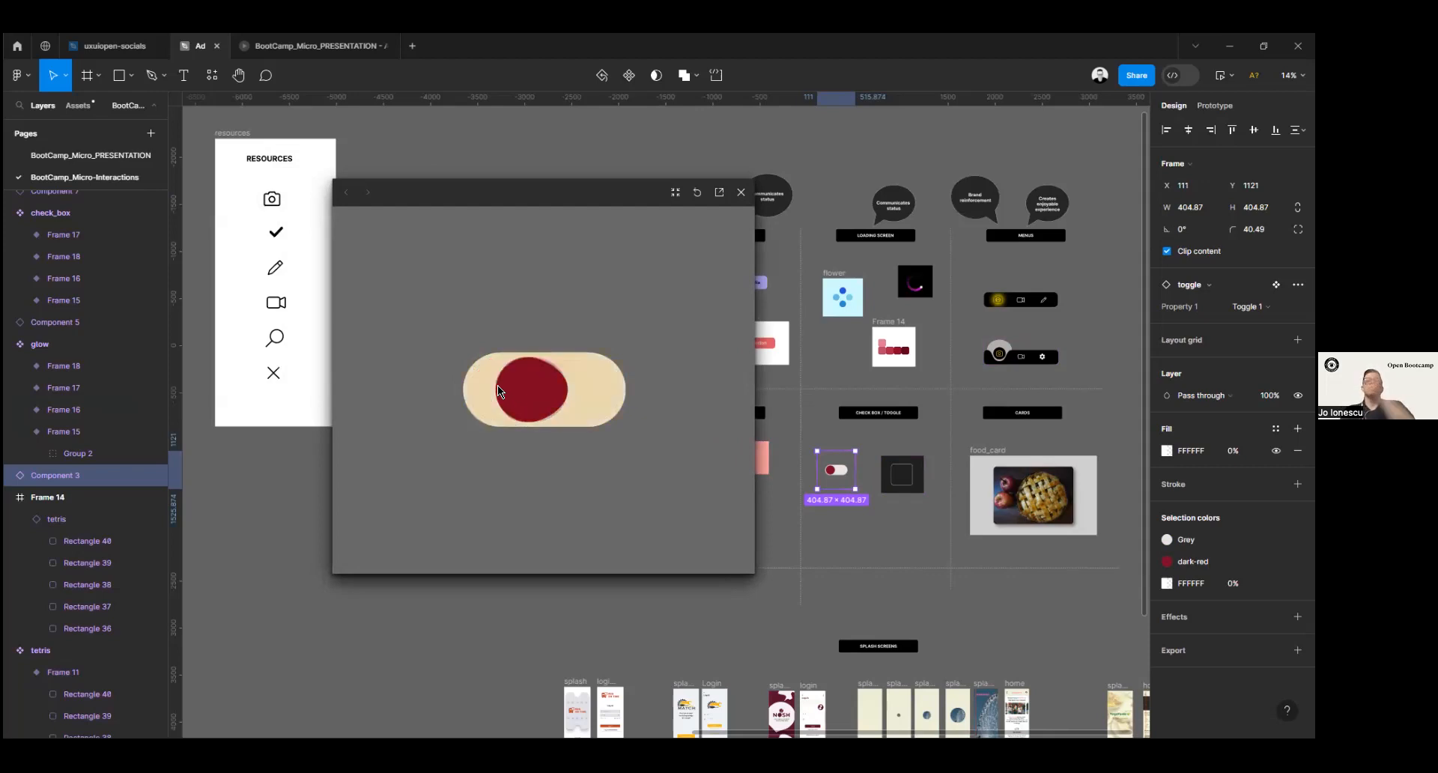
click(567, 398)
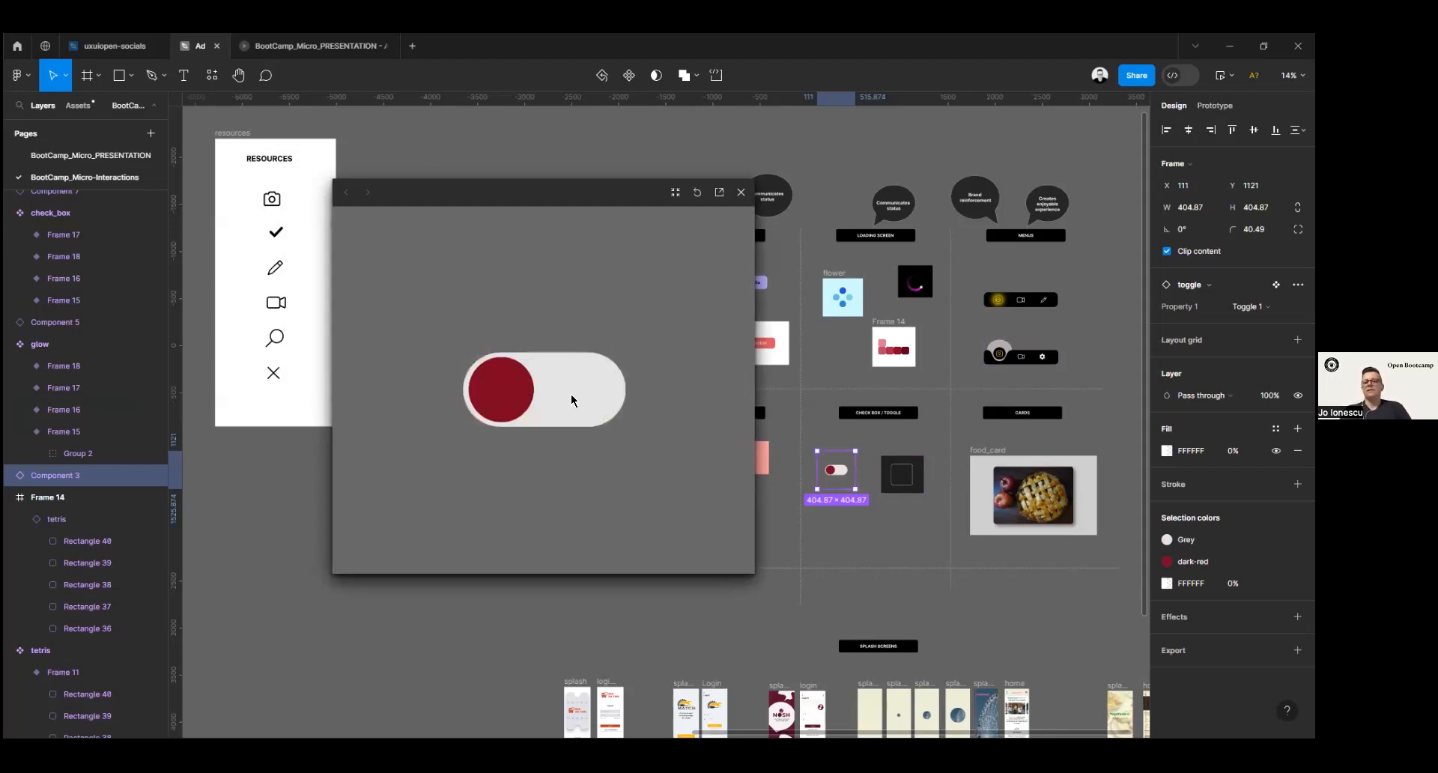
click(517, 404)
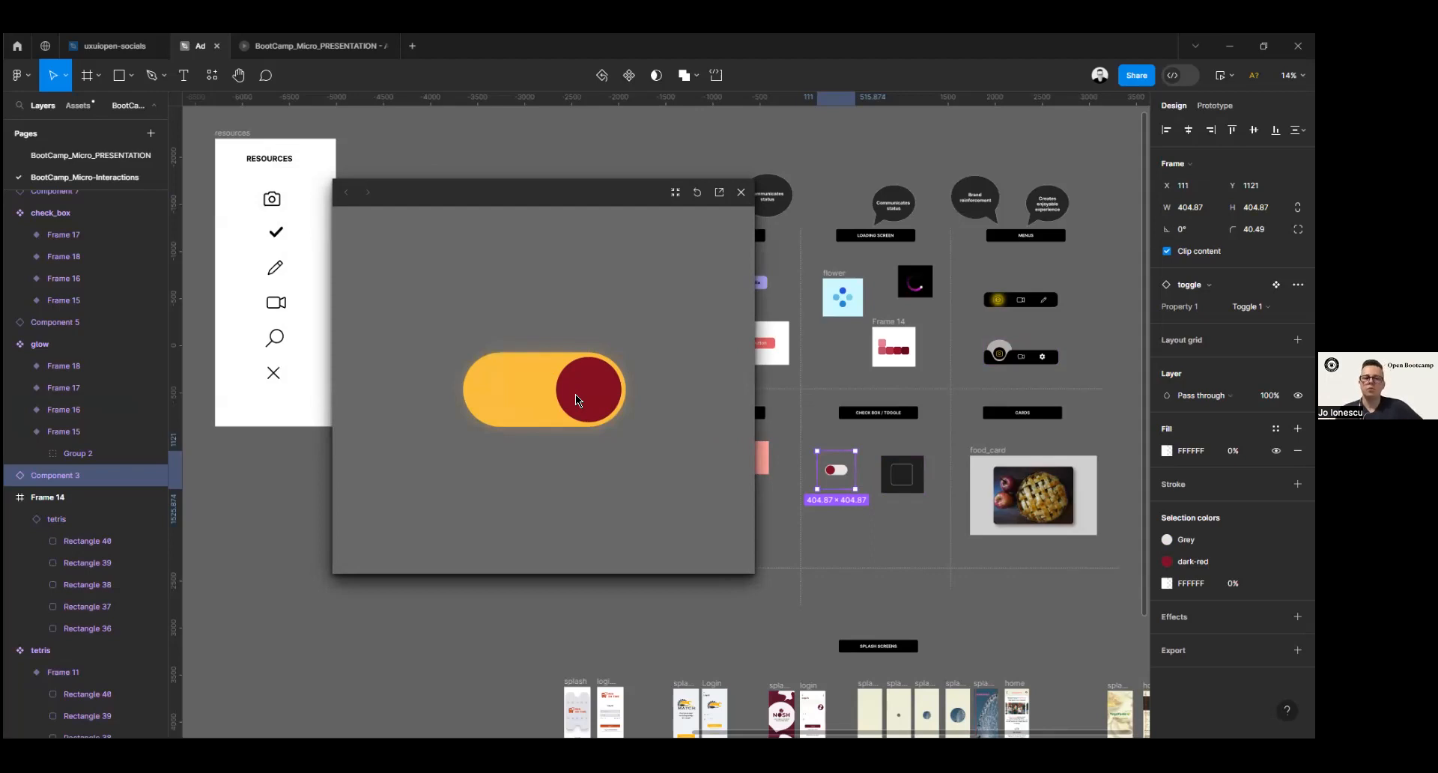
click(598, 403)
click(597, 403)
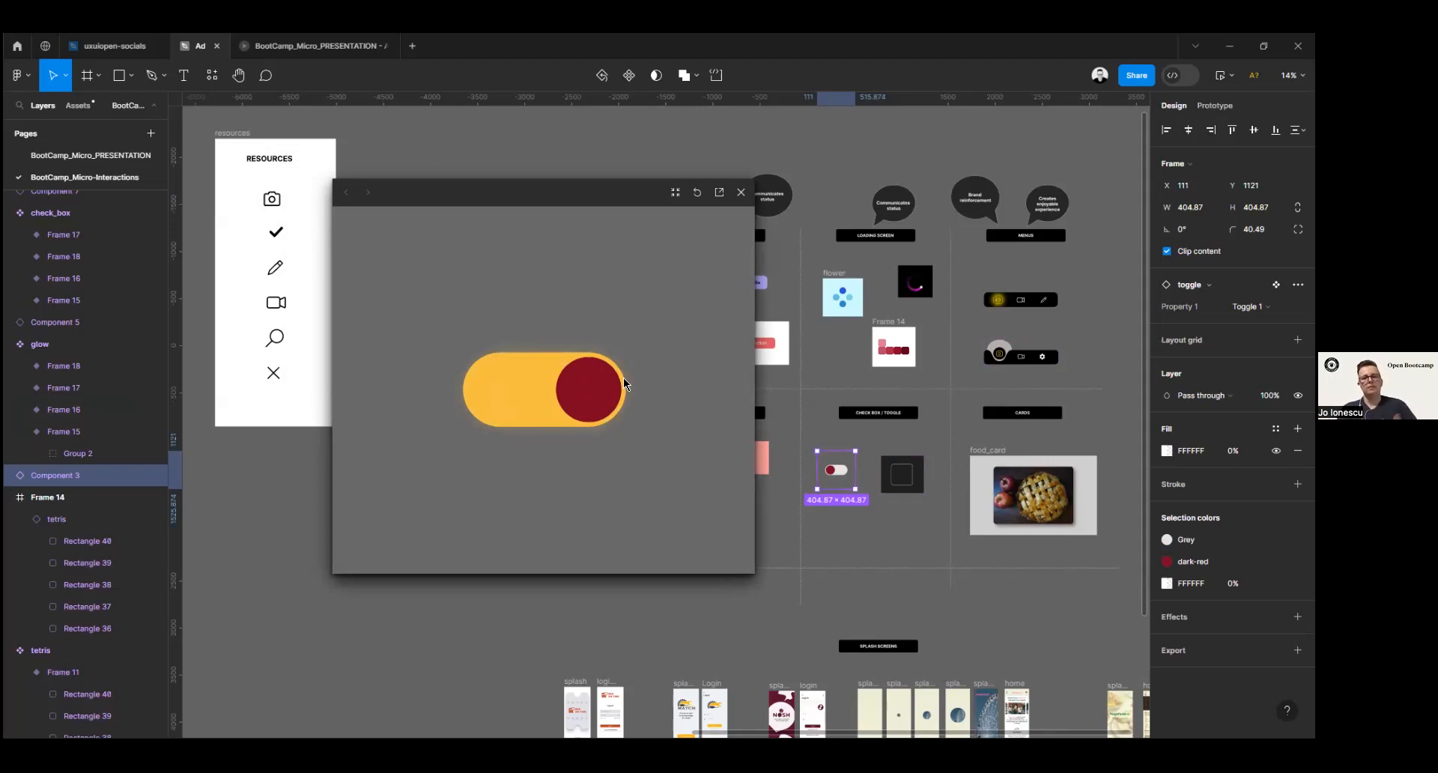
Step: Close the toggle preview and inspect the prototype connections of the first variant in the toggle component set
click(742, 193)
click(465, 302)
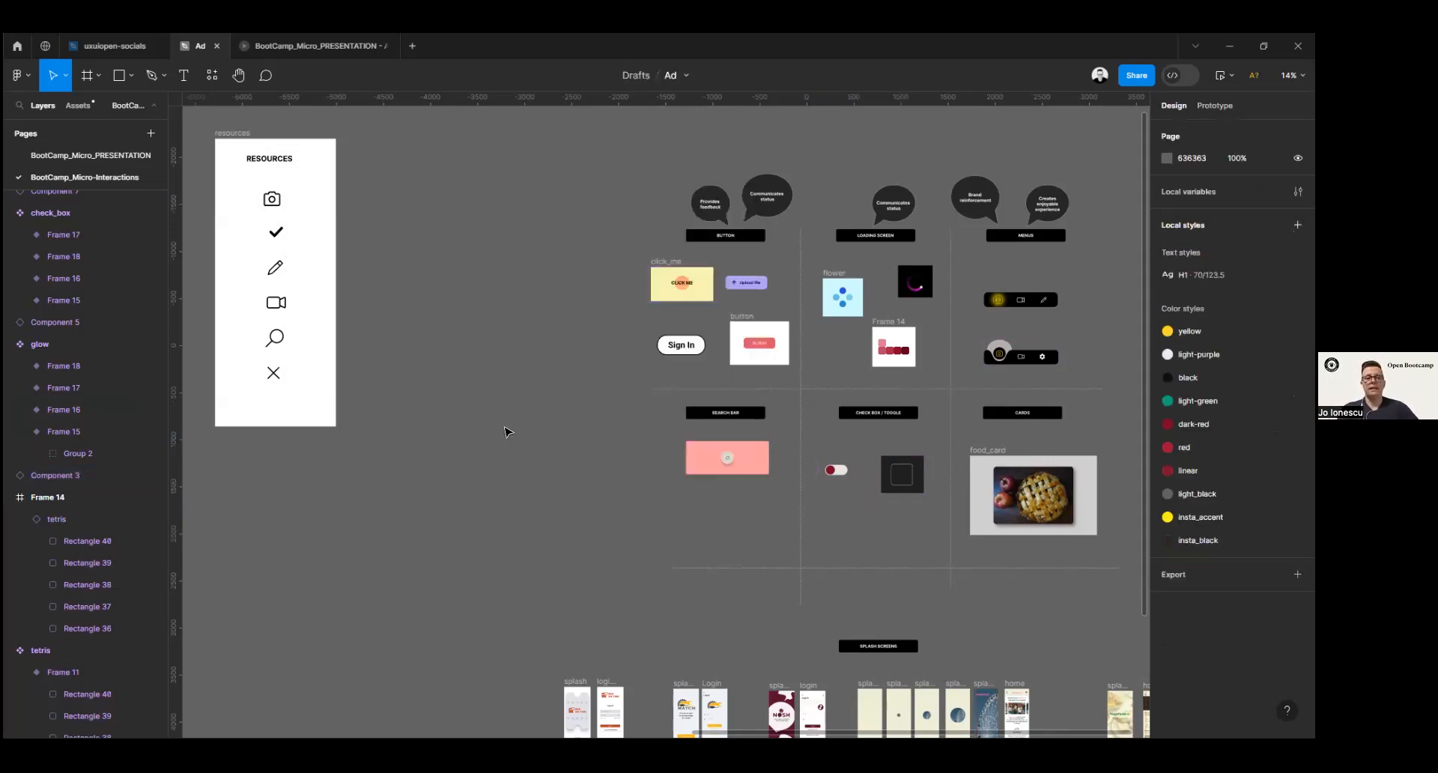
scroll(508, 432, down, 3)
scroll(674, 419, left, 10)
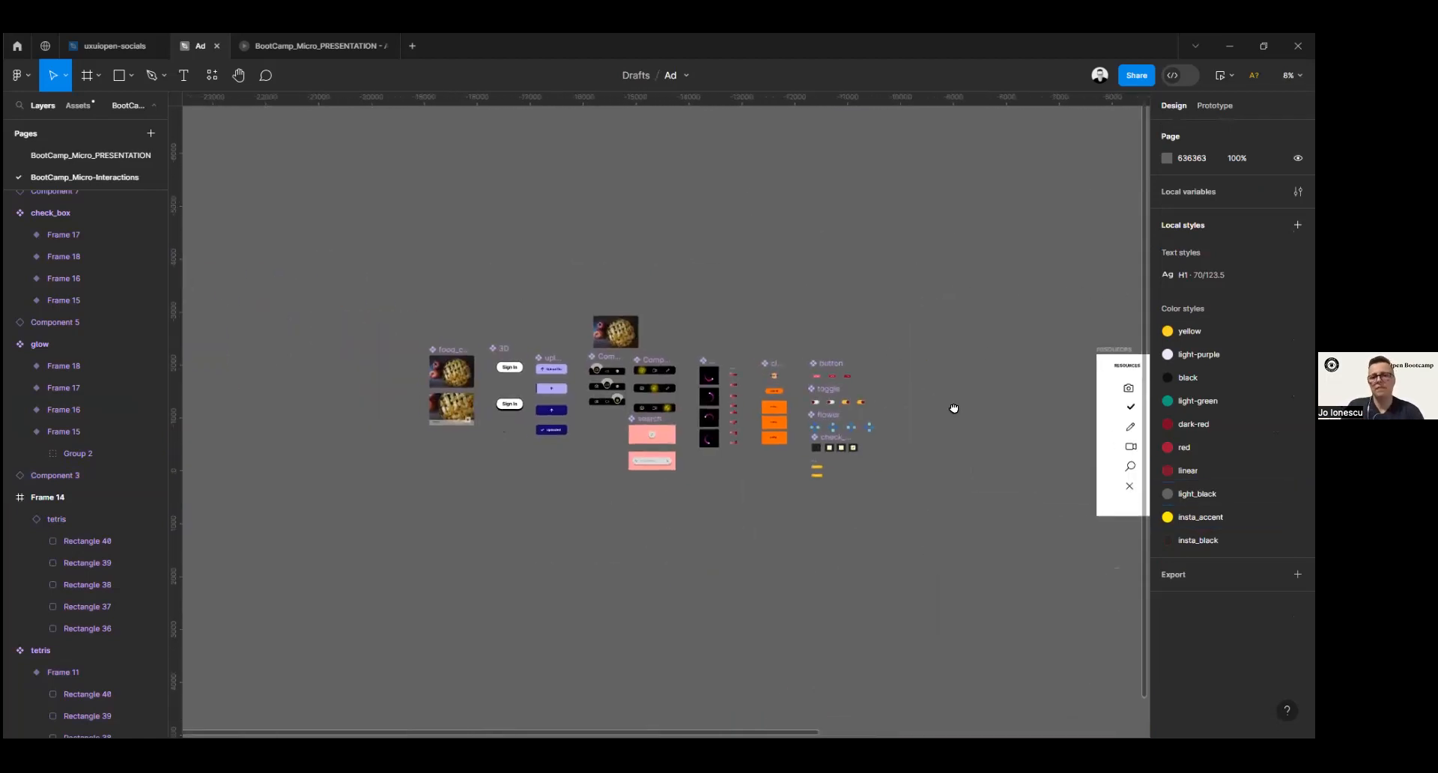
scroll(954, 408, up, 5)
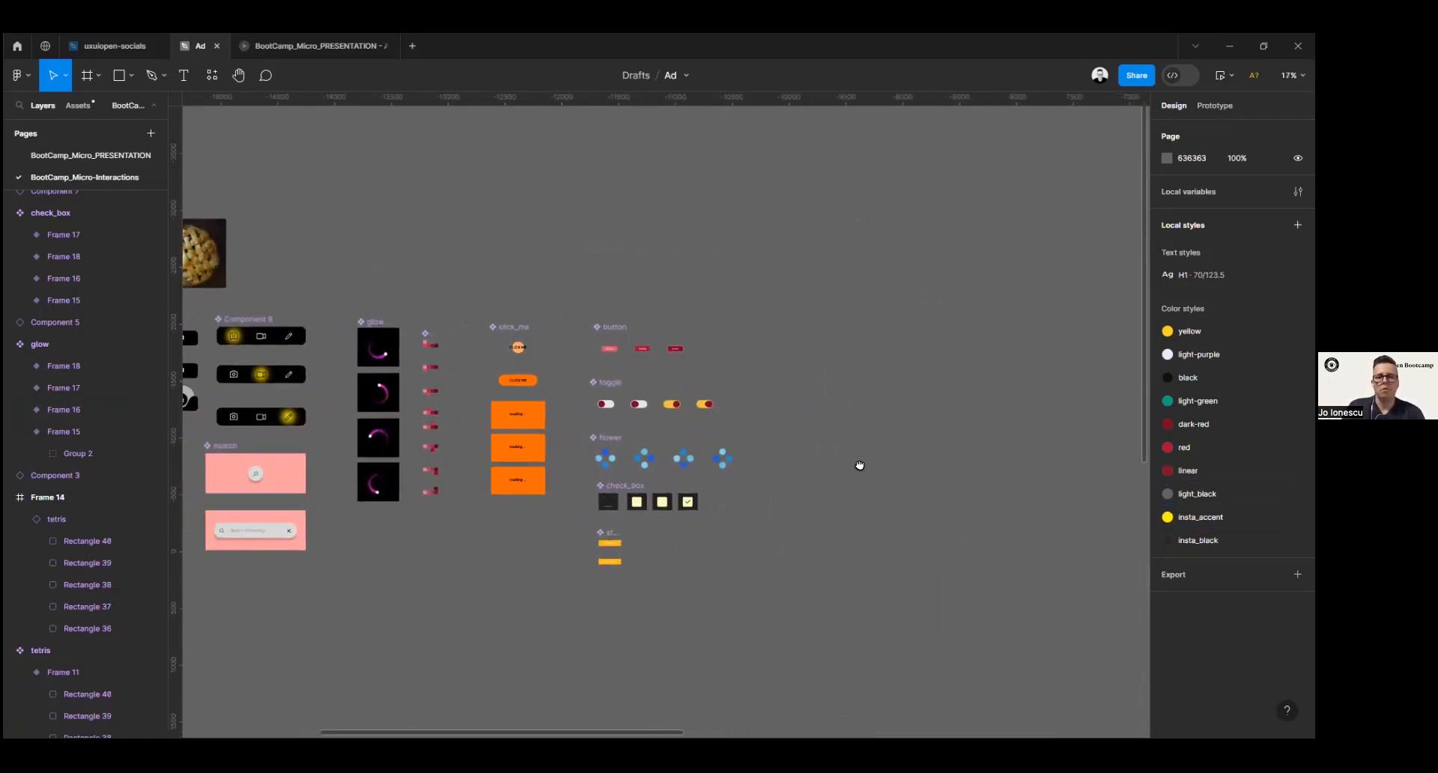
scroll(732, 389, up, 6)
scroll(524, 294, up, 4)
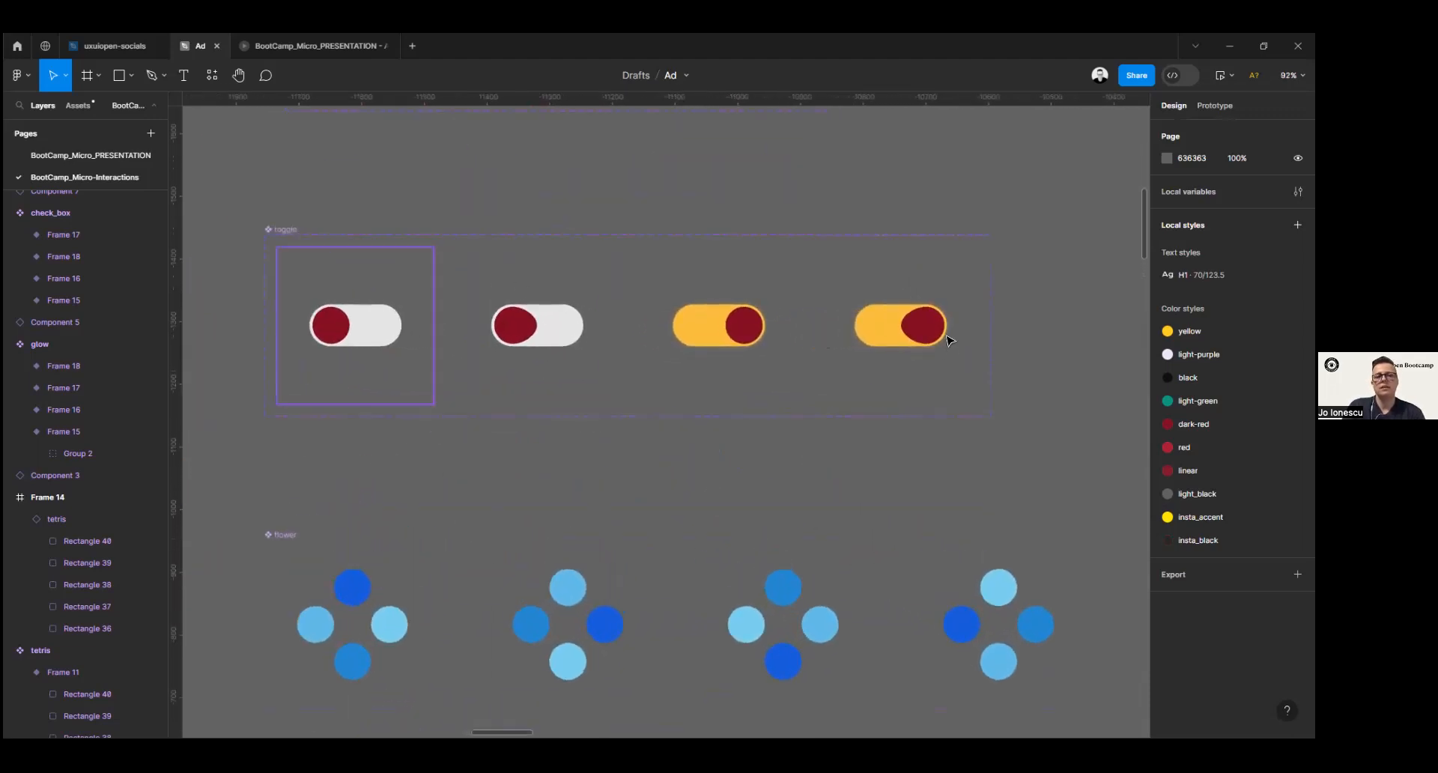
key(shift+e)
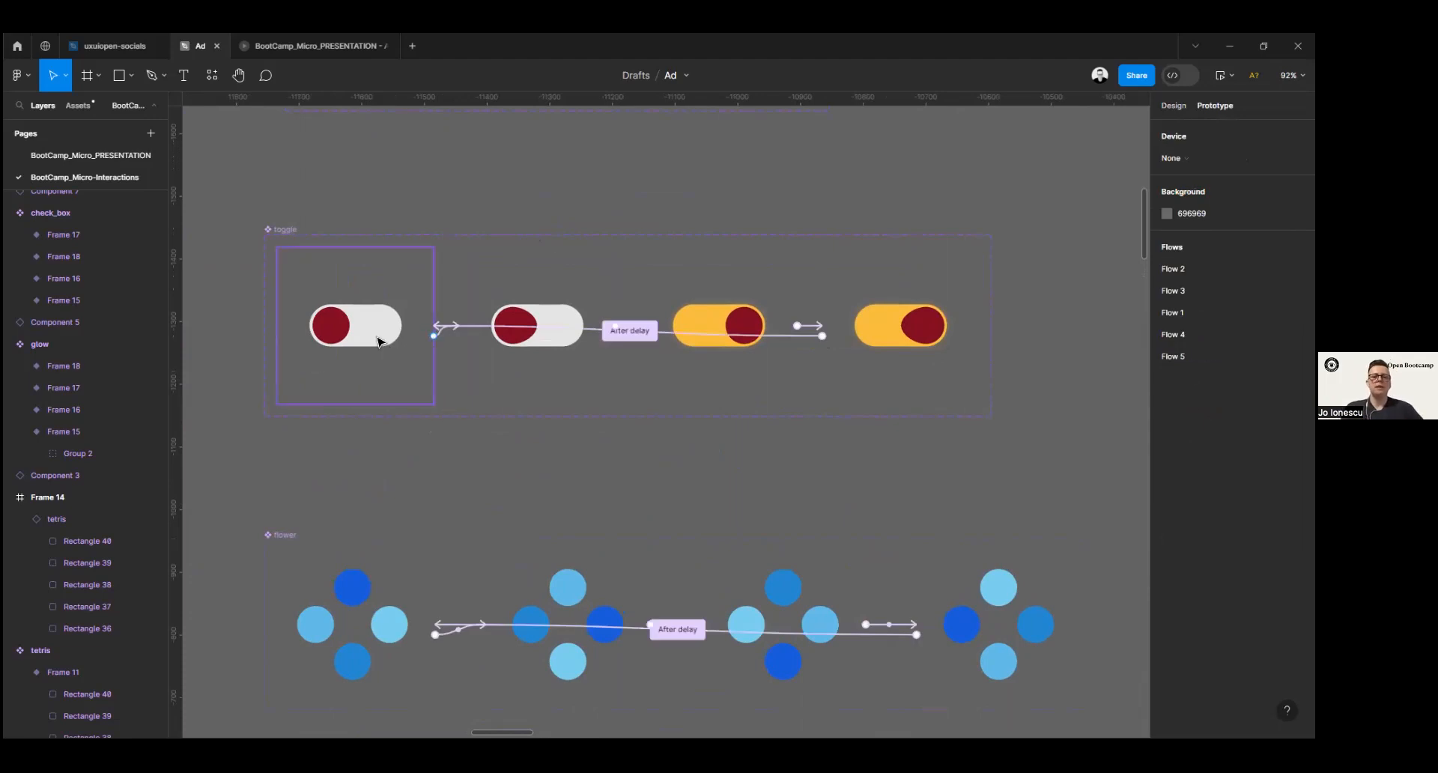
click(375, 331)
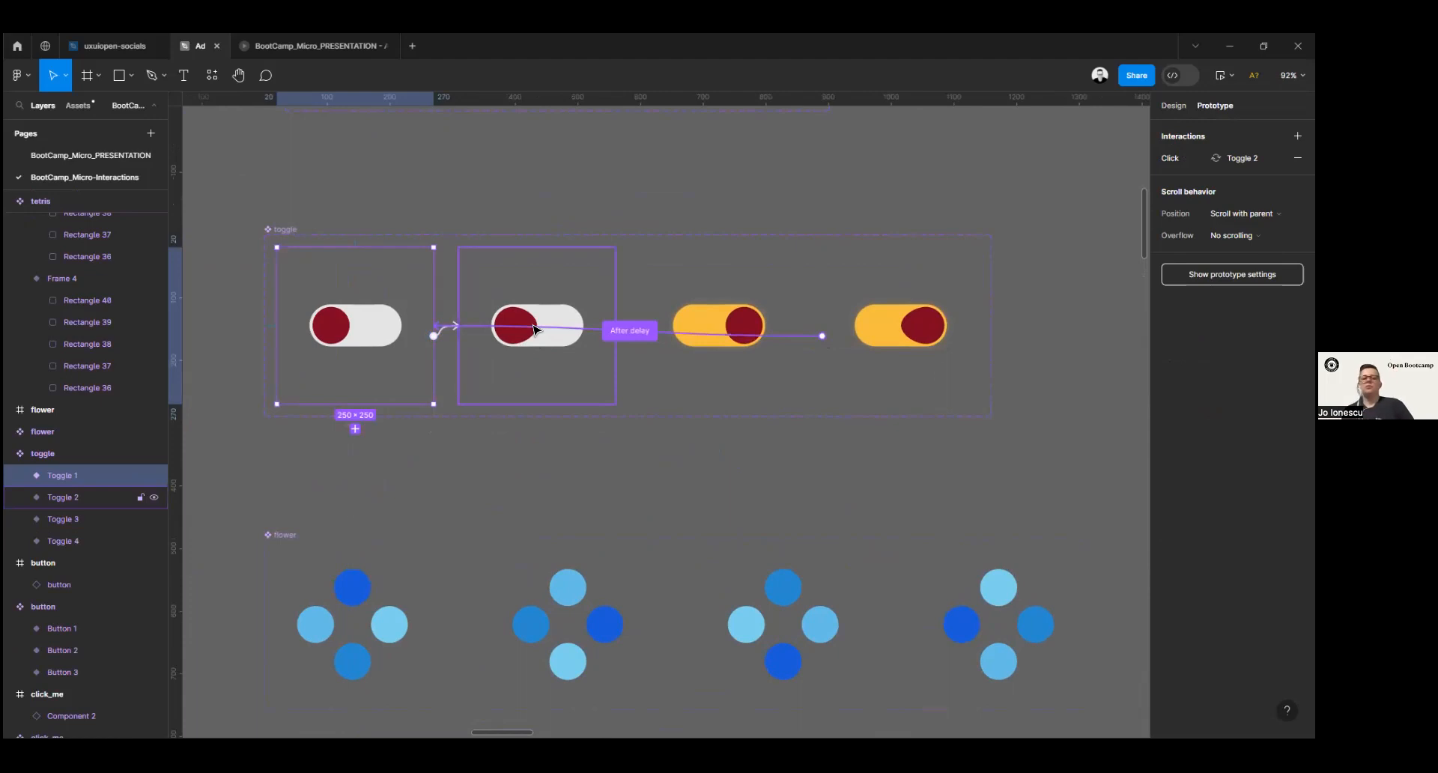
Step: Return to the board of micro-interaction examples and look at the food card in the Cards section
scroll(465, 292, down, 5)
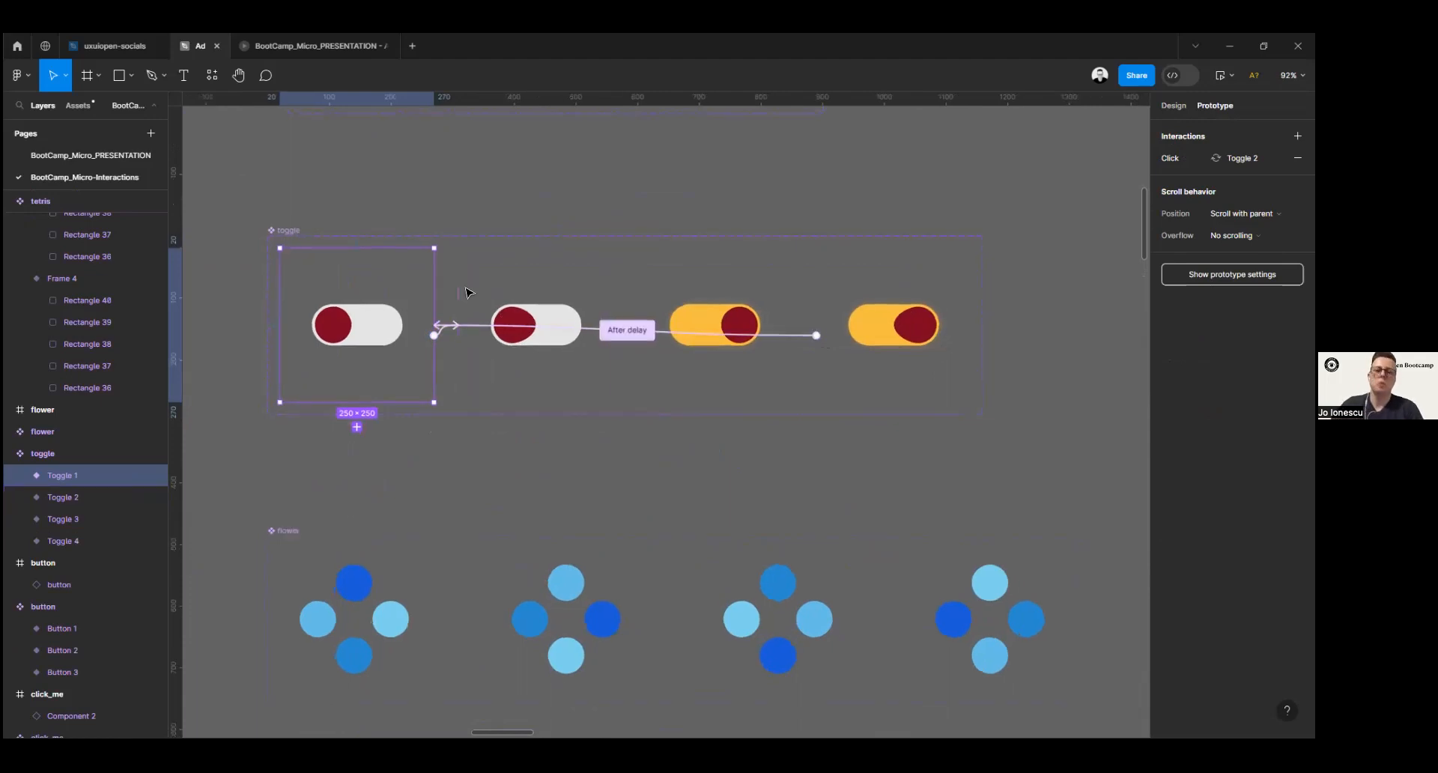
scroll(950, 383, down, 5)
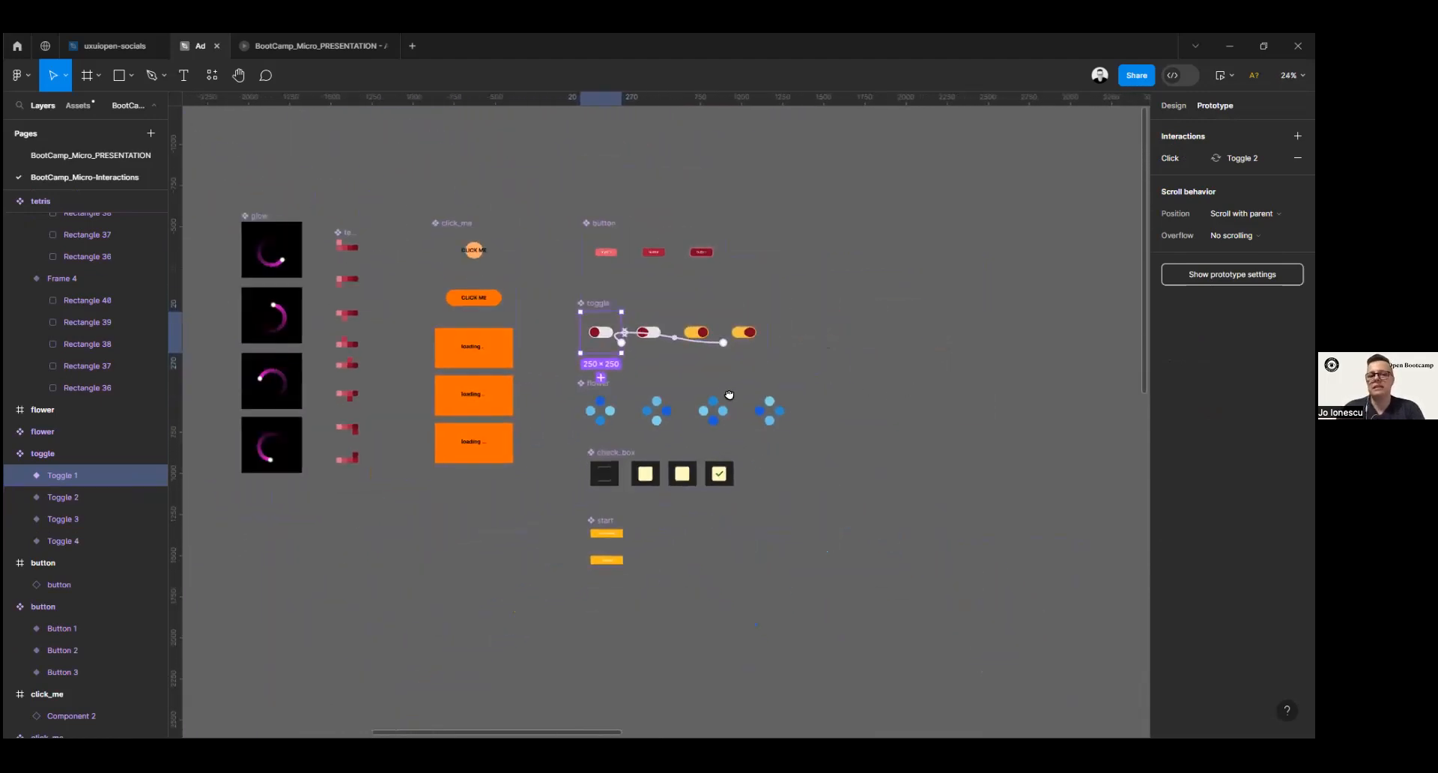
scroll(514, 344, down, 3)
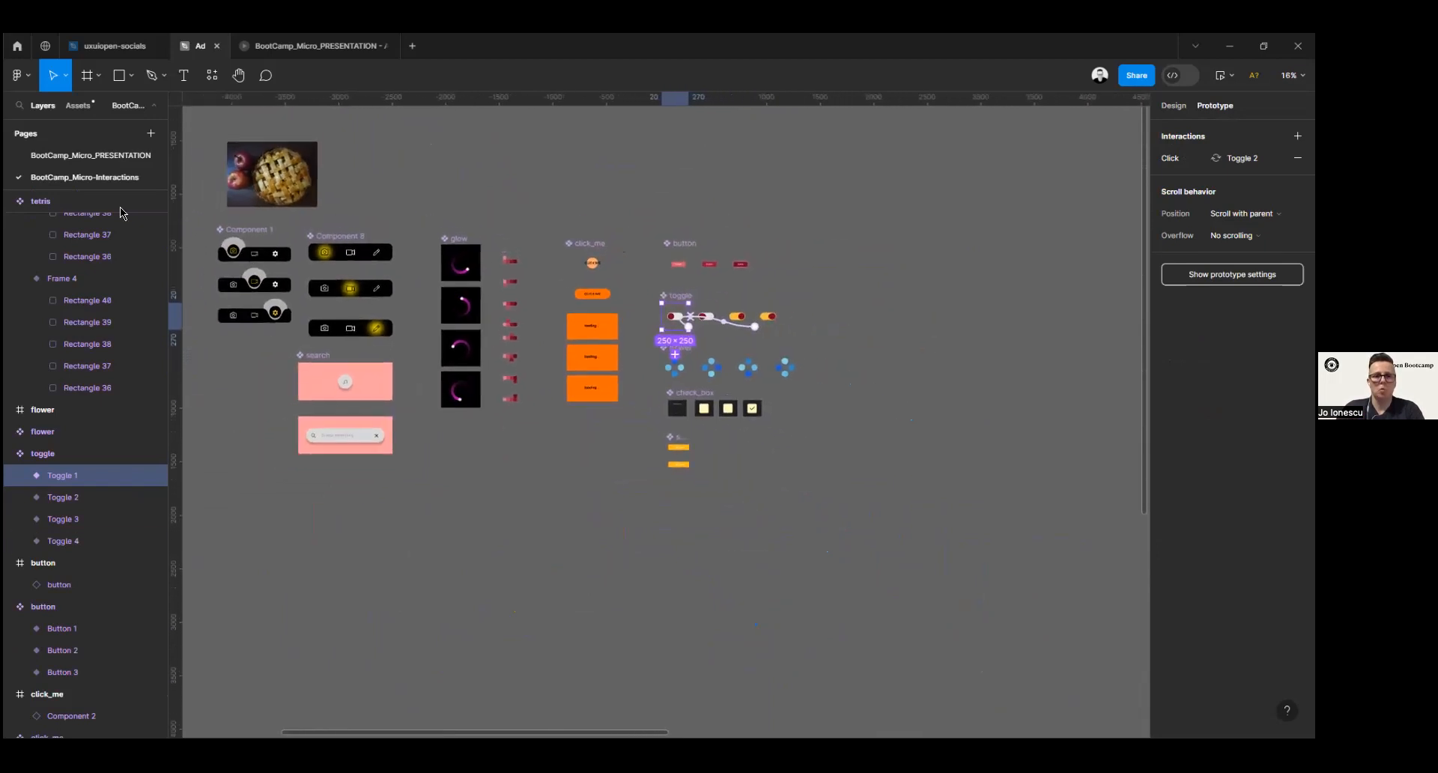
drag(421, 468, 300, 497)
scroll(906, 472, down, 3)
drag(906, 470, 542, 299)
drag(1002, 440, 449, 431)
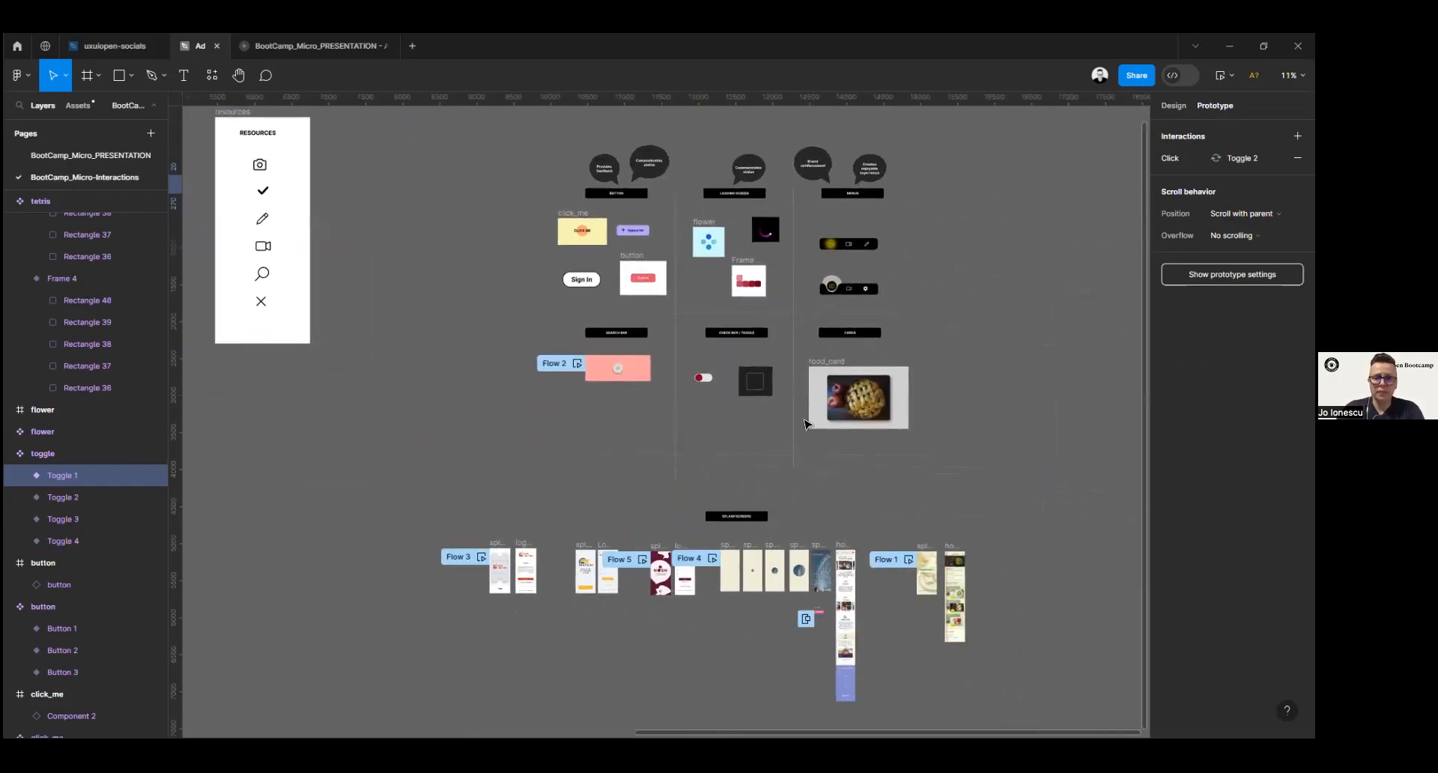
drag(754, 431, 613, 435)
scroll(854, 395, up, 5)
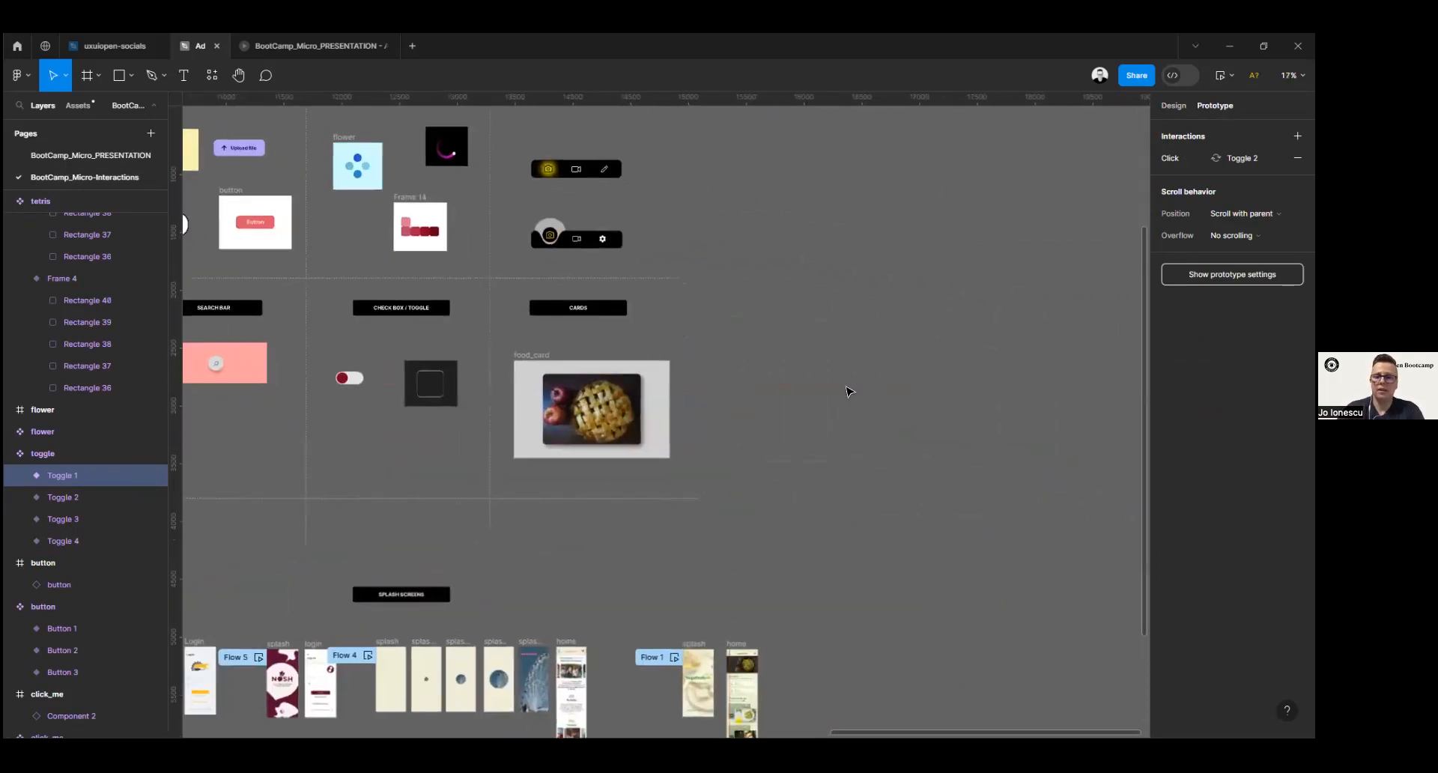
scroll(942, 448, up, 4)
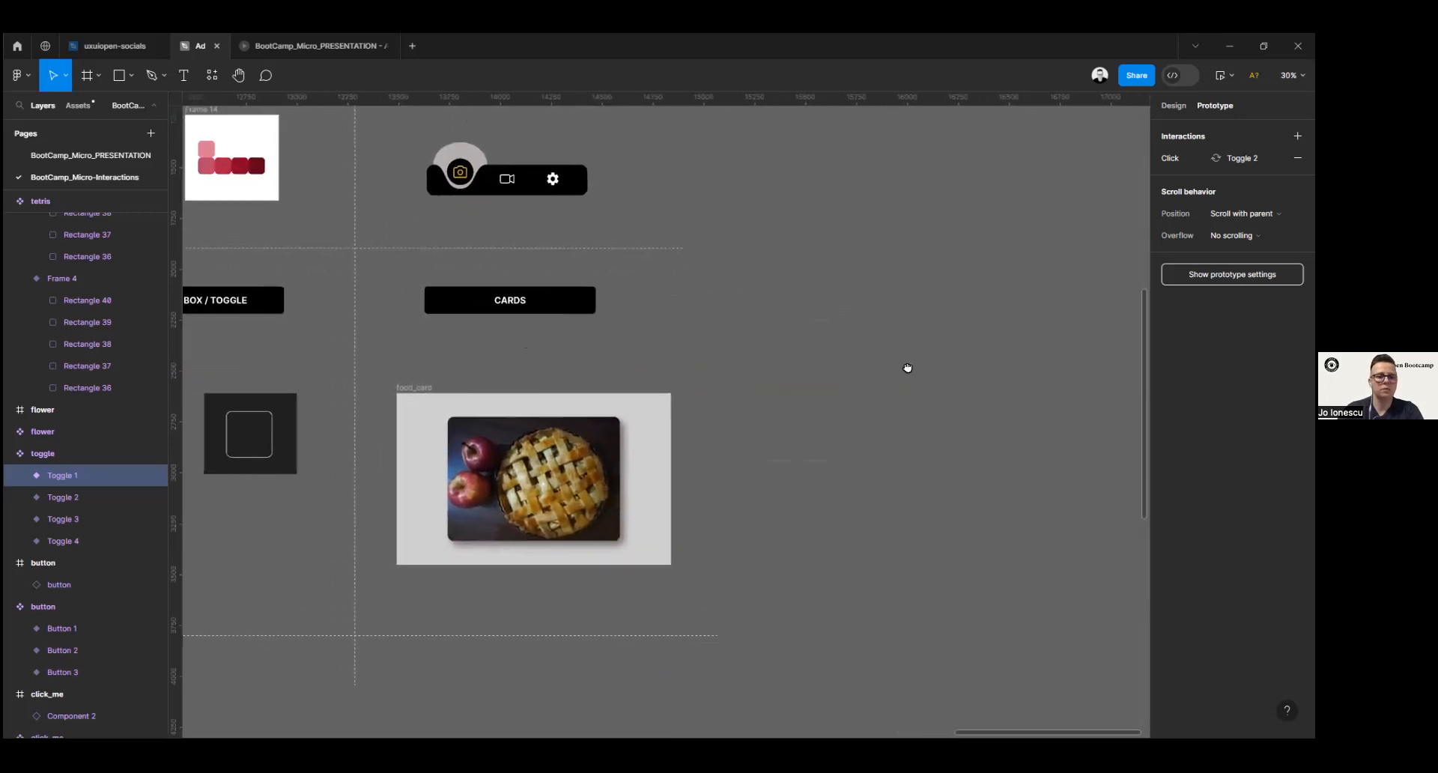
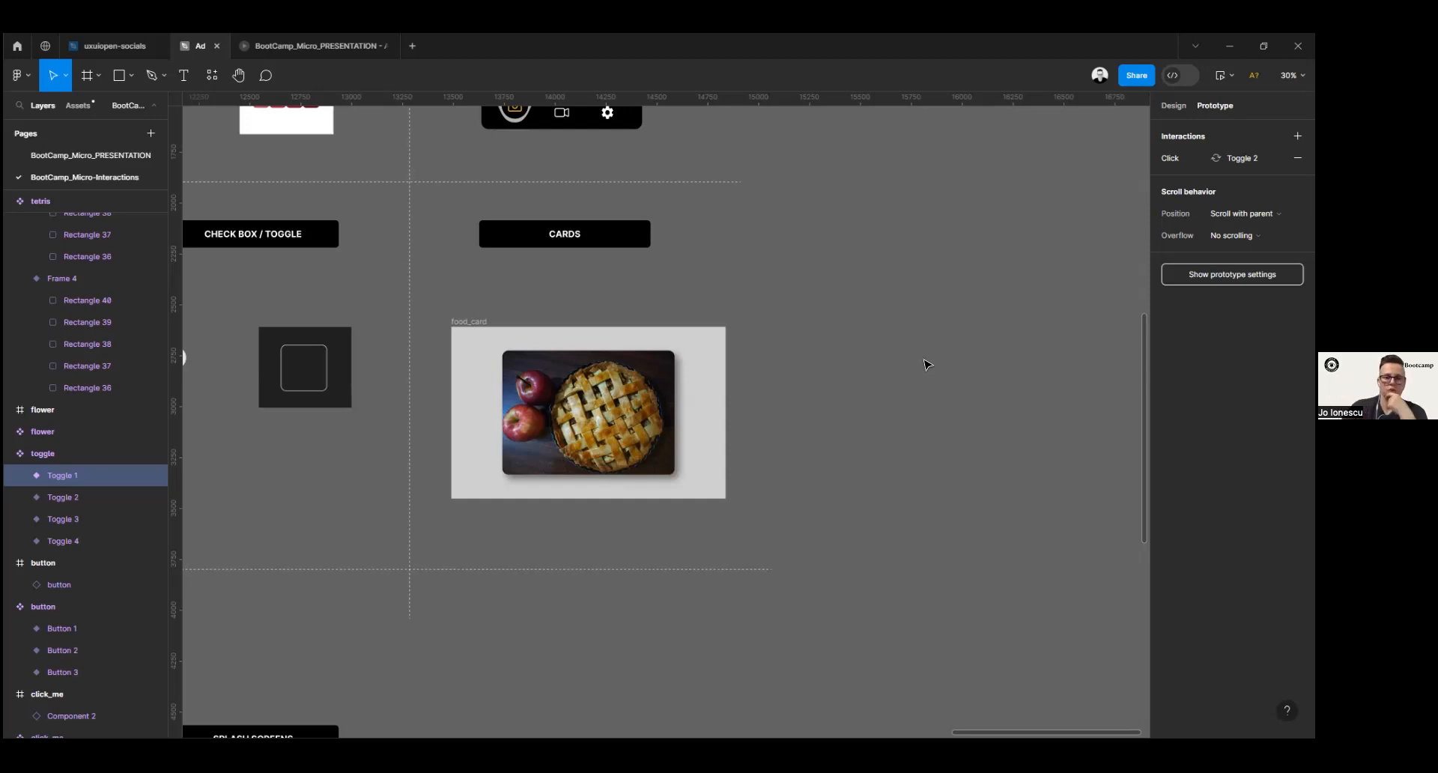
Step: Preview the food_card frame in an enlarged preview window, try its hover interaction, and close the preview
click(483, 333)
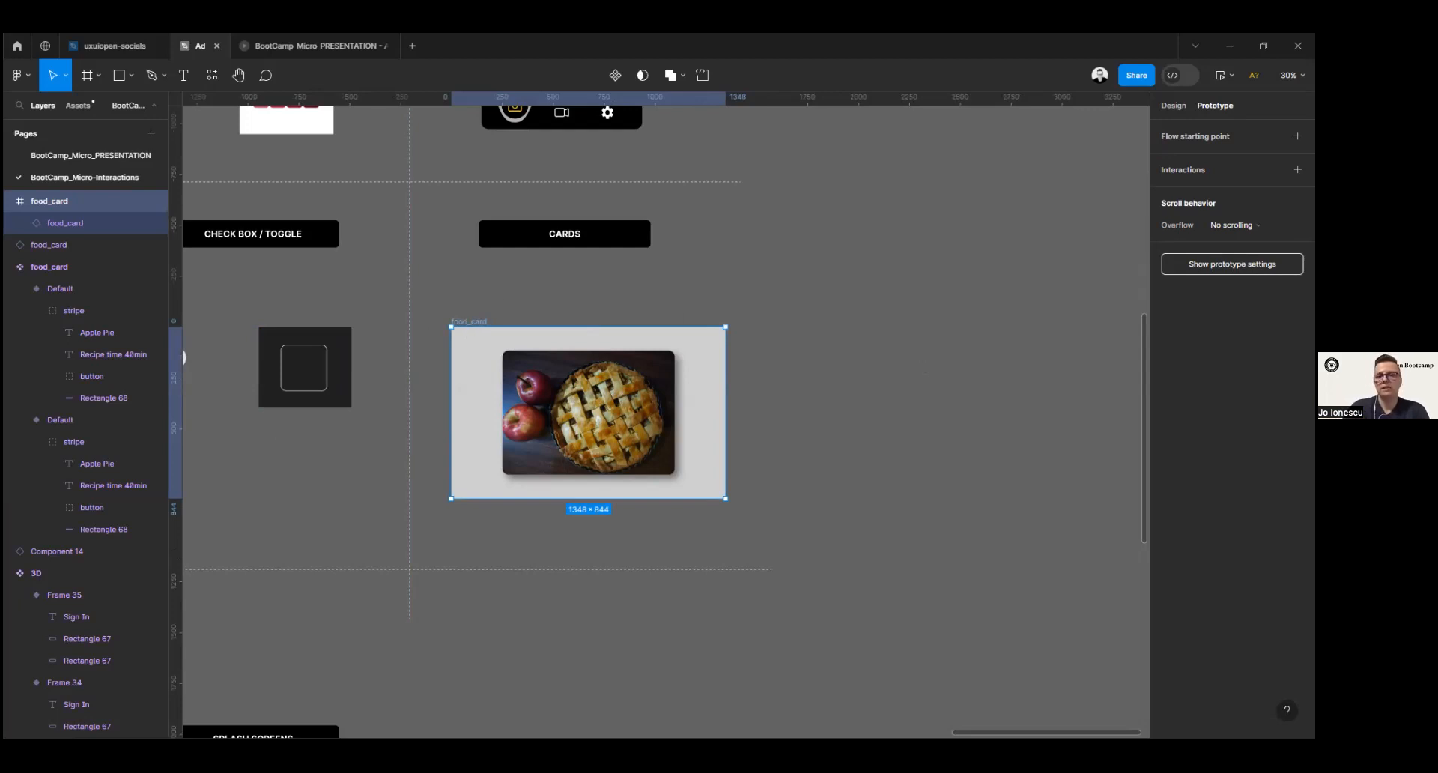
click(1220, 75)
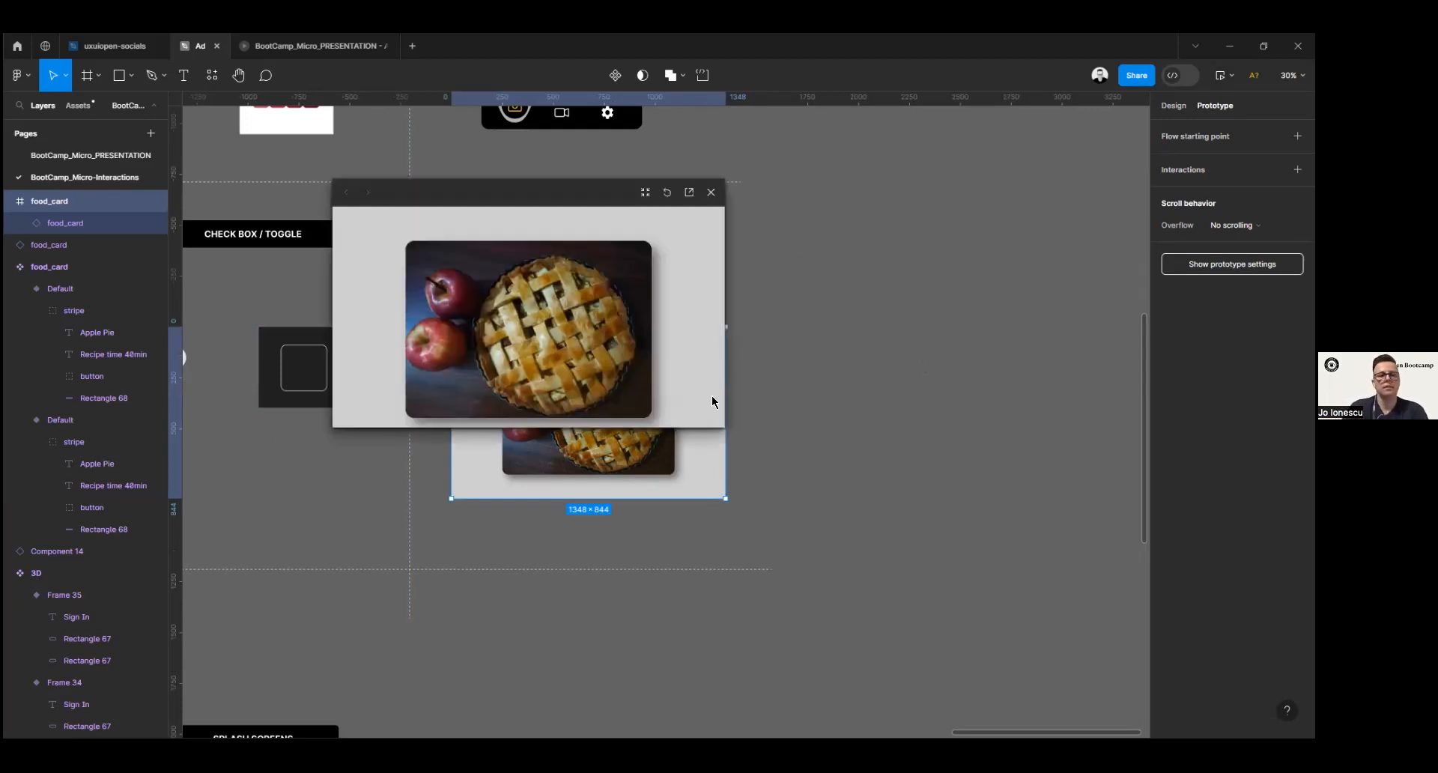
drag(725, 428, 939, 622)
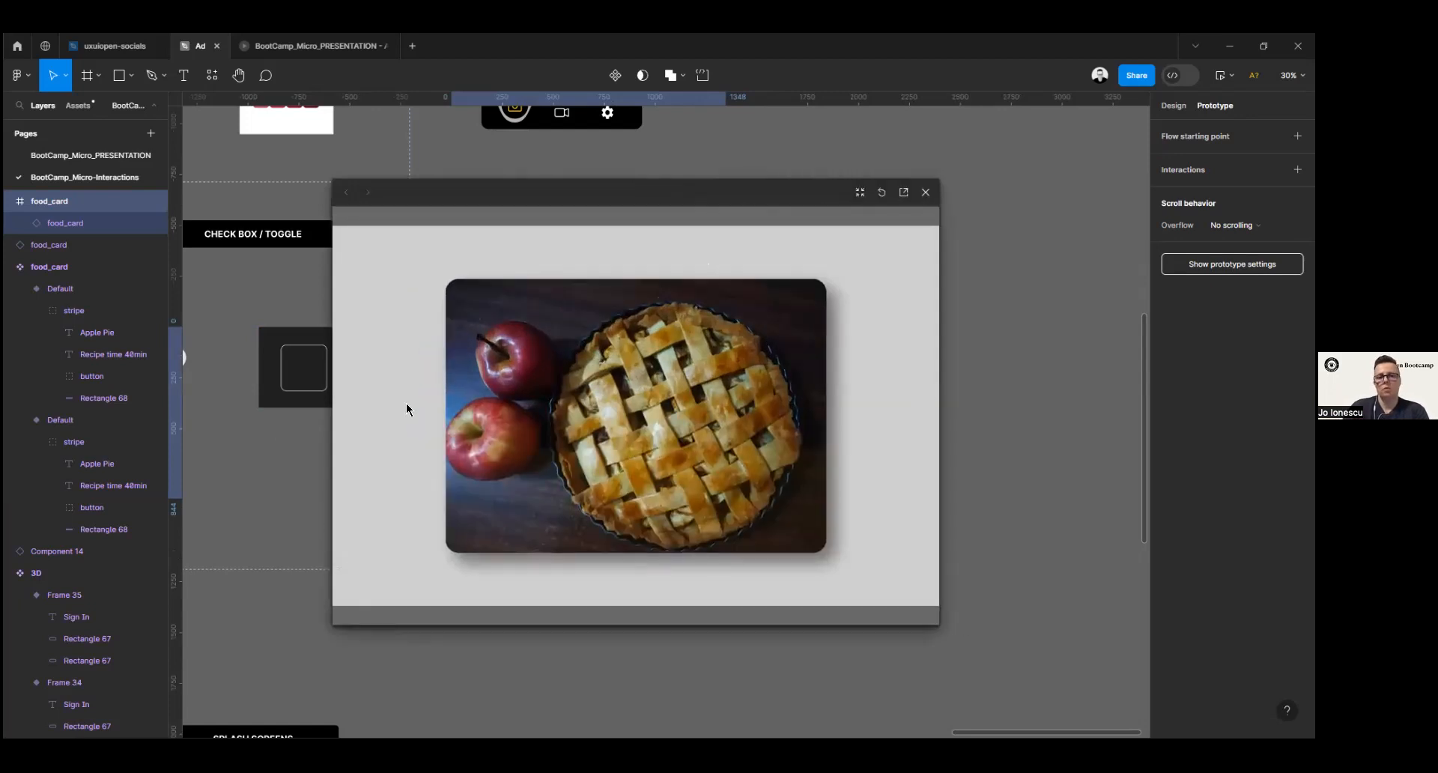
mouse_move(585, 436)
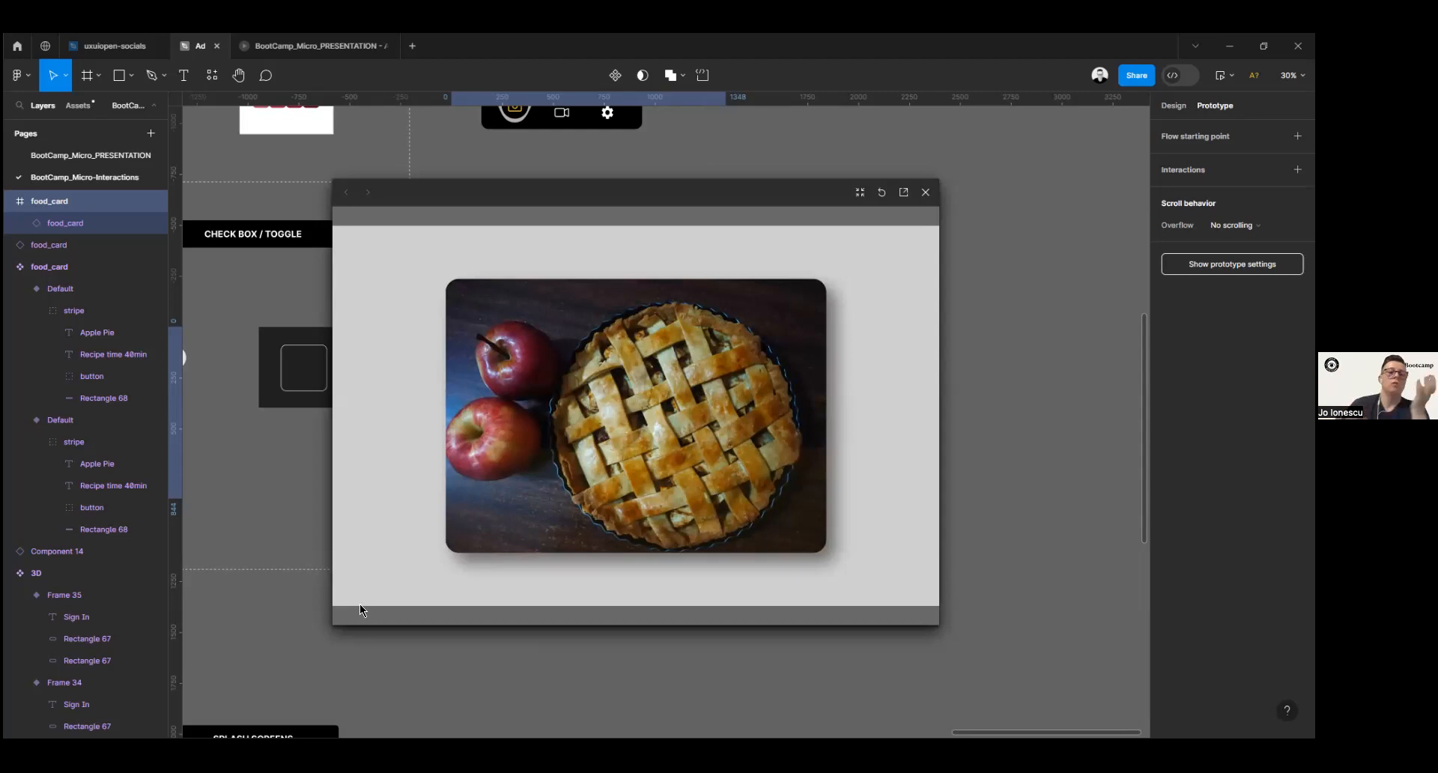
mouse_move(479, 464)
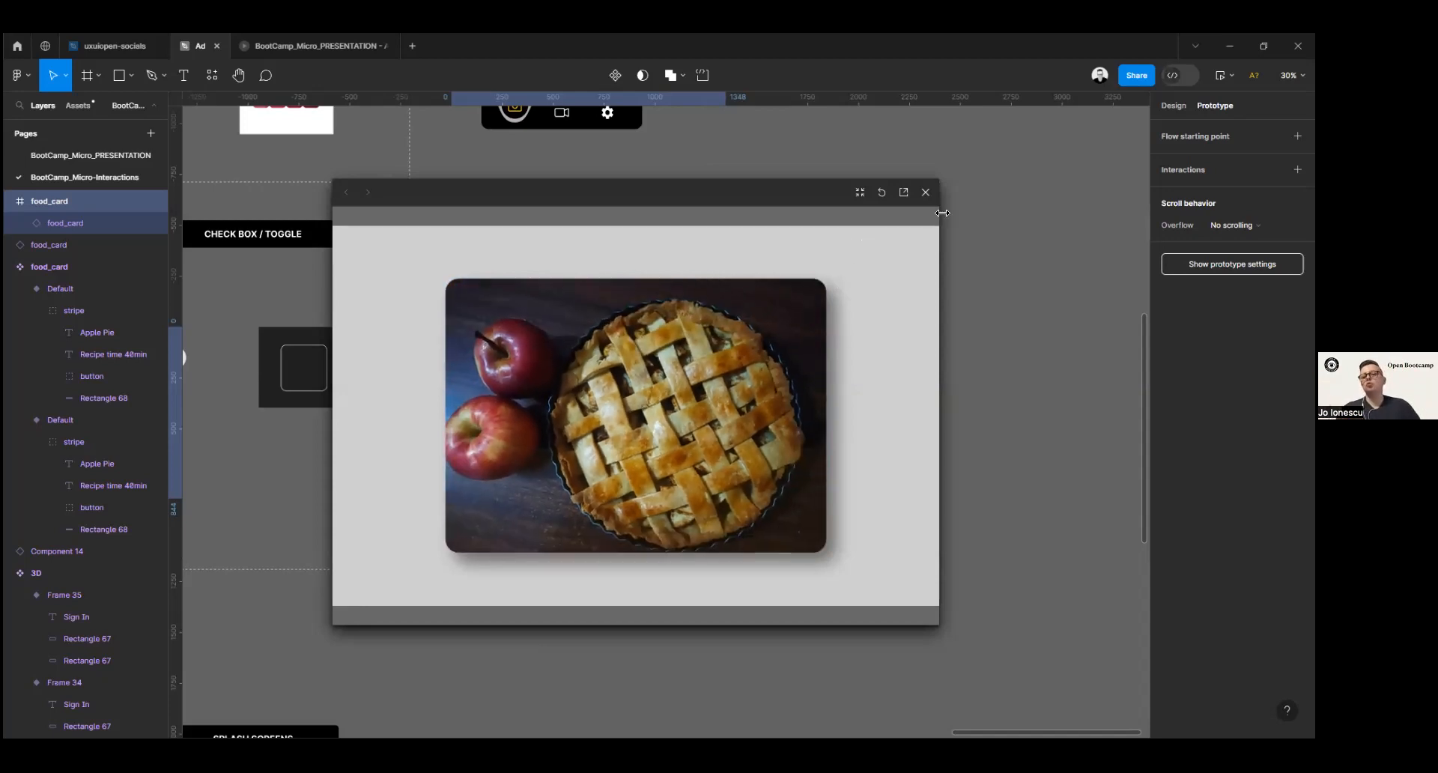
click(925, 192)
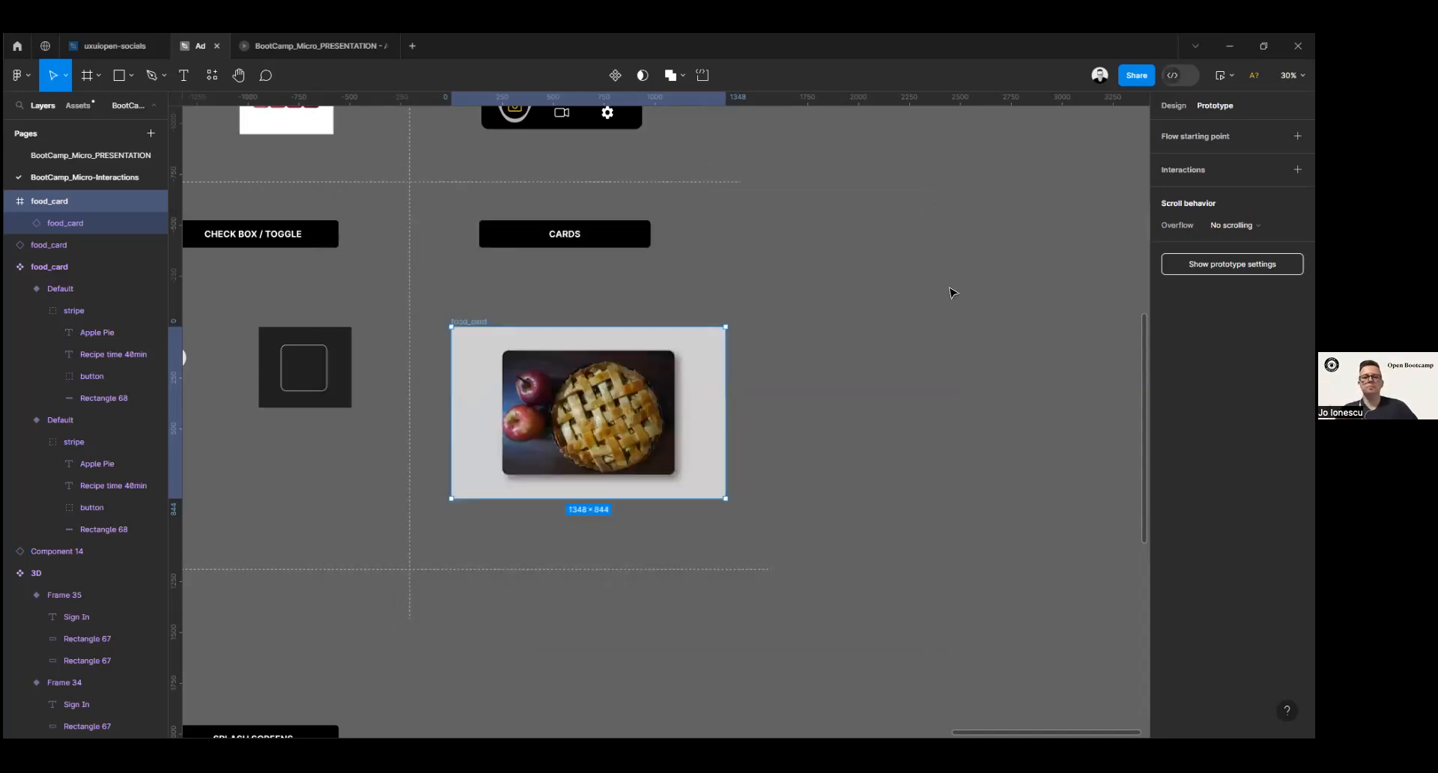
Step: Draw a rectangle about 888 × 627 on the empty canvas beside the Cards section
scroll(957, 313, down, 2)
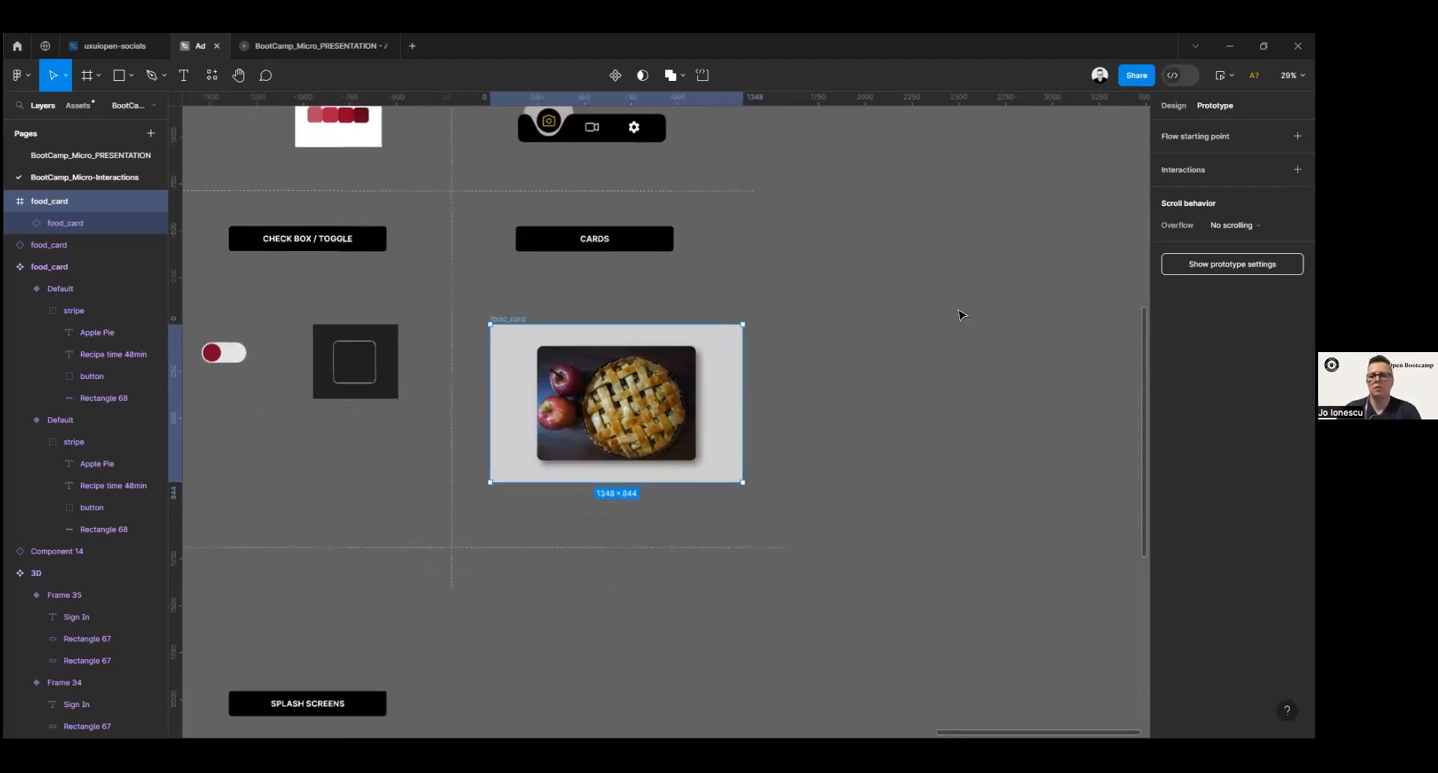
drag(674, 420, 299, 517)
drag(771, 411, 928, 389)
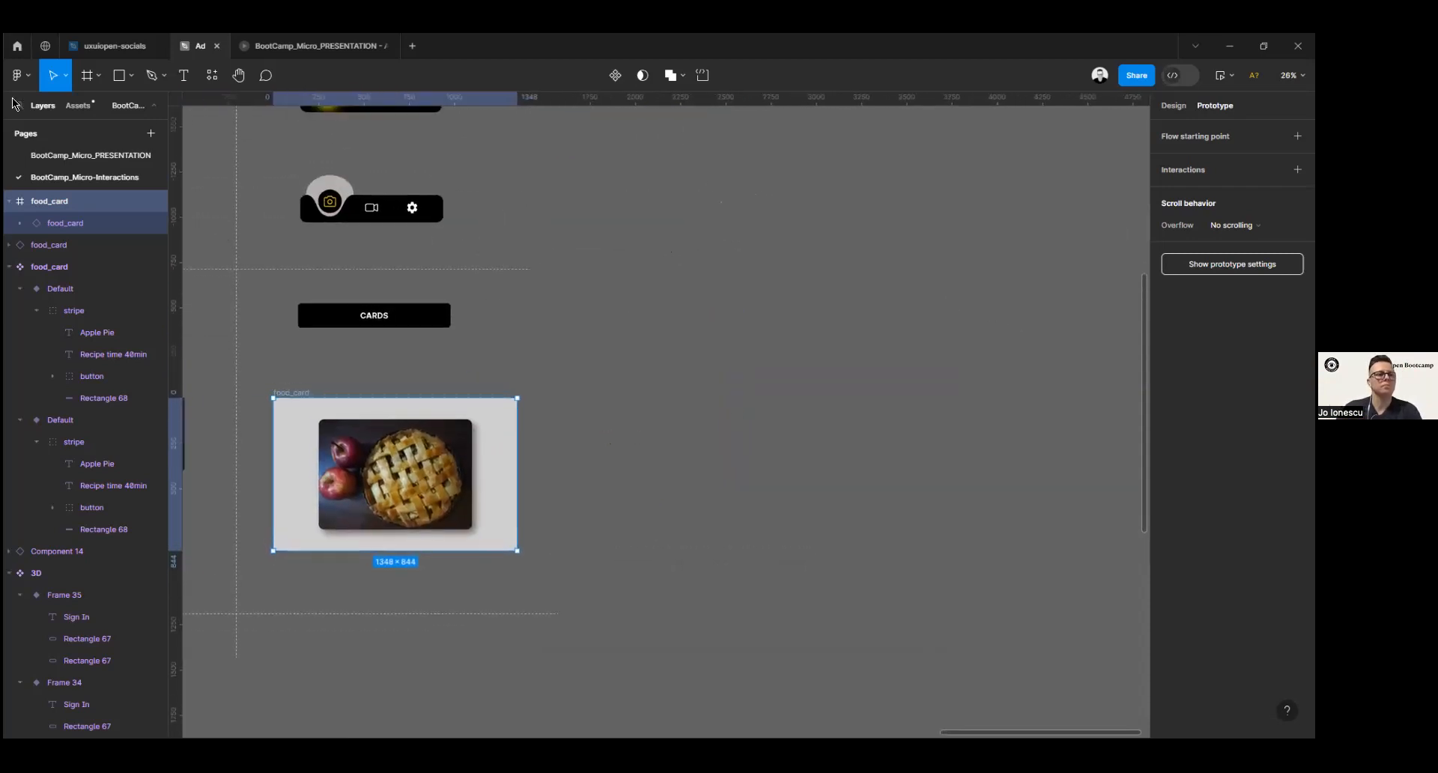
click(119, 75)
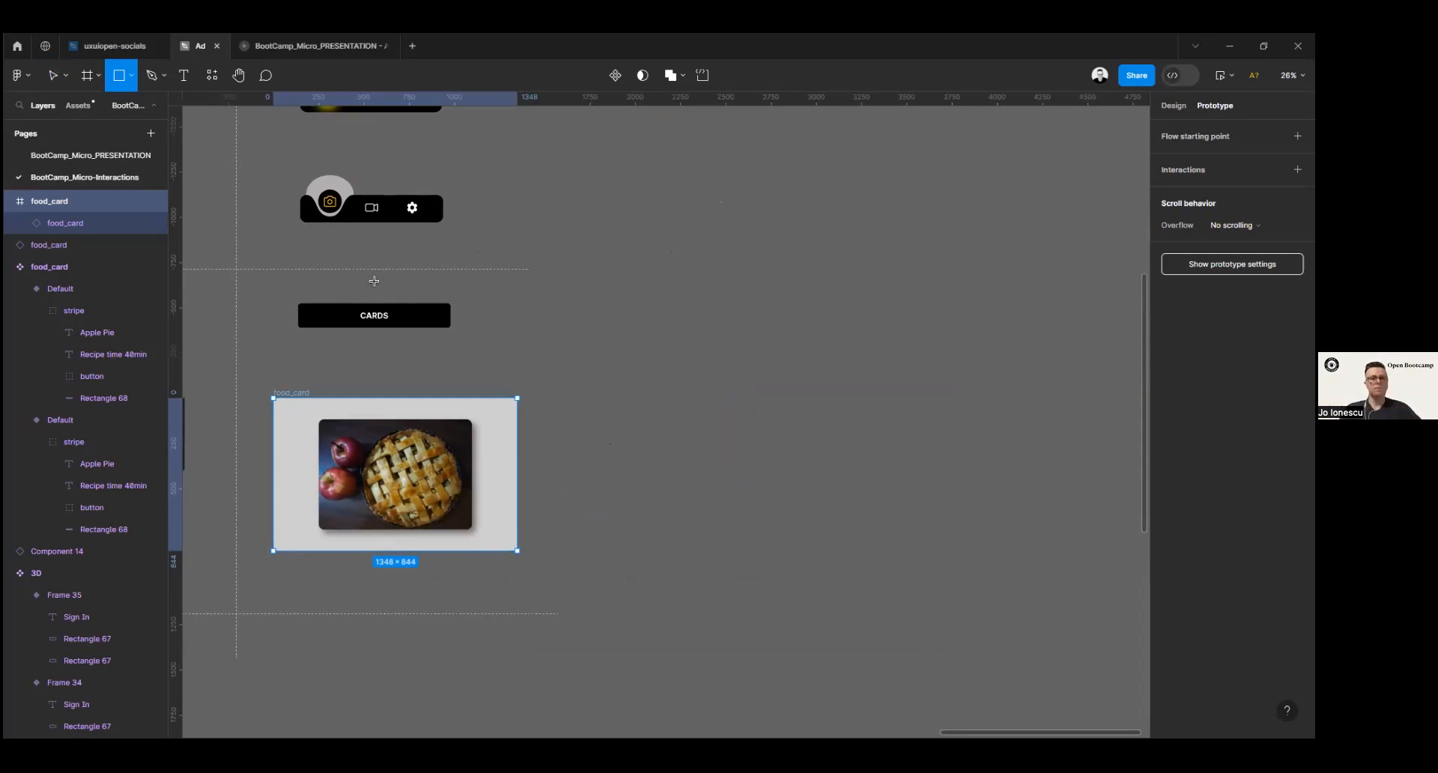
mouse_move(809, 138)
mouse_down()
mouse_move(892, 234)
mouse_move(970, 251)
mouse_move(882, 269)
mouse_up()
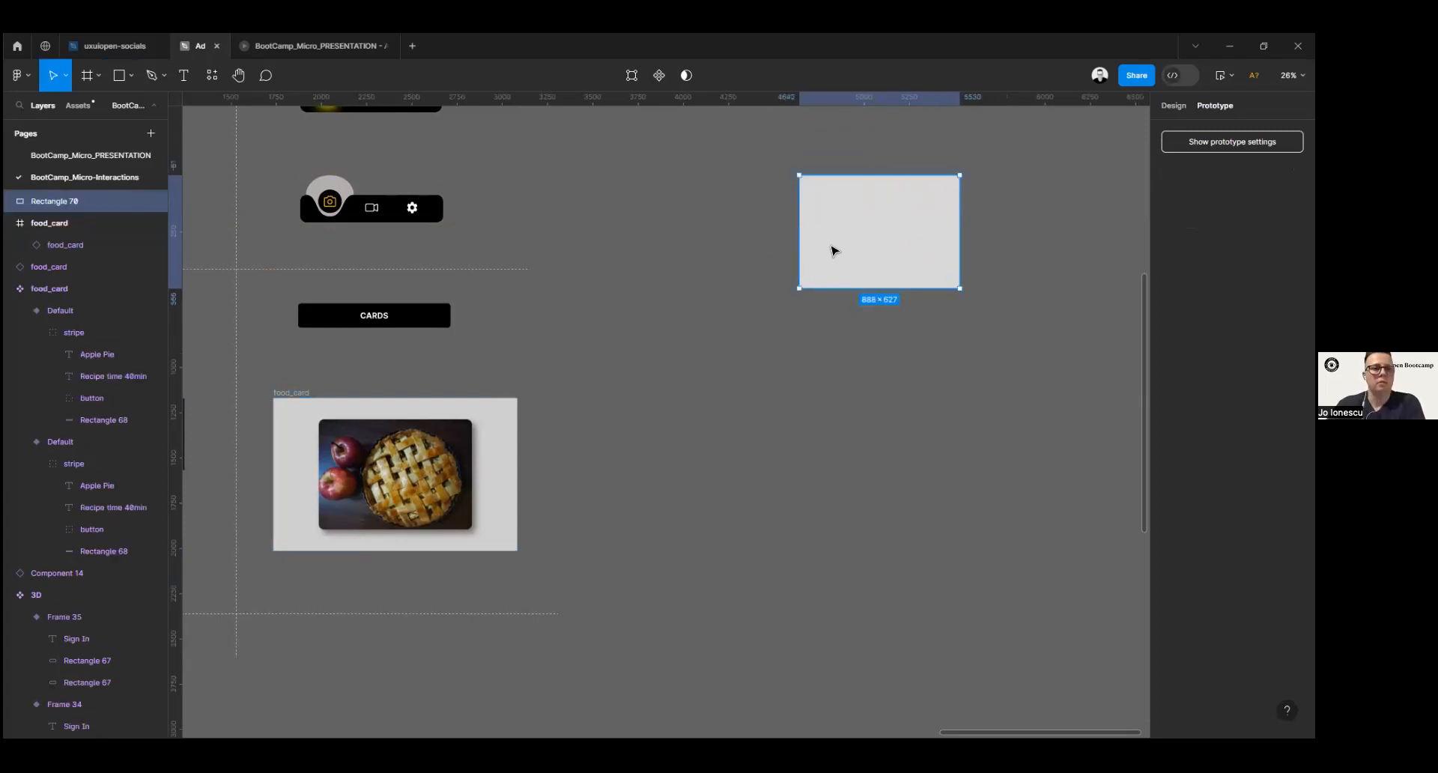
Step: Run the Unsplash plugin on the new rectangle and search its photos for "pupkin pie"
right_click(847, 218)
mouse_move(966, 488)
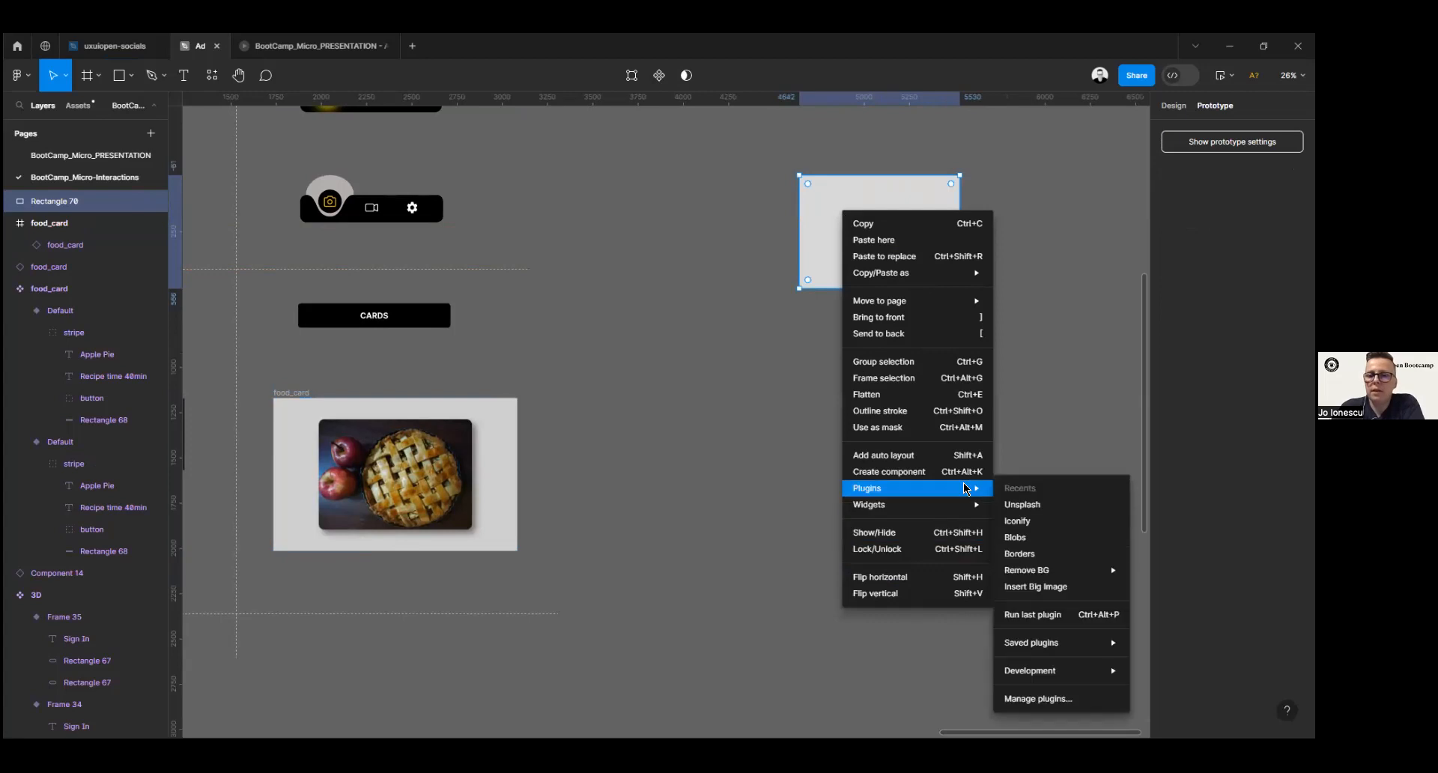
click(1025, 504)
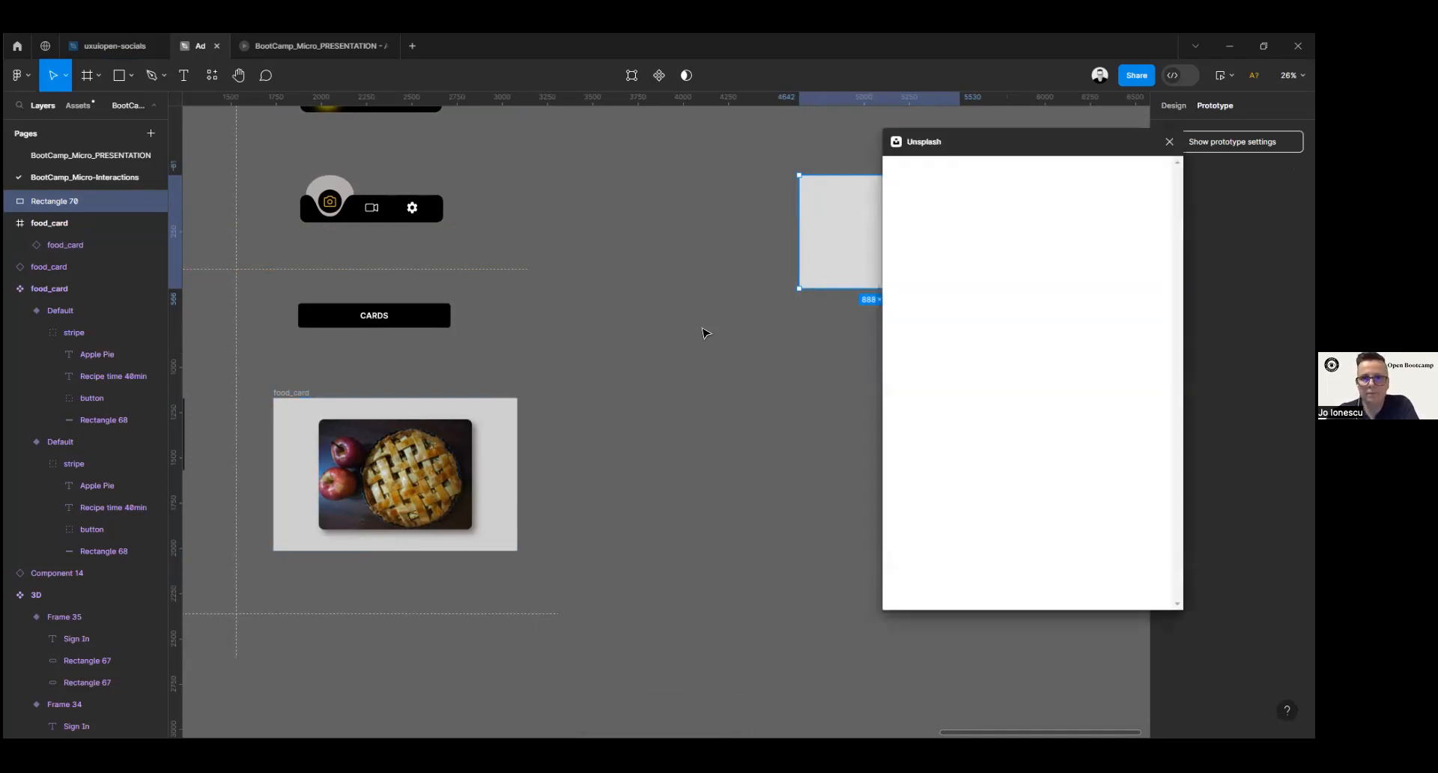
drag(677, 229, 475, 254)
drag(981, 155, 956, 169)
click(973, 219)
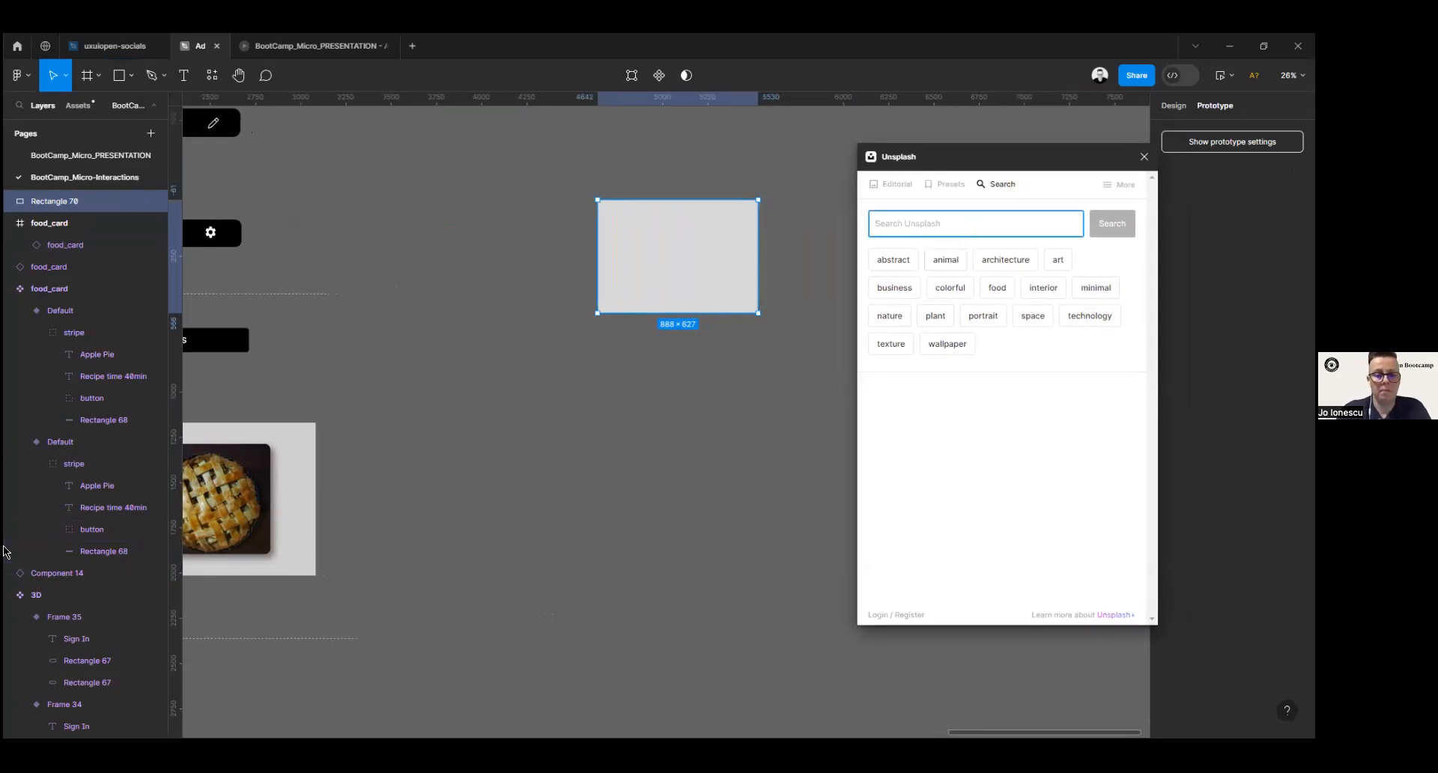
text(pupkin pie)
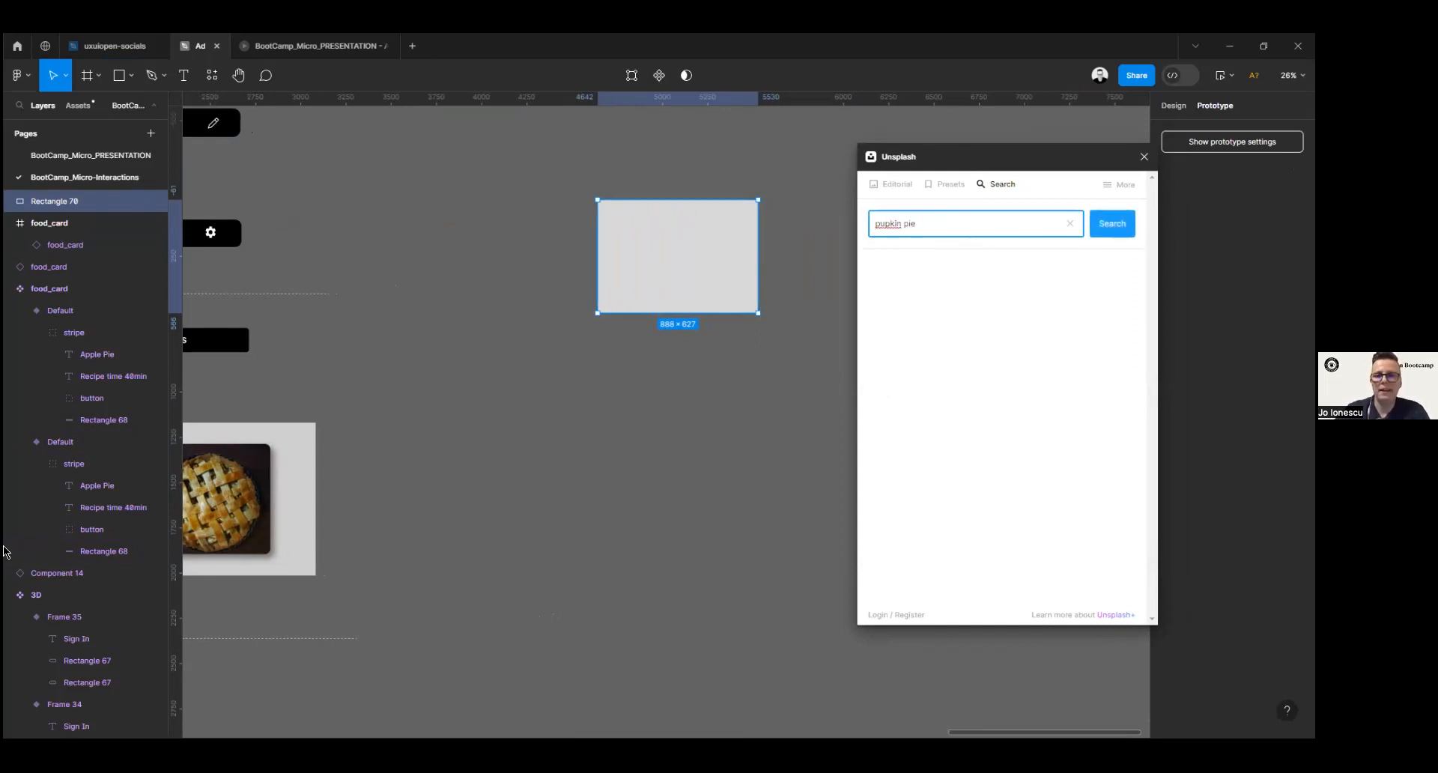
key(Return)
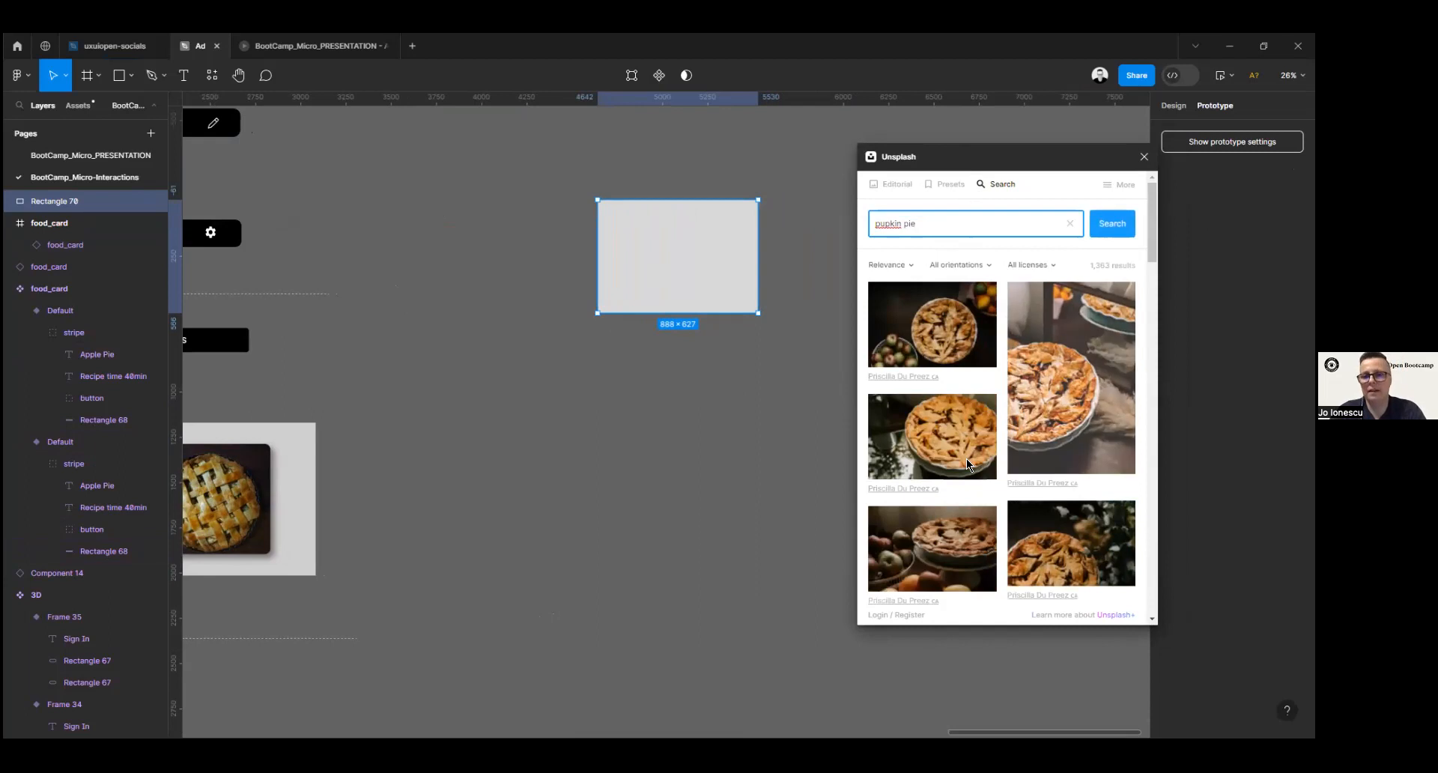
Step: Fill the rectangle with the photo of the sliced lattice pie, close Unsplash, and shift the image slightly on the canvas
scroll(1037, 461, down, 5)
scroll(1072, 472, down, 3)
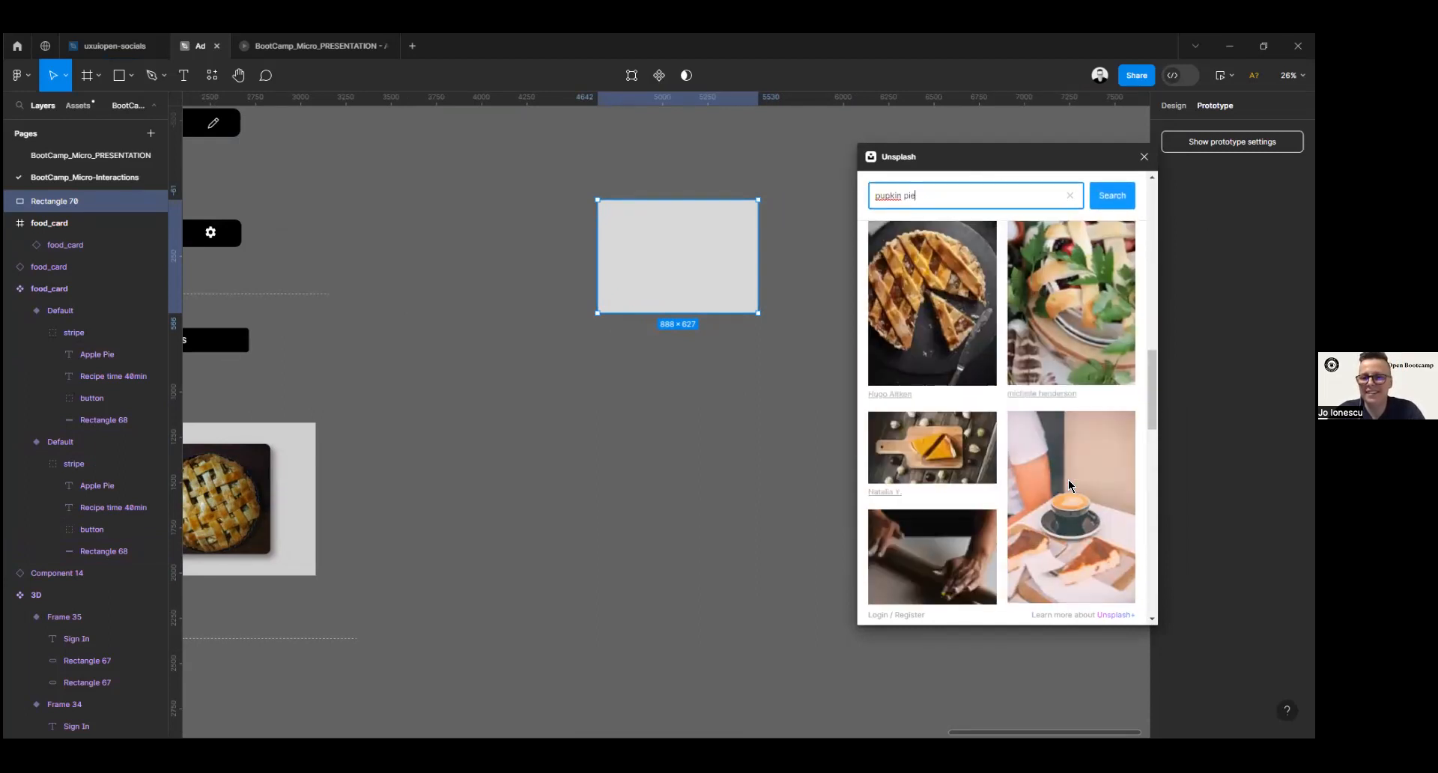
click(950, 323)
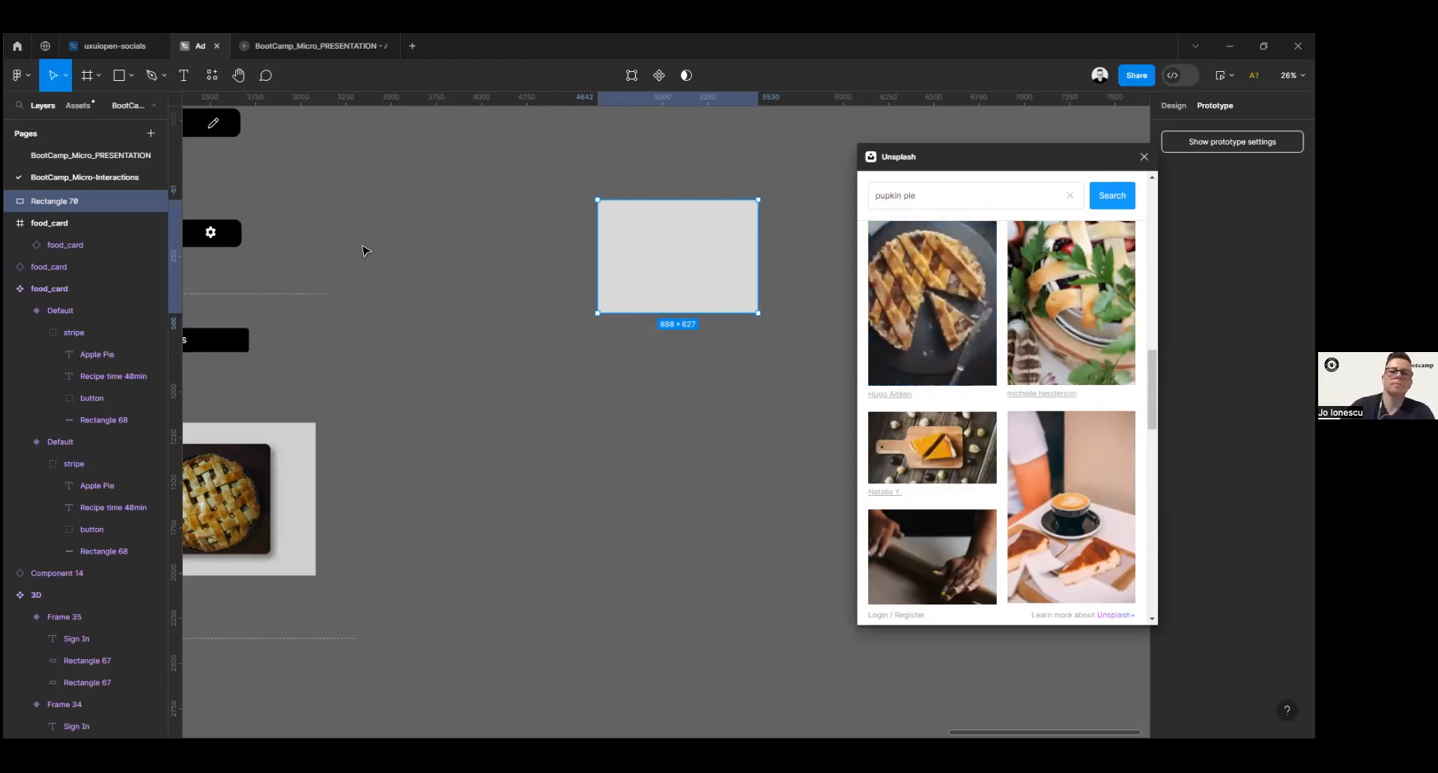
click(1144, 156)
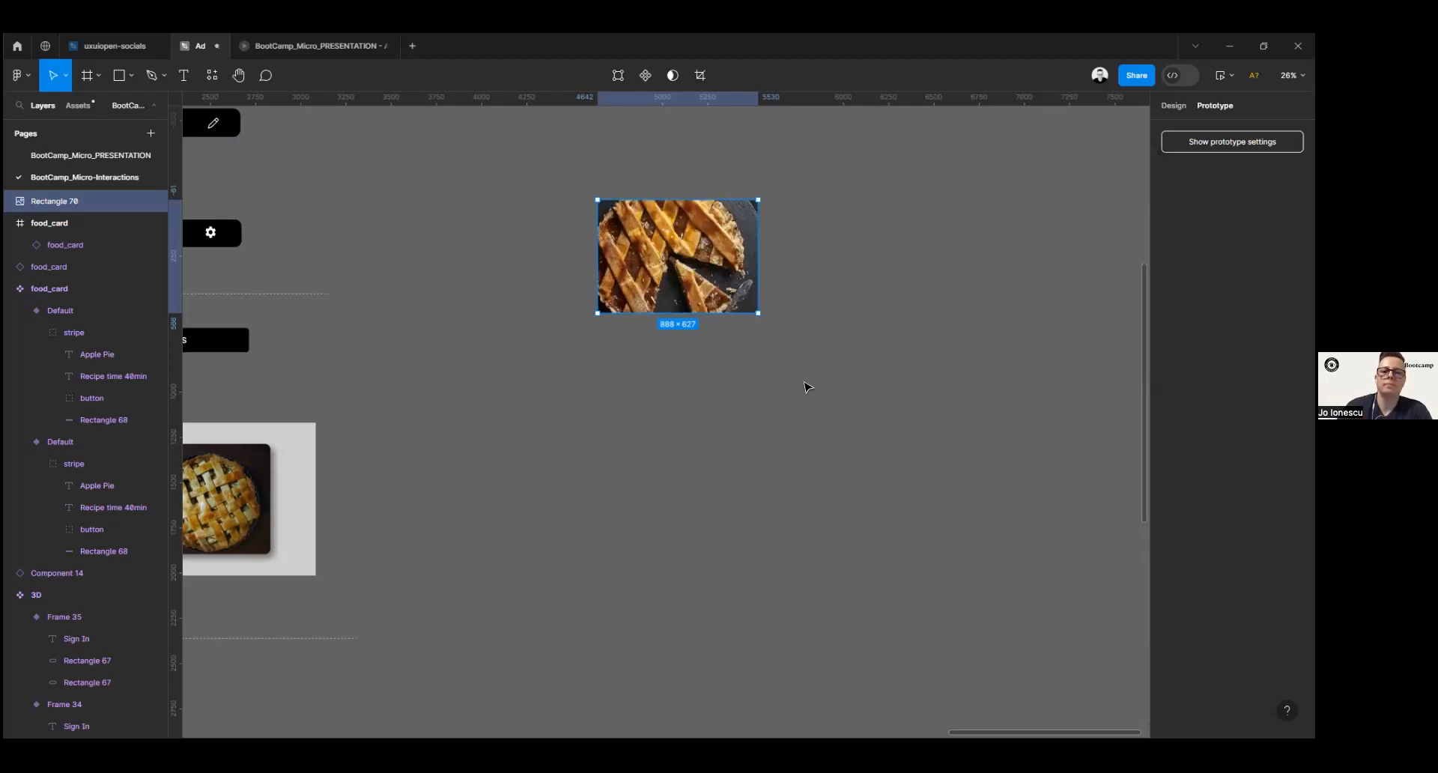
click(806, 389)
drag(689, 296, 721, 300)
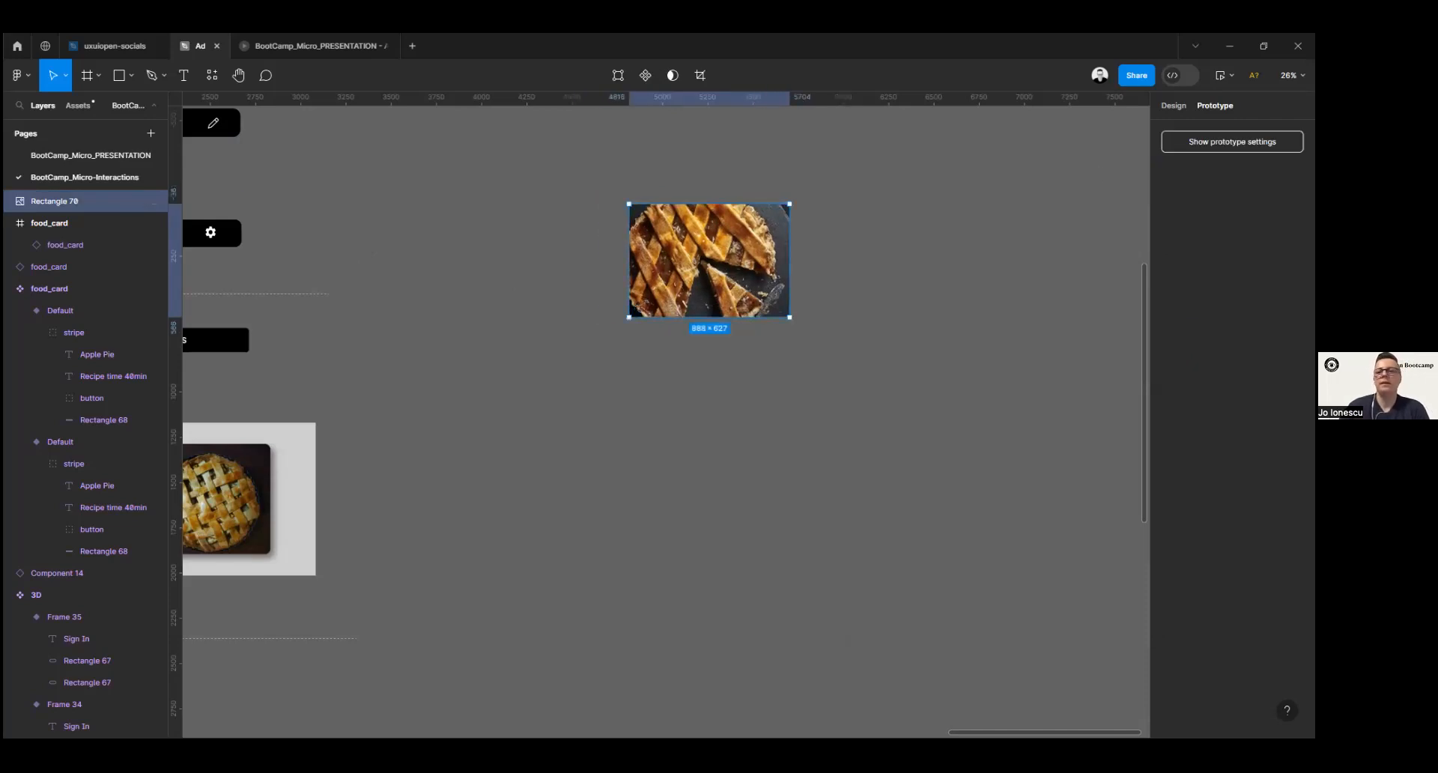
Step: Round the corners of the pie image rectangle through its corner radius
click(1173, 105)
click(1255, 207)
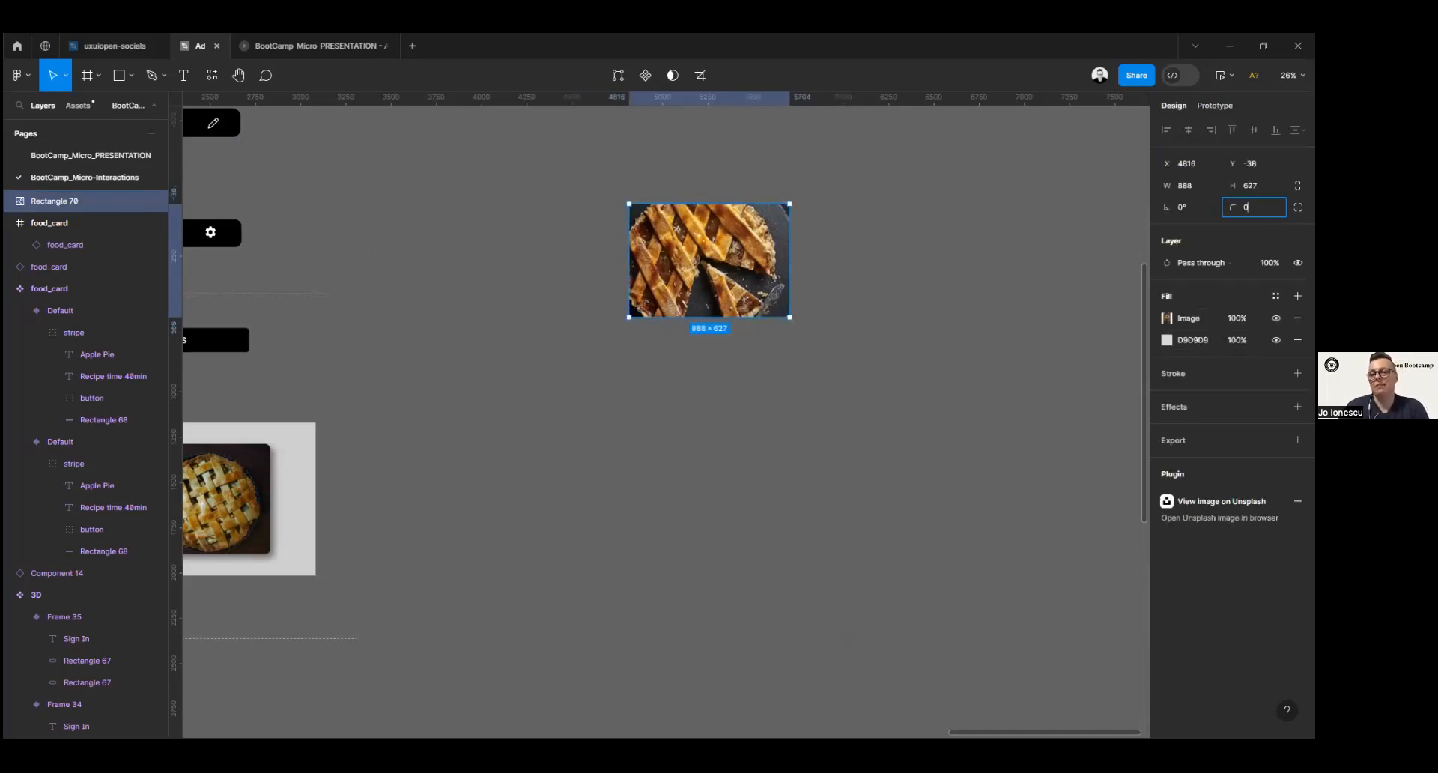
key(Return)
click(906, 418)
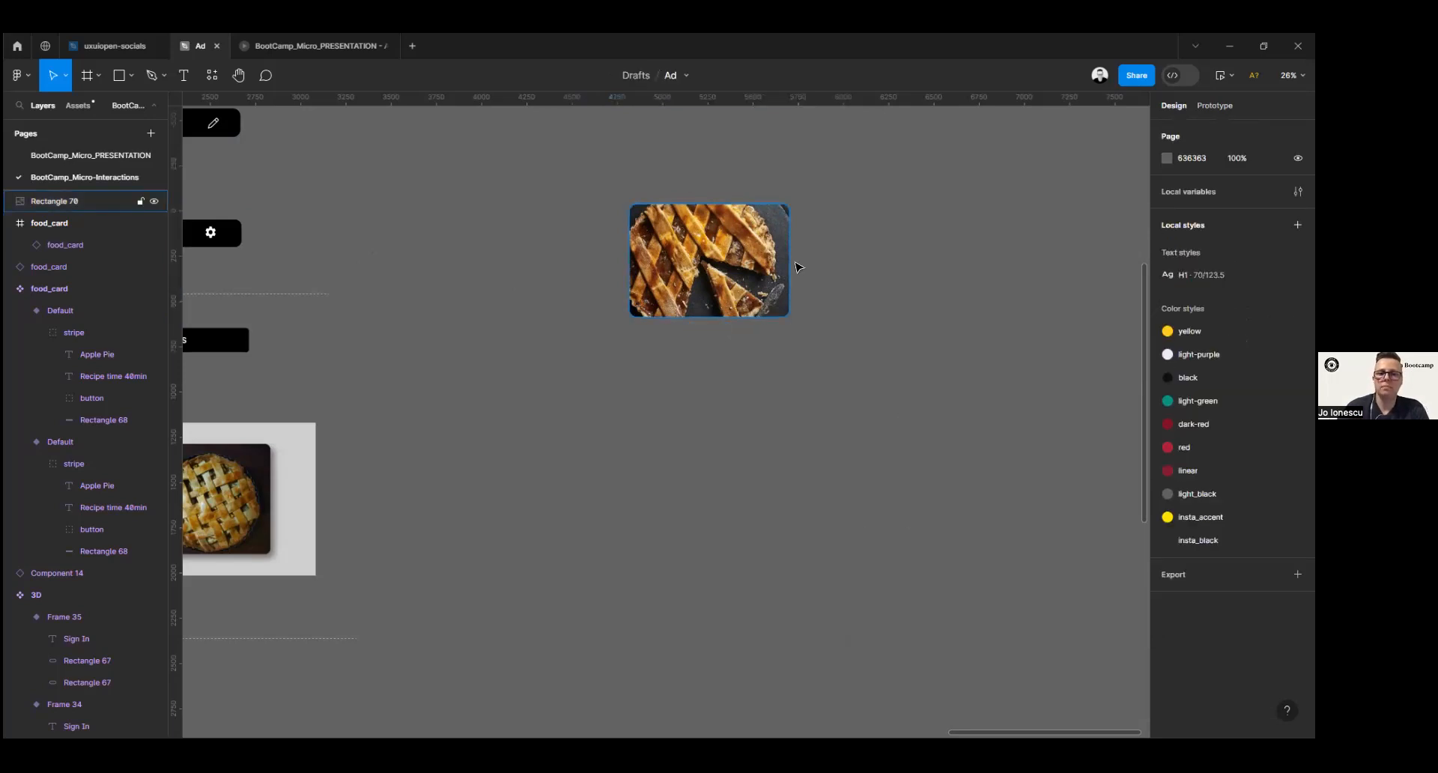
scroll(798, 268, up, 3)
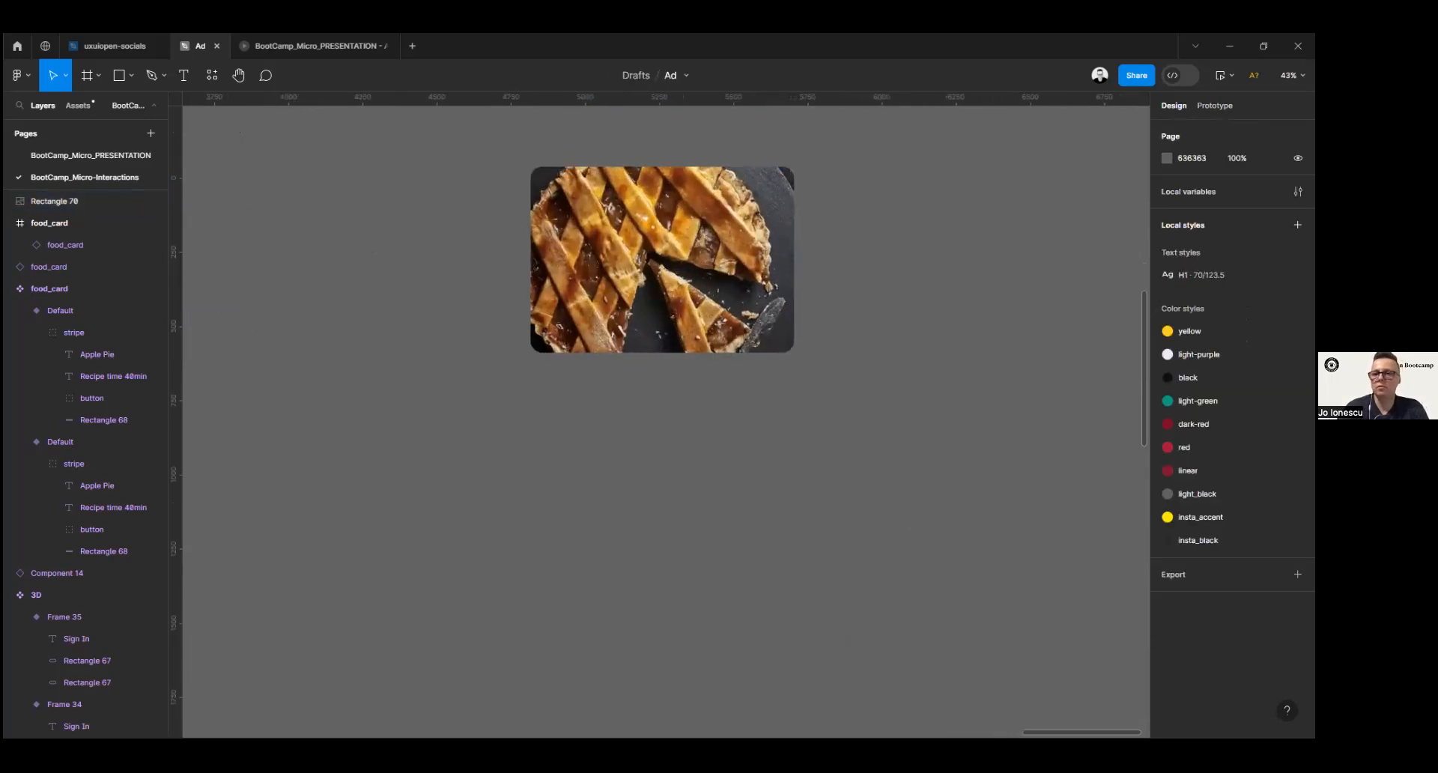
Step: Set the corner radius of the pie image rectangle to 50
click(764, 247)
click(1248, 208)
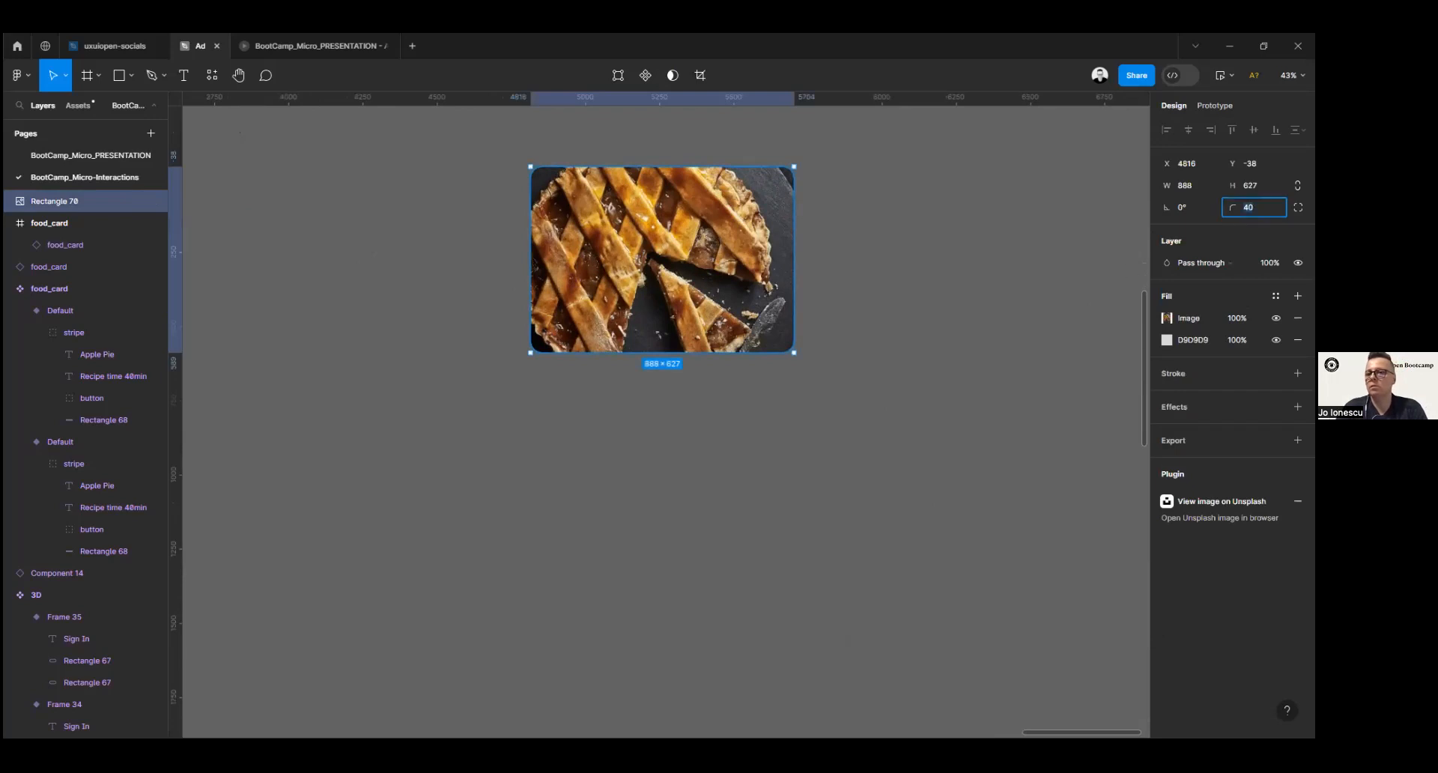
text(50)
key(Return)
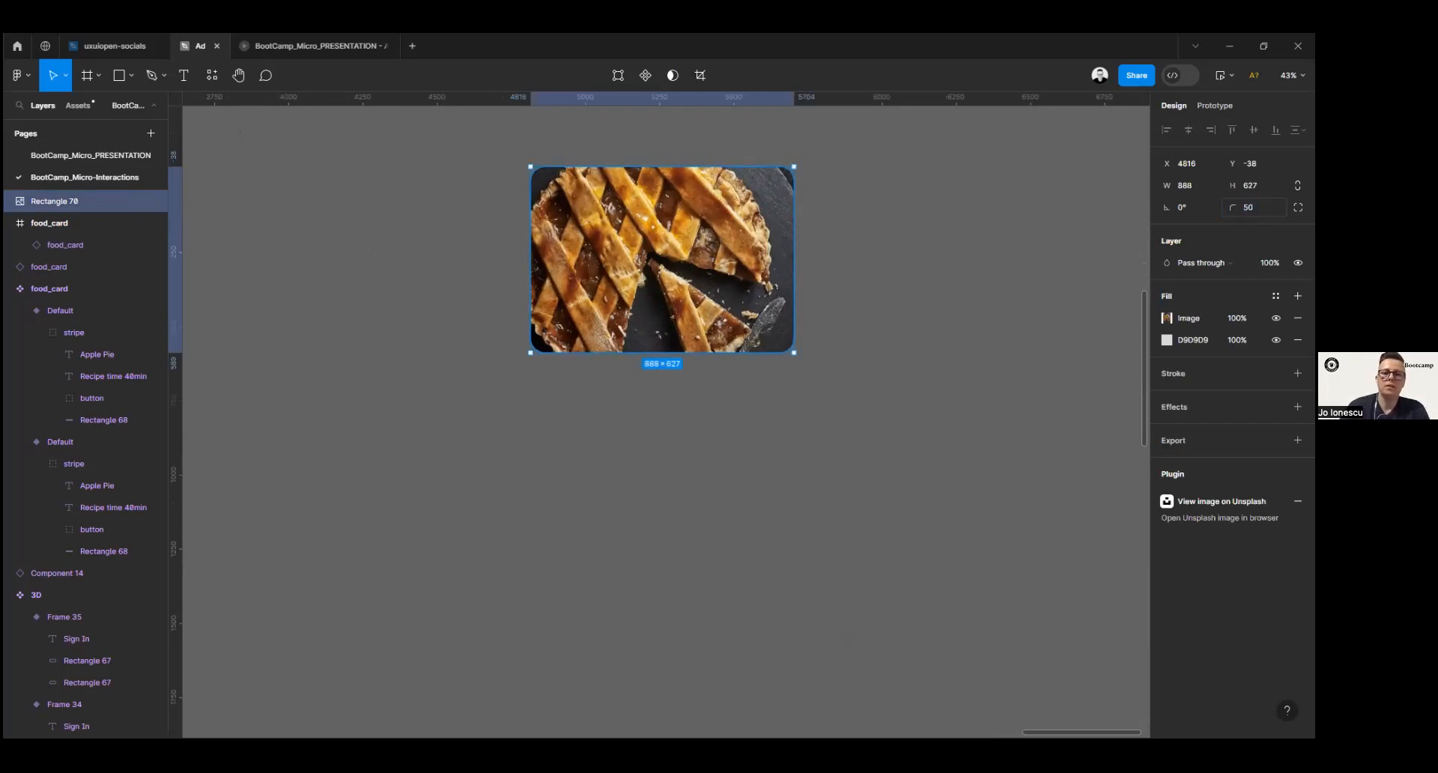
click(394, 324)
Step: Draw an 888 × 120 rectangle matching the pie image's width and nudge it to X 4816, Y 473 over the image's lower edge
click(120, 78)
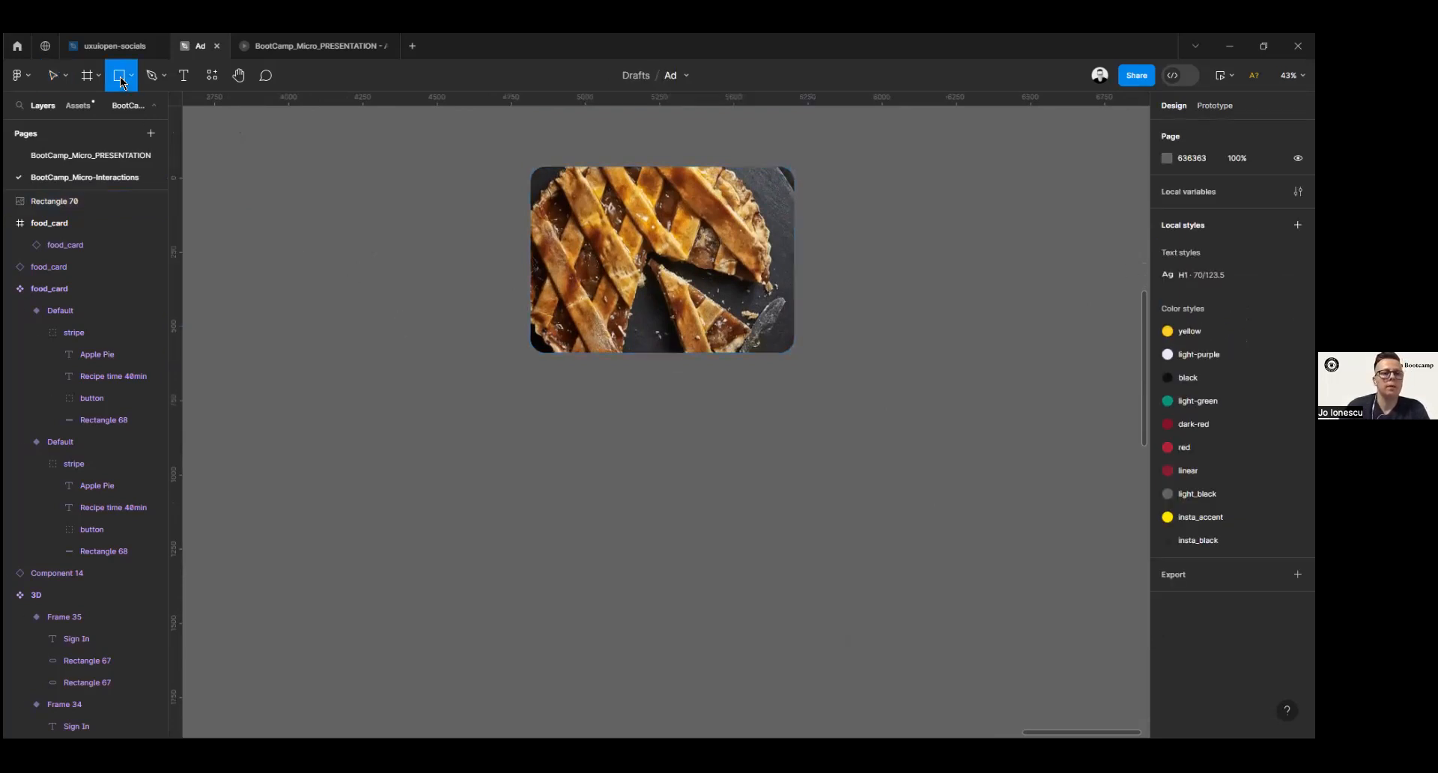
mouse_move(439, 465)
mouse_down()
mouse_move(481, 511)
mouse_move(581, 520)
mouse_move(745, 504)
mouse_move(729, 504)
mouse_move(798, 327)
mouse_move(774, 324)
mouse_move(800, 319)
mouse_move(764, 347)
mouse_move(764, 321)
mouse_move(788, 319)
mouse_move(749, 336)
mouse_move(786, 326)
mouse_up()
key(Up)
key(Up)
key(Up)
key(Up)
key(Up)
key(Up)
key(Up)
key(Up)
key(Up)
key(Up)
key(Up)
key(Up)
key(Up)
key(Up)
key(Up)
key(Up)
key(Up)
key(Up)
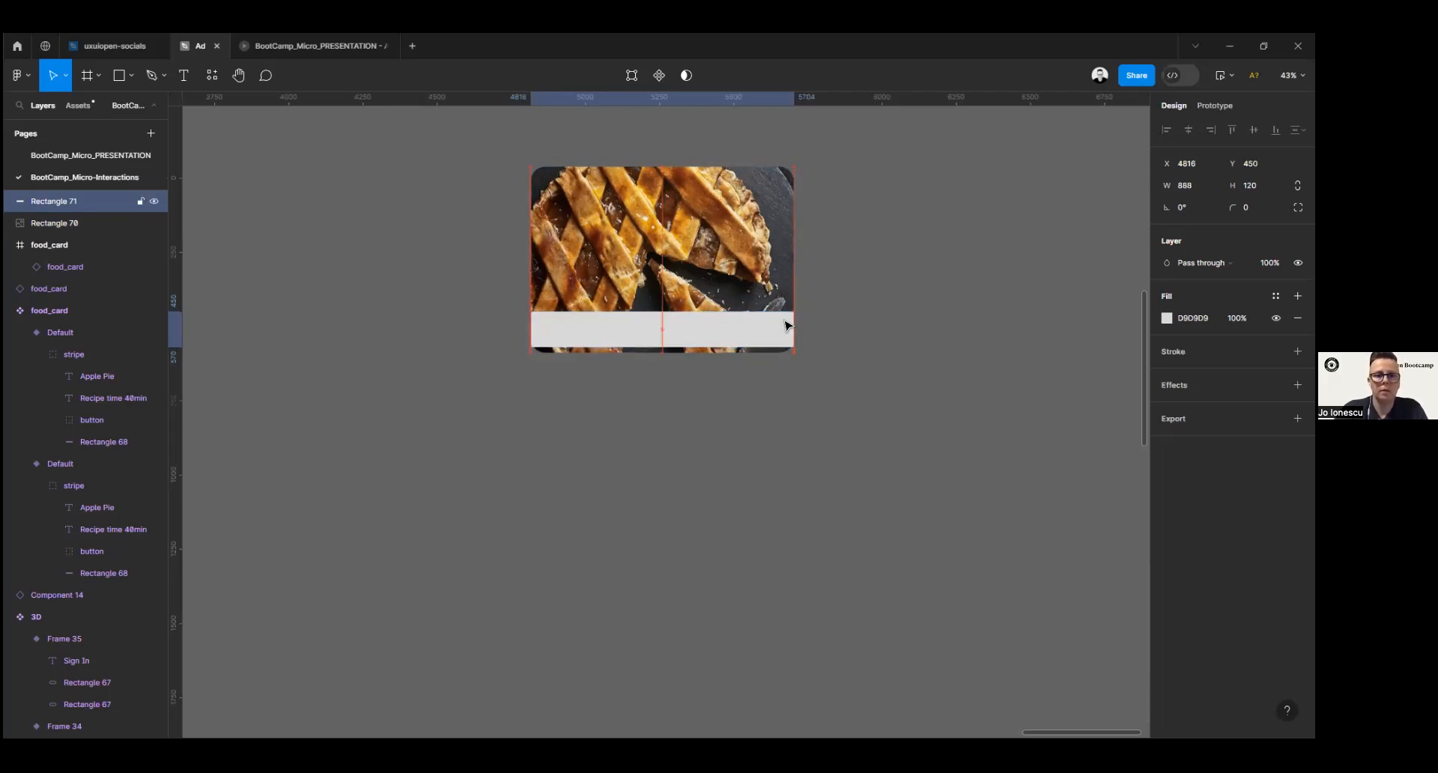
key(Left)
key(Left)
key(Right)
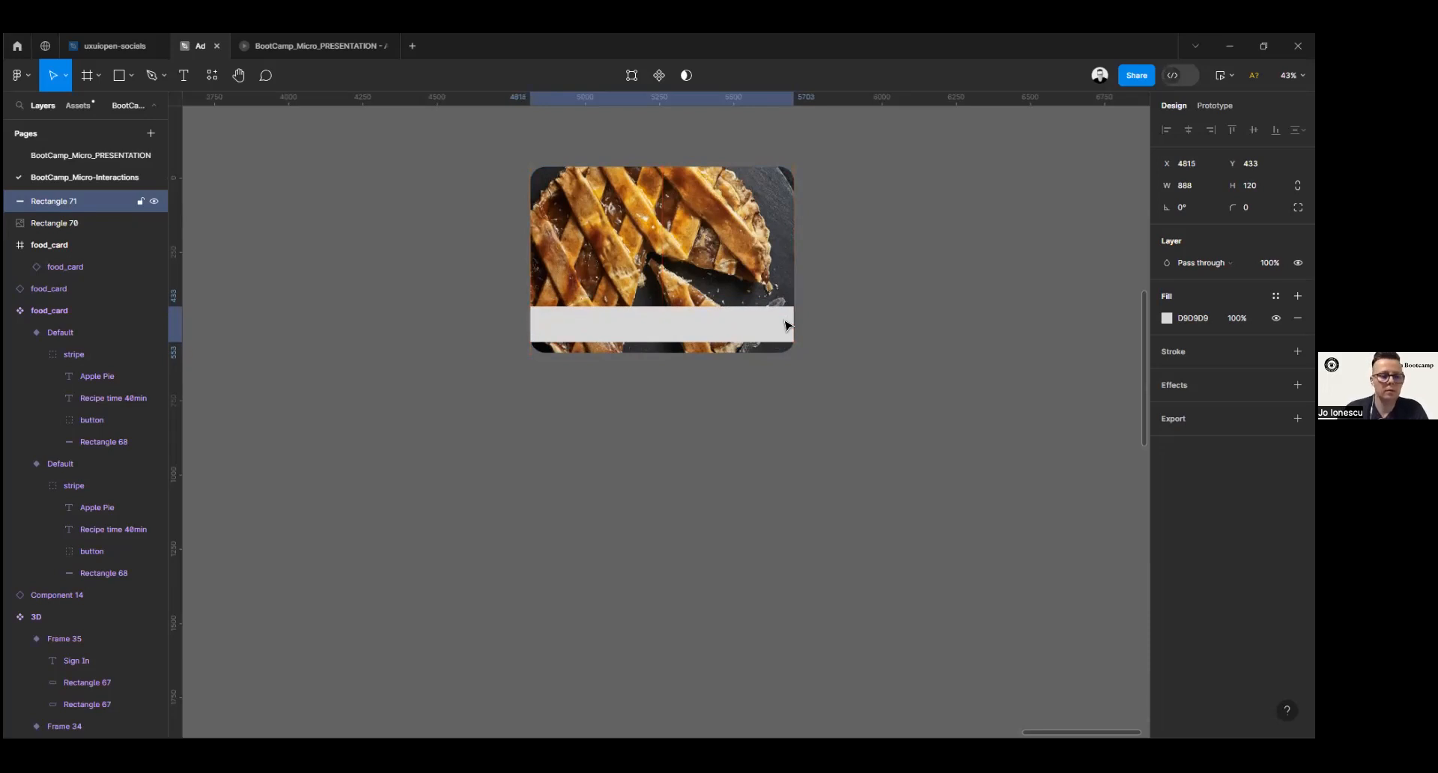
key(Right)
key(shift+Down)
key(shift+Down)
key(shift+Down)
key(shift+Down)
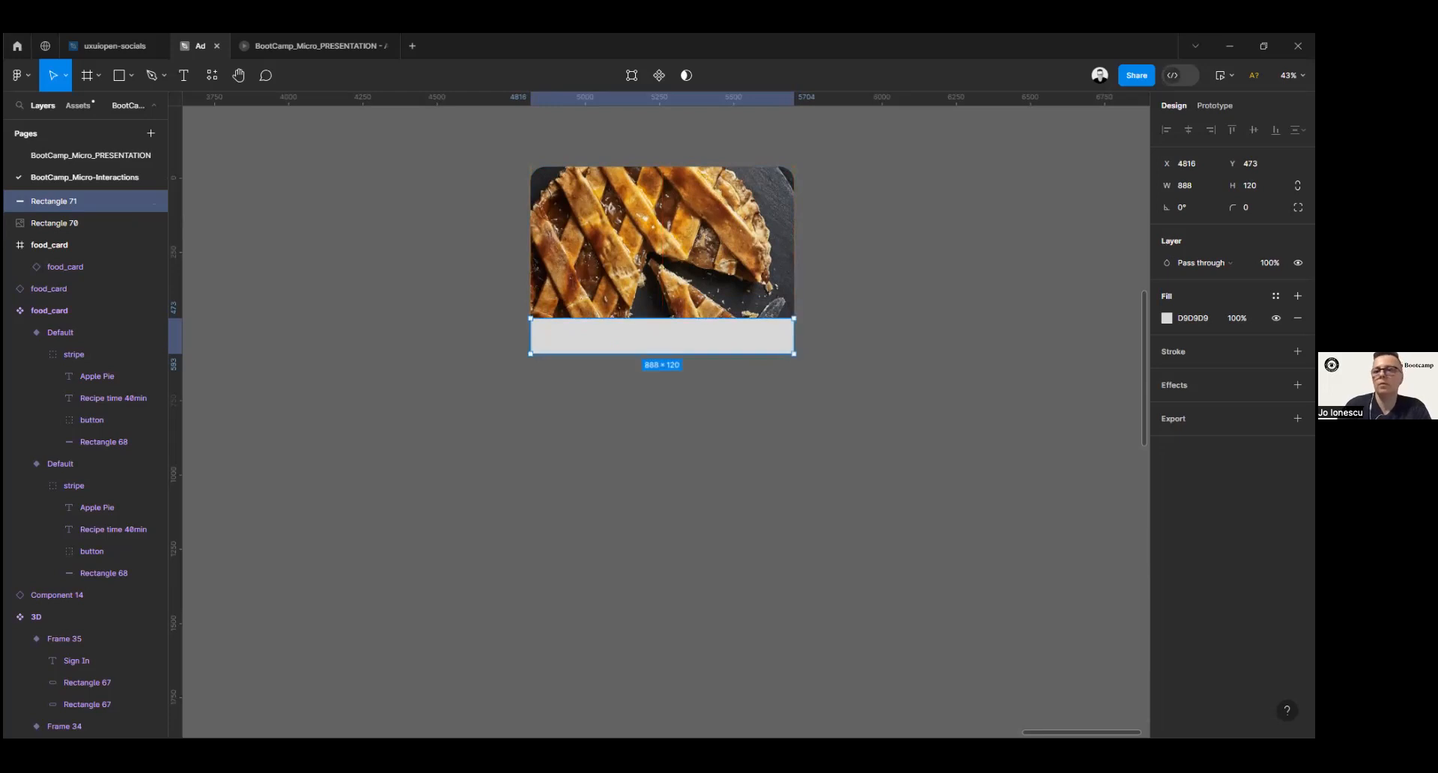
Step: Round only the two bottom corners of the grey strip with a radius of 50
click(1299, 207)
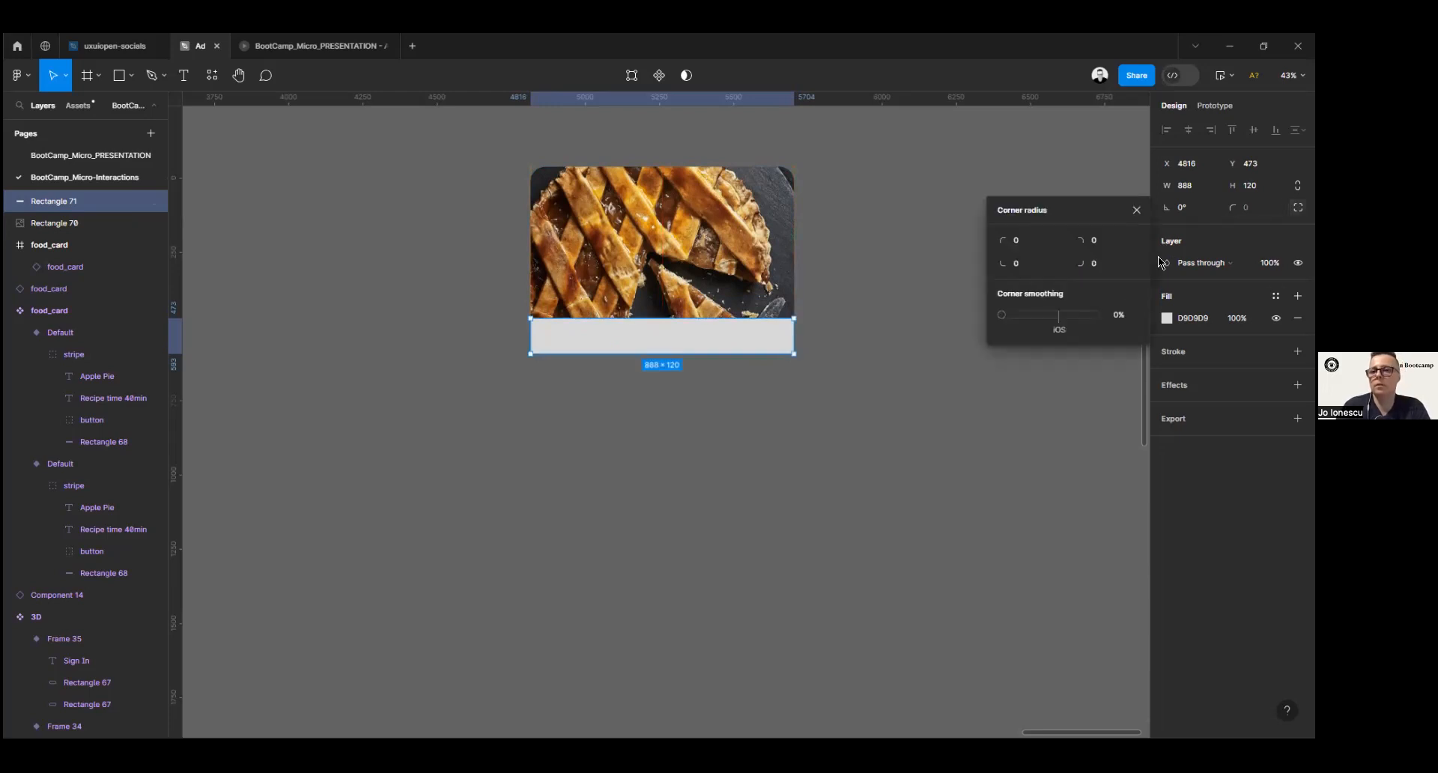
text(50)
click(1023, 264)
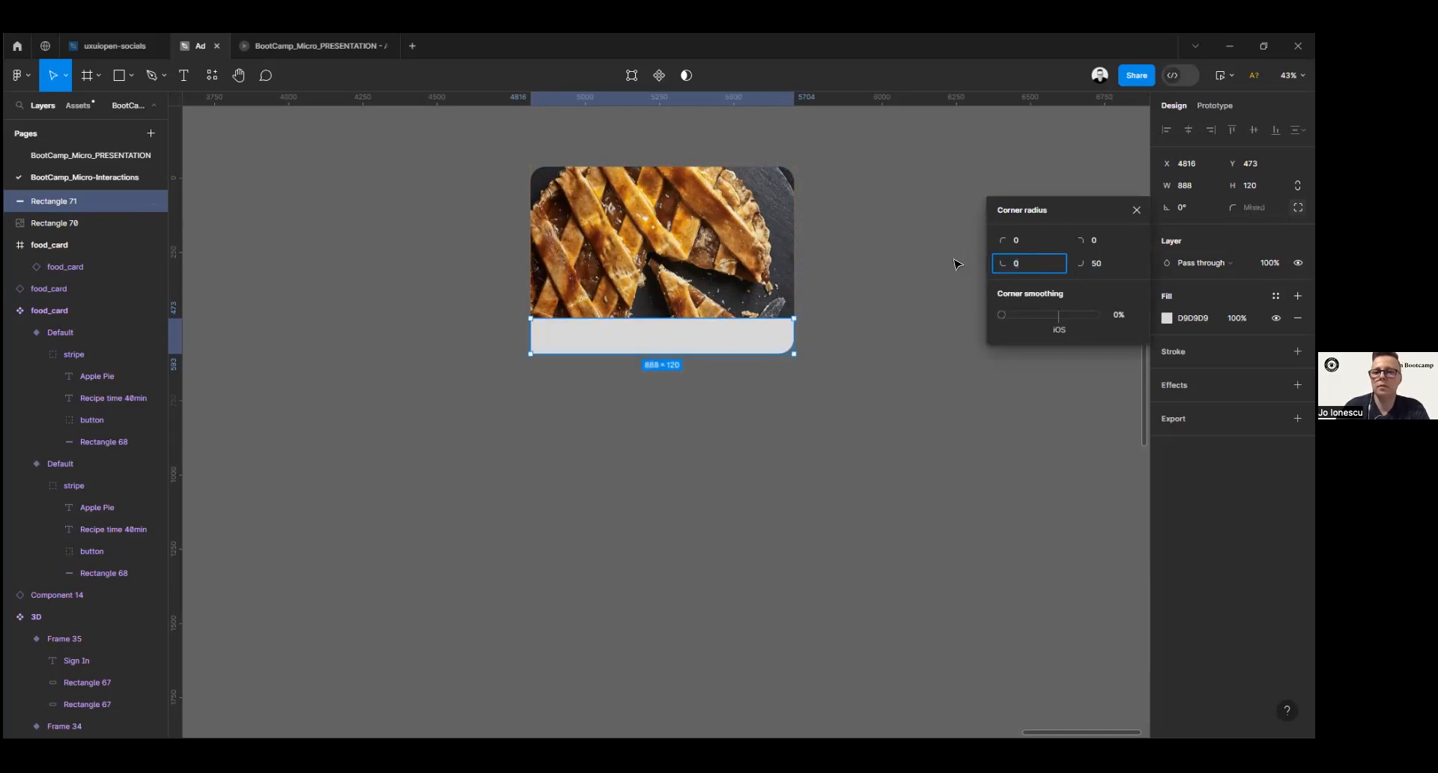
text(50)
key(Return)
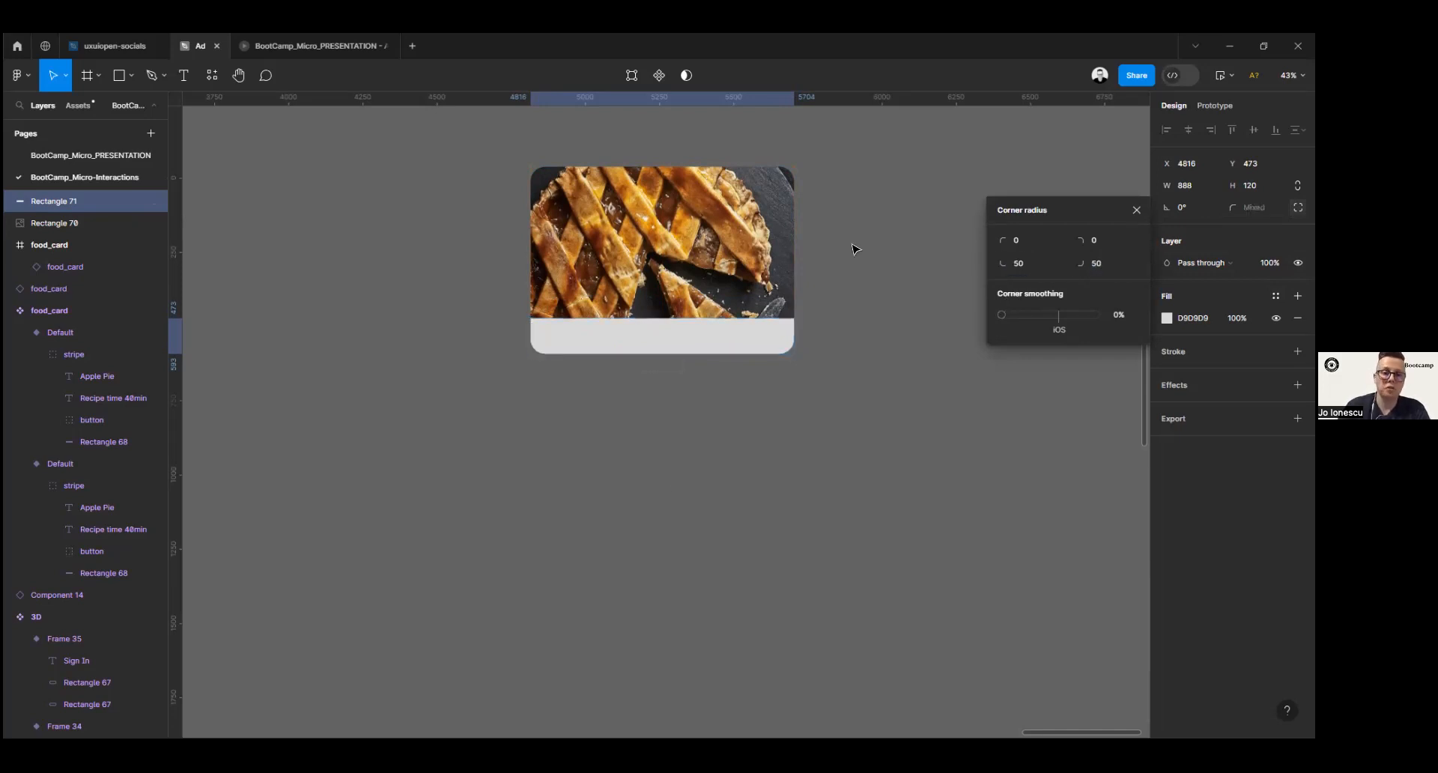
Step: Set the fill opacity of the strip over the pie image to 50%
click(588, 398)
scroll(587, 398, up, 5)
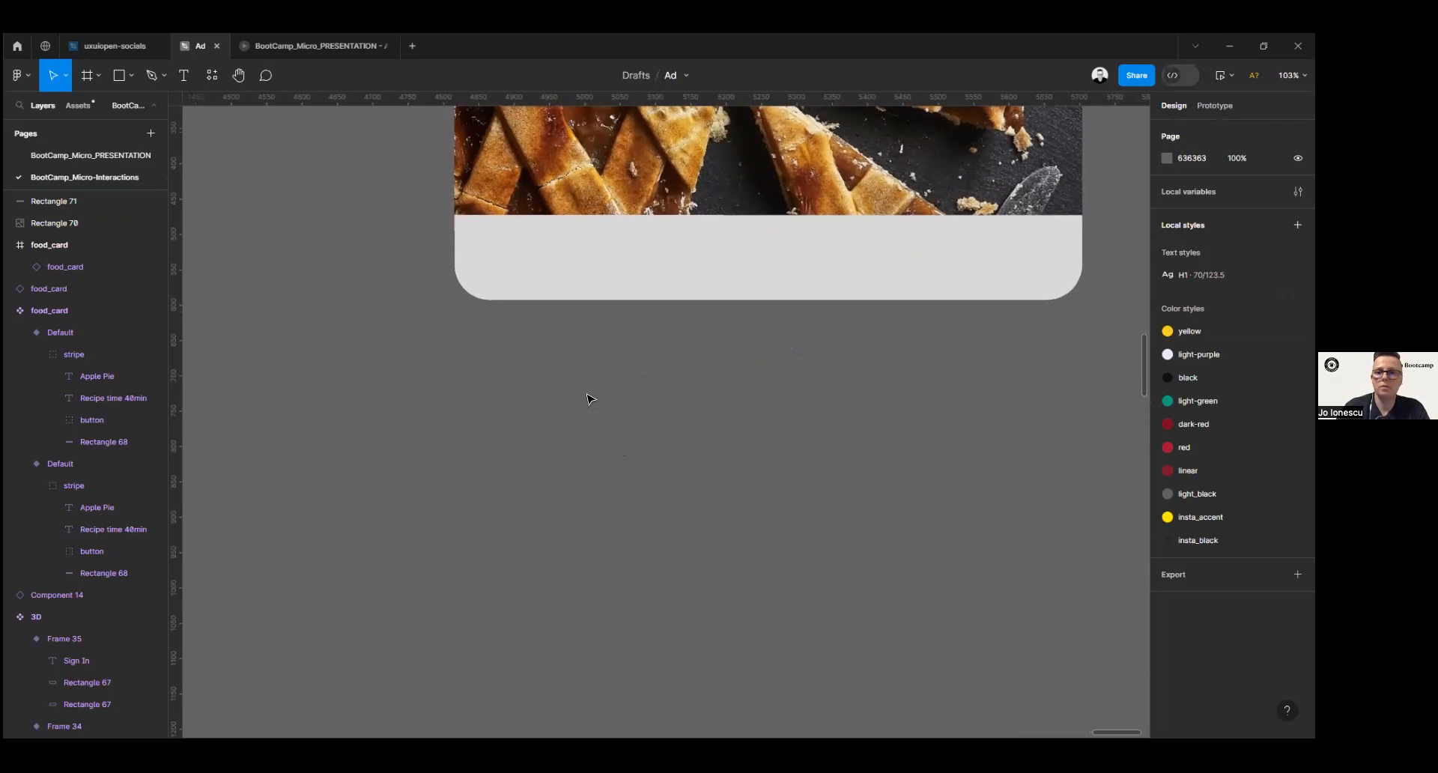
click(492, 263)
scroll(585, 369, down, 5)
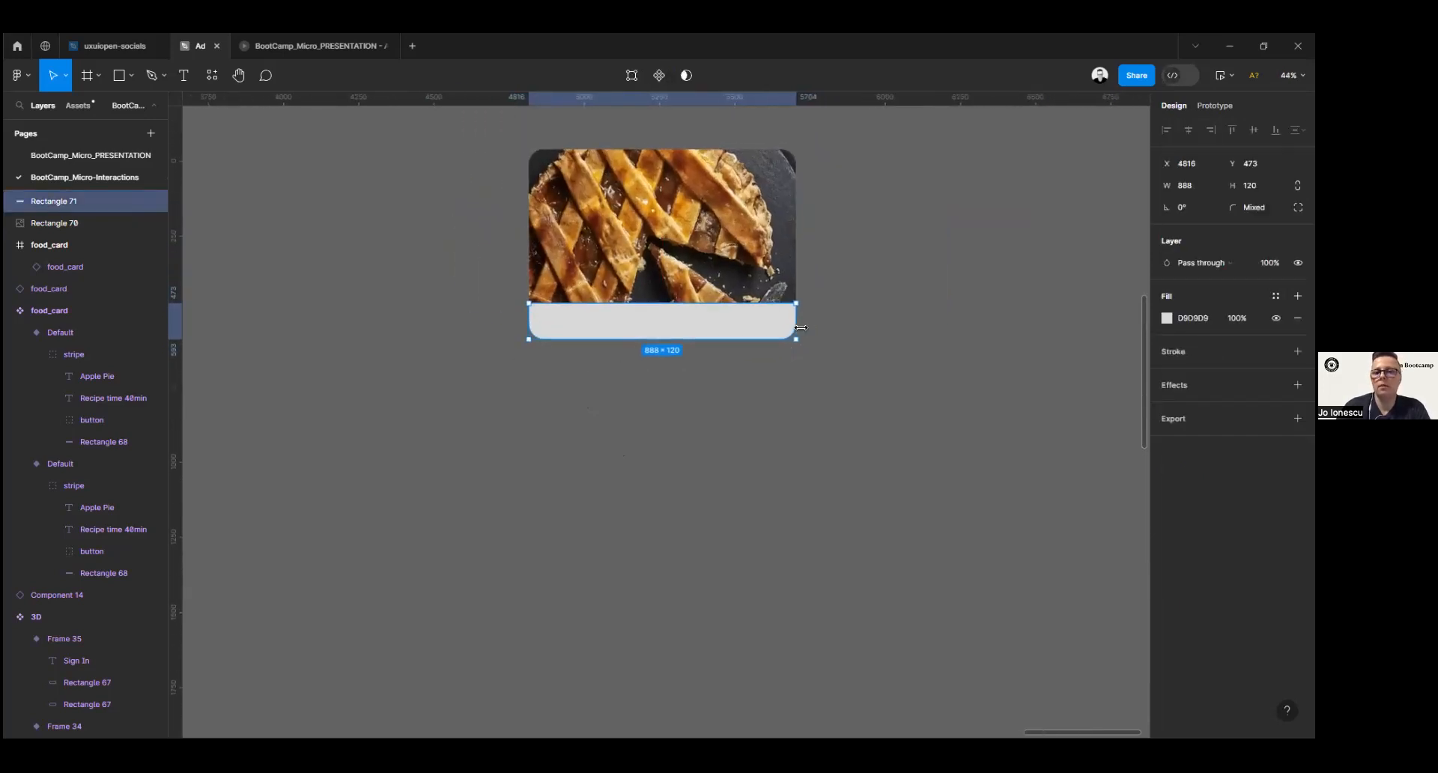
click(1237, 319)
text(50)
key(Return)
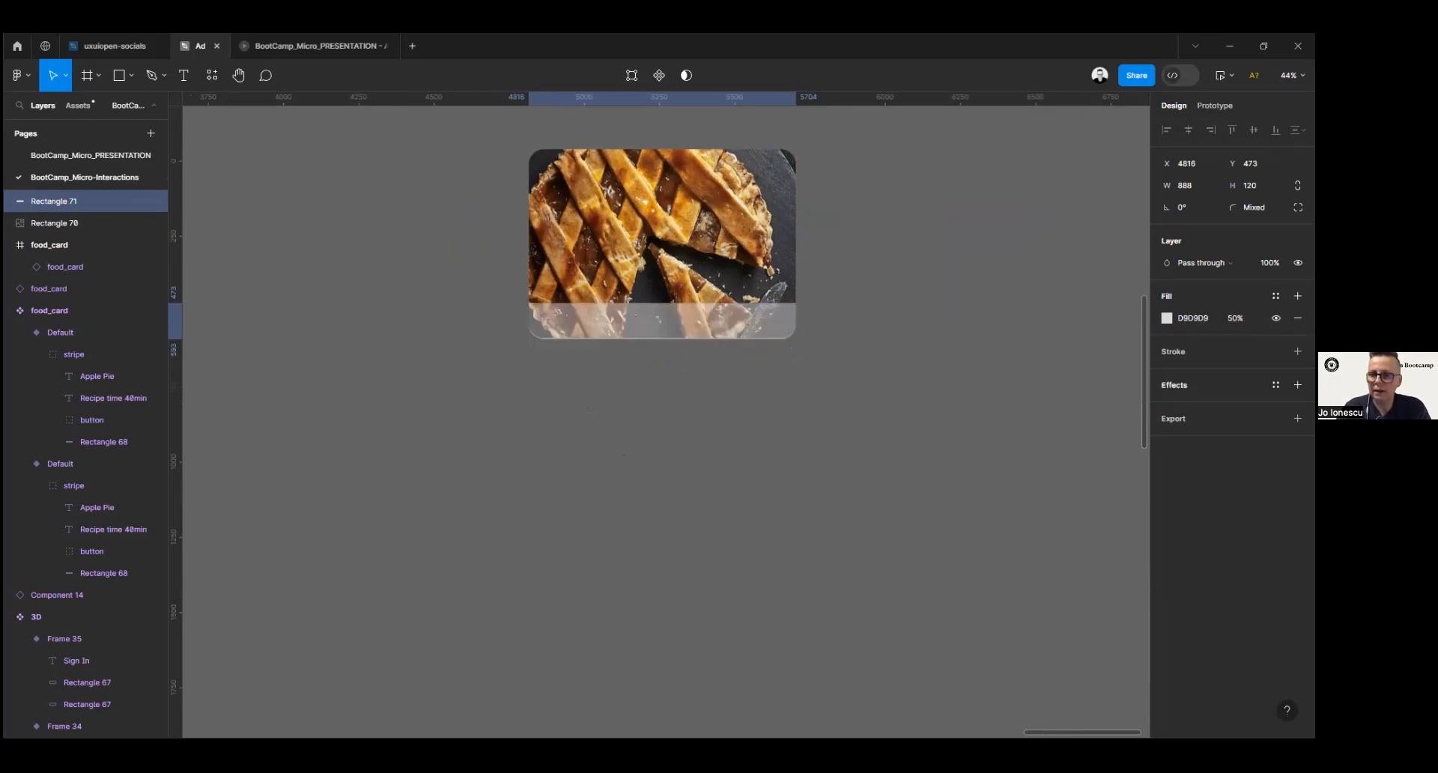
click(1235, 318)
click(871, 417)
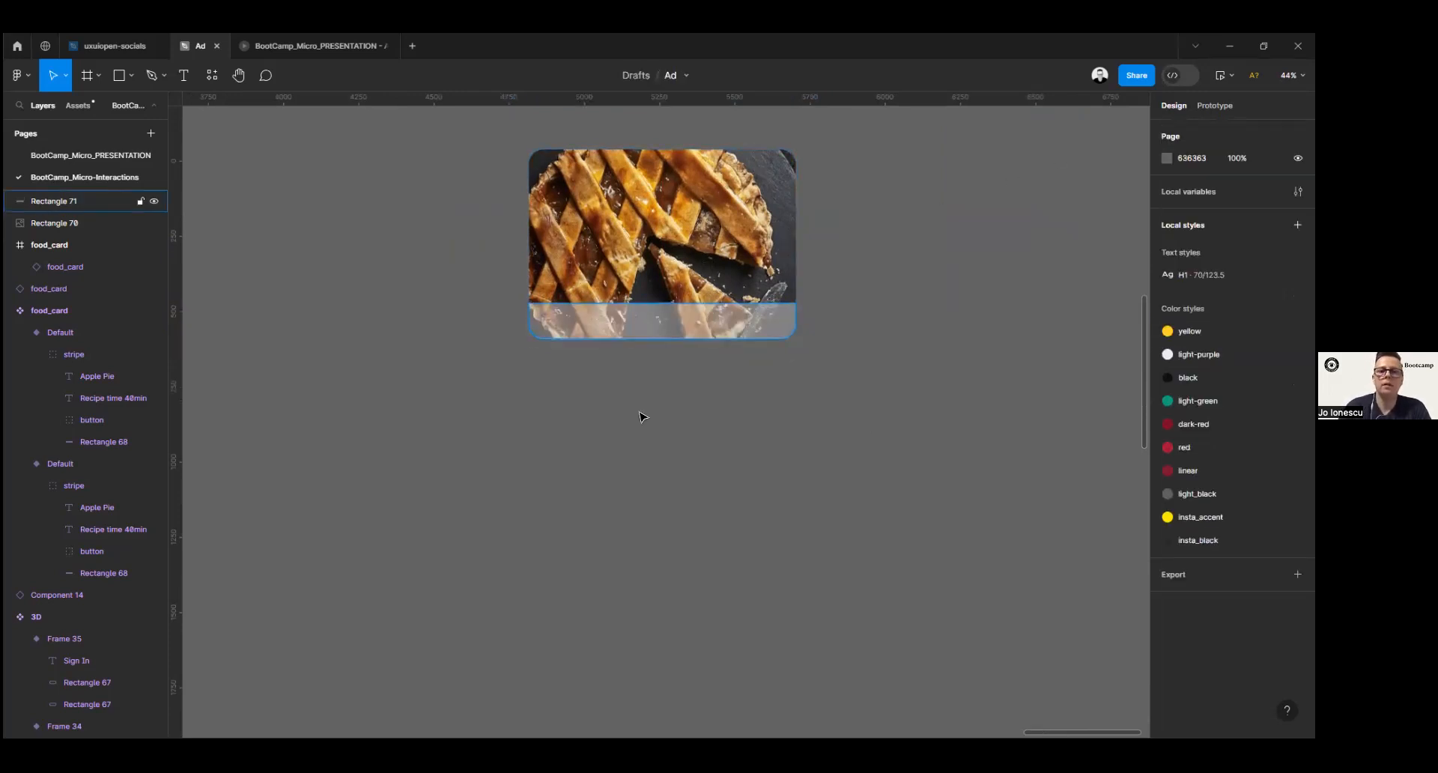
Step: Draw a frame about 965 × 704 around the pie image and strip, and remove the frame's white fill
click(723, 329)
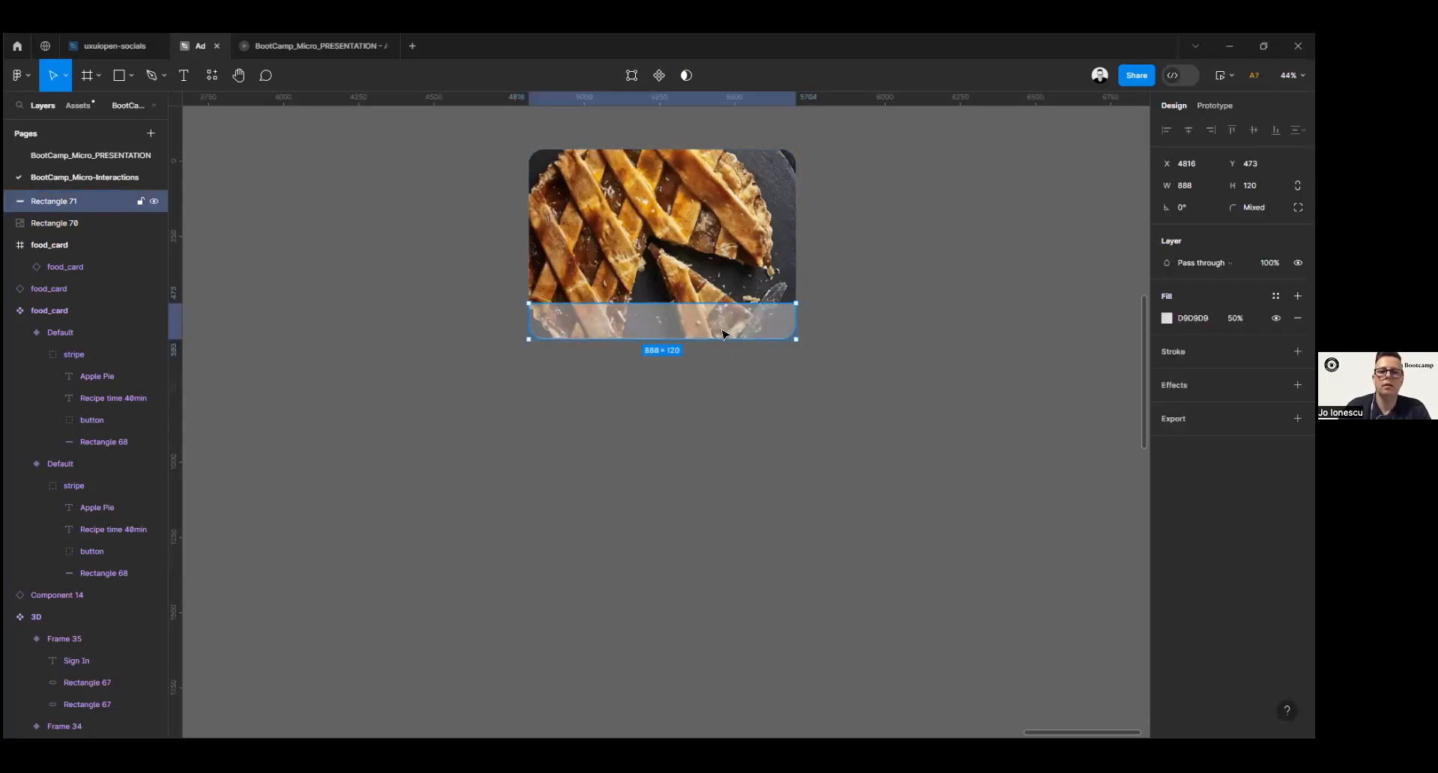
click(578, 166)
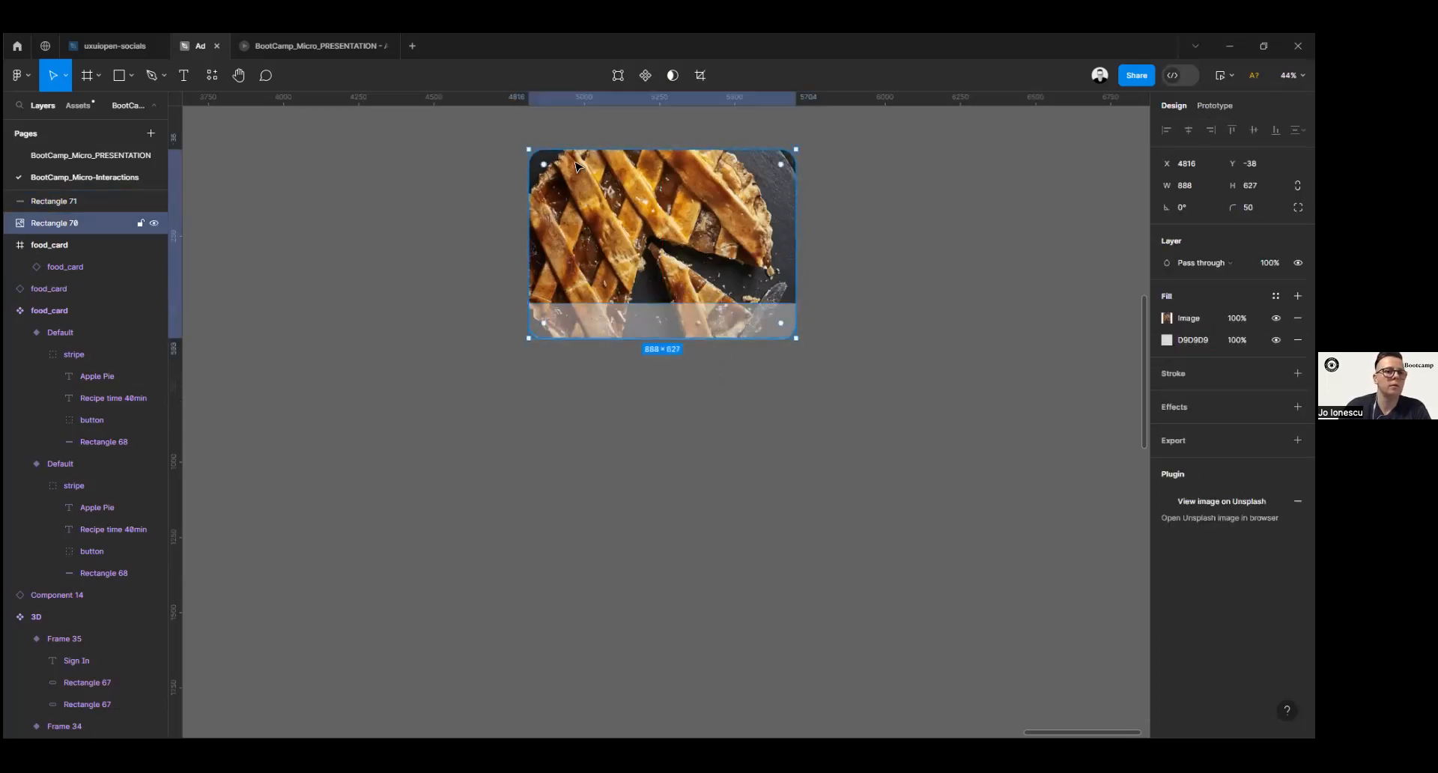
click(87, 75)
drag(515, 139, 806, 351)
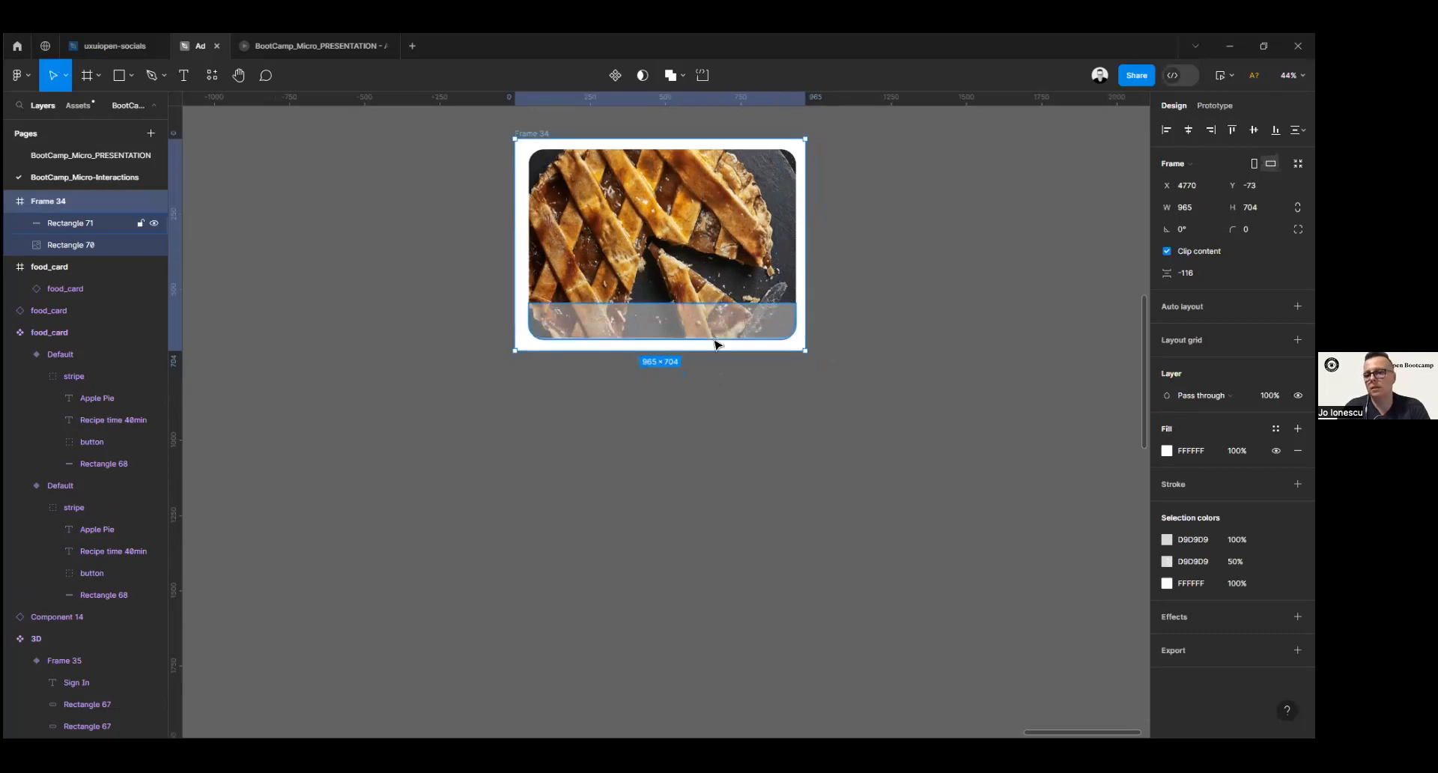
click(1298, 451)
click(829, 413)
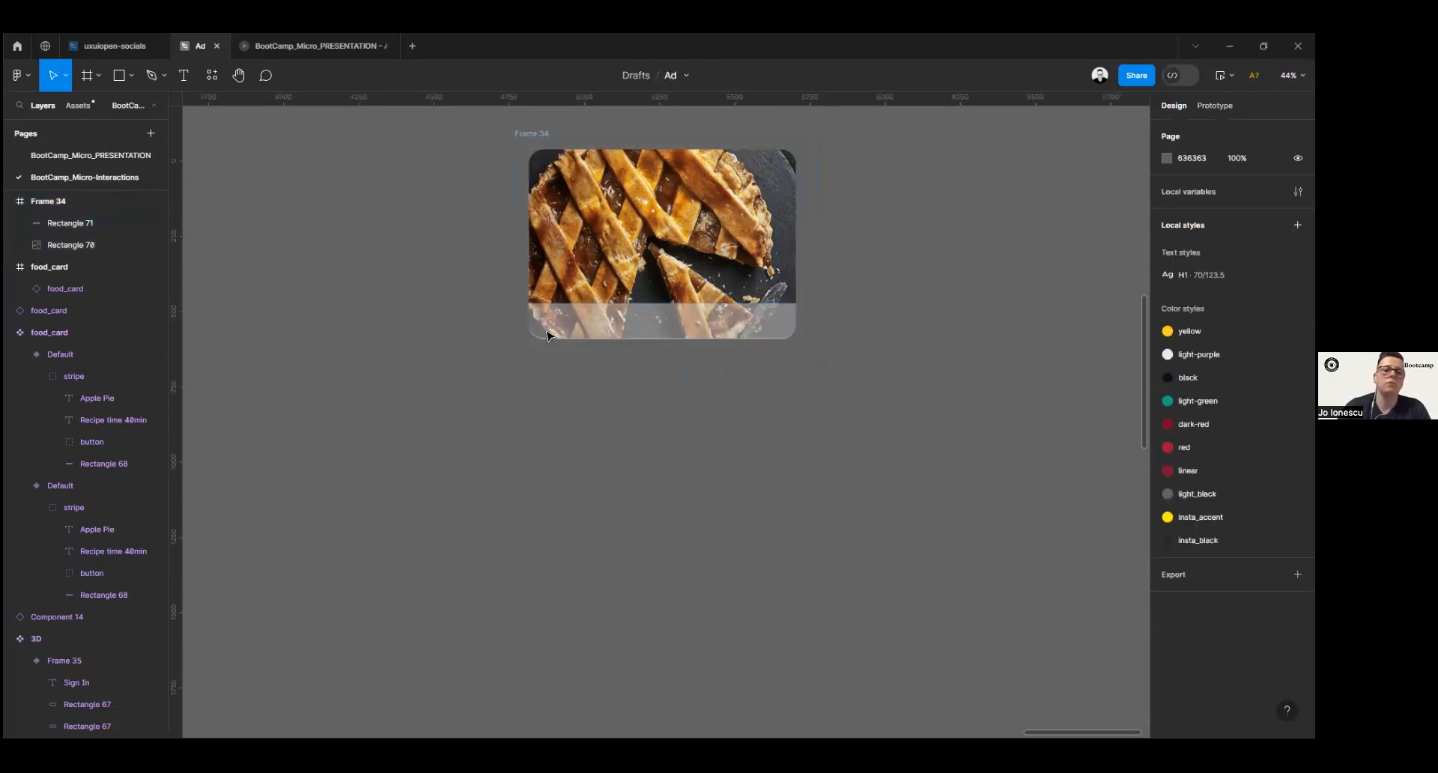
Step: Nudge the translucent strip inside the frame up to Y 543 to align it with the image's lower edge
scroll(529, 360, down, 2)
click(553, 332)
key(Down)
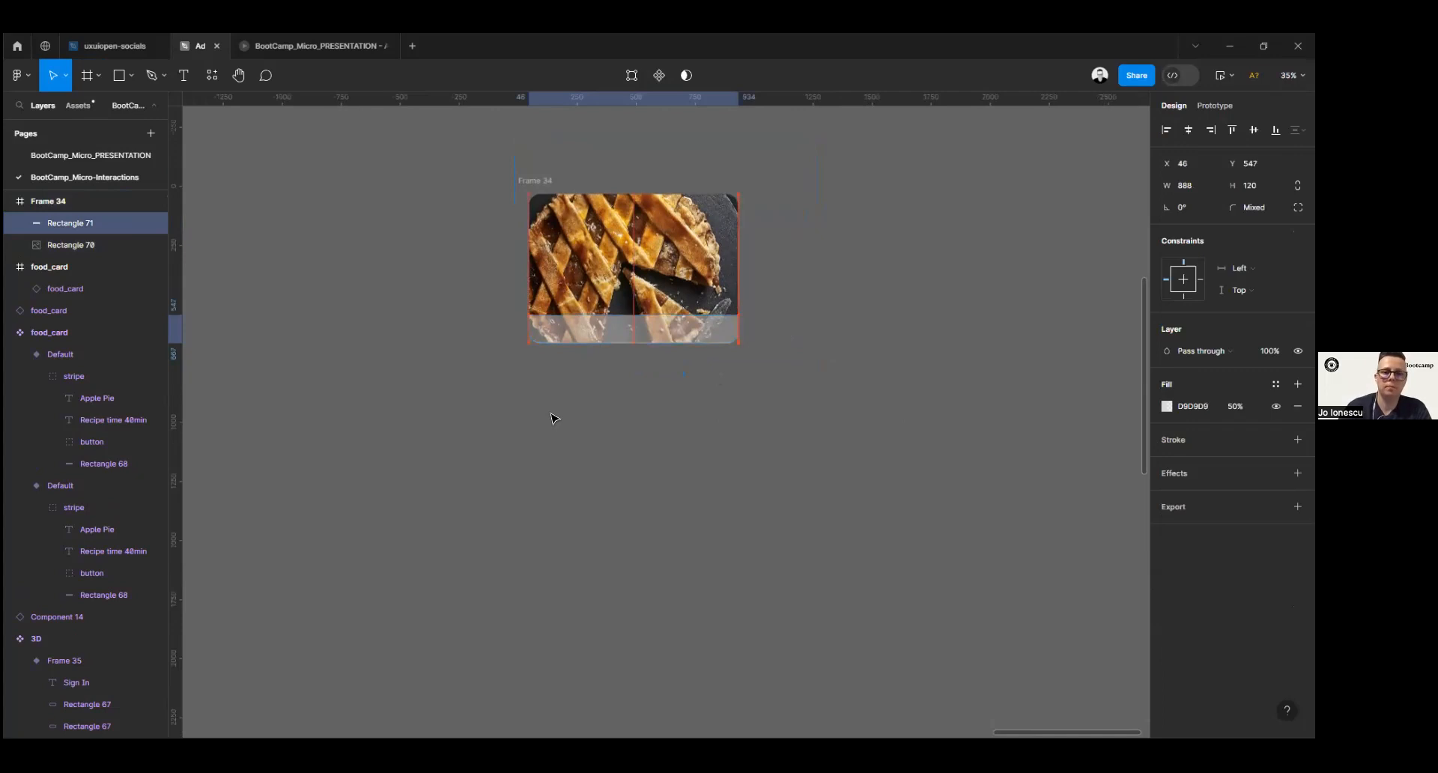
key(Up)
key(Up)
key(Up)
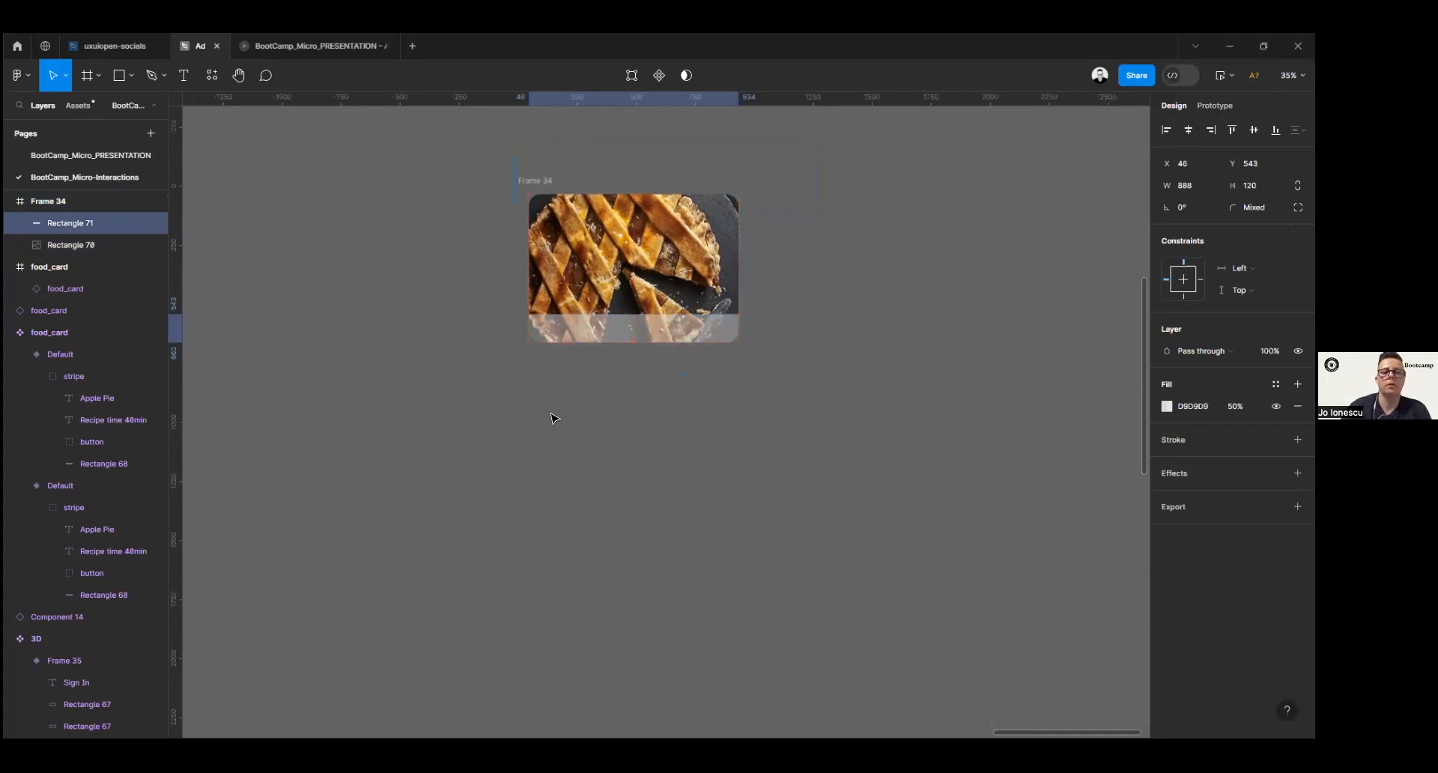
click(298, 356)
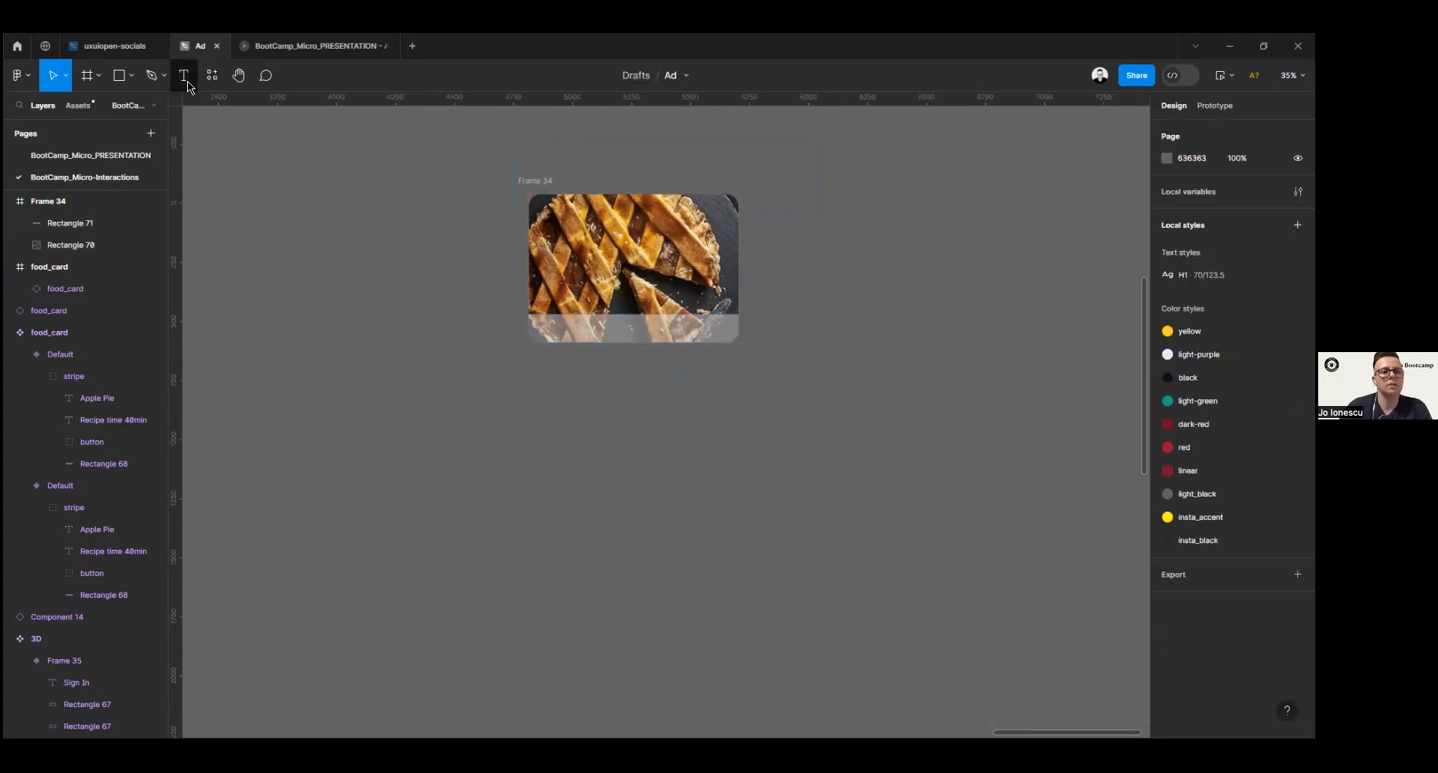
Step: Add the text "Pumpkin Pie" on the translucent strip of the card
key(t)
click(572, 678)
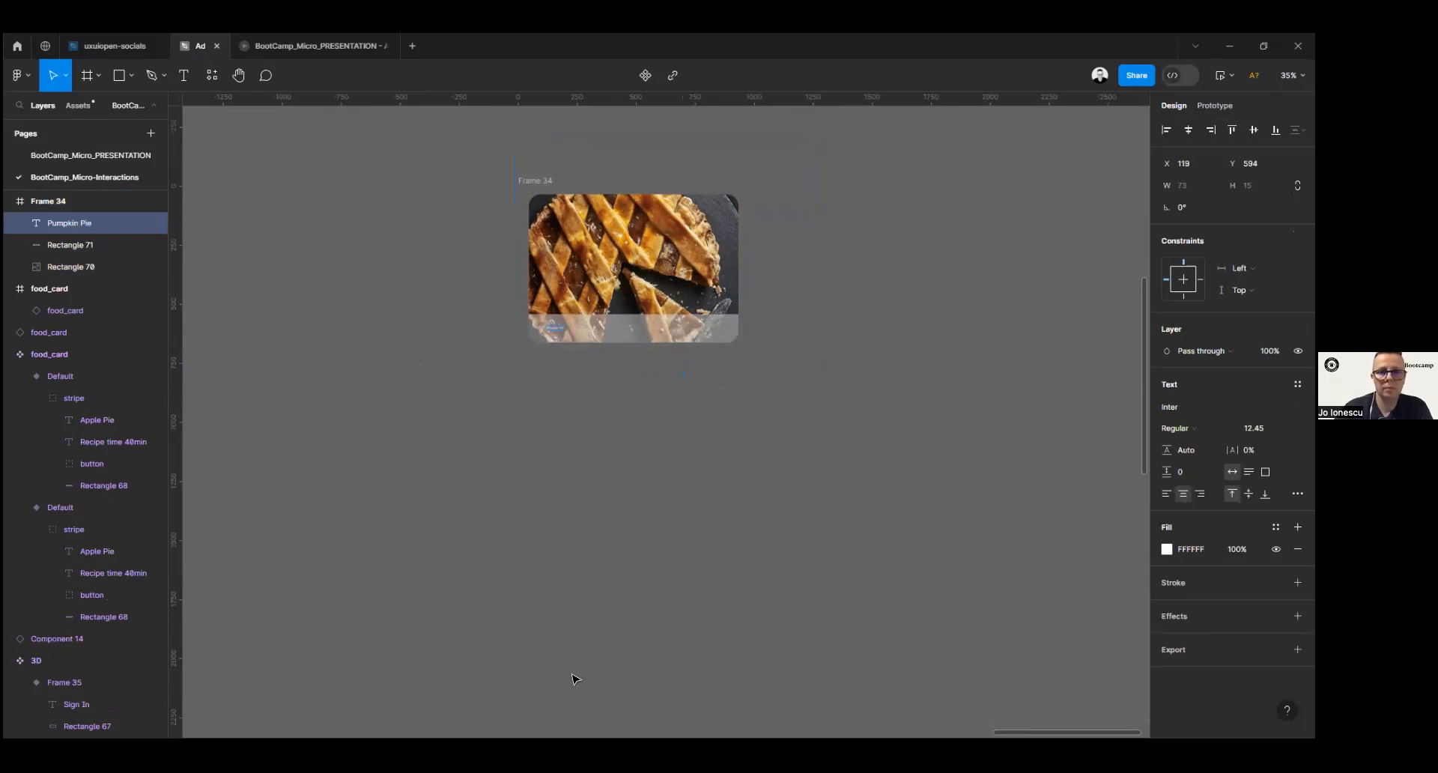
ctrl+scroll(572, 679, up, 3)
scroll(597, 485, up, 5)
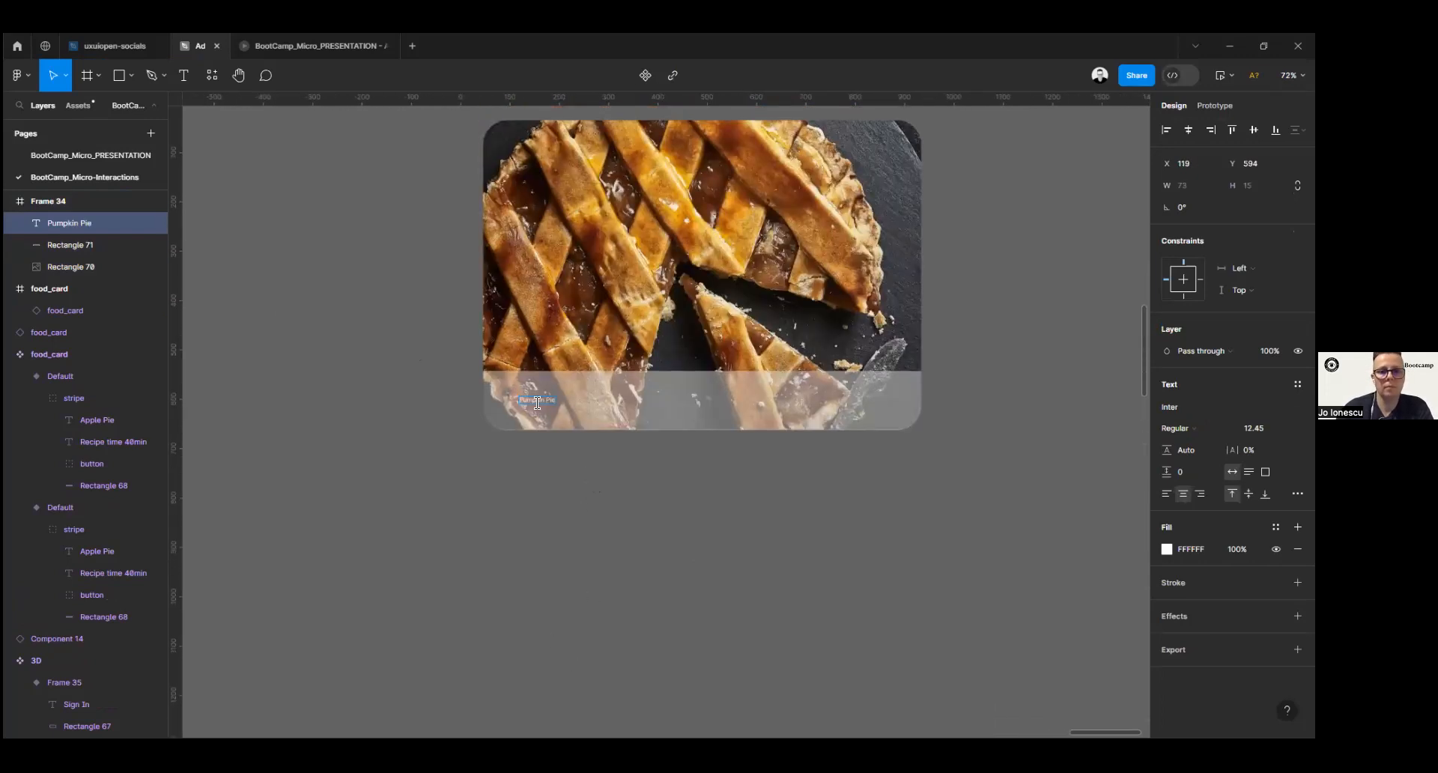
Step: Change the fill of the "Pumpkin Pie" text to black, 000000
click(1167, 549)
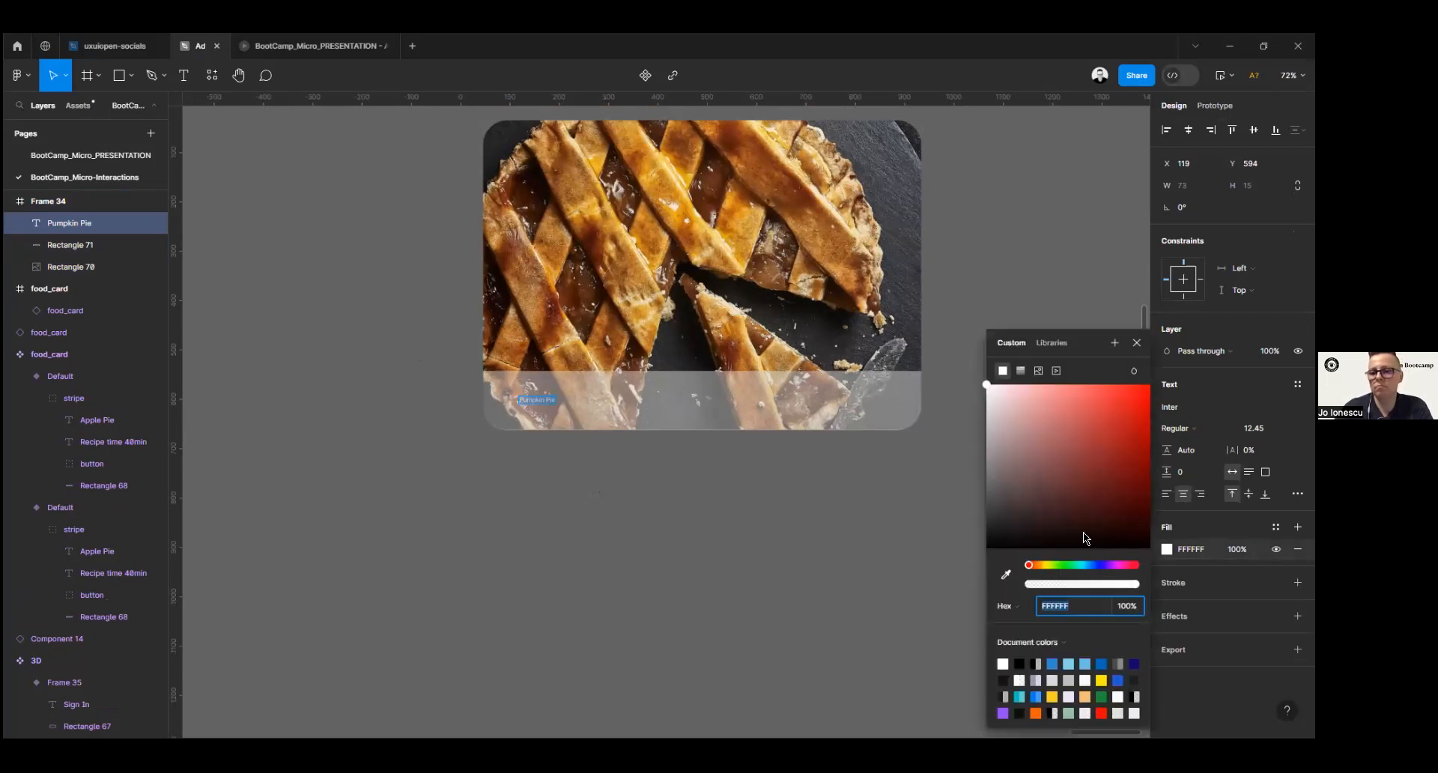
text(FF9900)
key(Return)
drag(1150, 385, 959, 619)
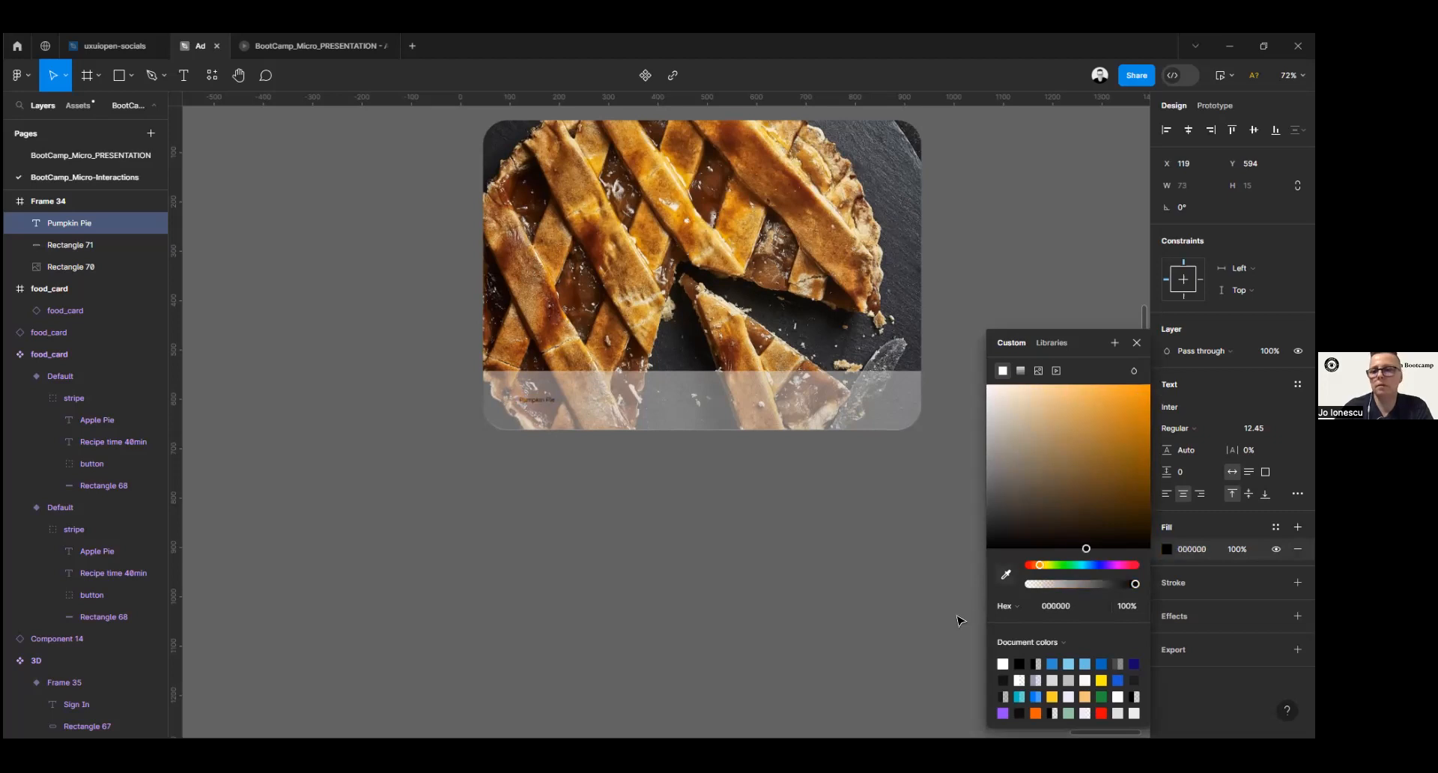
click(1136, 343)
Step: Set the "Pumpkin Pie" text to size 40 in Bold and move it within the strip to X 106, Y 564
click(1284, 428)
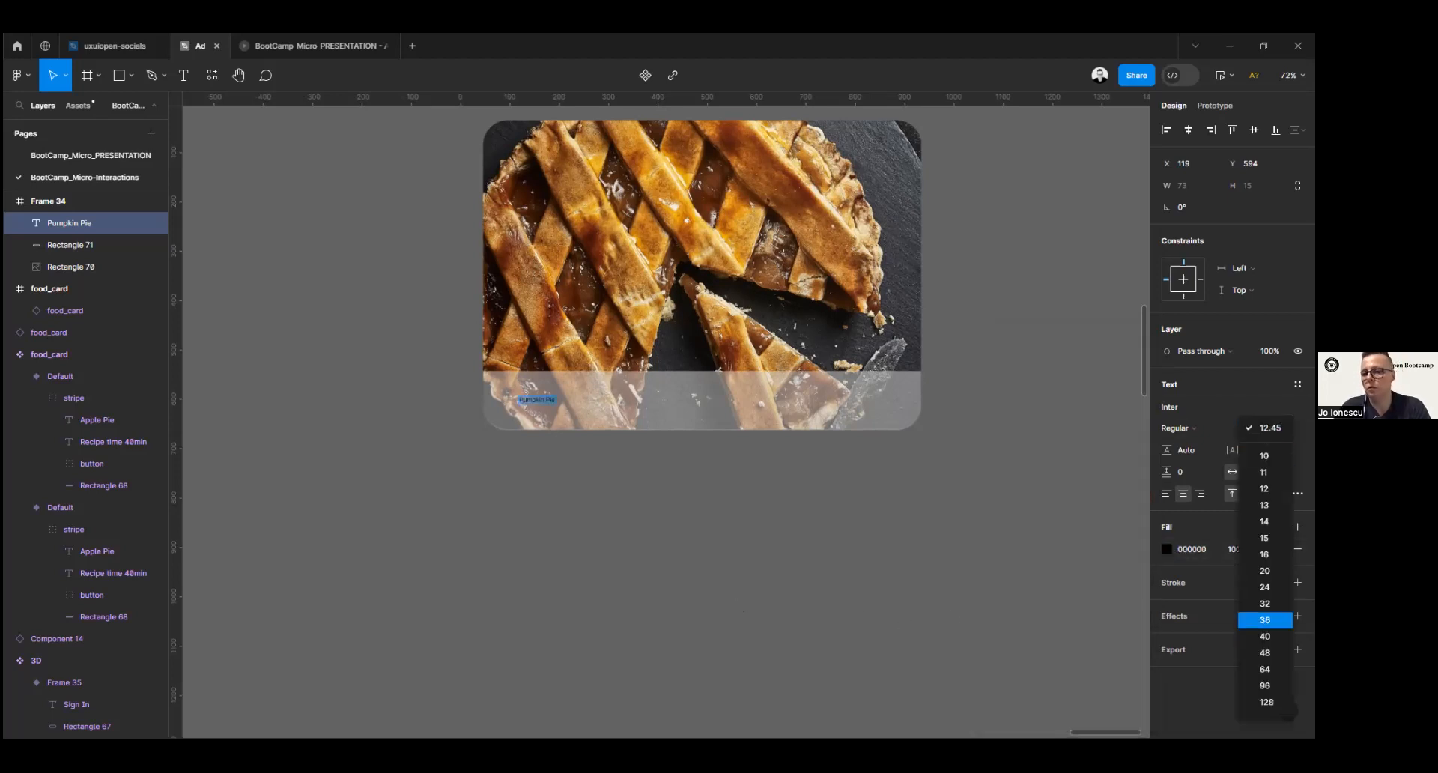
click(1264, 669)
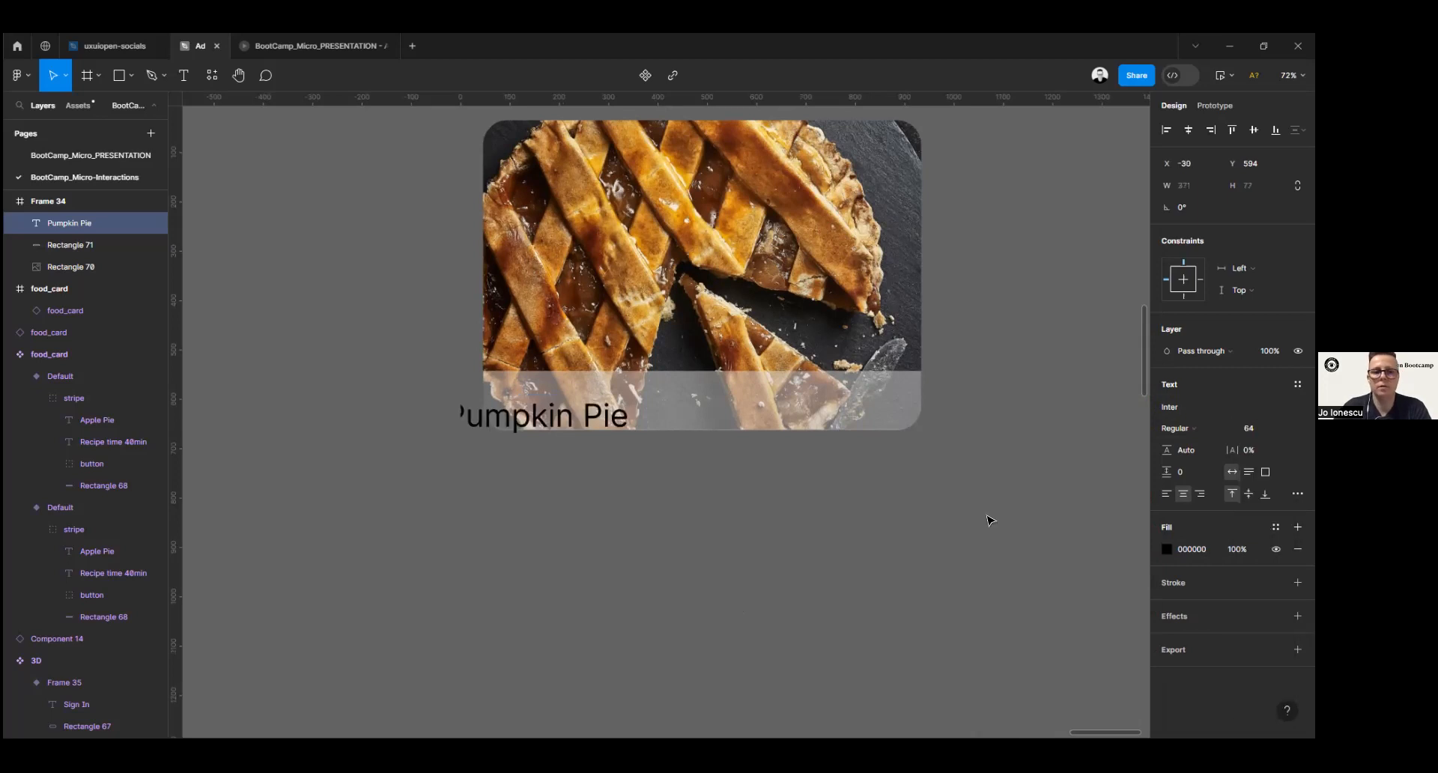
click(1284, 427)
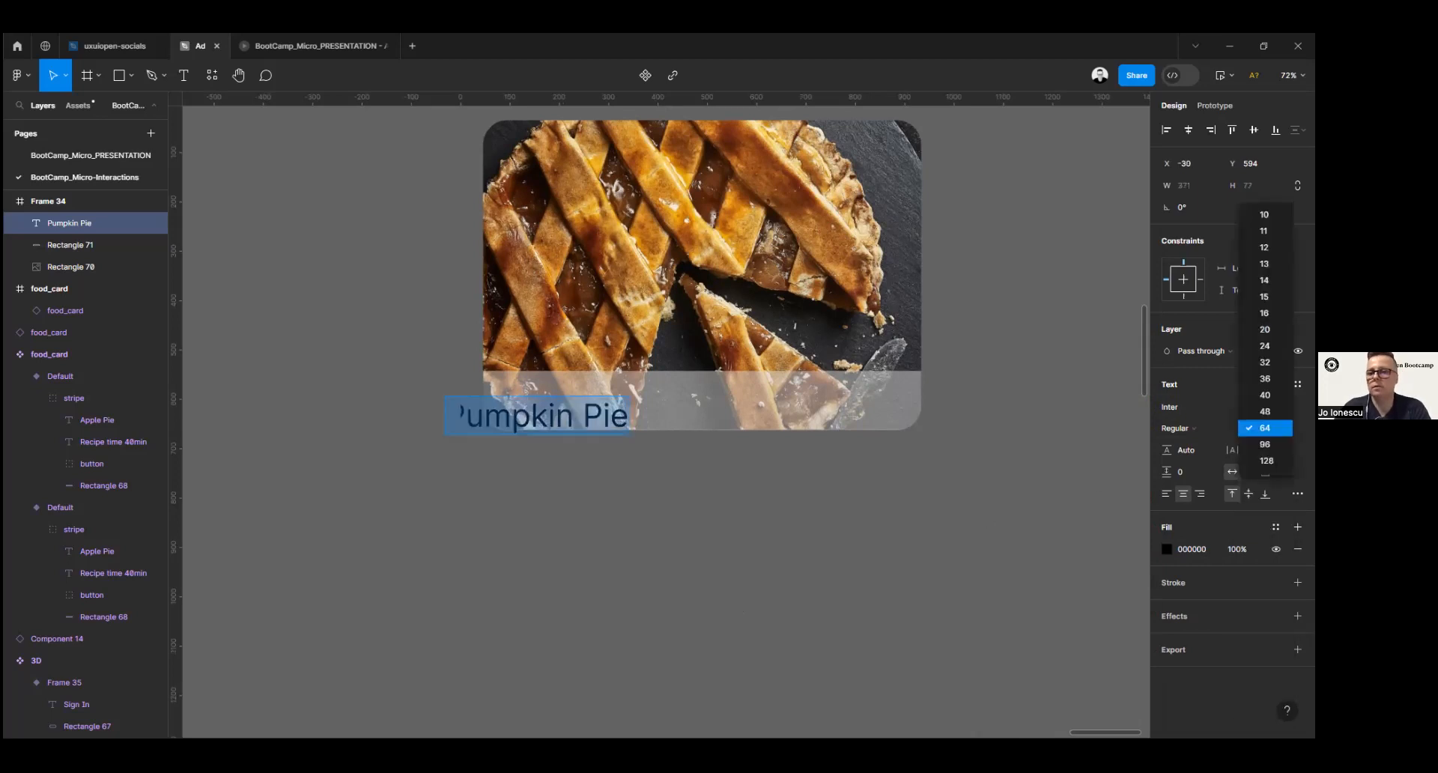
click(1264, 395)
click(1176, 427)
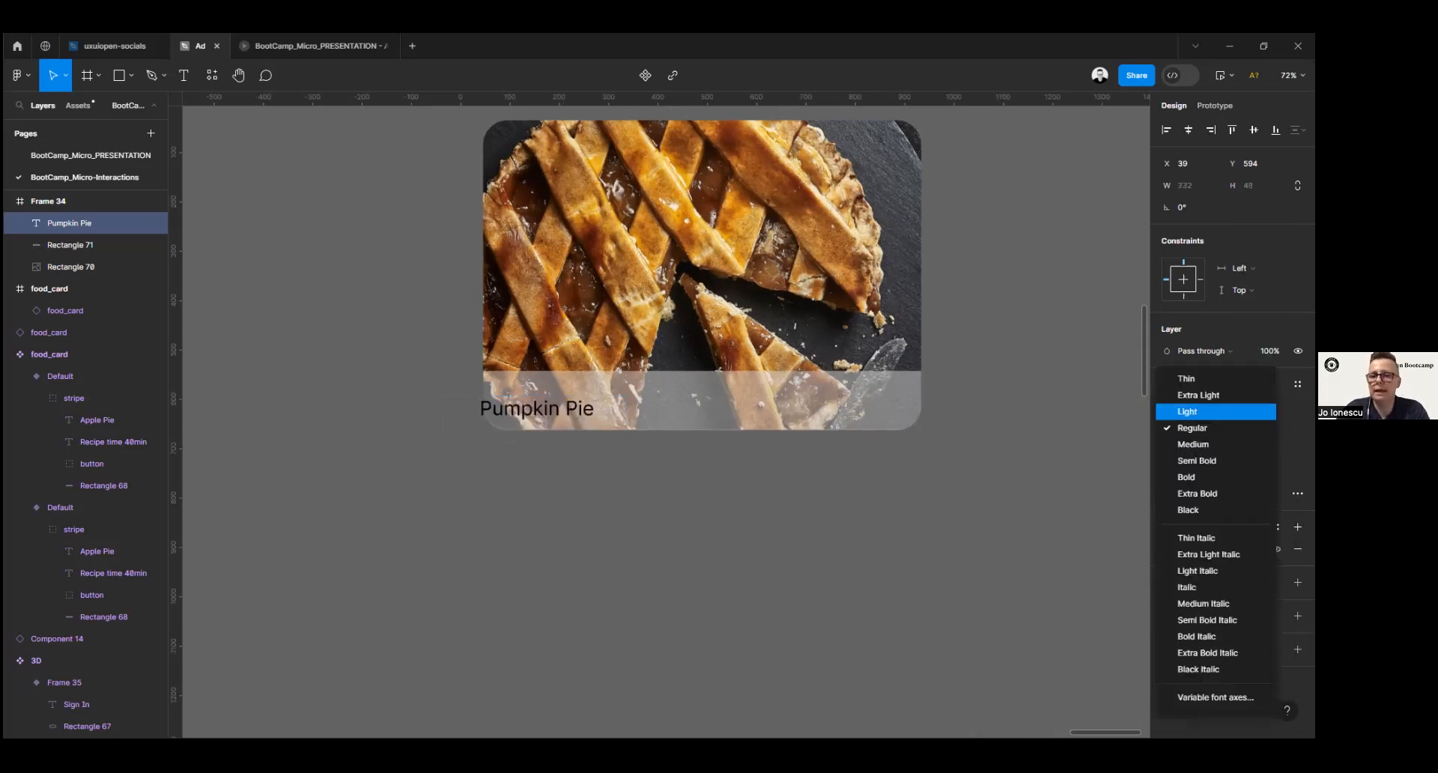
click(1191, 477)
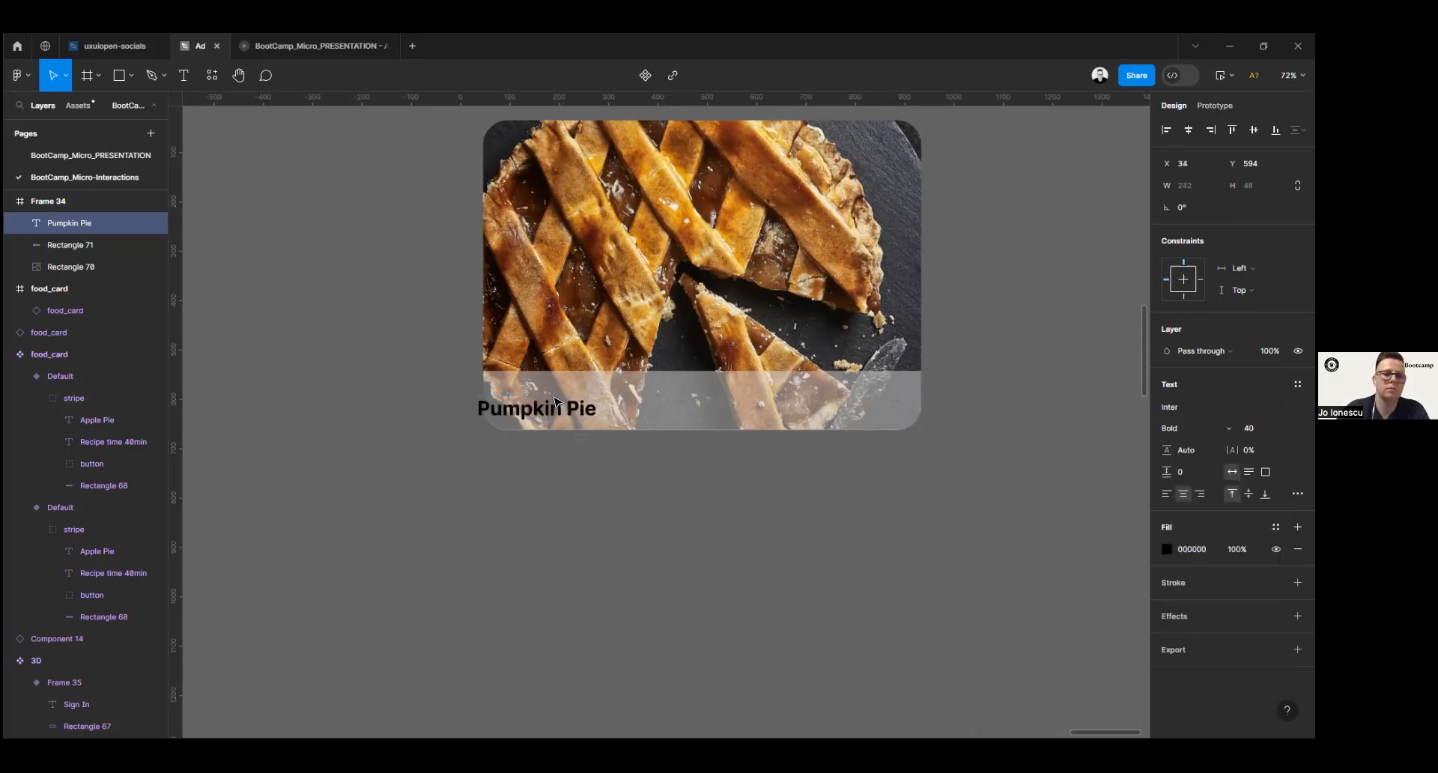
drag(543, 422, 579, 408)
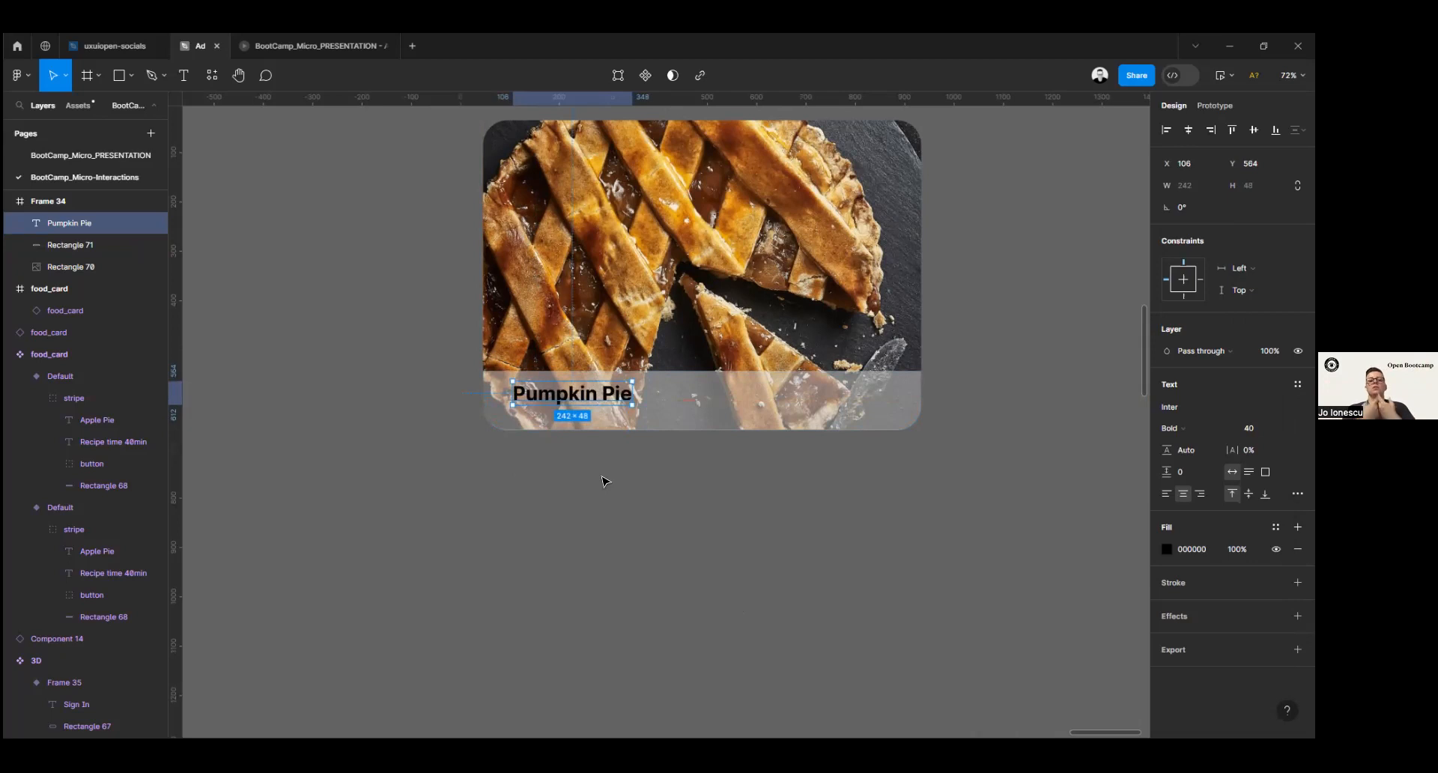
Step: Resize the card's frame to 888 × 628 so its four edges fit the pie image
scroll(602, 470, up, 1)
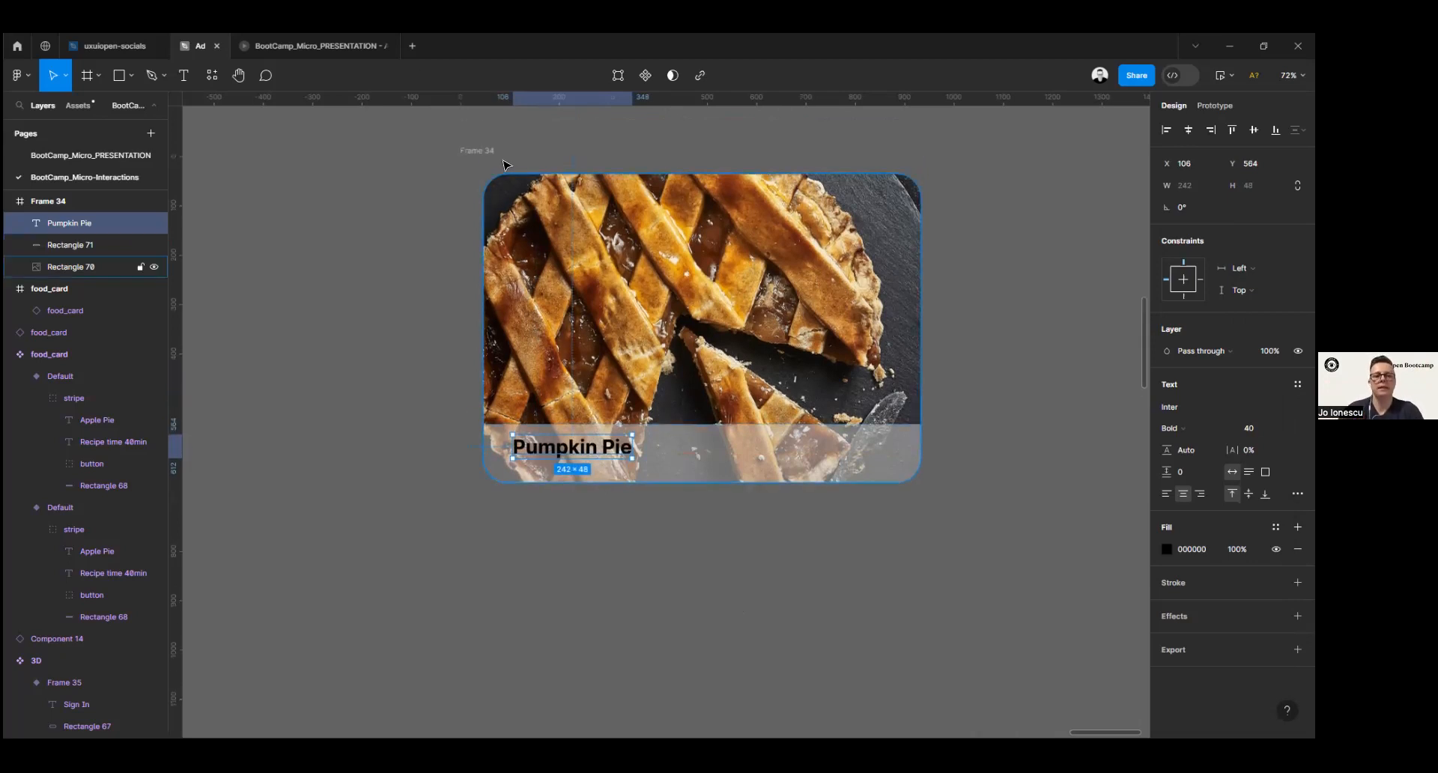
click(471, 155)
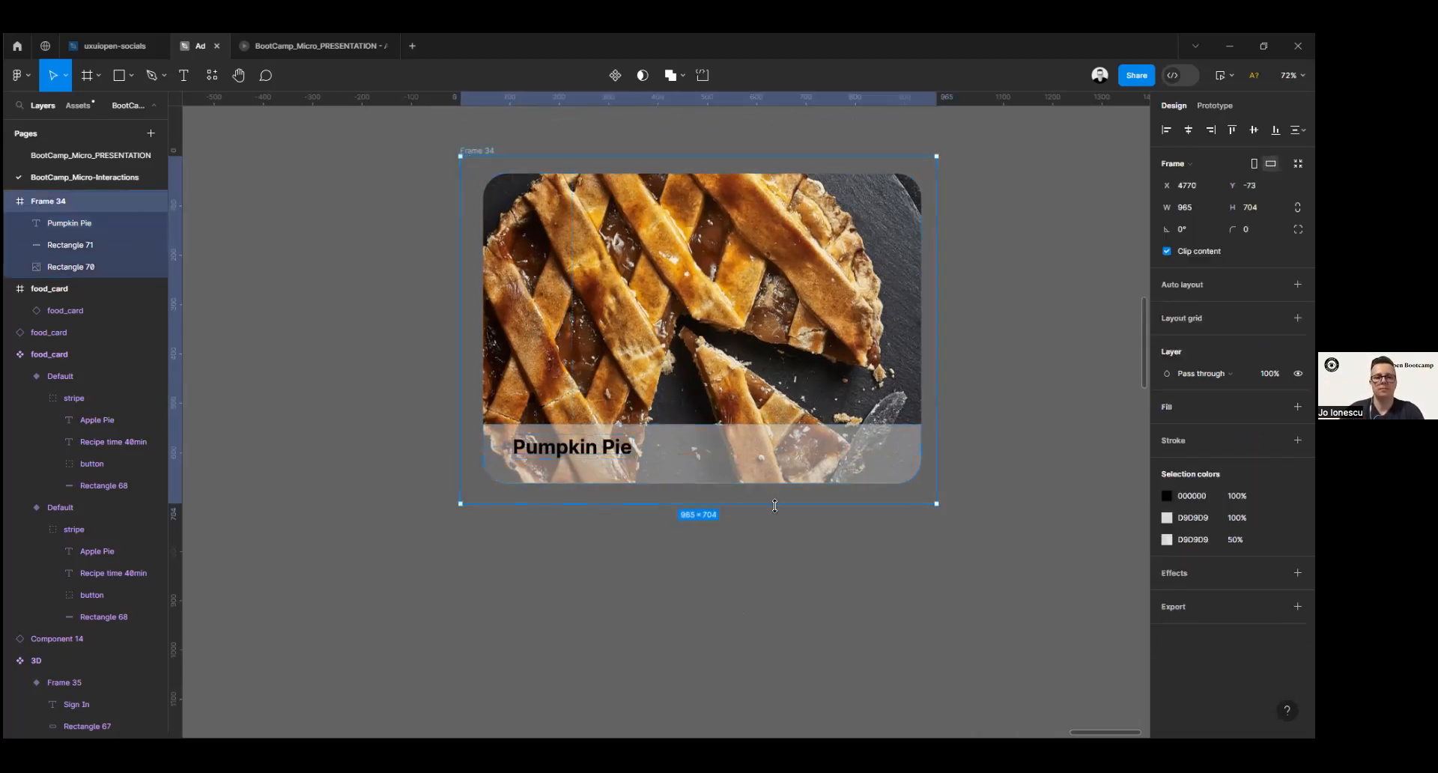
drag(774, 505, 777, 485)
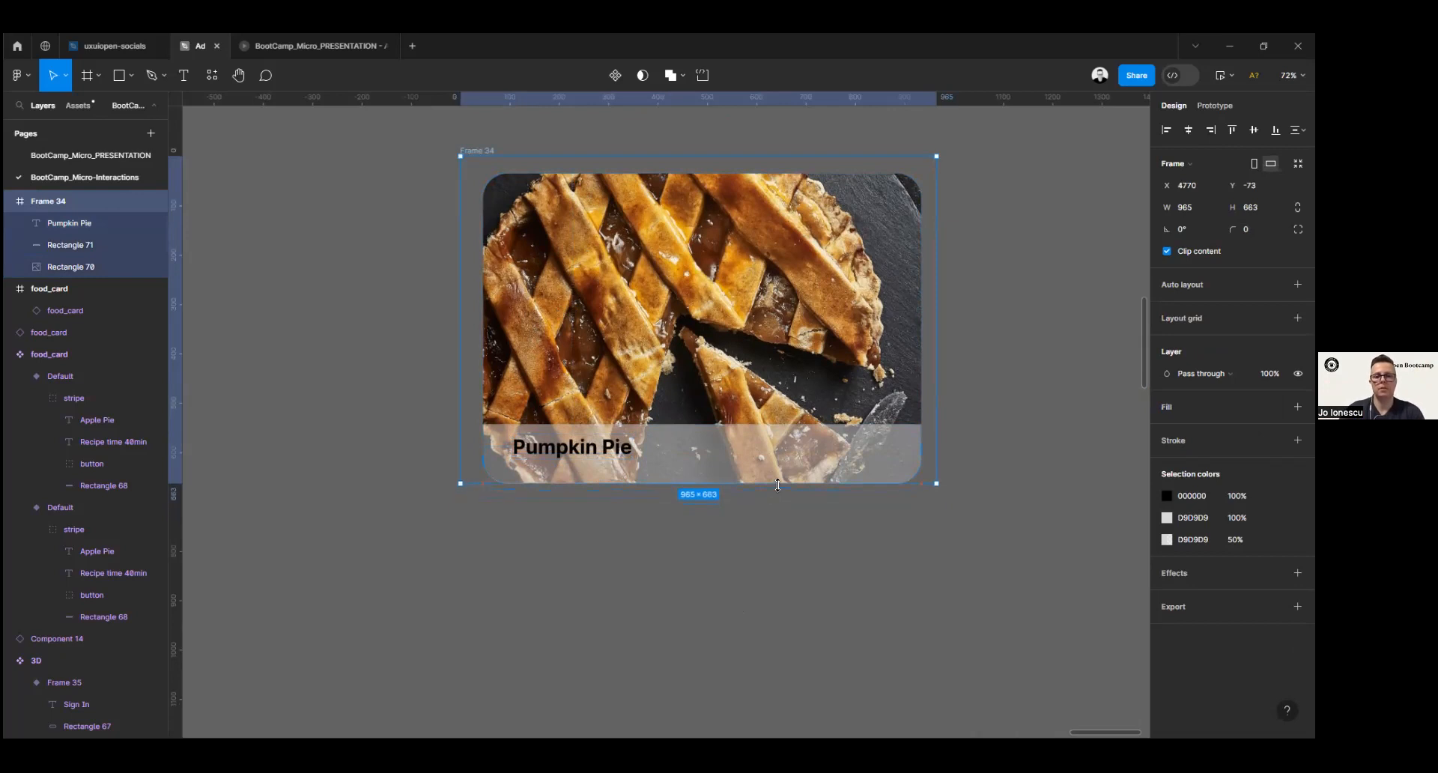
drag(937, 382, 922, 382)
drag(459, 338, 484, 342)
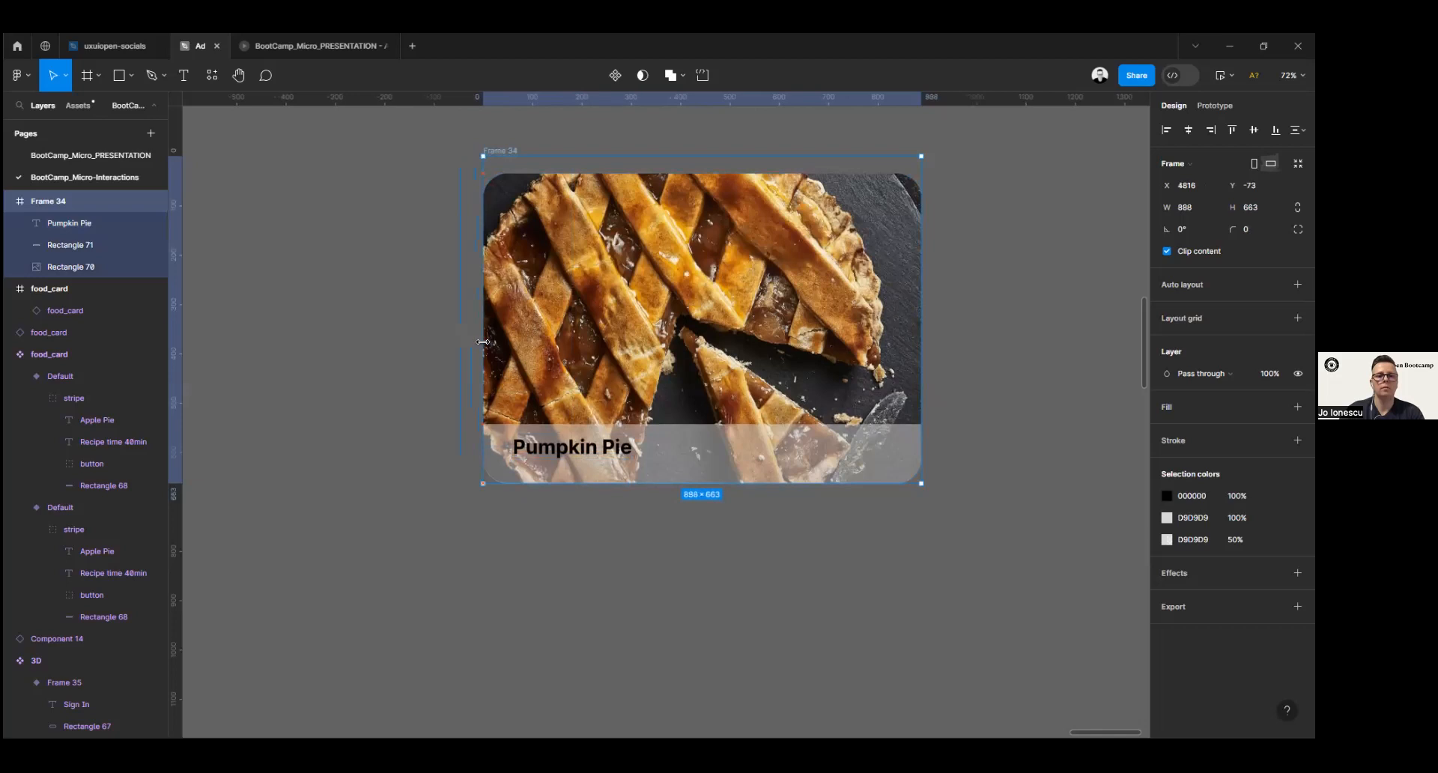
drag(655, 151, 658, 173)
Step: Set the corner radius of the card's frame to 50
click(1247, 230)
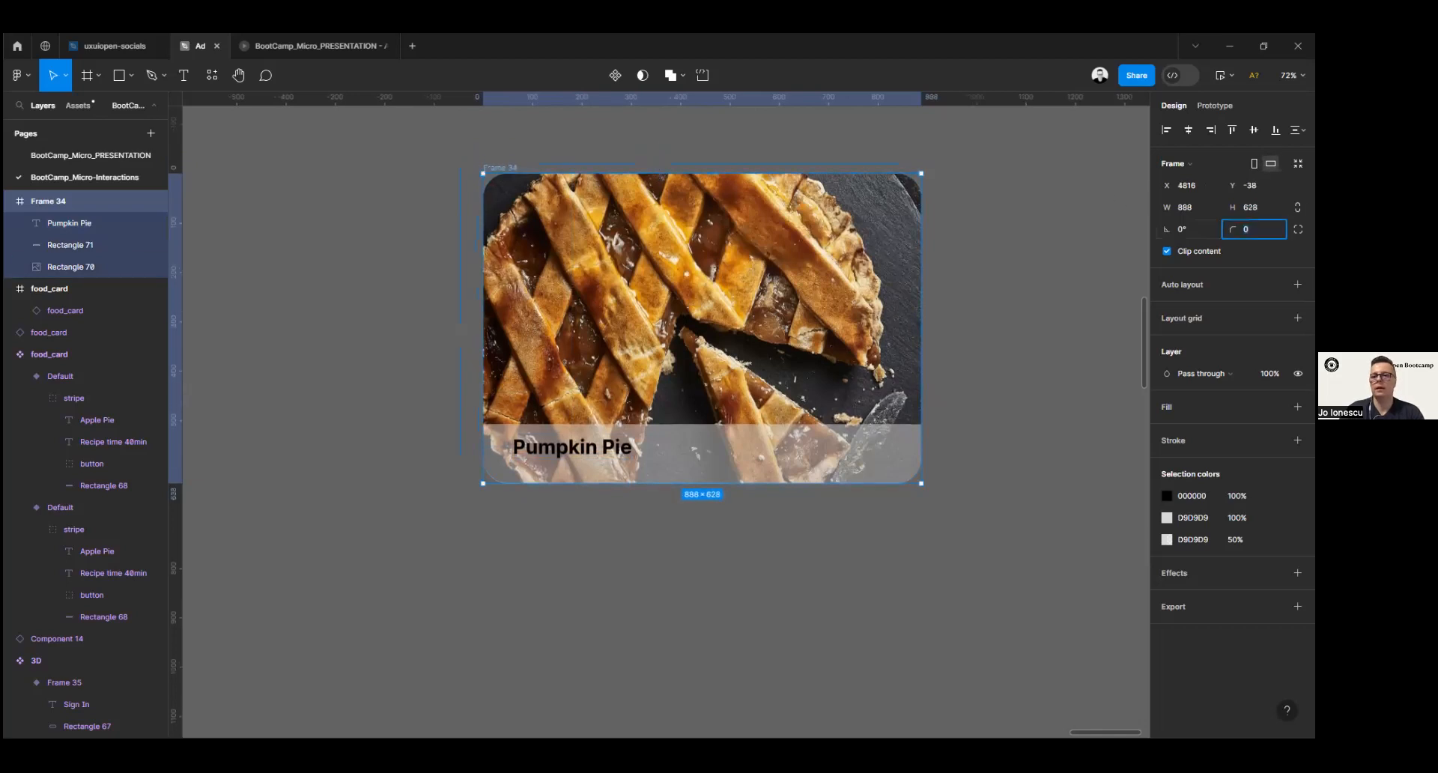
key(Return)
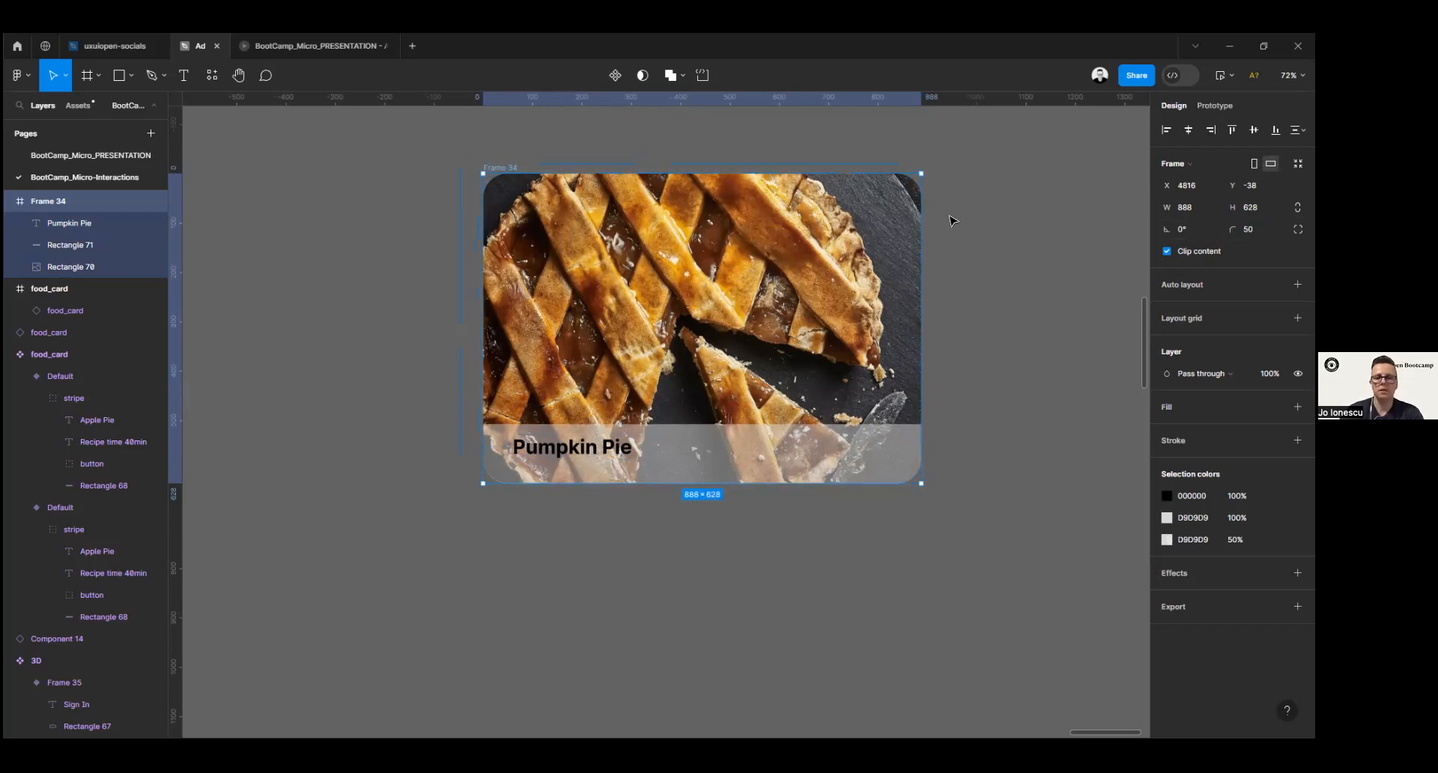
click(1105, 277)
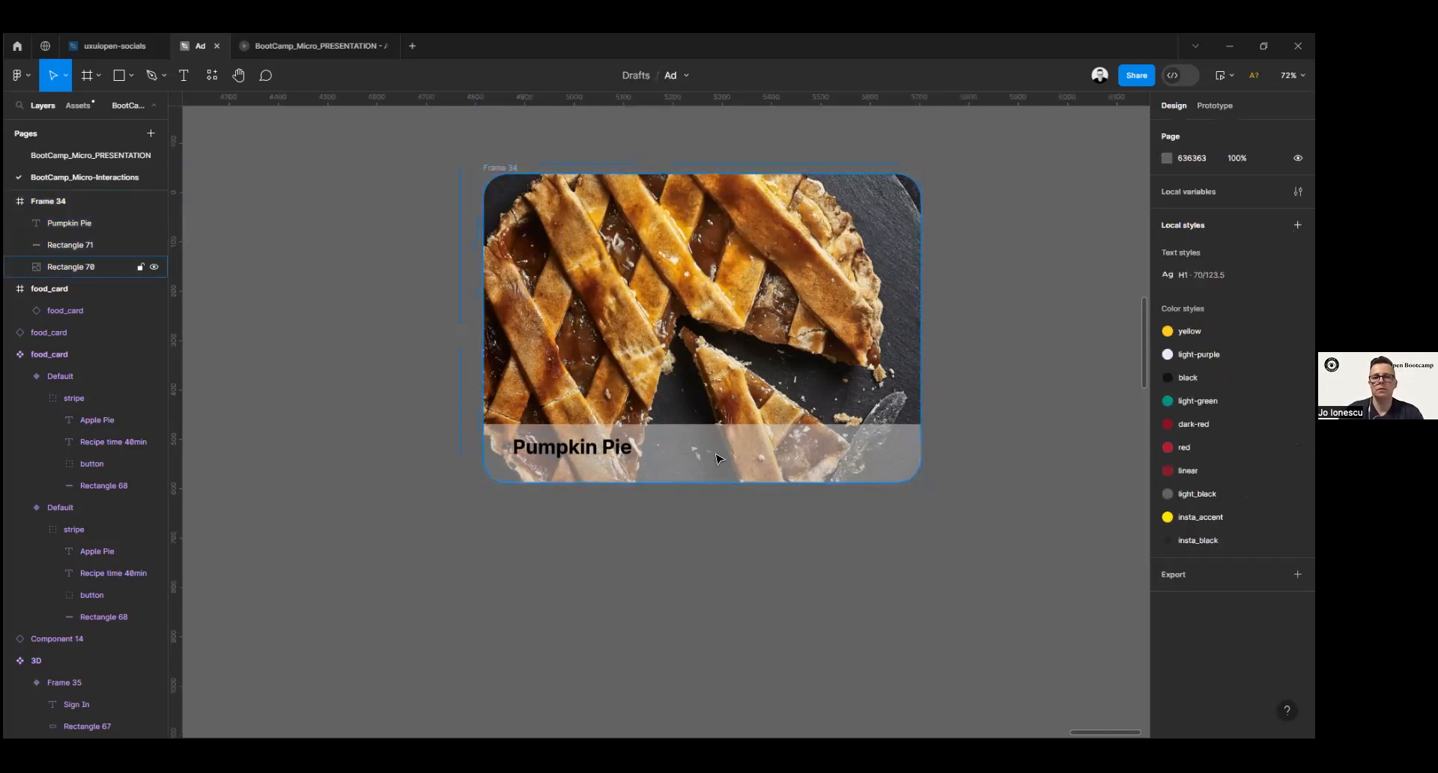
click(507, 166)
click(587, 539)
click(708, 468)
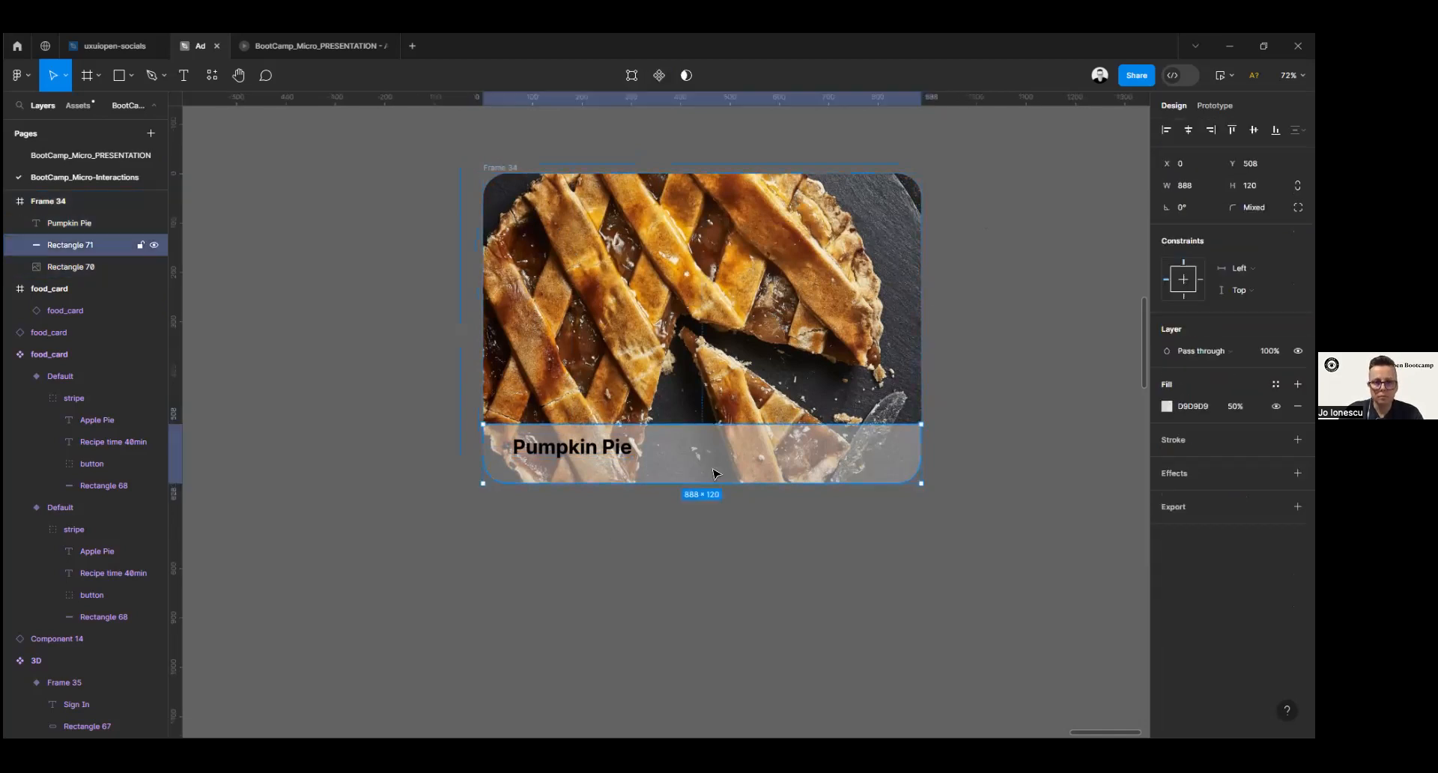
click(607, 448)
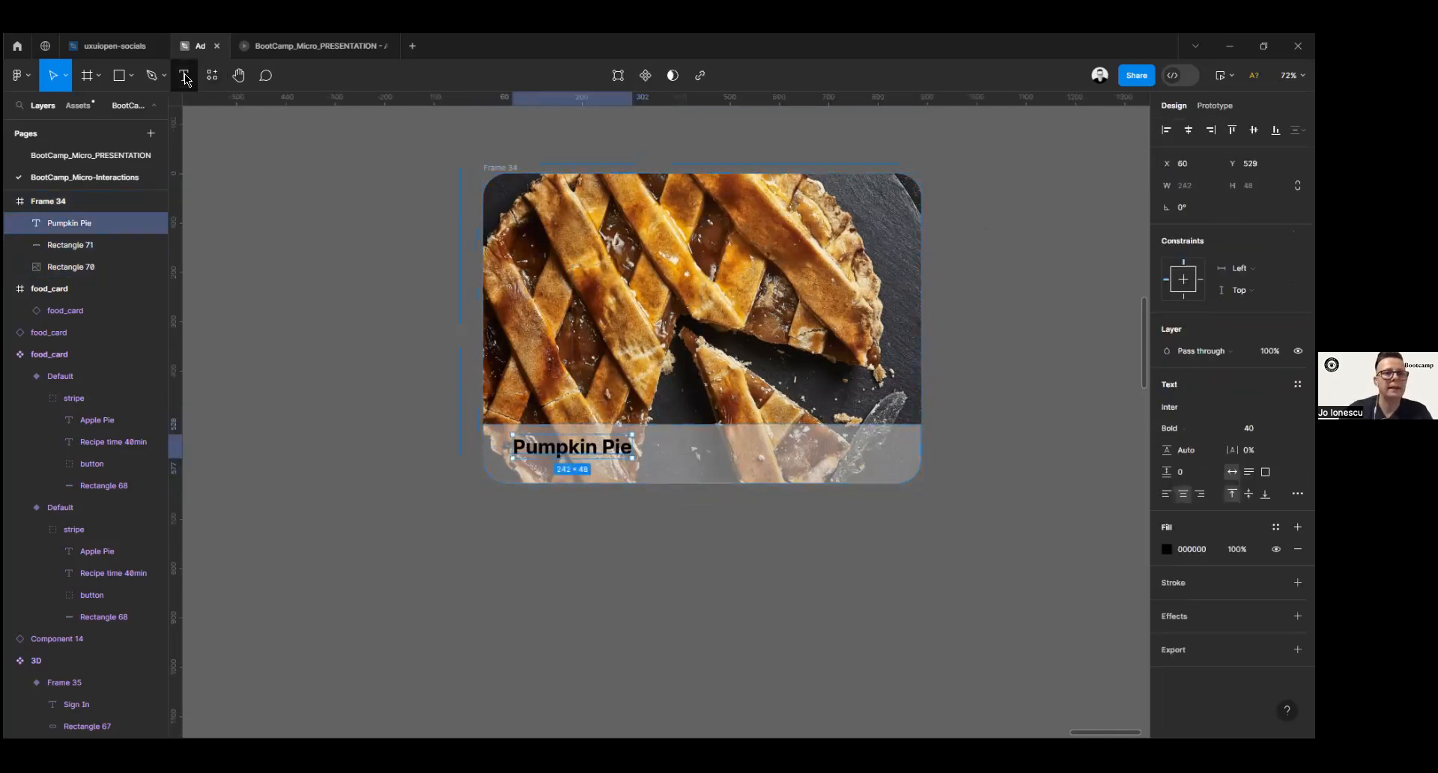
key(Return)
key(Escape)
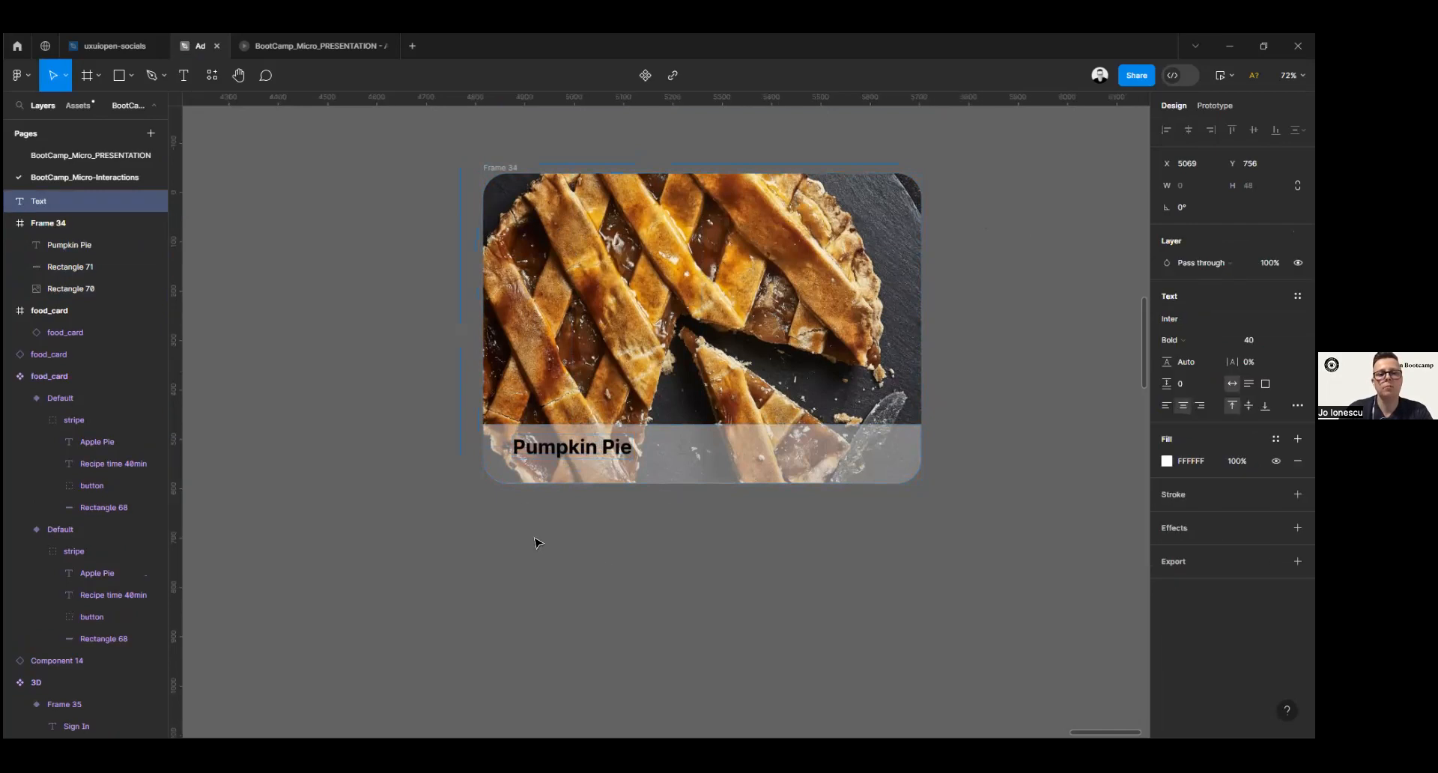
click(536, 541)
Step: Duplicate the "Pumpkin Pie" text directly below the original in the strip, at X 60, Y 568
click(565, 446)
alt+drag(566, 448, 567, 468)
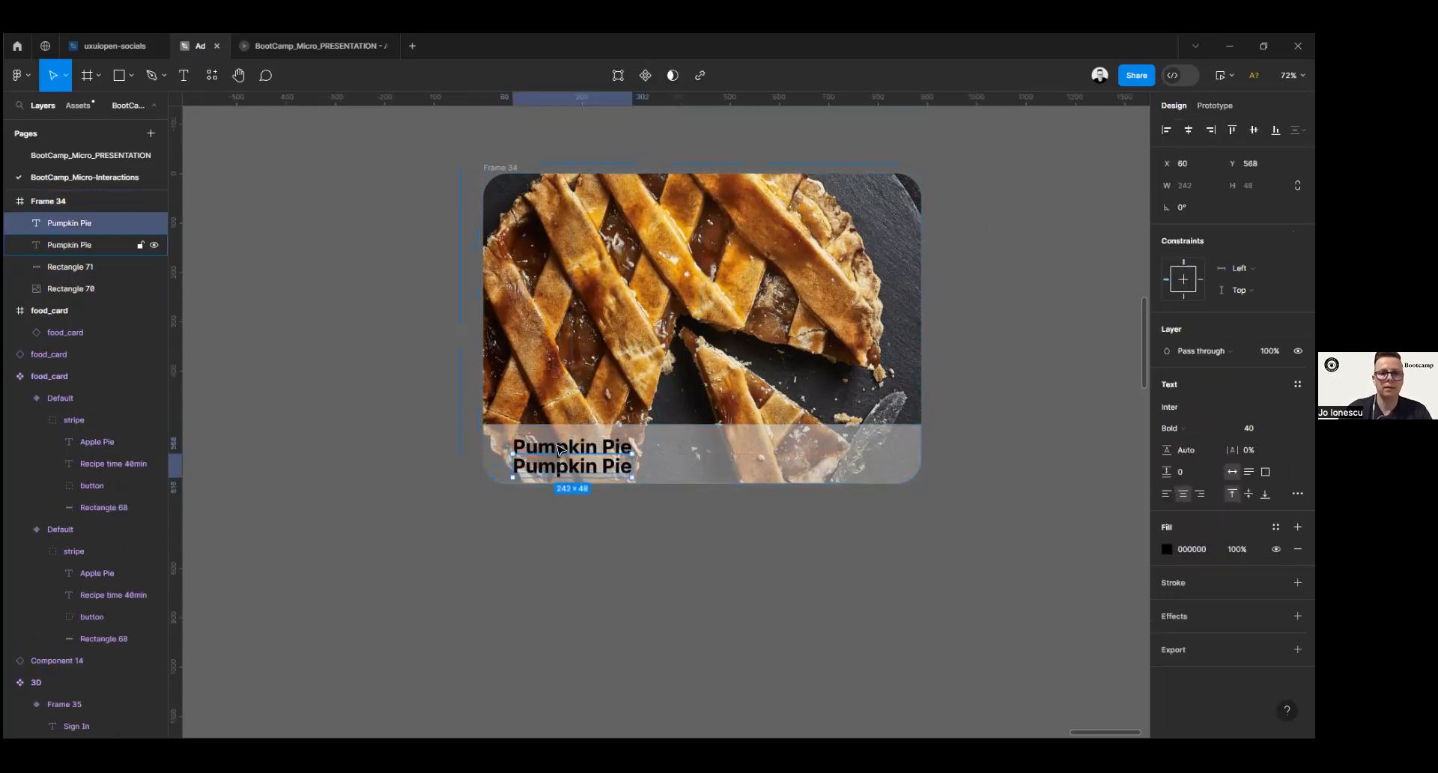
key(4)
key(i)
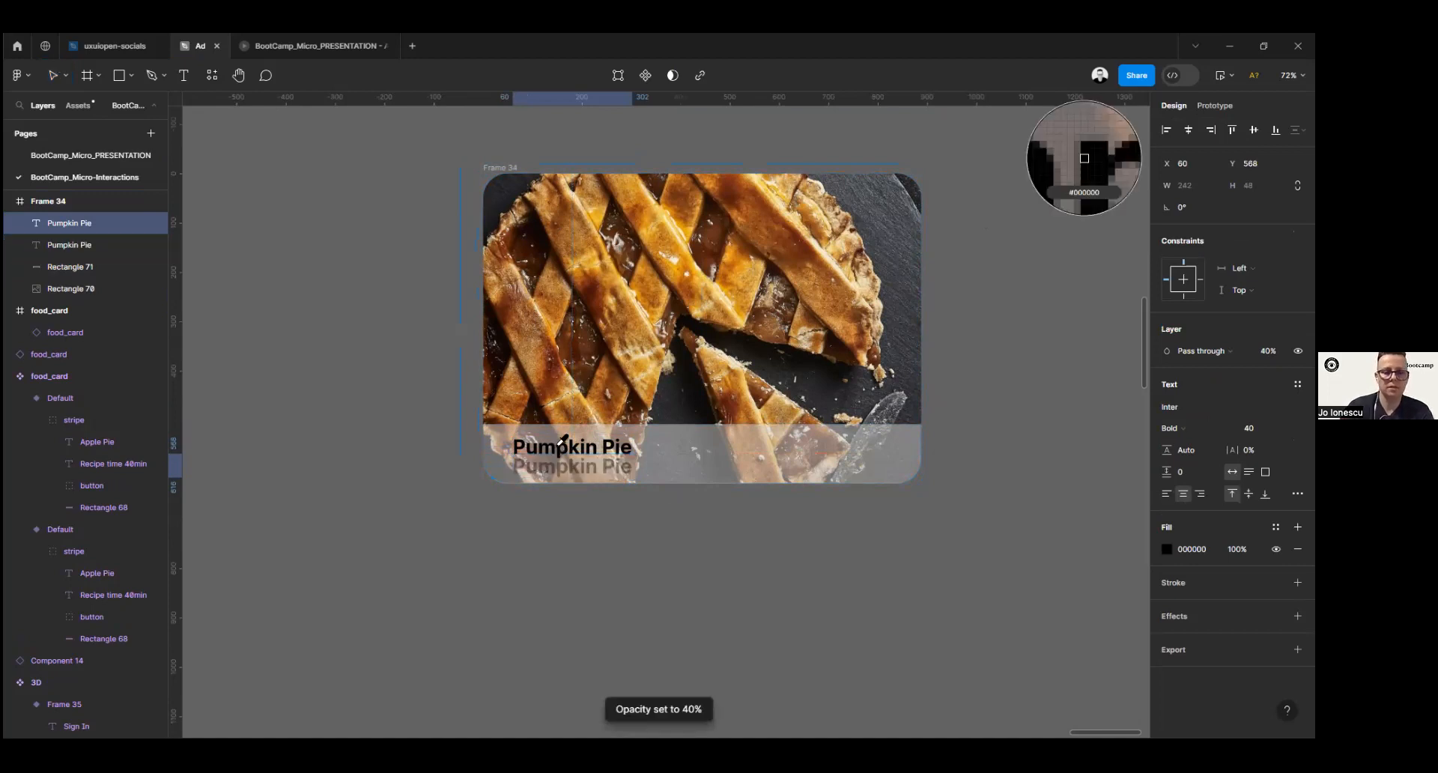
key(n)
key(s)
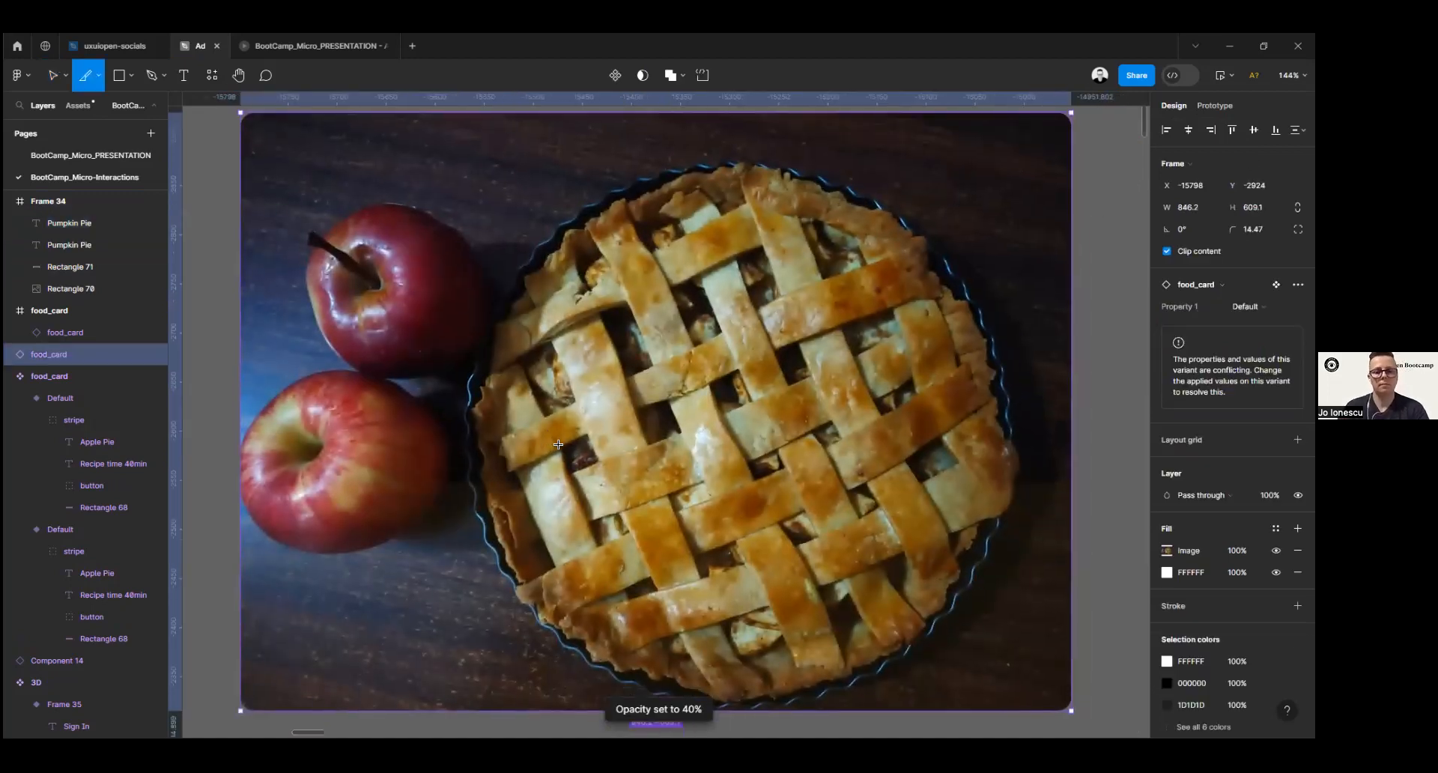
key(ctrl+z)
scroll(676, 427, down, 3)
scroll(772, 481, down, 4)
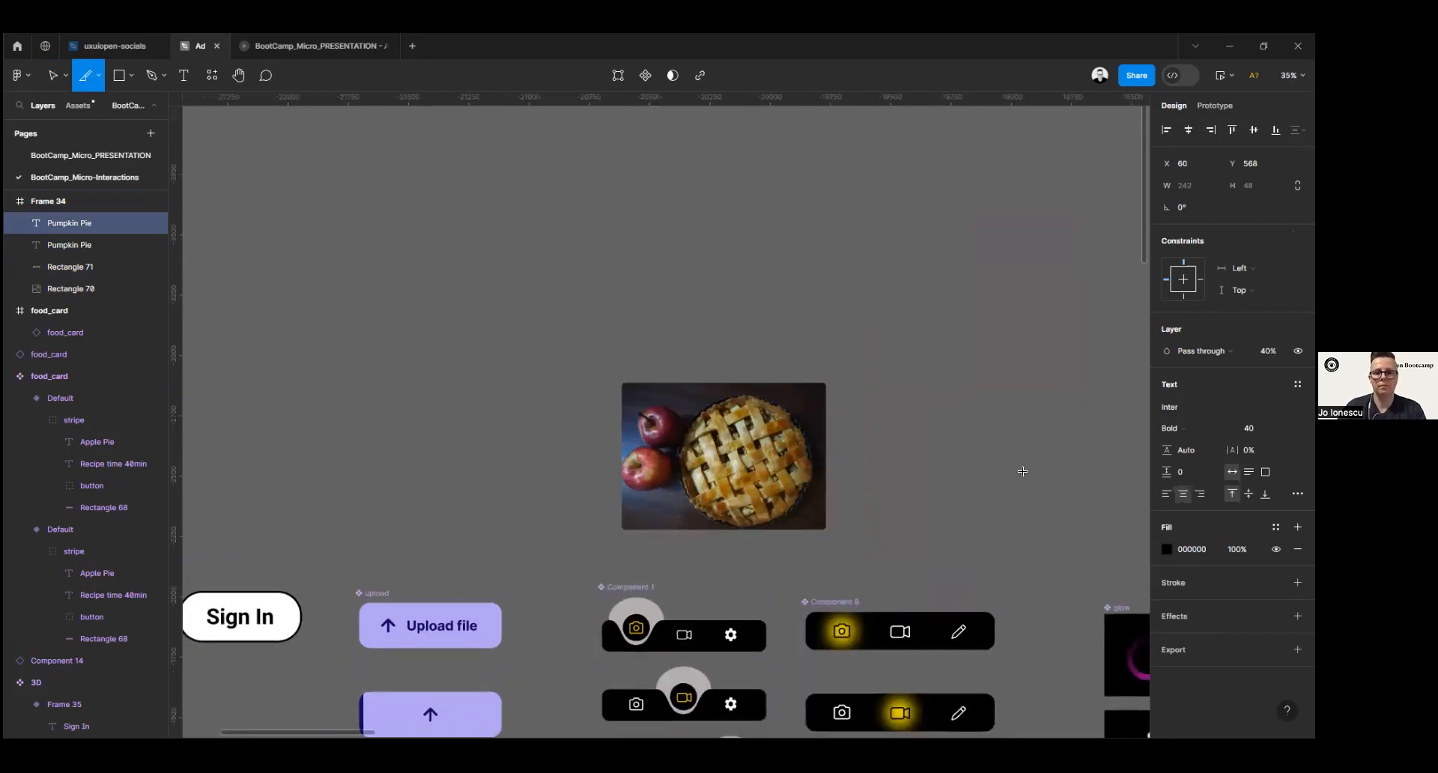
drag(1024, 510, 138, 260)
drag(1050, 467, 409, 181)
scroll(948, 482, down, 4)
drag(948, 482, 15, 244)
drag(830, 495, 96, 414)
drag(571, 272, 524, 455)
scroll(592, 360, up, 5)
scroll(509, 421, up, 1)
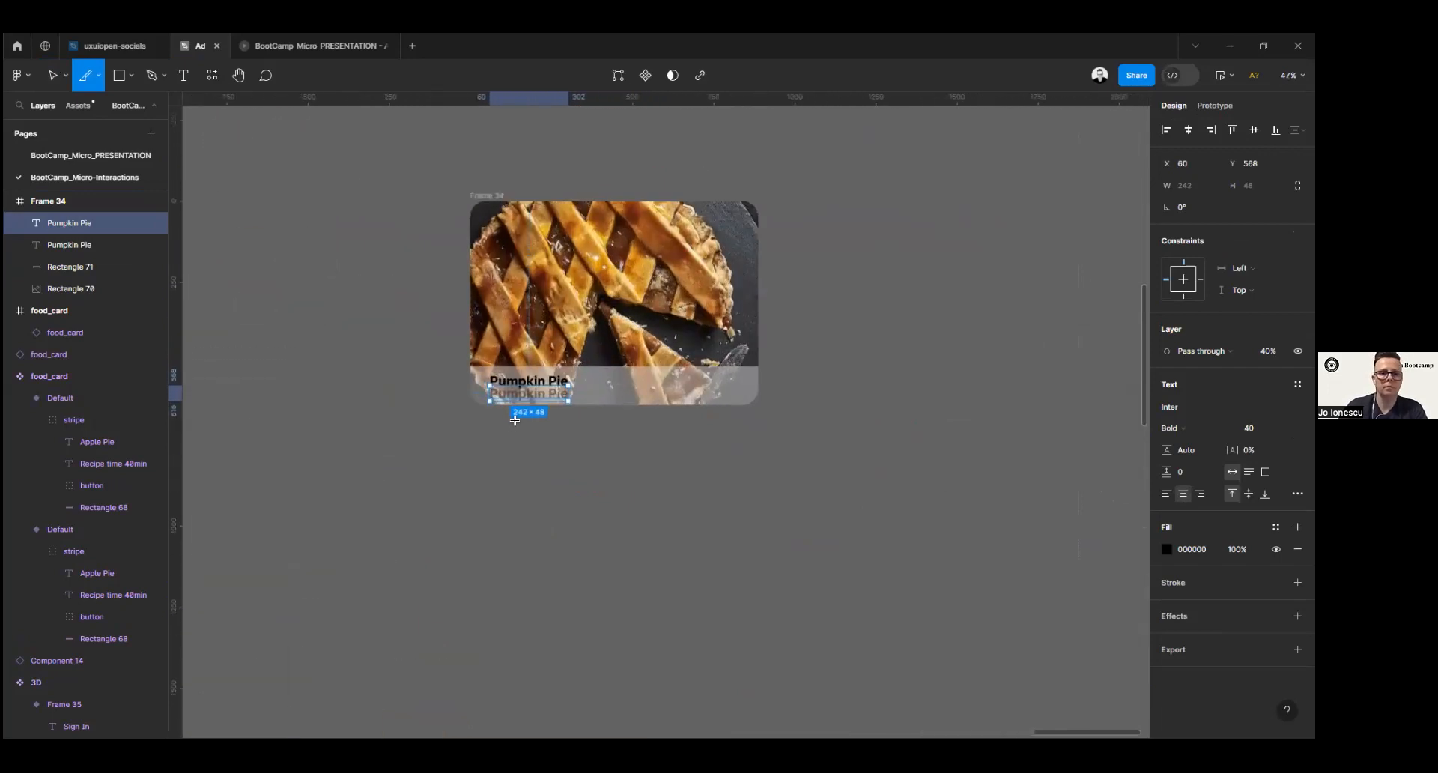
click(538, 442)
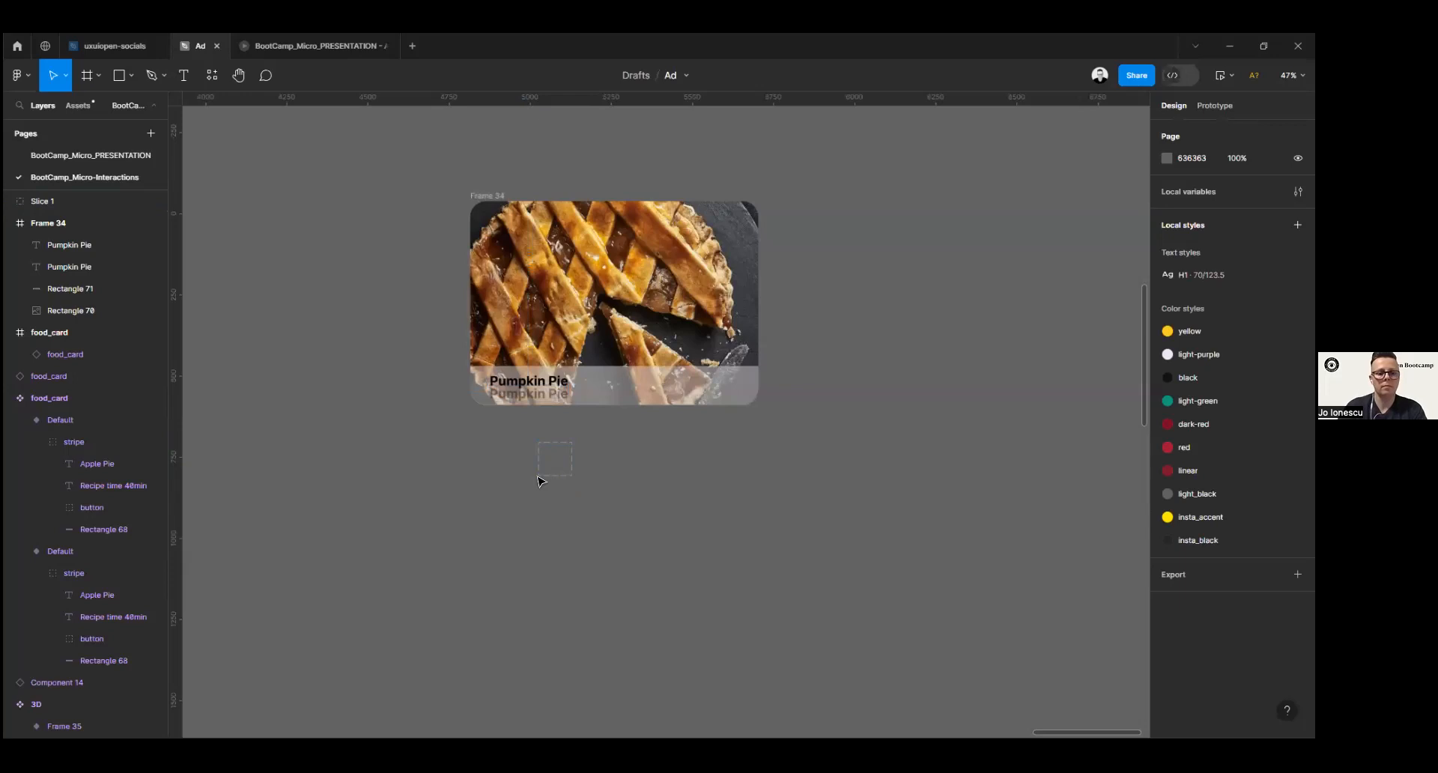
key(ctrl+z)
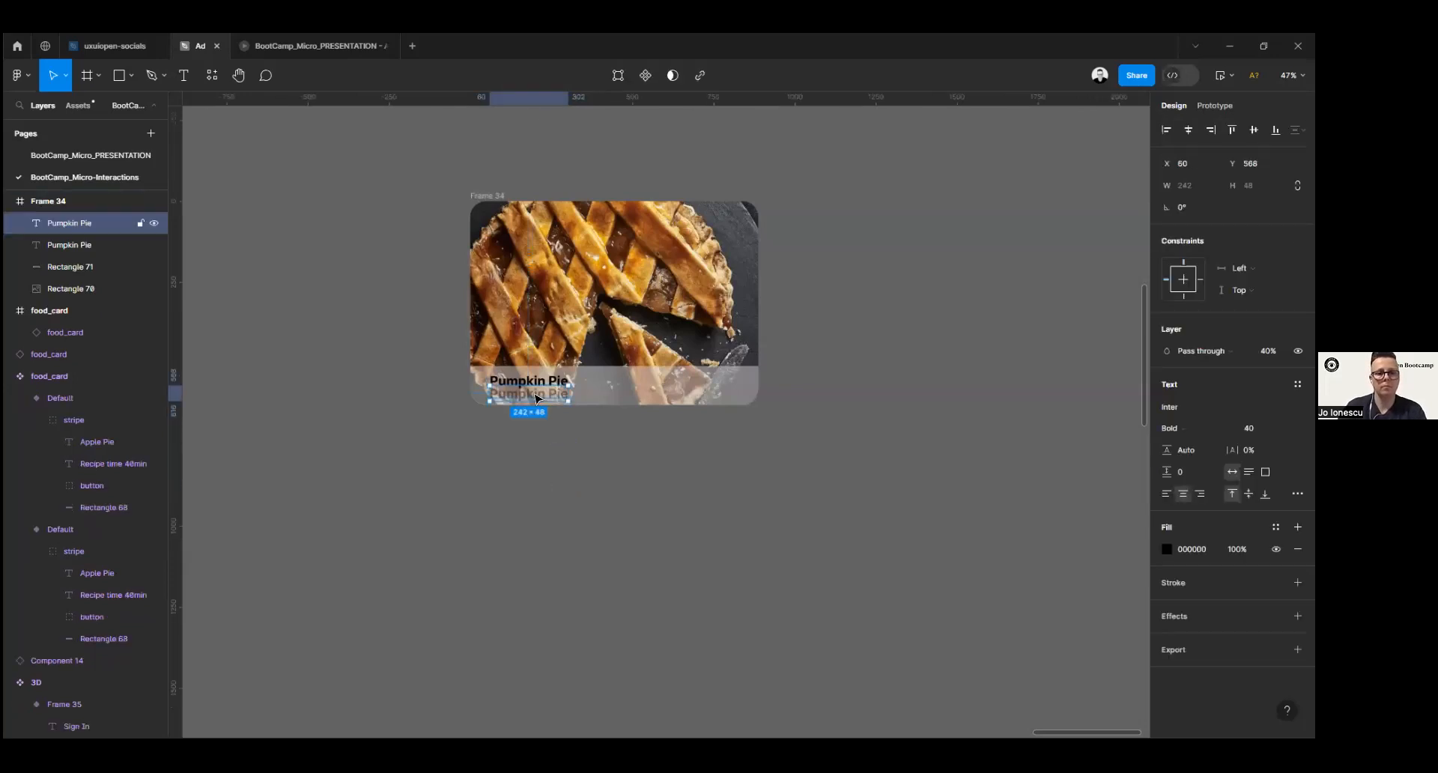
Step: Set the layer opacity of the lower "Pumpkin Pie" text to 100%
key(Return)
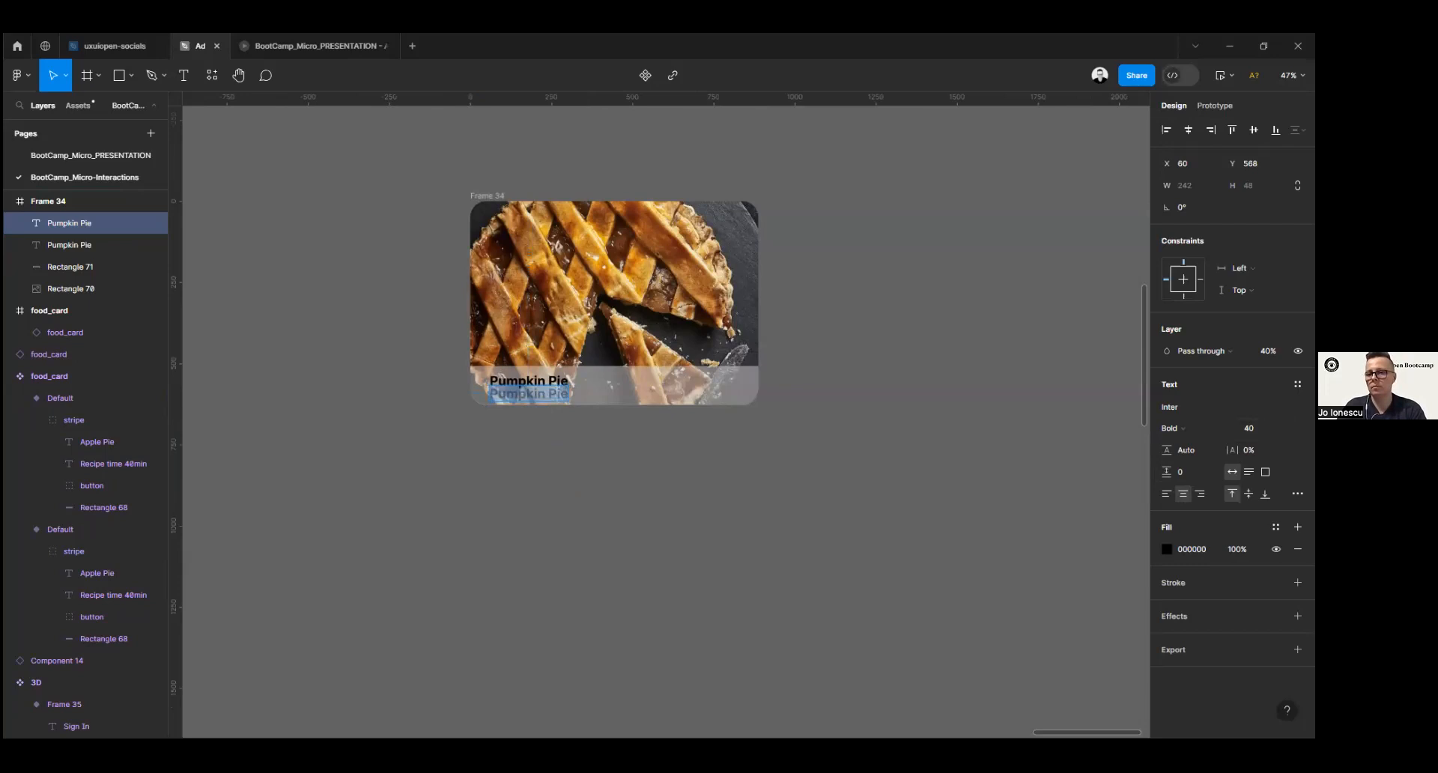
click(1268, 350)
key(BackSpace)
text(100)
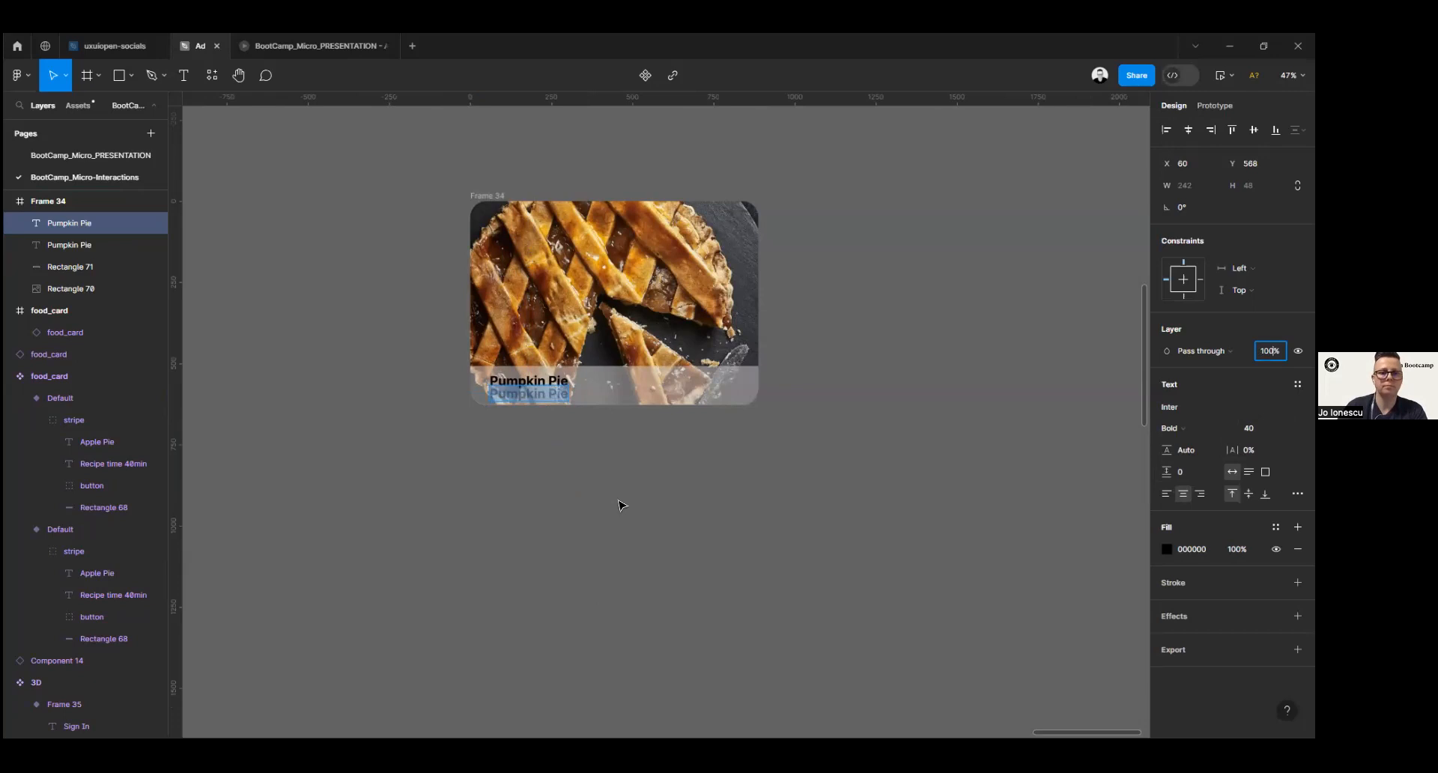
key(Return)
Step: Set the lower "Pumpkin Pie" text to Regular weight with a dark grey fill, 1E1E1E
click(1172, 429)
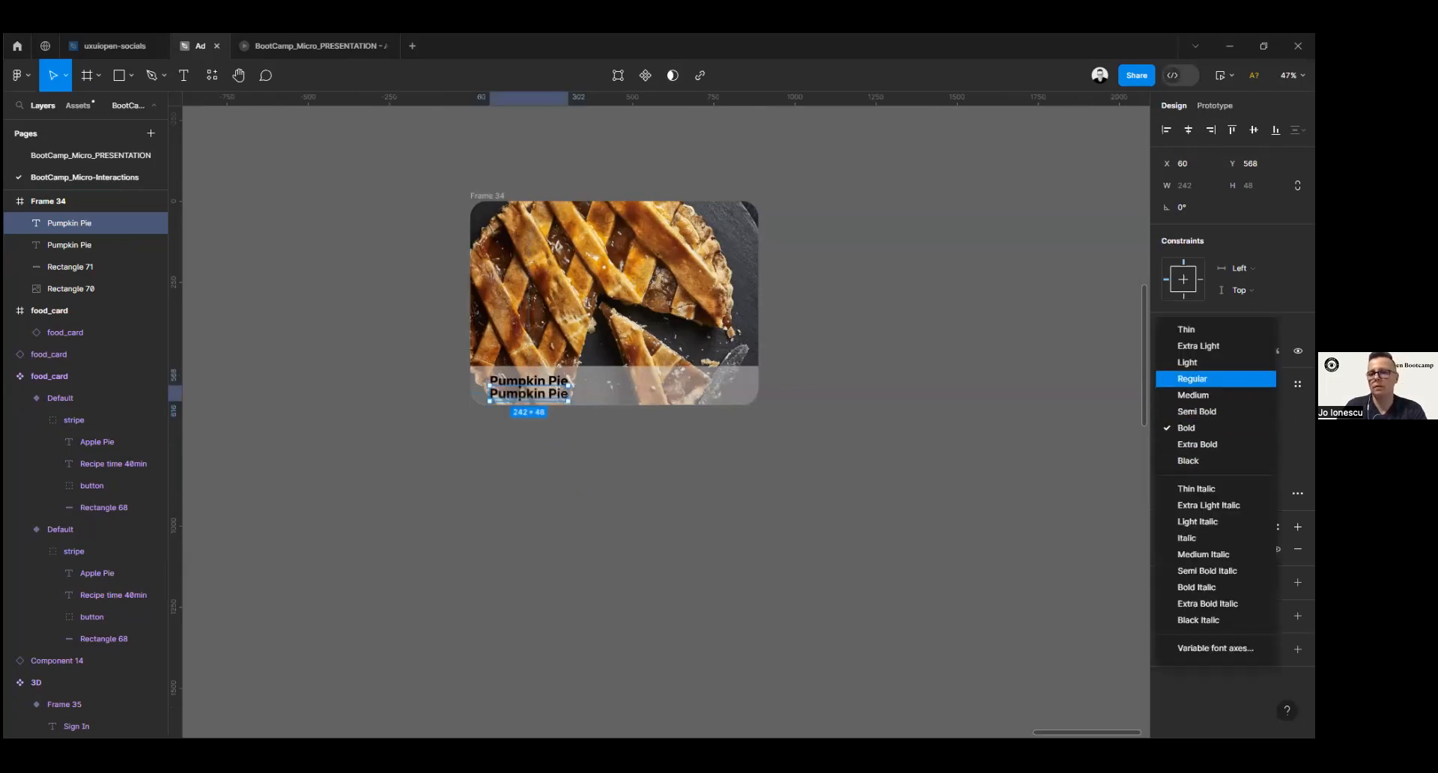
click(1180, 380)
click(1167, 549)
drag(992, 528, 926, 538)
click(1136, 344)
Step: Replace the wording of the lower "Pumpkin Pie" text with "40 min"
scroll(649, 367, up, 4)
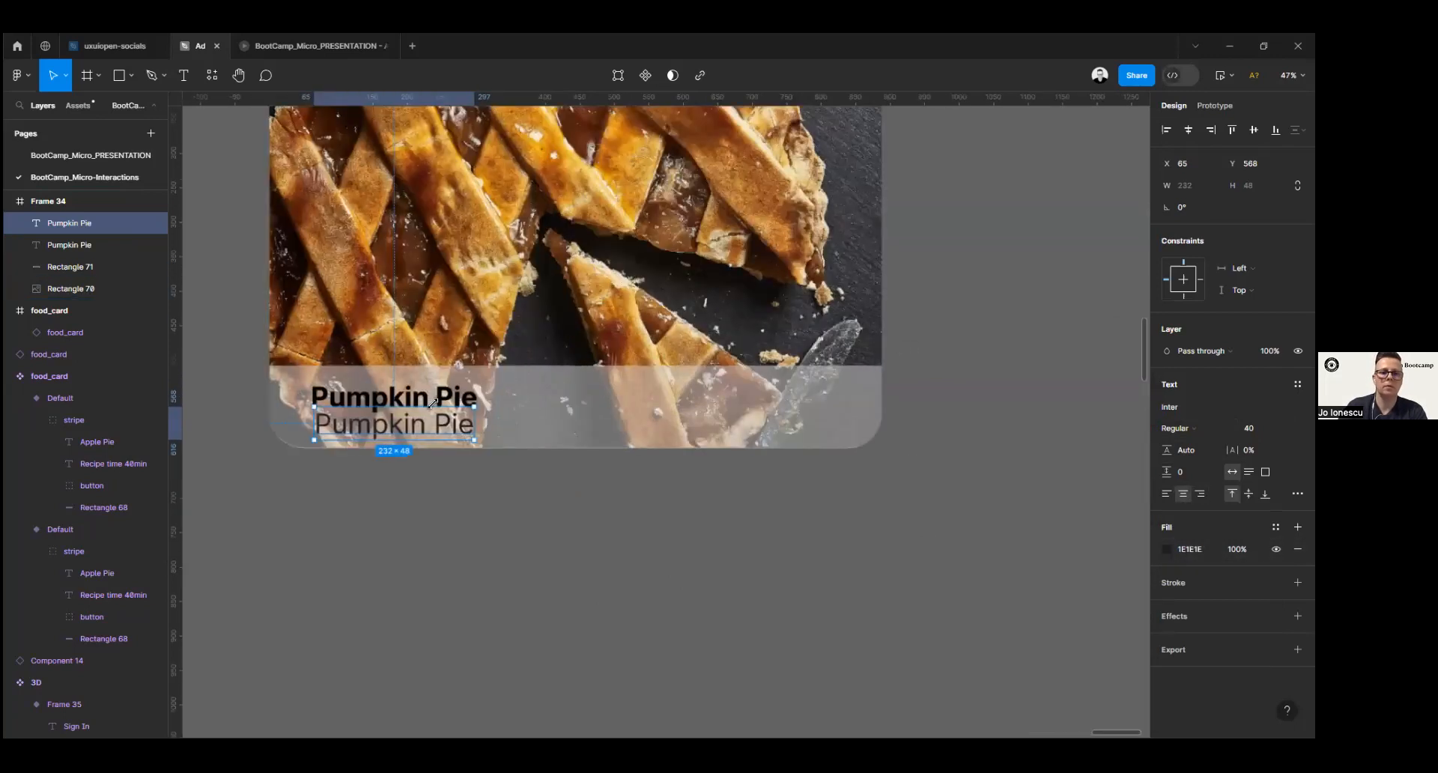
scroll(433, 404, up, 4)
drag(646, 568, 776, 579)
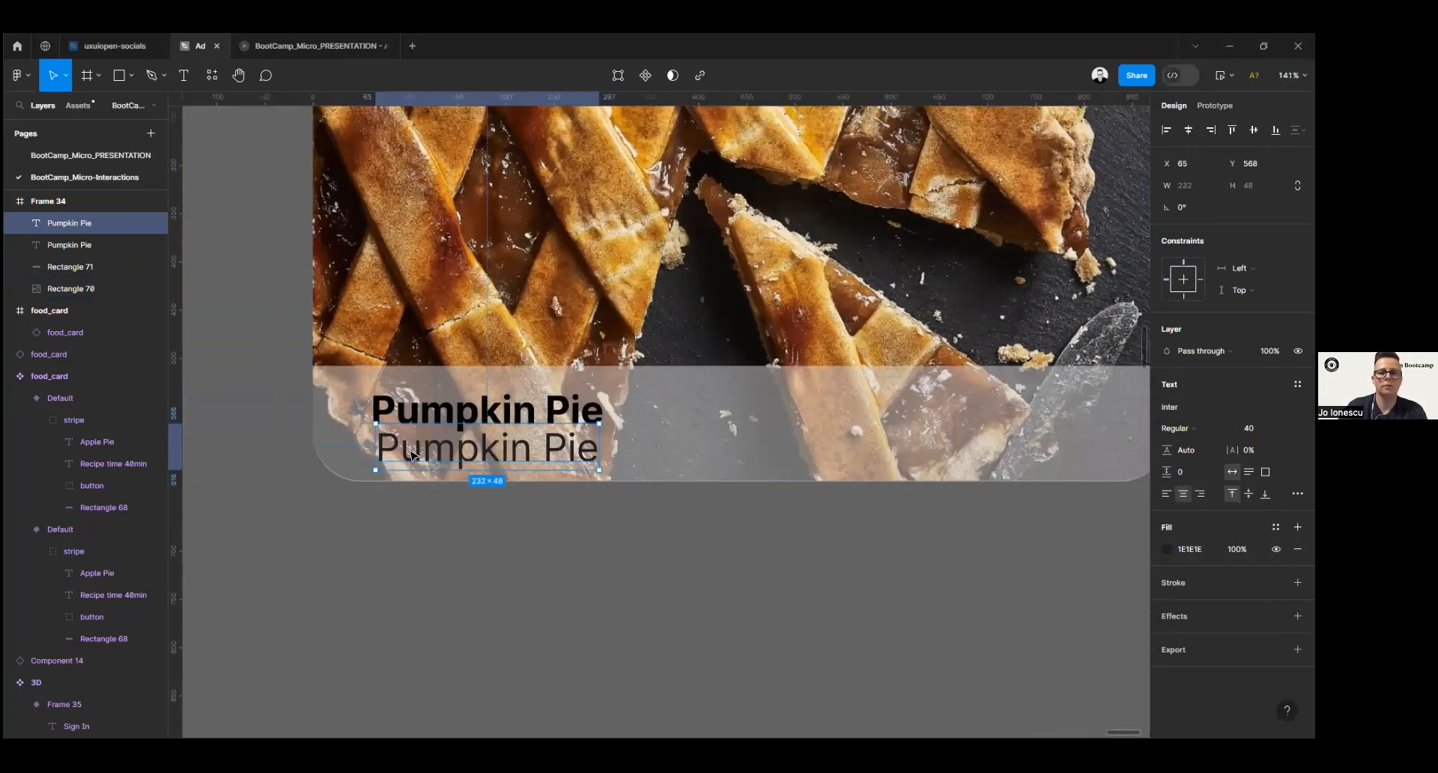
key(Return)
text(40 min)
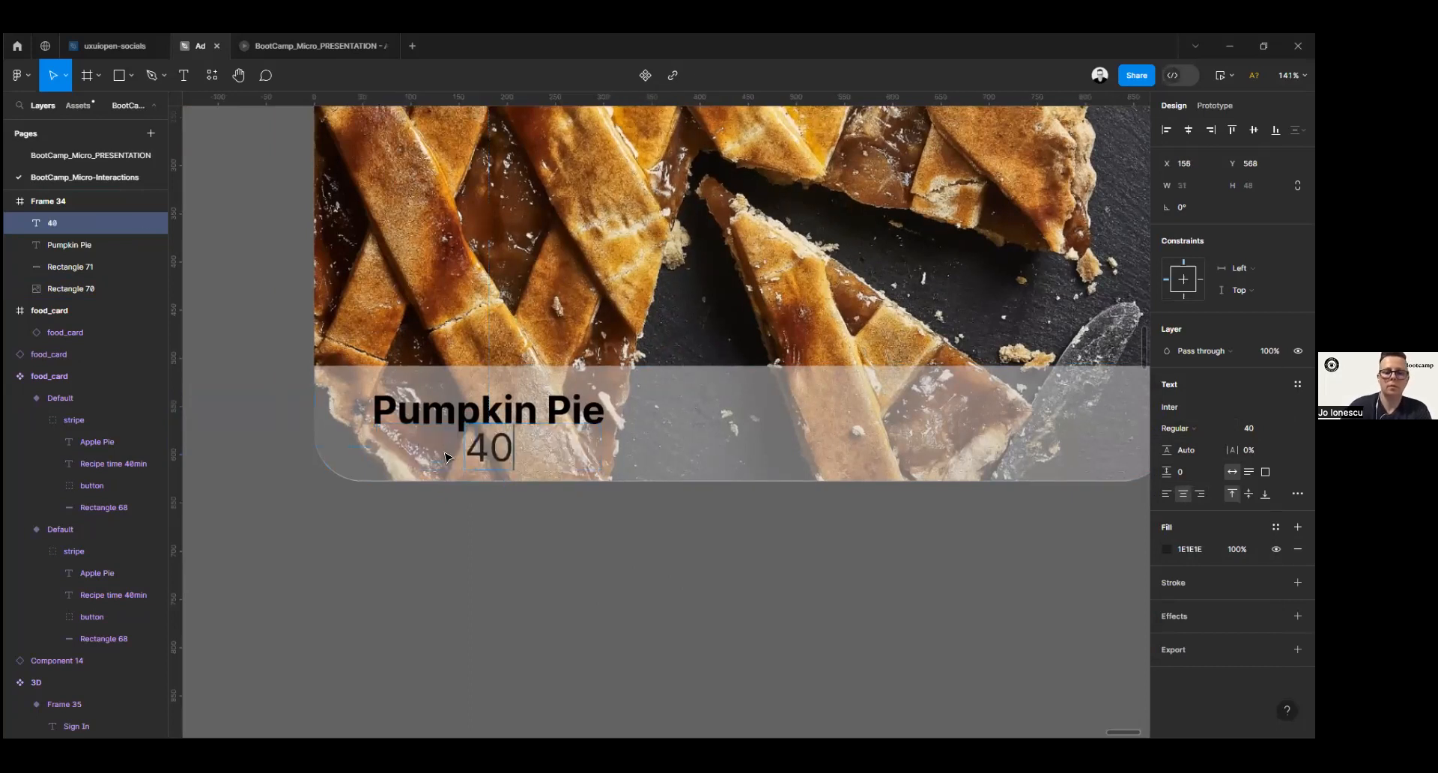
Step: Left-align the two texts in the strip, moving "Pumpkin Pie" to X 56, Y 525 and "40 min" to X 56, Y 568
click(529, 408)
drag(527, 405, 523, 401)
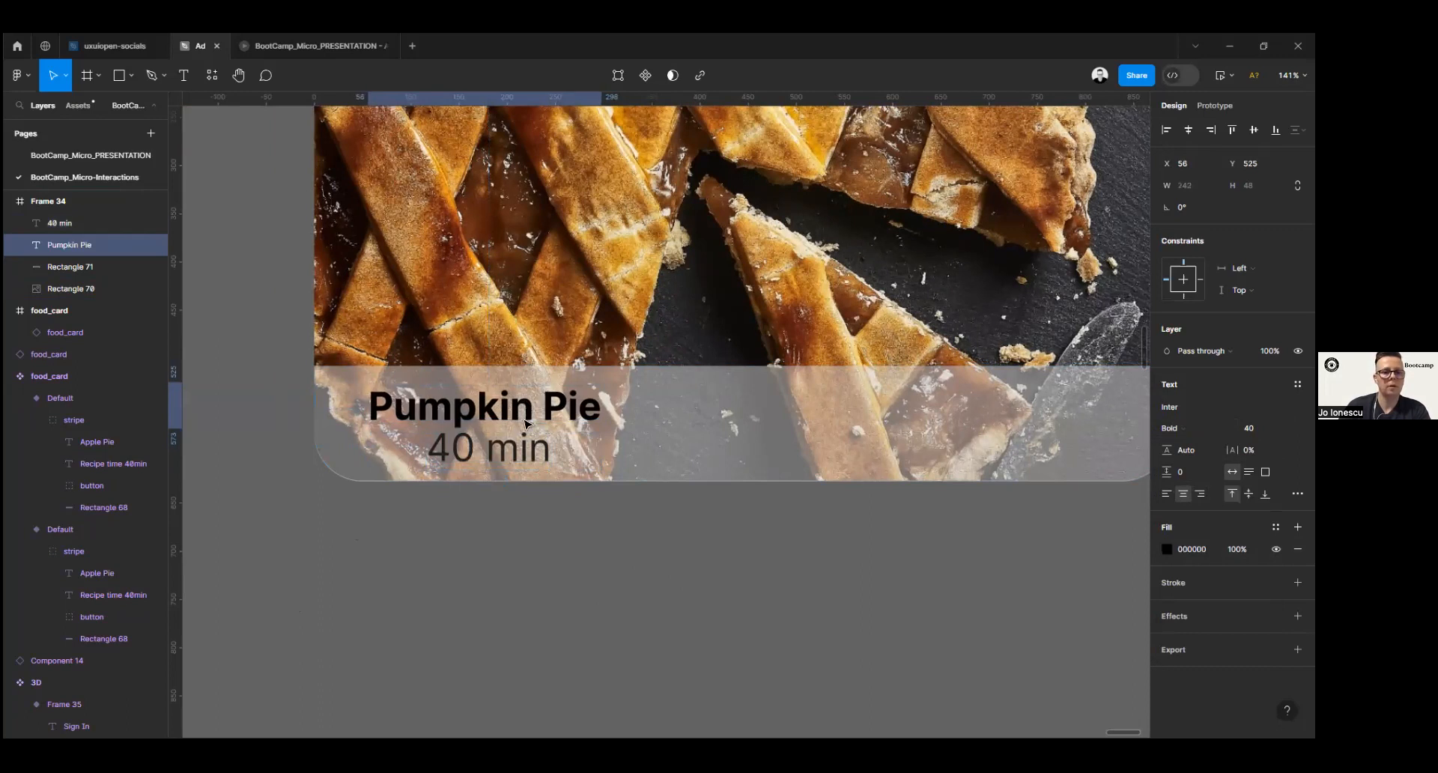
drag(494, 453, 442, 458)
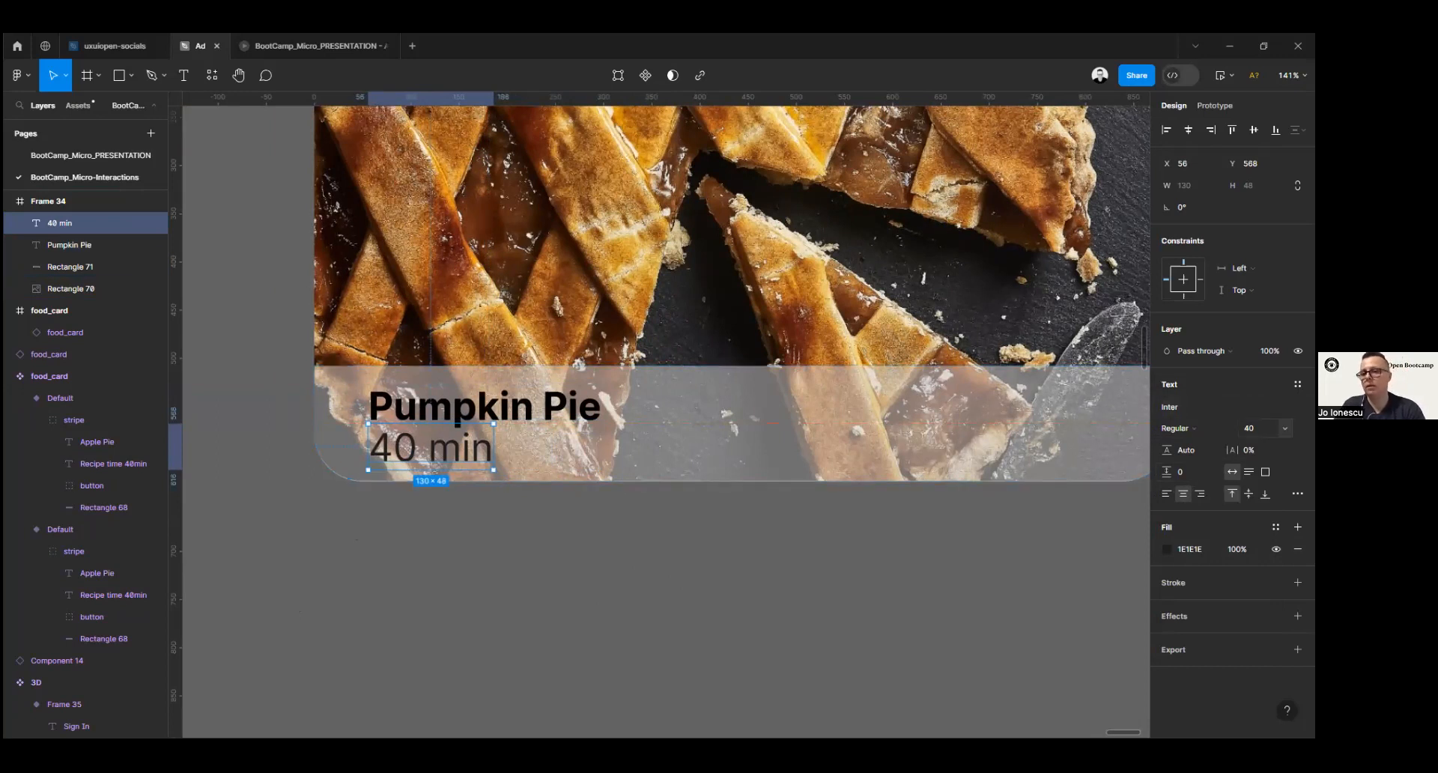
Step: Set the font size of the "40 min" text to 32
click(1284, 428)
key(Up)
key(Up)
key(Up)
key(Down)
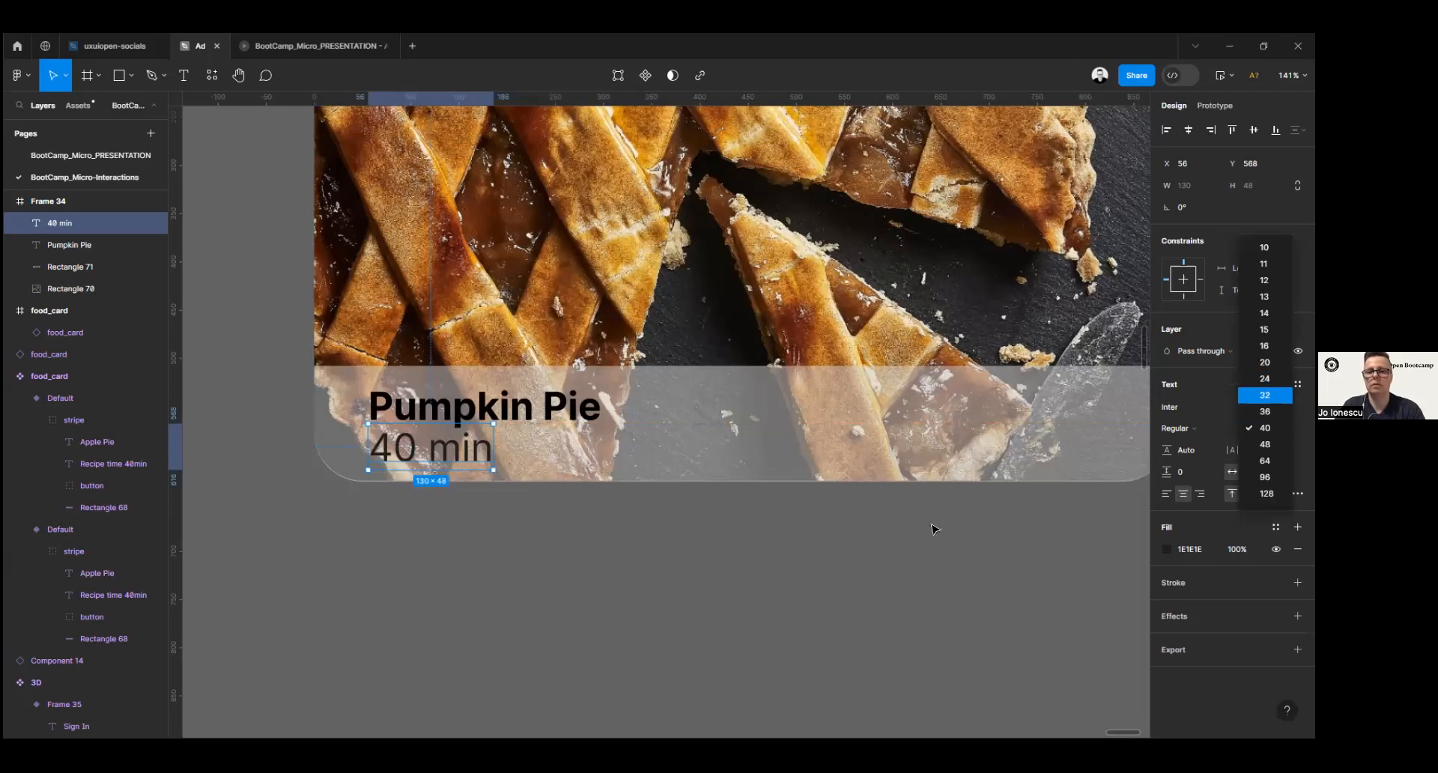
key(Return)
key(Escape)
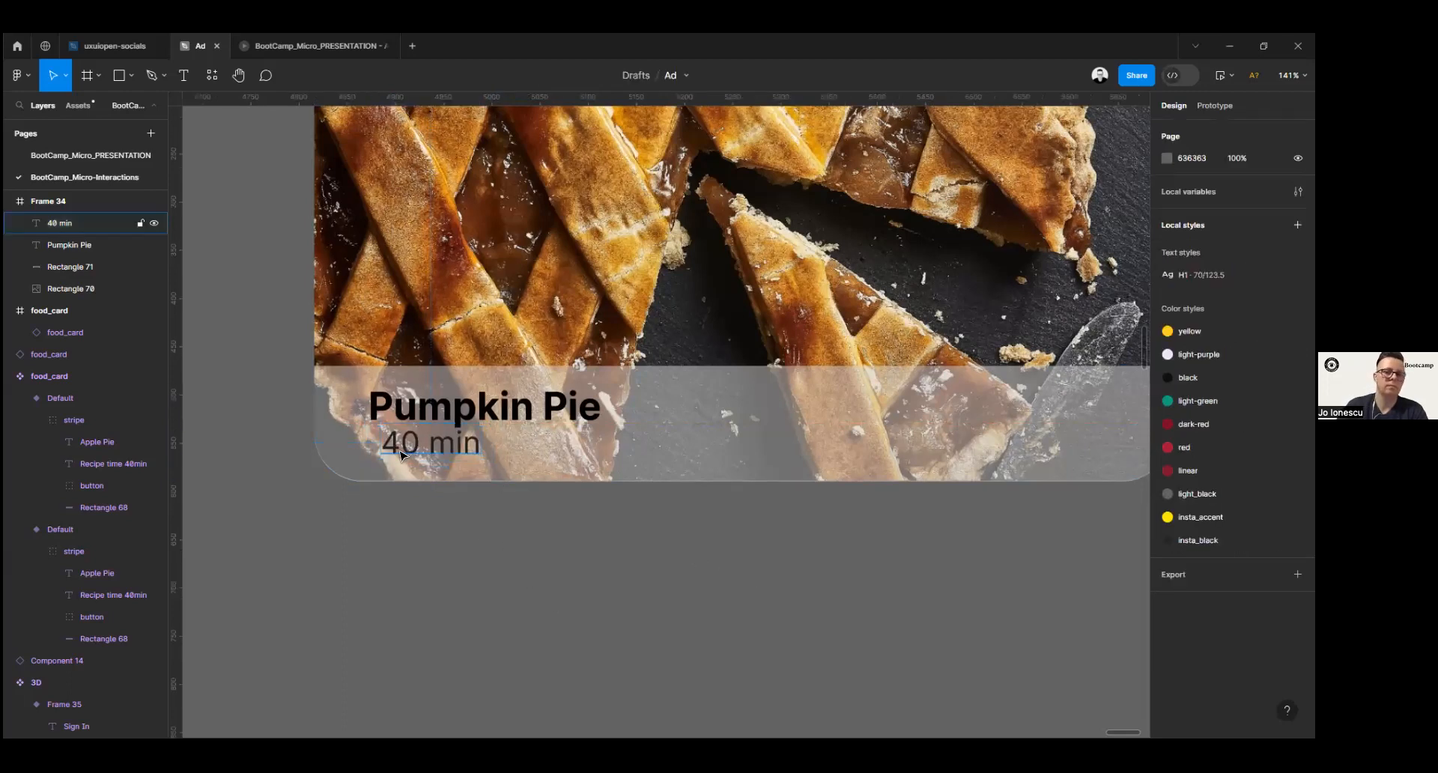
Step: Adjust the text spacing in the strip, placing "Pumpkin Pie" at Y 522 and "40 min" at X 56, Y 571
drag(402, 455, 402, 454)
click(423, 424)
key(Up)
key(Up)
key(Up)
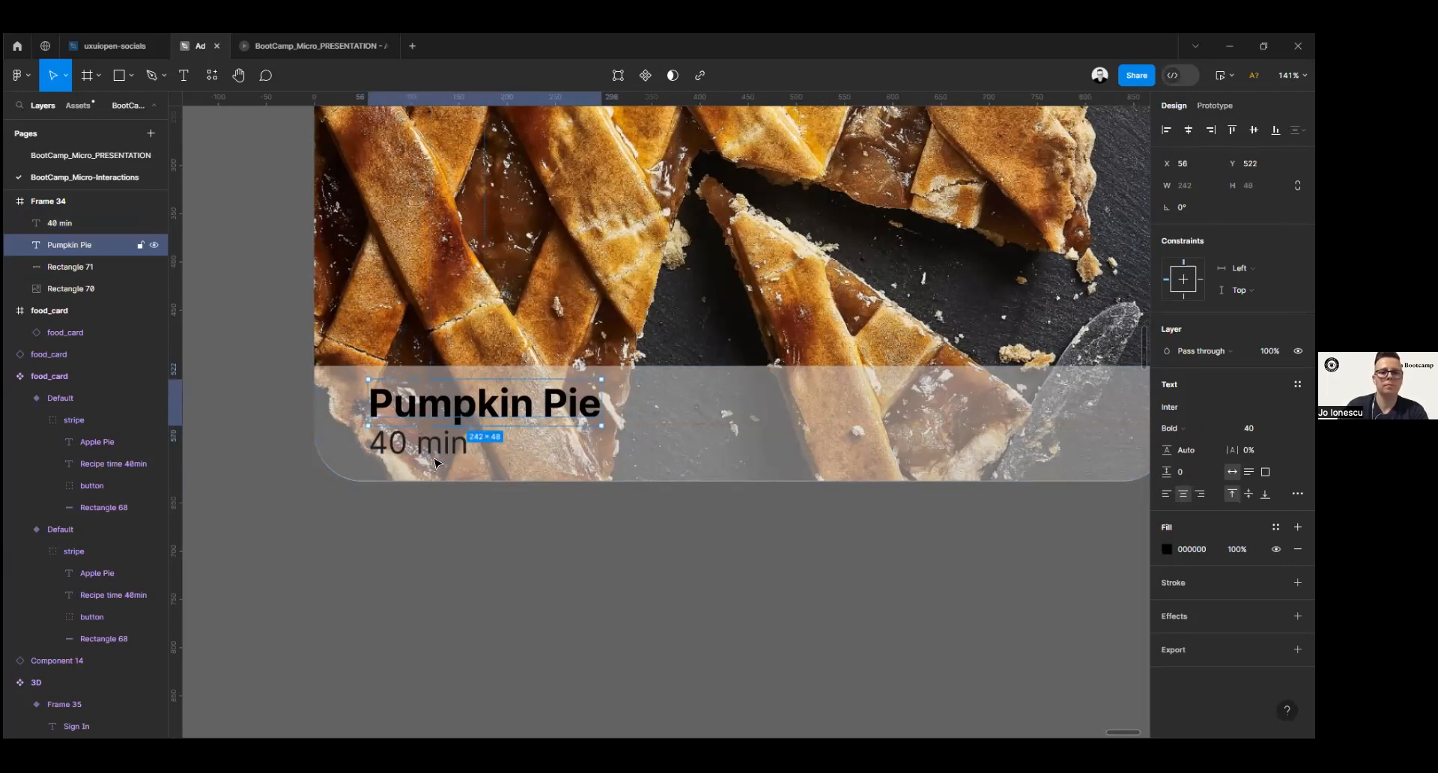
drag(424, 445, 424, 448)
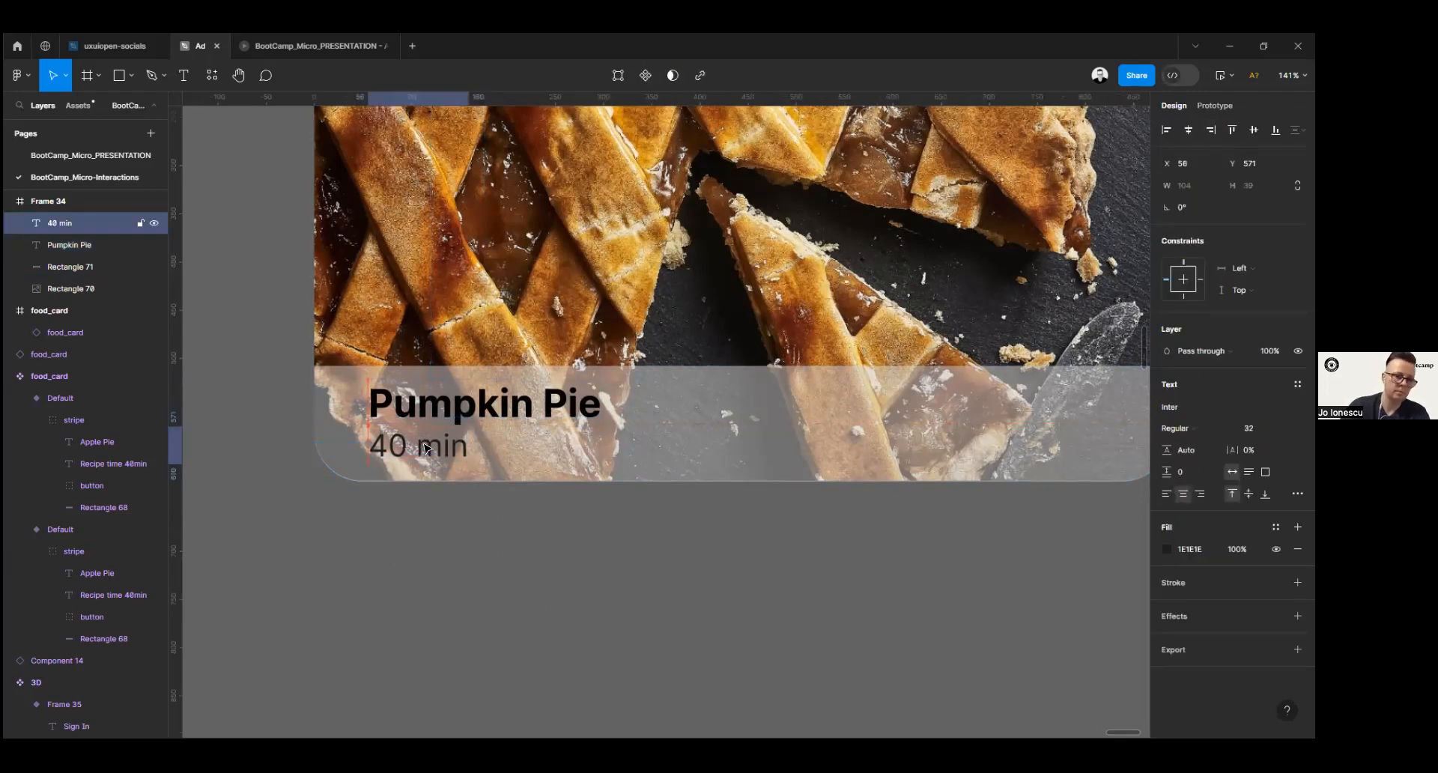
scroll(1093, 492, down, 5)
click(1036, 478)
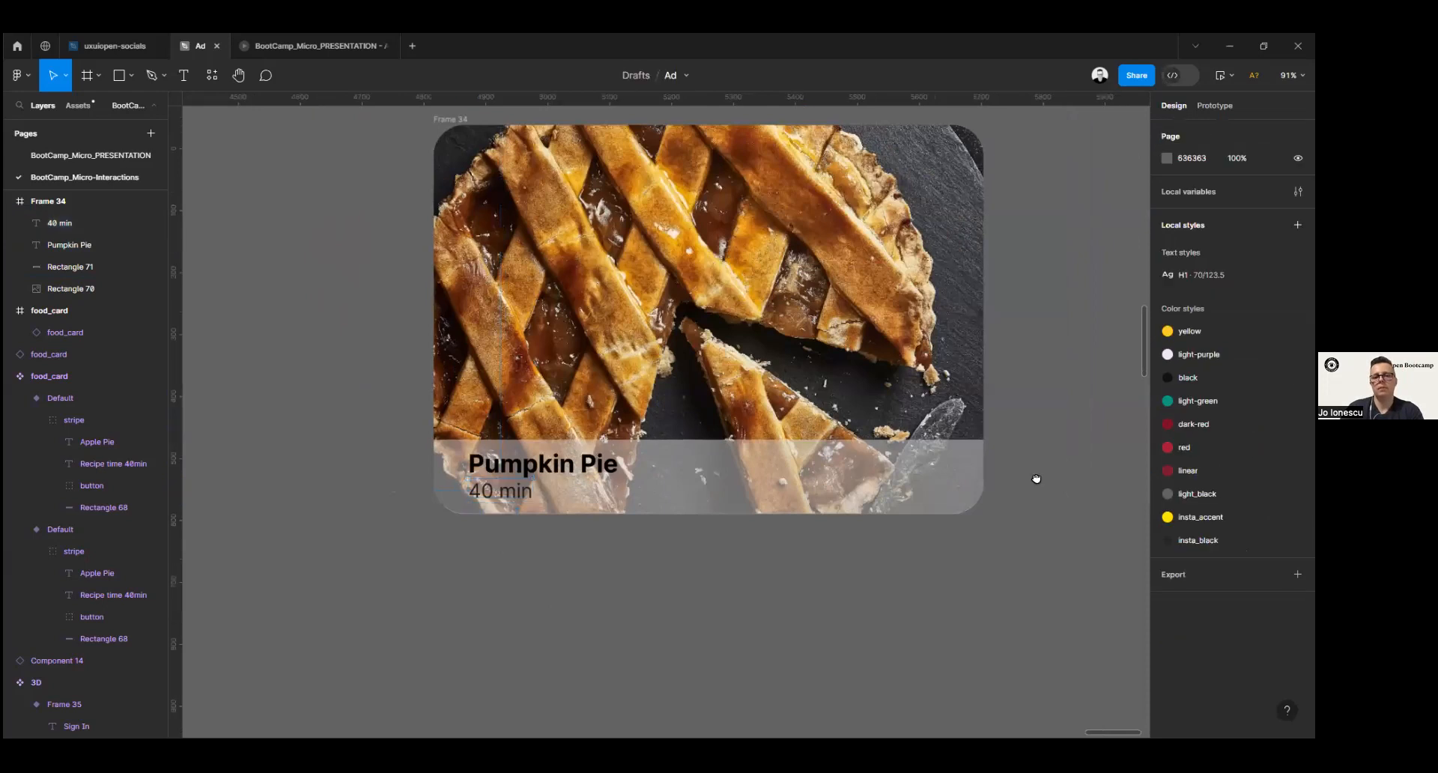
Step: Add a Background blur effect to the translucent strip and increase its blur amount
drag(1036, 478, 757, 420)
click(741, 430)
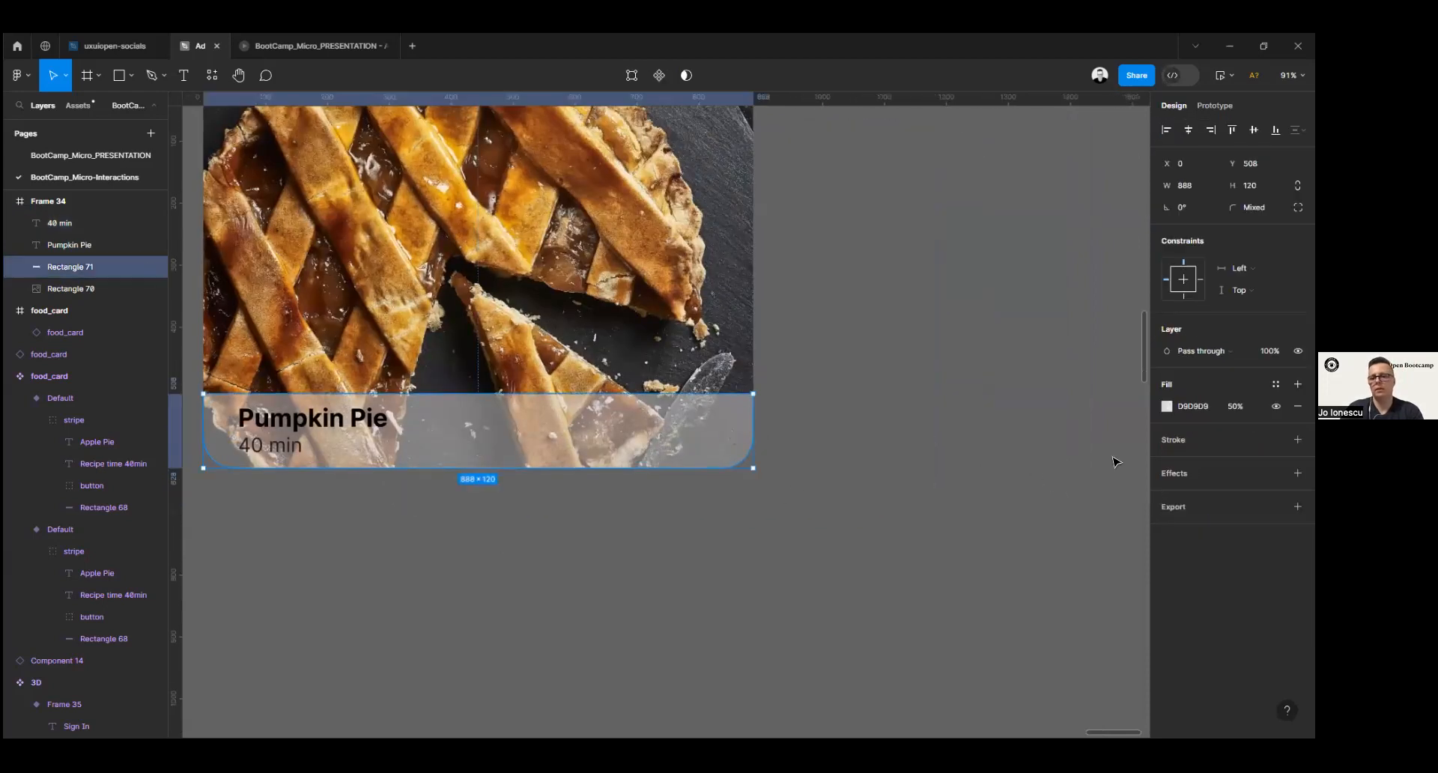
click(1167, 476)
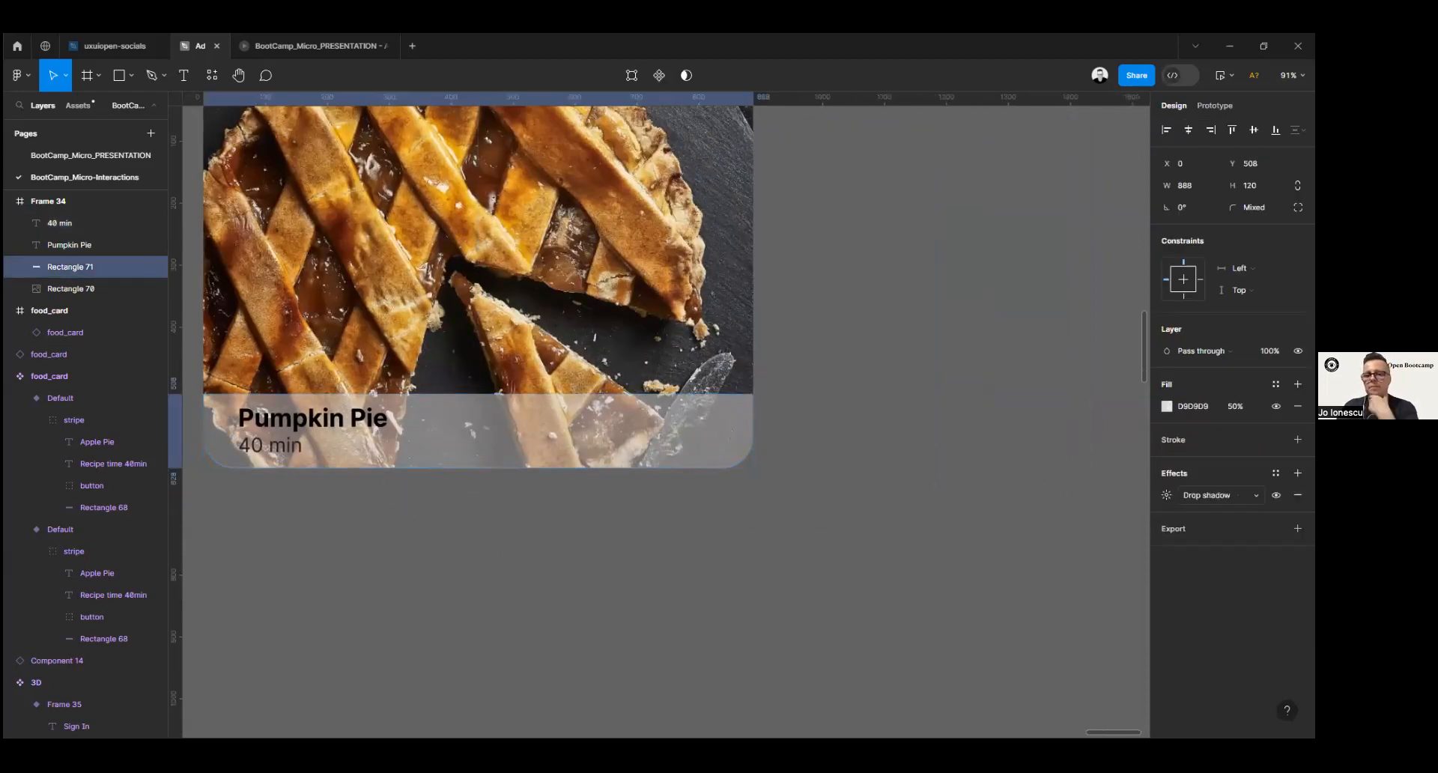
click(1218, 495)
click(1229, 526)
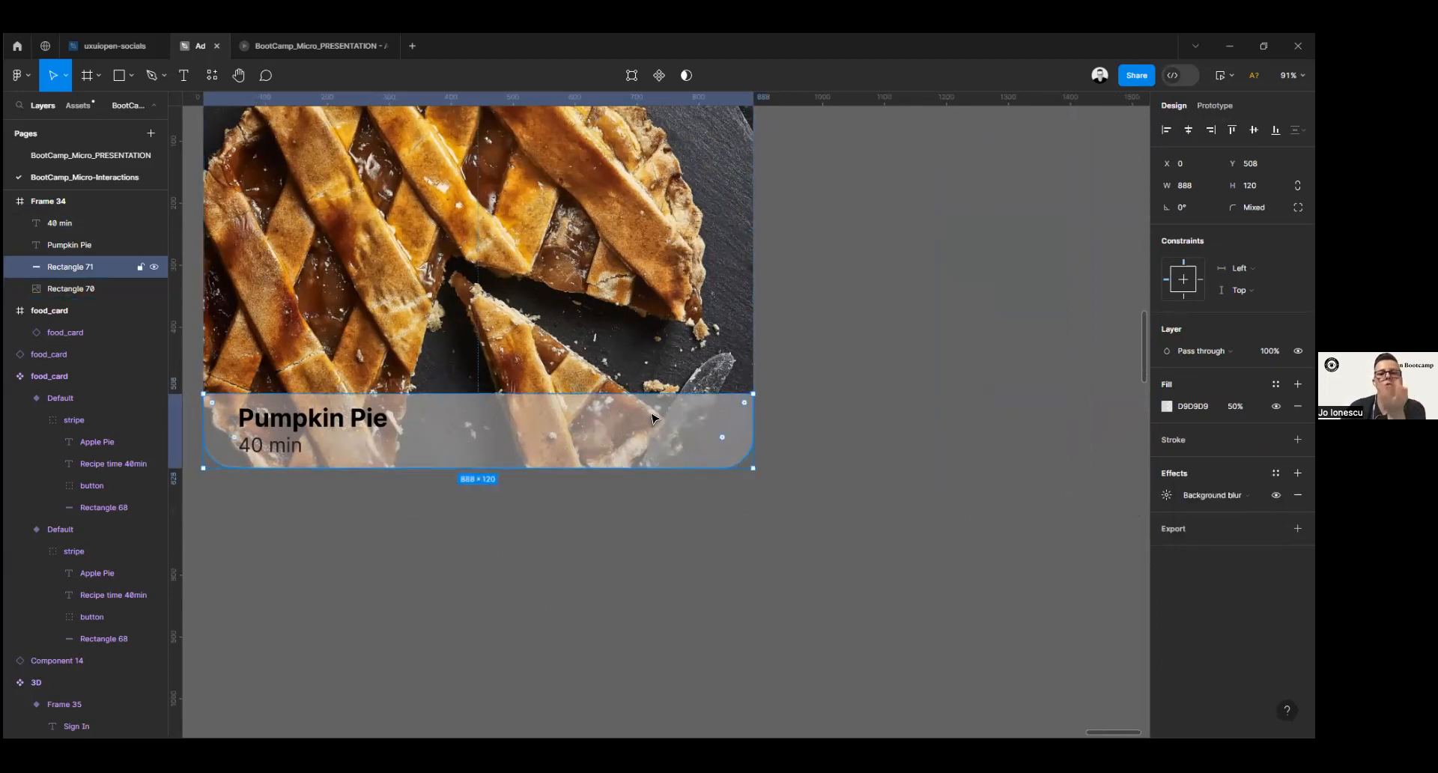
click(1170, 499)
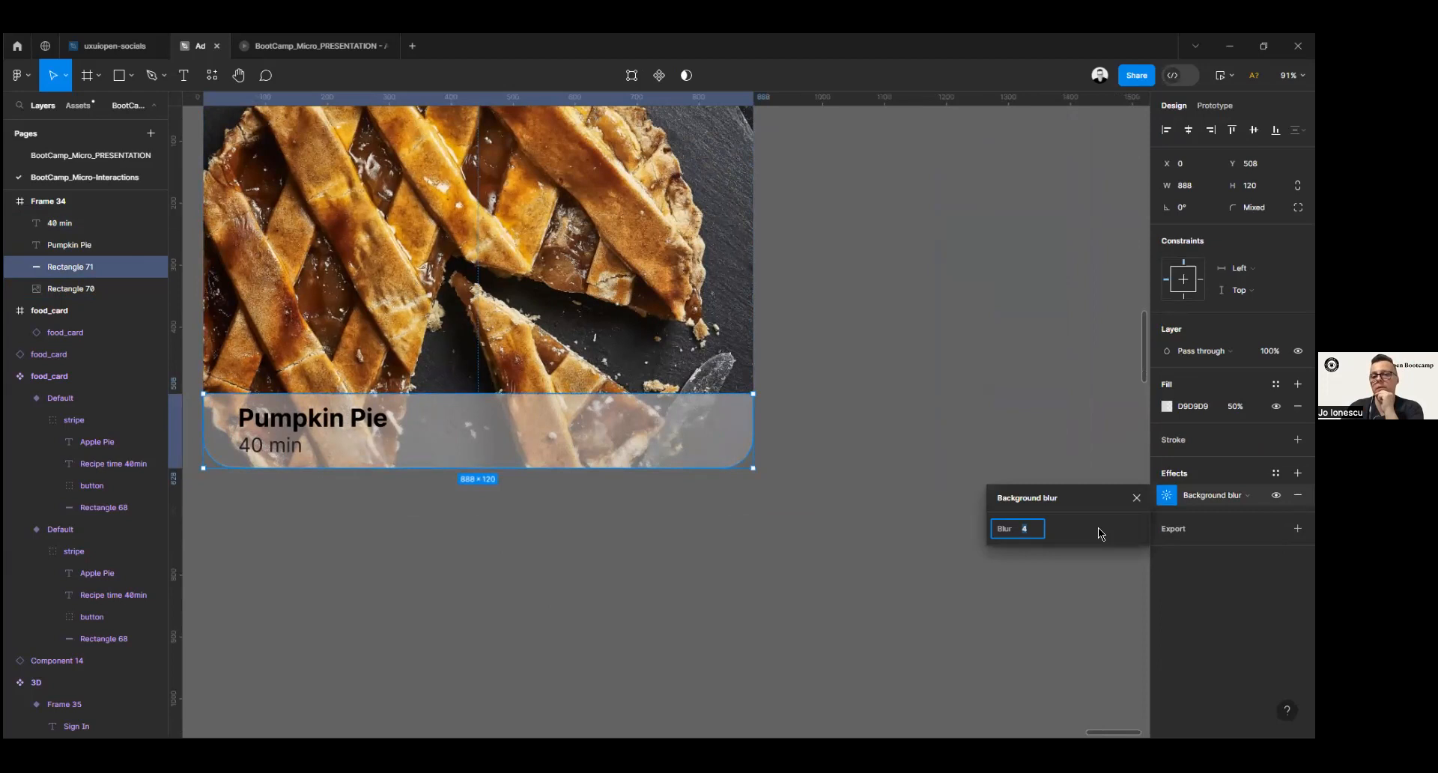
drag(973, 529, 1053, 522)
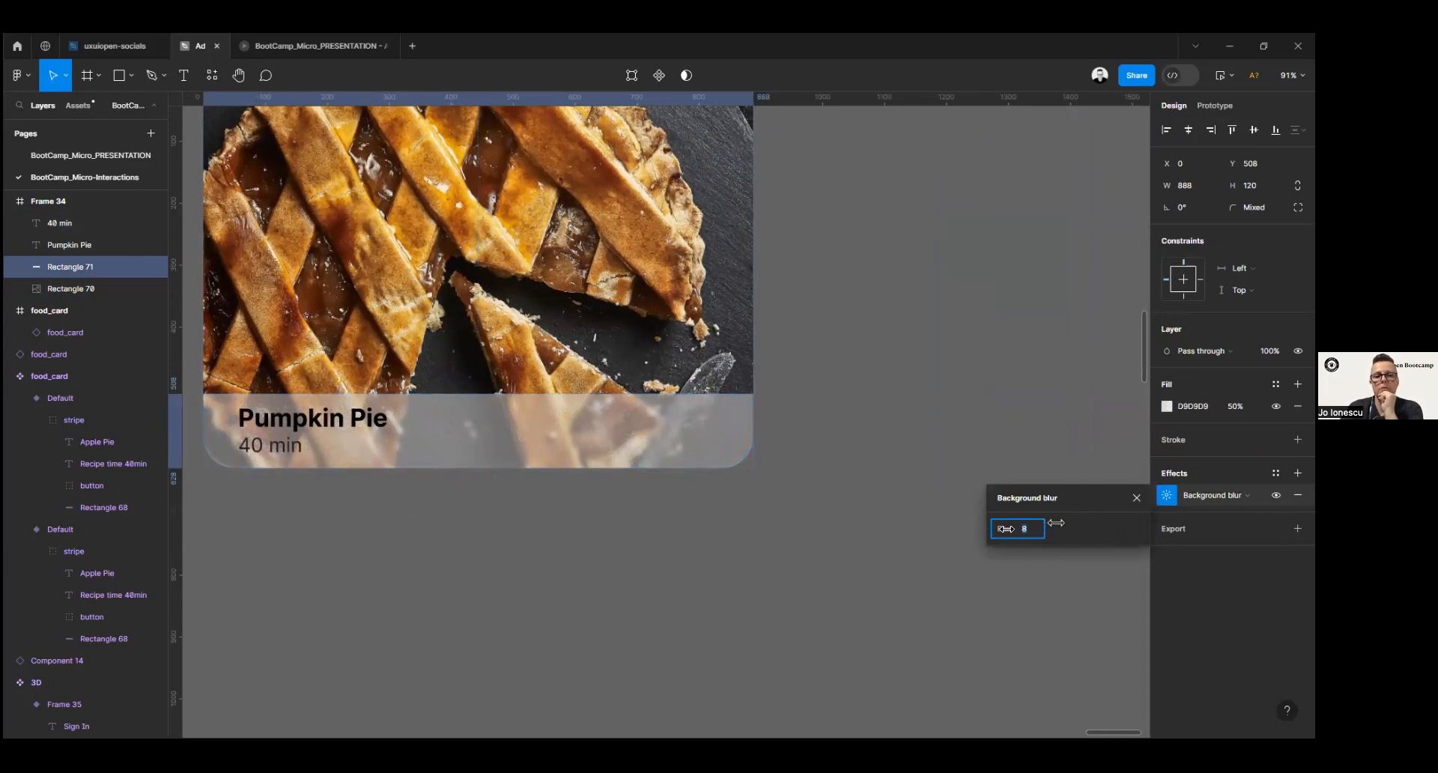
click(1136, 498)
click(1072, 427)
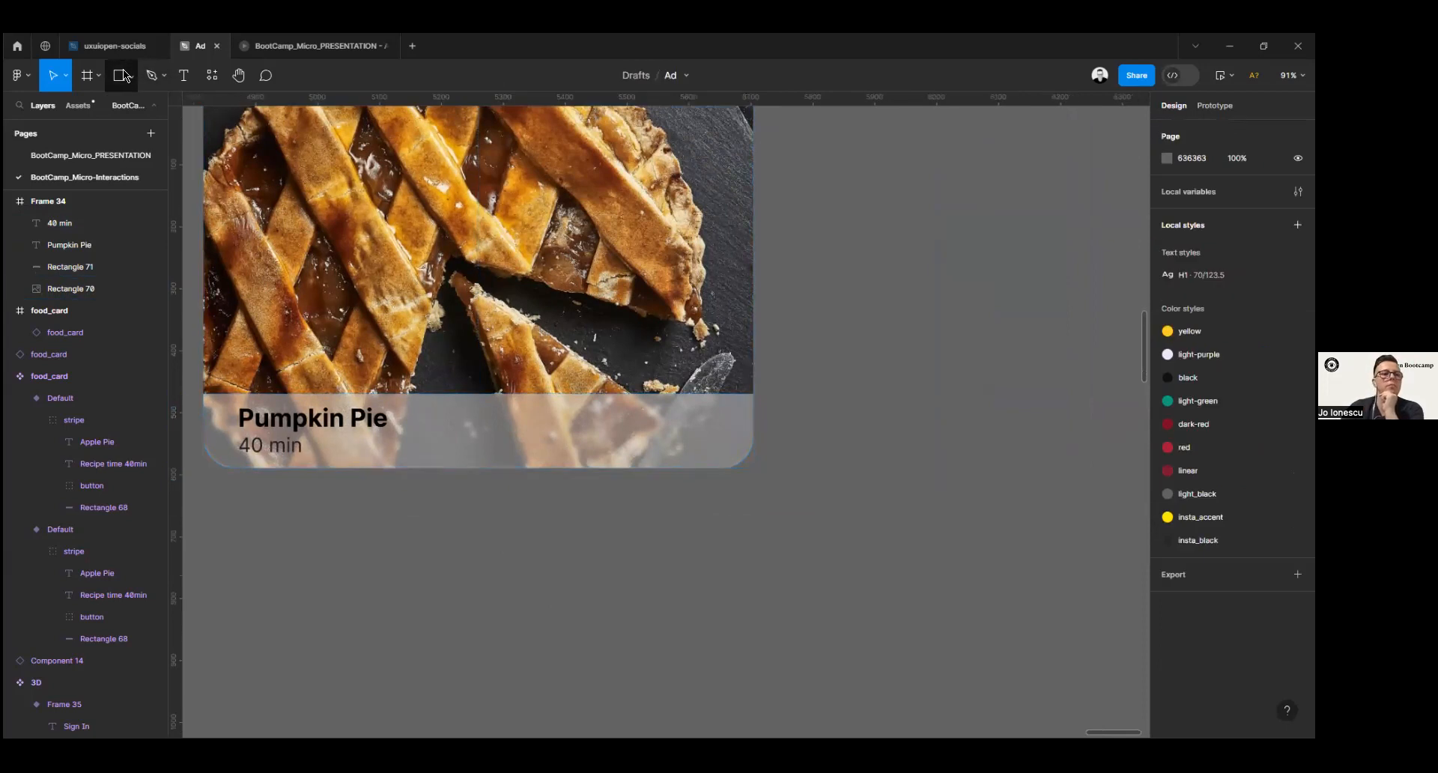
Step: Set the fill opacity of the translucent strip to 40%
click(558, 447)
click(1238, 406)
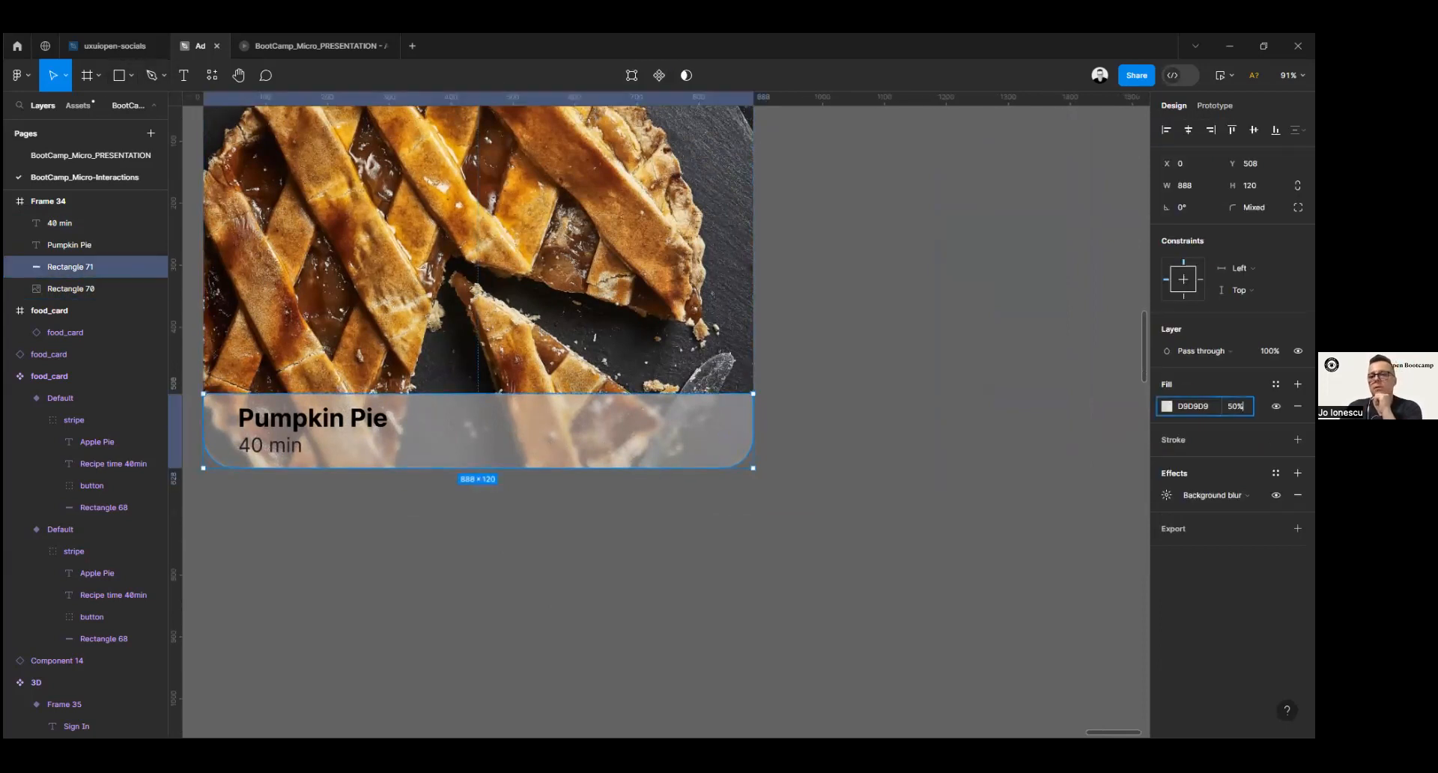
text(40)
key(Return)
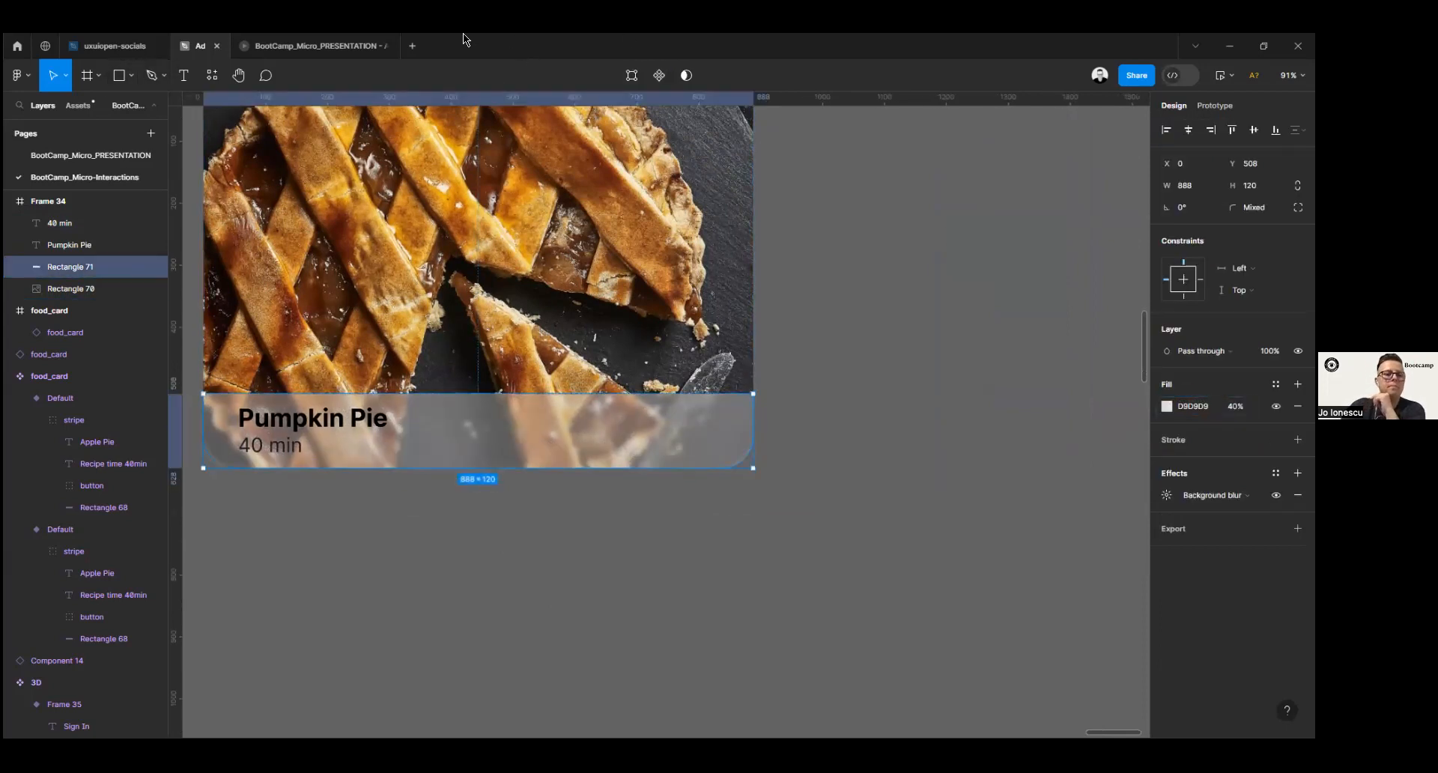
Step: Draw a square about 133 × 133 beside the food card and set its corner radius to 40
click(118, 75)
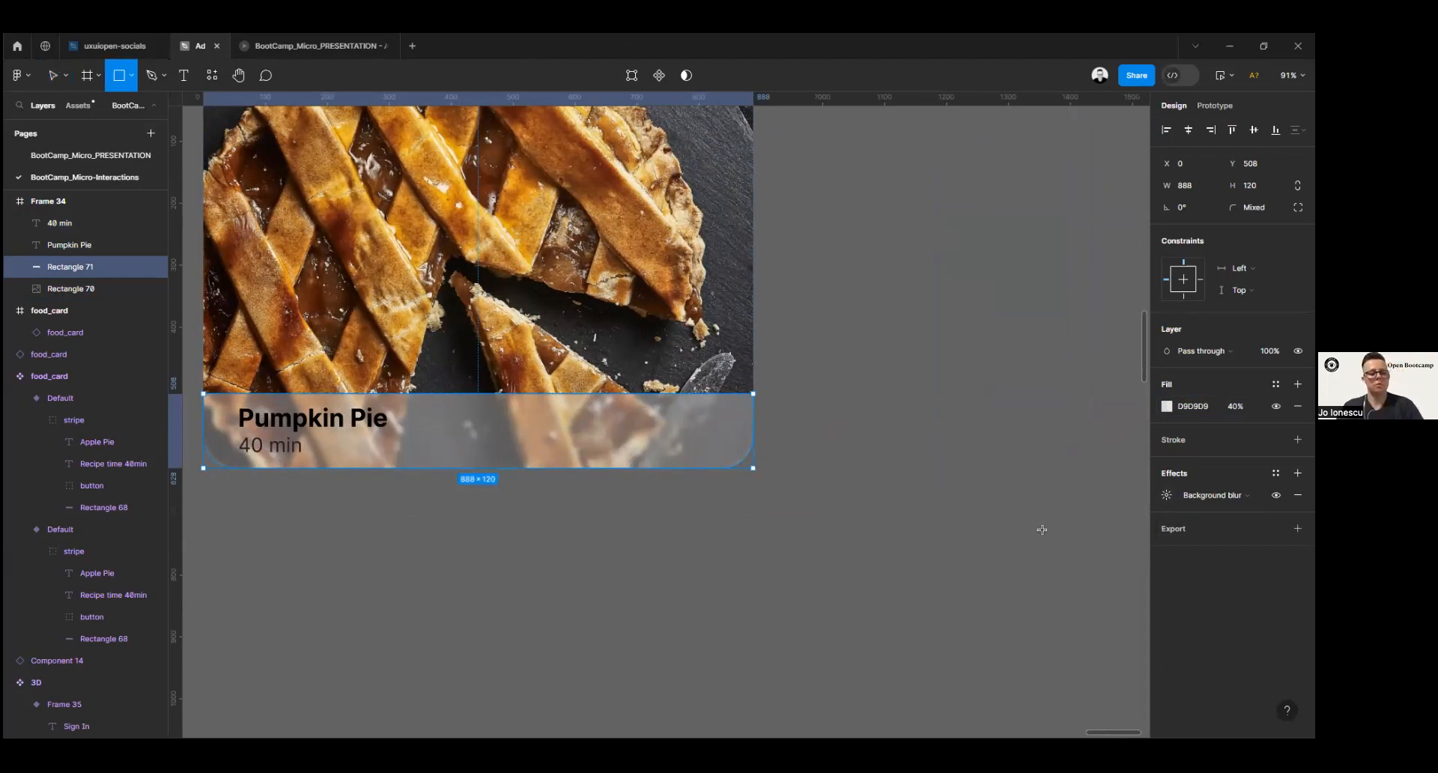
drag(880, 411, 963, 492)
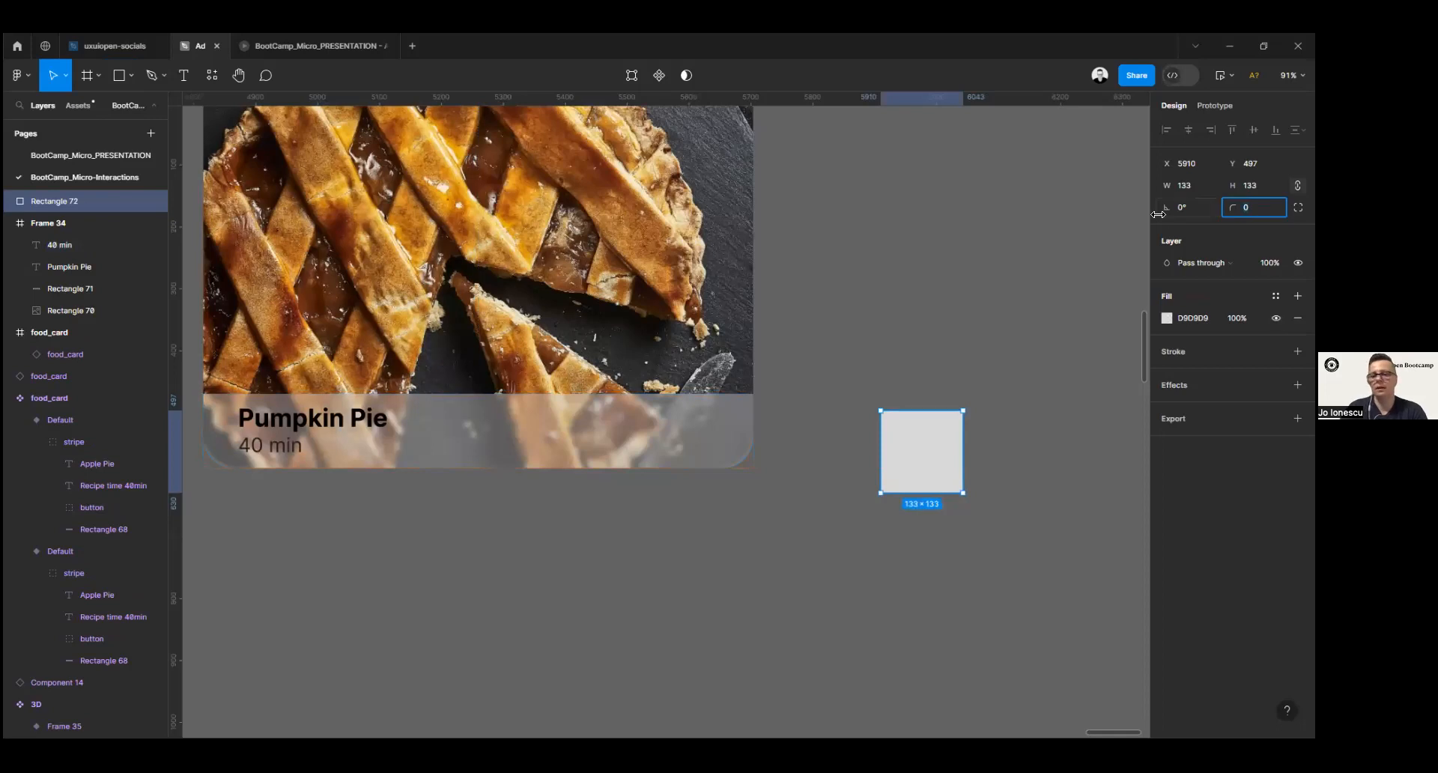
text(50)
key(Return)
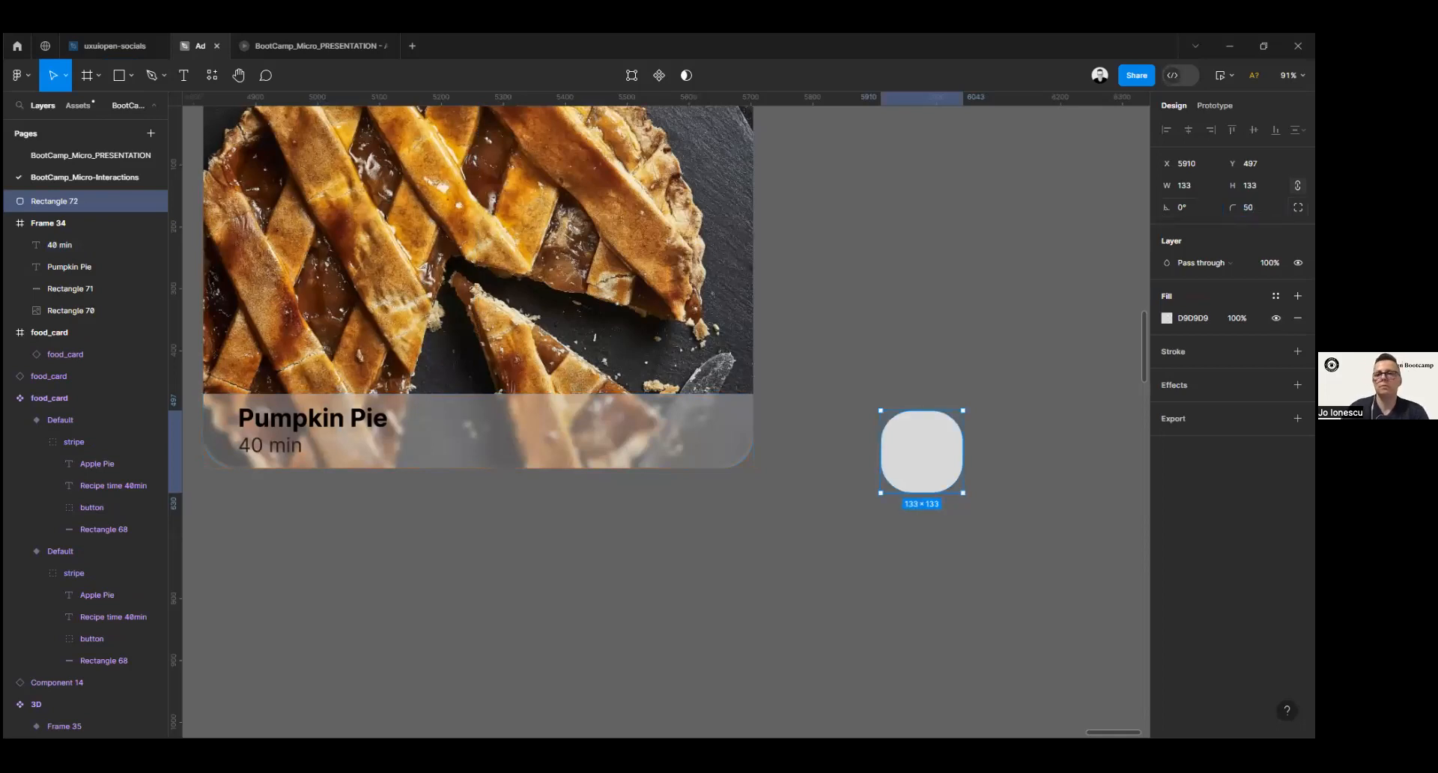
click(1249, 208)
text(40)
key(Return)
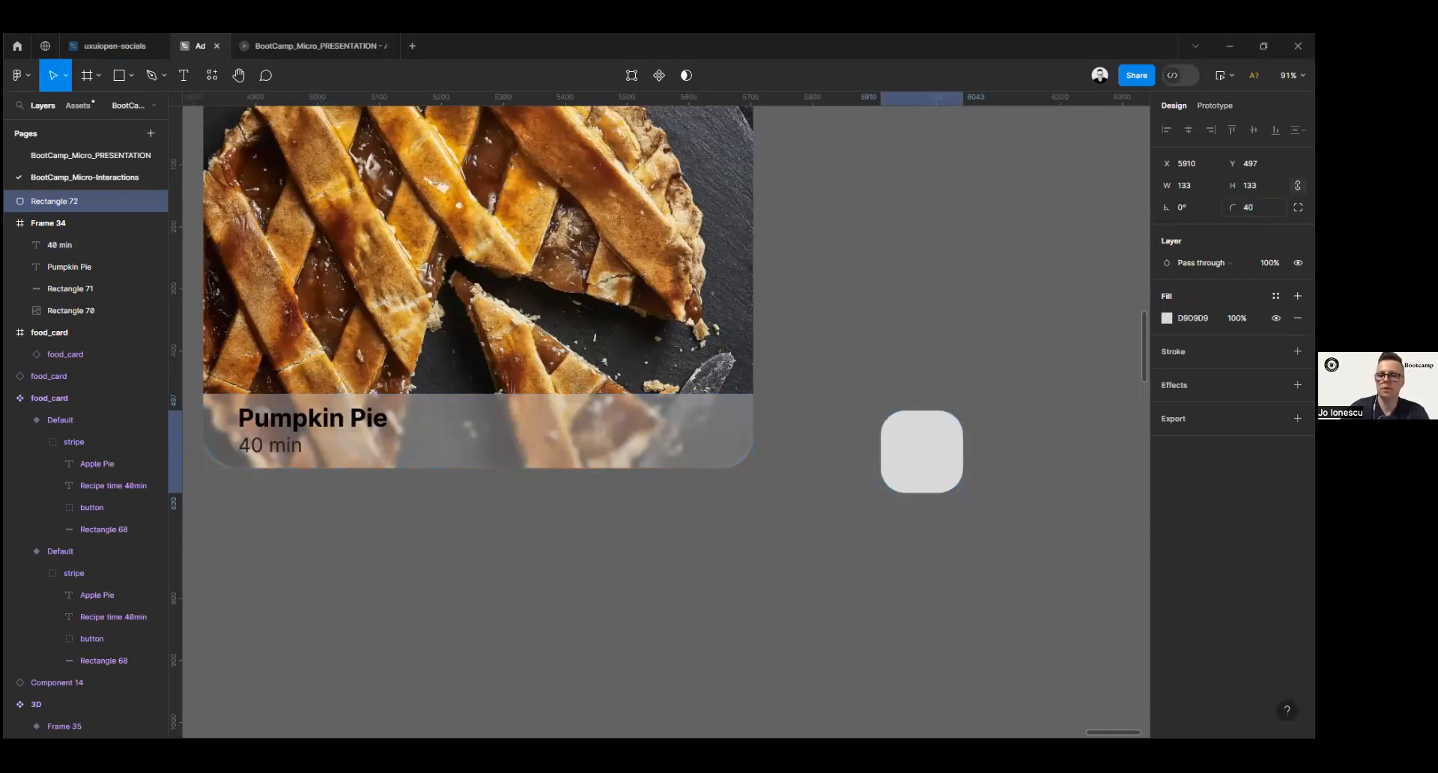
Step: Place the rounded square over the strip's upper edge near the card's right side and set its layer opacity to 80%
drag(922, 457, 672, 397)
click(1237, 406)
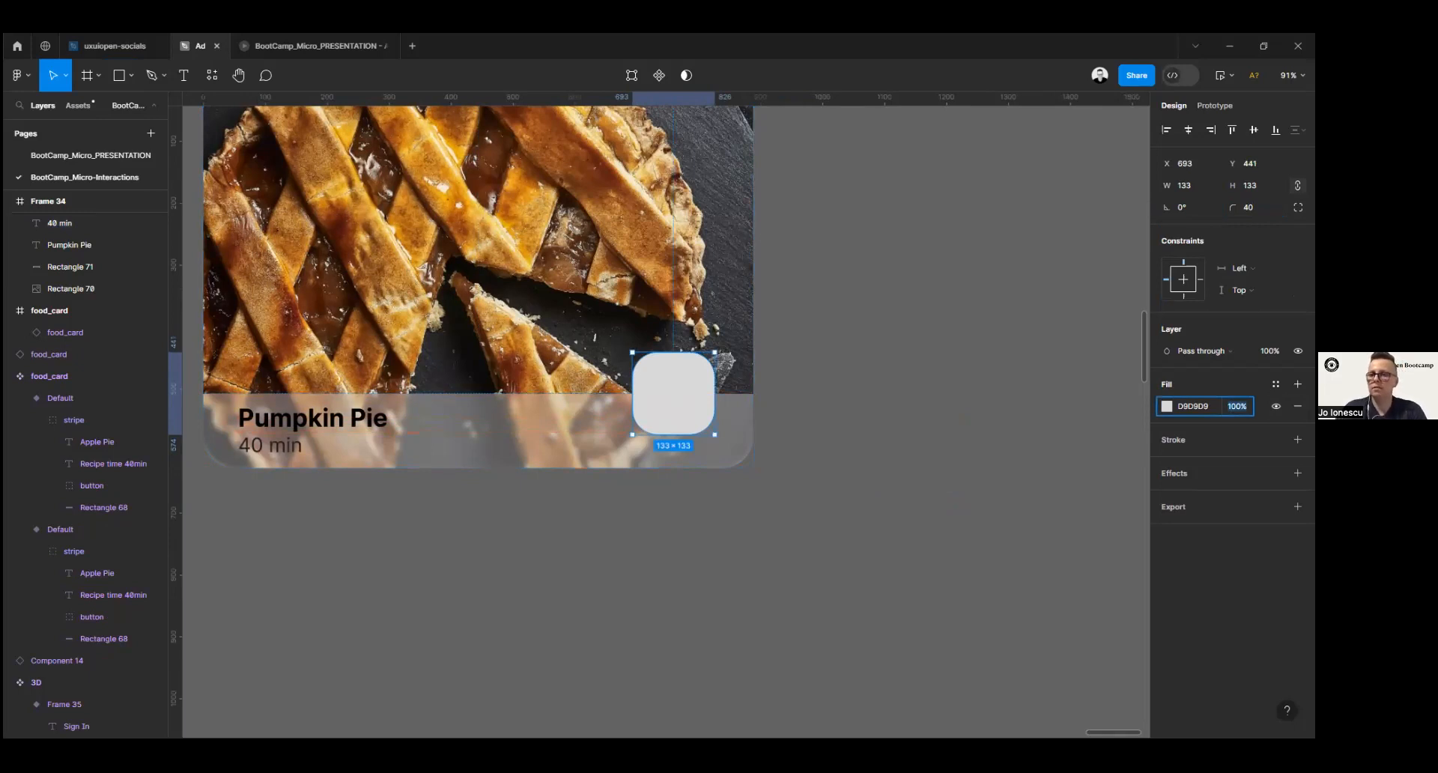
click(1269, 351)
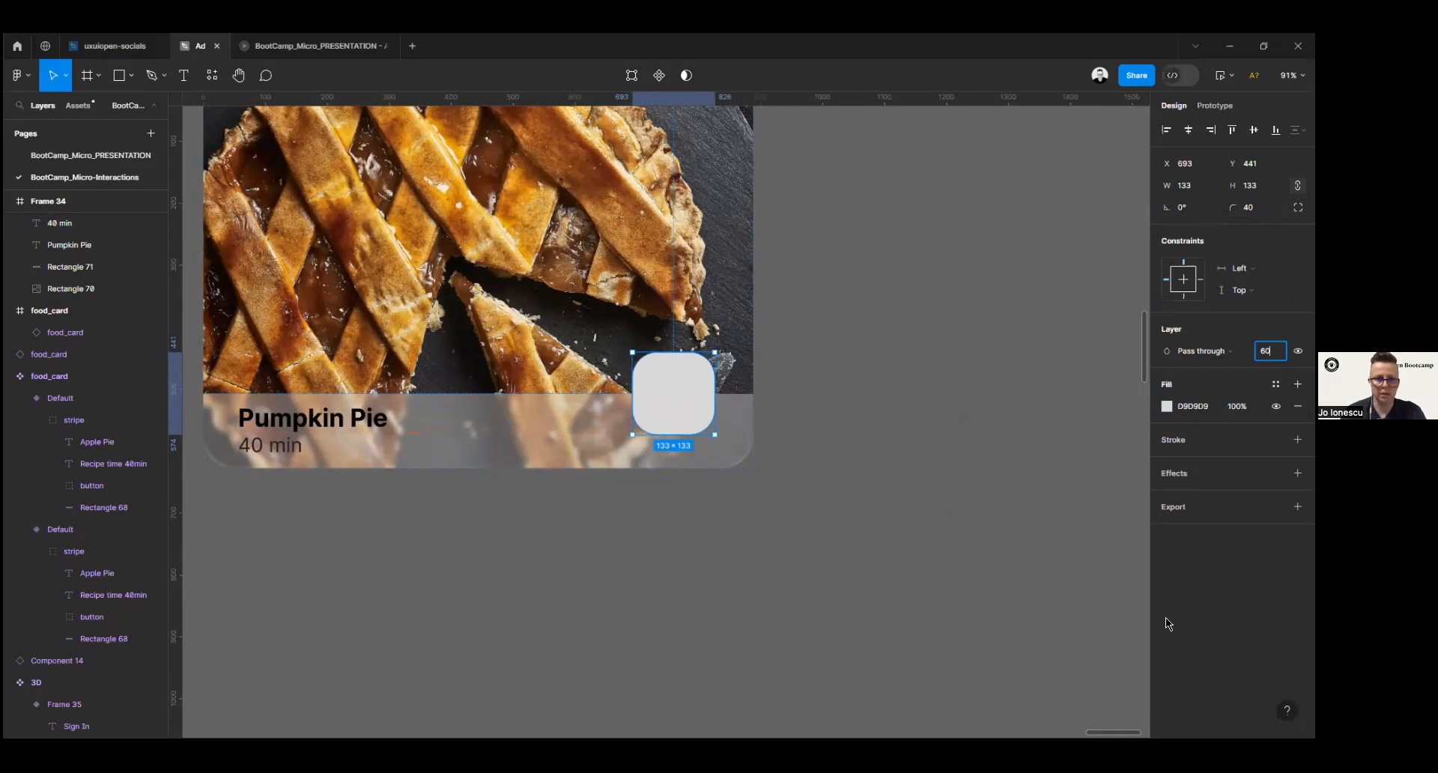
key(Return)
click(1270, 350)
text(80)
key(Return)
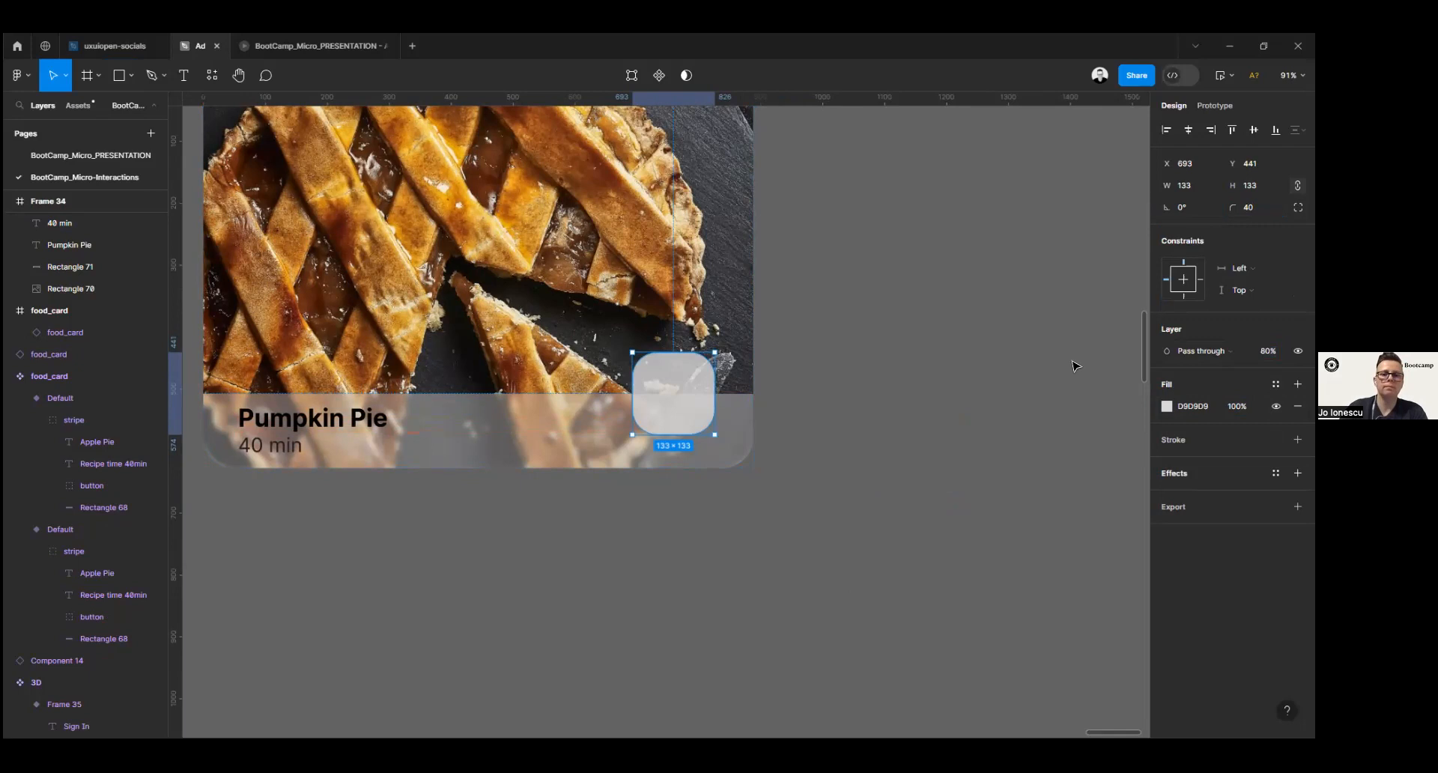
click(905, 500)
Step: Add a drop shadow to the rounded square with X 8, Y 8 and blur 8
click(673, 390)
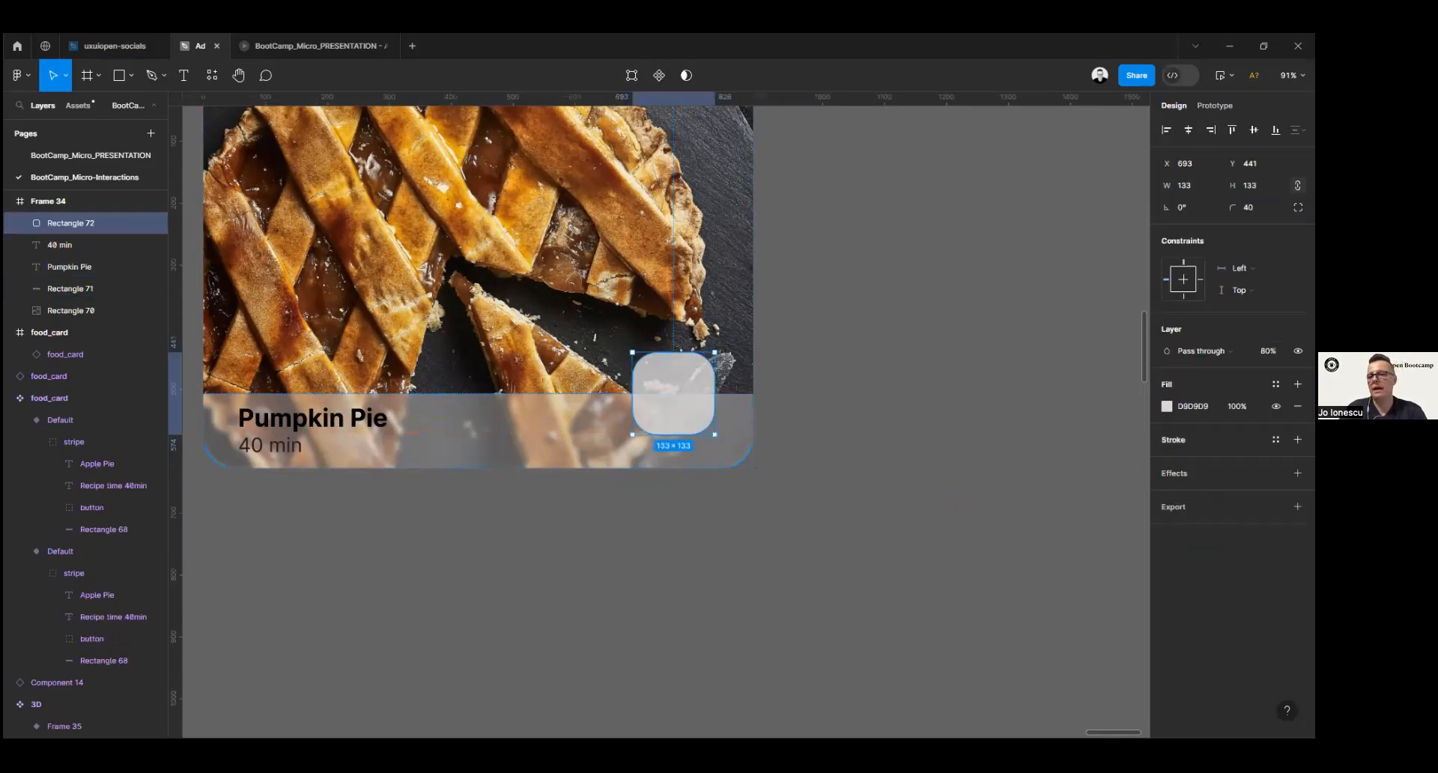
click(1174, 473)
click(1222, 495)
click(1221, 496)
click(1167, 496)
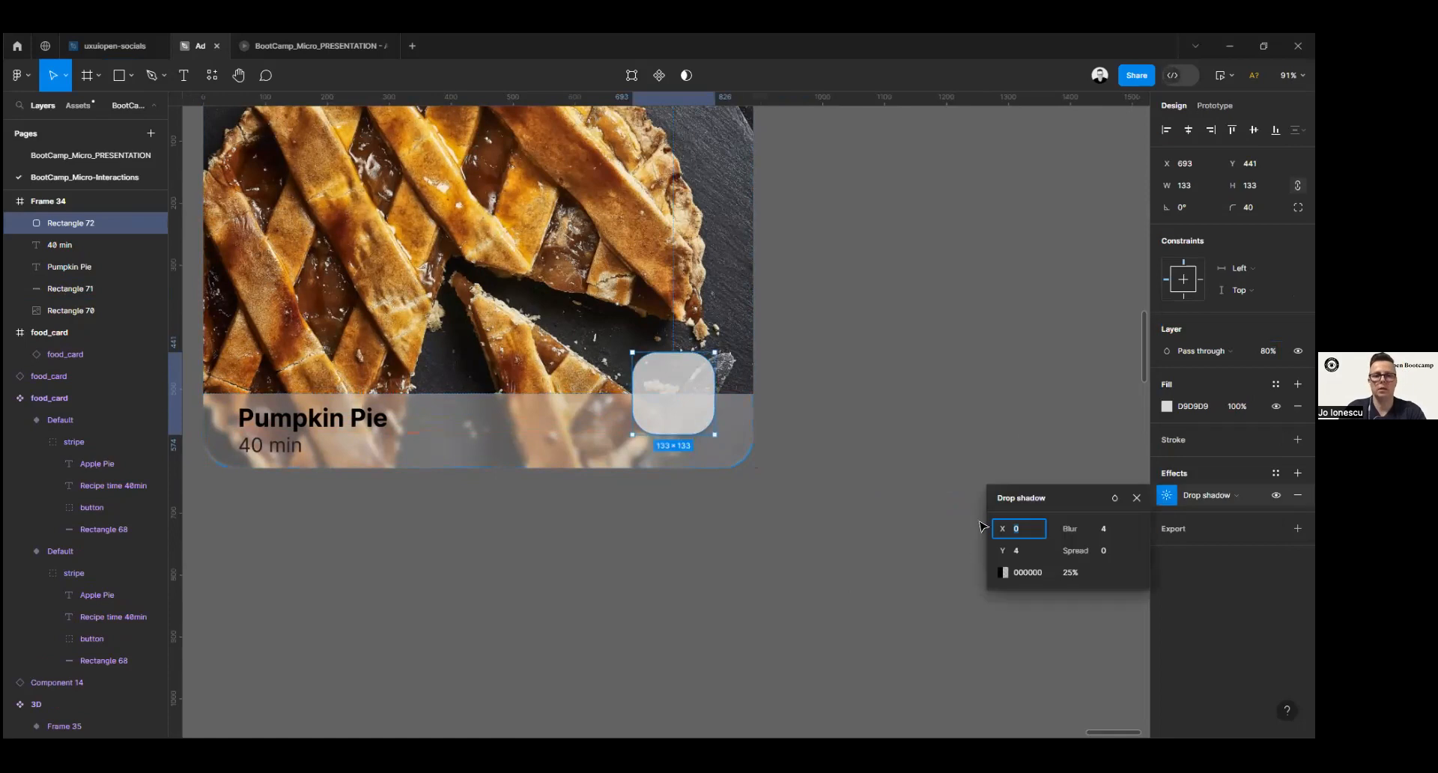
click(1011, 552)
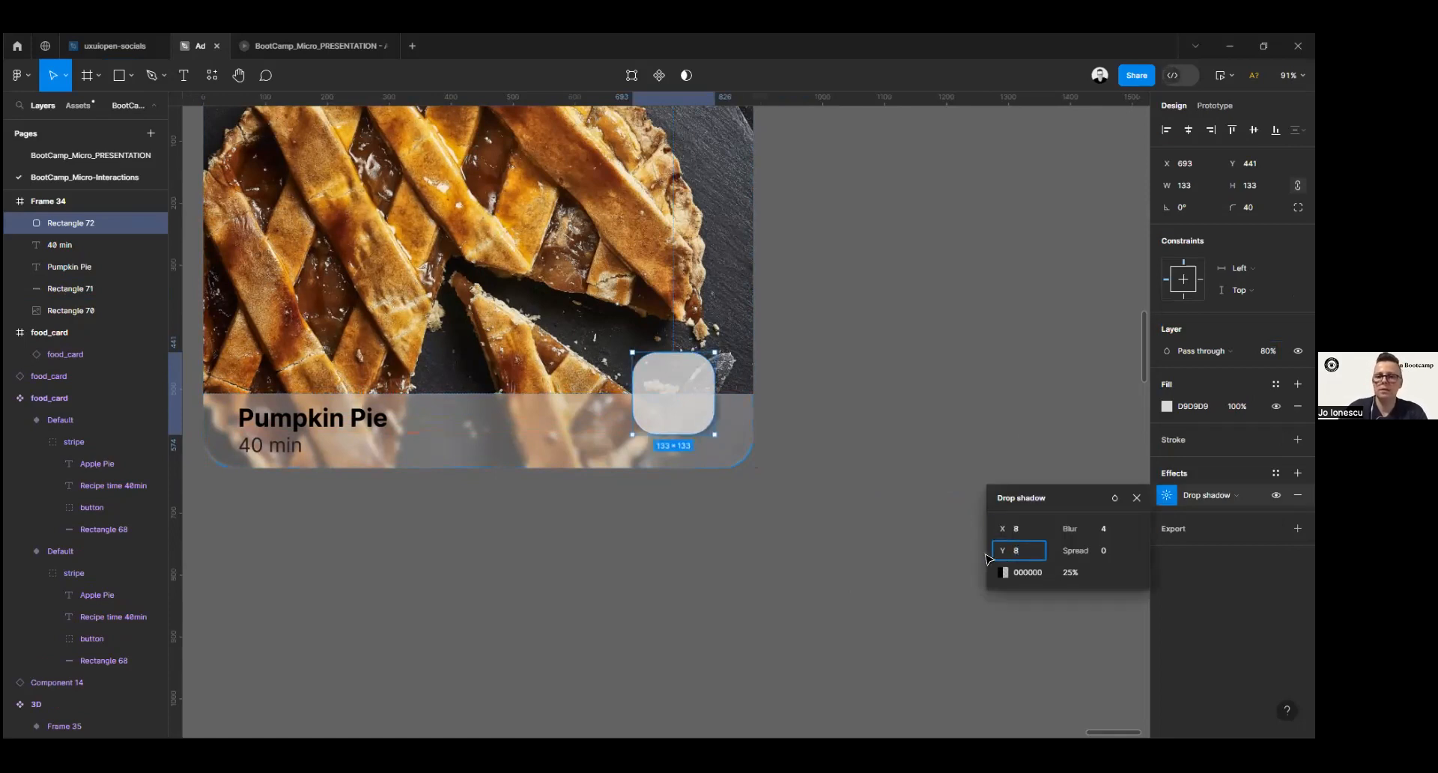
drag(1072, 530, 1115, 536)
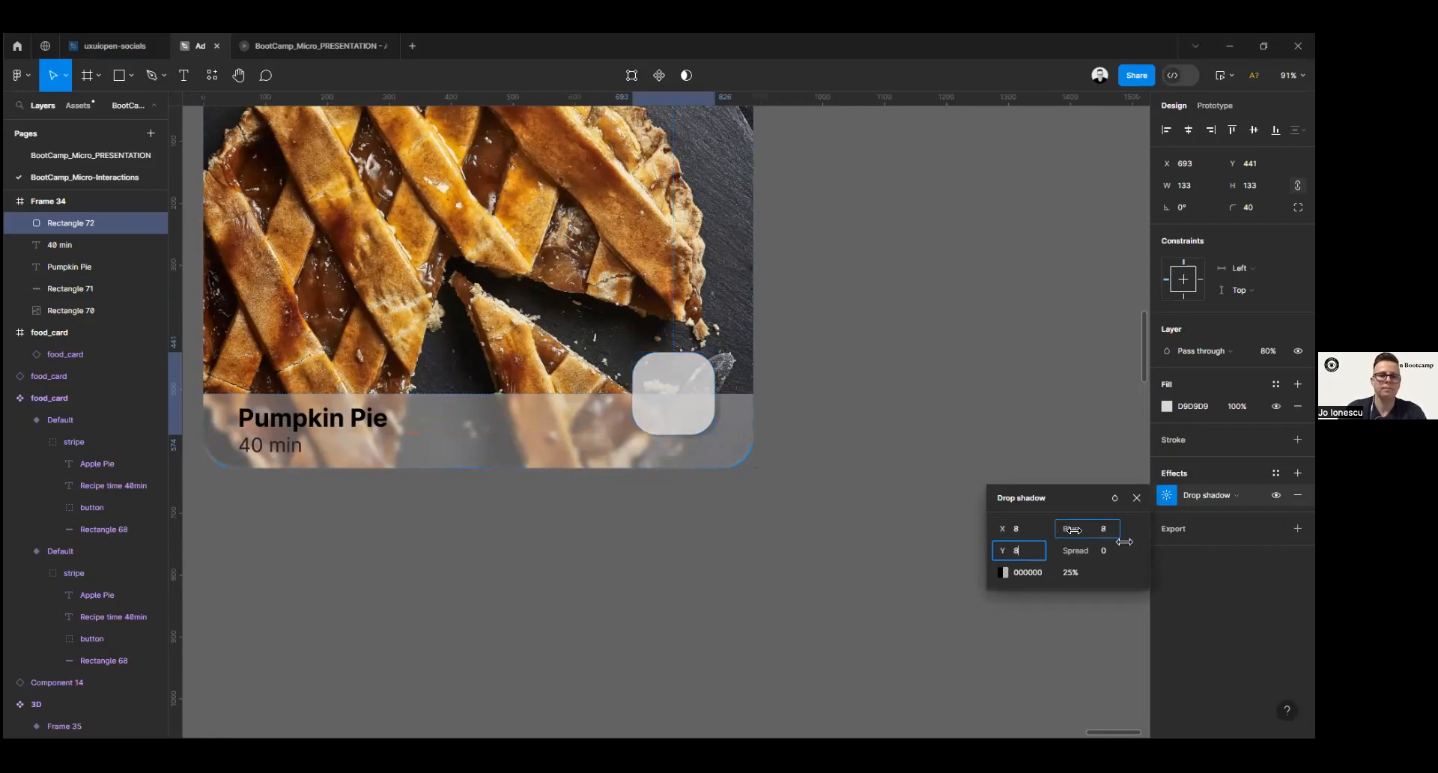
click(1136, 497)
click(522, 575)
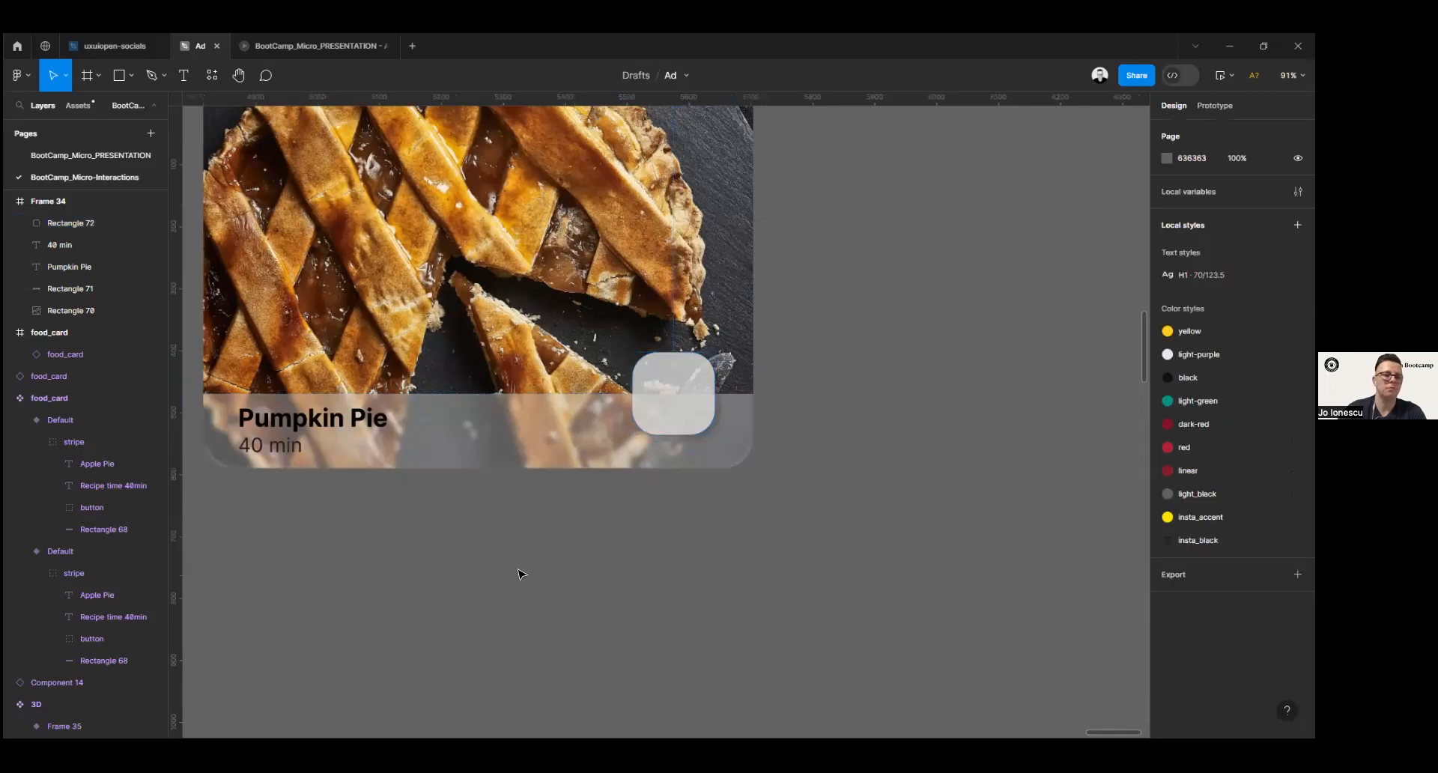
Step: Shrink the rounded square on the card to about 95 × 95, keeping its lower-right corner in place
scroll(522, 574, down, 5)
click(693, 453)
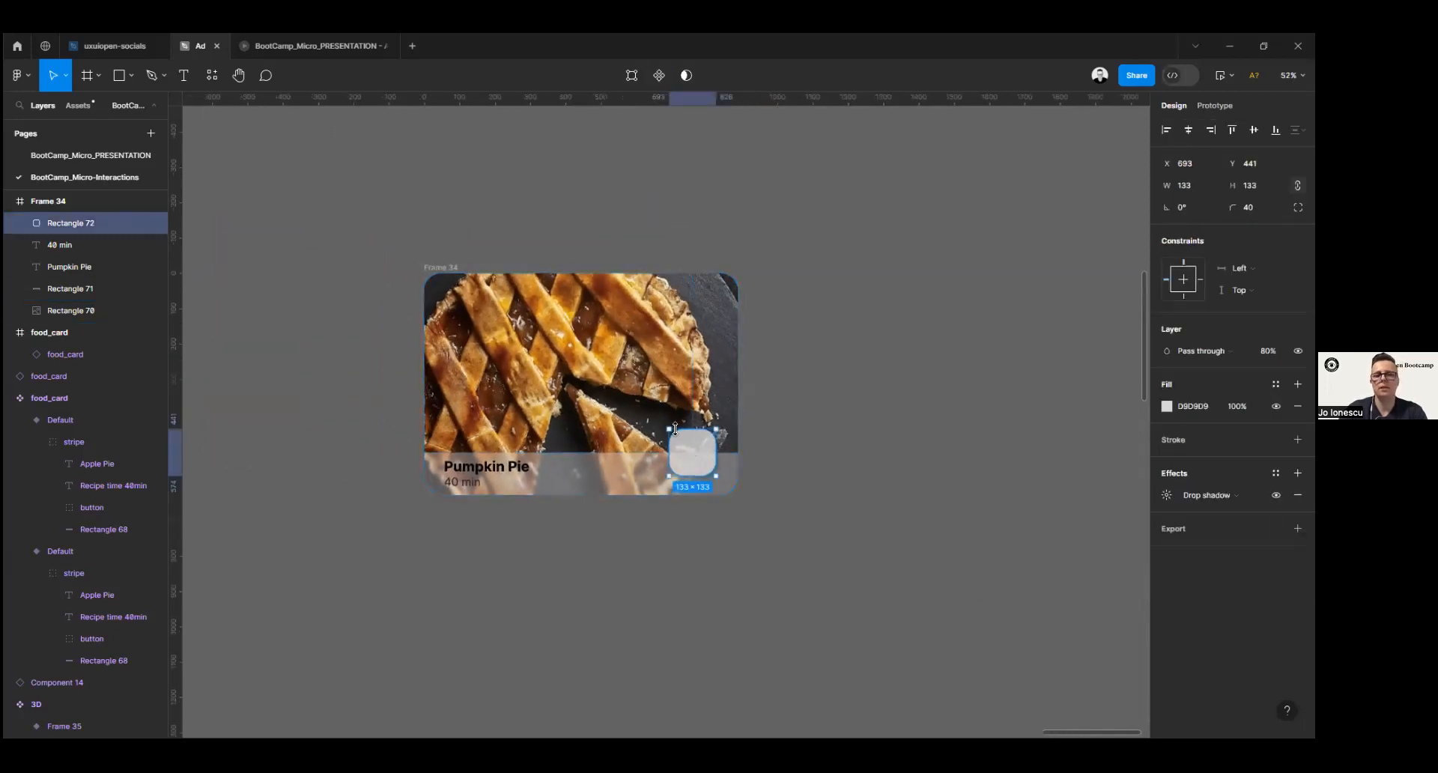
drag(668, 426, 681, 439)
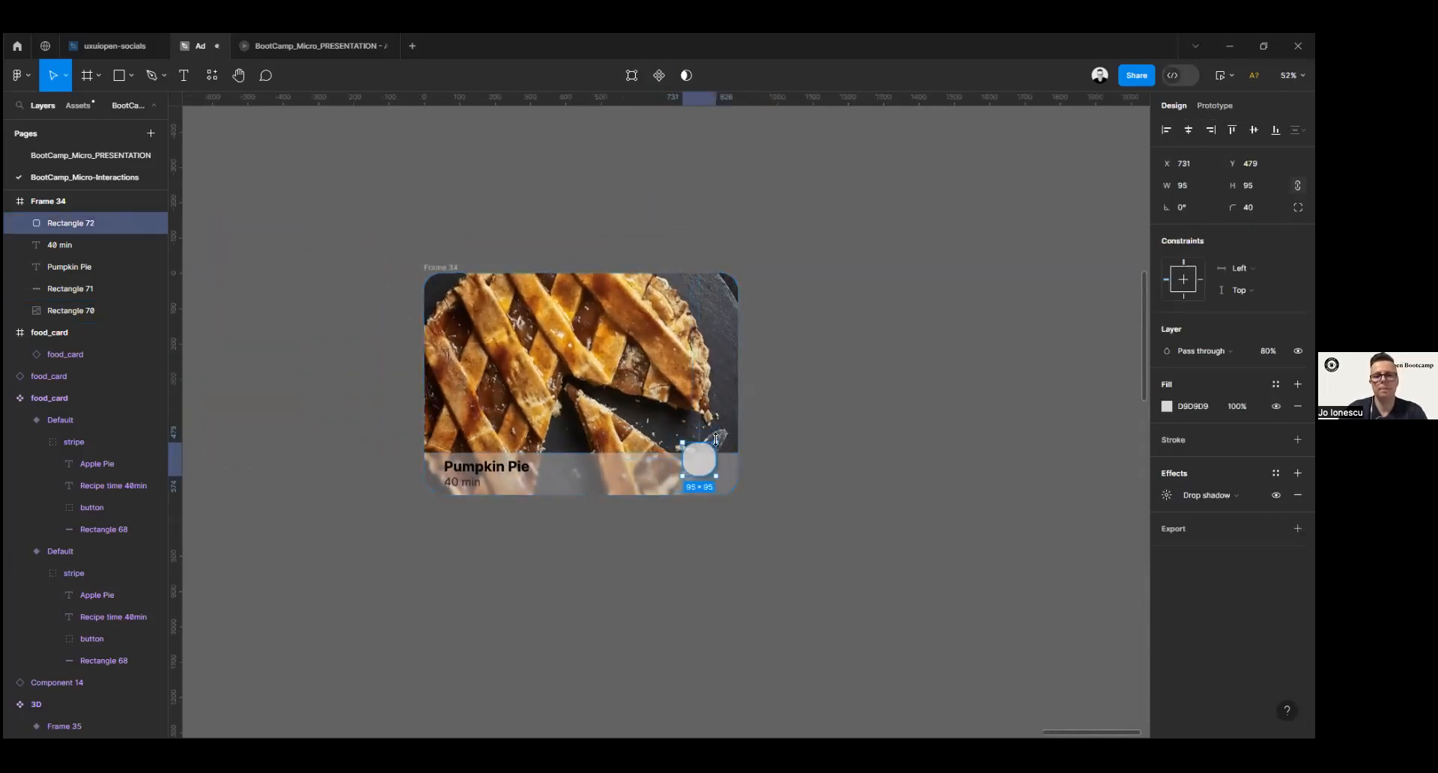
Step: Set the corner radius of the small square to 20, trying 30 and 15 on the way
click(1251, 207)
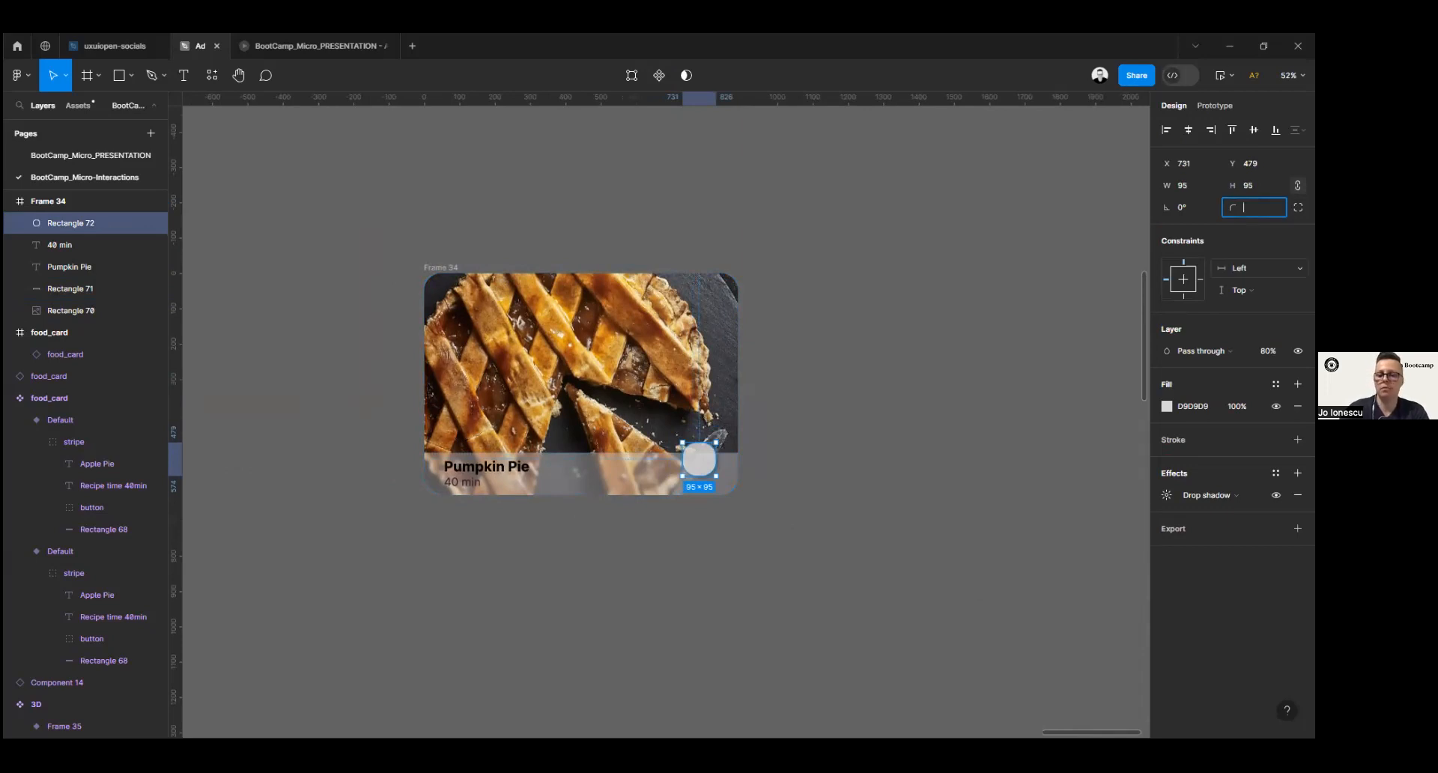
key(Return)
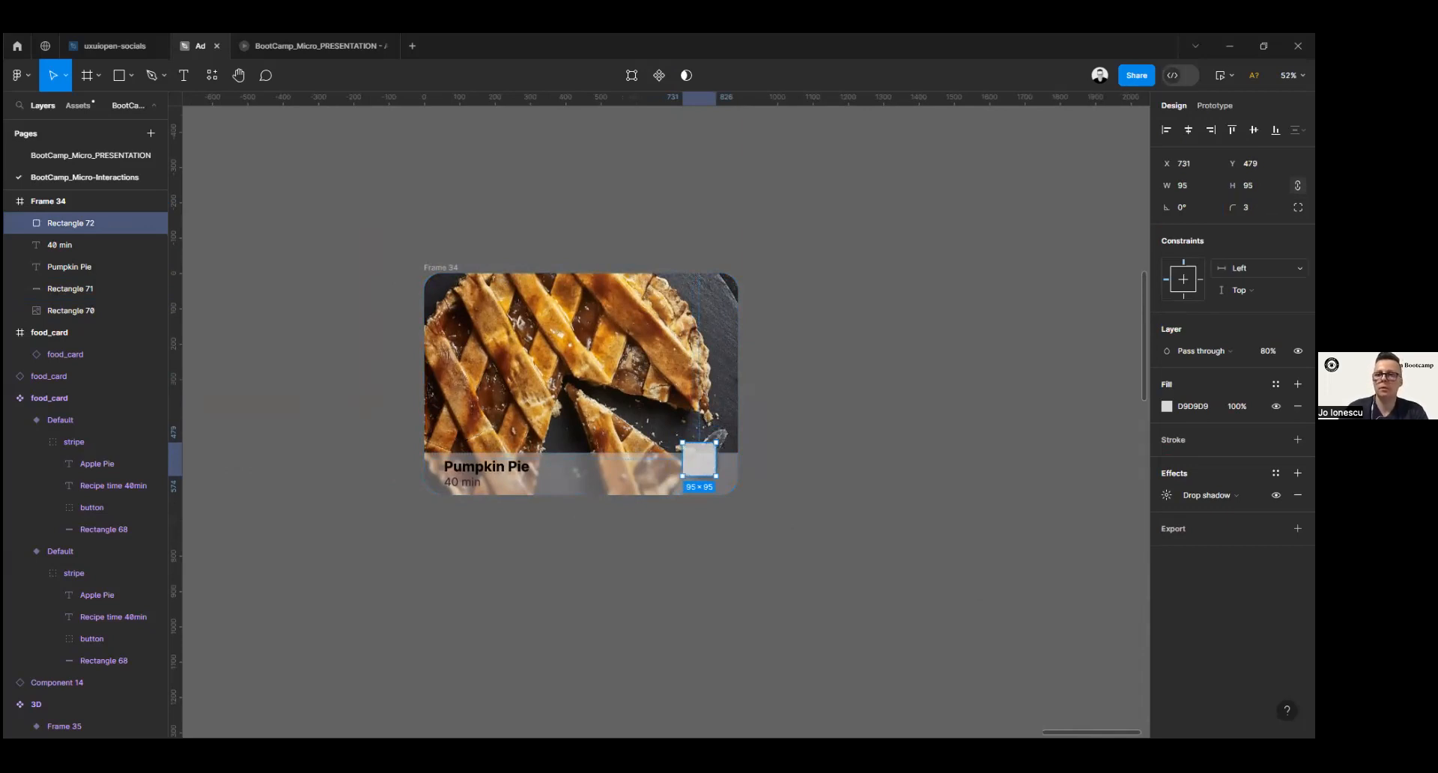
click(1251, 208)
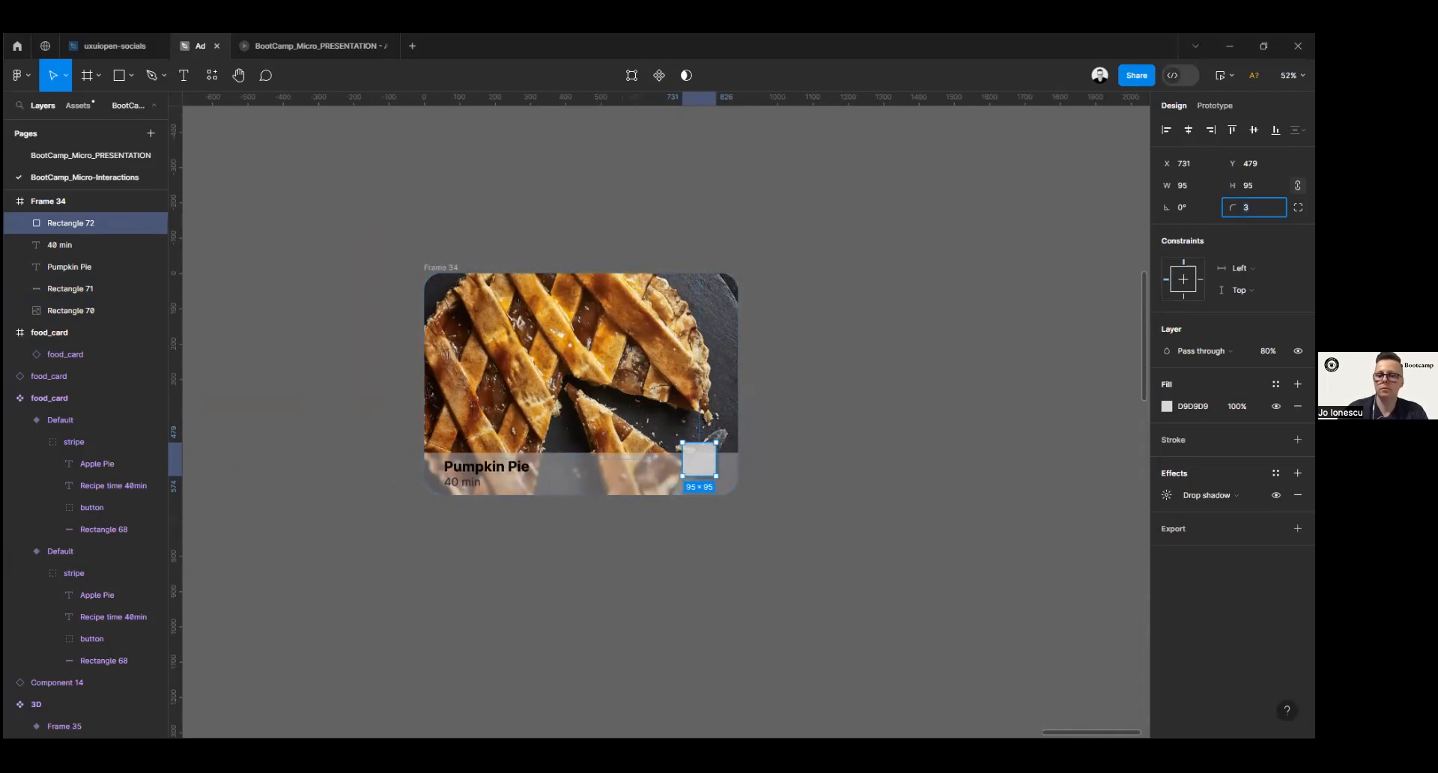
text(0)
key(Return)
click(1251, 208)
text(15)
key(Return)
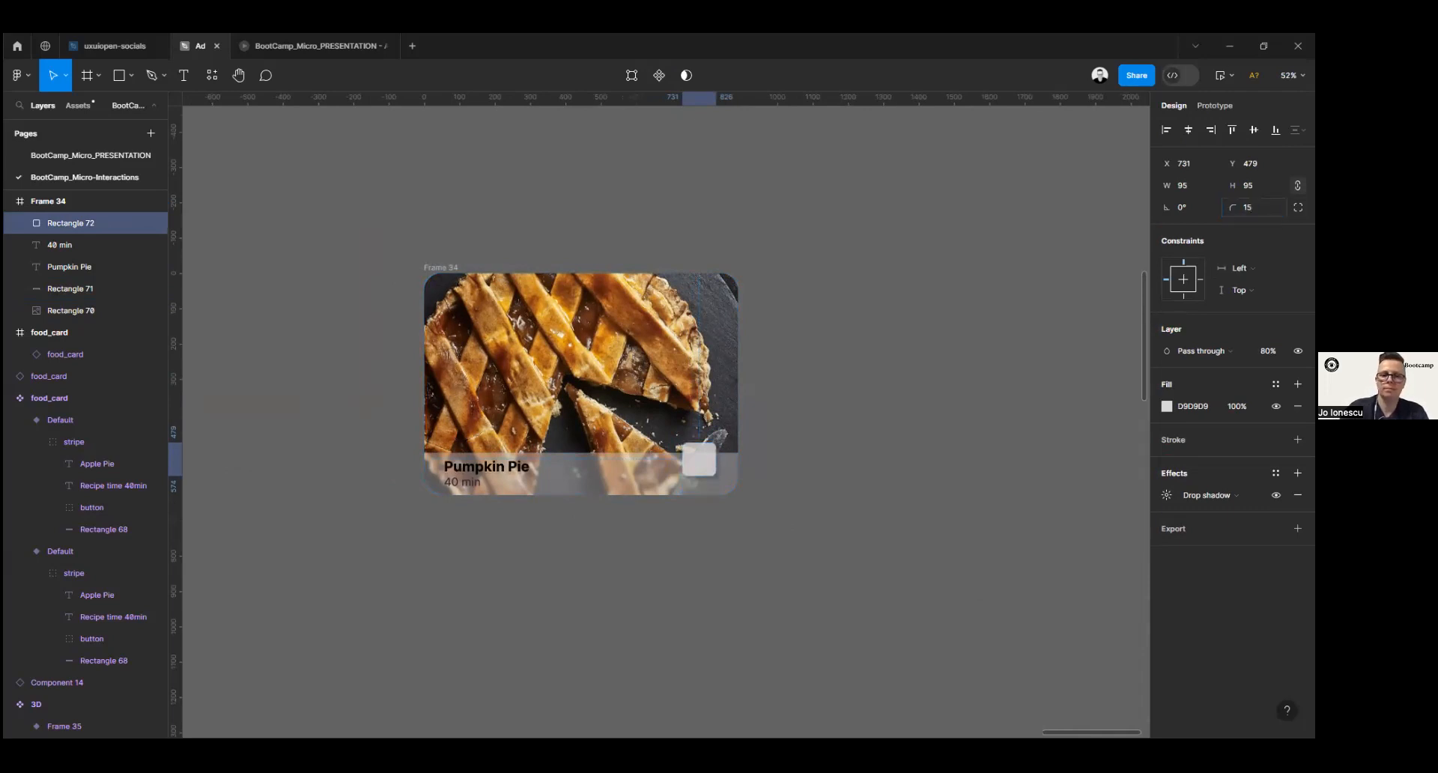
click(1252, 207)
text(20)
key(Return)
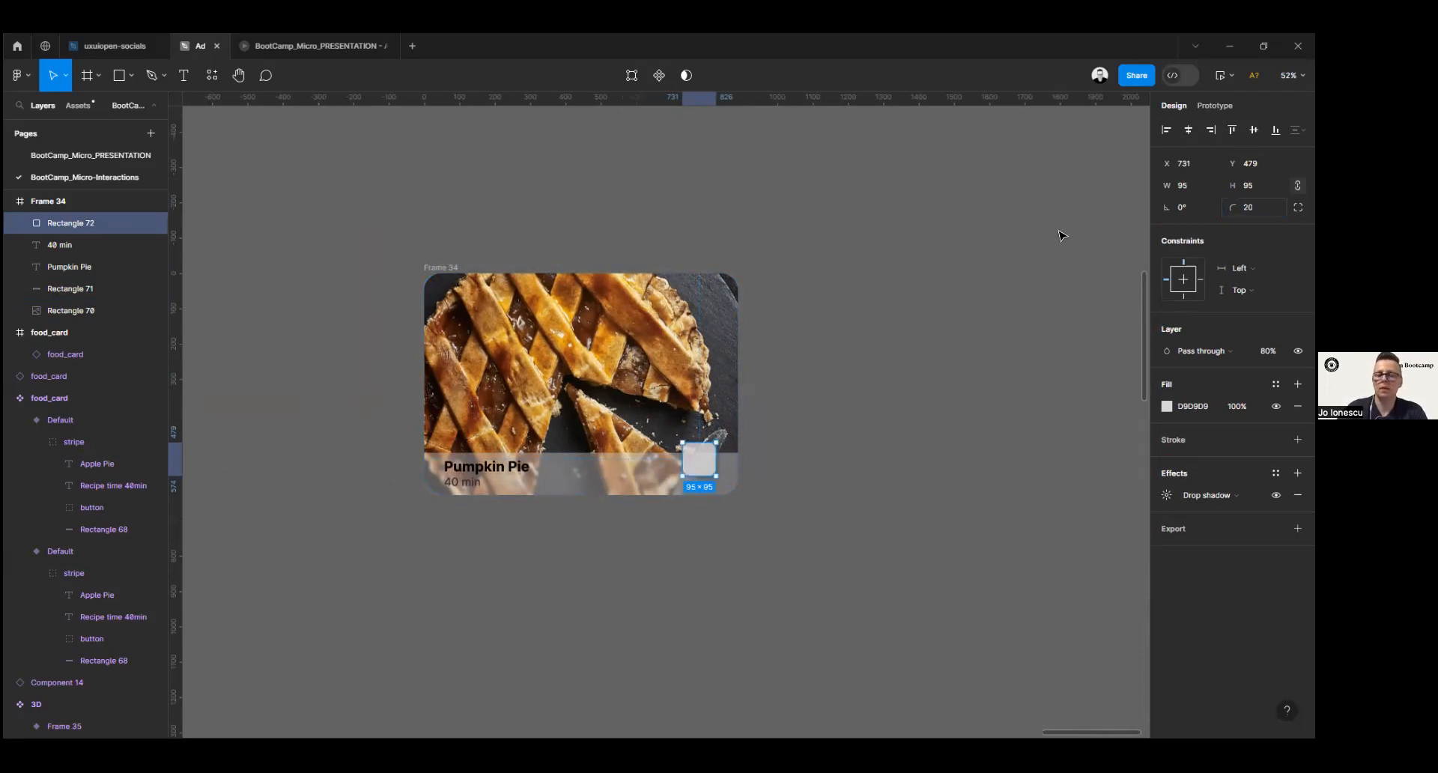
Step: Darken the fill of the small square to the grey C4C4C4
click(1167, 406)
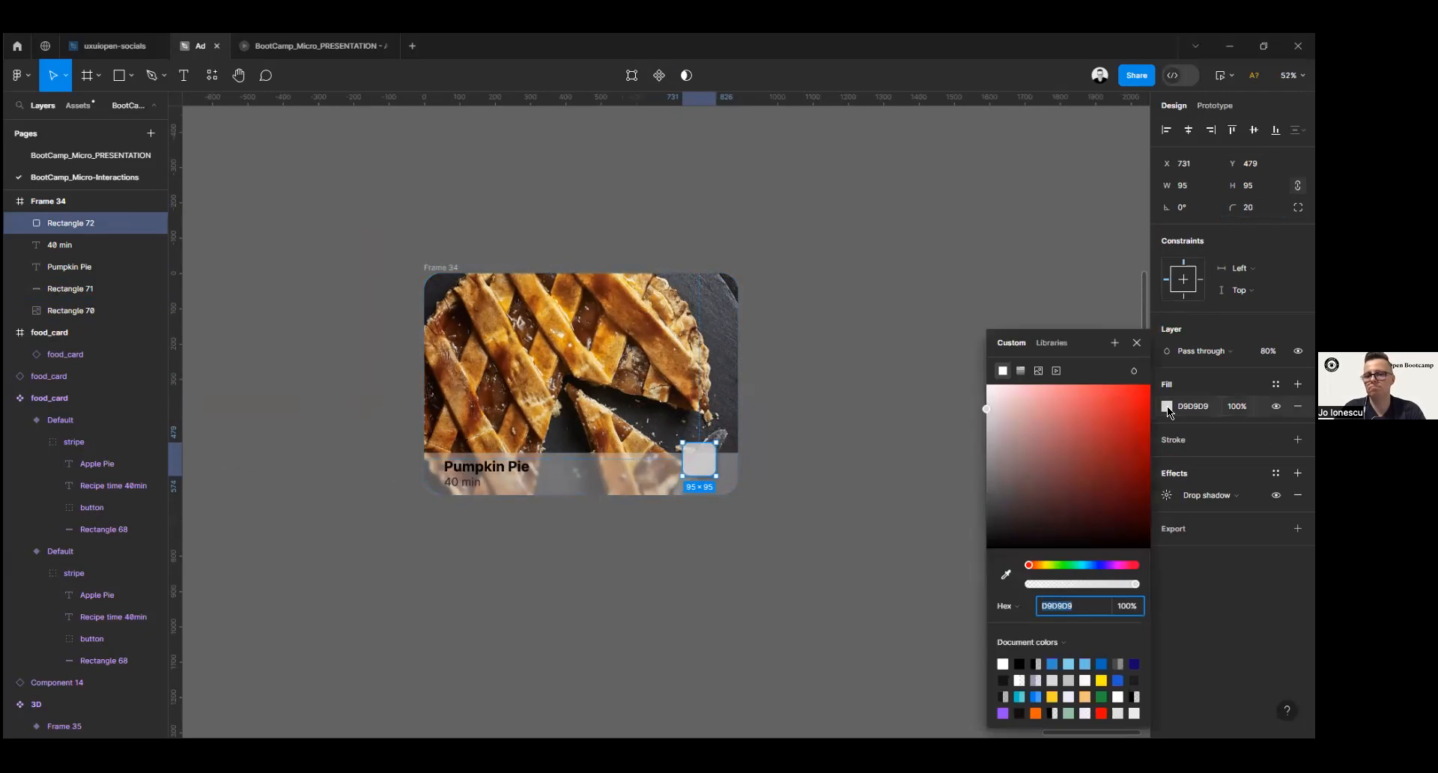
drag(992, 411, 986, 422)
click(1137, 343)
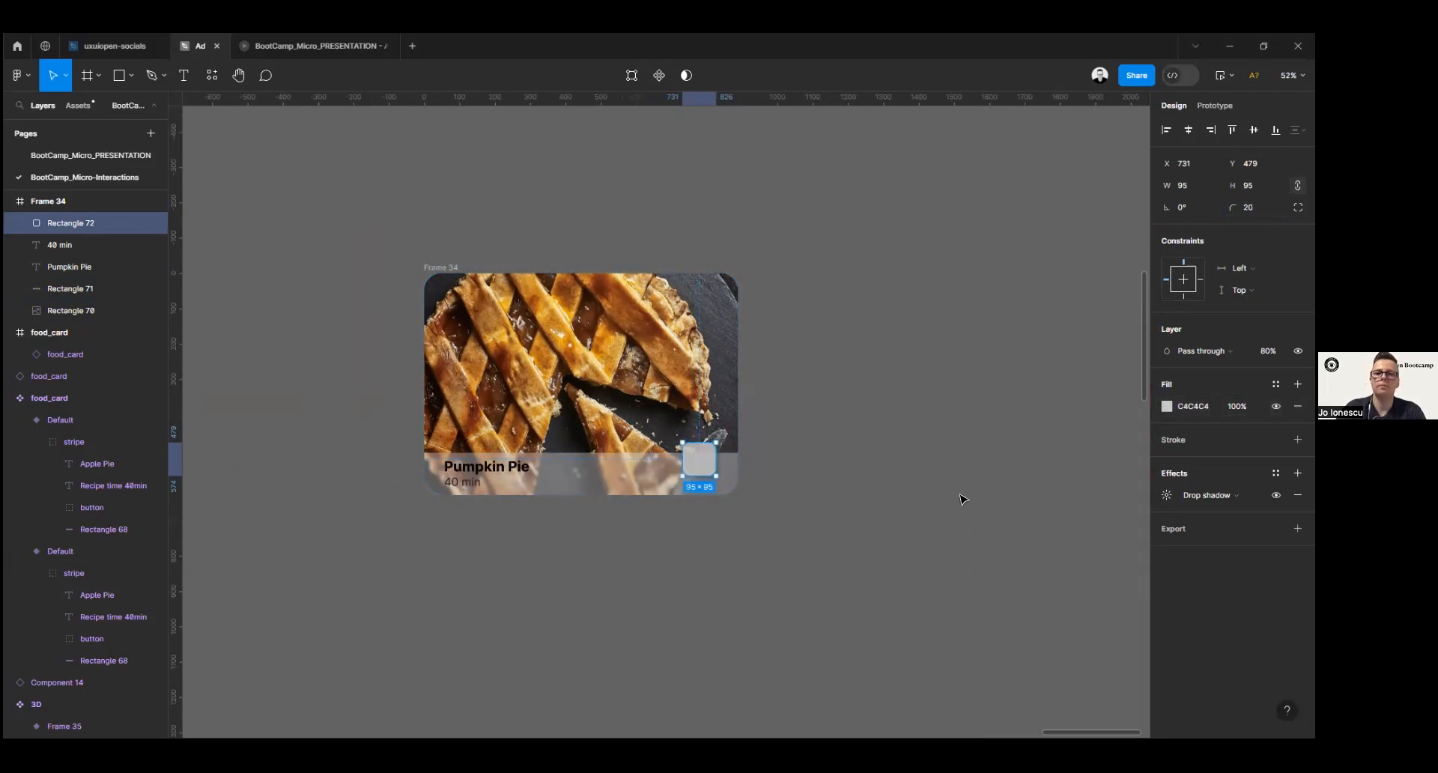
click(758, 536)
drag(384, 548, 692, 486)
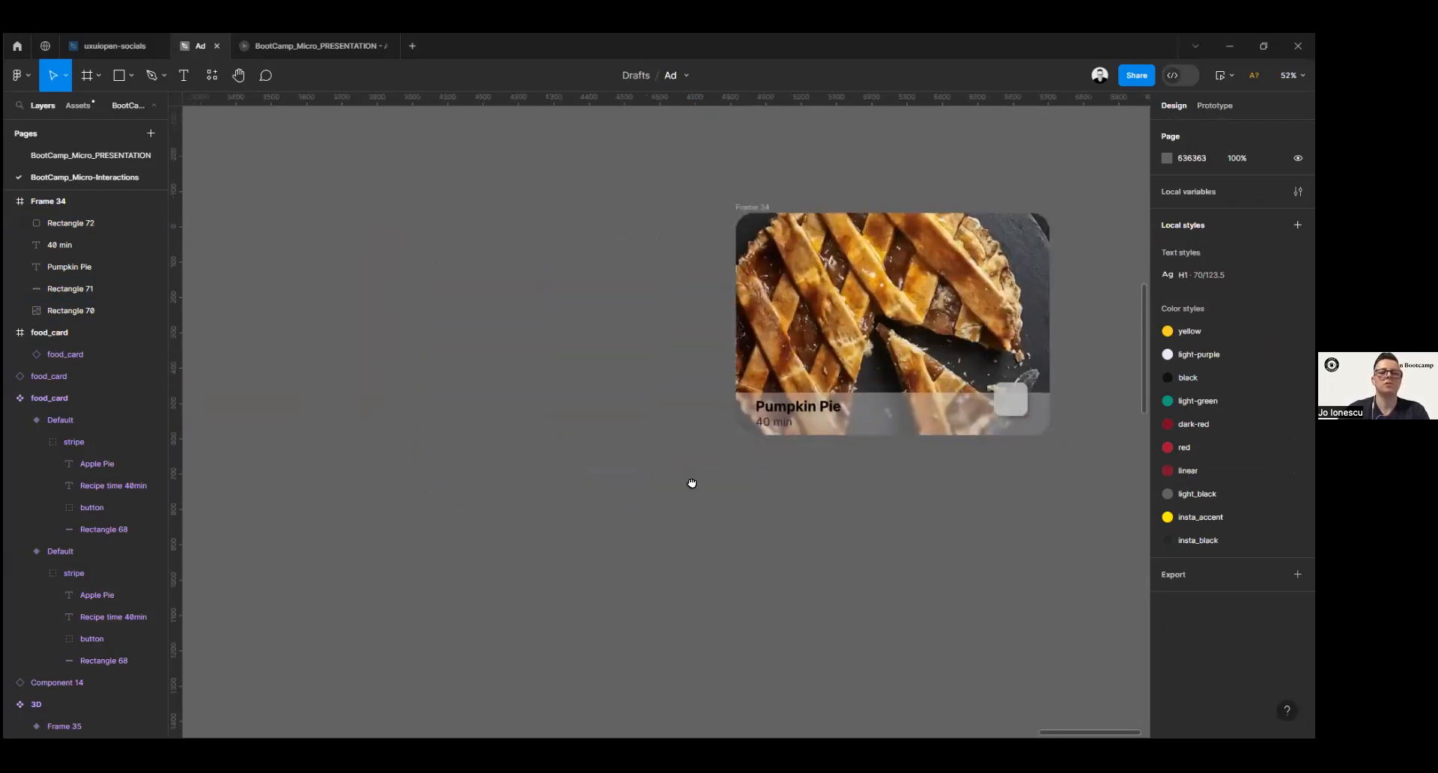
drag(414, 444, 463, 444)
scroll(460, 442, down, 3)
scroll(336, 424, down, 1)
drag(344, 425, 899, 416)
drag(302, 355, 965, 308)
scroll(377, 350, down, 4)
drag(376, 349, 157, 410)
drag(818, 481, 328, 485)
drag(698, 446, 773, 398)
scroll(500, 410, up, 5)
scroll(558, 518, up, 2)
Step: Search the Iconify plugin for "play" and import the solid Phosphor icon "ph:play-fill" into the design
right_click(895, 260)
mouse_move(983, 376)
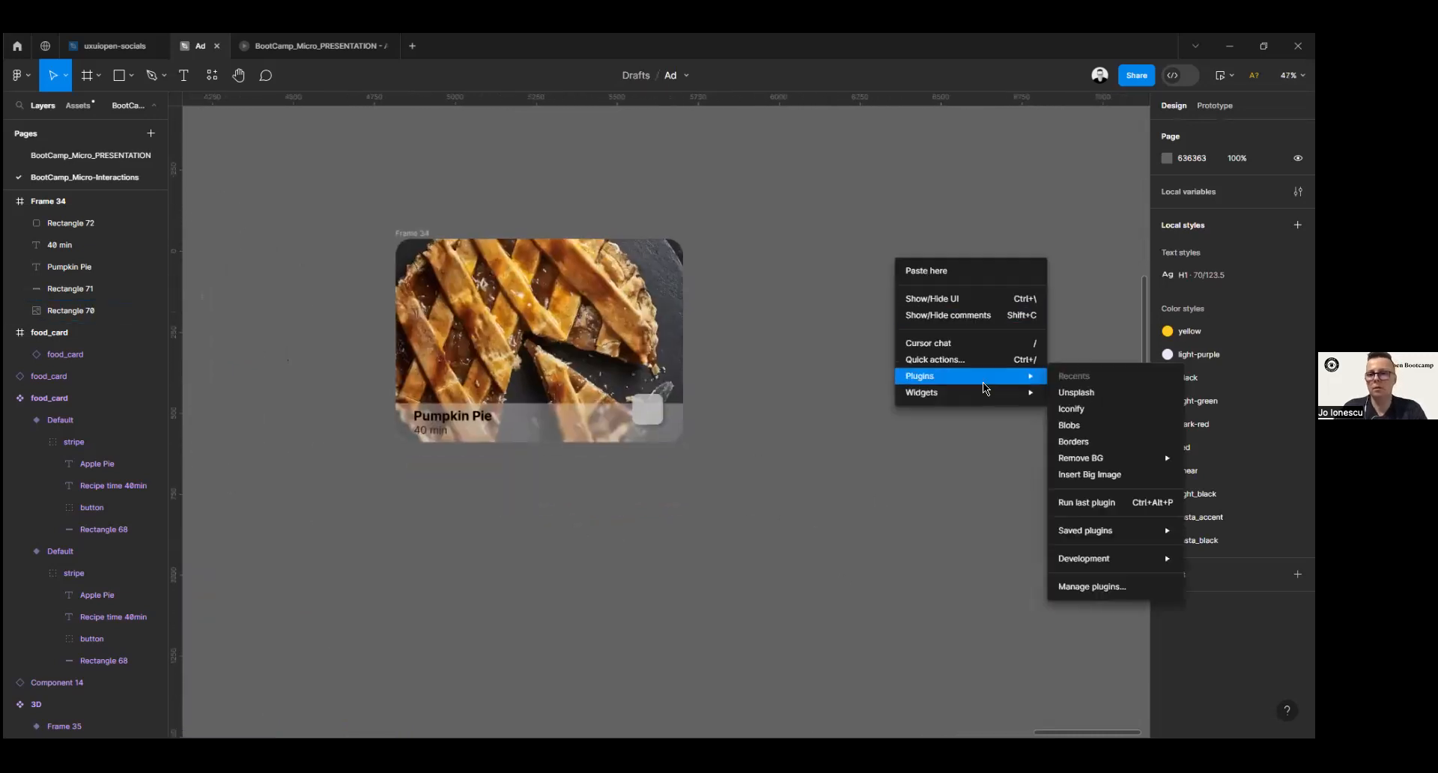
click(1070, 406)
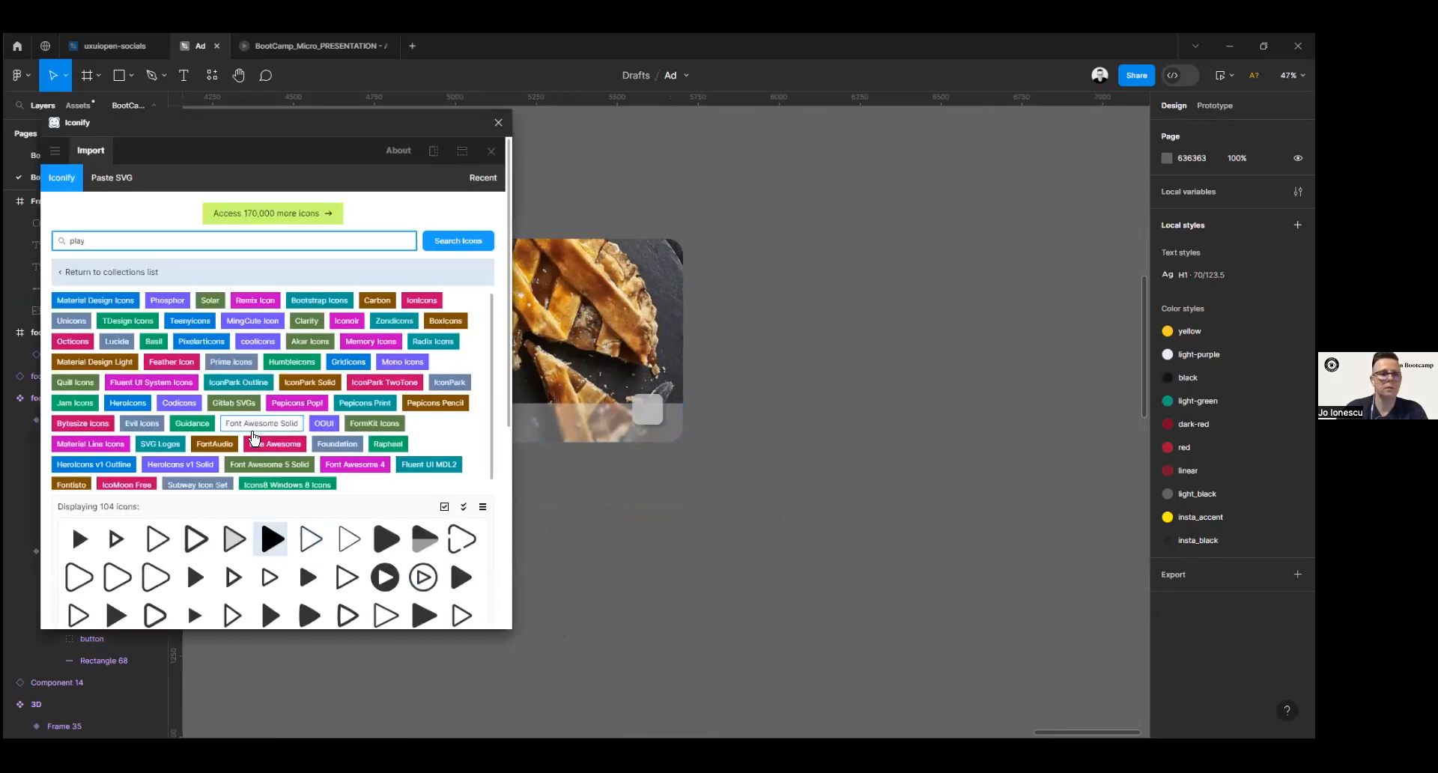
click(285, 545)
scroll(466, 300, down, 5)
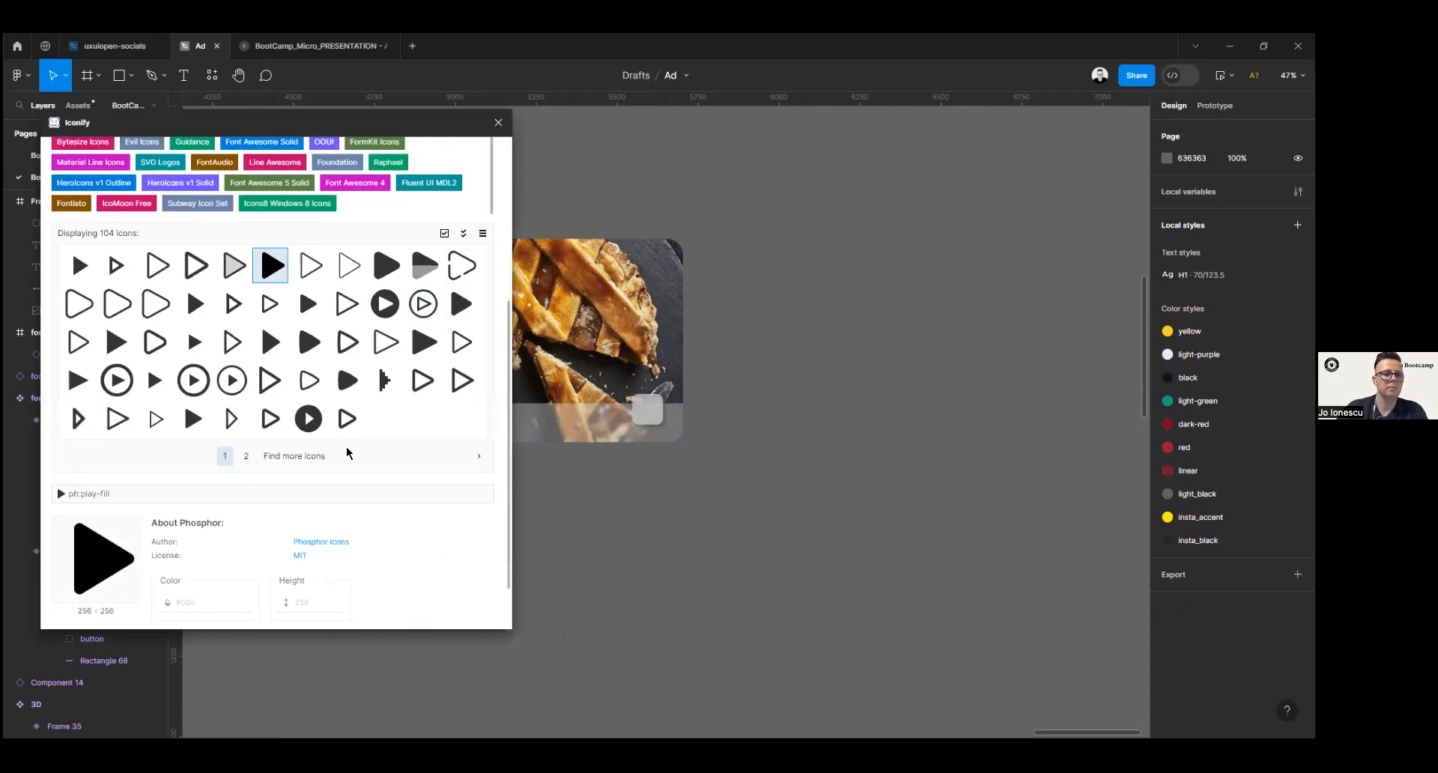
scroll(346, 452, down, 1)
click(287, 606)
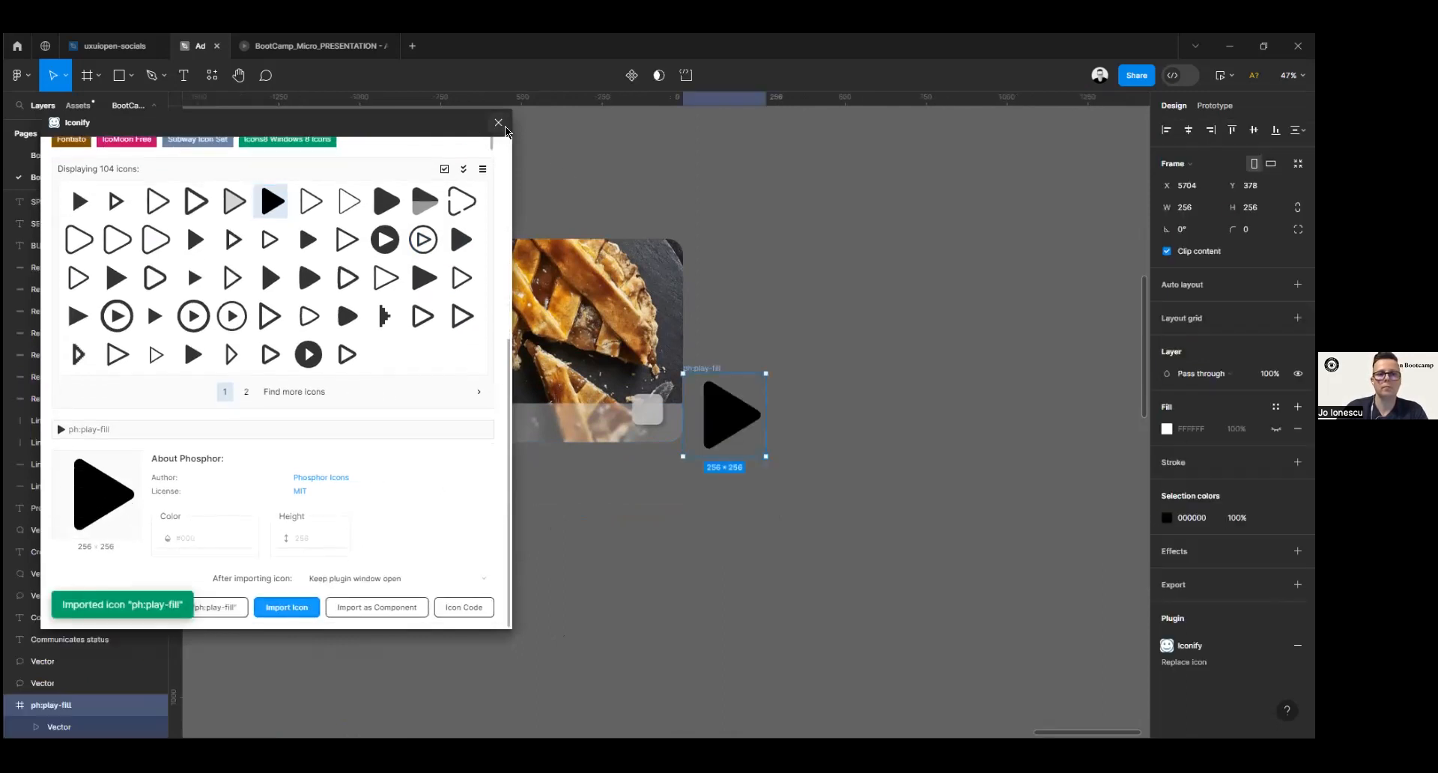
click(498, 123)
Step: Shrink the play icon to about 47 × 47 and centre it on the small grey square
drag(765, 456, 652, 408)
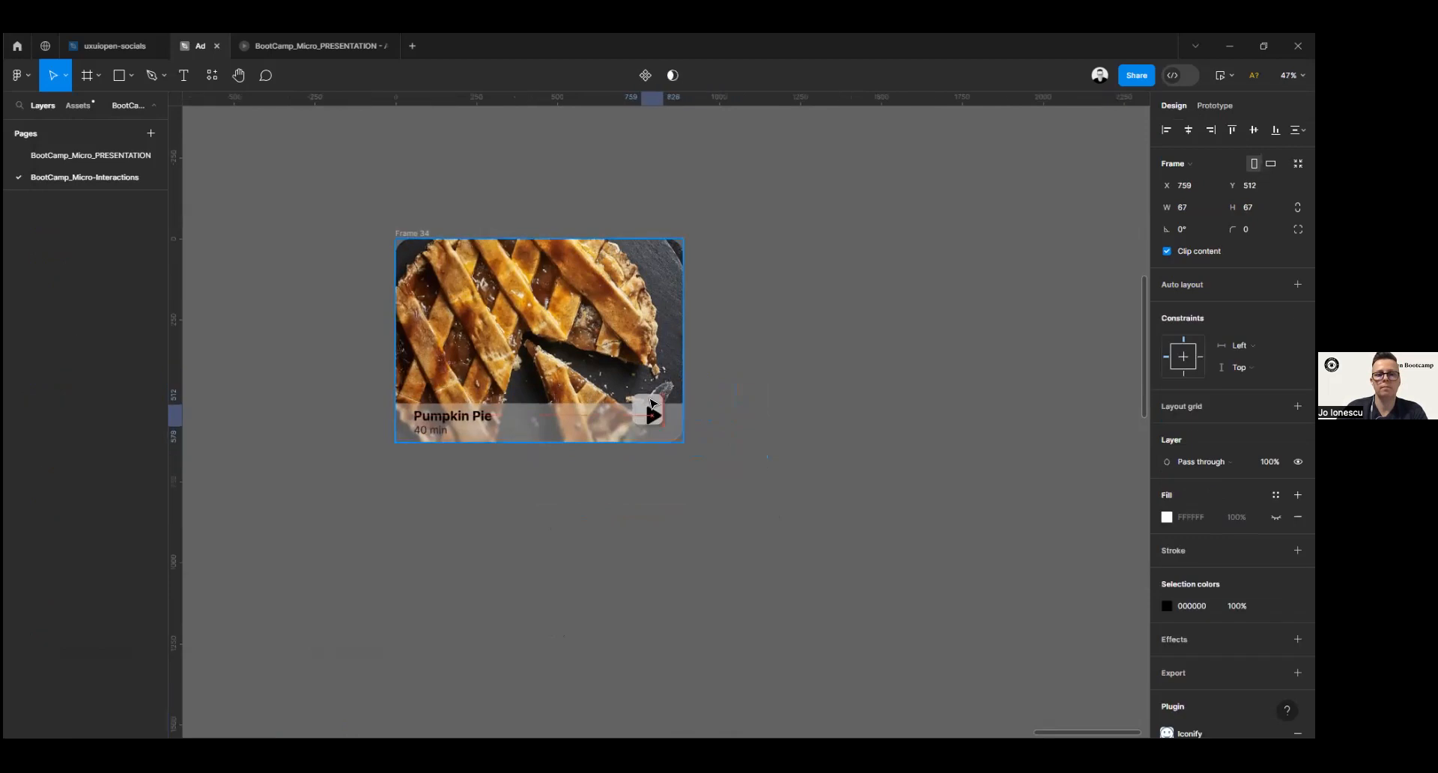
scroll(650, 388, up, 5)
scroll(690, 459, up, 2)
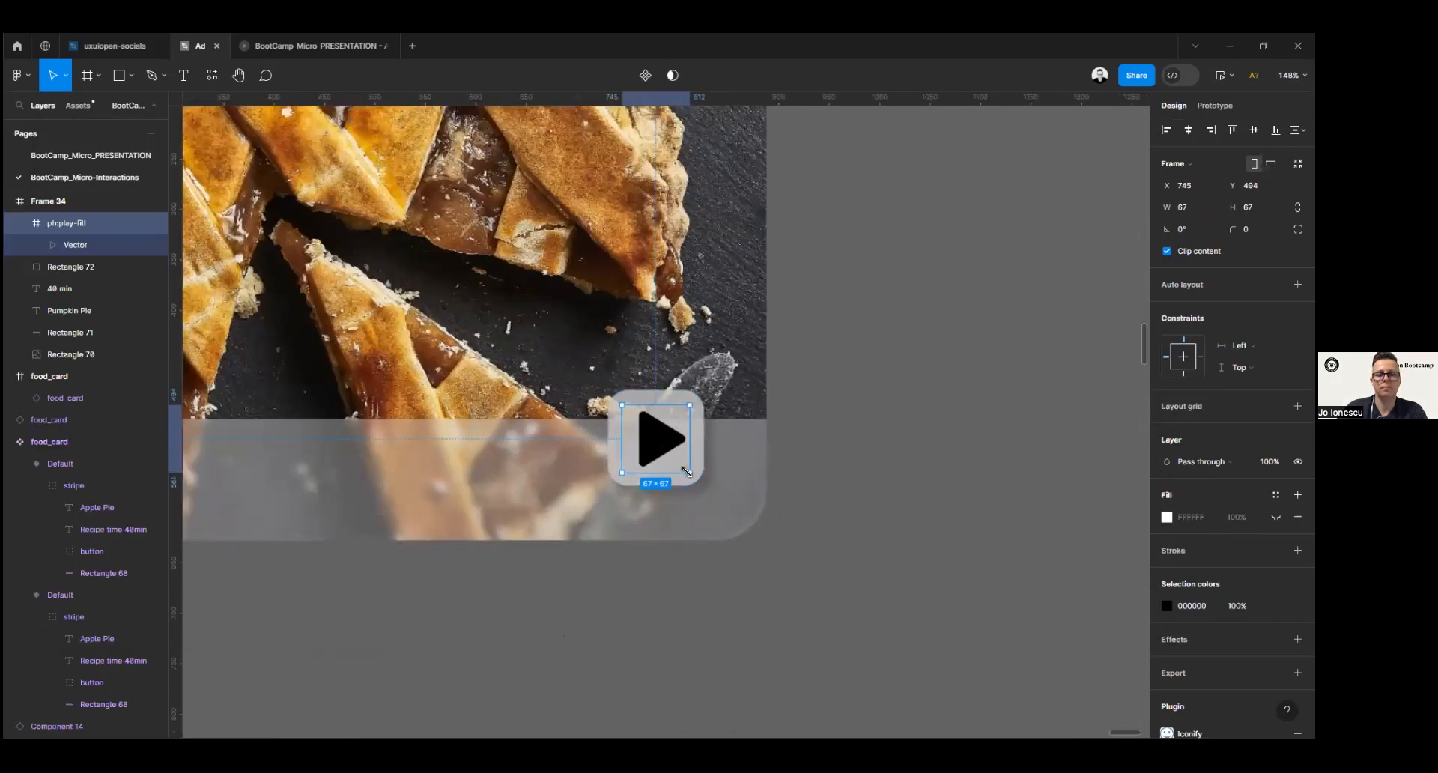
drag(683, 466, 663, 442)
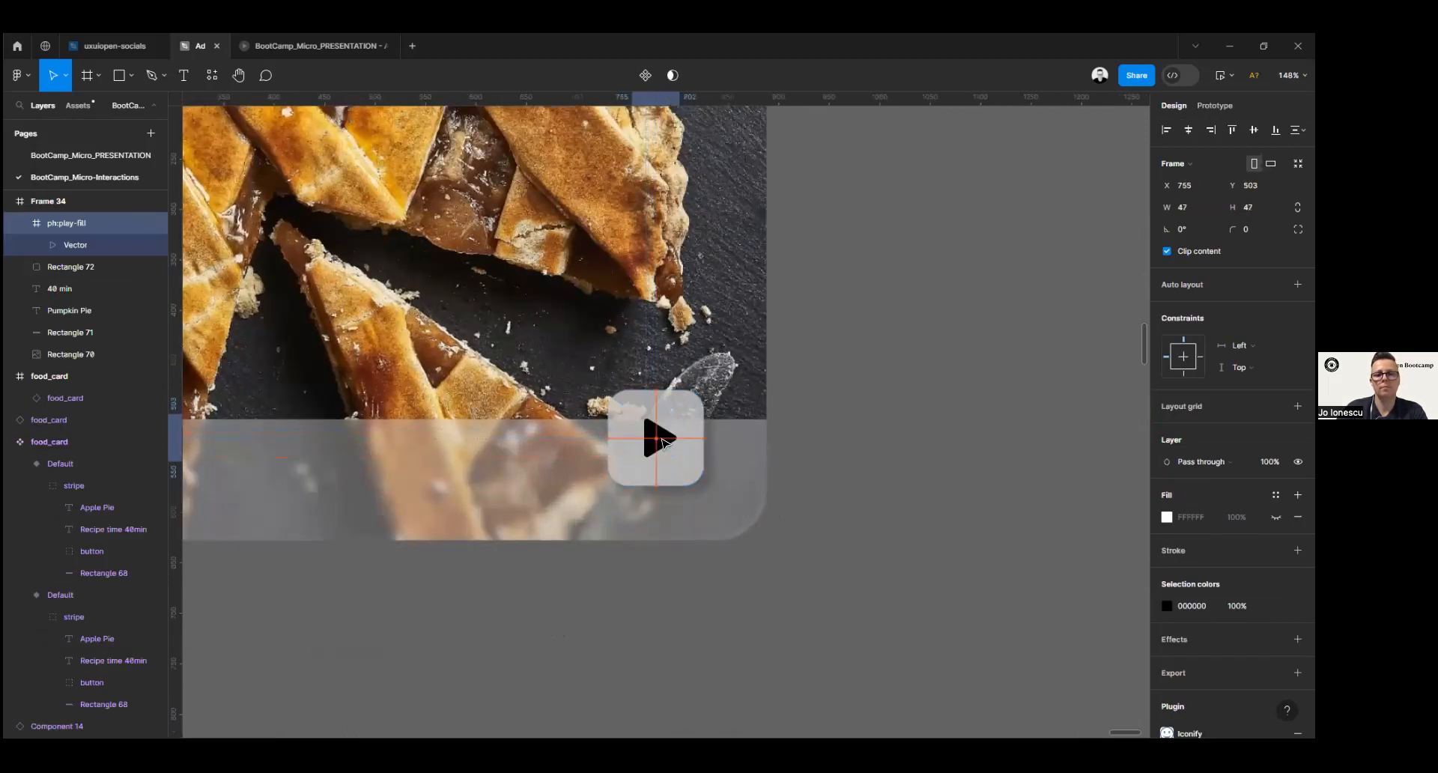
click(926, 456)
Step: Group the play icon, its grey square, the blurred strip, the title and the time label, and name the group "bottom"
scroll(955, 464, down, 4)
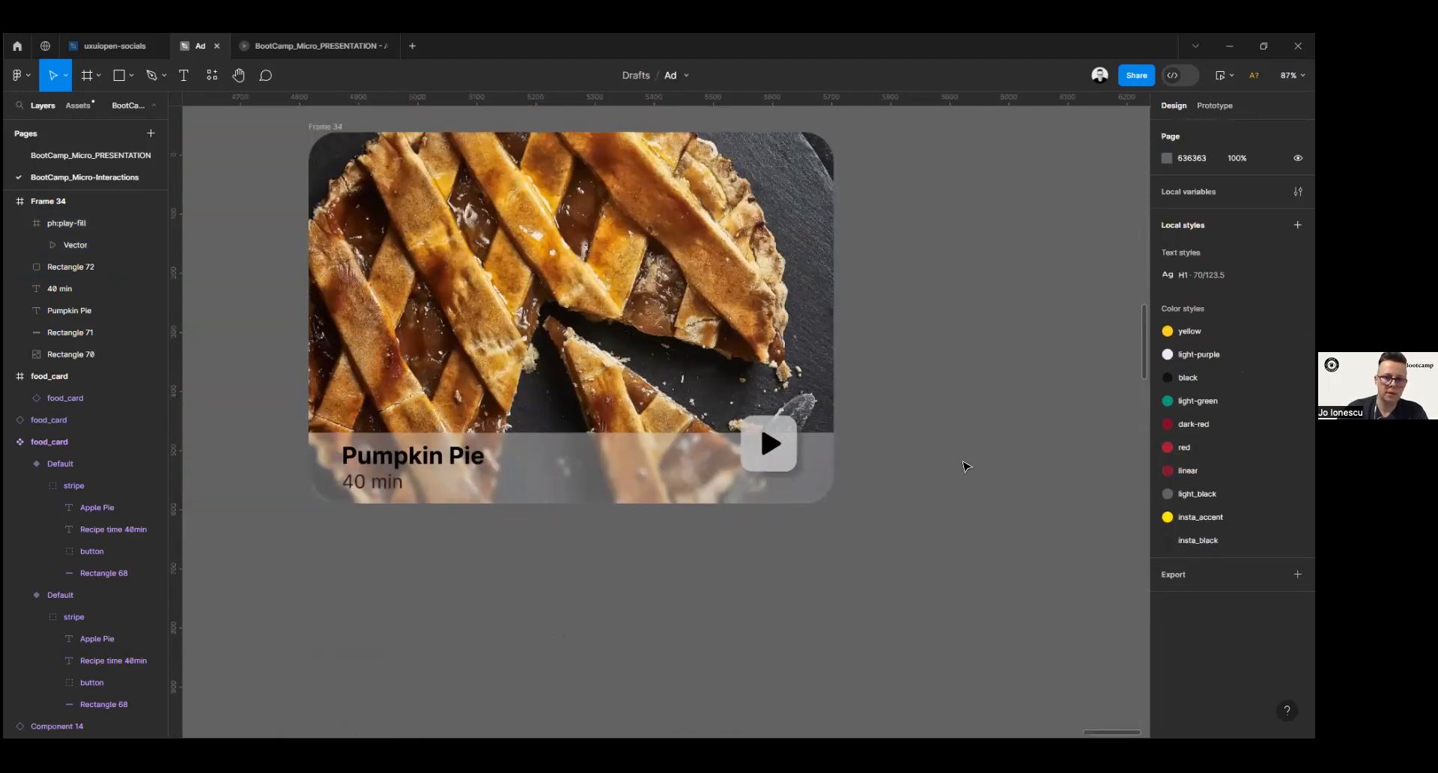
click(767, 458)
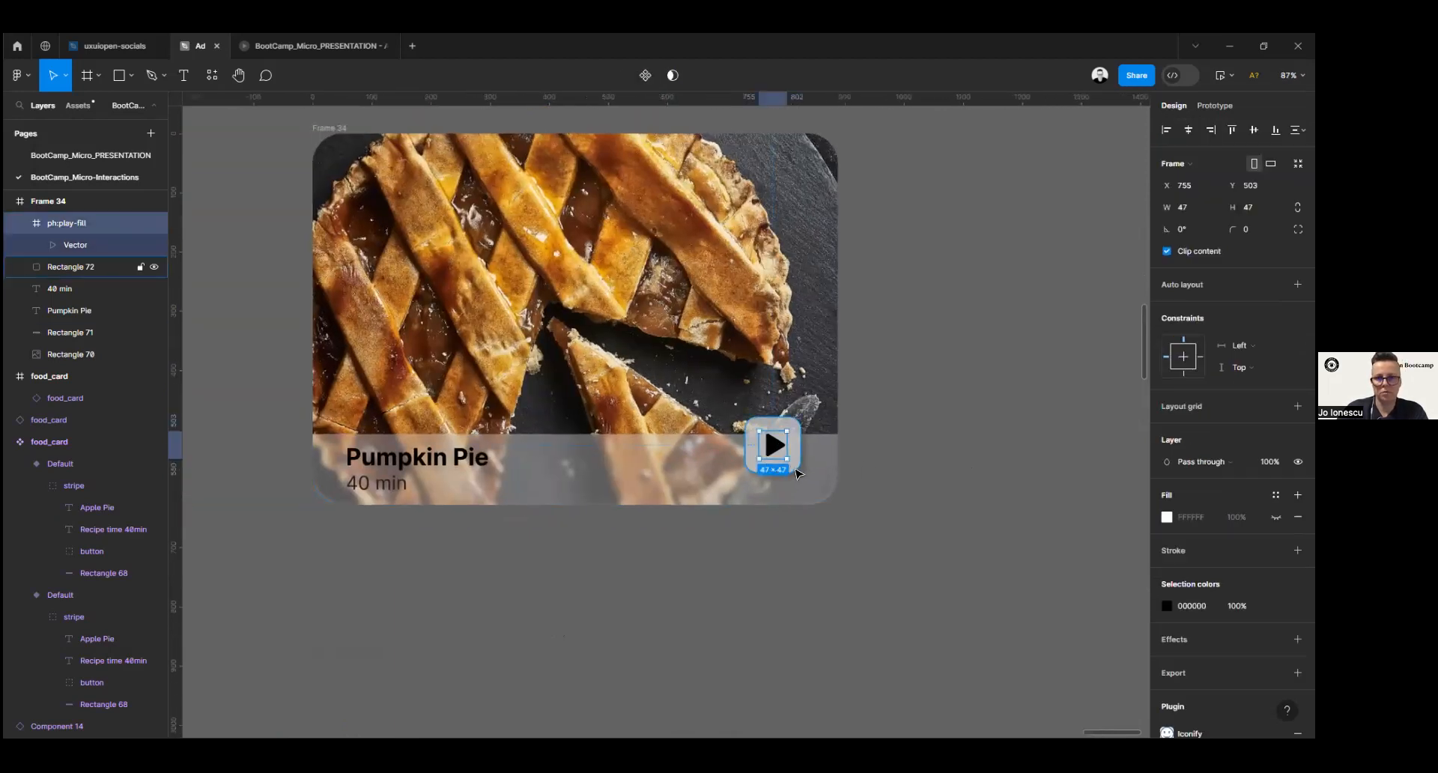
shift+click(795, 468)
shift+click(635, 487)
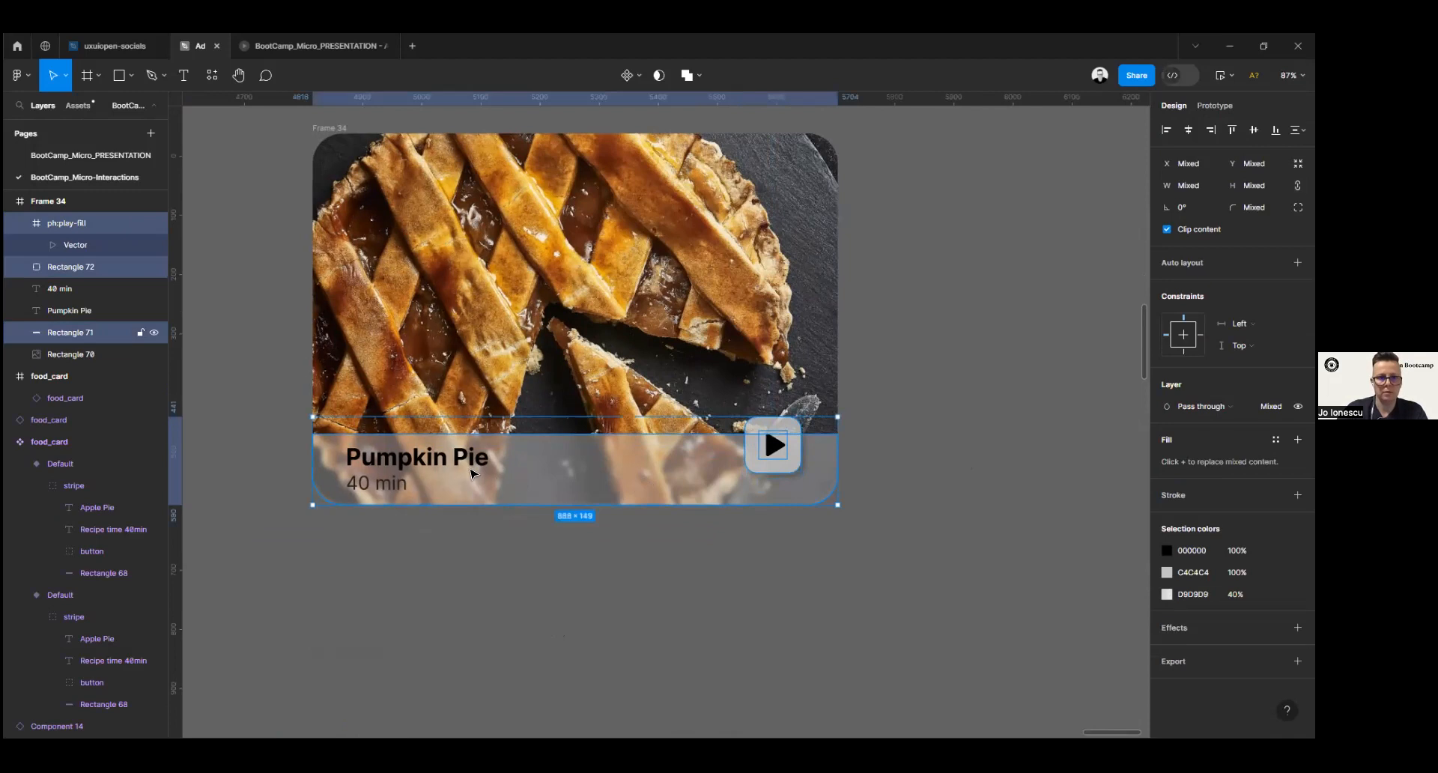
shift+click(450, 458)
shift+click(389, 485)
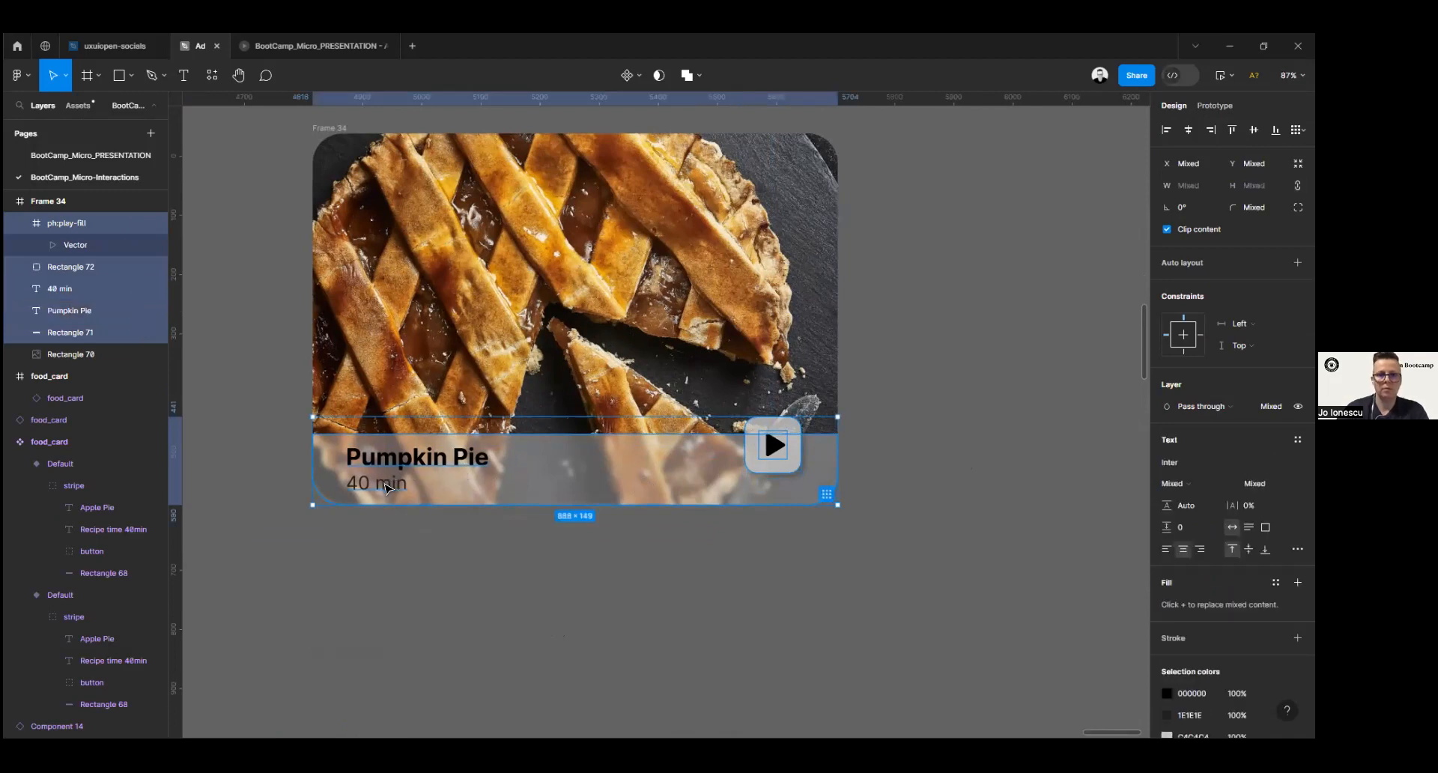
key(ctrl+g)
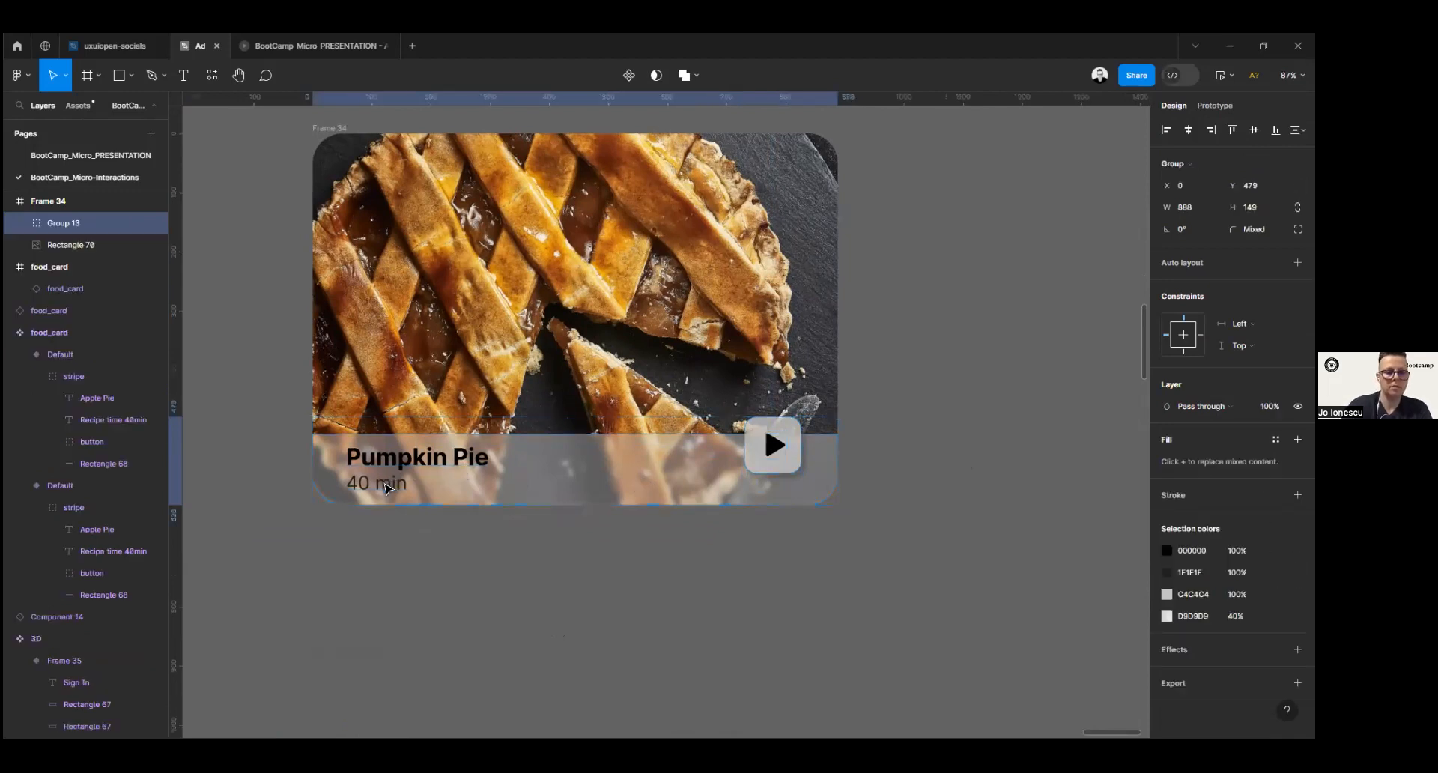
key(ctrl+r)
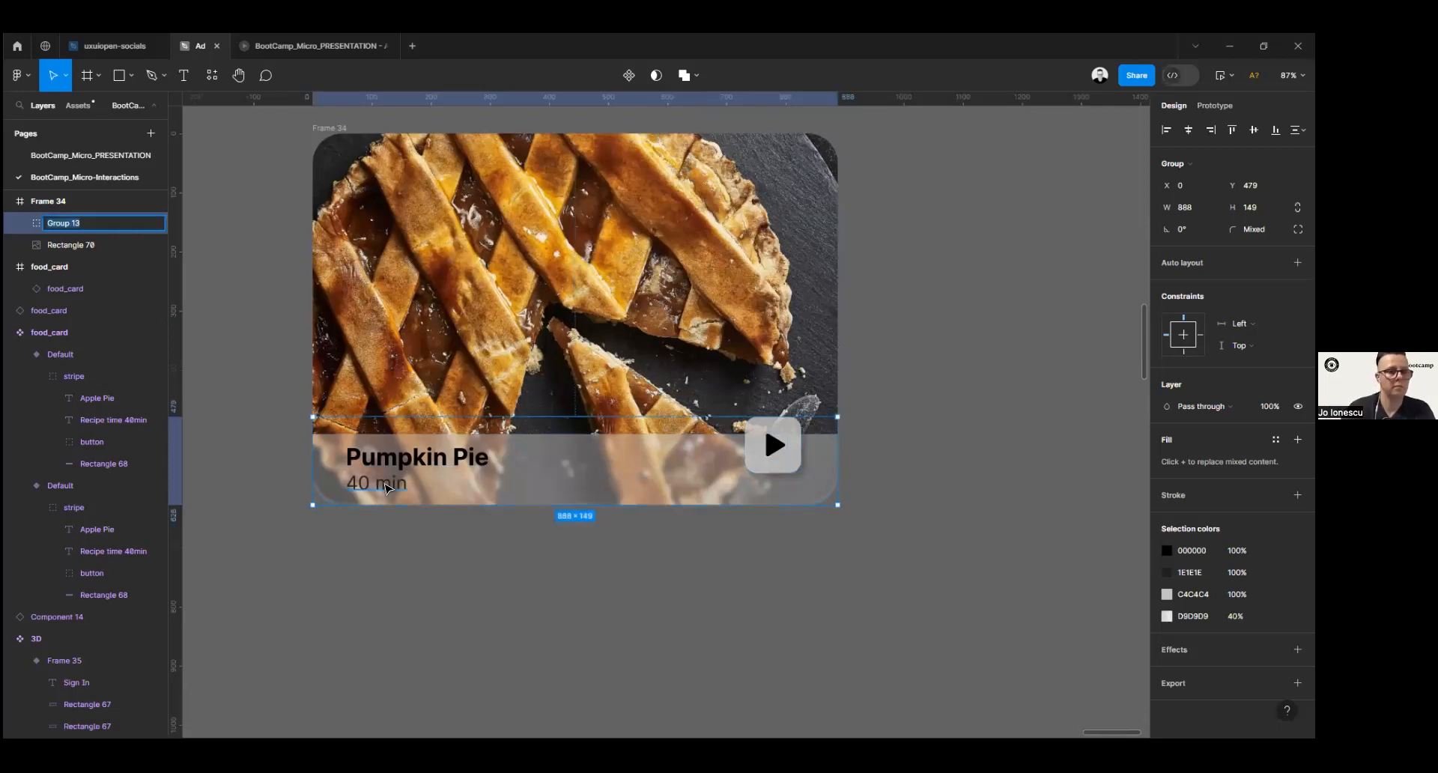
text(bottom)
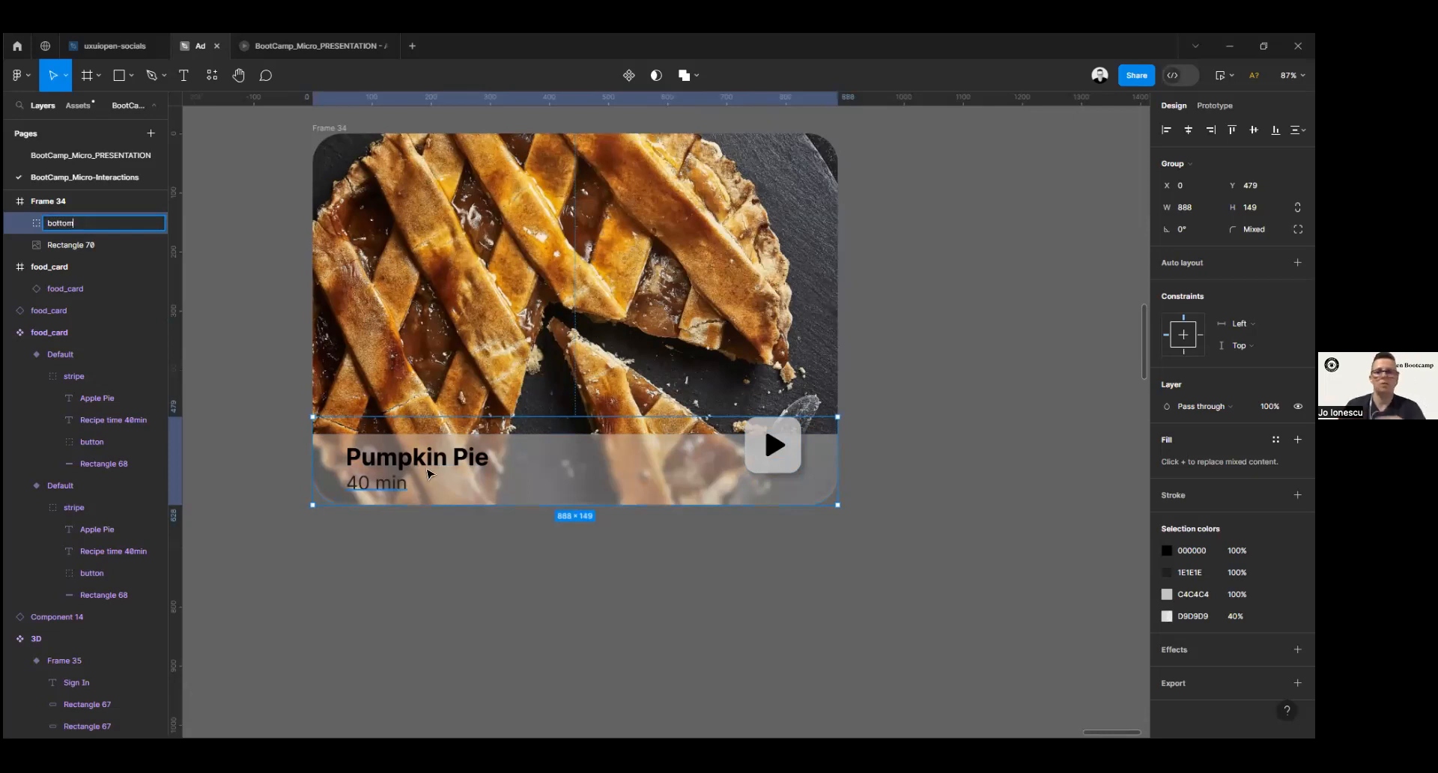
click(928, 499)
Step: Duplicate the finished pie card frame straight above the original, leaving a vertical gap of about 300
scroll(929, 497, down, 4)
drag(984, 486, 838, 309)
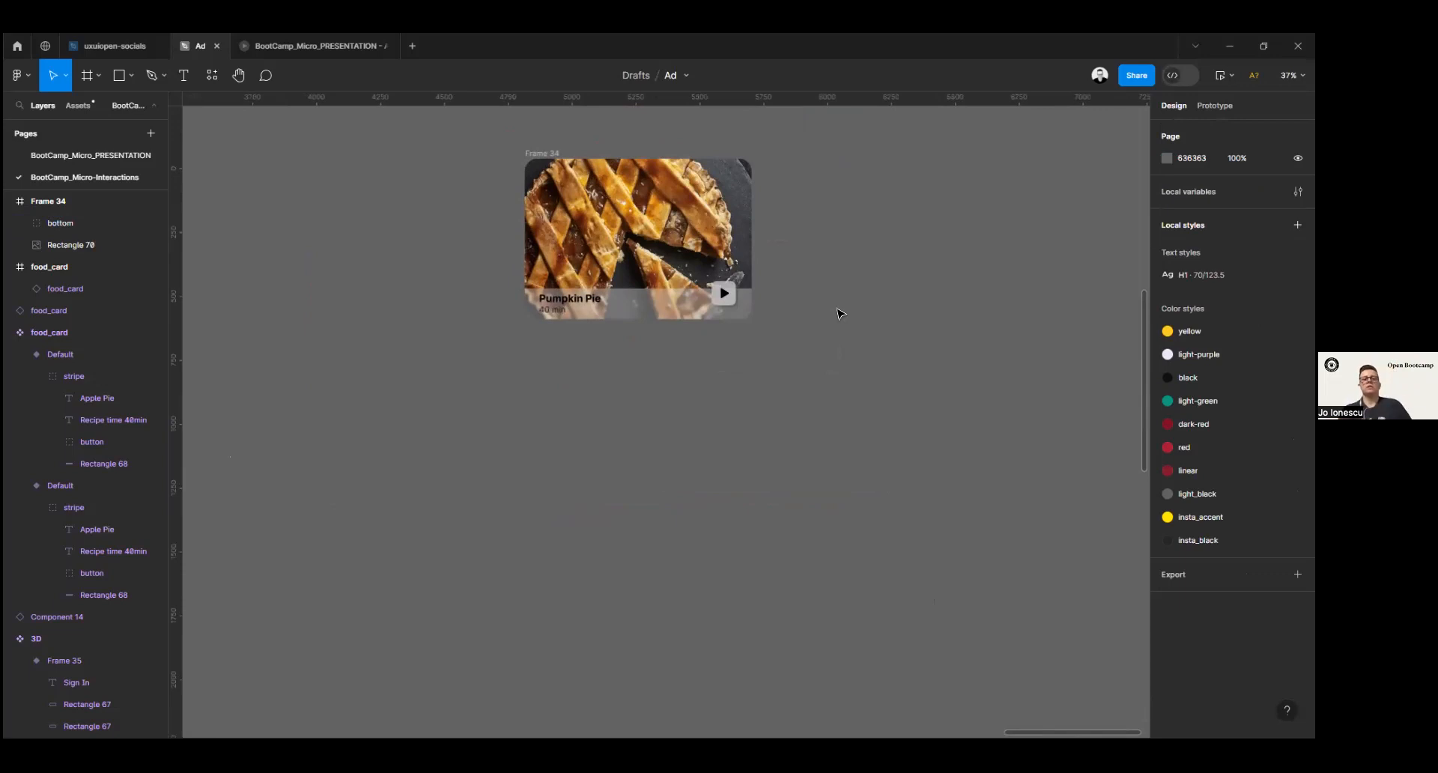
click(536, 152)
mouse_move(536, 152)
mouse_down()
mouse_move(500, 436)
mouse_move(530, 435)
mouse_move(603, 38)
mouse_move(442, 206)
mouse_move(534, 124)
mouse_move(544, 135)
mouse_up()
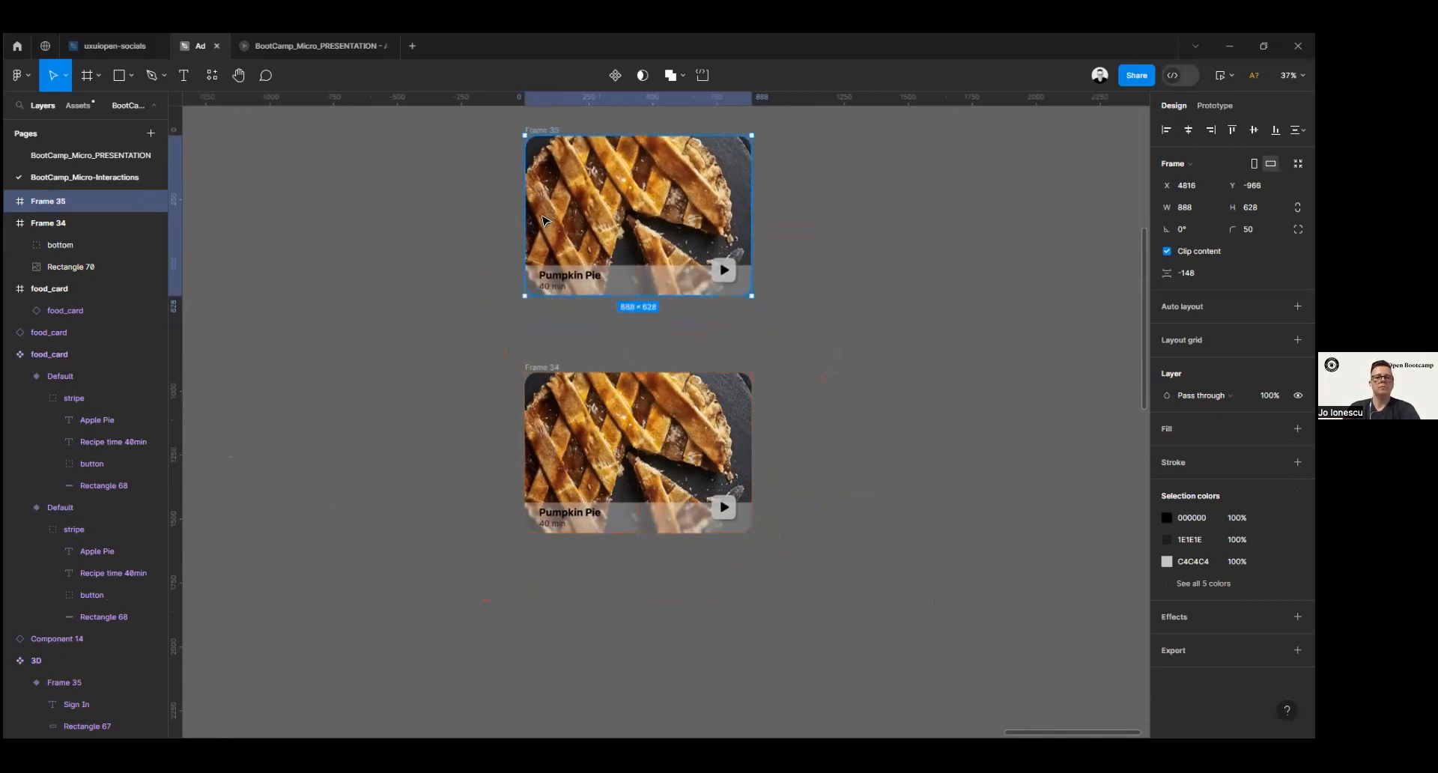
Step: Move the "bottom" group in the upper card straight down to Y 628, just outside the card's lower edge
click(695, 445)
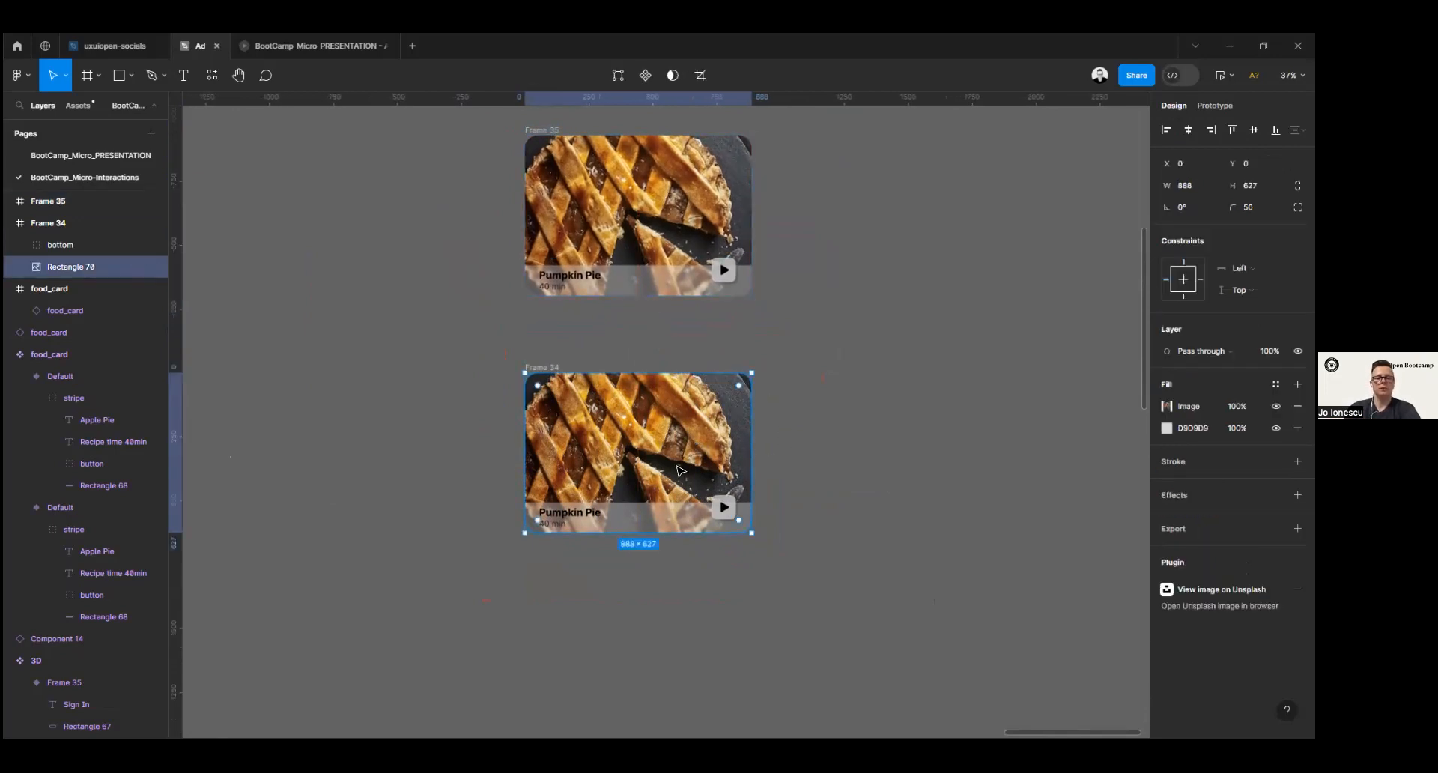
click(685, 285)
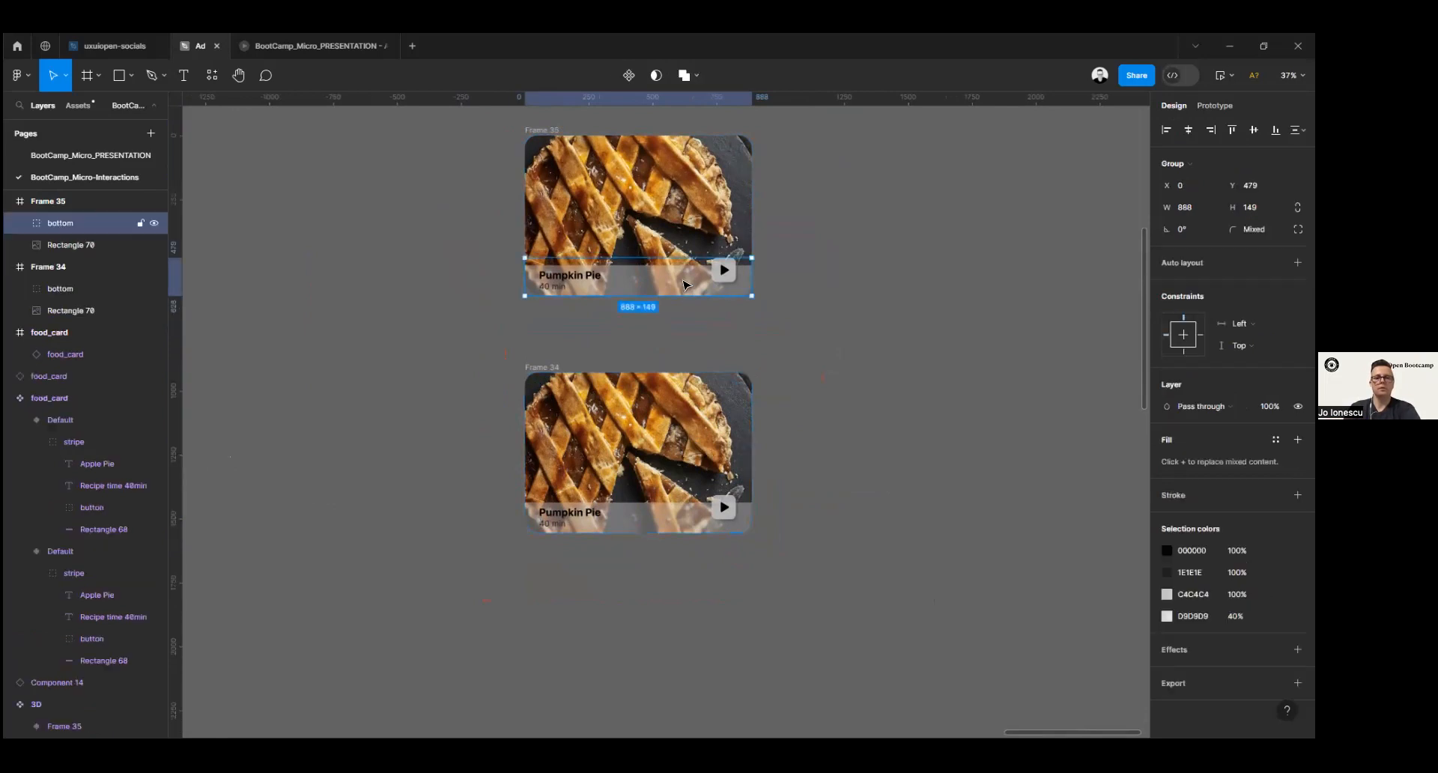
key(Down)
key(Down)
key(Down)
key(Down)
key(Down)
key(Down)
key(Down)
key(Down)
key(Down)
key(Down)
key(Down)
key(Down)
key(Down)
key(Down)
key(Down)
key(Down)
key(Down)
key(Down)
key(Down)
key(Down)
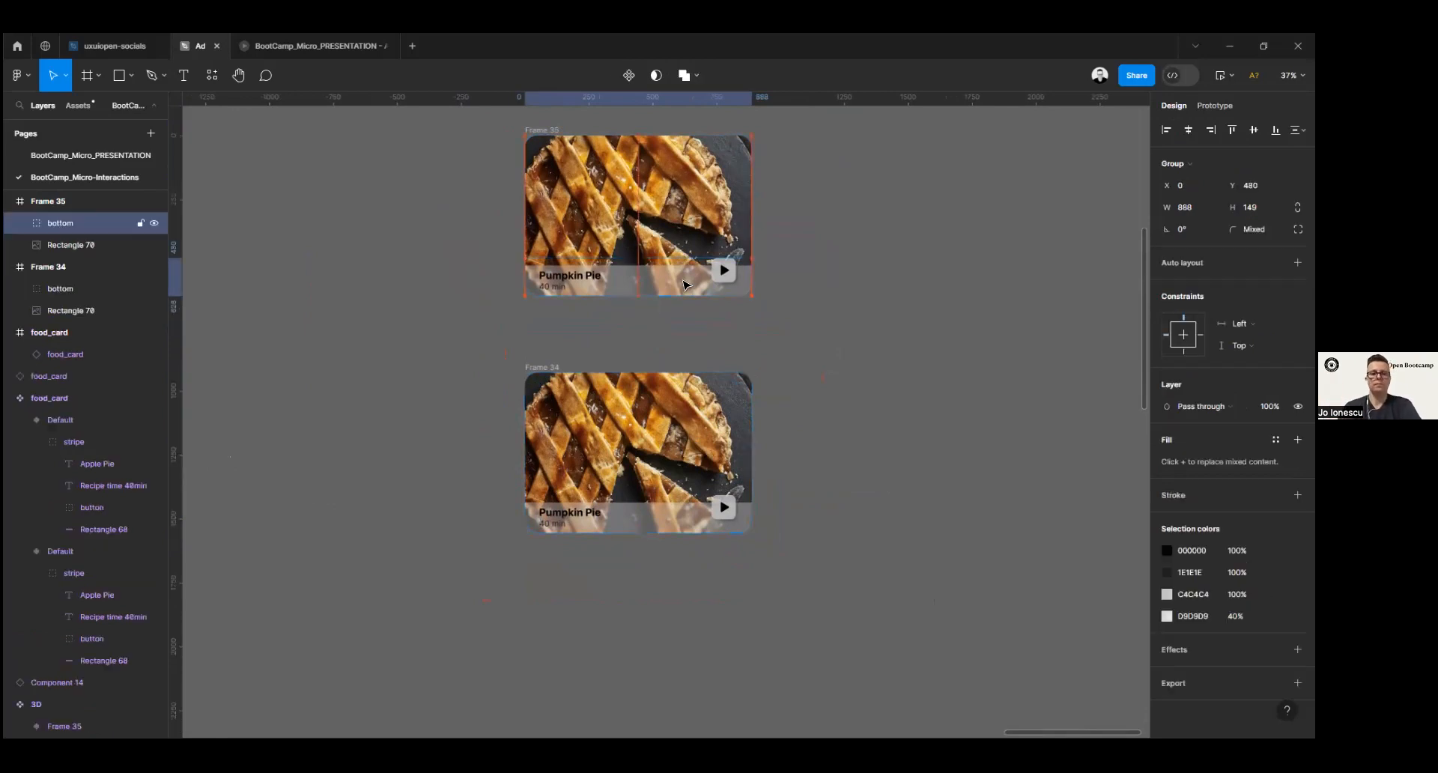
key(Down)
key(Down)
key(Down)
key(Down)
key(Down)
key(Down)
key(Down)
key(Down)
key(Down)
key(Down)
key(Down)
key(Down)
key(Down)
key(Down)
key(Down)
key(Down)
key(Down)
key(Down)
key(Down)
key(Down)
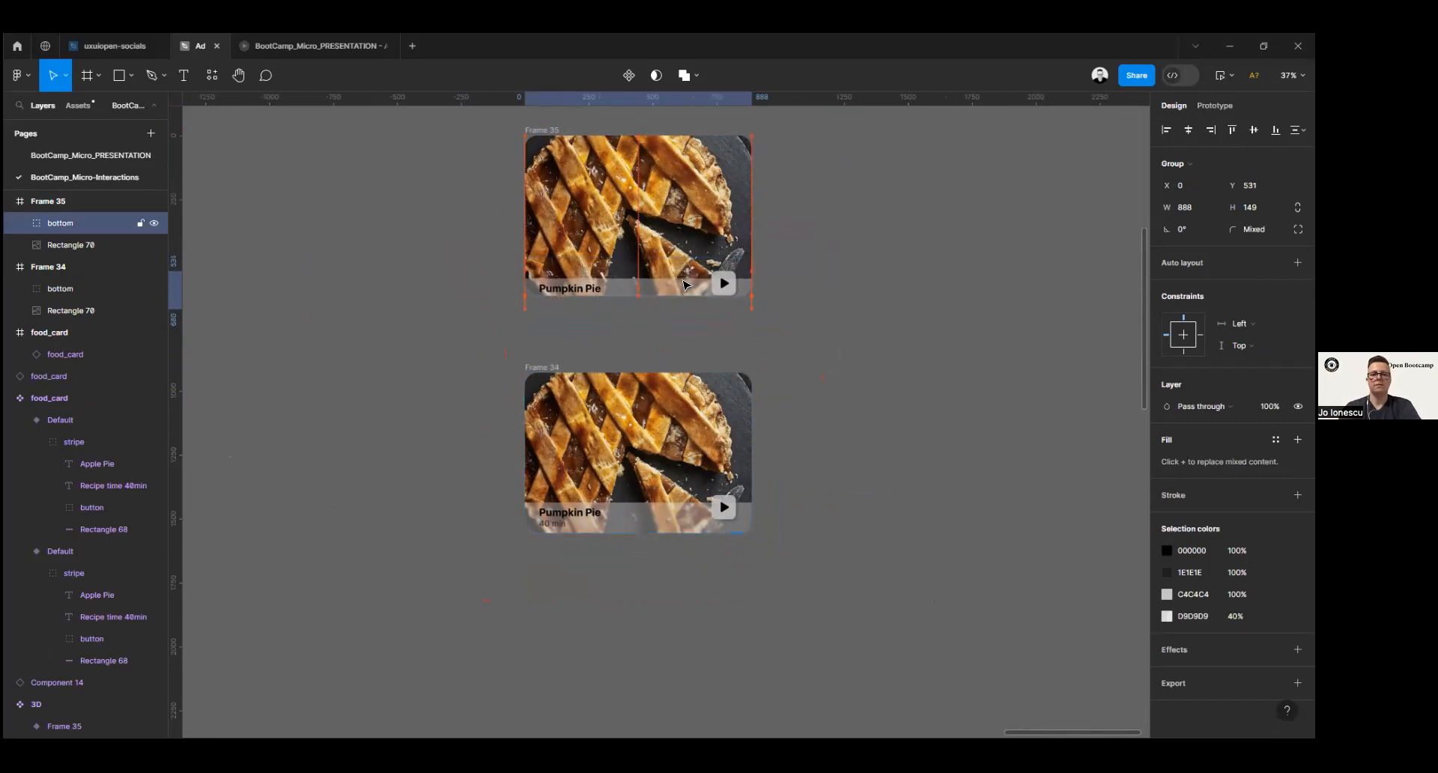
key(Down)
key(Down)
key(Down)
key(Down)
key(Down)
key(Down)
key(Down)
key(Down)
key(Down)
key(Down)
key(Down)
key(Down)
key(Down)
key(Down)
key(Down)
key(Down)
key(Down)
key(Down)
key(Down)
key(Down)
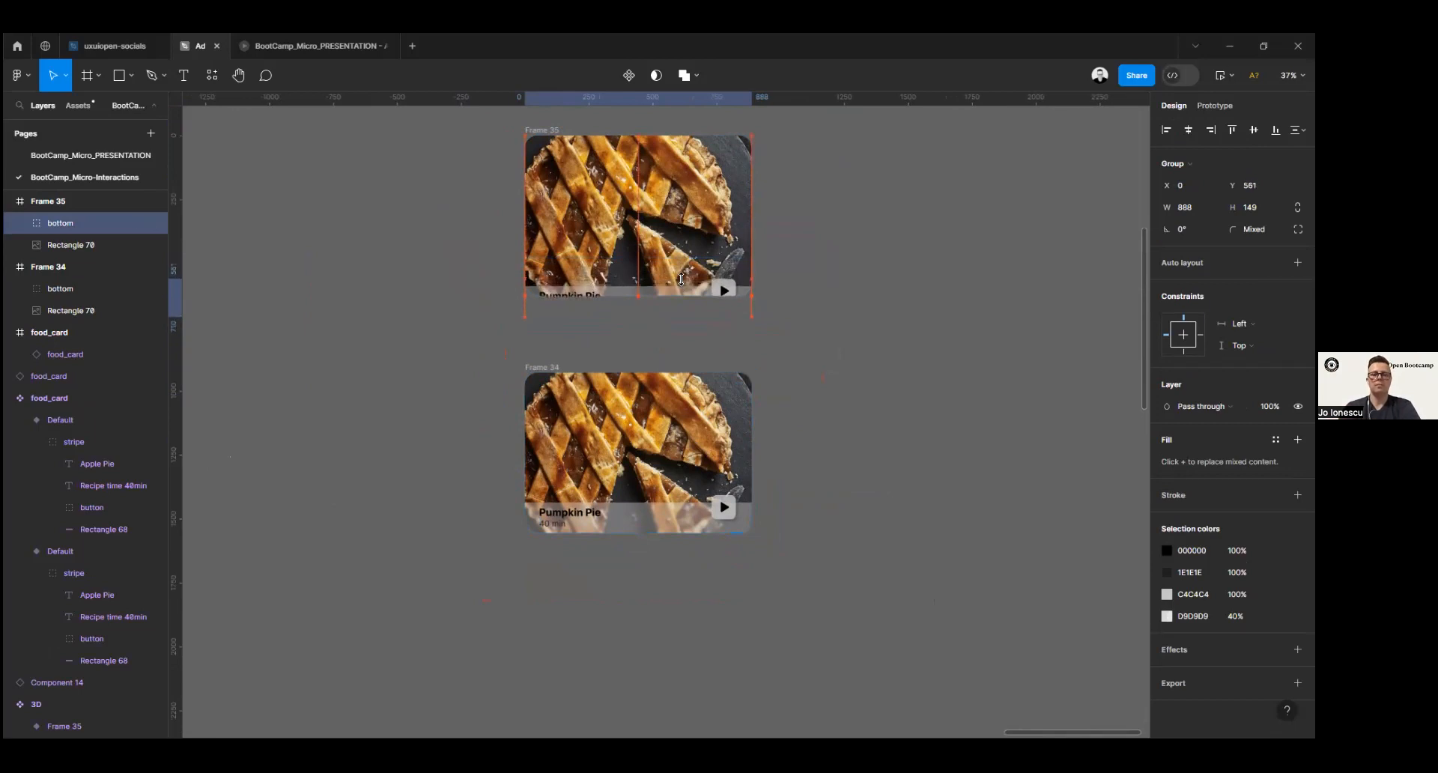
key(Down)
key(Down)
key(Down)
key(Down)
key(Down)
key(Down)
key(Down)
key(Down)
key(Down)
key(Down)
key(Down)
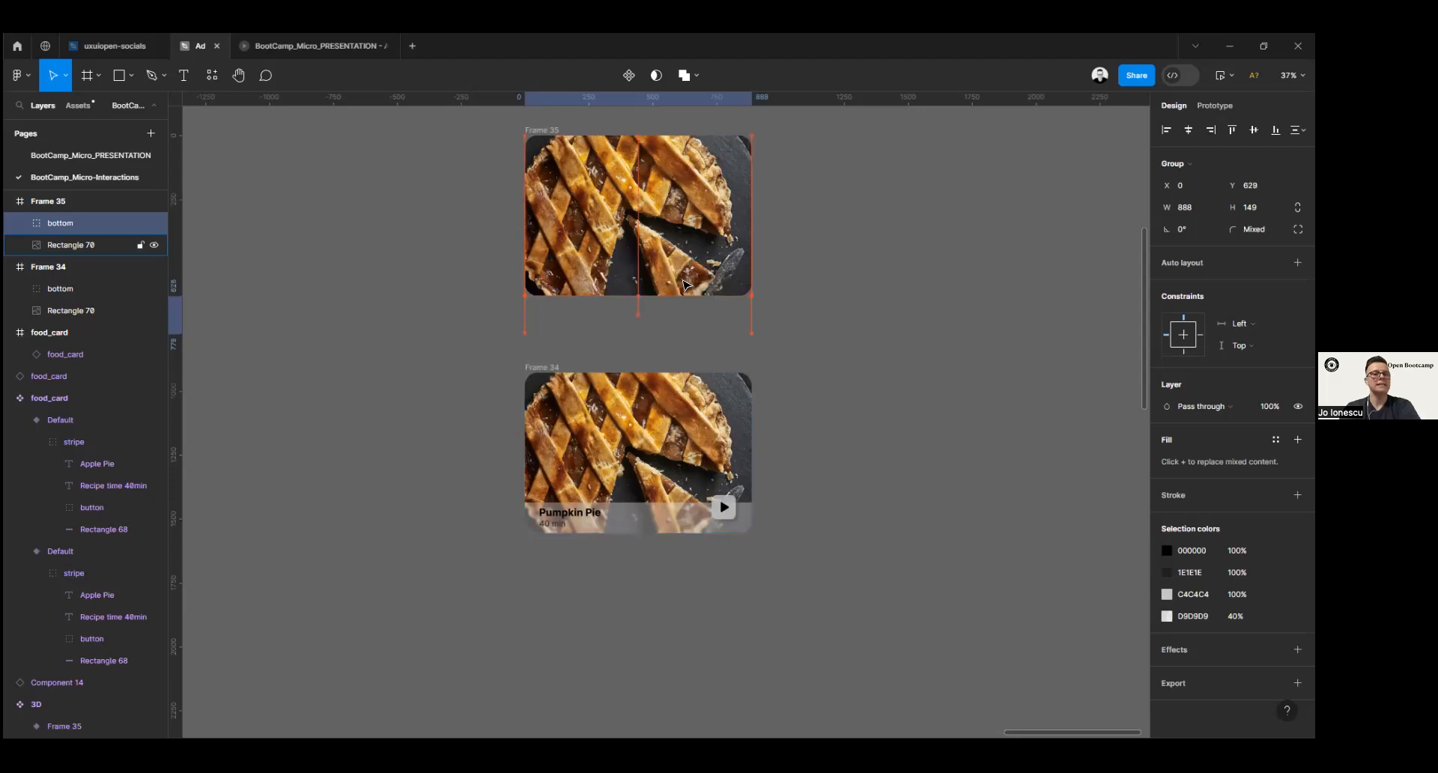
key(Up)
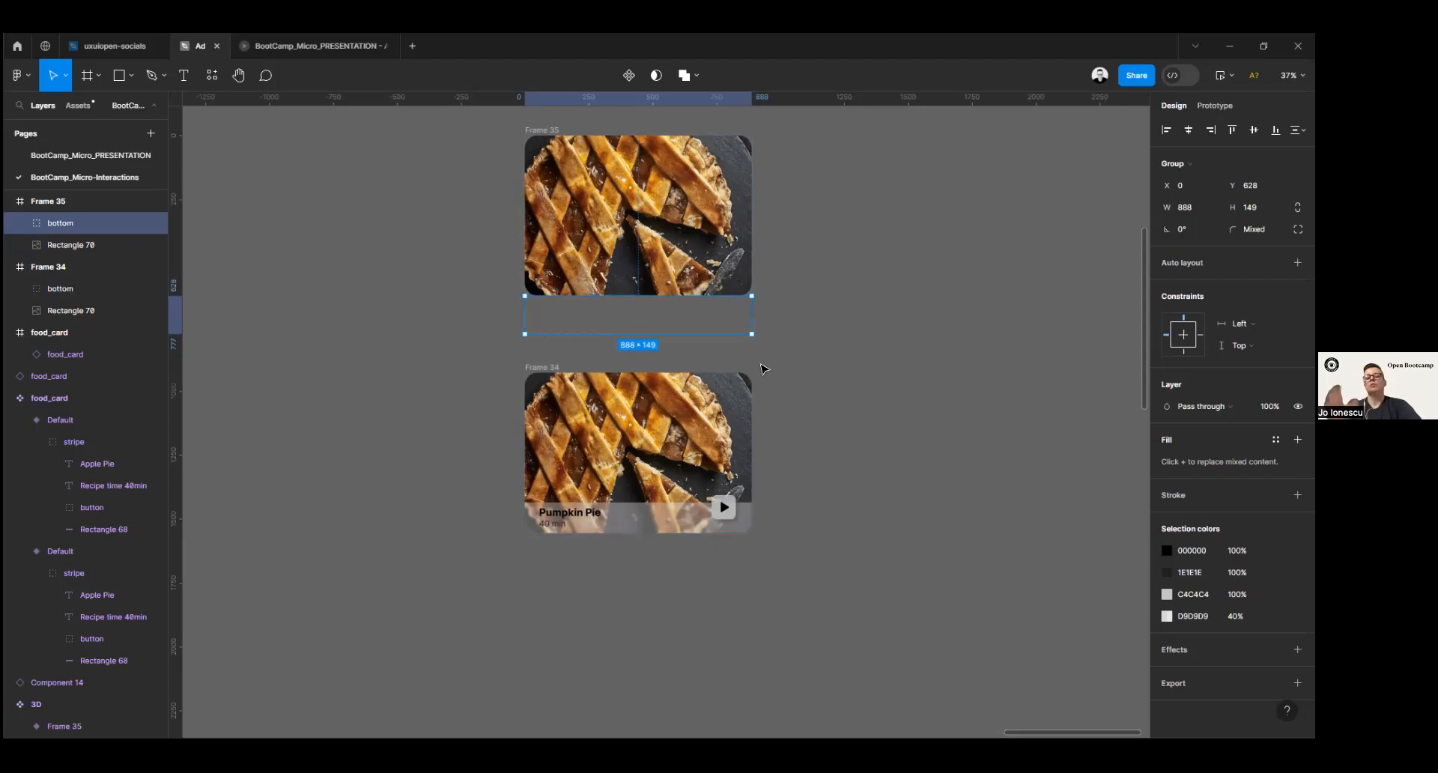
click(866, 299)
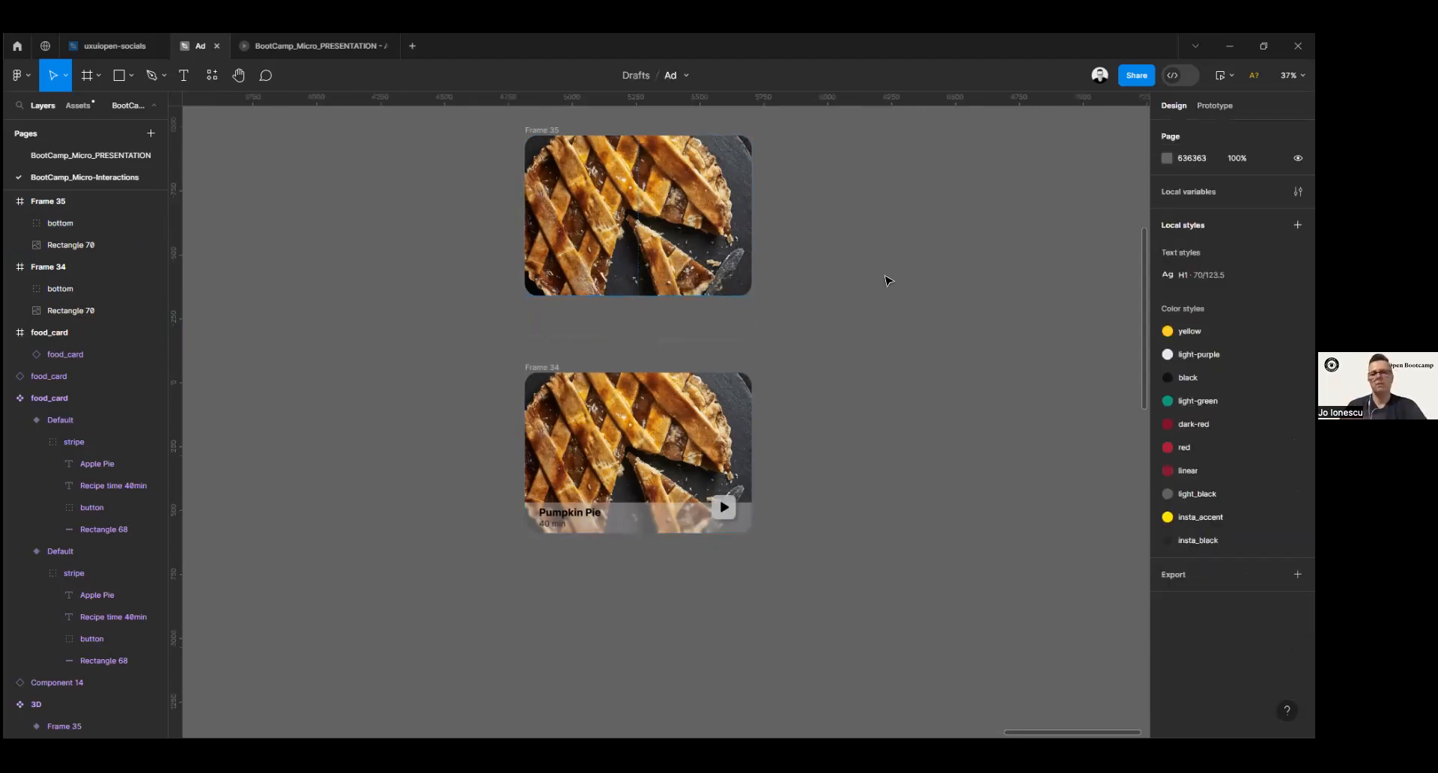
Step: Switch the lower card's image fill to Crop and enlarge the picture inside the rectangle for a zoomed-in view of the pie
click(686, 454)
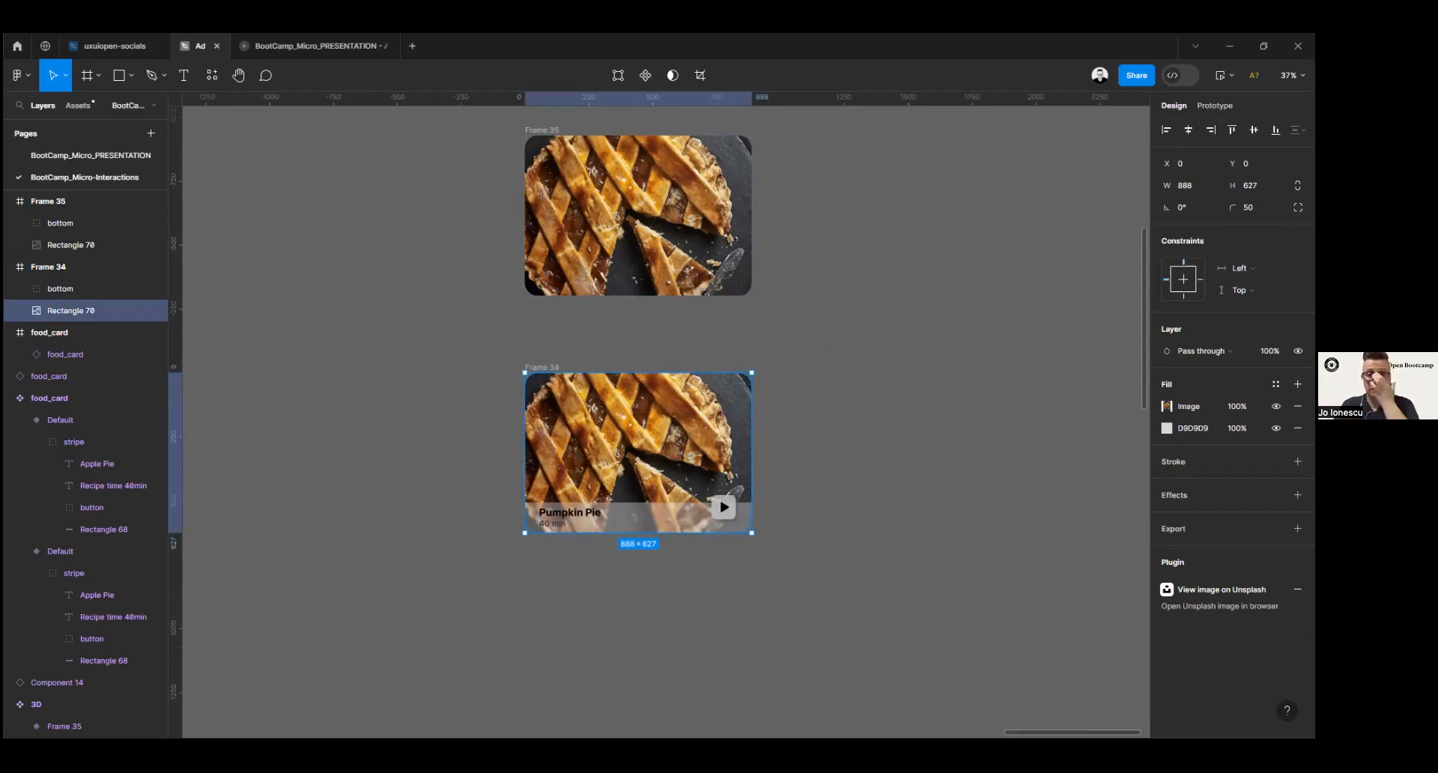
click(1167, 406)
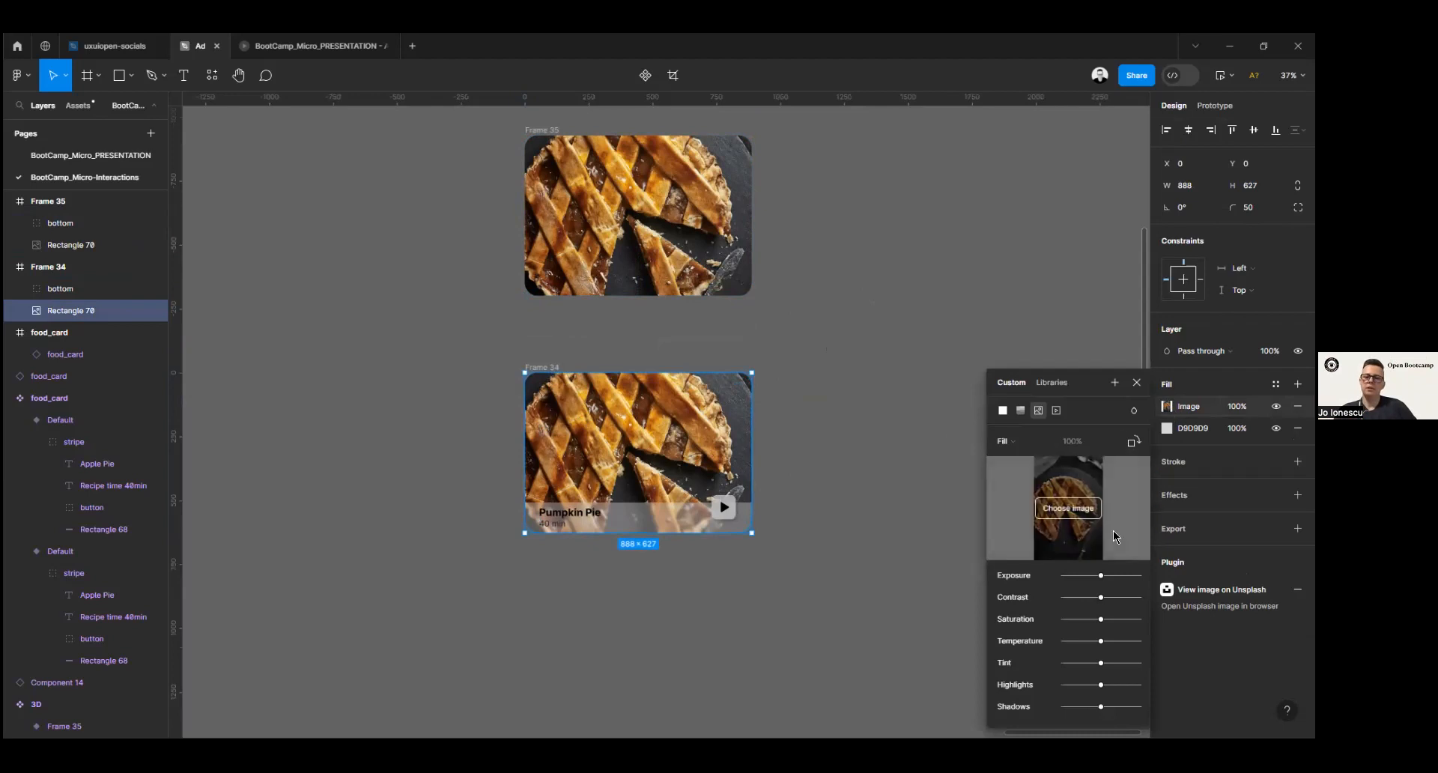
click(1013, 442)
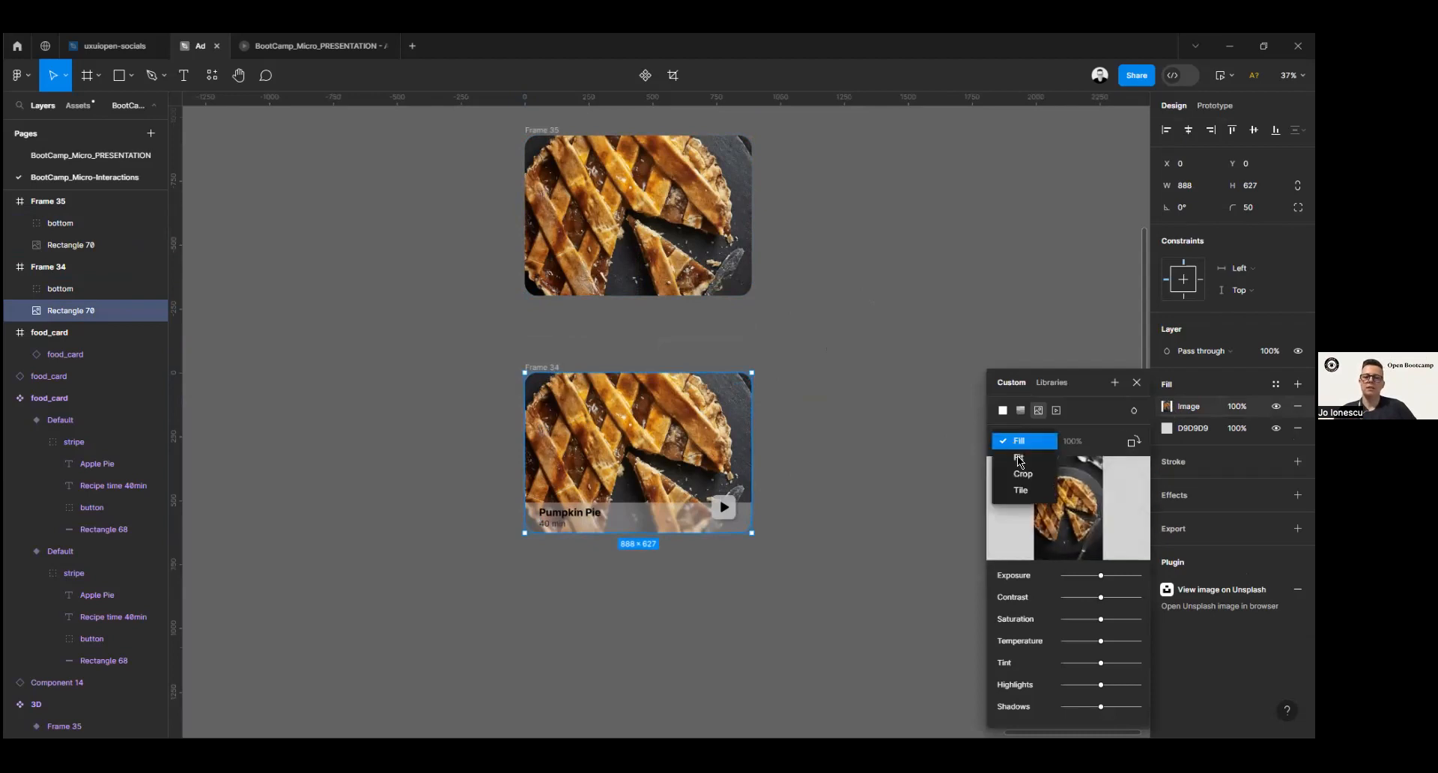
click(1025, 475)
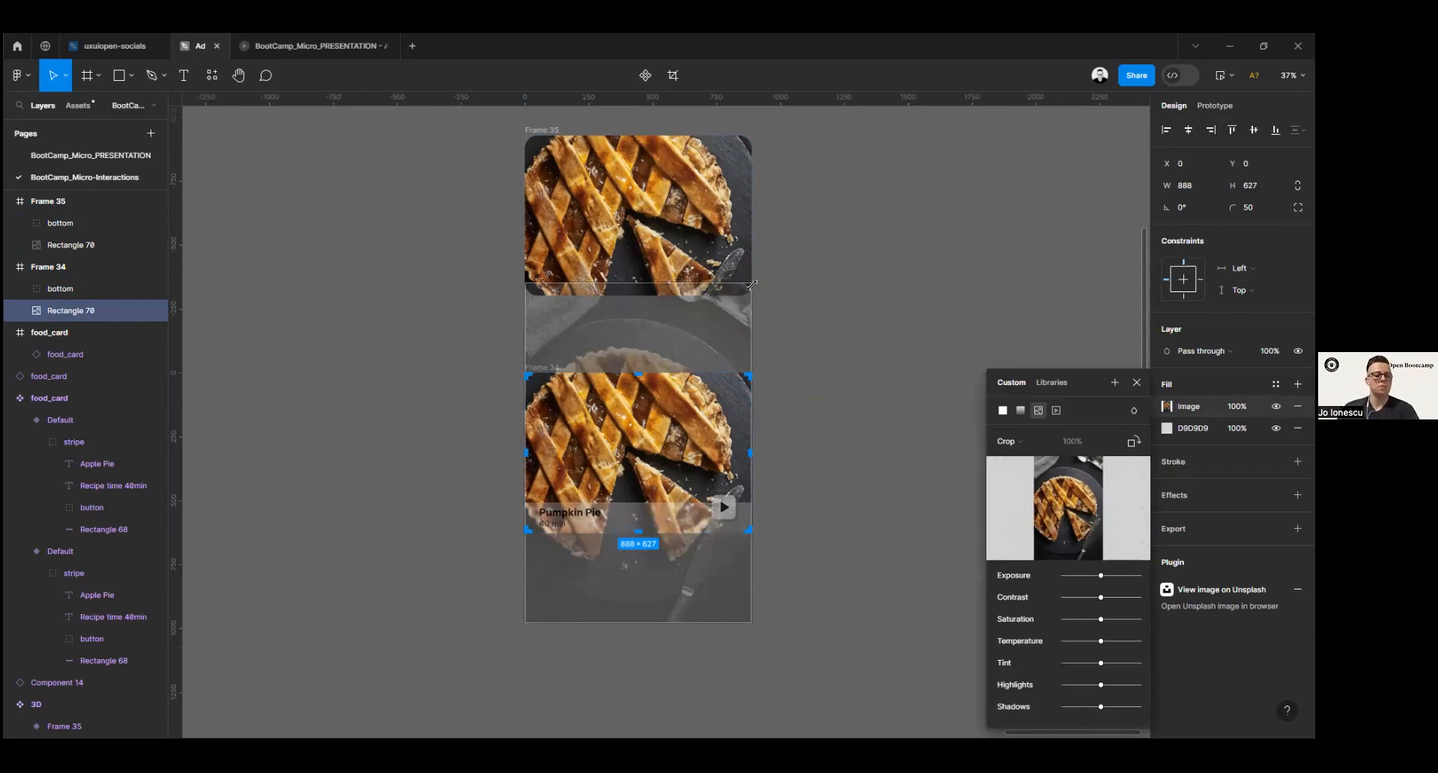
drag(756, 284, 847, 248)
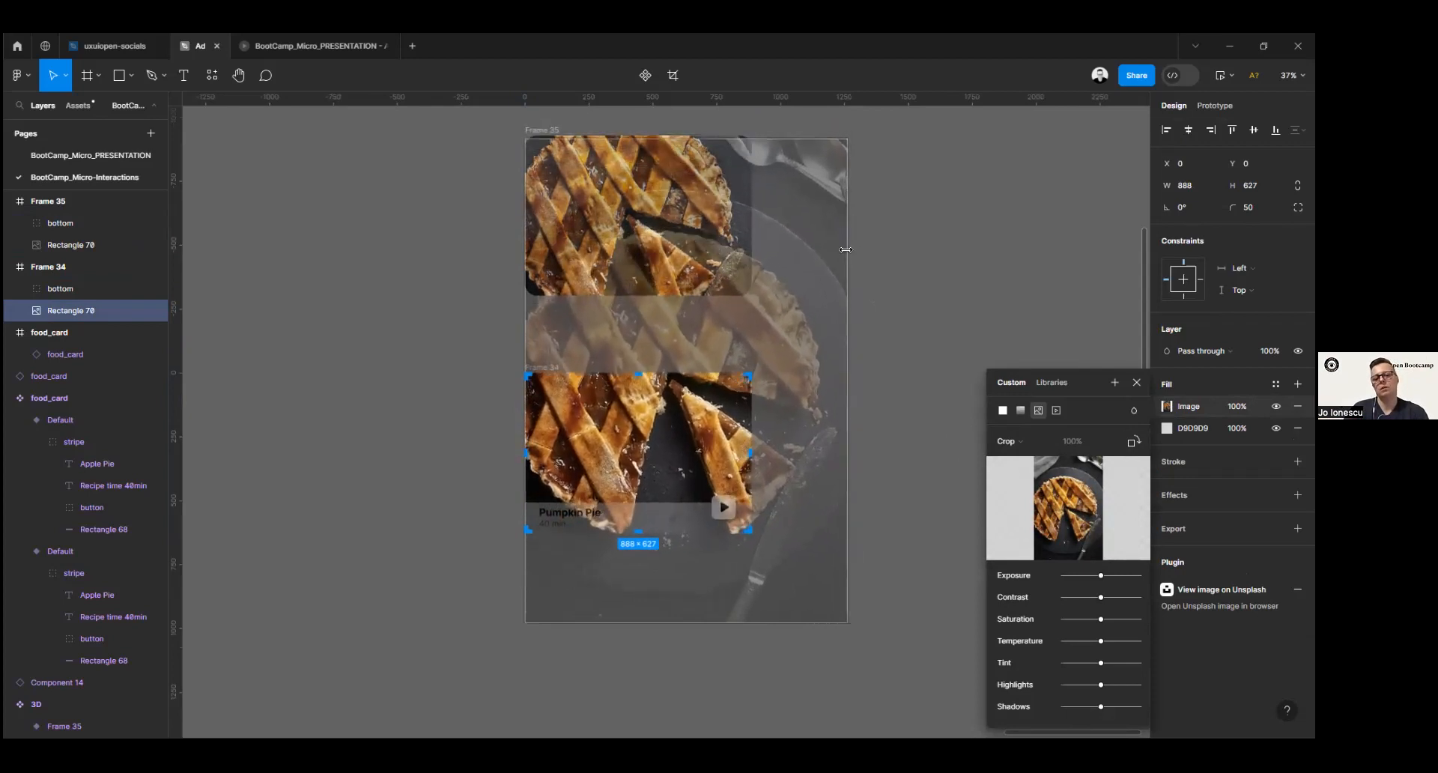
key(Return)
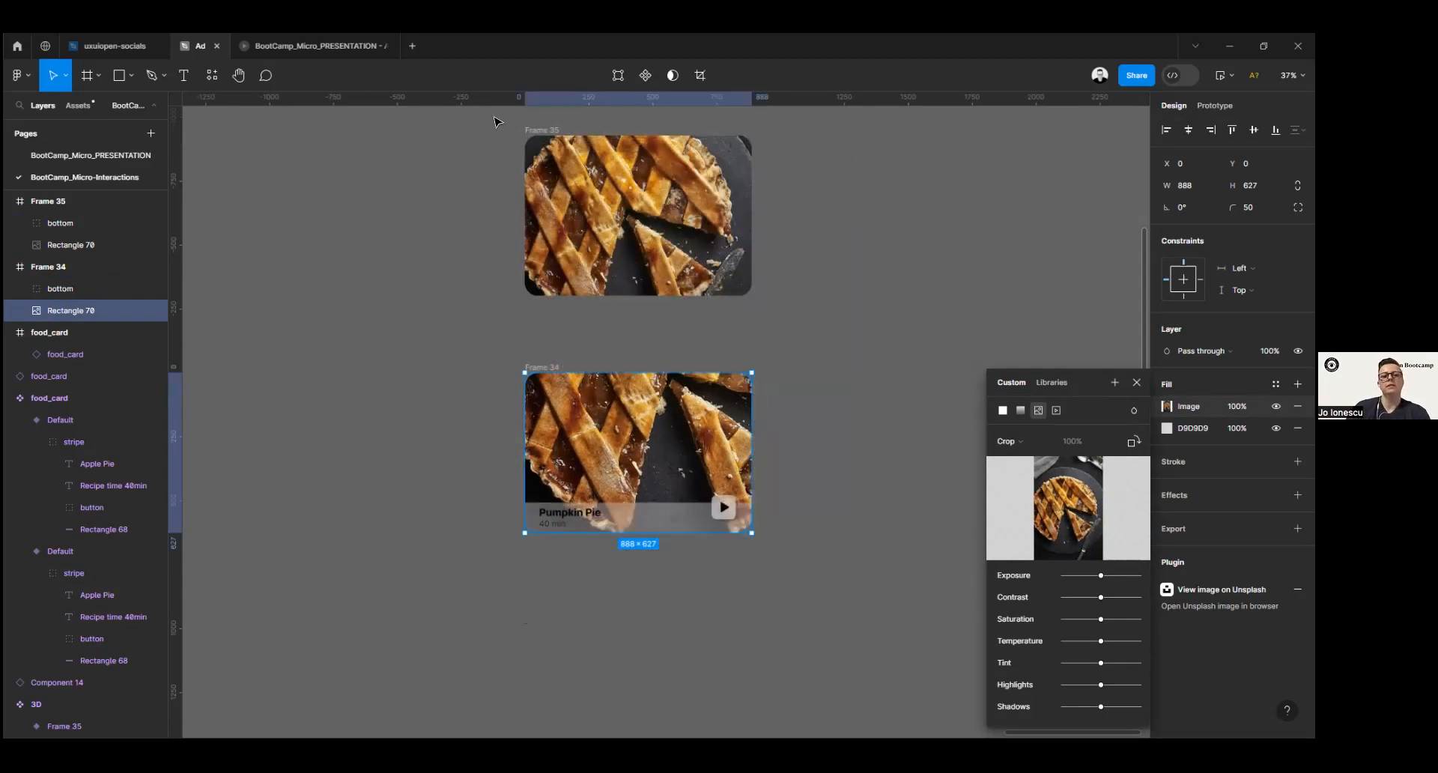
Step: Create a component set from the two pie card frames
drag(489, 121, 805, 578)
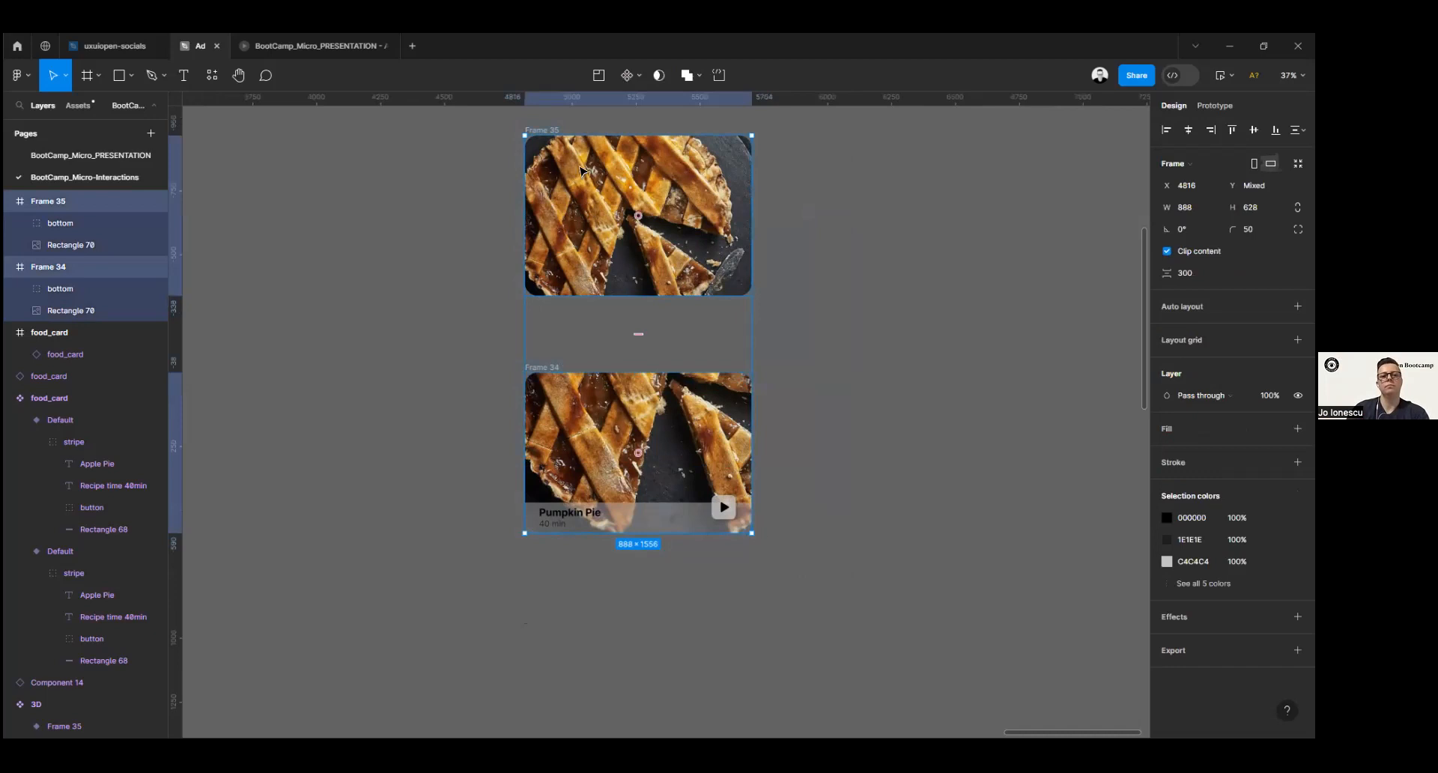
click(639, 75)
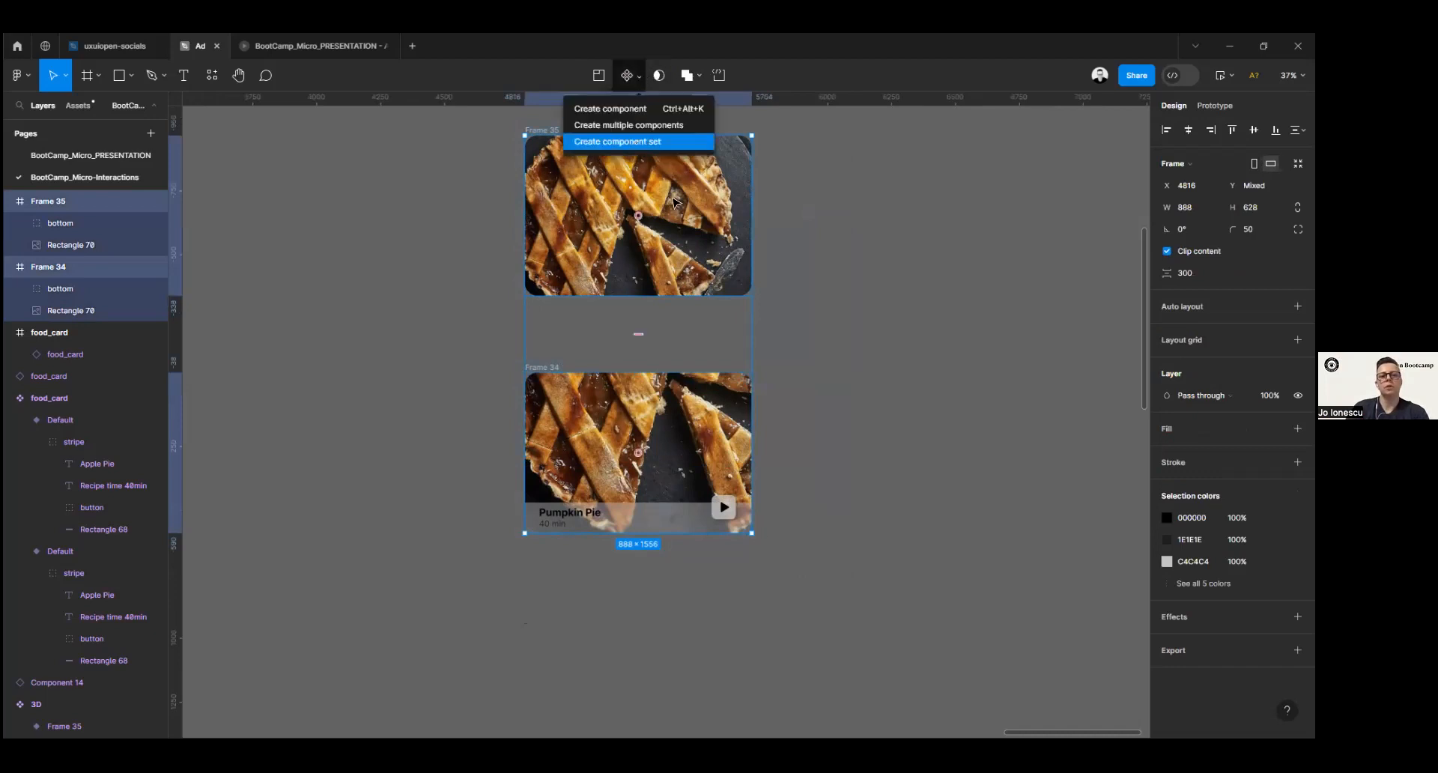
click(643, 142)
click(1032, 368)
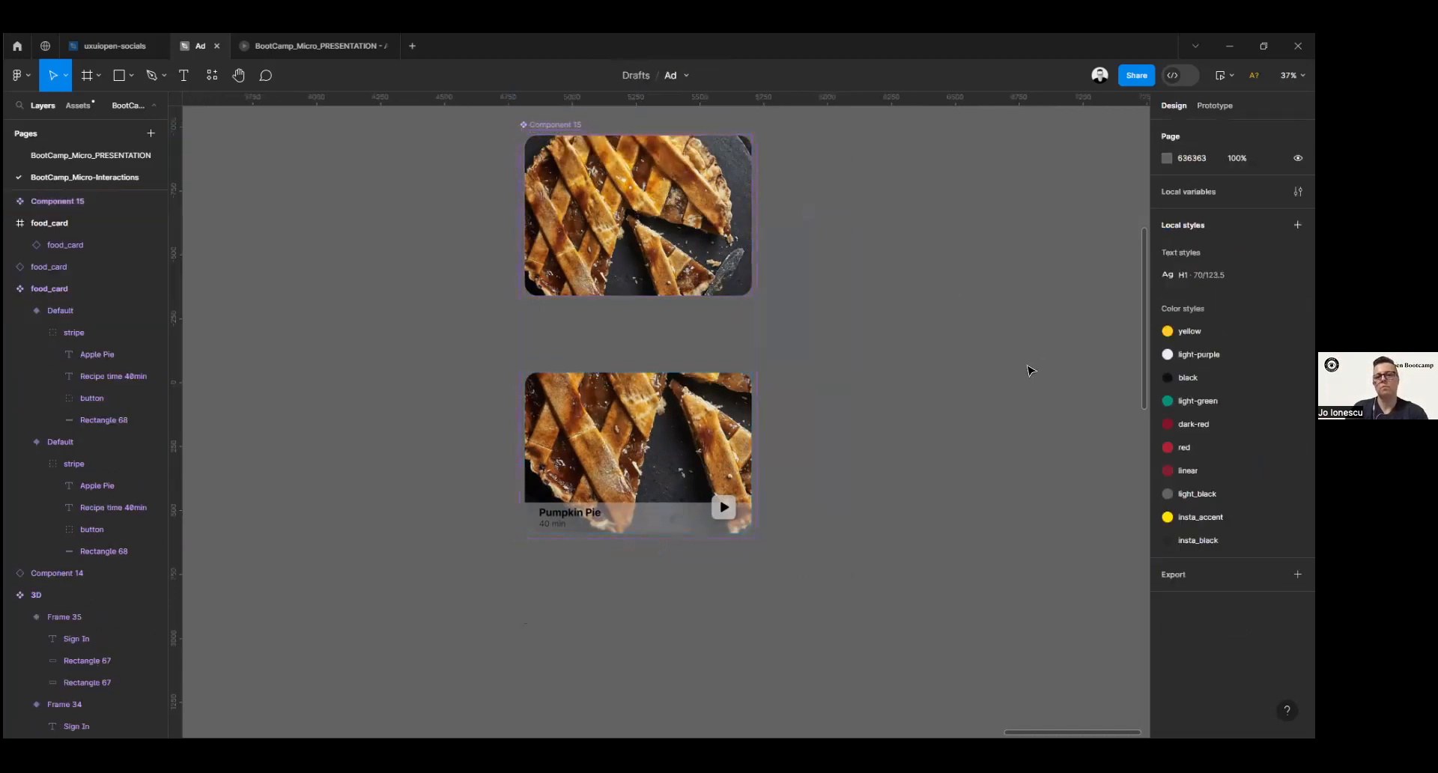
click(705, 218)
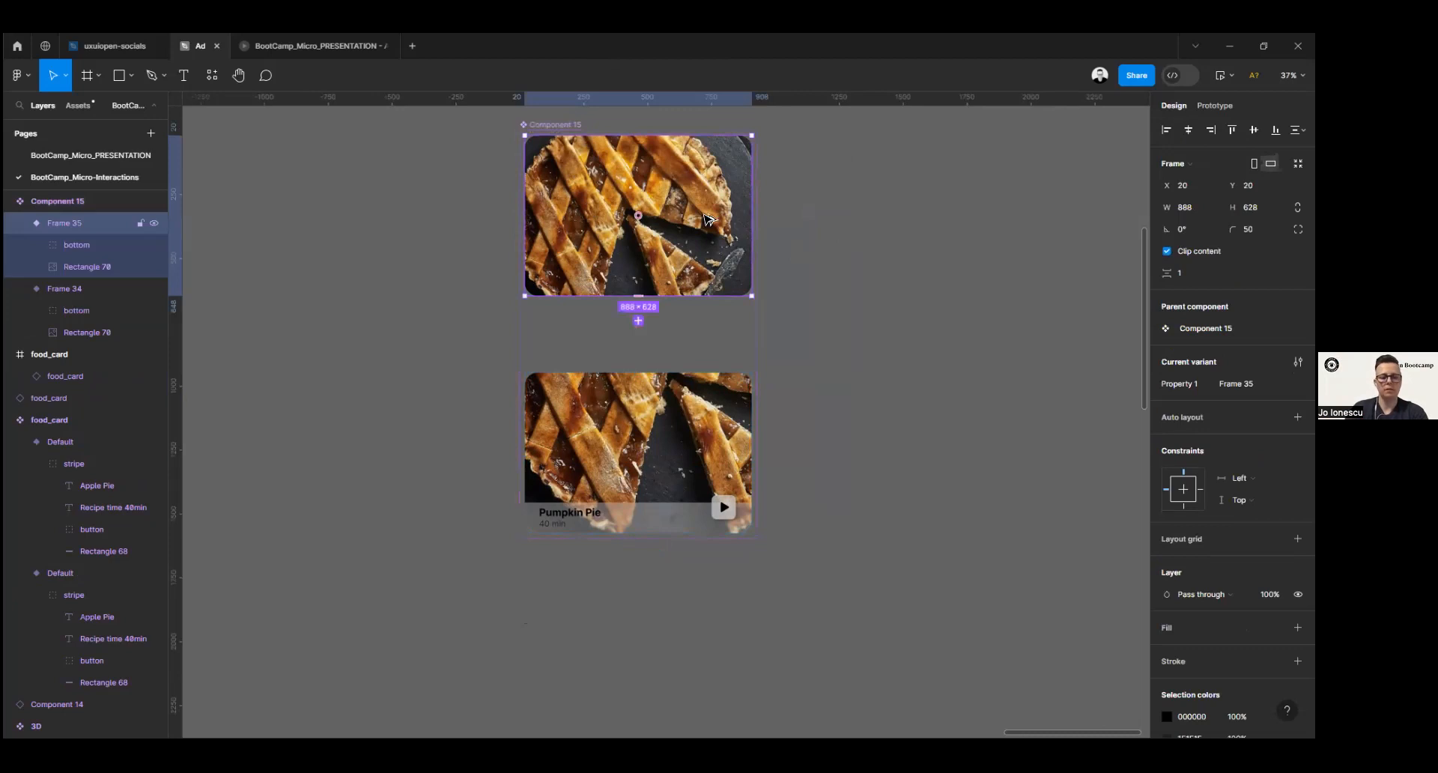
drag(706, 218, 1013, 231)
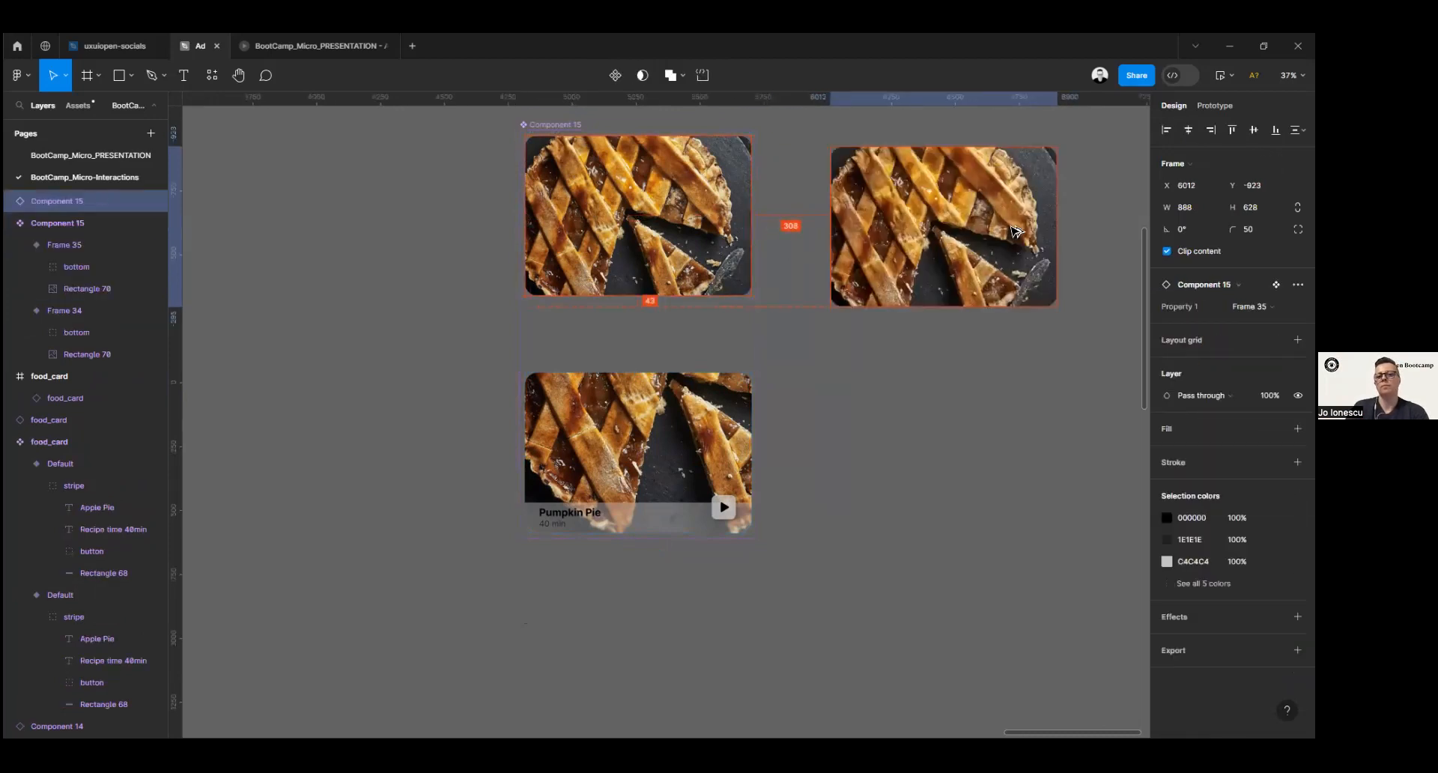
drag(1078, 373, 886, 468)
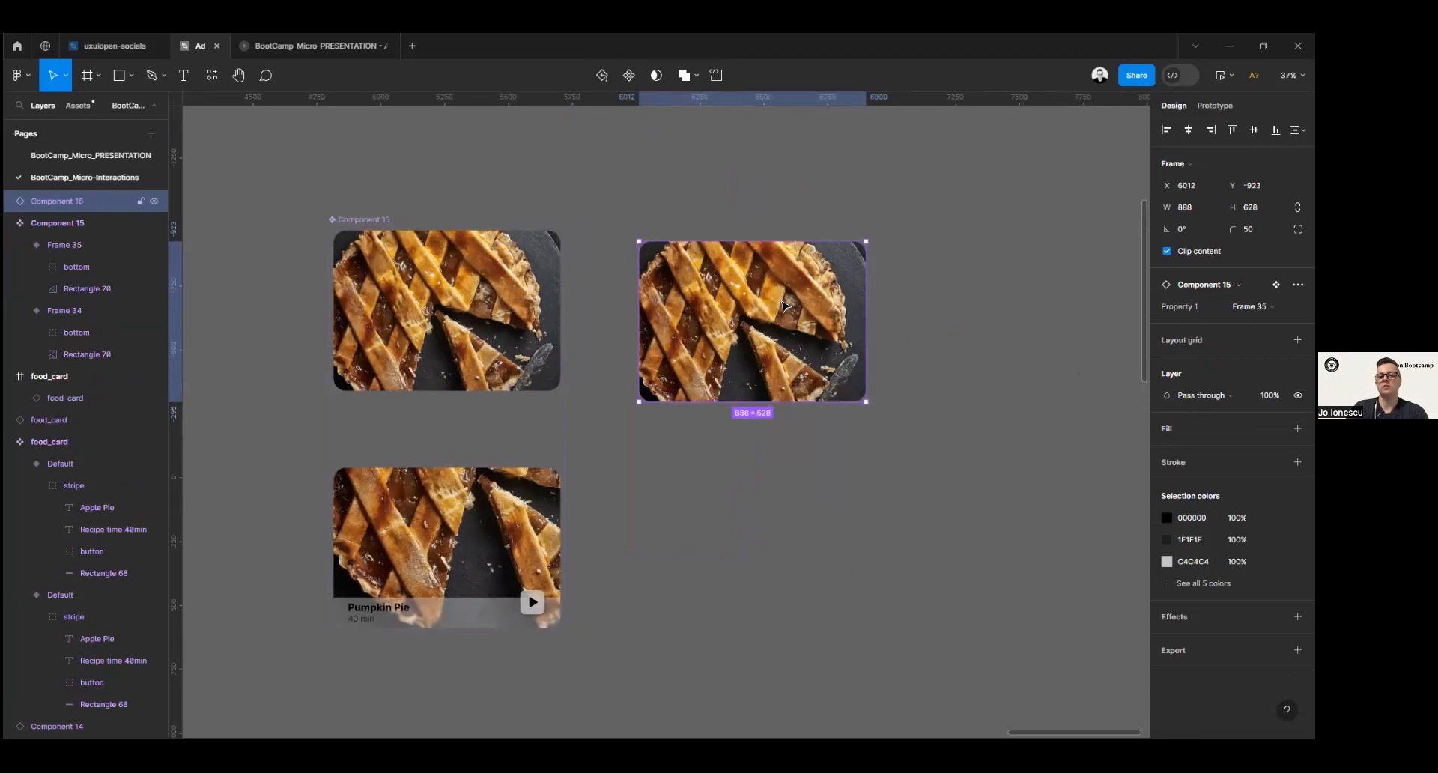
drag(780, 302, 877, 237)
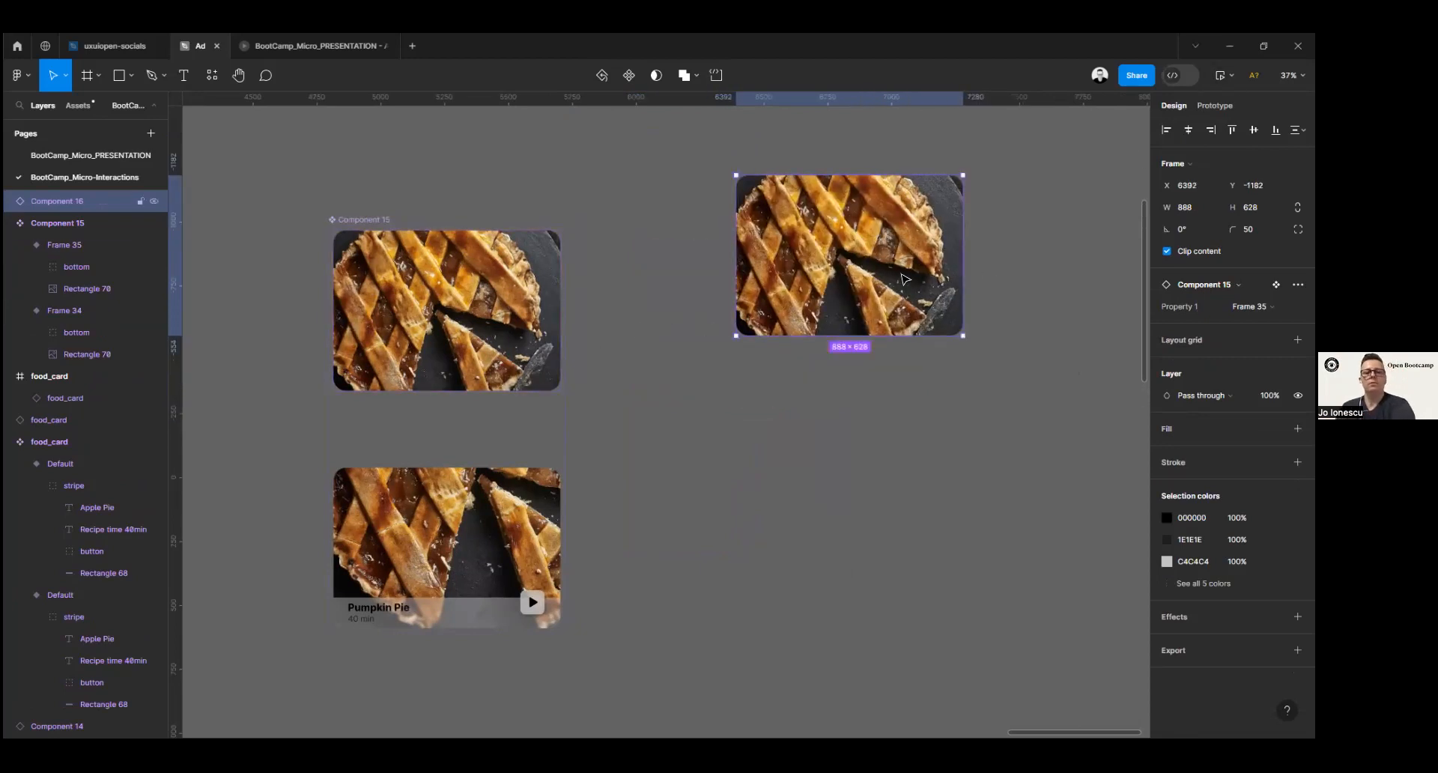
key(Delete)
Step: Link the upper card variant to the lower one with a prototype interaction that changes to Frame 34 while hovering
click(507, 310)
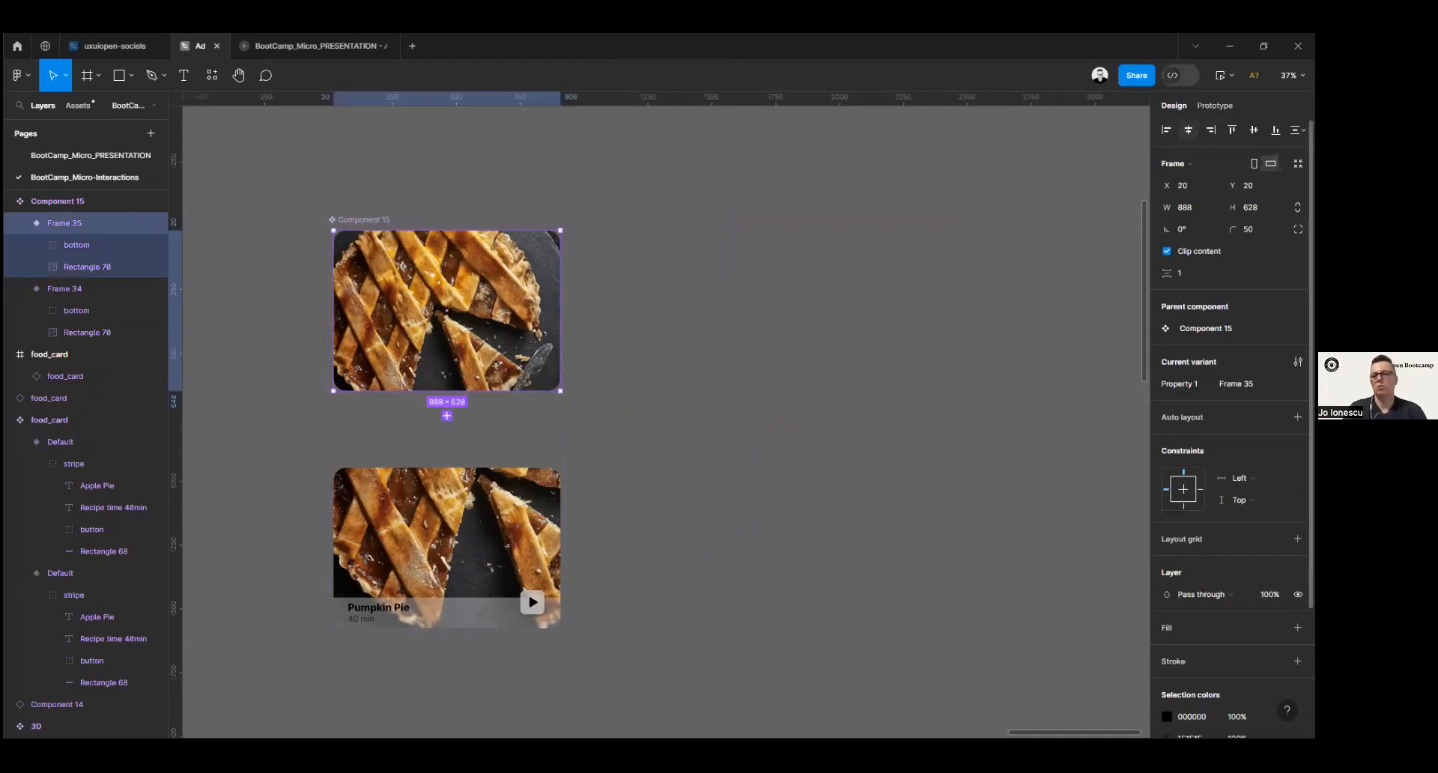
click(1215, 105)
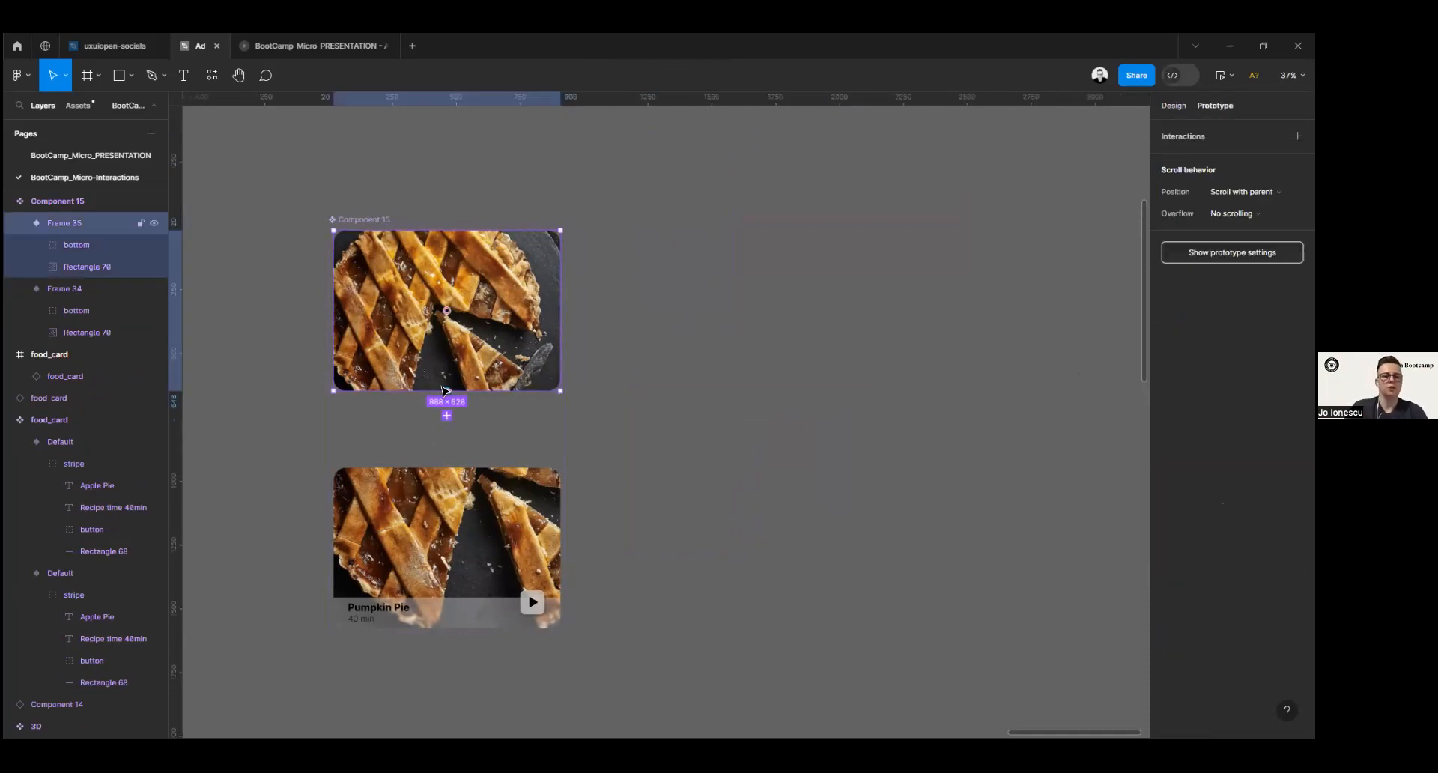
drag(447, 416, 439, 498)
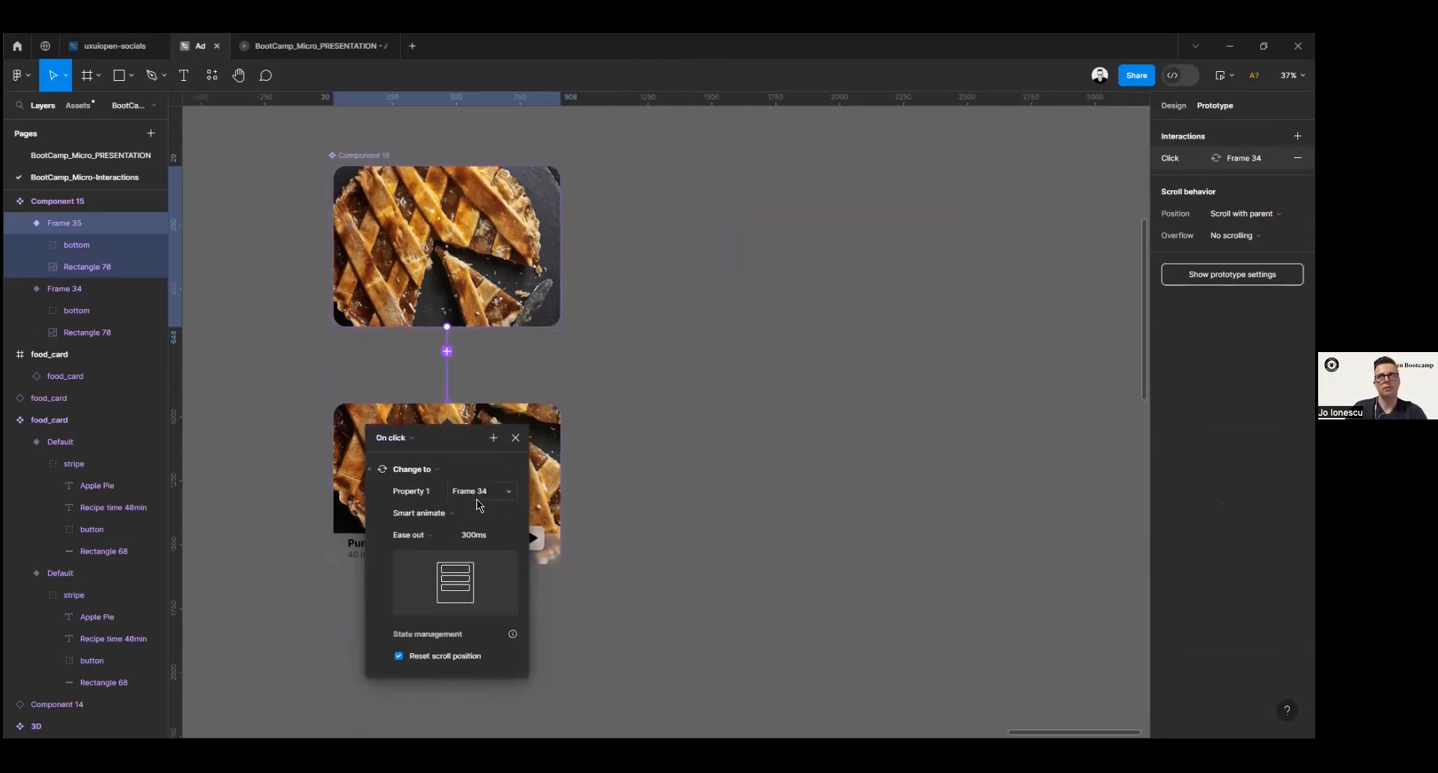
click(393, 438)
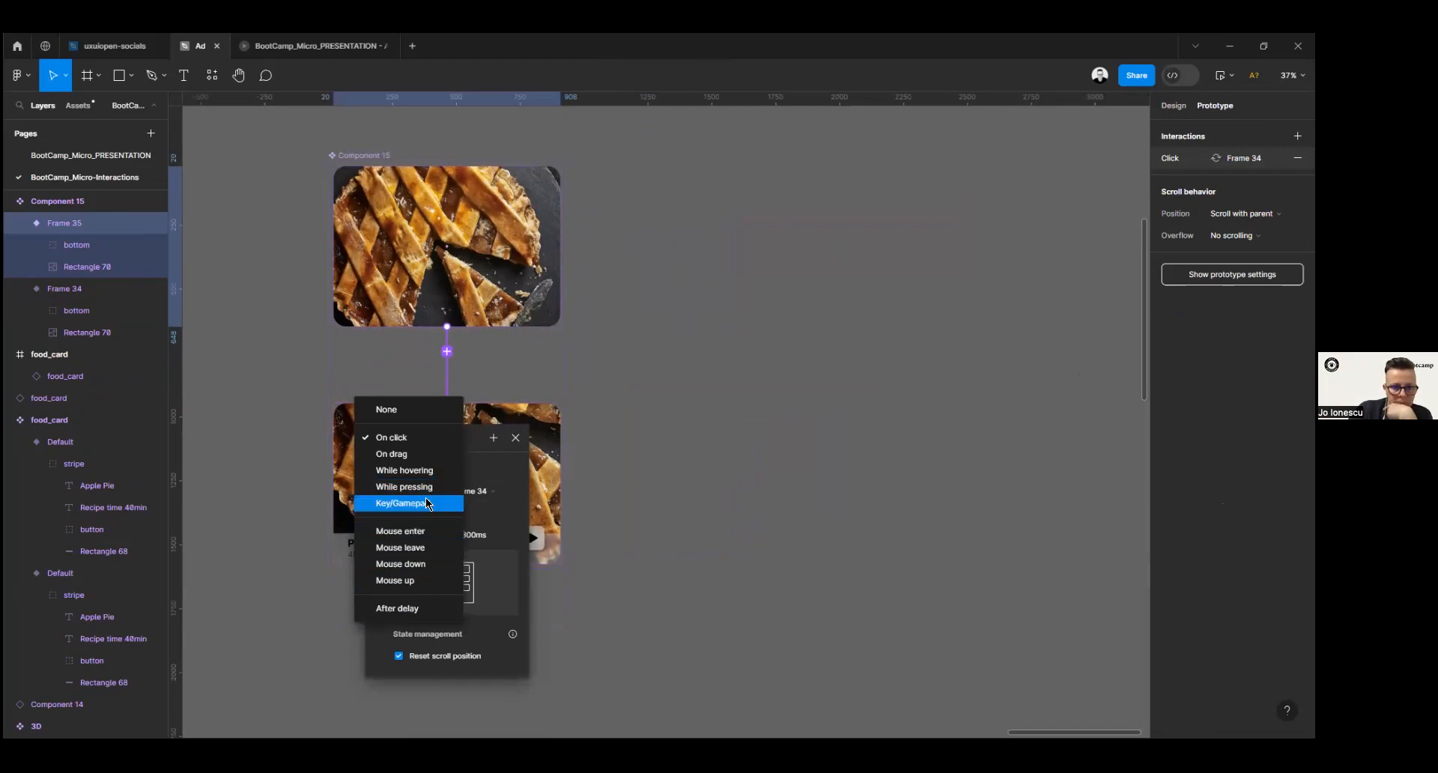
click(431, 471)
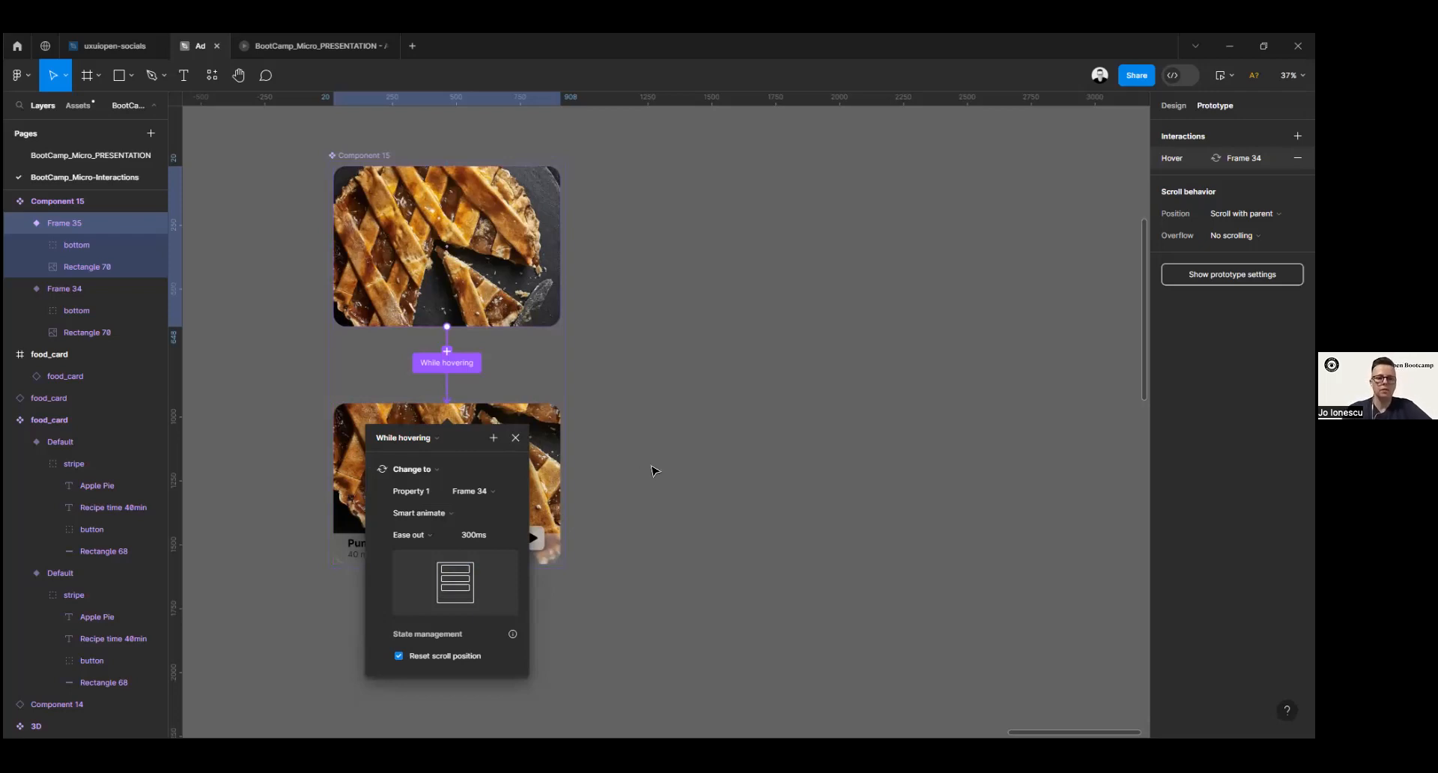
Step: Set the upper card's while-hovering interaction to Gentle easing with a 400 ms duration
click(734, 382)
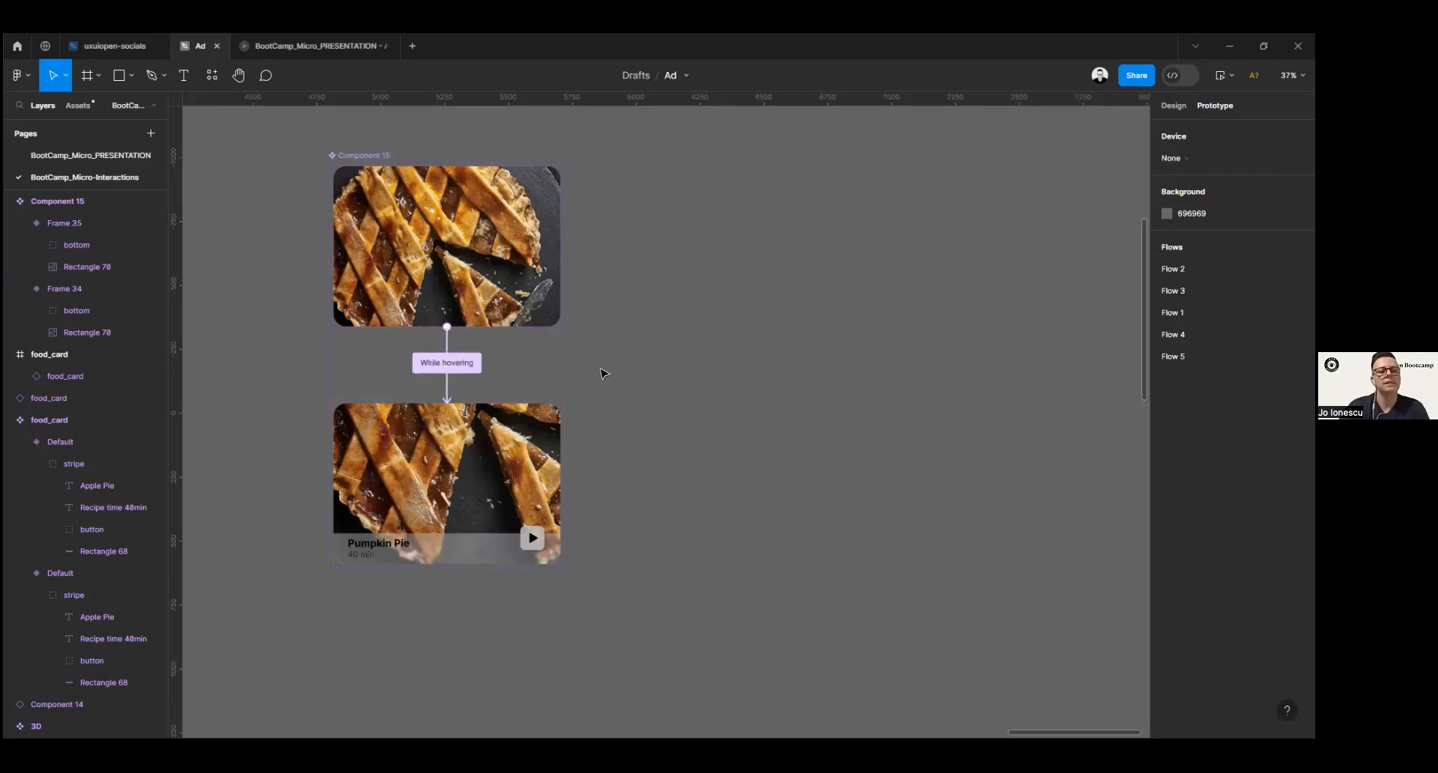
click(457, 366)
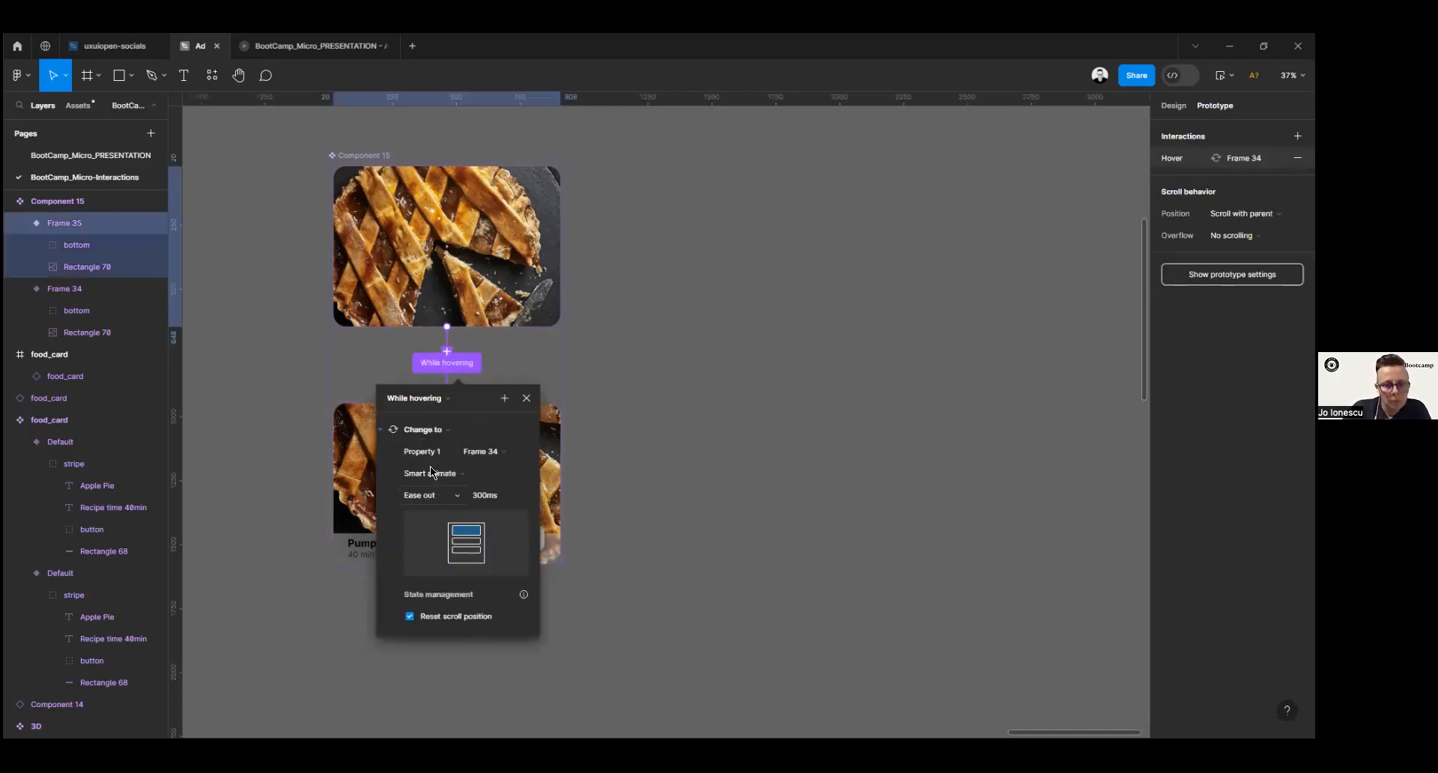
click(433, 495)
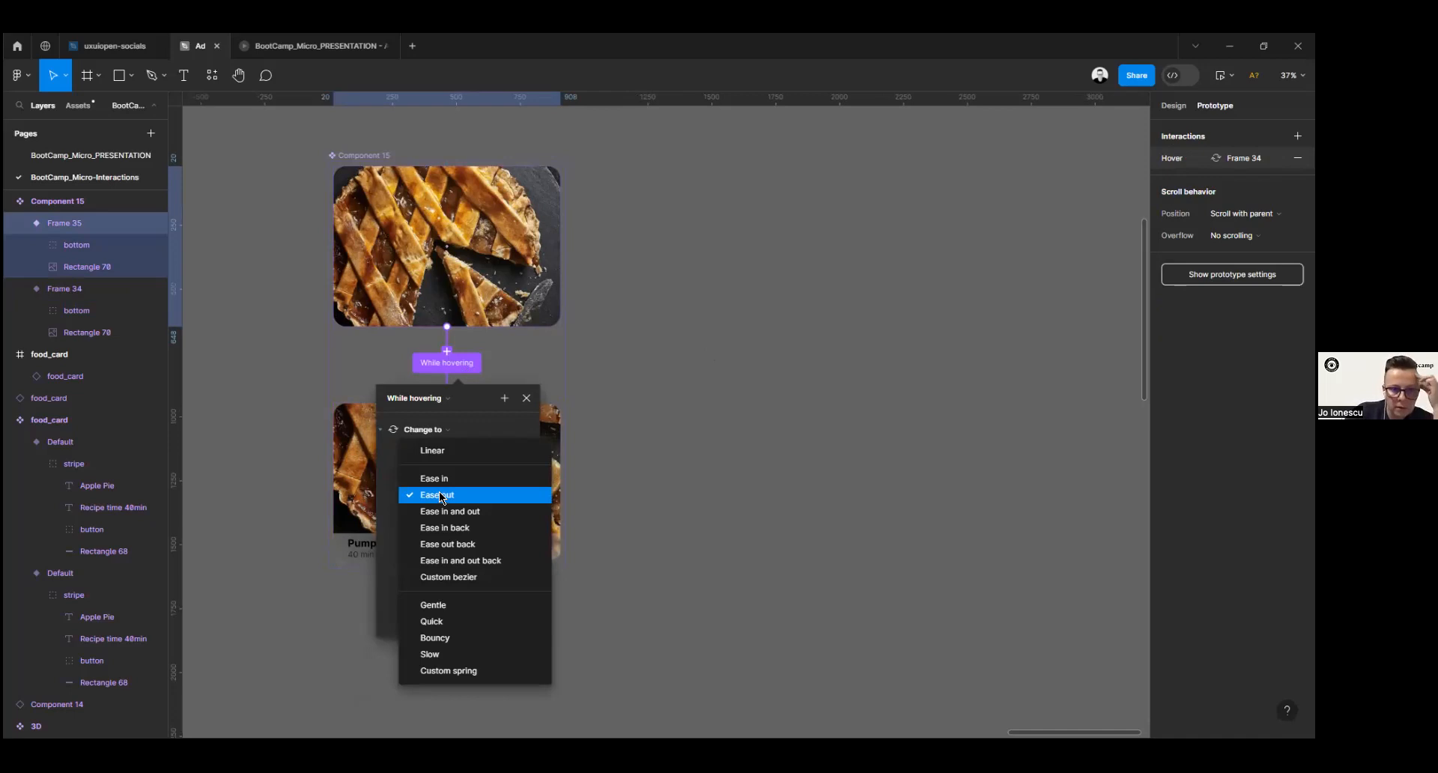
click(451, 605)
click(487, 494)
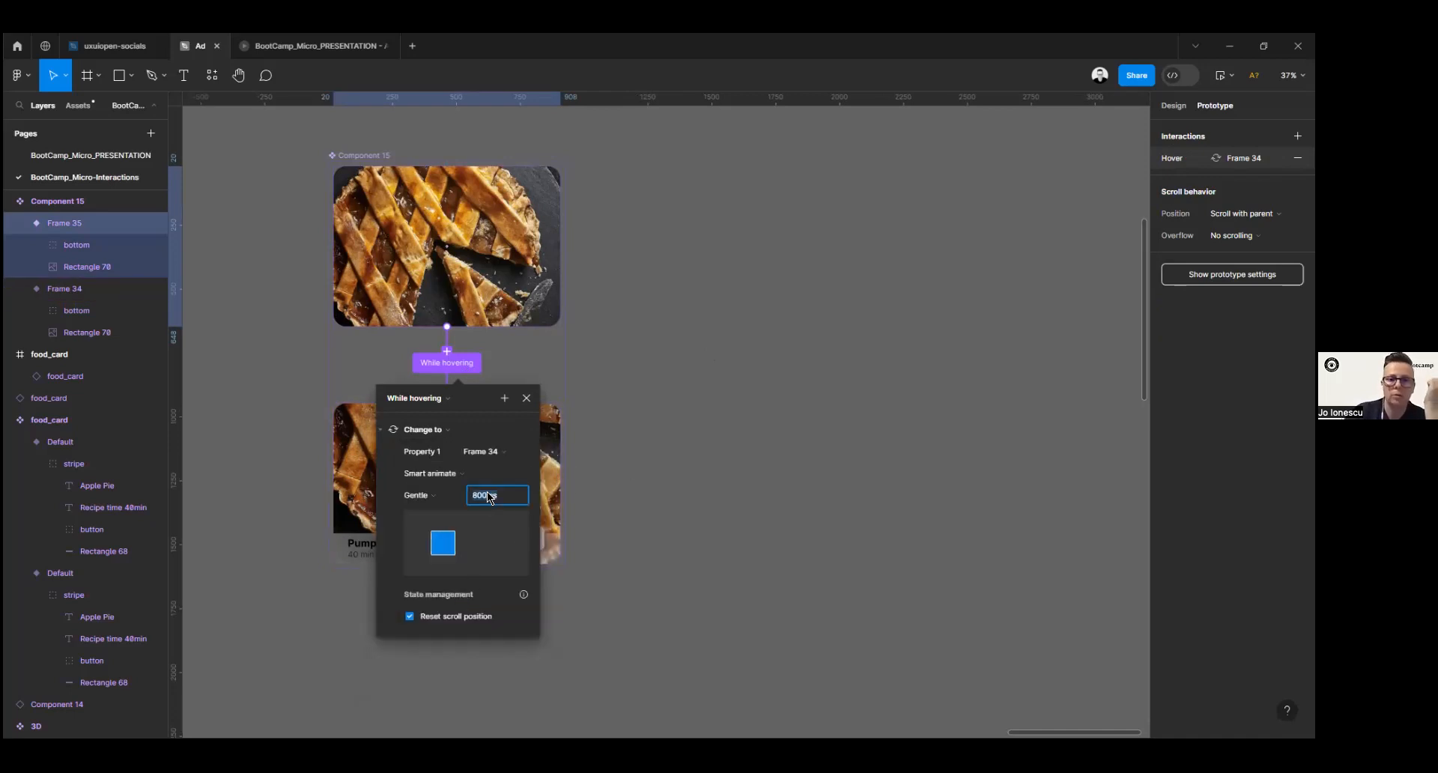
text(400)
key(Return)
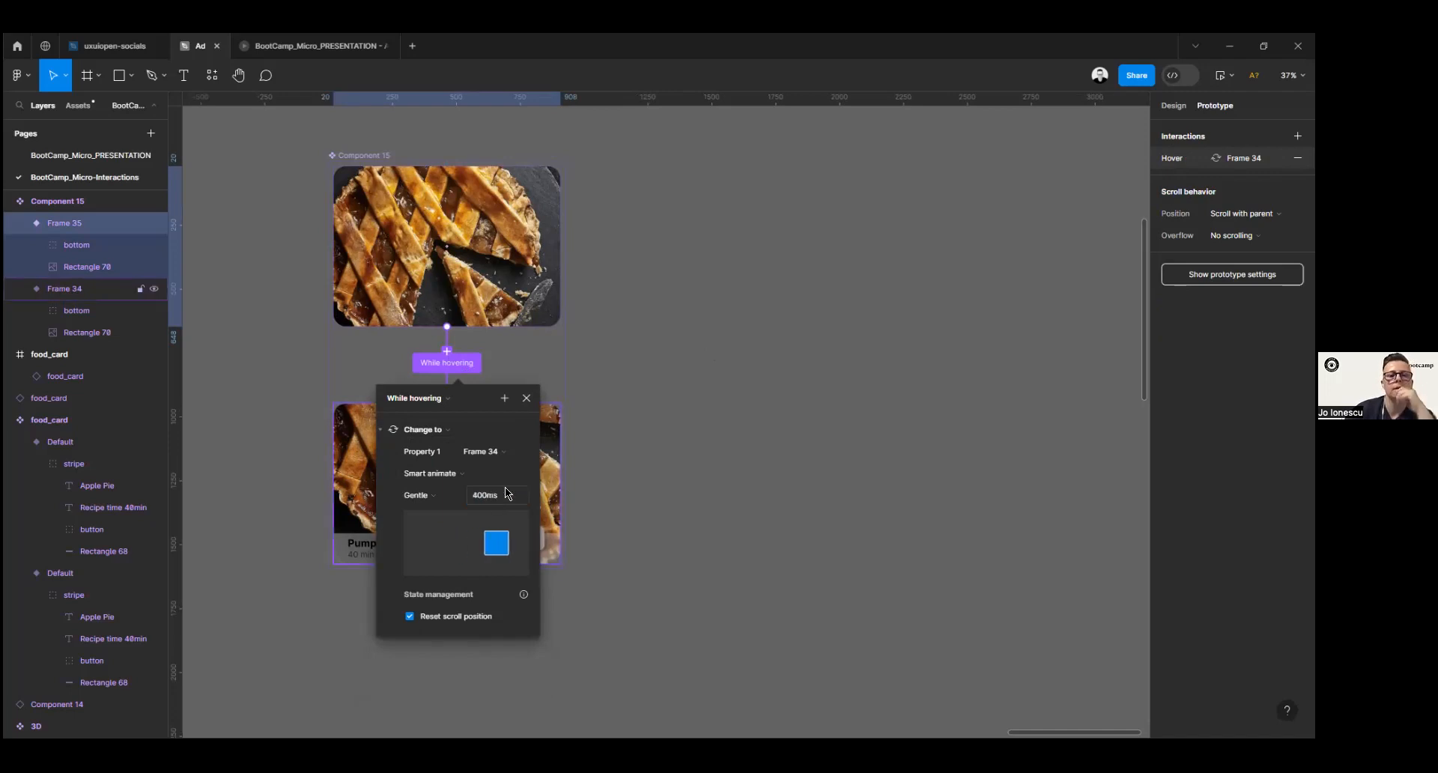
click(777, 420)
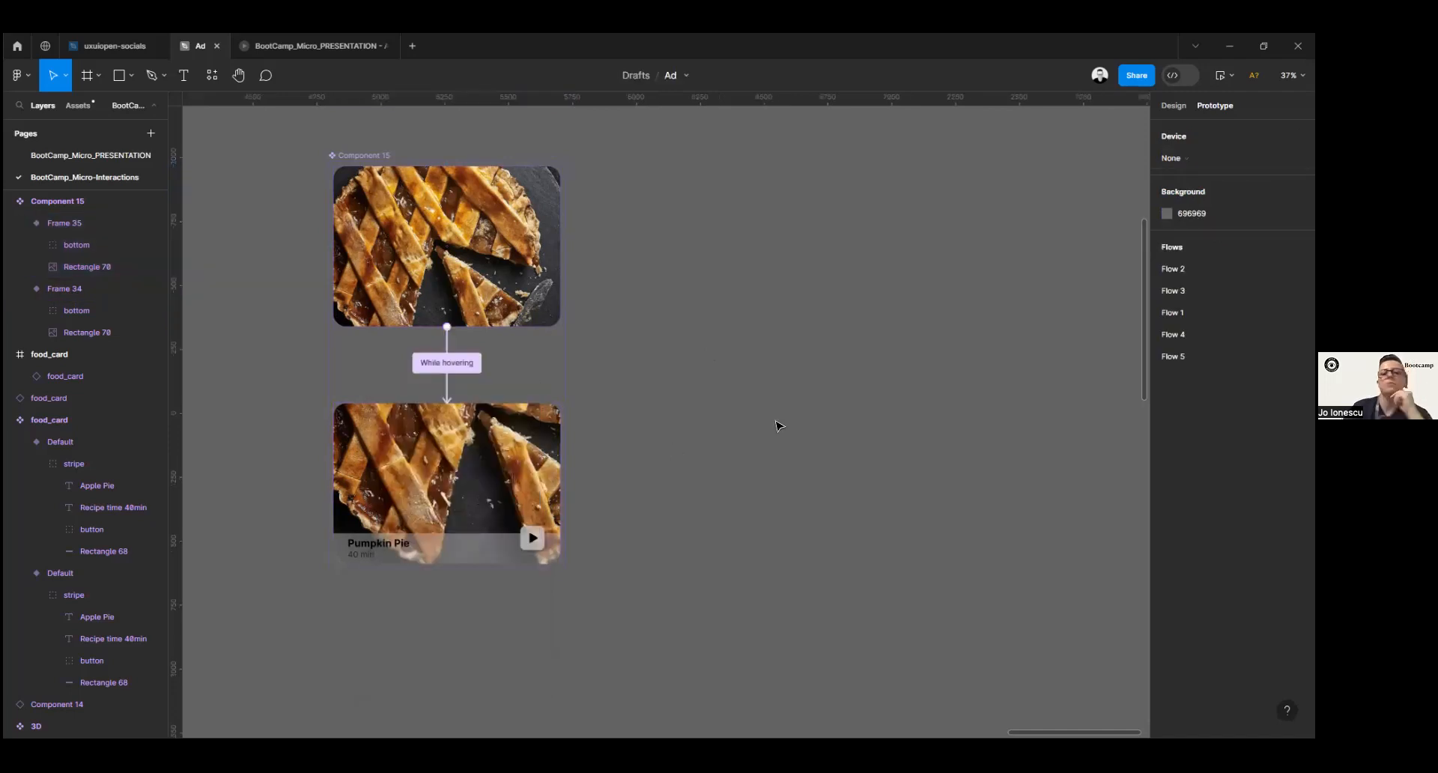
Step: Place an instance of the upper pie card beside the component set and preview it in an enlarged prototype window
click(404, 233)
drag(404, 232, 798, 257)
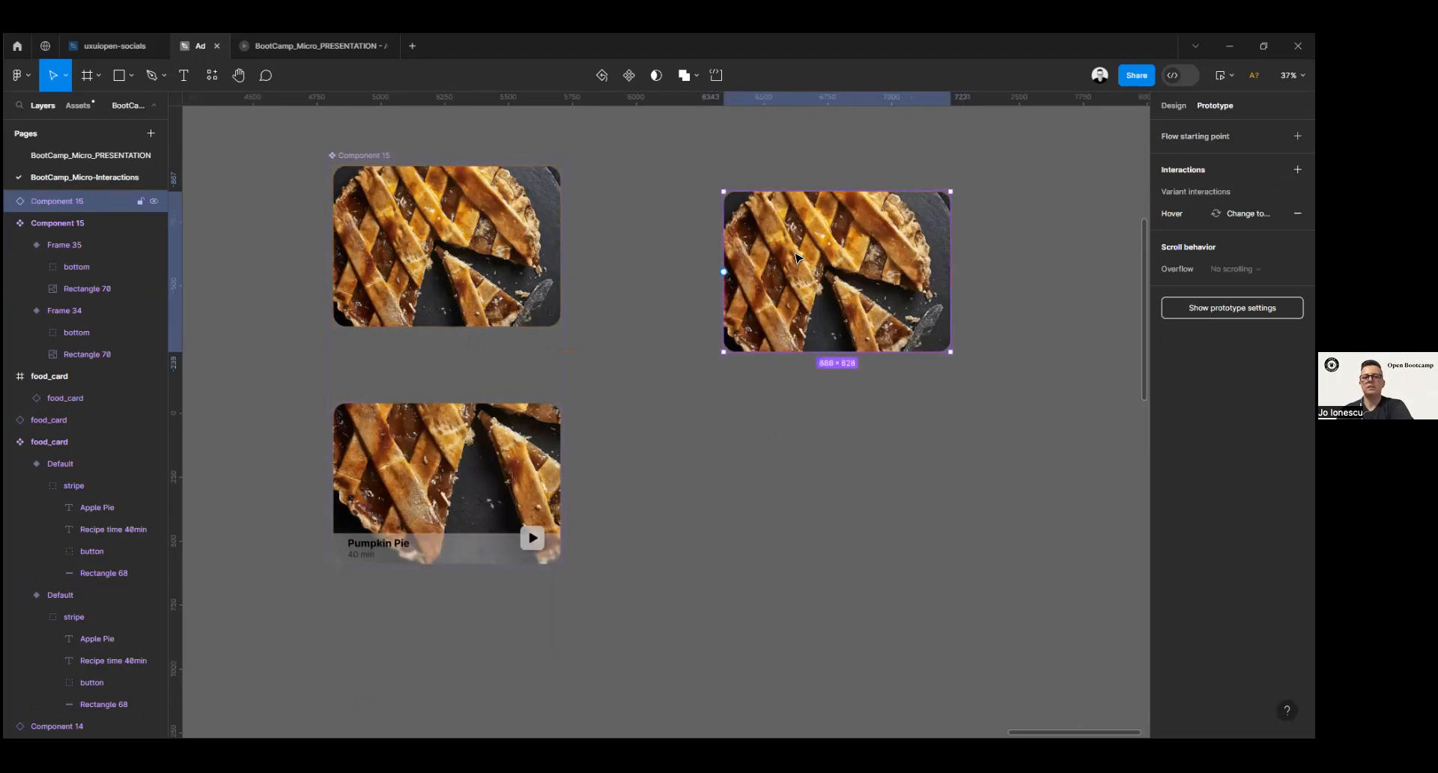
click(1220, 75)
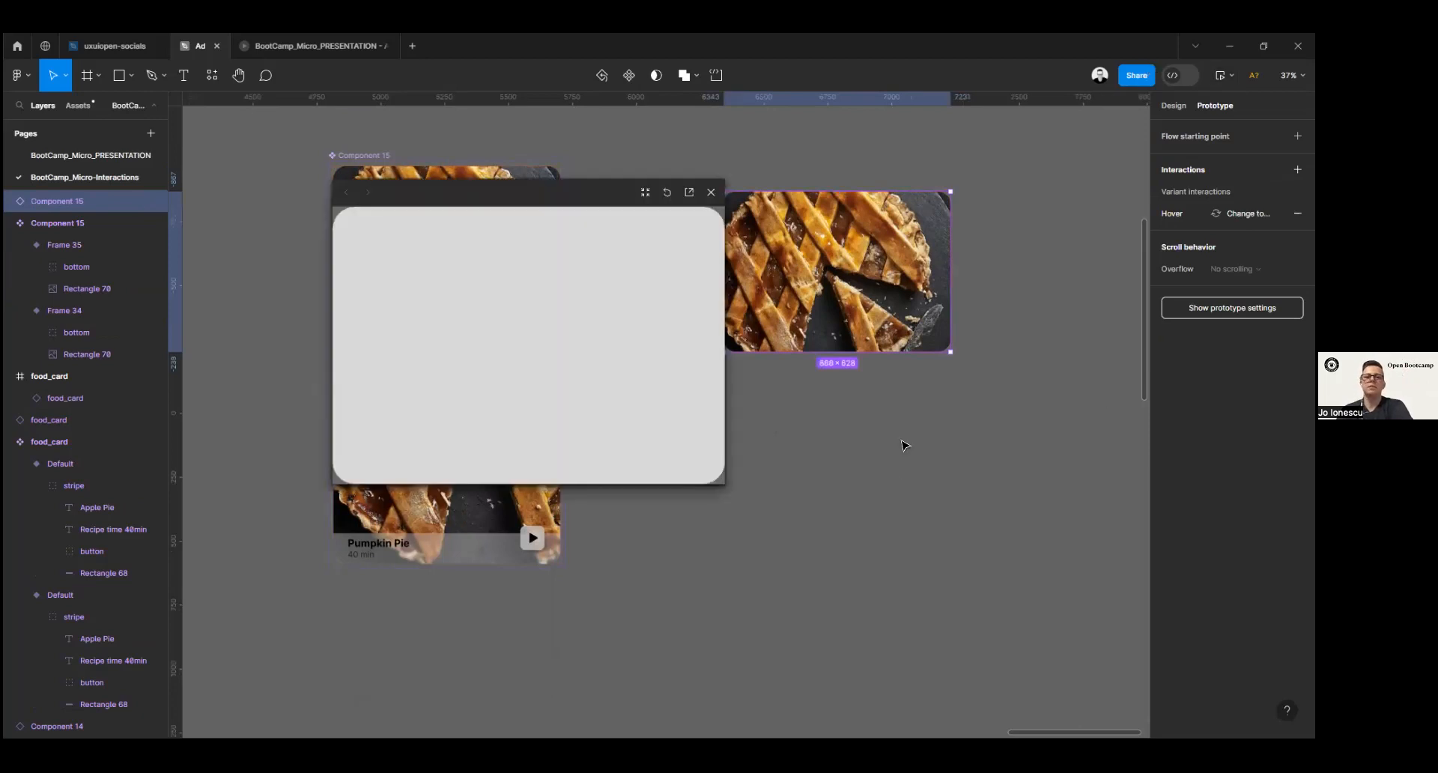
drag(725, 484, 833, 600)
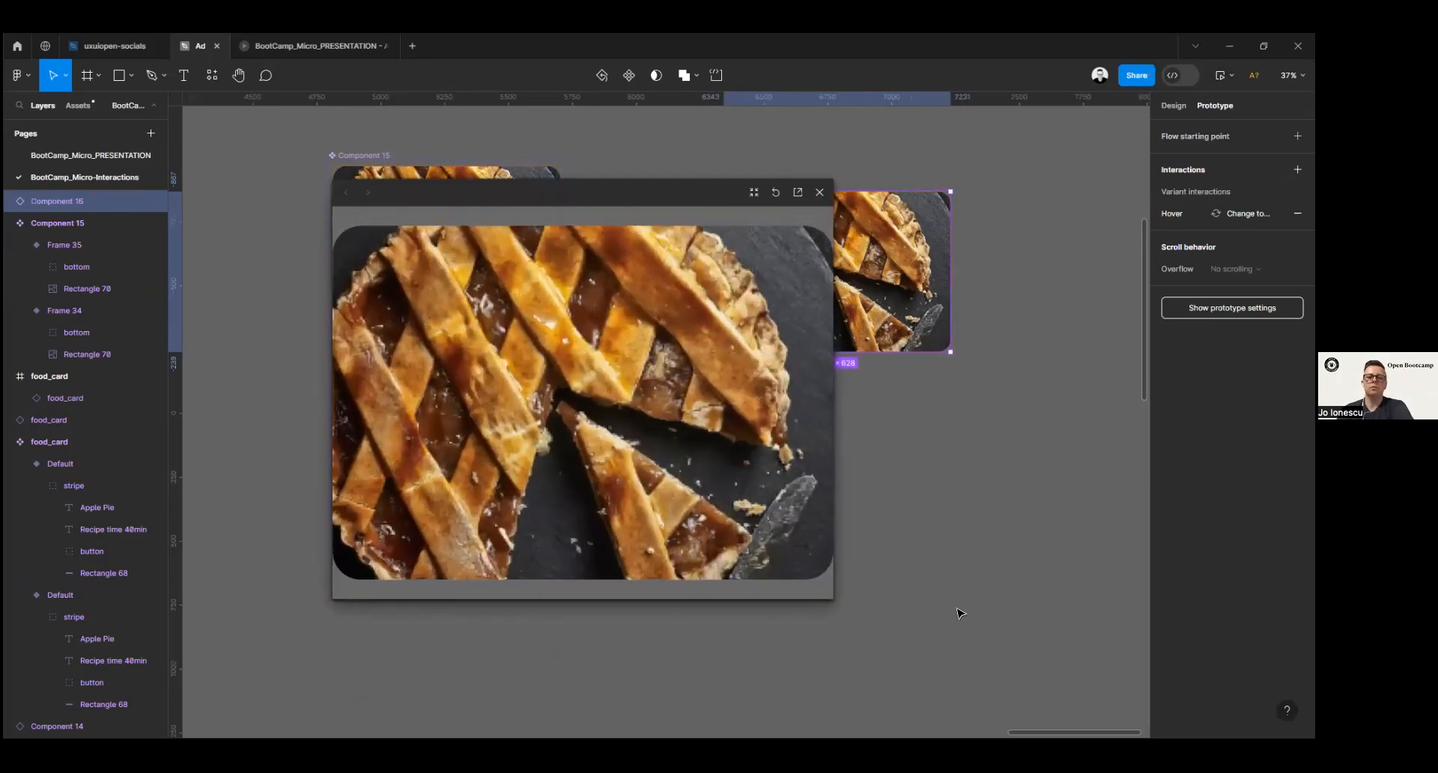
mouse_move(691, 271)
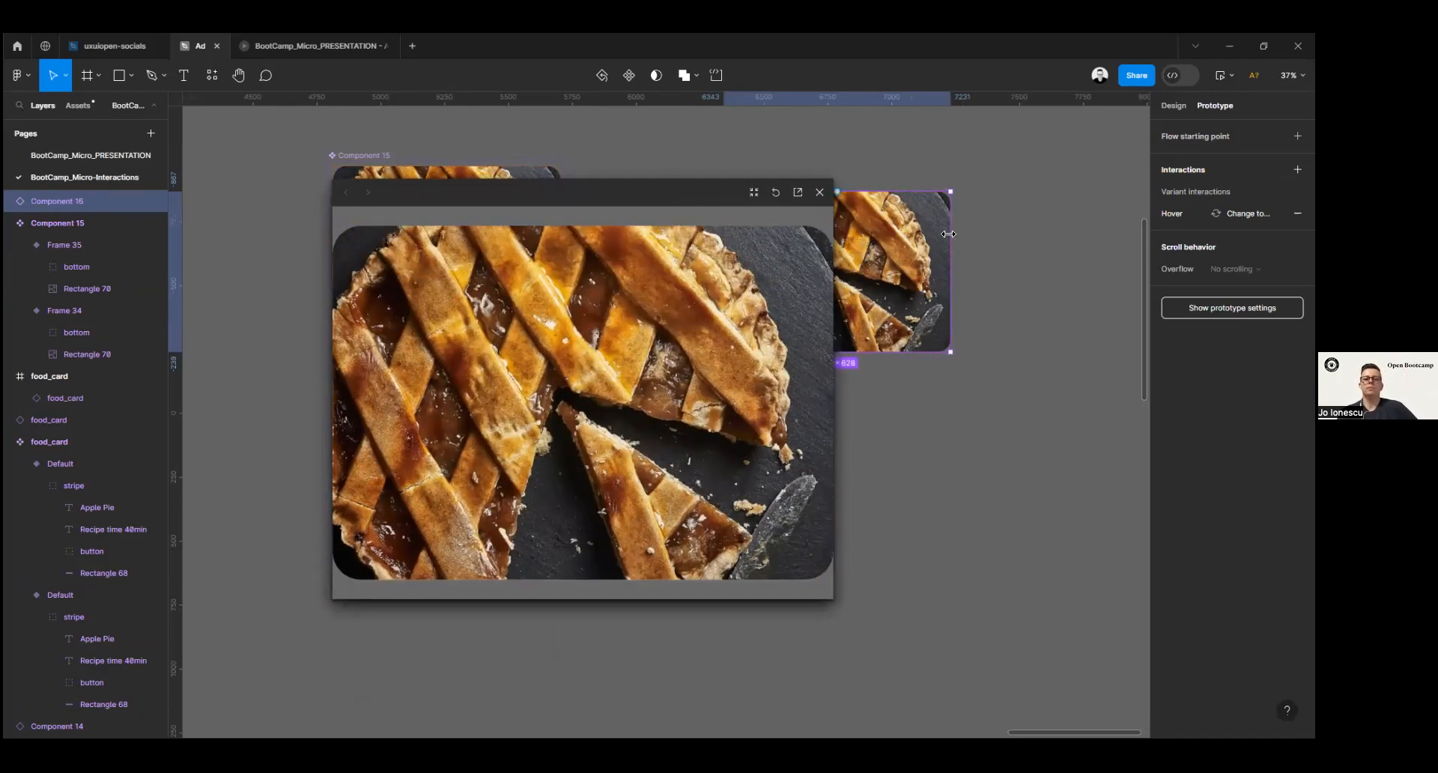
drag(833, 241, 1063, 241)
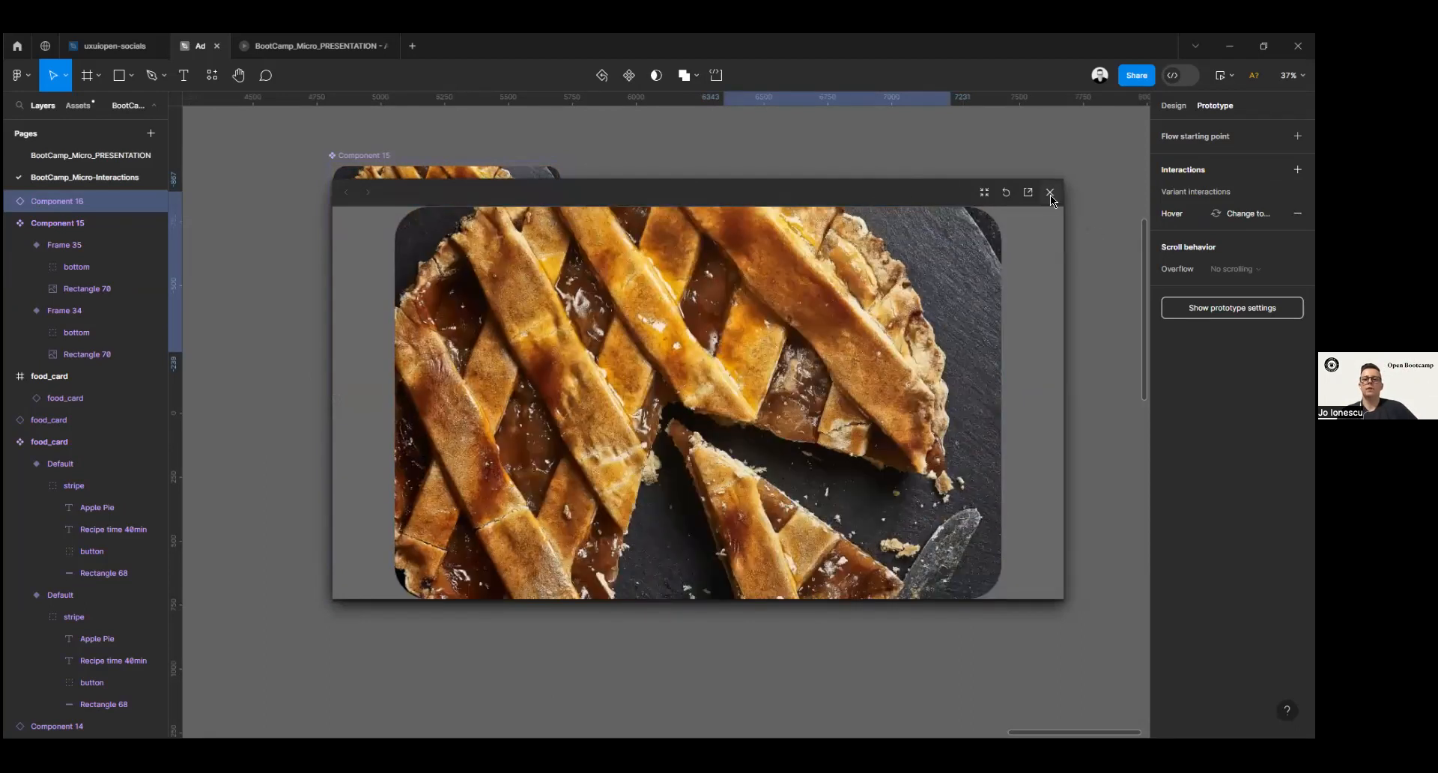
click(1050, 193)
click(970, 392)
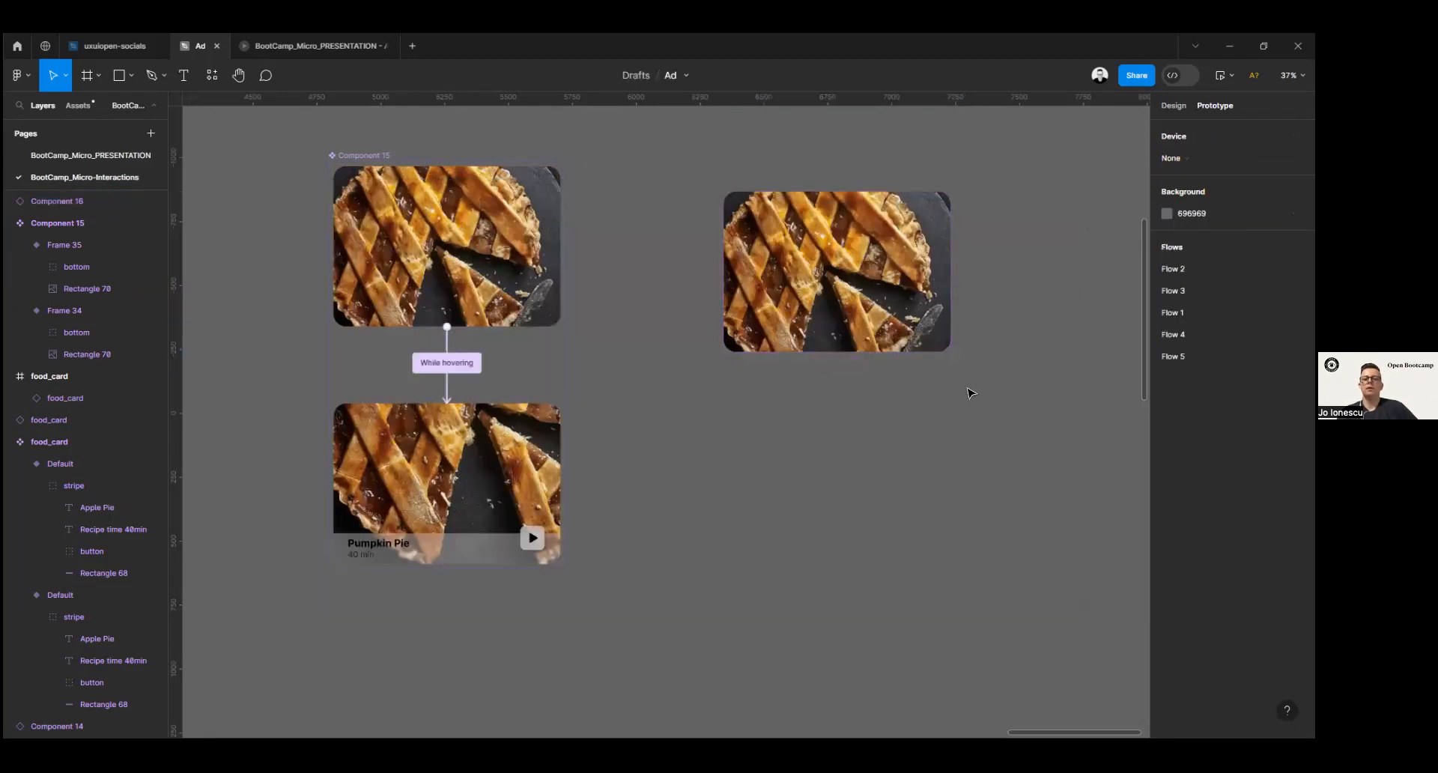
click(87, 75)
drag(709, 136, 642, 385)
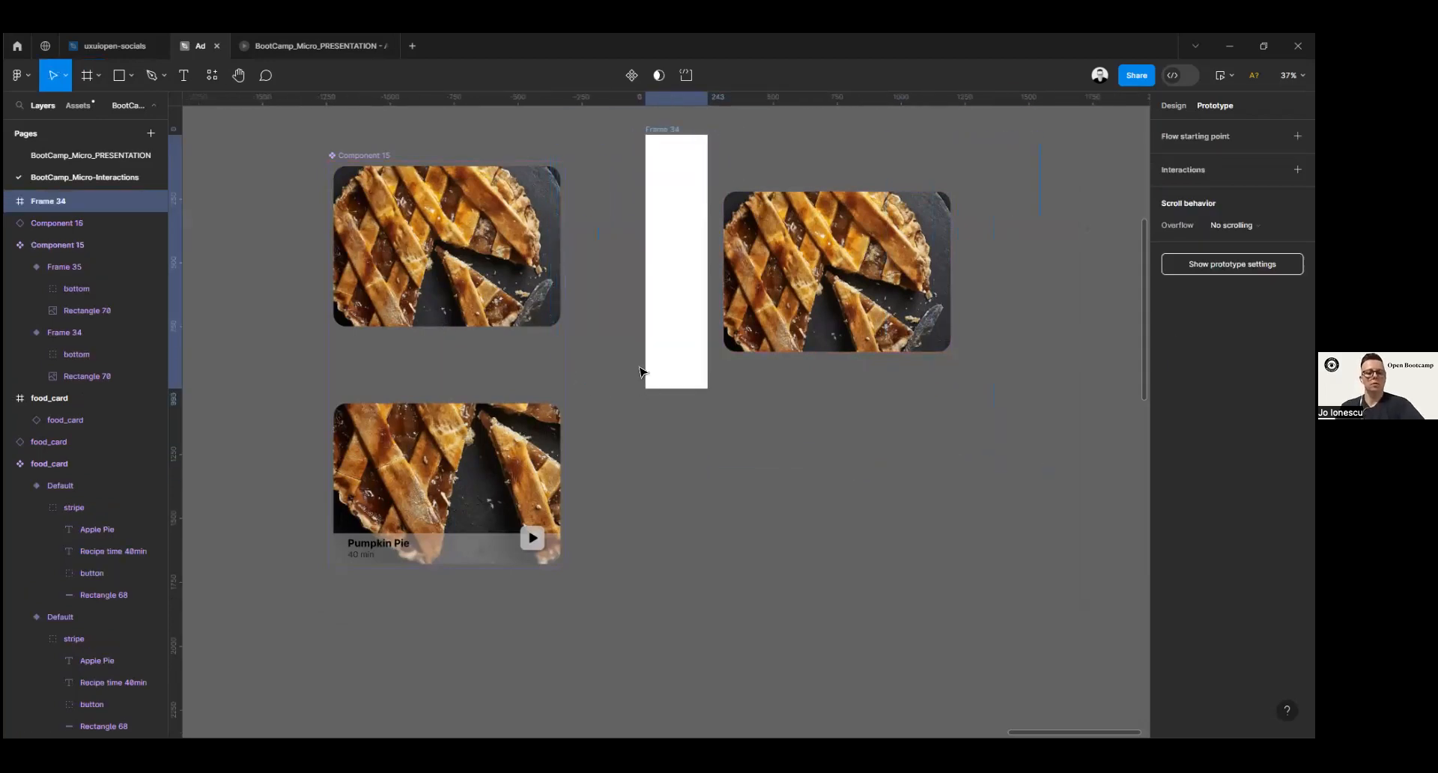
key(ctrl+z)
Step: Draw a frame about 1730 × 1498 around the pie card instance and preview its hover animation
click(87, 75)
drag(616, 129, 1059, 512)
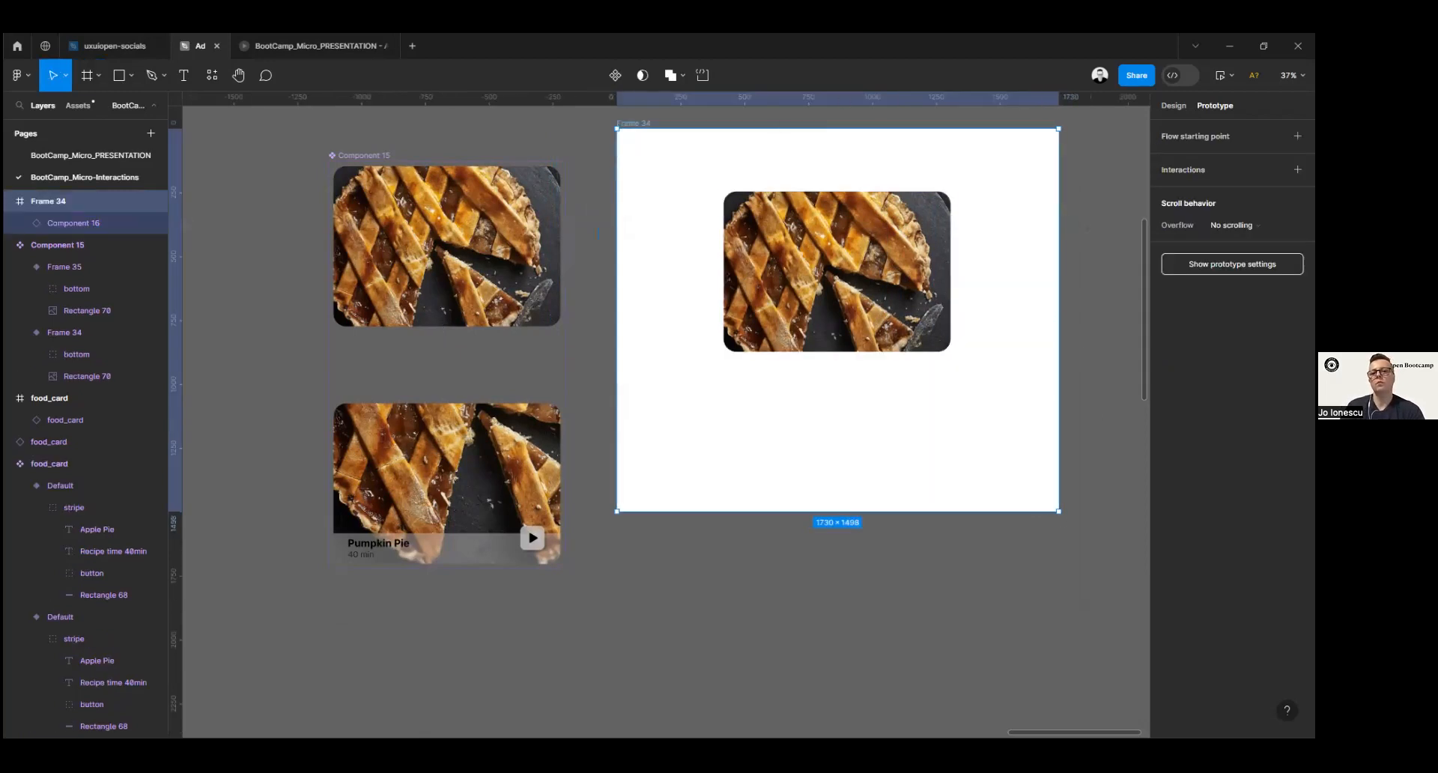
click(1221, 74)
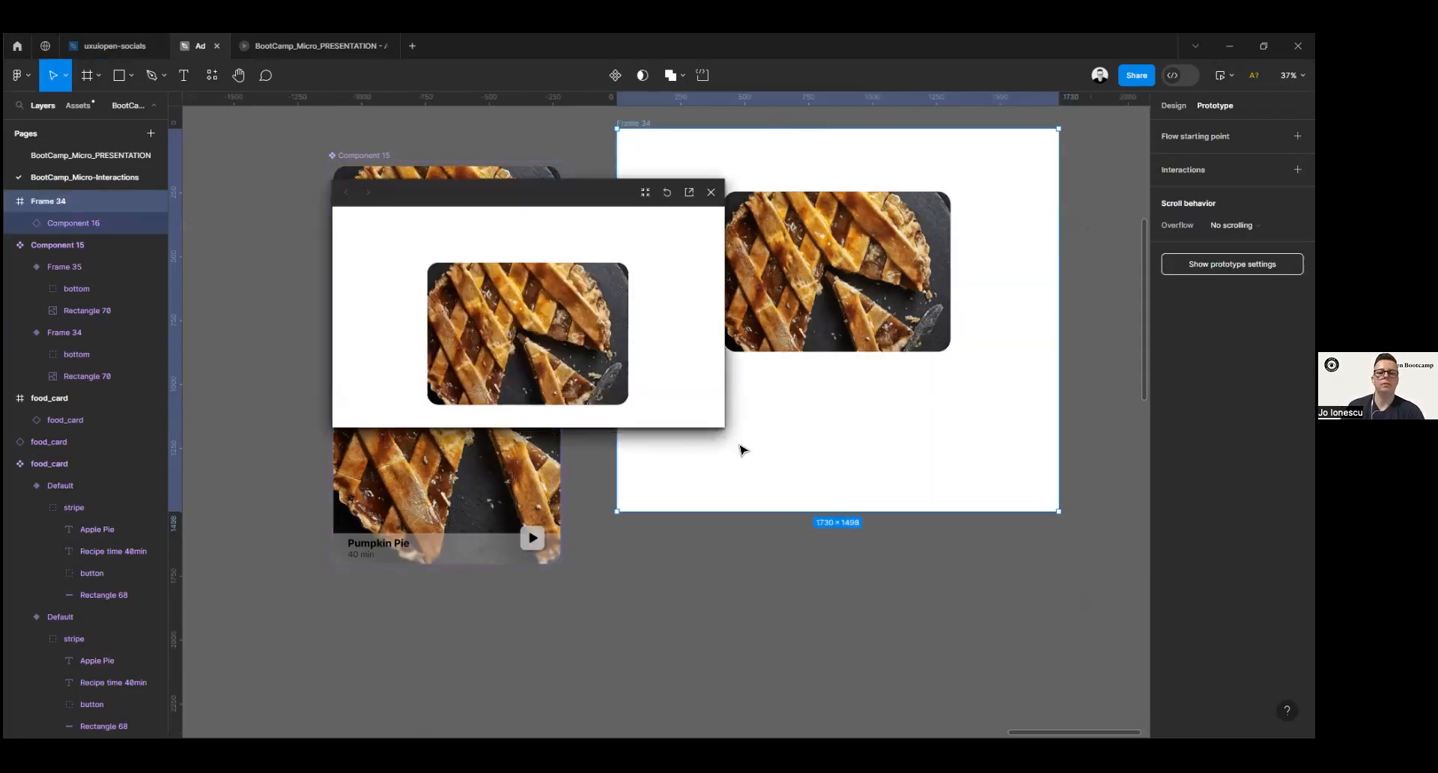
drag(721, 424, 926, 620)
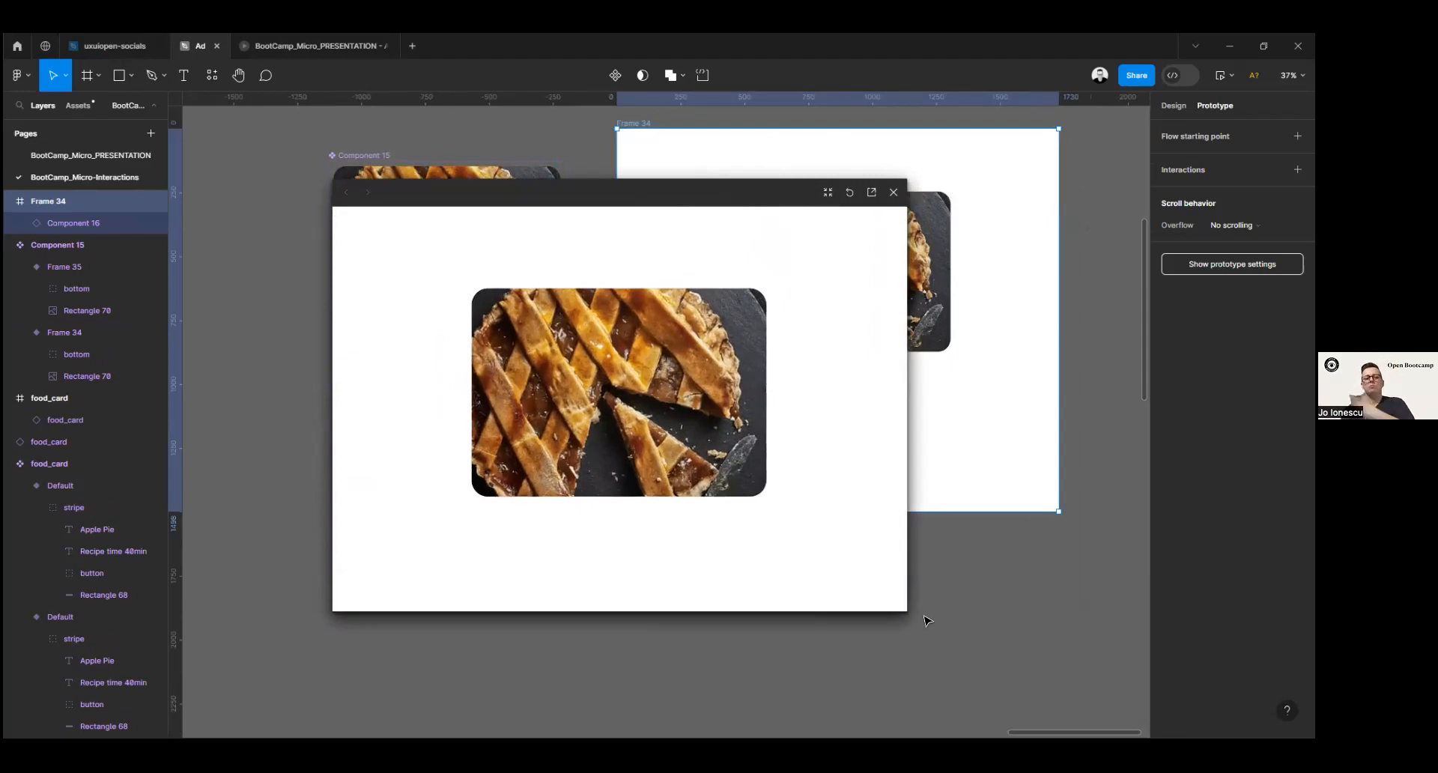
mouse_move(681, 421)
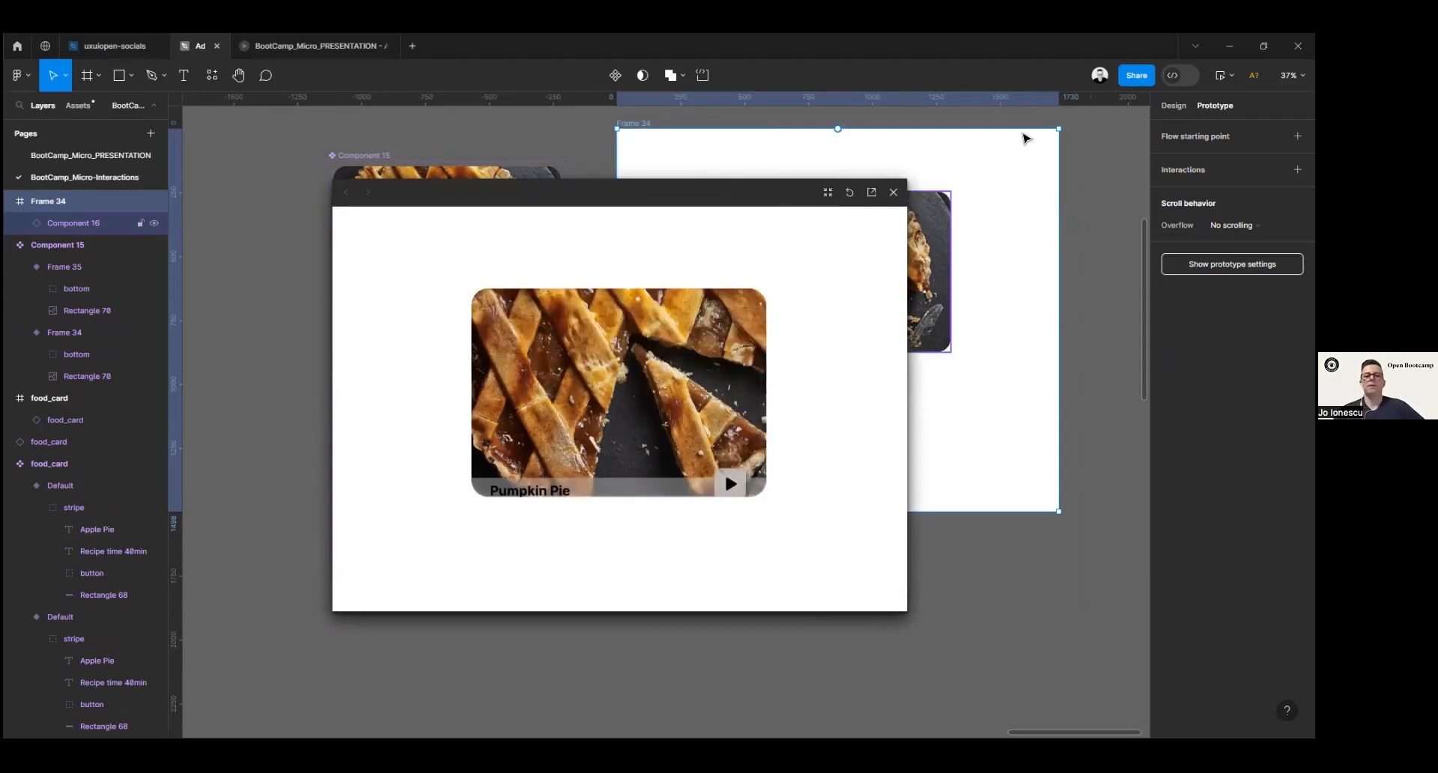
click(894, 193)
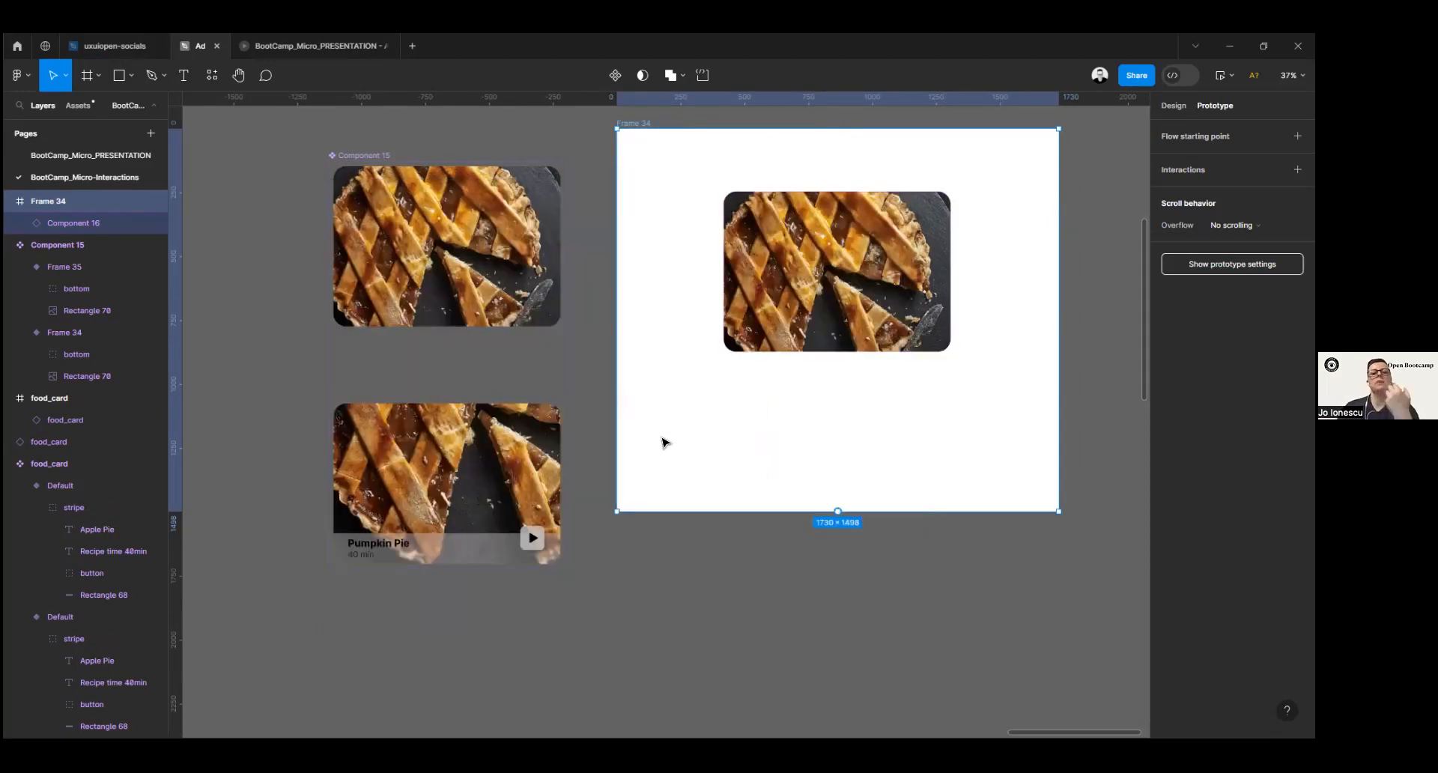
Step: Nudge the "bottom" group of the upper card variant upward until its title and play button start to enter the card
double_click(459, 551)
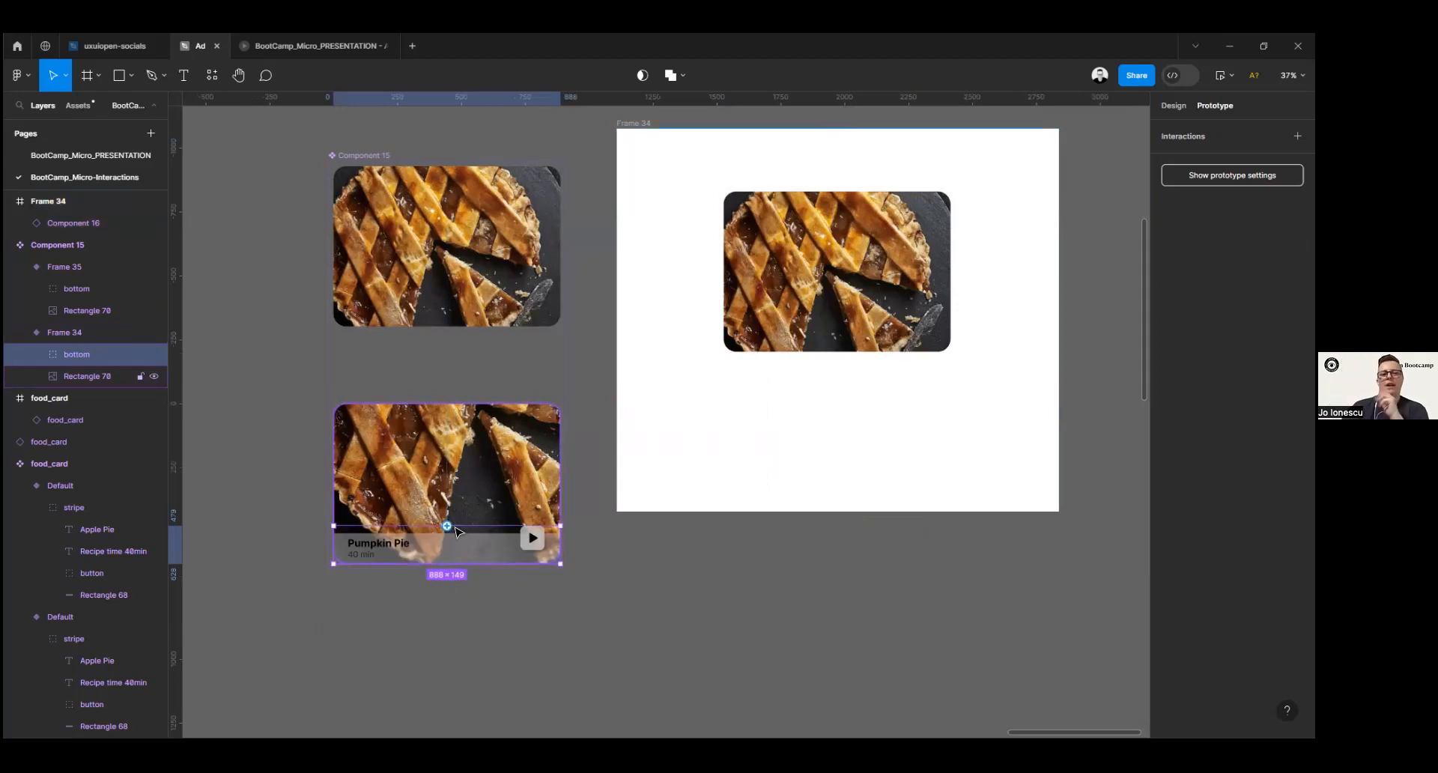
click(443, 194)
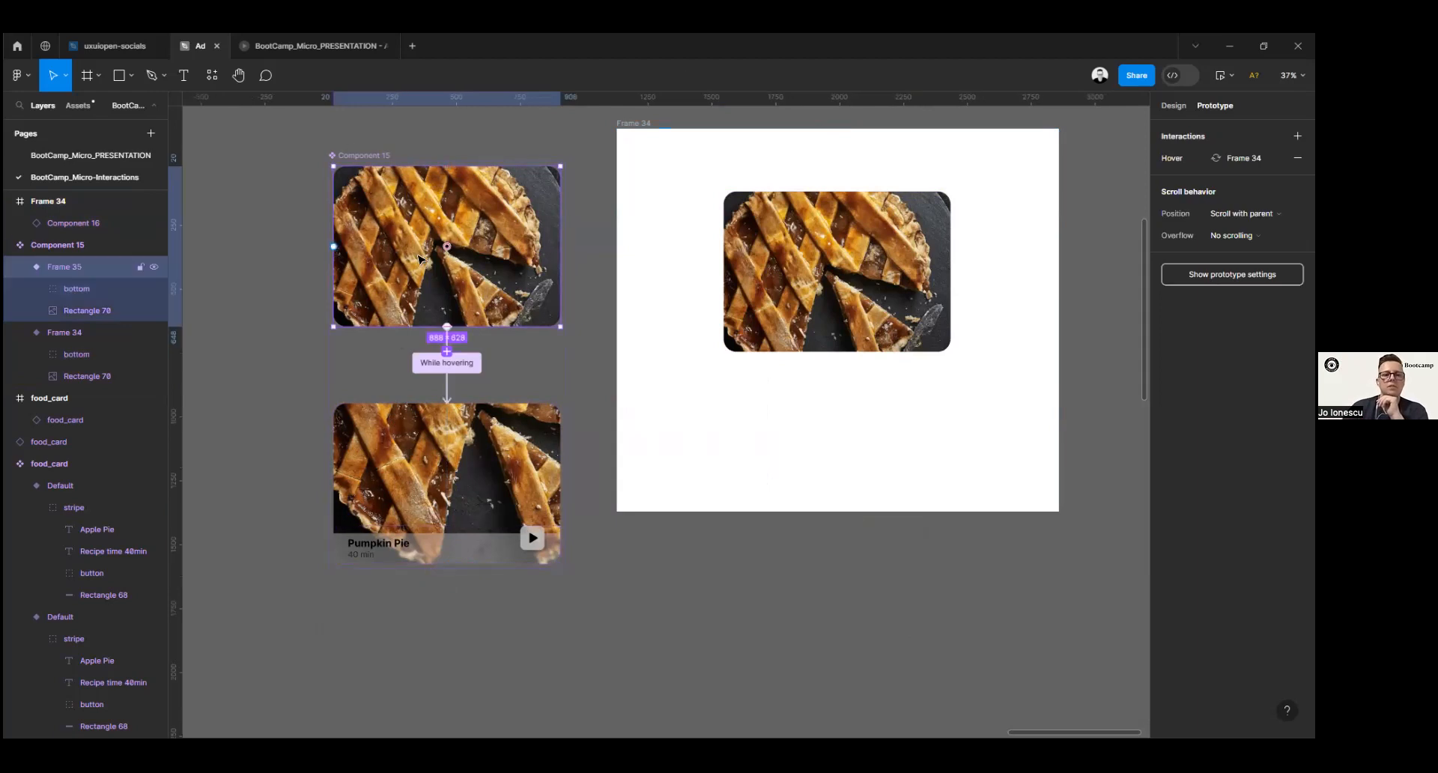
click(78, 292)
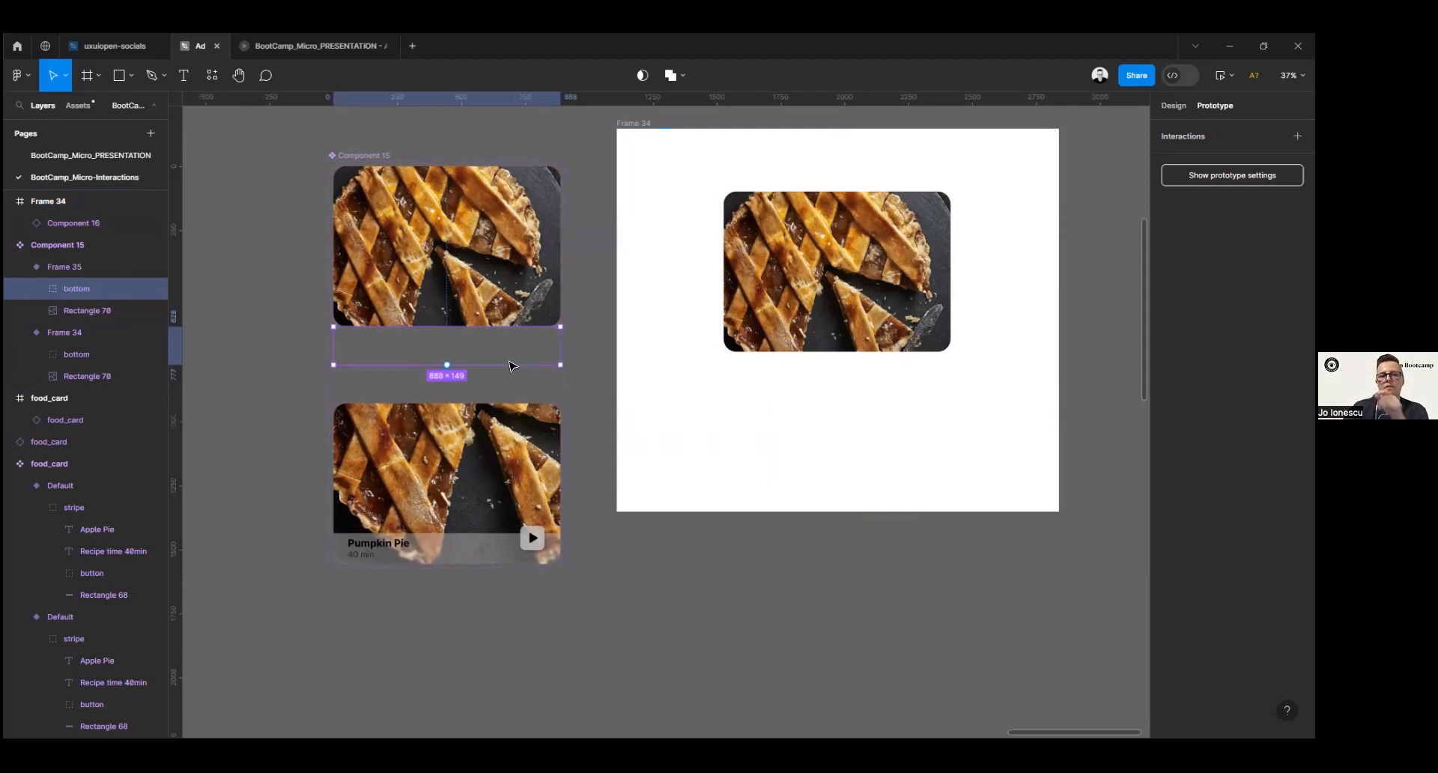
key(Up)
key(Up)
key(Up)
key(Up)
key(Up)
key(Up)
key(Up)
key(Up)
key(Up)
key(Up)
key(Up)
key(Up)
key(Up)
key(Up)
key(Up)
key(Up)
key(Up)
key(Up)
key(Up)
key(Up)
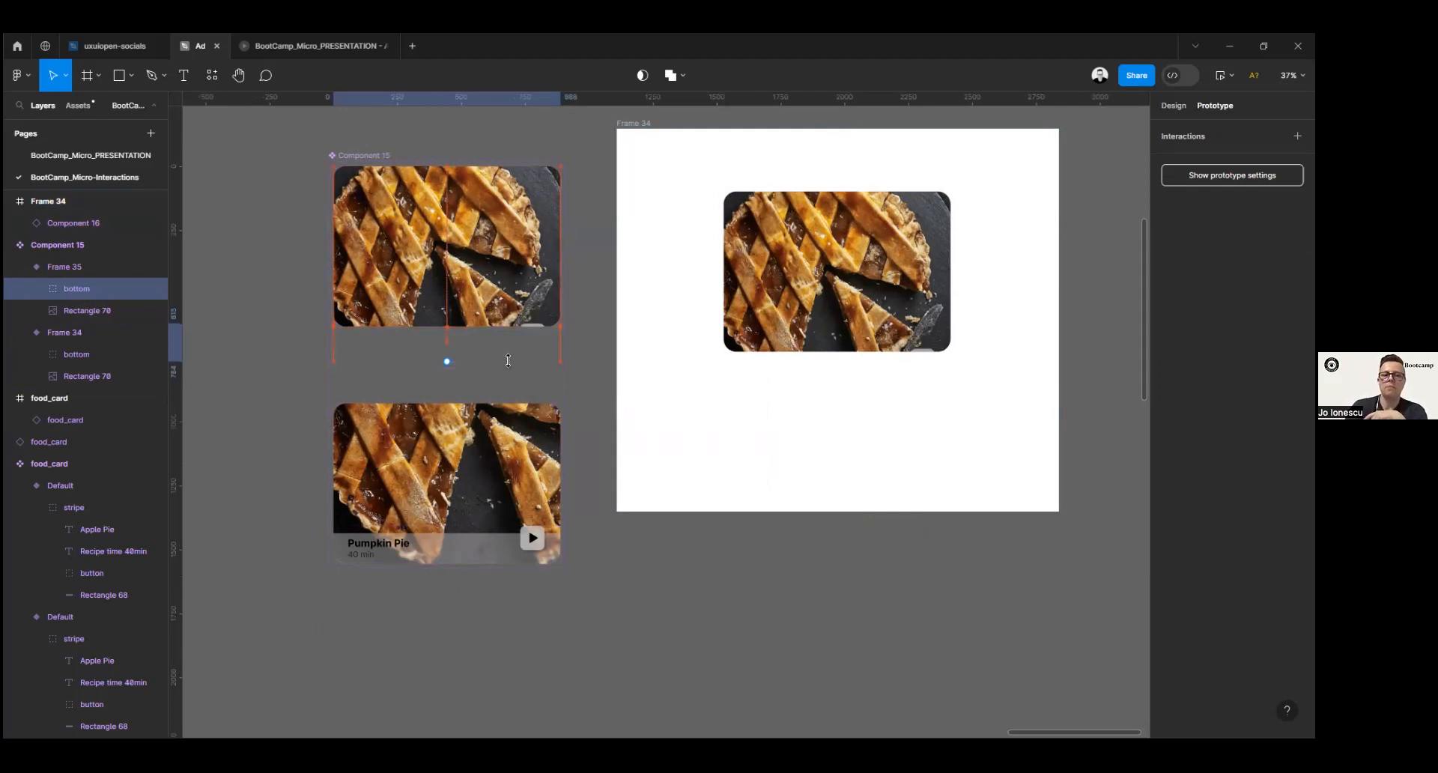
key(Up)
key(Up)
key(Up)
key(Up)
key(Up)
key(Up)
key(Up)
key(Up)
key(Up)
key(Up)
key(Up)
key(Up)
key(Up)
key(Up)
key(Up)
key(Up)
key(Up)
key(Up)
key(Up)
key(Up)
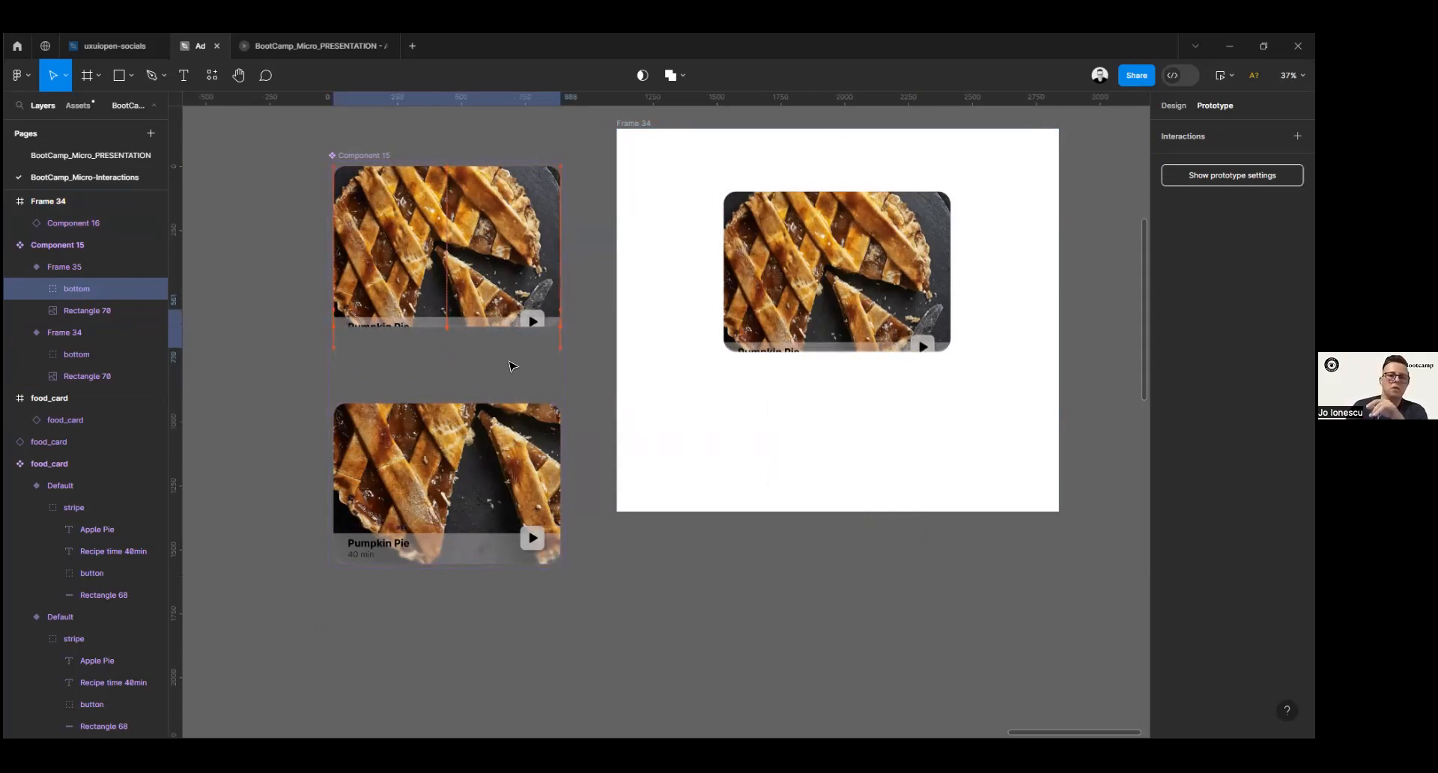
Step: Nudge the "bottom" group of the upper card variant back down to just outside the card's lower edge
key(Down)
key(Down)
key(Down)
key(Down)
key(Down)
key(Down)
key(Down)
key(Down)
key(Down)
key(Down)
key(Down)
key(Down)
key(Down)
key(Down)
key(Down)
key(Down)
key(Down)
key(Down)
key(Down)
key(Down)
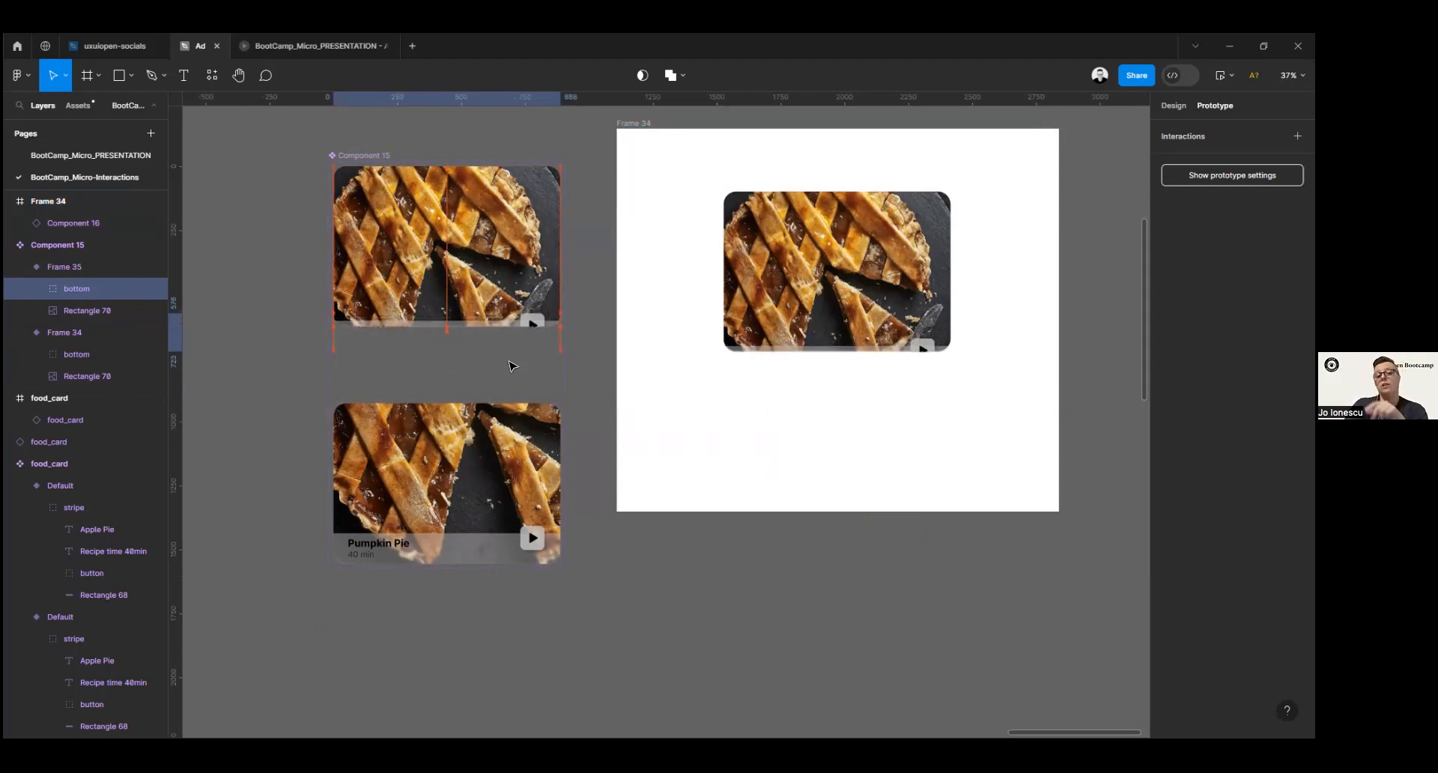
key(Down)
key(Down)
key(Down)
key(Down)
key(Down)
key(Down)
key(Down)
key(Down)
key(Down)
key(Down)
key(Down)
key(Down)
key(Down)
key(Down)
key(Down)
key(Down)
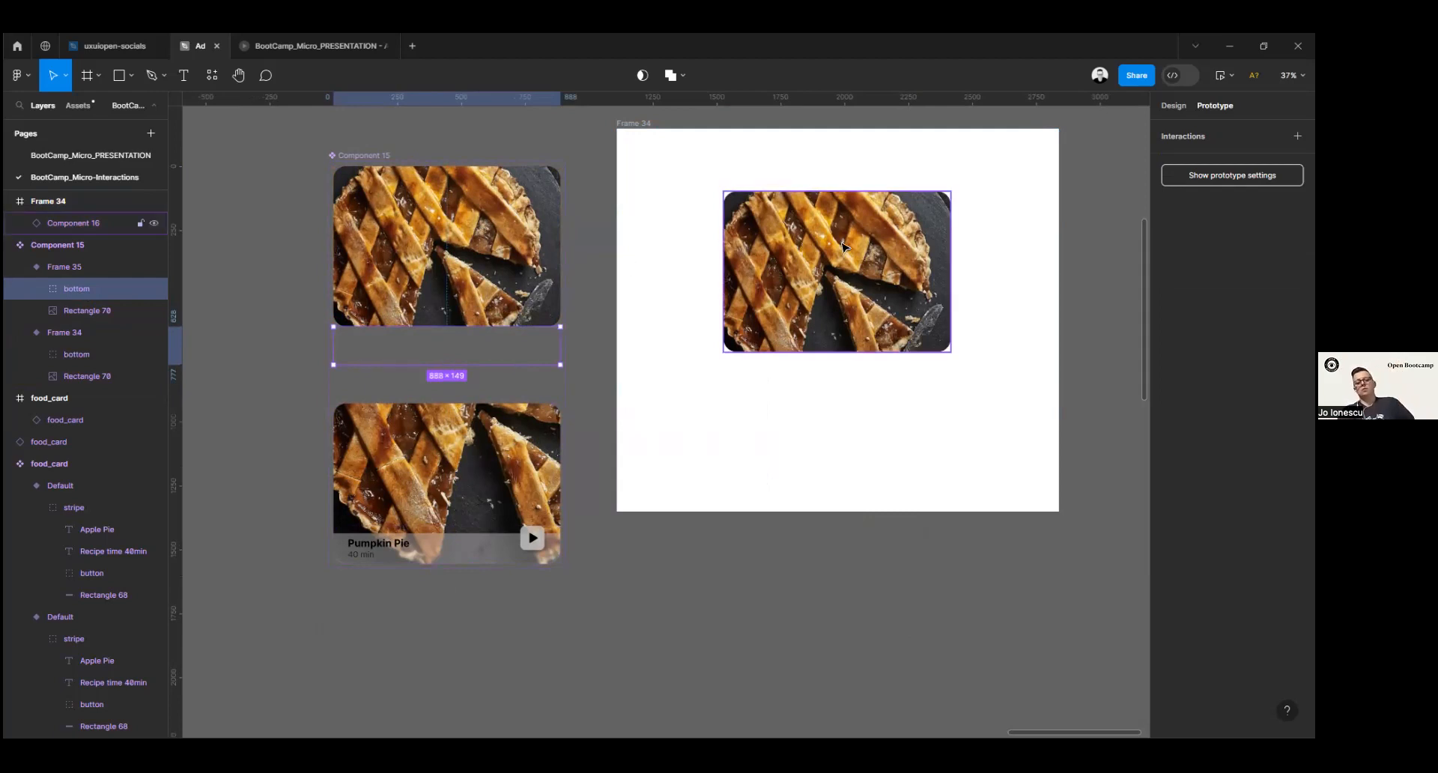
Step: Preview Flow 3, the Bus On Time splash screen, with the prototype window enlarged to show the whole screen
scroll(1063, 504, right, 1)
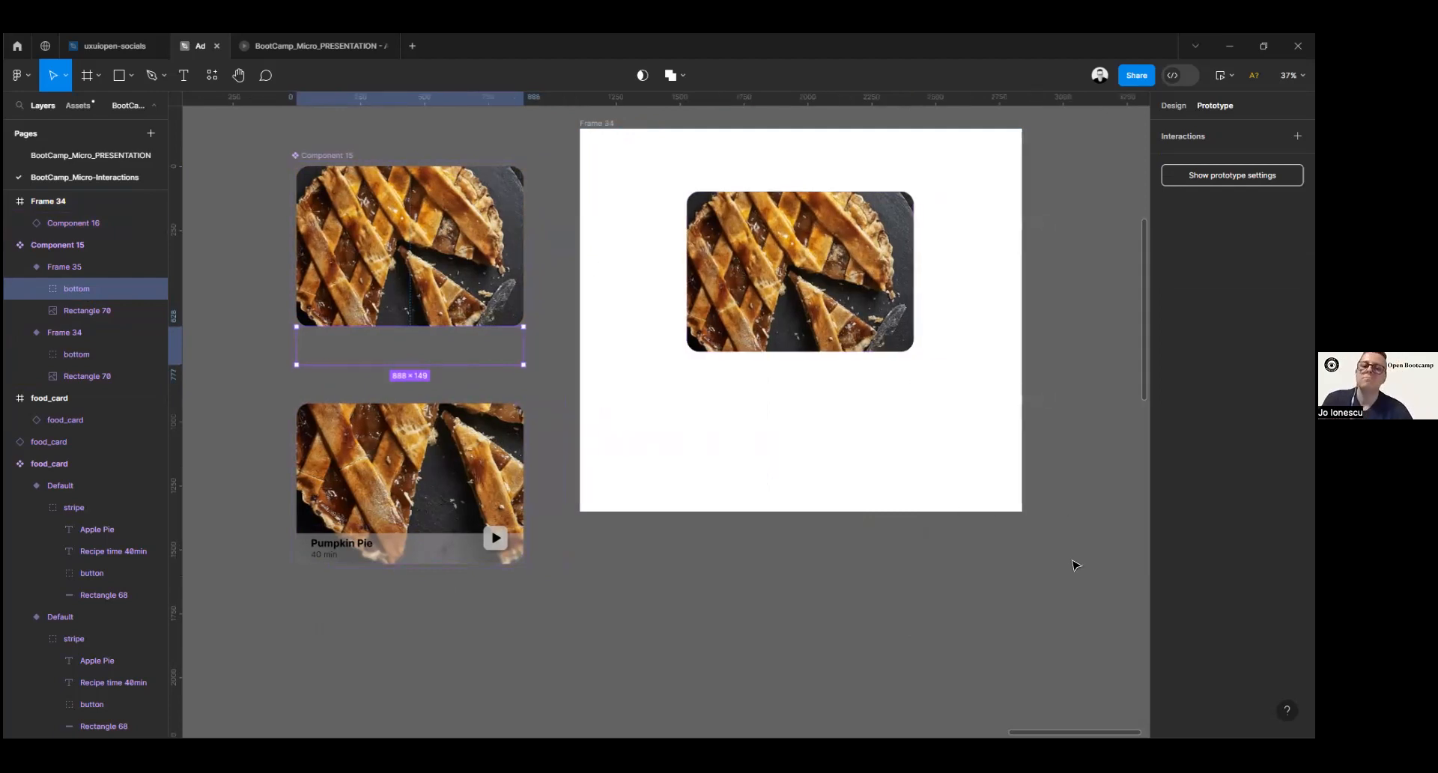
scroll(1083, 570, down, 4)
scroll(470, 503, left, 5)
scroll(470, 503, down, 3)
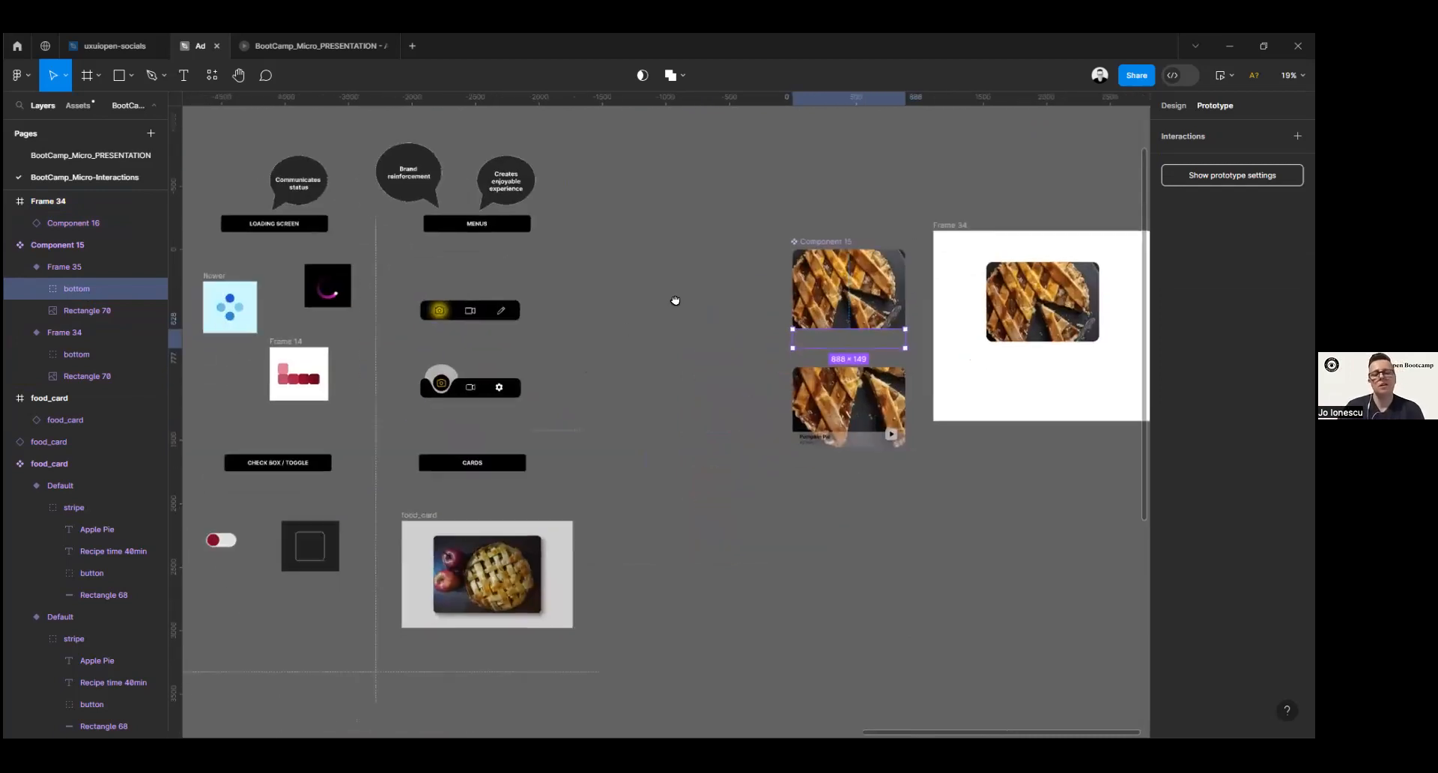
drag(934, 200, 941, 203)
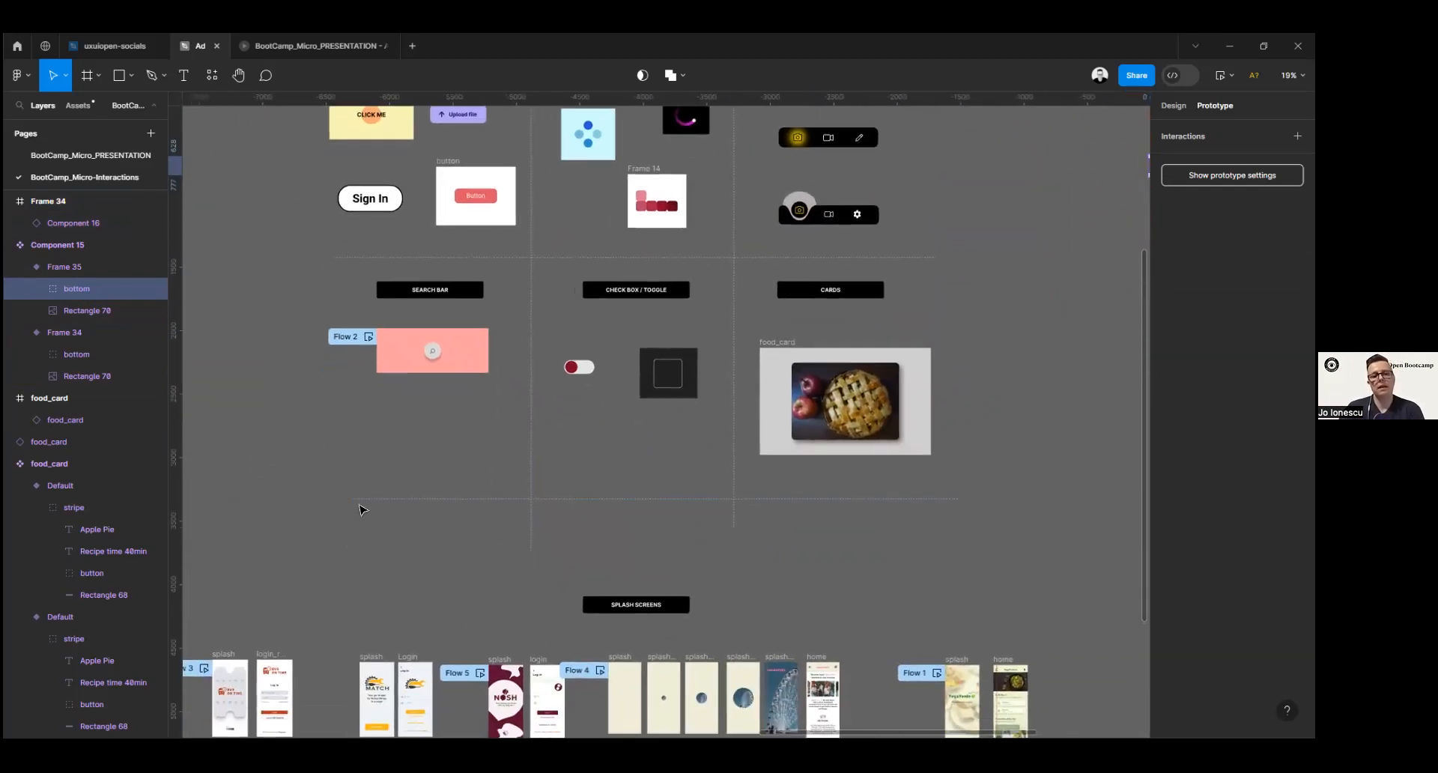
scroll(307, 545, down, 5)
scroll(308, 545, left, 3)
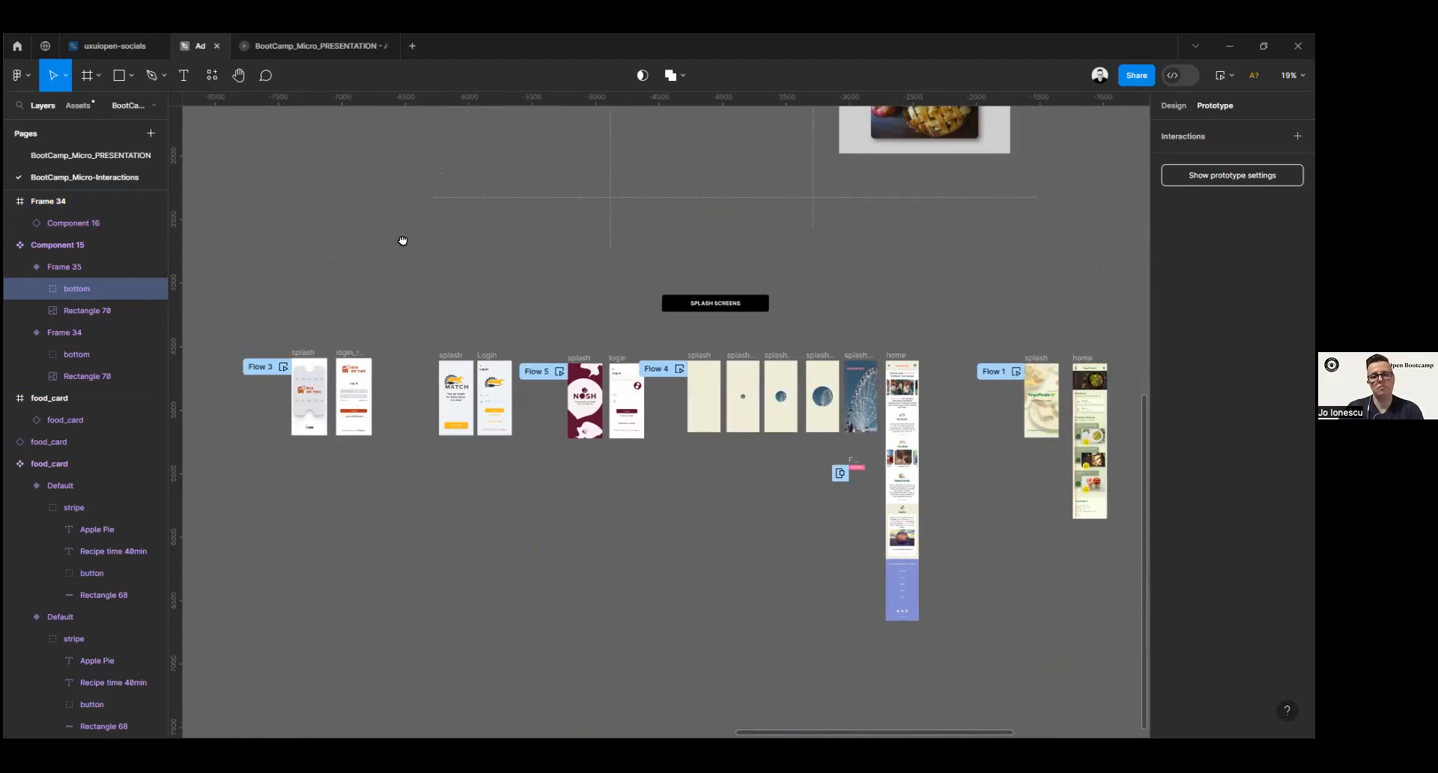
drag(507, 245, 558, 271)
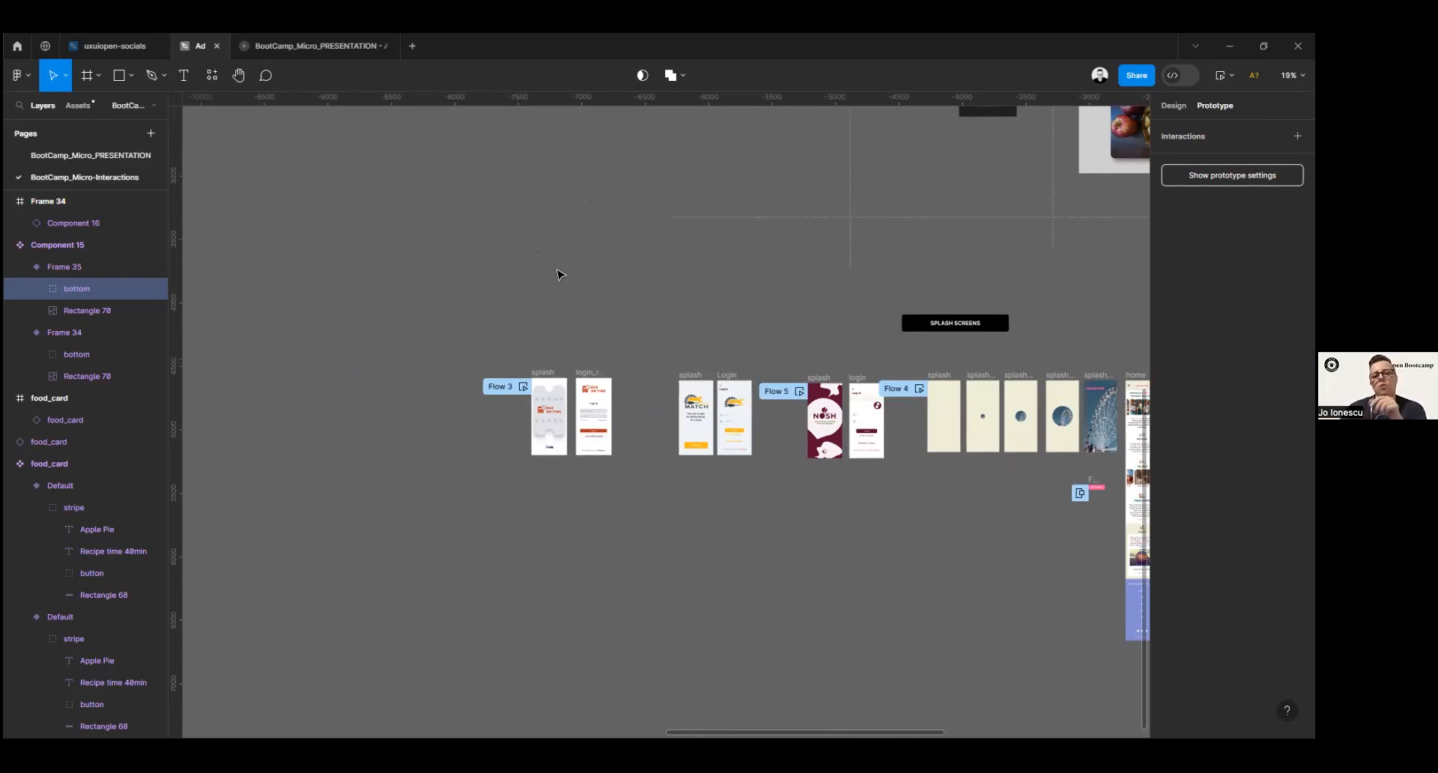
click(522, 387)
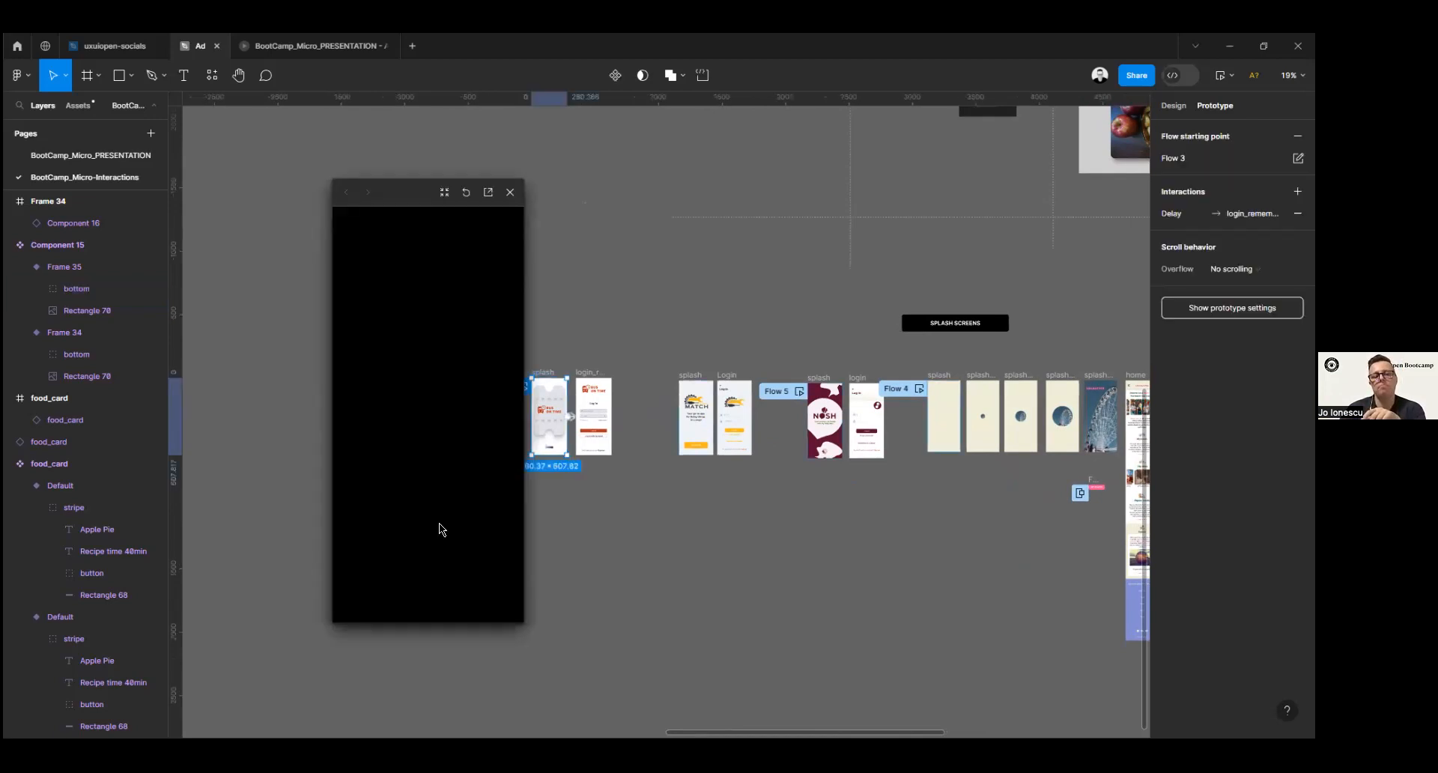
drag(525, 566, 600, 631)
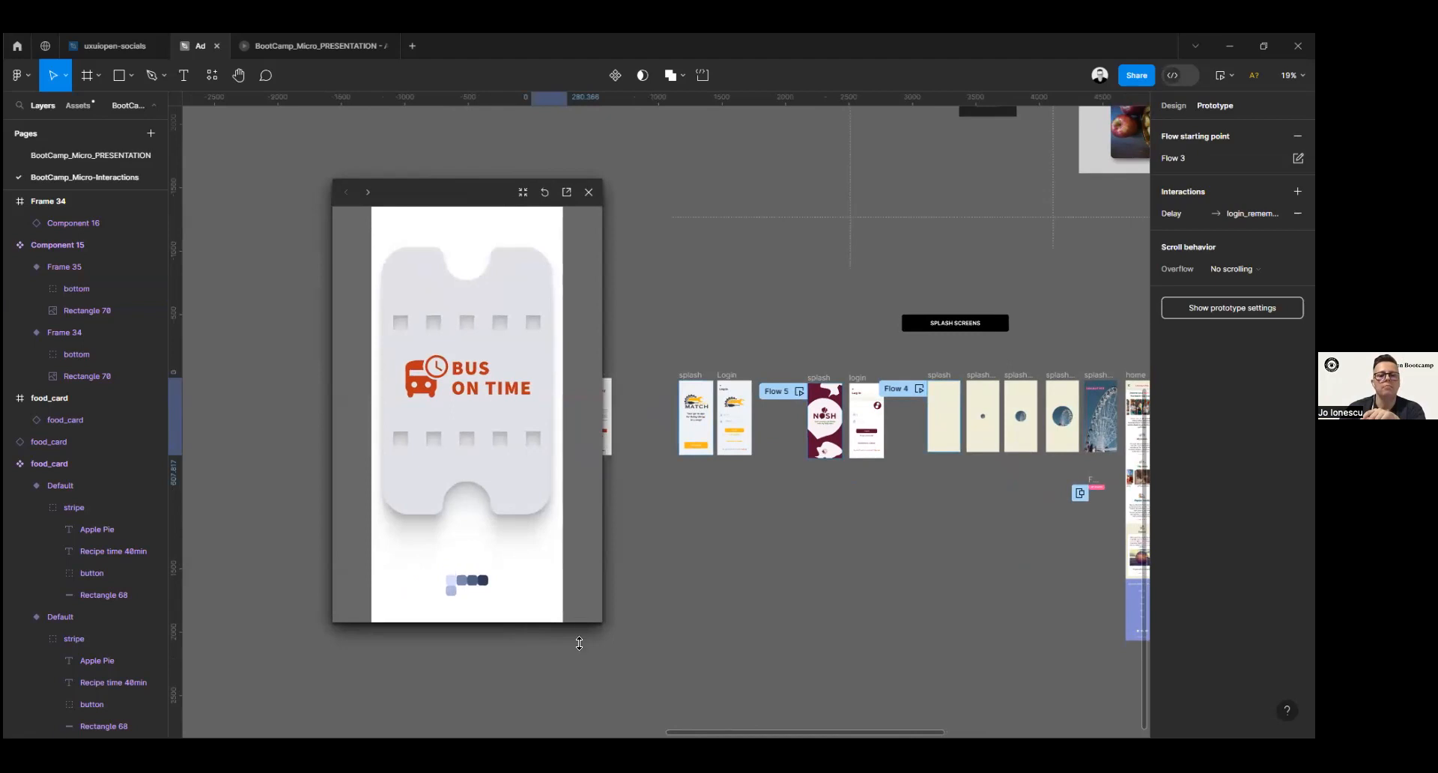
drag(577, 625, 578, 664)
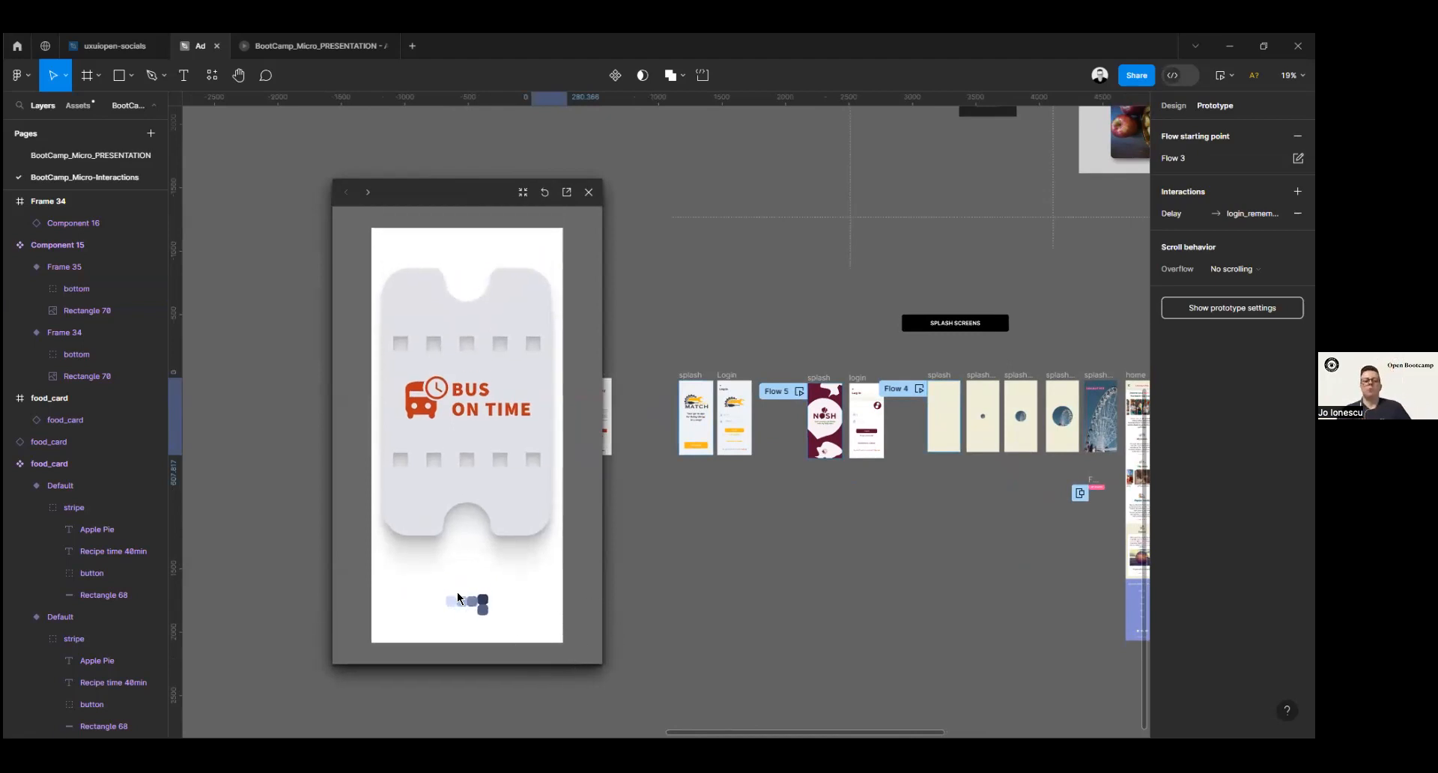
Step: Replay the Flow 3 preview twice to examine the transition from the splash screen to the login screen
click(584, 194)
click(523, 387)
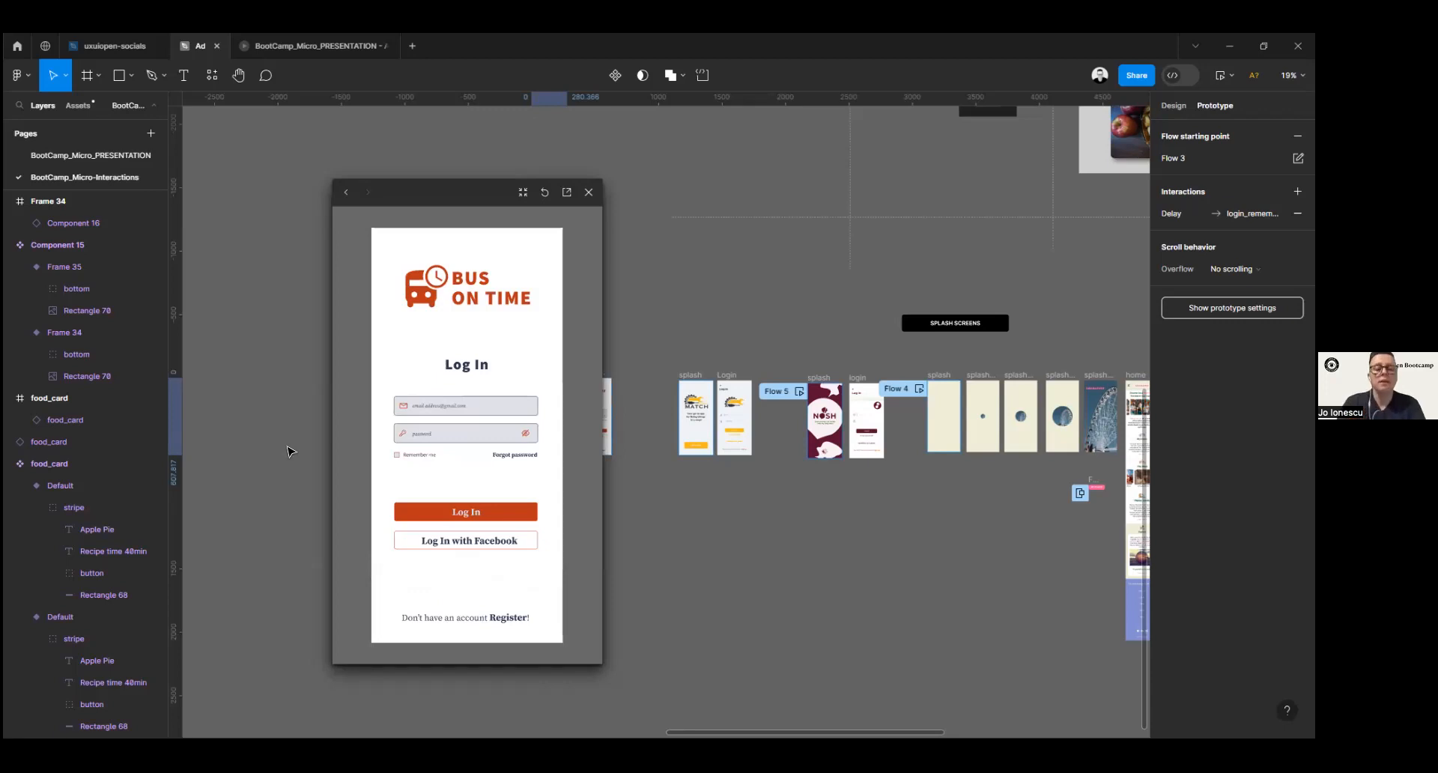
click(591, 194)
click(522, 389)
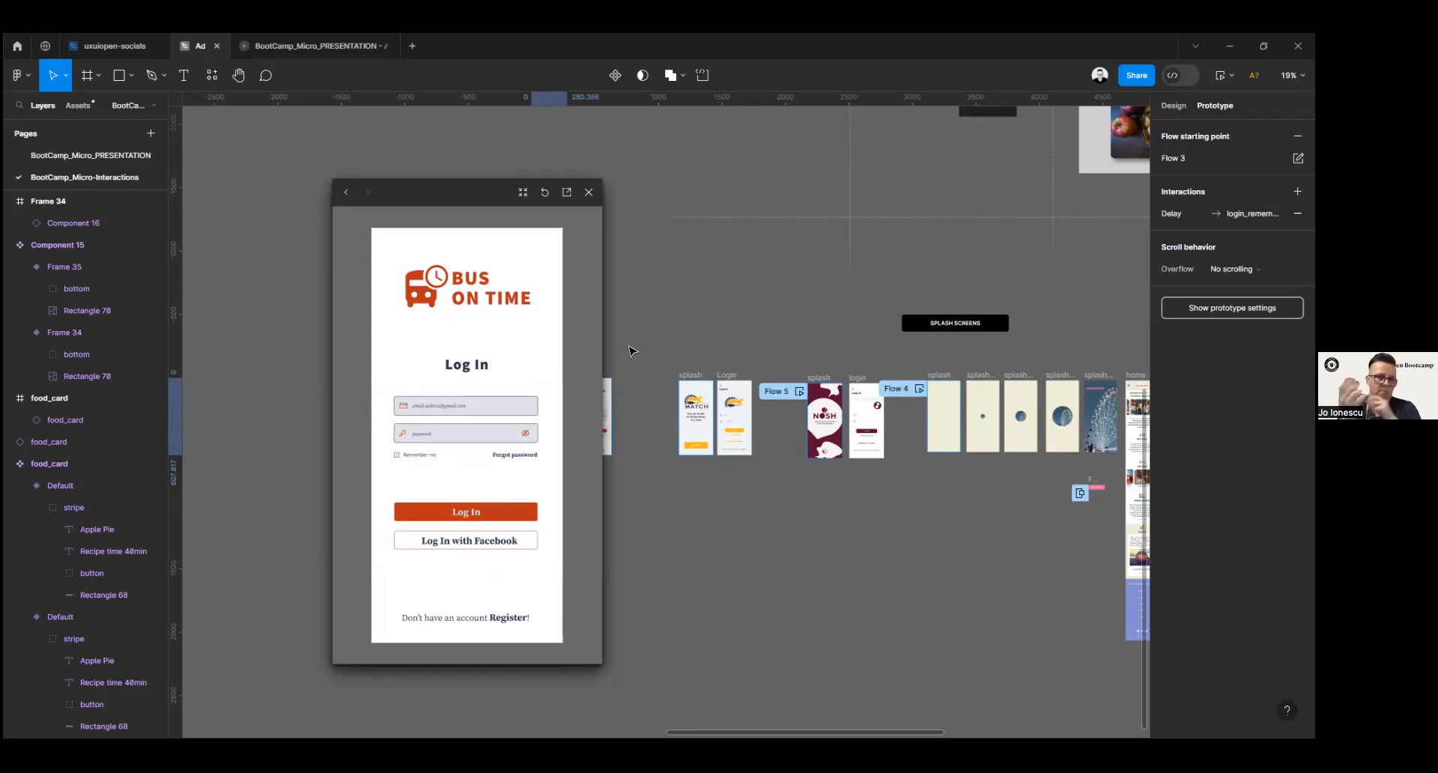
Step: Preview the Handy Match splash screen in an enlarged prototype window and follow its "Let's start" button to the login screen
click(589, 192)
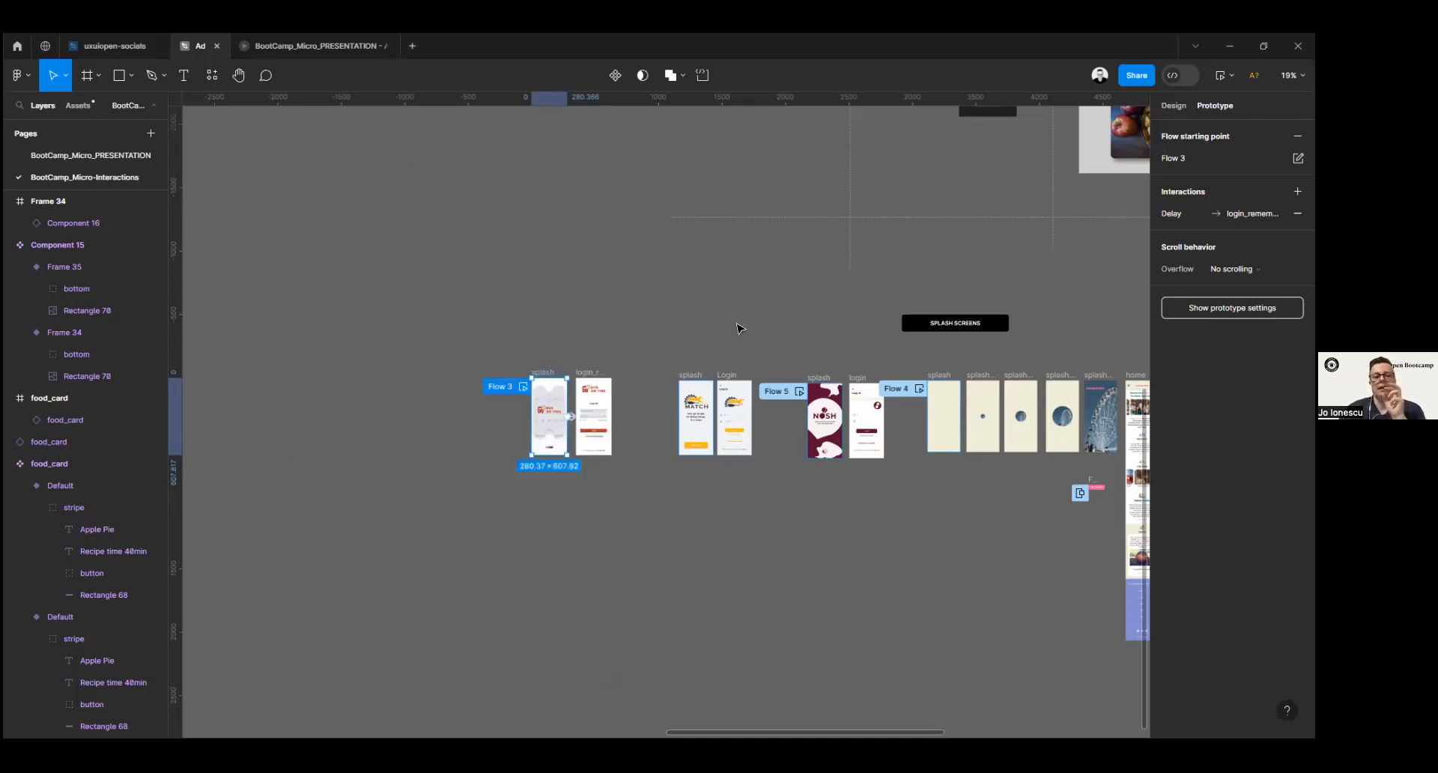
scroll(738, 324, right, 4)
scroll(738, 323, down, 1)
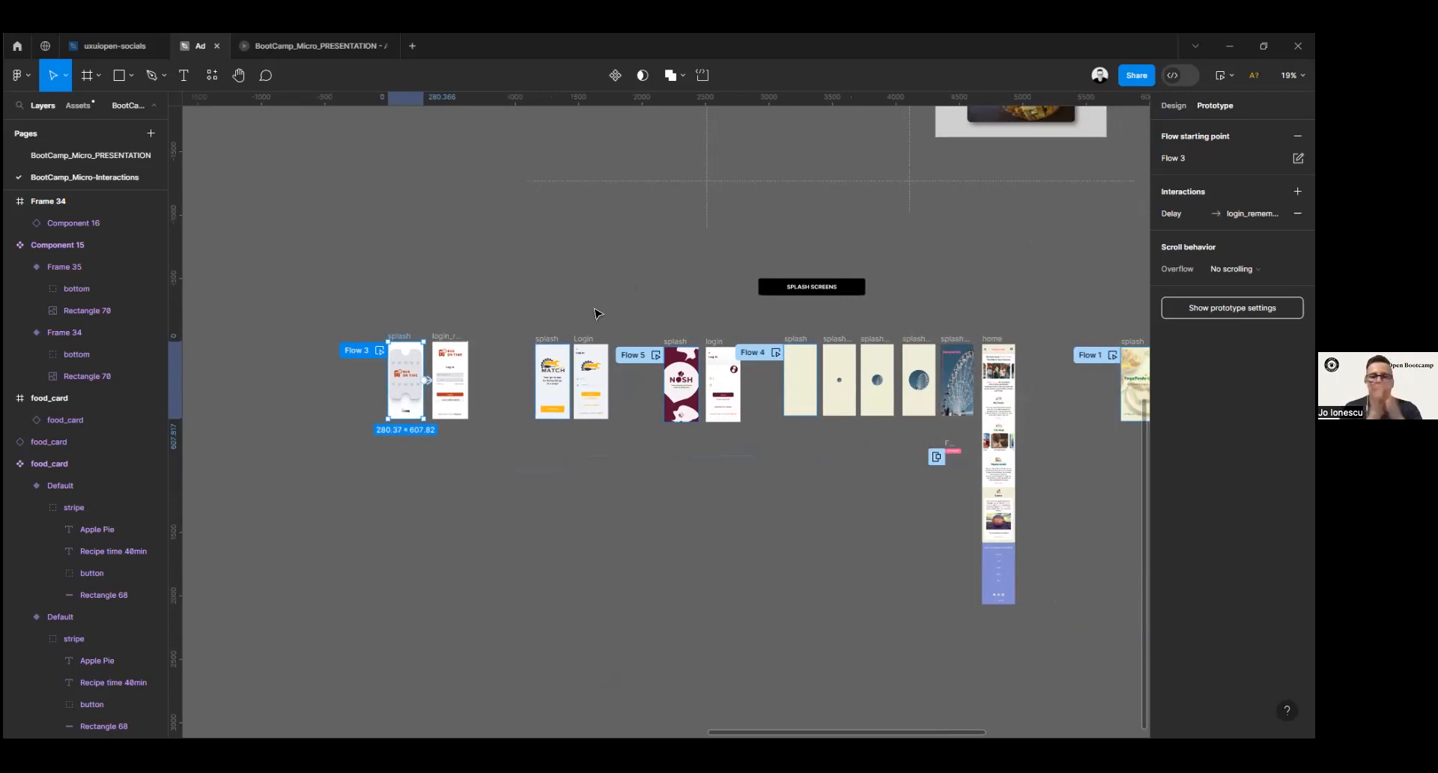
click(549, 340)
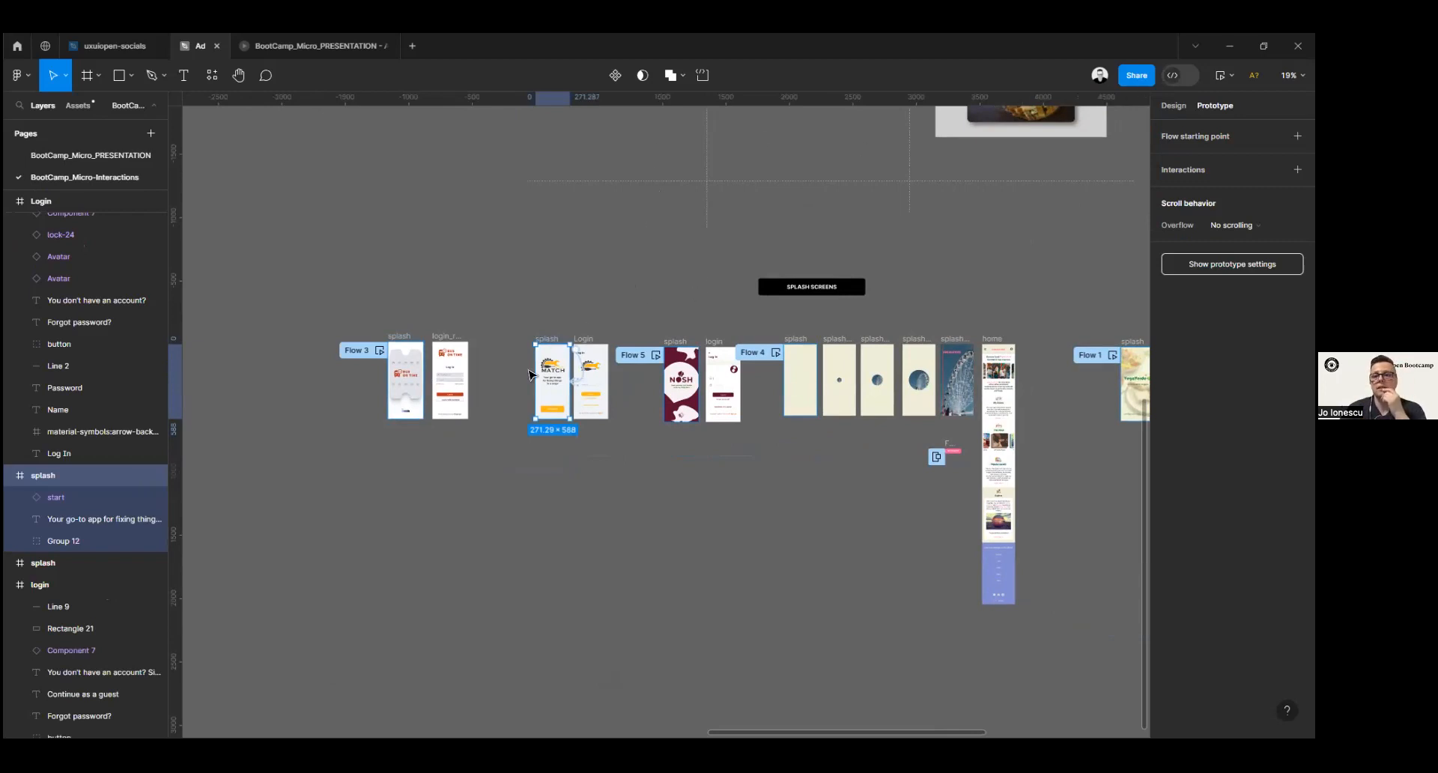
click(1221, 75)
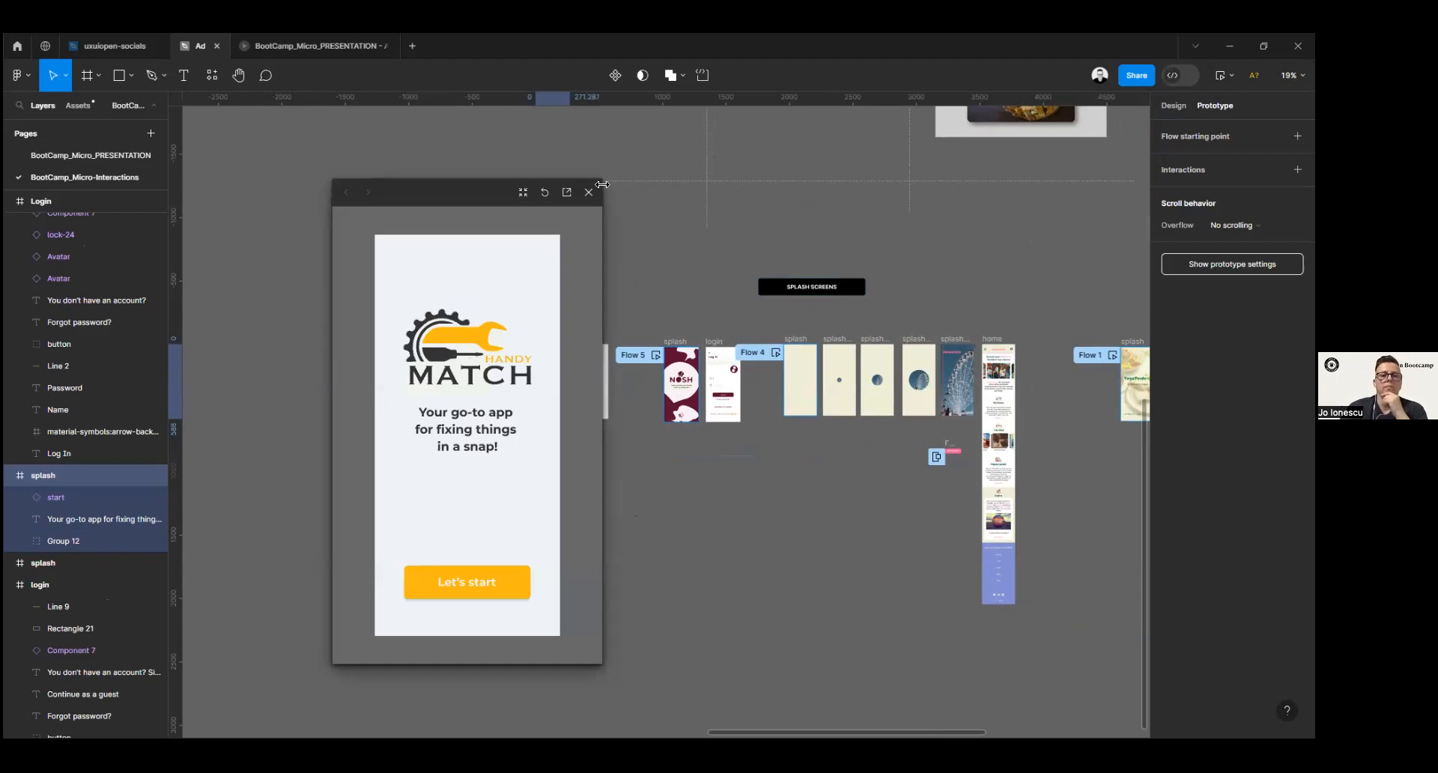
drag(605, 179, 715, 114)
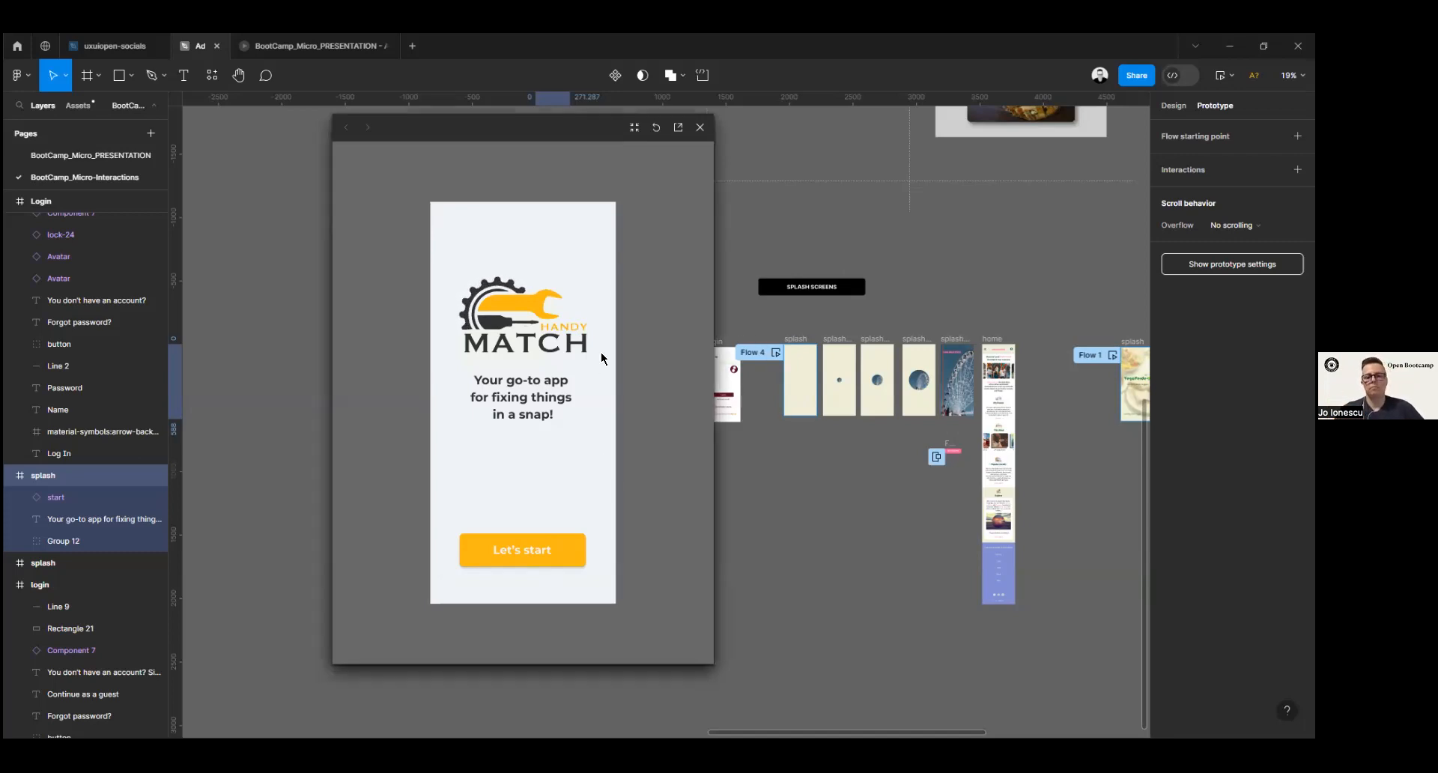
click(508, 565)
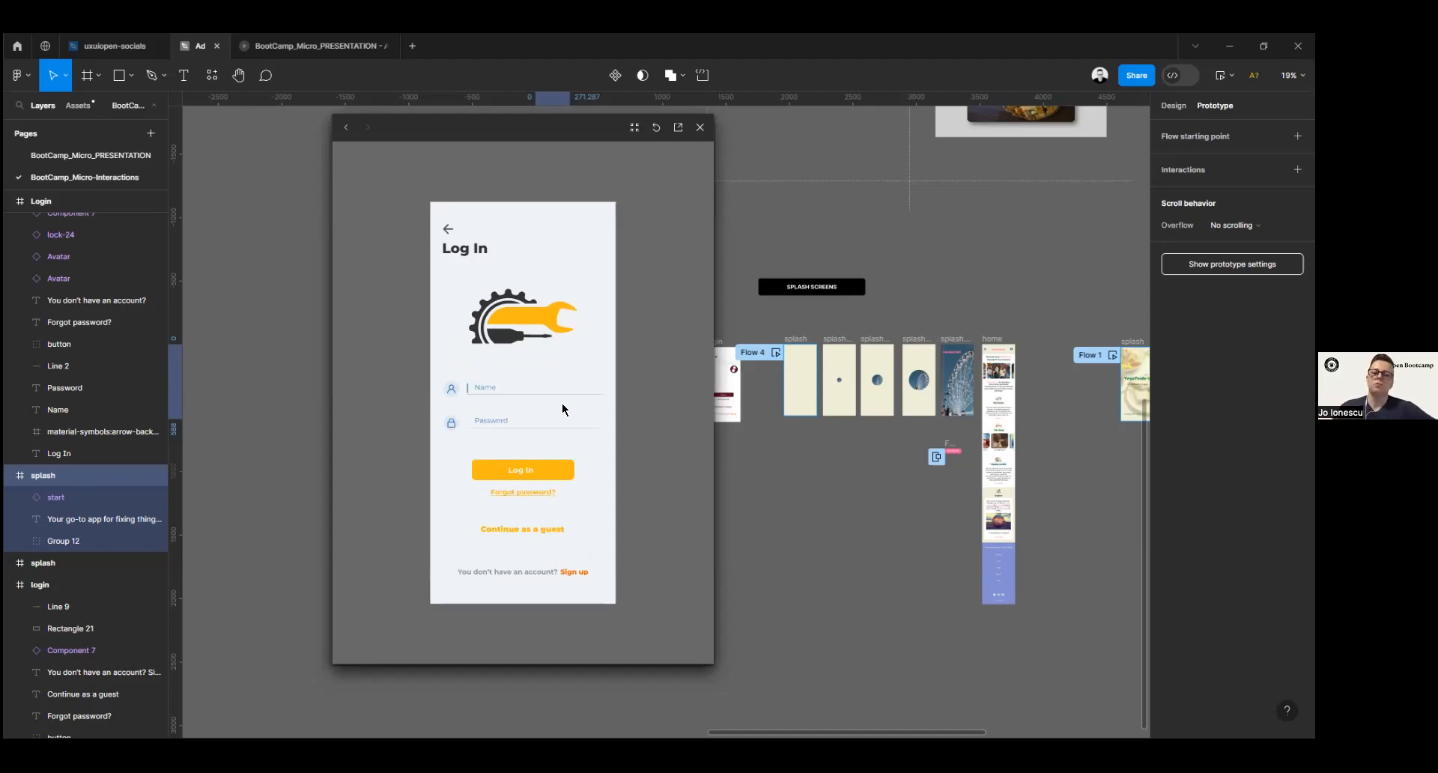
click(702, 127)
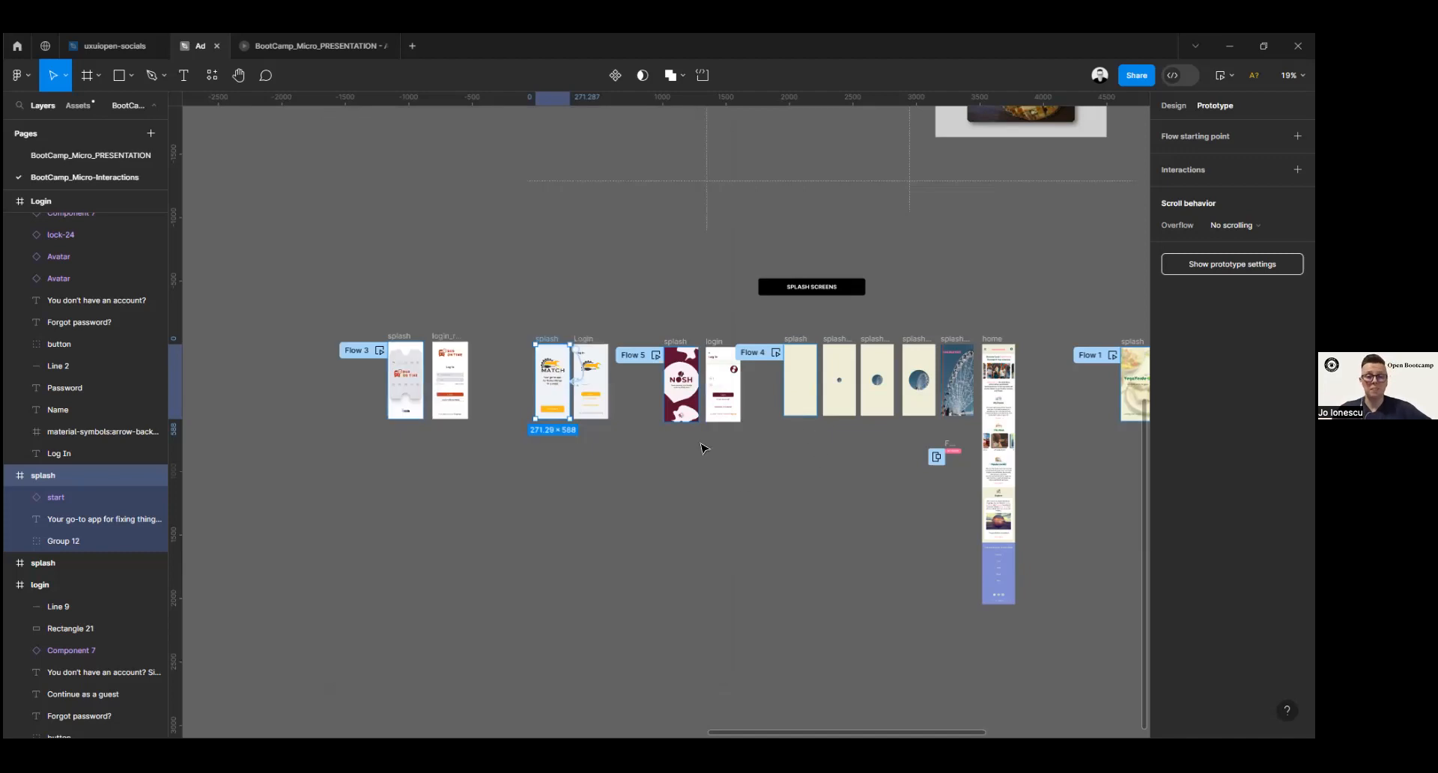
Step: Play the Flow 5 preview three times to examine the Nosh splash screen's transition to its login screen
click(655, 356)
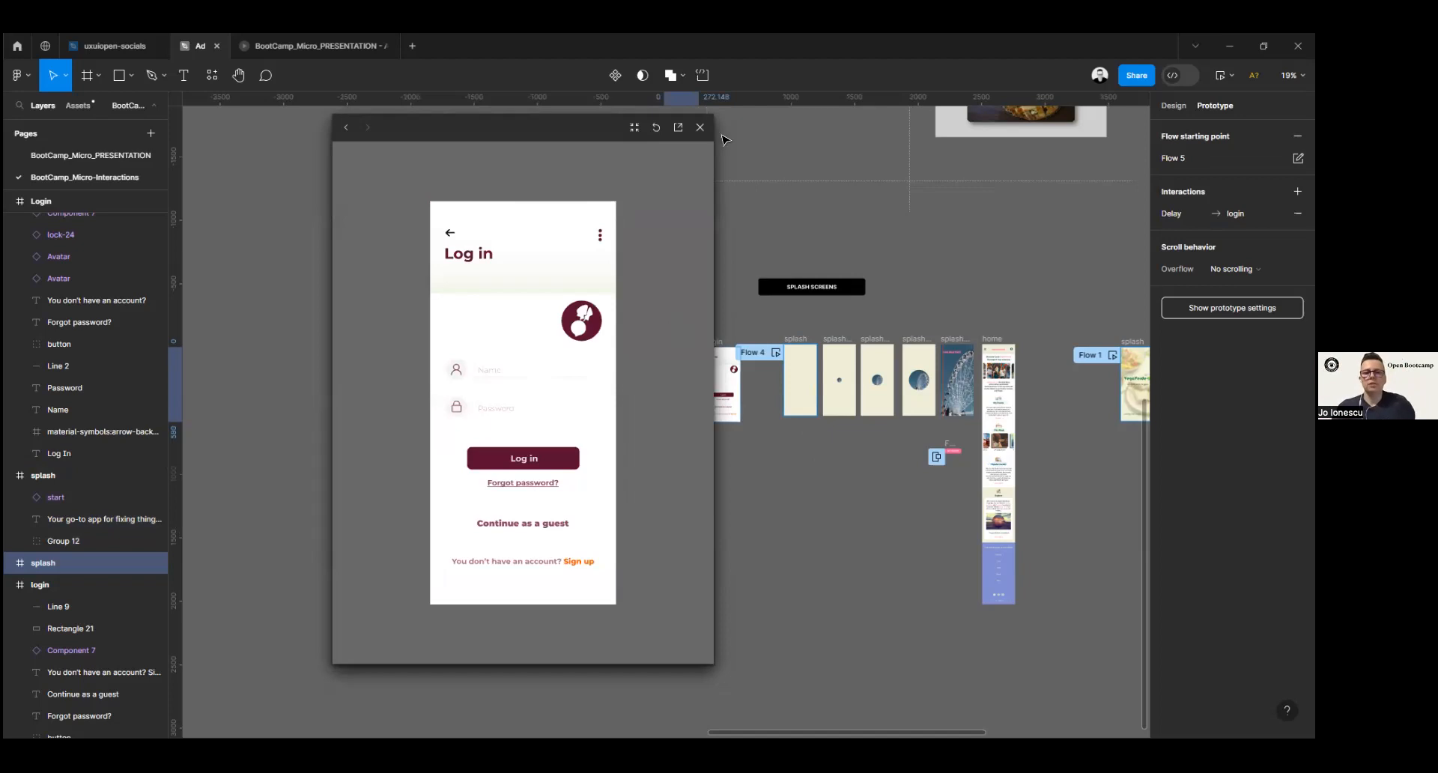
click(700, 128)
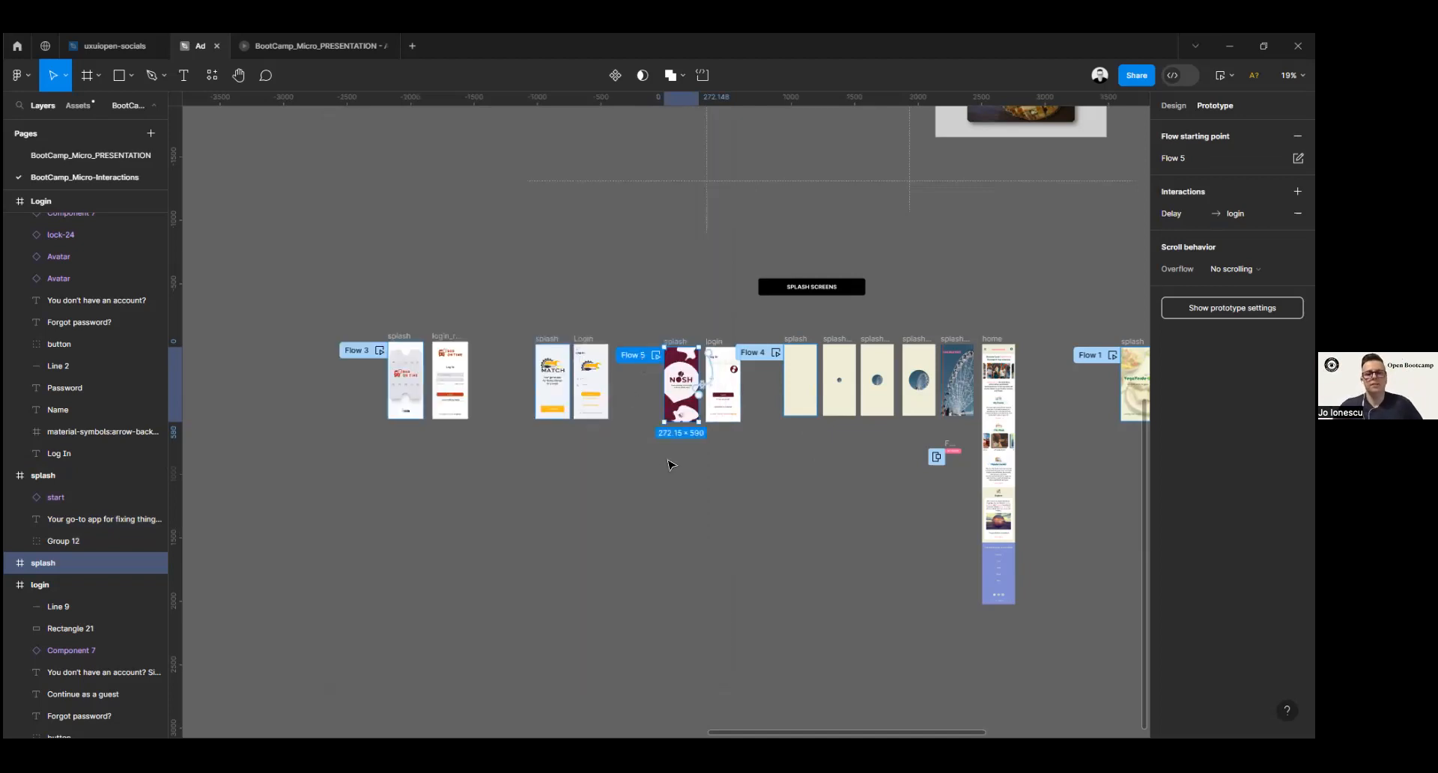
click(656, 355)
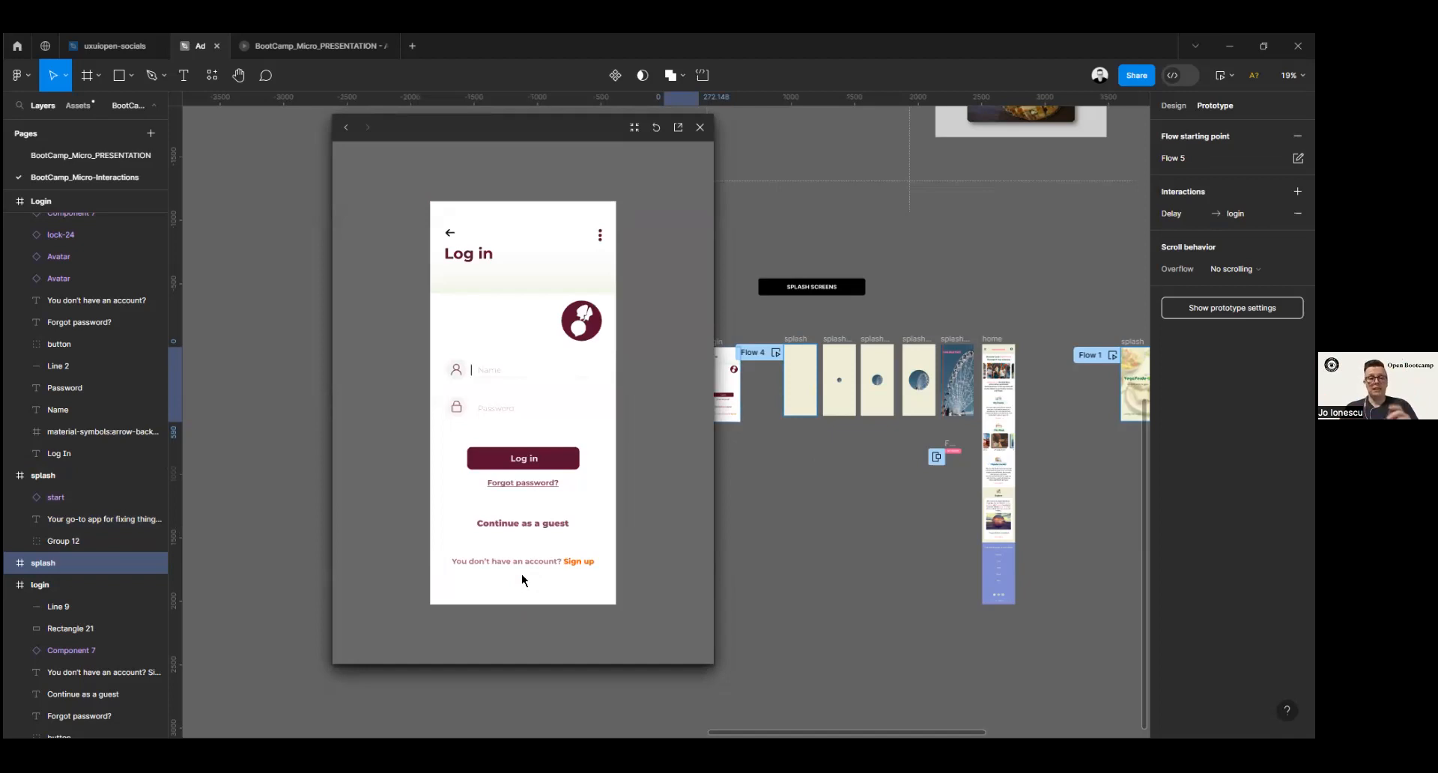
click(699, 127)
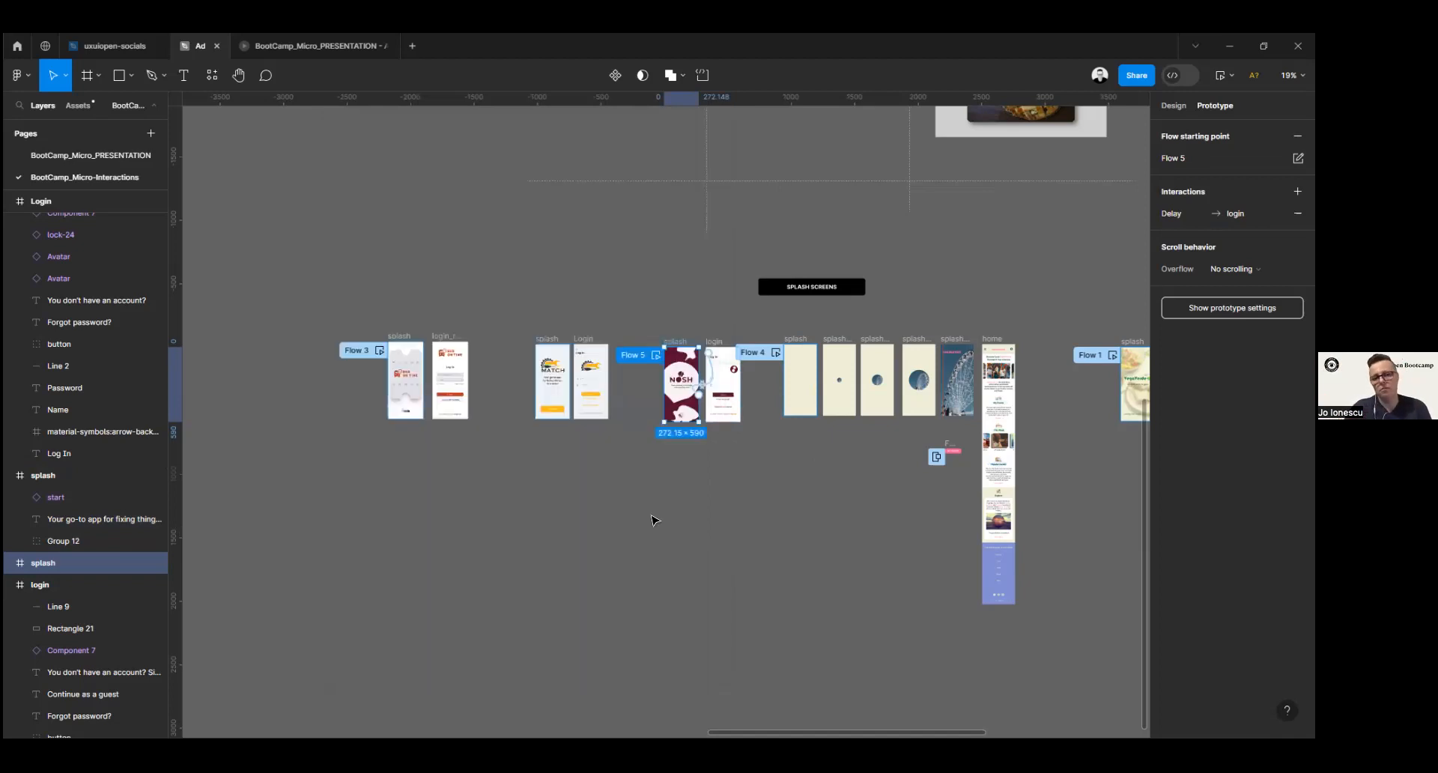
click(656, 355)
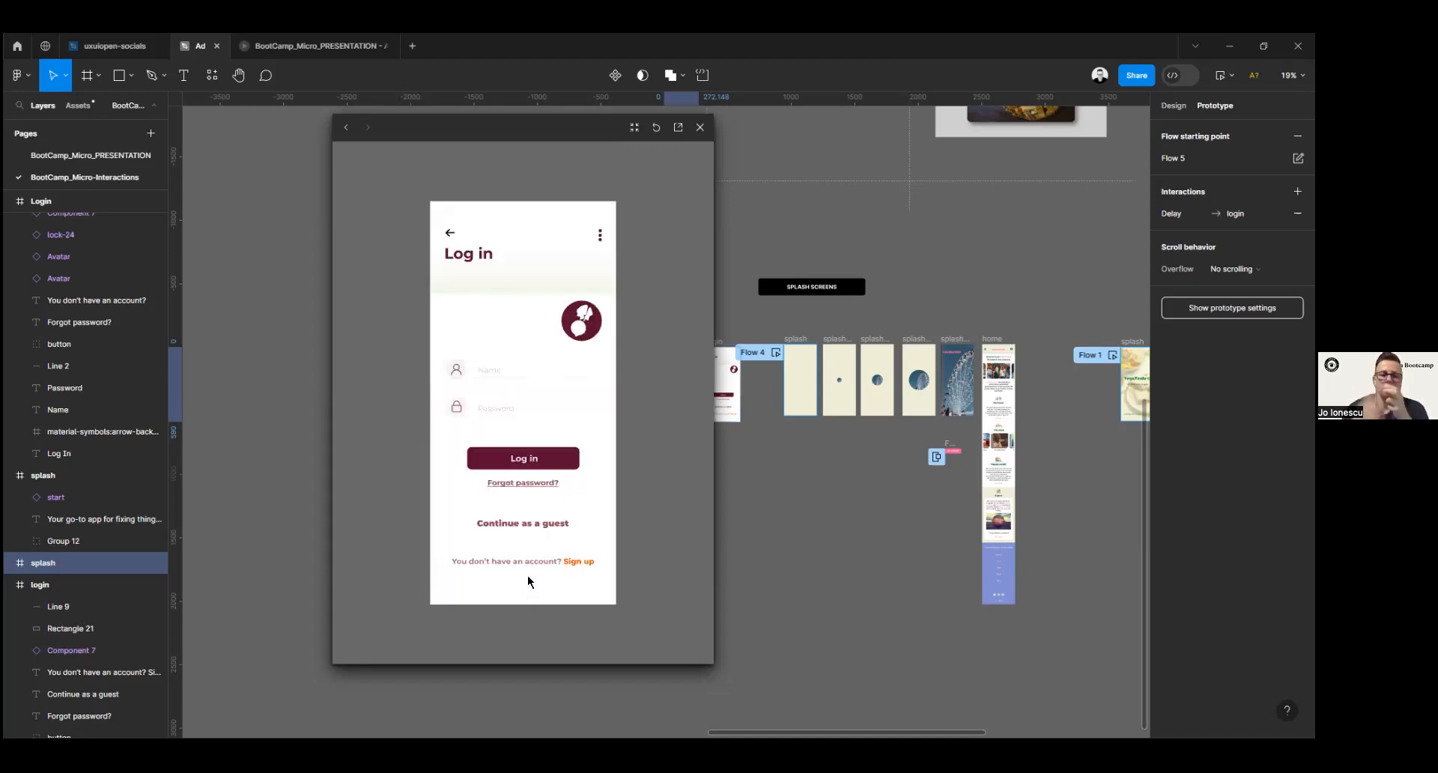
click(700, 126)
Step: Preview Flow 4, the Localeyez splash animation, continue through "Get started" and look through the home page
click(818, 514)
scroll(664, 552, right, 5)
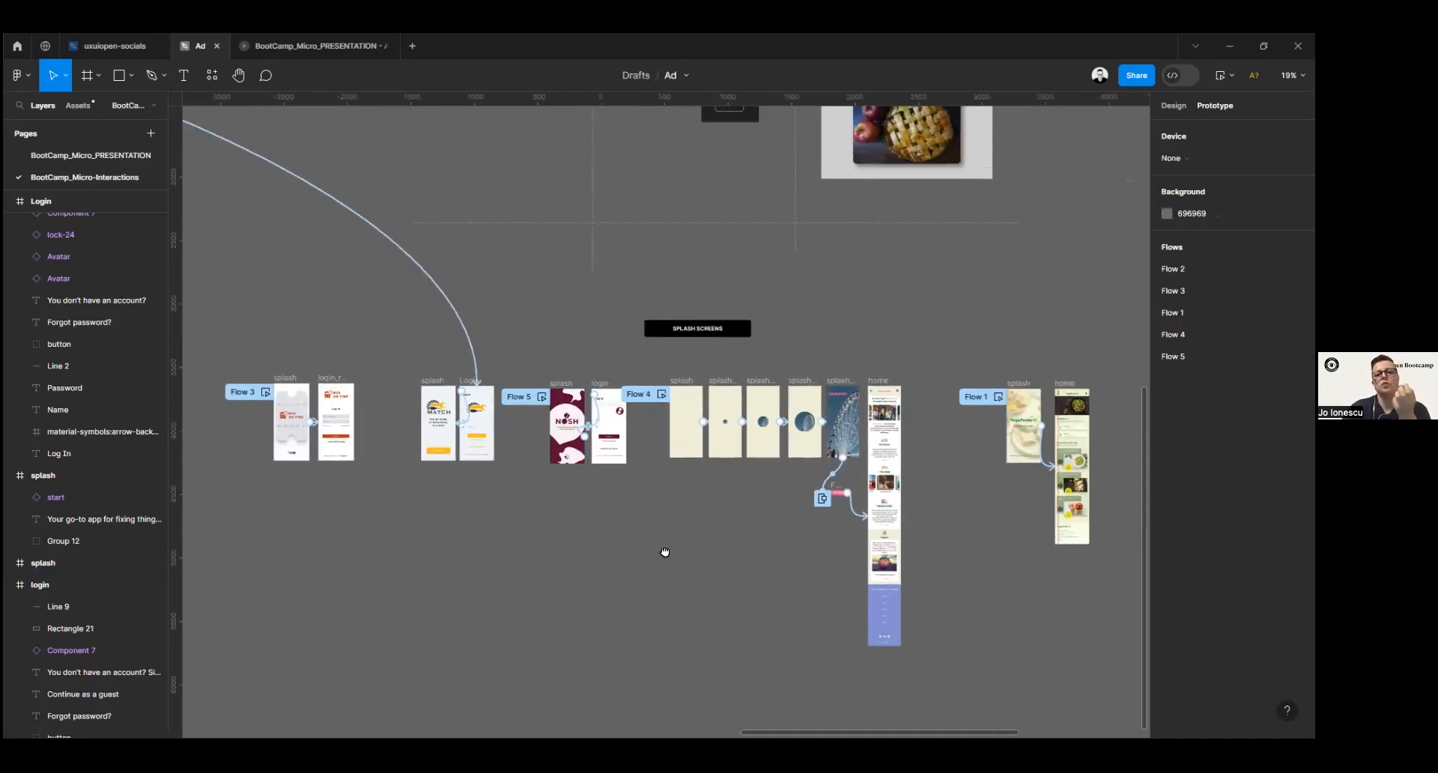
click(618, 388)
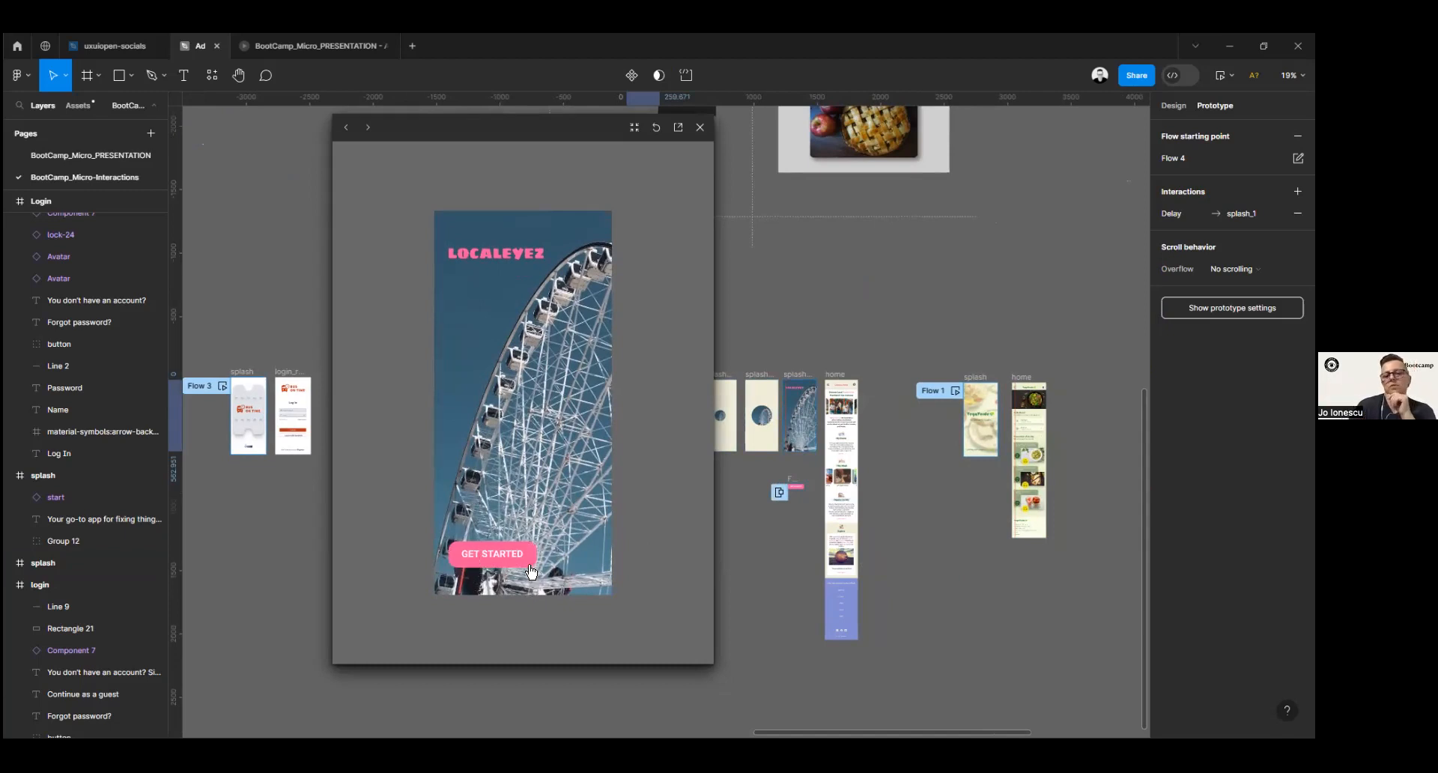
click(491, 560)
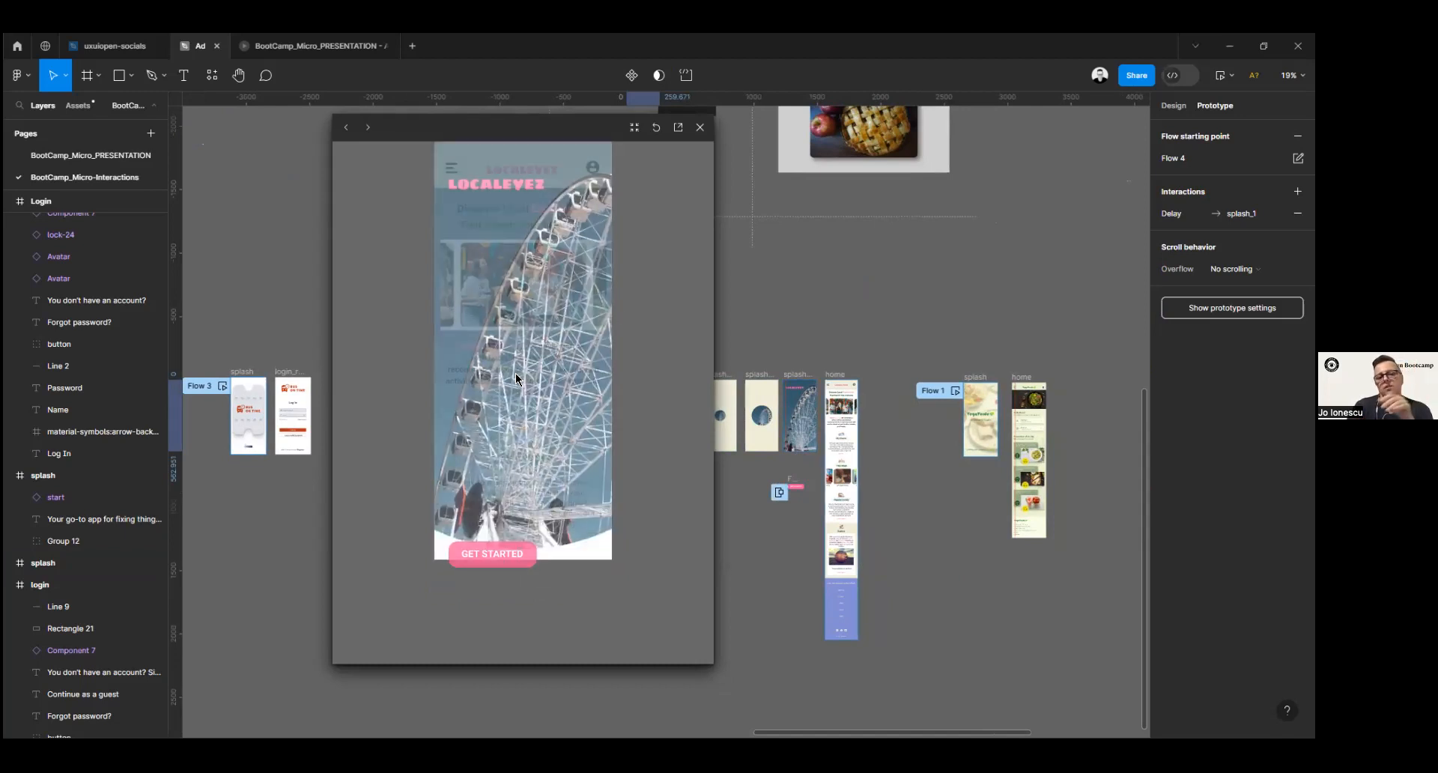
scroll(522, 484, down, 8)
scroll(522, 460, up, 9)
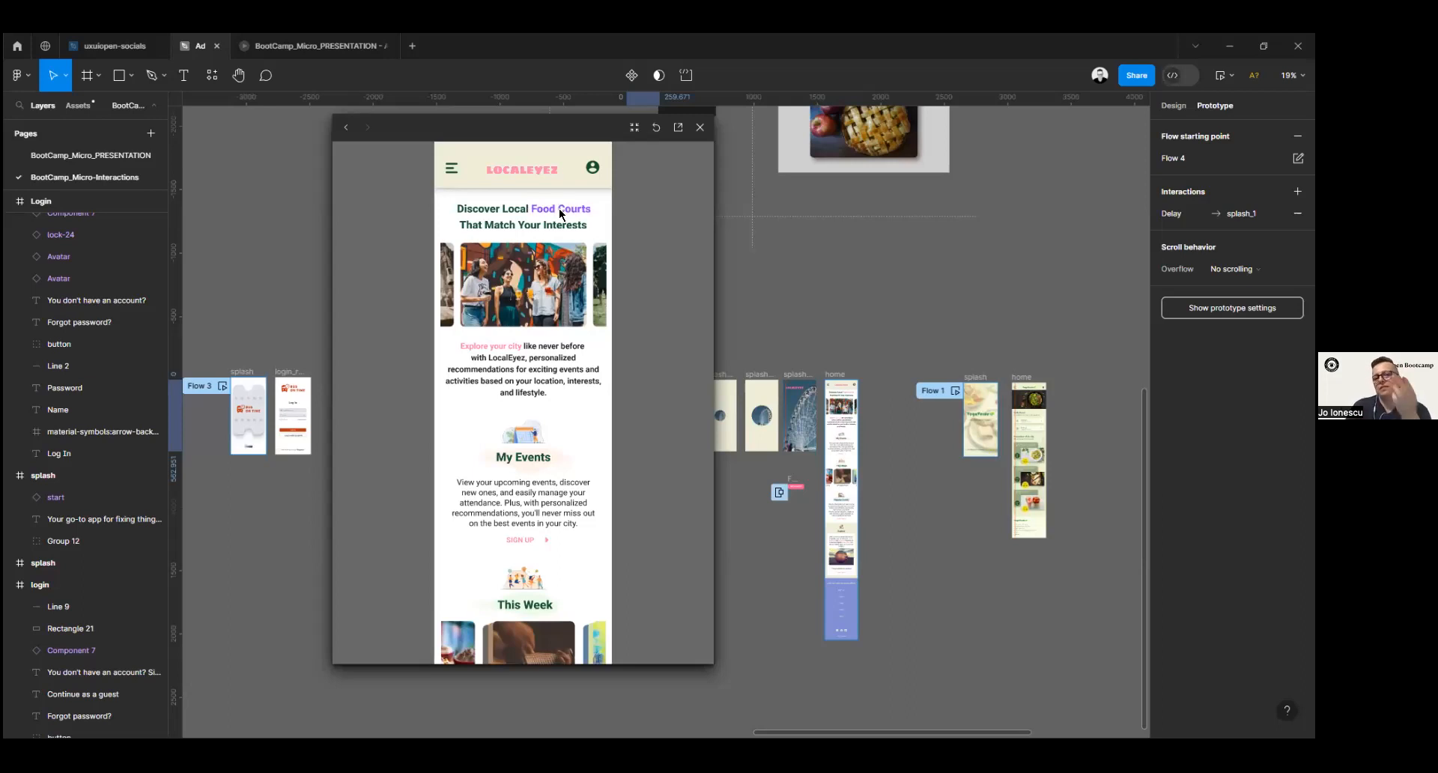
click(700, 127)
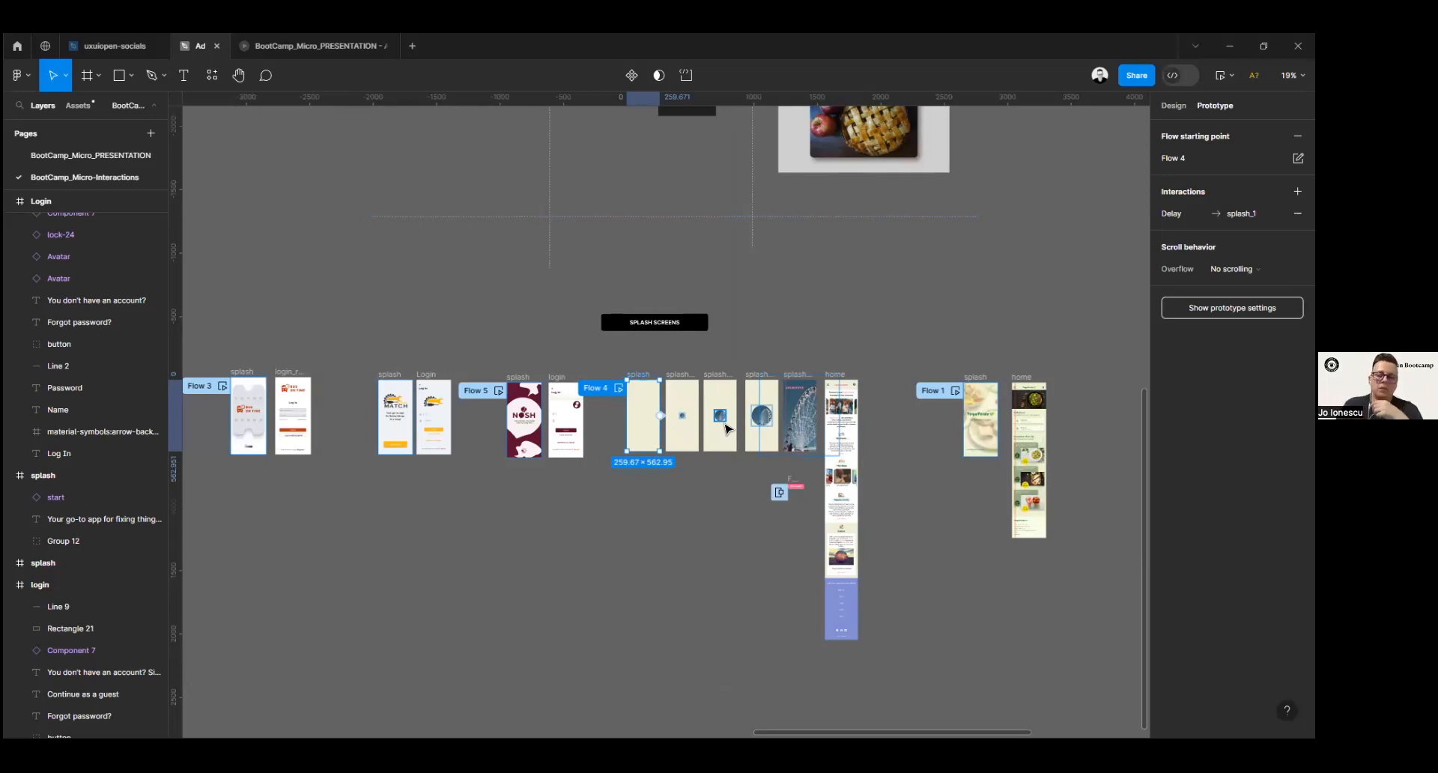
Step: Play the Flow 1 preview twice to examine the VegaVerde splash screen's transition to its home page
drag(963, 594, 752, 576)
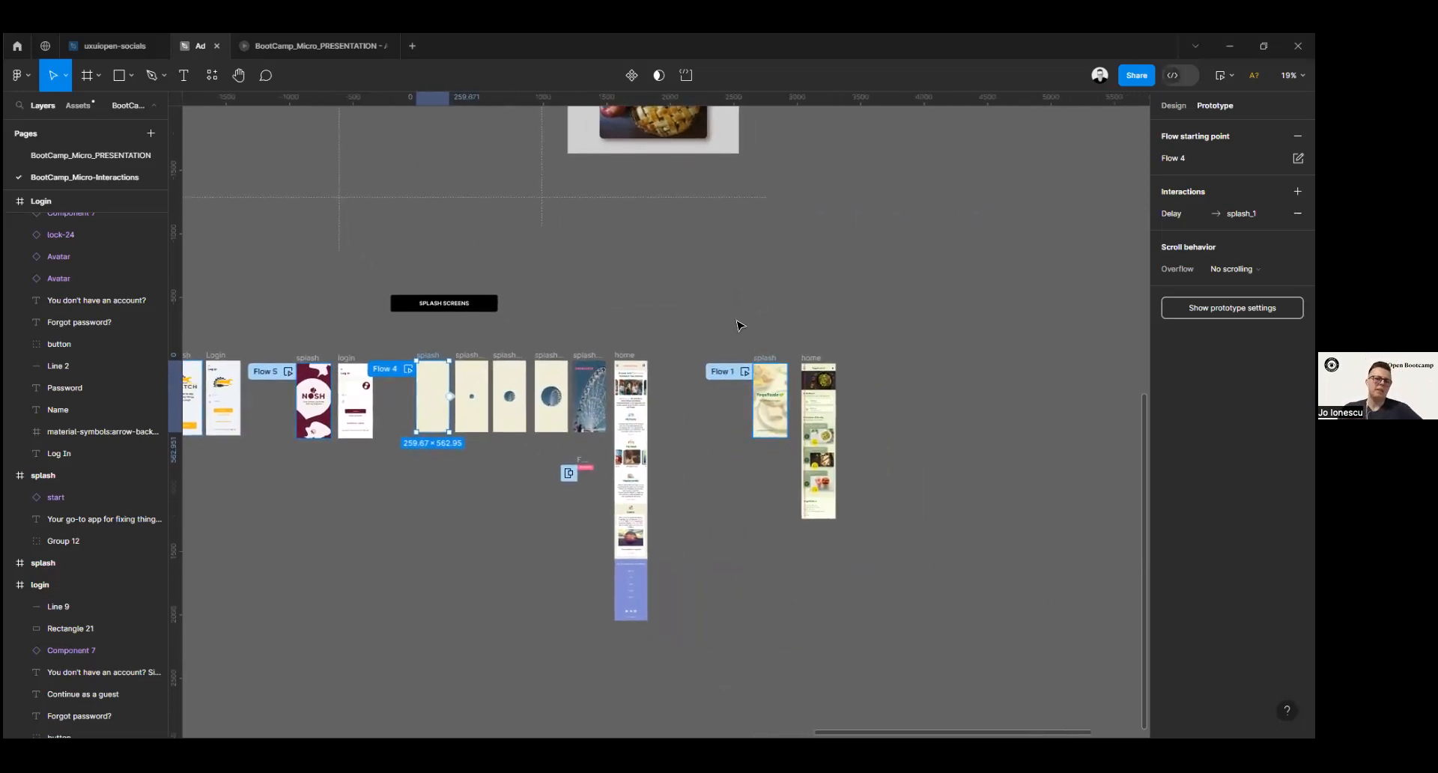
click(745, 372)
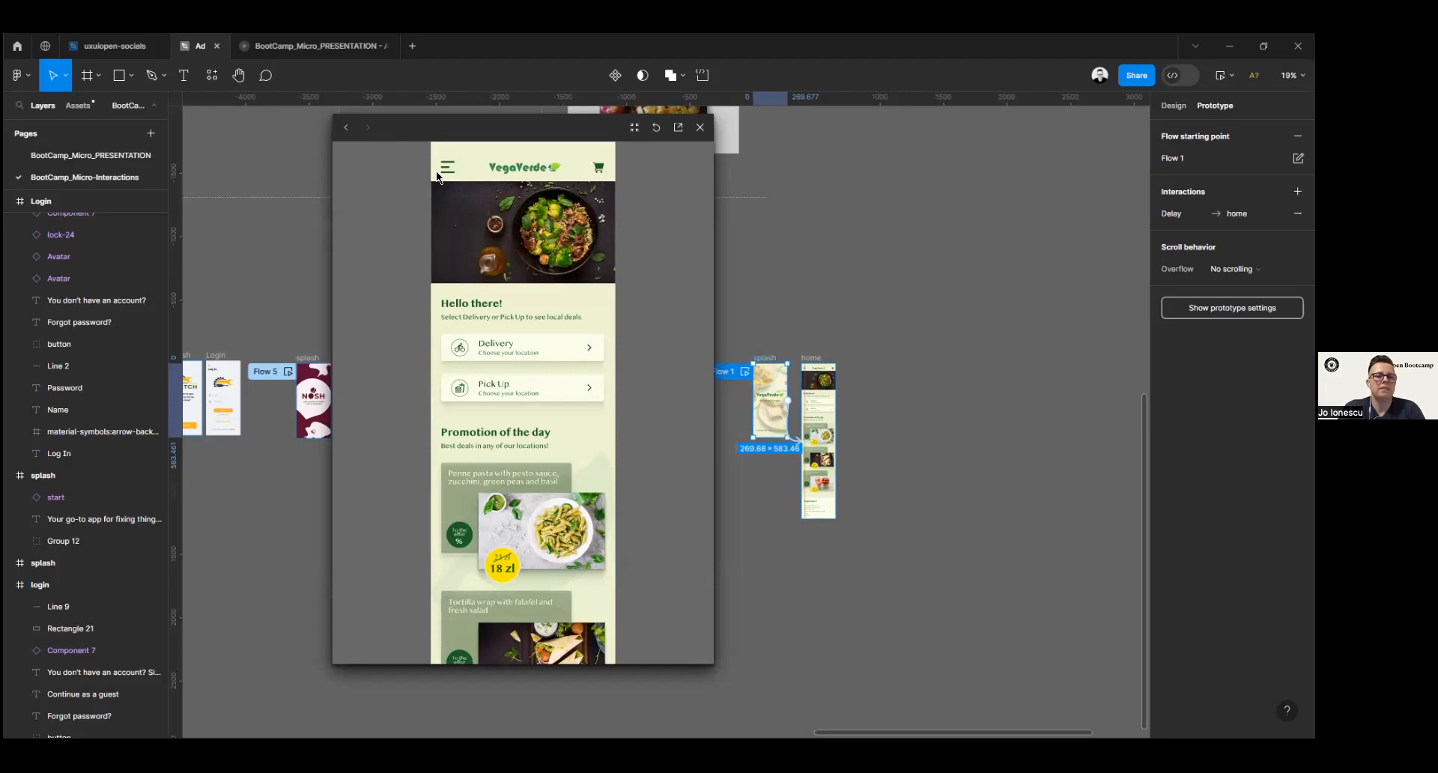
click(700, 127)
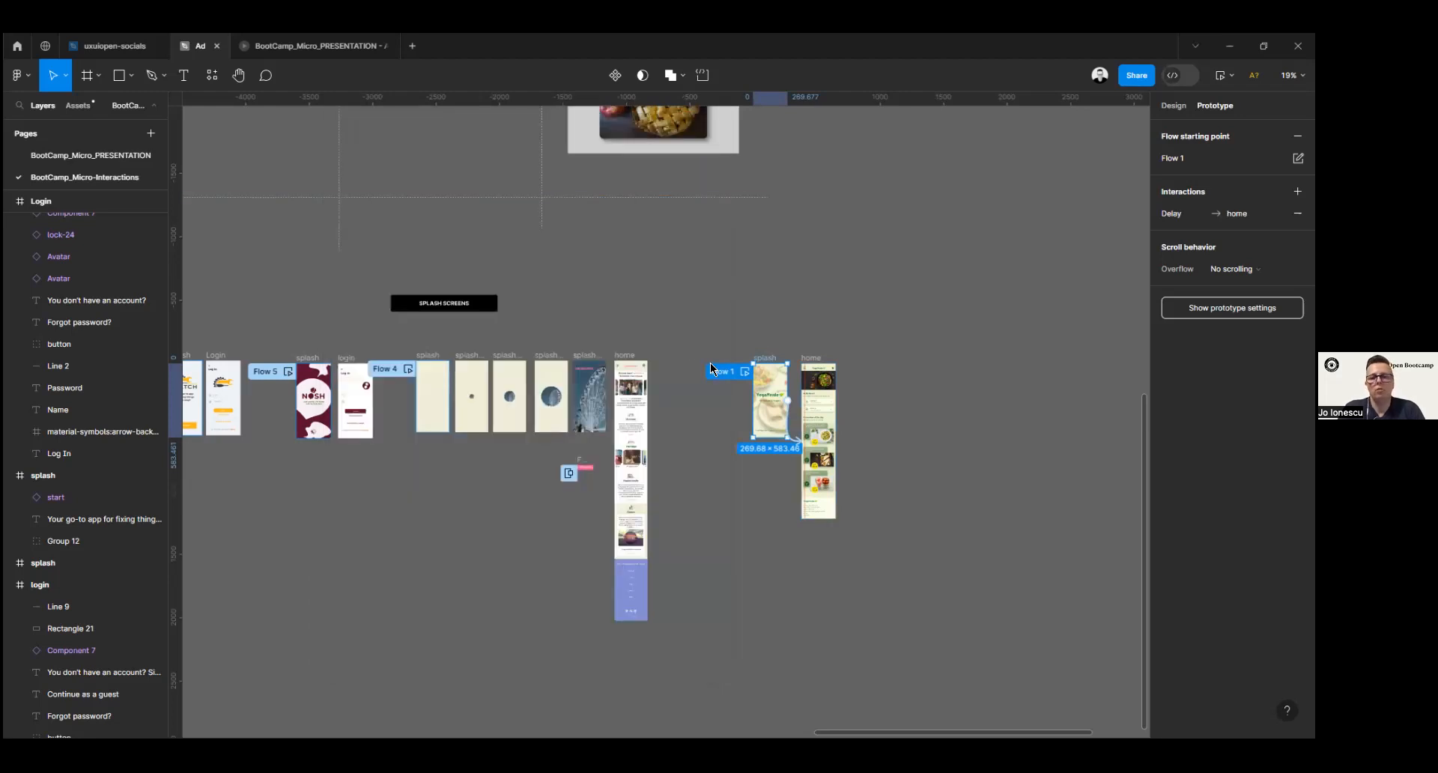
click(744, 371)
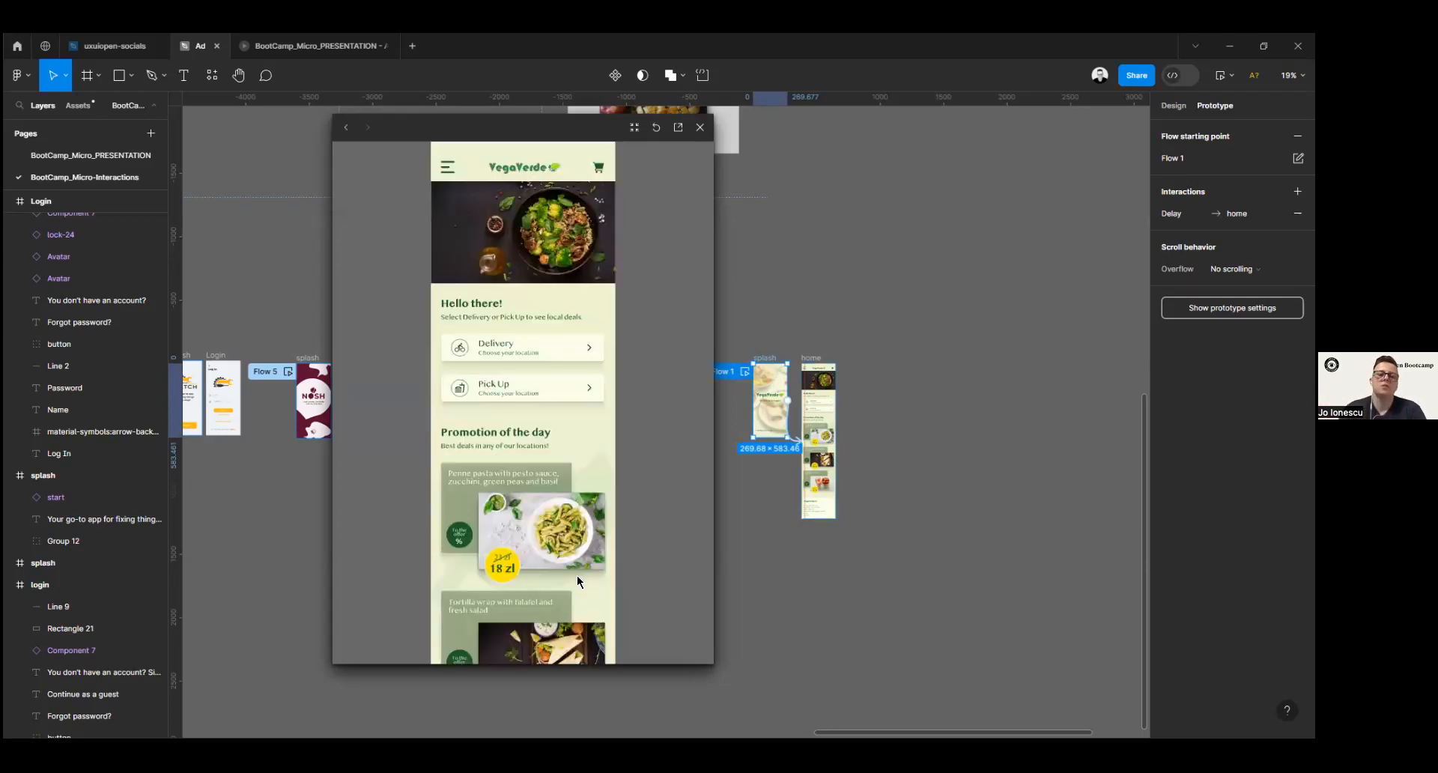
click(700, 127)
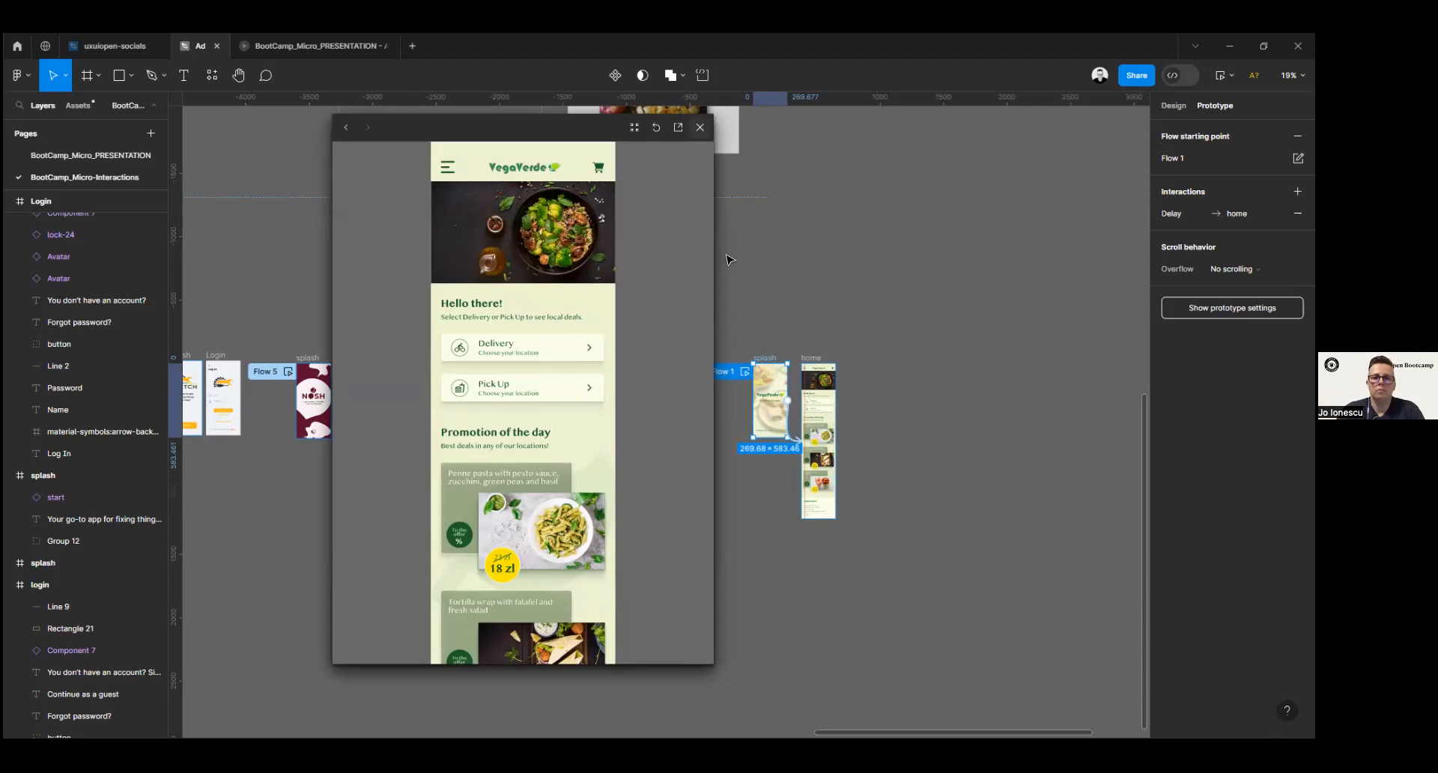
click(850, 320)
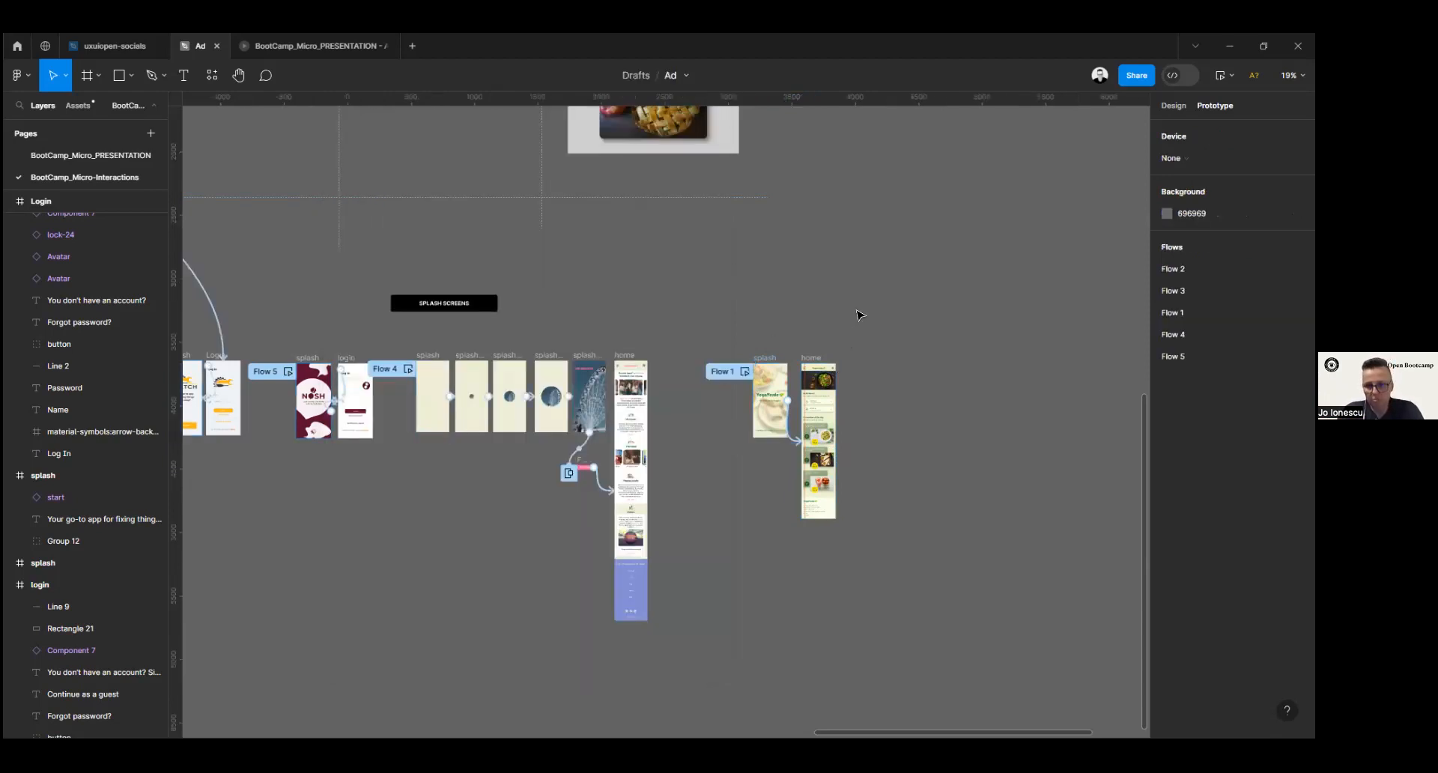
Step: Return to the overview of button, loading screen, menu, search bar, toggle and card examples above the splash screens
drag(786, 302, 1054, 314)
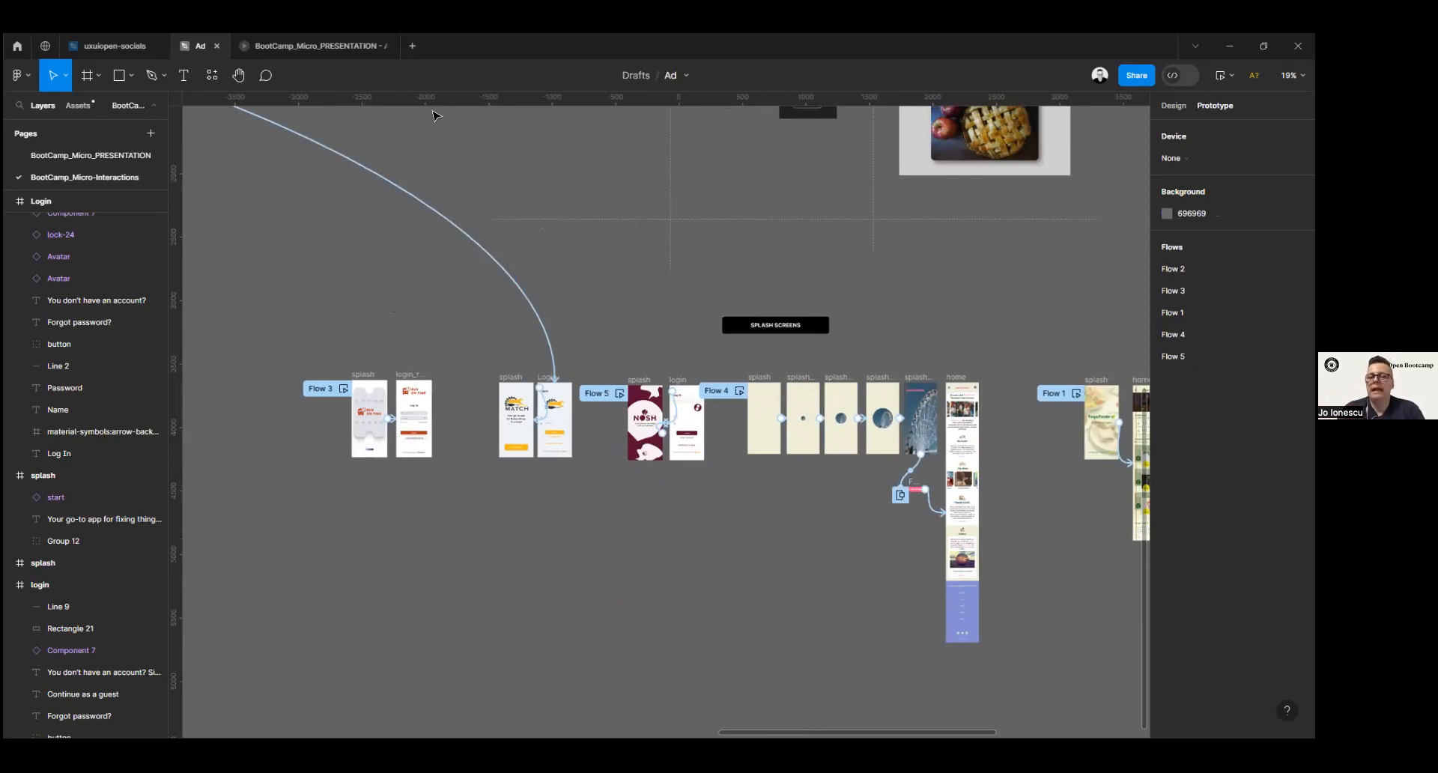
scroll(909, 530, up, 5)
scroll(967, 480, up, 2)
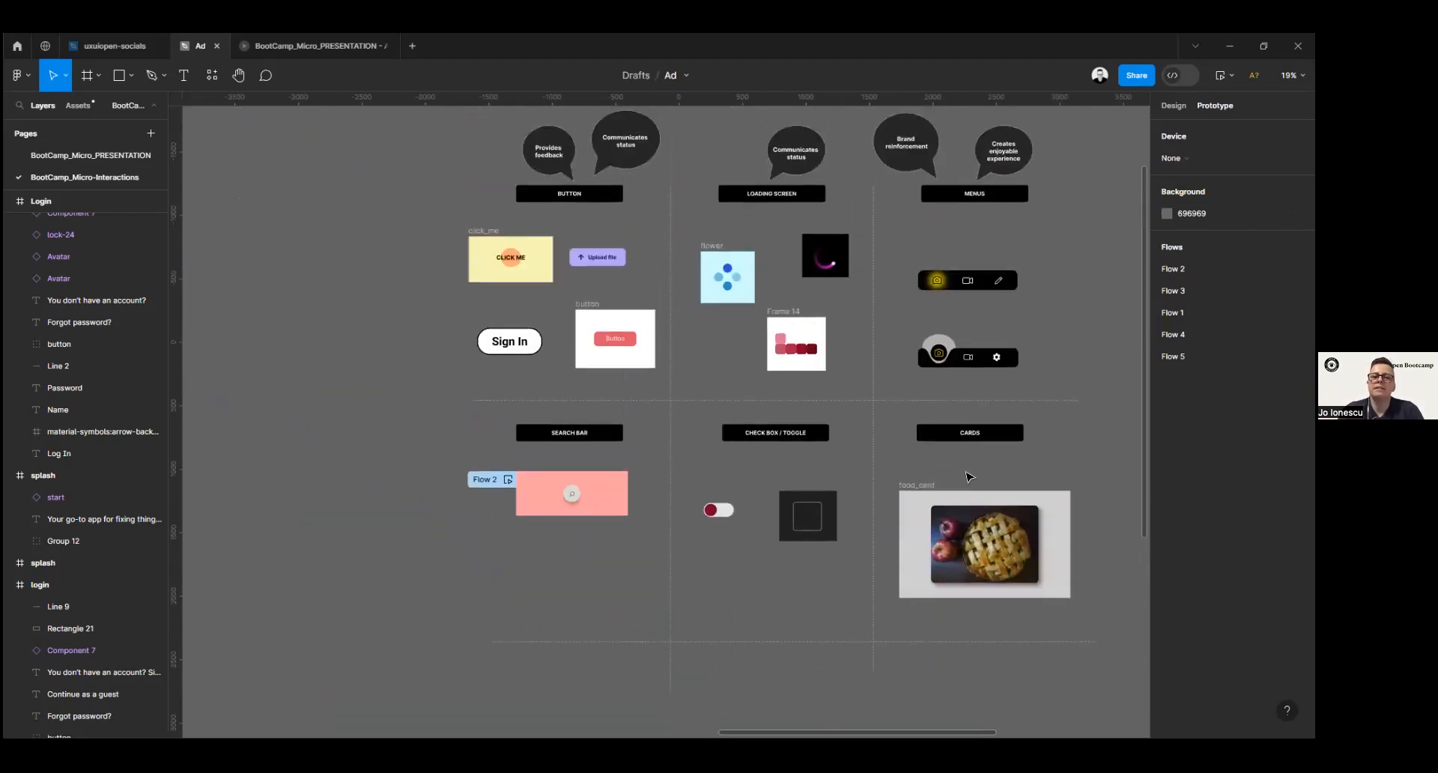
drag(432, 203, 315, 179)
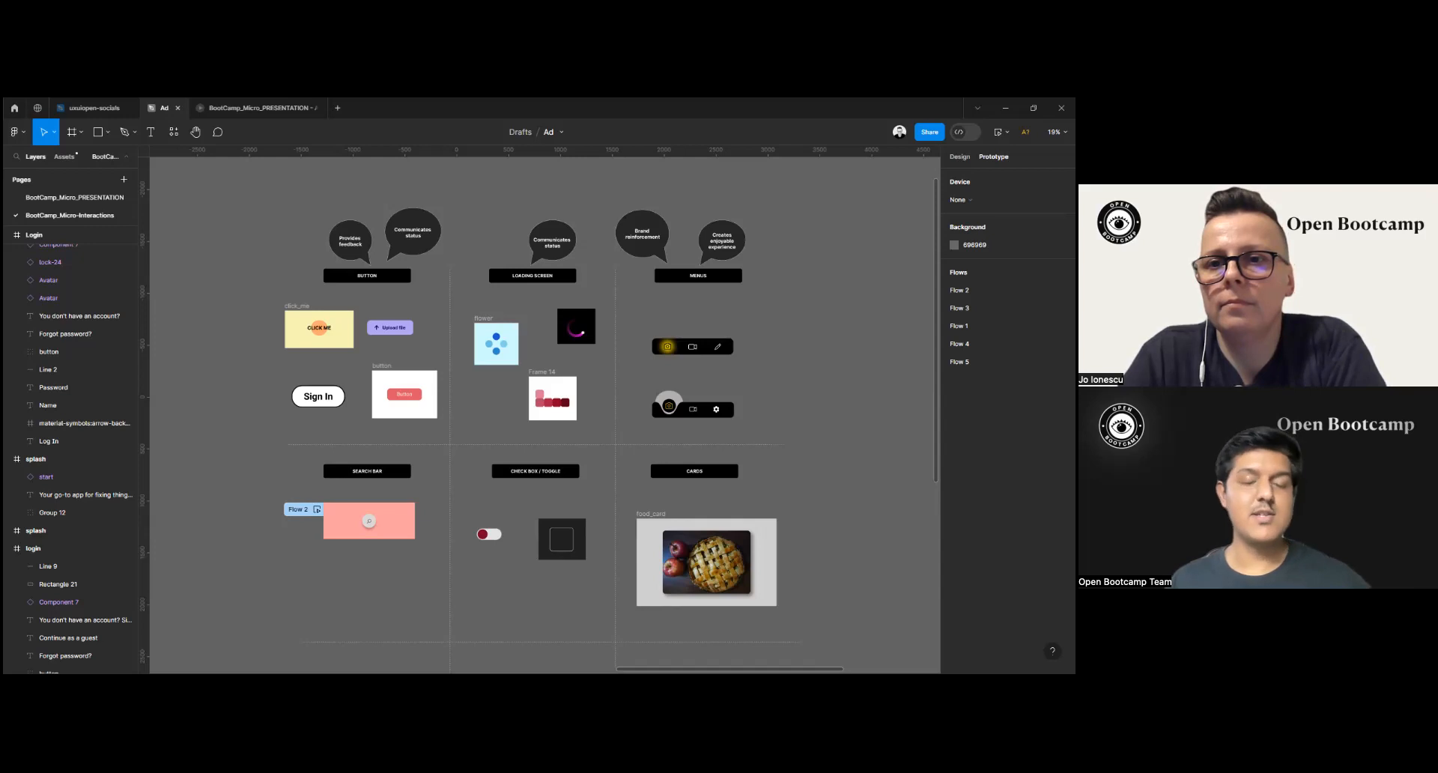
mouse_move(1026, 361)
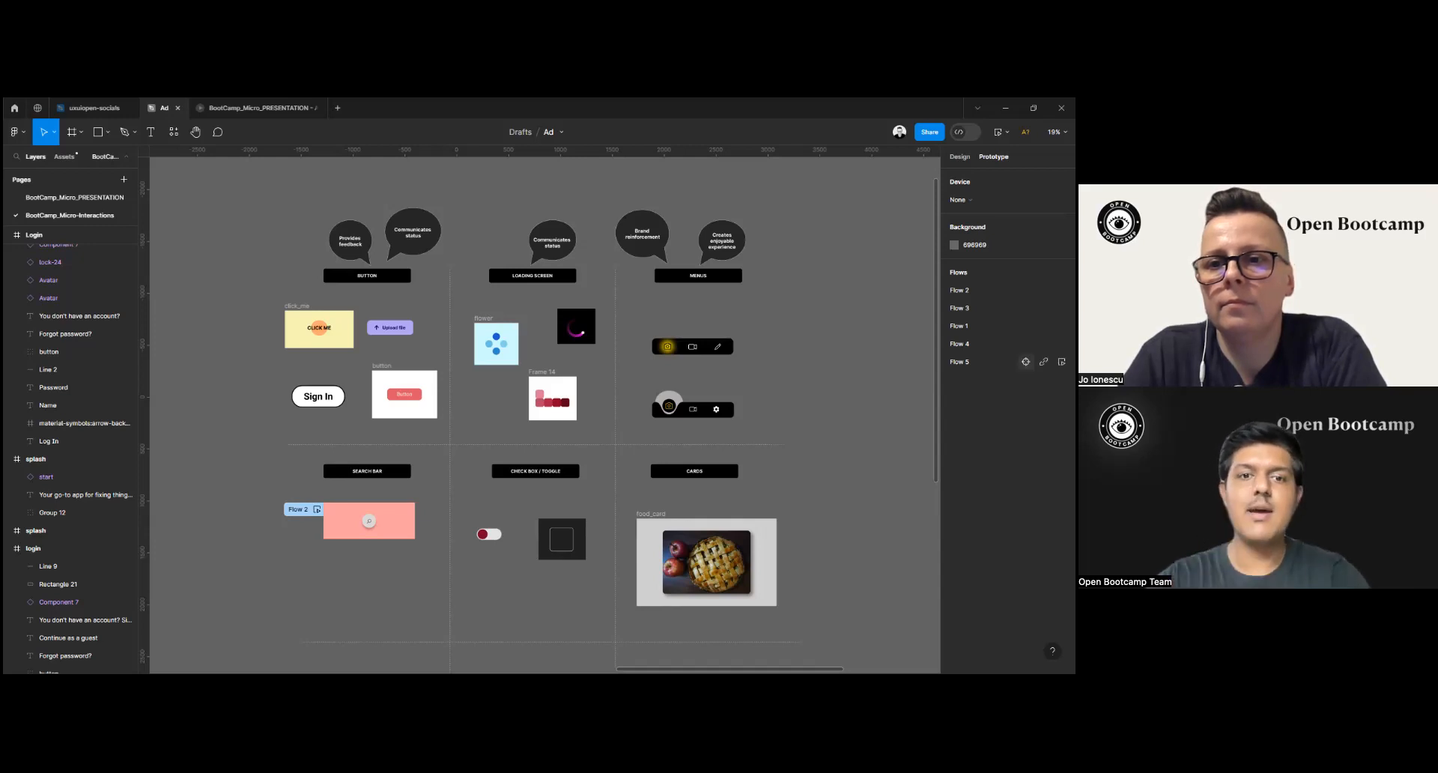